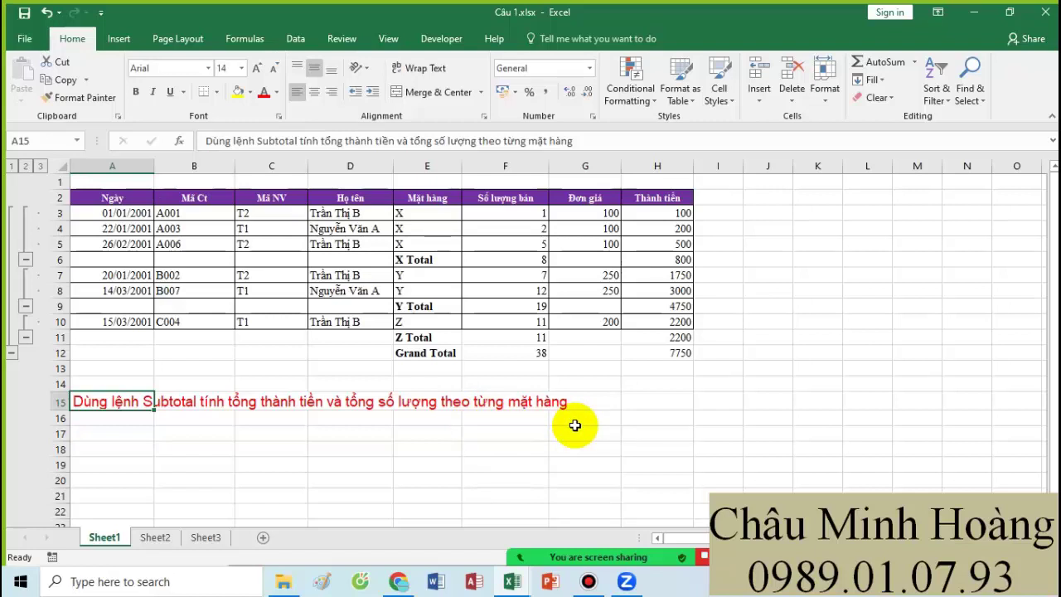
- Sort the whole subtotaled table A2:H12 by Mặt hàng from A to Z, accepting removal of the existing subtotals
drag(410, 352, 685, 339)
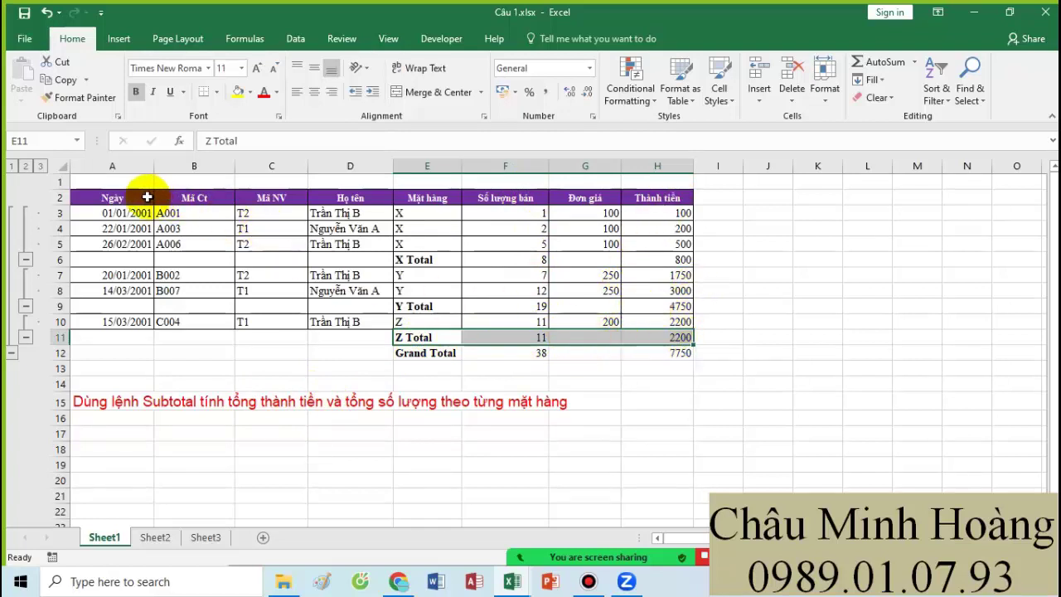
drag(147, 199, 679, 358)
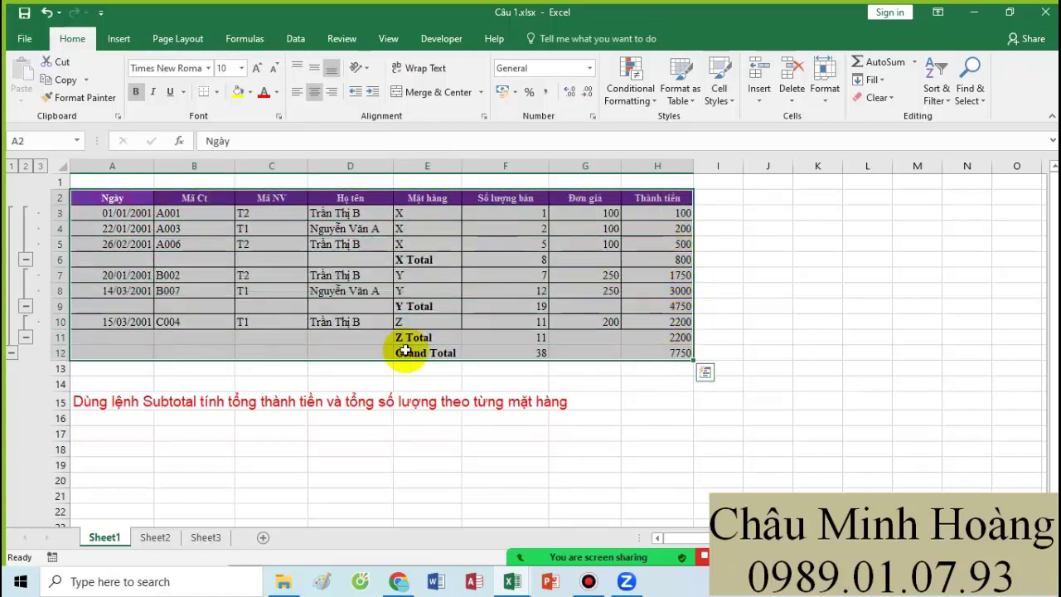
click(295, 38)
click(339, 79)
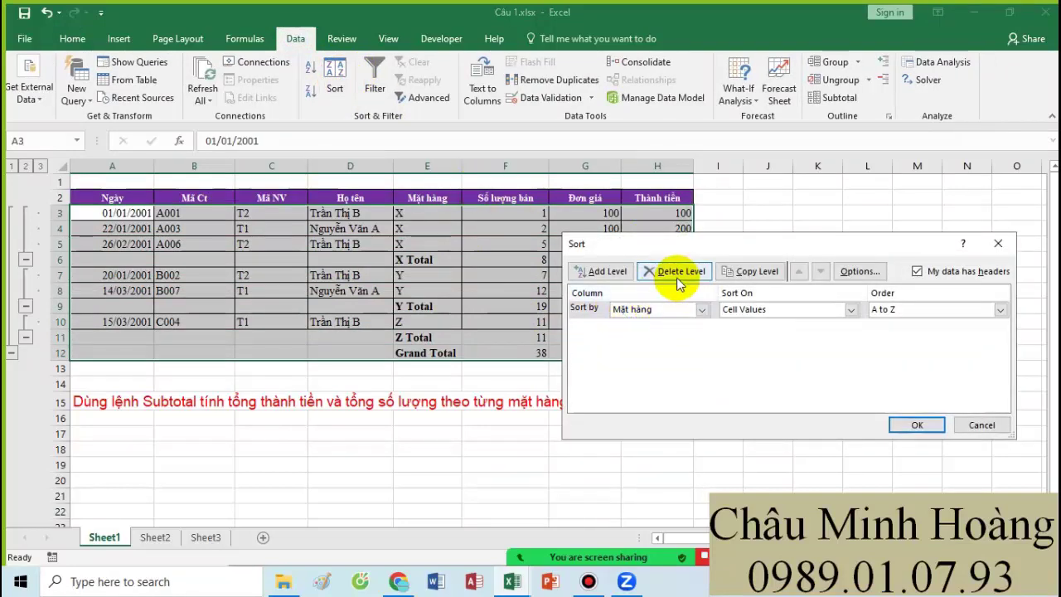
click(916, 425)
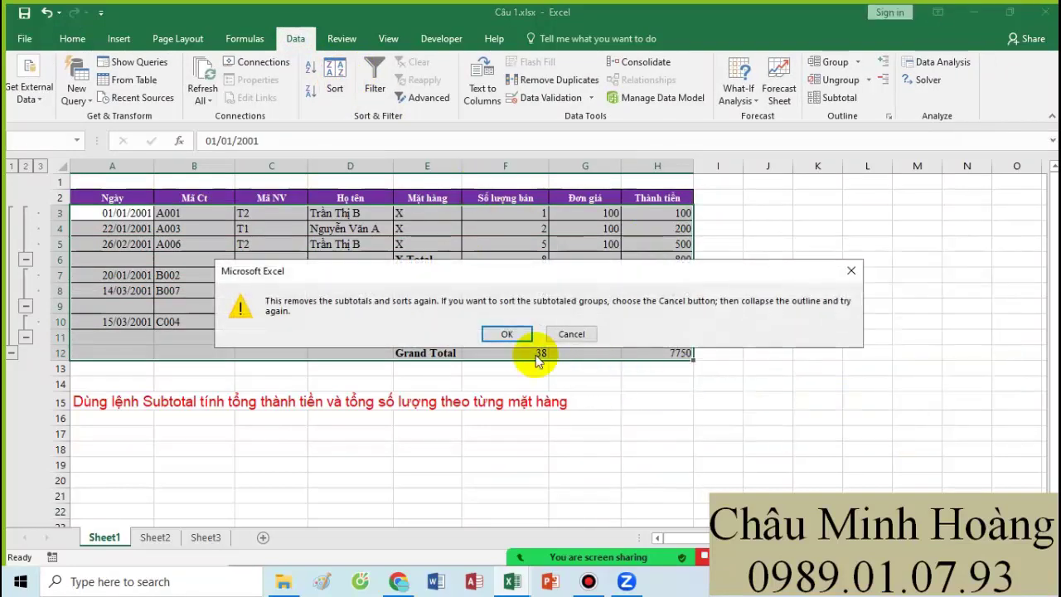
click(507, 332)
- Sort the plain data range A2:H8 by the Mặt hàng column, A to Z, on cell values
drag(79, 195, 623, 289)
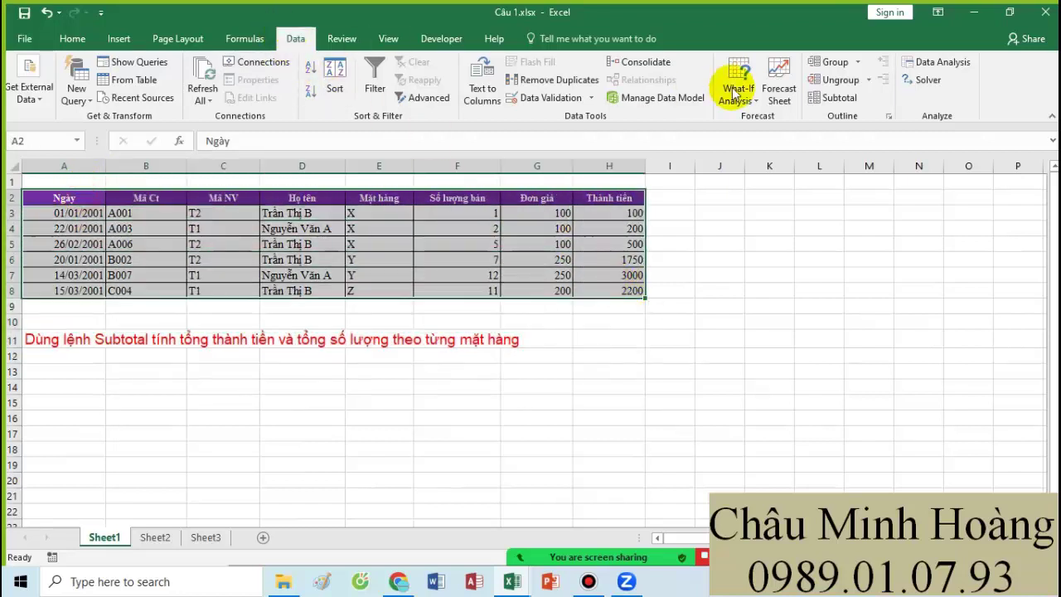
click(336, 90)
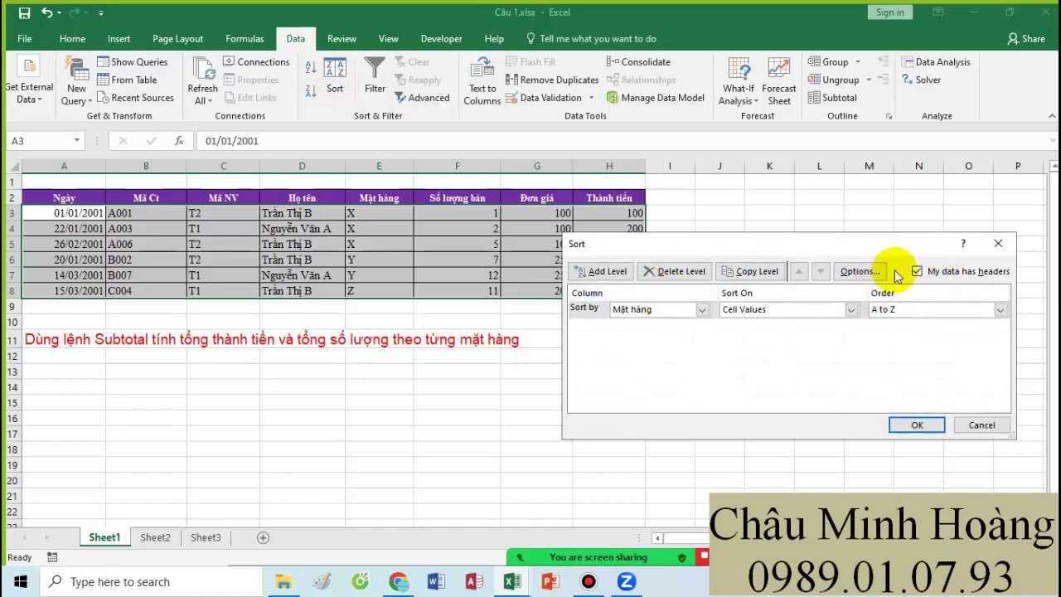
click(911, 422)
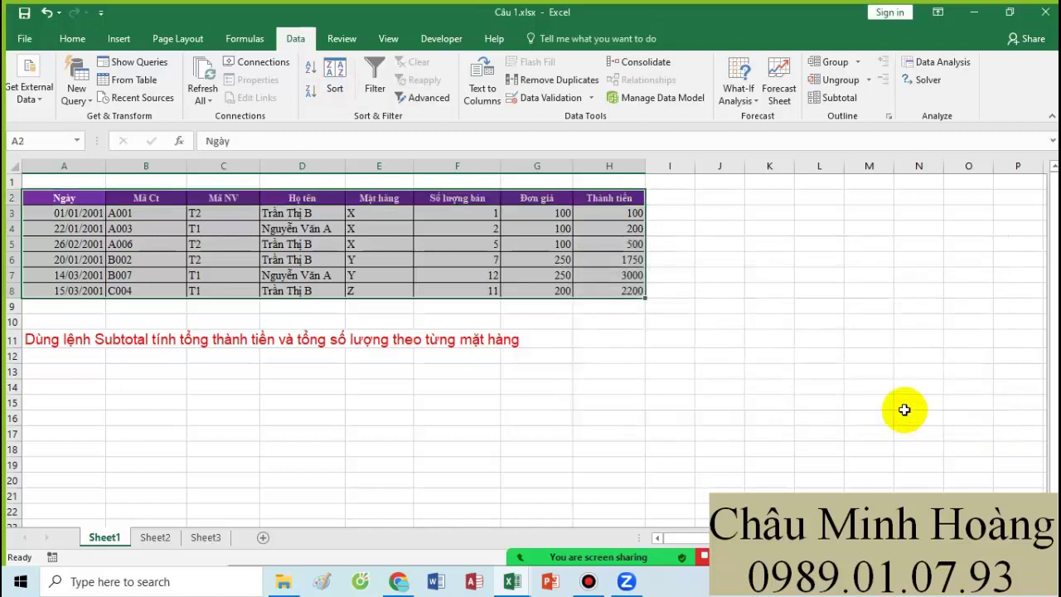
- Add subtotals at each change in Mặt hàng, using Sum on Số lượng bán and Thành tiền
click(836, 99)
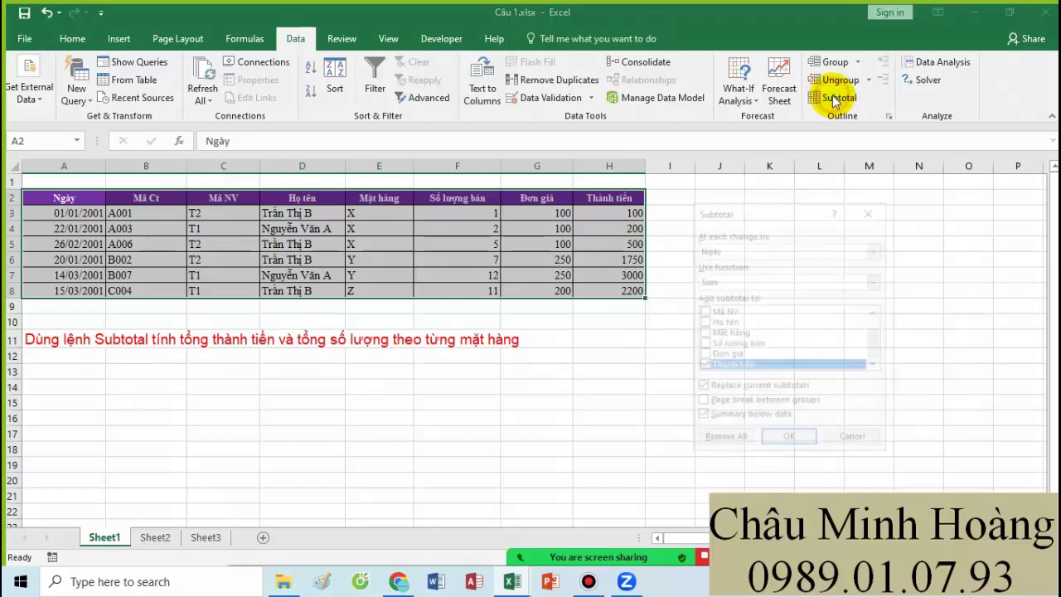
click(739, 249)
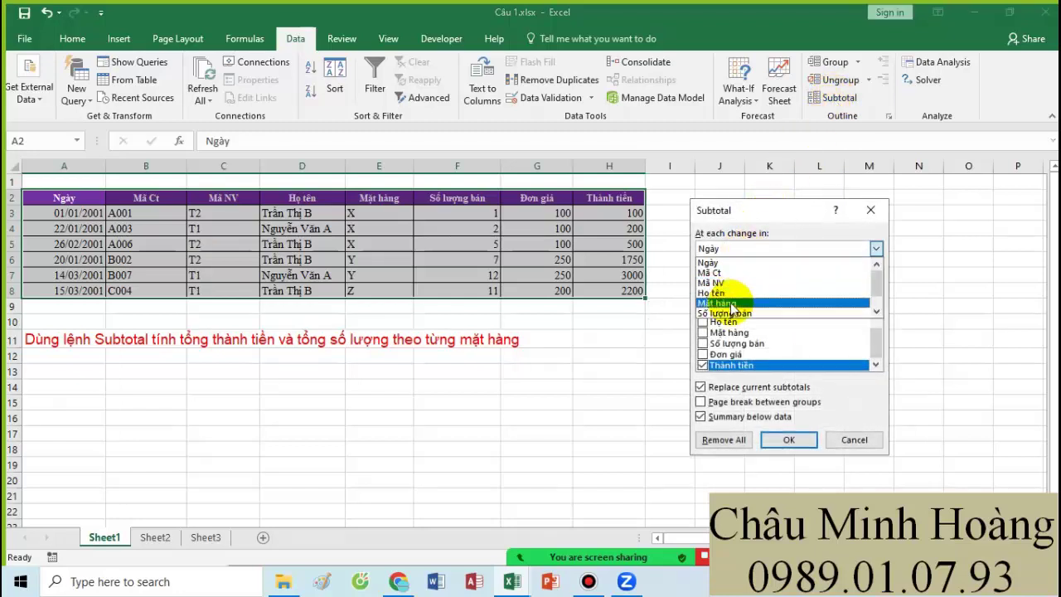
click(730, 303)
click(703, 344)
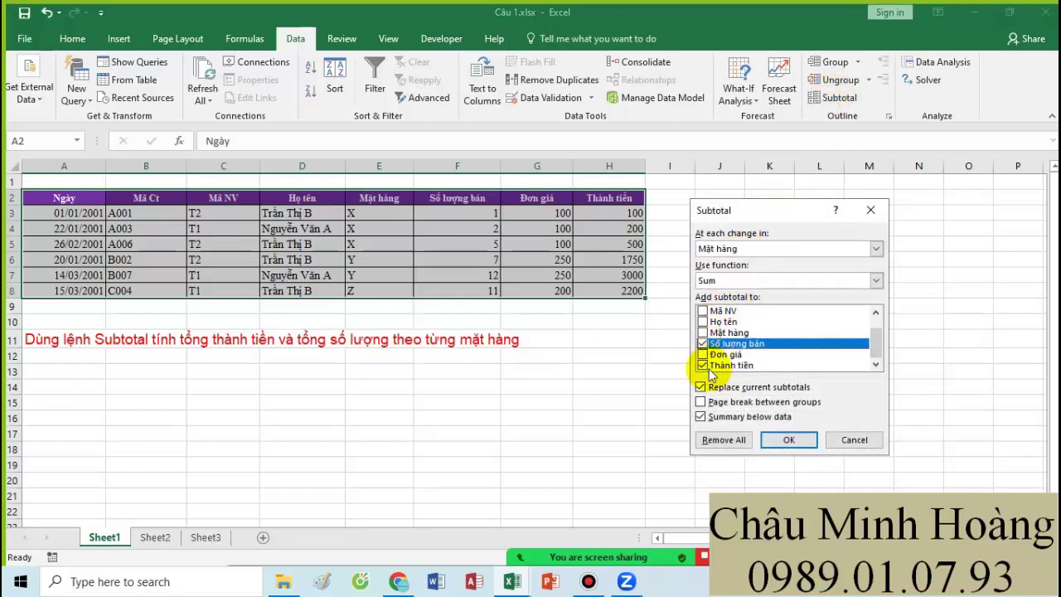
click(789, 439)
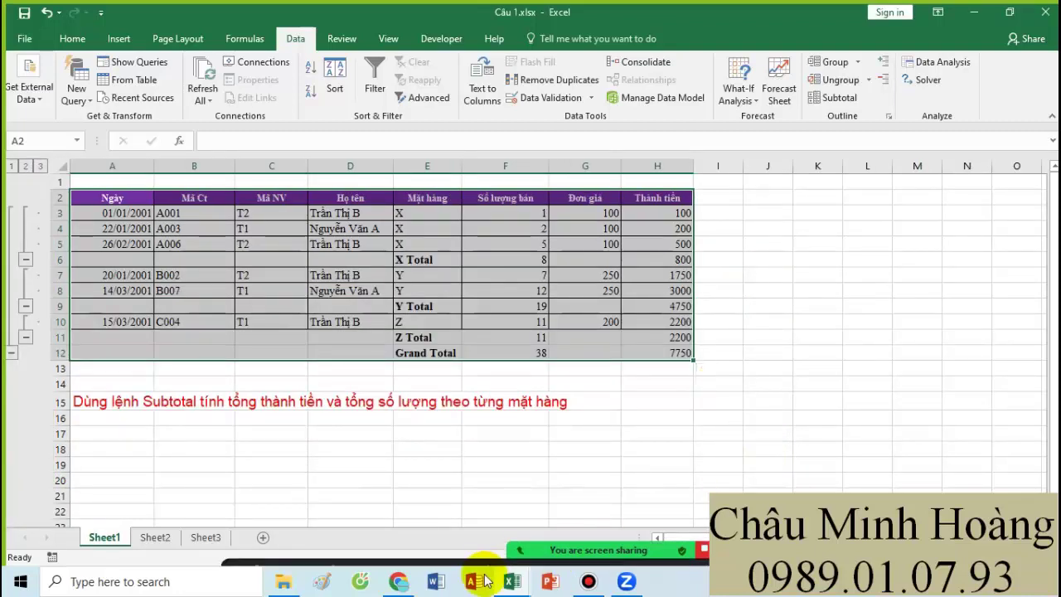
- Switch to the Câu 2.xlsx workbook and enable editing in it
click(511, 581)
click(464, 526)
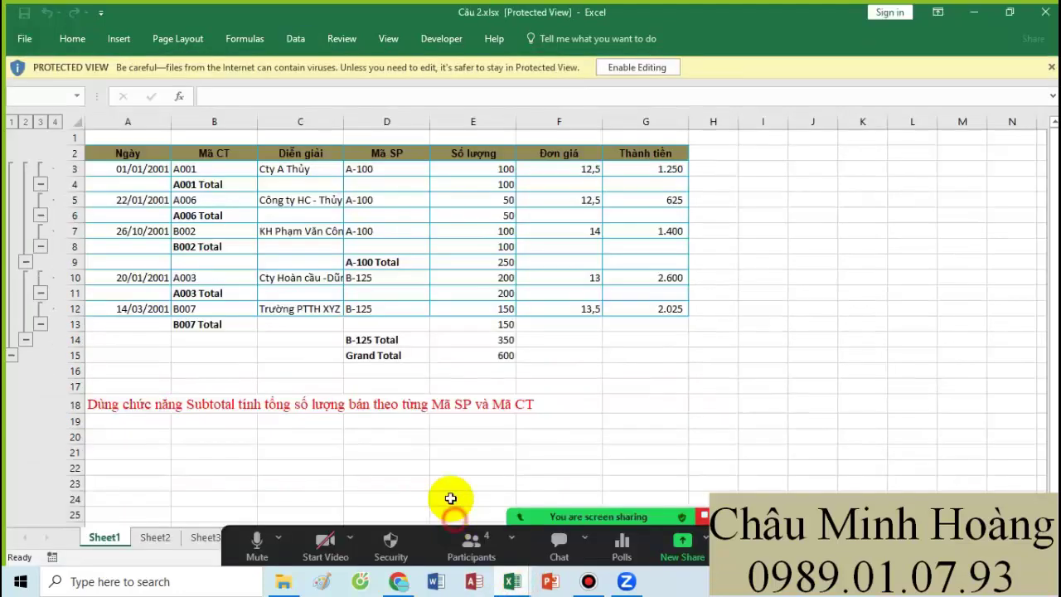
click(622, 67)
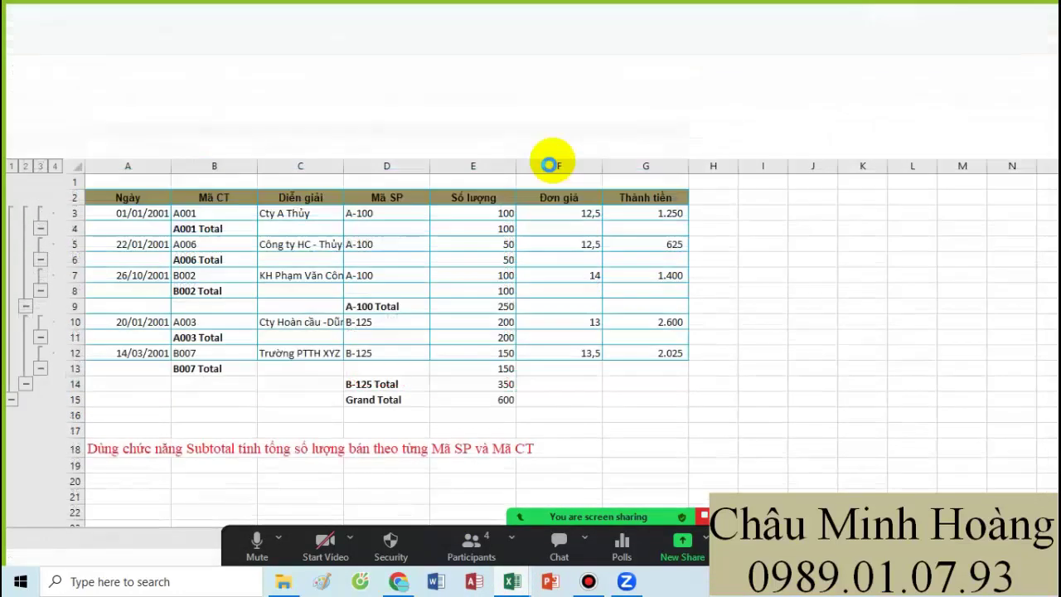
- Fill the B-125 Total cells yellow and colour the B007 Total cells' text red, and undo both formatting changes
click(217, 452)
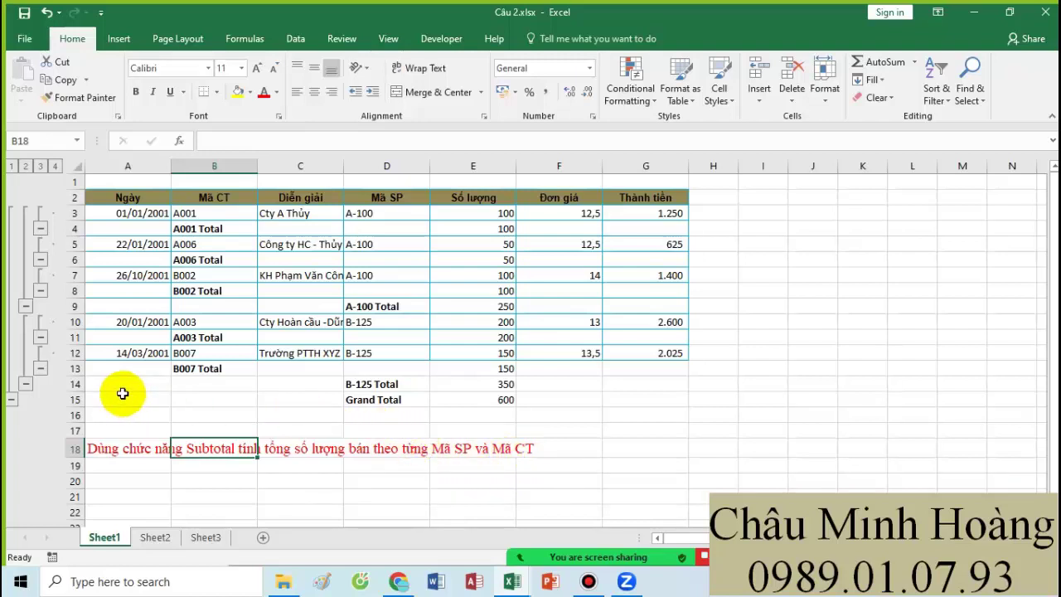
mouse_move(123, 393)
mouse_down()
mouse_move(440, 400)
mouse_move(619, 253)
mouse_move(639, 178)
mouse_up()
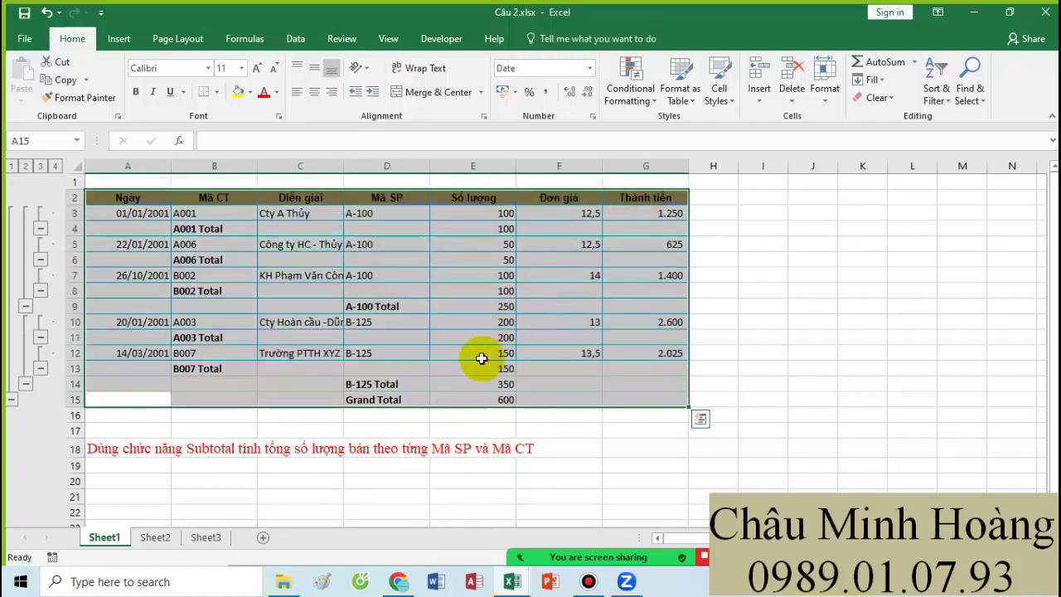
click(358, 384)
drag(415, 378, 489, 383)
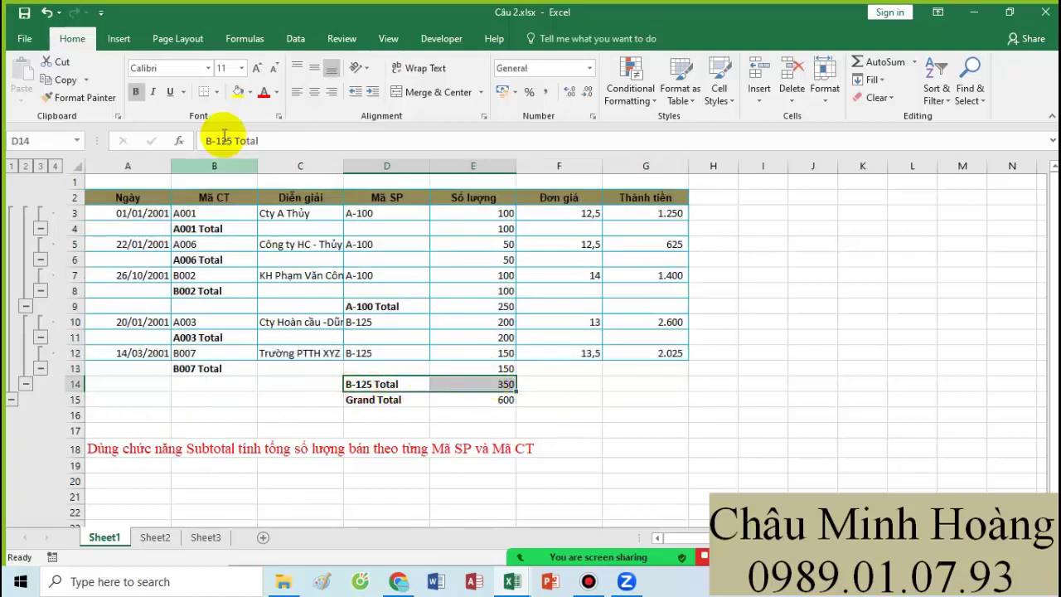
click(238, 91)
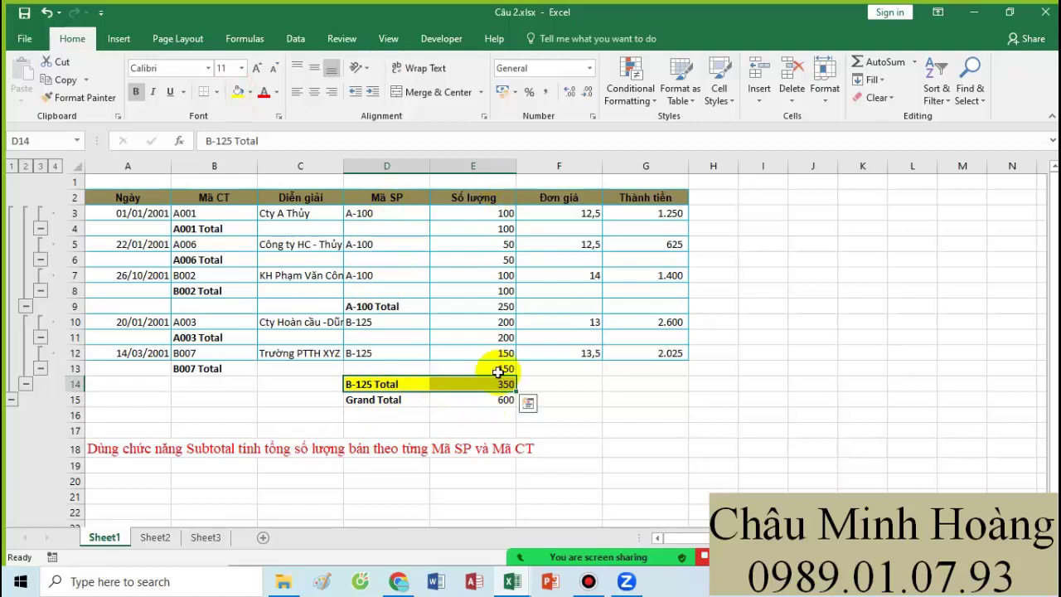
drag(207, 368, 504, 369)
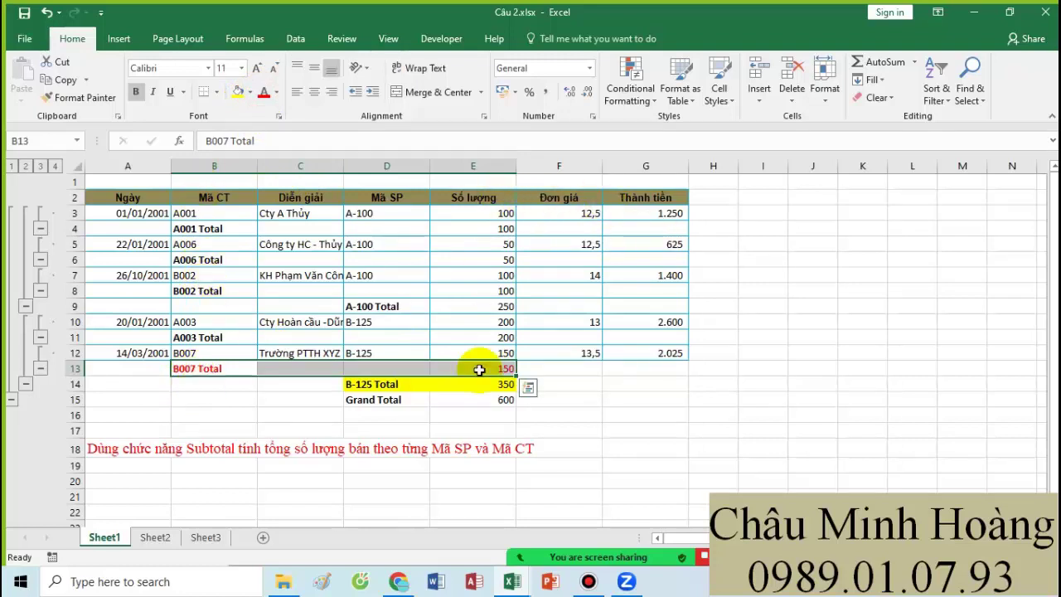
key(ctrl+z)
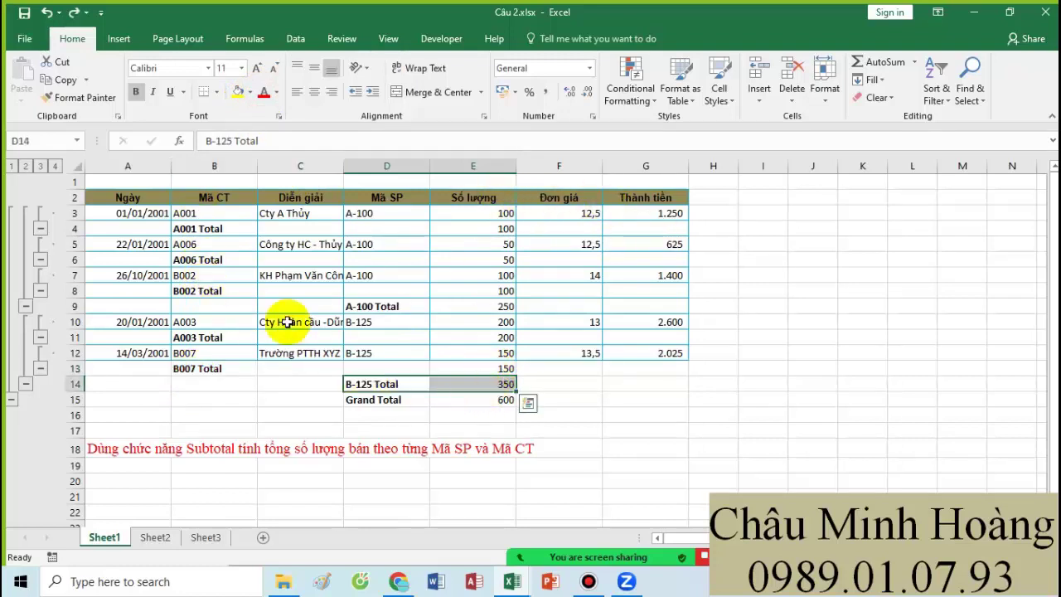
- Sort the subtotaled table A2:G15 by Mã SP and Mã CT, both A to Z, accepting removal of the existing subtotals
drag(167, 200, 661, 397)
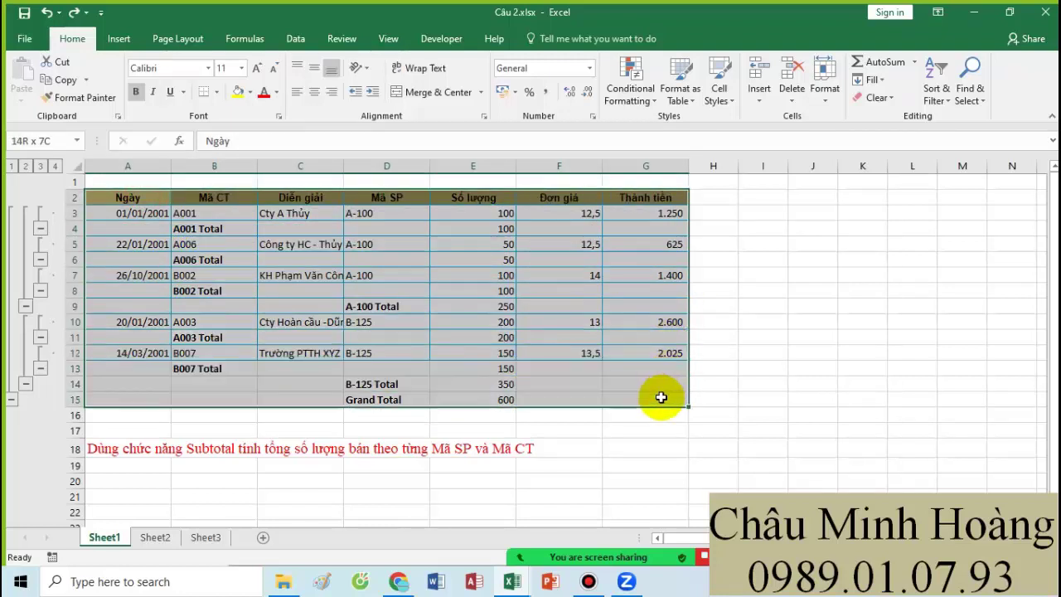
click(295, 38)
click(343, 93)
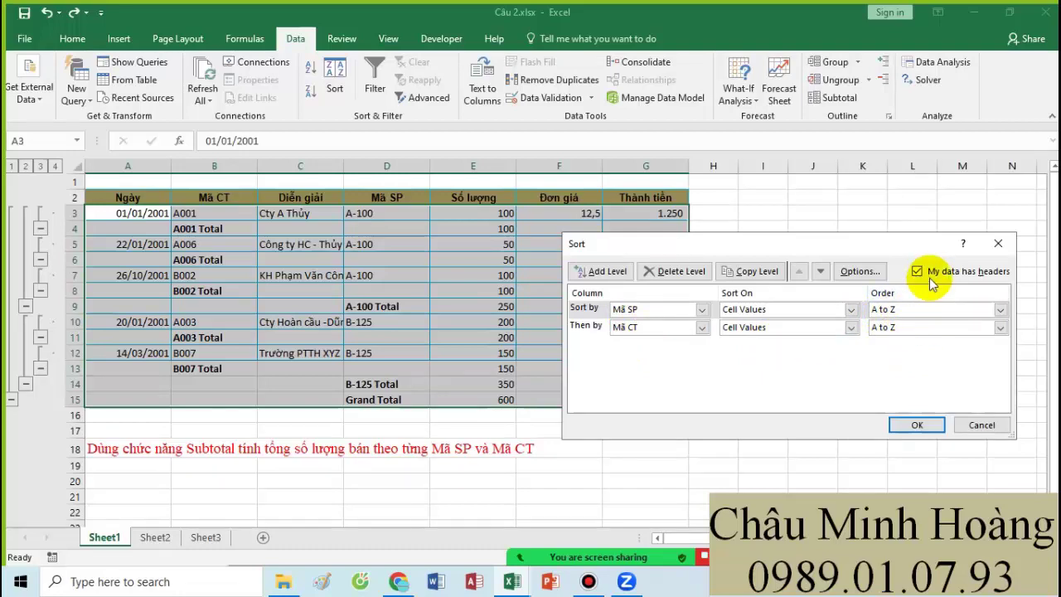
click(916, 425)
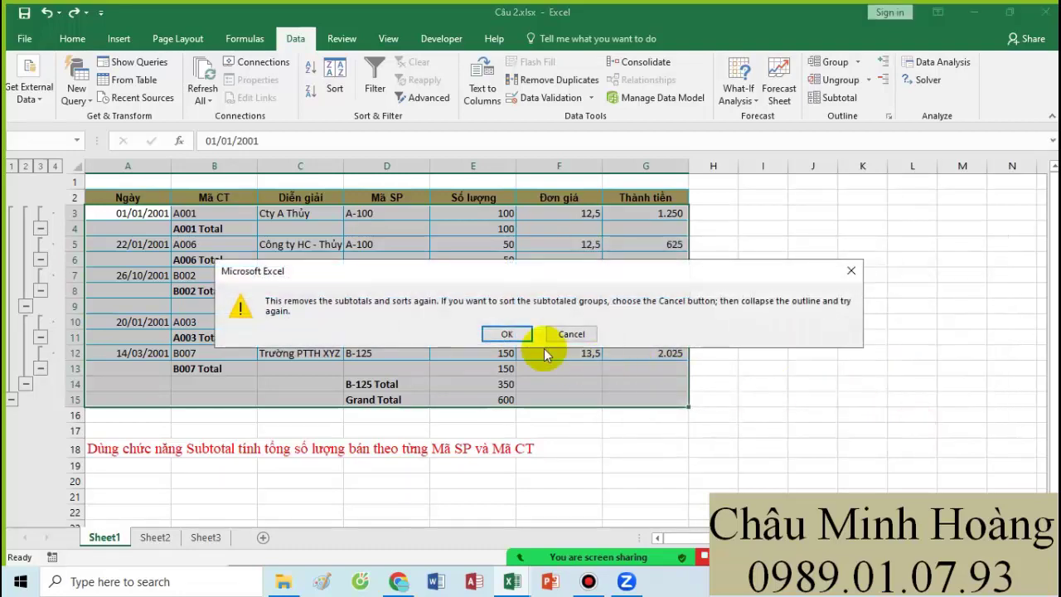
click(490, 334)
- Sort the plain data range A2:G7 by Mã SP, with Mã CT as the second level, both A to Z
drag(33, 197, 569, 272)
click(334, 87)
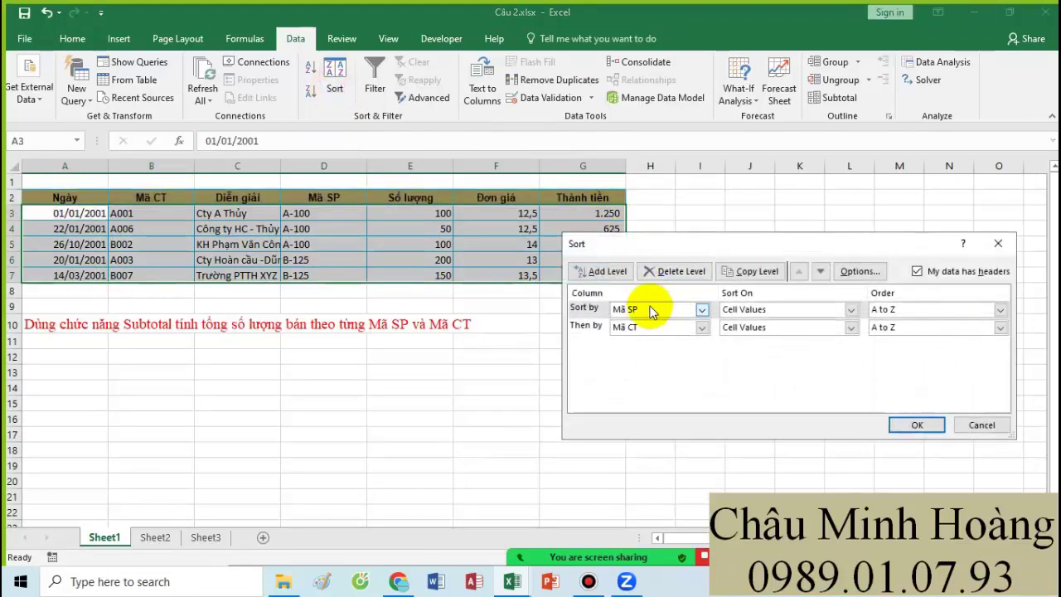
click(915, 425)
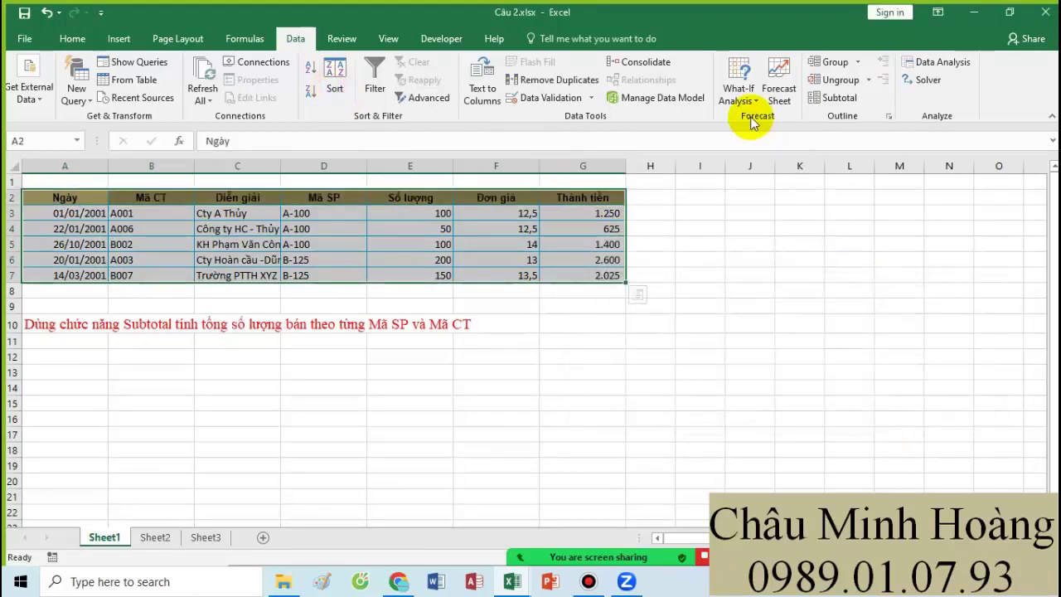
- Add subtotals at each change in Mã SP, summing only Số lượng and excluding Thành tiền
click(839, 98)
click(770, 249)
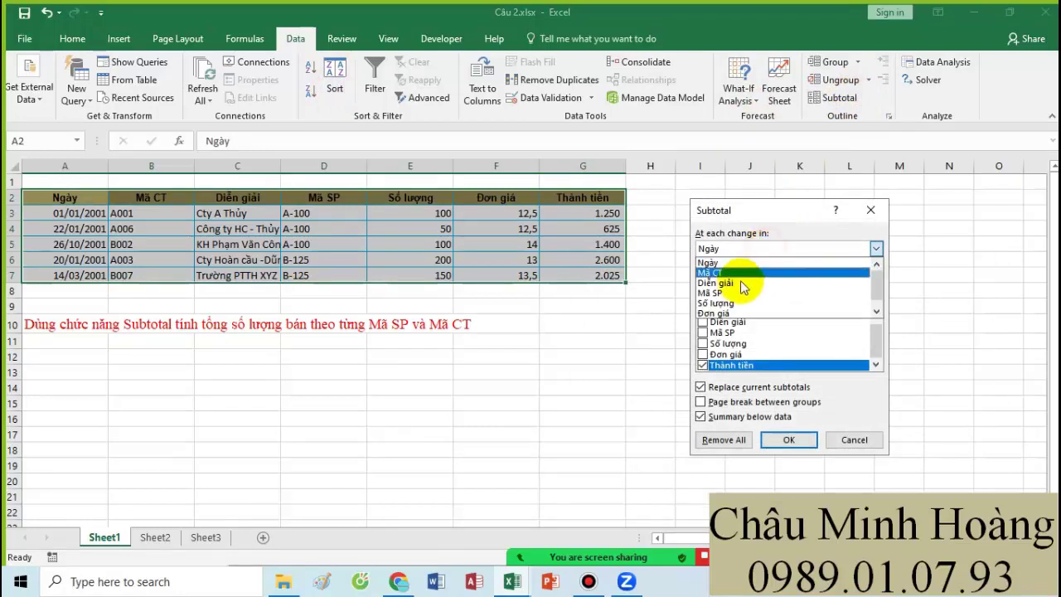
click(723, 293)
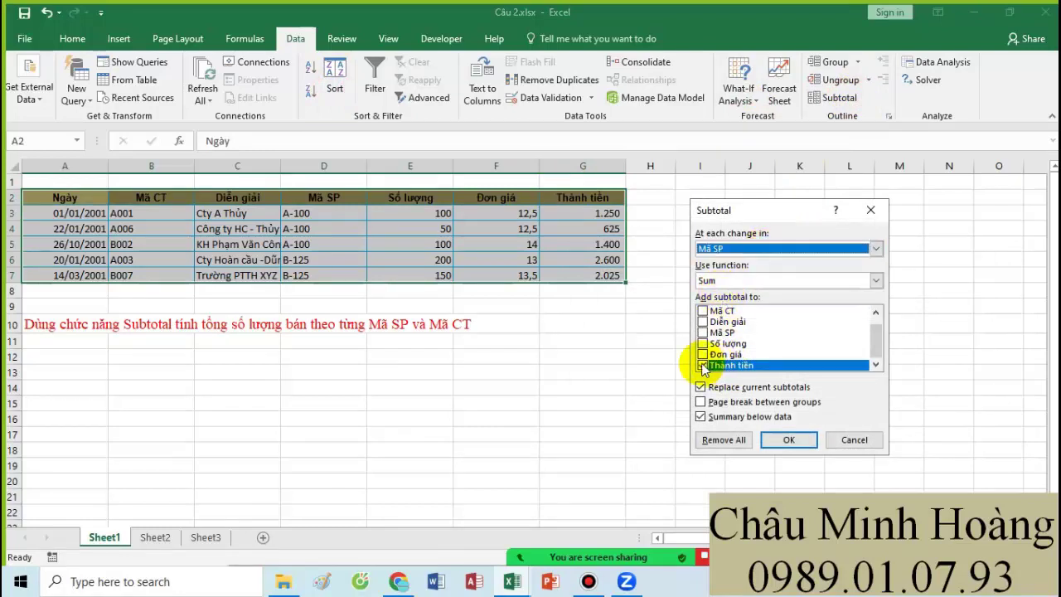
click(702, 365)
click(703, 344)
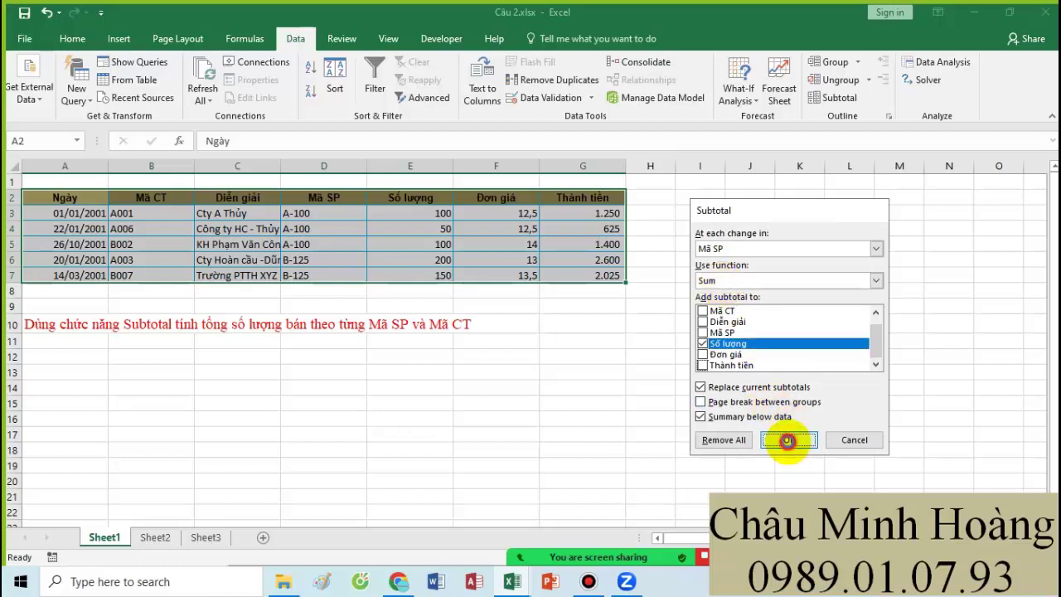
click(788, 441)
- Add a second level of Số lượng sum subtotals at each change in Mã CT, without replacing the current subtotals
click(833, 97)
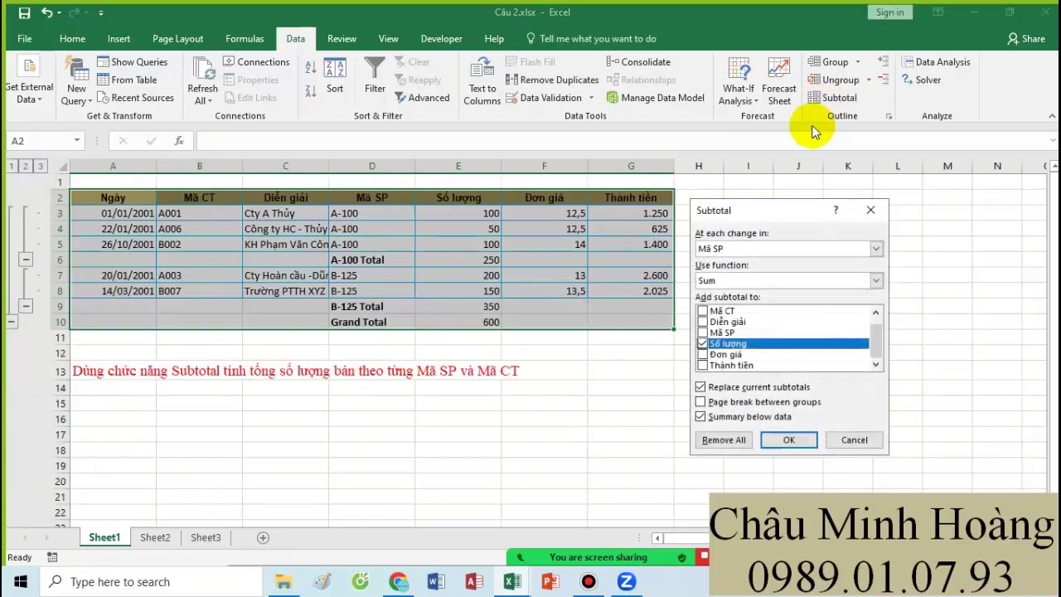
click(734, 251)
click(712, 272)
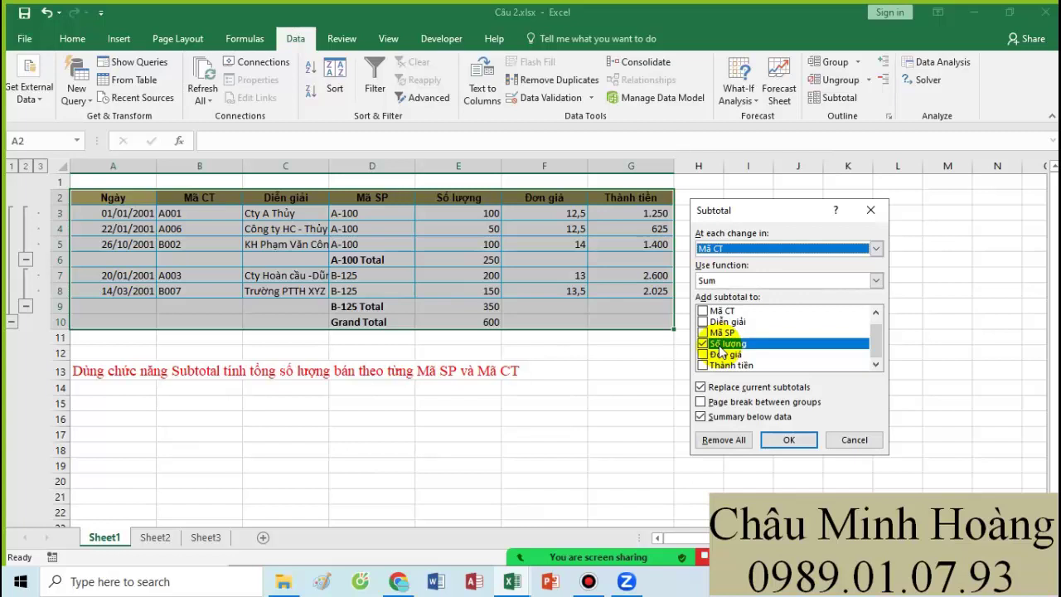
click(702, 387)
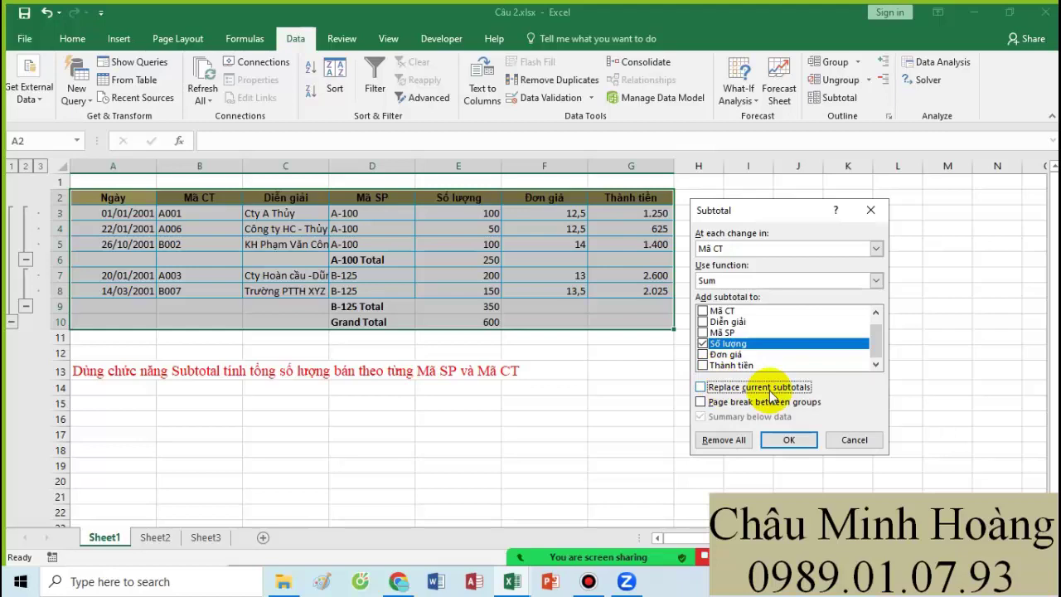
click(783, 439)
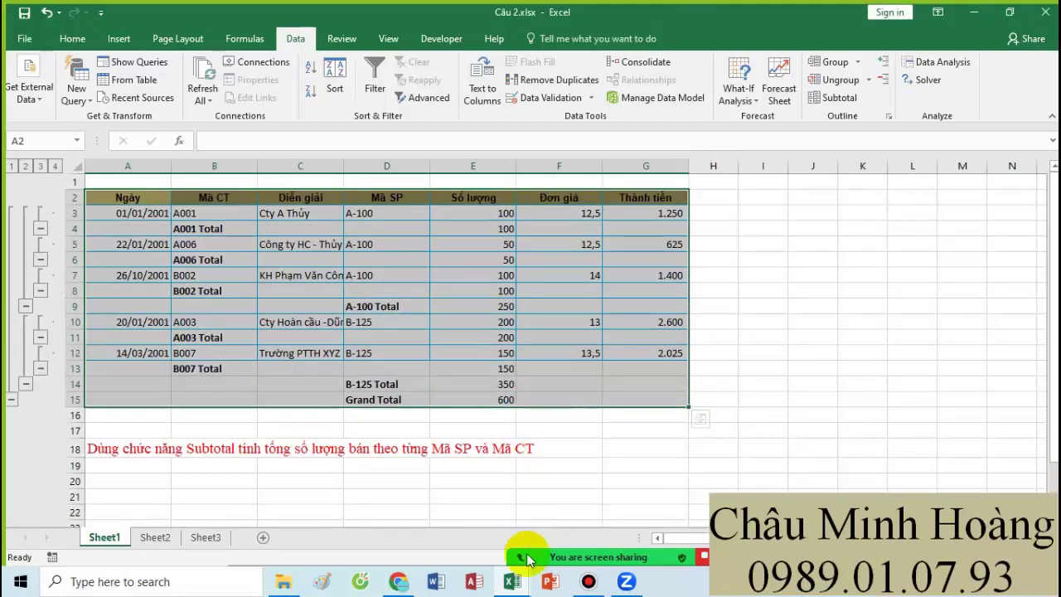
- Switch to the Câu 3.xlsx workbook and enable editing to review its table and the Subtotal task in row 19
click(512, 581)
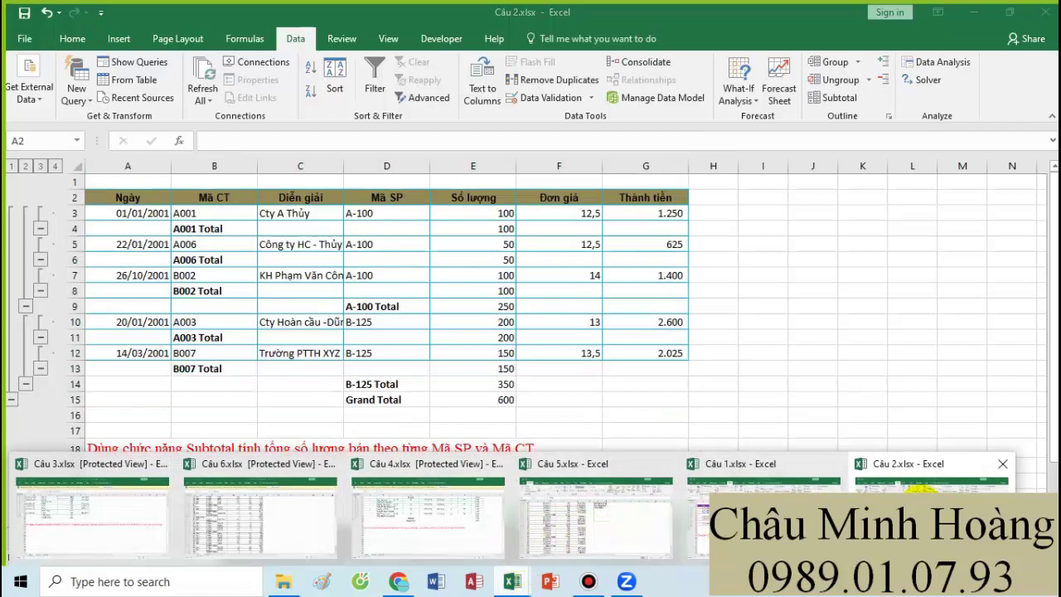
click(16, 522)
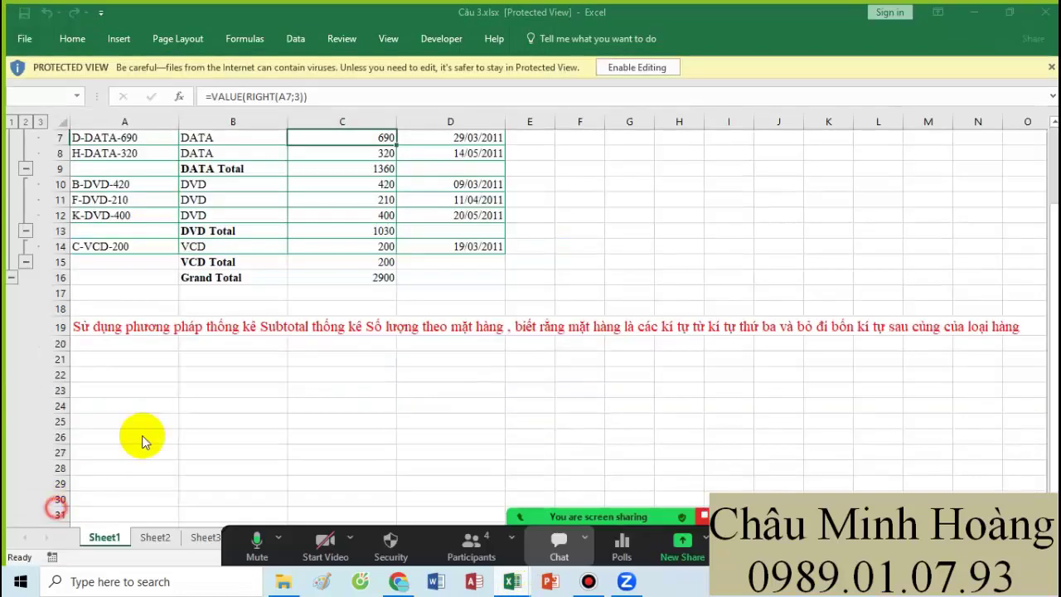
click(632, 67)
drag(91, 371, 572, 374)
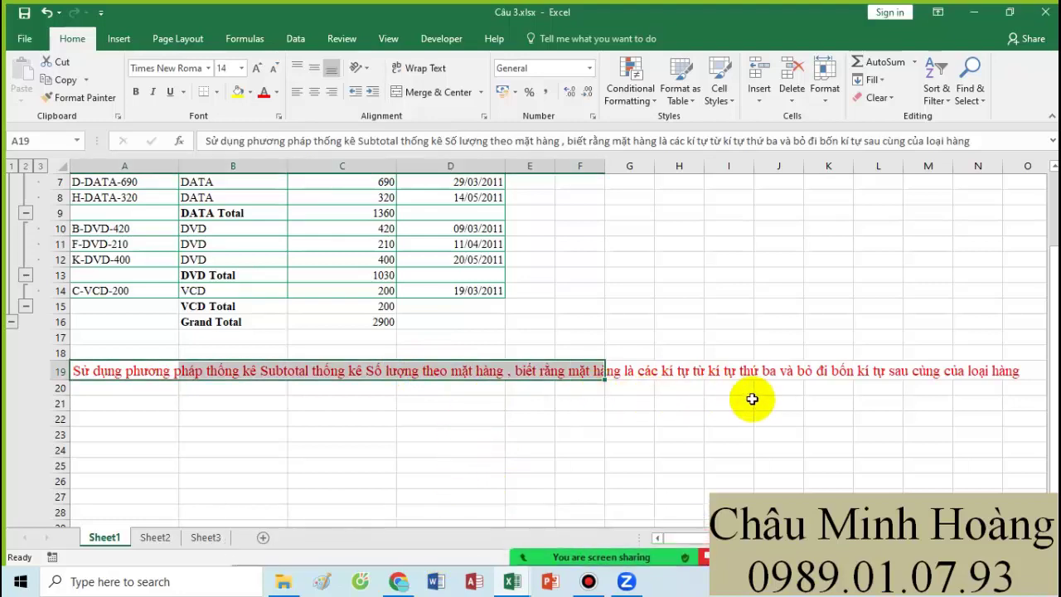
scroll(742, 402, up, 2)
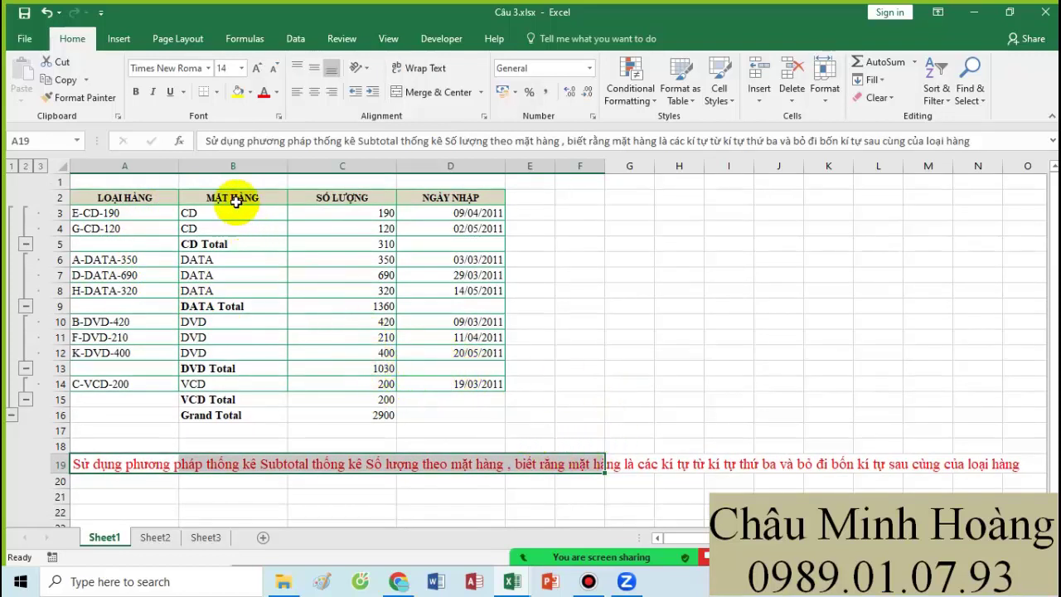
- Copy the MID formula from B3 without its equals sign and paste it as plain text into E3
drag(235, 200, 231, 419)
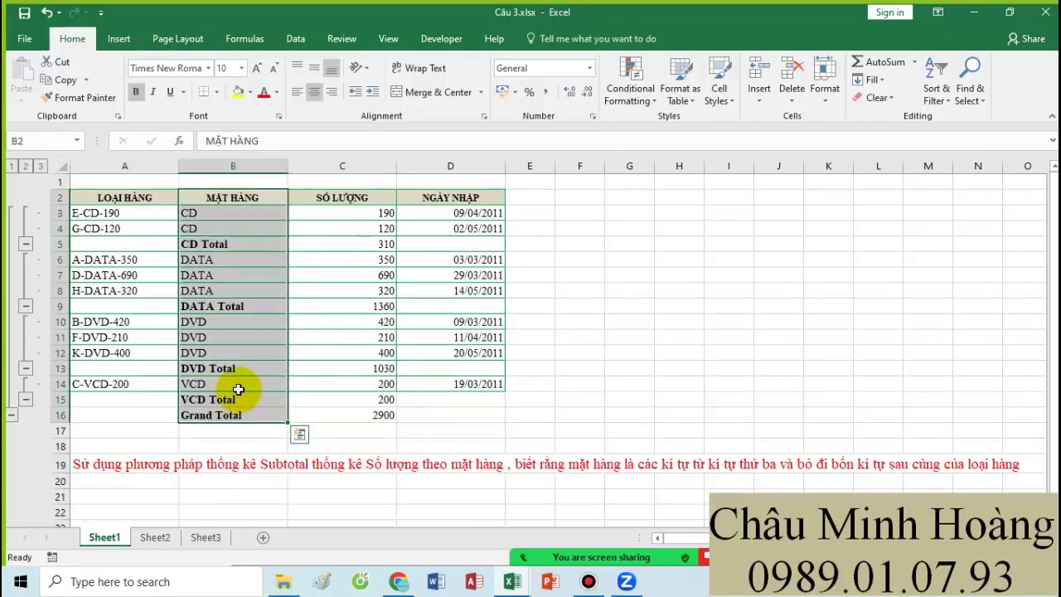
drag(108, 199, 138, 409)
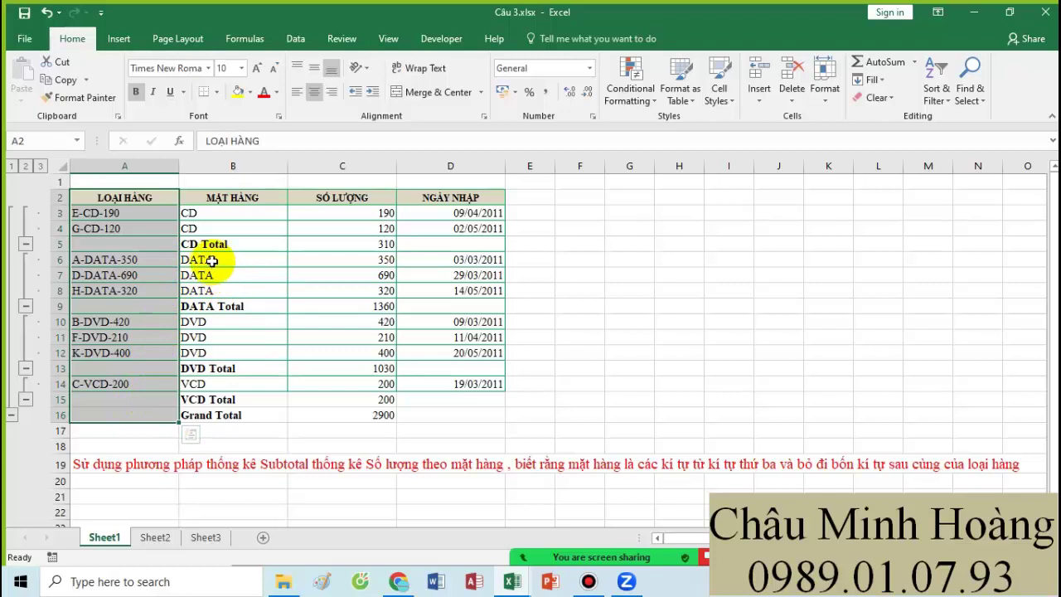
drag(210, 207, 218, 404)
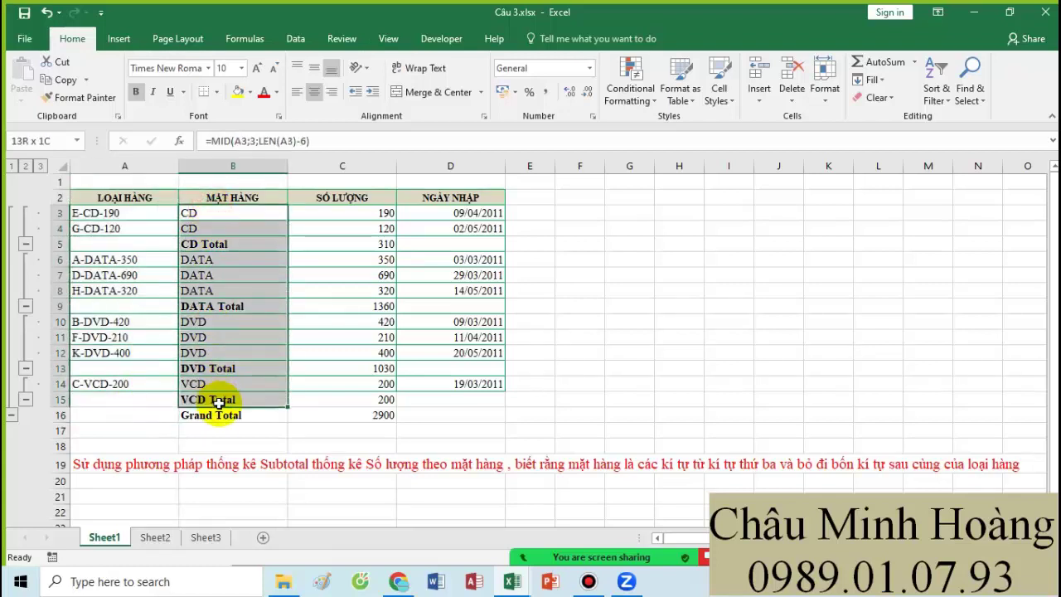
click(213, 213)
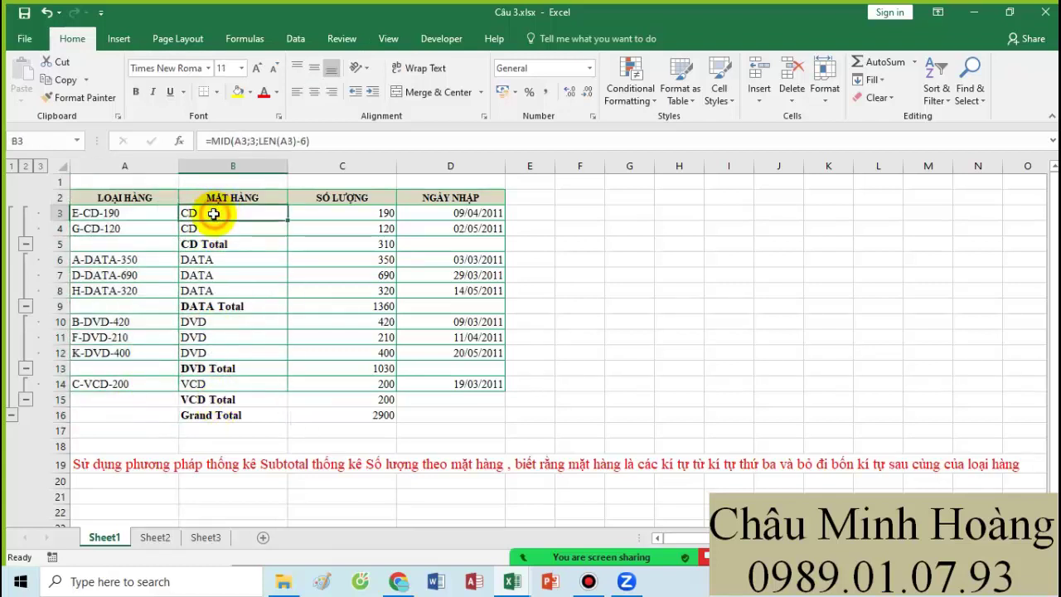
double_click(213, 213)
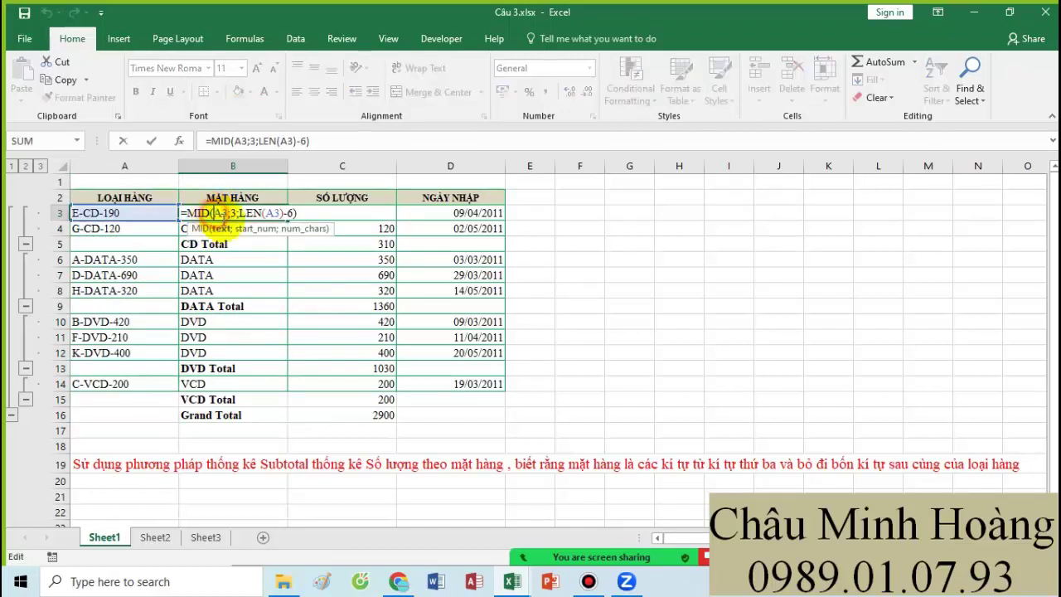
click(187, 213)
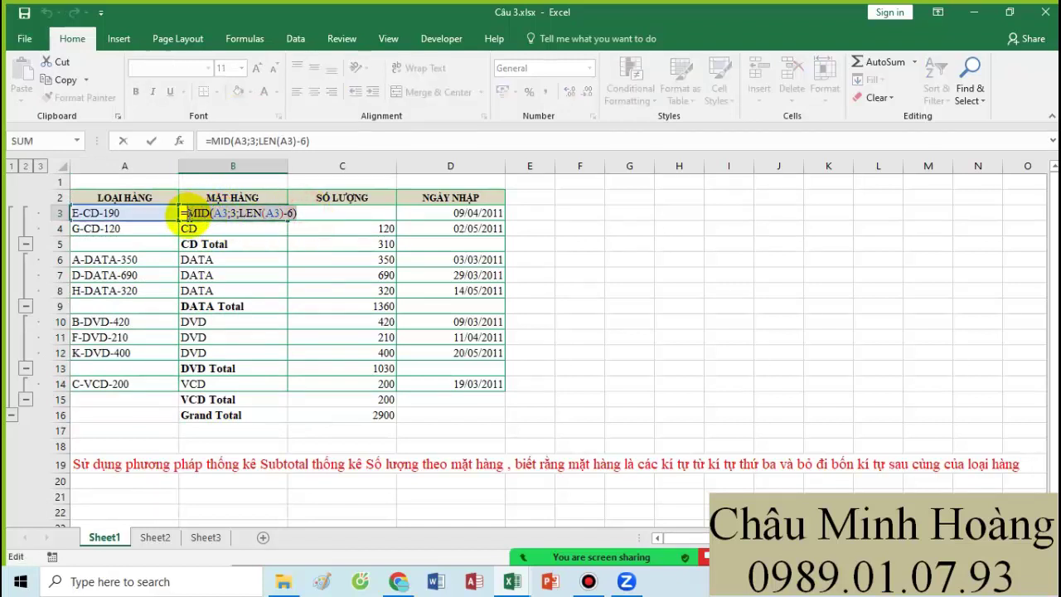
text(=)
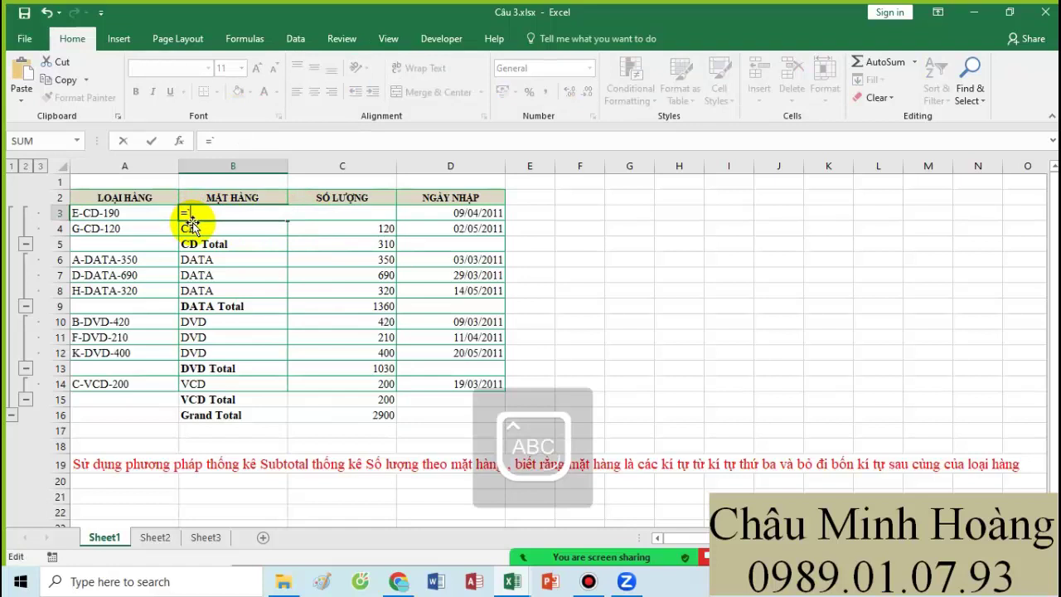
key(Escape)
right_click(535, 215)
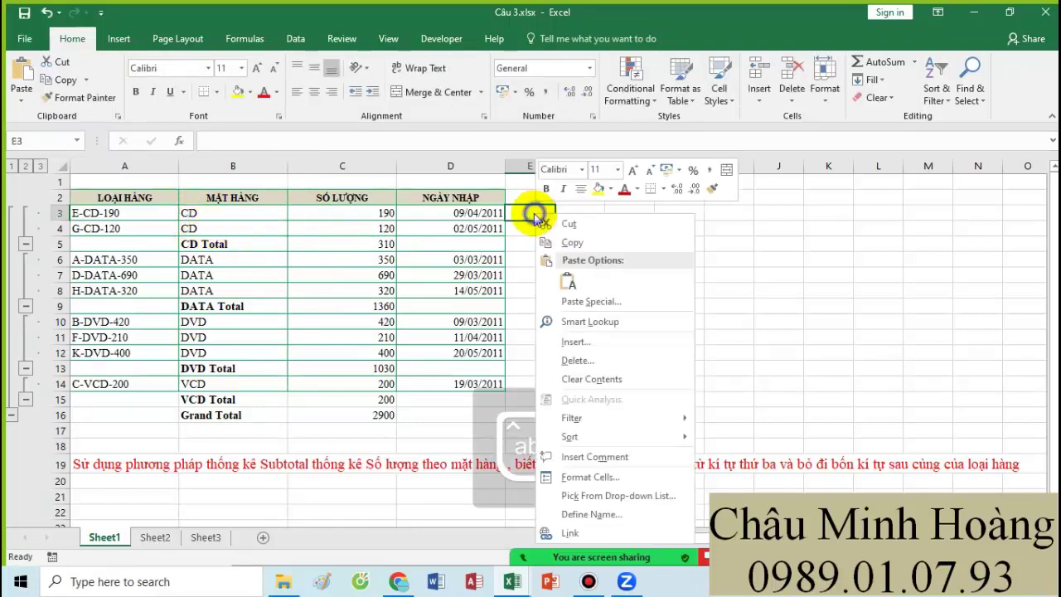
click(569, 282)
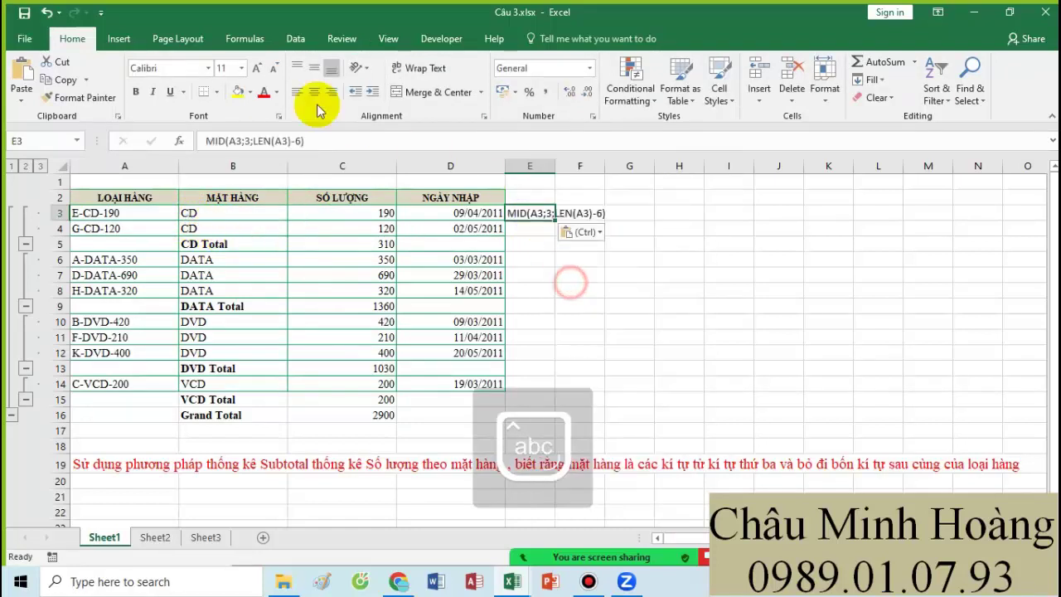
- Enlarge the formula text in E3 to font size 24
click(263, 73)
click(264, 73)
click(264, 73)
click(264, 73)
click(263, 73)
click(263, 73)
click(263, 73)
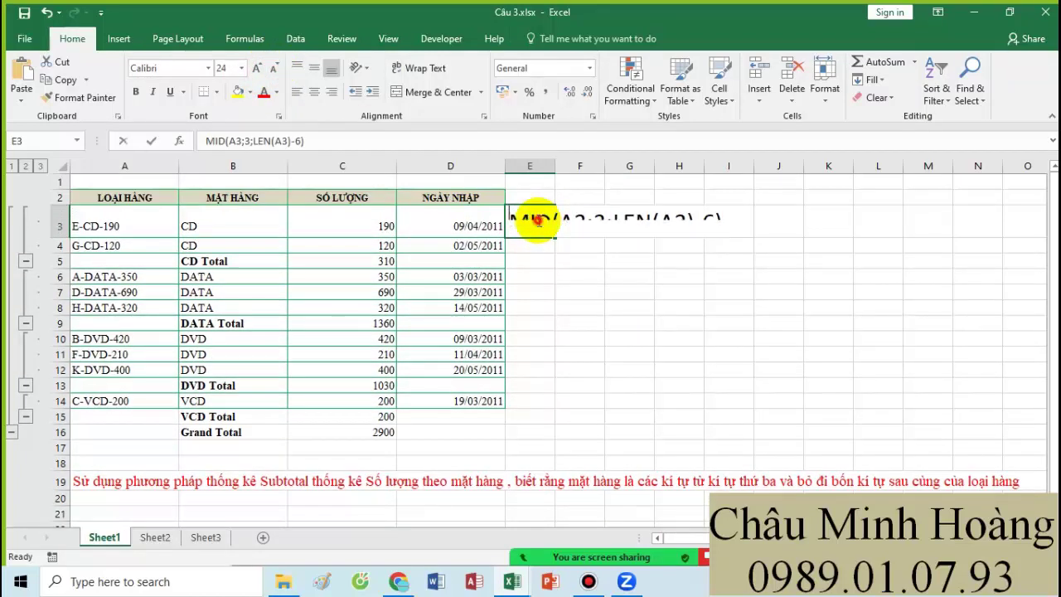
- Go through the arguments of the formula text in E3 and rewrite its last argument as LEN(A3)-4-2
double_click(537, 220)
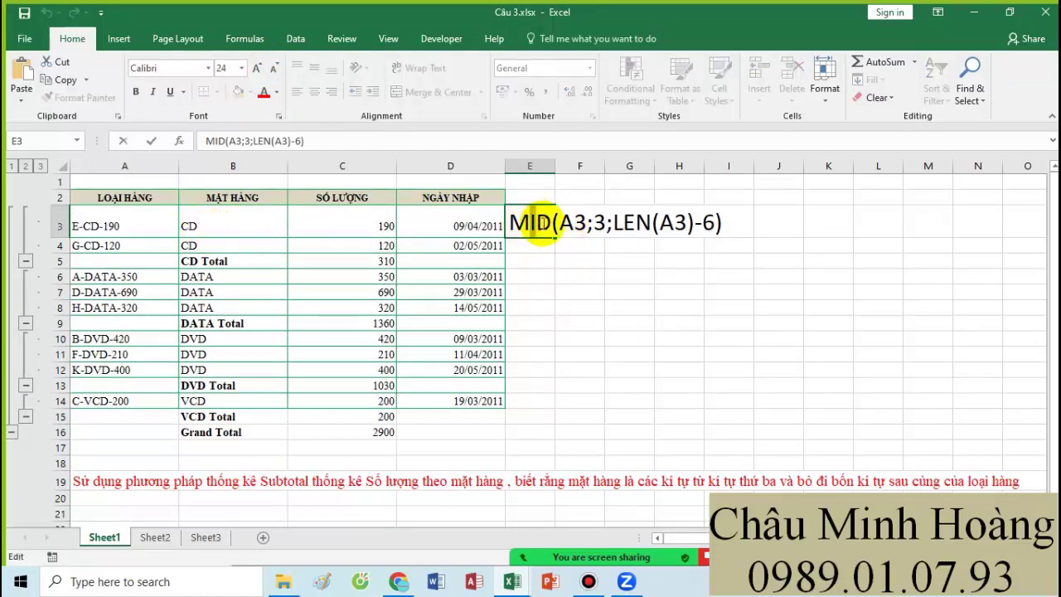
drag(560, 222, 586, 222)
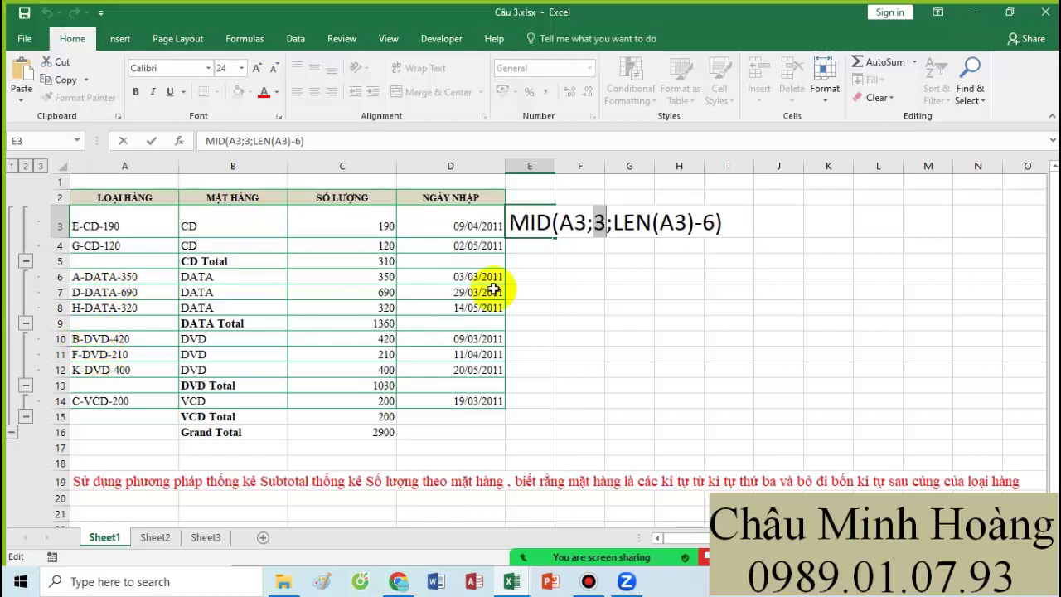
drag(615, 224, 711, 224)
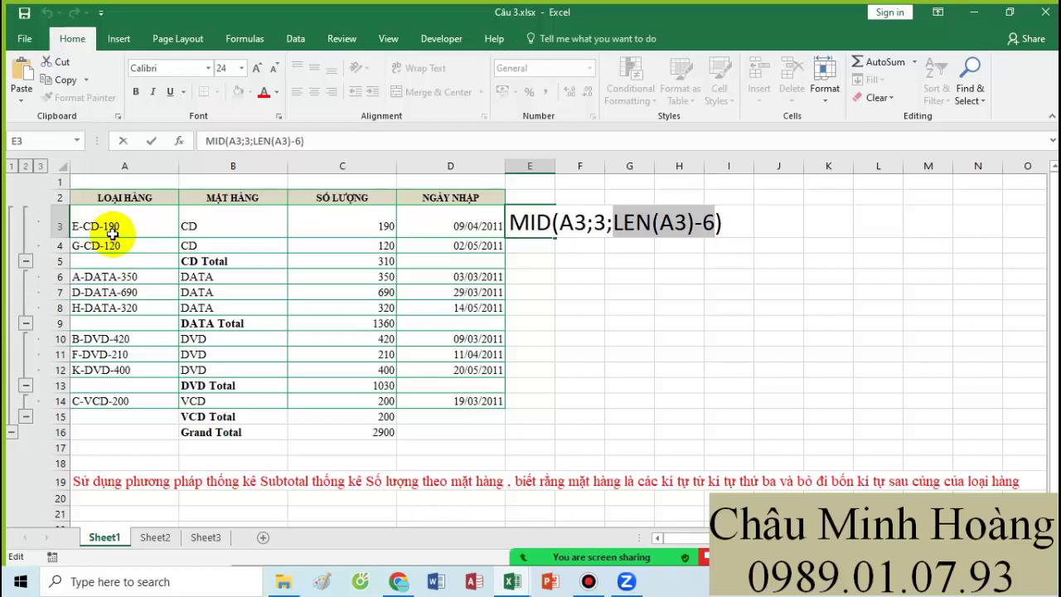
click(708, 222)
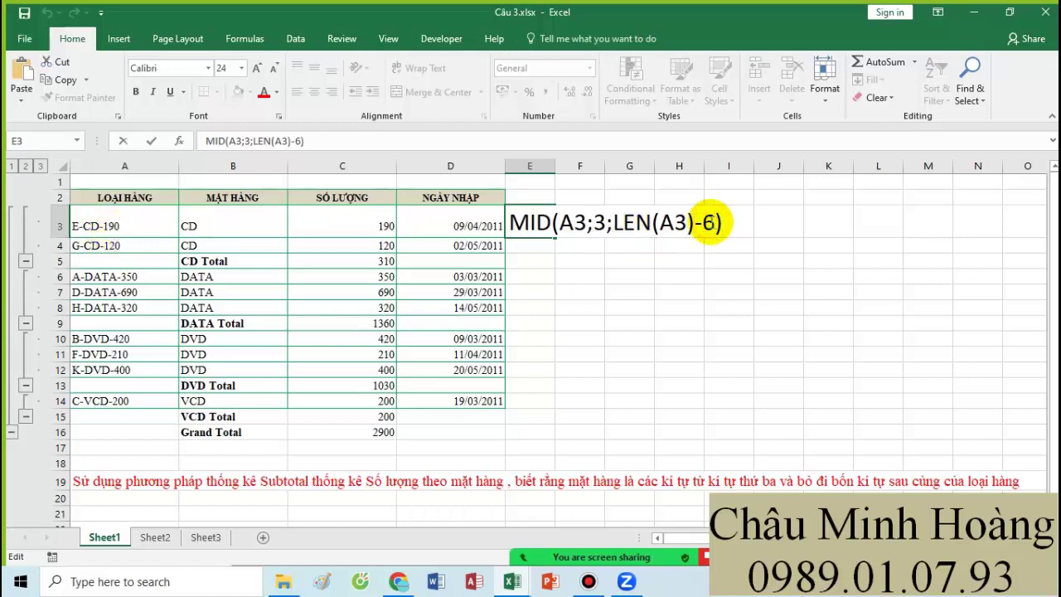
text(4)
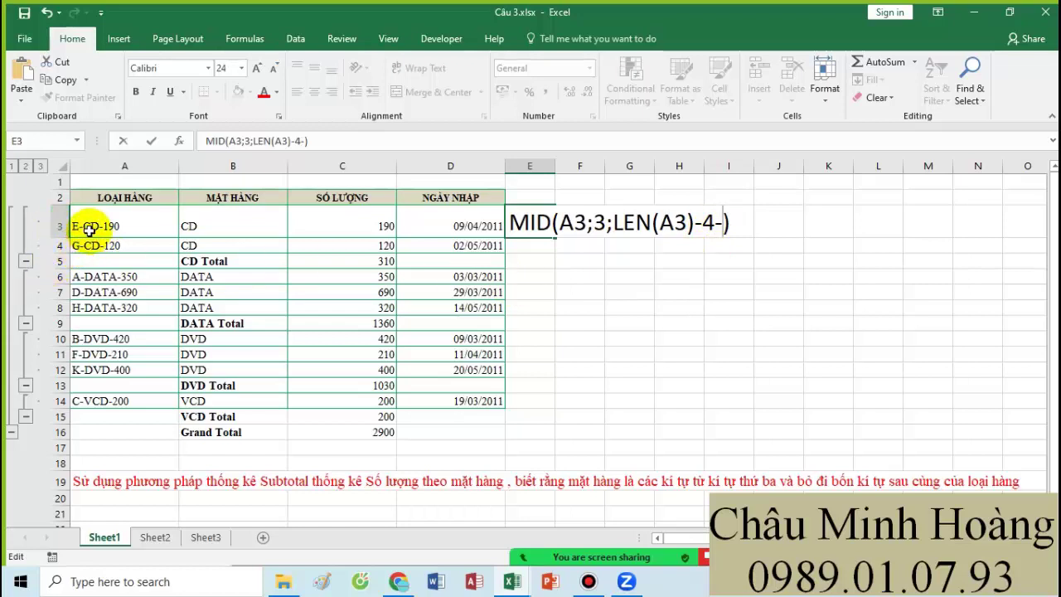
text(-2)
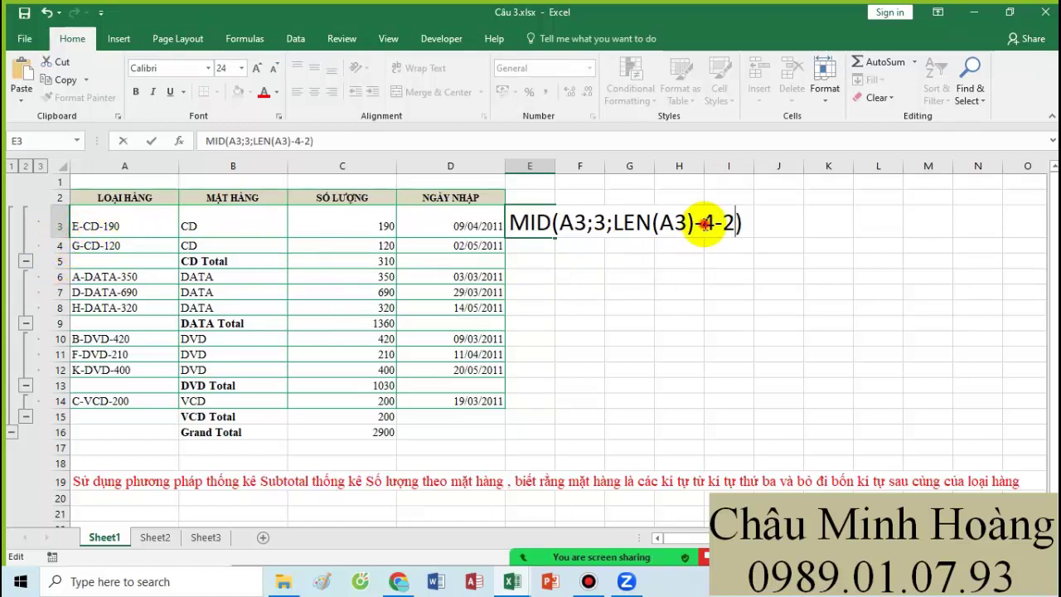
- Set the last argument of the formula text in E3 to LEN(A3)-6
drag(703, 222, 727, 231)
text(6)
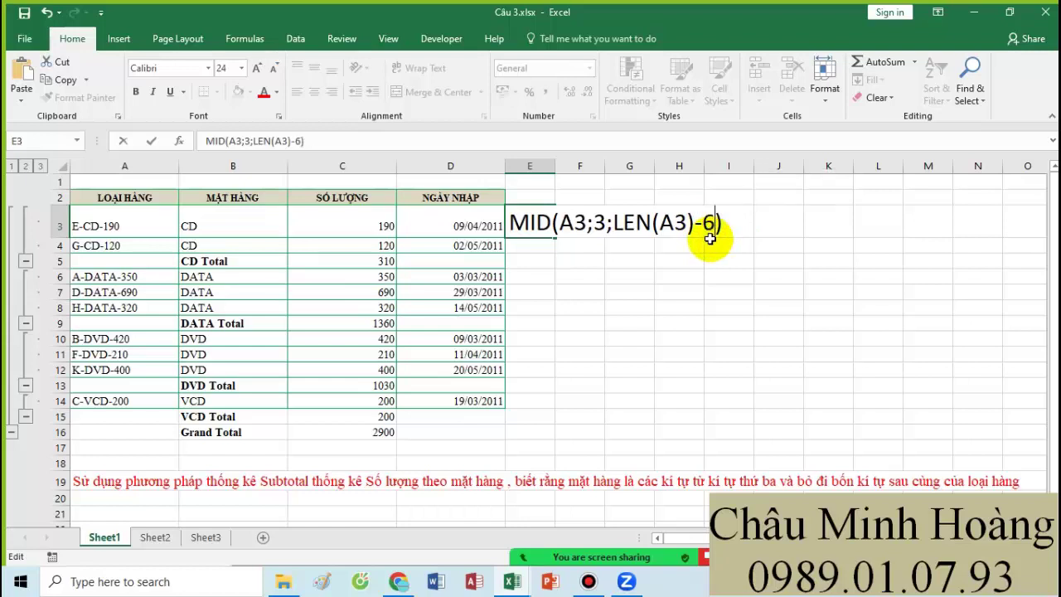
click(624, 260)
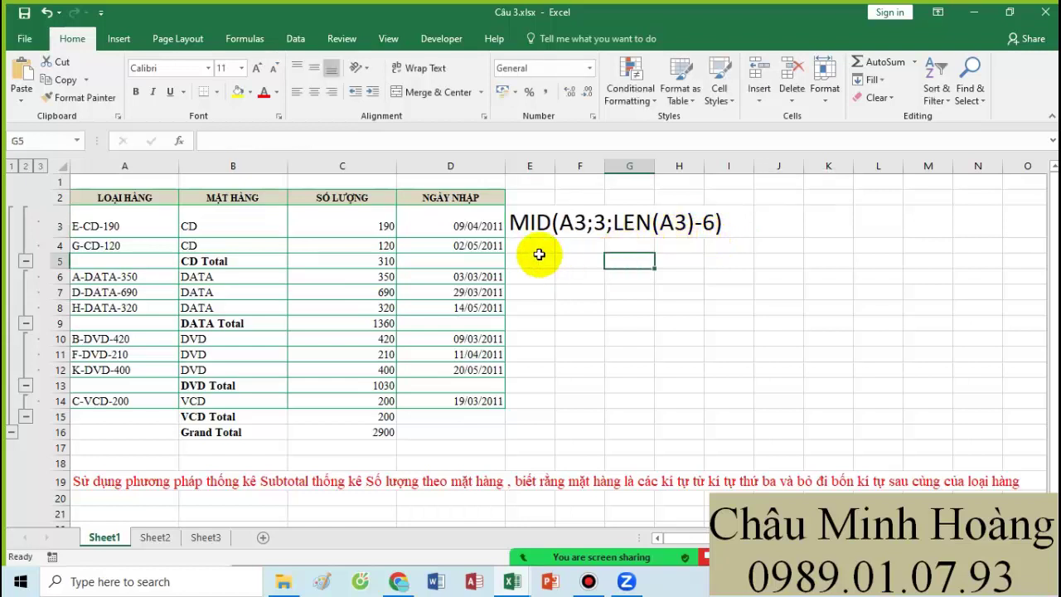
click(543, 229)
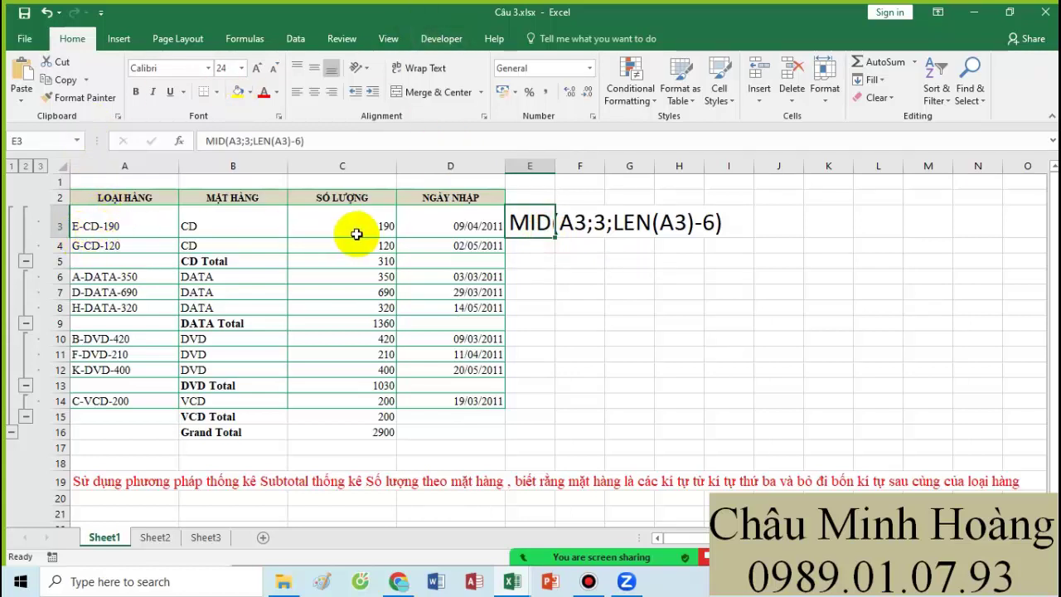
- Sort the subtotalled table A2:D16 by MẶT HÀNG from A to Z, accepting the removal of its existing subtotals
drag(140, 199, 450, 429)
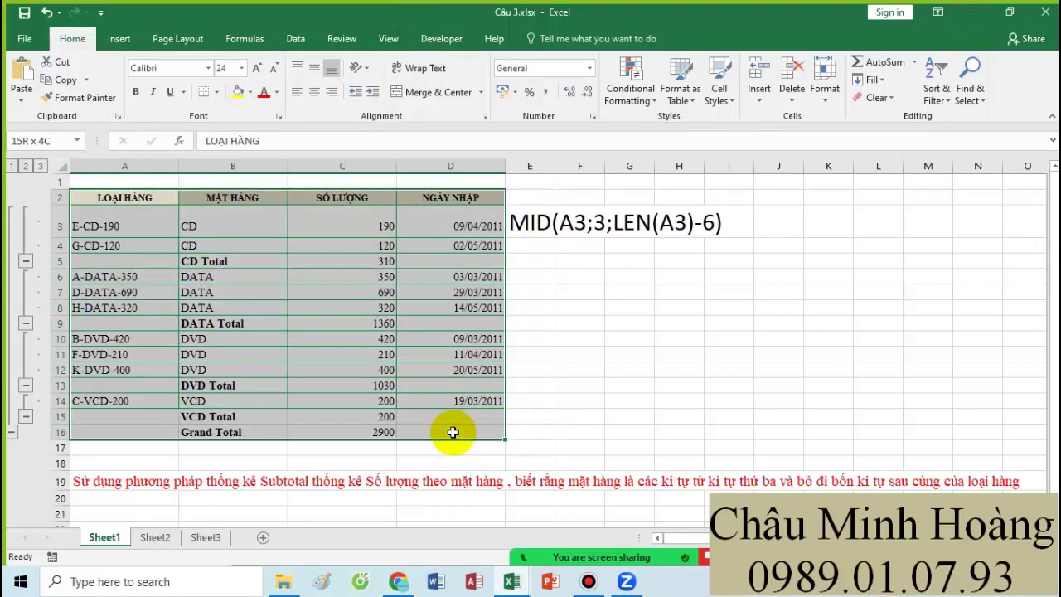
click(295, 38)
click(334, 78)
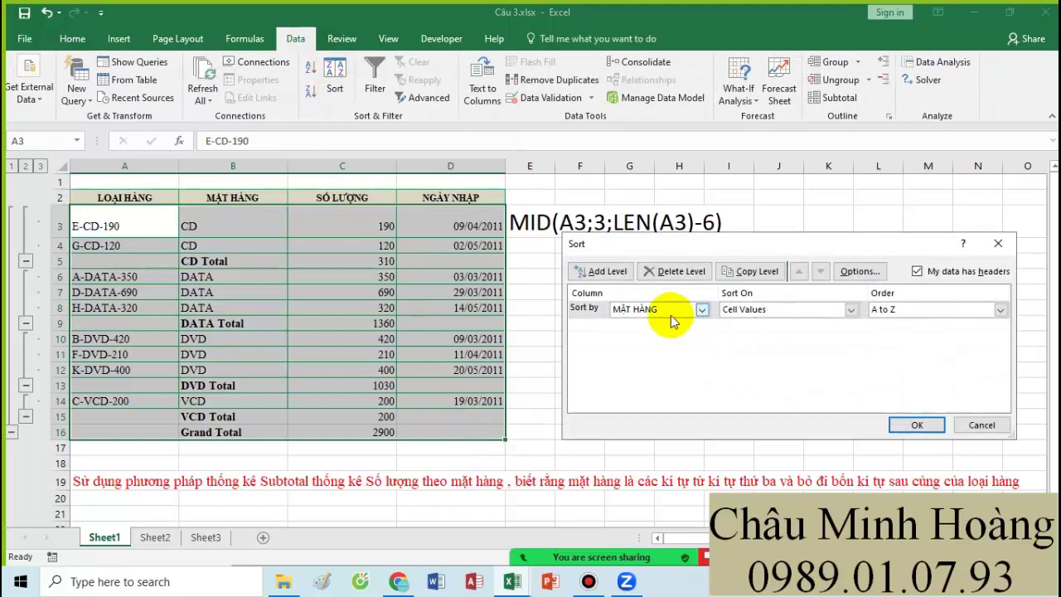
click(900, 425)
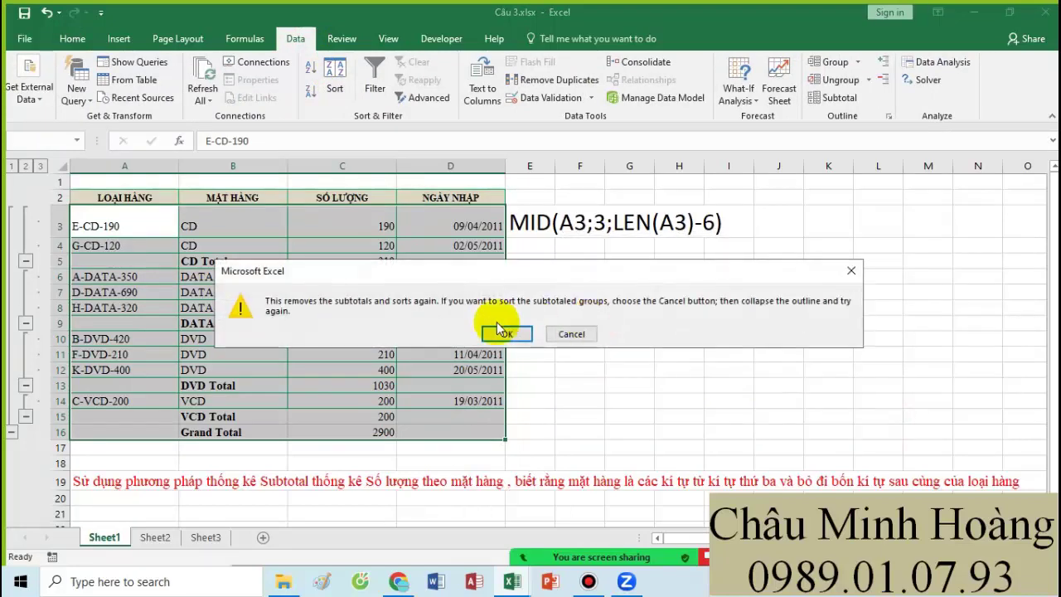
click(504, 336)
- Add subtotals to A2:D11 at each change in MẶT HÀNG, summing only SỐ LƯỢNG and excluding NGÀY NHẬP
drag(107, 197, 414, 354)
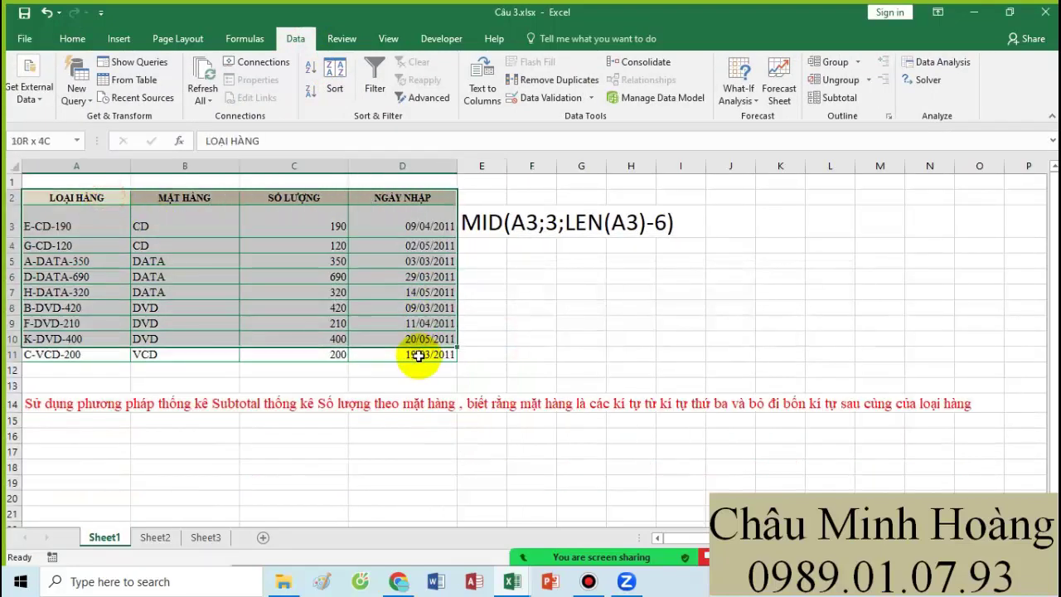
click(836, 97)
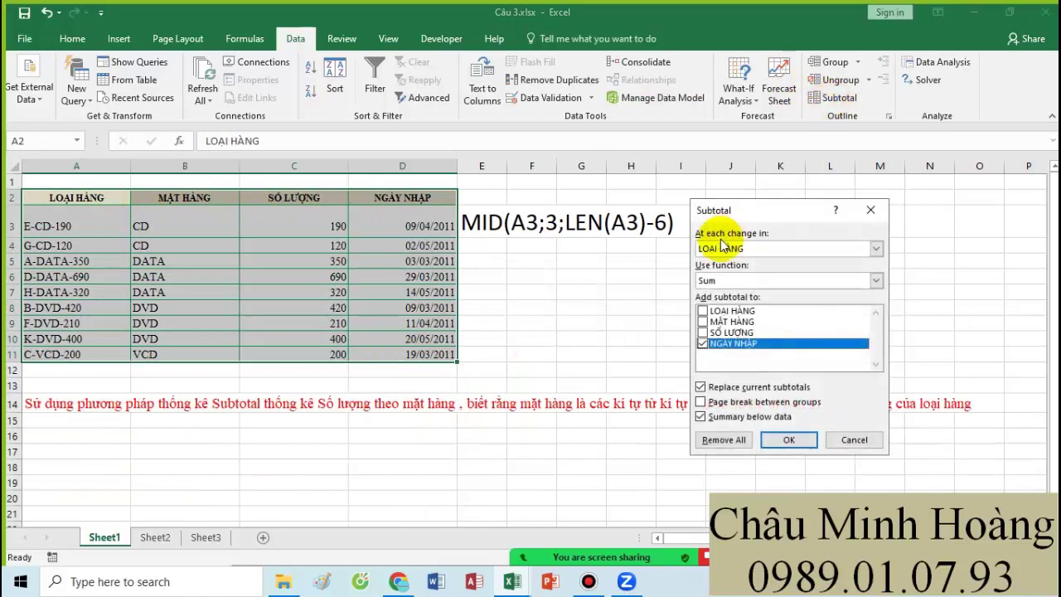
click(721, 248)
click(719, 272)
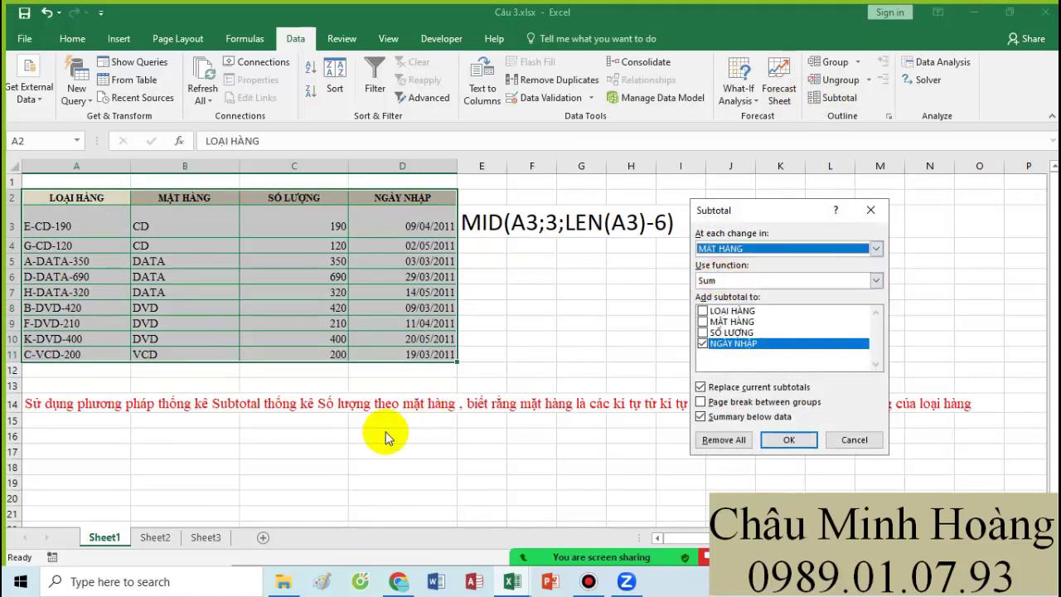
click(702, 332)
click(702, 343)
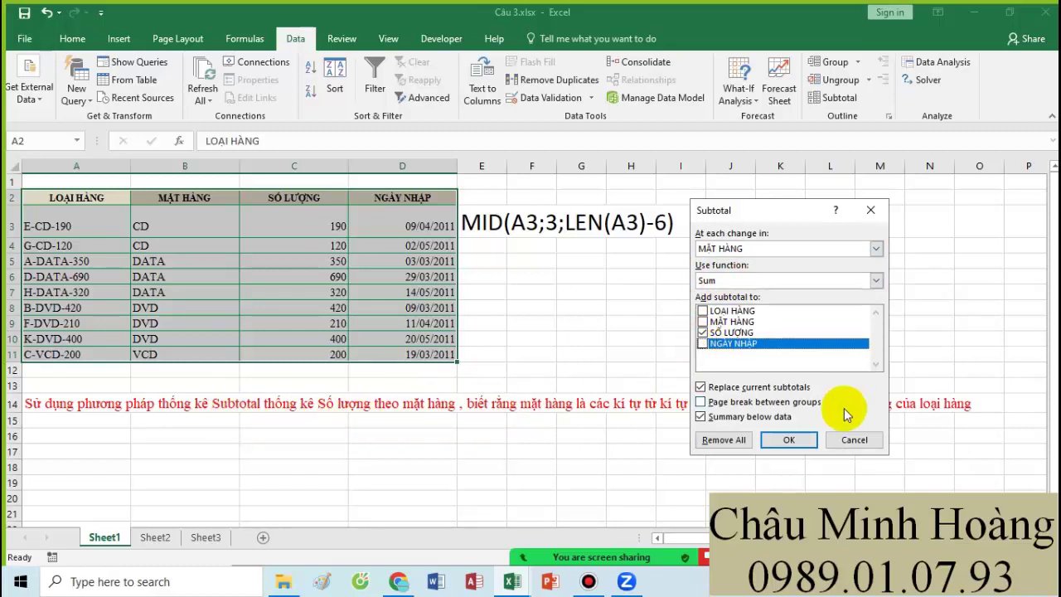
click(788, 440)
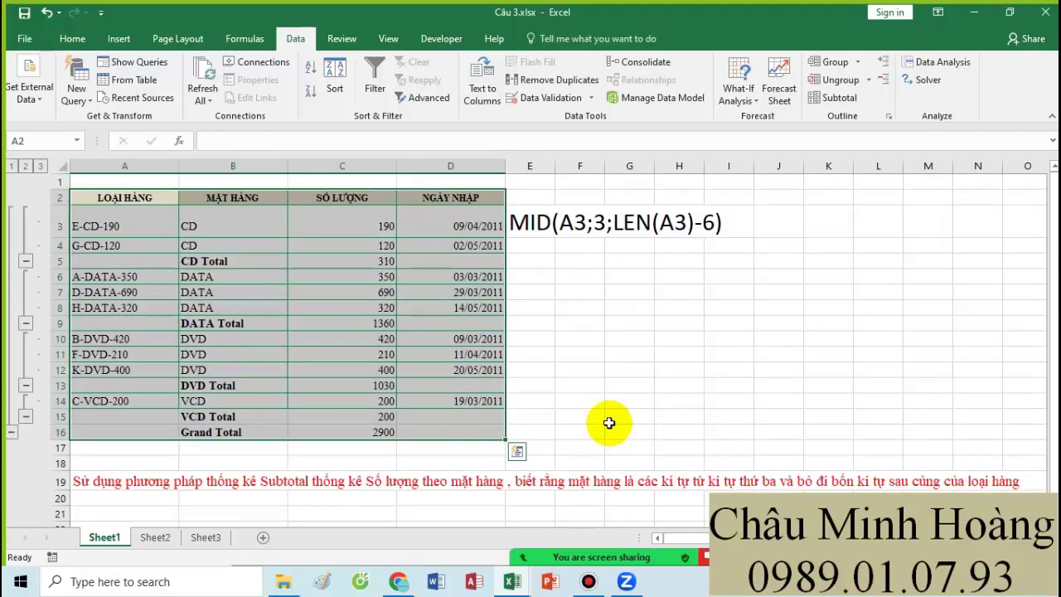
- Switch to the Câu 4.xlsx workbook and enable editing
click(511, 580)
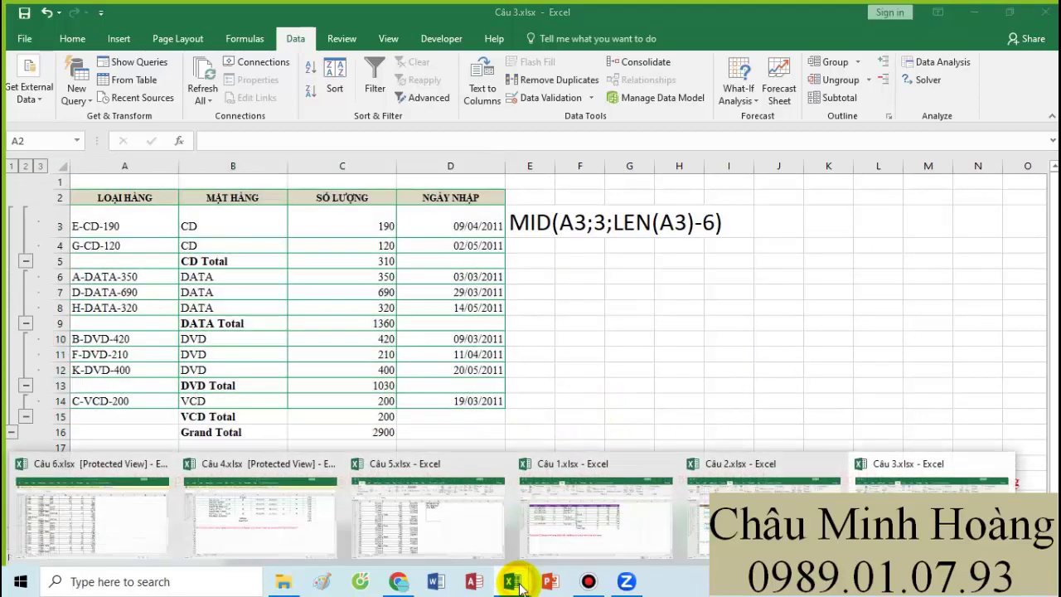
click(283, 520)
click(611, 65)
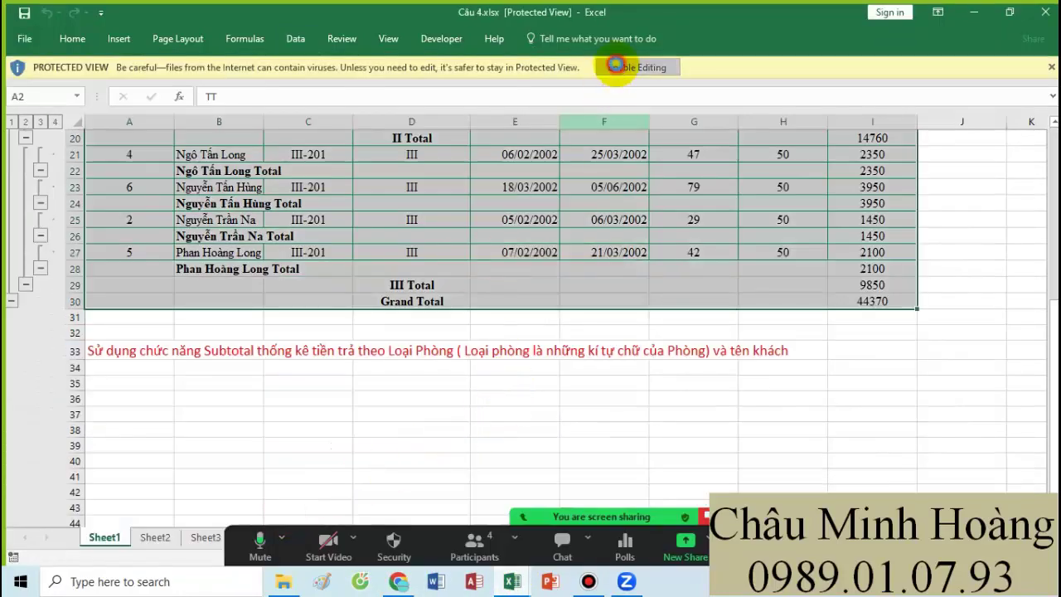
- Examine the Subtotal task in row 33 and compare it with the table's Phòng and LOẠI PHÒNG columns
scroll(452, 336, up, 7)
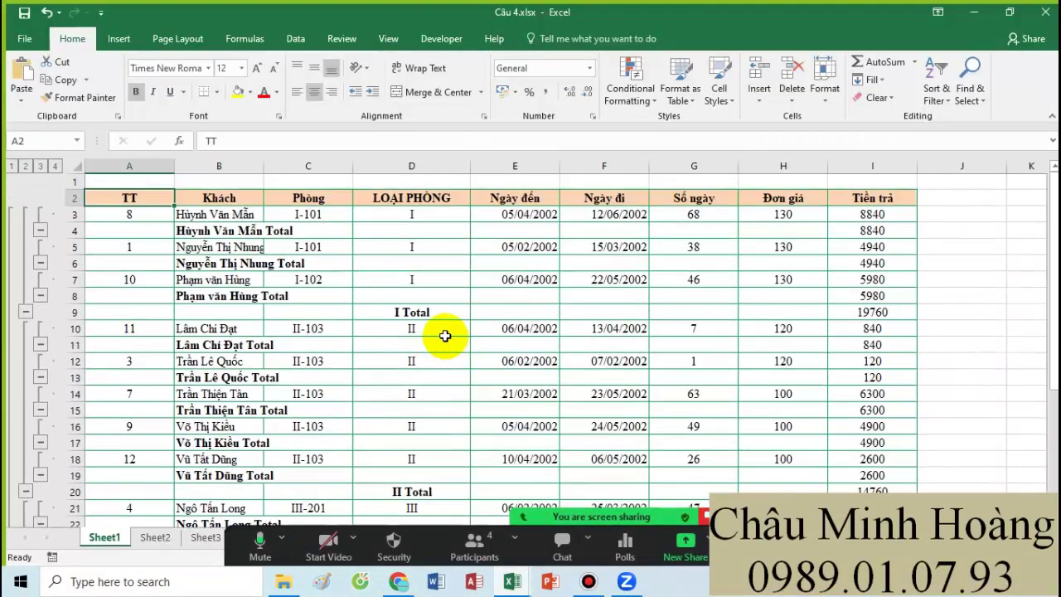
scroll(433, 327, down, 5)
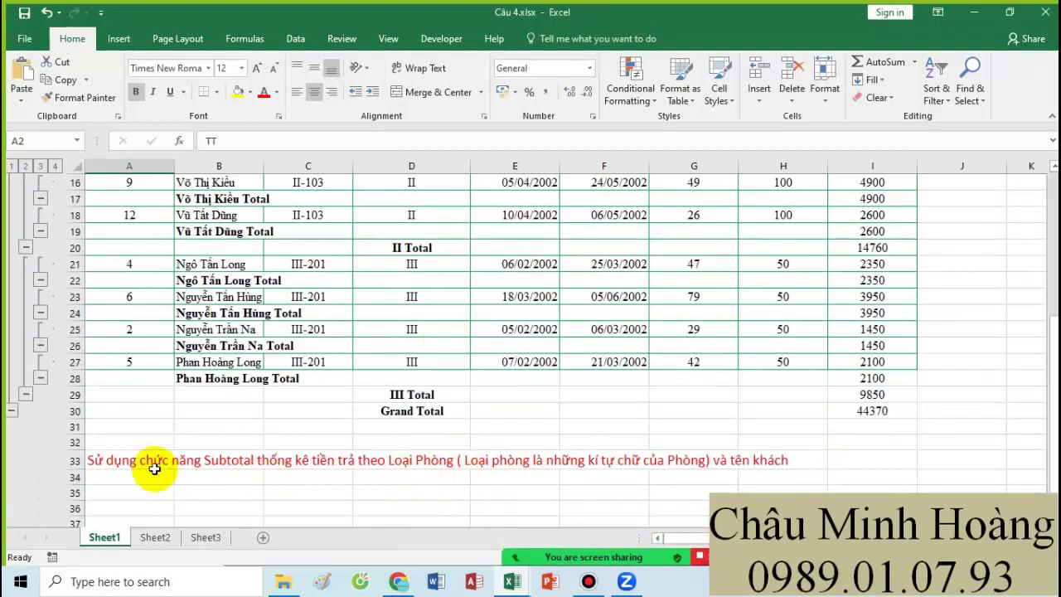
drag(139, 464, 417, 472)
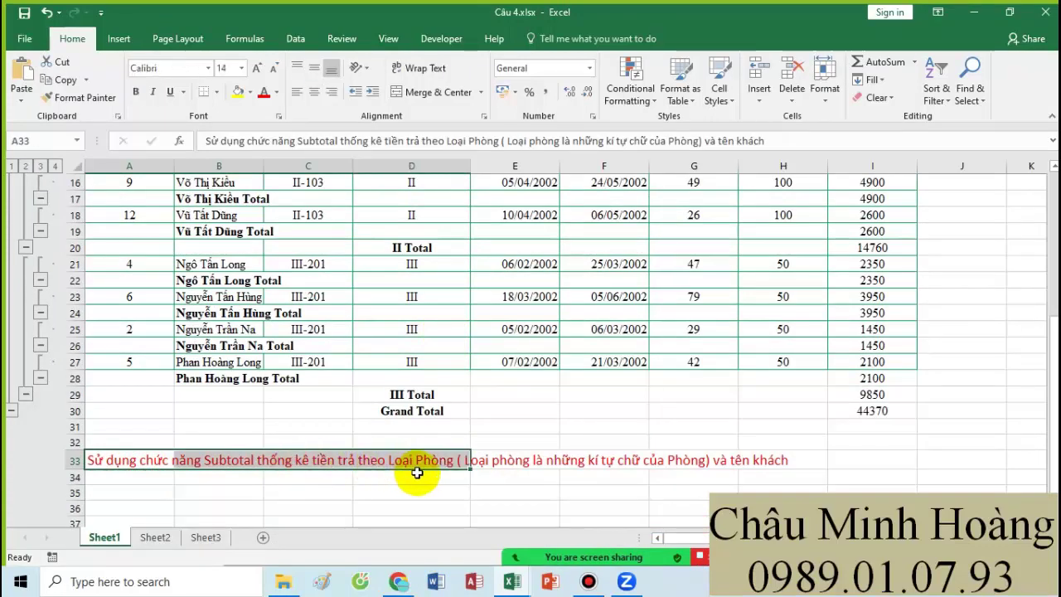
scroll(490, 339, up, 5)
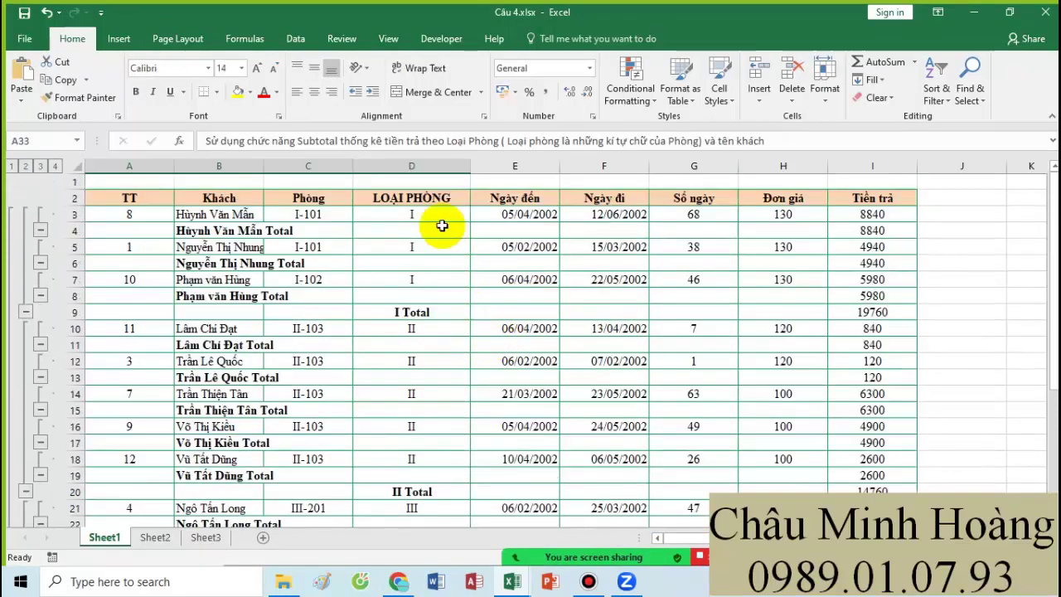
drag(427, 215, 425, 461)
scroll(425, 461, down, 5)
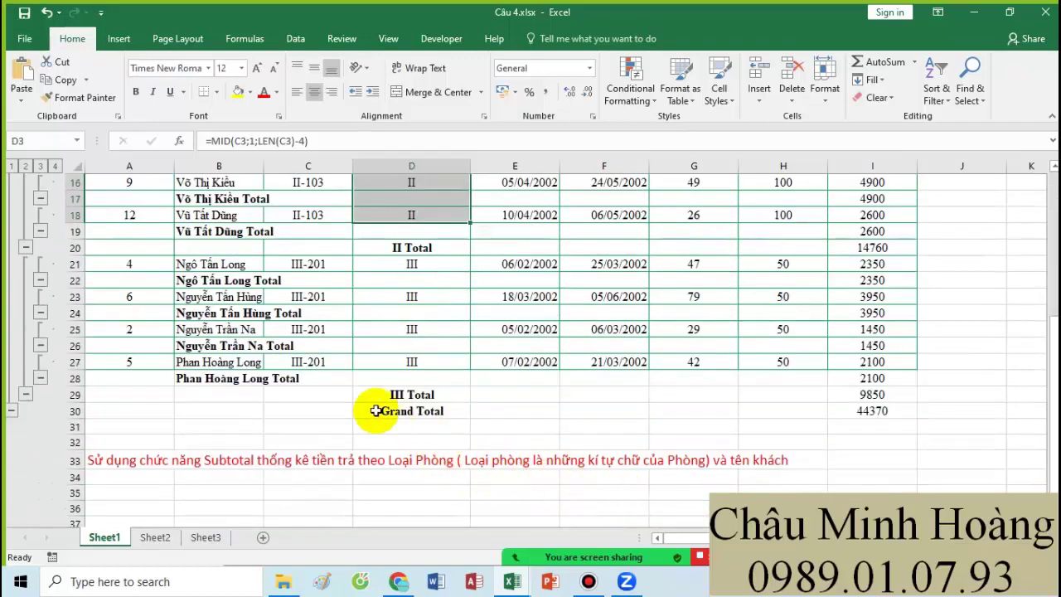
drag(308, 378, 307, 217)
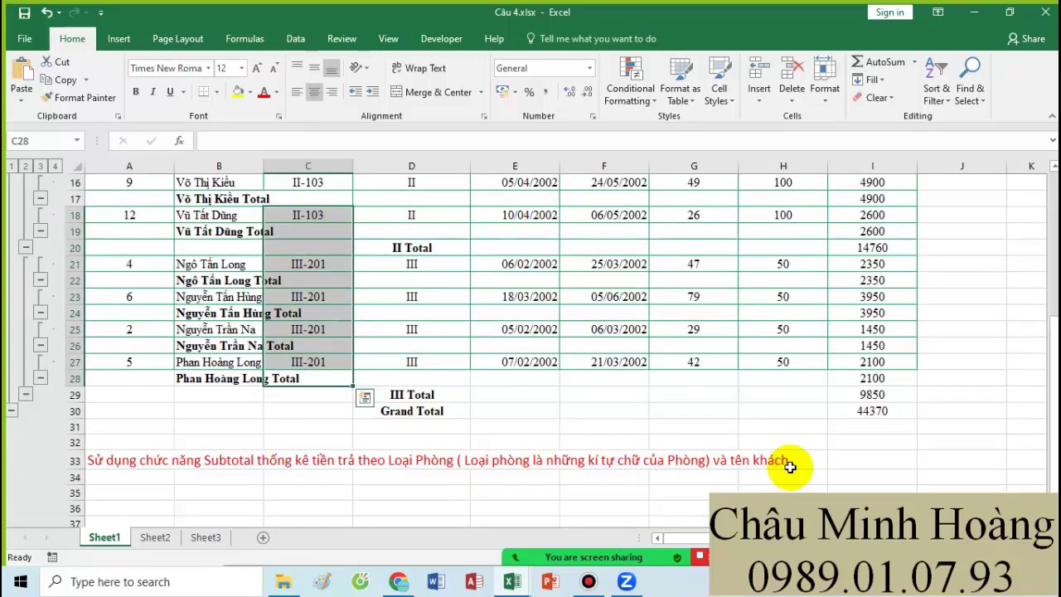
- Reread the Subtotal task in row 33 and locate the matching Khách column in the table
drag(788, 464, 133, 464)
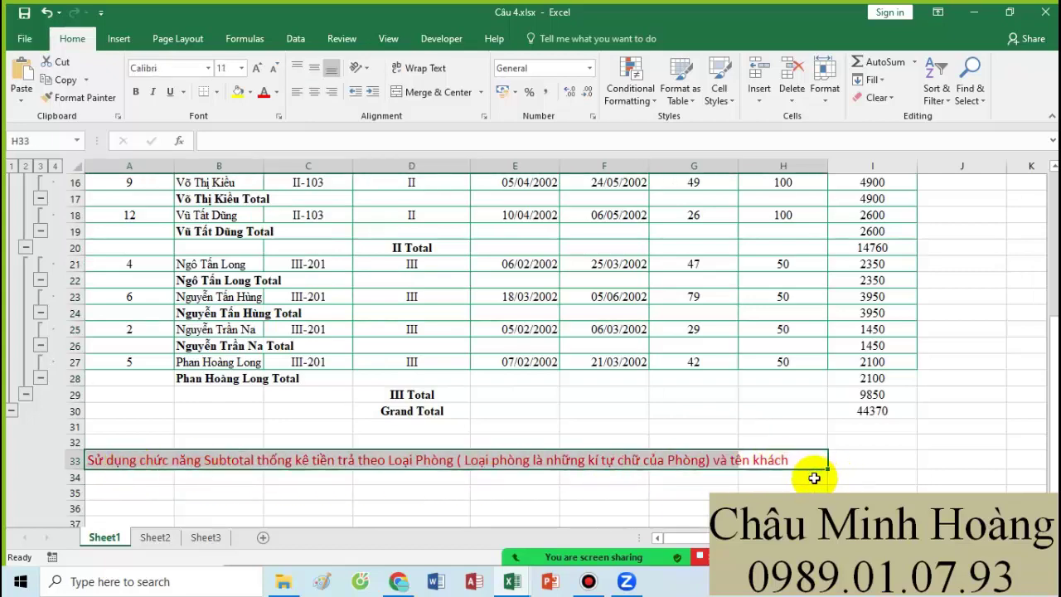
scroll(746, 486, up, 5)
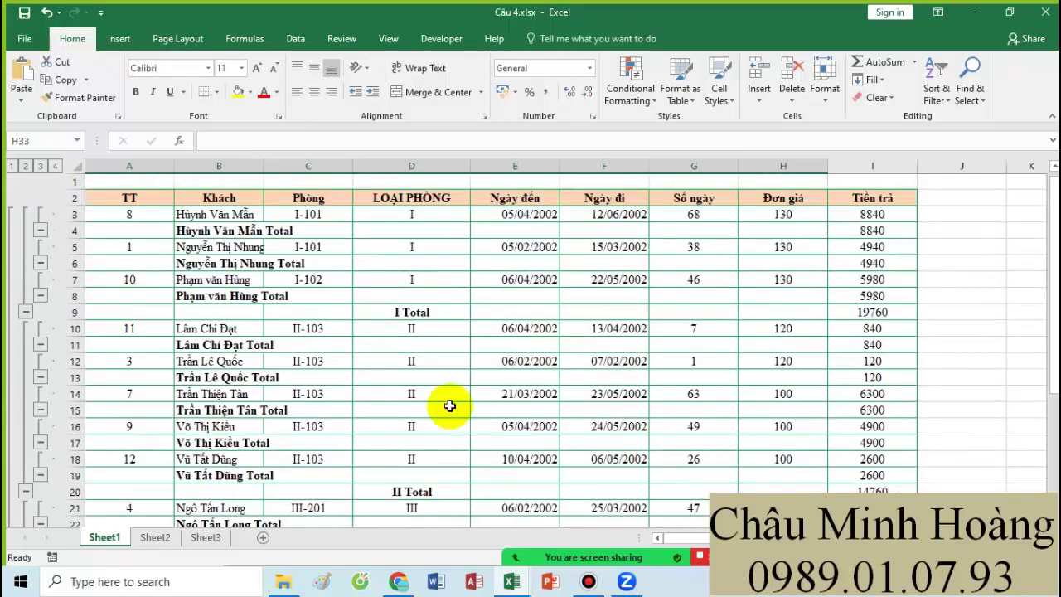
click(228, 201)
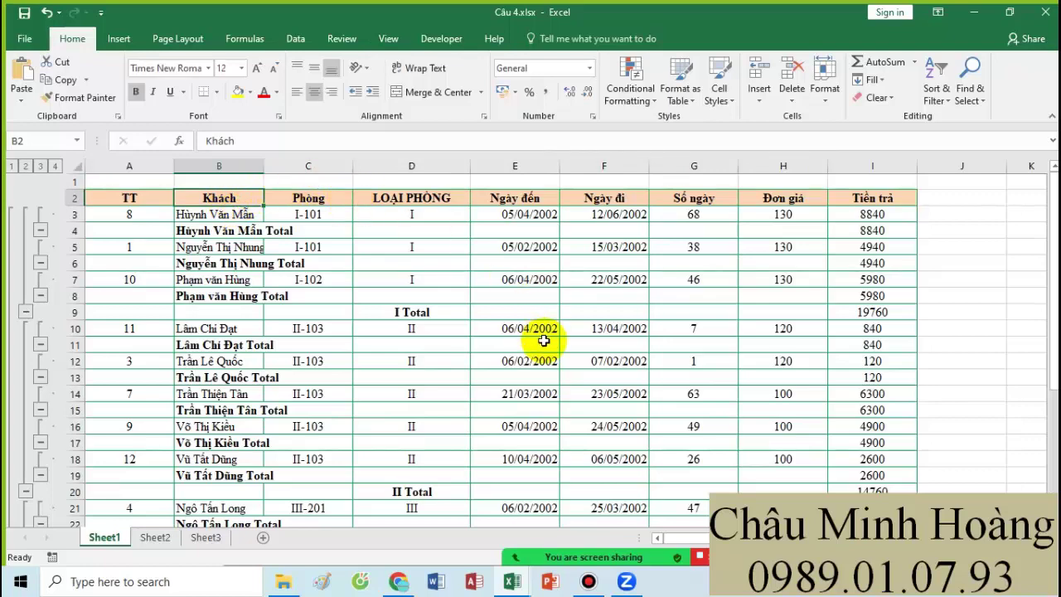
- Highlight the III Total cells D29:I29 in yellow, select the guest subtotal cells B28:I28, and undo the yellow fill
scroll(539, 342, down, 5)
drag(412, 394, 864, 390)
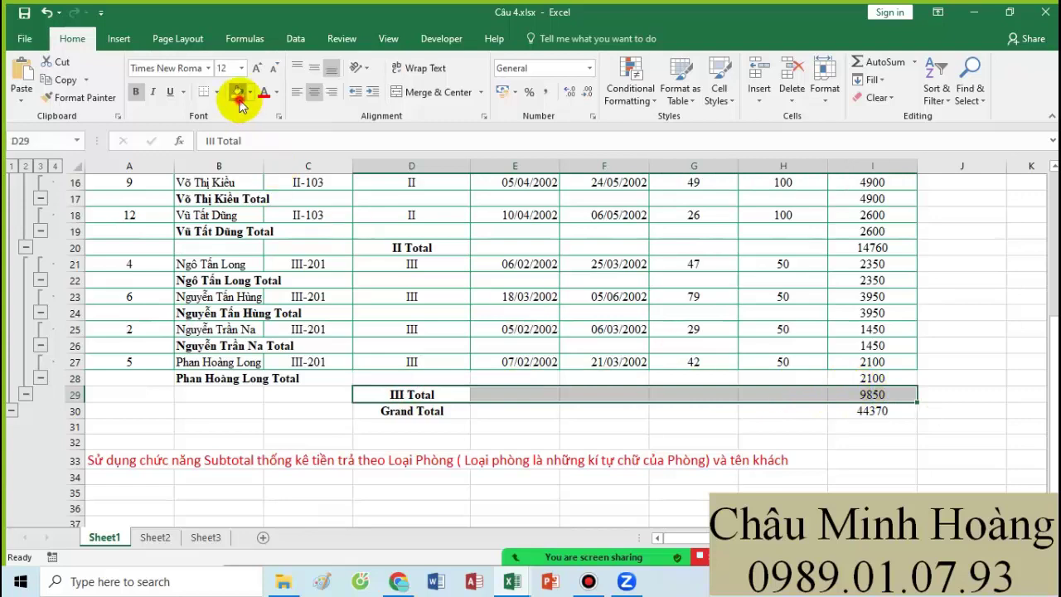
click(238, 97)
scroll(450, 414, up, 5)
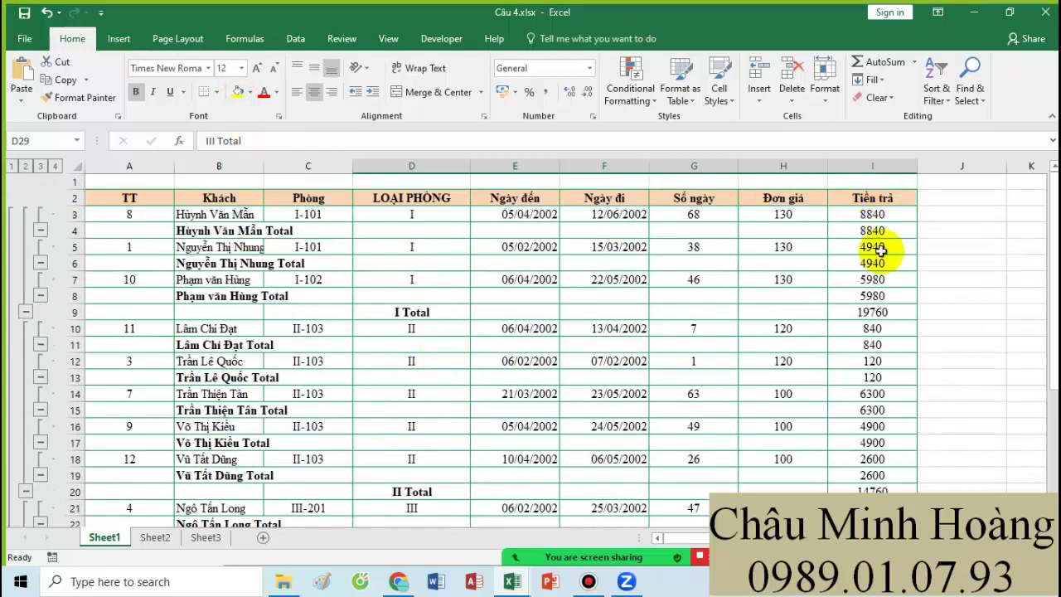
scroll(879, 250, down, 5)
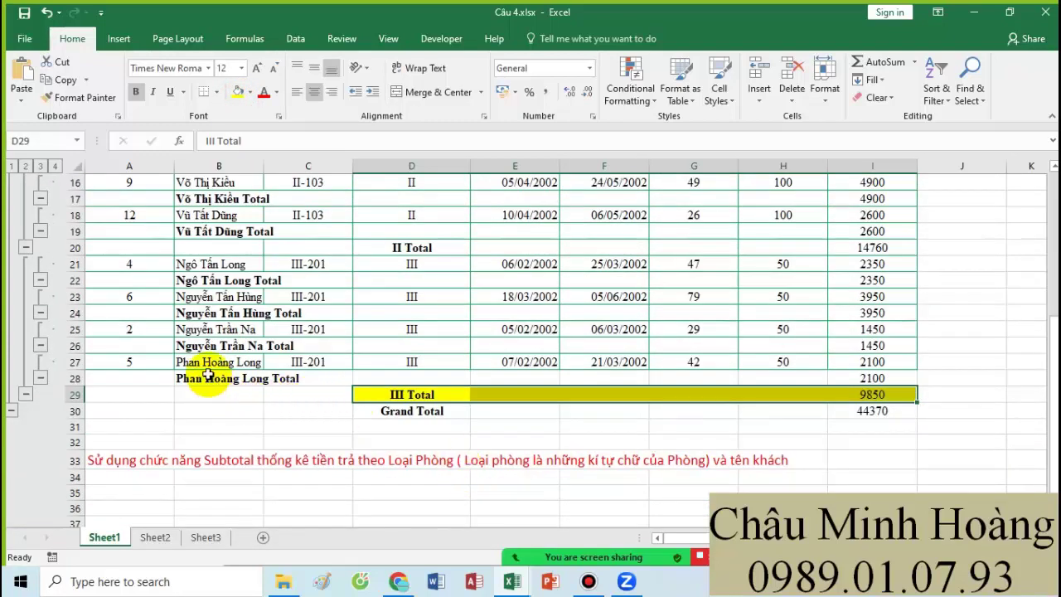
drag(207, 378, 862, 378)
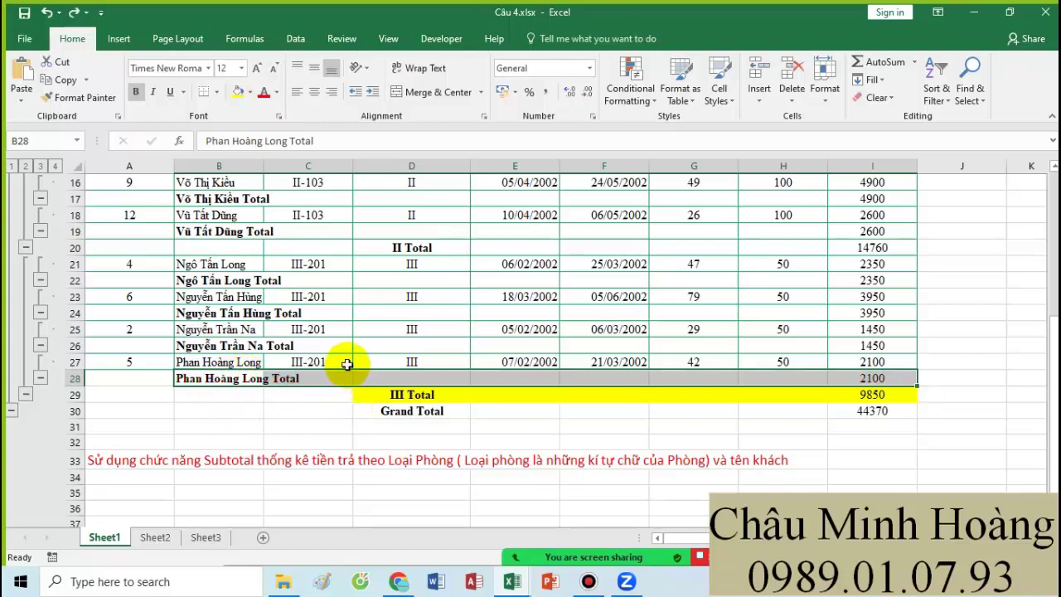
key(ctrl+z)
- Sort the subtotalled table A2:I30 by LOẠI PHÒNG and then Khách, both A to Z, accepting the removal of its subtotals
scroll(120, 249, up, 5)
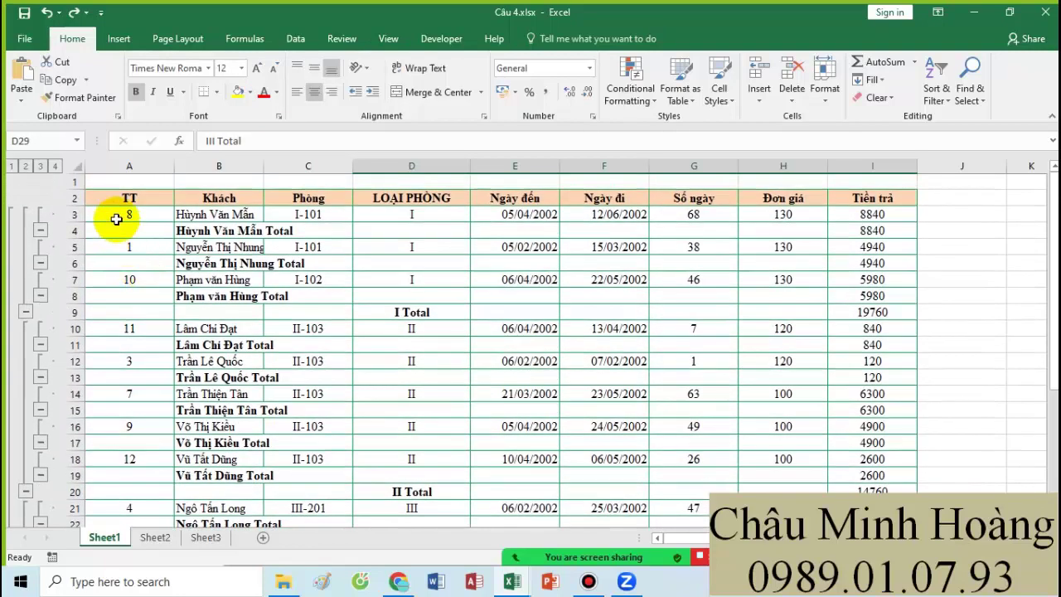
drag(123, 199, 867, 481)
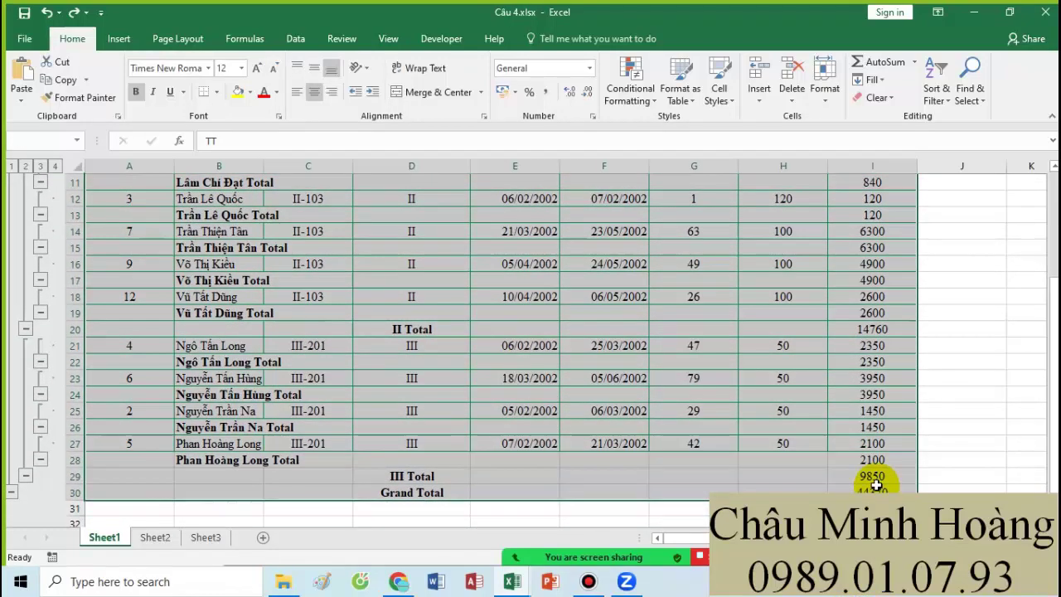
click(297, 41)
click(334, 79)
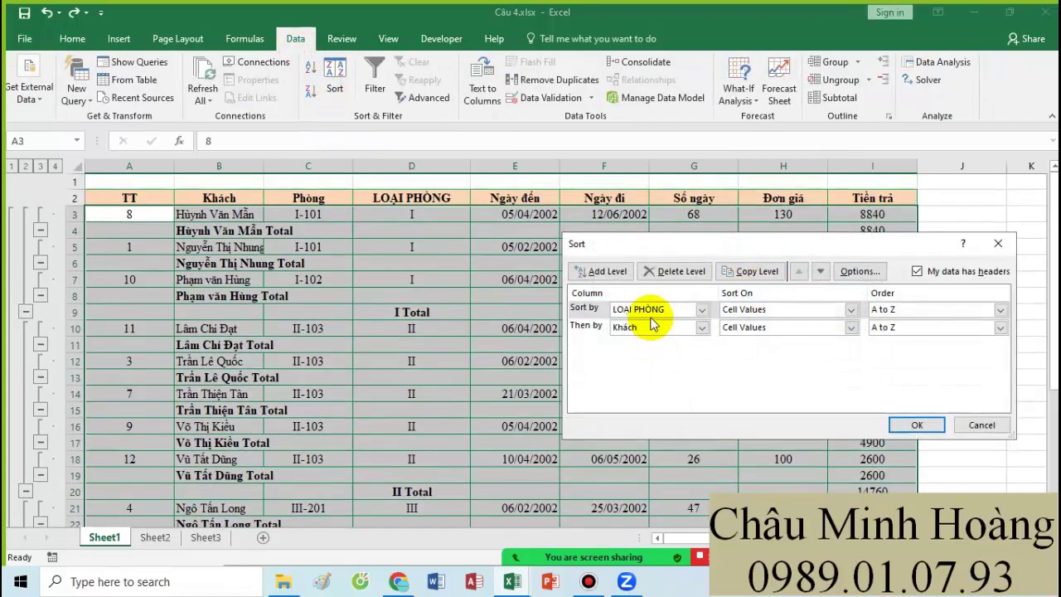
click(917, 424)
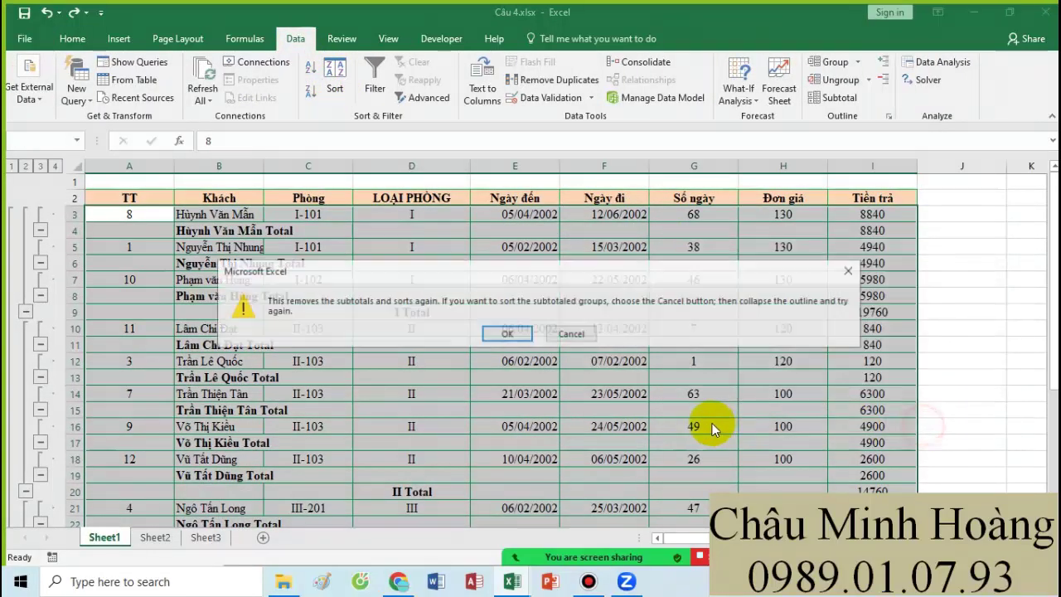
click(502, 329)
- Copy the LOẠI PHÒNG formula from D3 without its equals sign into D15 as the text MID(C3;1;LEN(C3)-4)
click(348, 213)
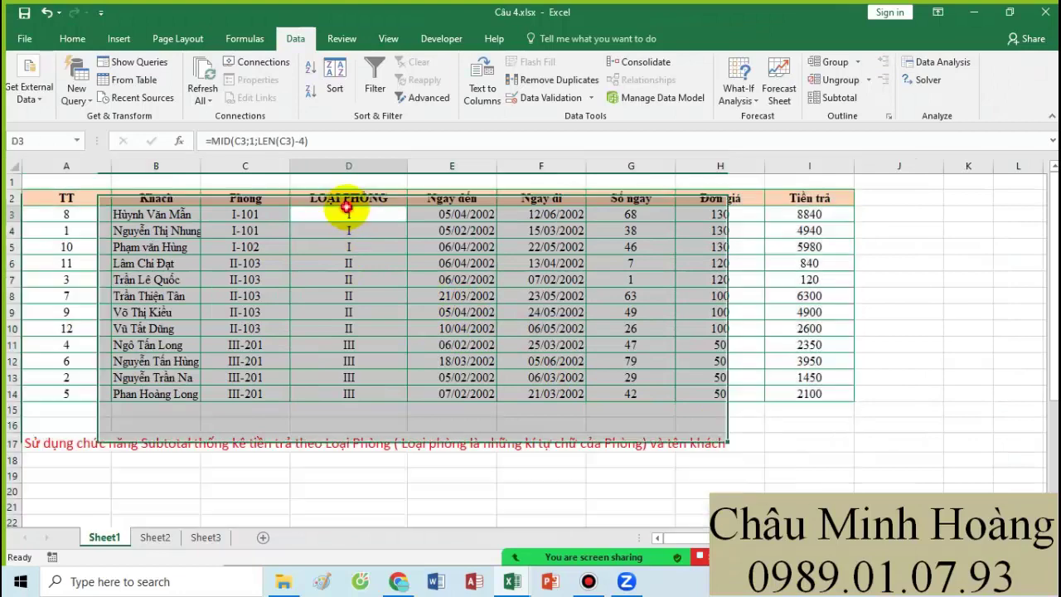
key(Up)
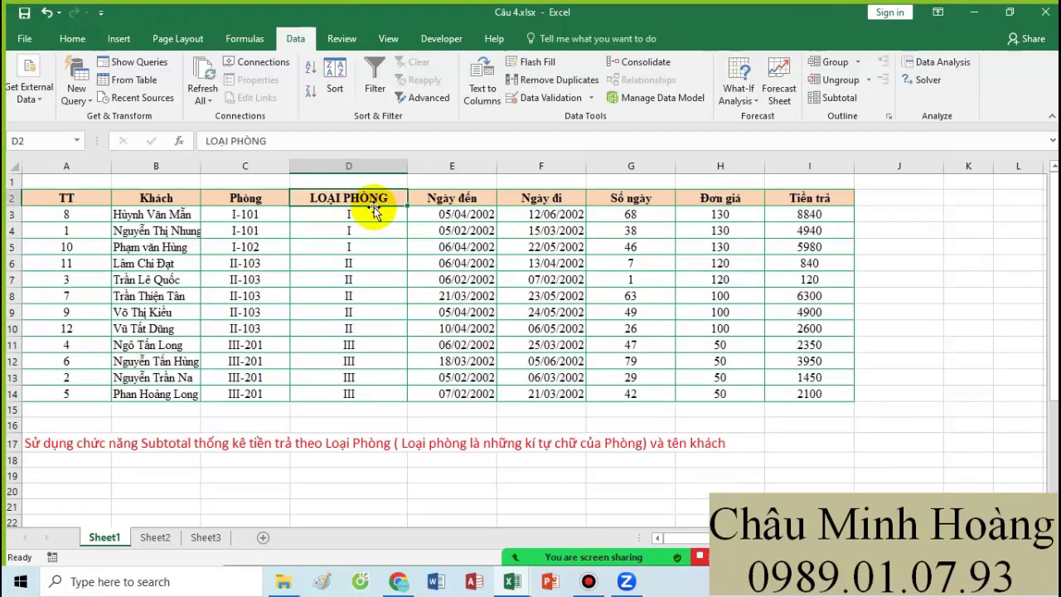
click(375, 211)
double_click(377, 213)
click(411, 214)
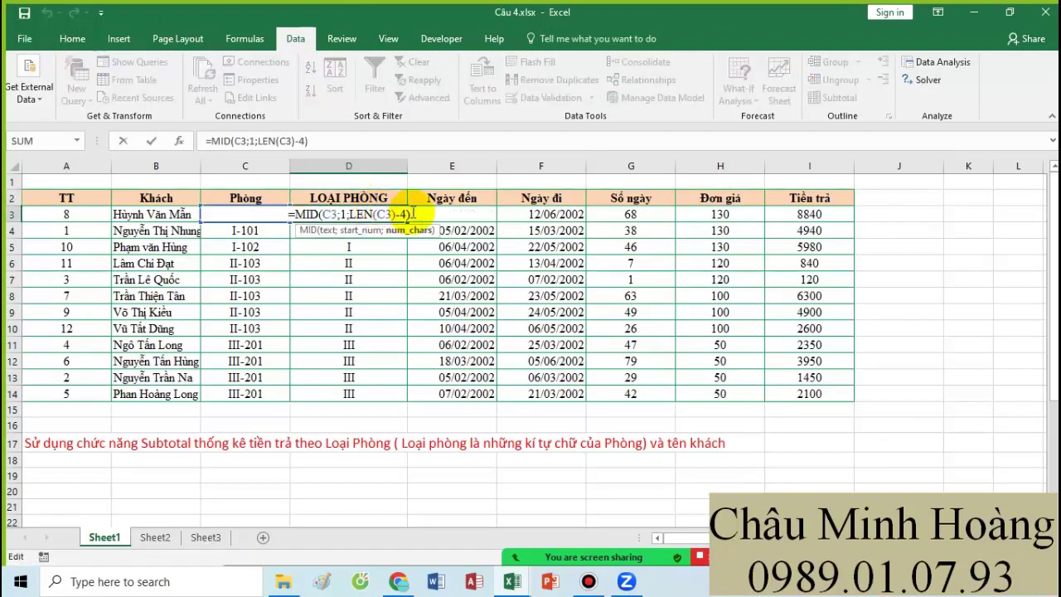
drag(340, 217, 296, 218)
key(ctrl+c)
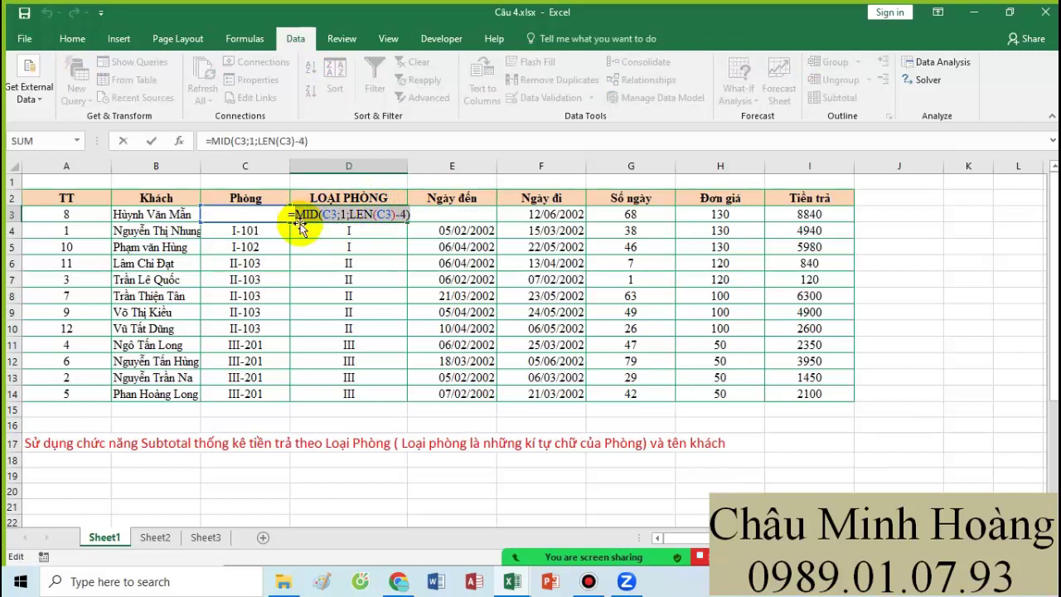
key(Return)
click(351, 414)
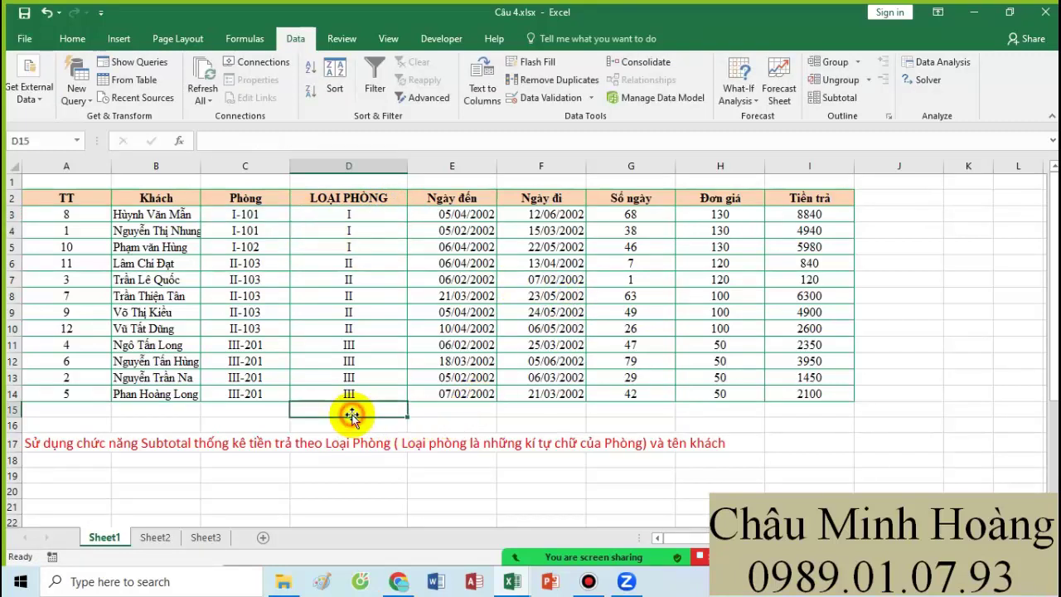
key(ctrl+v)
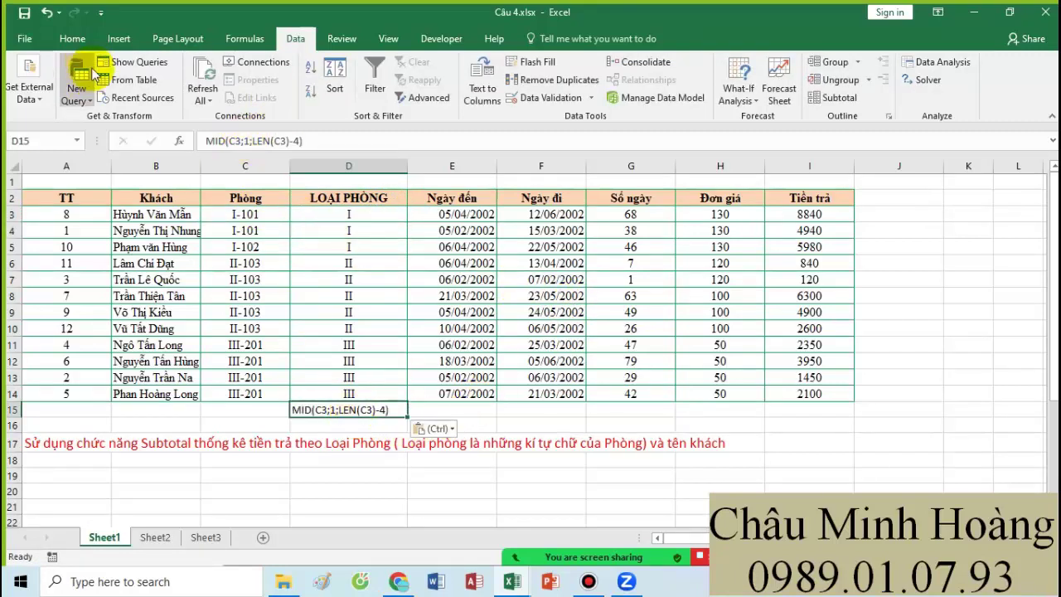
- Enlarge the formula text in D15 to font size 22
click(79, 40)
click(257, 68)
click(257, 68)
click(257, 68)
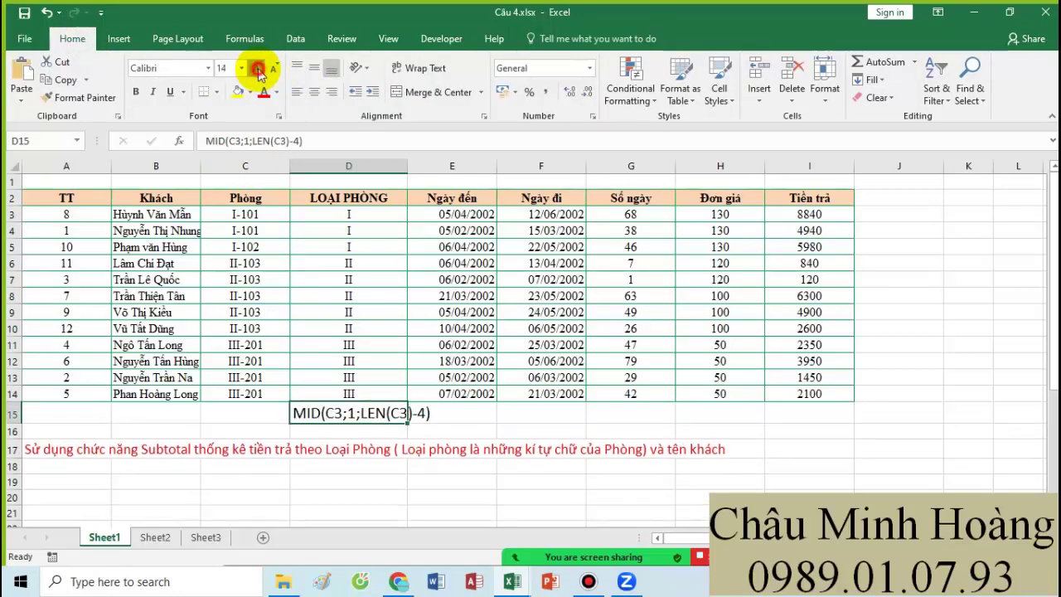
click(257, 68)
click(257, 68)
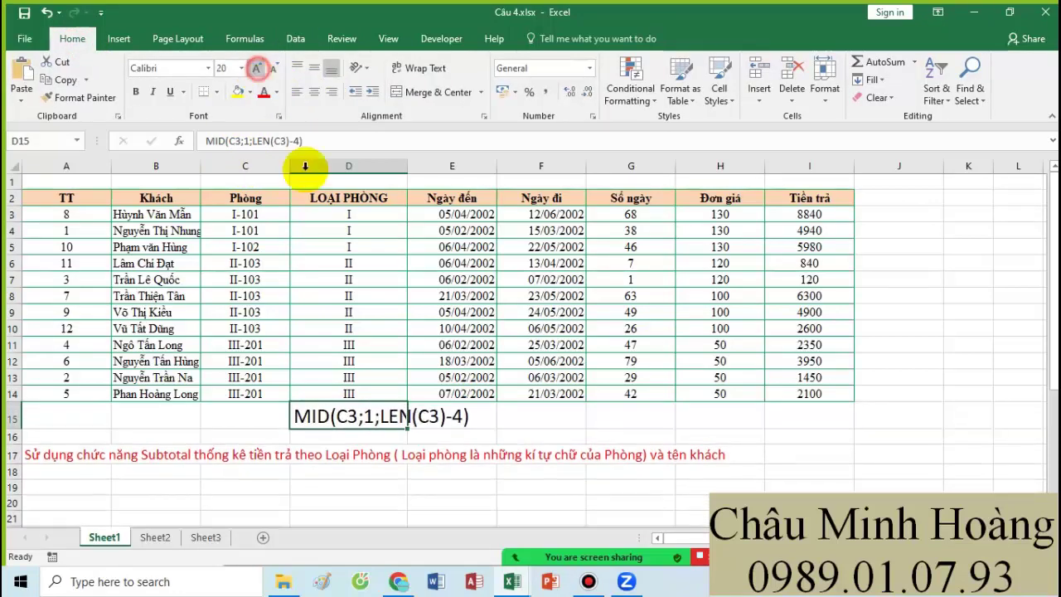
- Examine the arguments C3, 1 and LEN(C3)-4 of the MID formula text in D15, leaving it unedited
double_click(349, 420)
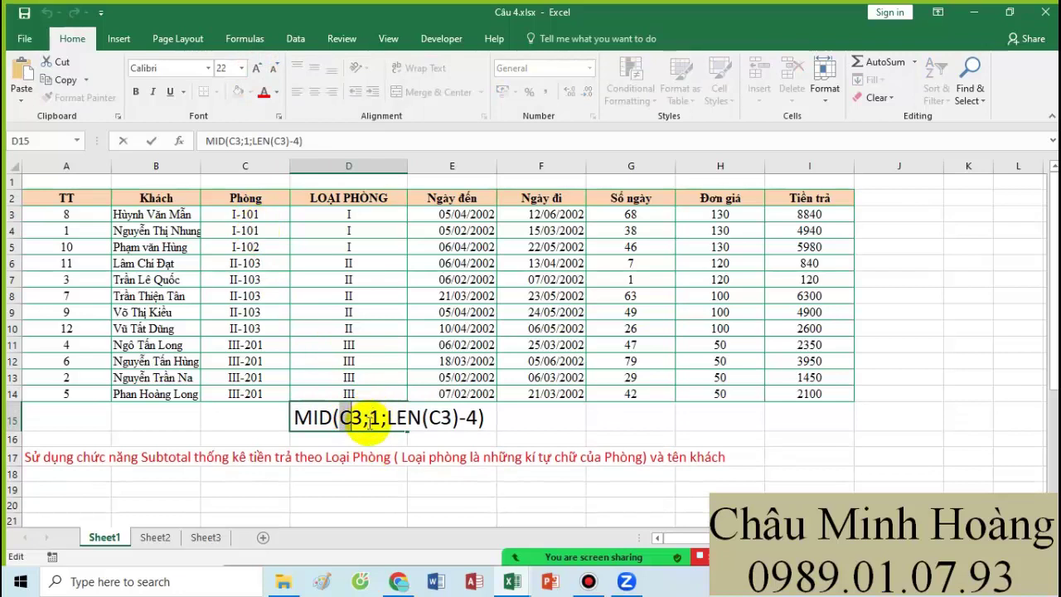
double_click(373, 417)
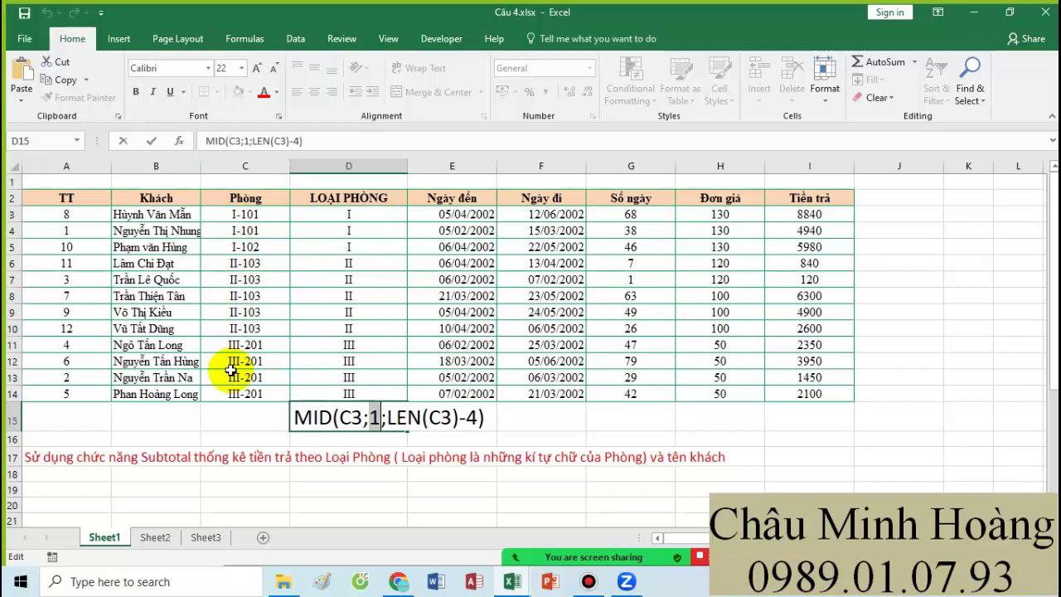
click(383, 417)
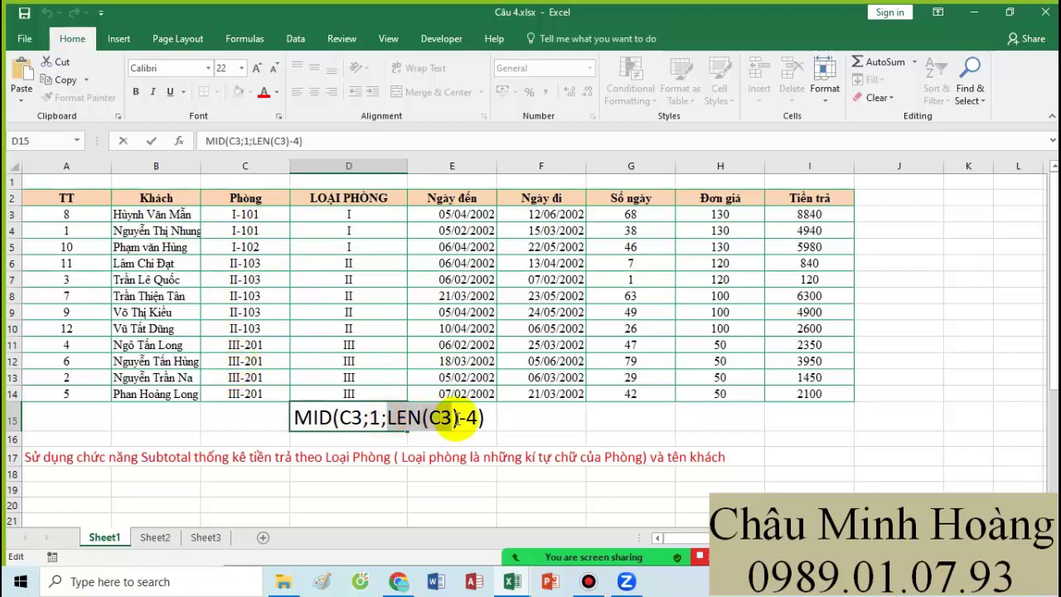
drag(456, 418, 460, 419)
click(470, 419)
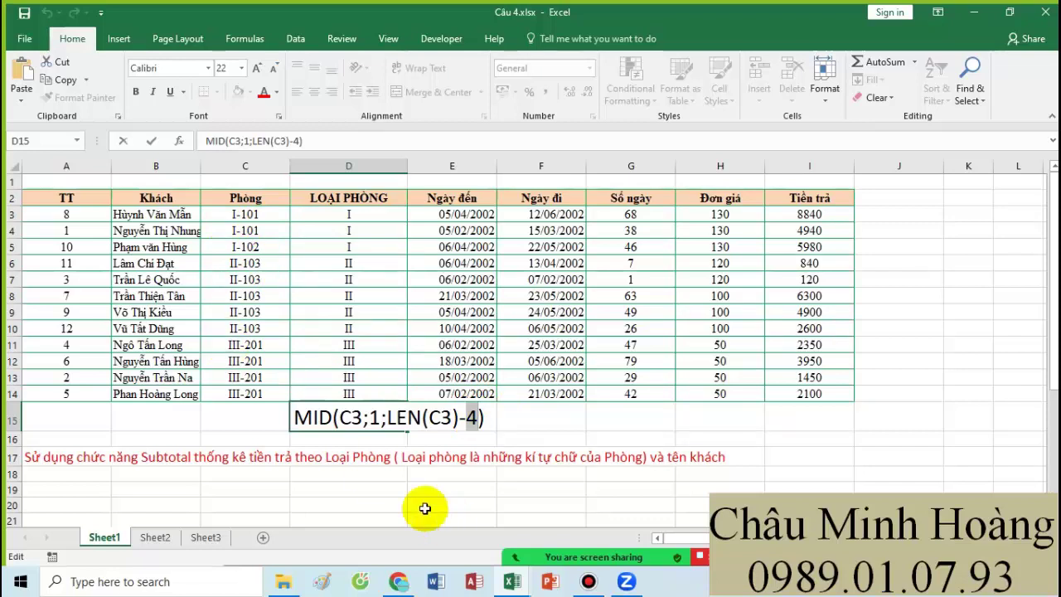
drag(305, 419, 490, 422)
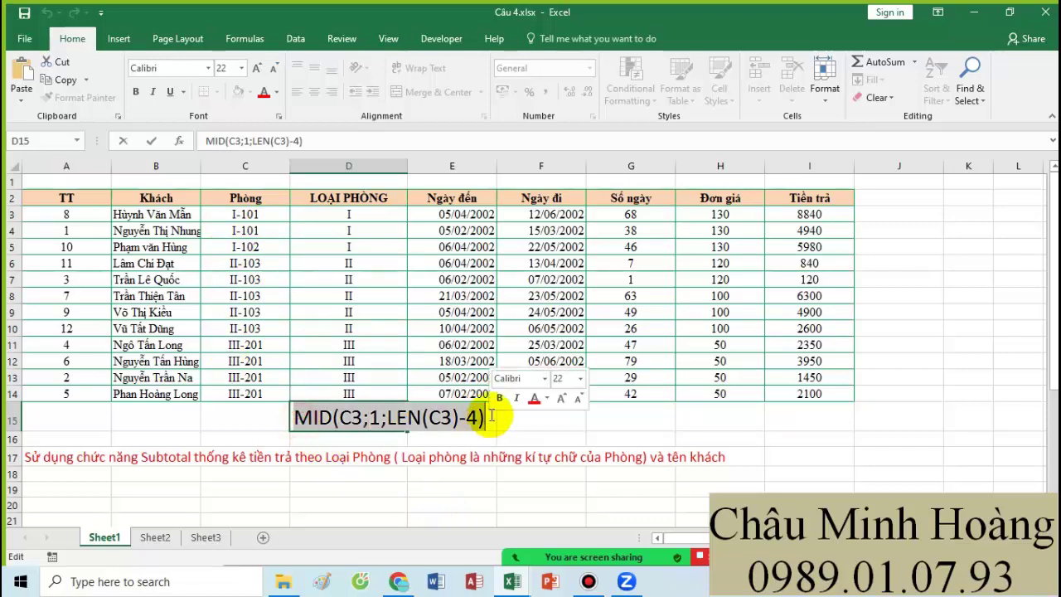
key(Return)
- Sort A2:I14 by LOẠI PHÒNG and then by Khách, both on cell values from A to Z
drag(92, 199, 839, 393)
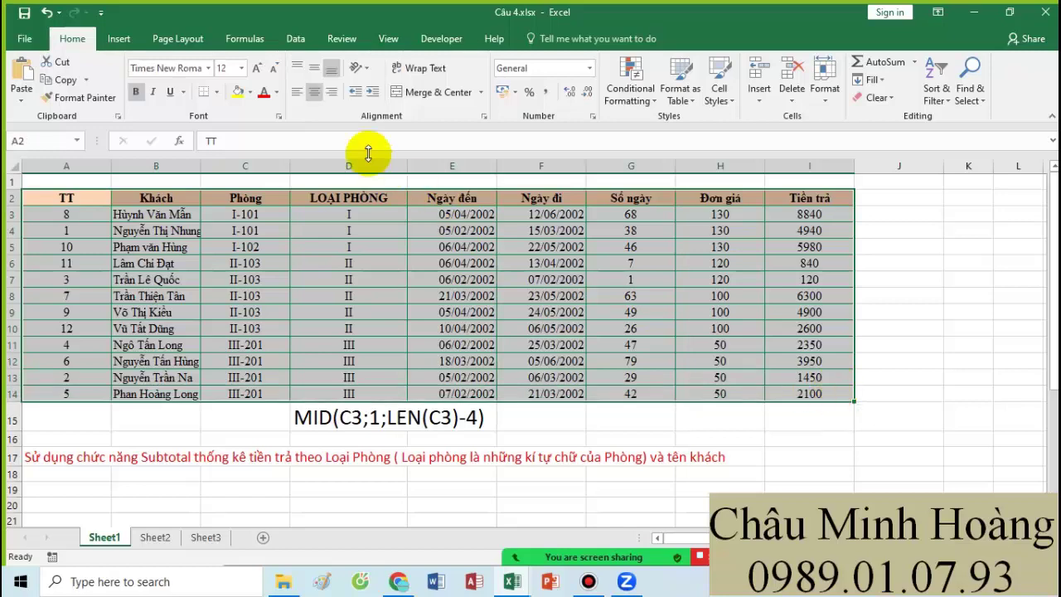
click(295, 39)
click(335, 79)
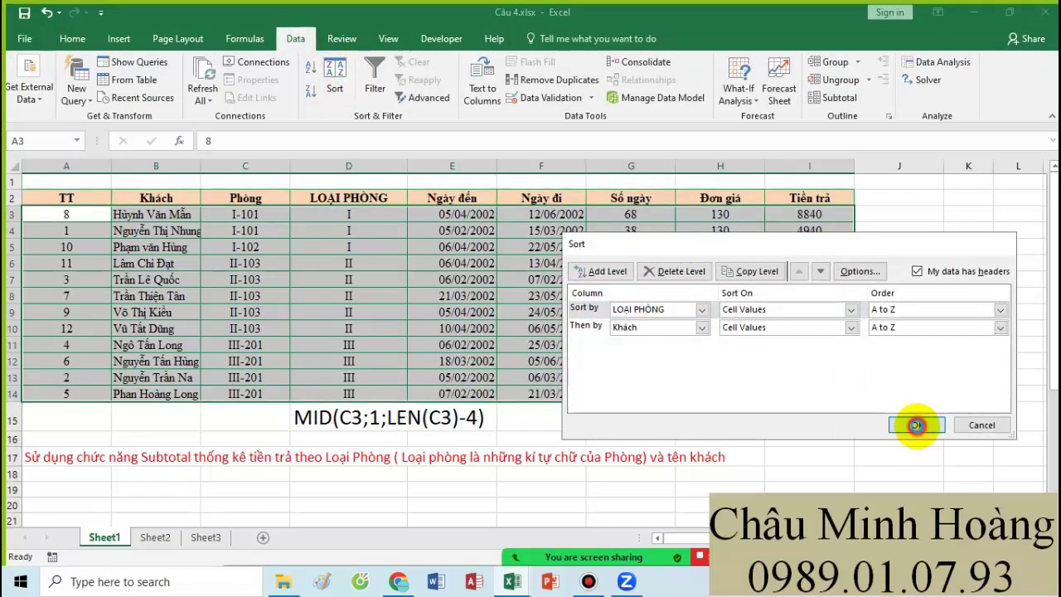
click(916, 425)
- Add subtotals to the sorted table at each change in LOẠI PHÒNG, summing Tiền trả
click(831, 100)
click(738, 248)
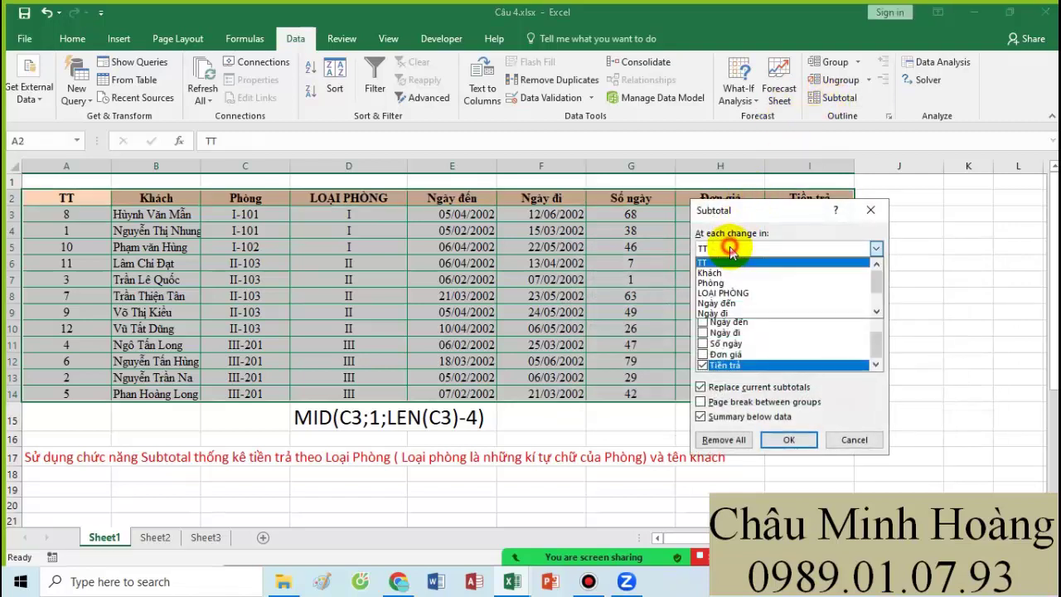
click(723, 292)
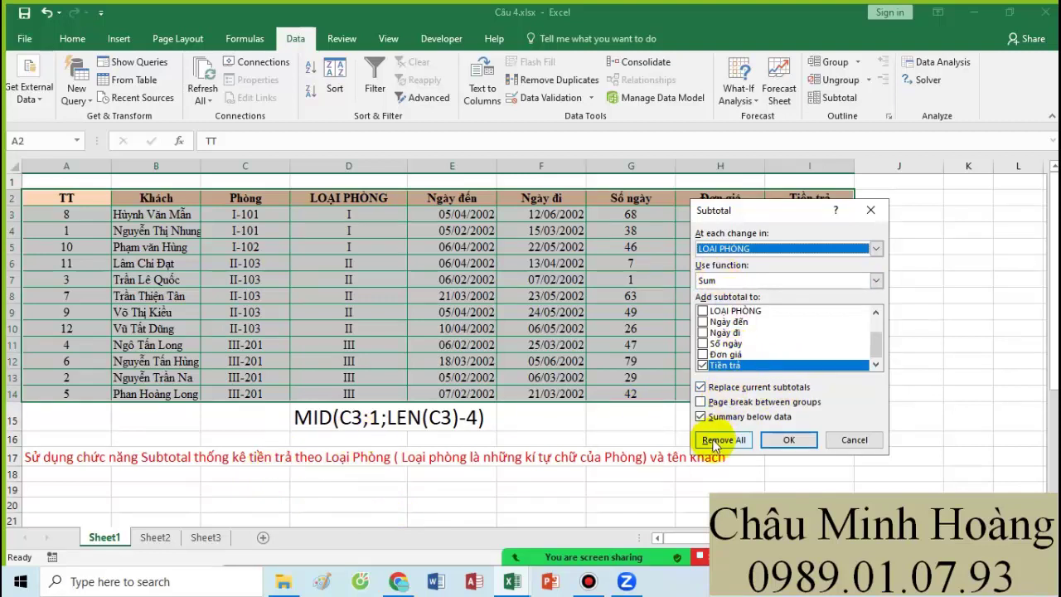
click(794, 440)
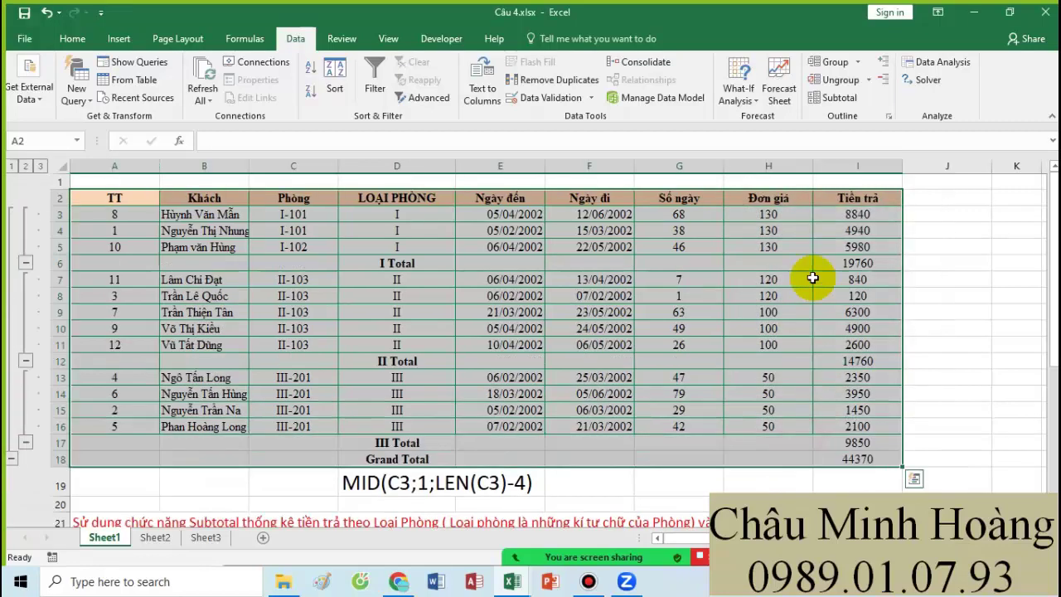
- Add nested subtotals at each change in Khách, summing Tiền trả without replacing the current LOẠI PHÒNG subtotals
click(836, 98)
click(721, 249)
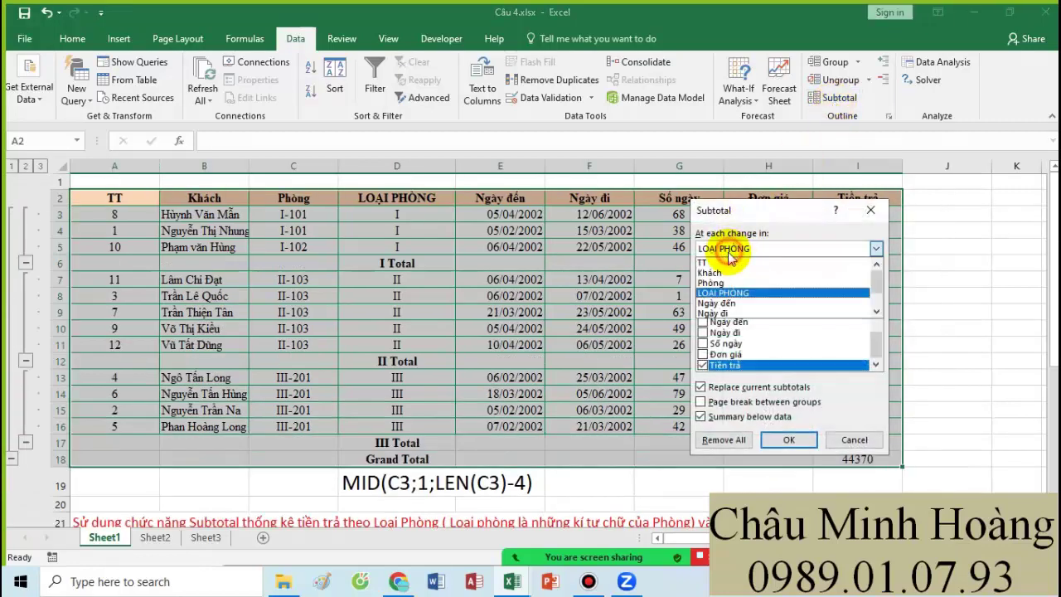
click(715, 273)
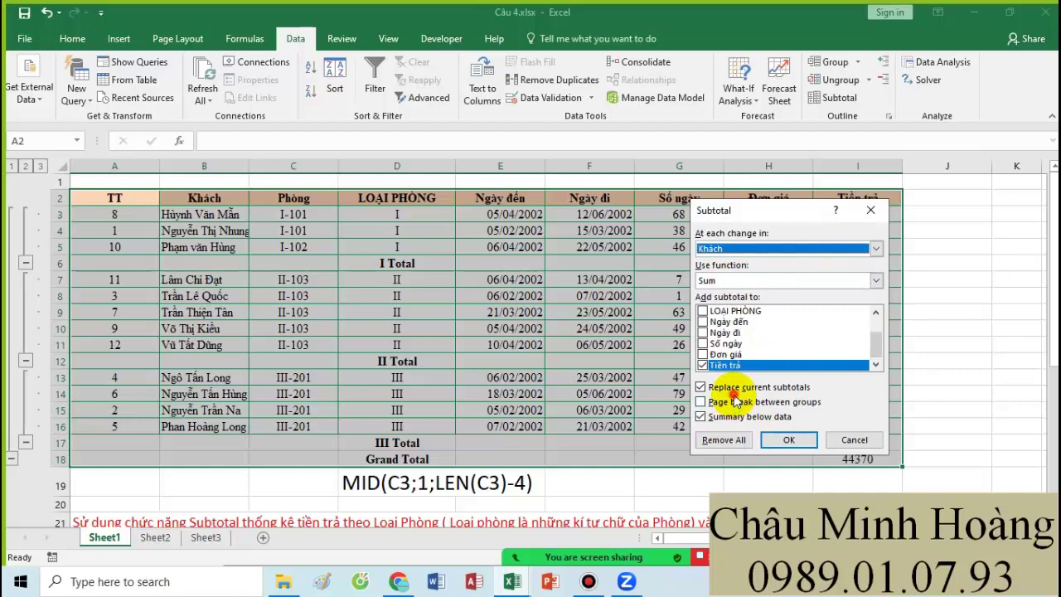
click(789, 439)
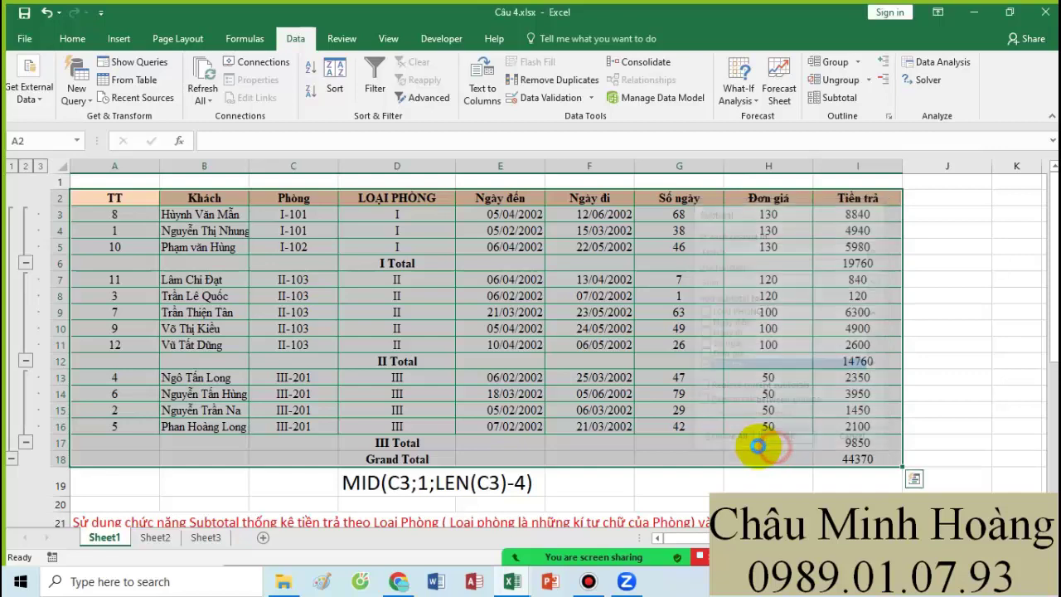
- Switch to the Câu 5.xlsx workbook and review the Quận subtotals on the Du Lieu sheet
click(512, 581)
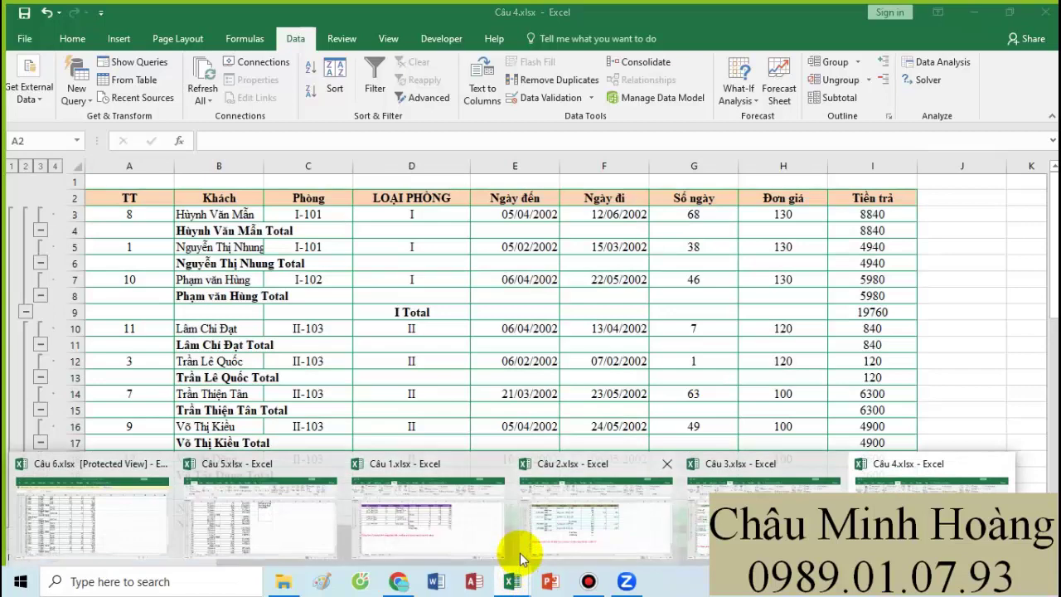
click(252, 511)
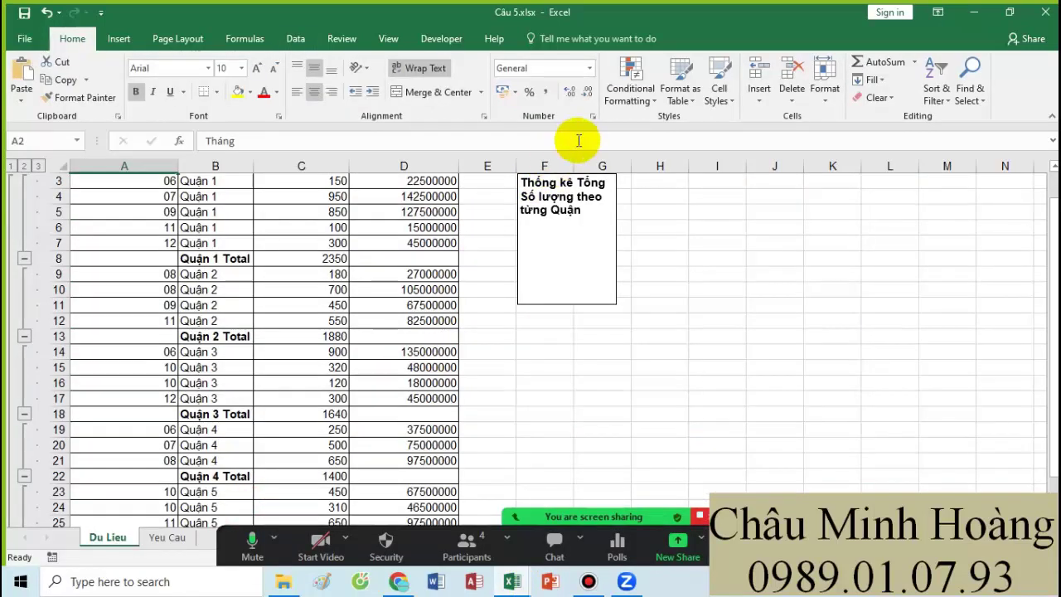
click(548, 329)
scroll(530, 365, down, 2)
click(517, 398)
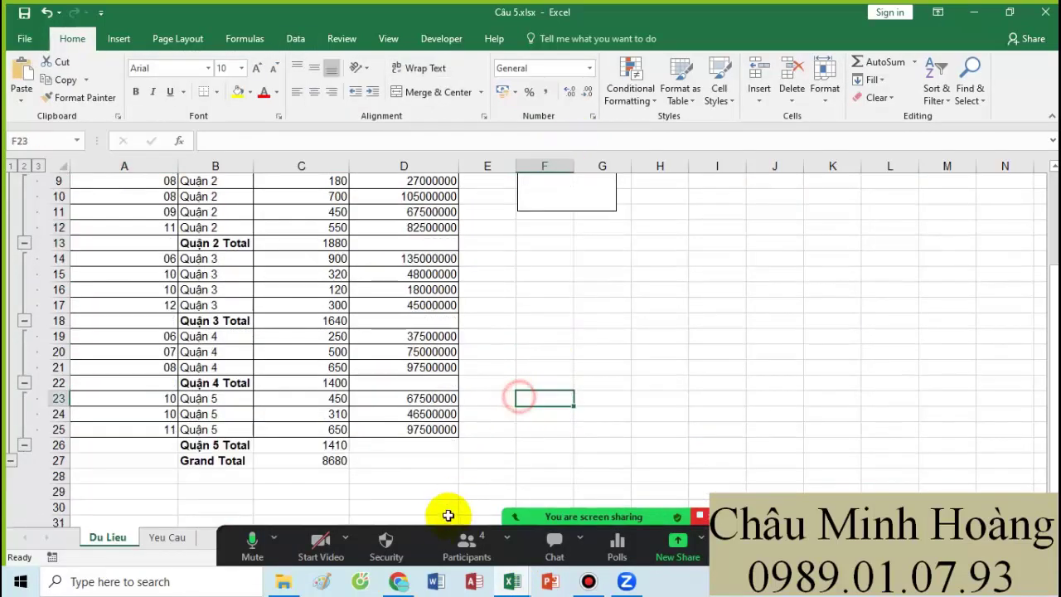
- Re-sort the revenue table from row 2 by Quận on cell values from A to Z, removing its existing subtotals
scroll(508, 396, up, 3)
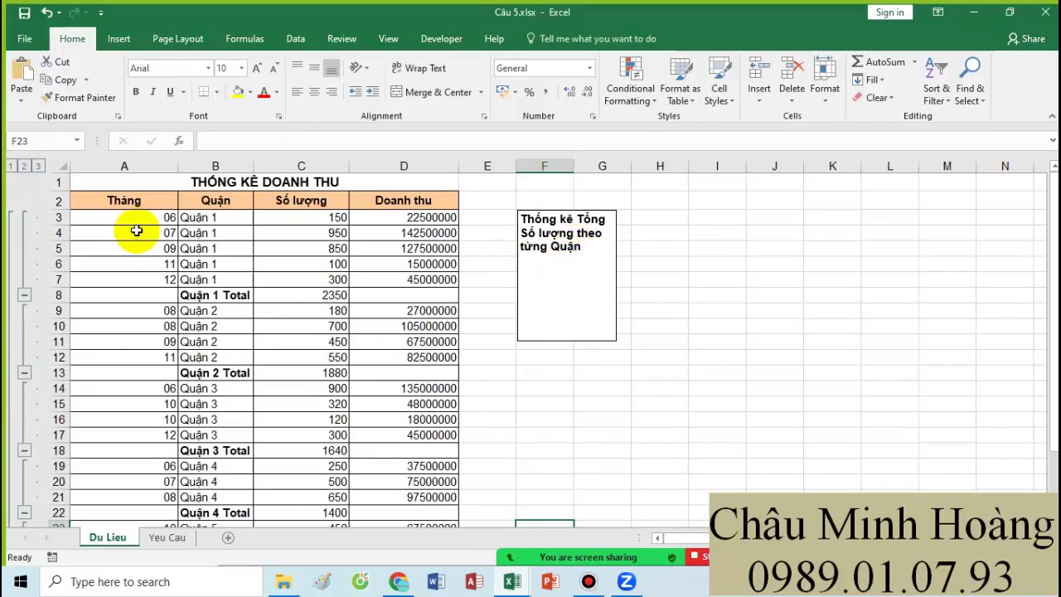
drag(124, 201, 469, 345)
drag(436, 584, 443, 494)
scroll(414, 386, up, 2)
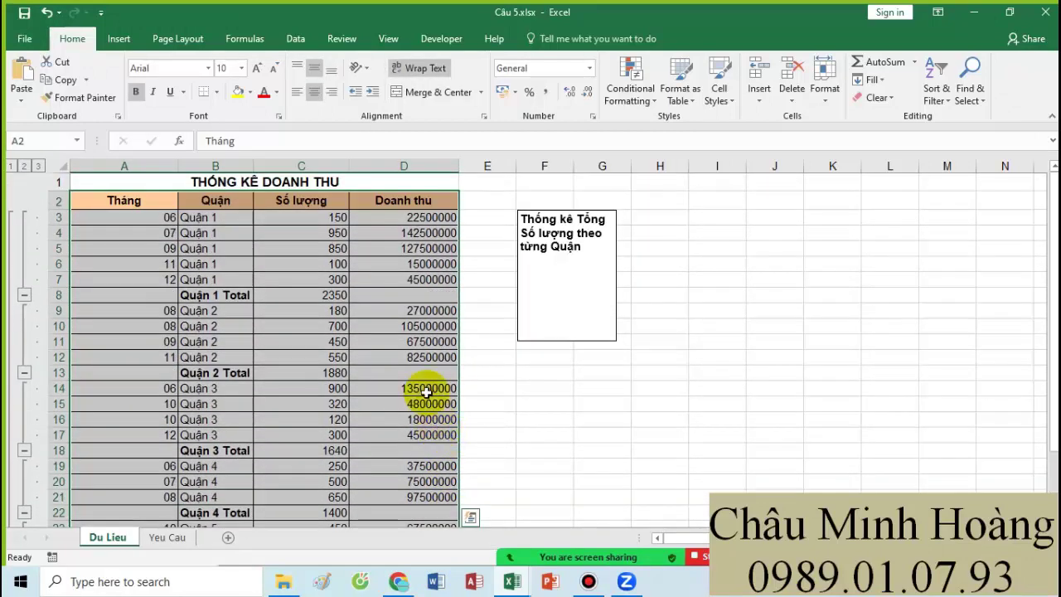
click(312, 40)
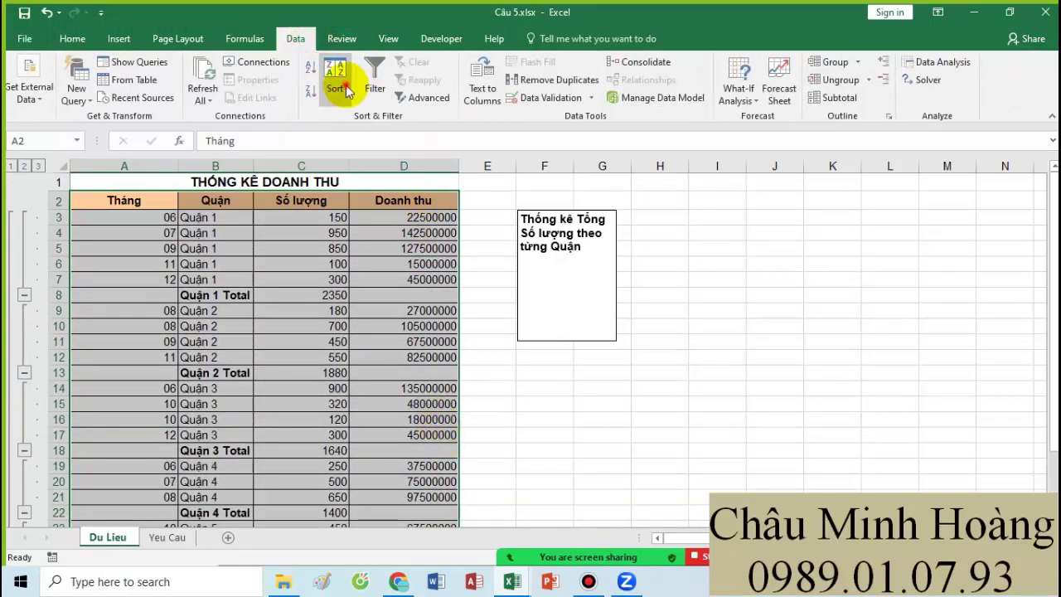
click(336, 80)
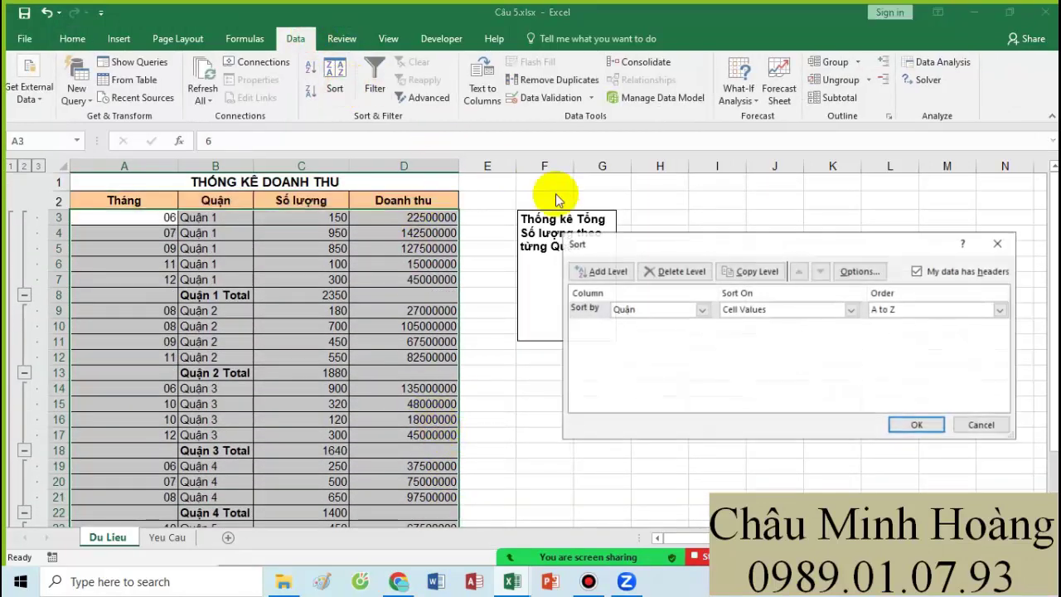
click(920, 426)
click(491, 332)
- Add subtotals to A2:D21 at each change in Quận, summing Số lượng only
drag(92, 200, 406, 495)
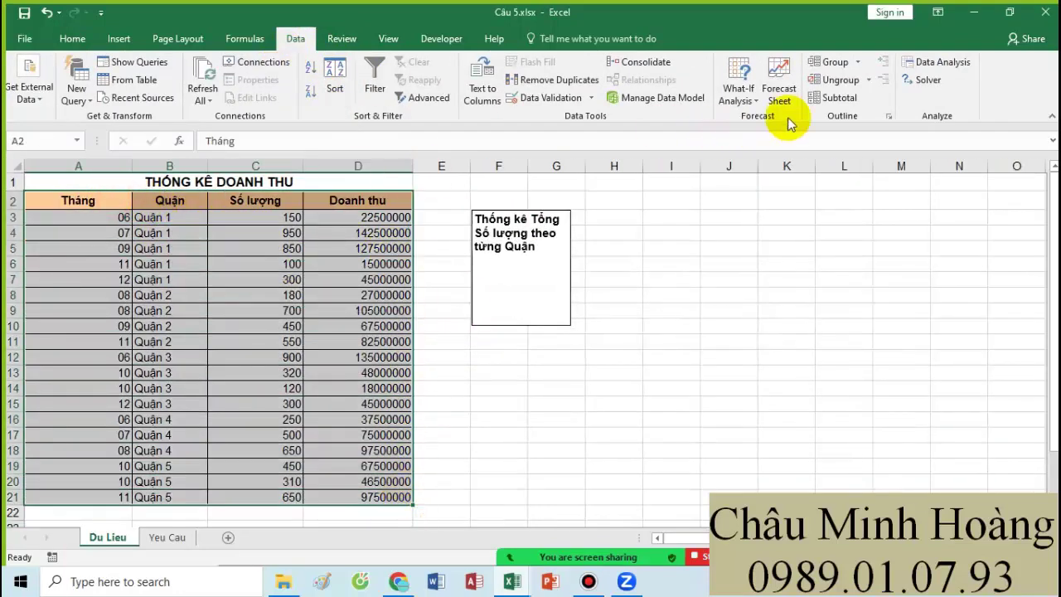
click(836, 97)
click(712, 248)
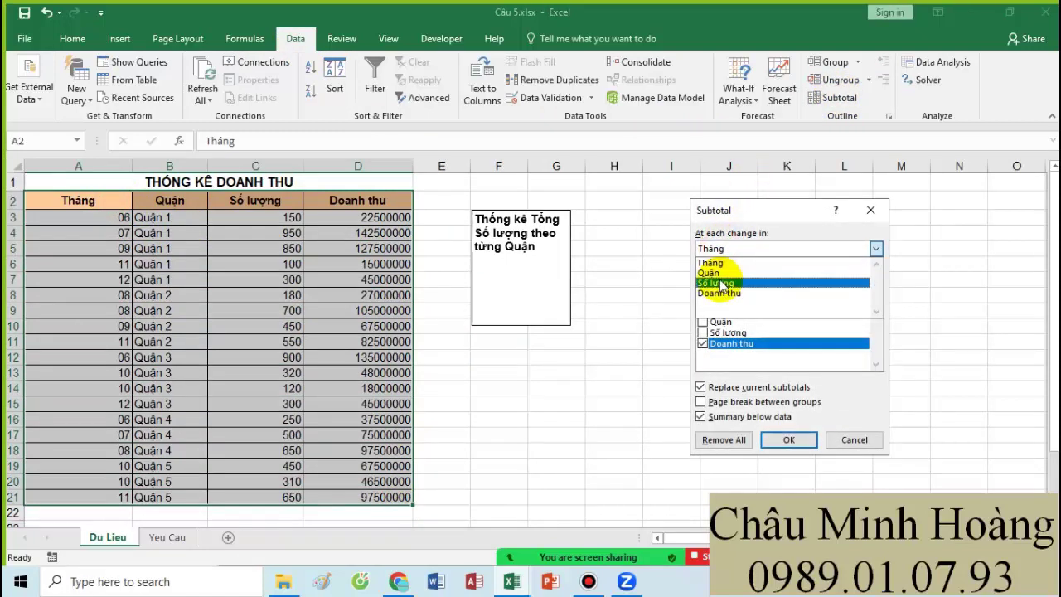
click(715, 273)
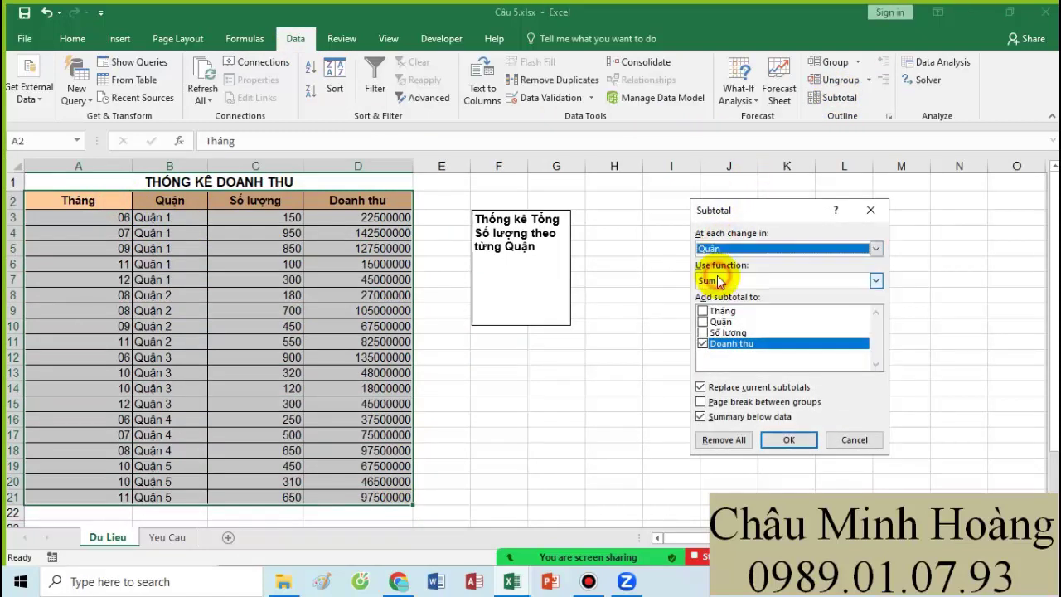
click(703, 333)
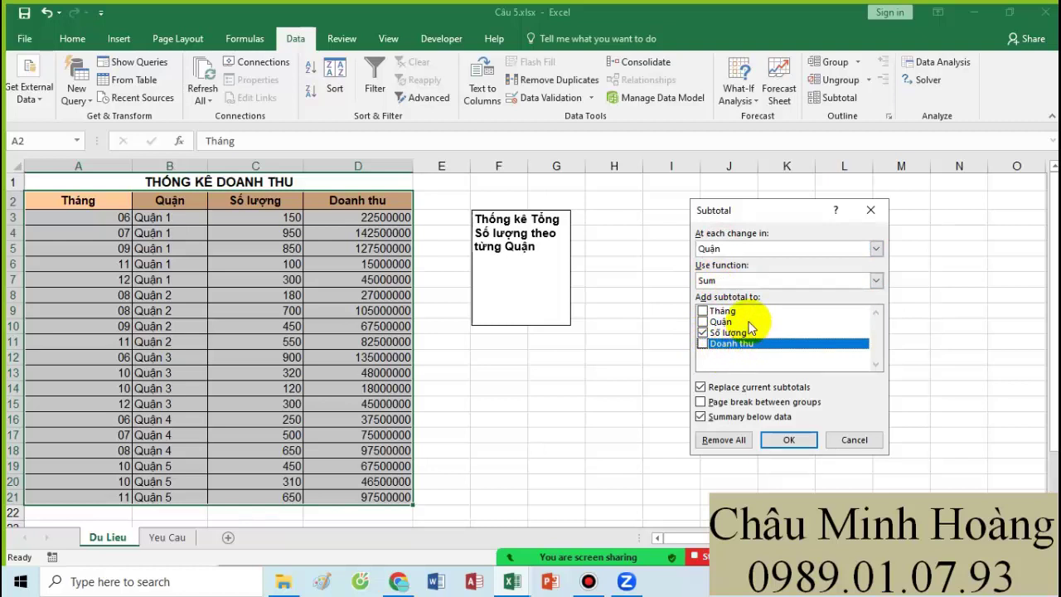
click(788, 440)
scroll(644, 413, down, 4)
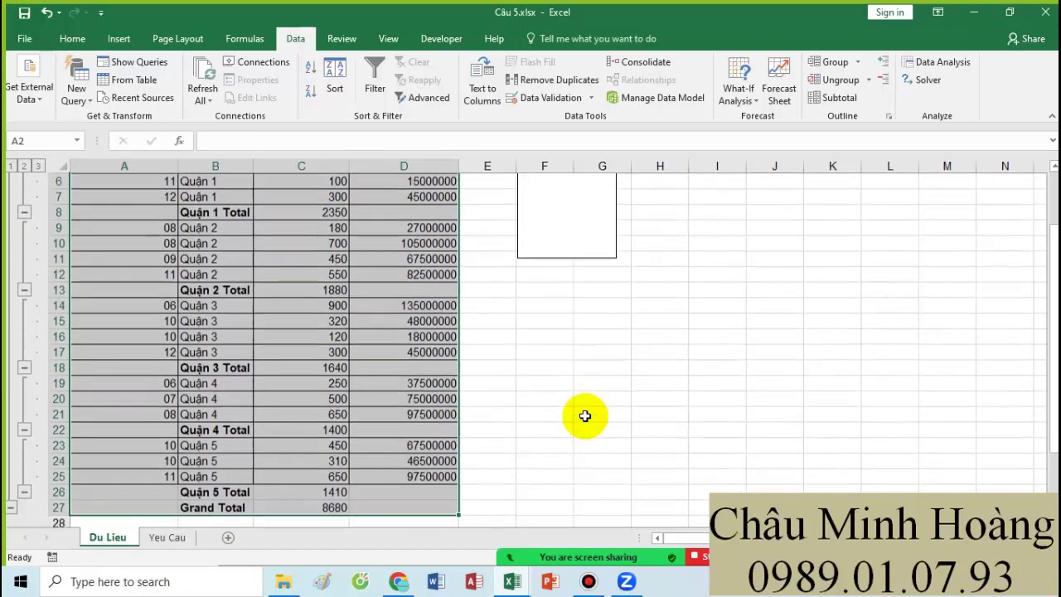
- Switch to the Câu 6.xlsx workbook and enable editing on it
mouse_move(515, 585)
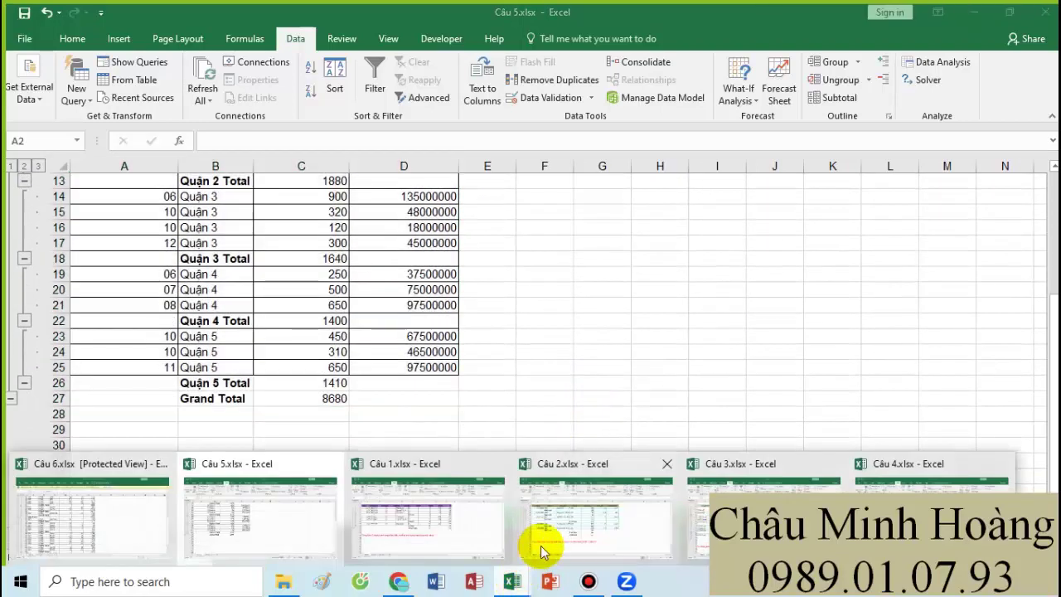
click(104, 510)
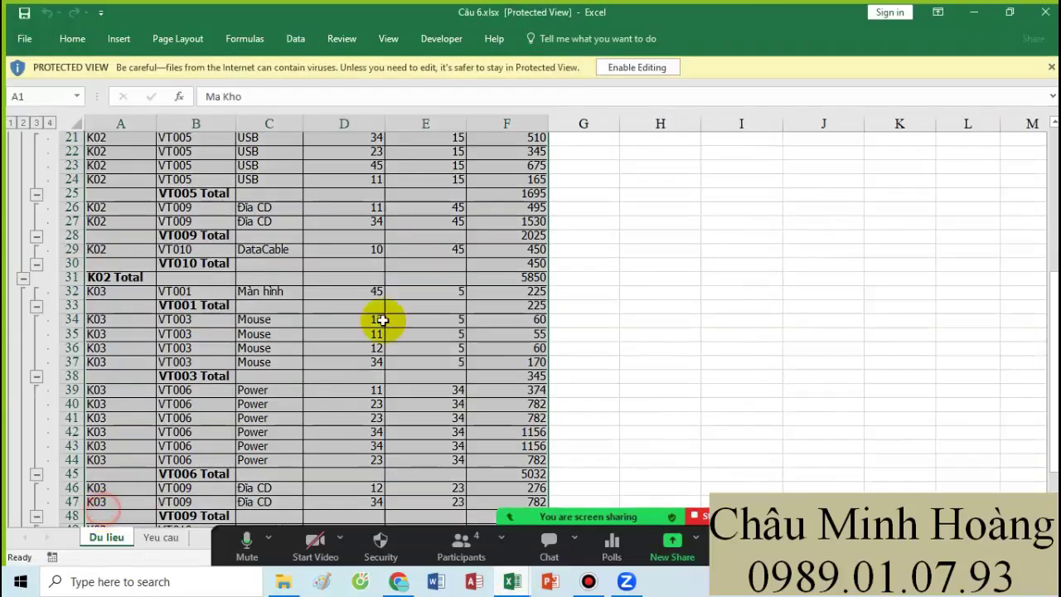
click(639, 67)
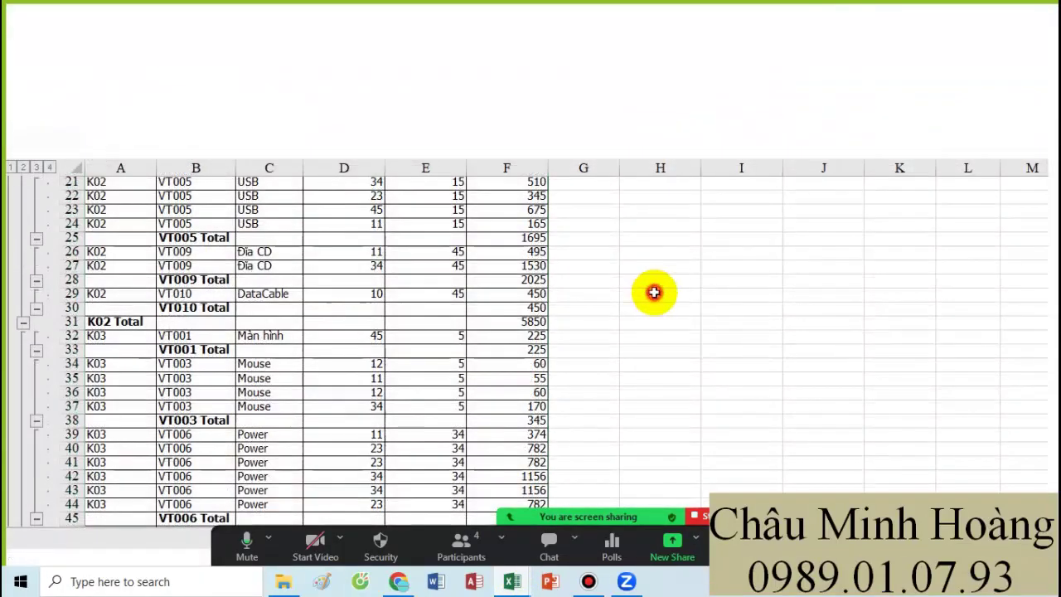
scroll(620, 324, up, 7)
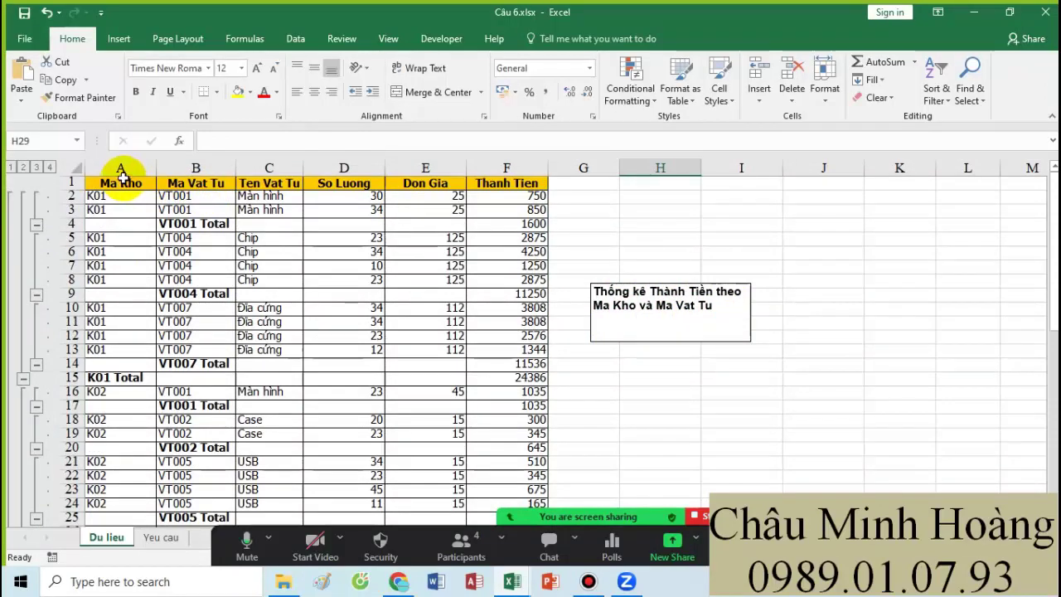
- Examine the existing Ma Kho and Ma Vat Tu subtotal rows in columns A to F of the Du lieu sheet
drag(120, 170, 493, 291)
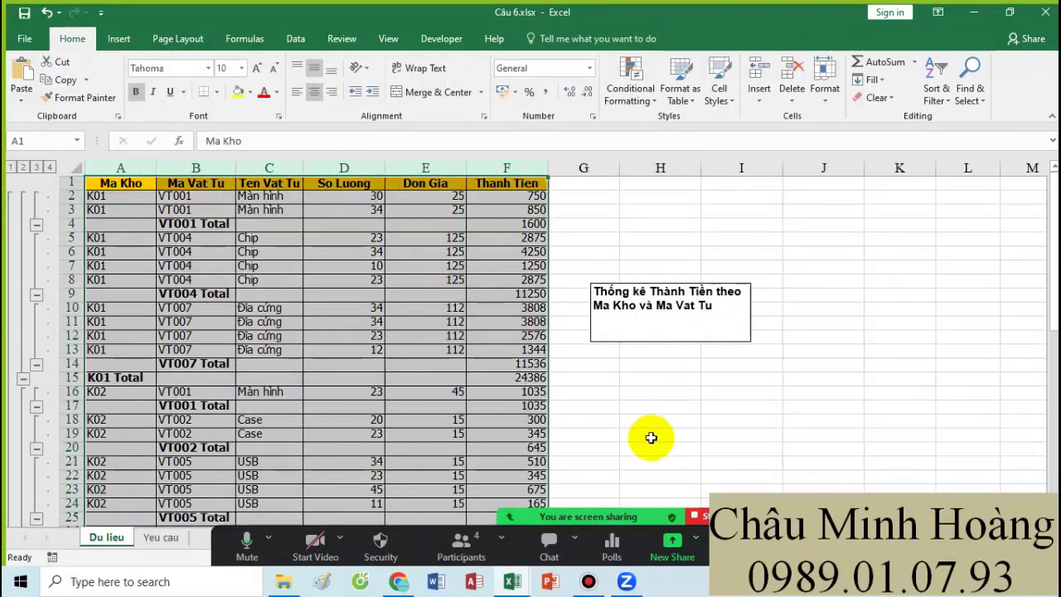
scroll(572, 412, down, 5)
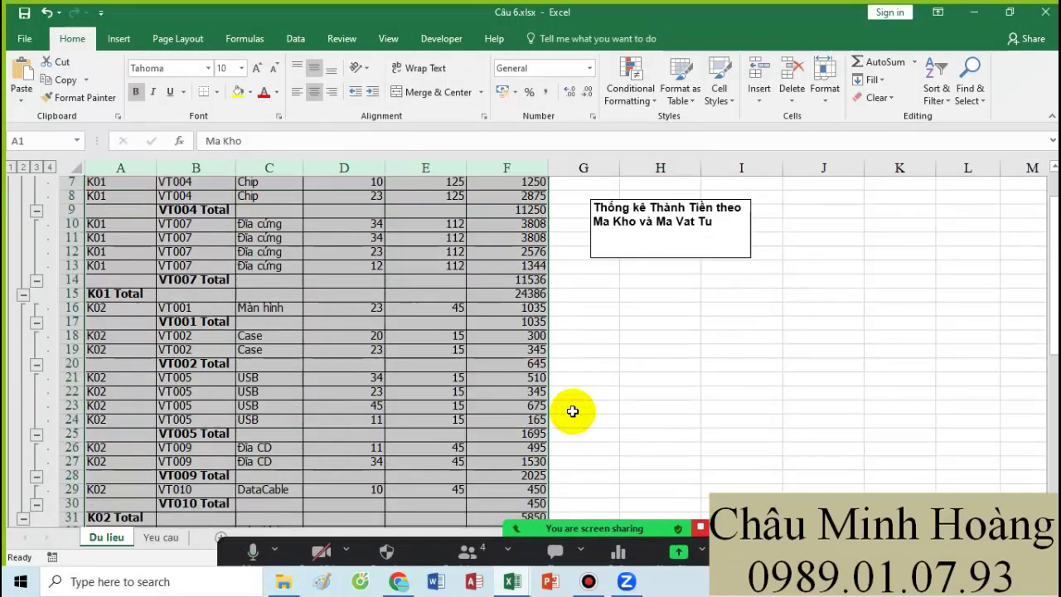
scroll(535, 390, down, 9)
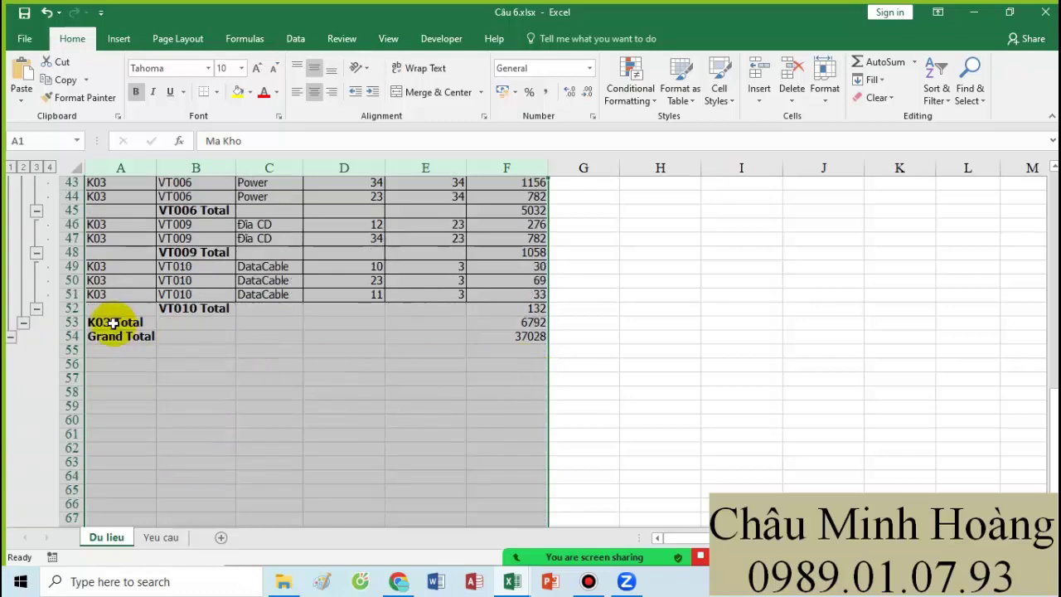
drag(107, 322, 517, 322)
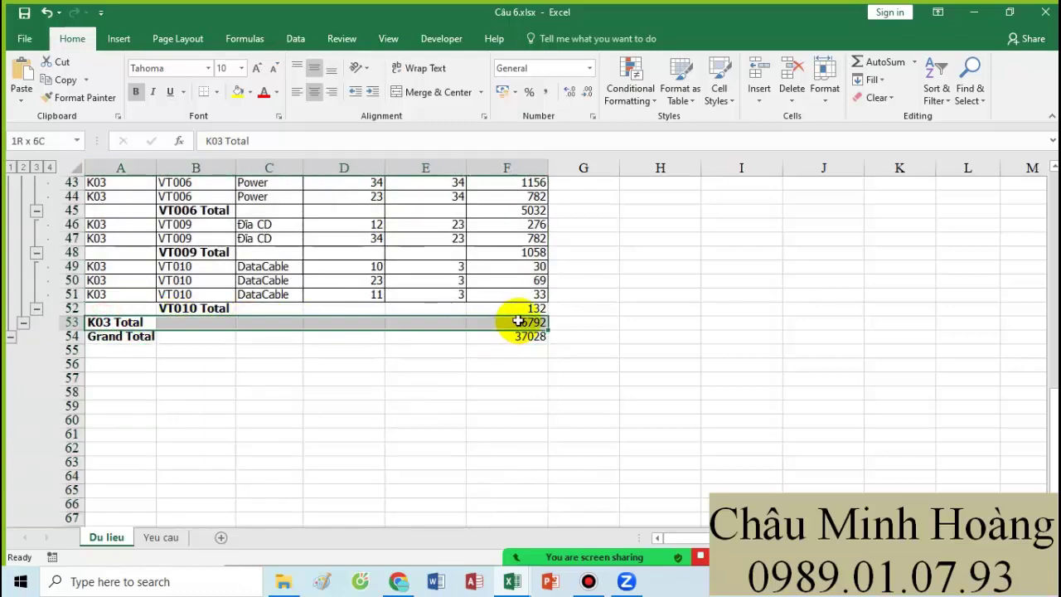
click(209, 305)
drag(209, 305, 497, 303)
scroll(142, 310, up, 10)
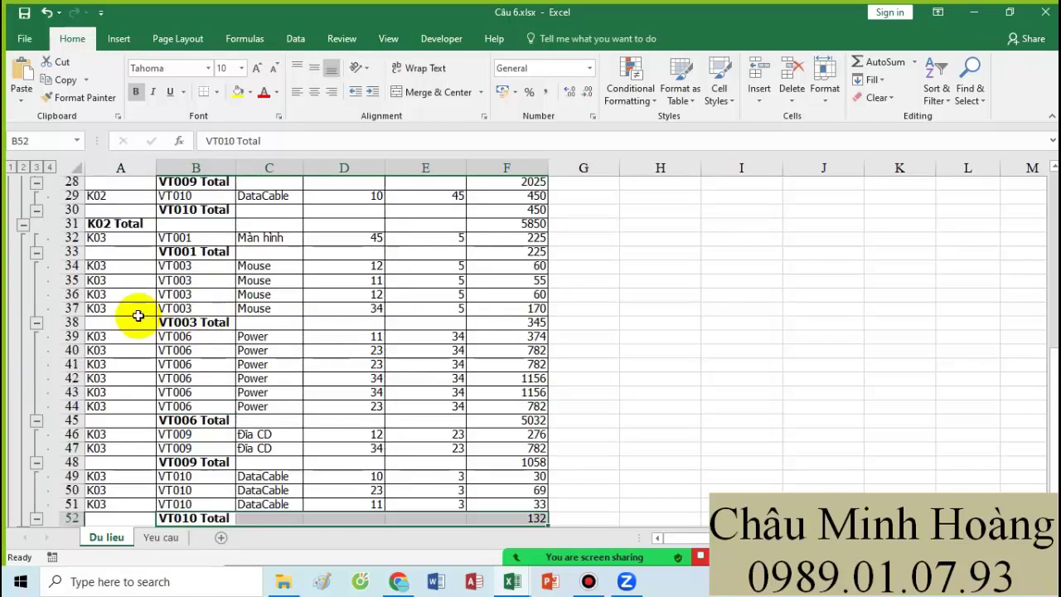
scroll(115, 276, up, 4)
- Re-sort A1:F54 by Ma Kho and then by Ma Vat Tu, both from A to Z, removing the existing subtotals
drag(94, 180, 503, 504)
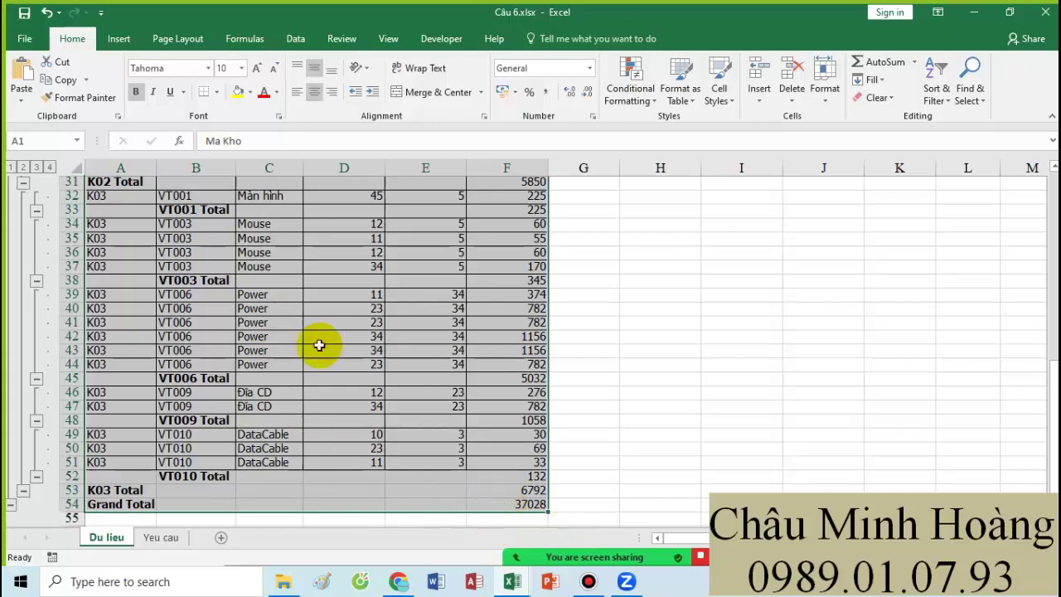
scroll(286, 370, down, 1)
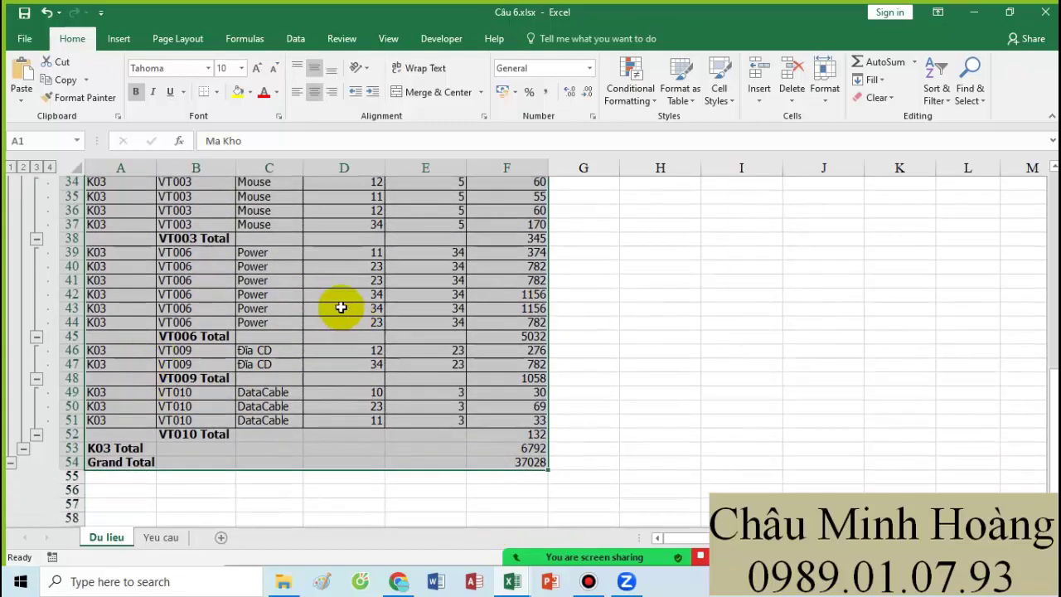
click(295, 38)
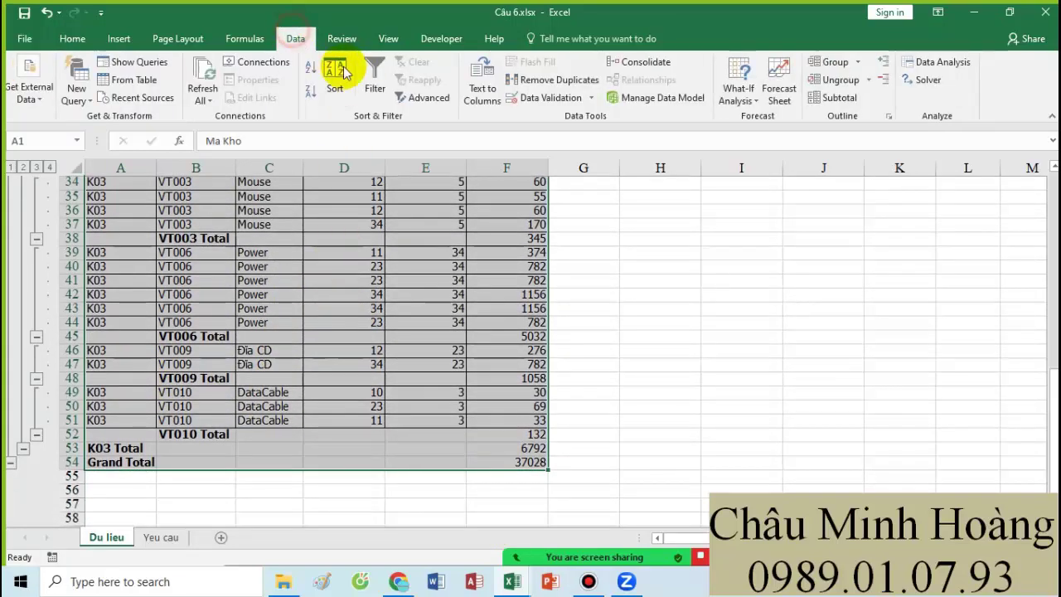
click(324, 72)
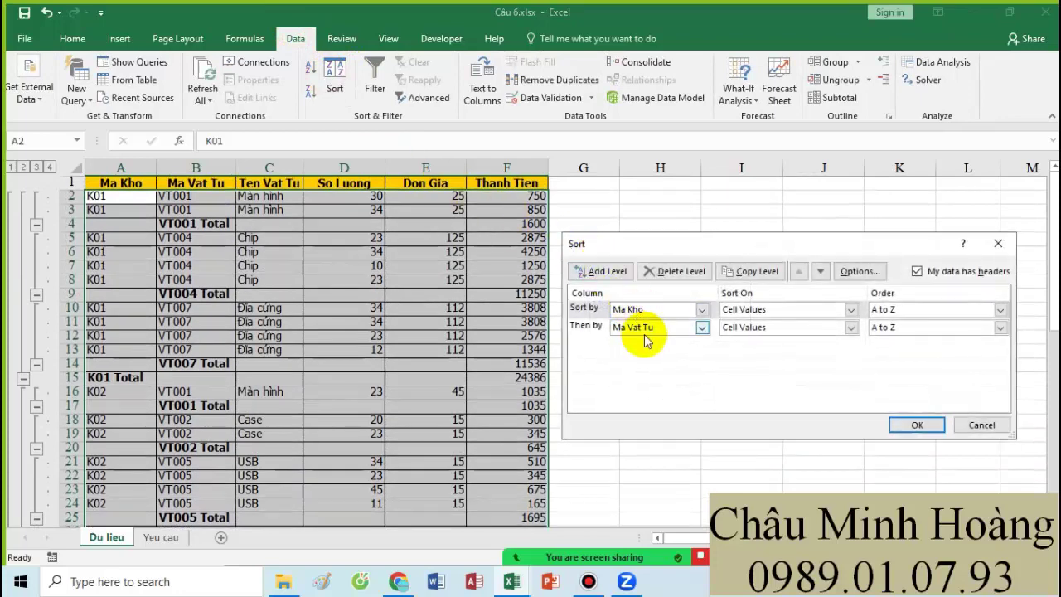
click(915, 424)
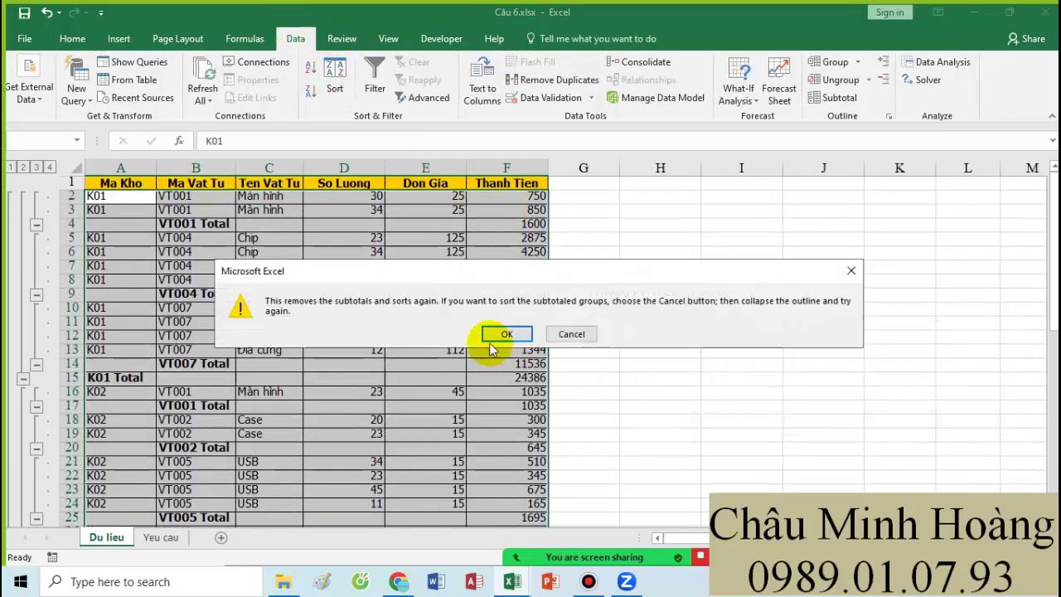
click(495, 334)
- Add subtotals to A1:F37 at each change in Ma Kho, summing Thanh Tien
drag(83, 183, 457, 497)
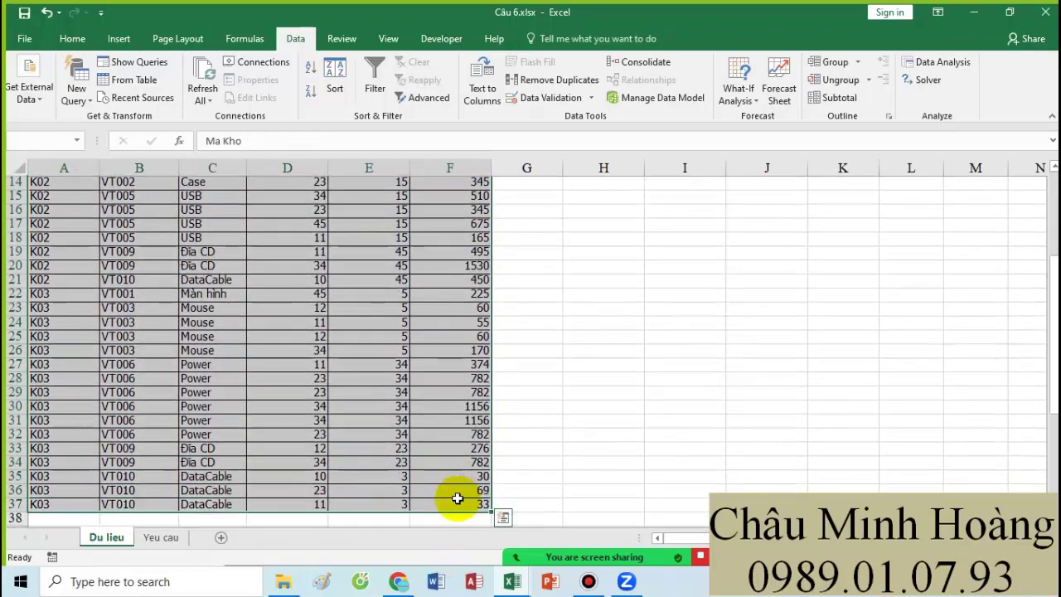
click(820, 95)
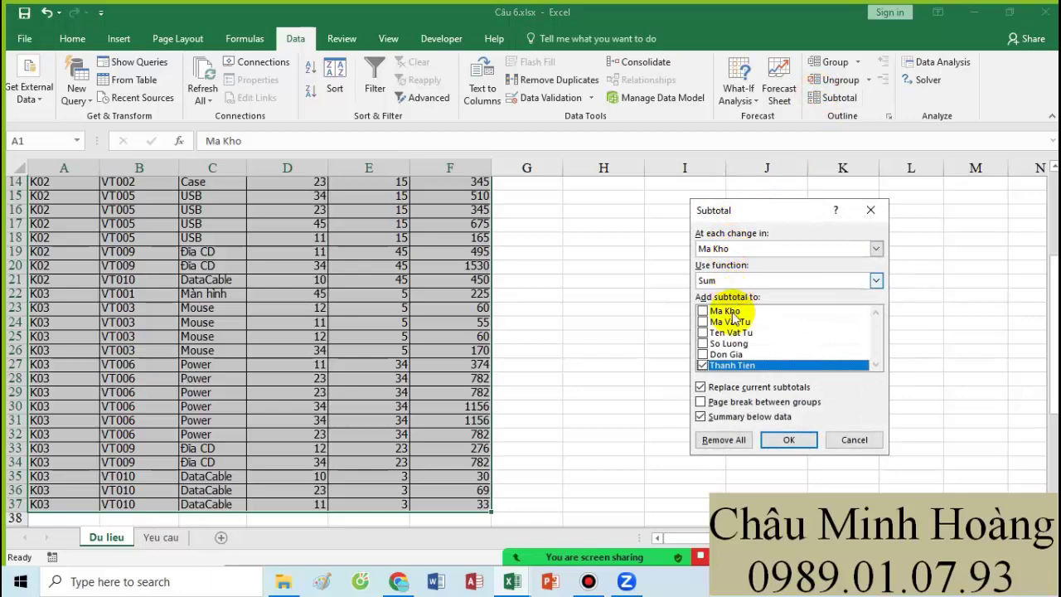
scroll(623, 317, up, 4)
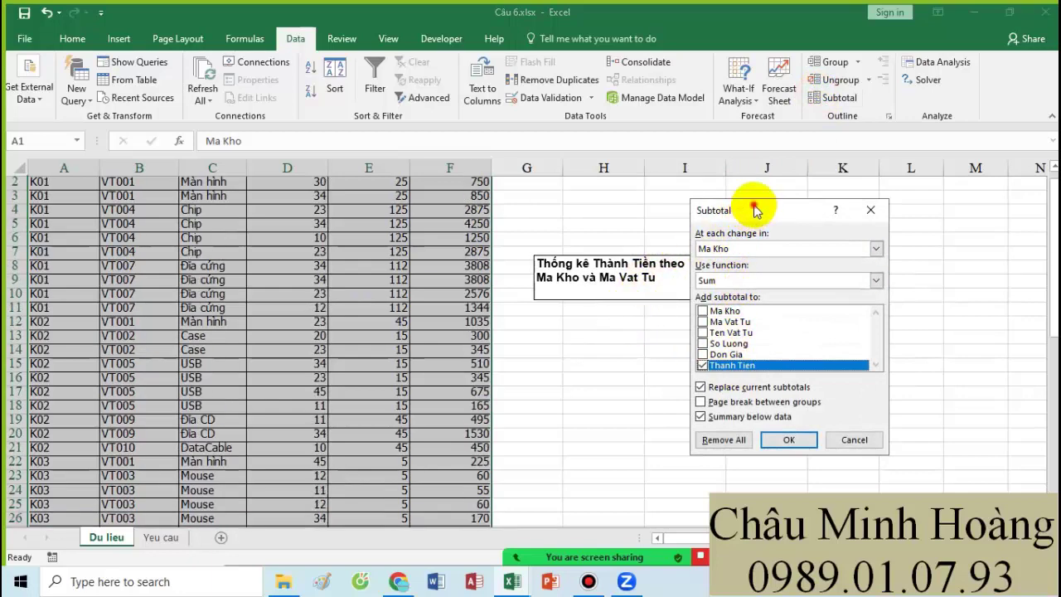
drag(748, 208, 803, 215)
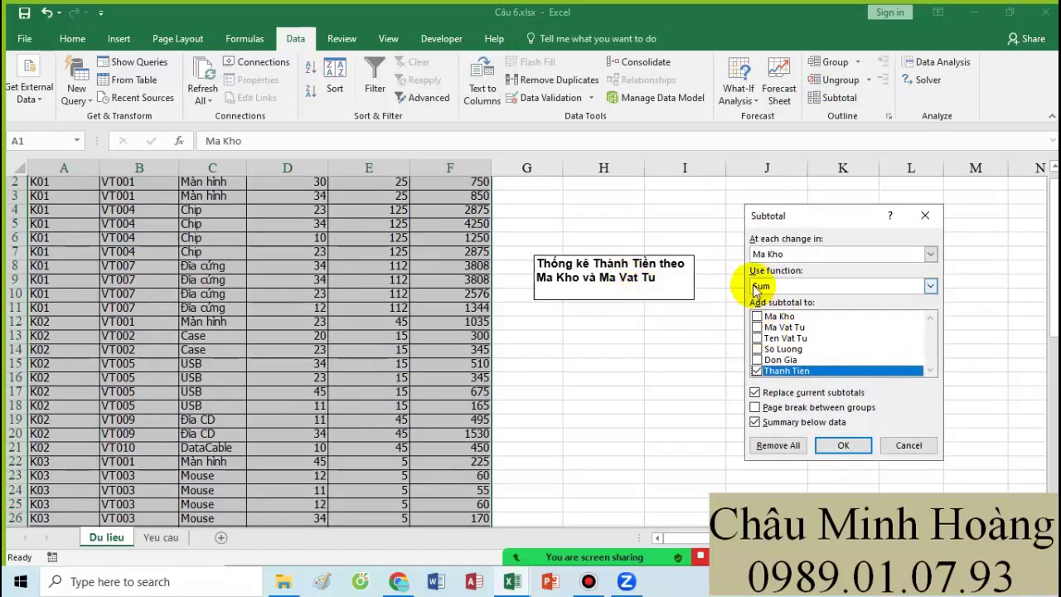
click(840, 445)
- Add nested subtotals at each change in Ma Vat Tu, summing Thanh Tien without replacing the current Ma Kho subtotals
click(833, 98)
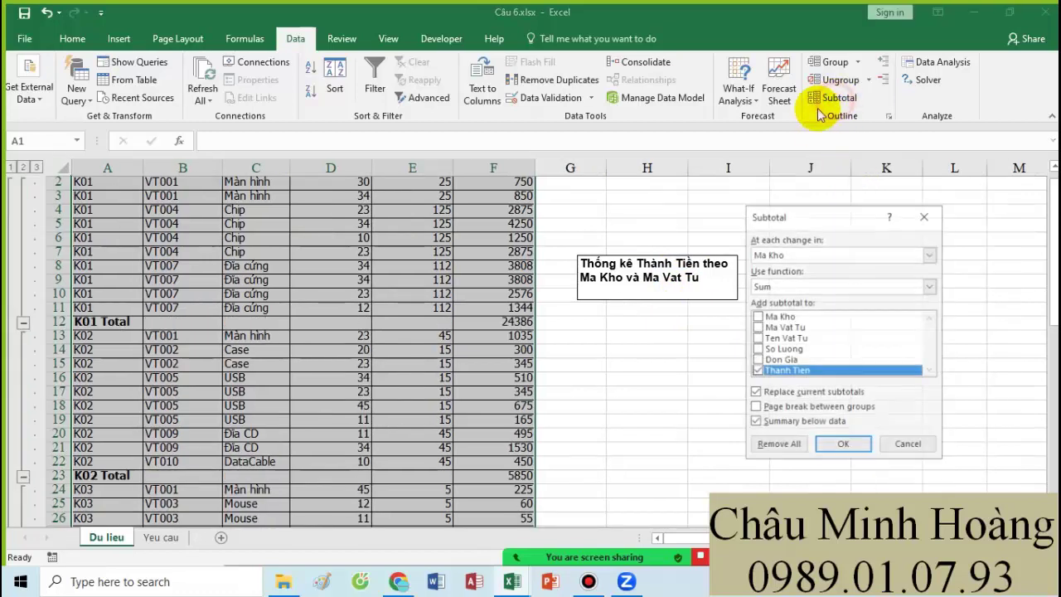
click(777, 255)
click(780, 278)
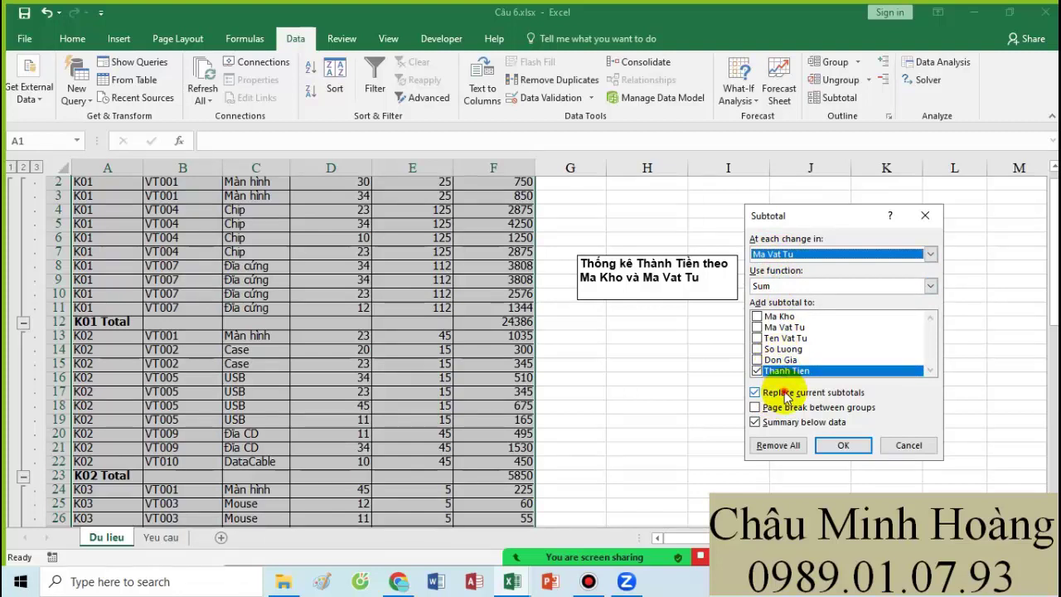
click(786, 395)
click(841, 445)
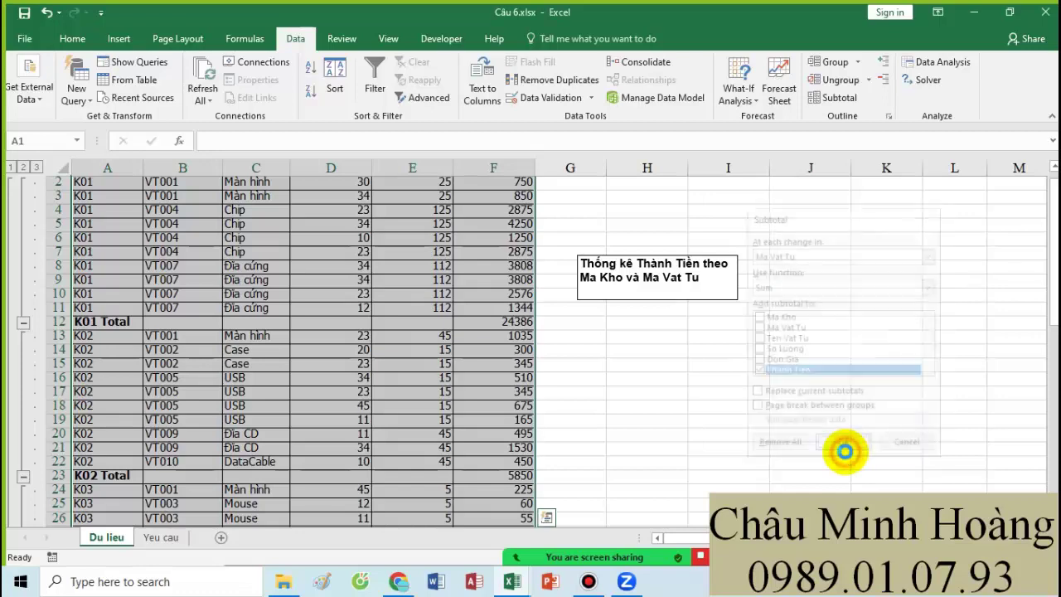
scroll(636, 394, down, 11)
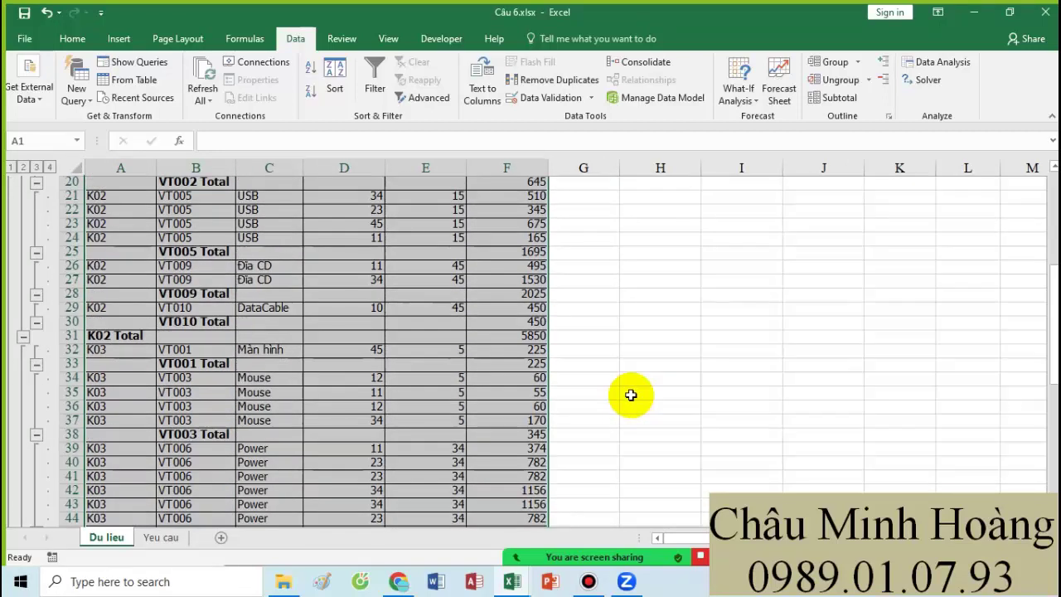
scroll(626, 388, down, 3)
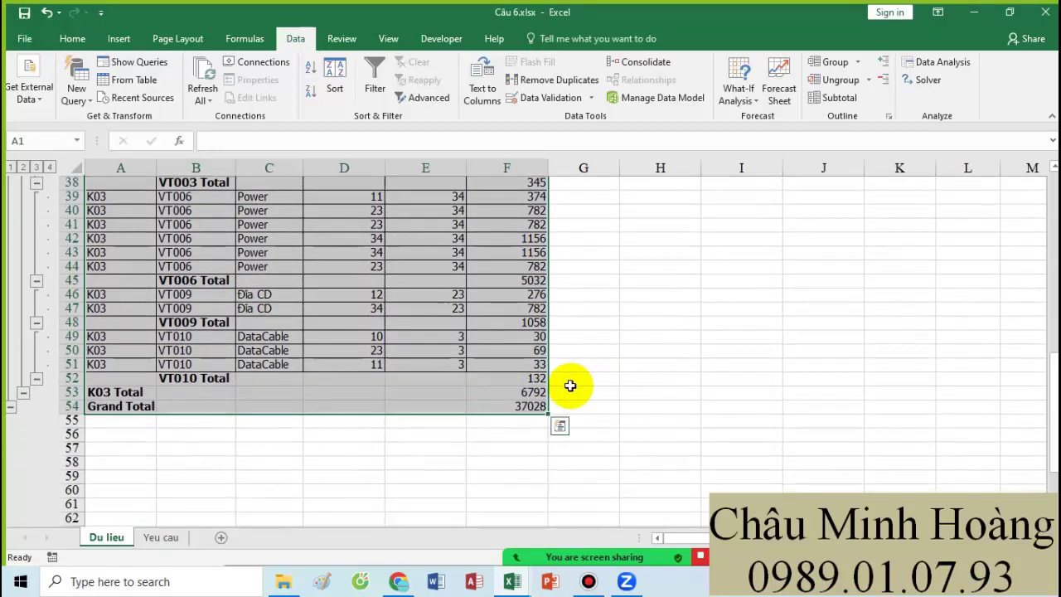
- Format cell B58 below the table as 24-point Times New Roman and make row 58 taller
click(215, 403)
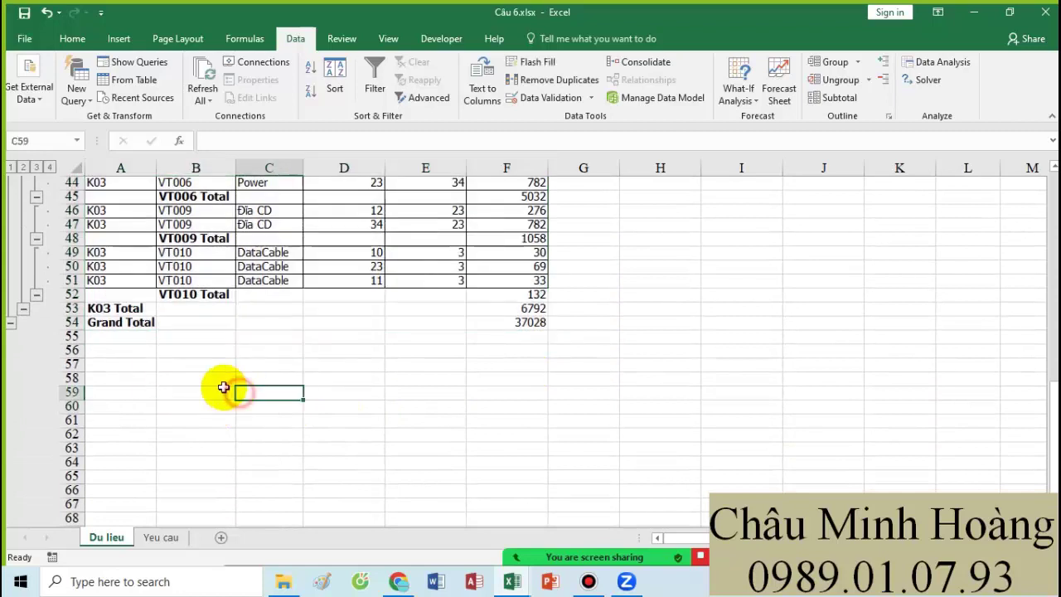
click(213, 378)
click(72, 39)
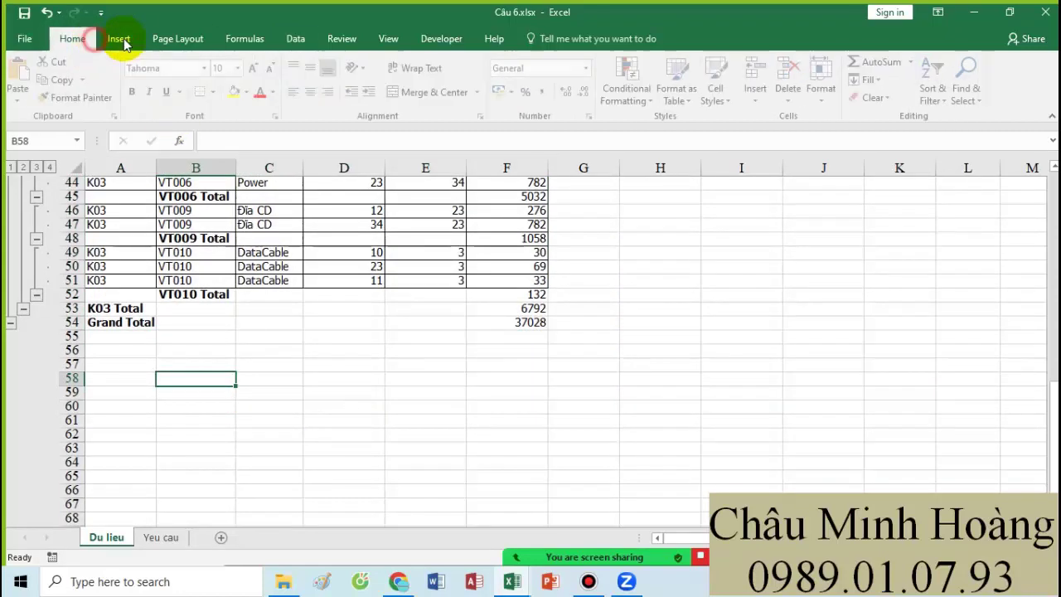
click(241, 68)
click(226, 235)
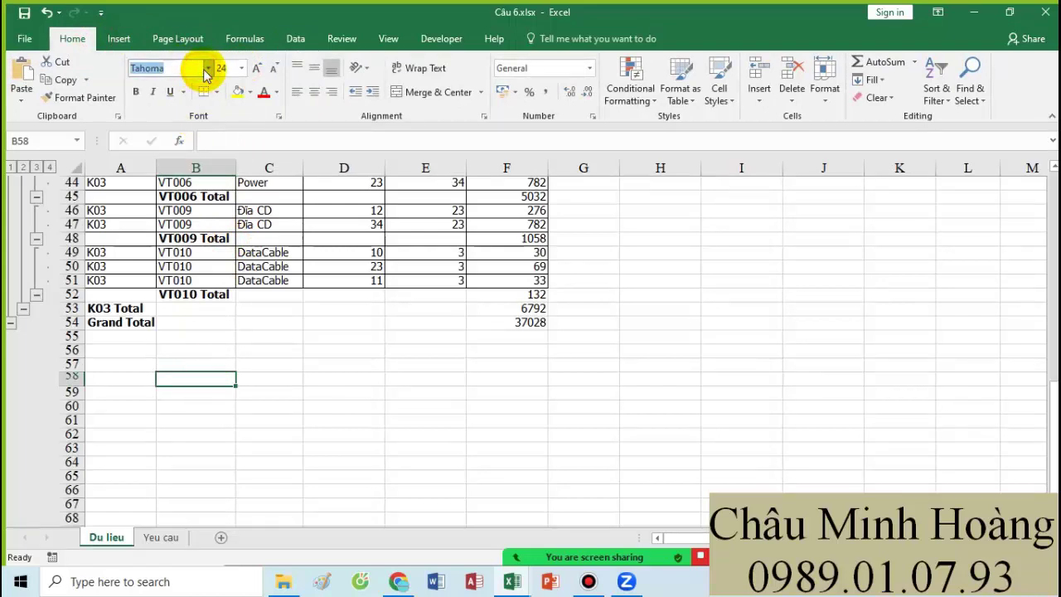
key(Escape)
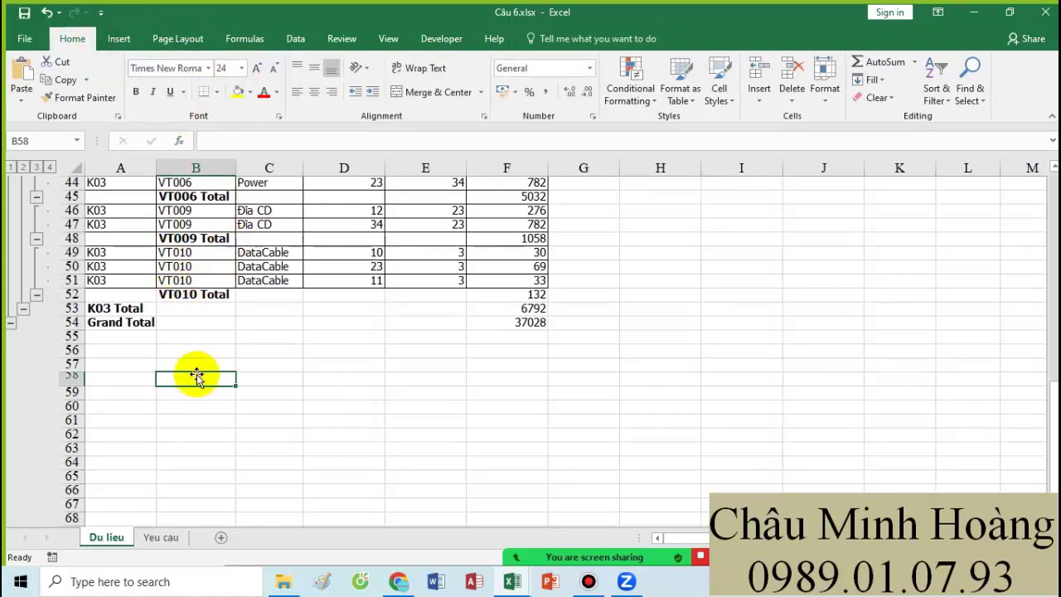
drag(71, 383, 71, 415)
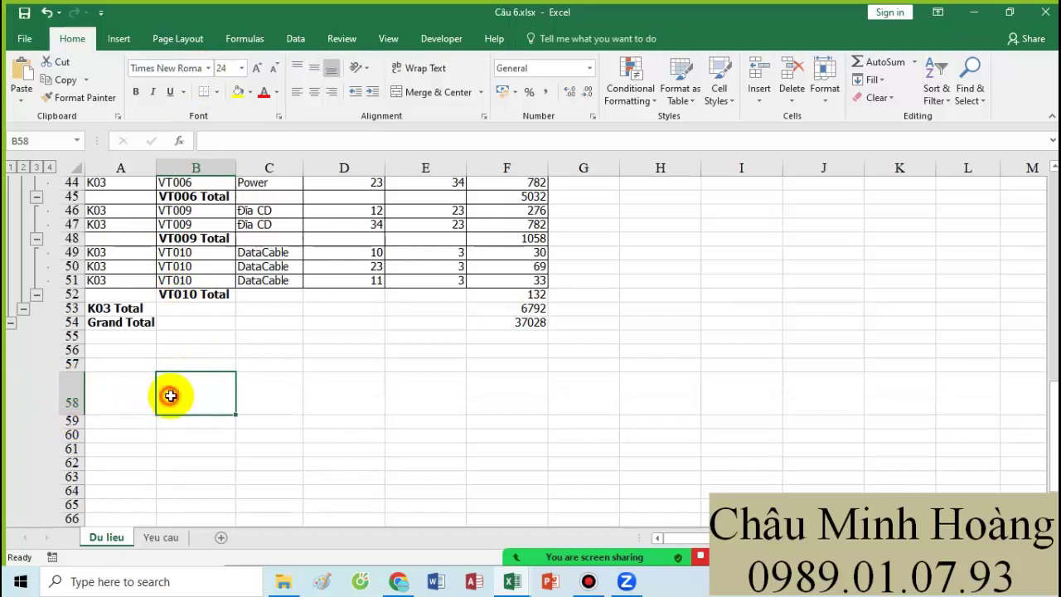
- Enter "sắp xếp" in B58, fill it down to B60, and make rows 59 and 60 taller
text(sắp xê)
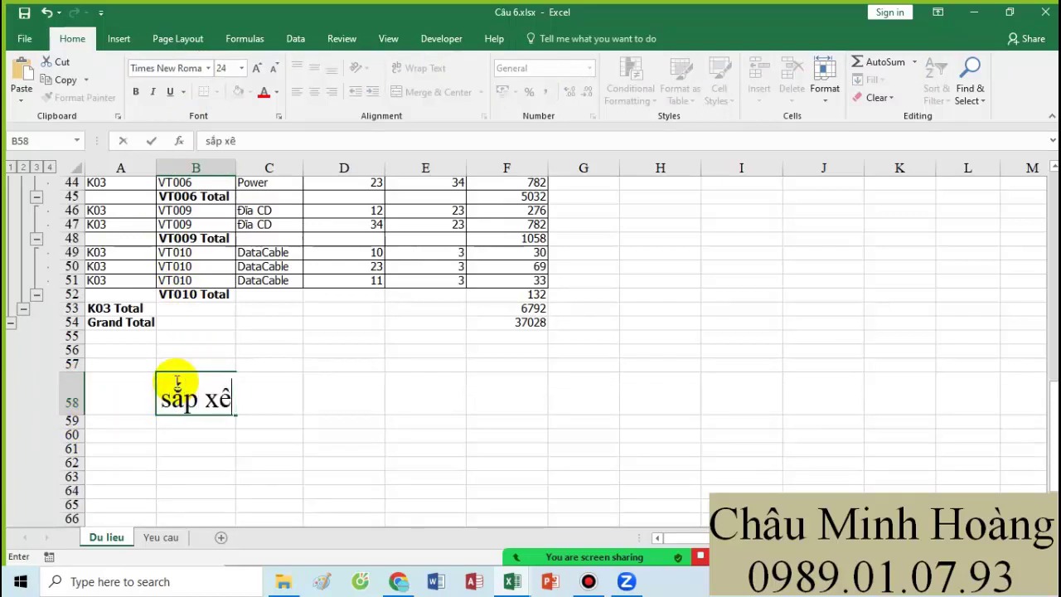
text(sp)
key(Return)
click(177, 379)
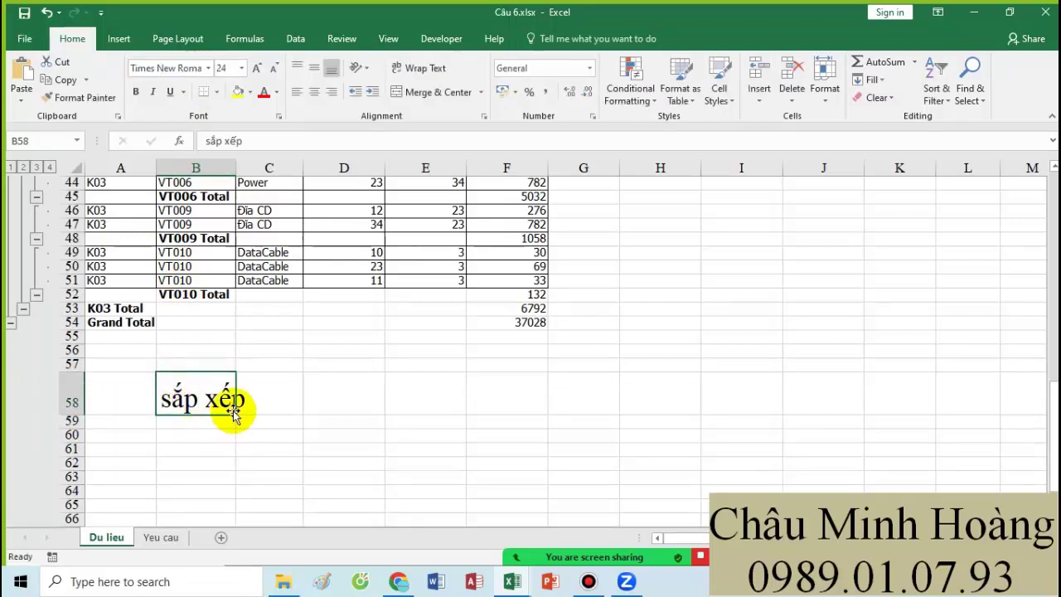
drag(236, 412, 217, 448)
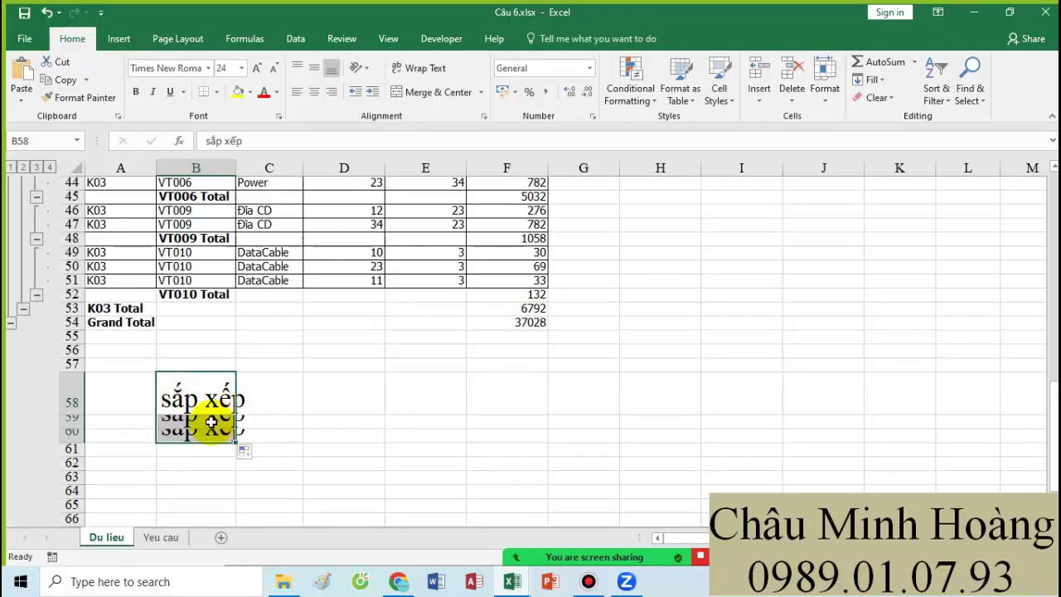
drag(69, 417, 73, 490)
- Replace the text in B59 with "coi kĩ có bao nhiêu subtotal" and in B60 with "coi kĩ lệnh : sum,…"
click(173, 434)
key(BackSpace)
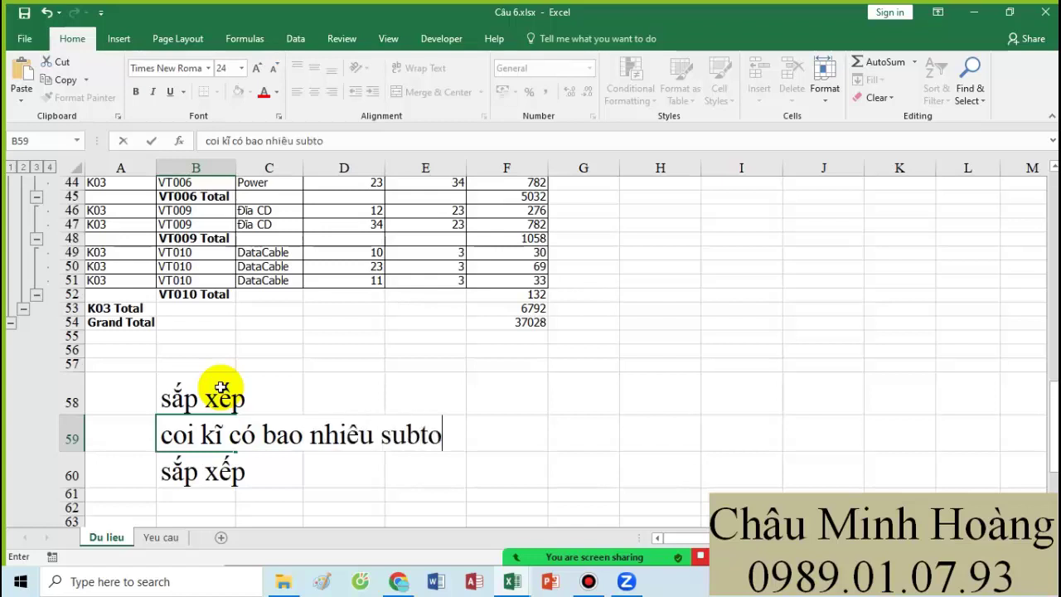
key(Return)
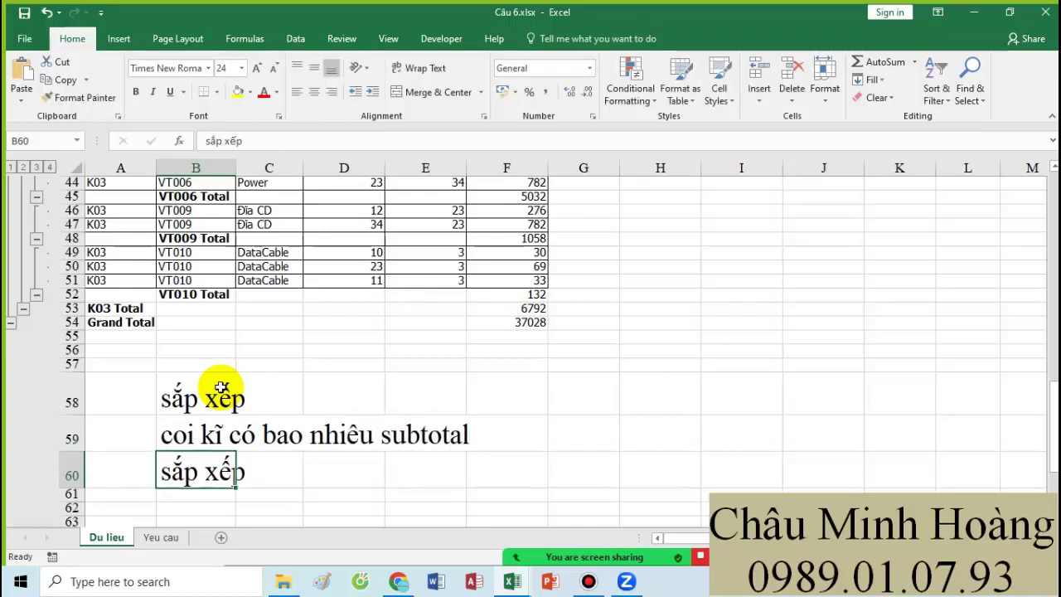
text(coi kĩ)
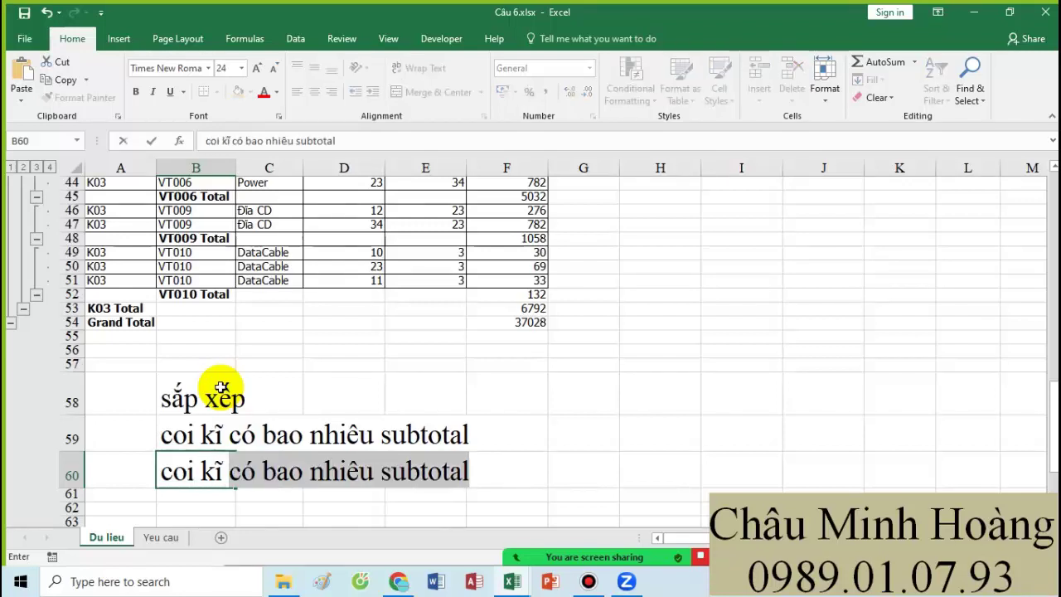
text( le)
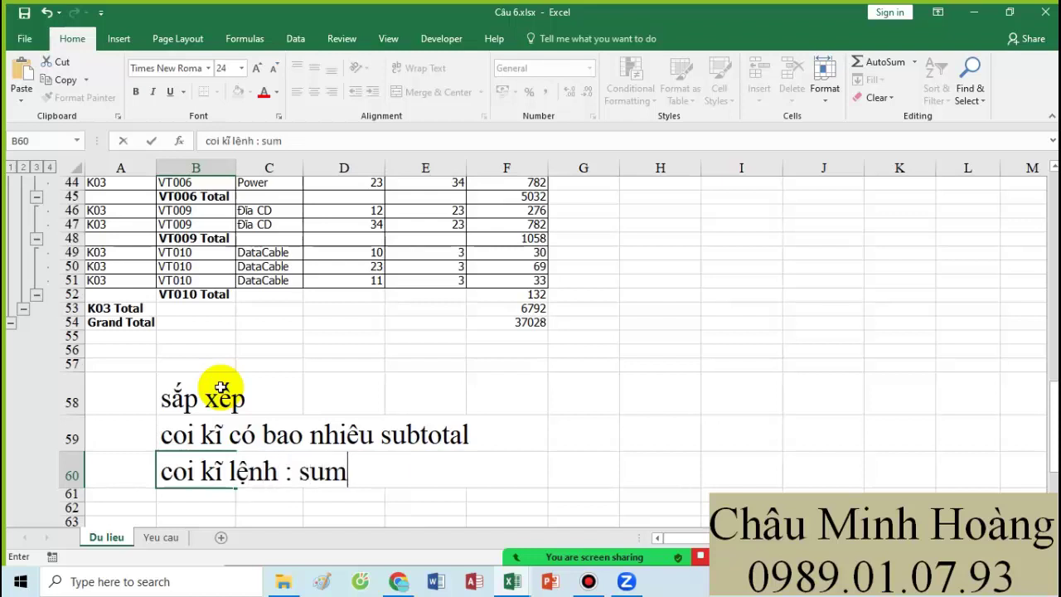
key(Return)
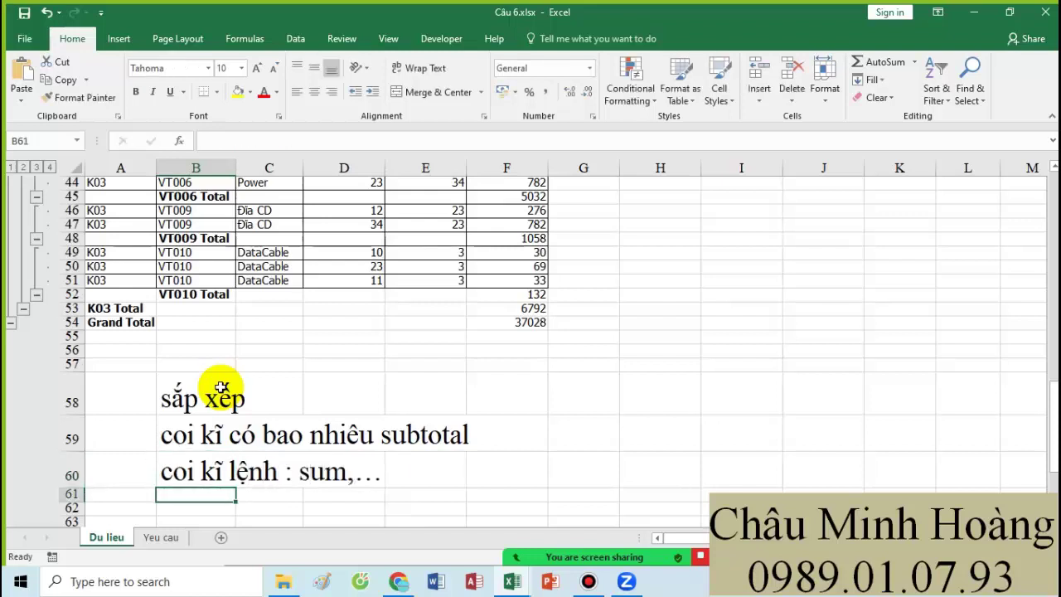
- Fill B60 down to B61, make row 61 taller, and replace B61's text with "thiếu thì nhớ thêm cho đủ"
click(166, 468)
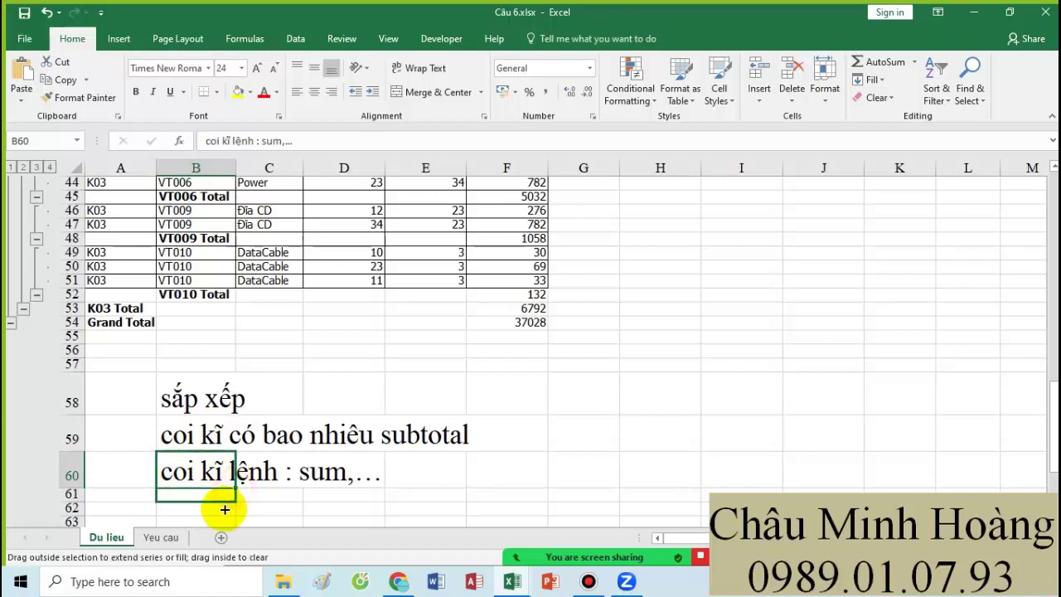
drag(71, 500, 73, 518)
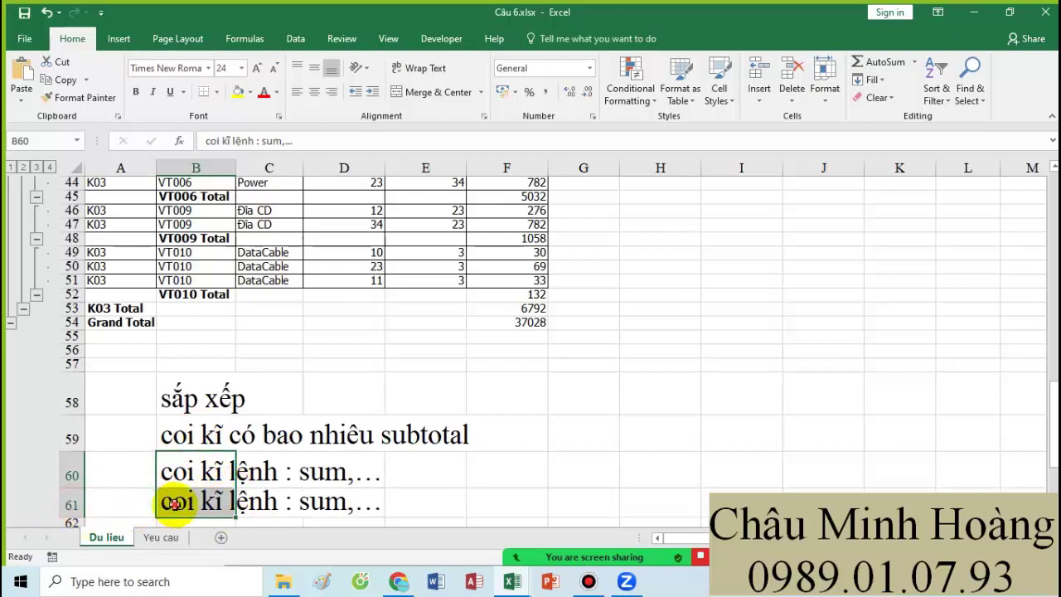
click(177, 493)
text(thiếu thì nhớ thêm cho đủ)
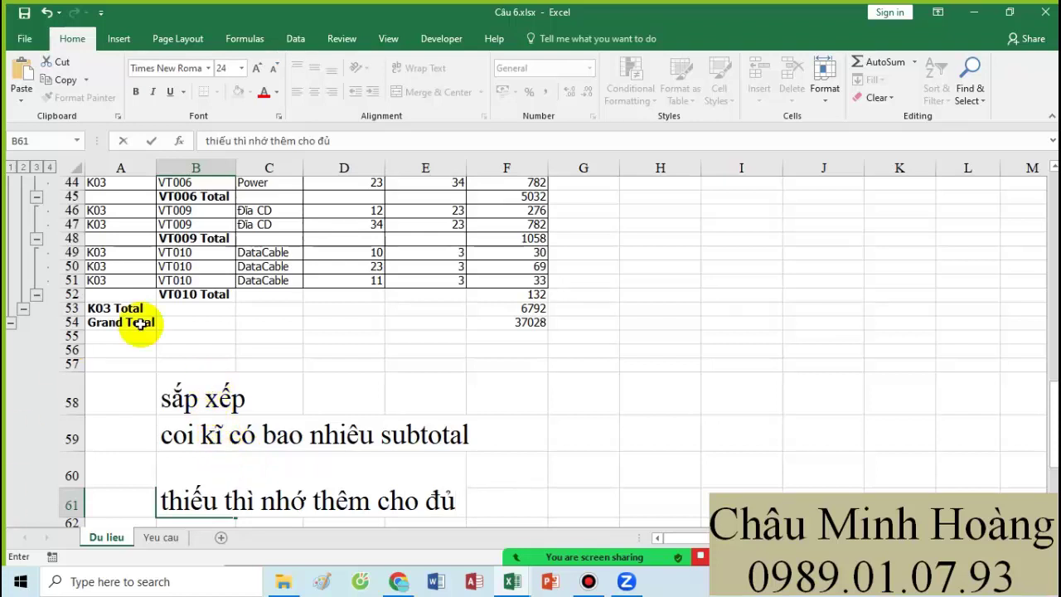
click(415, 332)
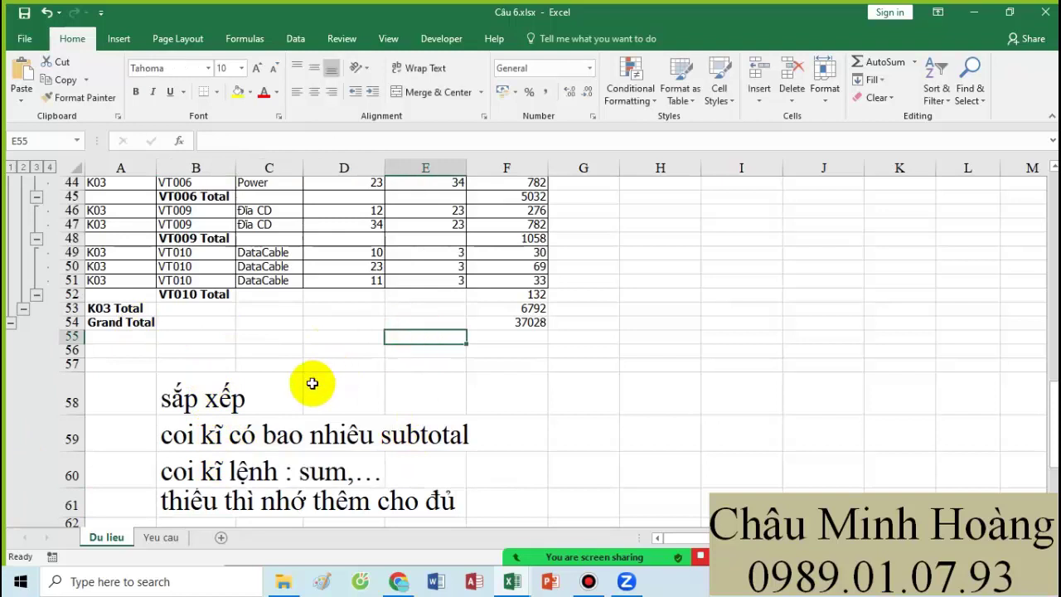
drag(178, 386, 511, 517)
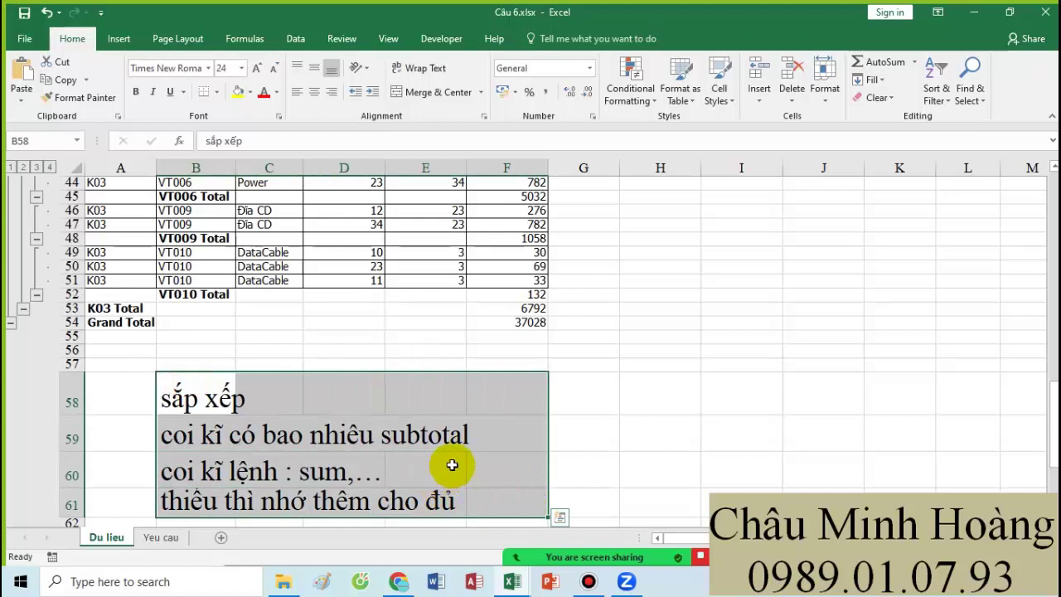
click(588, 581)
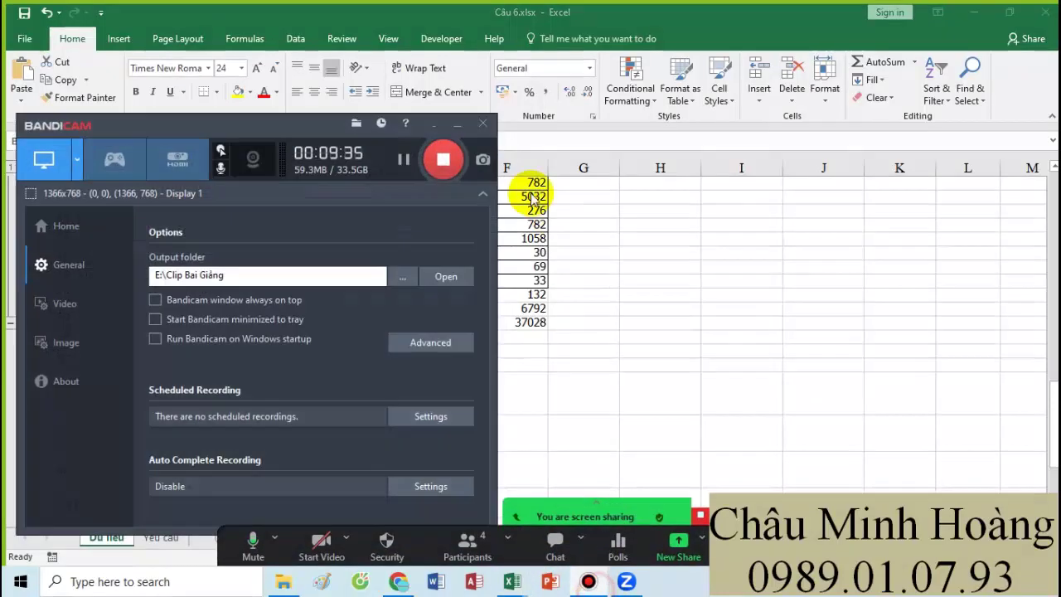
click(403, 160)
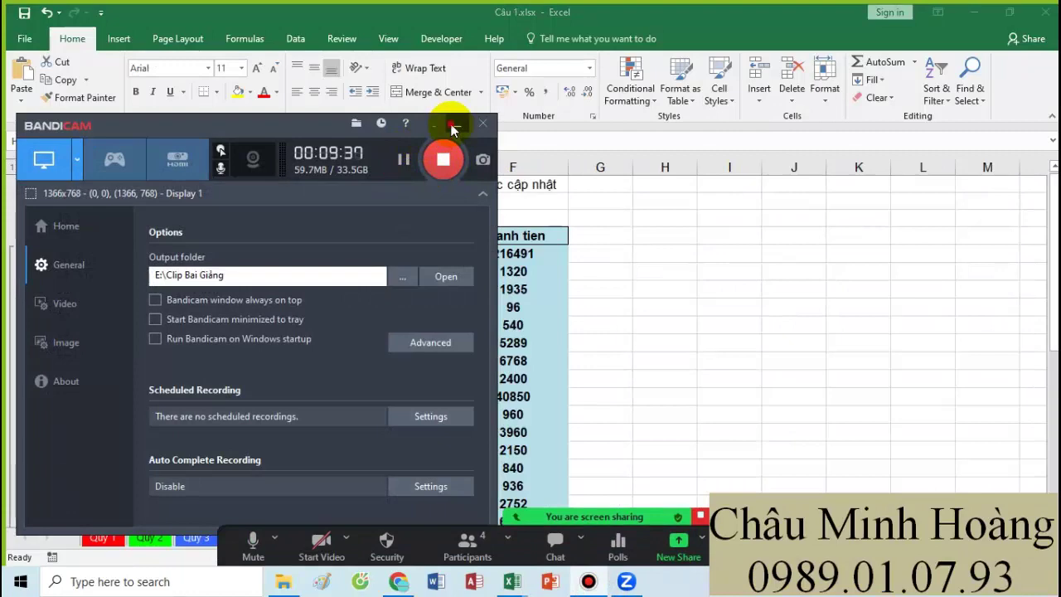
click(455, 124)
click(670, 284)
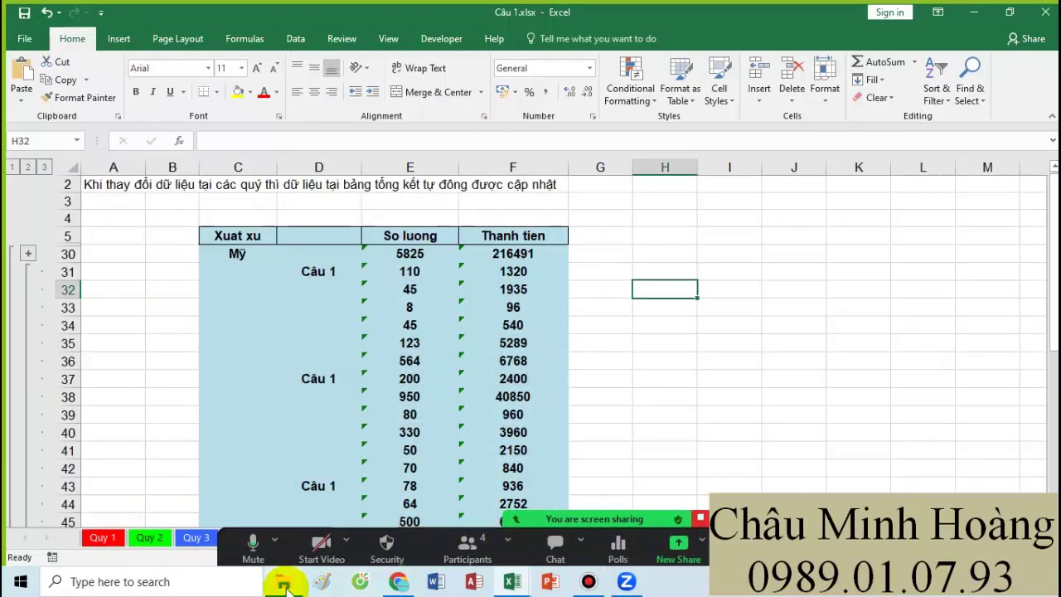
- View the 04-Consolidate folder in File Explorer and return to the Câu 1 workbook in Excel
click(284, 583)
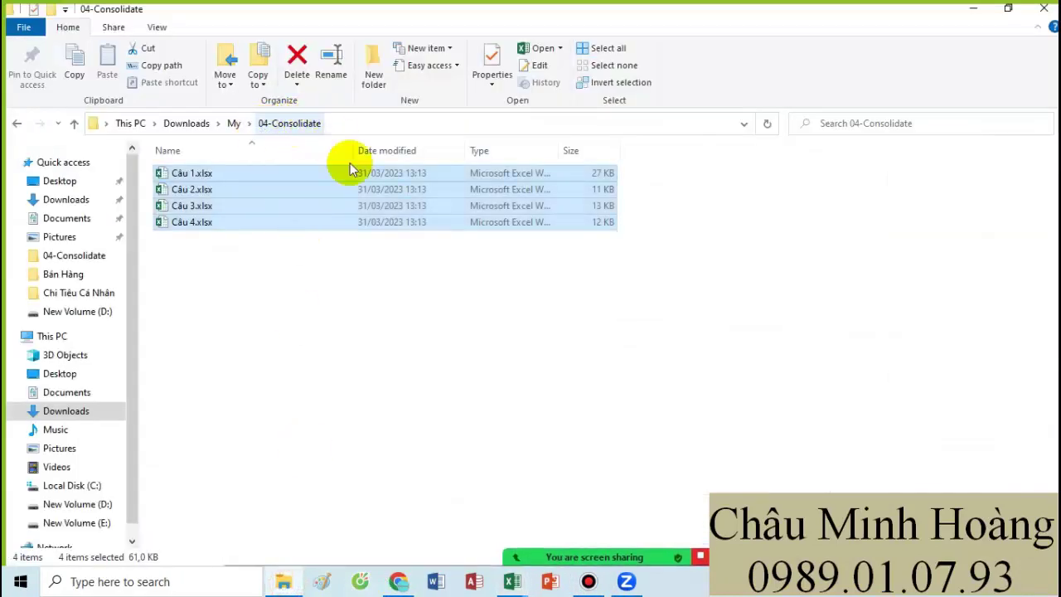
click(512, 581)
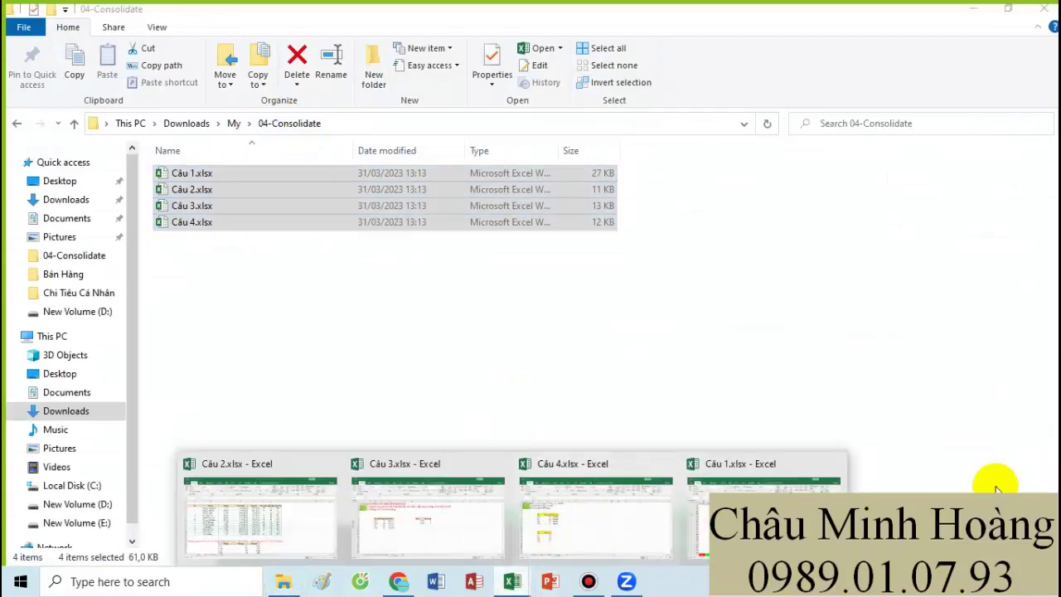
click(775, 493)
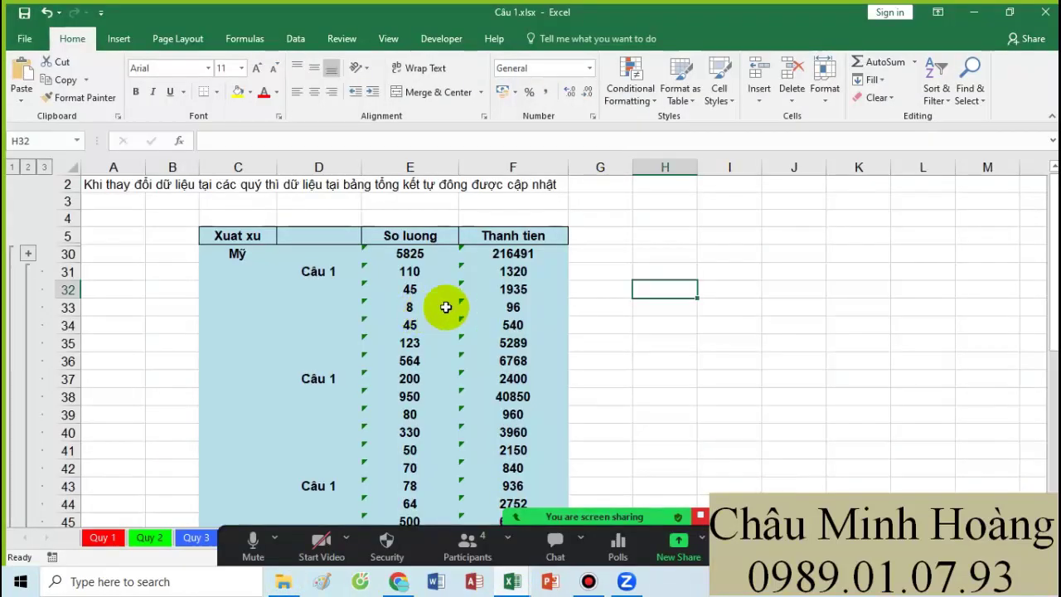
- Collapse the Mỹ, Nhật and Anh detail groups in the consolidated table of the Câu 1 workbook
click(135, 298)
scroll(372, 320, down, 3)
scroll(372, 320, up, 3)
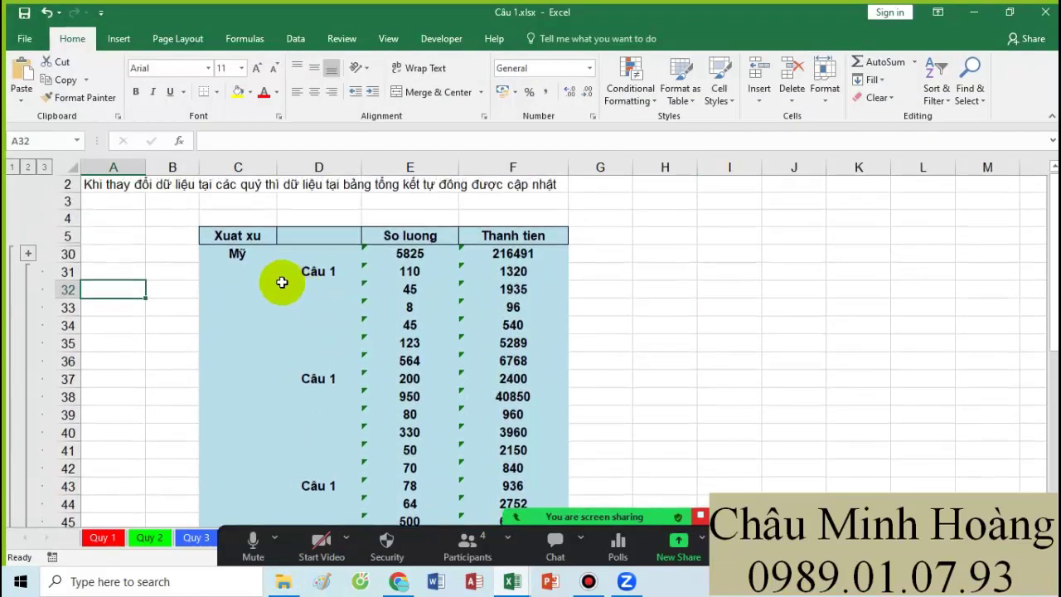
click(27, 254)
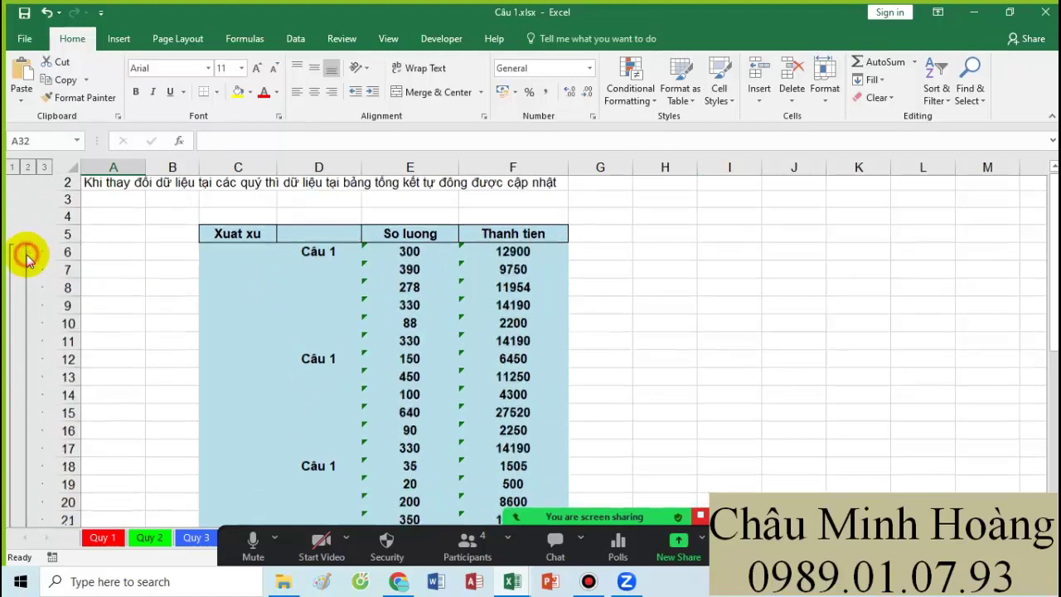
scroll(28, 307, down, 3)
scroll(66, 407, down, 11)
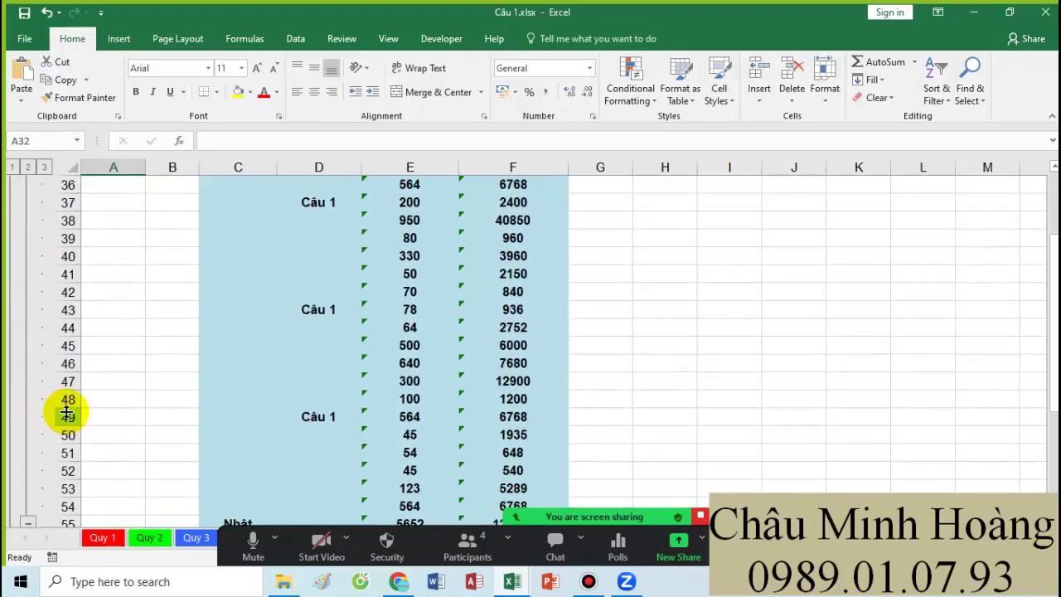
click(26, 366)
scroll(45, 373, down, 7)
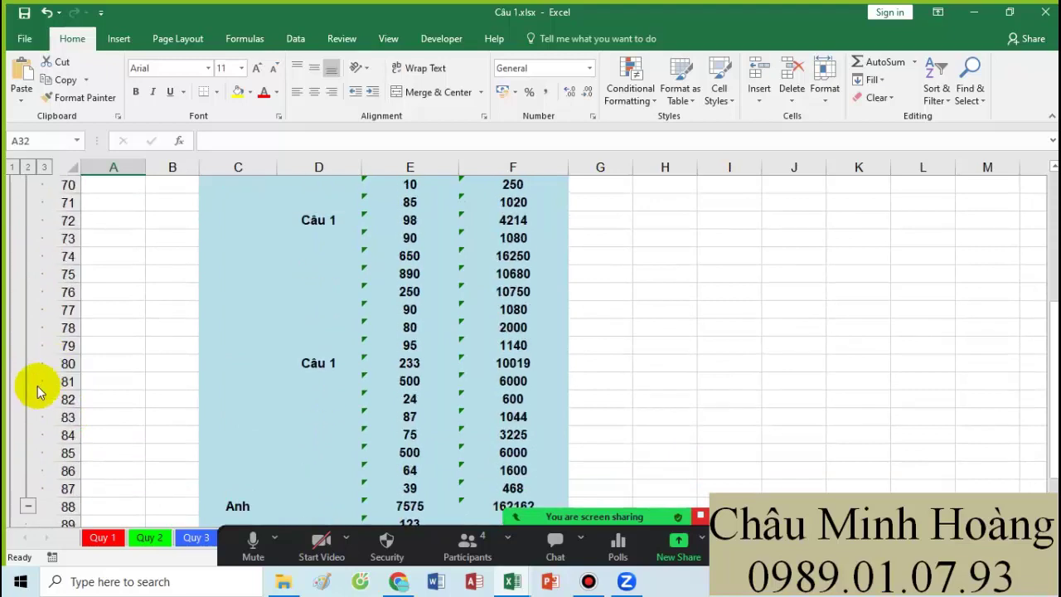
click(27, 402)
scroll(100, 397, down, 2)
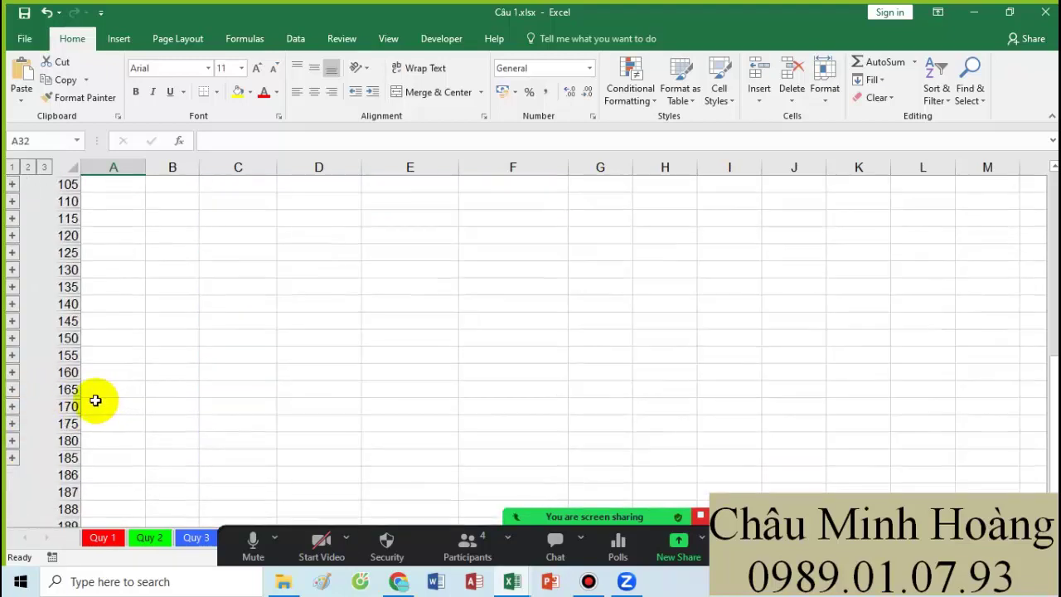
scroll(94, 398, up, 1)
drag(303, 487, 7, 195)
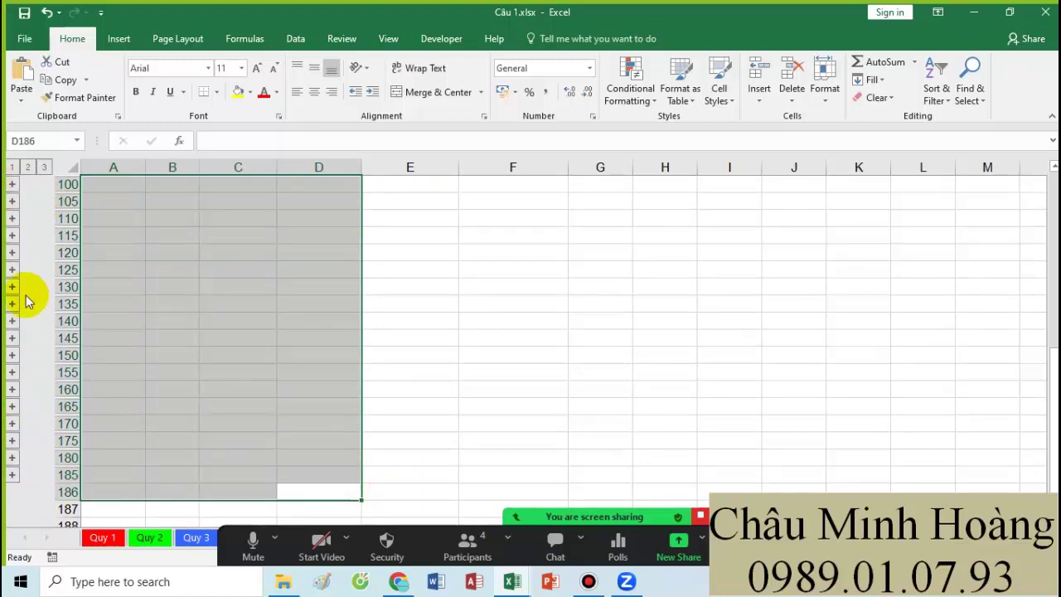
click(436, 553)
click(369, 388)
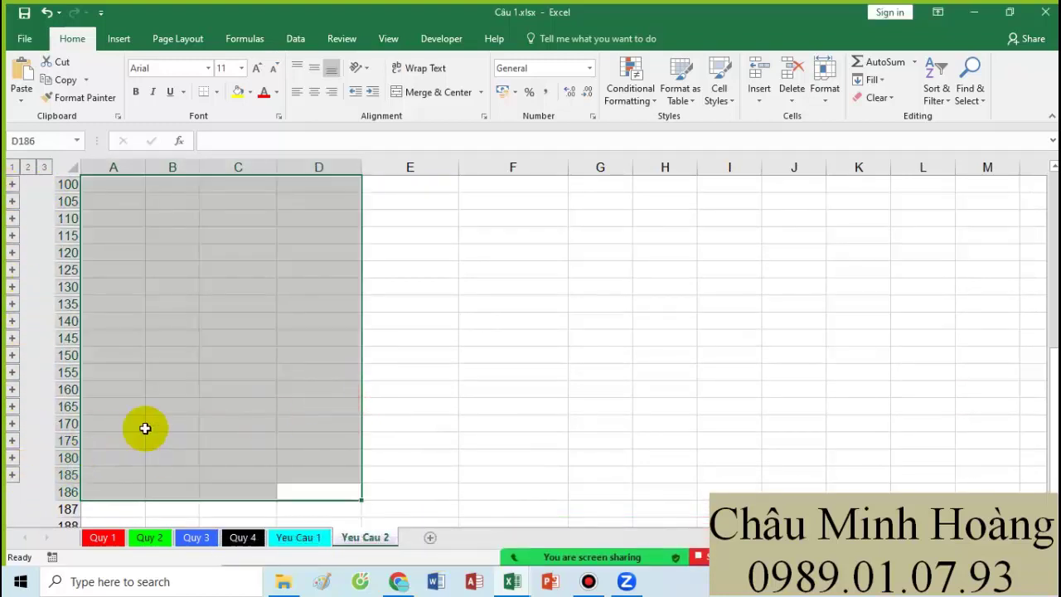
click(238, 388)
scroll(245, 378, up, 4)
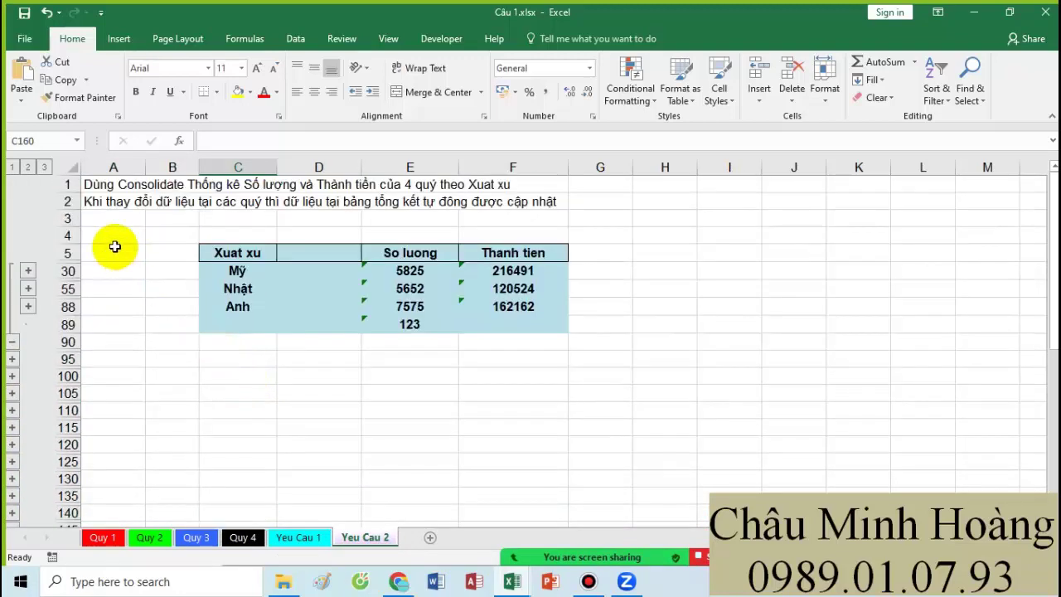
- Clear the outline from the consolidated table area on the Yeu Cau 2 sheet, selecting from A4 to K188
drag(125, 222, 862, 584)
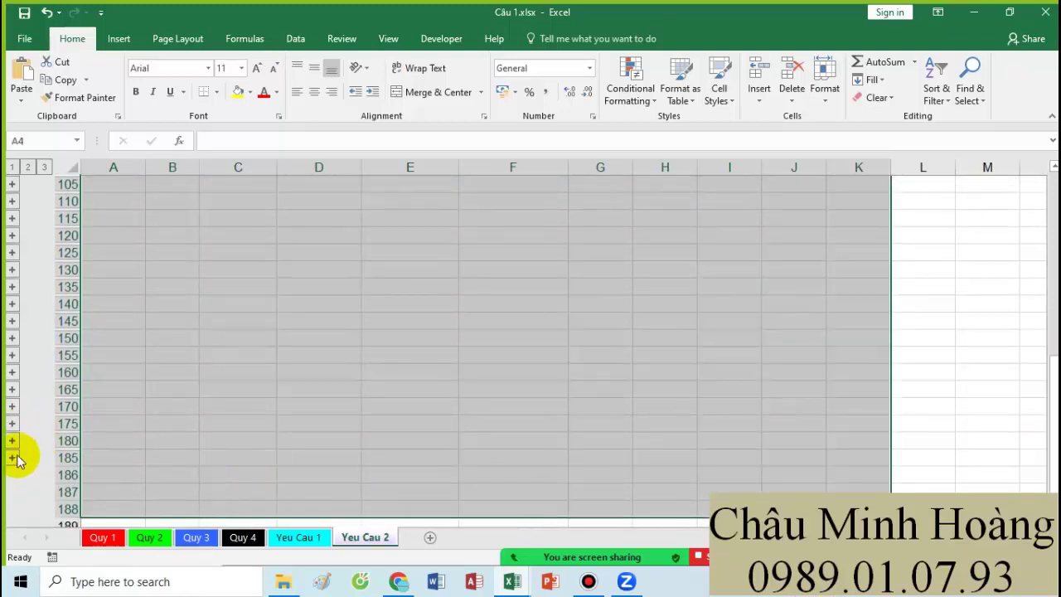
click(296, 39)
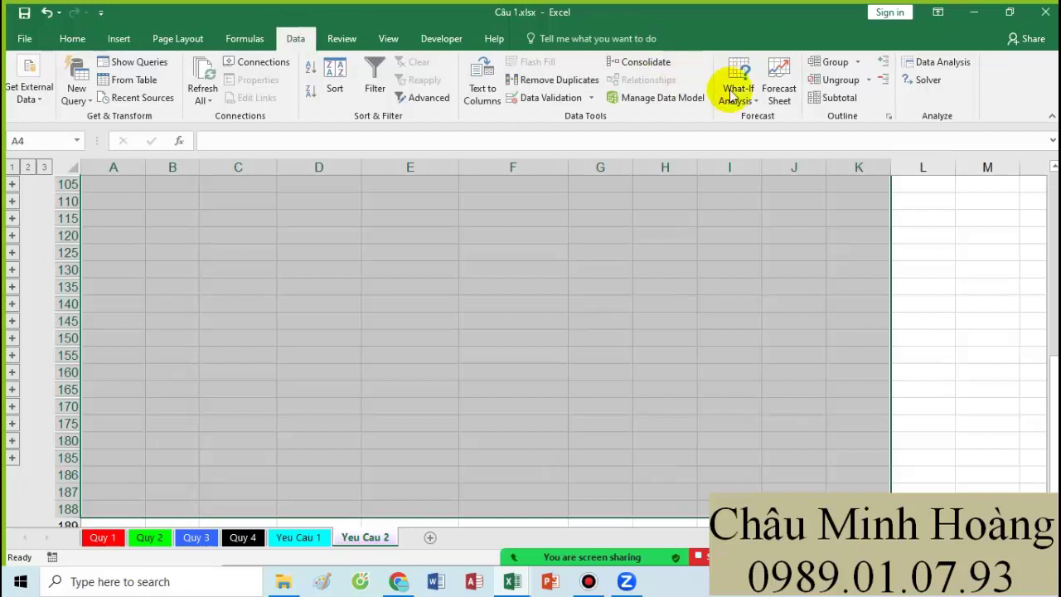
click(869, 80)
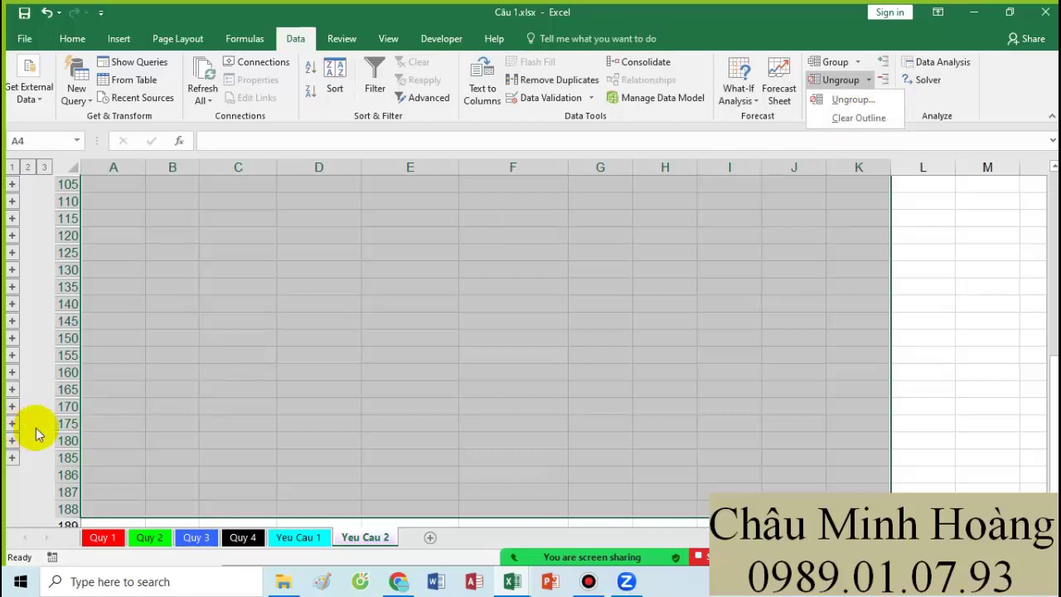
scroll(97, 350, up, 8)
scroll(106, 365, down, 9)
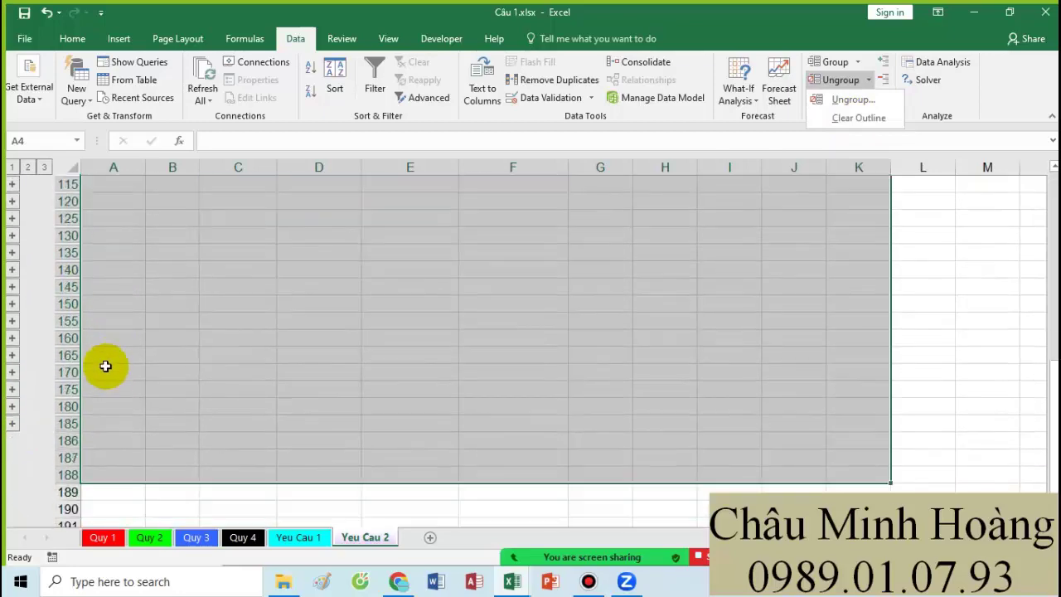
scroll(17, 407, down, 1)
scroll(157, 412, down, 2)
scroll(69, 384, up, 2)
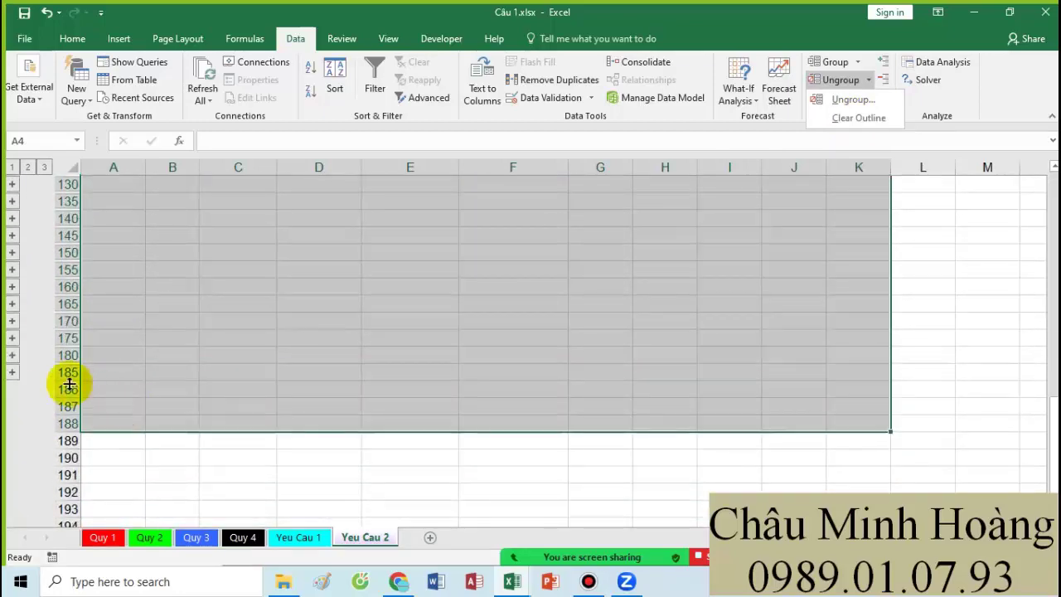
scroll(308, 374, up, 7)
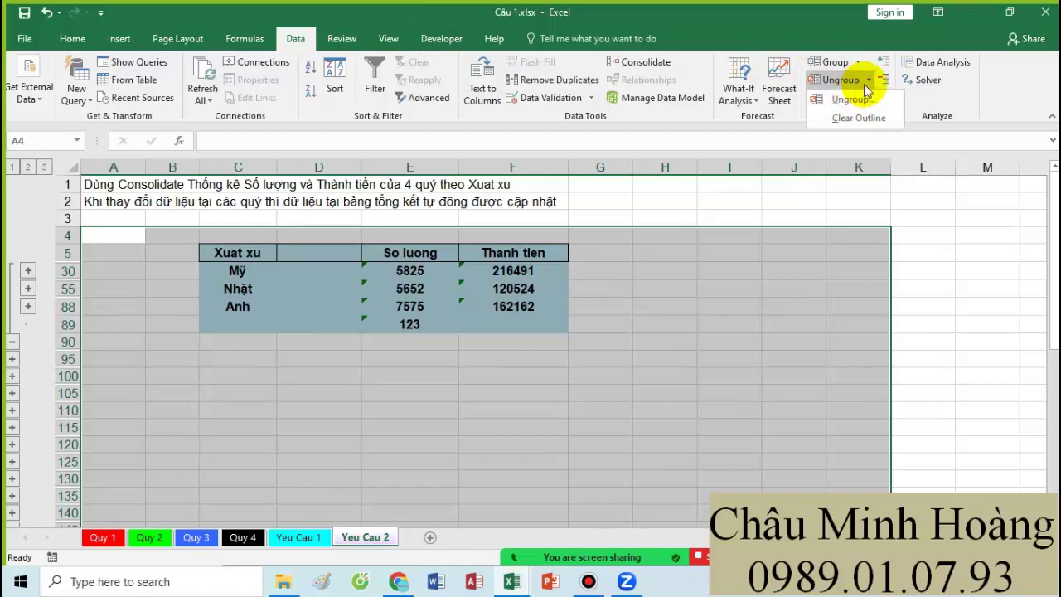
click(862, 124)
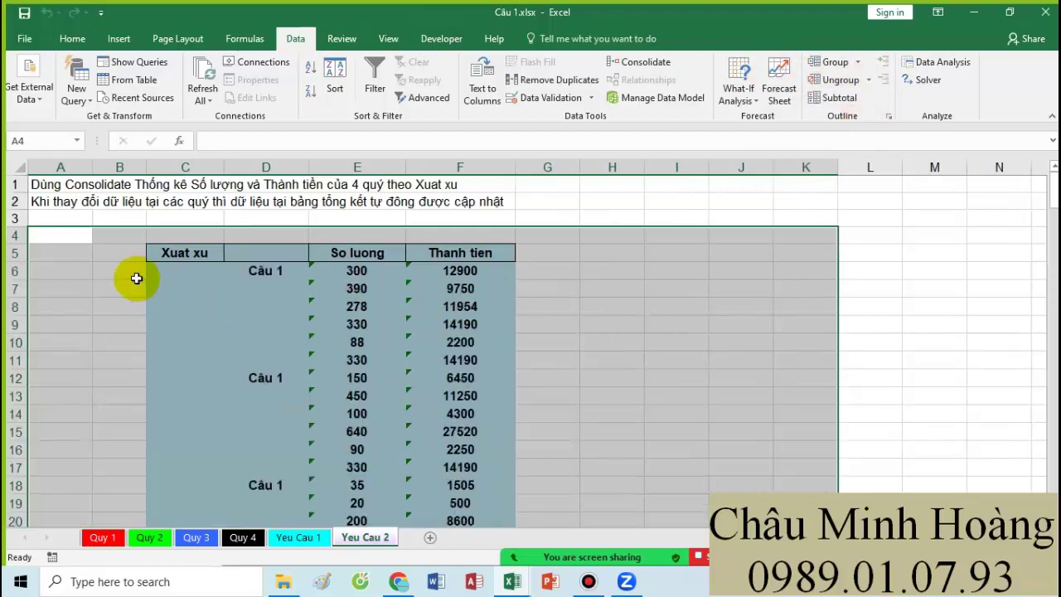
- Clear all contents and formatting from A4 through column L on Yeu Cau 2, keeping only the task text in rows 1 and 2
click(74, 232)
drag(105, 231, 880, 449)
scroll(76, 426, up, 17)
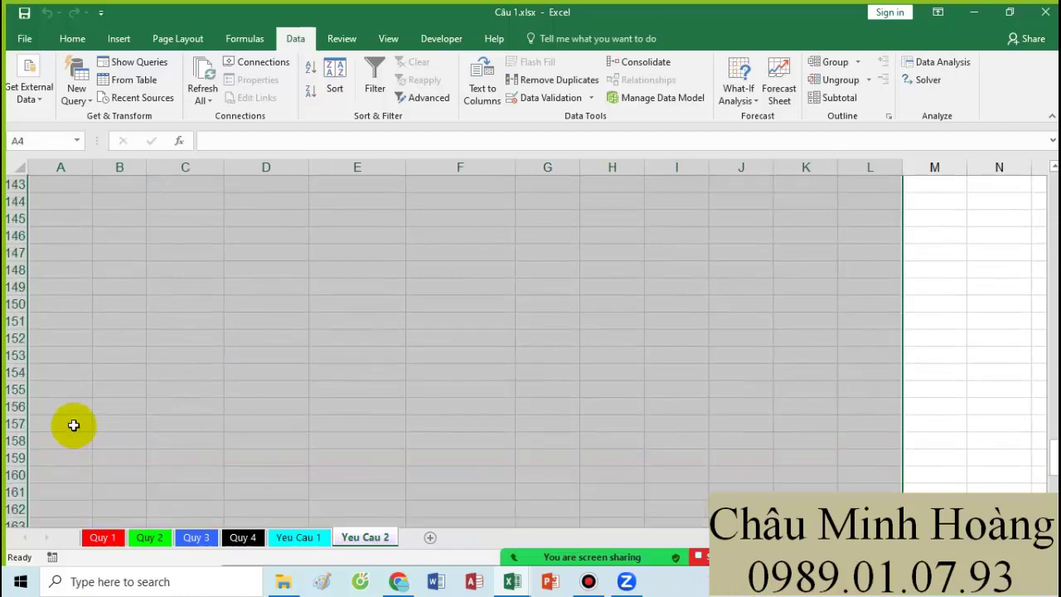
scroll(398, 372, up, 14)
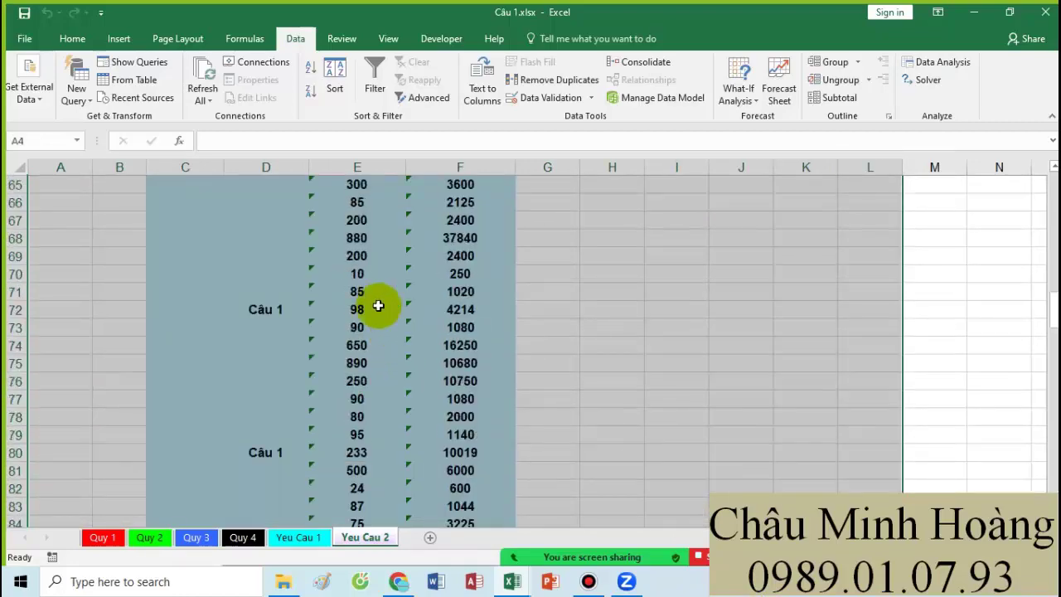
click(73, 39)
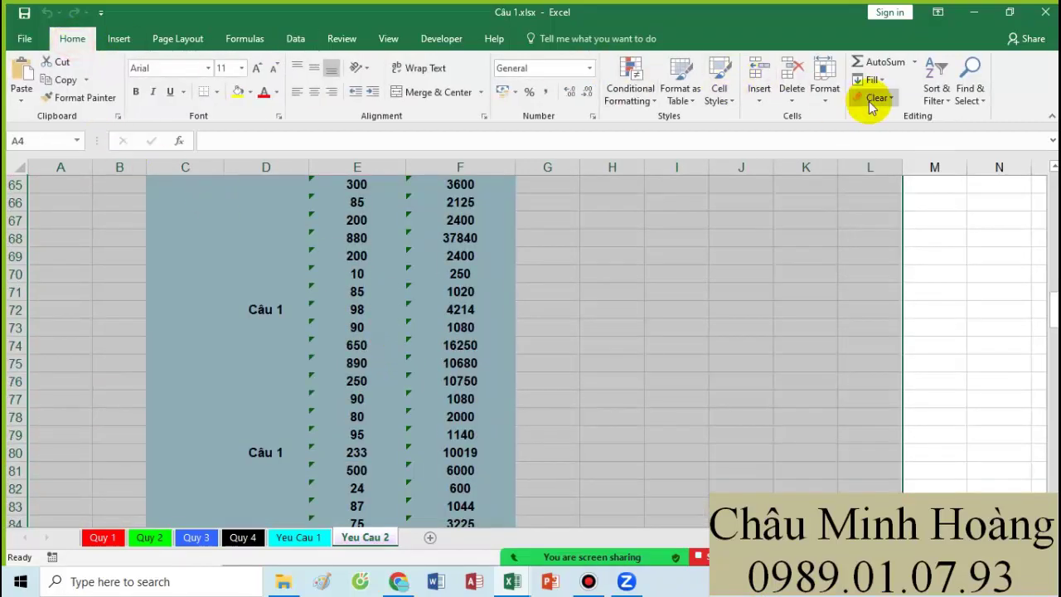
click(876, 98)
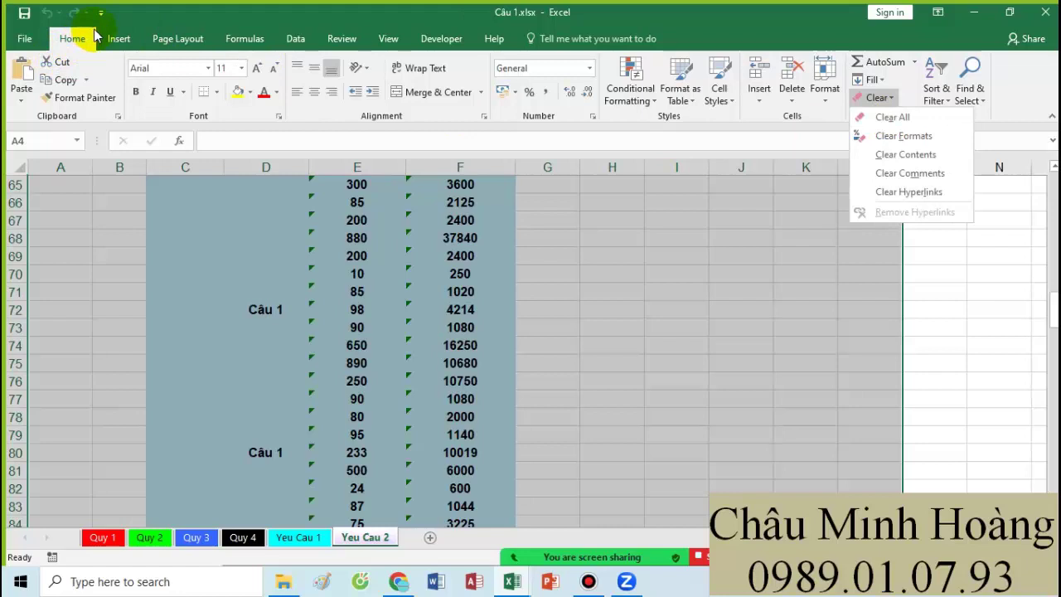
click(911, 120)
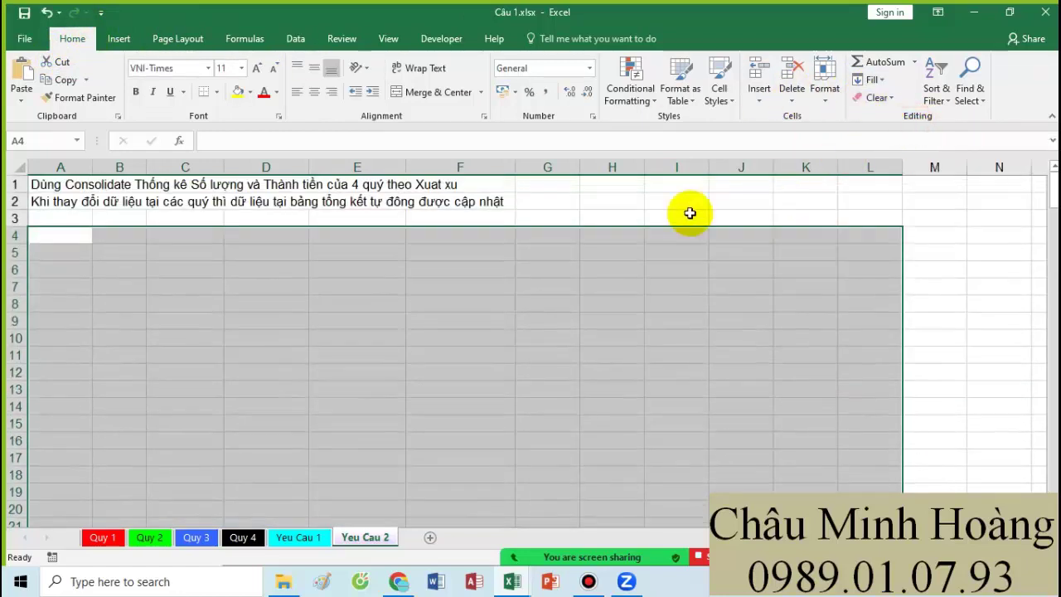
click(226, 253)
- Review the Quy 1 data and the two task sheets, ending on the existing summary headers in Yeu Cau 1
click(103, 538)
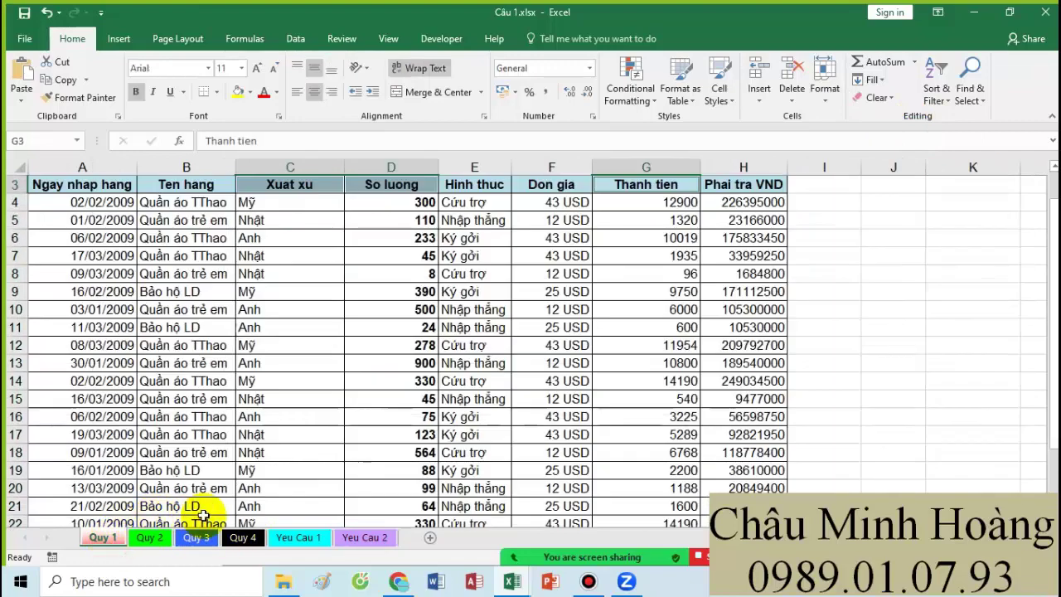
click(298, 538)
click(317, 374)
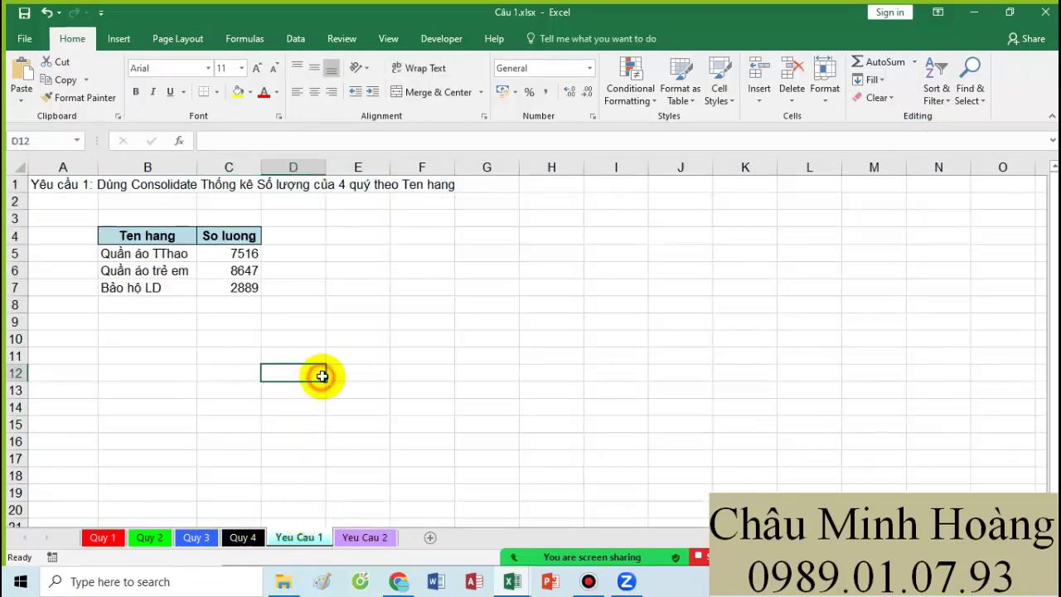
click(365, 539)
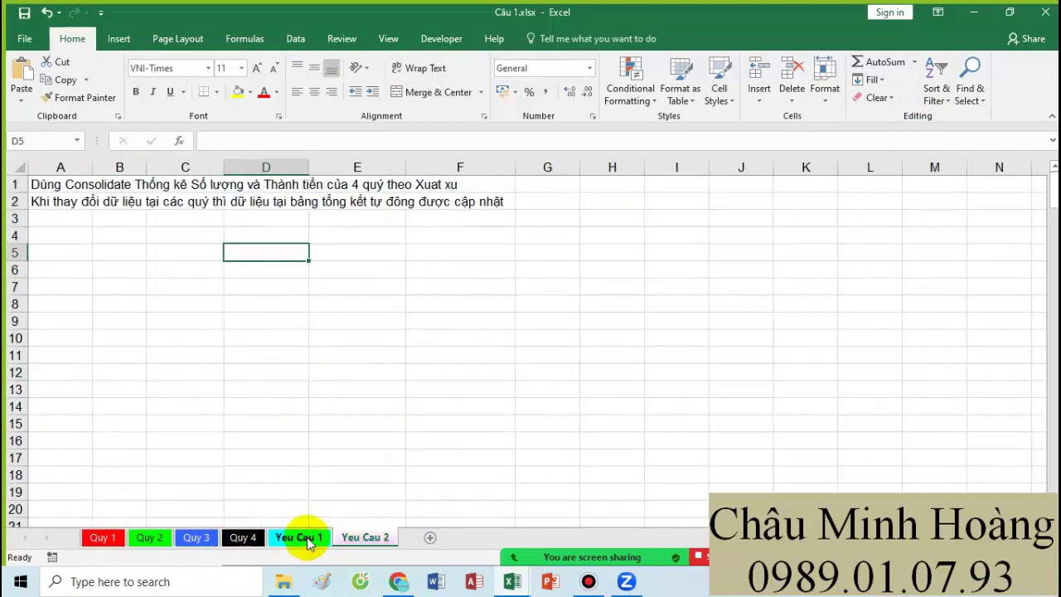
click(298, 538)
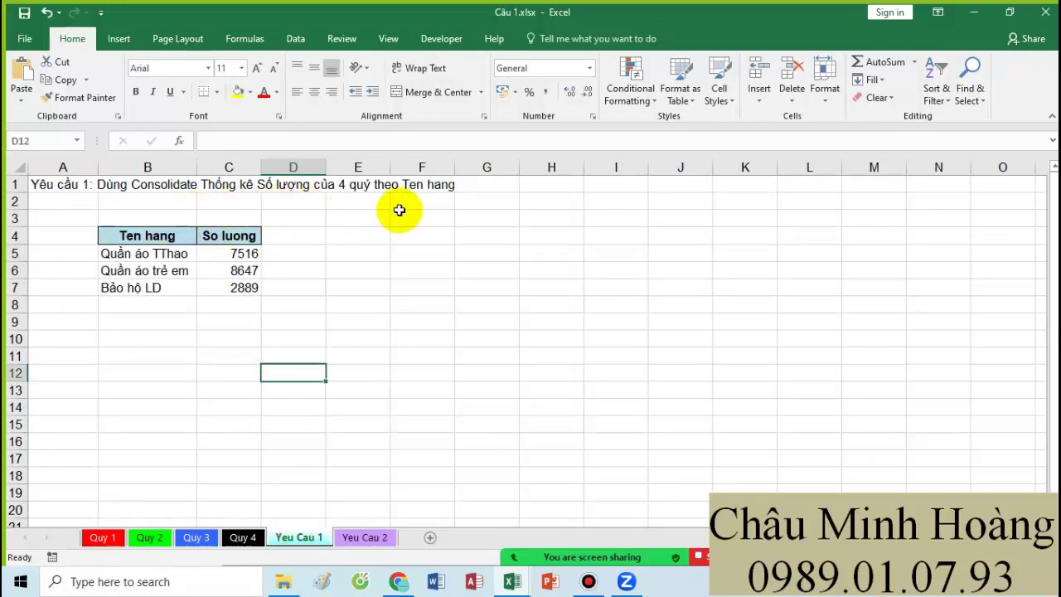
click(154, 234)
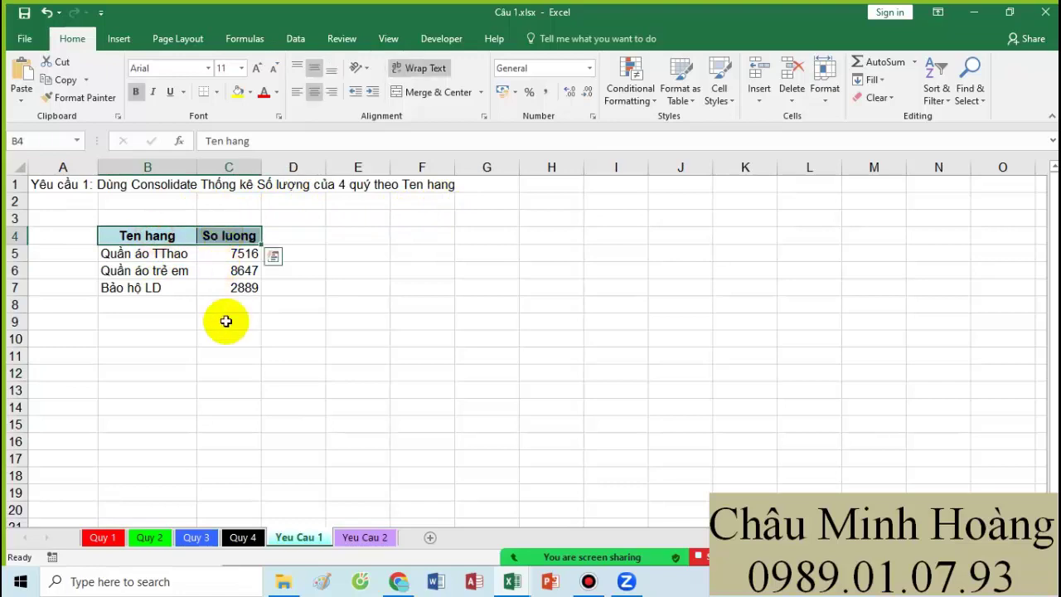
- Copy the Ten hang and So luong headers from the Quy 1 sheet to B10:C10 on Yeu Cau 1
click(103, 537)
click(174, 182)
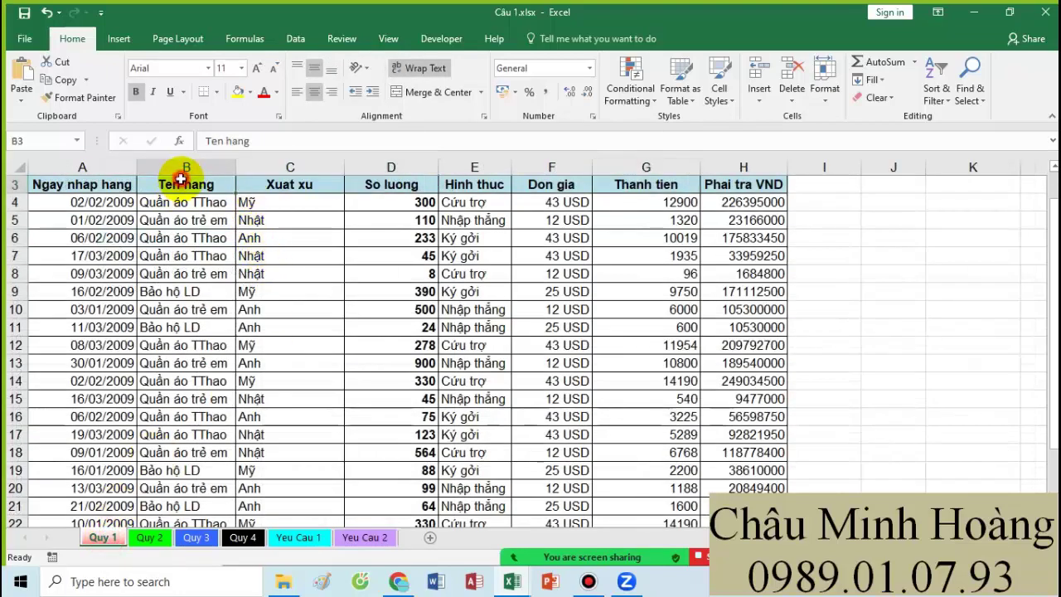
ctrl+click(345, 184)
key(ctrl+c)
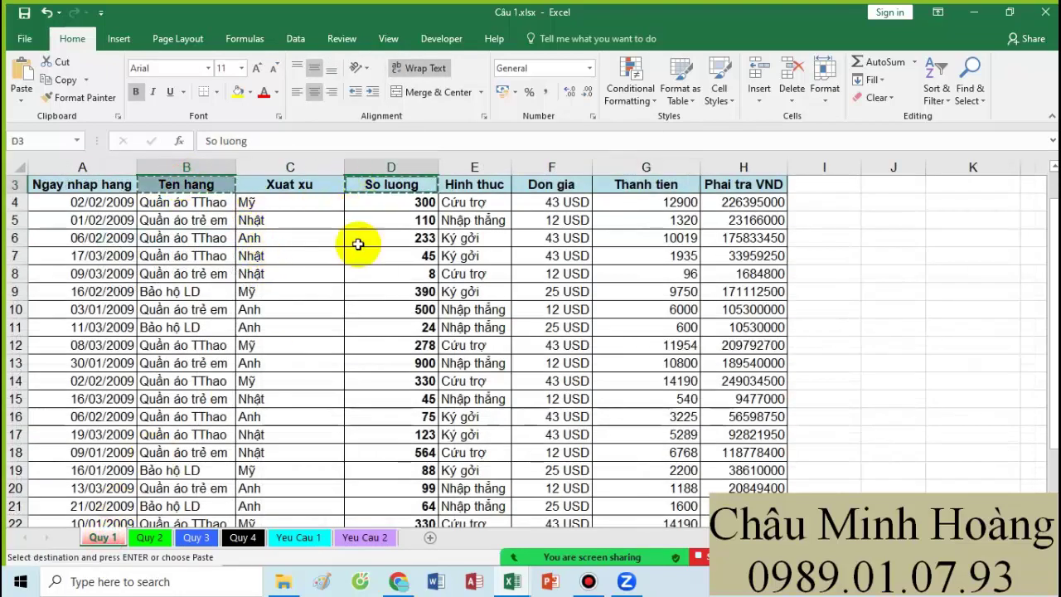
click(295, 537)
click(163, 338)
key(ctrl+v)
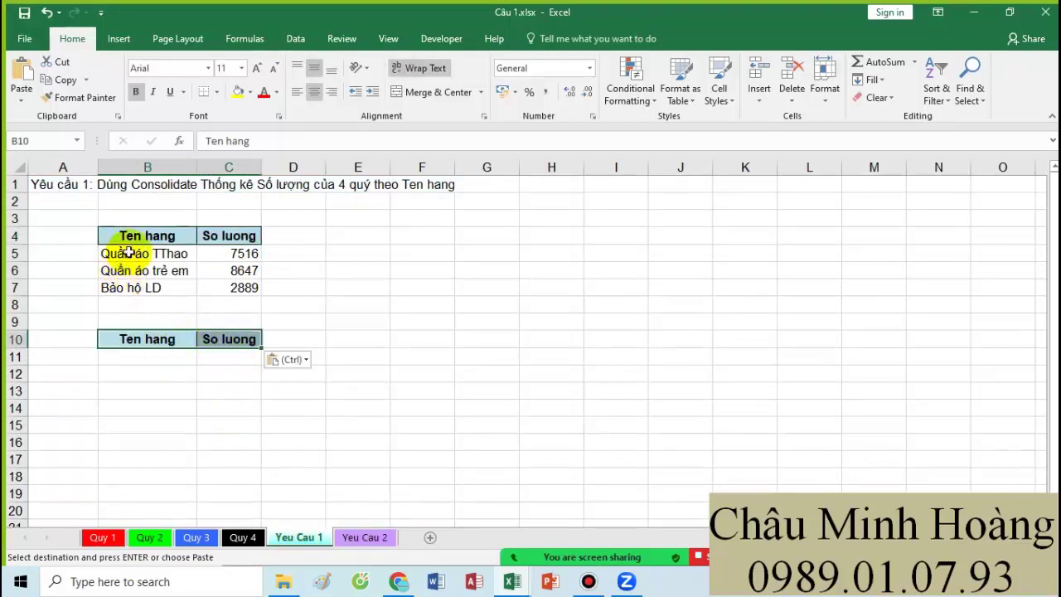
drag(126, 237, 232, 274)
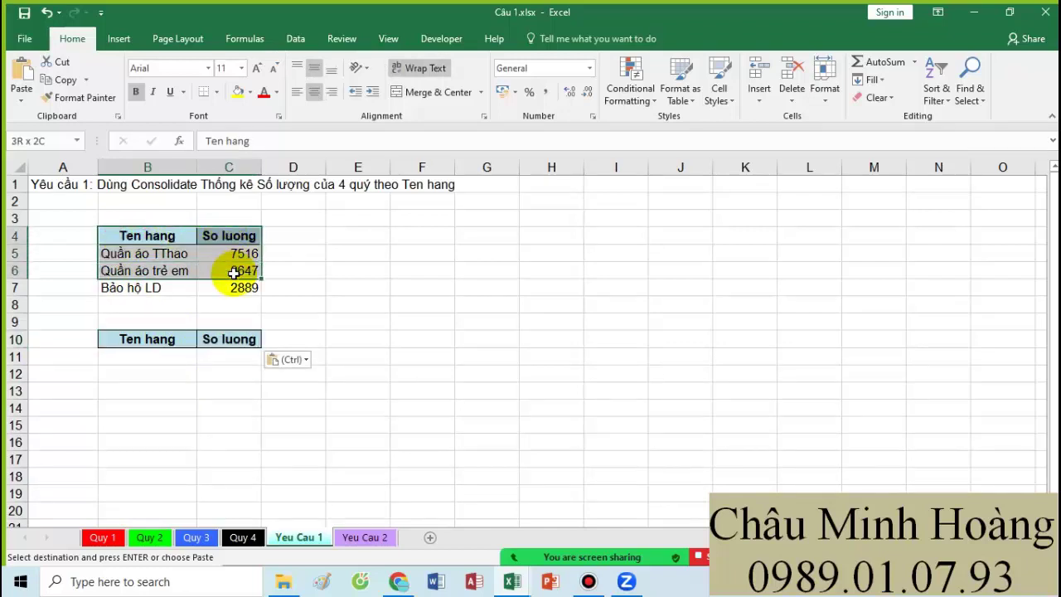
click(358, 390)
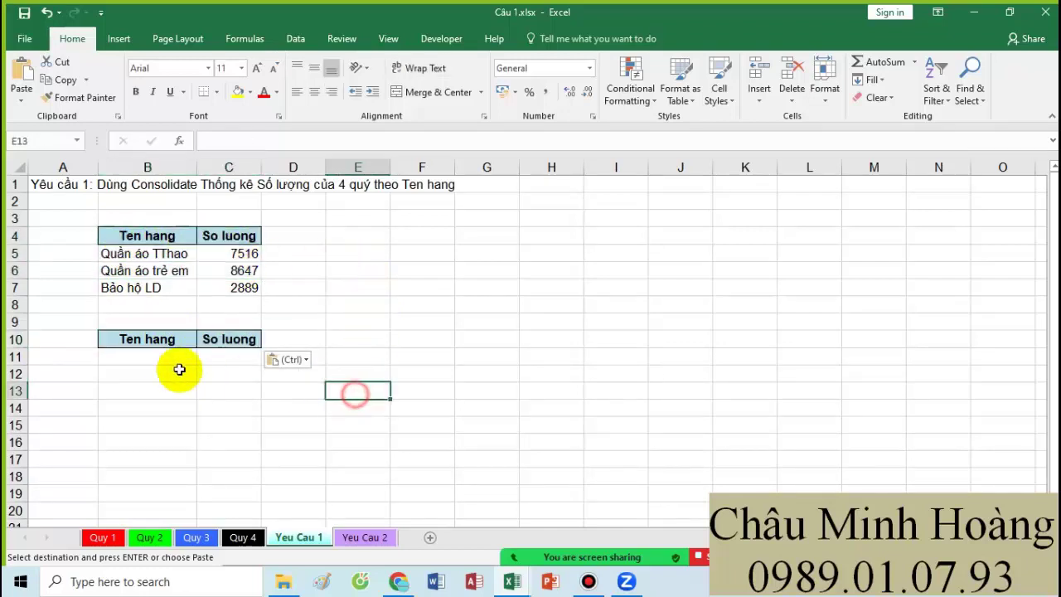
- Start Consolidate for the headers in B10:C10 and delete every source reference stored from the earlier consolidation
drag(142, 338, 211, 338)
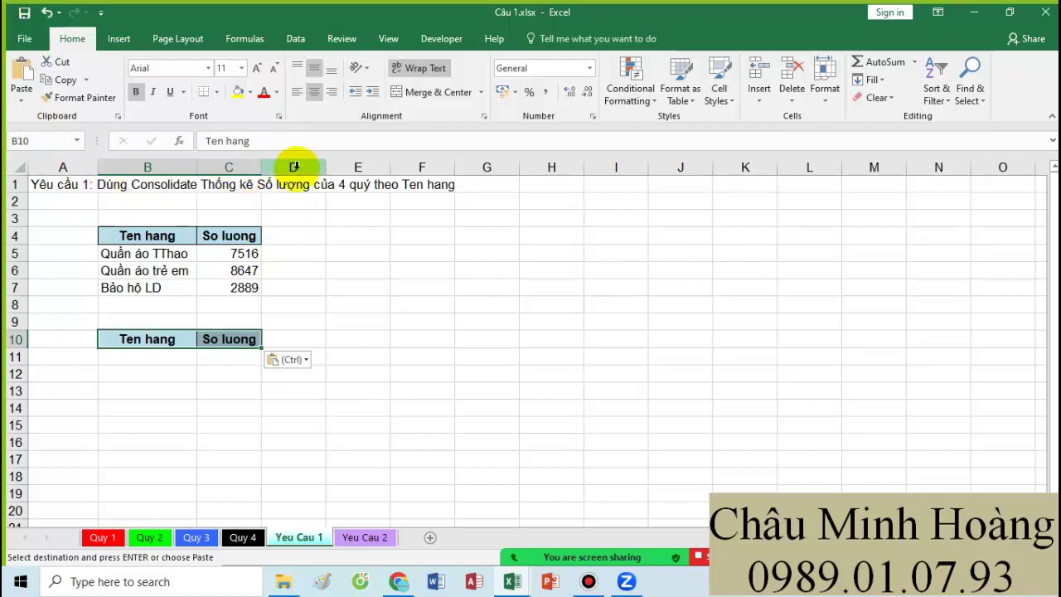
drag(133, 336, 219, 335)
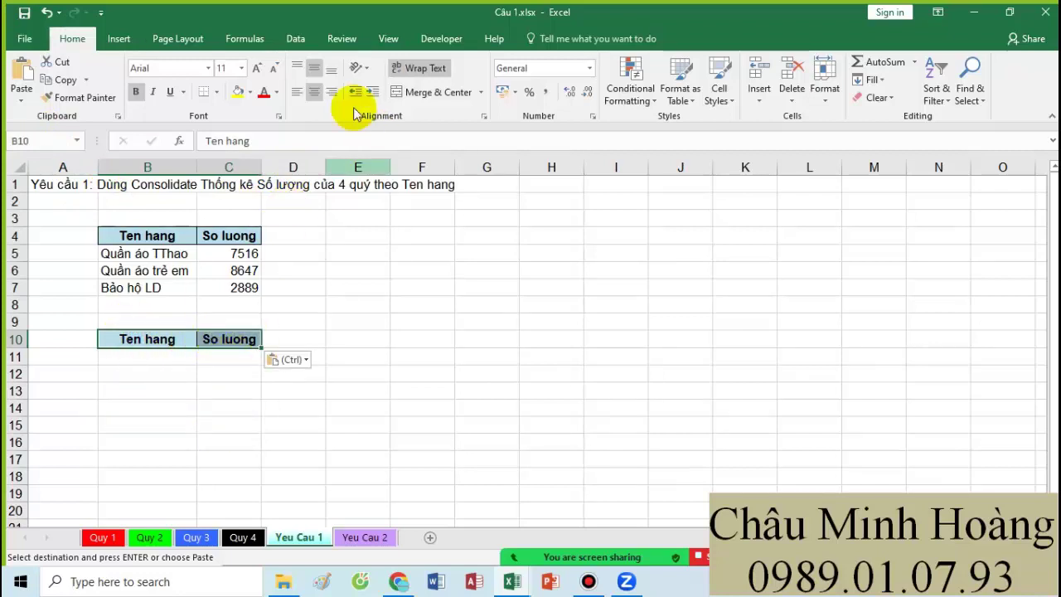
click(296, 41)
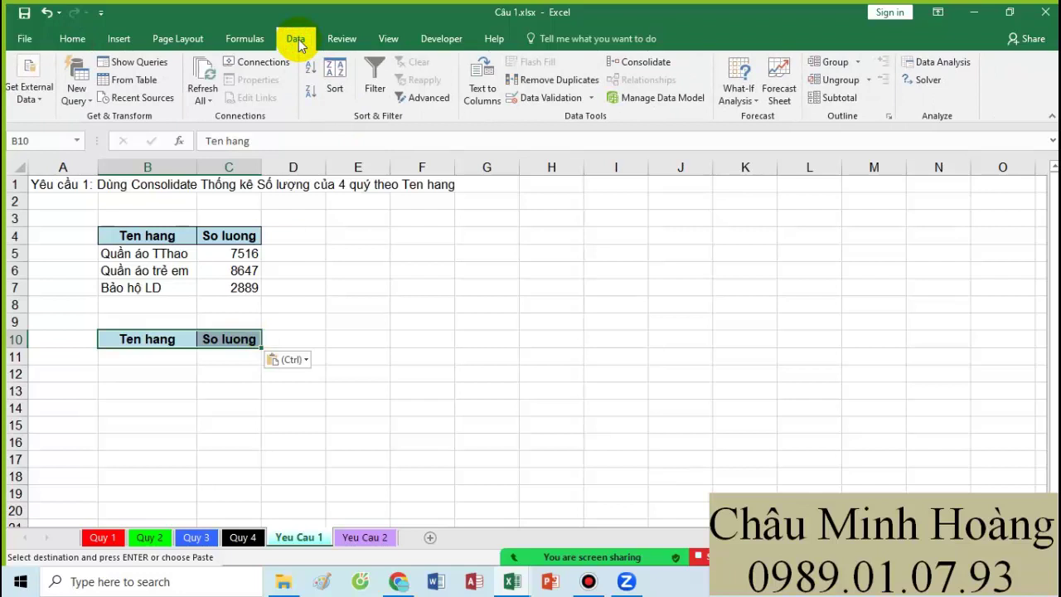
click(651, 71)
click(713, 329)
click(974, 354)
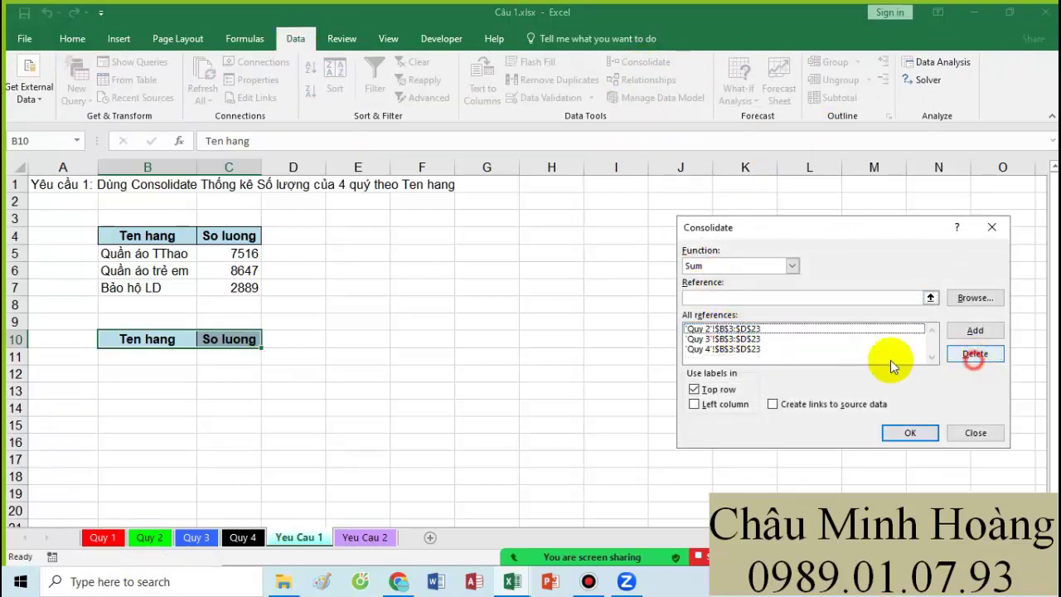
click(804, 349)
click(975, 353)
click(746, 329)
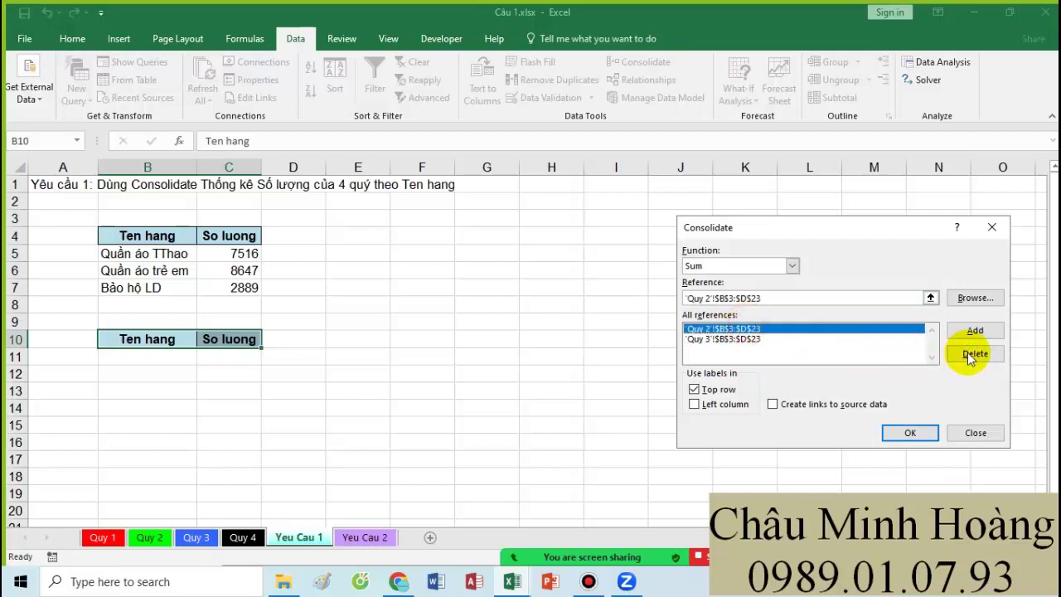
click(975, 354)
click(734, 328)
click(975, 354)
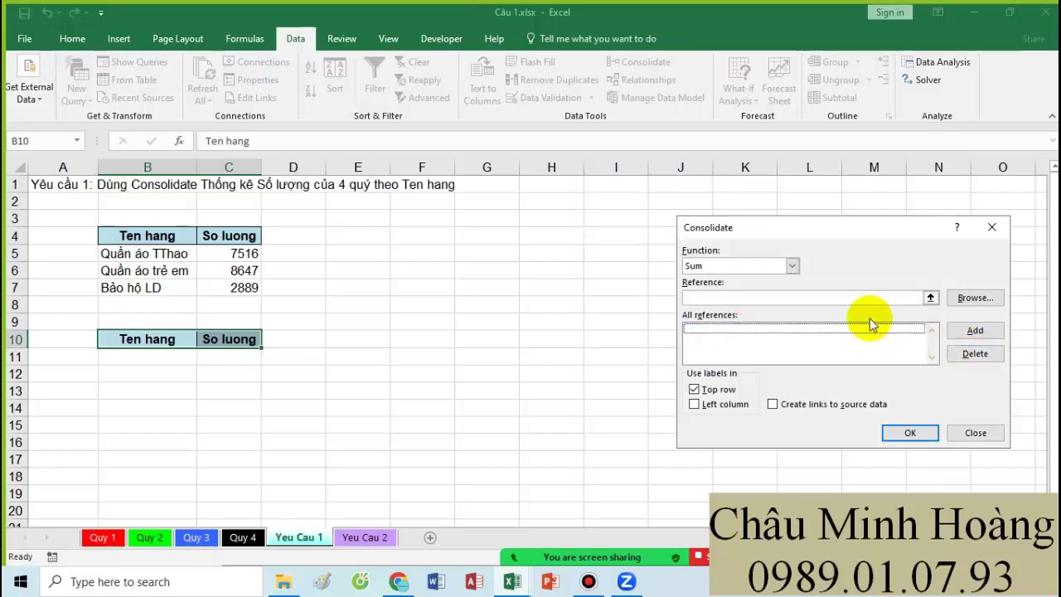
- Use Sum as the consolidation function and add B3:D23 of the Quy 1 sheet as a source reference
click(727, 265)
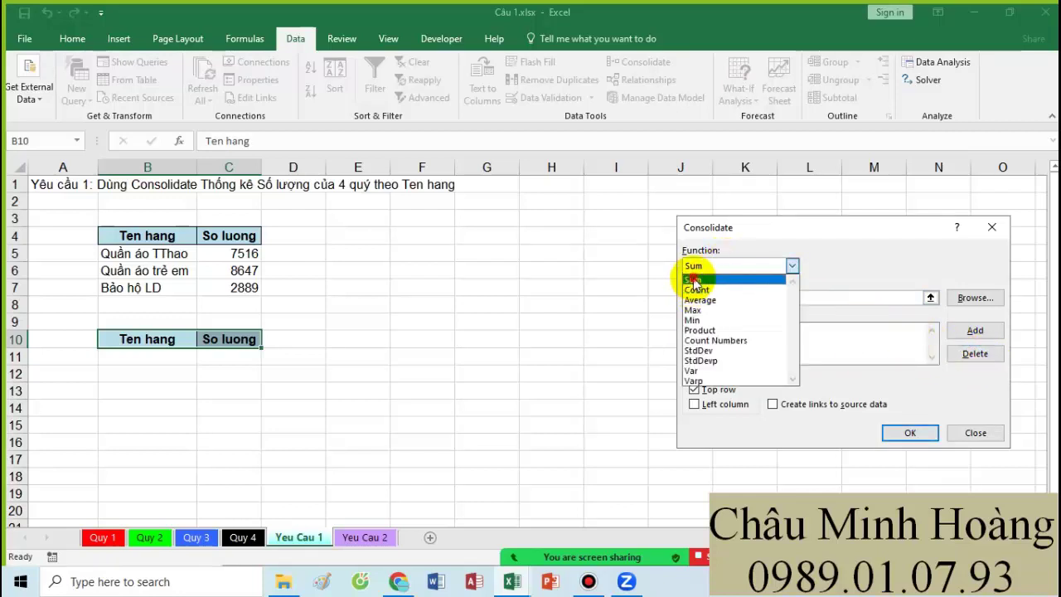
click(715, 274)
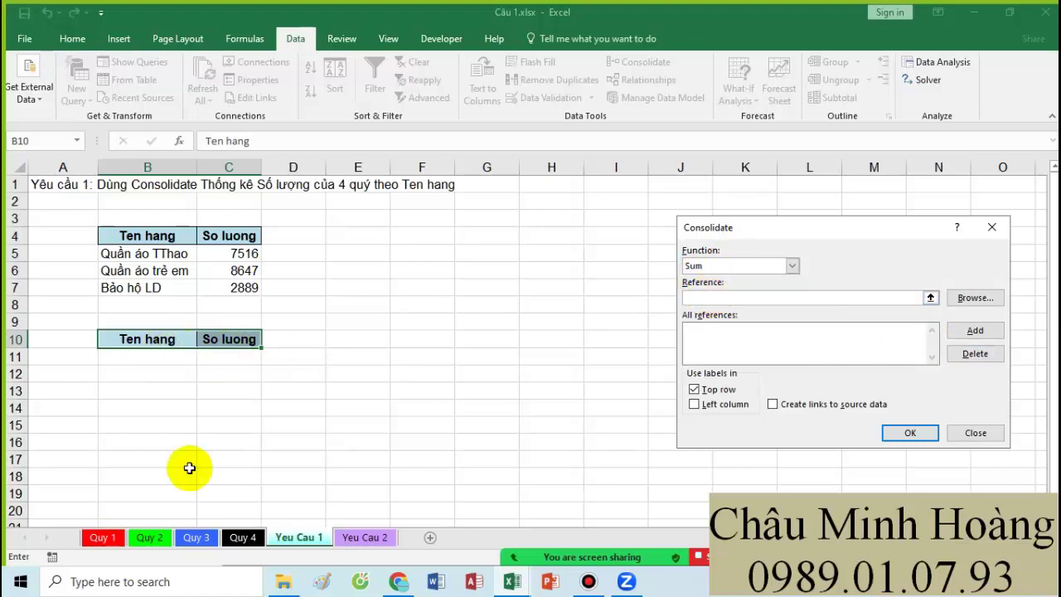
click(103, 537)
click(727, 298)
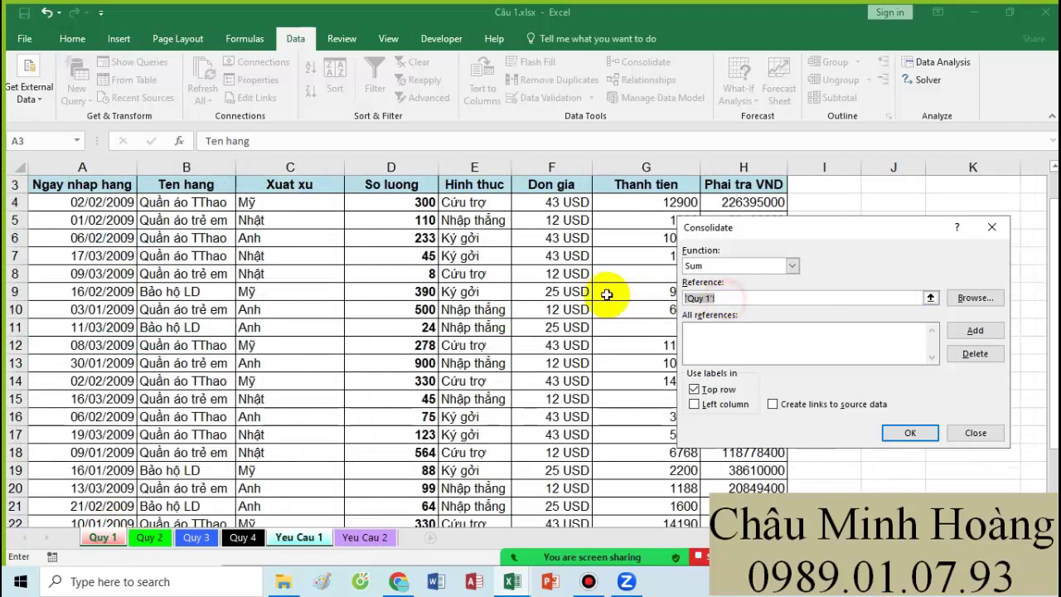
drag(178, 184, 407, 482)
click(975, 330)
- Replace the suggested reference by selecting B3:D23 on the Quy 2 sheet and add it to the consolidation sources
click(149, 538)
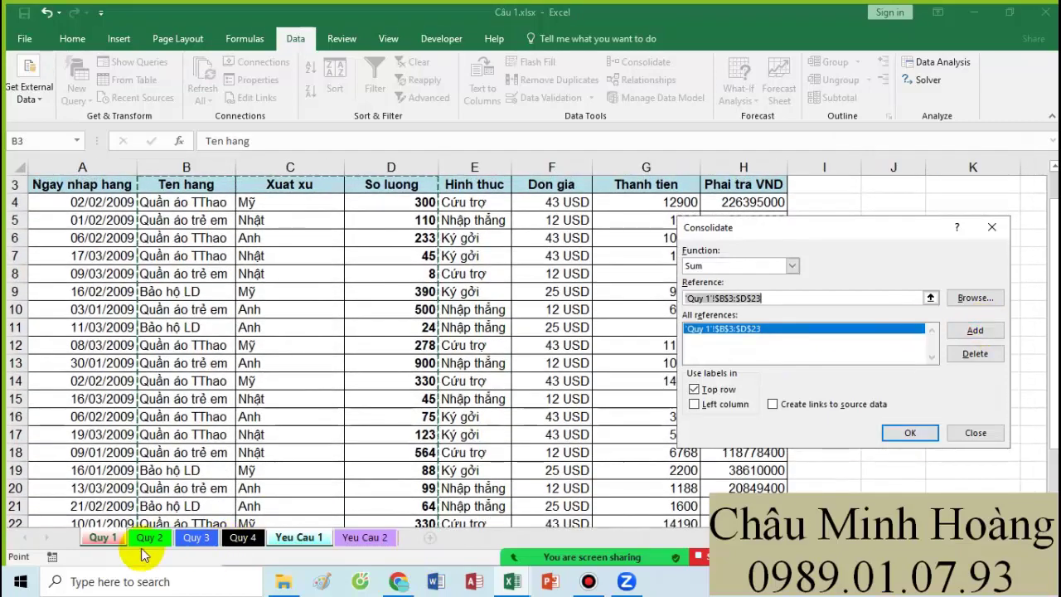
drag(773, 297, 666, 291)
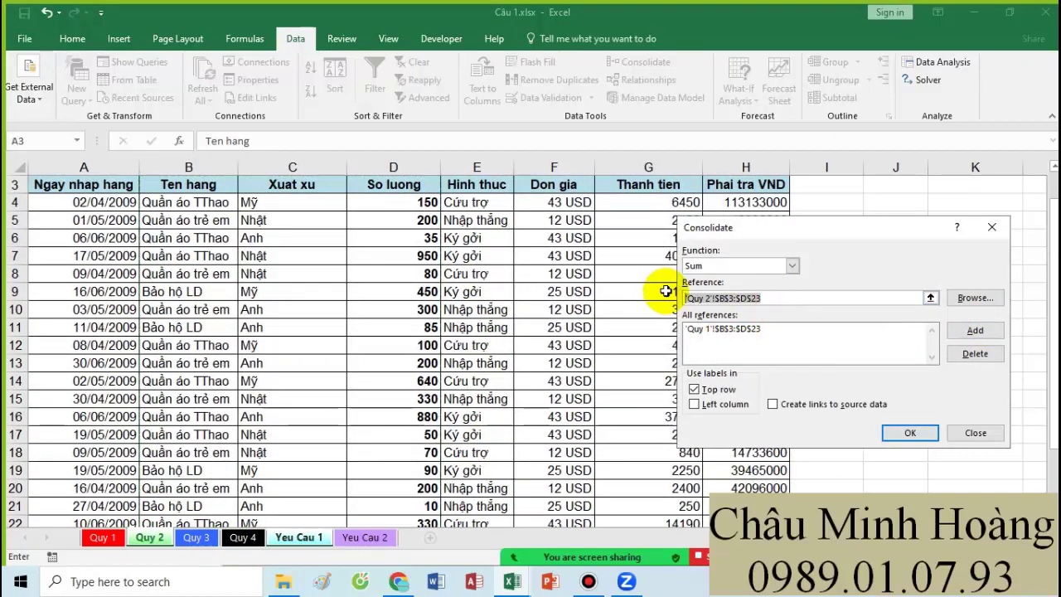
scroll(431, 265, up, 1)
drag(199, 226, 413, 492)
click(975, 330)
- Replace the suggested reference by selecting B3:D23 on the Quy 3 sheet and add it to the consolidation sources
click(197, 539)
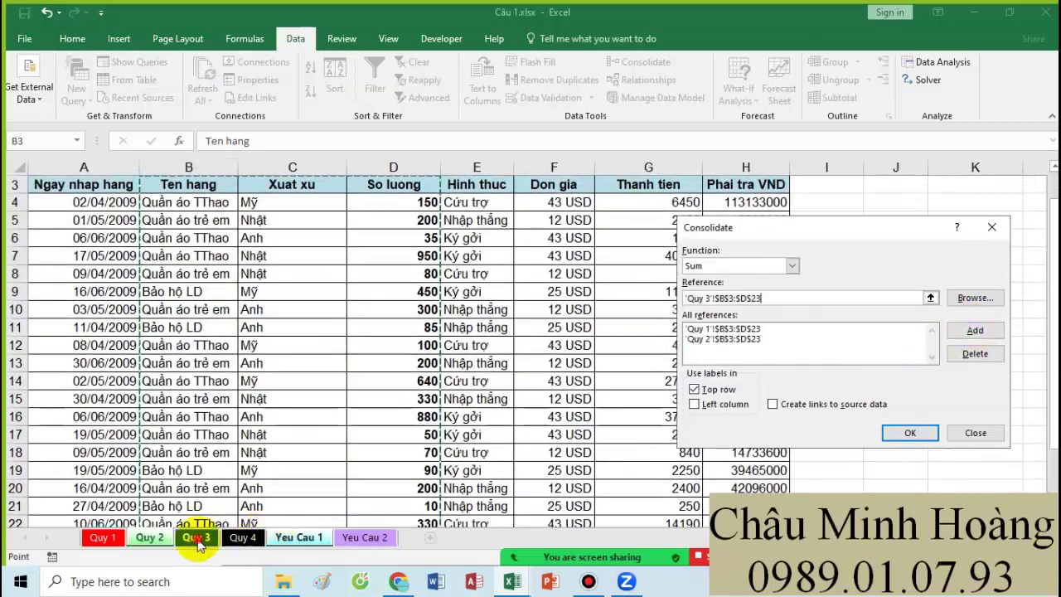
drag(776, 299, 528, 279)
key(BackSpace)
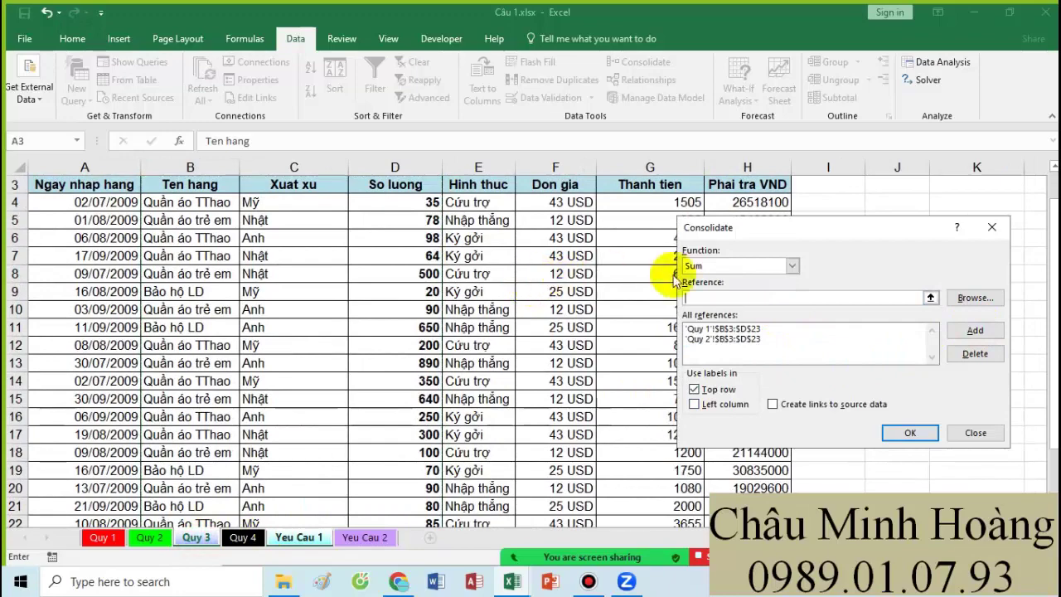
scroll(315, 284, up, 1)
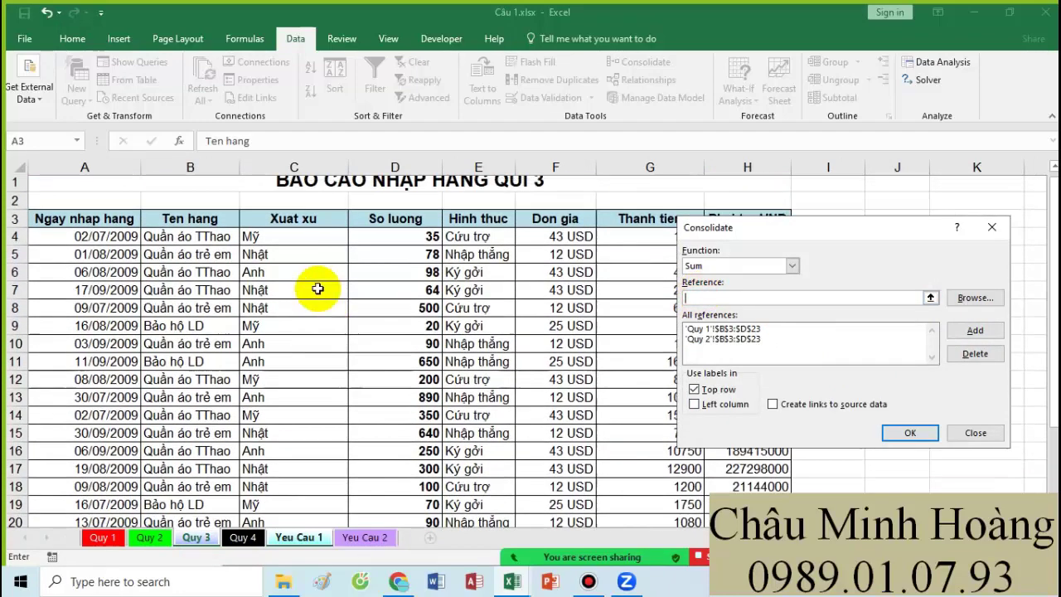
drag(192, 228, 407, 480)
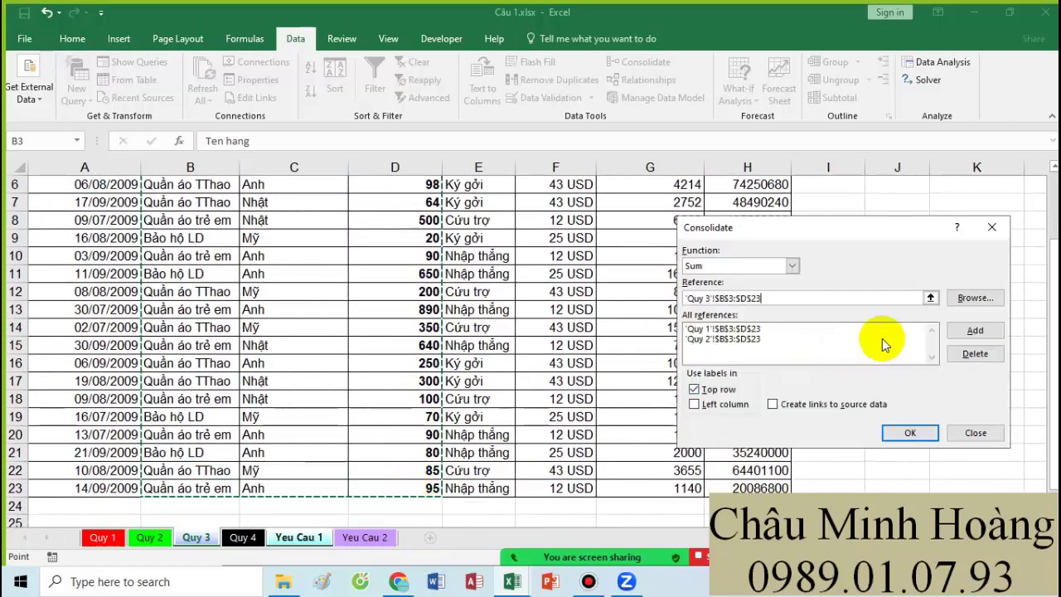
click(975, 330)
- Select B3:D23 on the Quy 4 sheet as the last reference and run the consolidation with left column labels enabled
click(243, 538)
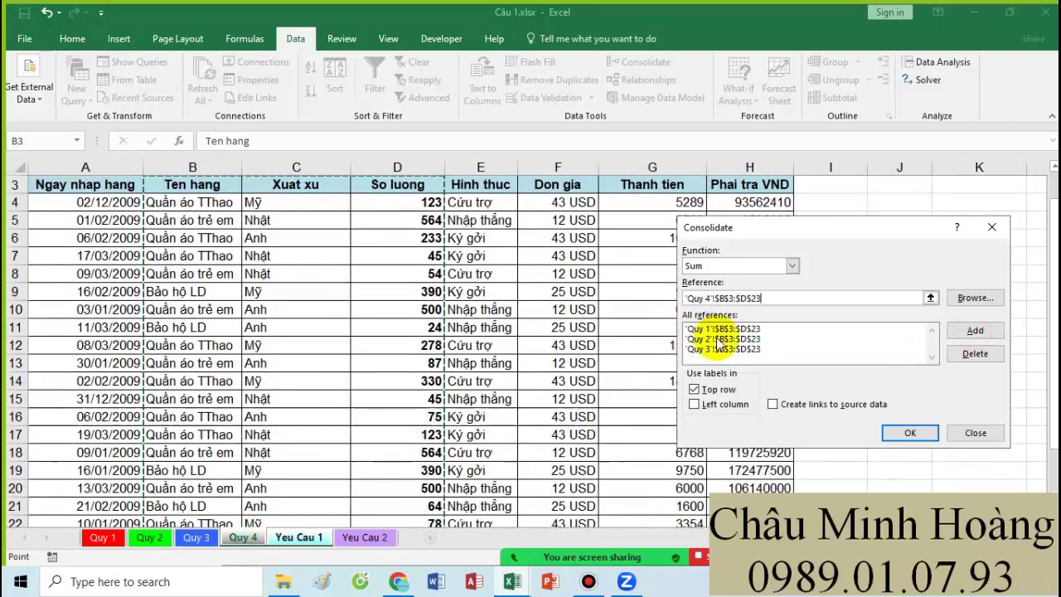
click(774, 298)
scroll(628, 292, up, 2)
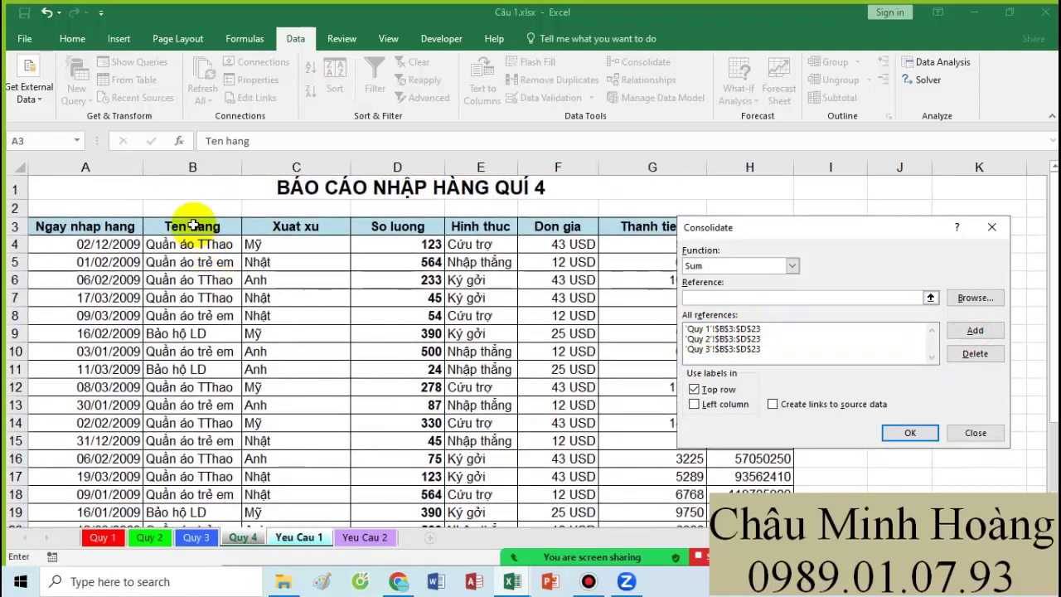
drag(188, 226, 421, 492)
scroll(230, 288, up, 2)
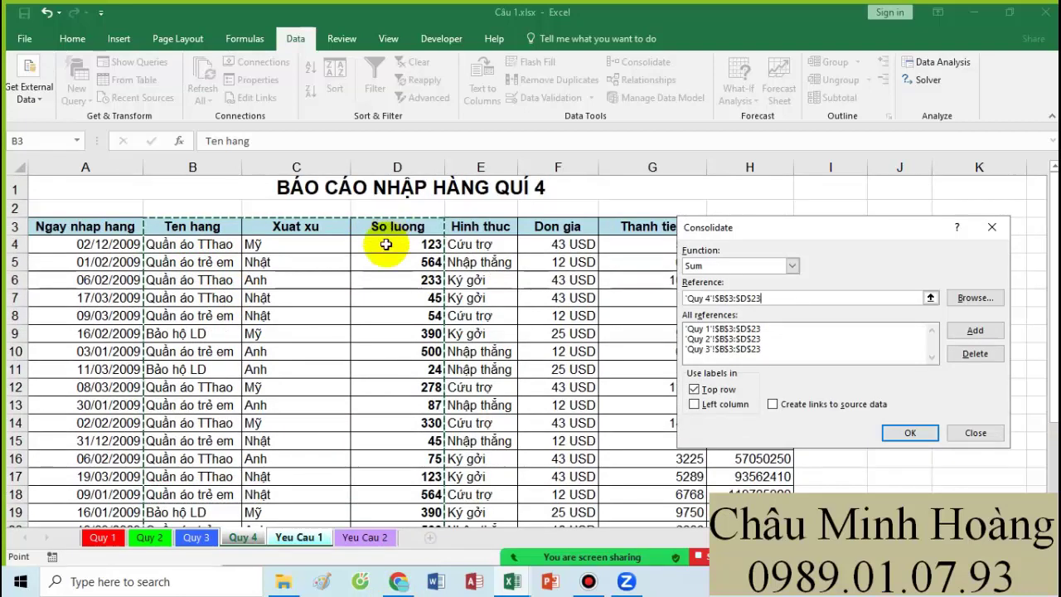
scroll(382, 373, down, 4)
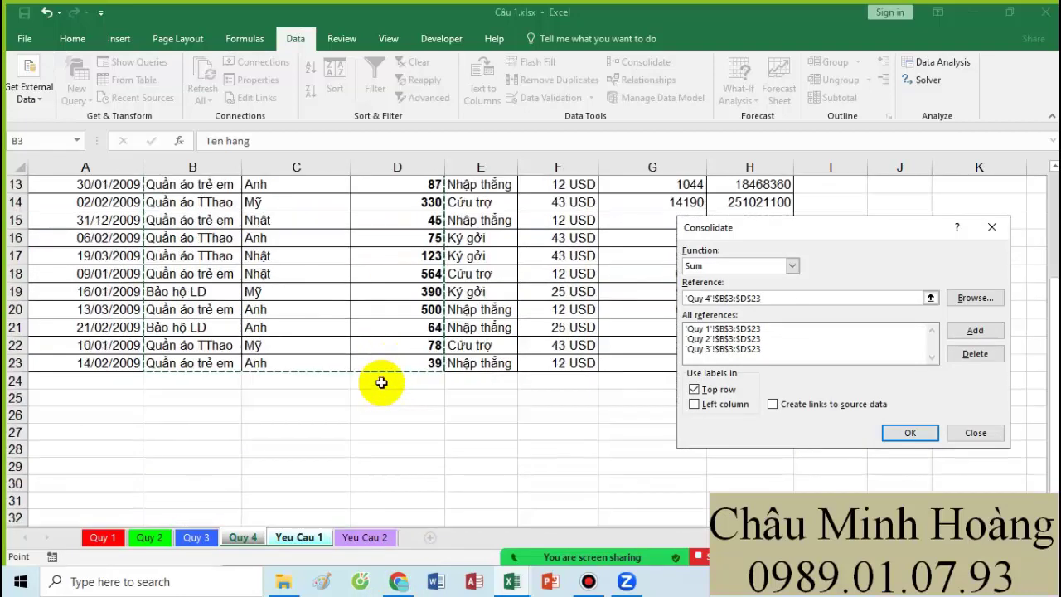
click(695, 405)
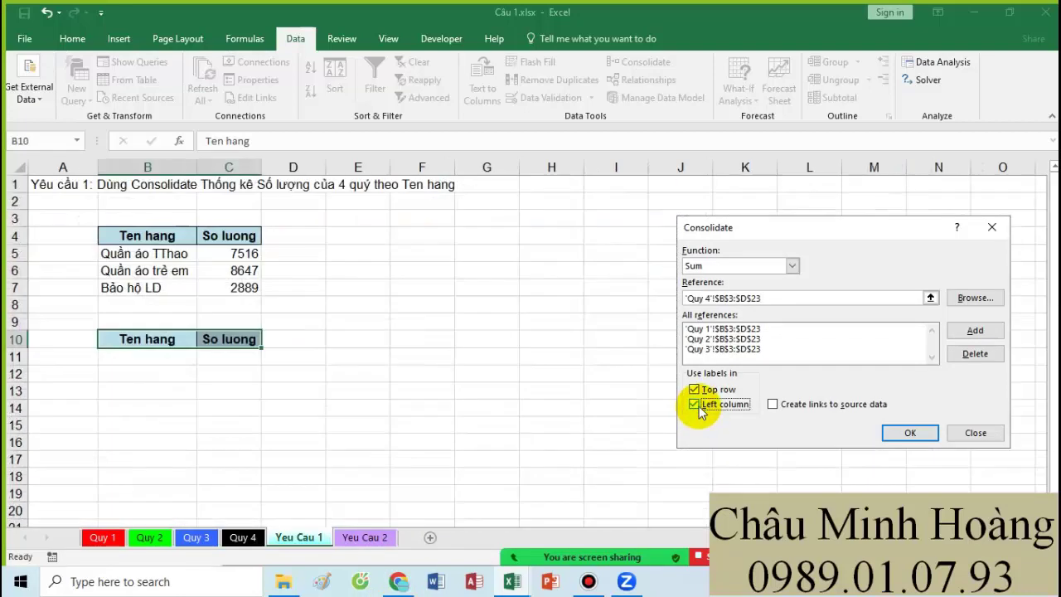
click(891, 431)
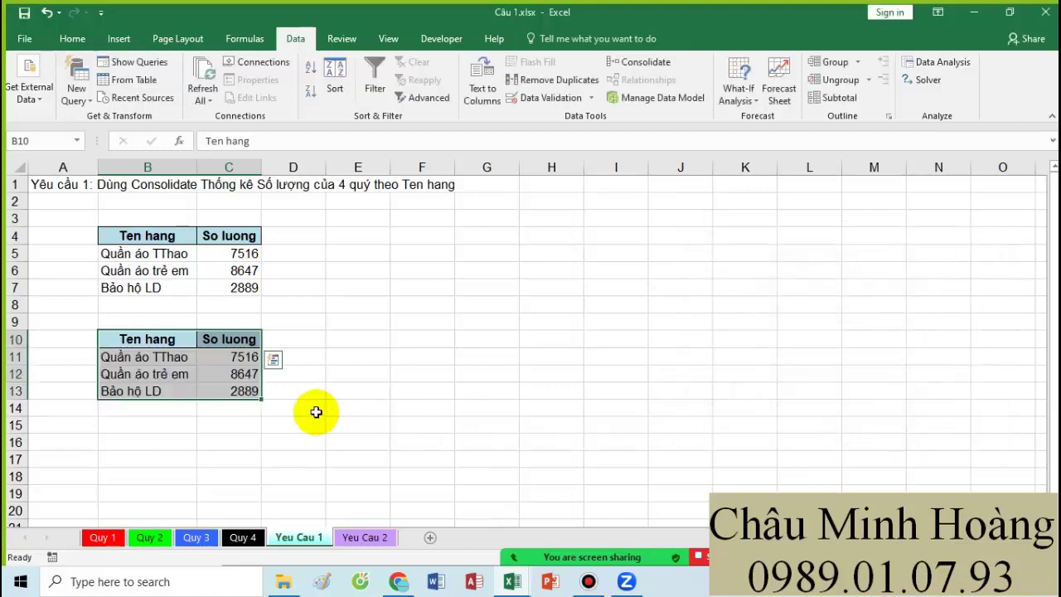
- Copy the Xuat xu, So luong and Thanh tien headers from the Quy 1 sheet to C6:E6 on Yeu Cau 2
click(369, 537)
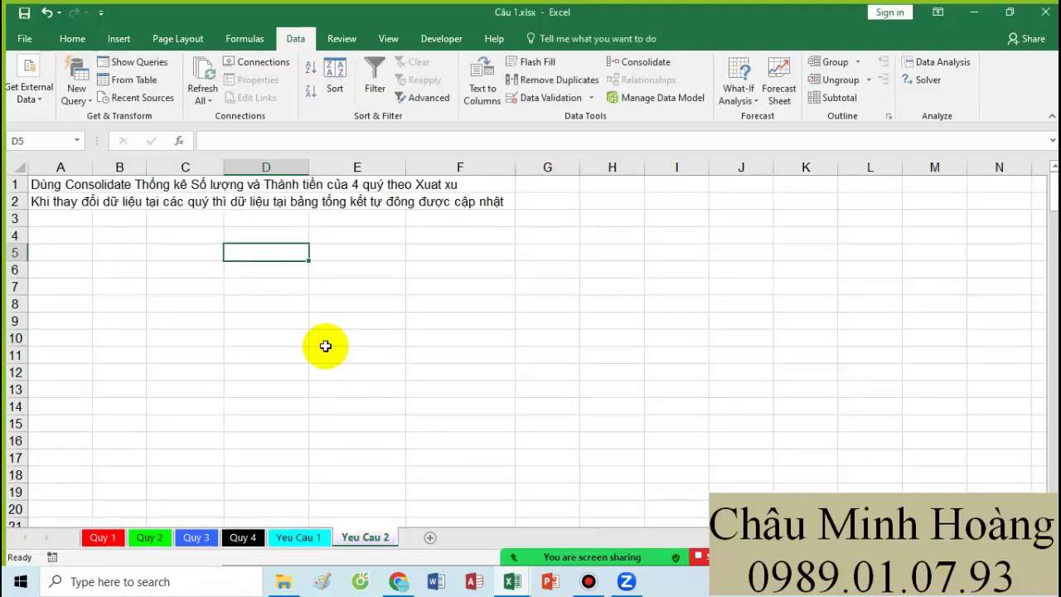
click(104, 535)
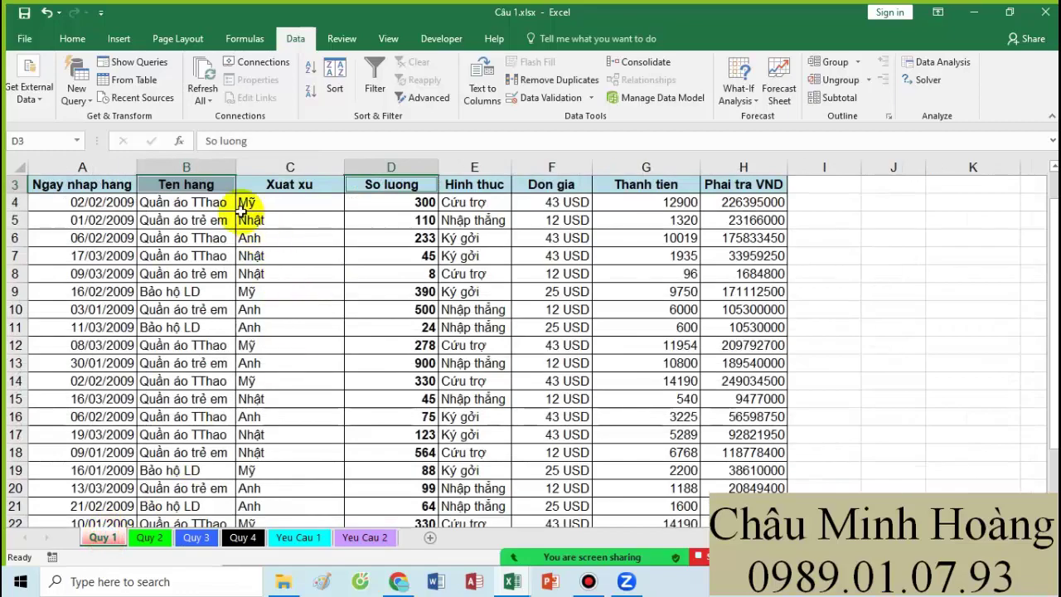
click(273, 182)
ctrl+click(384, 182)
ctrl+click(630, 184)
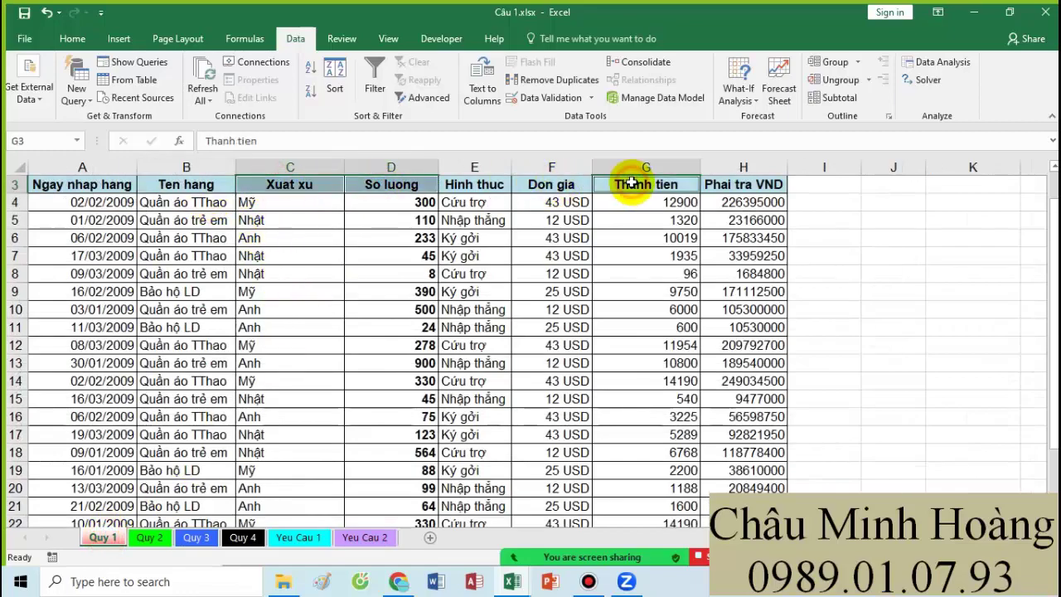
key(ctrl+c)
click(363, 537)
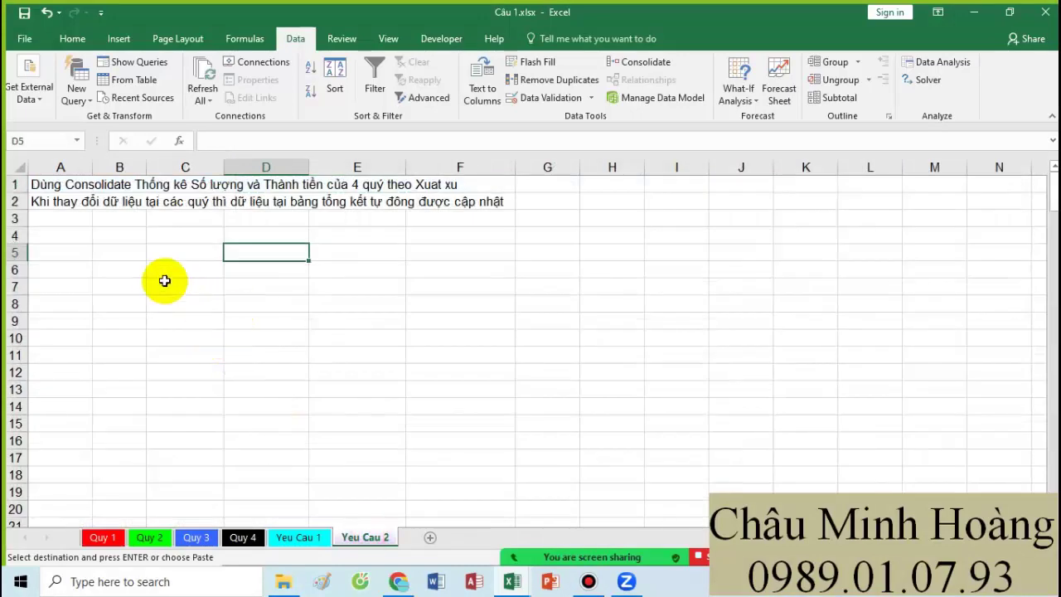
click(162, 271)
key(ctrl+v)
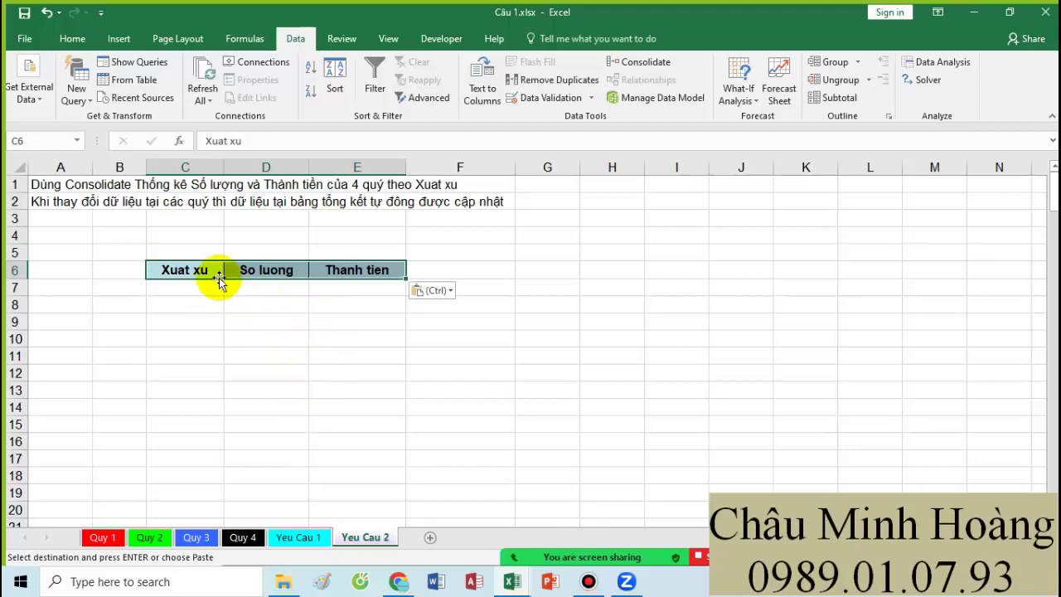
click(103, 537)
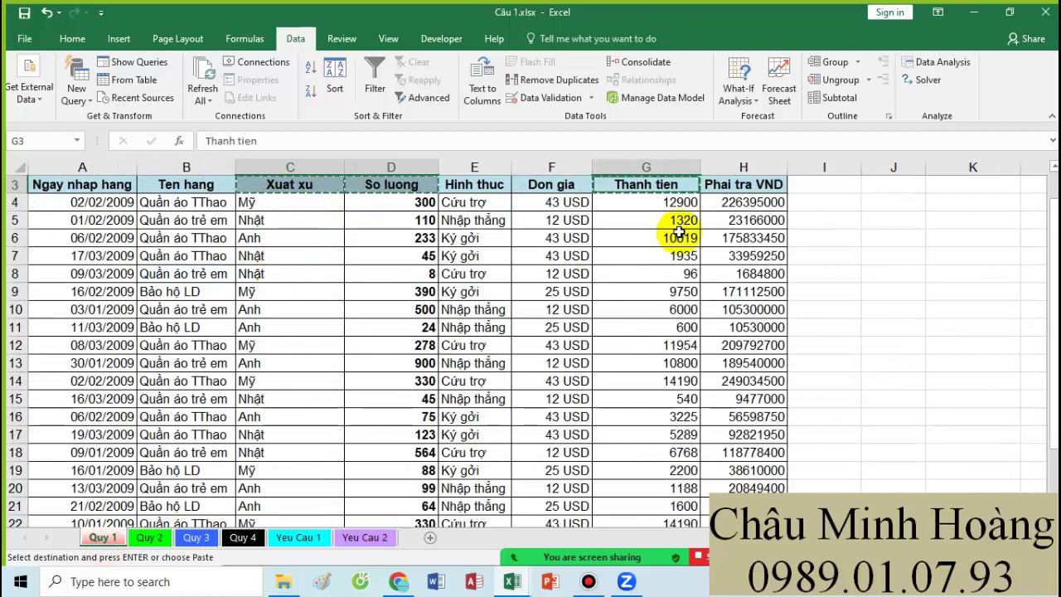
click(344, 541)
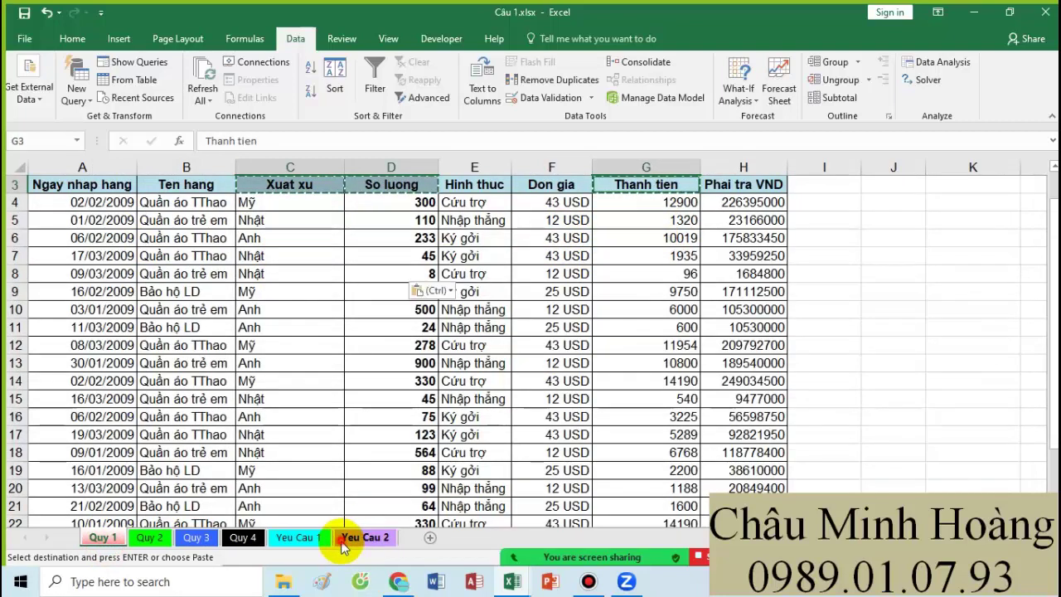
click(249, 337)
- Start Consolidate for the headers in C6:E6 on Yeu Cau 2 and delete every stored source reference
click(173, 270)
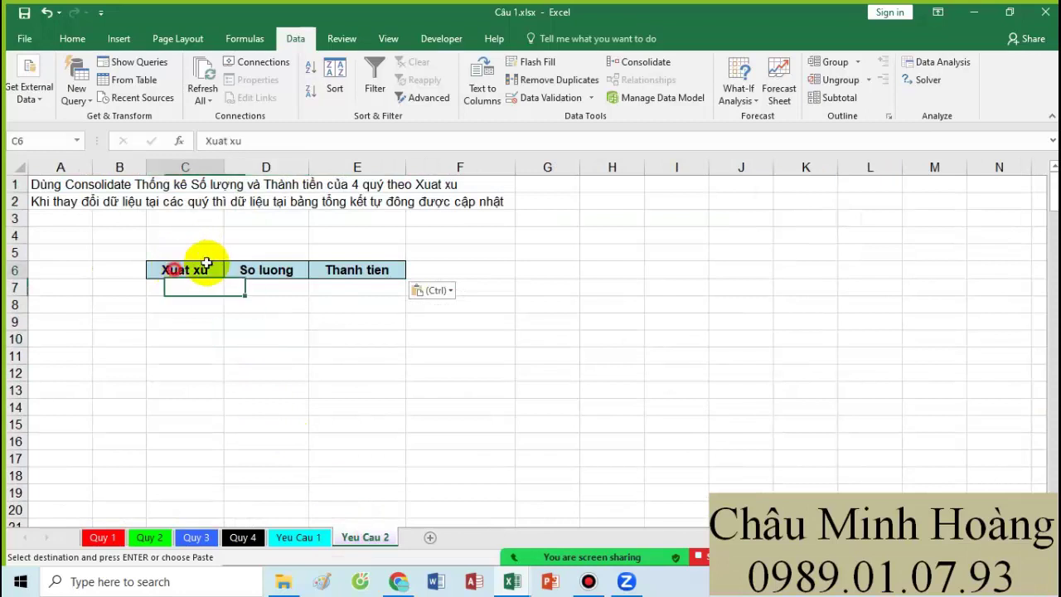
drag(207, 264, 339, 263)
drag(184, 269, 341, 272)
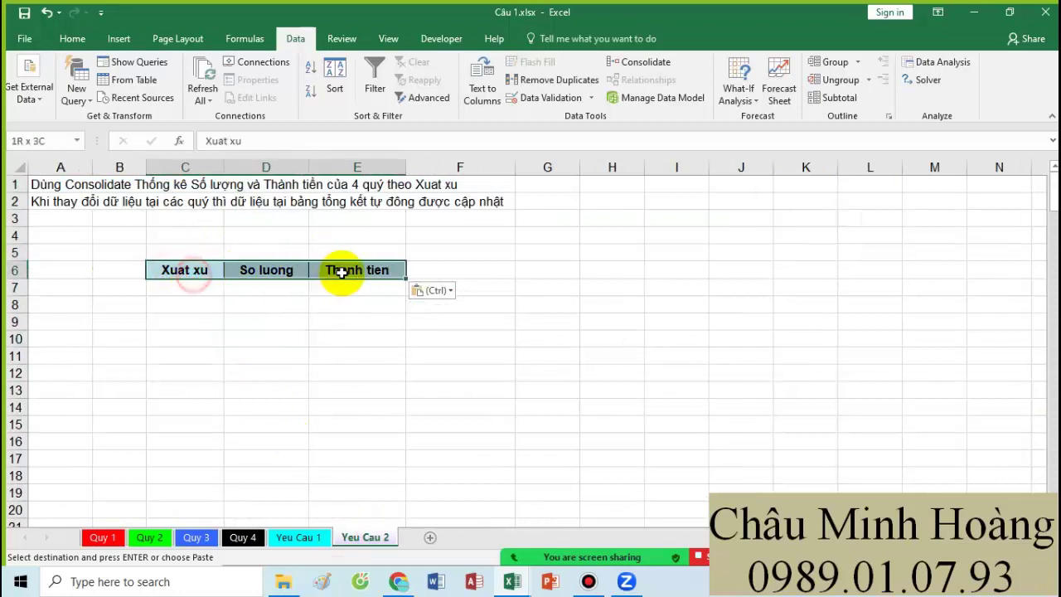
drag(184, 270, 346, 272)
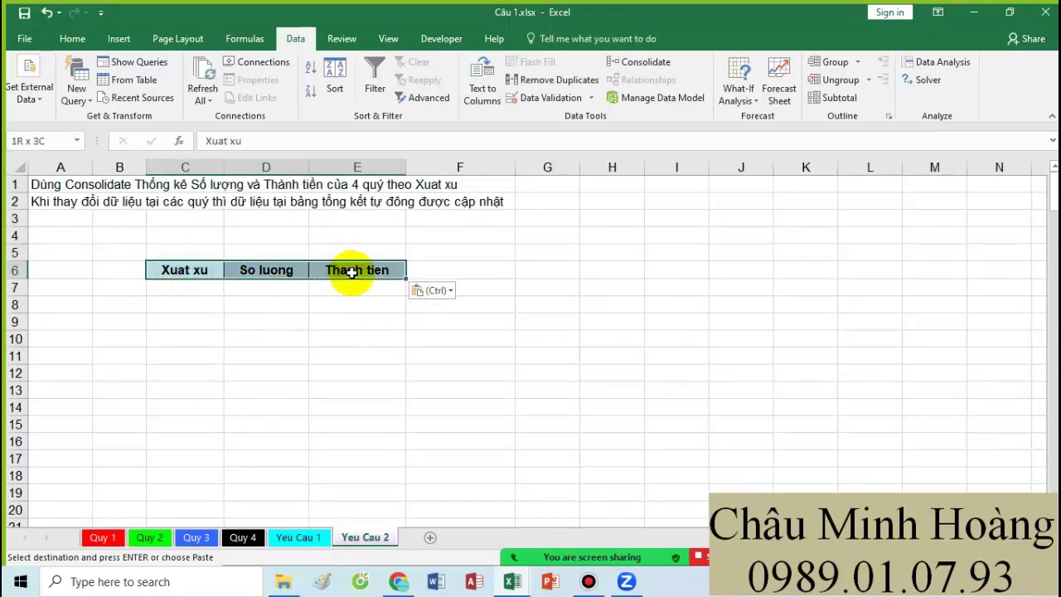
click(640, 63)
click(722, 338)
click(969, 354)
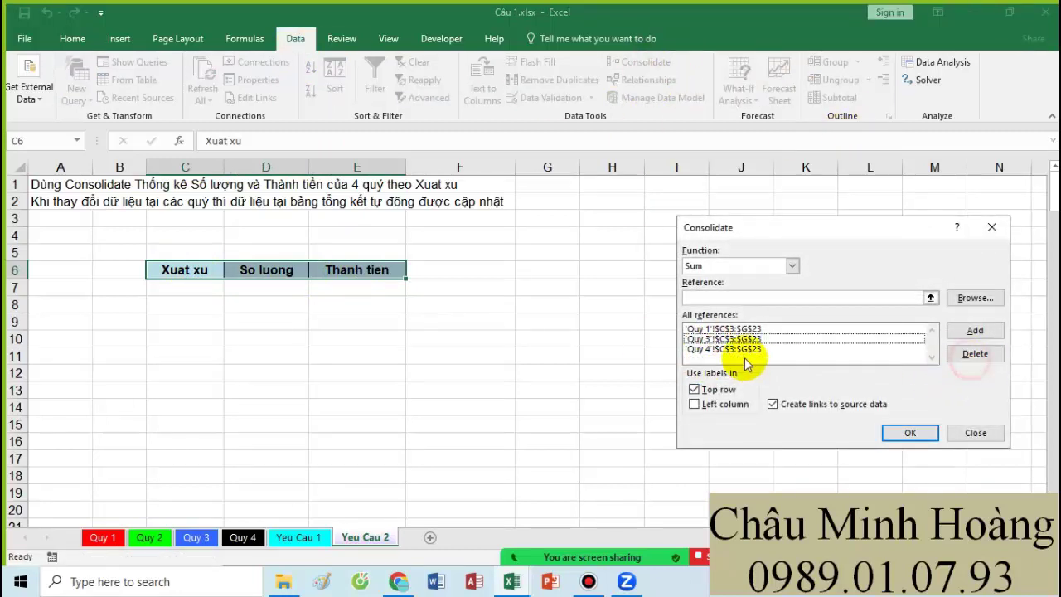
click(795, 349)
click(971, 354)
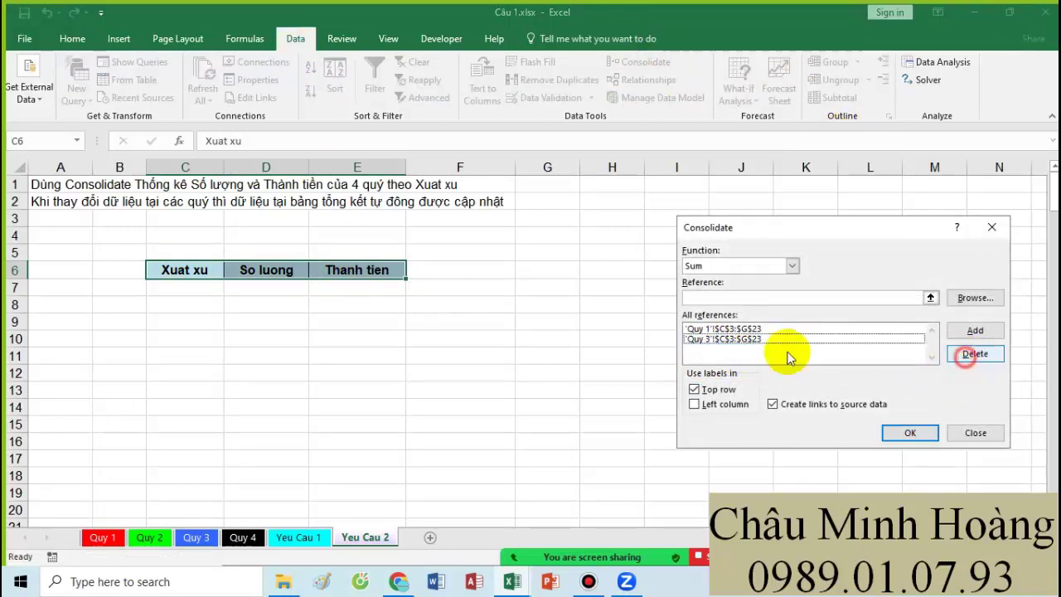
click(751, 339)
click(974, 354)
click(775, 329)
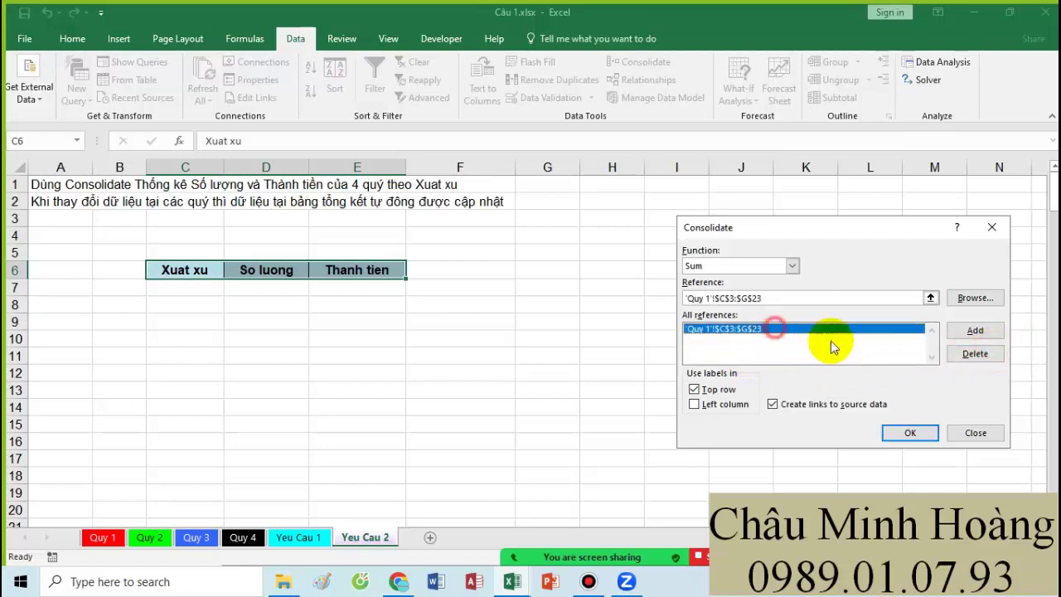
click(986, 355)
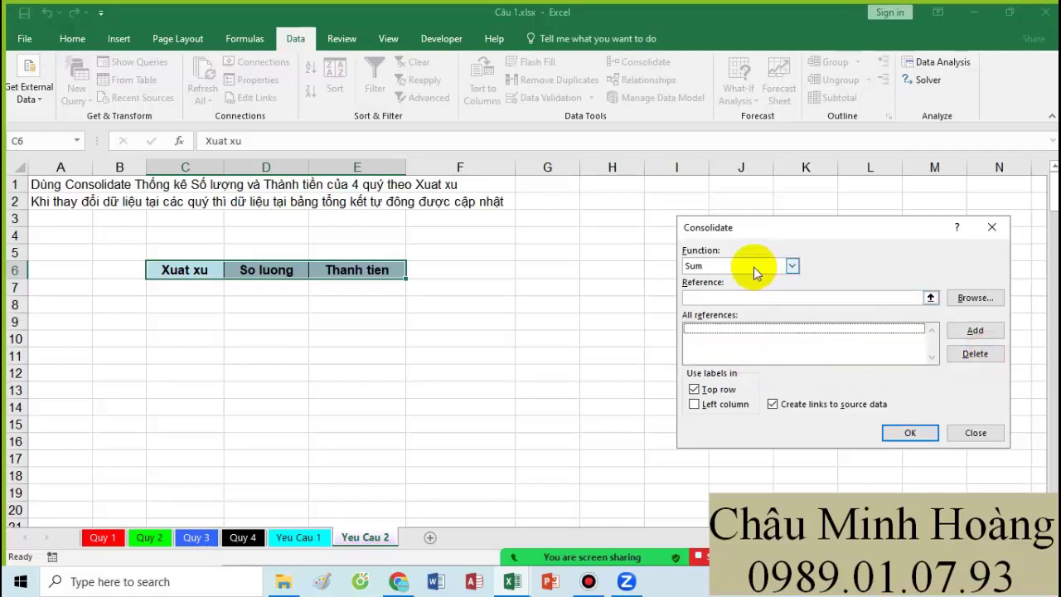
- Select C3:G23 on the Quy 1 sheet, from Xuat xu through Thanh tien, and add it as a consolidation source
click(732, 297)
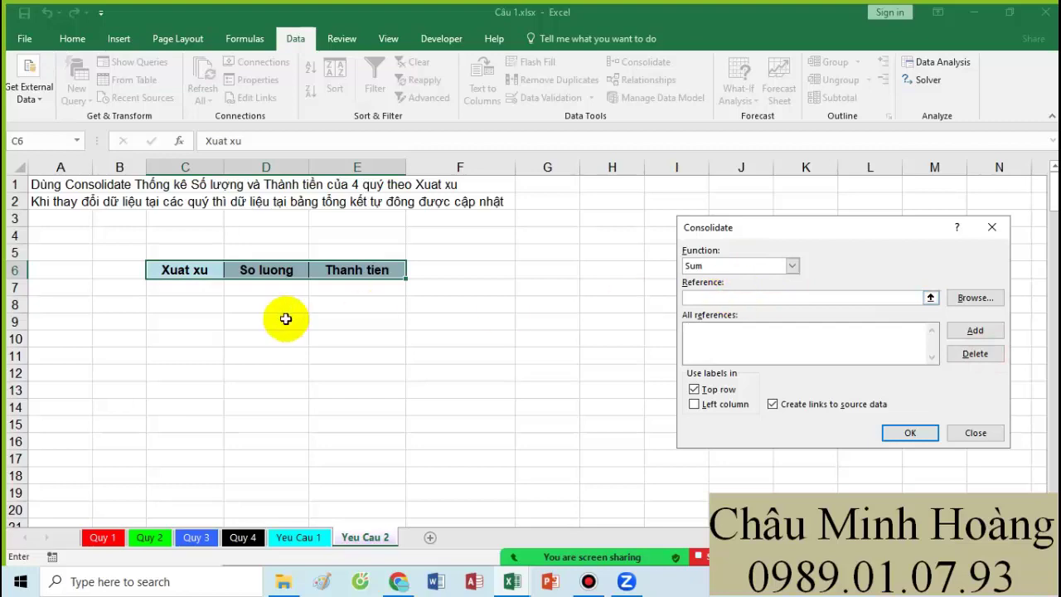
click(103, 537)
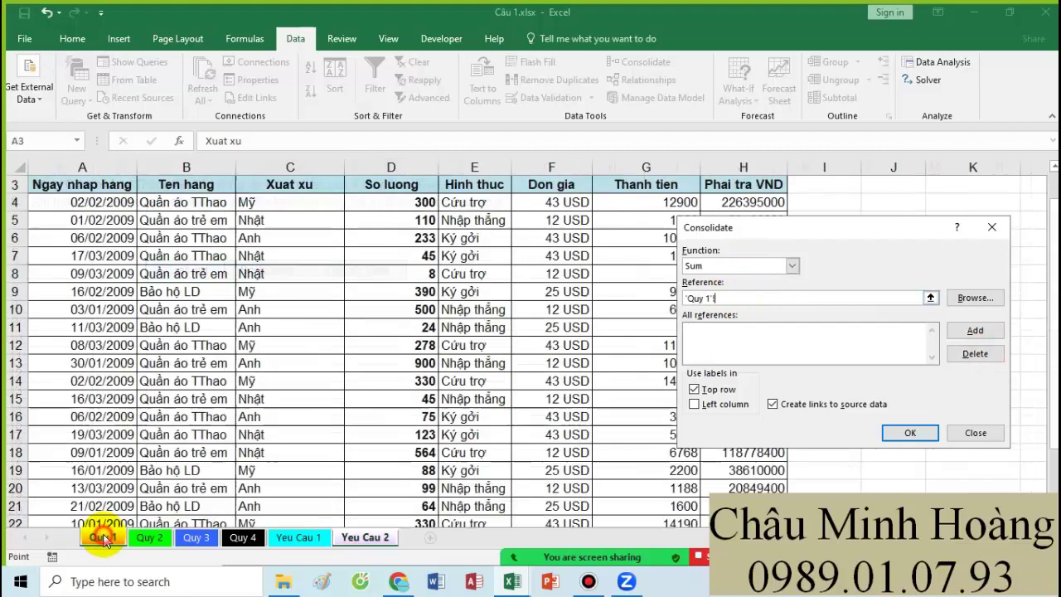
click(765, 297)
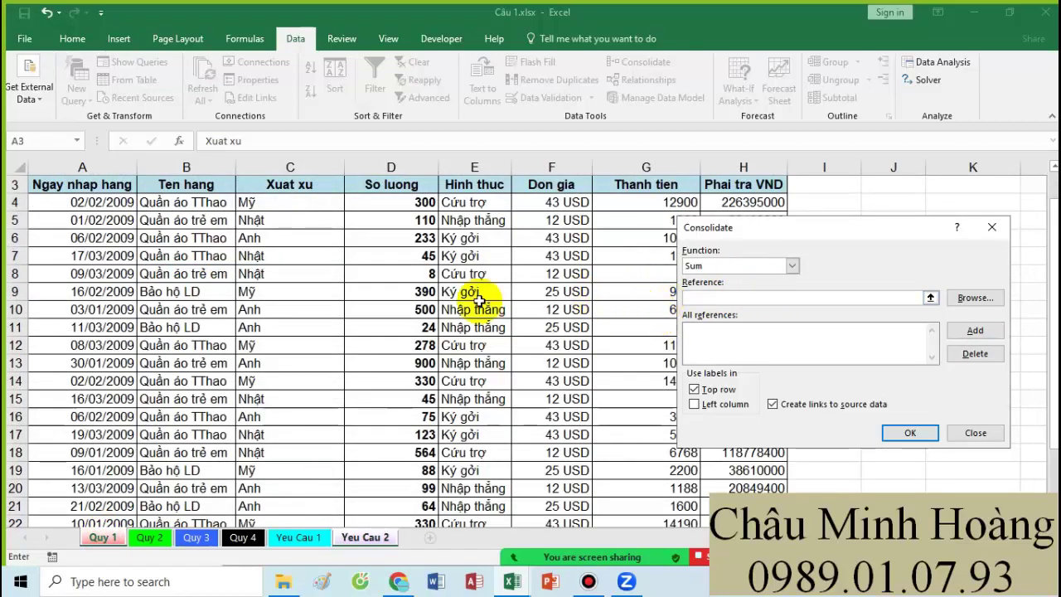
drag(294, 184, 659, 492)
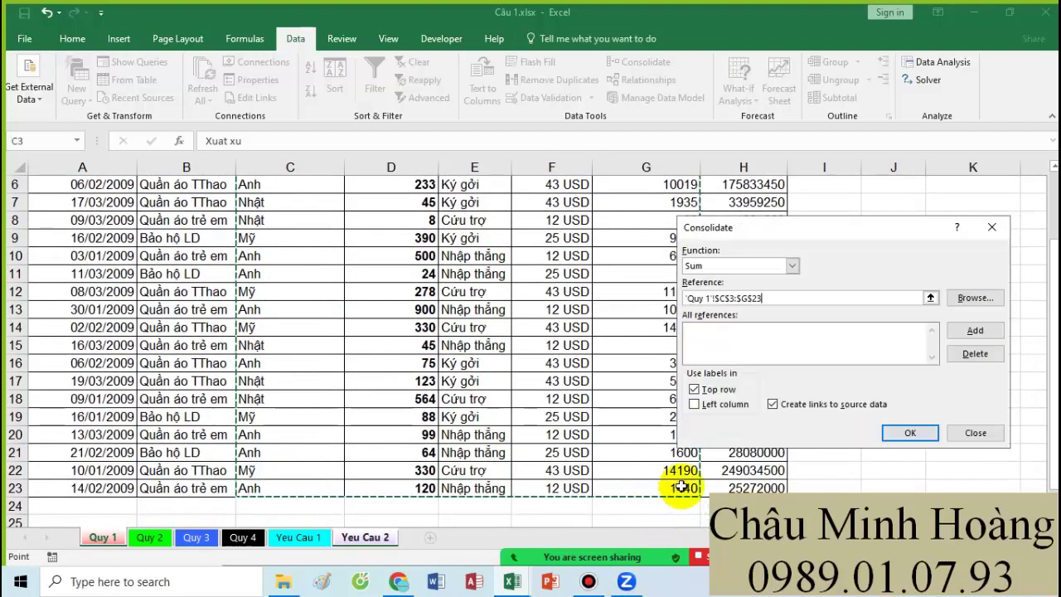
click(967, 333)
- Replace the suggested reference by selecting C3:G23 on the Quy 2 sheet and add it to the consolidation sources
click(150, 537)
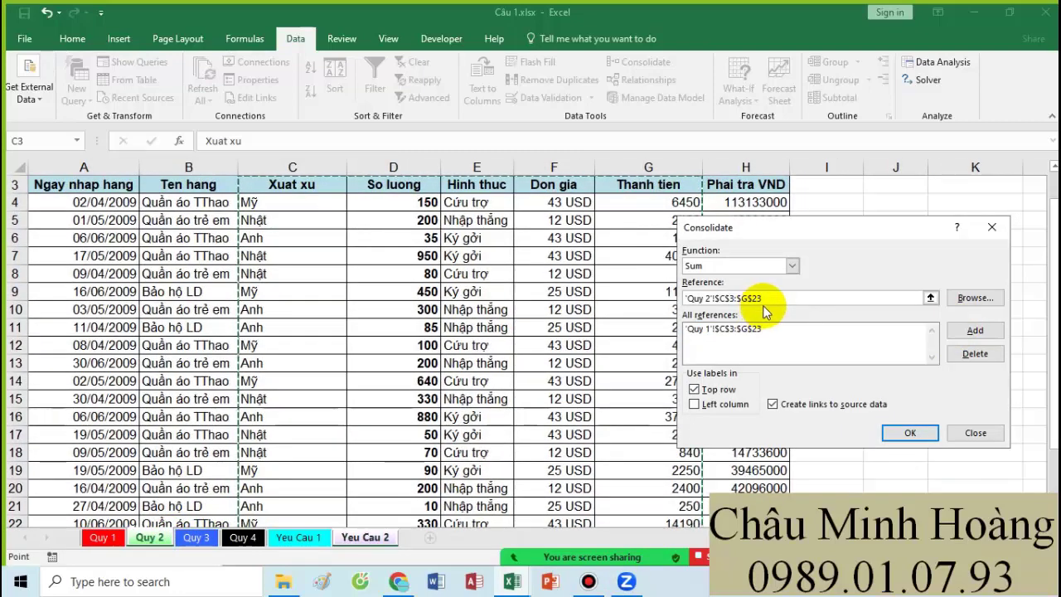
drag(770, 296, 630, 284)
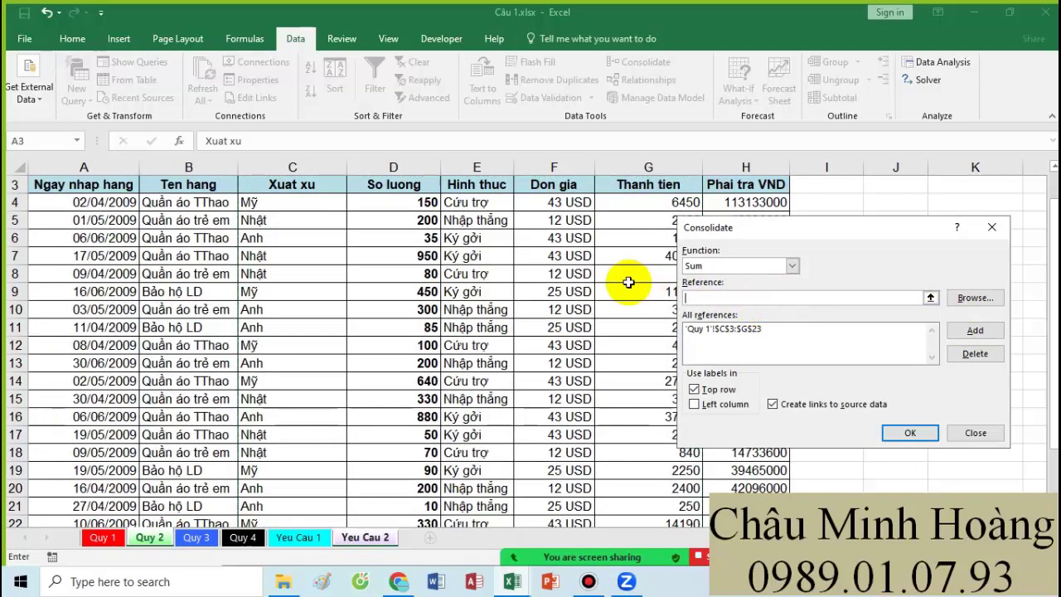
scroll(264, 244, up, 1)
drag(292, 228, 670, 549)
click(975, 330)
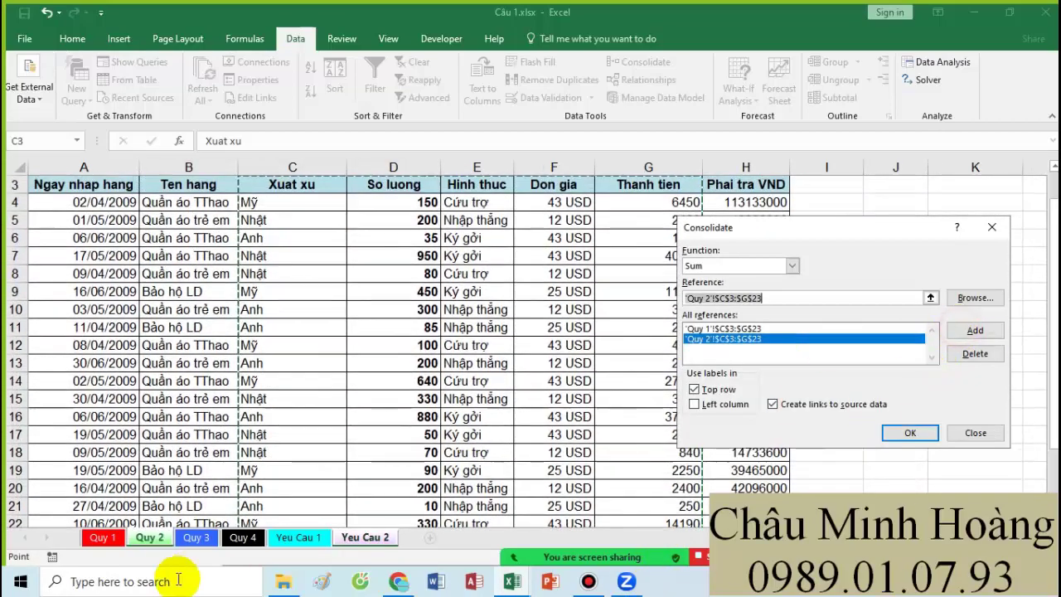
- Select C3:G23 on the Quy 3 sheet in place of the suggested reference and add it to the sources
click(196, 537)
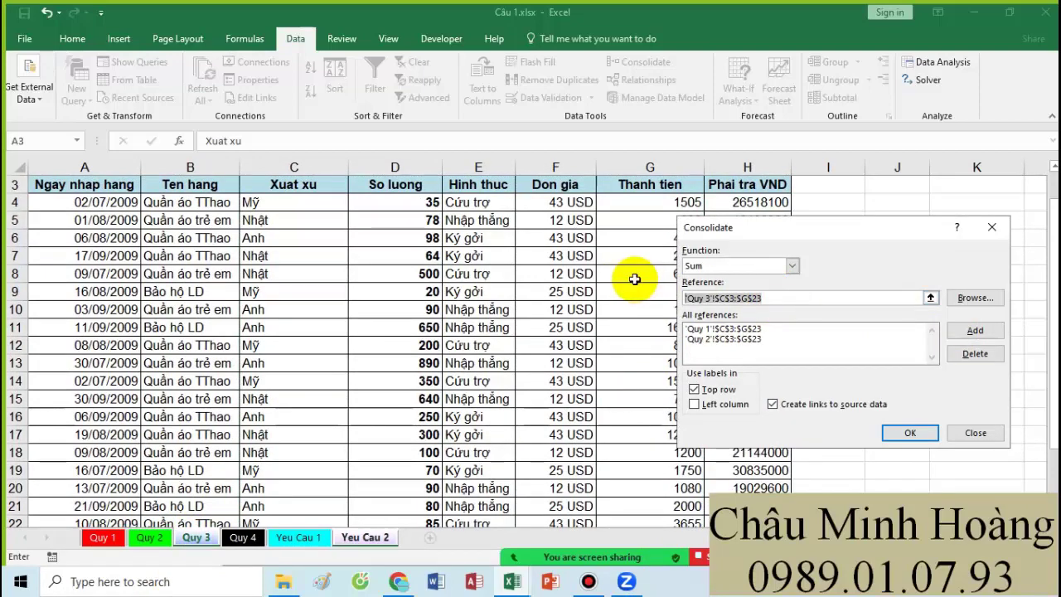
scroll(486, 268, up, 1)
click(308, 224)
drag(308, 224, 655, 485)
click(964, 331)
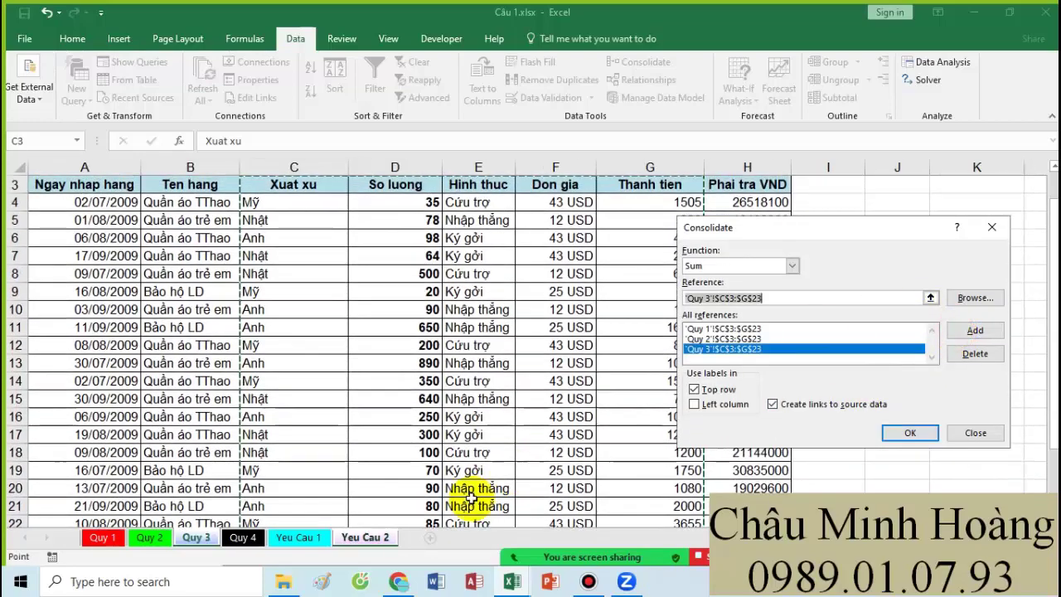
- Select C3:G23 on the Quy 4 sheet in place of the suggested reference and add it to the consolidation sources
click(243, 537)
click(766, 296)
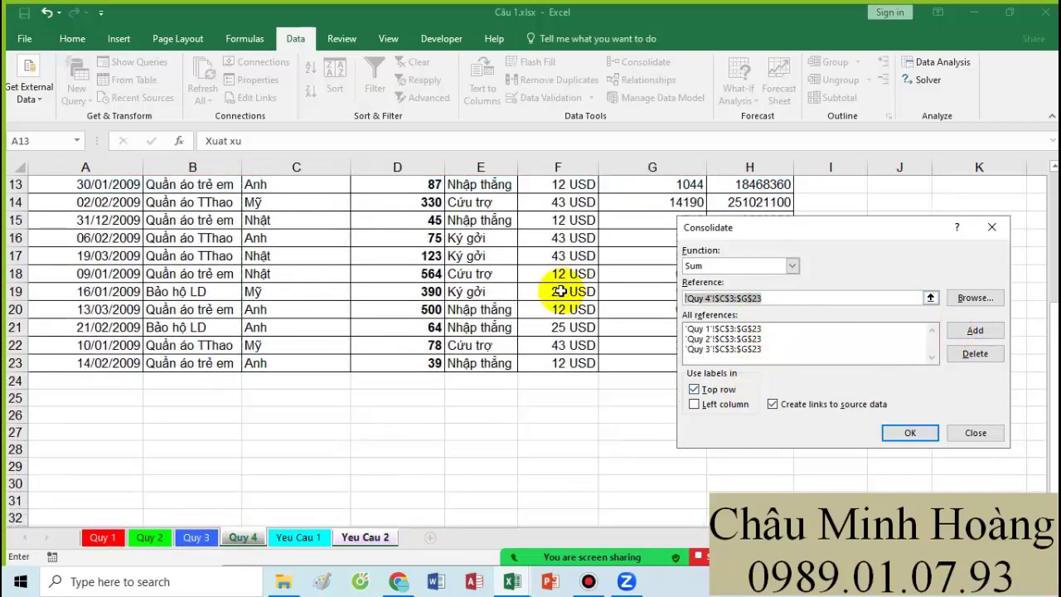
key(BackSpace)
scroll(360, 277, up, 4)
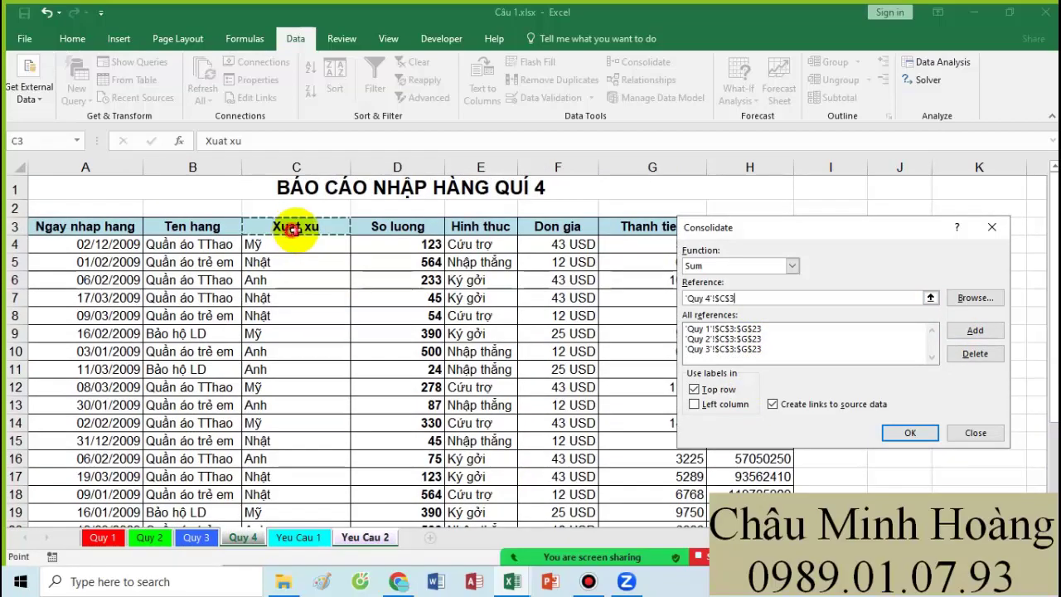
drag(292, 231, 674, 488)
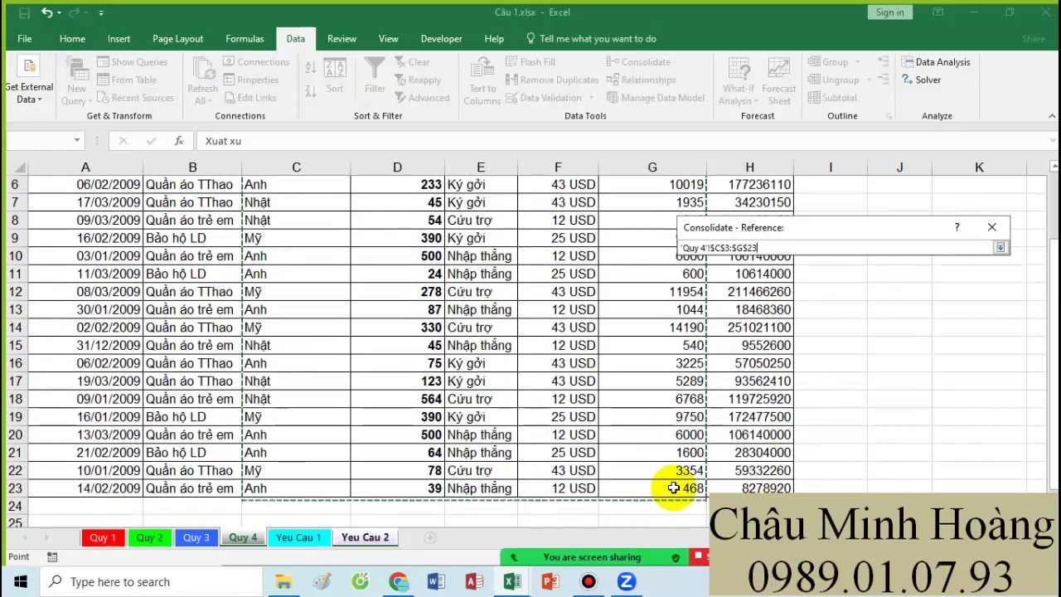
click(975, 331)
- Use both top row and left column labels and run the linked Sum consolidation on Yeu Cau 2
click(722, 393)
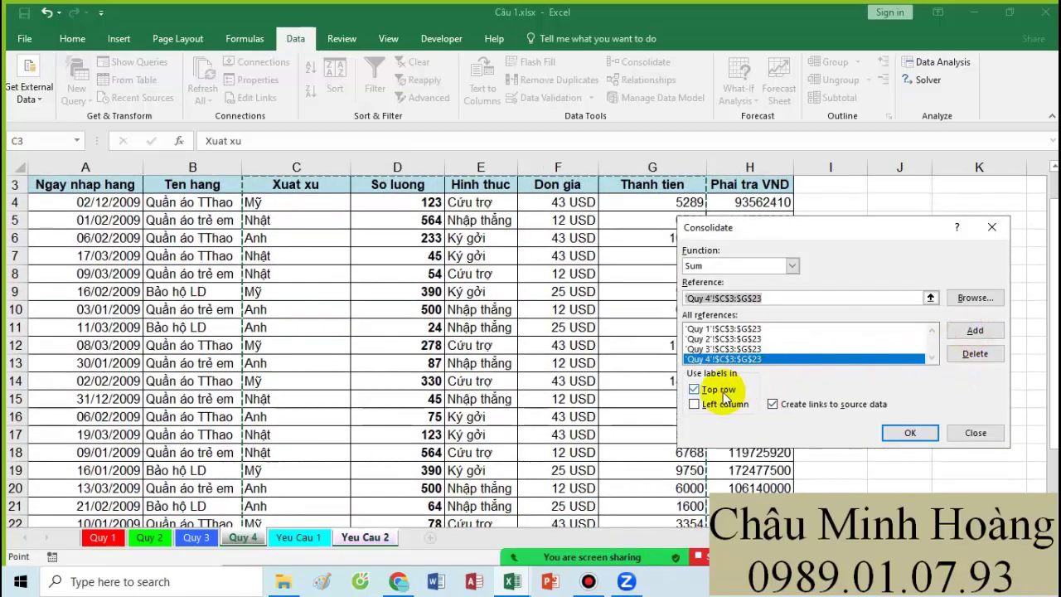
click(713, 404)
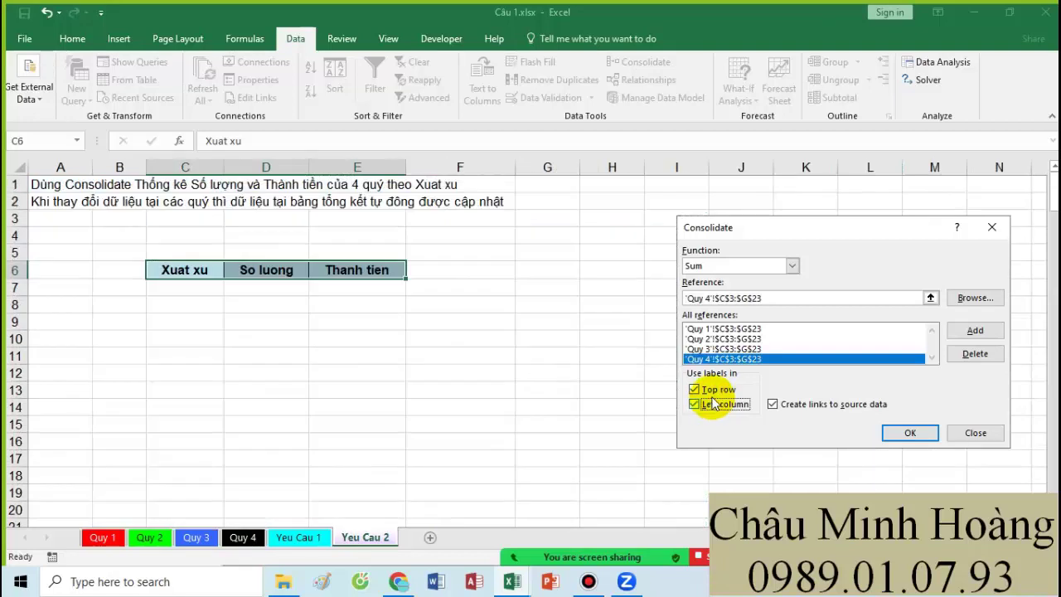
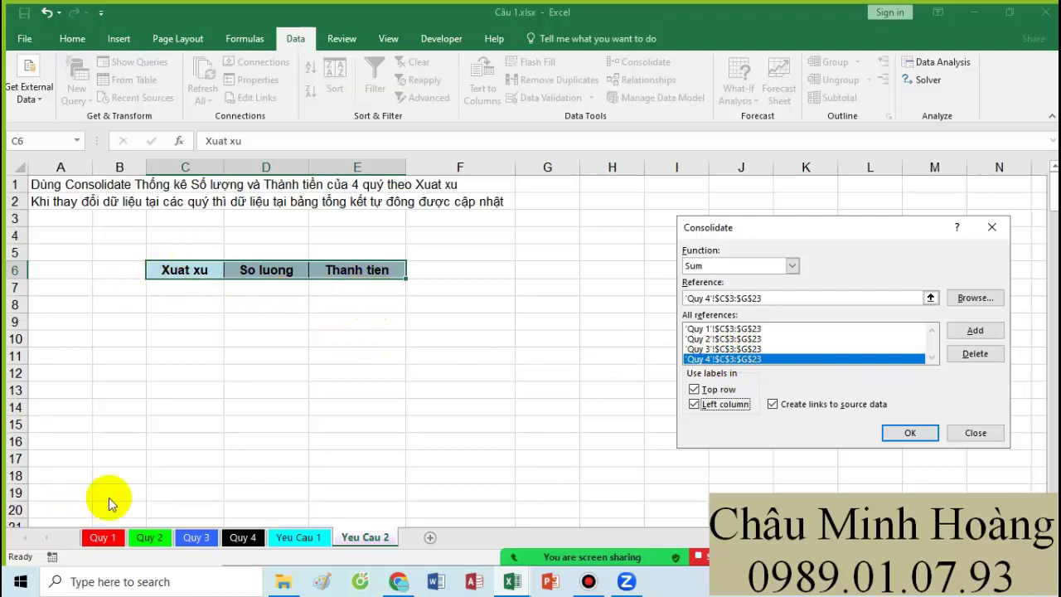
click(910, 432)
- Widen the Xuat xu column and delete the blank cells D6:D89 so So luong and Thanh tien move next to it
drag(199, 158, 267, 158)
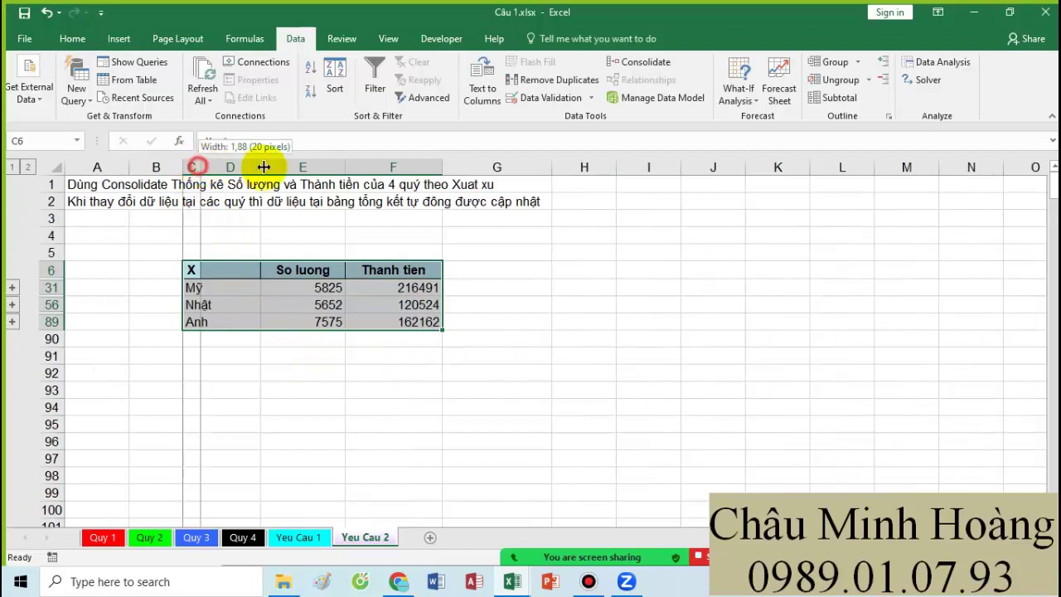
drag(296, 273, 304, 322)
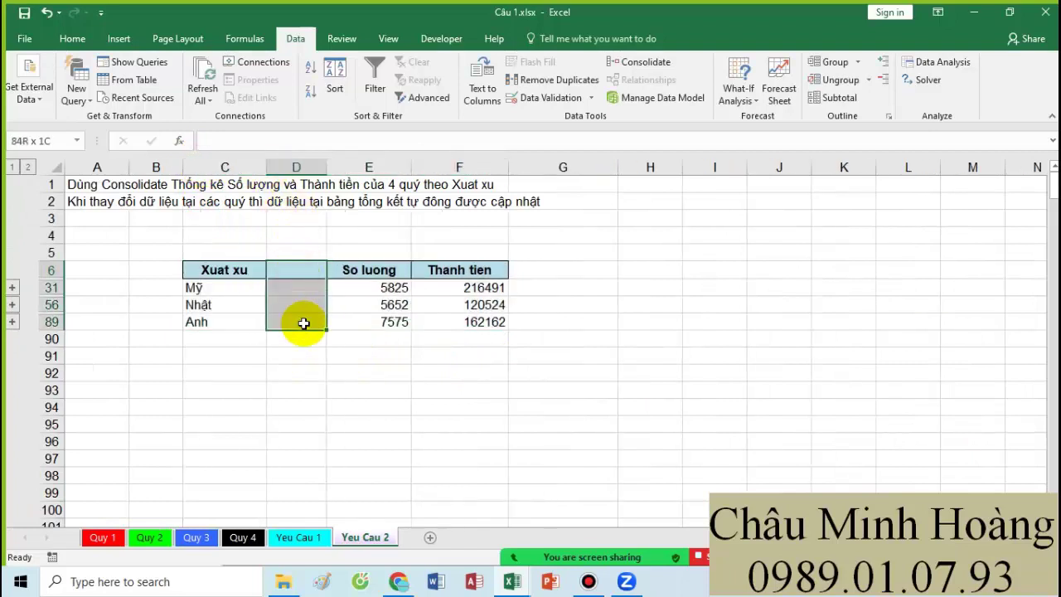
right_click(304, 322)
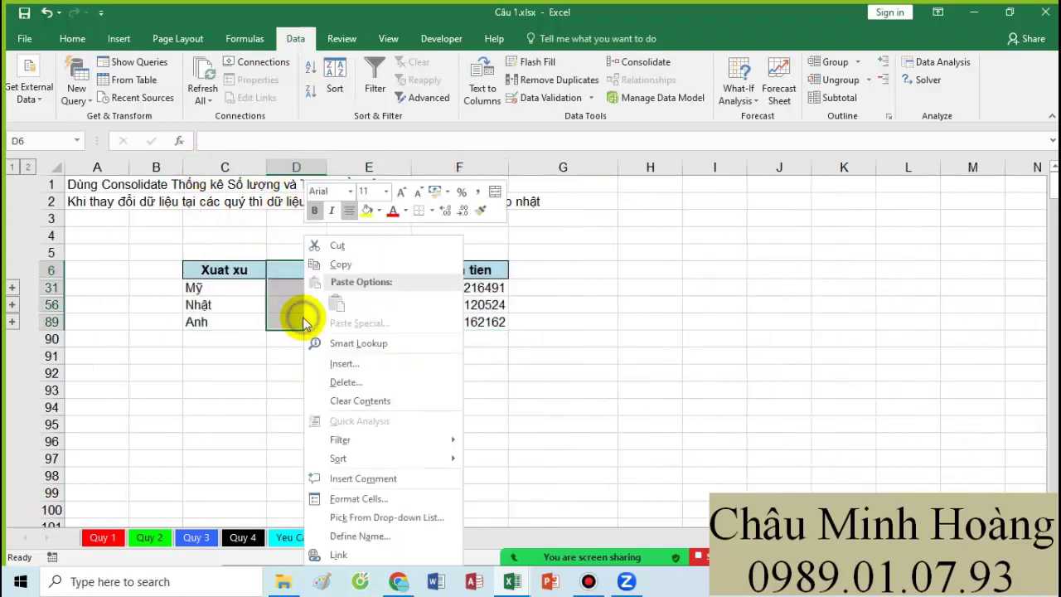
click(360, 382)
click(367, 421)
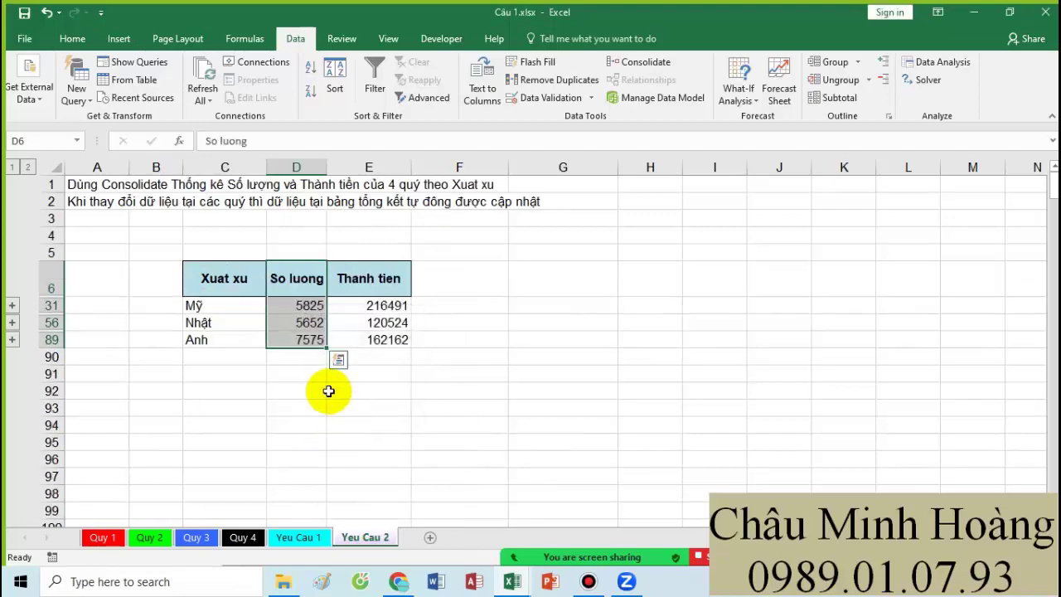
- Switch to the Câu 2.xlsx workbook and review the Consolidate requirement by Loại Phòng and the guest table above it
click(510, 580)
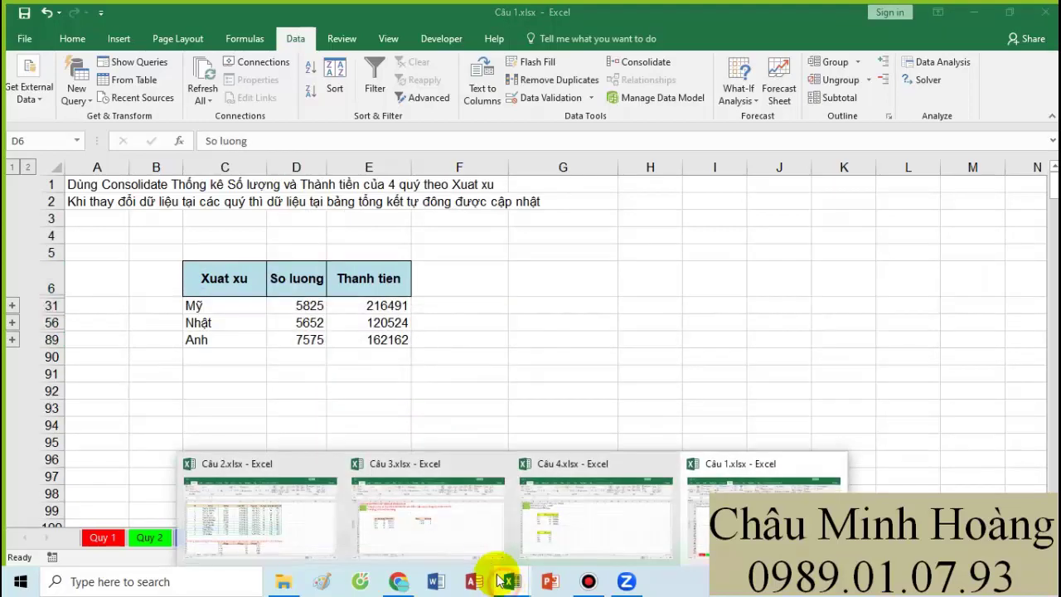
click(285, 509)
scroll(368, 450, down, 2)
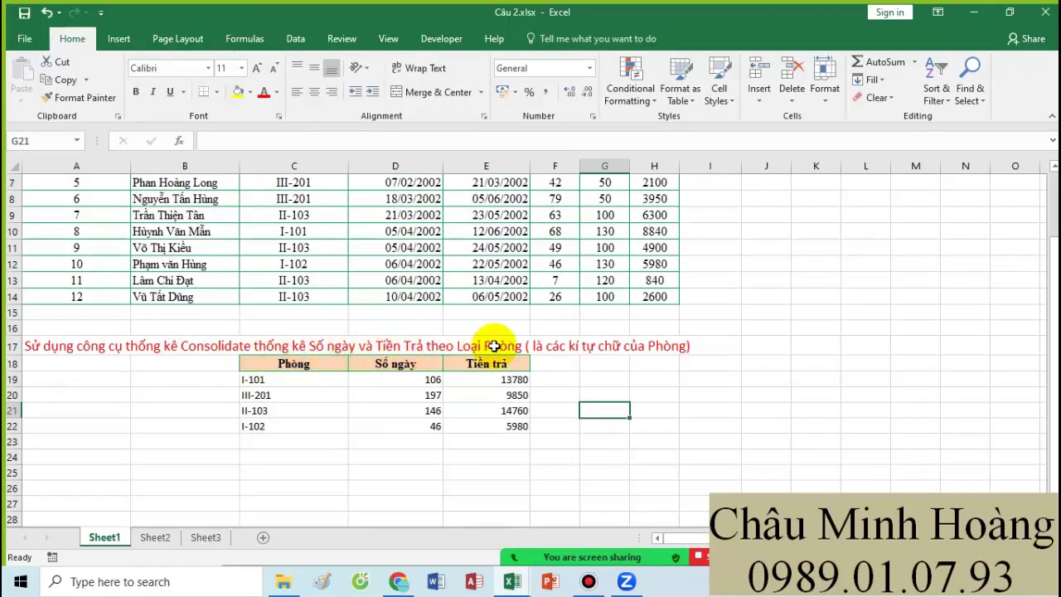
scroll(580, 364, up, 1)
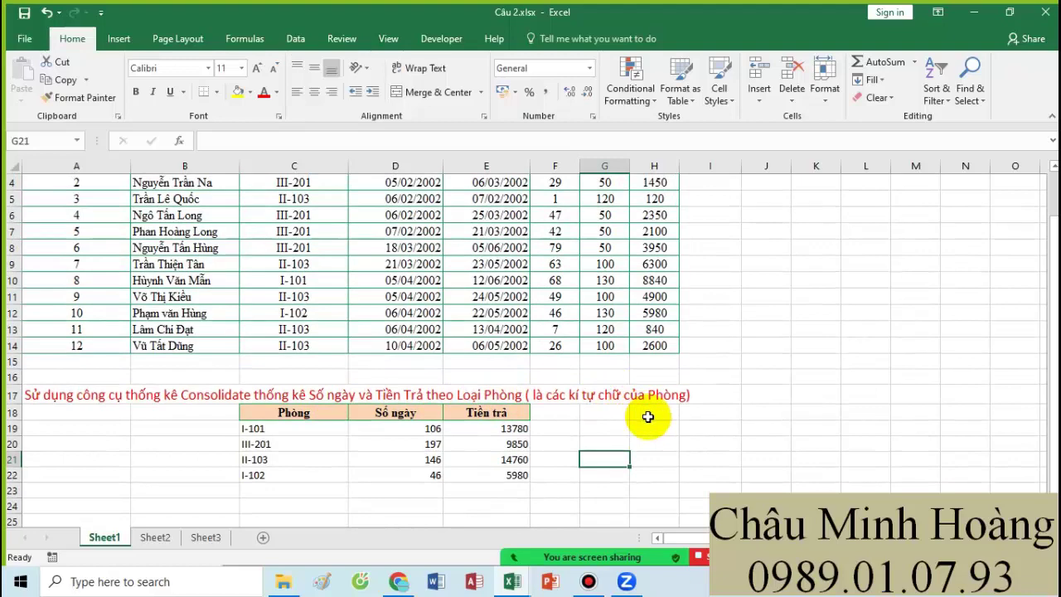
scroll(657, 422, up, 1)
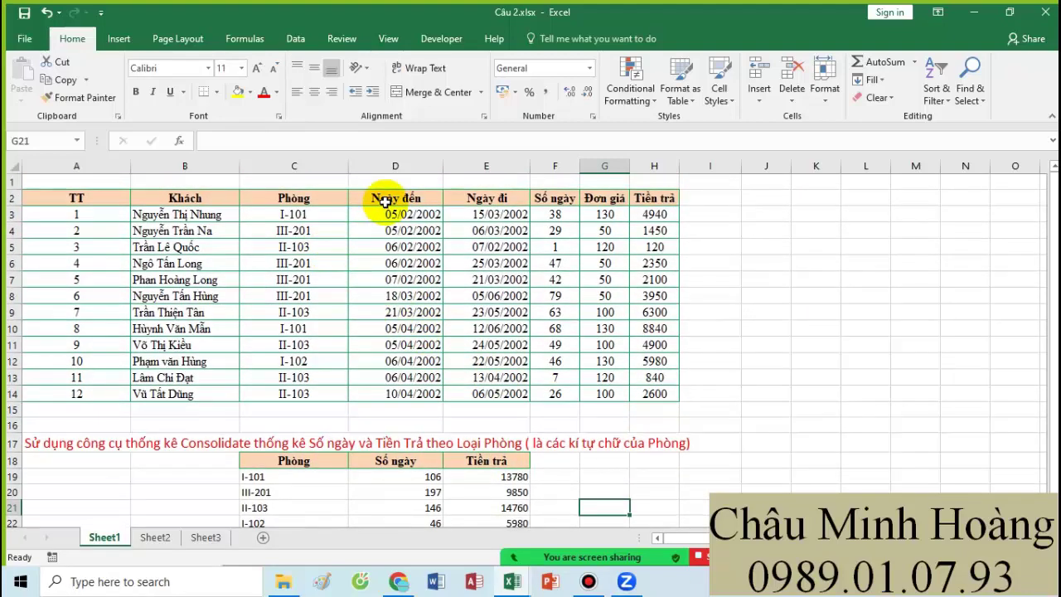
- Insert blank cells at D2:D14 between Phòng and Ngày đến, shifting the existing cells right
drag(385, 204, 396, 400)
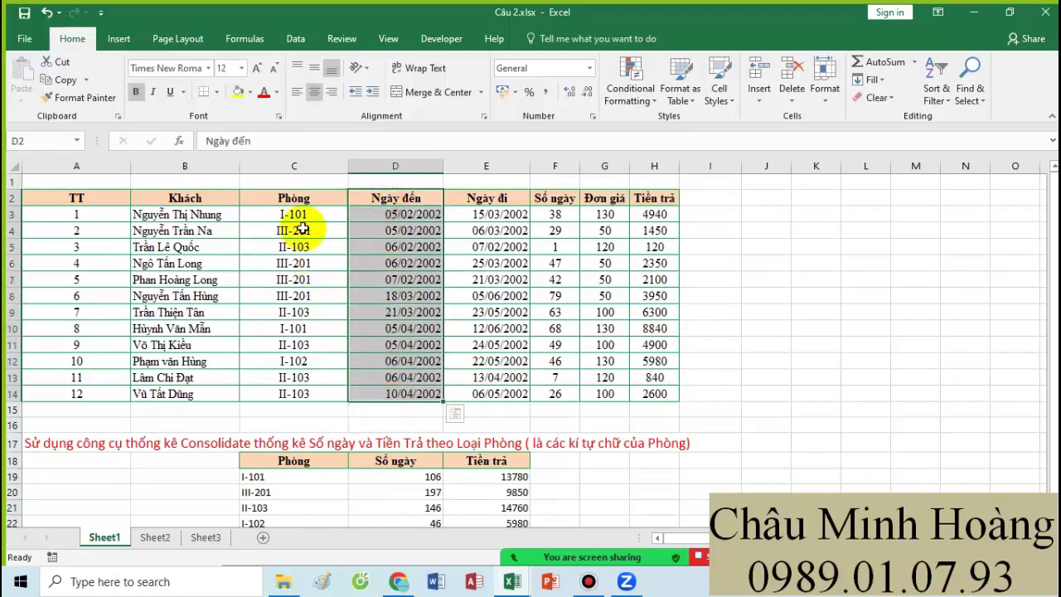
drag(294, 198, 297, 392)
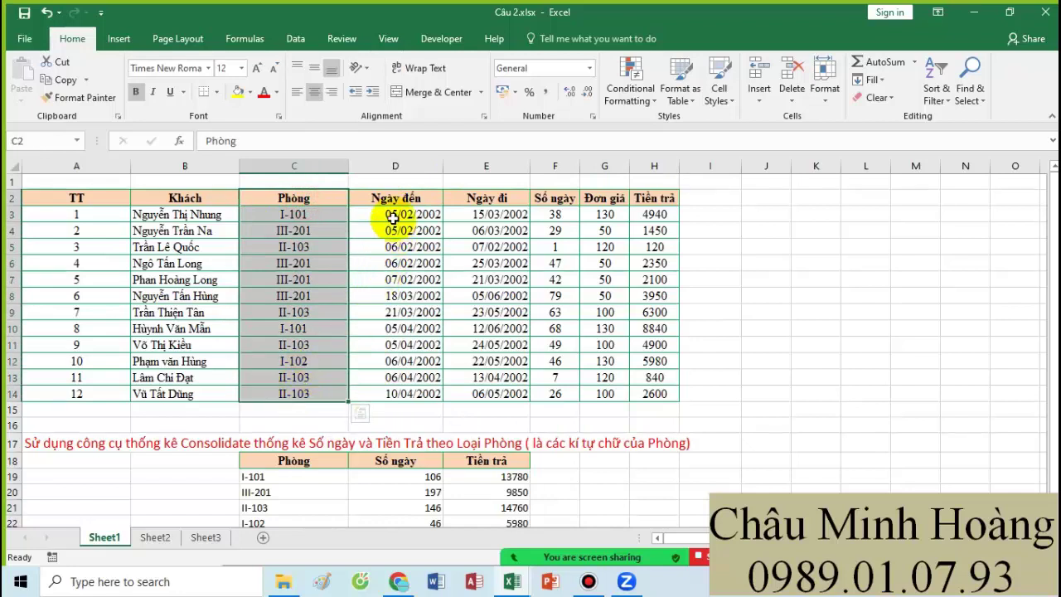
drag(382, 199, 394, 387)
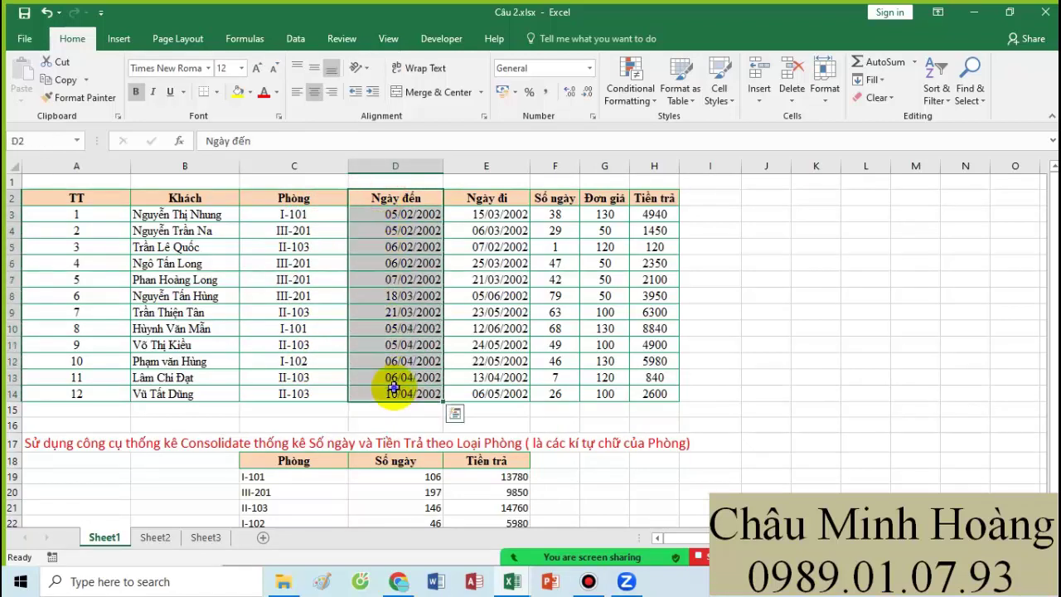
right_click(393, 388)
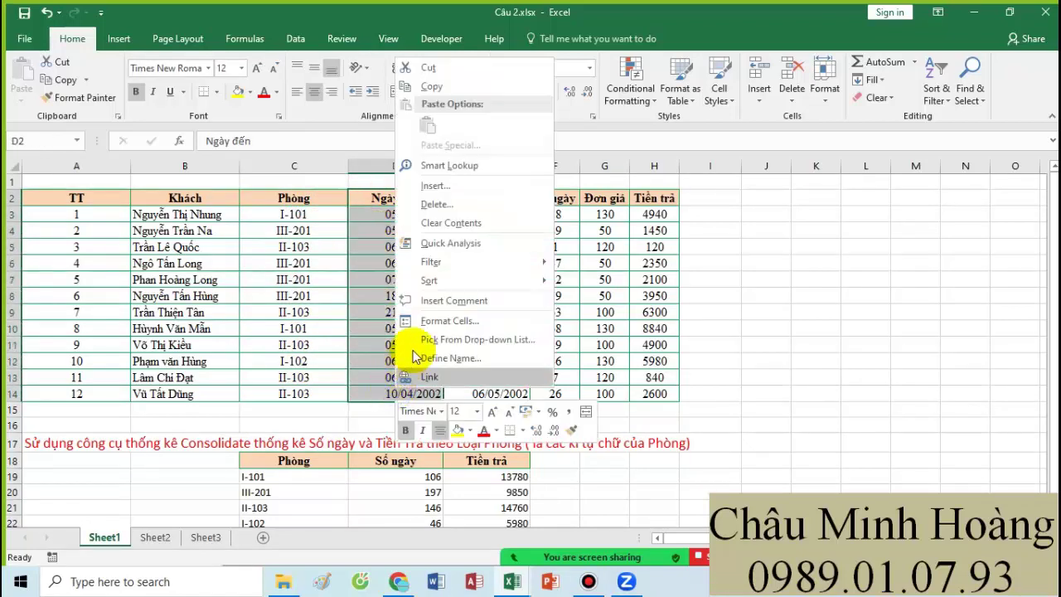
click(439, 186)
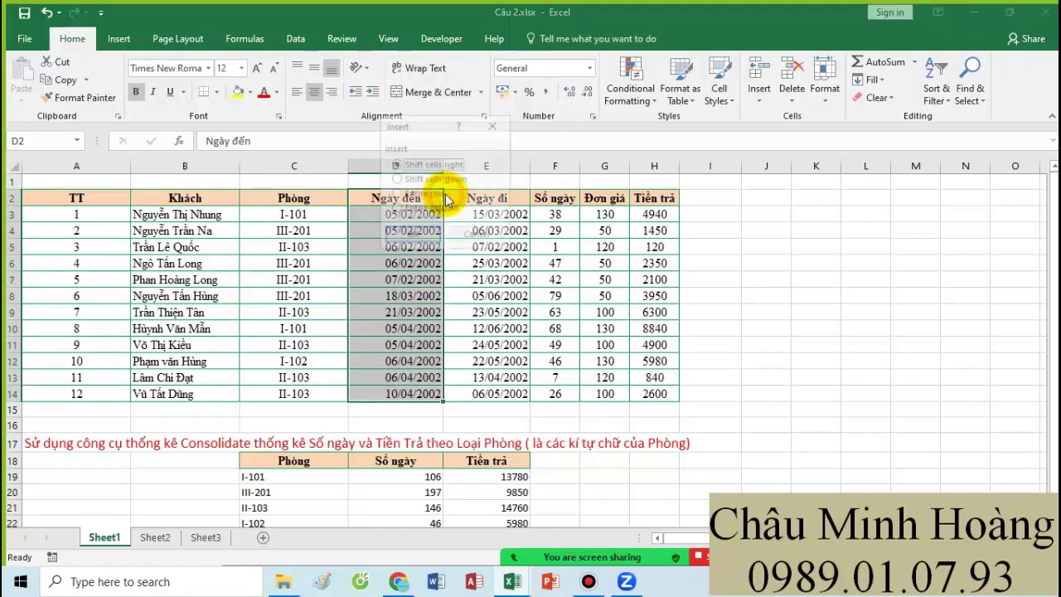
click(410, 234)
- Enter the header Loại phòng in D2 for the inserted column
drag(370, 213, 369, 206)
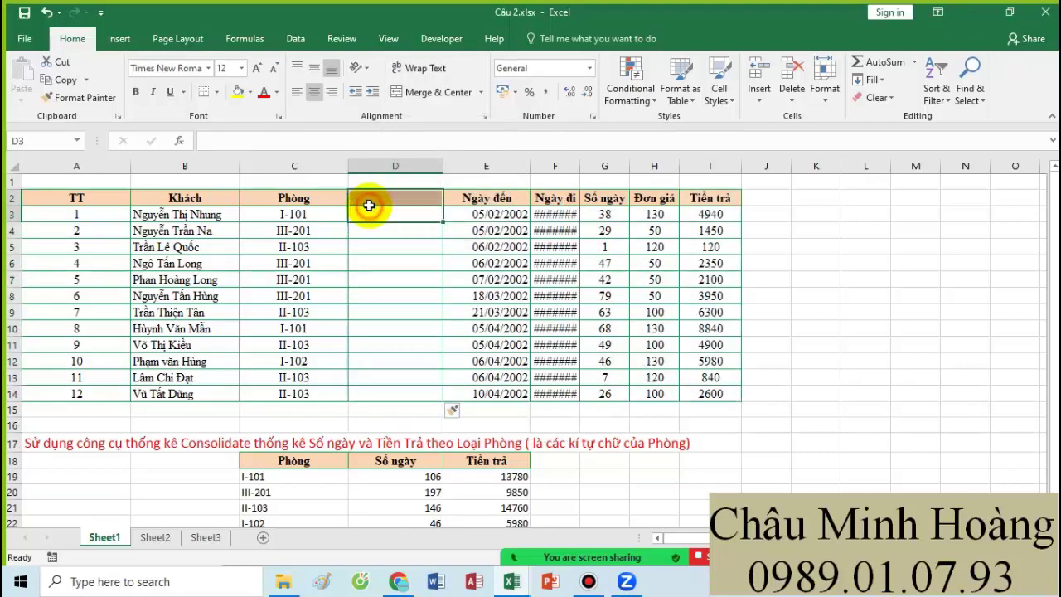
text(Loai)
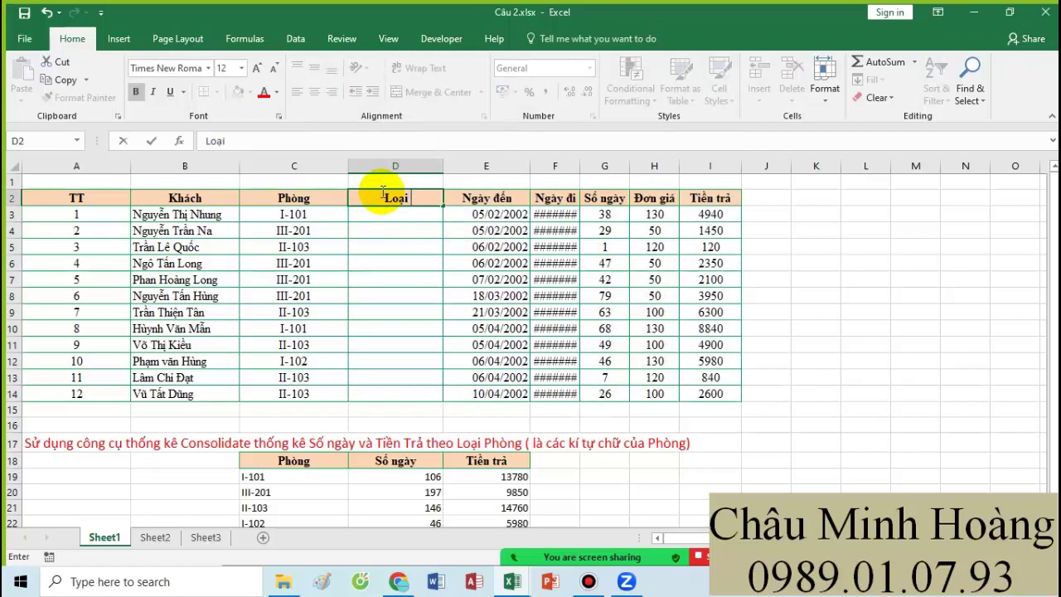
key(Return)
- Enter =LEFT(C3;LEN(C3)-4) in D3 to extract the room type and fill it down to D14
text(=lef)
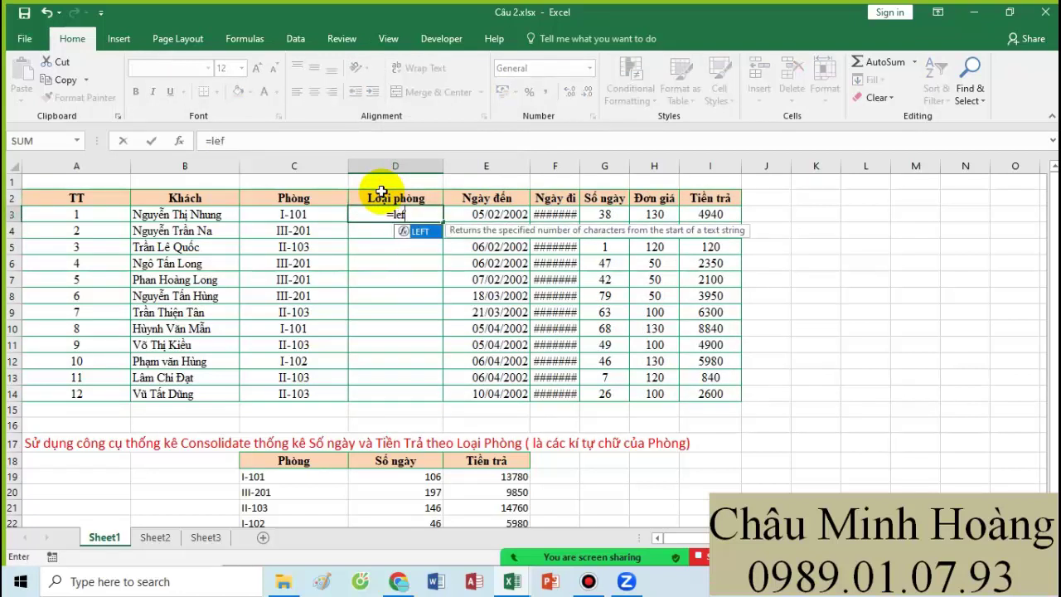
key(Tab)
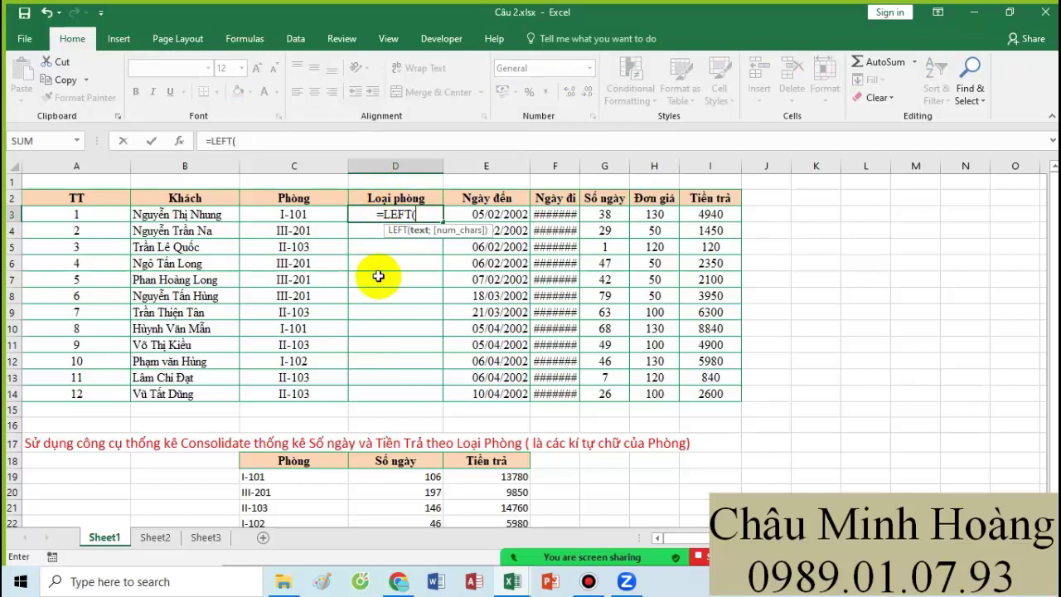
click(303, 217)
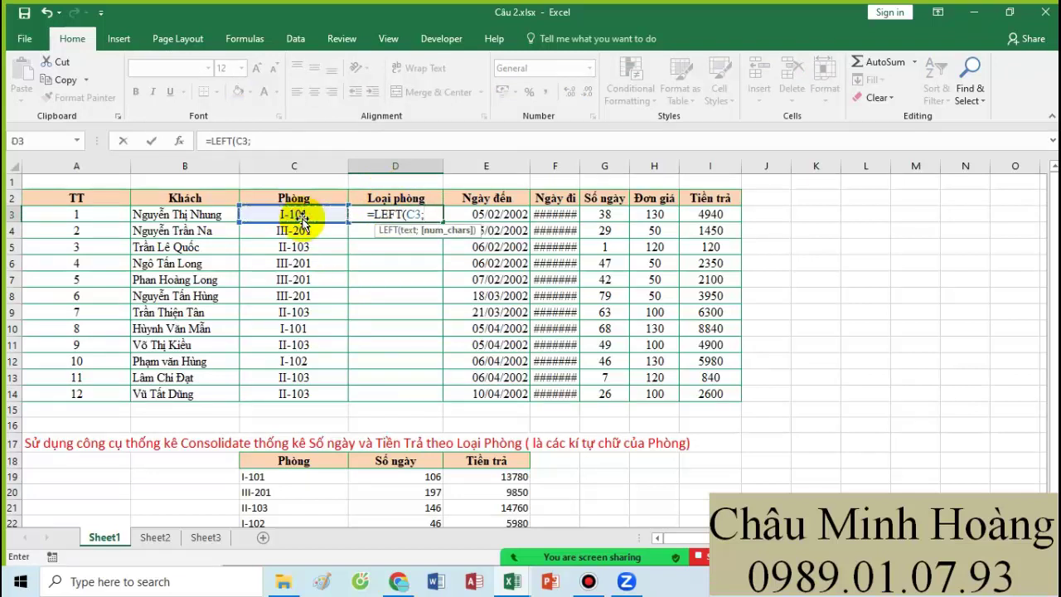
text(;lem)
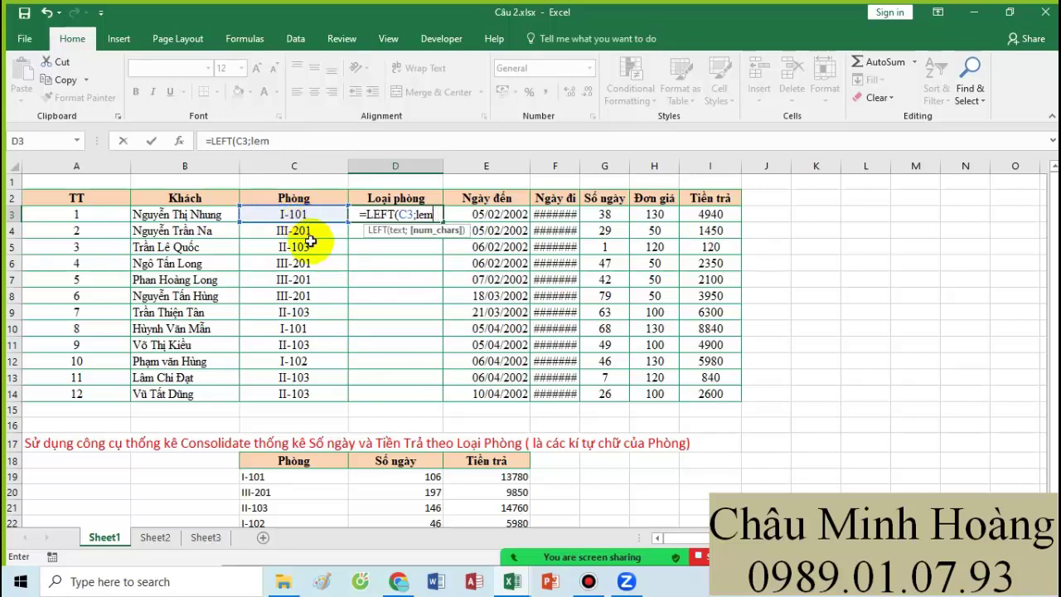
key(BackSpace)
text(n()
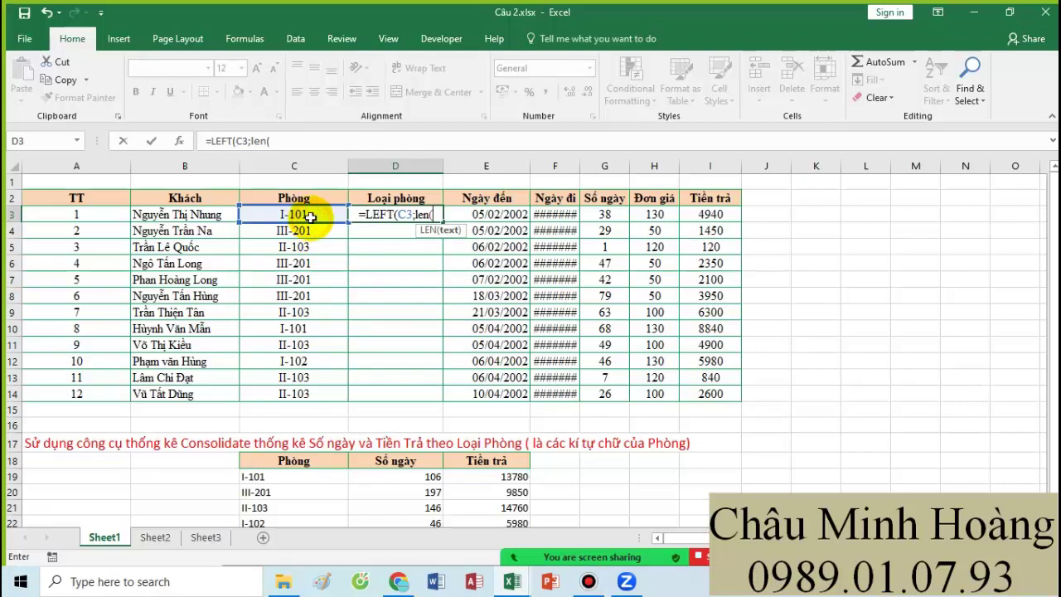
click(310, 215)
text()-4)
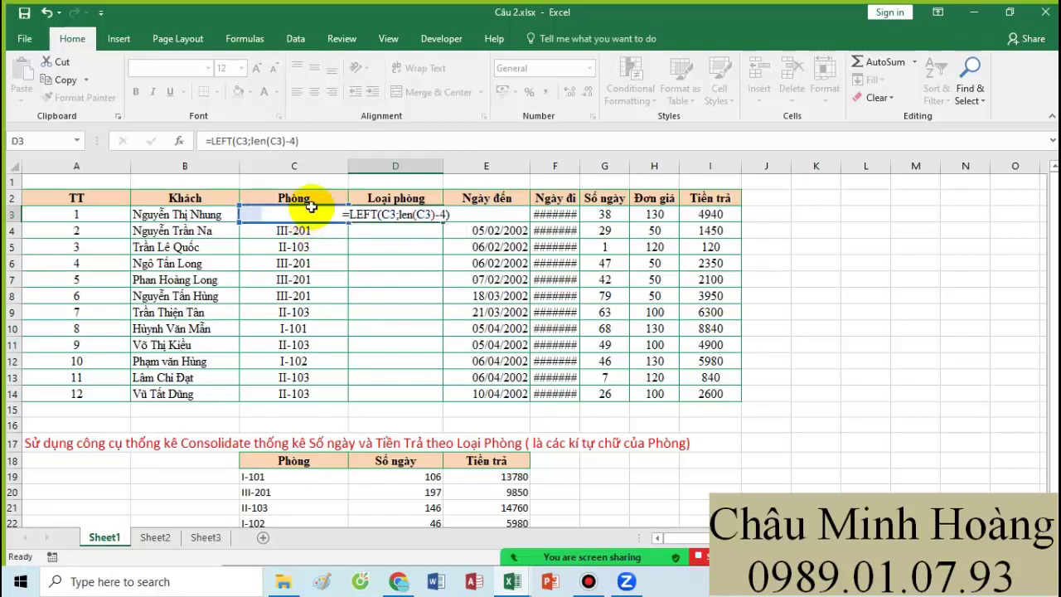
key(Return)
click(404, 217)
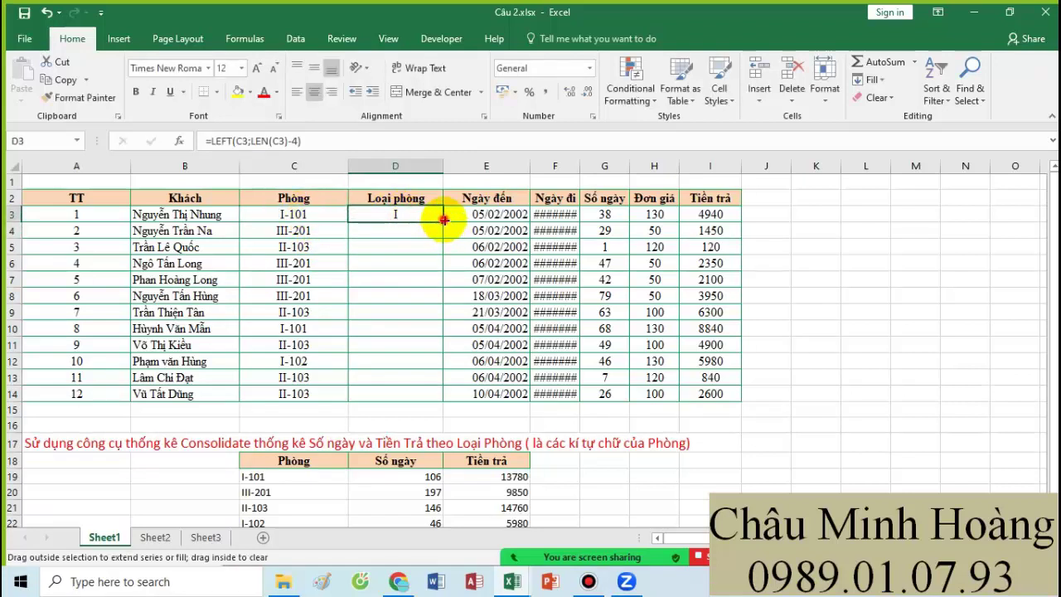
double_click(444, 219)
- Set the font size of the room type formula cell D3 to 20
click(406, 214)
click(242, 68)
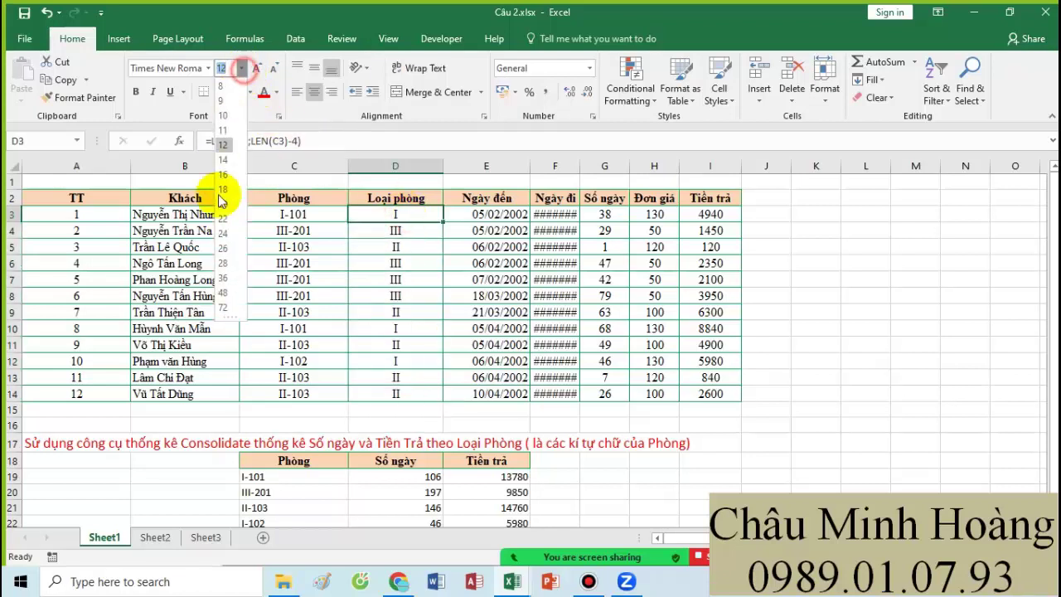
click(222, 204)
- Copy the D3 formula text without its equals sign and place LEFT(C3;LEN(C3)-4) as plain text in C15
double_click(414, 222)
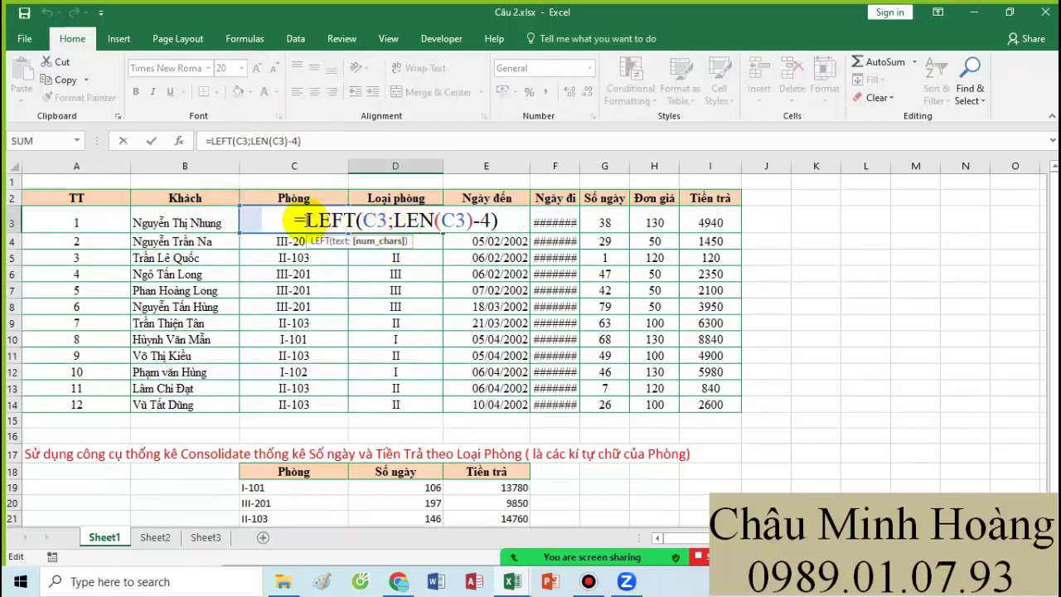
drag(306, 219, 479, 220)
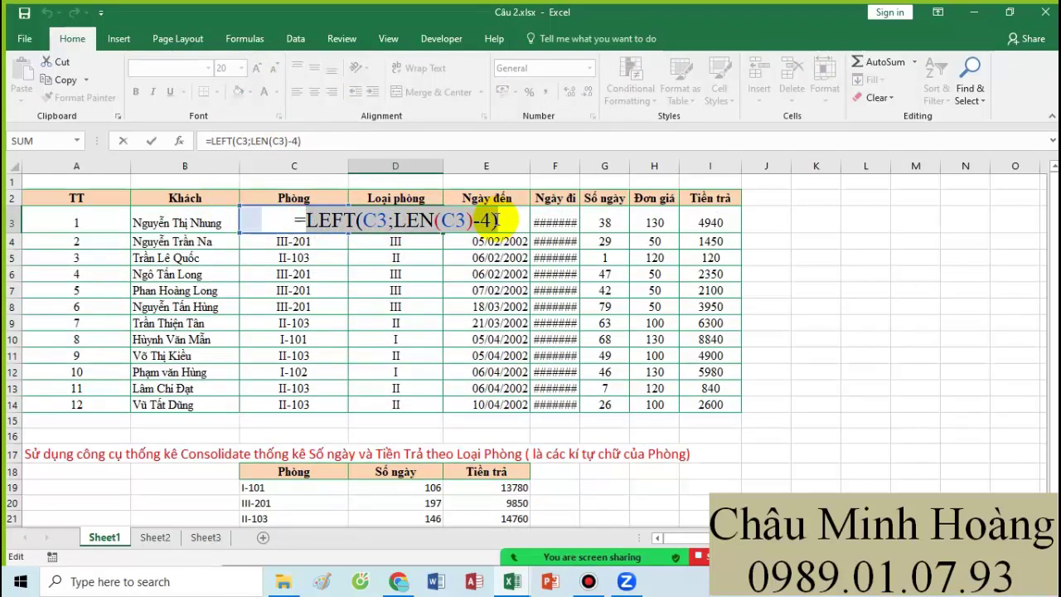
key(Escape)
click(333, 427)
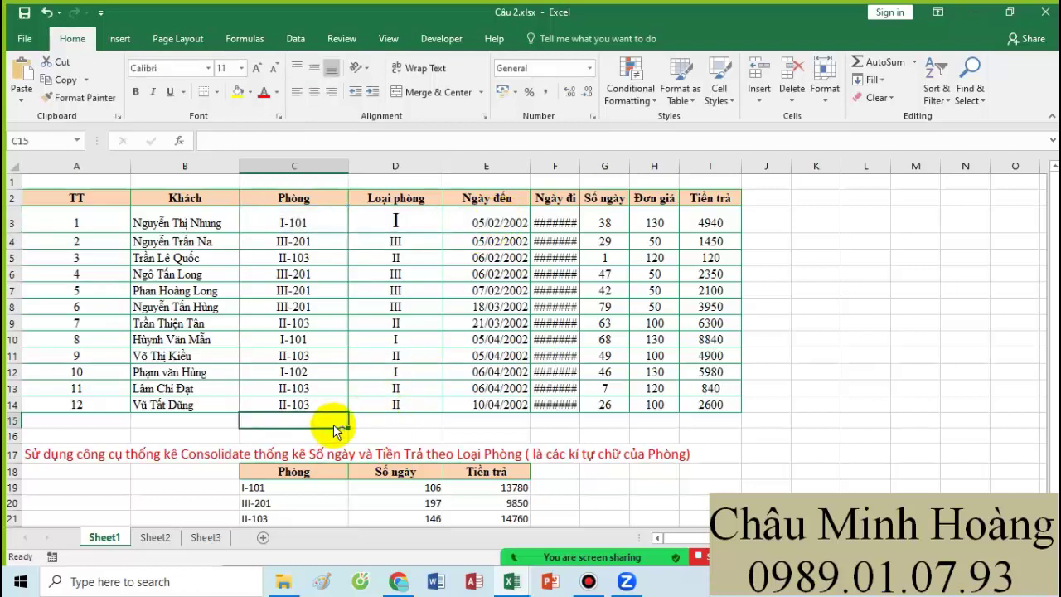
text(LEFT(C3;LEN(C3)-4))
- Enlarge the formula note in C15 to font size 24 and select D3 again
click(257, 67)
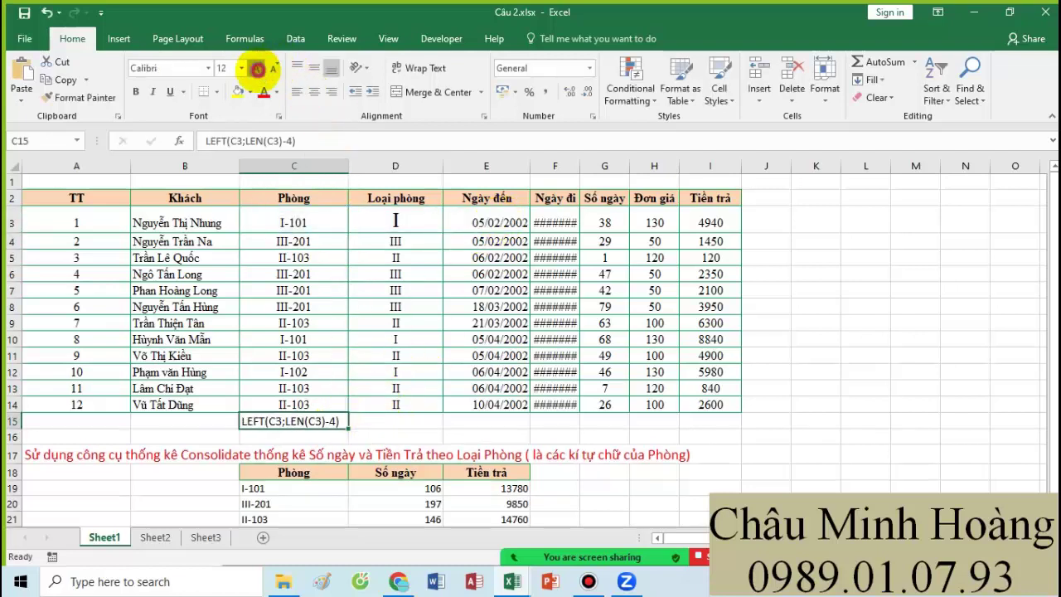
click(257, 67)
click(256, 67)
click(257, 67)
click(257, 68)
click(257, 67)
click(257, 67)
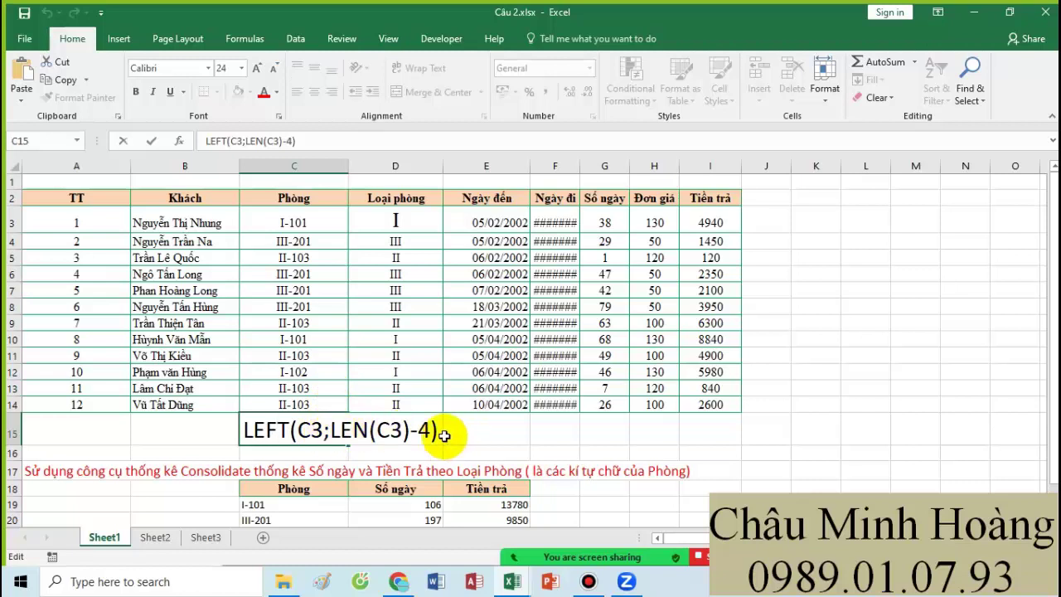
click(418, 402)
click(402, 220)
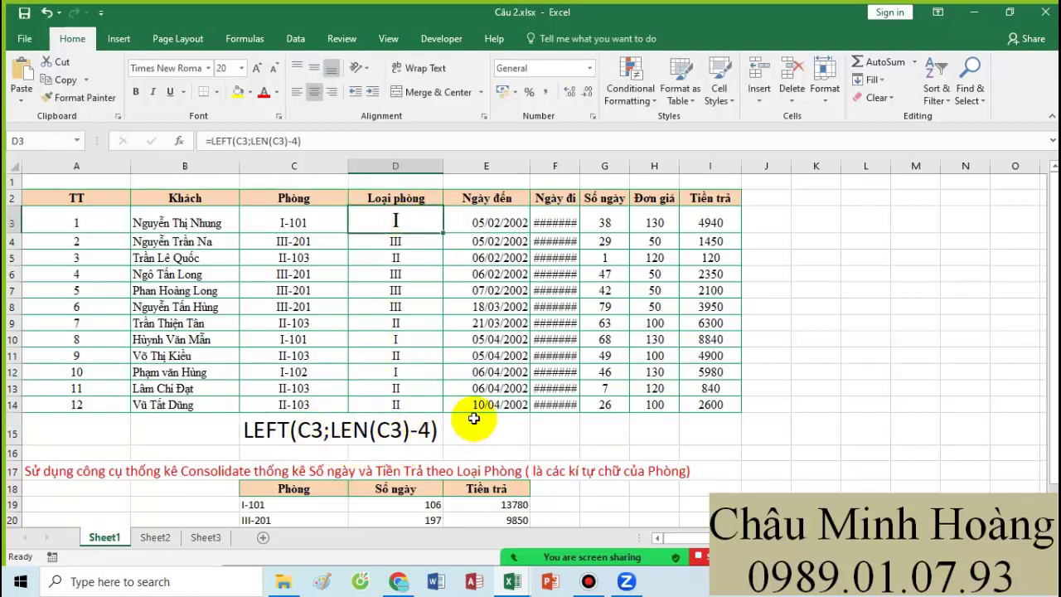
- Copy the Loại phòng, Số ngày and Tiền trả headers from row 2 into C25:E25
click(426, 198)
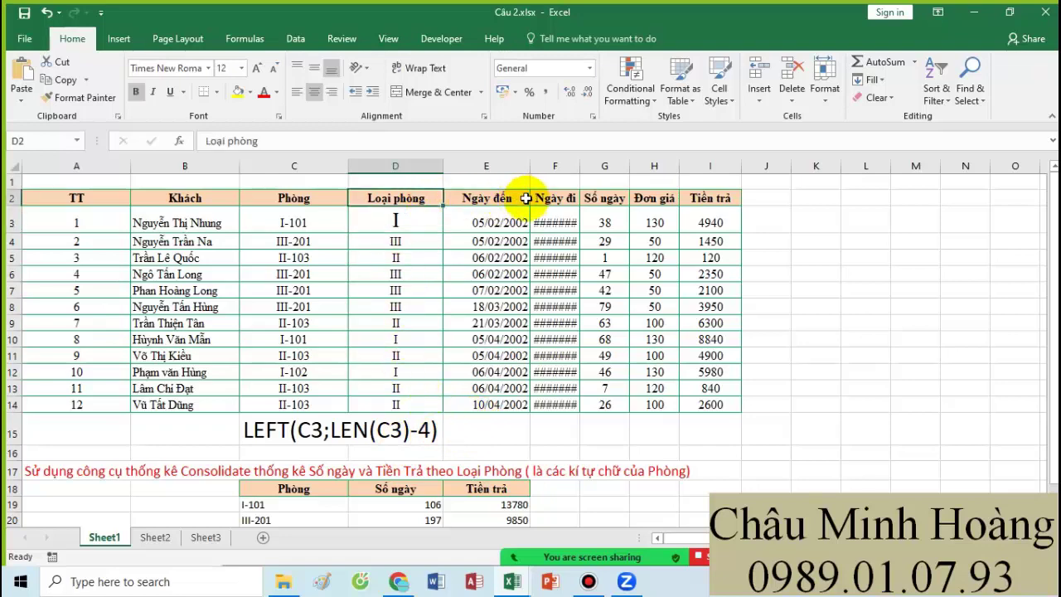
ctrl+click(609, 198)
ctrl+click(711, 200)
key(ctrl+c)
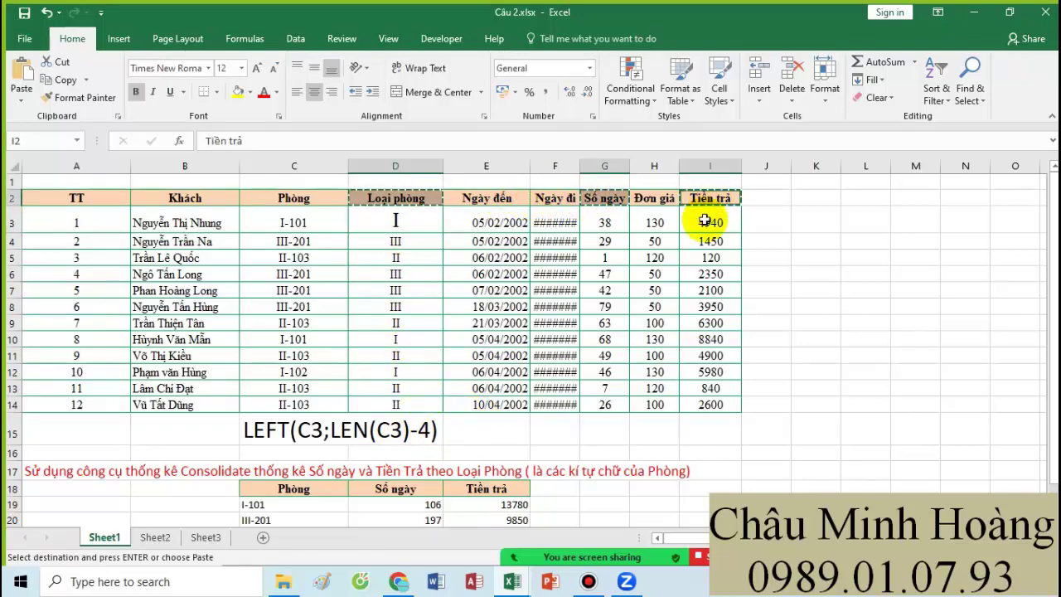
scroll(658, 265, down, 4)
click(292, 393)
key(ctrl+v)
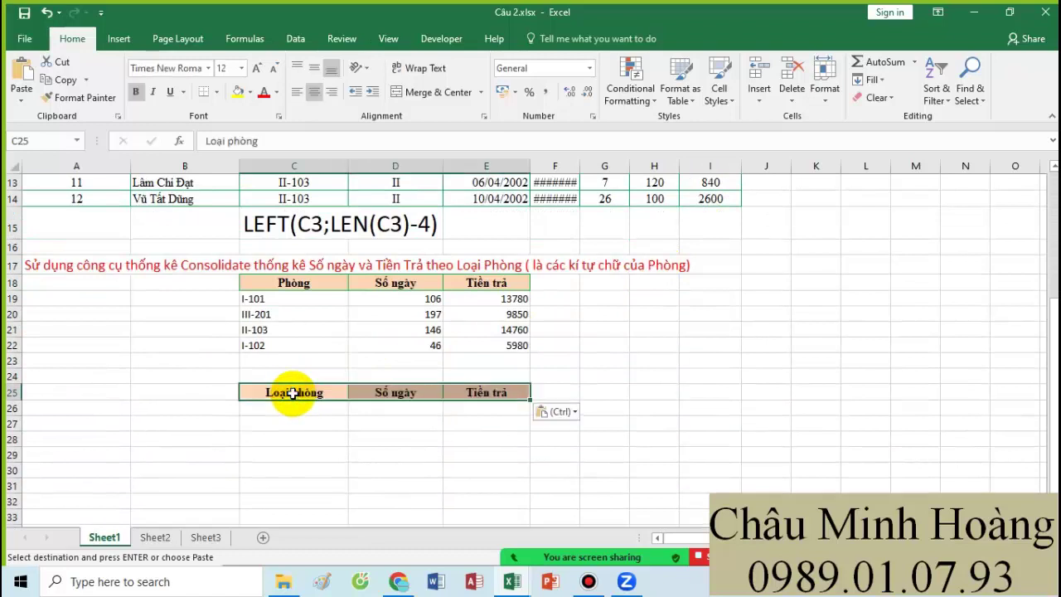
- Start Consolidate on the C25:E25 headers, remove the old source reference and keep Sum as the function
drag(284, 394, 486, 393)
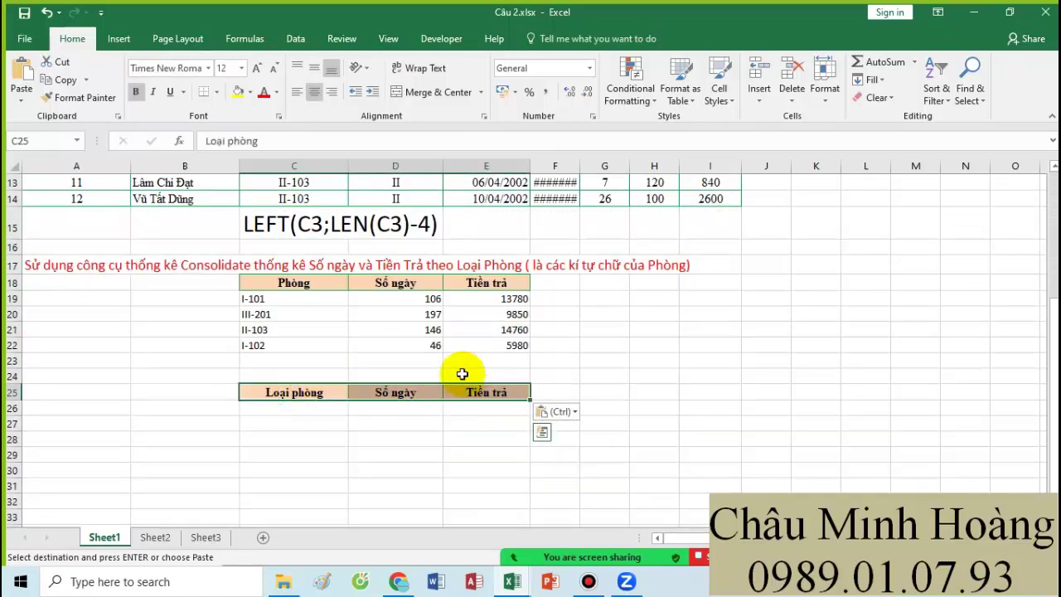
click(296, 37)
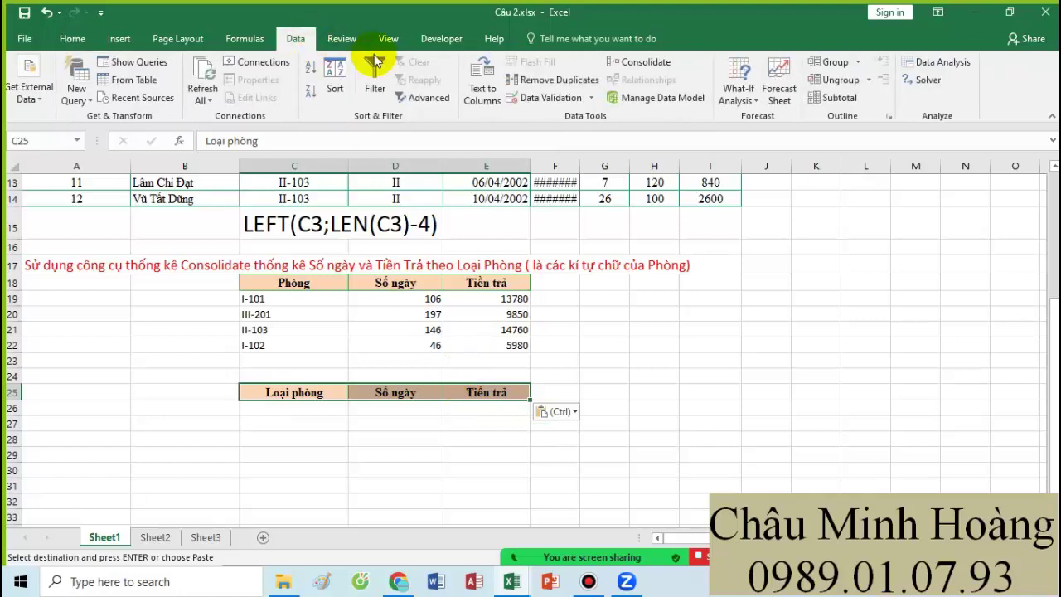
click(647, 70)
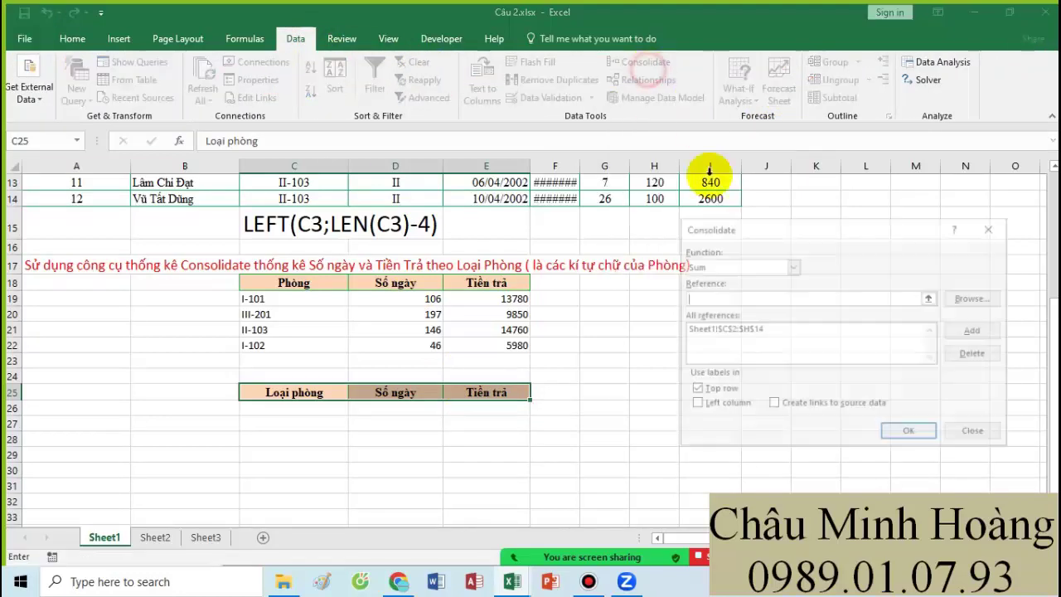
click(739, 333)
click(974, 353)
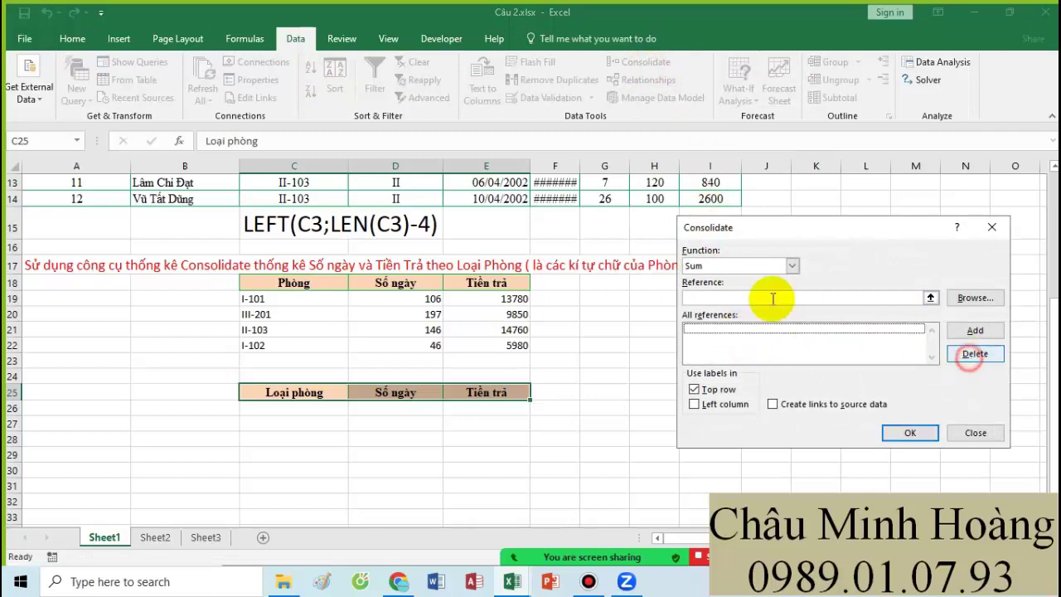
click(746, 265)
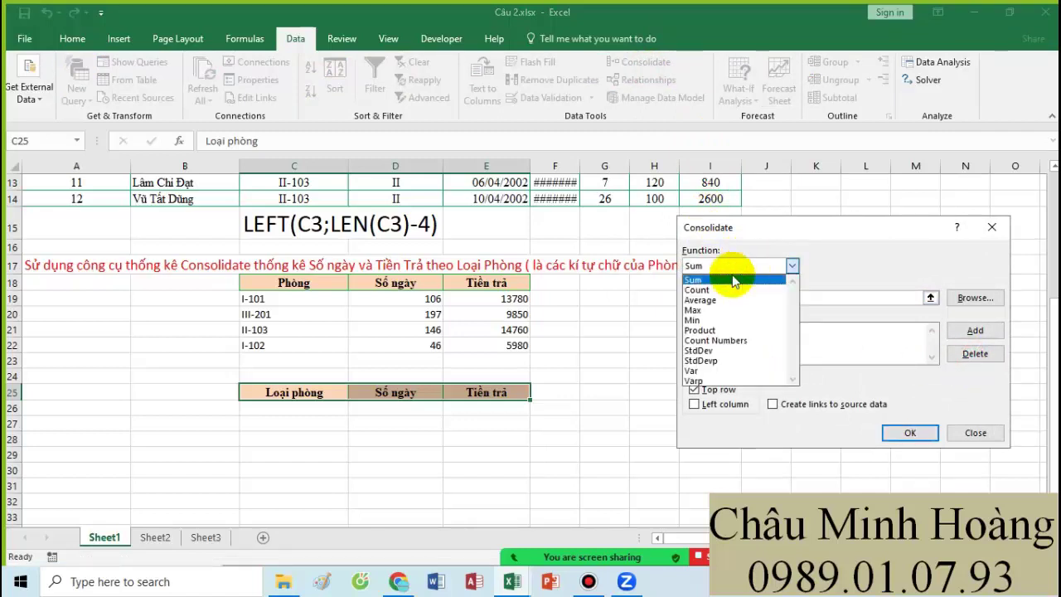
click(704, 280)
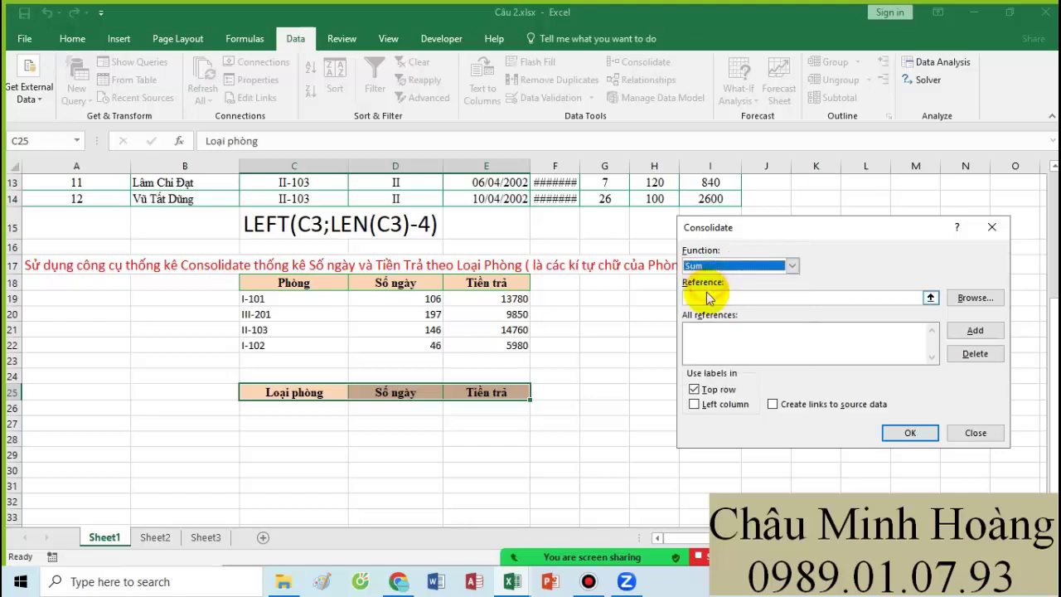
- Add Sheet1 range D2:I14 as the source, use left column labels as well, and run the consolidation
scroll(572, 386, up, 4)
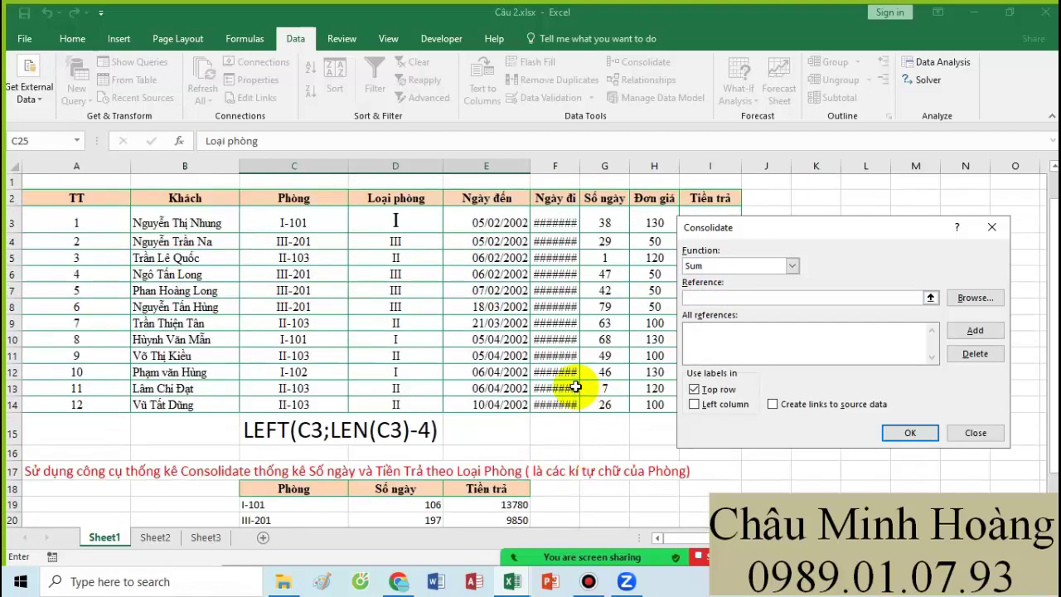
drag(402, 204, 705, 406)
click(973, 330)
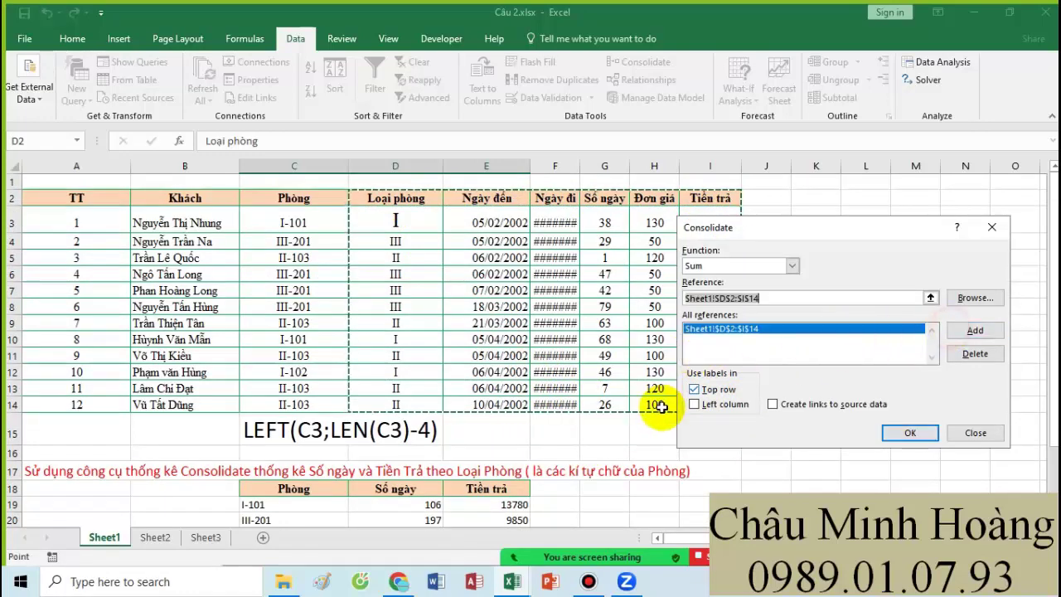
click(703, 408)
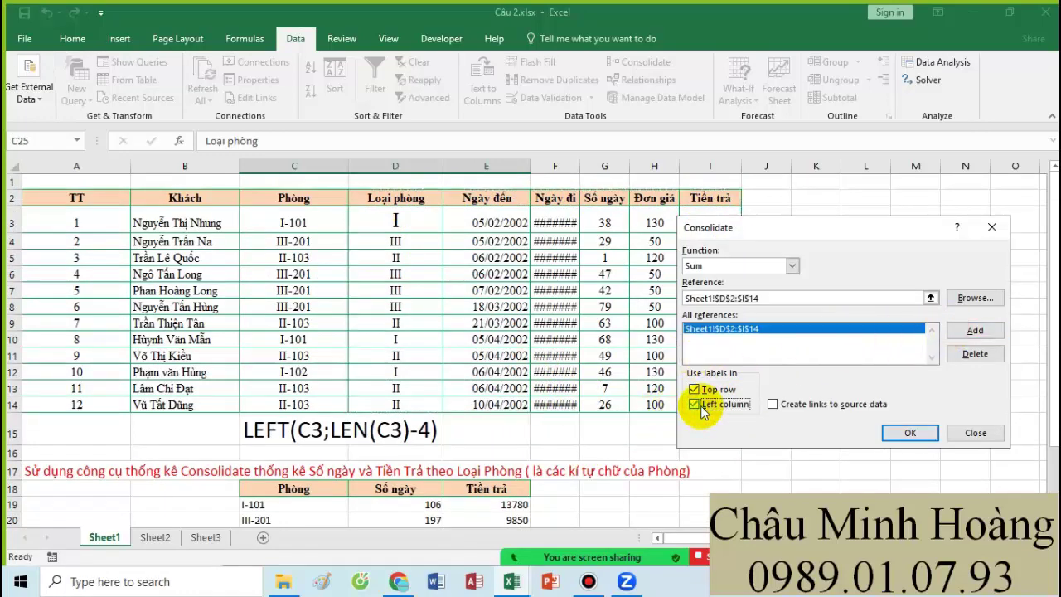
click(909, 432)
scroll(575, 415, down, 5)
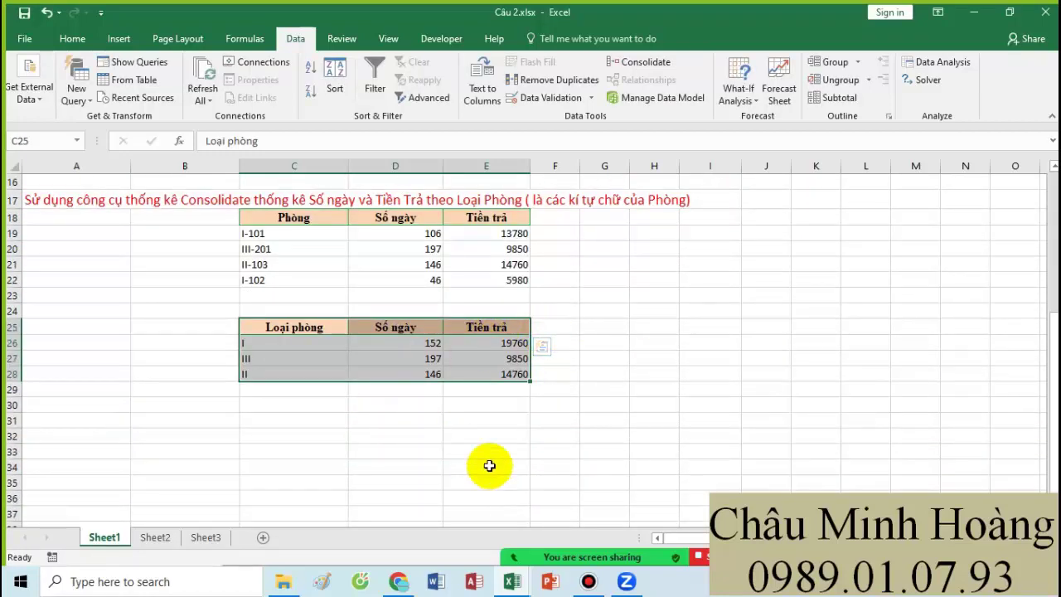
- Switch to the Câu 3.xlsx workbook and look over the existing summary tables on the YEU CAU sheet
click(511, 583)
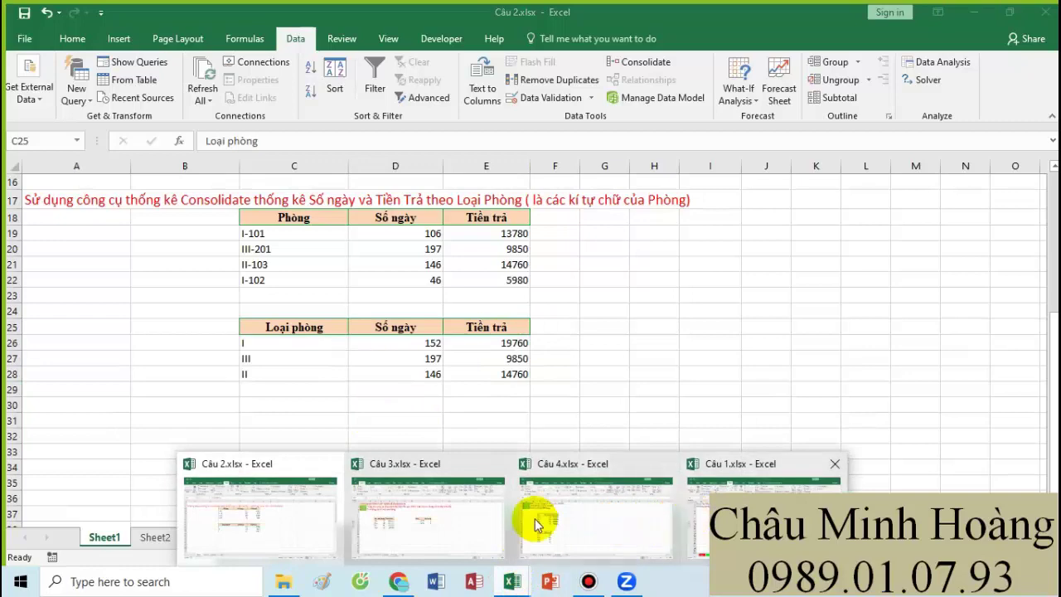
click(392, 507)
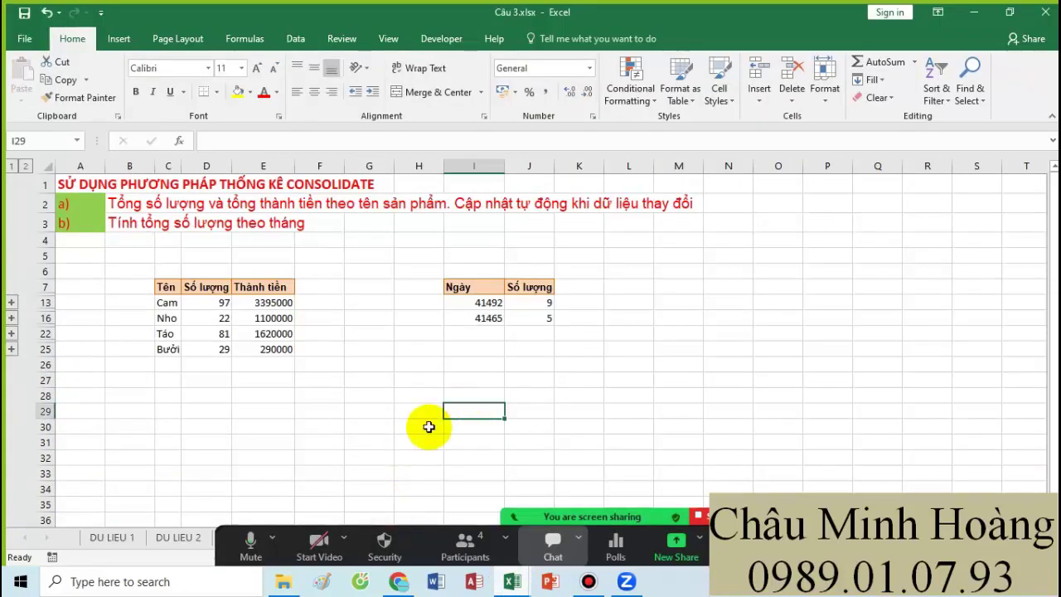
click(322, 408)
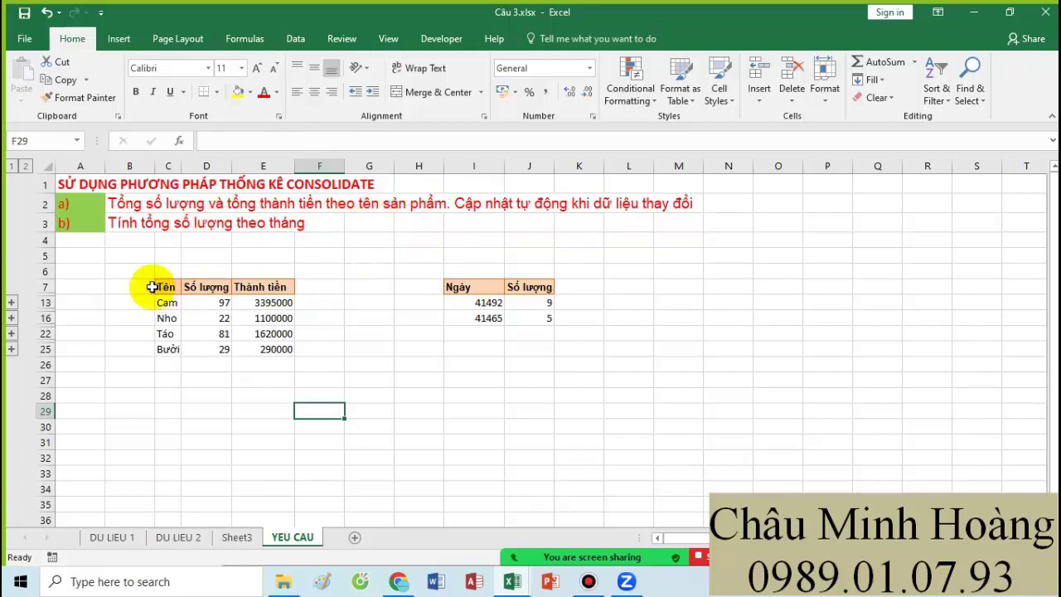
drag(133, 269, 592, 371)
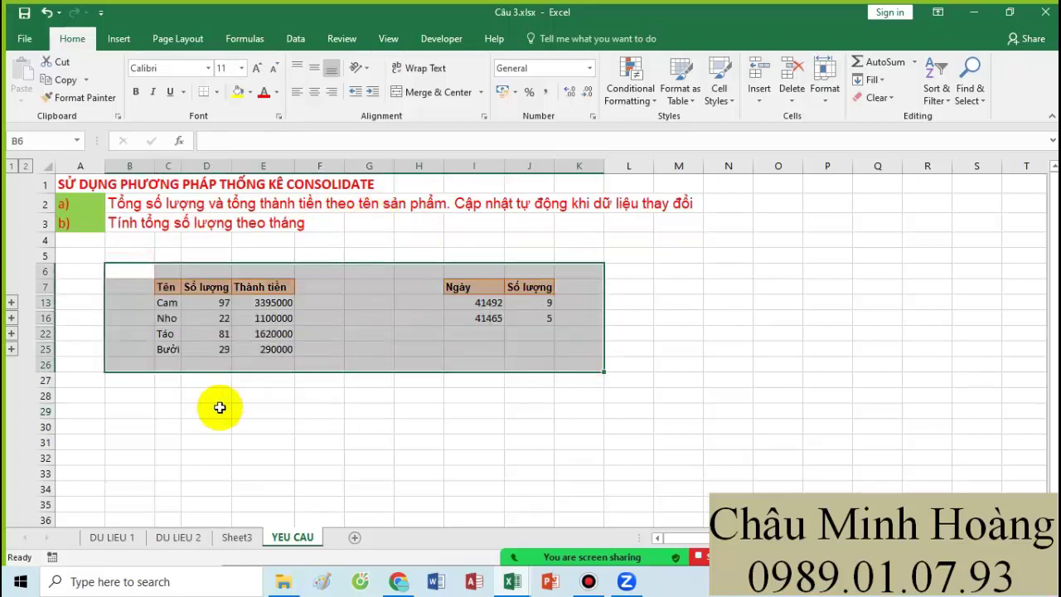
click(217, 409)
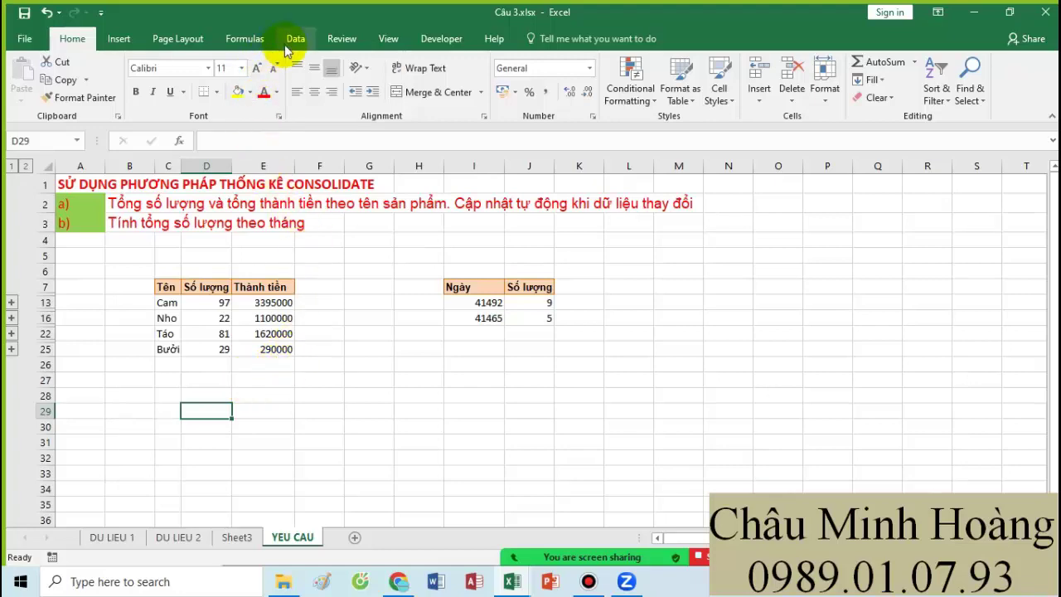
- Copy the Tên, Số lượng and Thành tiền headers from DU LIEU 1 into D28:F28 of the YEU CAU sheet
click(113, 538)
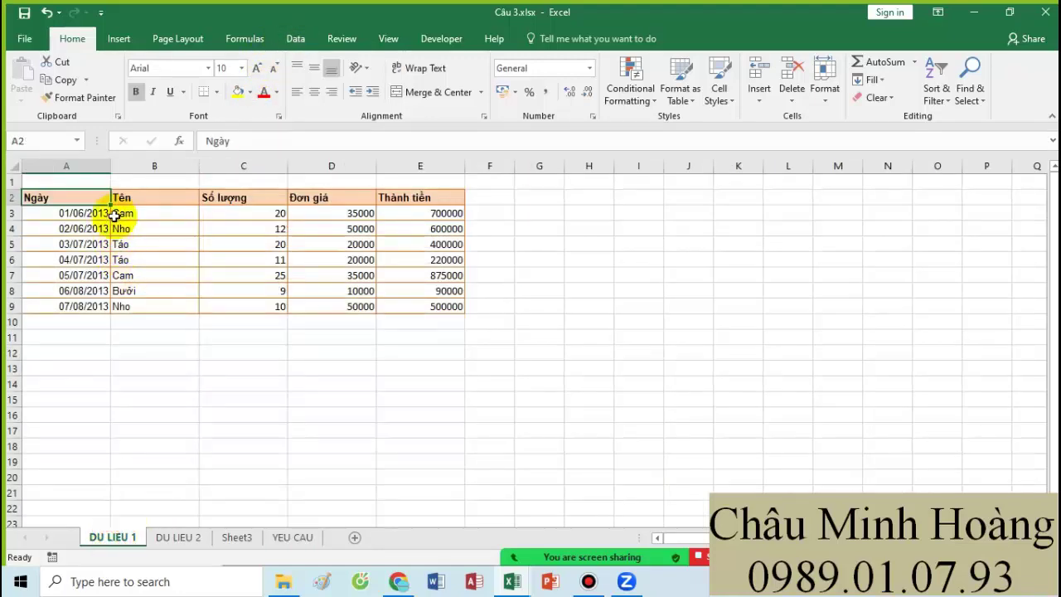
drag(142, 199, 208, 197)
ctrl+click(412, 196)
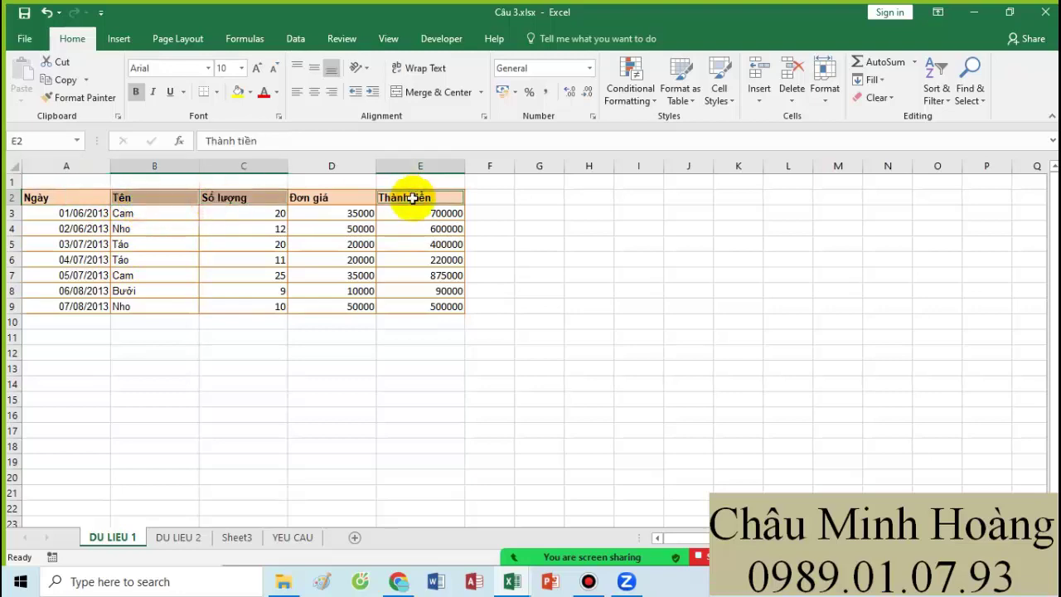
key(ctrl+c)
click(291, 538)
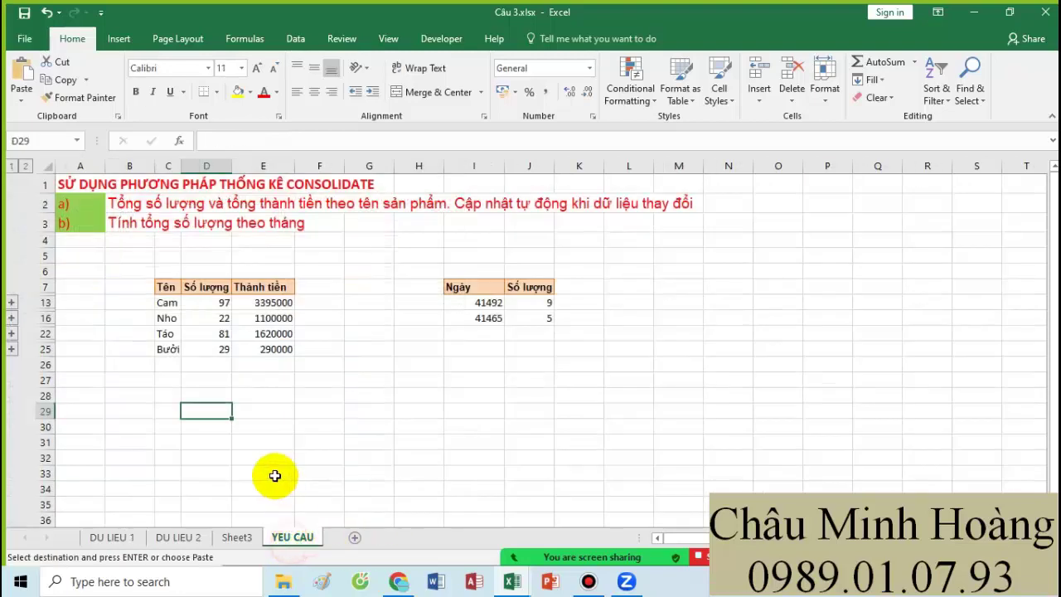
click(166, 395)
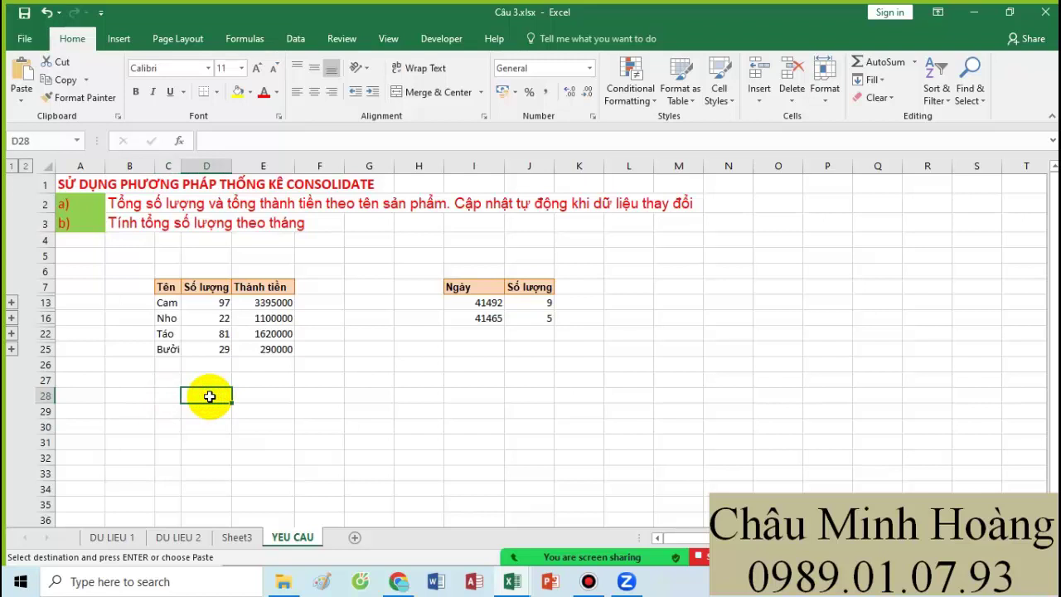
key(ctrl+v)
drag(206, 398, 320, 391)
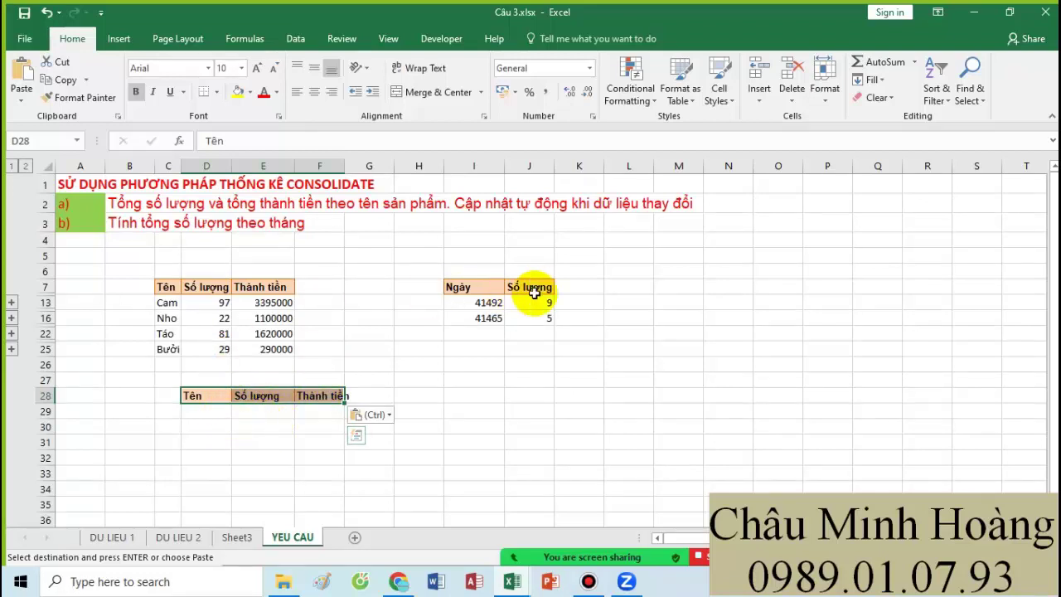
click(437, 257)
drag(602, 270, 674, 348)
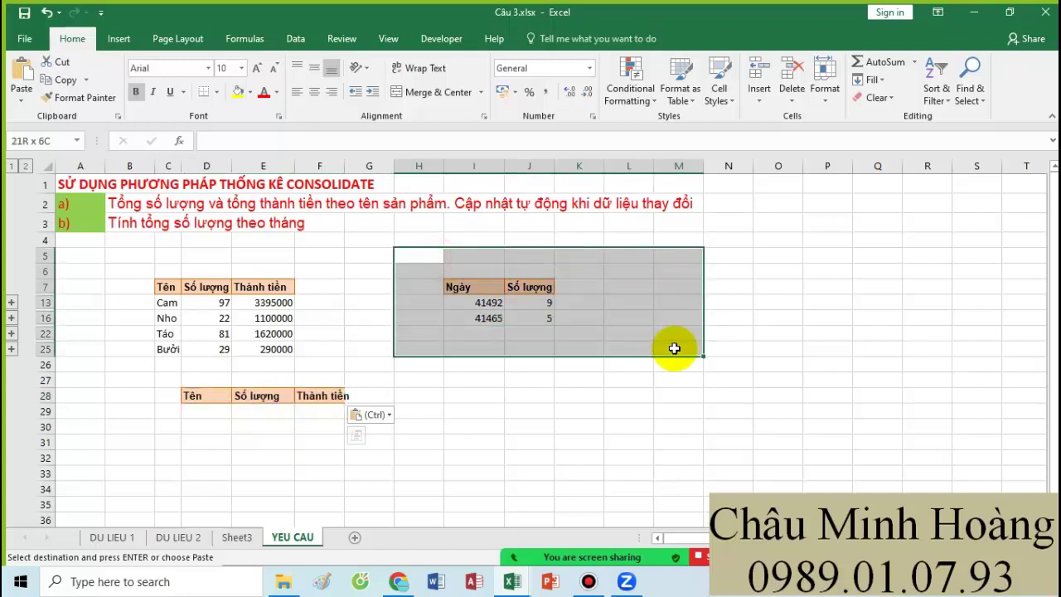
drag(409, 267, 630, 337)
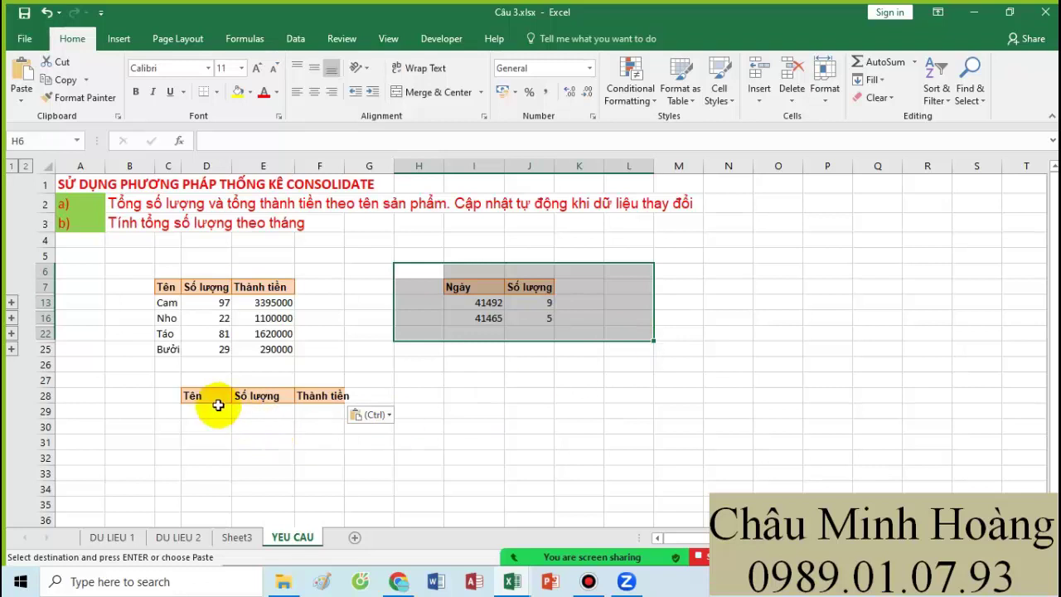
- Start Consolidate on the D28:F28 headers and remove both old source references
drag(203, 398, 324, 393)
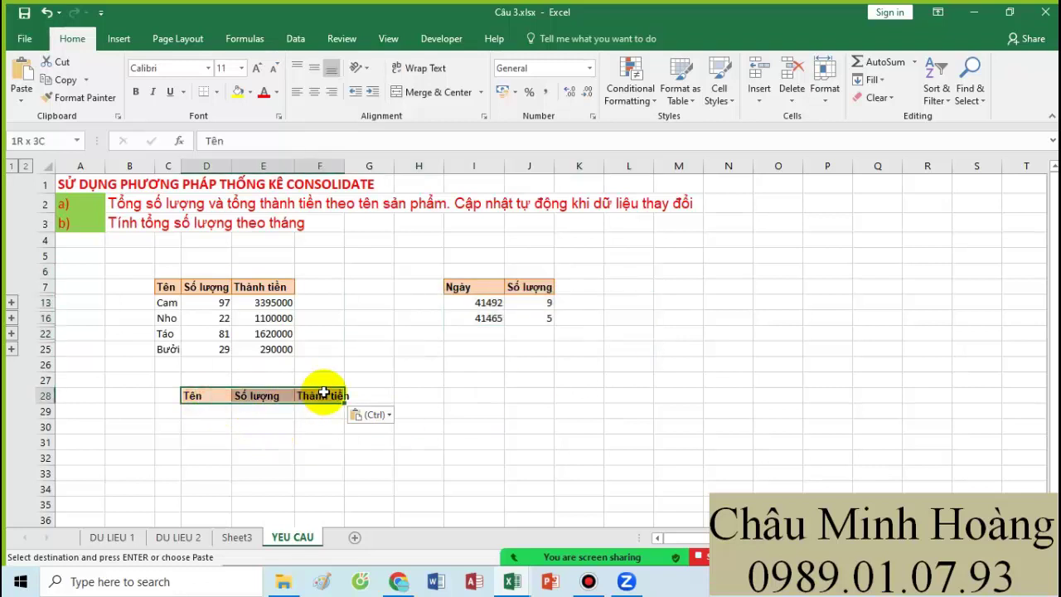
click(306, 38)
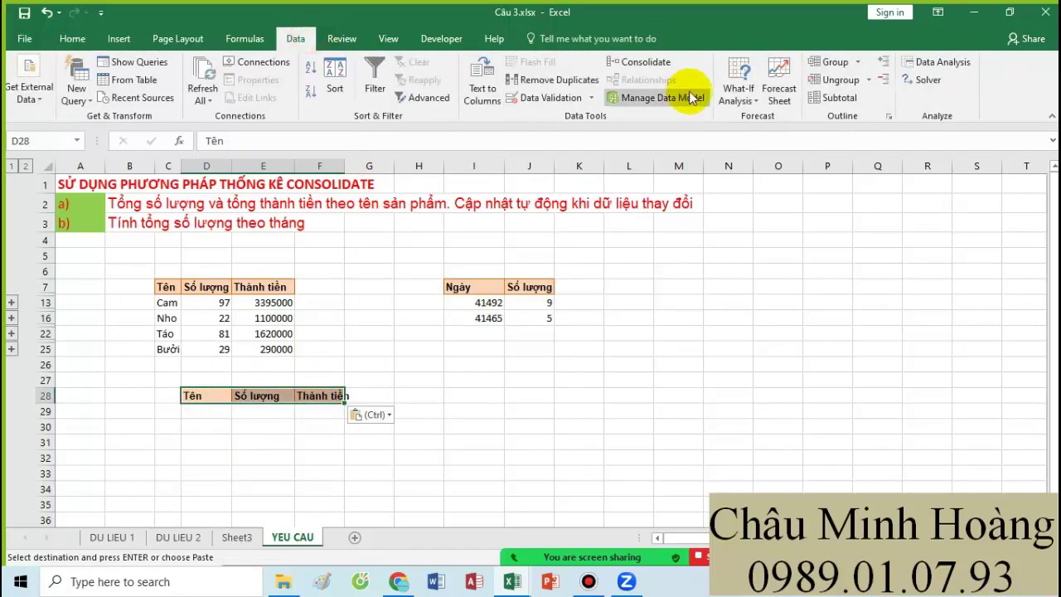
click(646, 67)
click(733, 330)
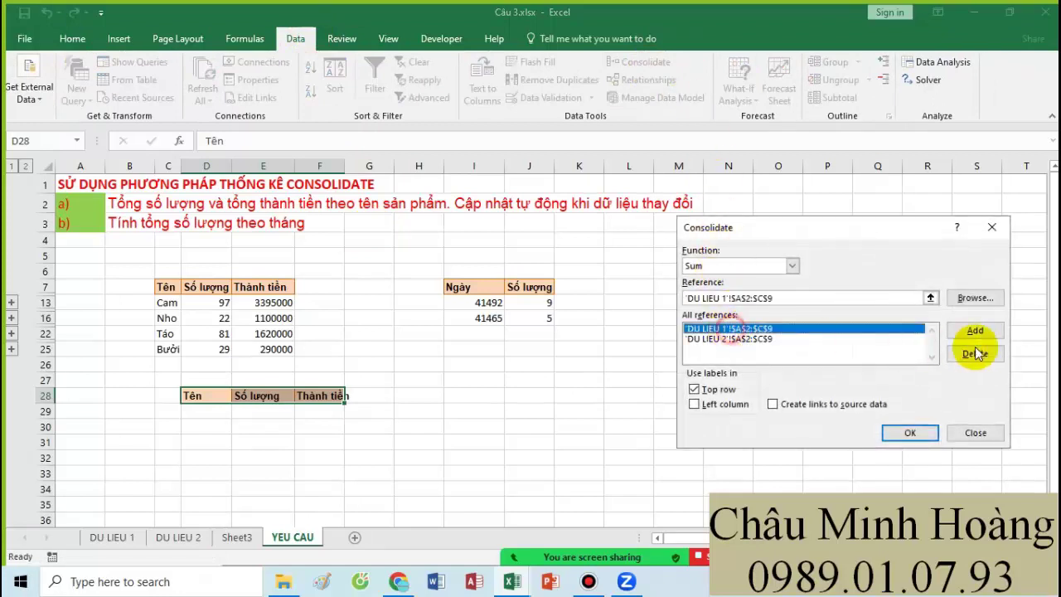
click(975, 353)
click(816, 330)
click(987, 357)
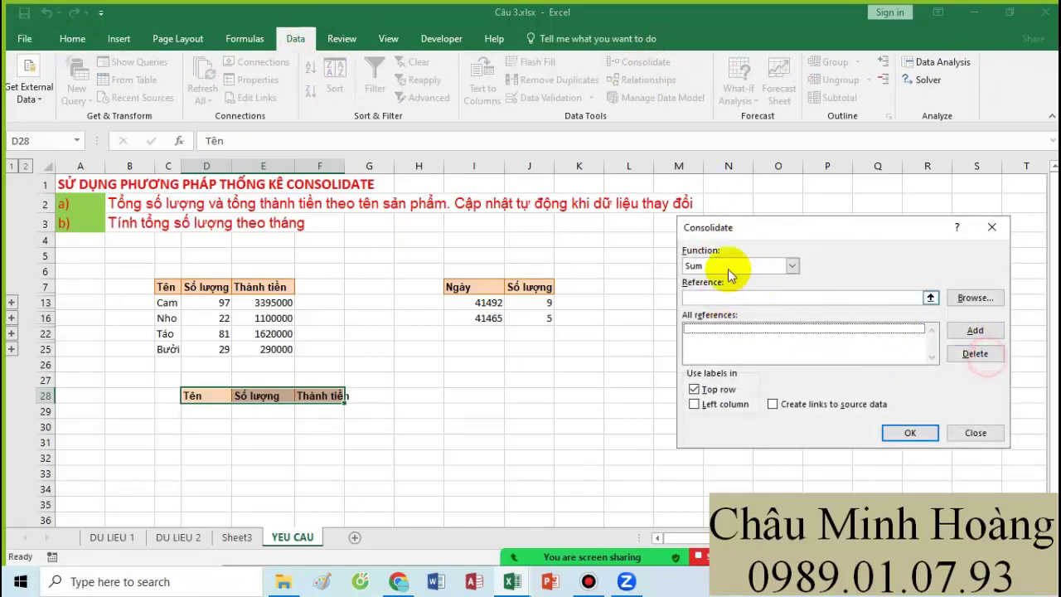
- Add range B2:E9 of the DU LIEU 1 sheet as a consolidation source
click(709, 299)
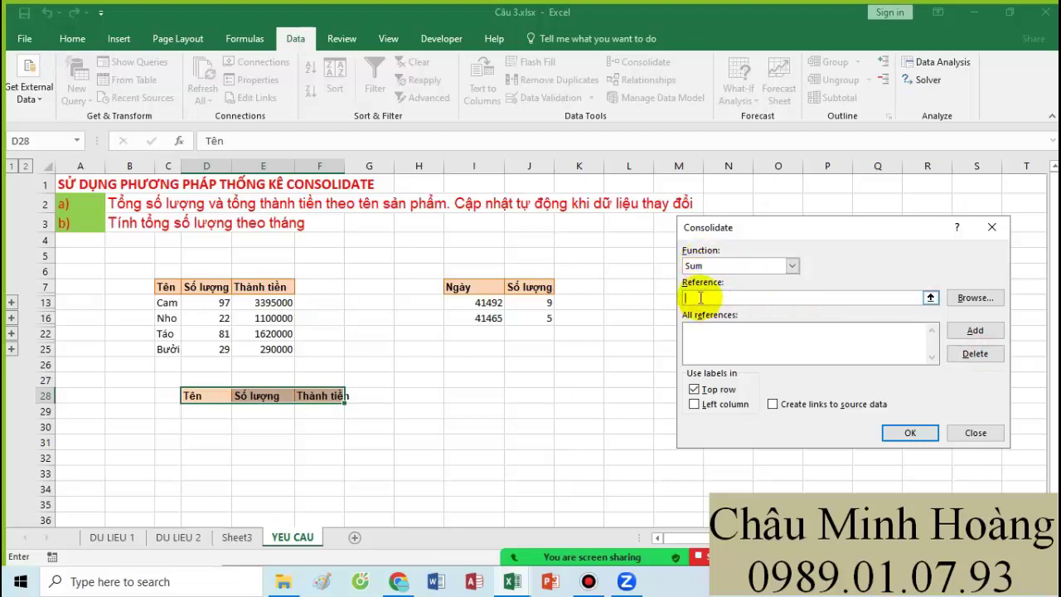
click(145, 538)
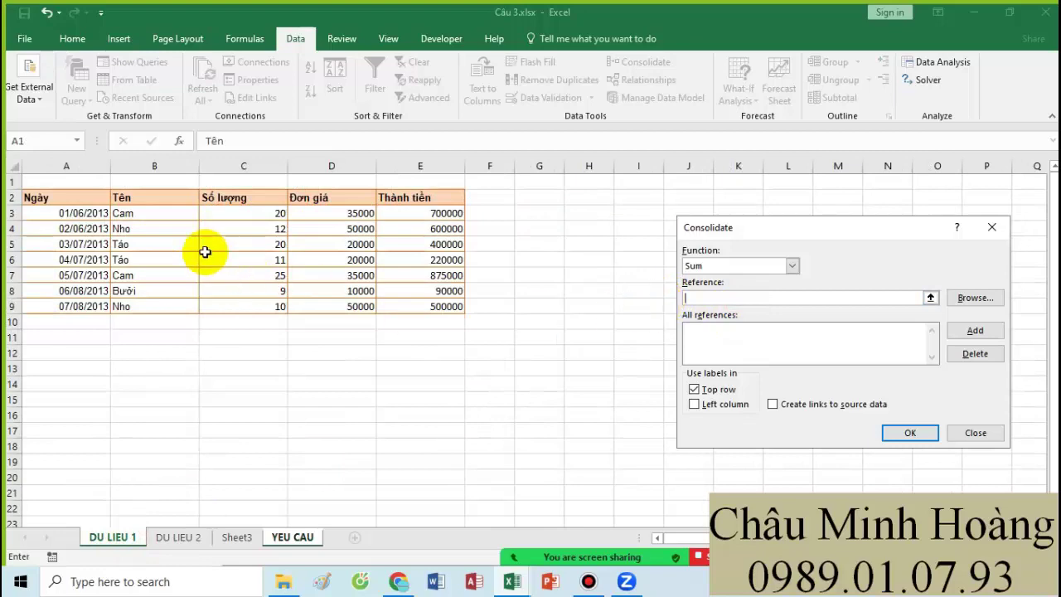
drag(126, 199, 415, 303)
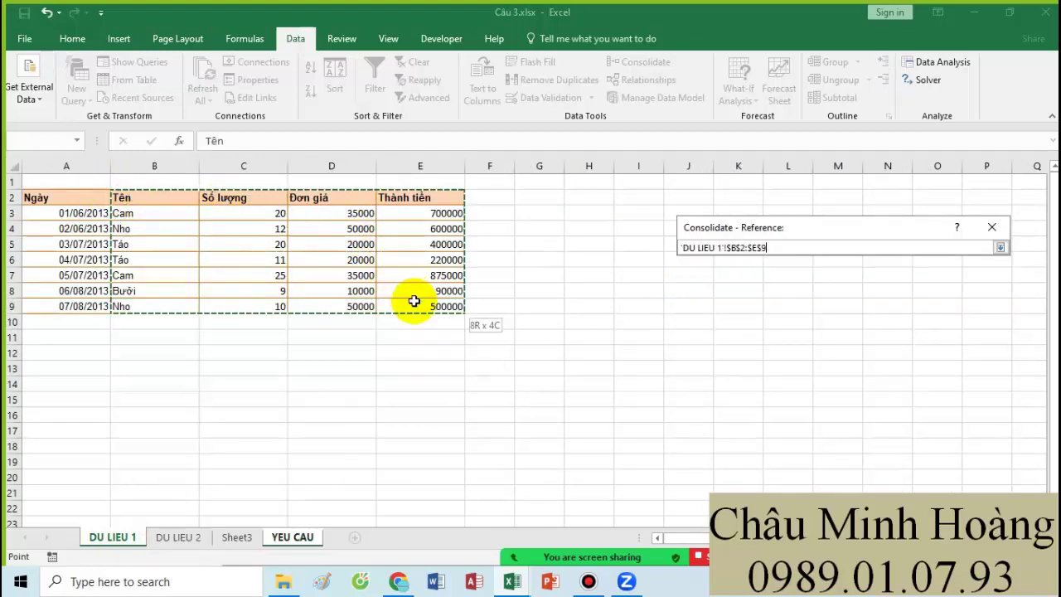
click(975, 330)
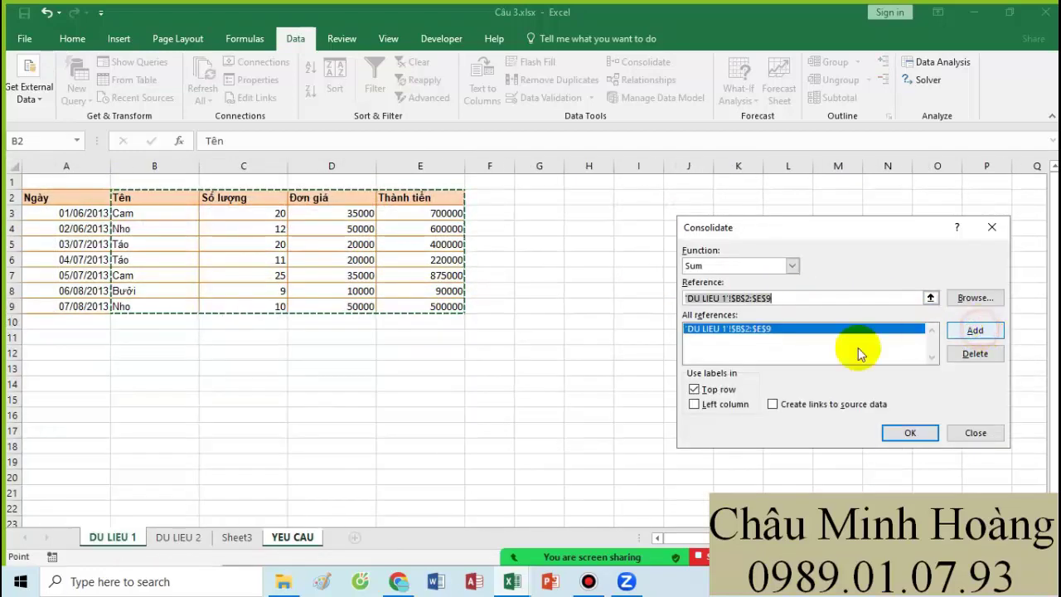
- Add range B2:E9 of the DU LIEU 2 sheet as the second consolidation source
click(184, 538)
click(783, 300)
key(ctrl+a)
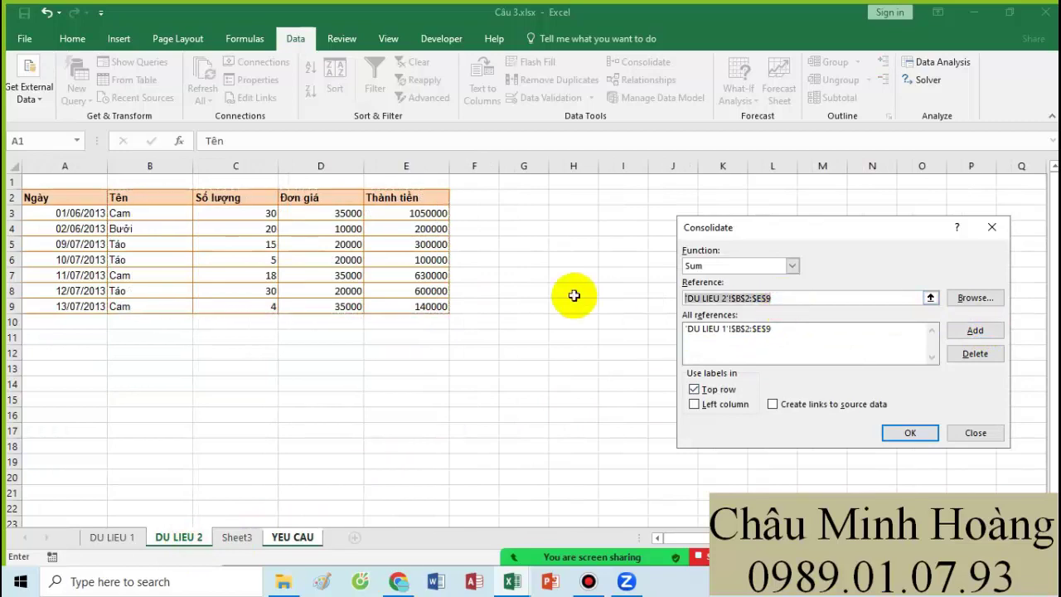
key(BackSpace)
drag(132, 196, 417, 306)
click(974, 330)
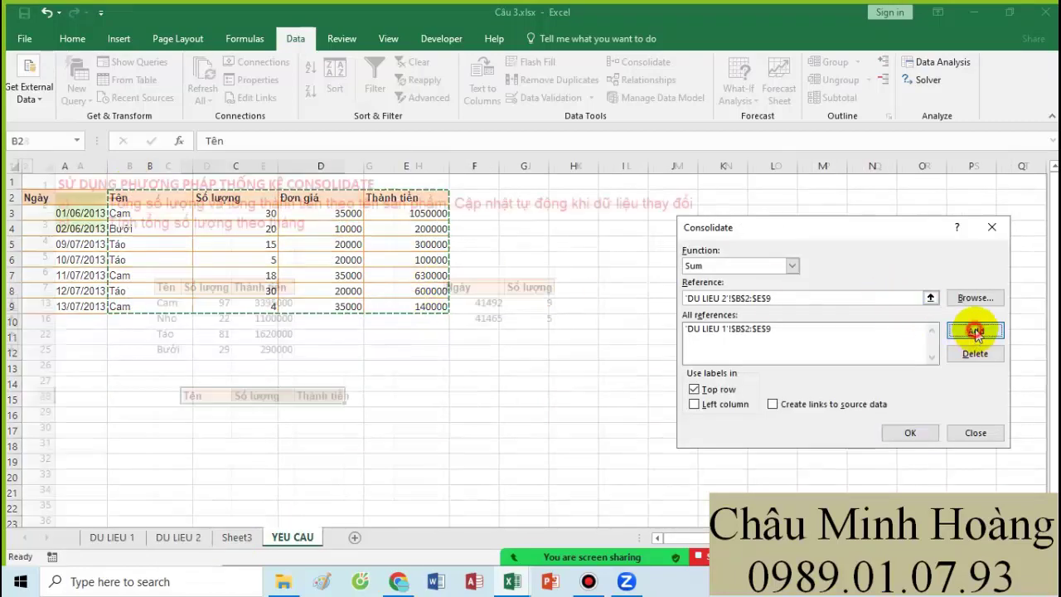
- Add range B2:E9 of Sheet3 as the third consolidation source
click(240, 537)
click(774, 297)
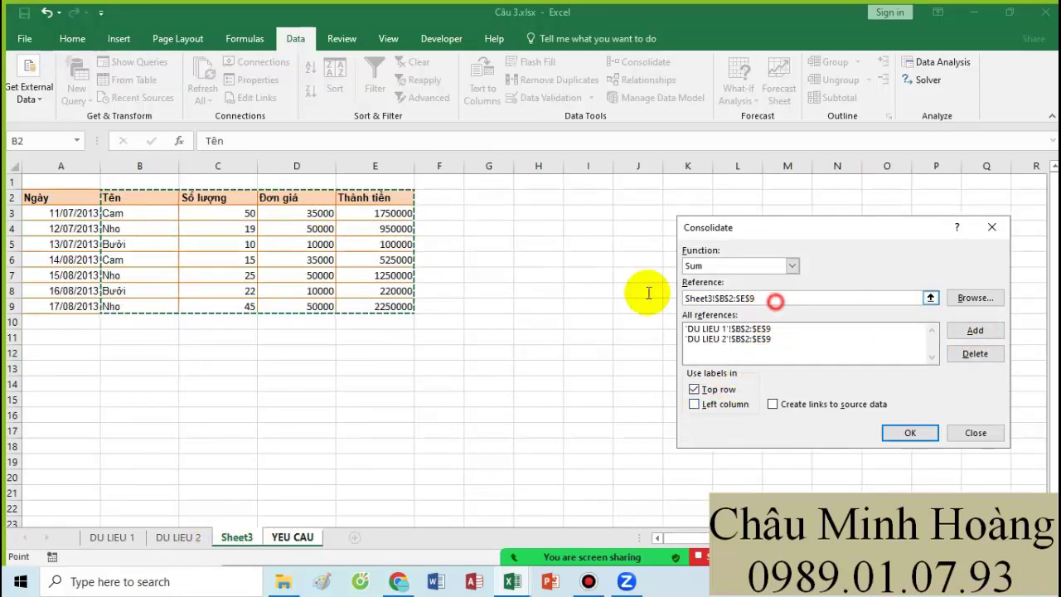
key(ctrl+a)
key(BackSpace)
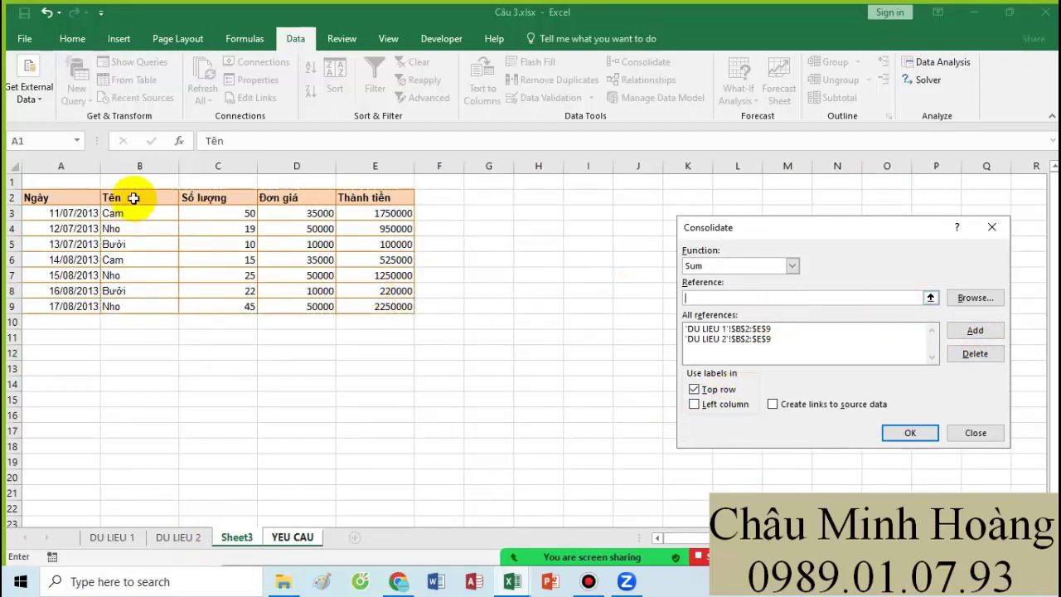
drag(133, 198, 402, 305)
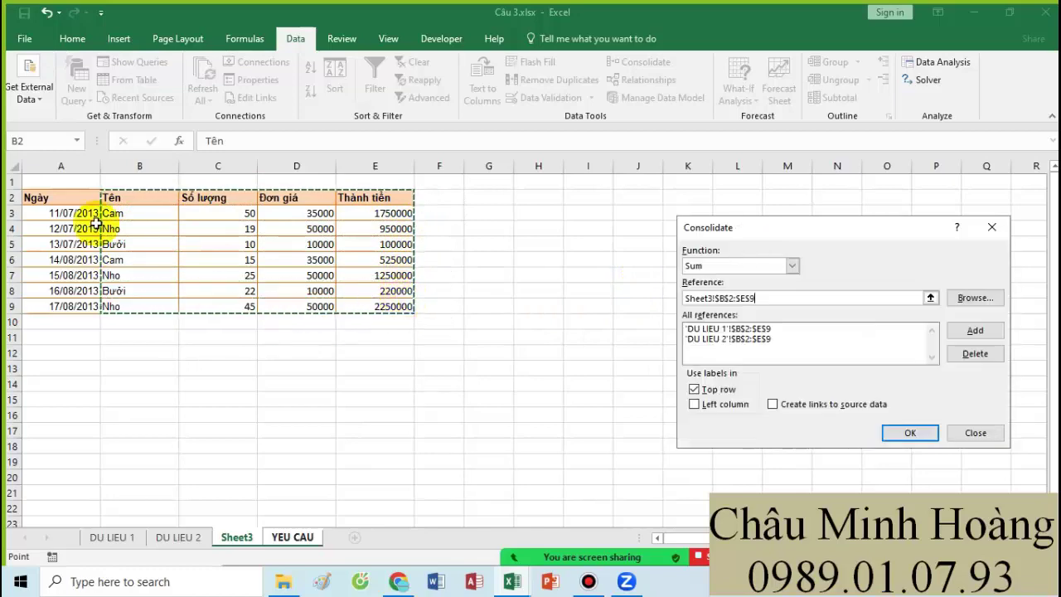
click(974, 330)
- Consolidate the three sources using left column labels as well, with links created to the source data
click(694, 404)
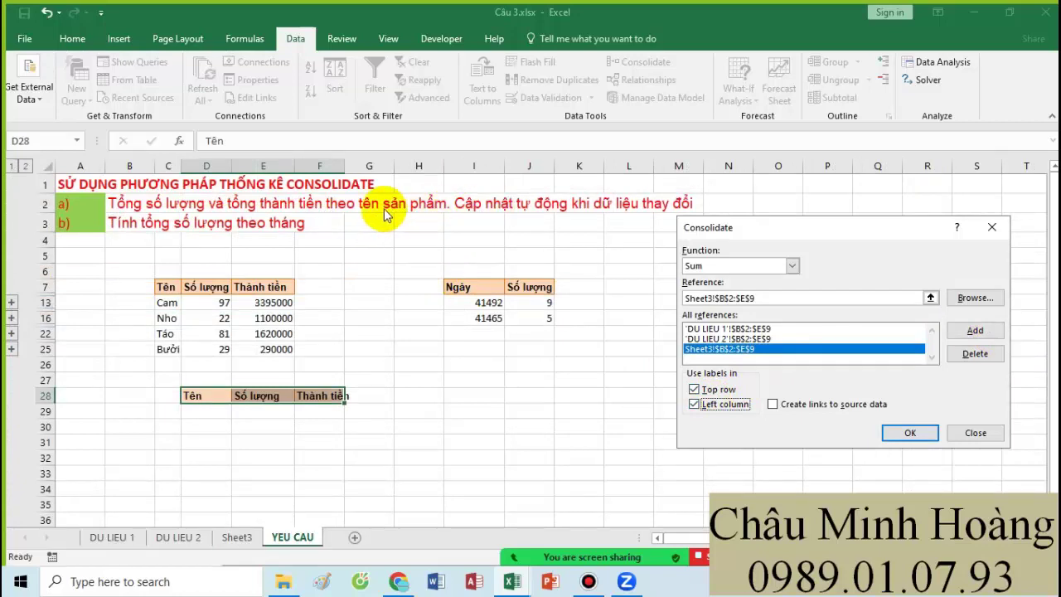
click(772, 405)
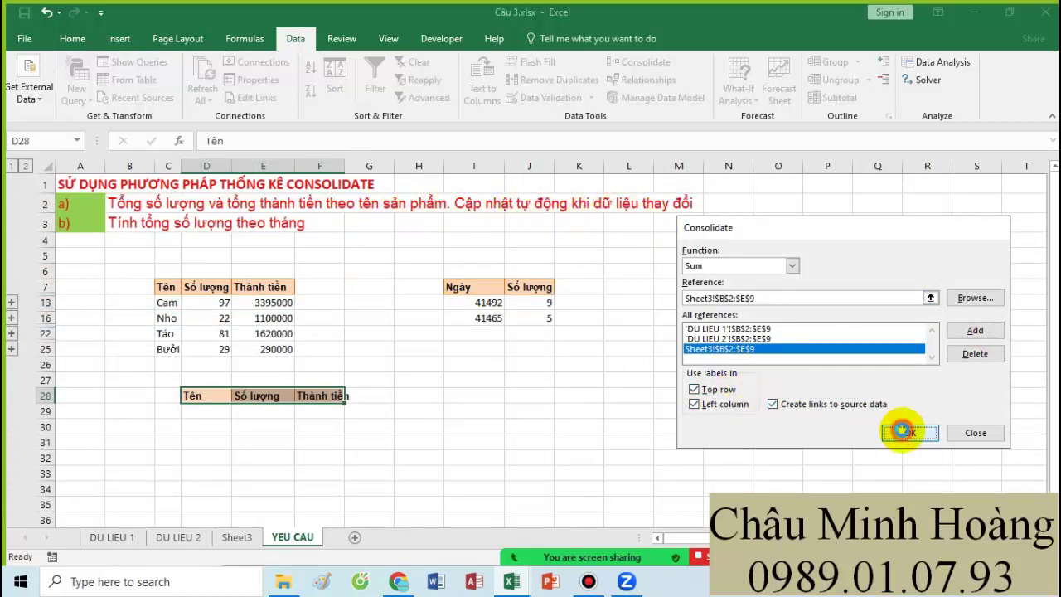
click(901, 430)
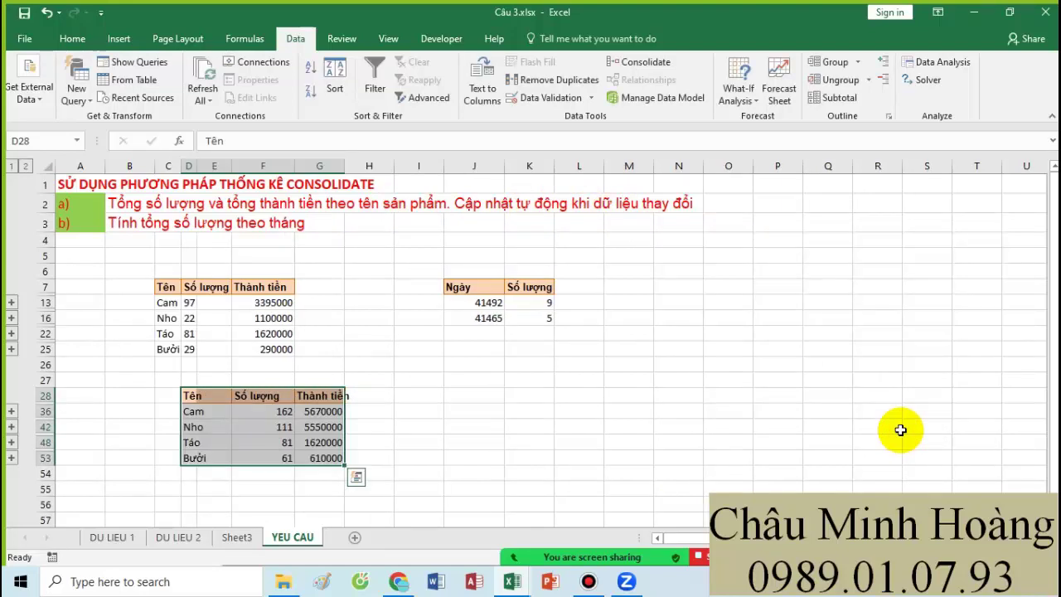
- Widen column D of the YEU CAU sheet so the summary tables are easier to read
drag(197, 166, 218, 166)
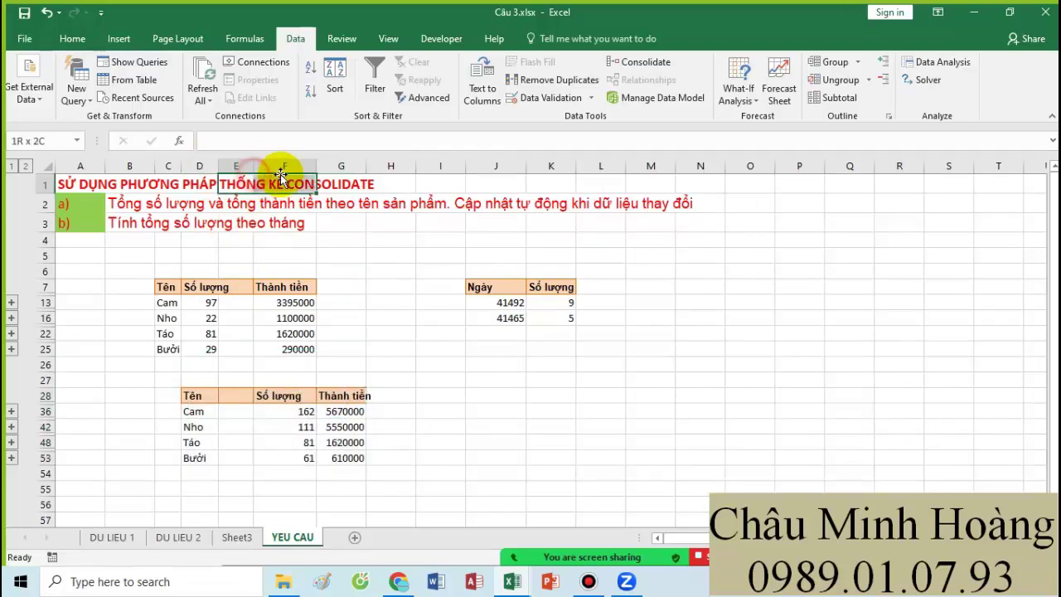
click(344, 348)
drag(166, 272, 300, 352)
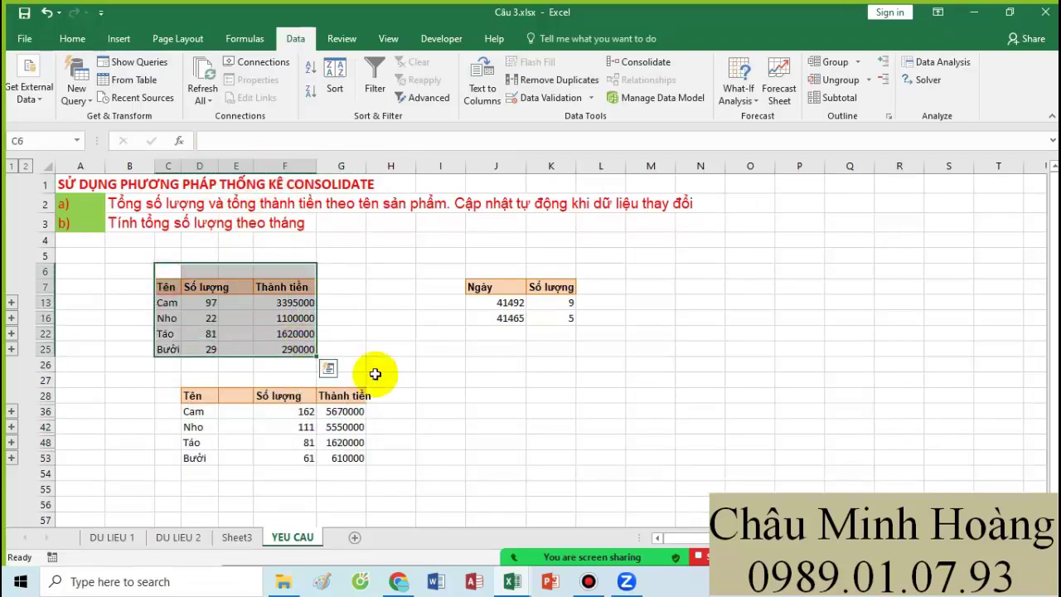
click(385, 379)
- Delete the empty cells E28:E53 between Tên and Số lượng in the lower summary table, shifting cells left
drag(235, 395, 236, 458)
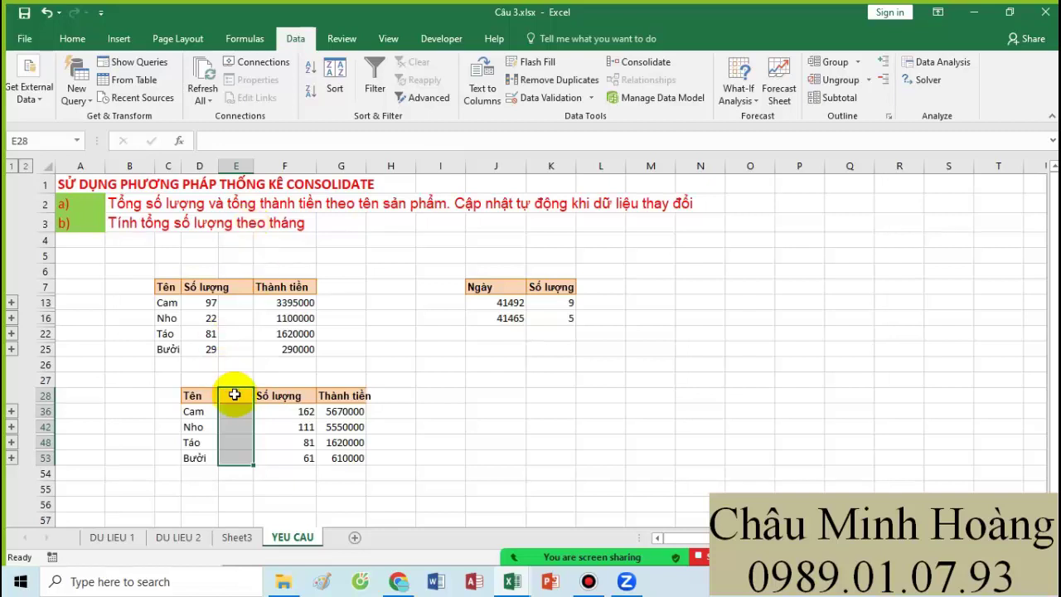
right_click(236, 437)
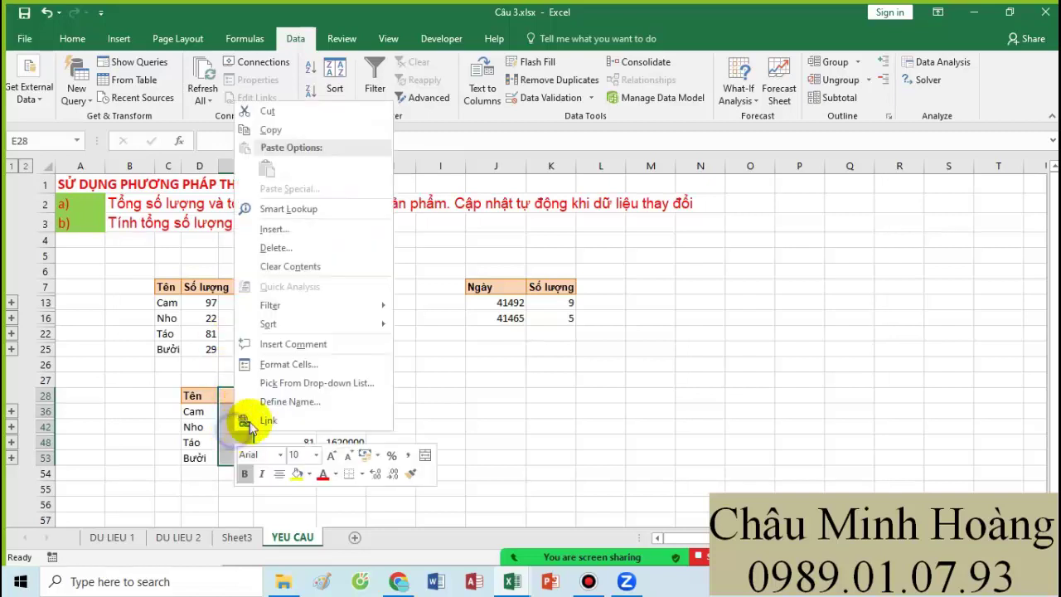
click(280, 248)
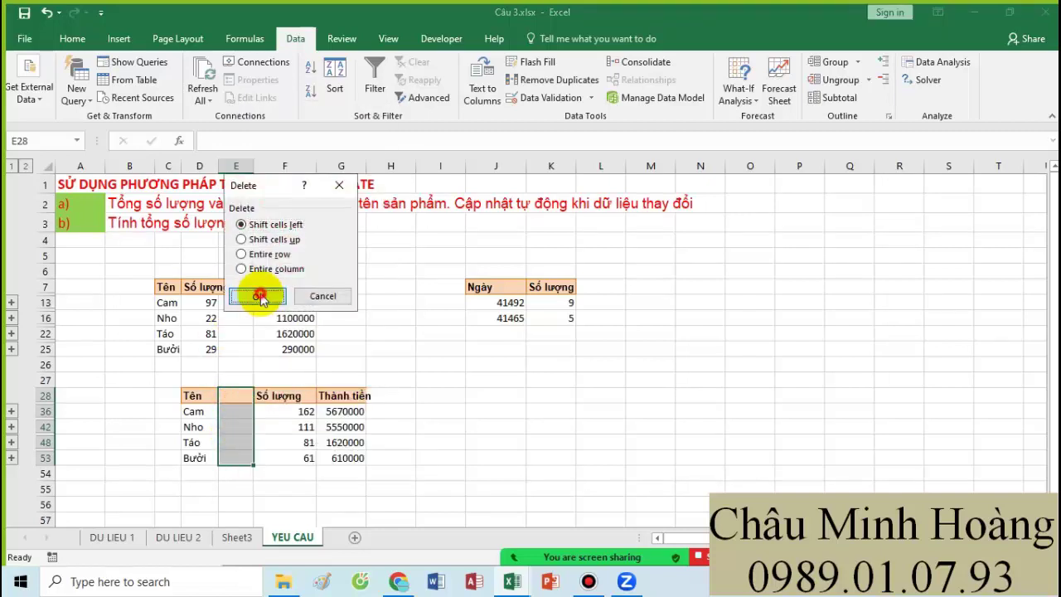
click(260, 293)
click(363, 400)
drag(192, 395, 290, 457)
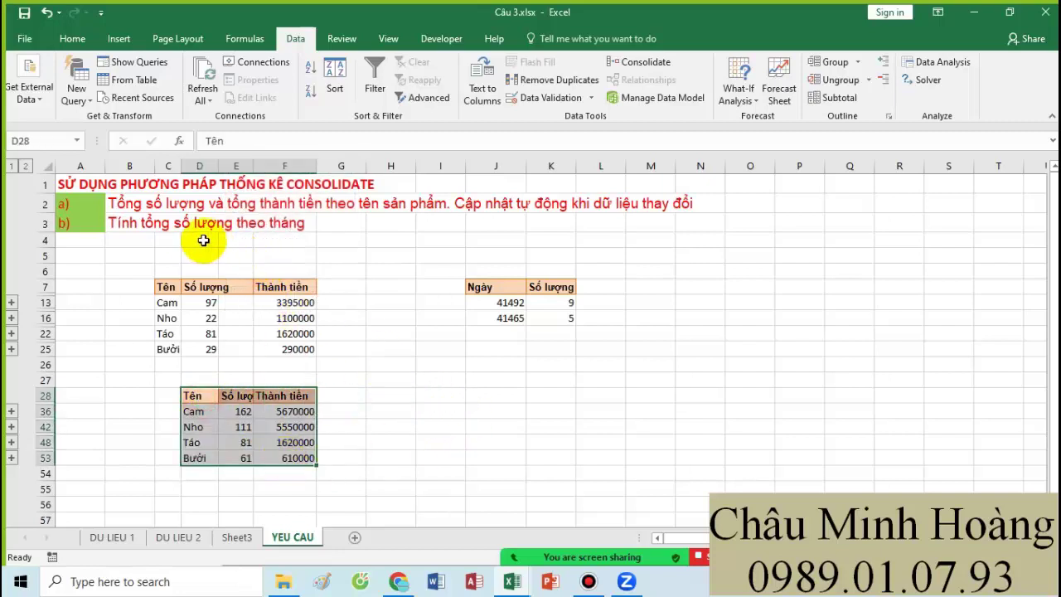
- Select the Tên column, B2:B9, on the DU LIEU 1 sheet and bring up its cell commands
click(108, 537)
drag(153, 381, 42, 211)
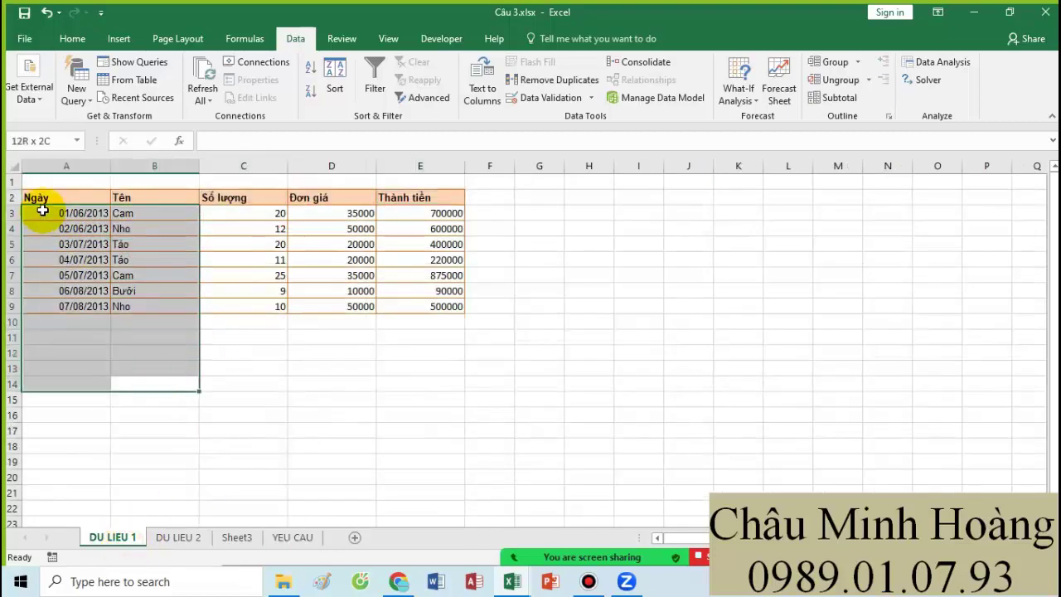
click(342, 374)
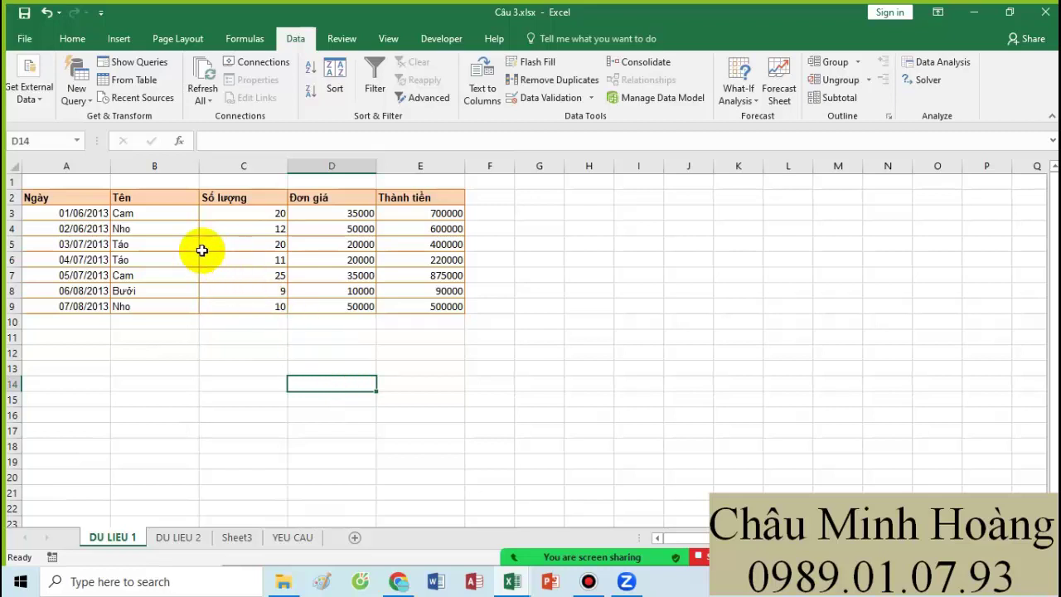
drag(149, 199, 150, 307)
right_click(150, 308)
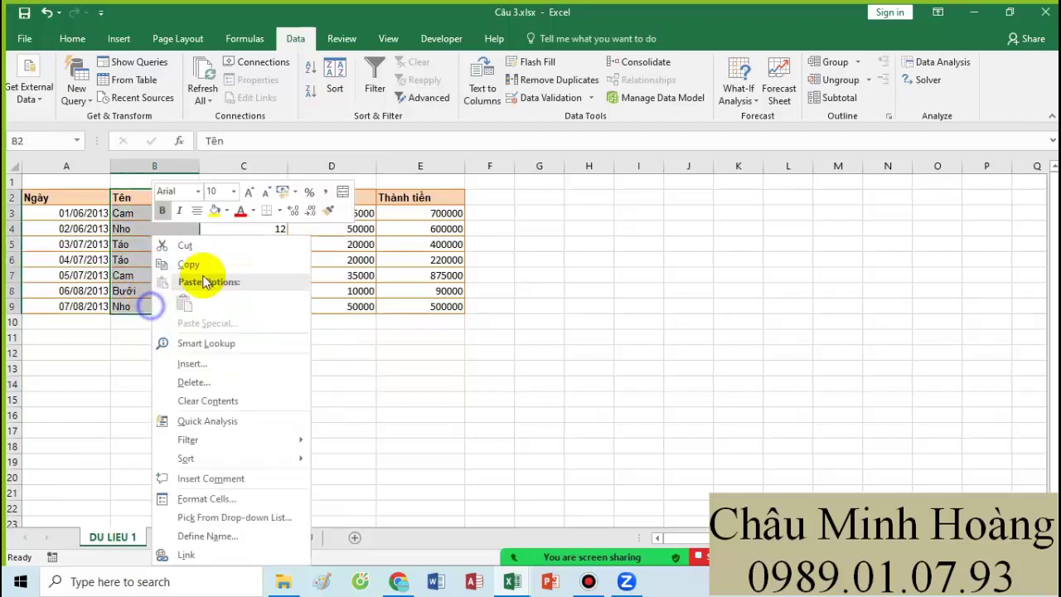
- Insert cells before the Tên column in B2:B9 of DU LIEU 1, shifting cells right, and head the new column Tháng
click(194, 364)
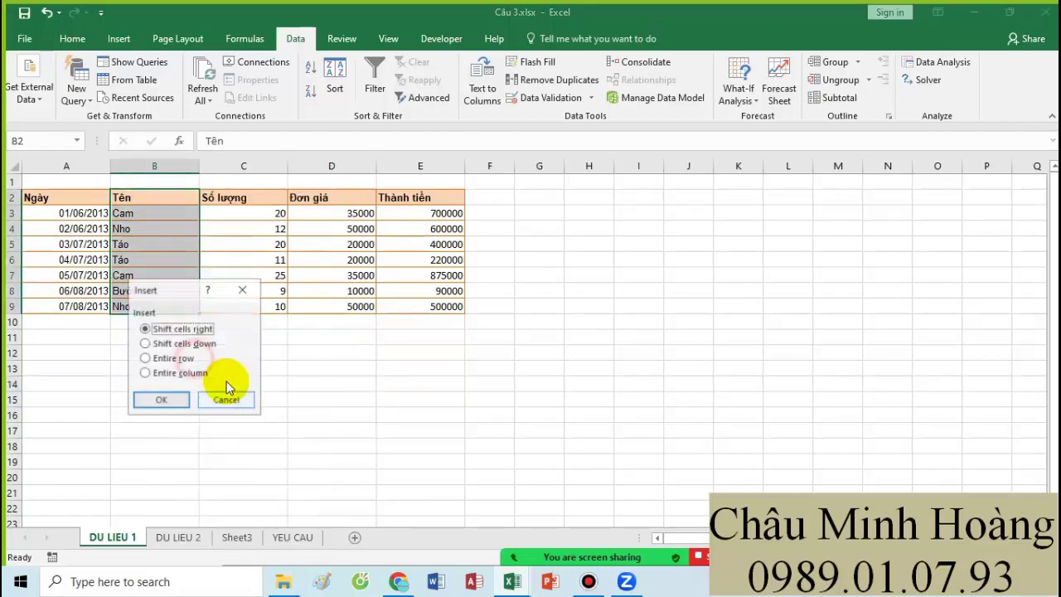
click(153, 397)
click(147, 199)
text(Tháng)
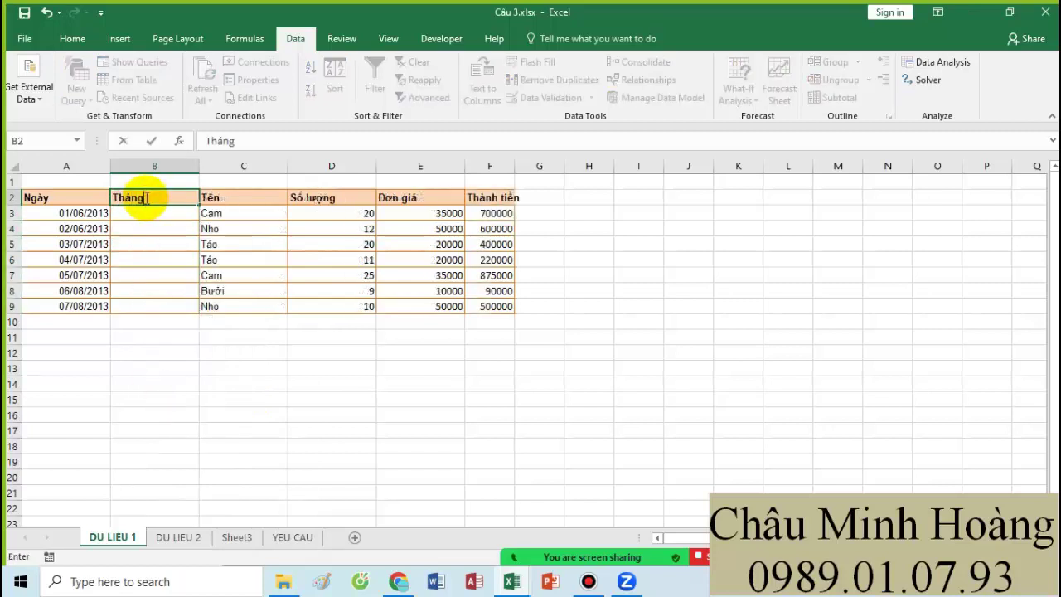
key(Return)
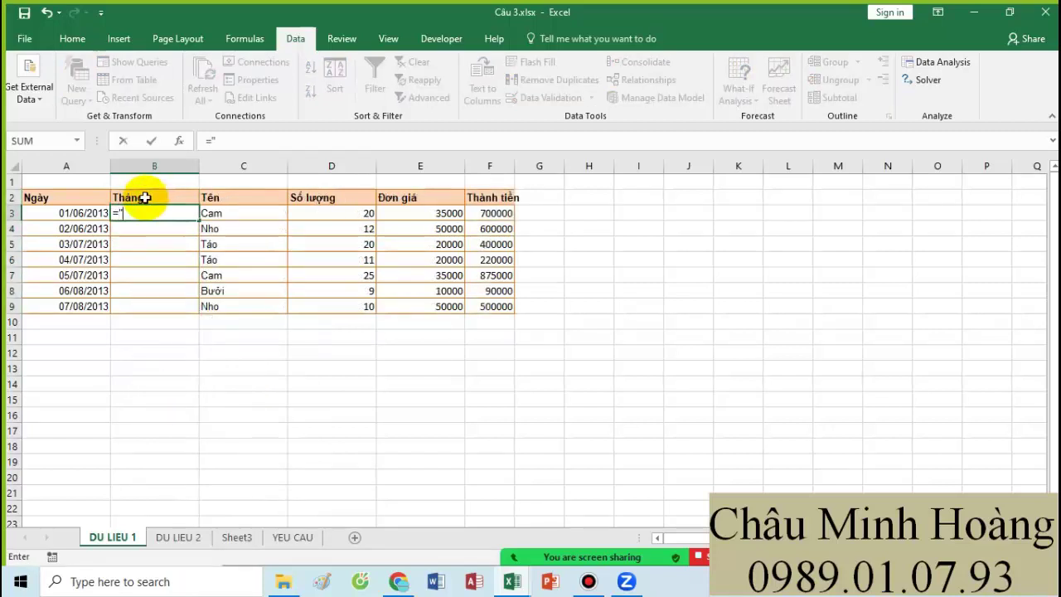
- Enter ="Tháng "&MONTH(A3) in B3 of DU LIEU 1 and fill the formula down to B9
text(="Tháng "&)
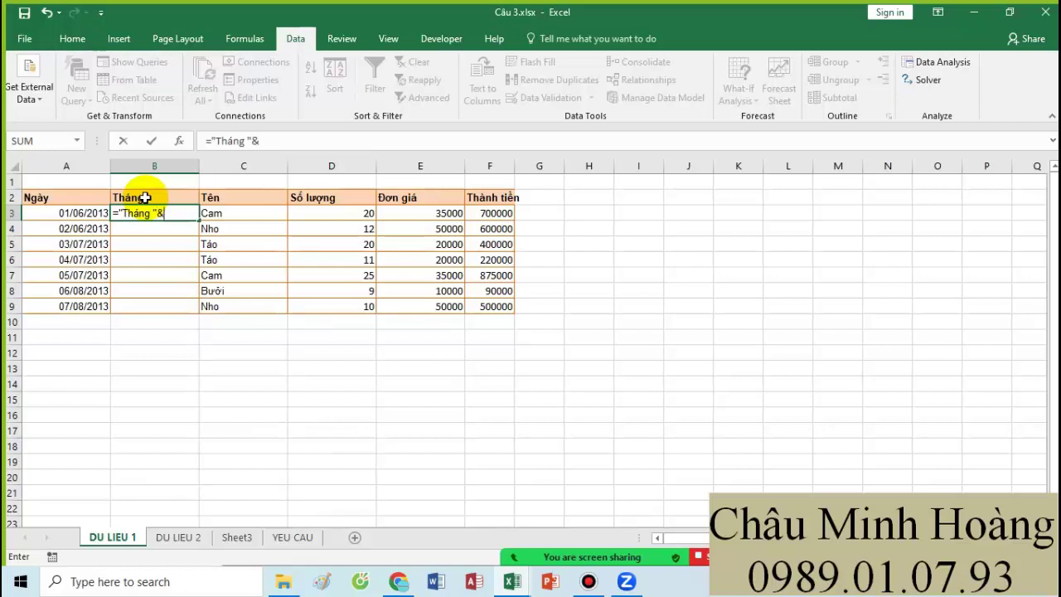
text(month)
key(Tab)
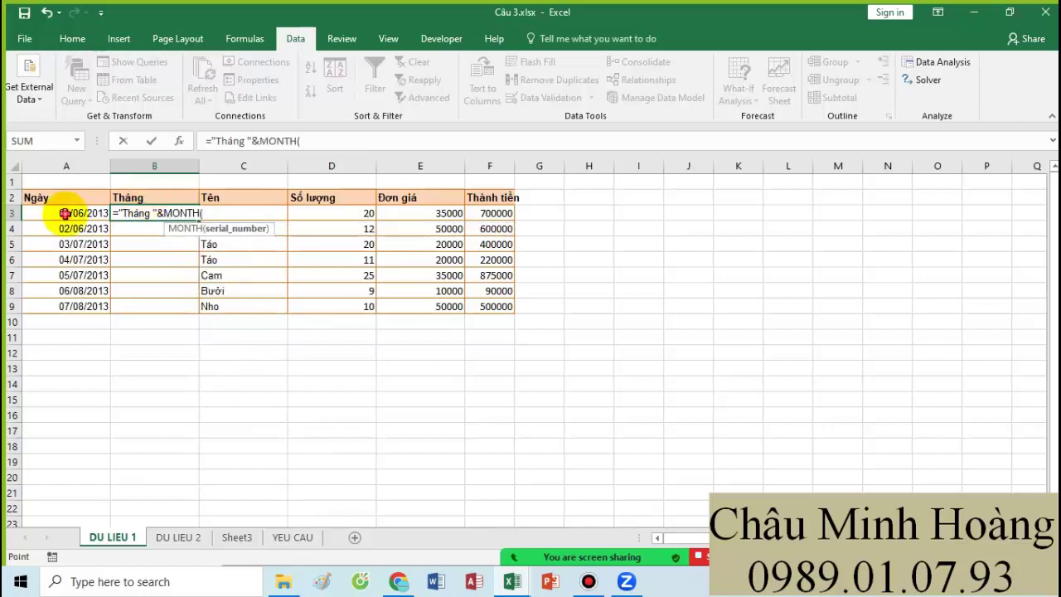
key(Return)
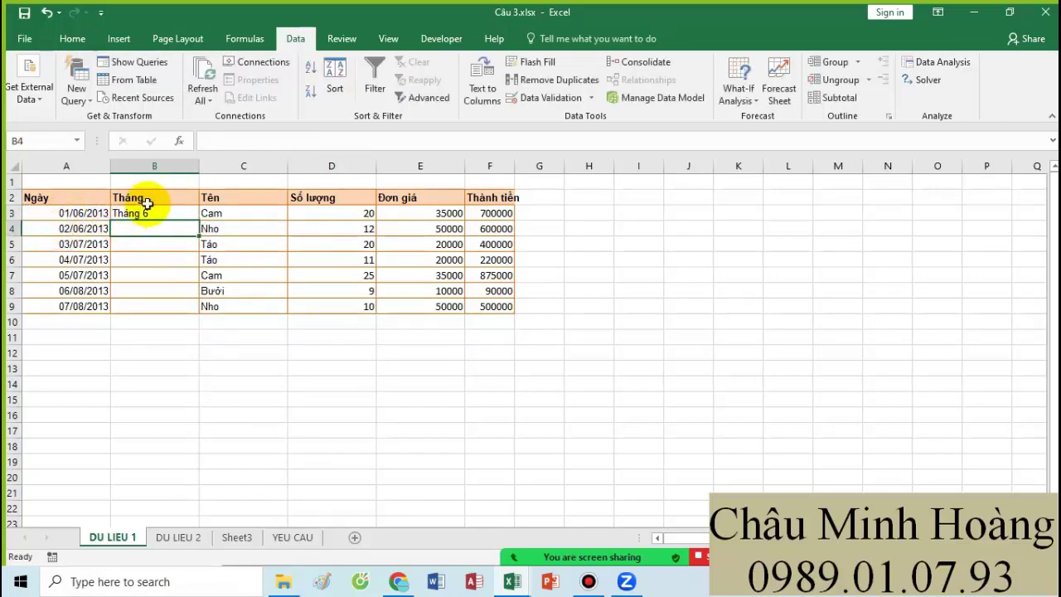
click(153, 215)
drag(198, 217, 154, 308)
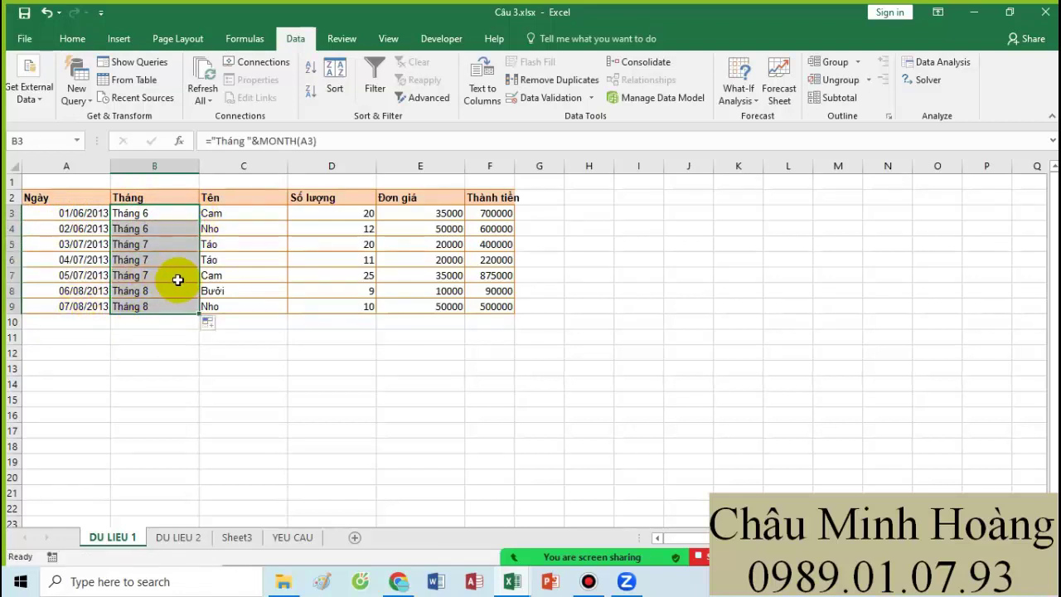
- On DU LIEU 2, insert cells at B2:B9 with existing cells shifted right, and enter the header Tháng in B2
click(176, 537)
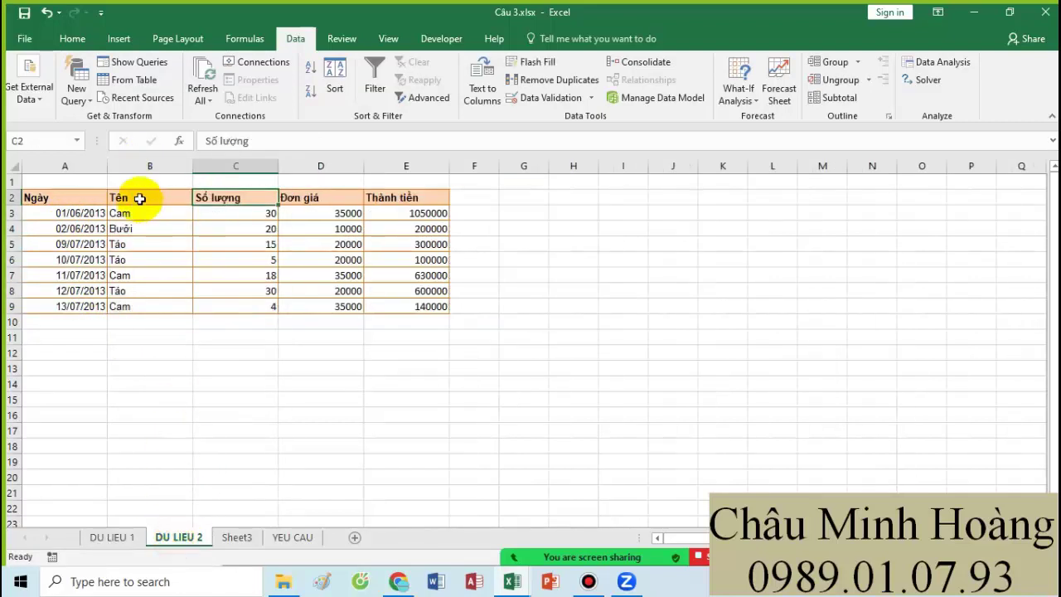
drag(147, 200, 146, 305)
right_click(147, 309)
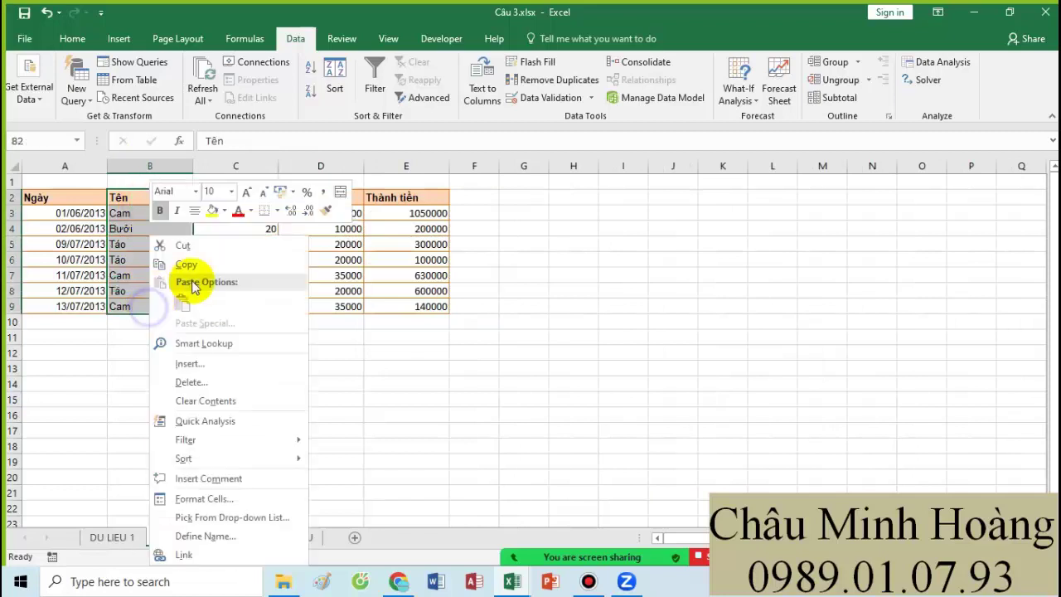
click(190, 363)
click(176, 397)
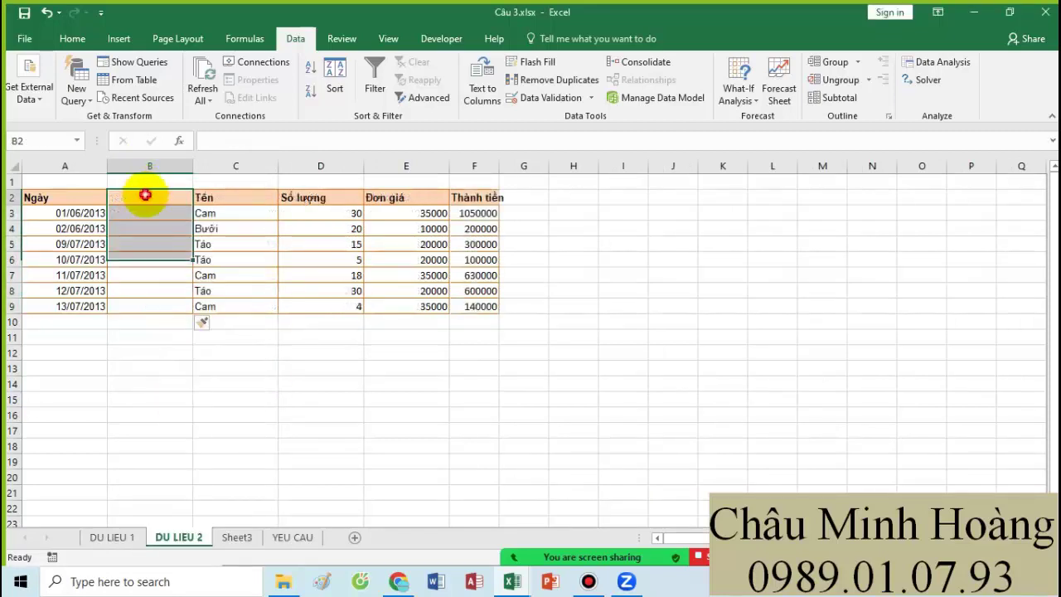
click(150, 196)
text(Tháng)
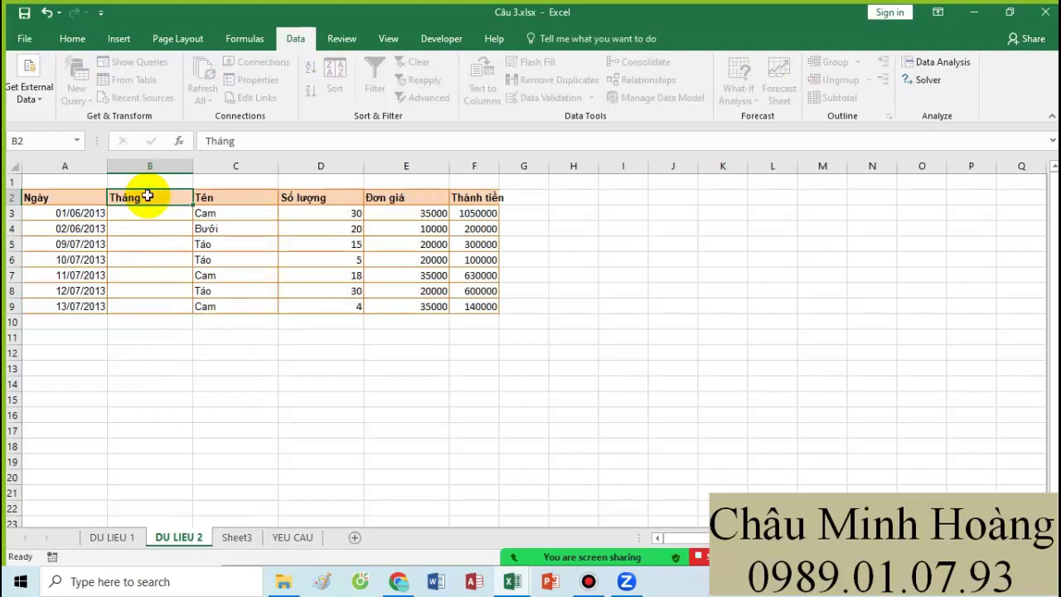
key(Down)
- Enter ="Tháng "&MONTH(A3) in B3 of DU LIEU 2 and fill the formula down to B9
text(=)
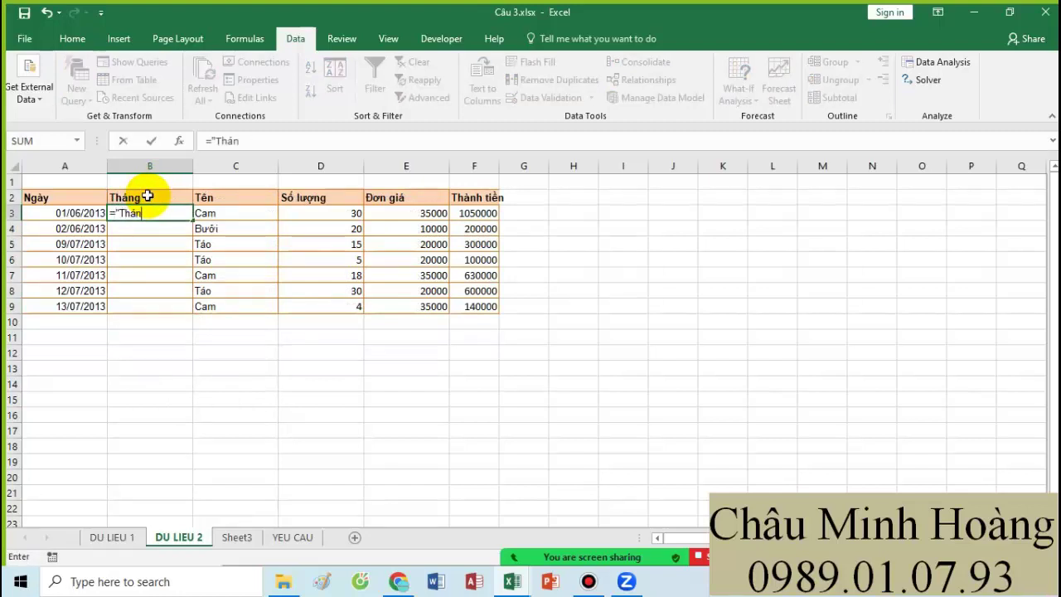
text("Tháng "&mont)
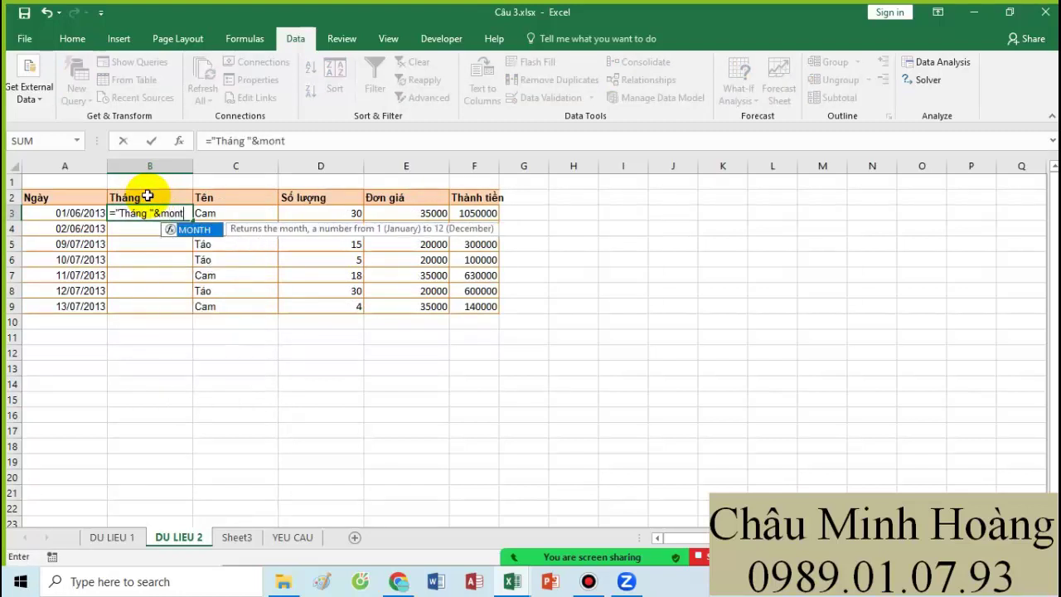
key(Tab)
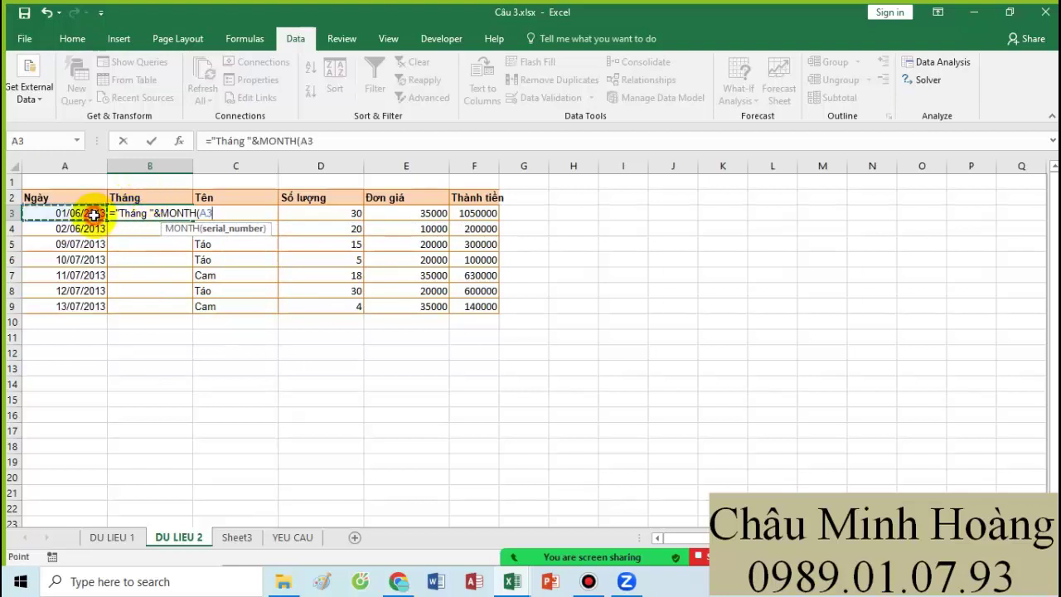
key(Return)
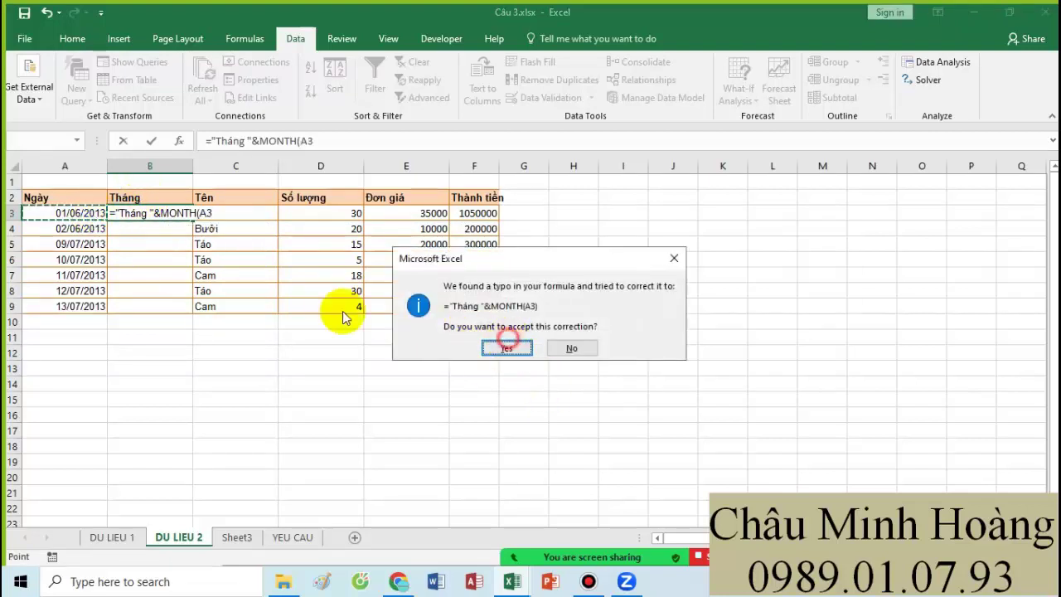
click(507, 348)
click(170, 214)
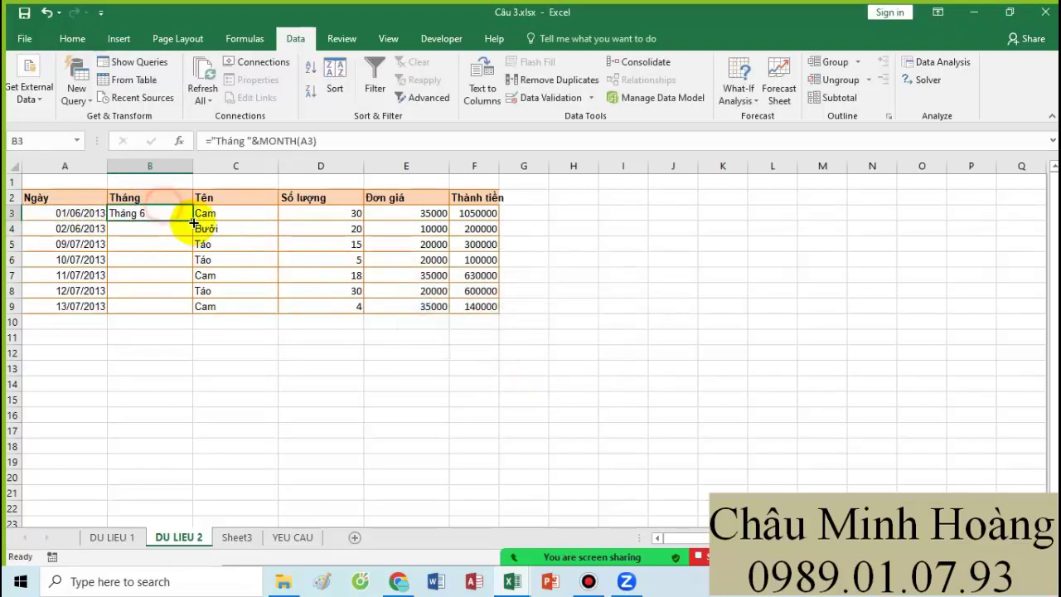
drag(190, 220, 181, 313)
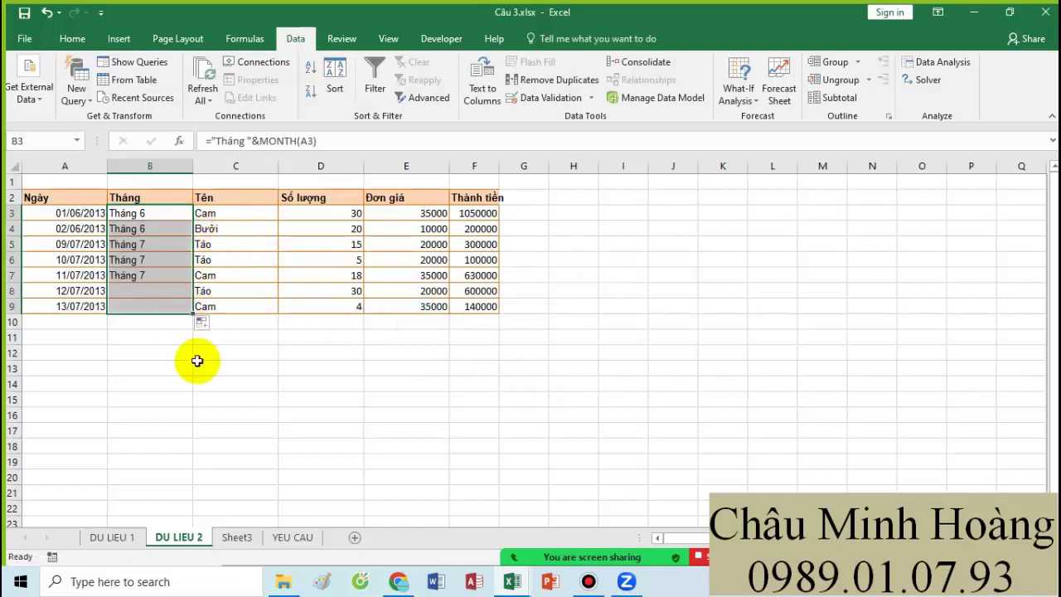
- On Sheet3, insert cells at B2:B9 with existing cells shifted right, and enter the header Tháng in B2
click(236, 537)
click(137, 197)
drag(140, 219, 146, 308)
right_click(146, 299)
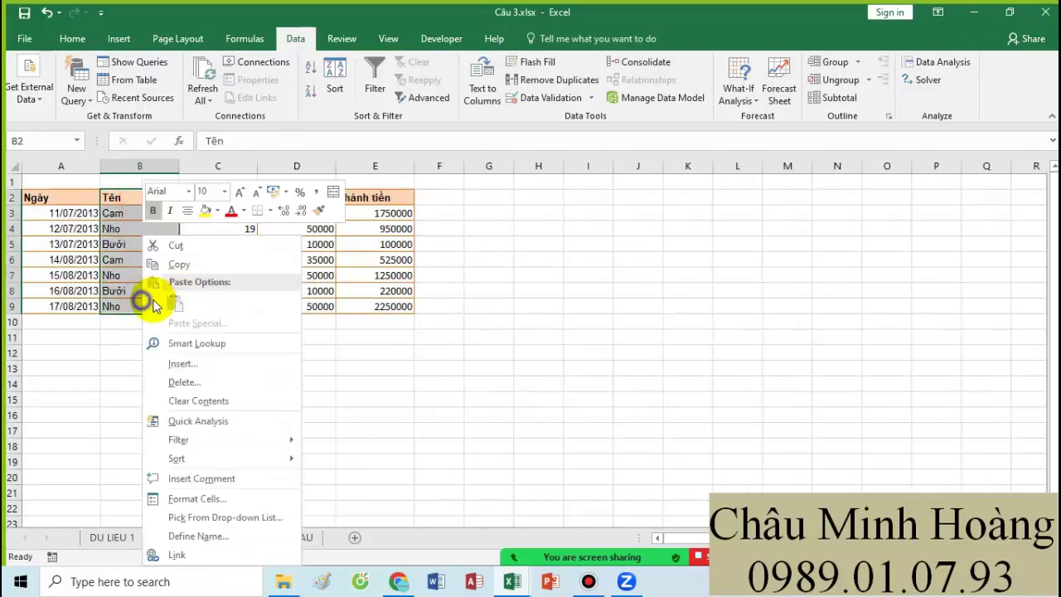
click(184, 358)
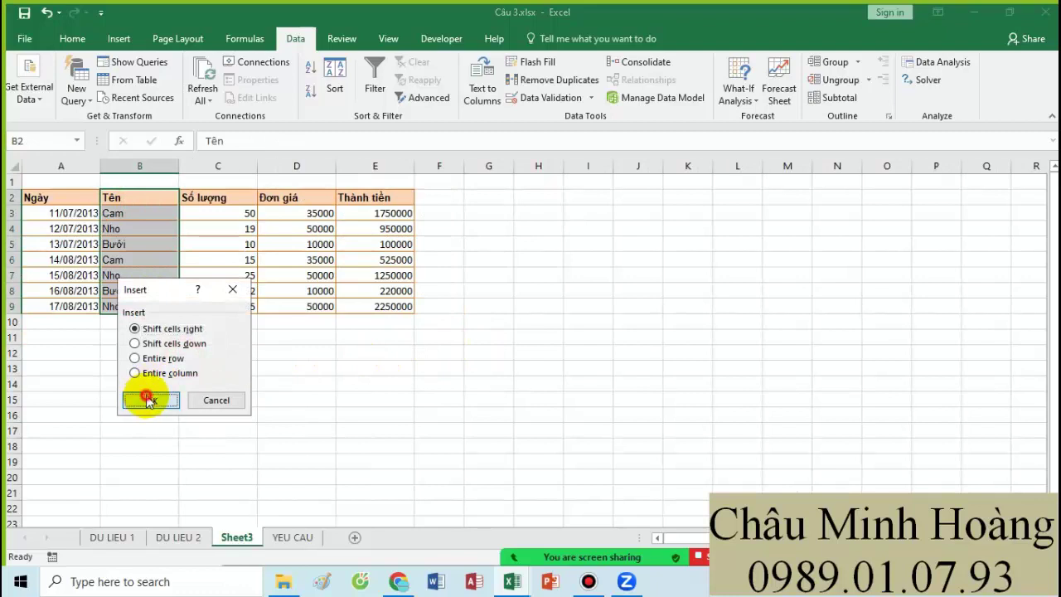
click(147, 398)
click(142, 201)
text(Tháng)
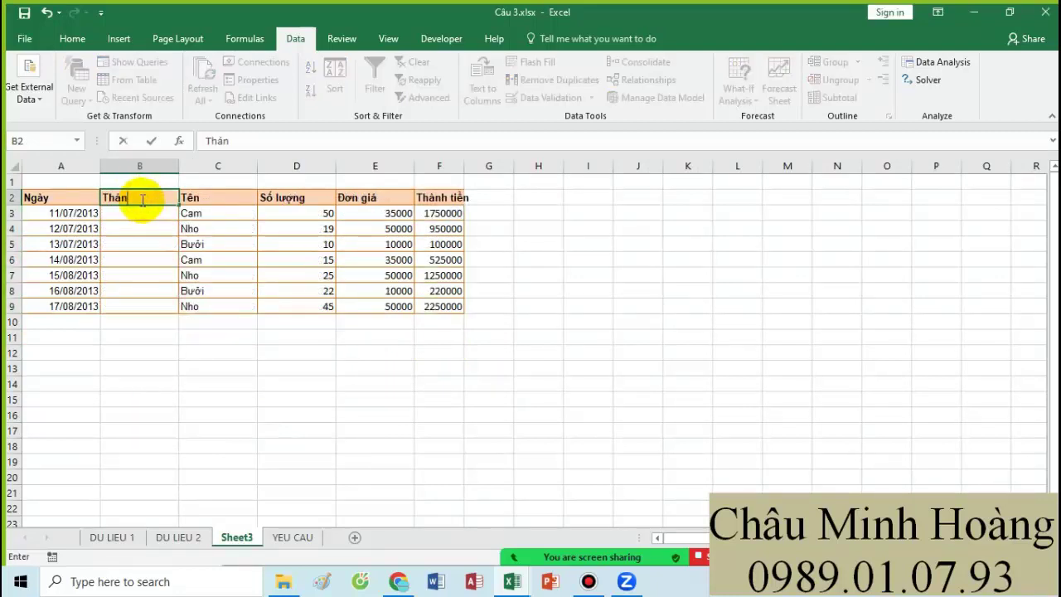
key(Return)
- Enter ="Tháng "&MONTH(A3) in B3 of Sheet3 and fill the formula down to B9
text(="Thán)
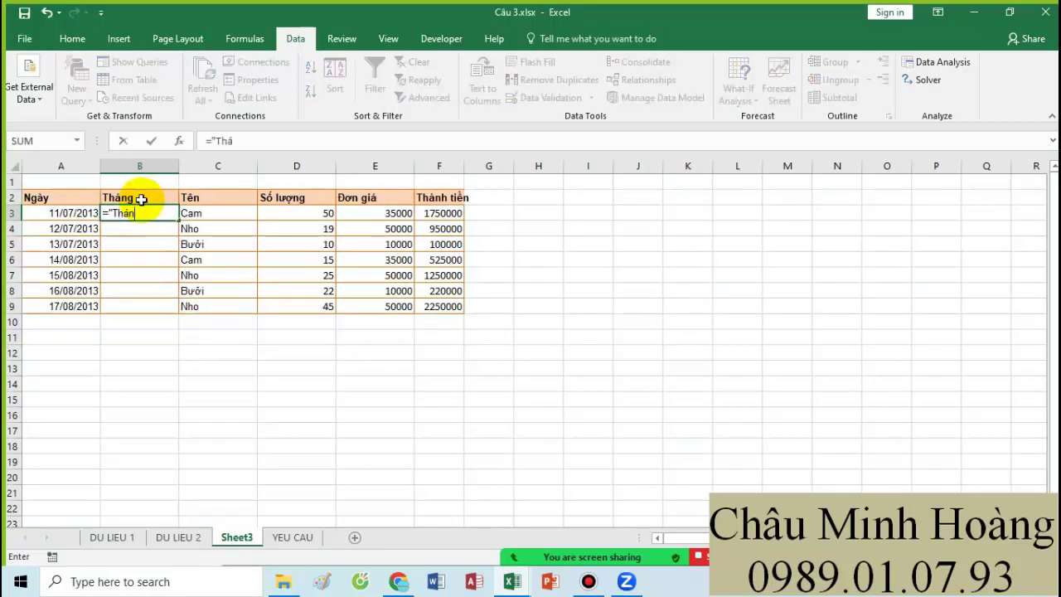
text(g "&mon)
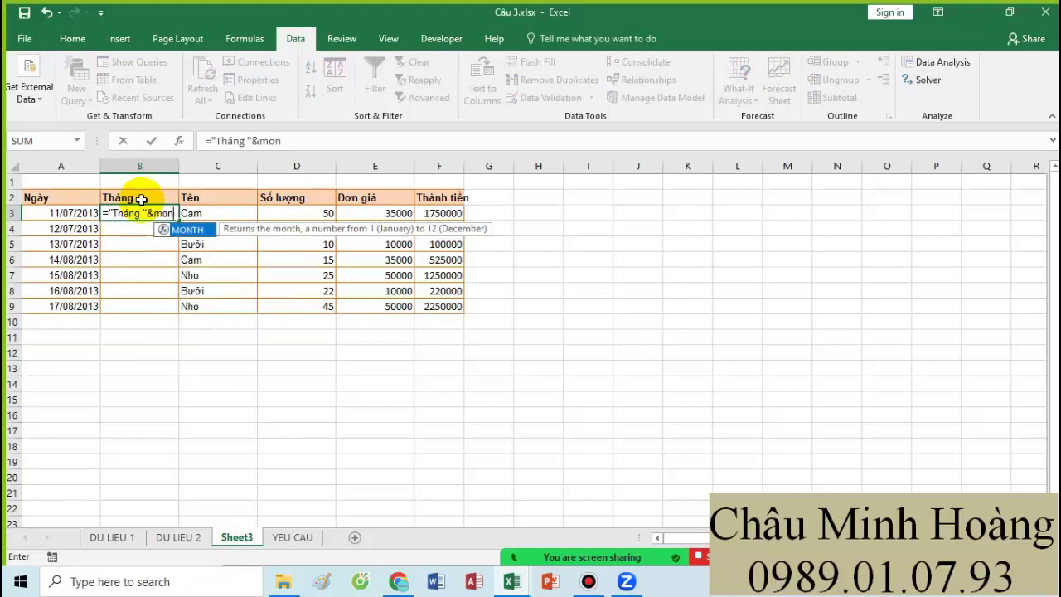
key(Tab)
click(47, 215)
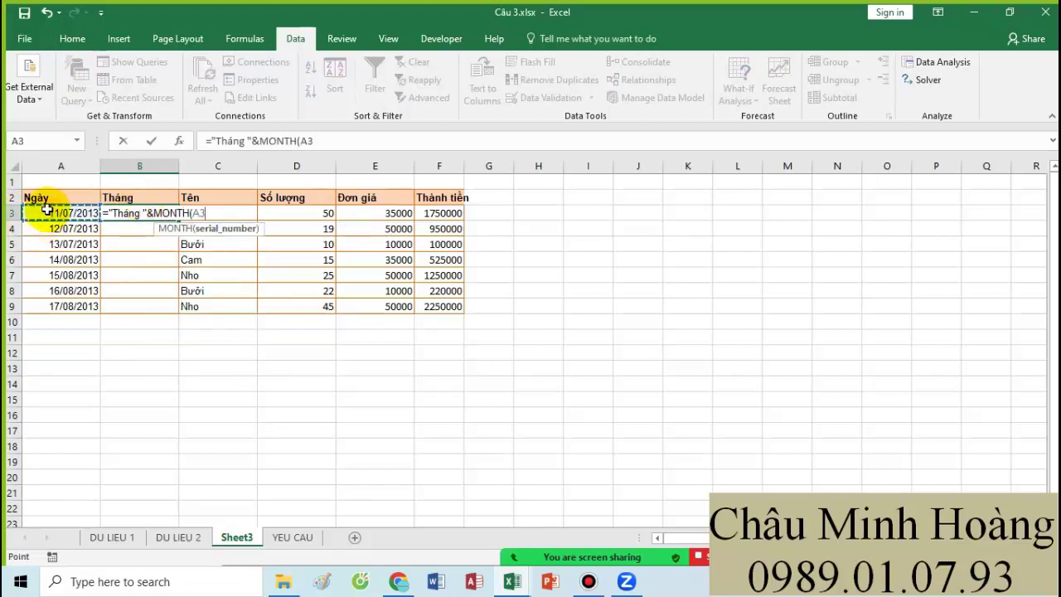
key(Return)
click(149, 212)
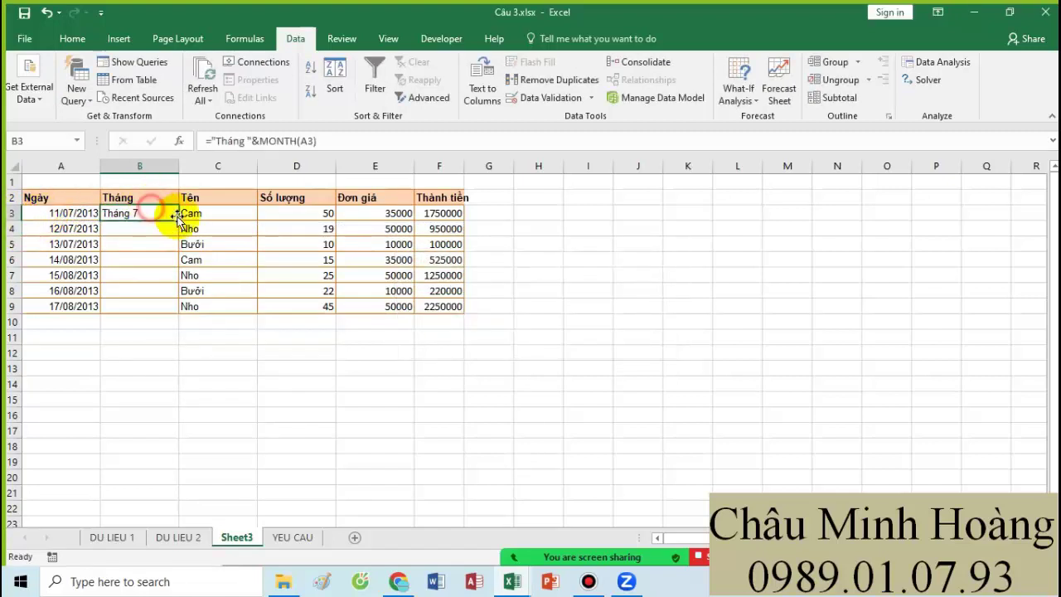
drag(178, 237, 168, 313)
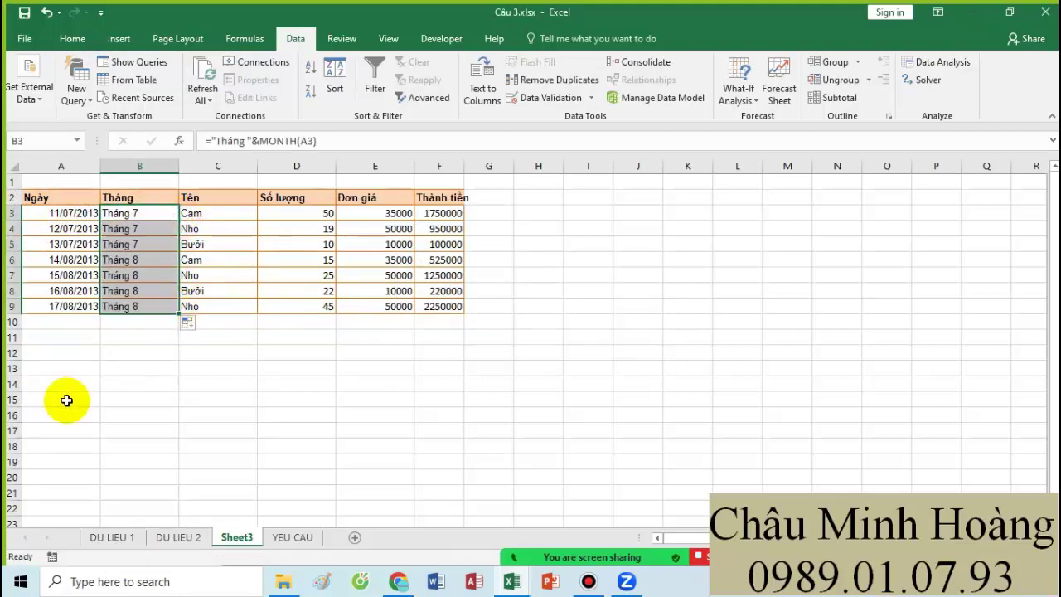
click(305, 538)
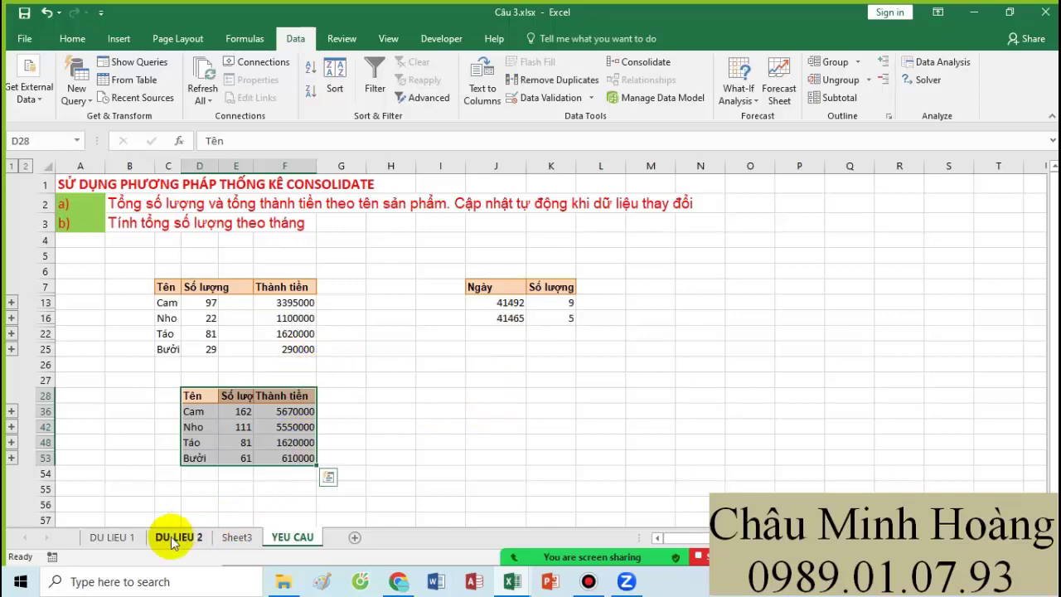
click(126, 538)
click(285, 537)
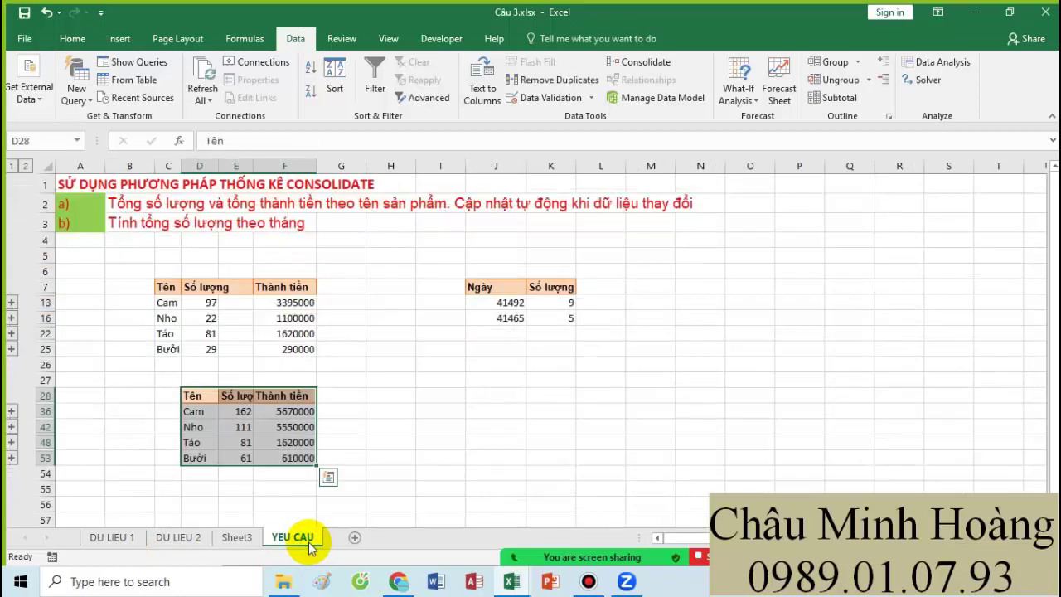
- Copy the Tháng and Số lượng headers from DU LIEU 1 into cell E56 of the YEU CAU sheet
click(115, 535)
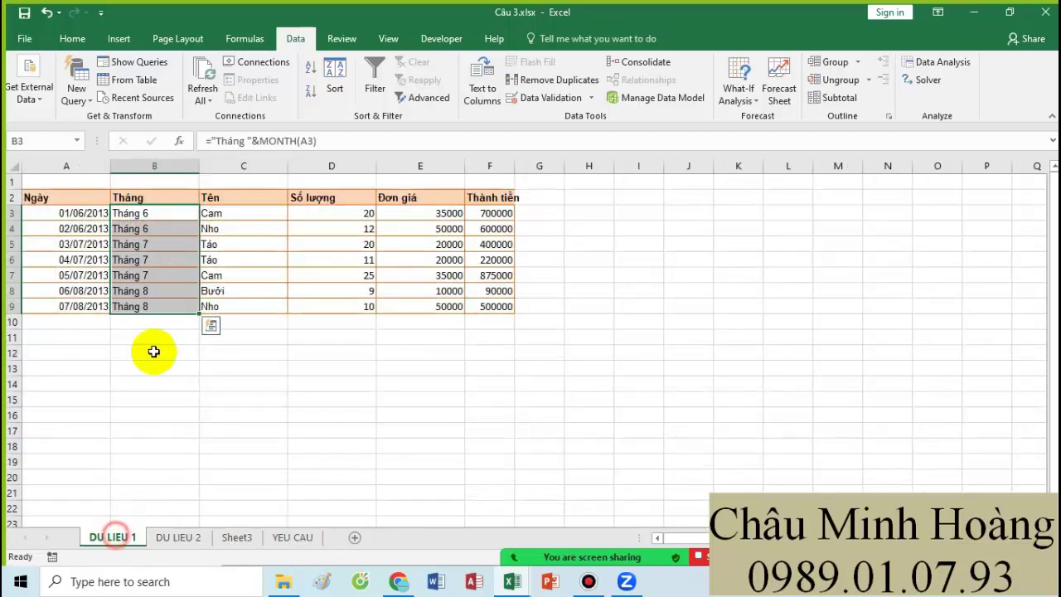
click(176, 199)
click(346, 199)
key(ctrl+c)
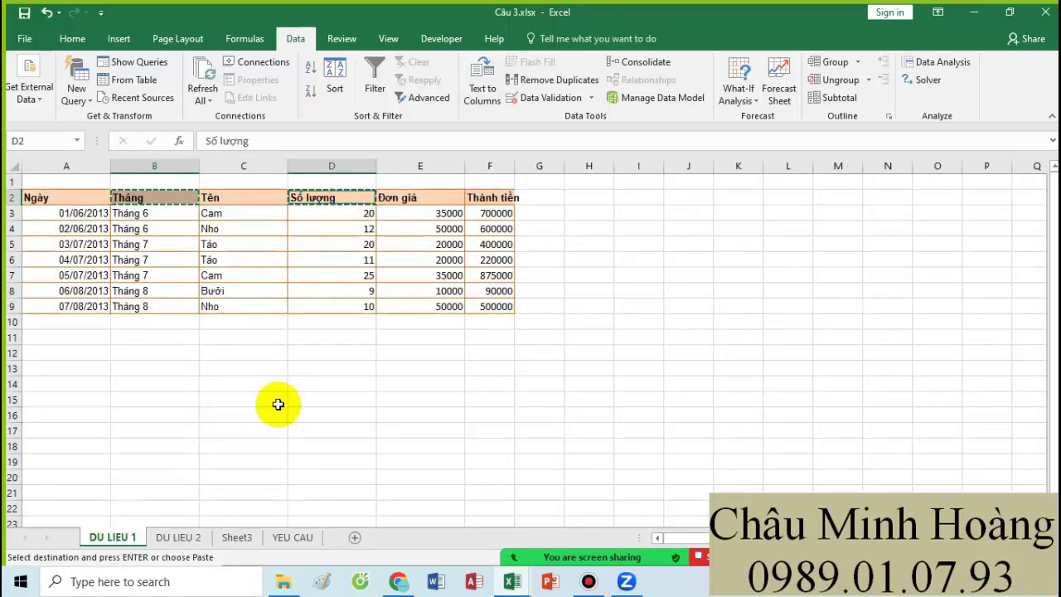
click(293, 537)
scroll(243, 447, down, 1)
click(243, 447)
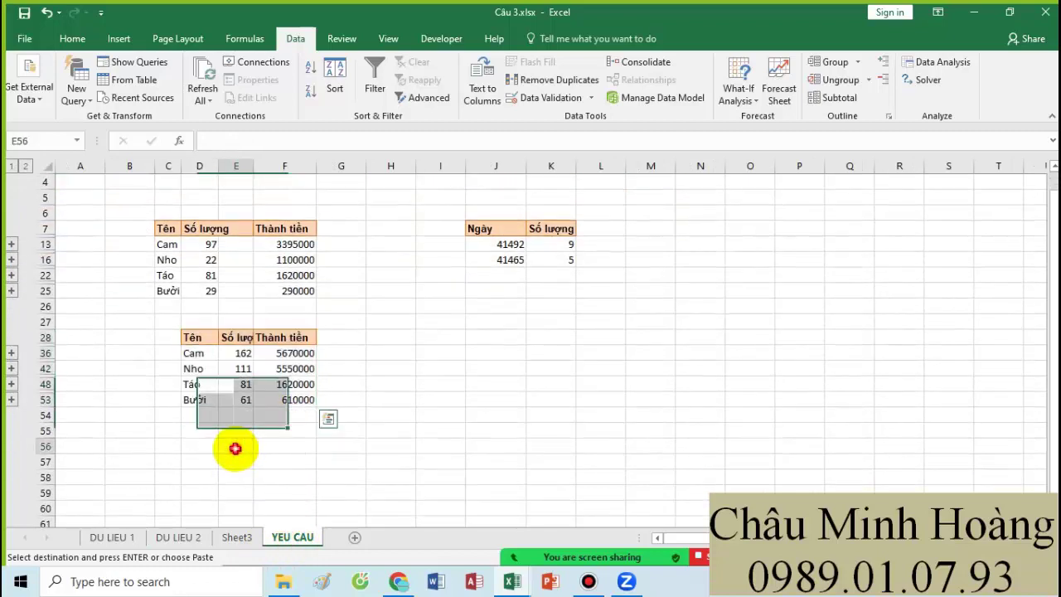
key(ctrl+v)
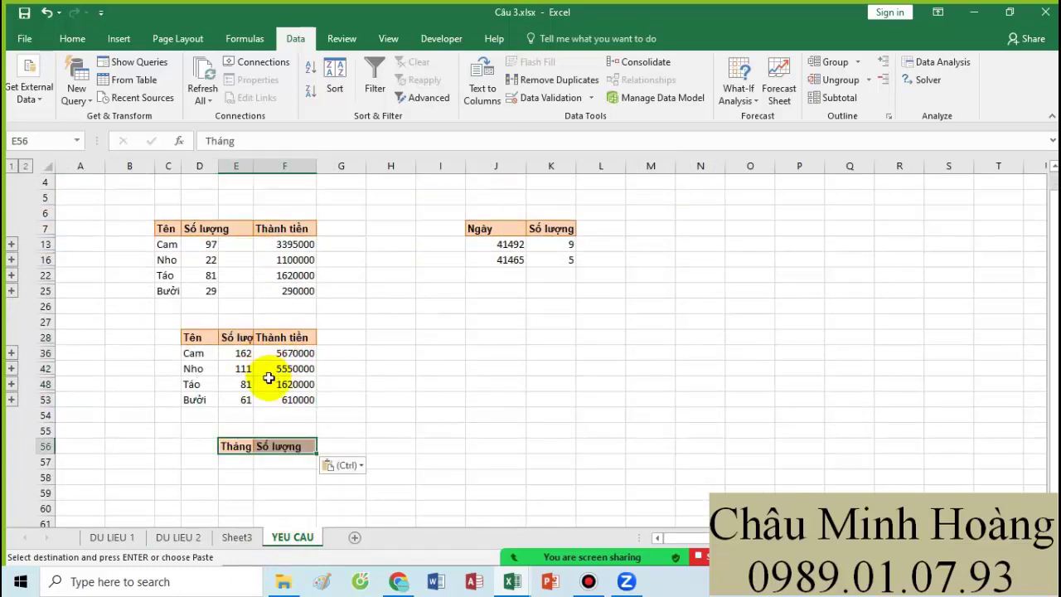
- Start Consolidate on the headers in E56:F56 and delete all the old source references
drag(237, 446, 279, 446)
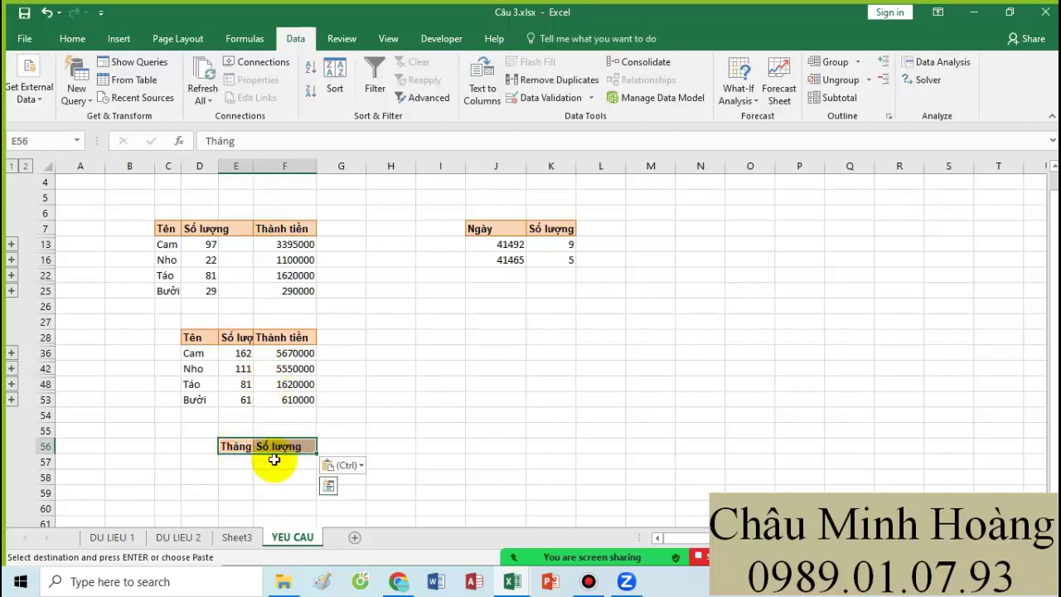
click(665, 63)
click(734, 328)
click(975, 353)
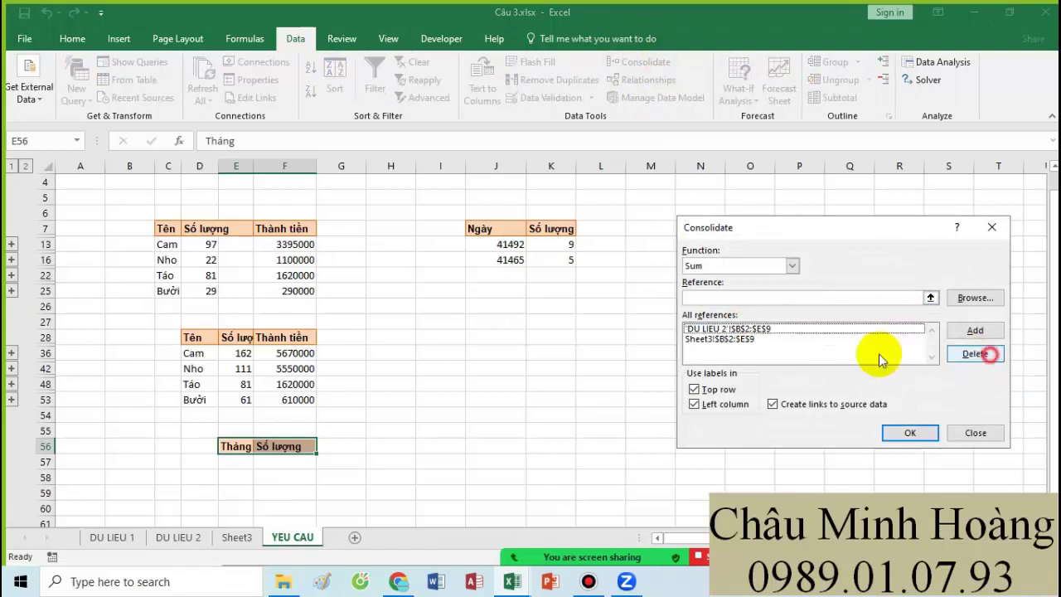
click(780, 328)
click(973, 354)
click(782, 330)
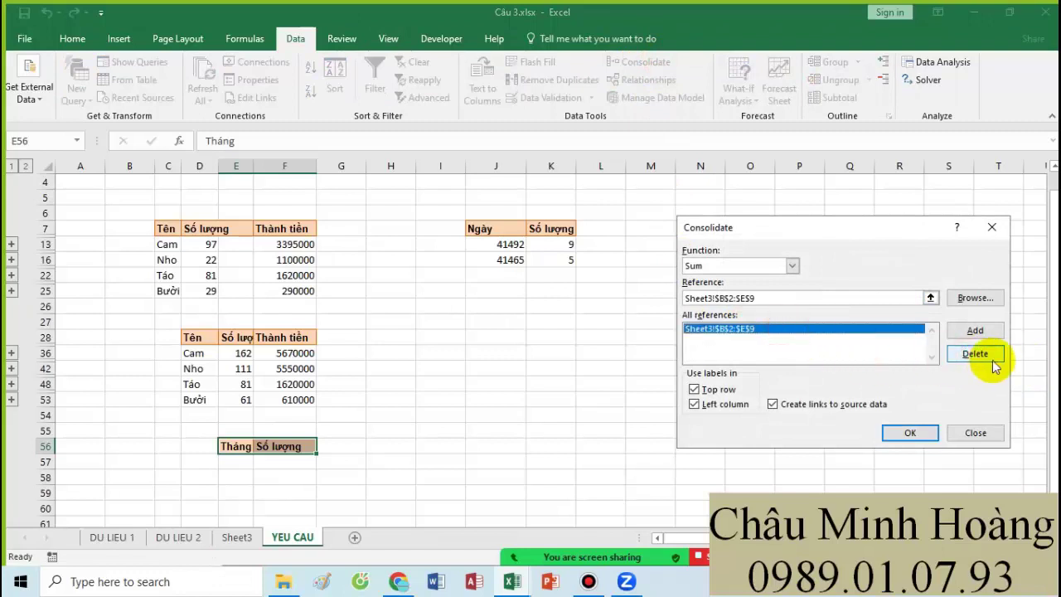
click(983, 355)
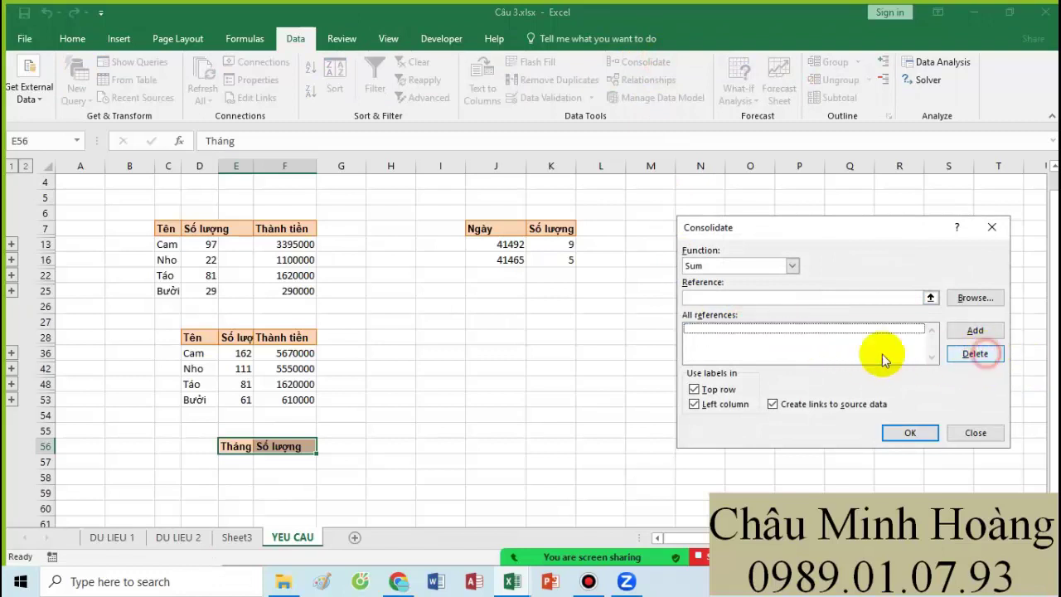
- Add the range B2:D9 of the DU LIEU 1 sheet as the first consolidation reference
click(710, 298)
click(113, 537)
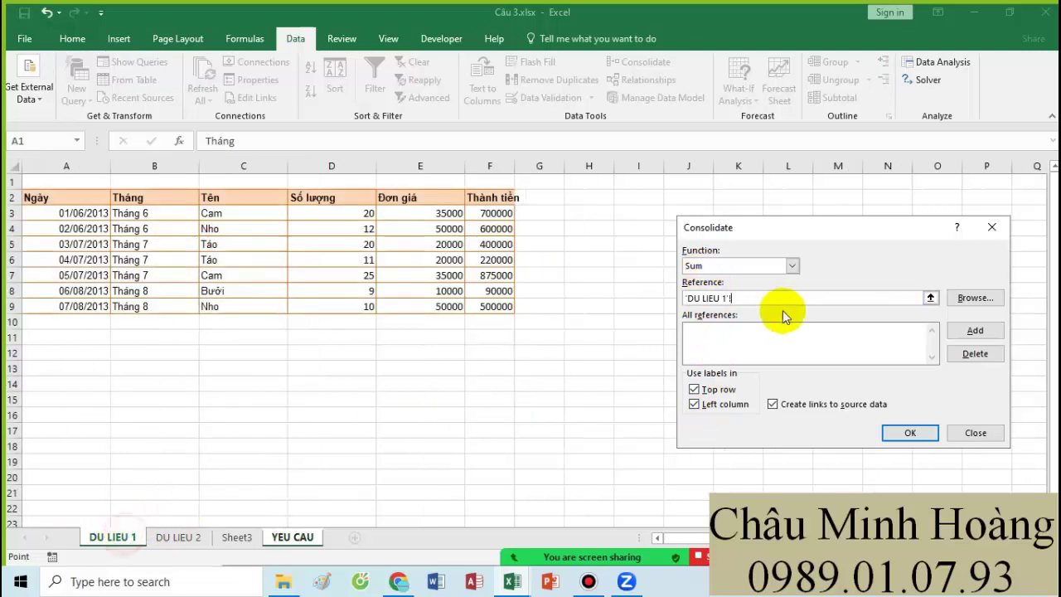
click(758, 299)
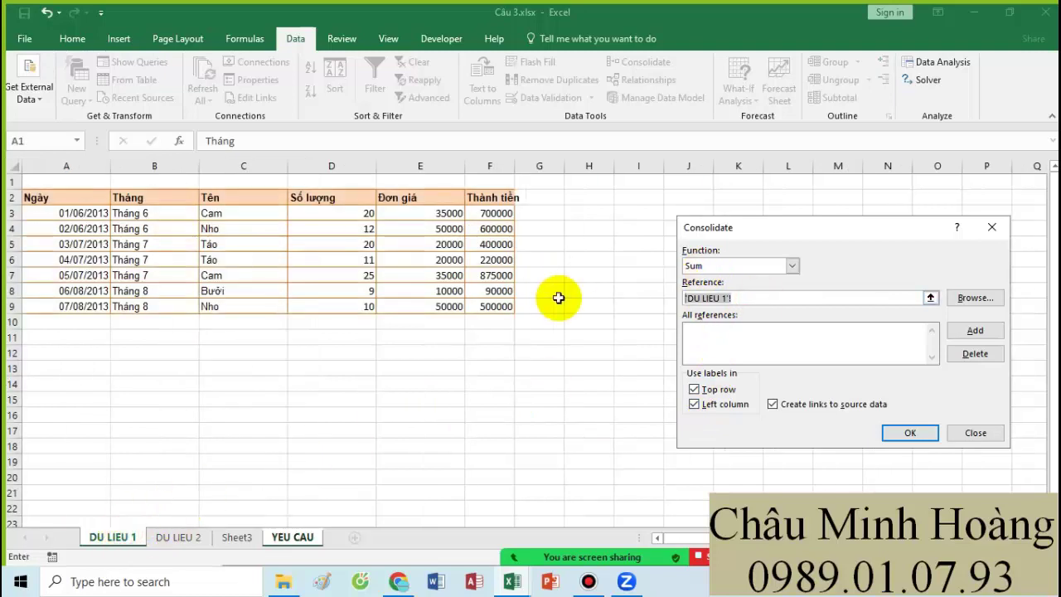
drag(173, 201, 351, 308)
click(161, 196)
drag(160, 196, 367, 304)
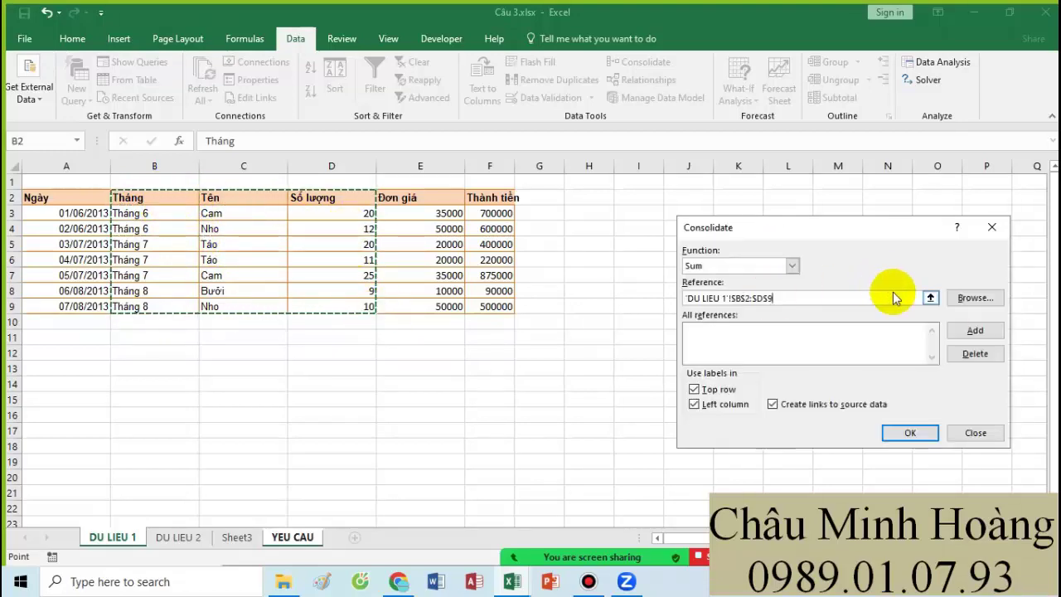
click(973, 331)
- Add the range B2:D9 of the DU LIEU 2 sheet to the consolidation references
click(164, 536)
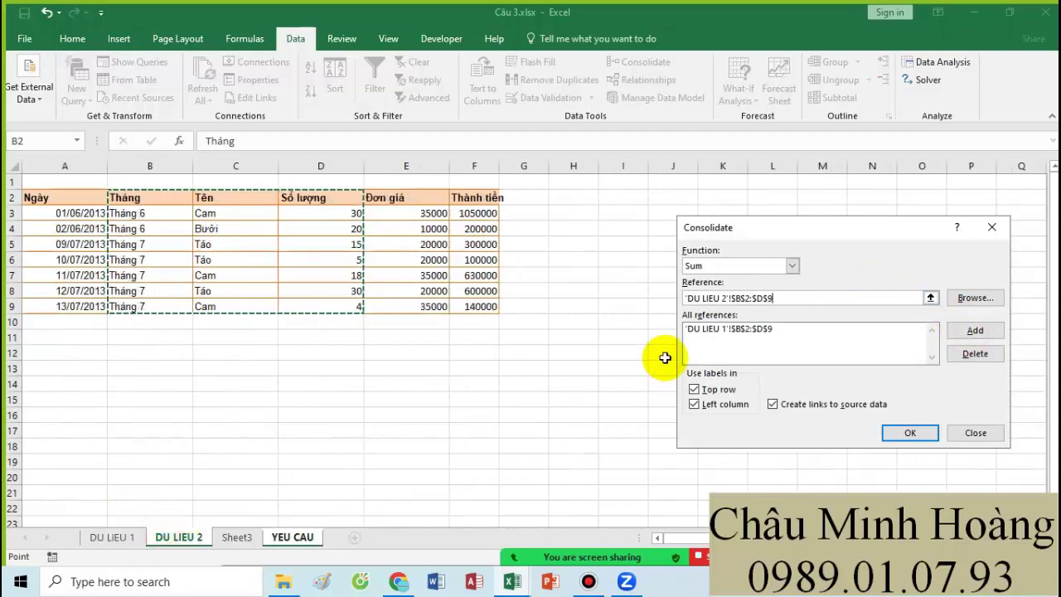
drag(792, 298, 639, 296)
key(BackSpace)
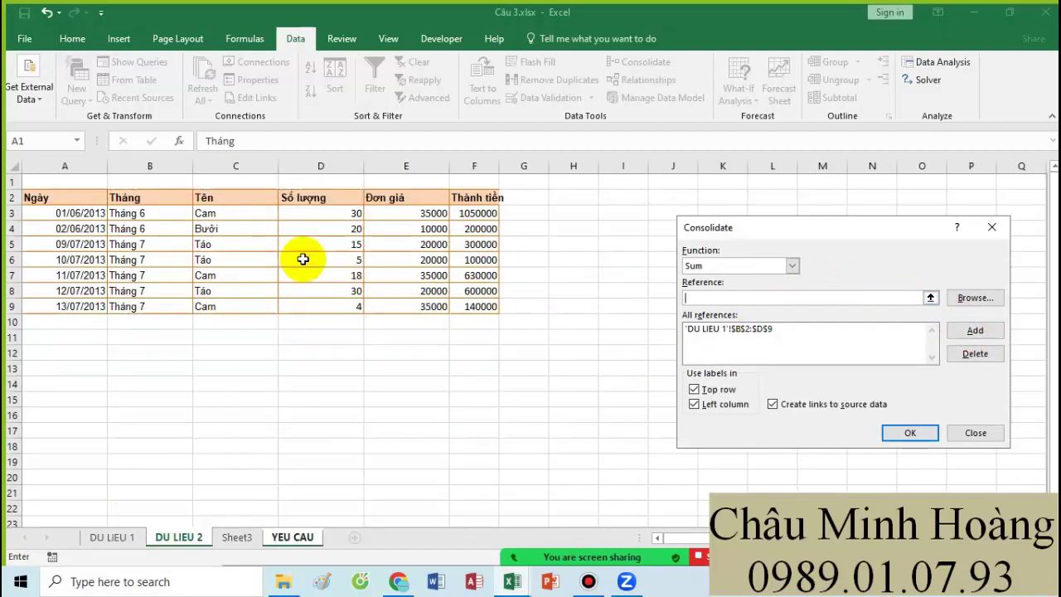
drag(148, 197, 323, 203)
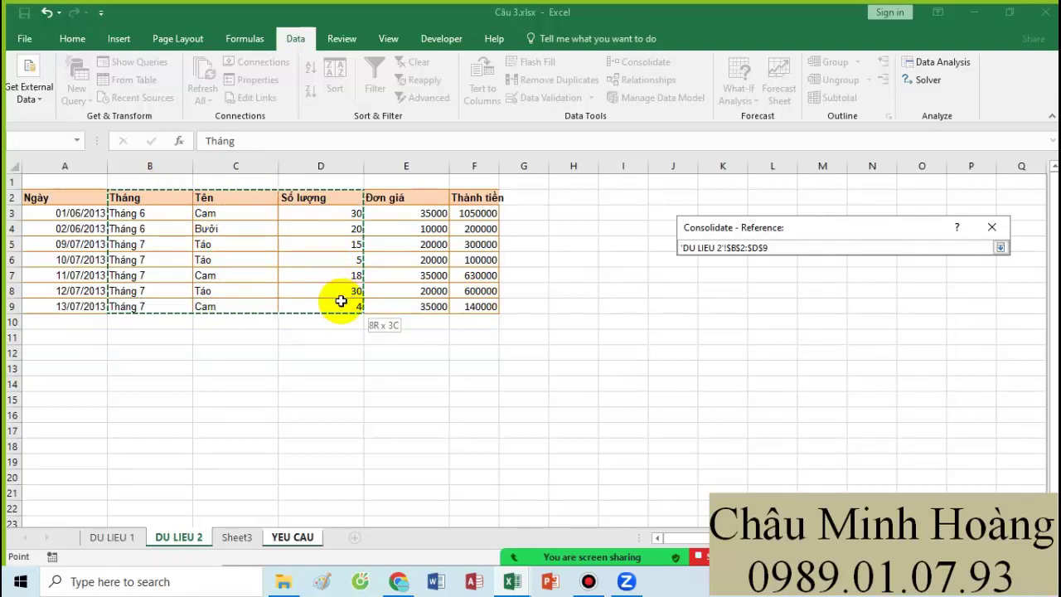
drag(341, 301, 342, 301)
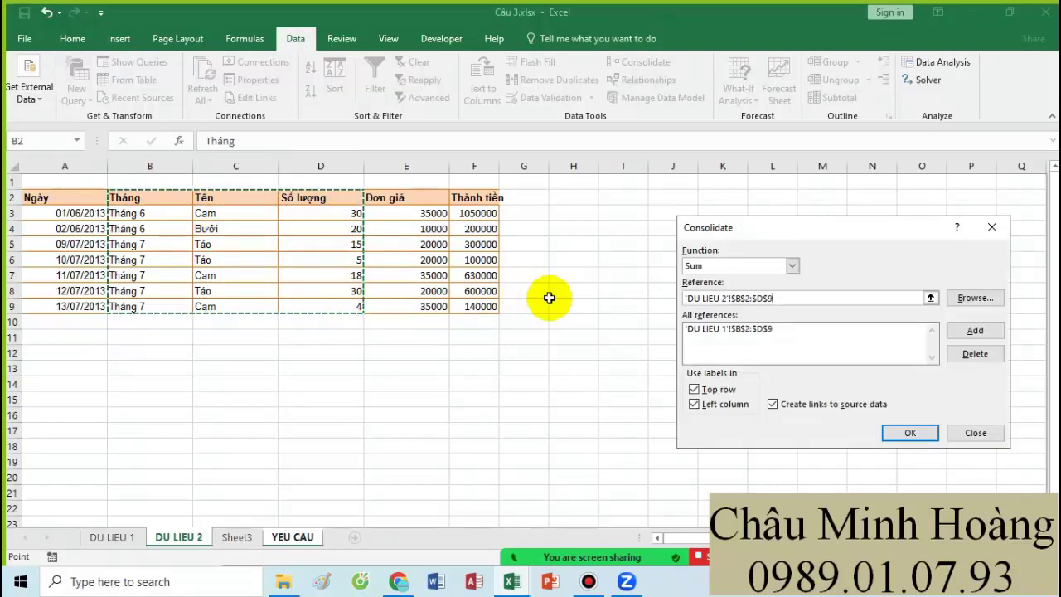
click(975, 330)
- Add the range B2:E9 of Sheet3 as the third consolidation reference
click(241, 536)
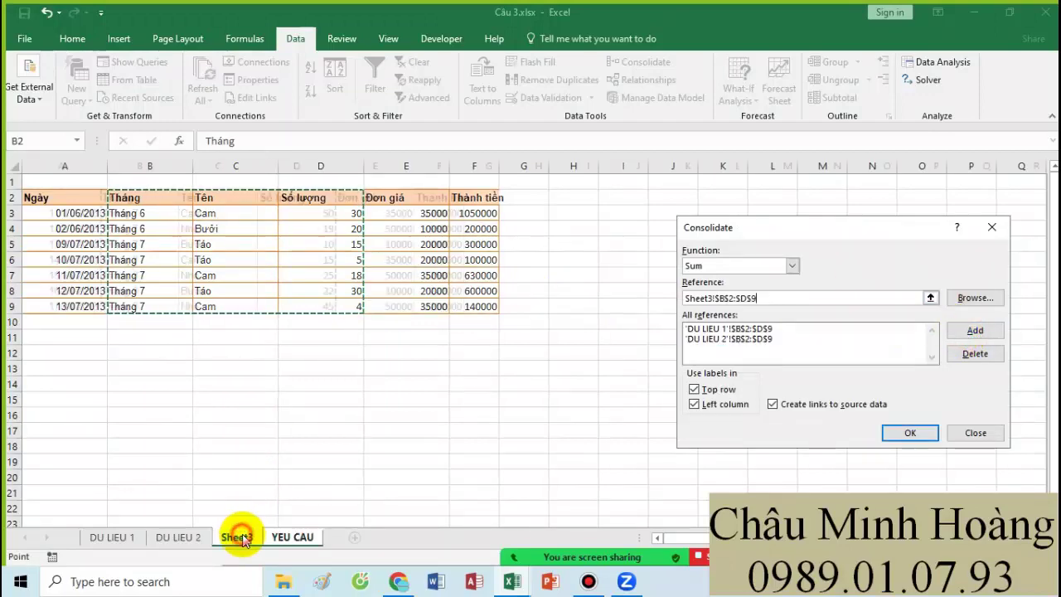
click(765, 297)
key(BackSpace)
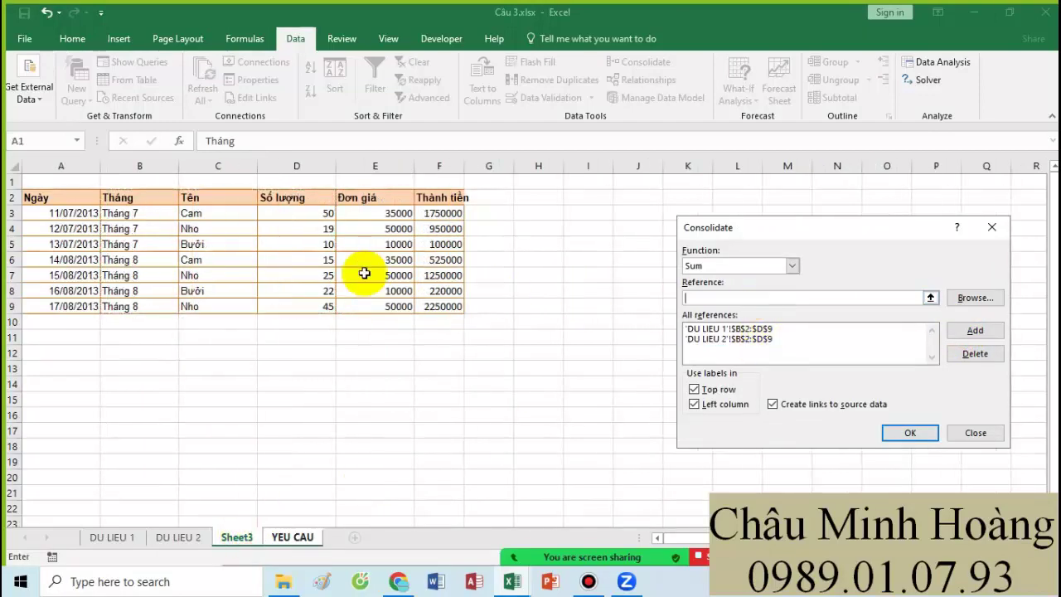
drag(130, 197, 281, 214)
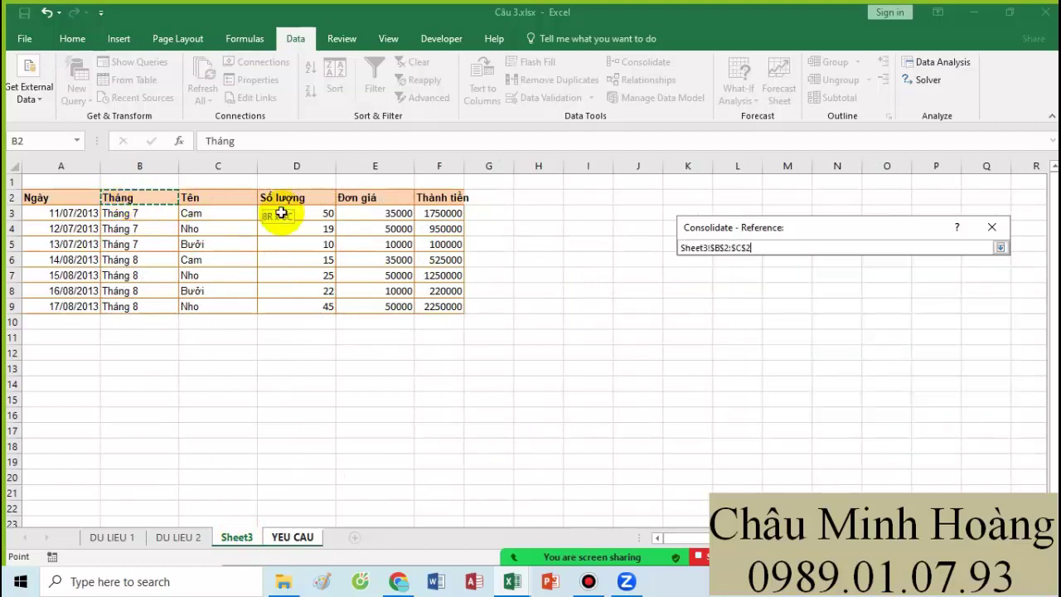
drag(379, 305, 389, 309)
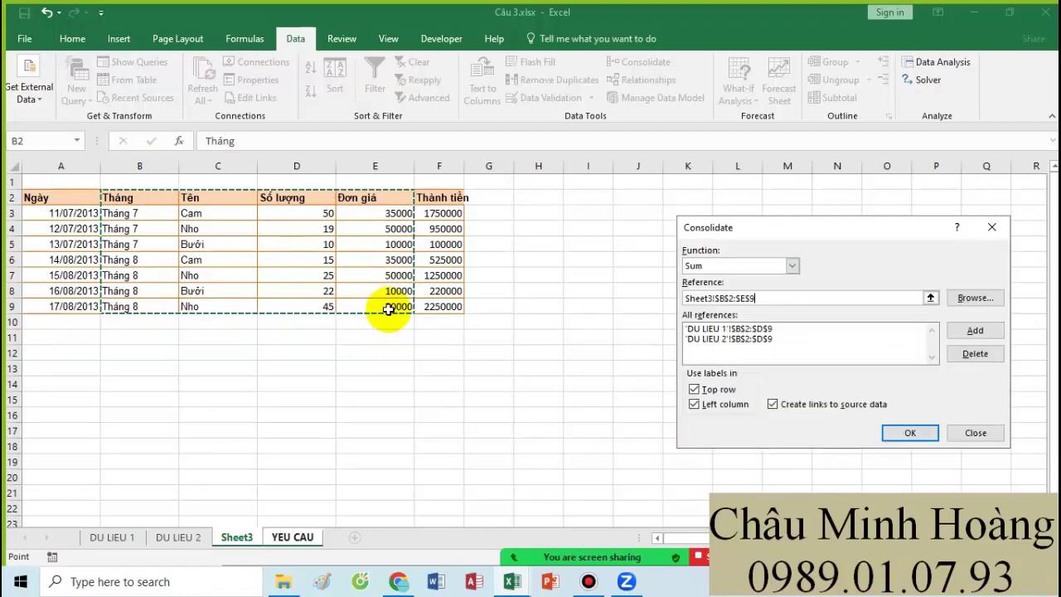
click(977, 328)
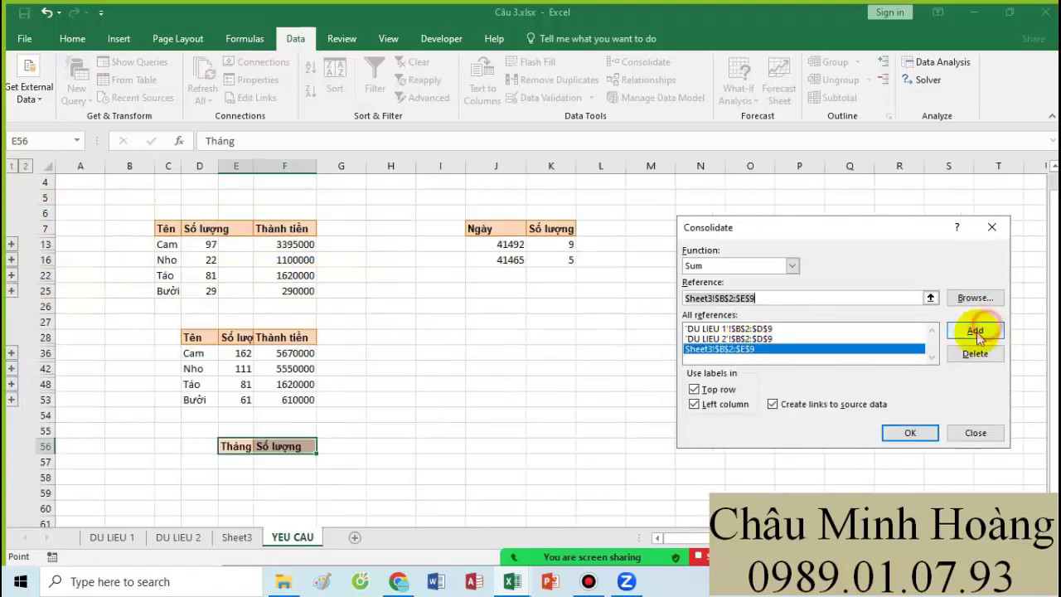
- Run the consolidation without links to source data, and widen column E to fit the month names
click(773, 405)
scroll(414, 373, up, 1)
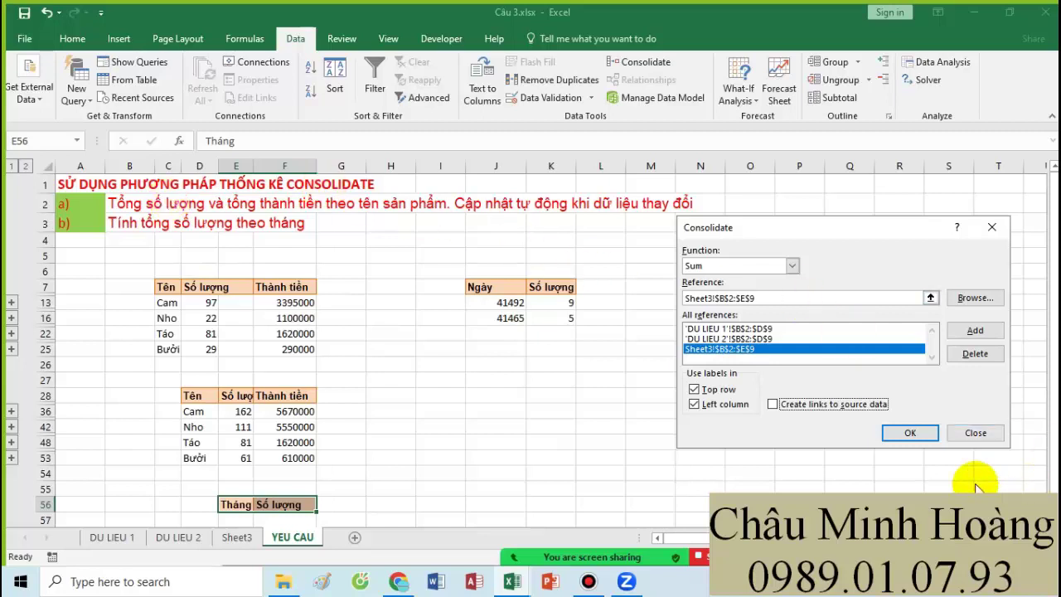
click(909, 432)
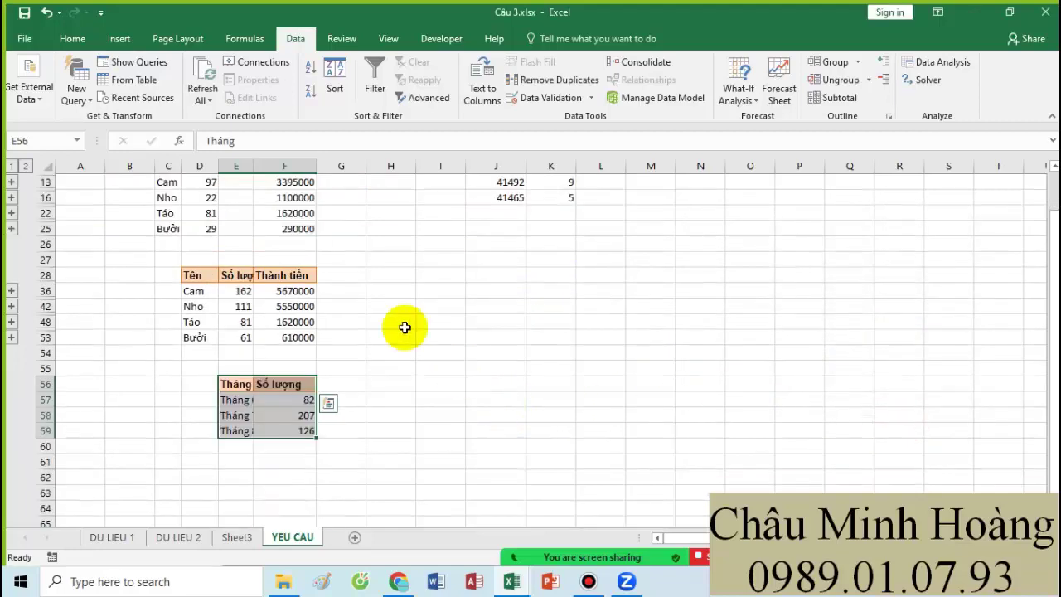
drag(247, 168, 315, 176)
click(545, 350)
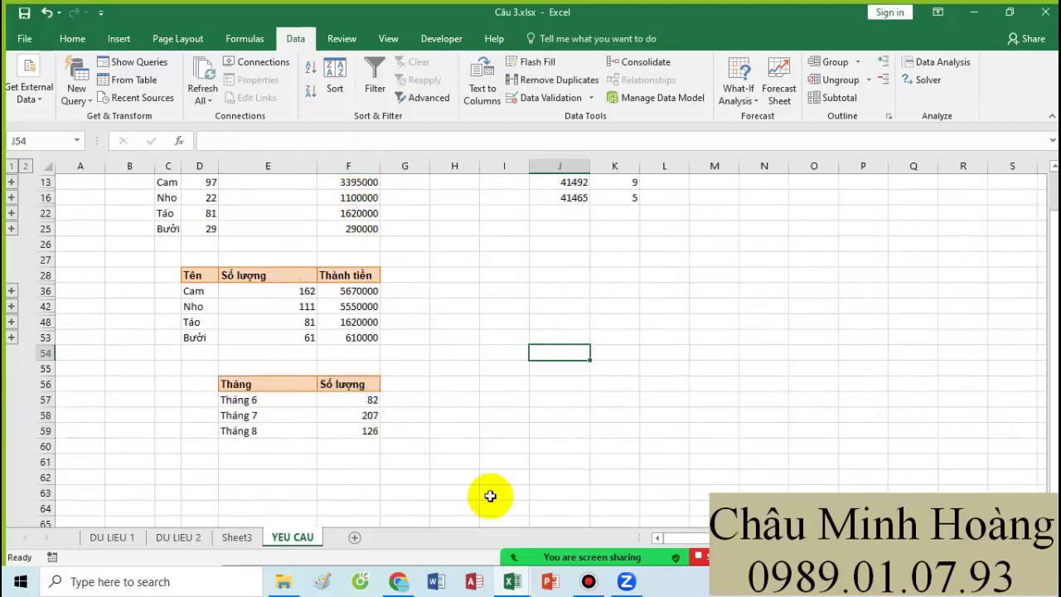
- Switch to the Câu 4.xlsx workbook and examine the requirements and existing tables on the Thong ke sheet
mouse_move(519, 585)
click(568, 533)
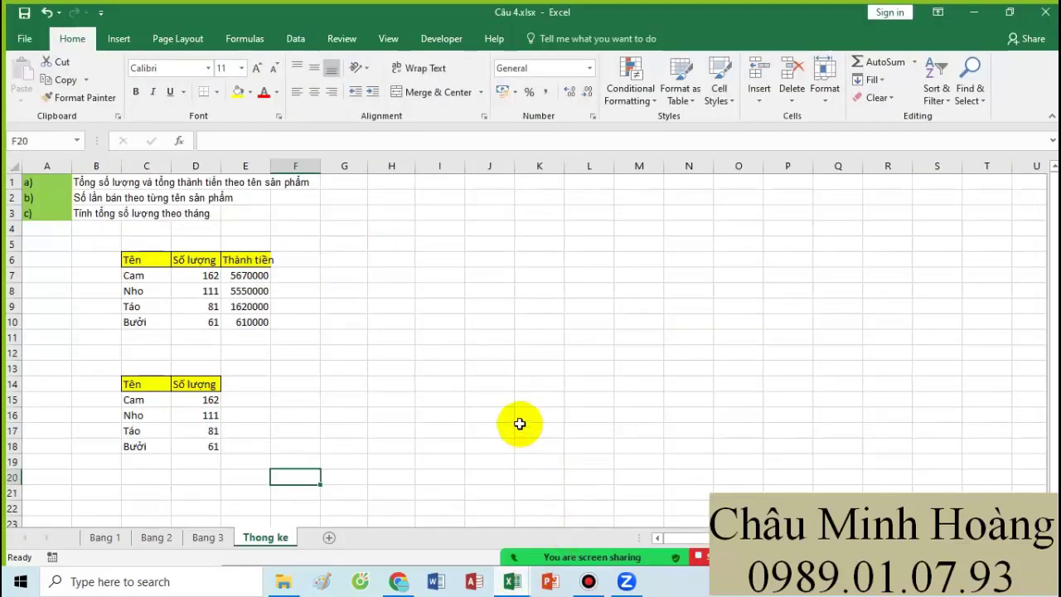
click(531, 422)
scroll(328, 395, down, 1)
scroll(327, 395, up, 1)
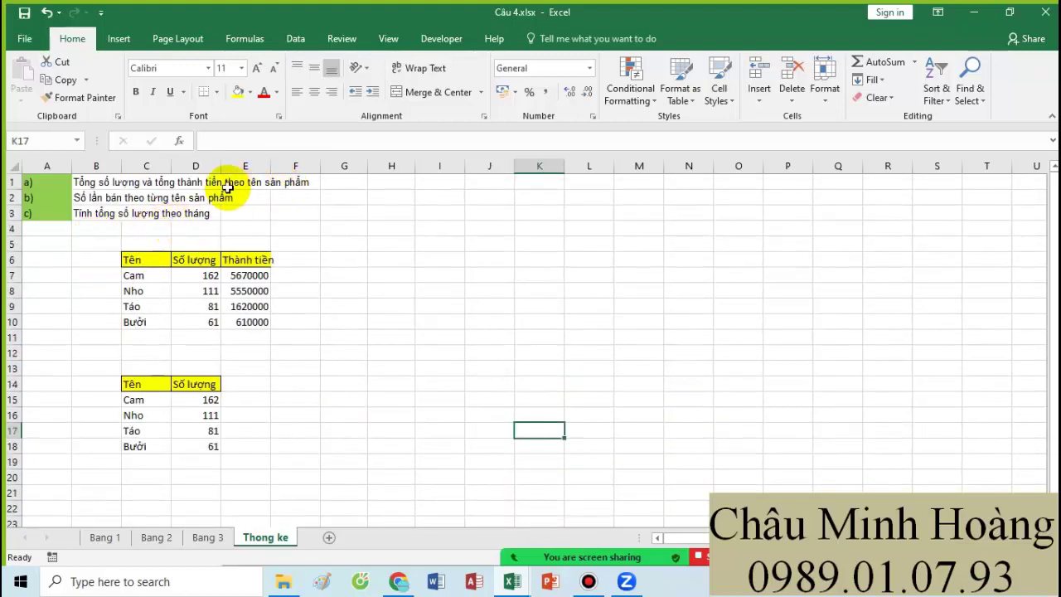
drag(149, 259, 254, 322)
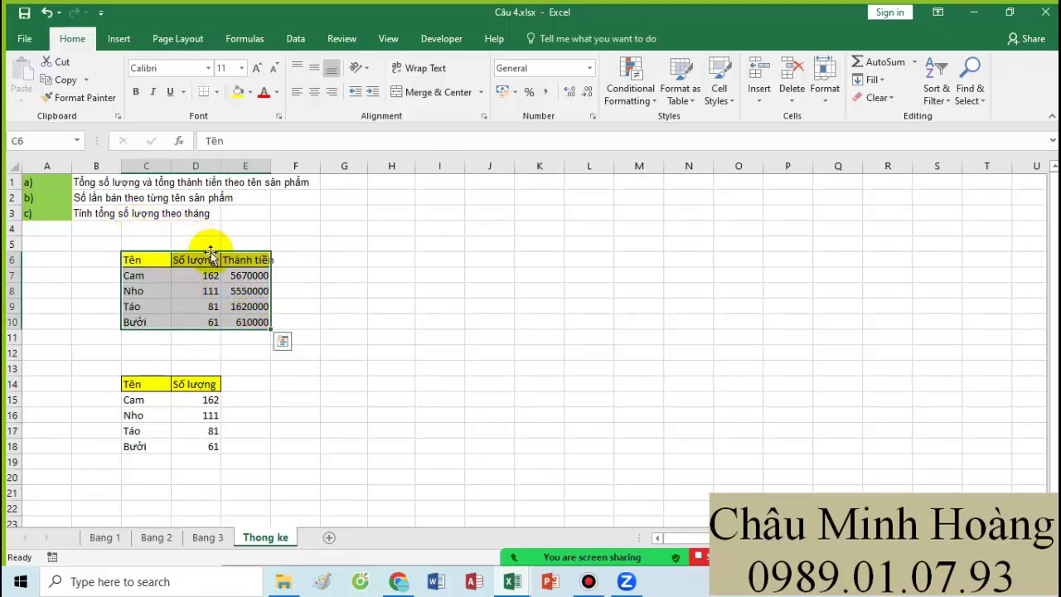
click(105, 537)
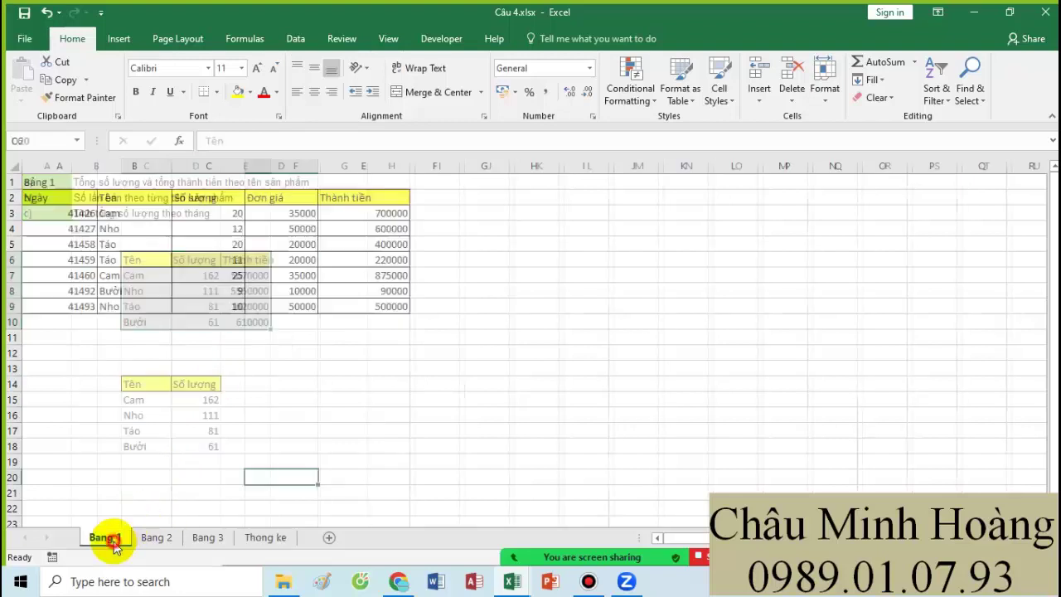
click(131, 198)
ctrl+click(187, 202)
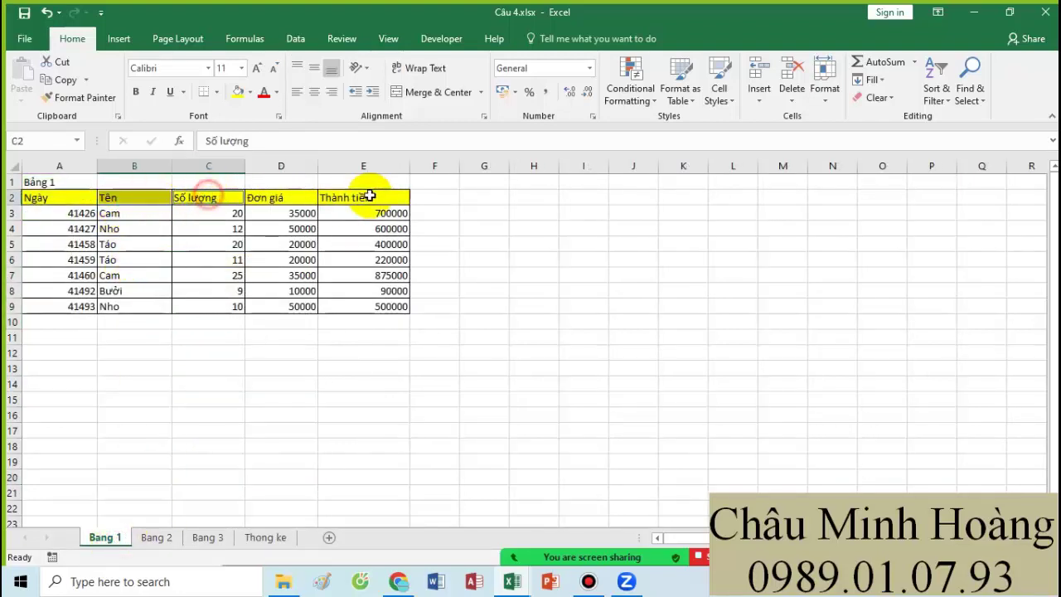
ctrl+click(274, 198)
ctrl+click(363, 198)
key(ctrl+c)
- Clear all contents and formatting from the range A5:I22 on the Thong ke sheet
click(271, 535)
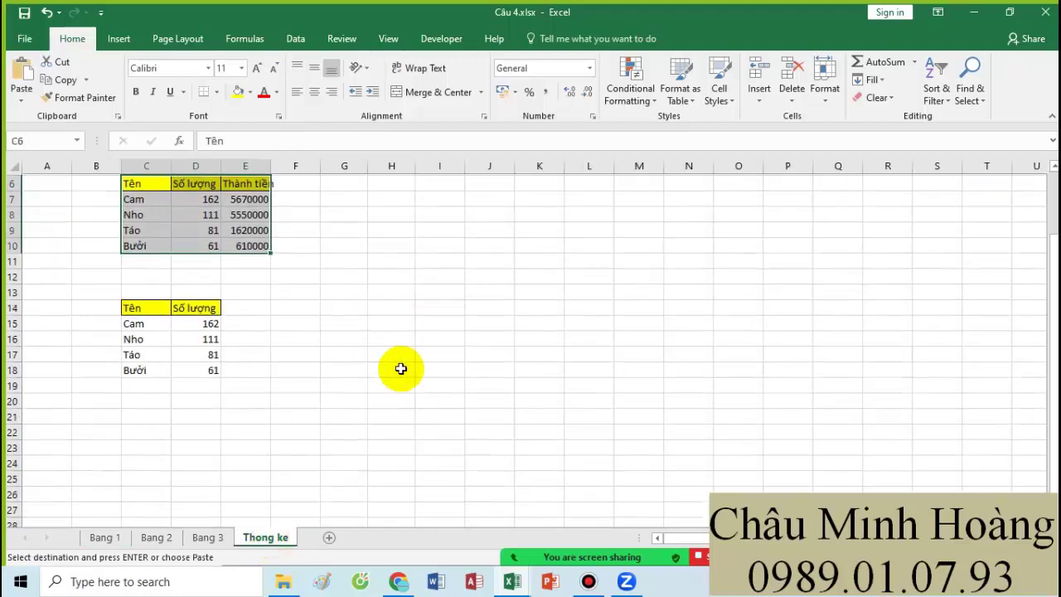
scroll(131, 296, up, 2)
drag(66, 242, 445, 513)
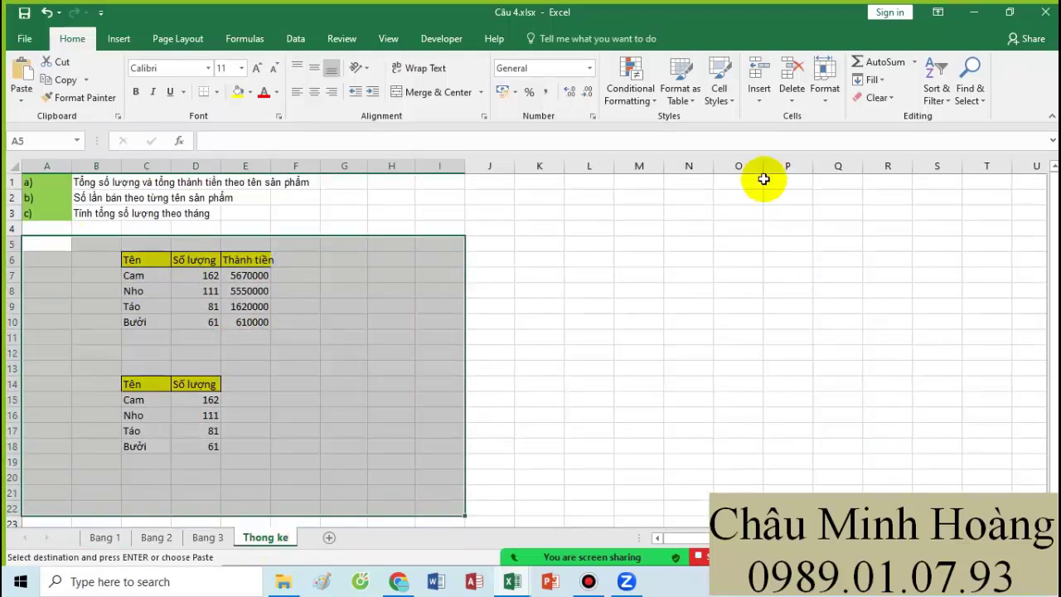
click(877, 97)
click(890, 117)
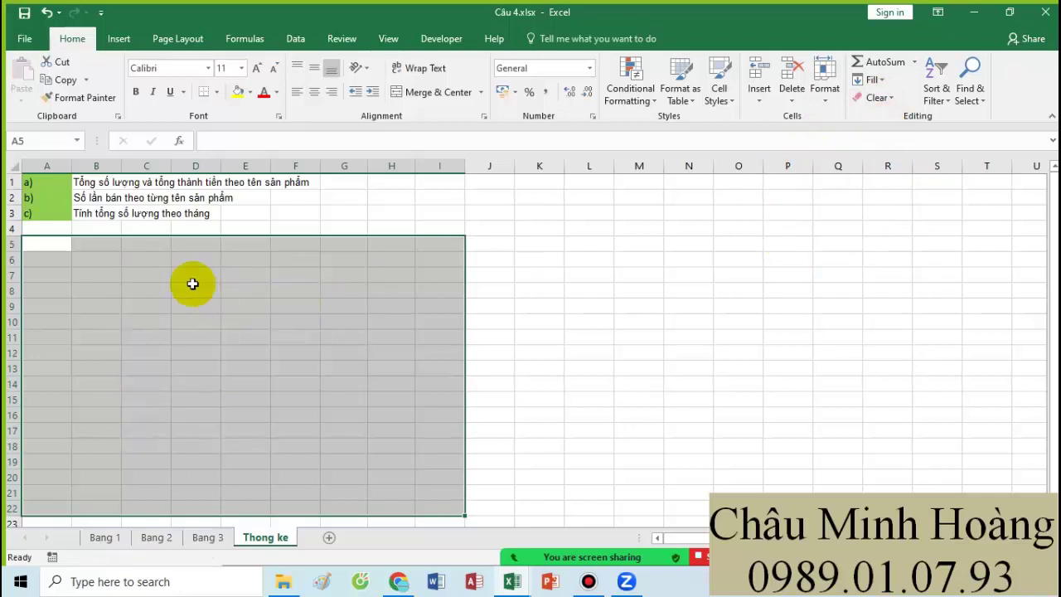
- Copy the Tên and Số lượng headers from the Bang 3 sheet into D7:E7 of the Thong ke sheet
click(148, 262)
click(192, 290)
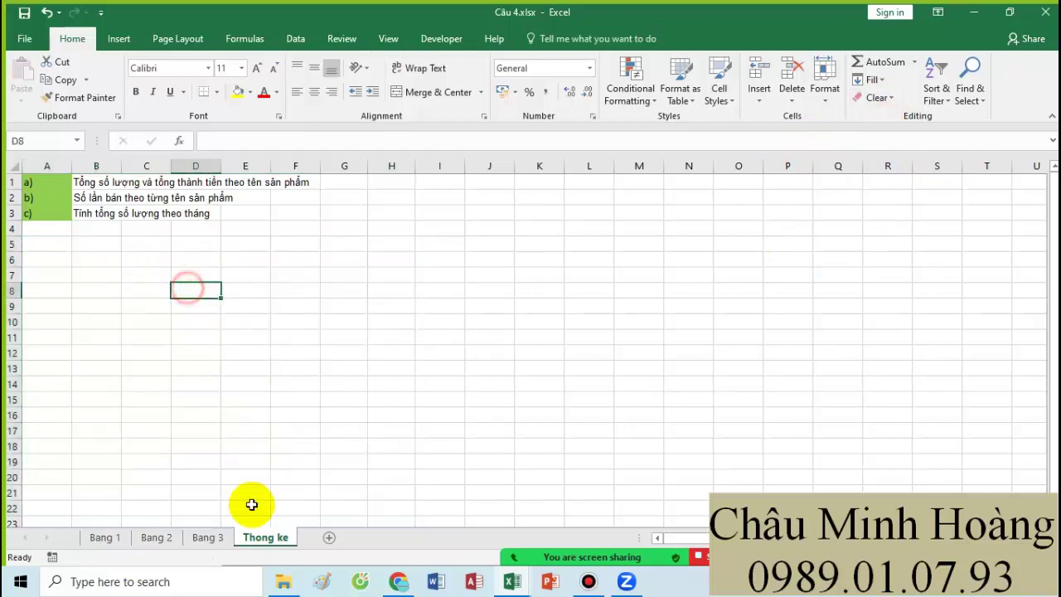
click(207, 537)
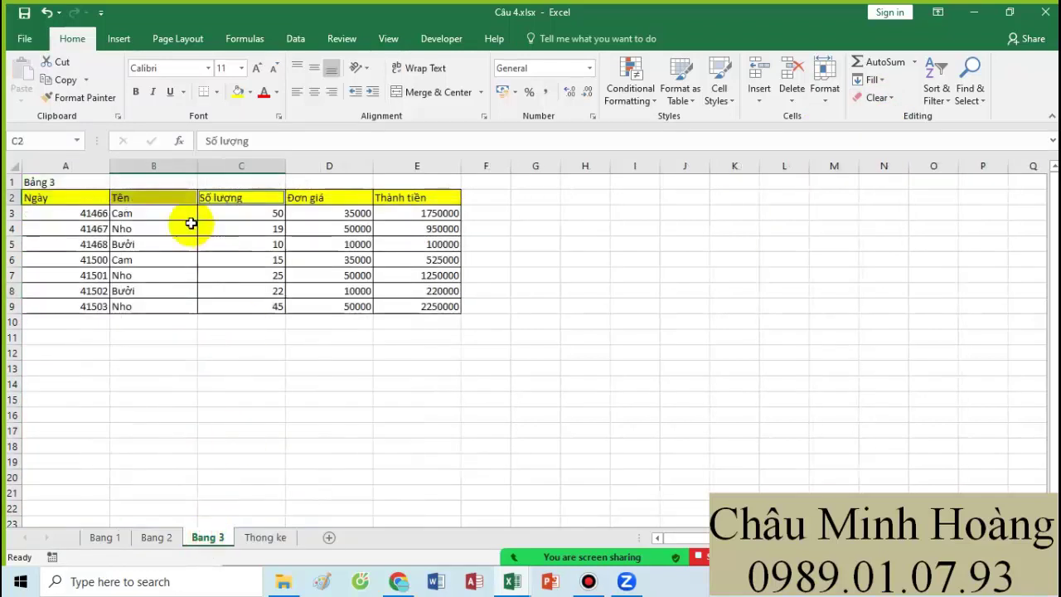
key(ctrl+c)
click(265, 537)
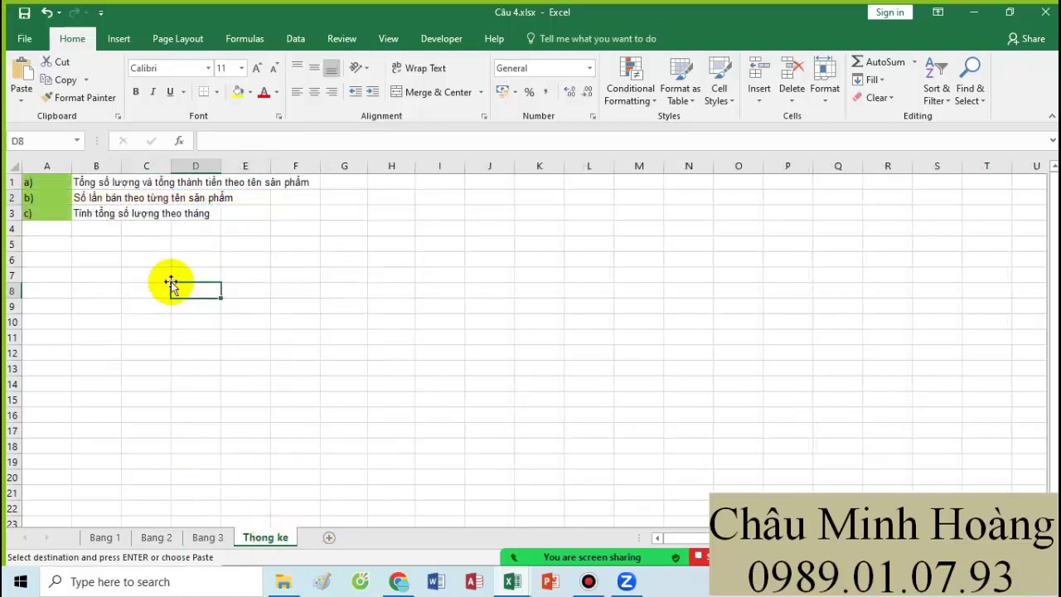
key(ctrl+v)
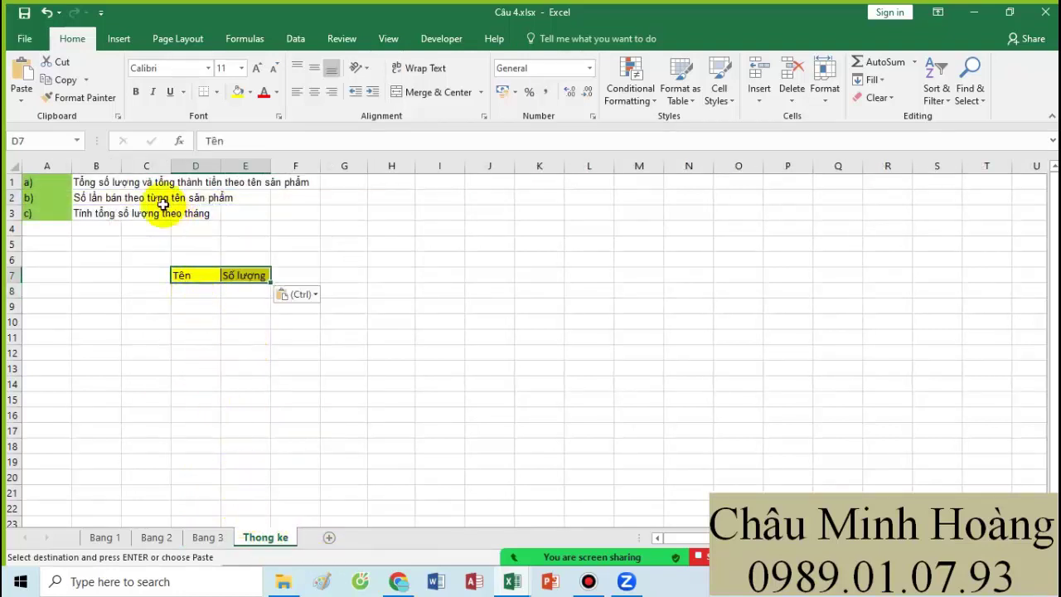
- Copy the Thành tiền header from the Bang 3 sheet into cell F7 of the Thong ke sheet
click(207, 537)
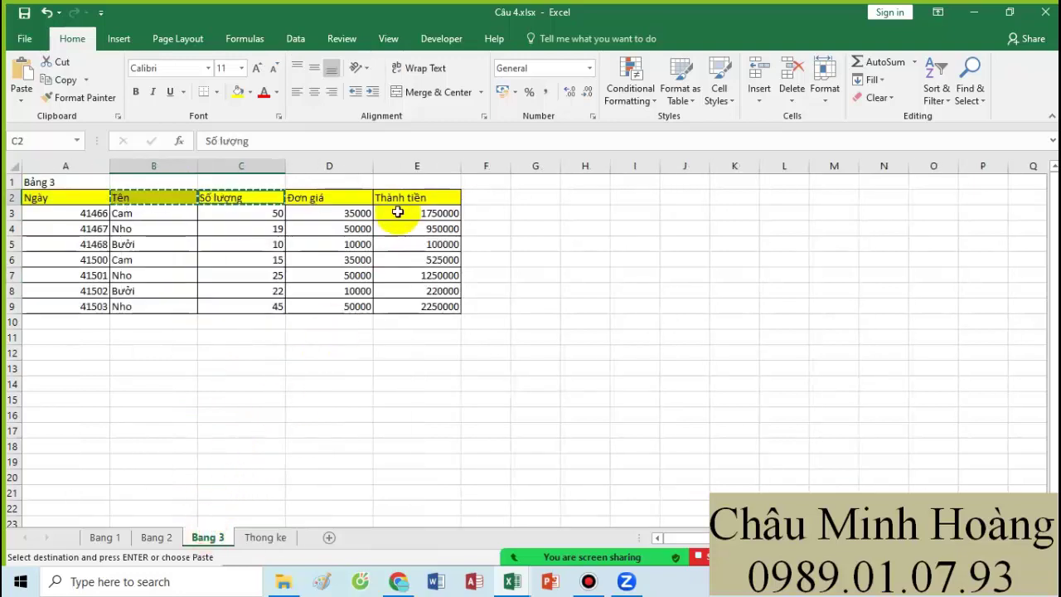
click(406, 201)
key(ctrl+c)
click(263, 539)
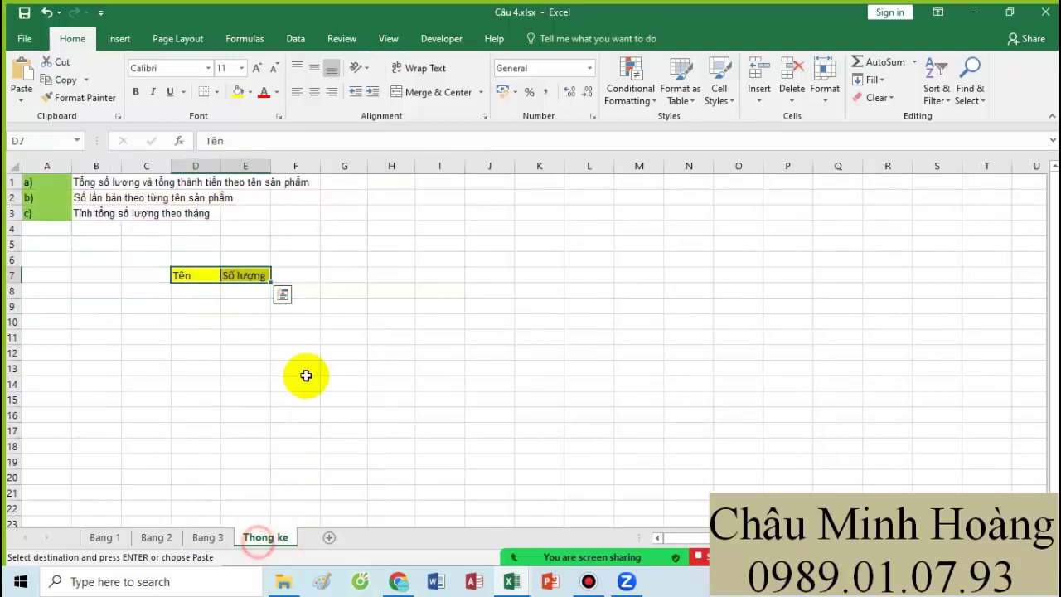
click(294, 275)
key(ctrl+v)
click(349, 358)
- Start Consolidate on the headers in D7:F7 of Thong ke and delete all the old source references
drag(187, 275, 287, 275)
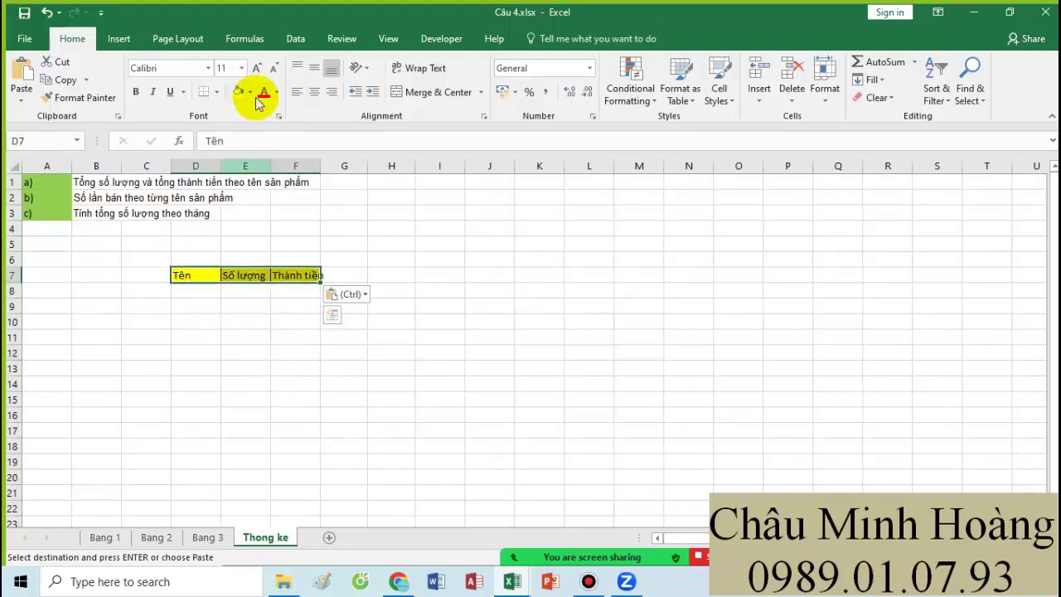
click(296, 39)
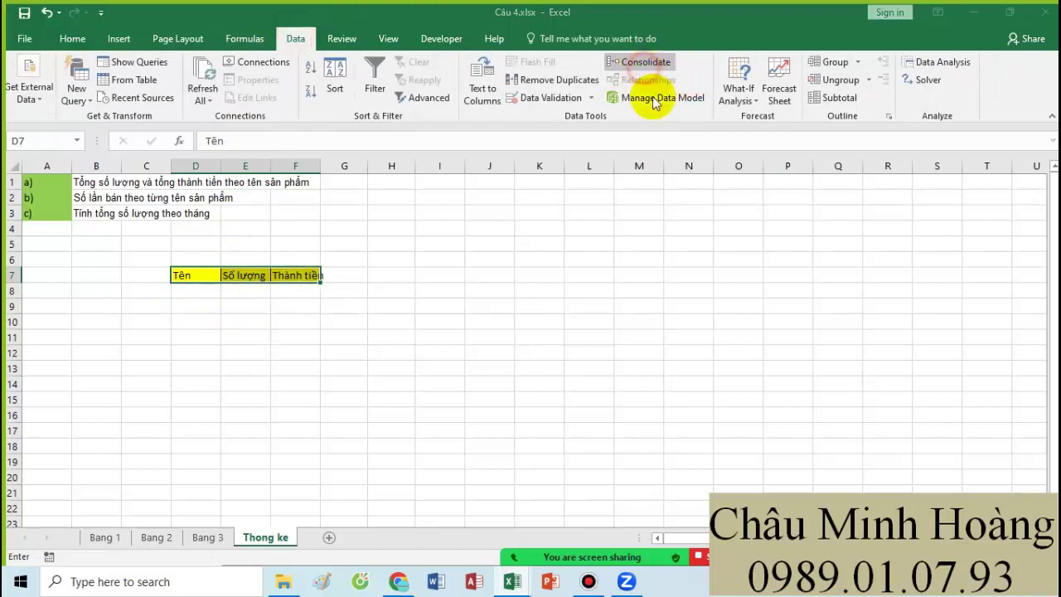
click(640, 63)
click(732, 331)
click(974, 353)
click(746, 329)
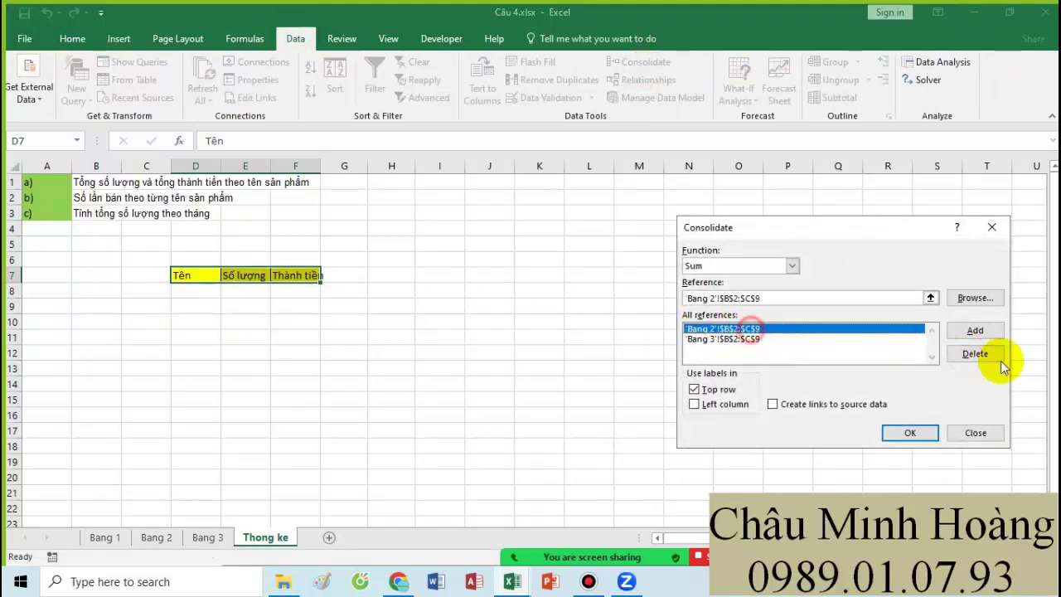
click(975, 354)
click(746, 329)
click(974, 354)
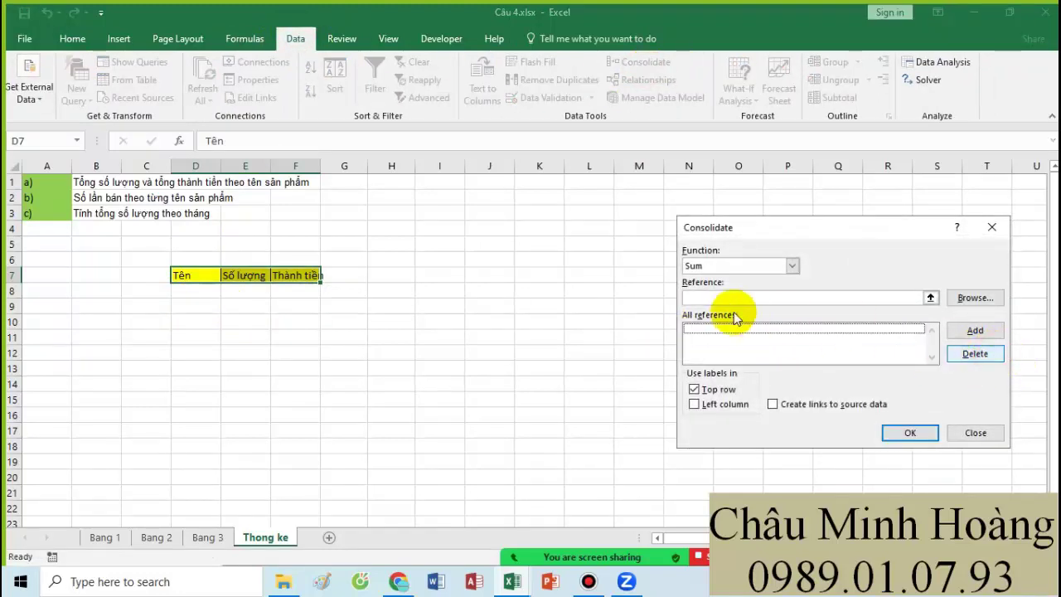
- Add the range B2:E9 of the Bang 1 sheet as a source reference for the consolidation
click(712, 298)
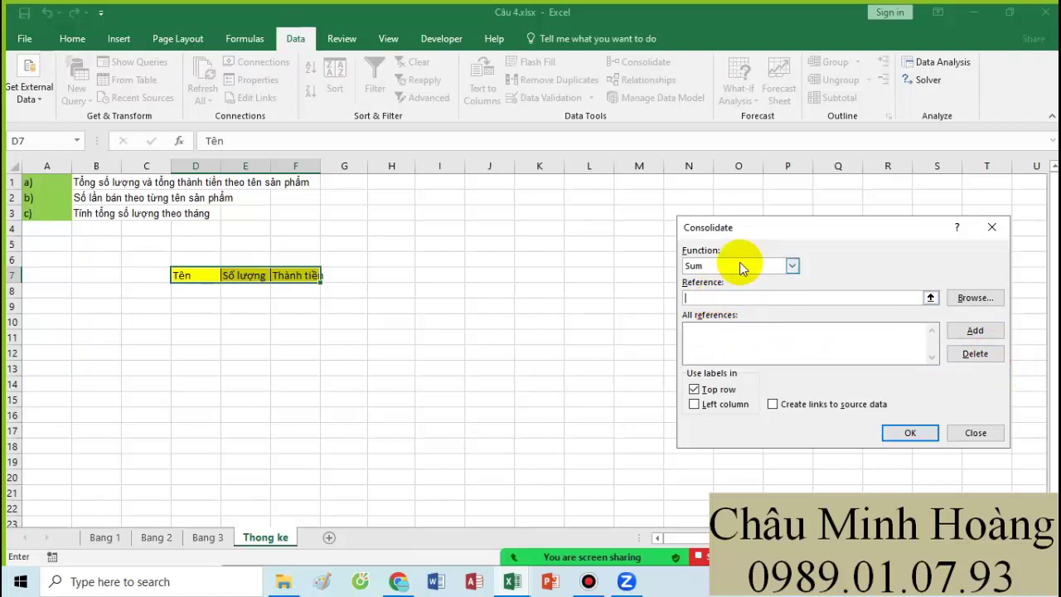
click(91, 531)
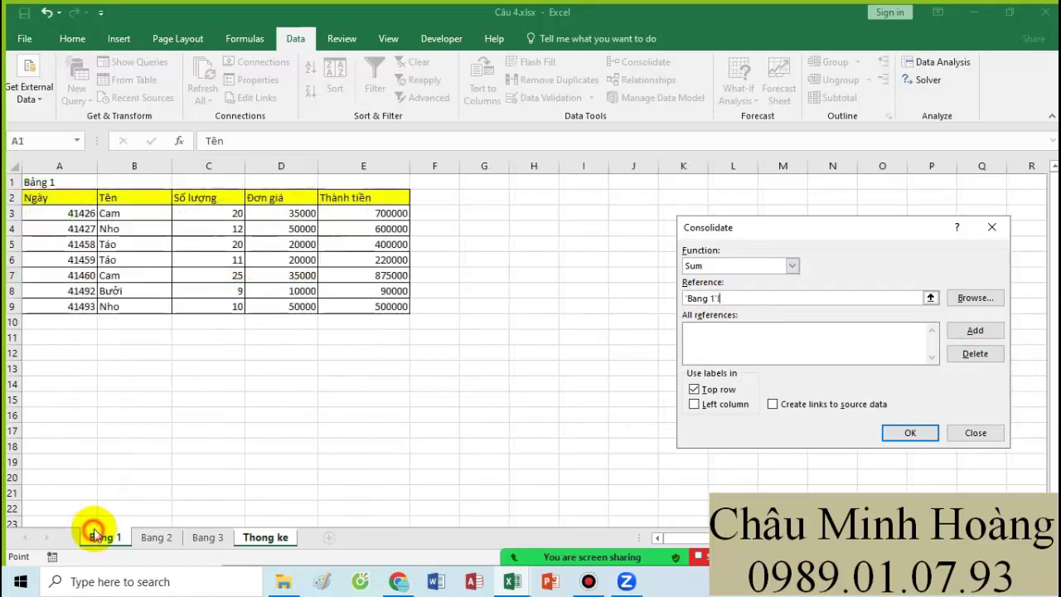
click(736, 298)
key(BackSpace)
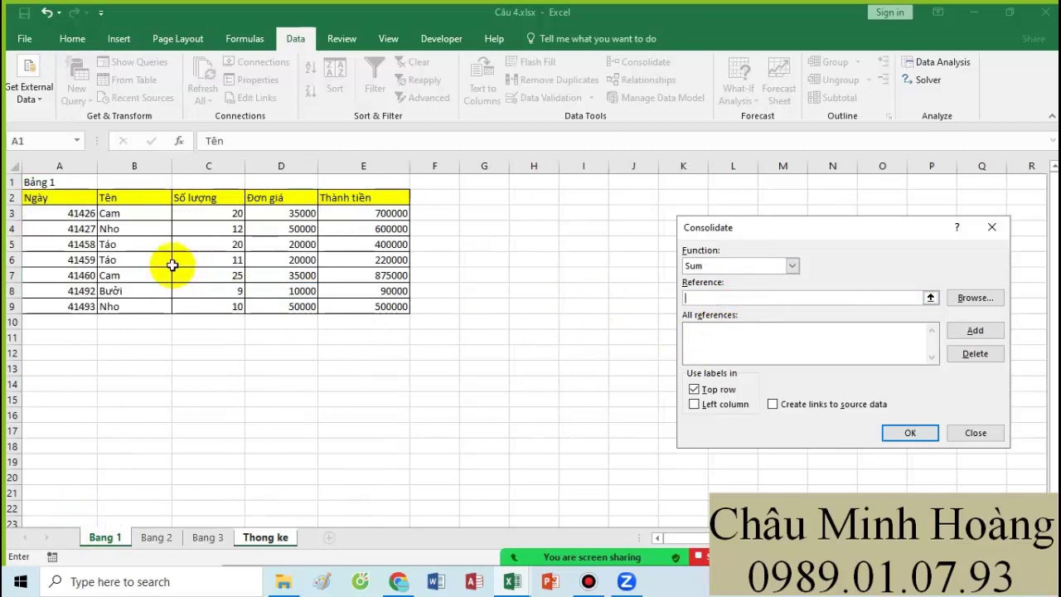
drag(144, 204, 372, 307)
click(974, 330)
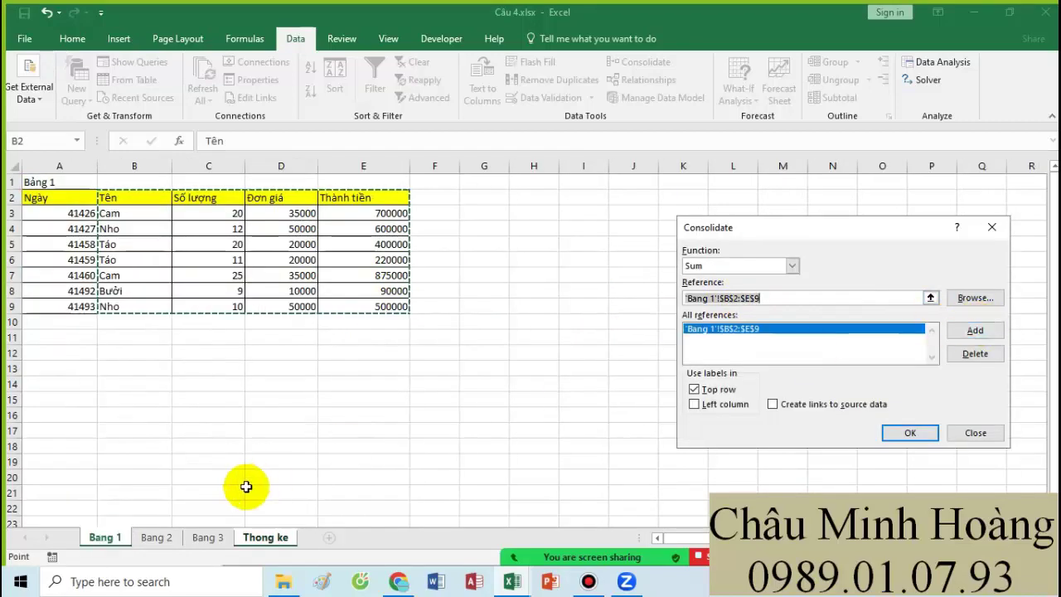
- Add the range B2:E9 of the Bang 2 sheet to the consolidation references
click(155, 537)
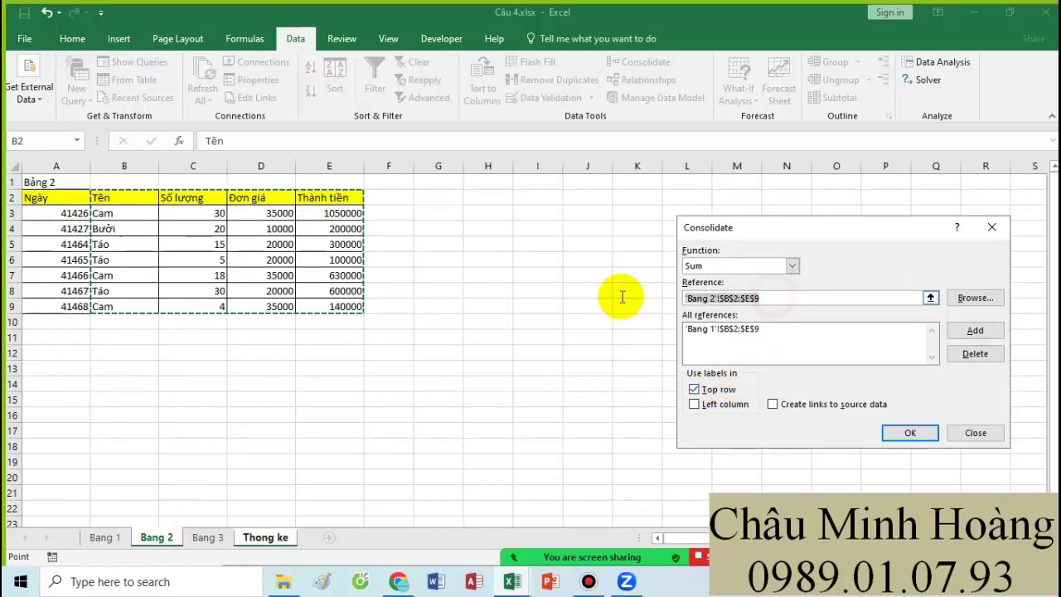
key(BackSpace)
drag(121, 206, 358, 309)
click(974, 330)
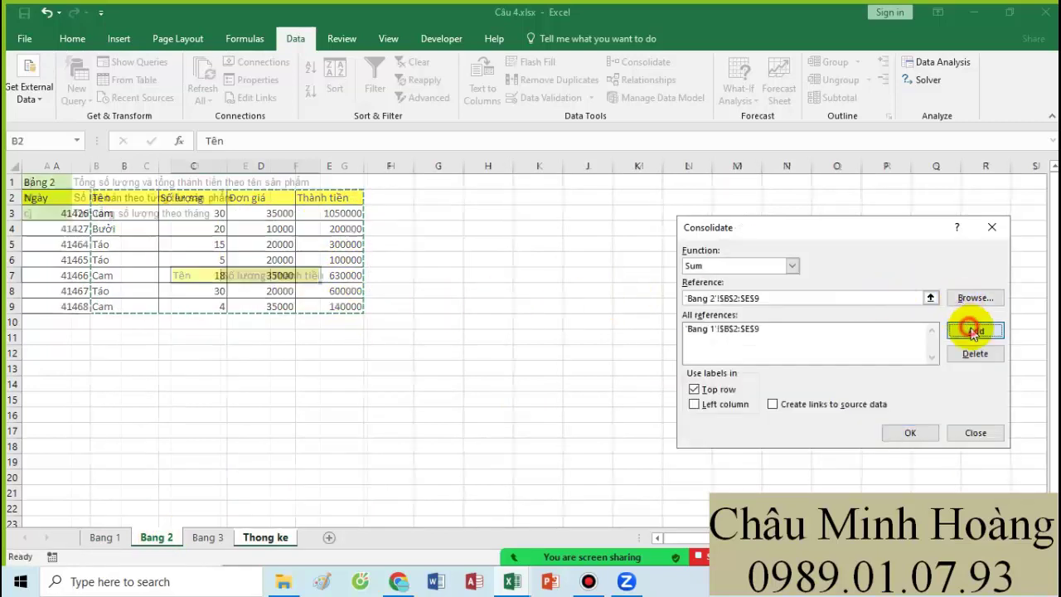
- Add the range B2:E9 of the Bang 3 sheet to the consolidation references
click(209, 537)
click(774, 298)
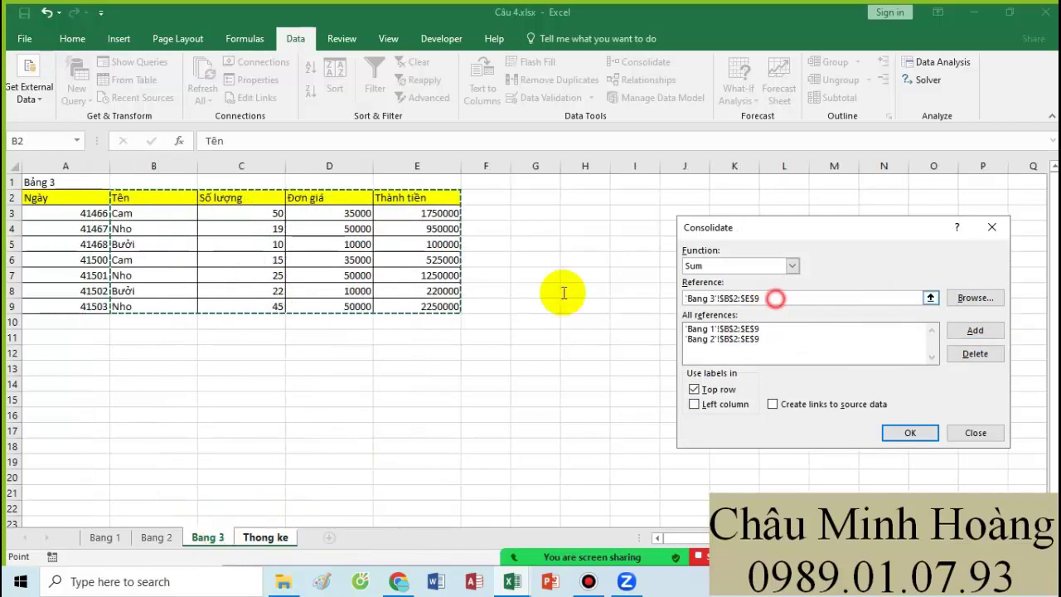
key(ctrl+a)
key(BackSpace)
drag(152, 191, 417, 308)
click(966, 331)
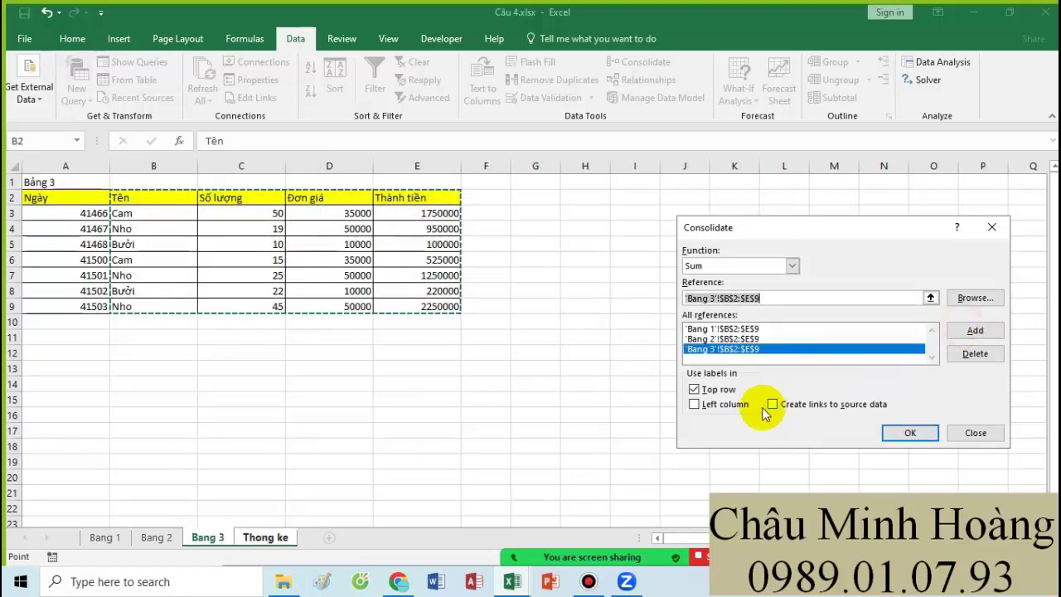
- Turn on left column labels and run the Sum consolidation into the table at D7 of Thong ke
click(729, 403)
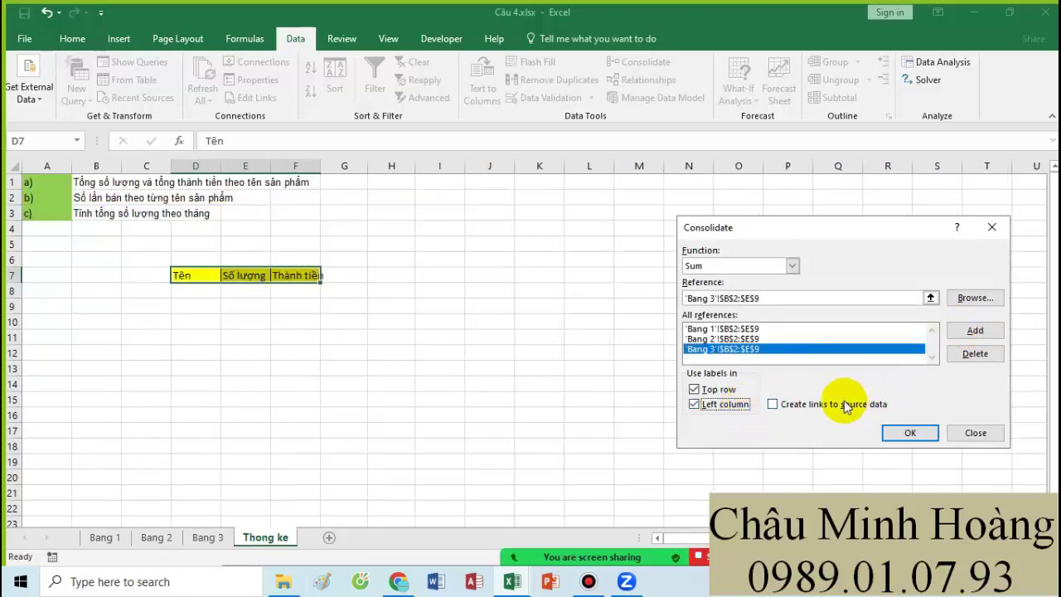
click(910, 432)
drag(356, 430, 355, 414)
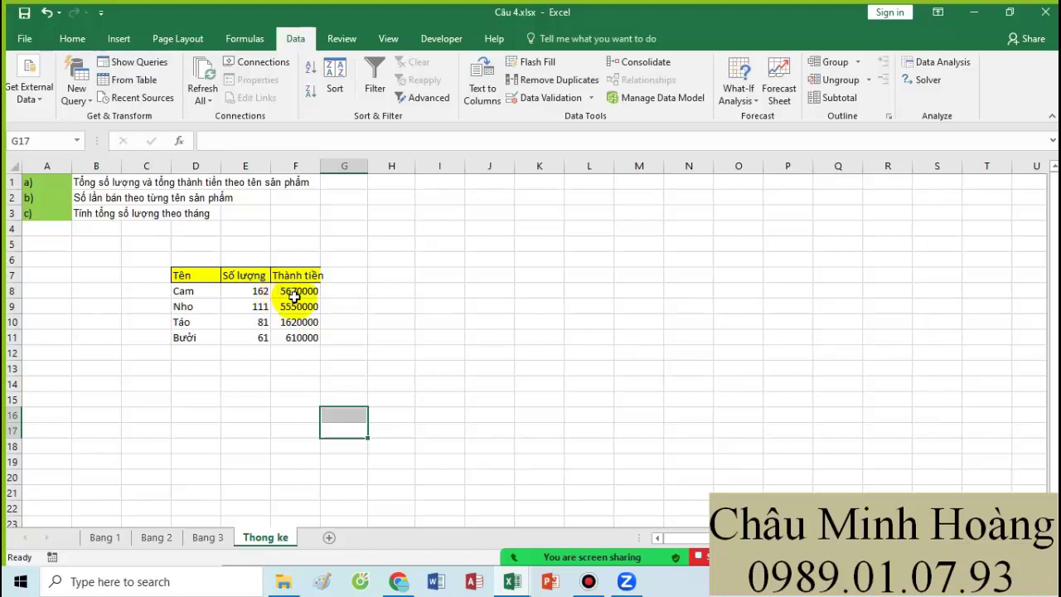
- Copy the Tên and Đơn giá headers from the Bang 1 sheet into E14:F14 of the Thong ke sheet
click(116, 538)
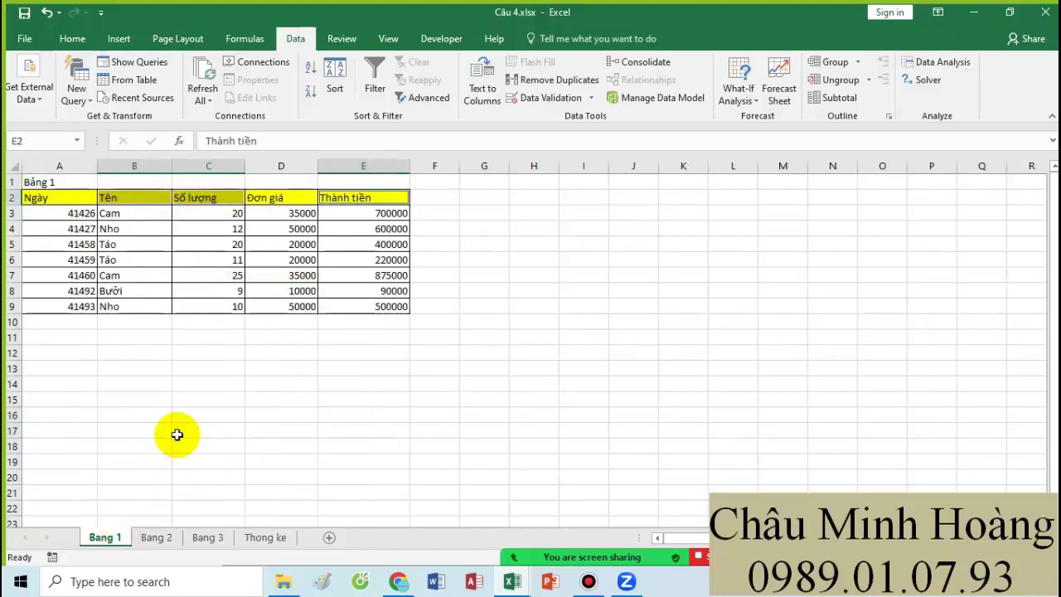
click(206, 414)
click(106, 198)
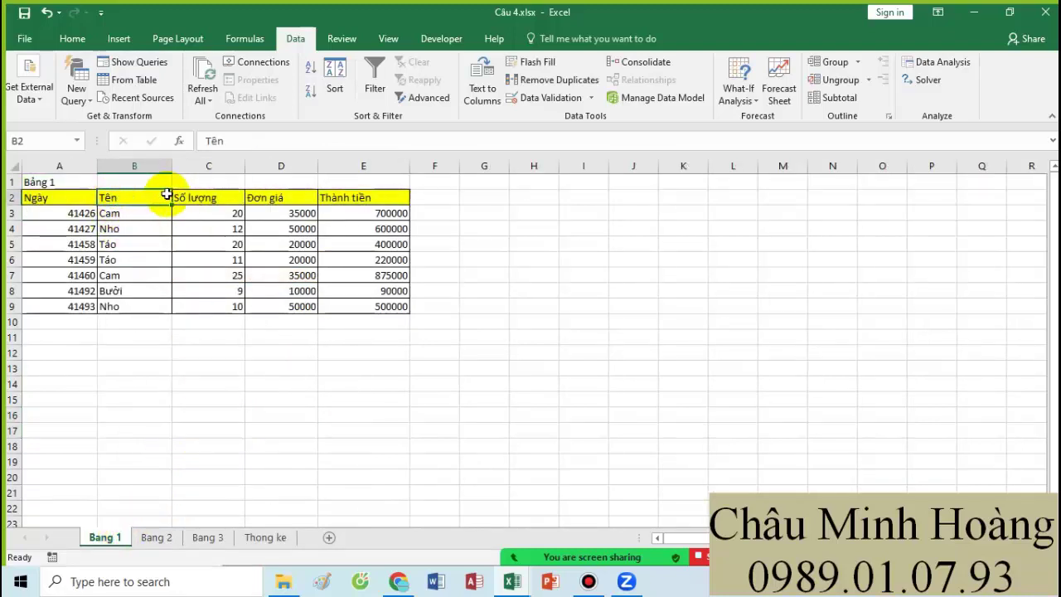
drag(167, 194, 192, 193)
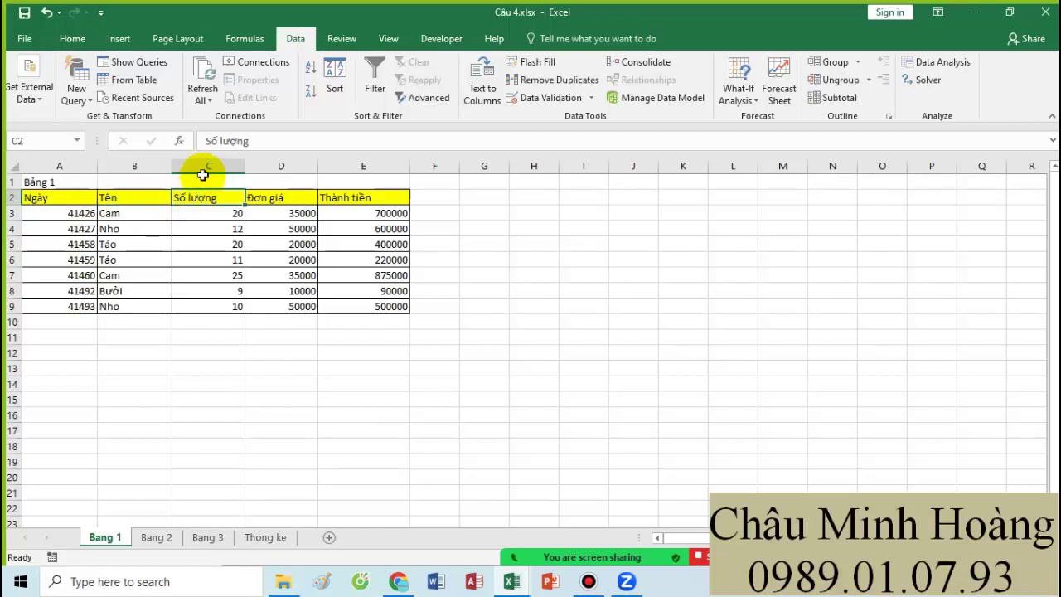
click(262, 197)
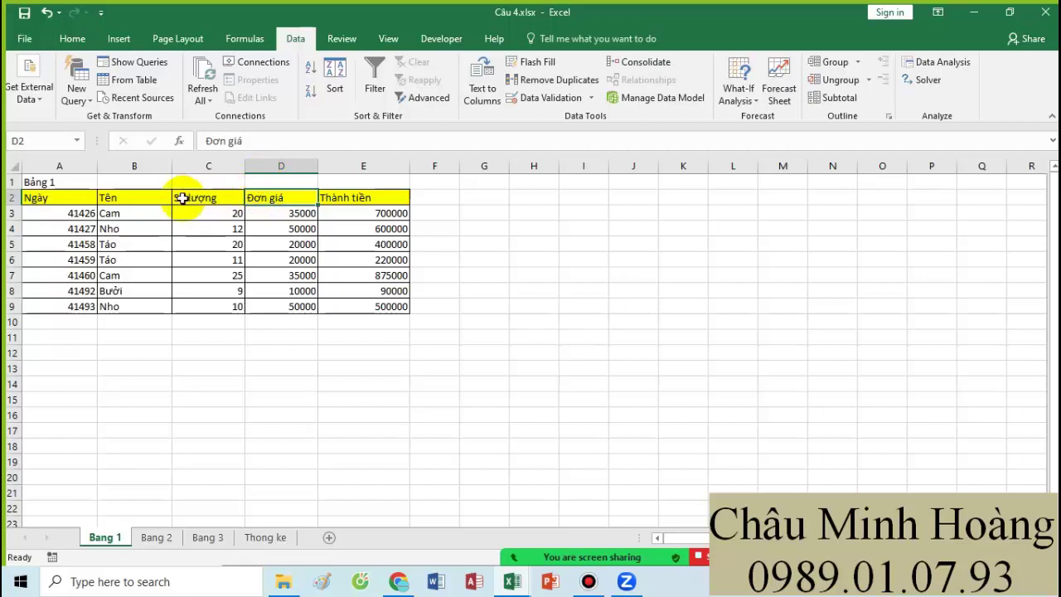
drag(154, 199, 201, 197)
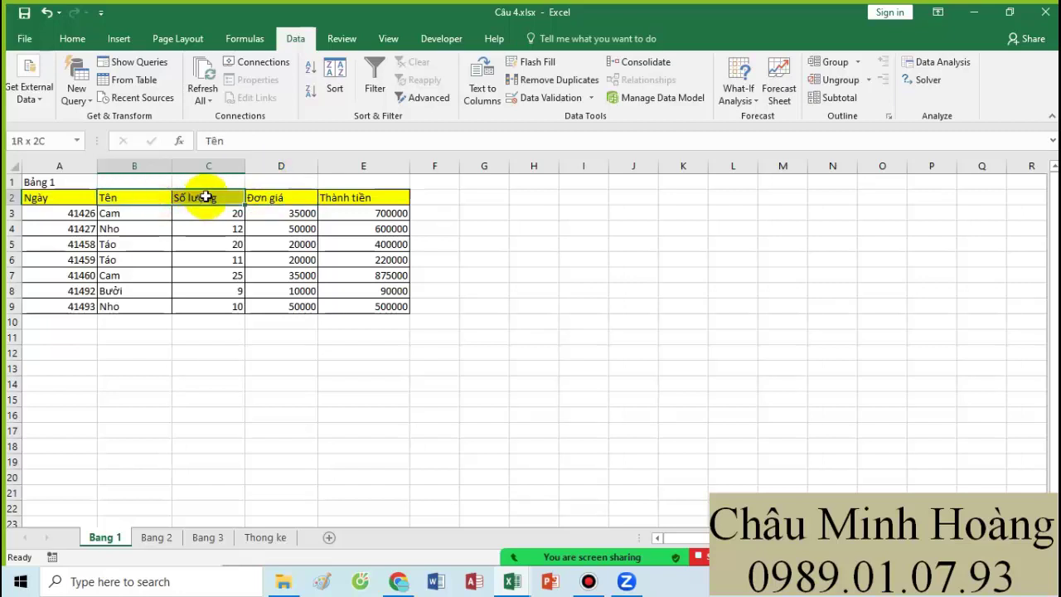
click(142, 200)
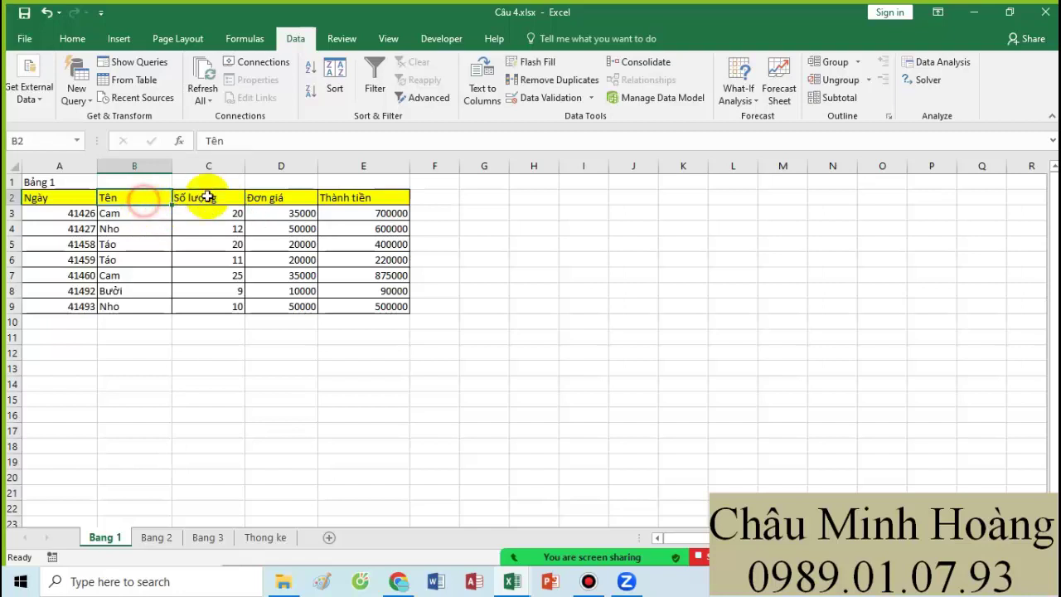
ctrl+click(259, 196)
key(ctrl+c)
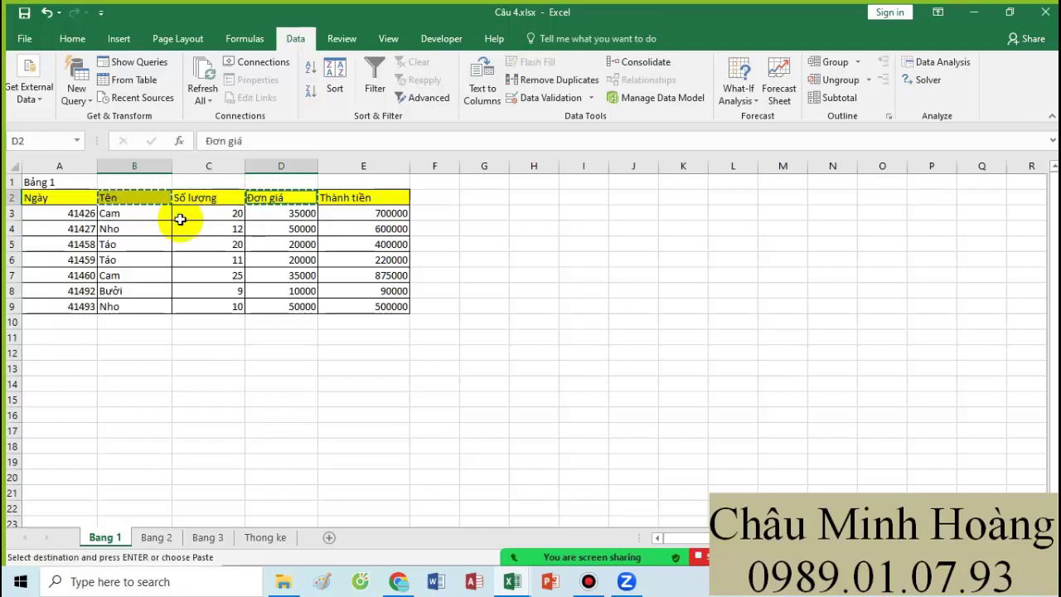
click(279, 539)
click(240, 381)
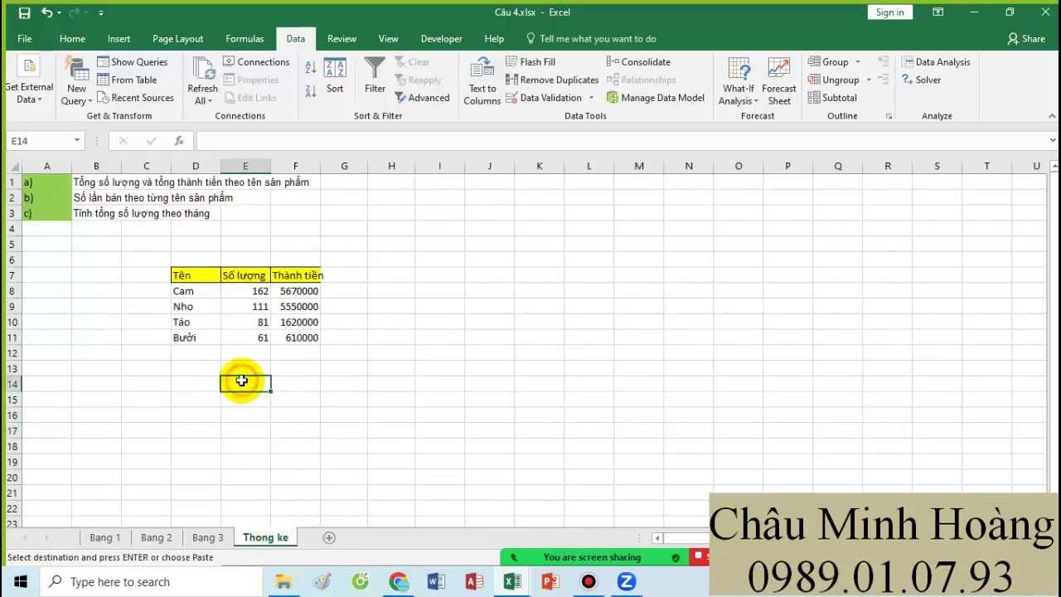
key(ctrl+v)
- Start Consolidate on the headers in E14:F14 of Thong ke with the Count function
drag(238, 382, 309, 383)
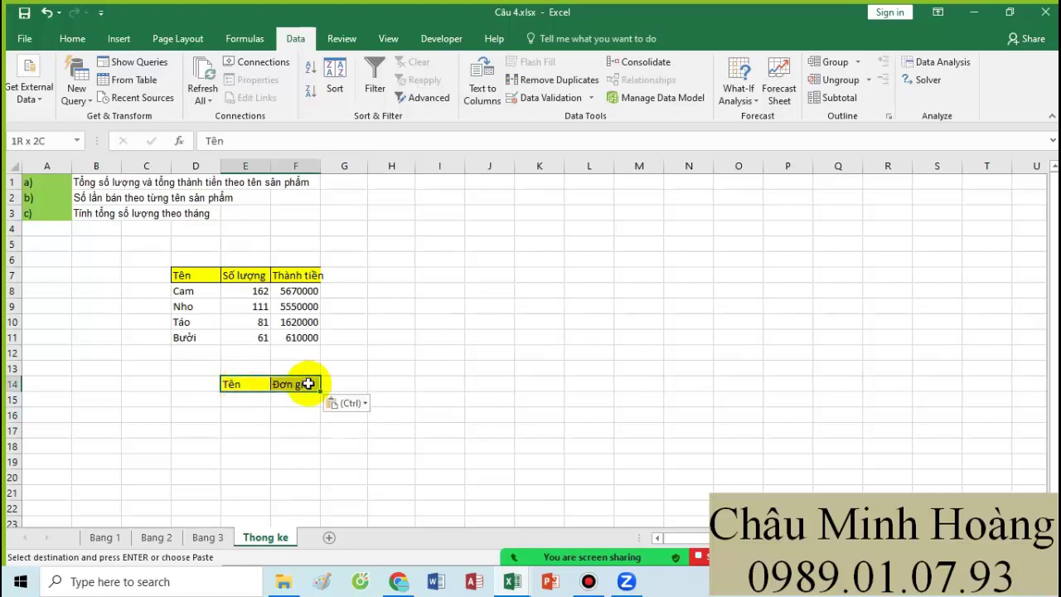
click(656, 62)
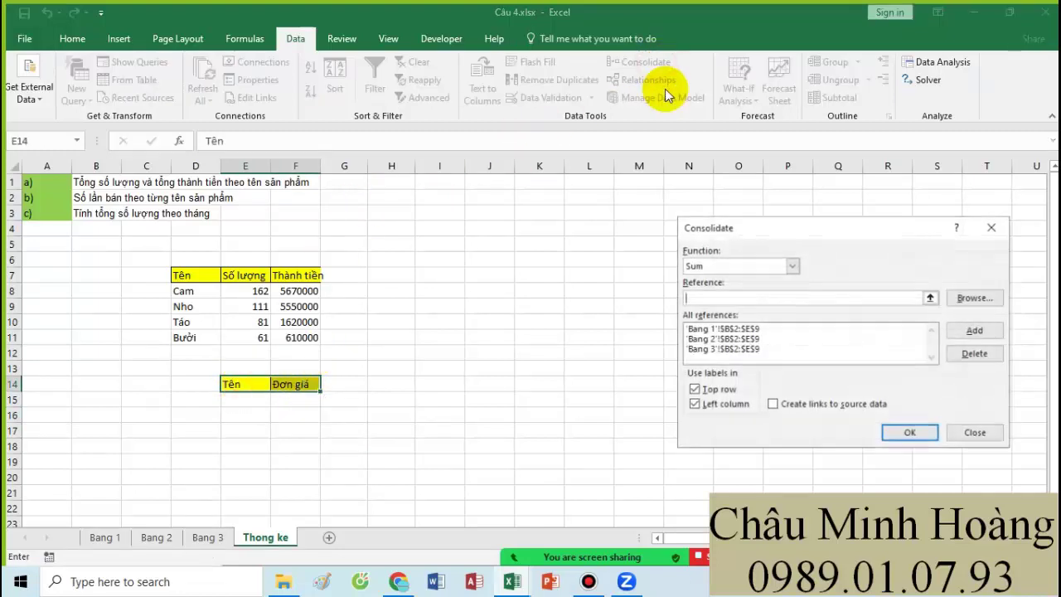
click(735, 266)
click(718, 290)
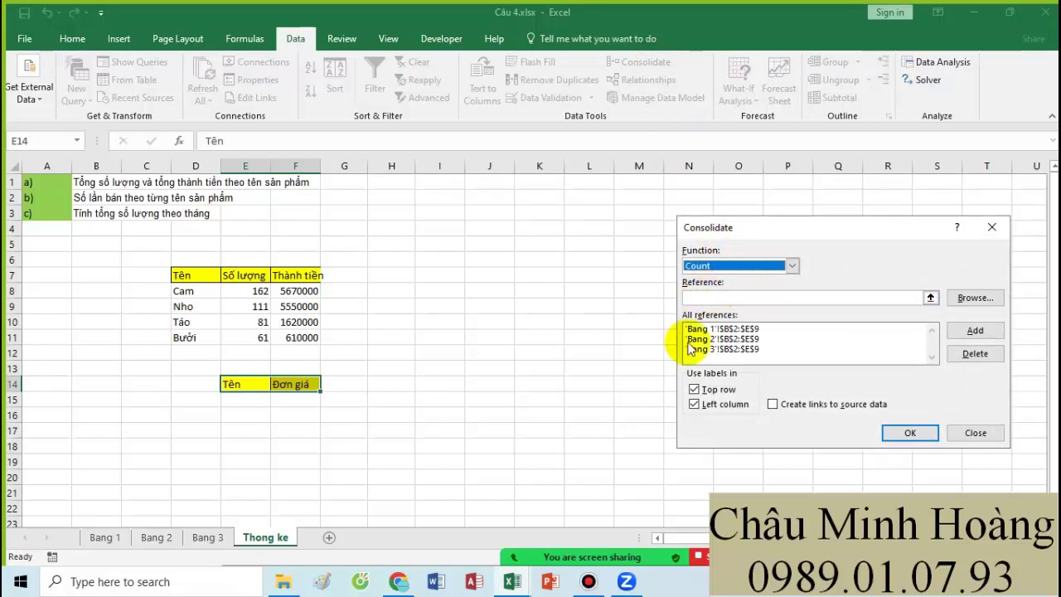
- Delete the three old B2:E9 source references and keep Count as the consolidation function
click(734, 339)
click(961, 354)
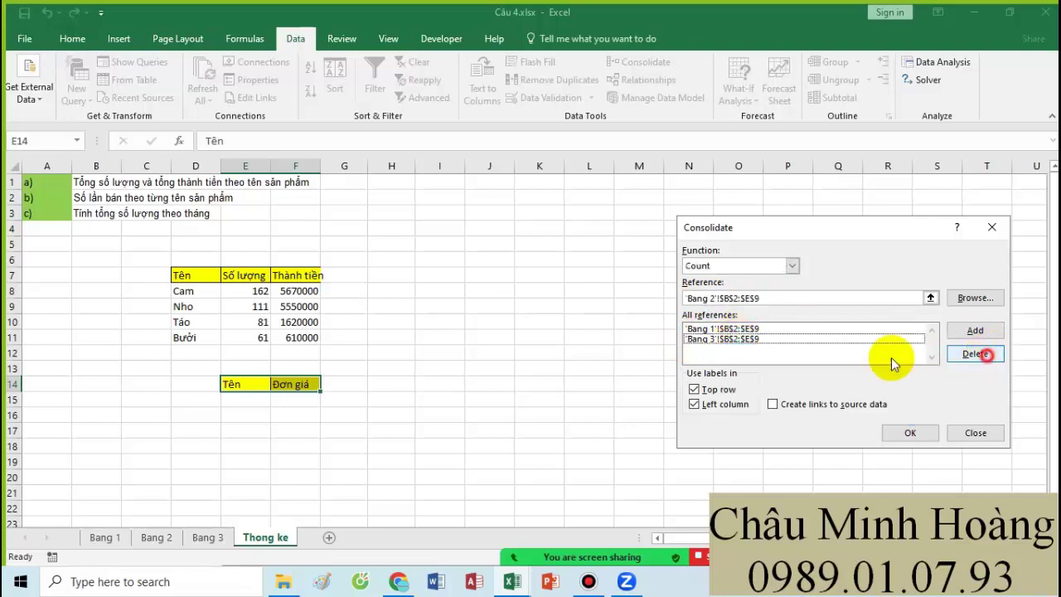
click(750, 340)
click(975, 354)
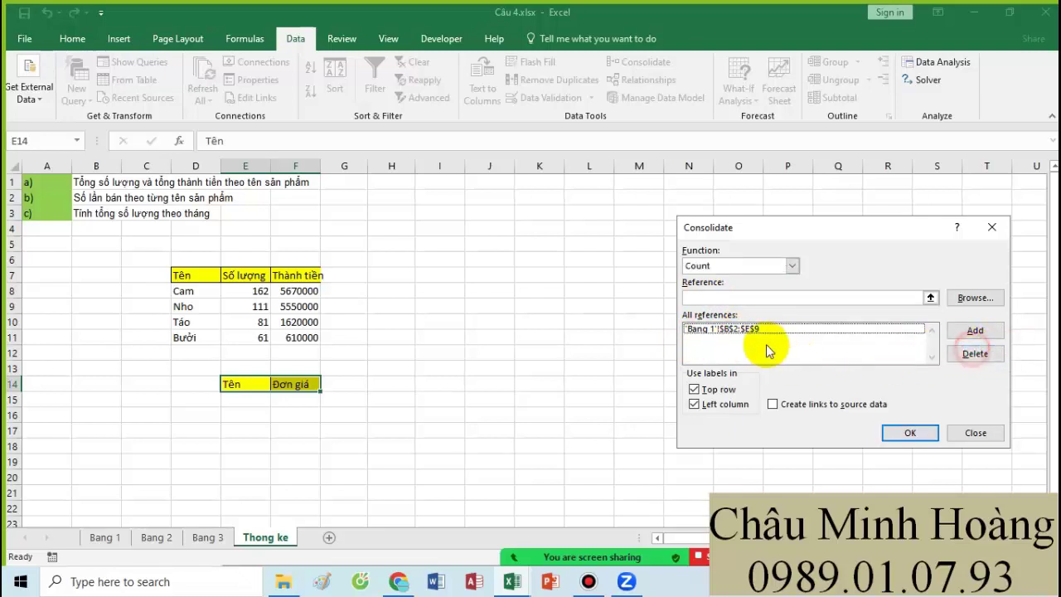
click(756, 332)
click(975, 354)
click(793, 265)
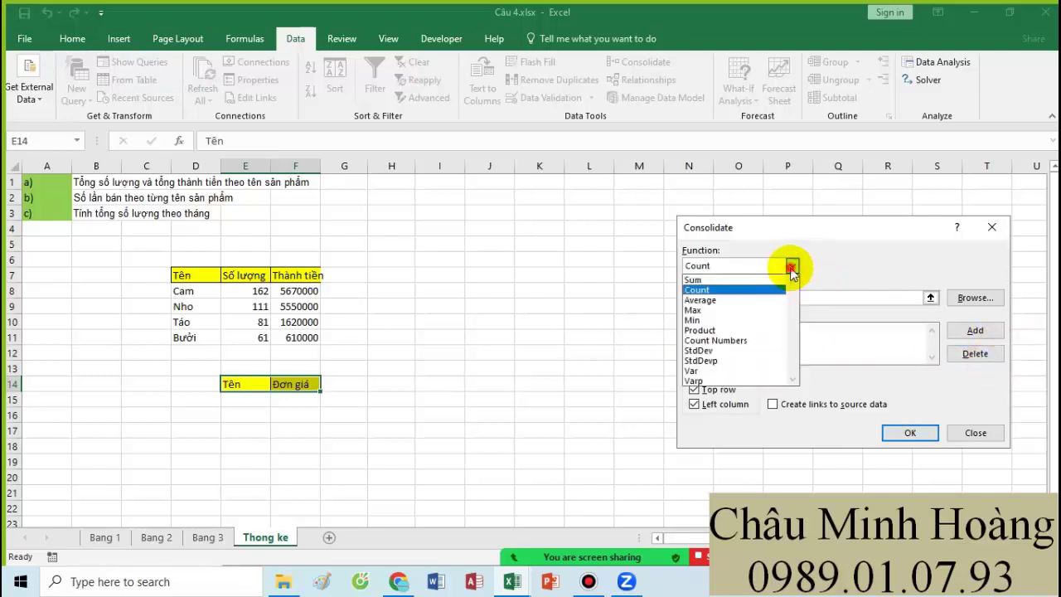
click(697, 291)
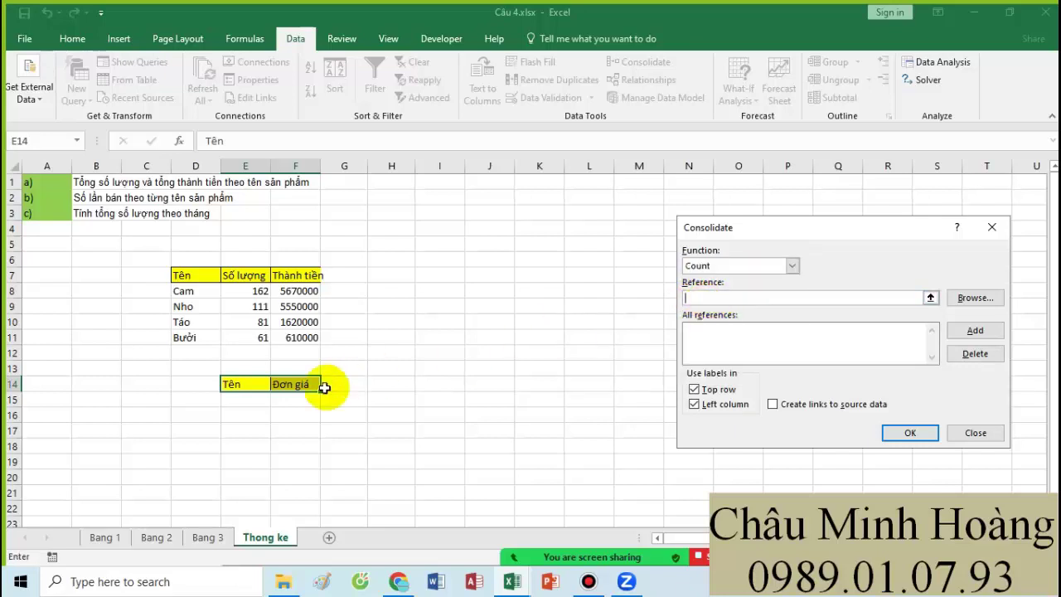
- Add the range B2:D9 of the Bang 1 sheet as a source for the Count consolidation
click(106, 544)
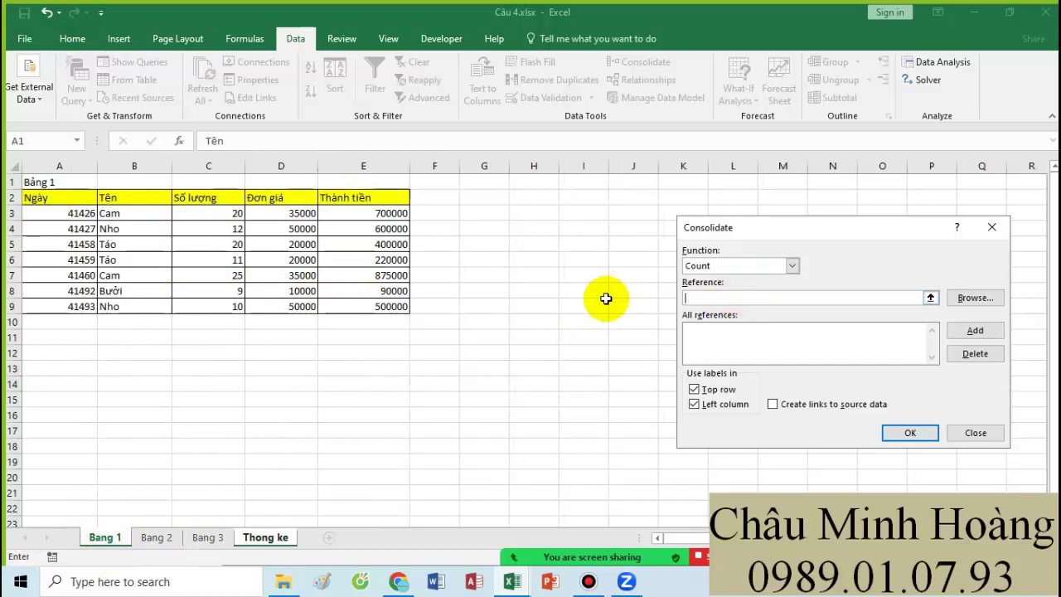
drag(128, 199, 278, 306)
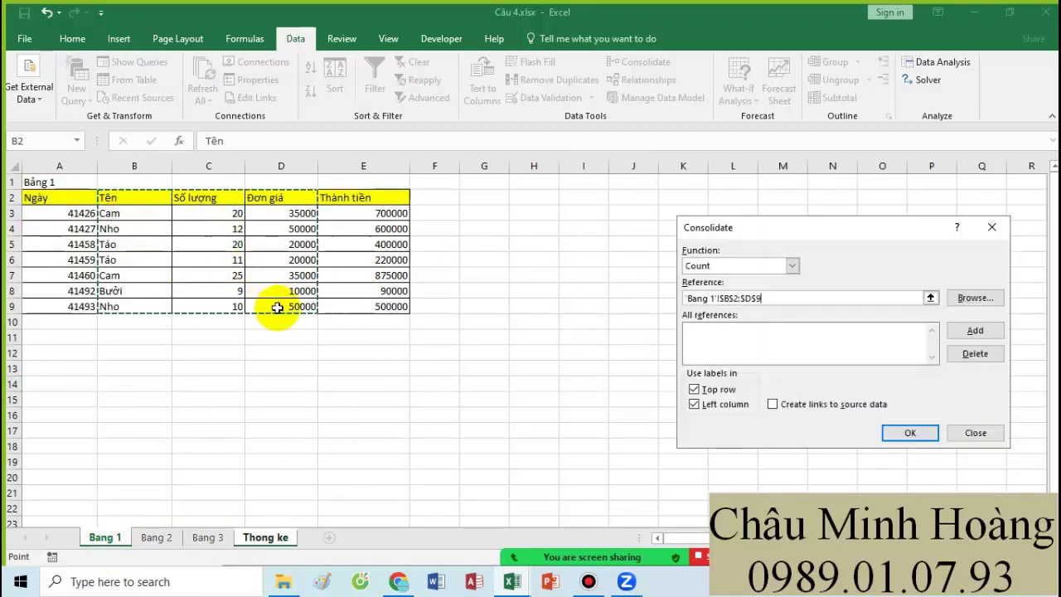
click(975, 330)
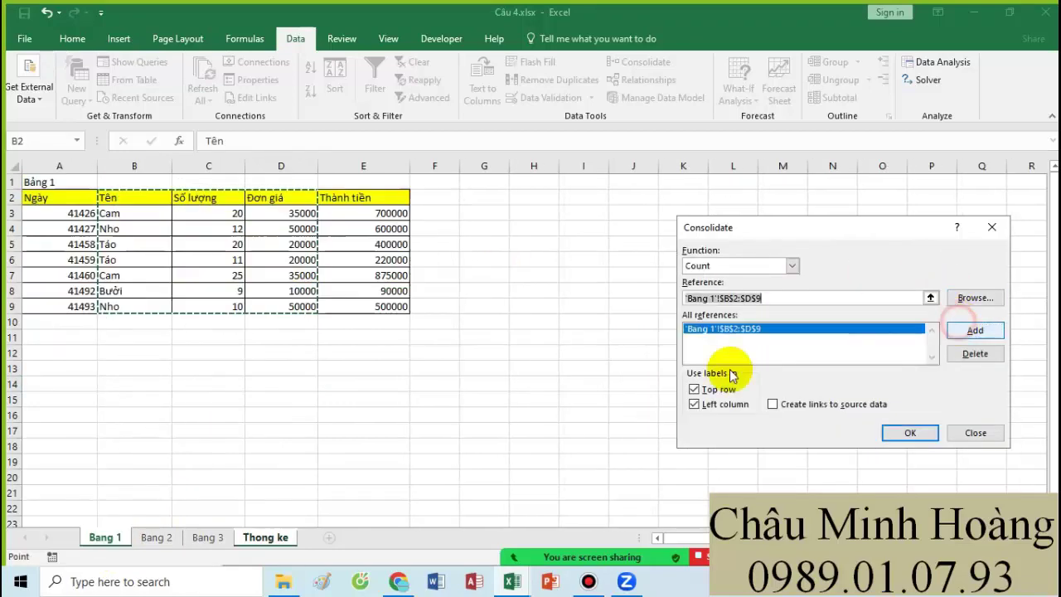
- Add the range B2:D9 of the Bang 2 sheet as a source for the Count consolidation
click(156, 537)
drag(771, 297, 612, 299)
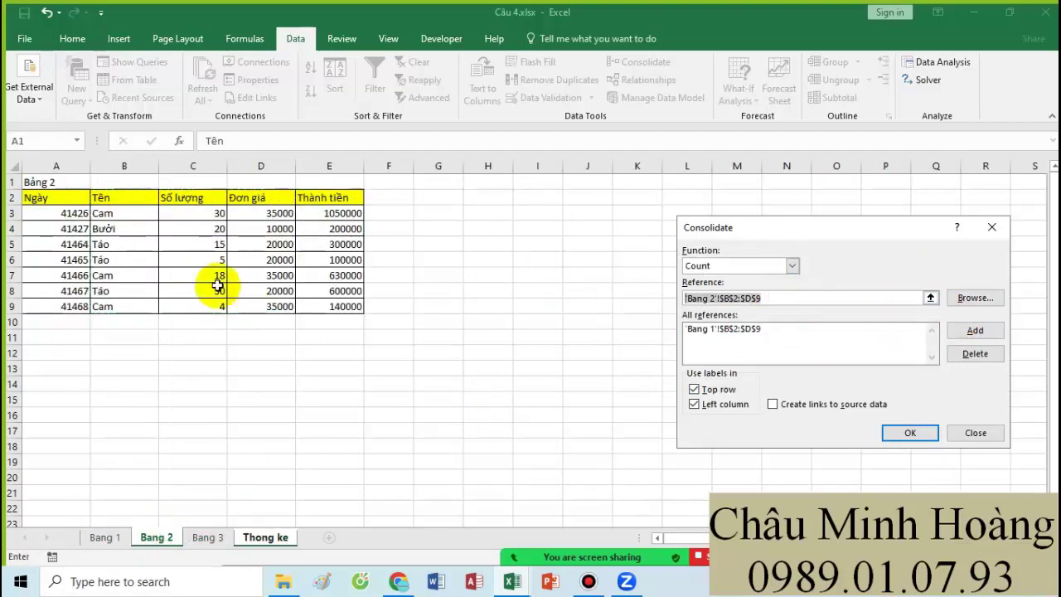
drag(124, 201, 242, 221)
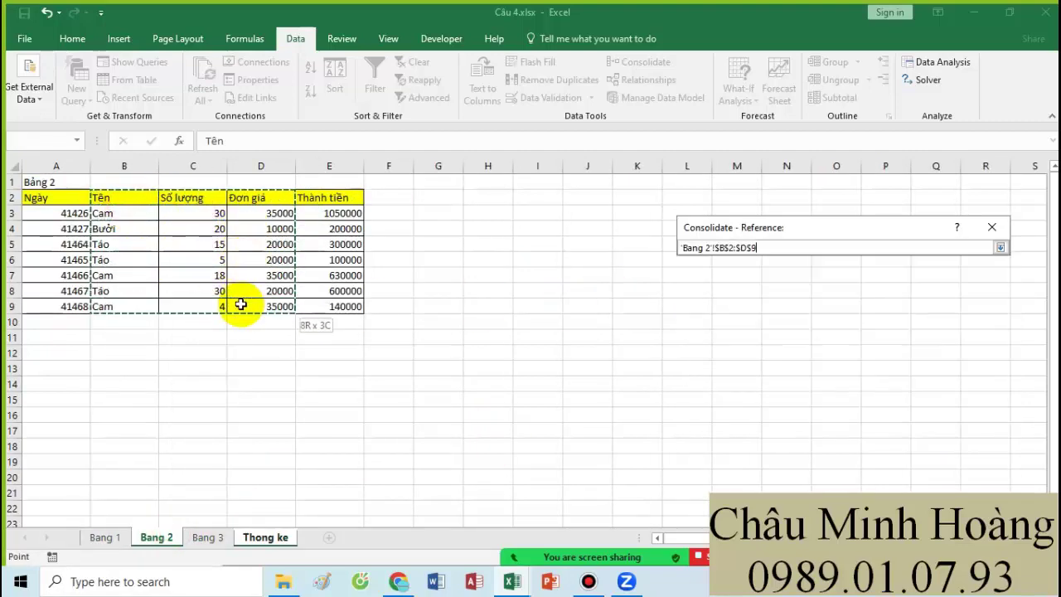
drag(241, 305, 241, 305)
click(975, 330)
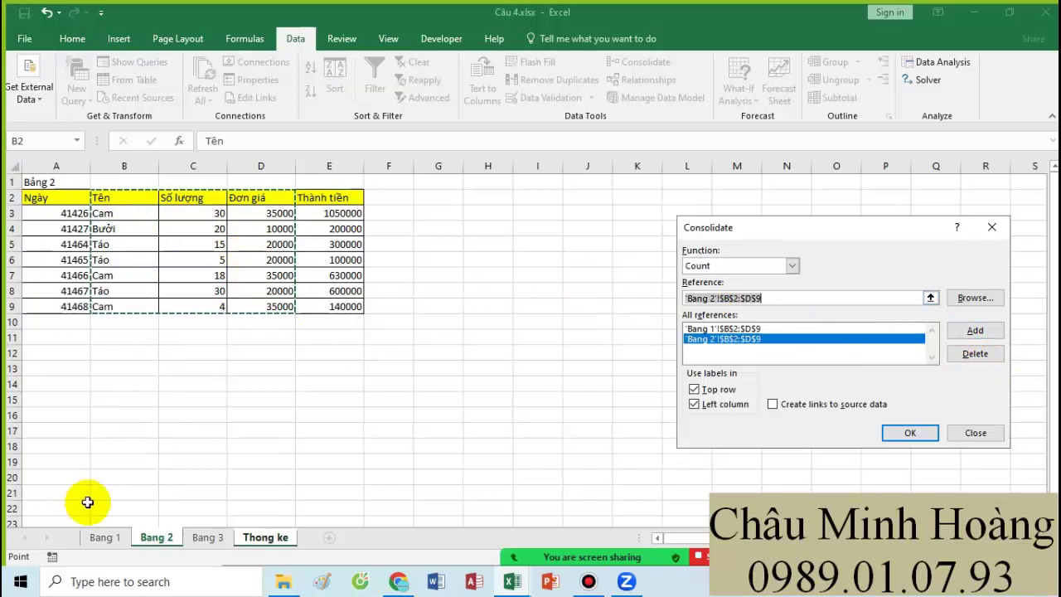
- Add the range B2:D9 of the Bang 3 sheet and run the Count consolidation into the table at E14
click(207, 538)
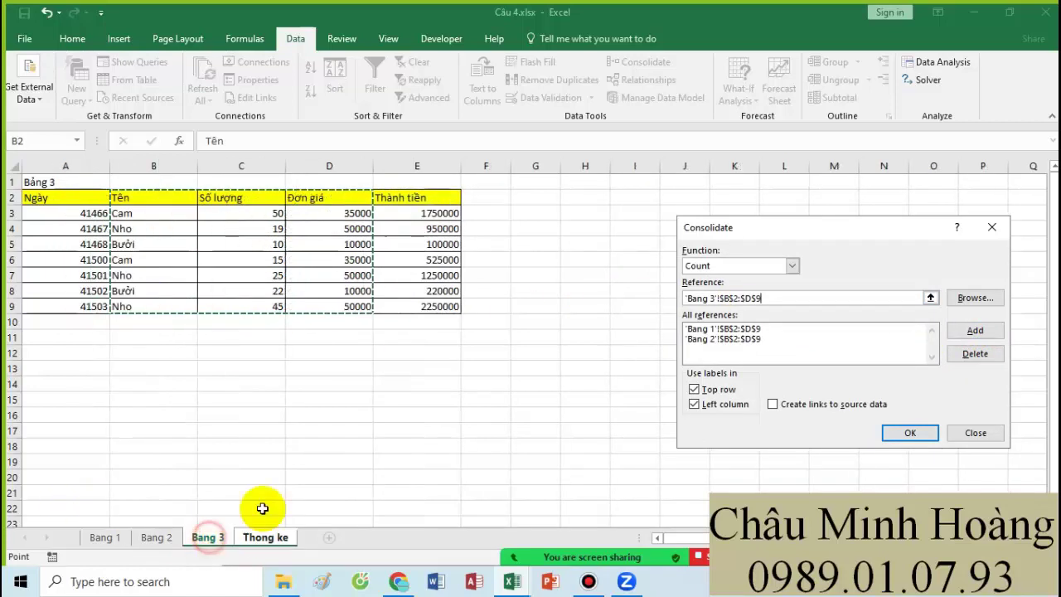
triple_click(796, 298)
drag(143, 195, 348, 308)
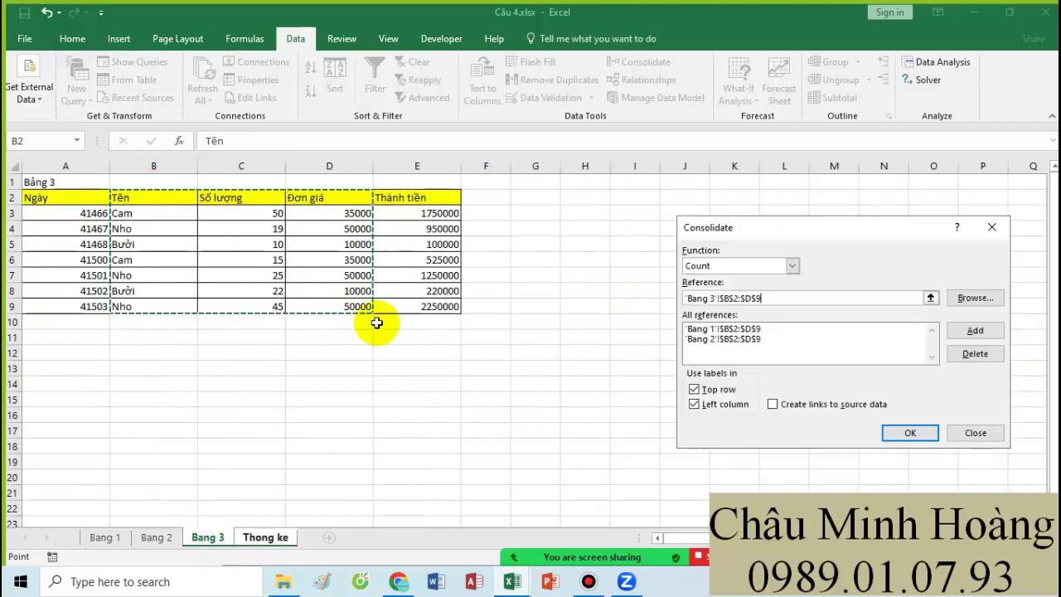
click(975, 331)
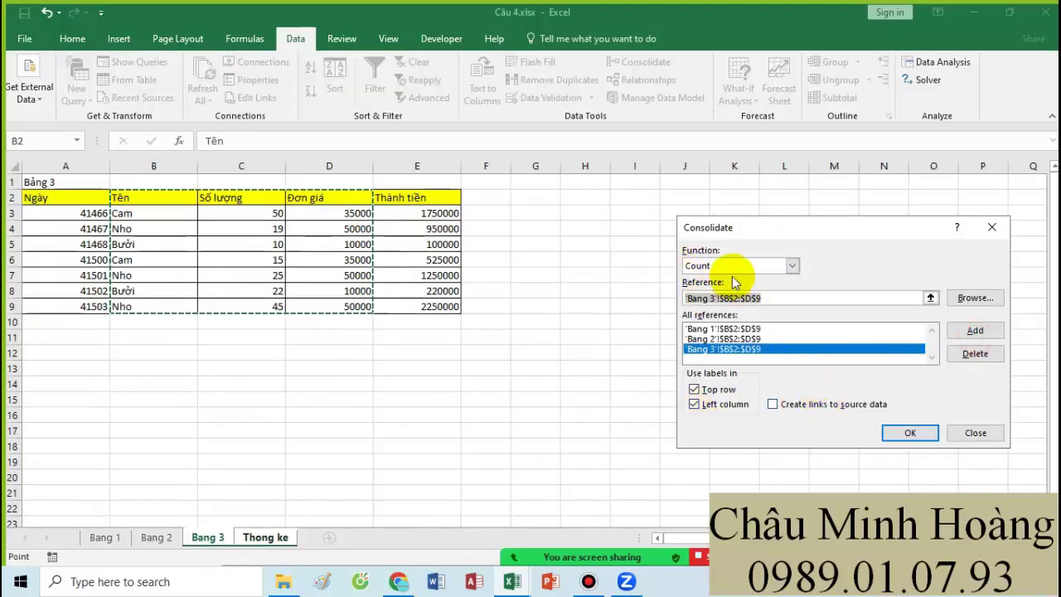
click(908, 432)
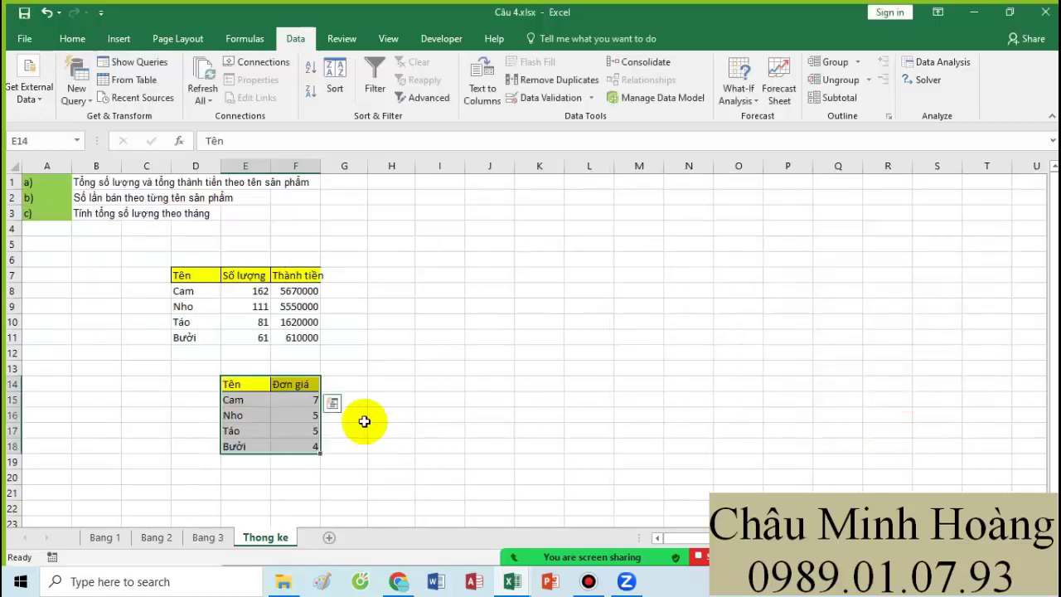
- Rename the F14 header to "Số lần bán" and widen column F to fit its headings
click(308, 386)
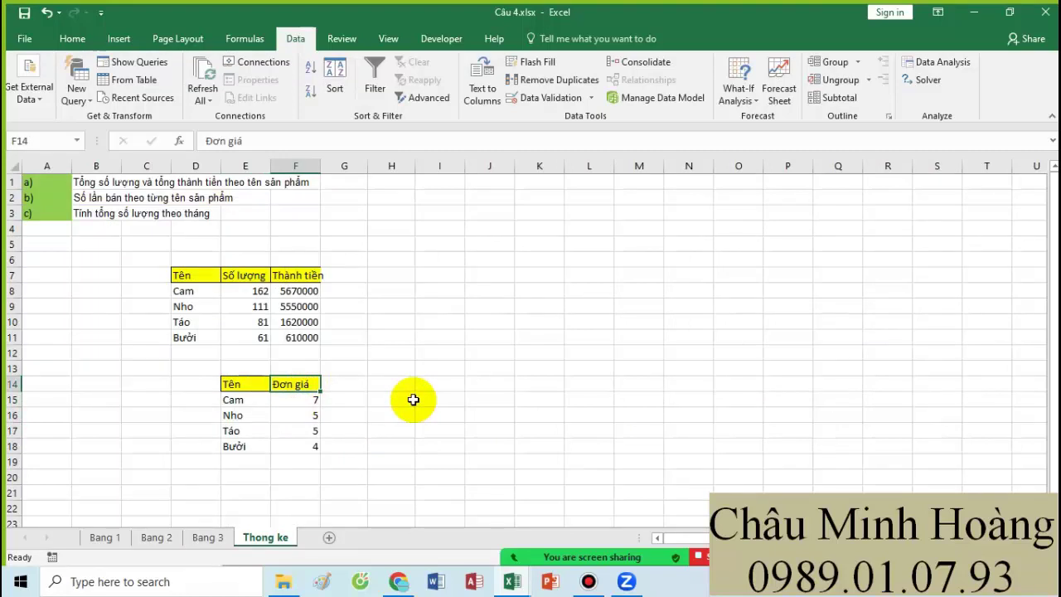
text(Số lần bán)
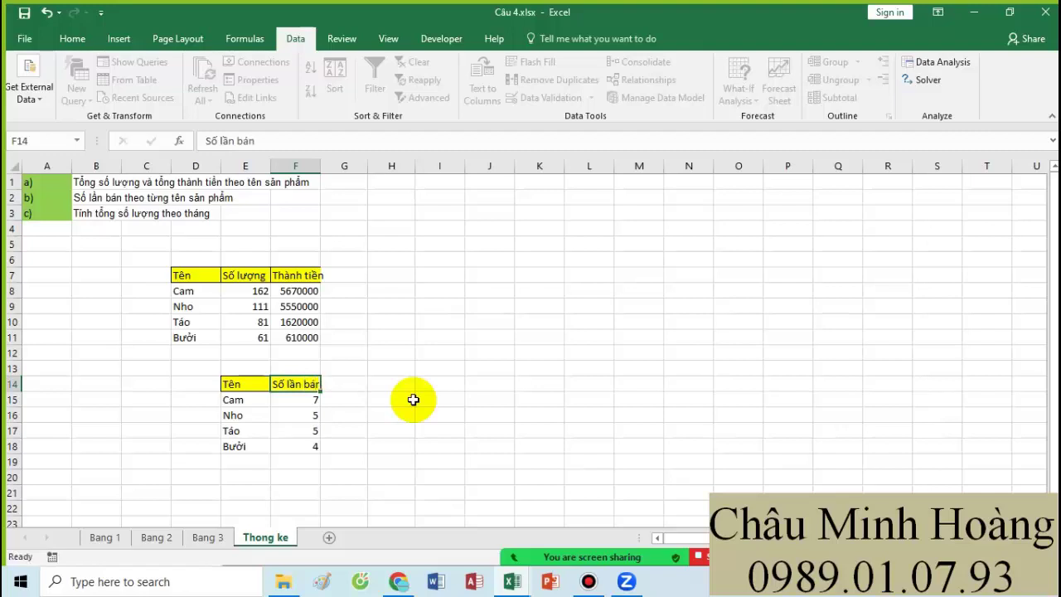
key(Return)
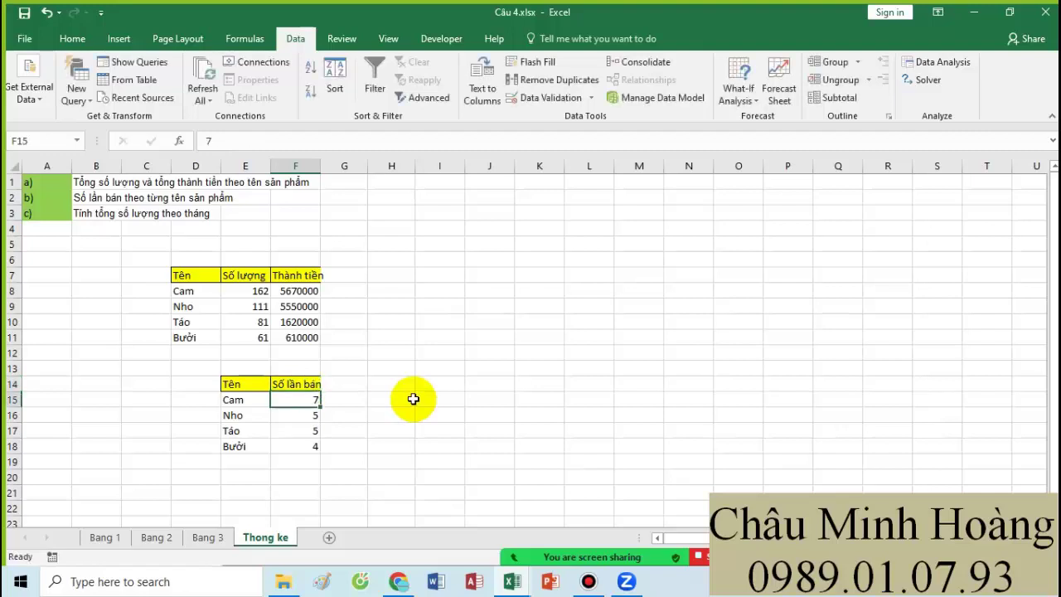
drag(321, 170, 329, 172)
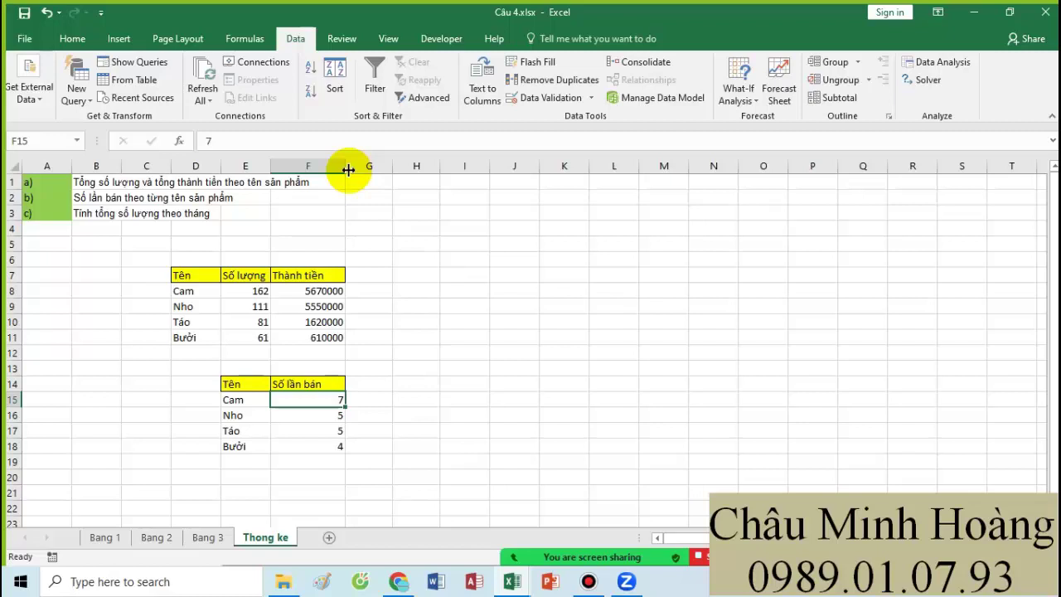
click(307, 383)
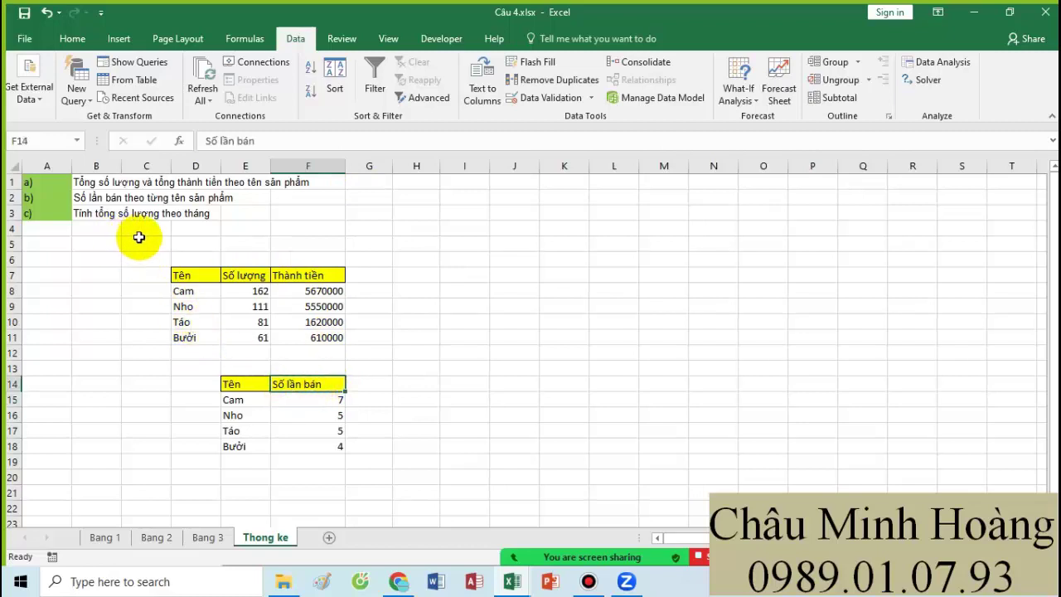
- Try the formula =MONTH(A3) in F3 of the Bang 1 sheet to extract the month from the first date
click(105, 538)
click(68, 226)
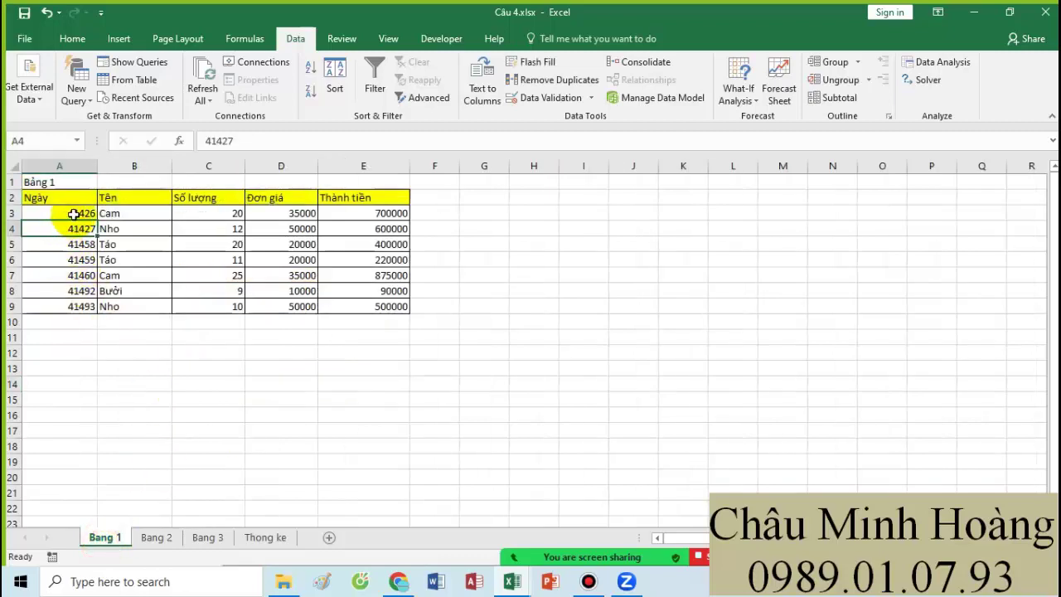
click(438, 219)
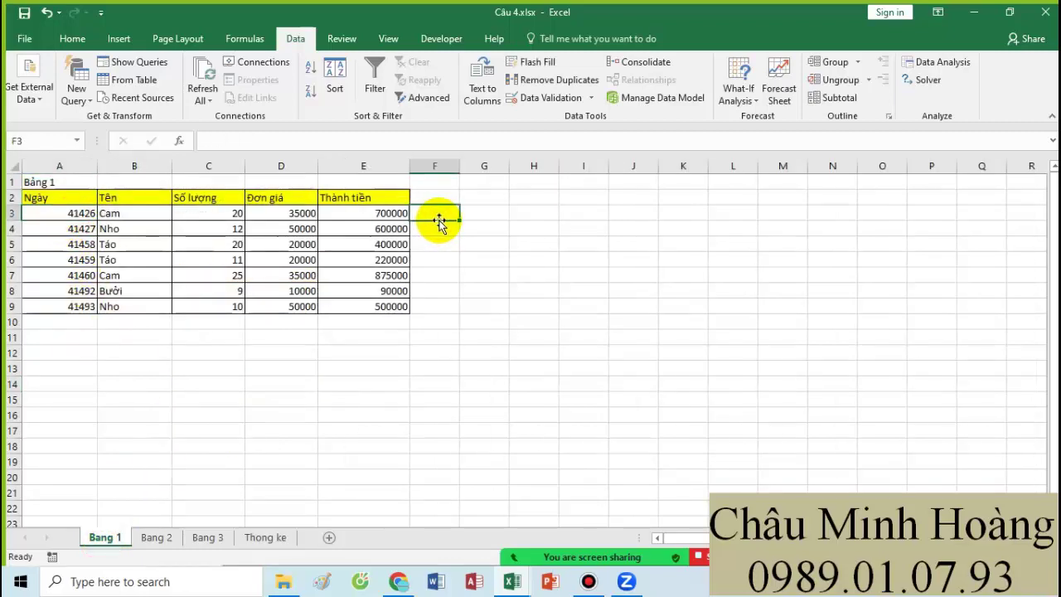
text(=month)
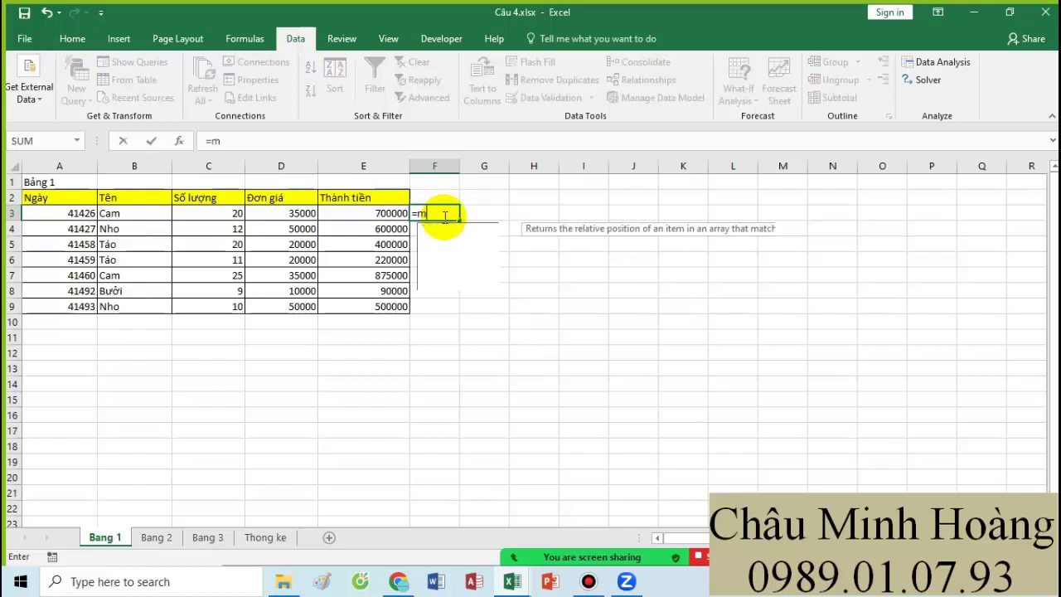
key(Tab)
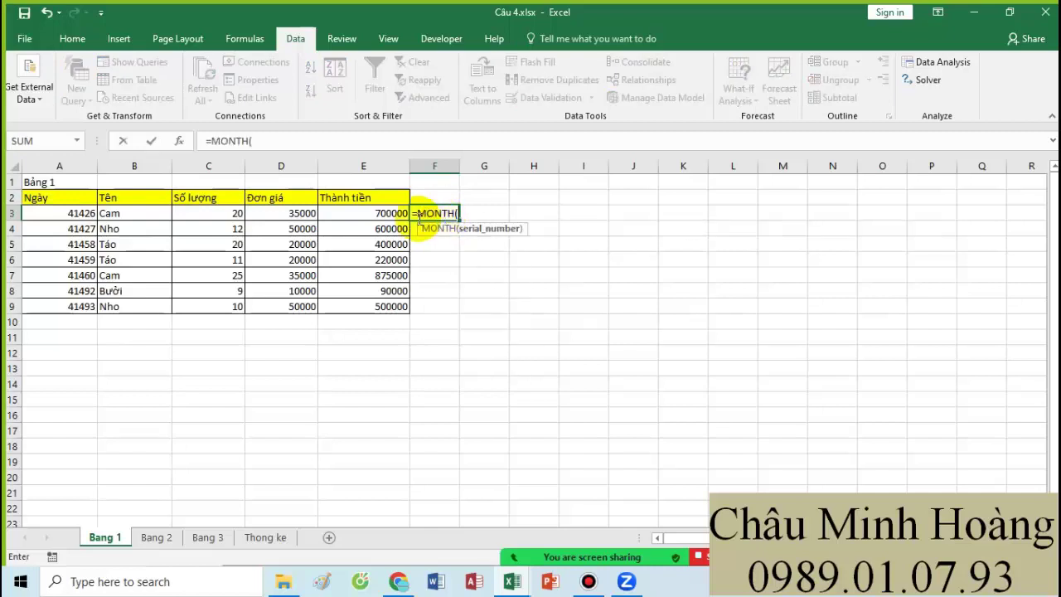
click(92, 213)
text())
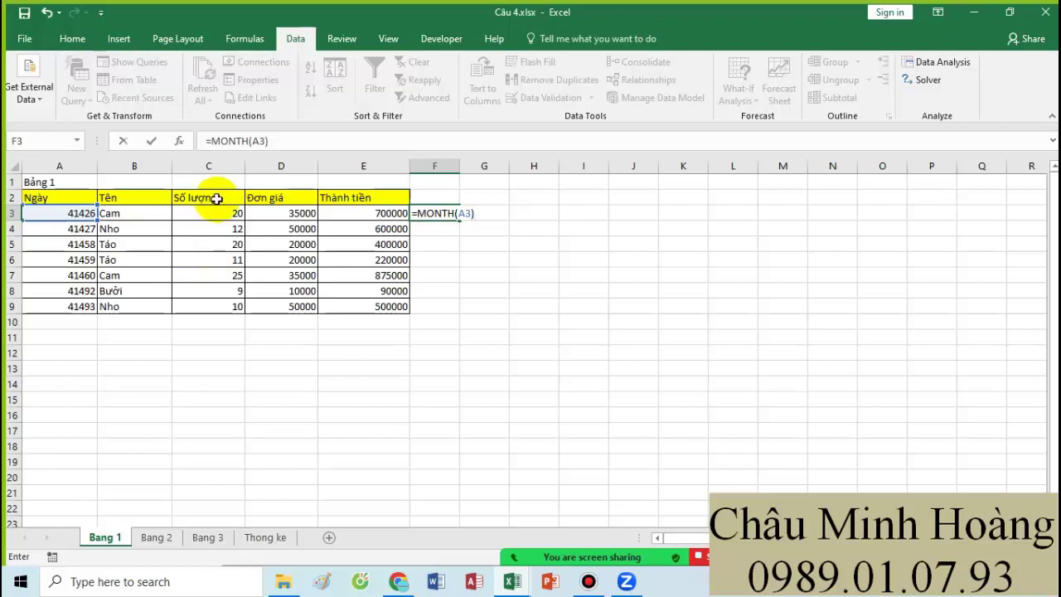
key(Return)
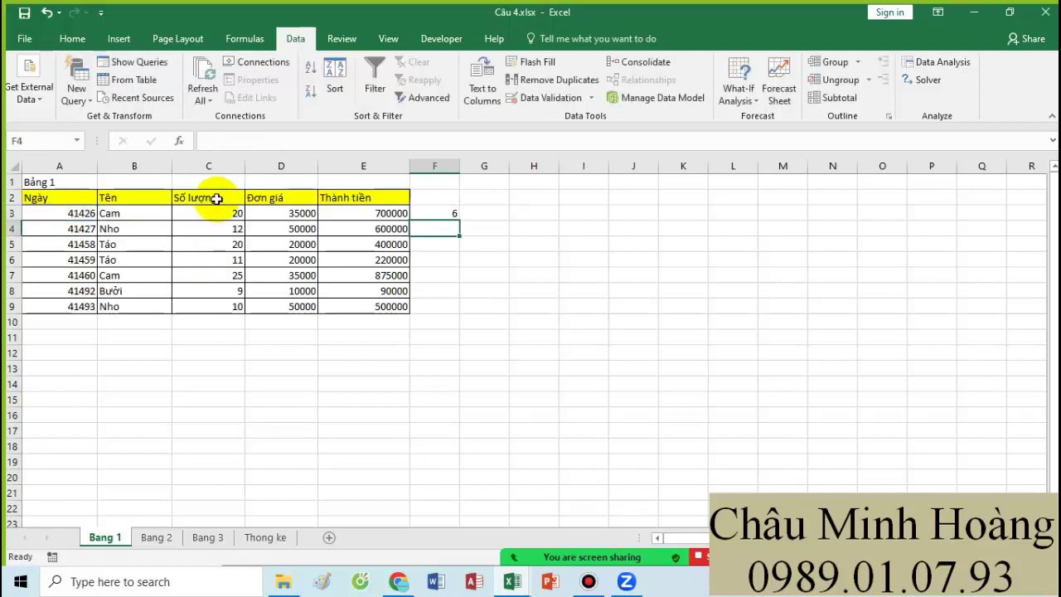
click(437, 213)
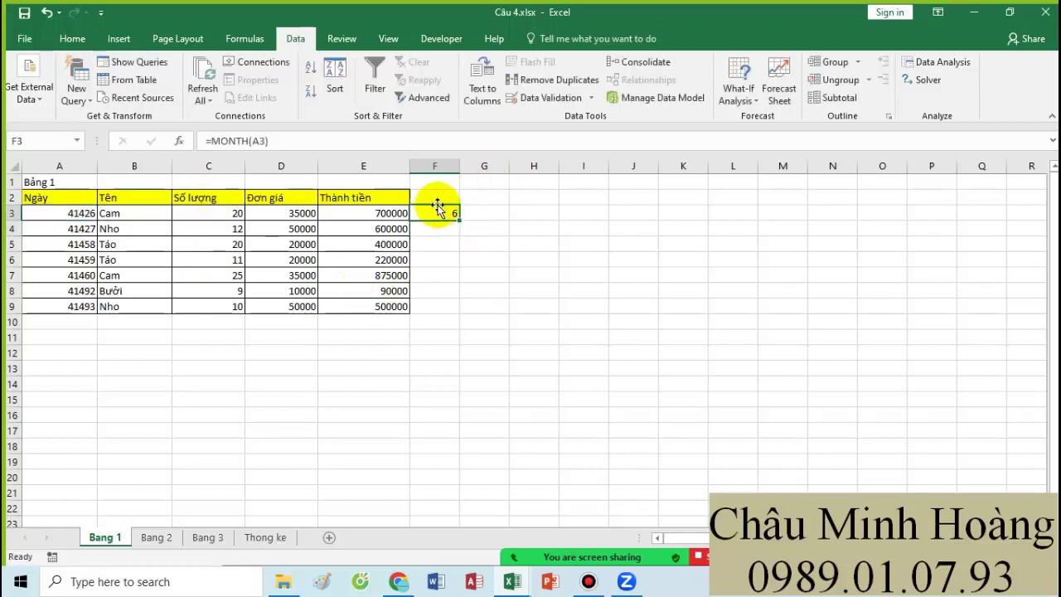
- Look at the available number formats for the dates in A3:A9 and clear the test formula from F3
drag(51, 212, 79, 308)
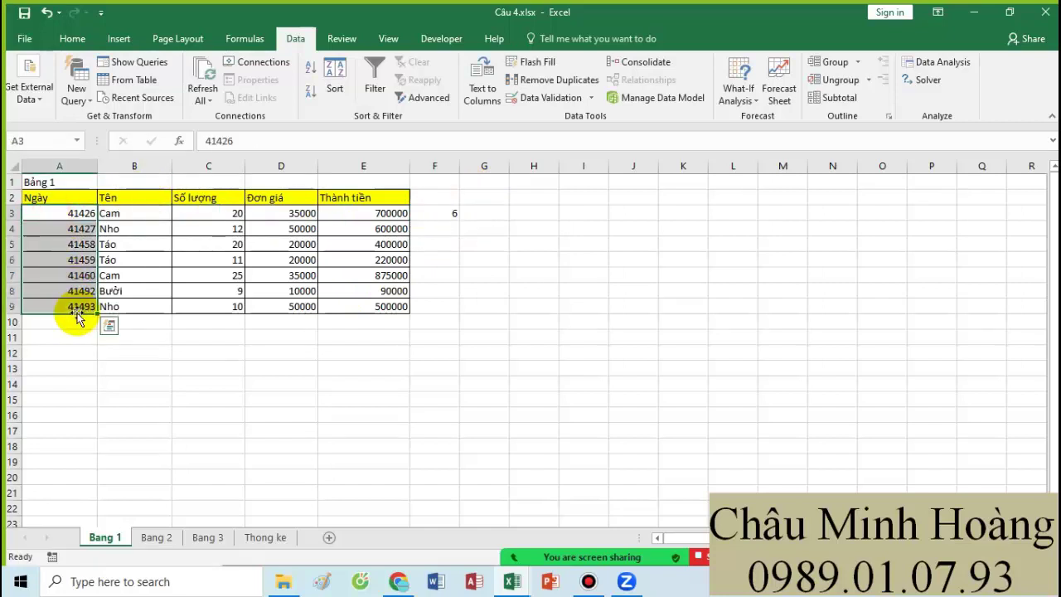
click(72, 38)
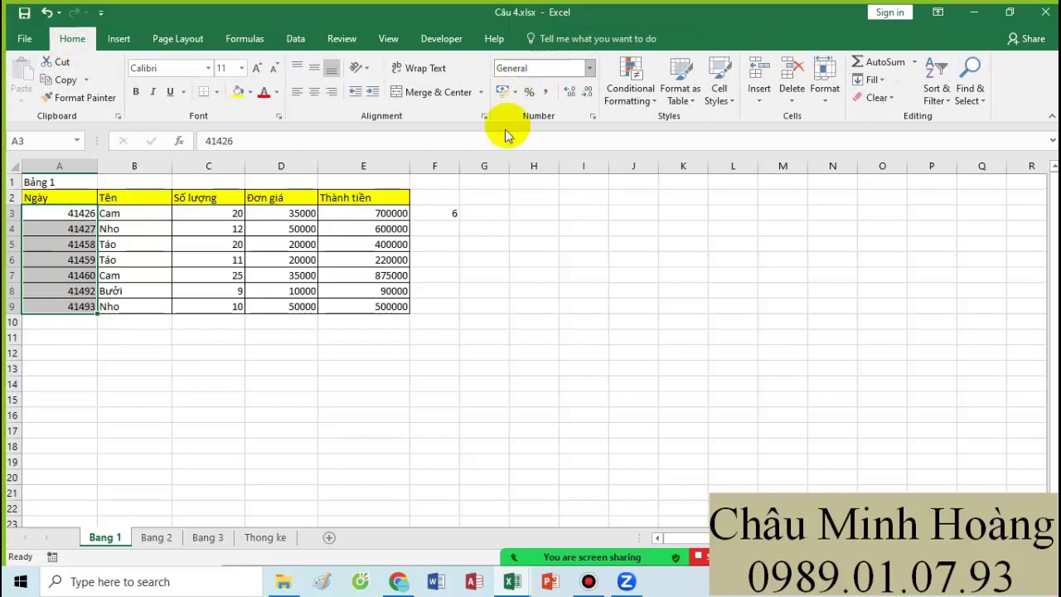
click(589, 68)
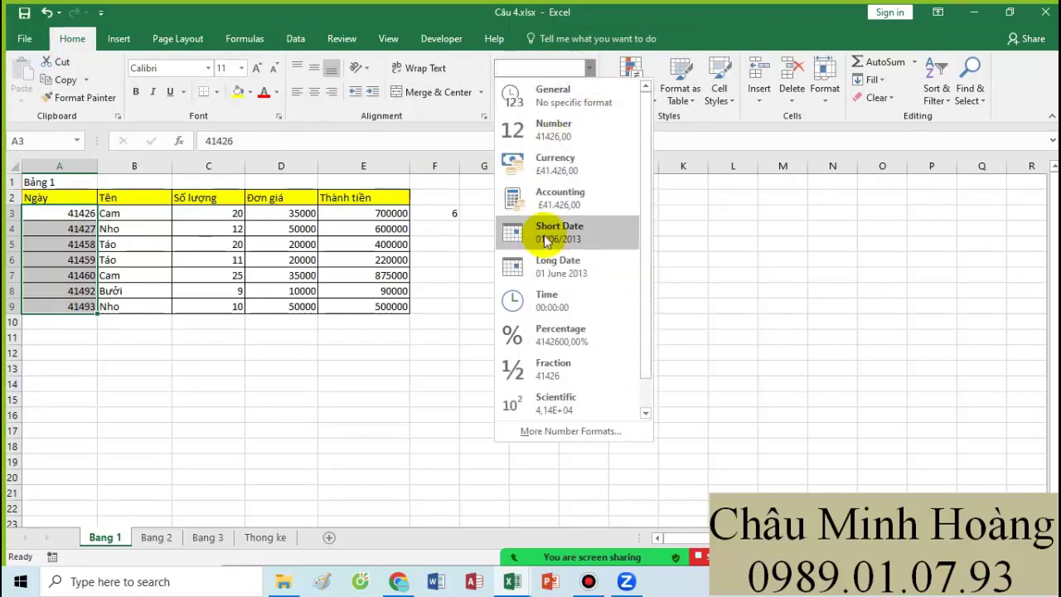
click(324, 422)
click(453, 213)
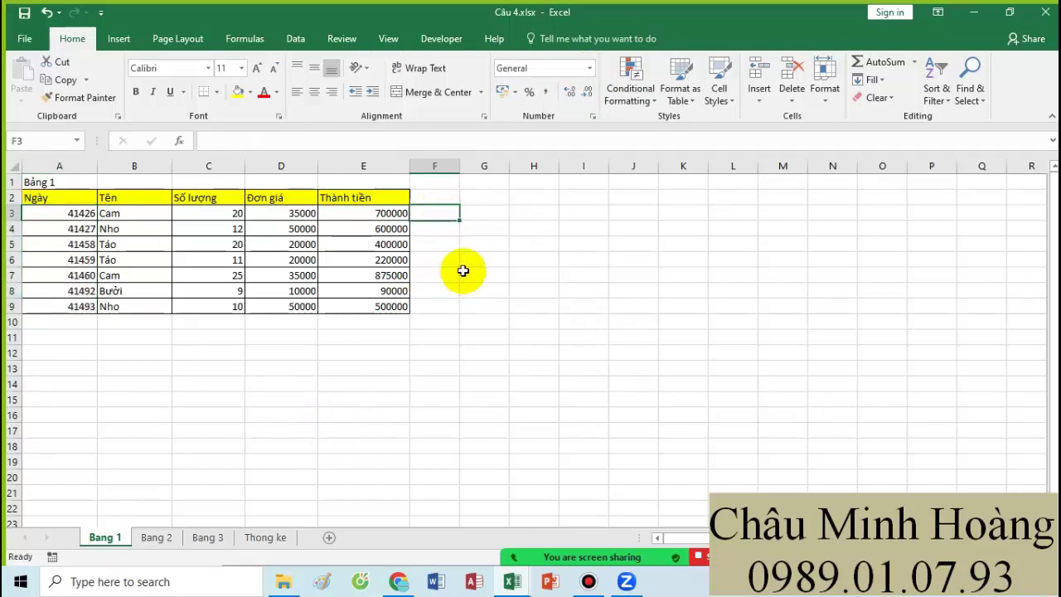
- Apply the Short Date format to A3:A9 on the Bang 1 sheet and undo it
drag(59, 212, 75, 305)
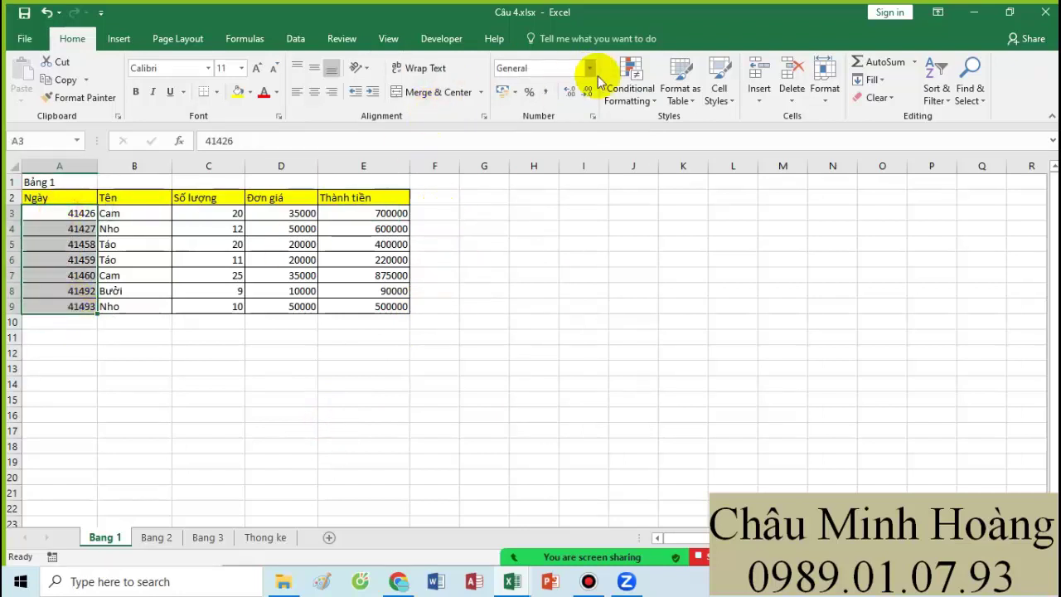
click(592, 69)
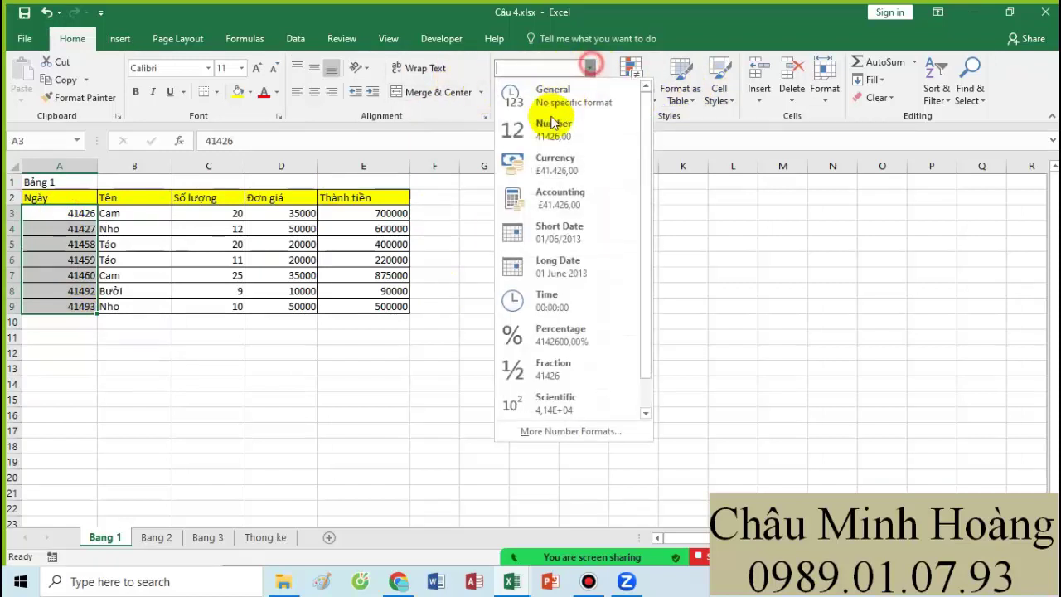
click(551, 227)
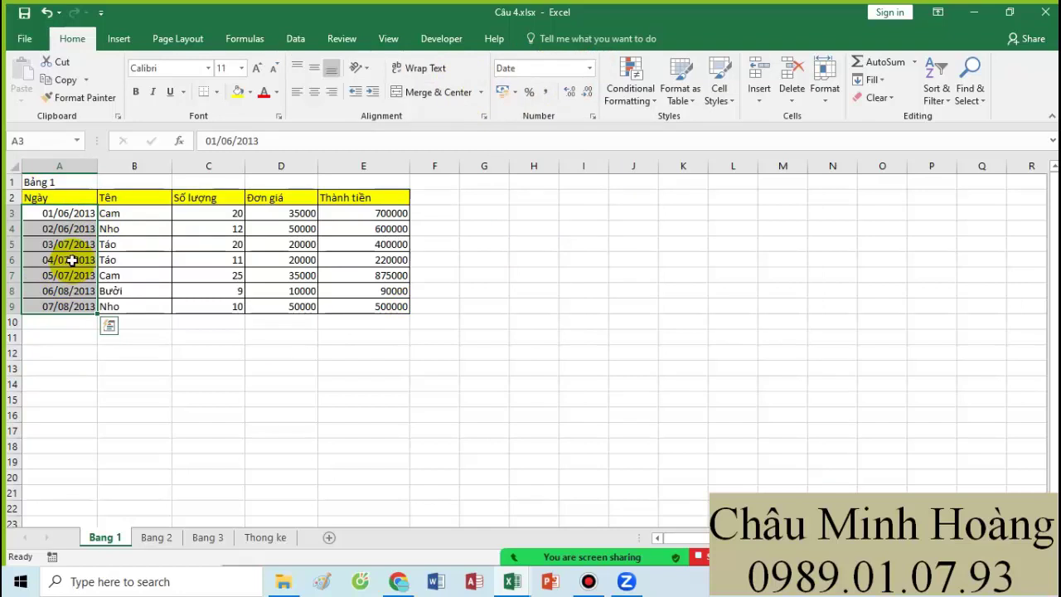
key(ctrl+z)
- Insert blank cells at B2:B9 on the Bang 1 sheet, shifting cells right, and head the new column "Tháng"
click(158, 351)
drag(135, 196, 133, 302)
right_click(132, 292)
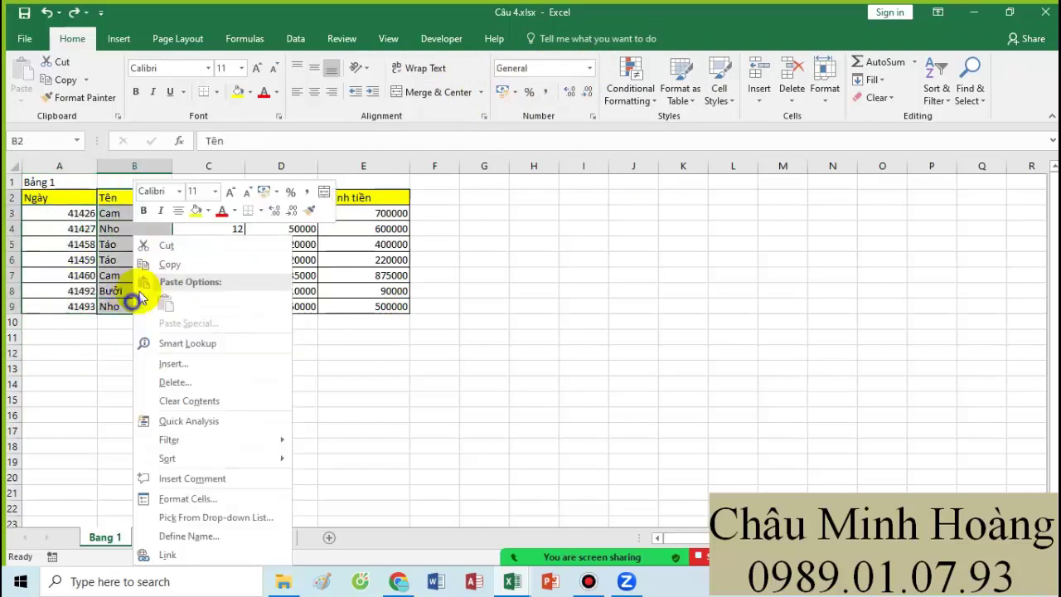
click(171, 363)
click(162, 403)
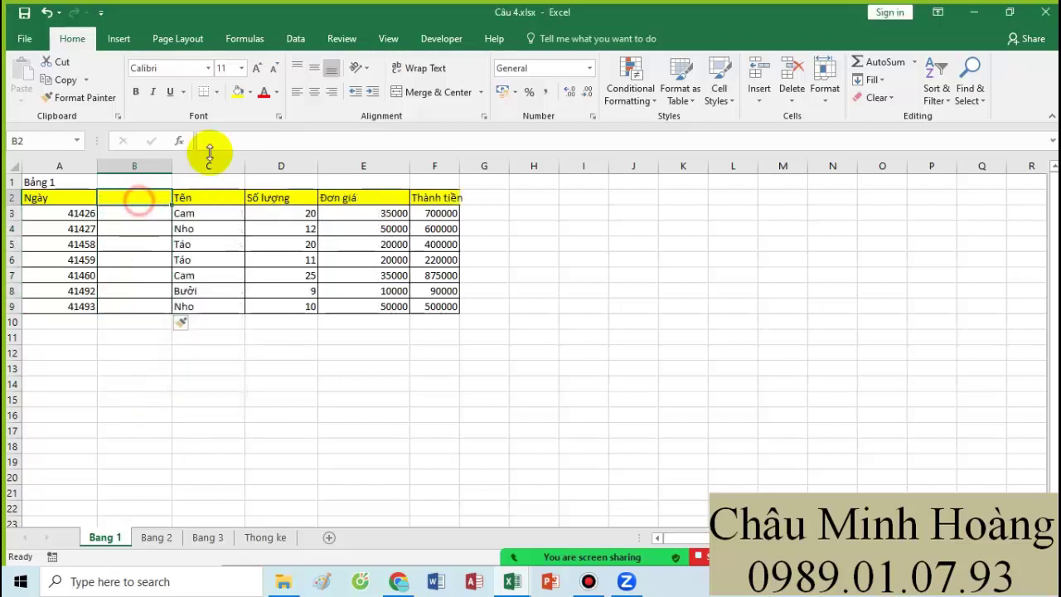
text(Tháng)
key(Return)
- Enter the formula ="Tháng "&MONTH(A3) in B3 of the Bang 1 sheet
text(=)
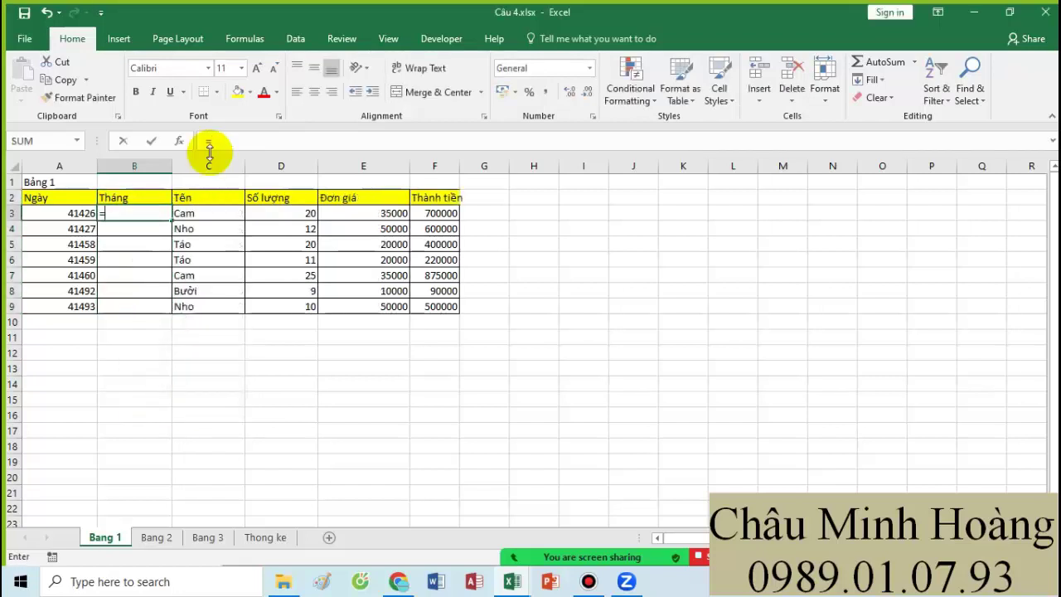
text("Tháng ")
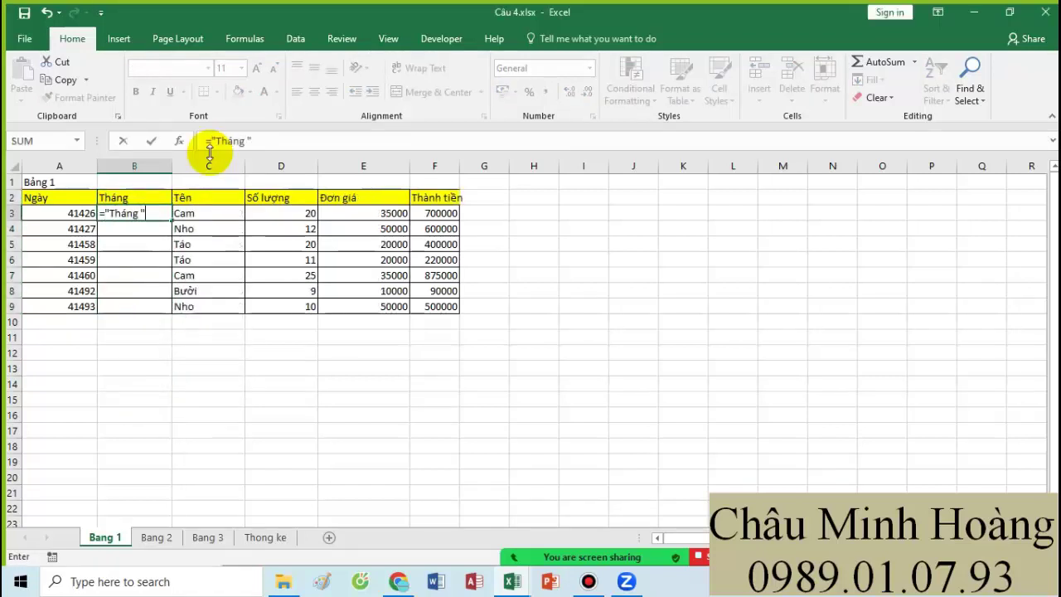
text(&MONTH()
key(Return)
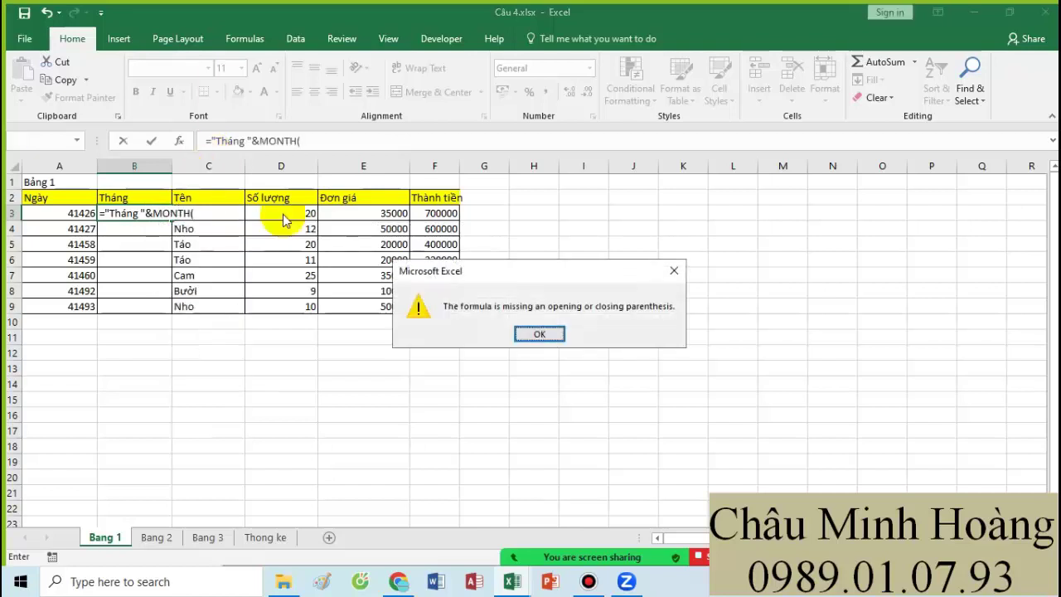
click(533, 332)
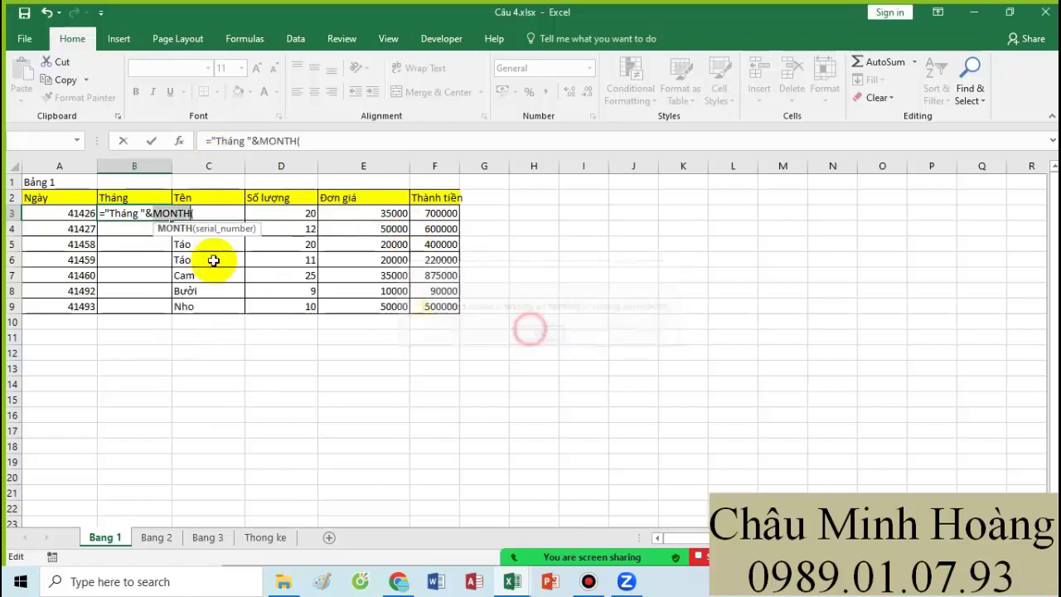
click(63, 213)
text())
key(Return)
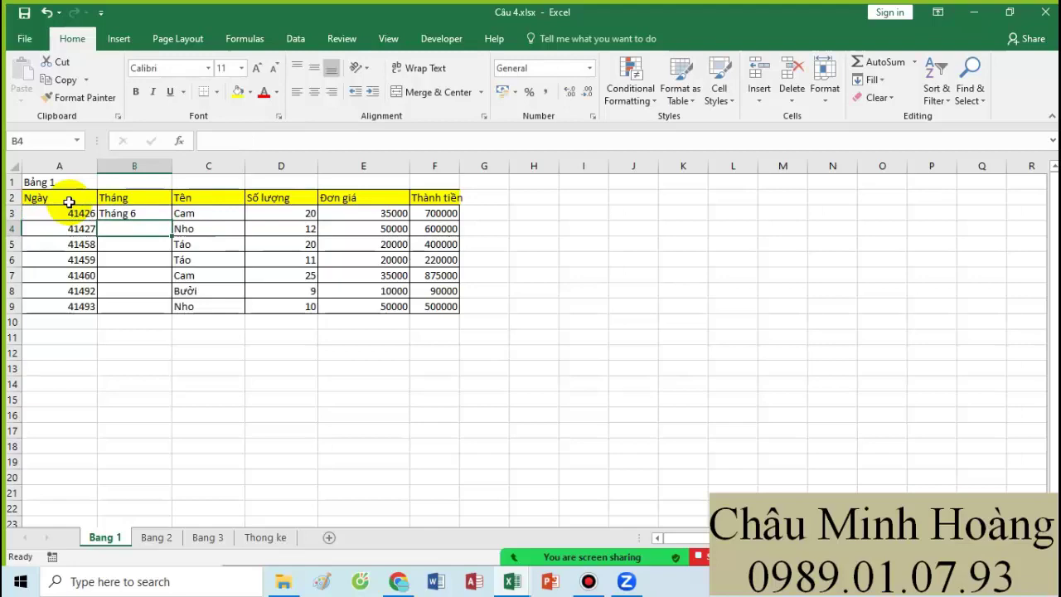
- Fill the month formula from B3 down to B9 on the Bang 1 sheet
click(132, 212)
drag(168, 220, 155, 314)
ctrl+scroll(371, 410, up, 2)
ctrl+scroll(371, 411, up, 2)
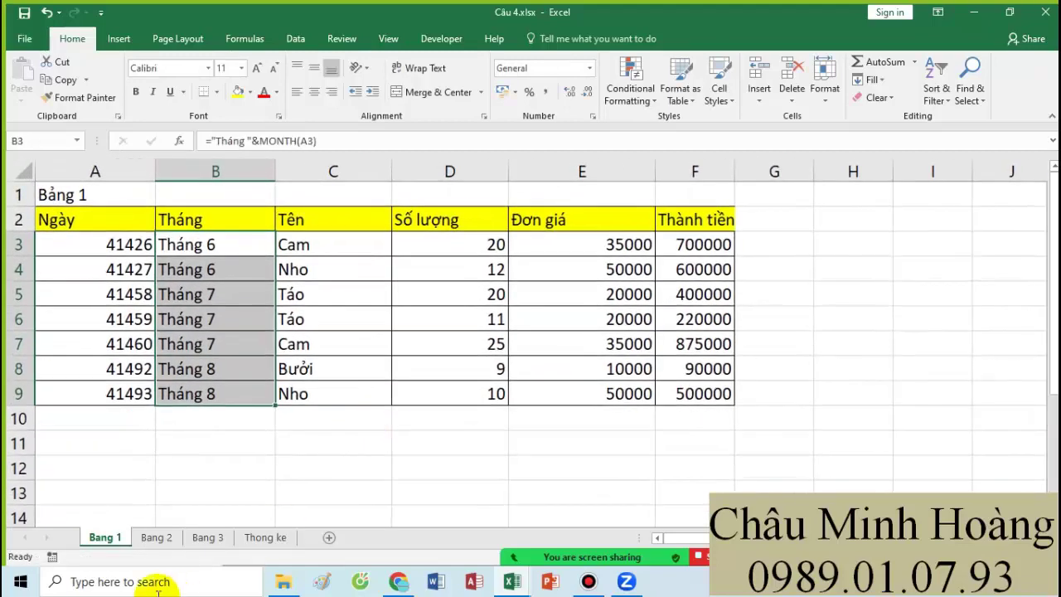
- Insert blank cells at B2:B9 on the Bang 2 sheet, shifting cells right, and head the new column "Tháng"
click(155, 537)
ctrl+scroll(308, 481, up, 3)
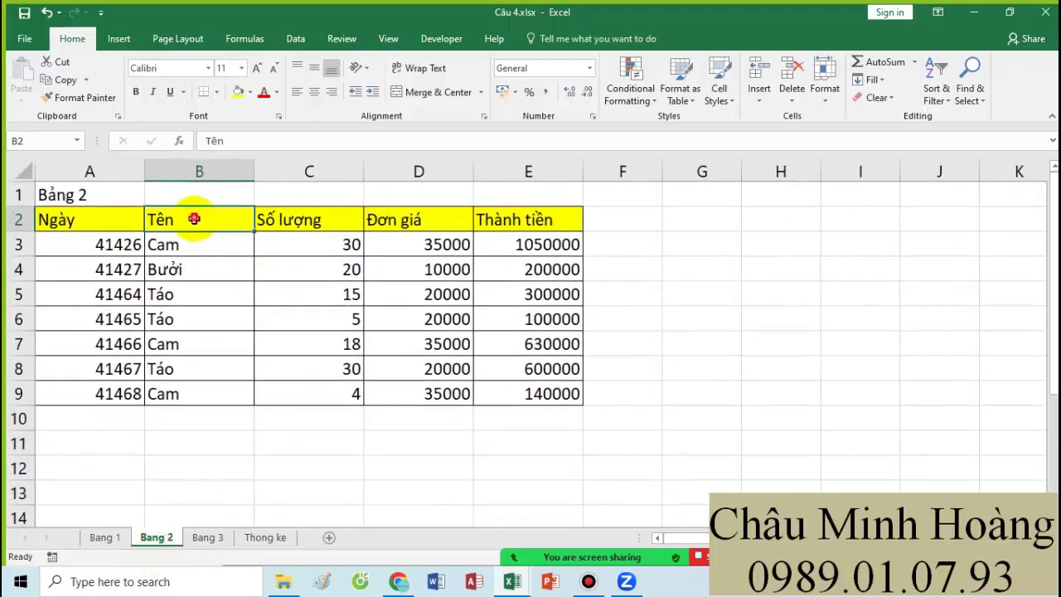
drag(199, 220, 189, 391)
right_click(189, 391)
click(244, 199)
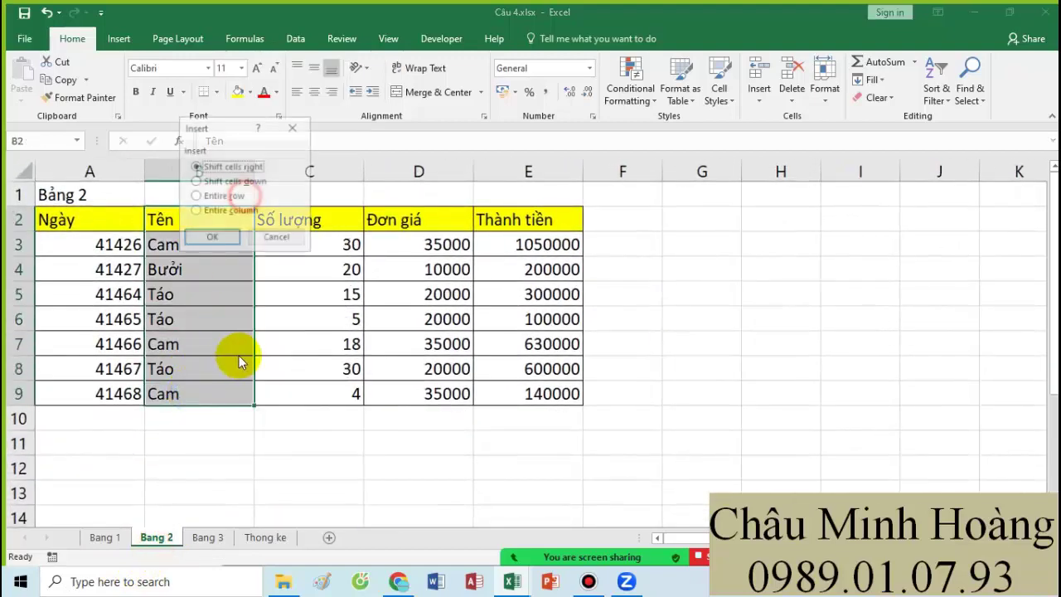
click(213, 238)
click(178, 220)
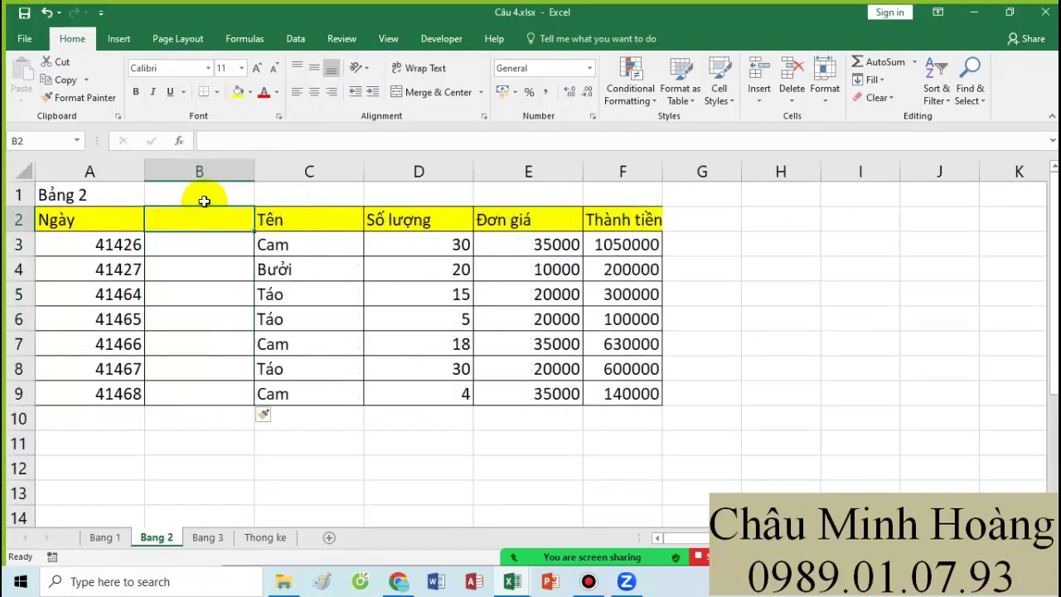
text(t)
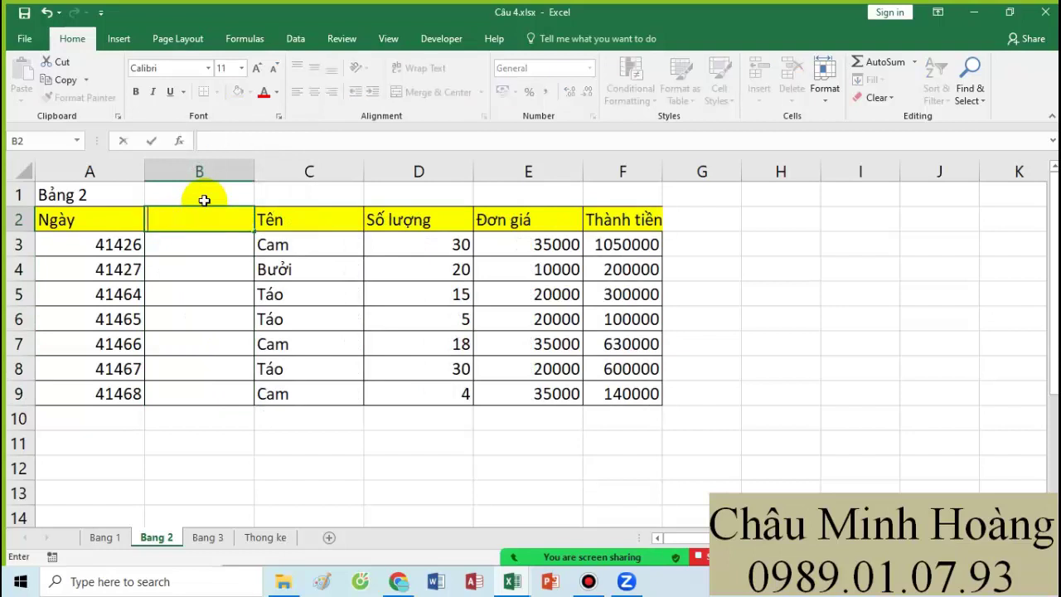
key(Return)
- Enter the formula ="Tháng "&MONTH(A3) in B3 of the Bang 2 sheet
text(="T)
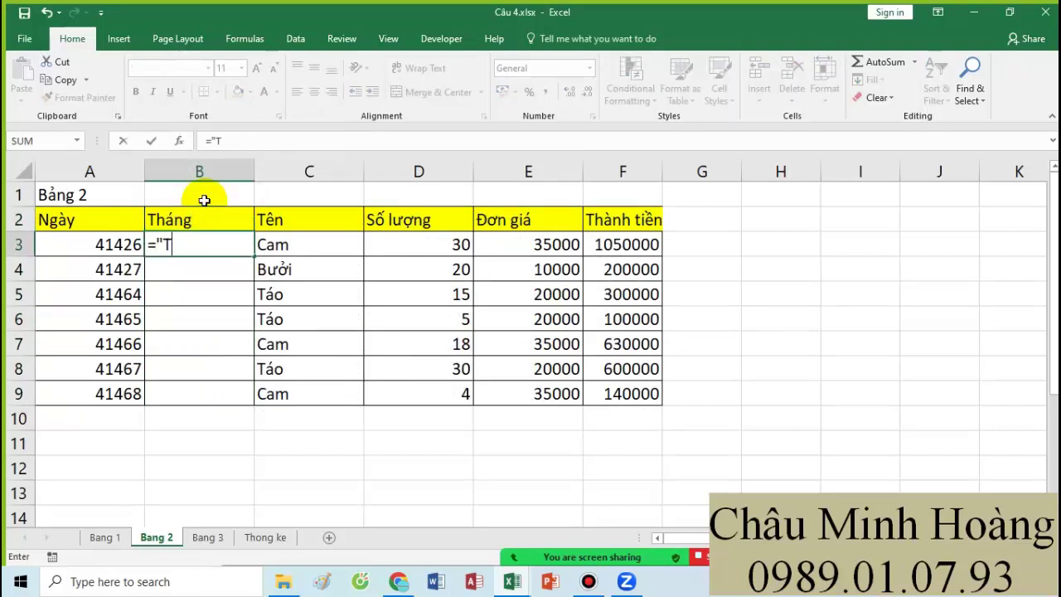
text(háng "&month)
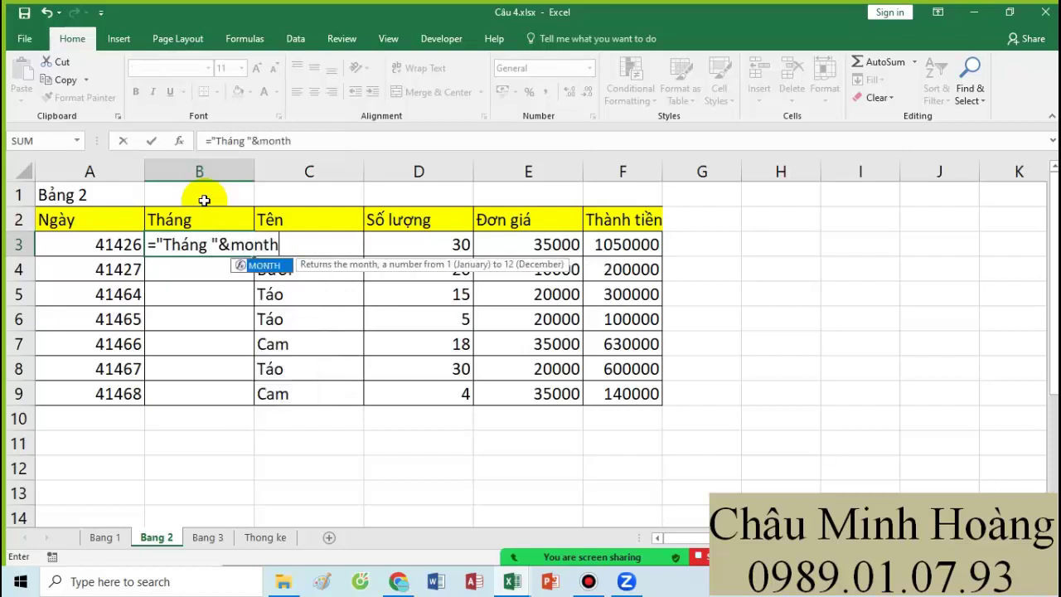
key(Tab)
click(118, 241)
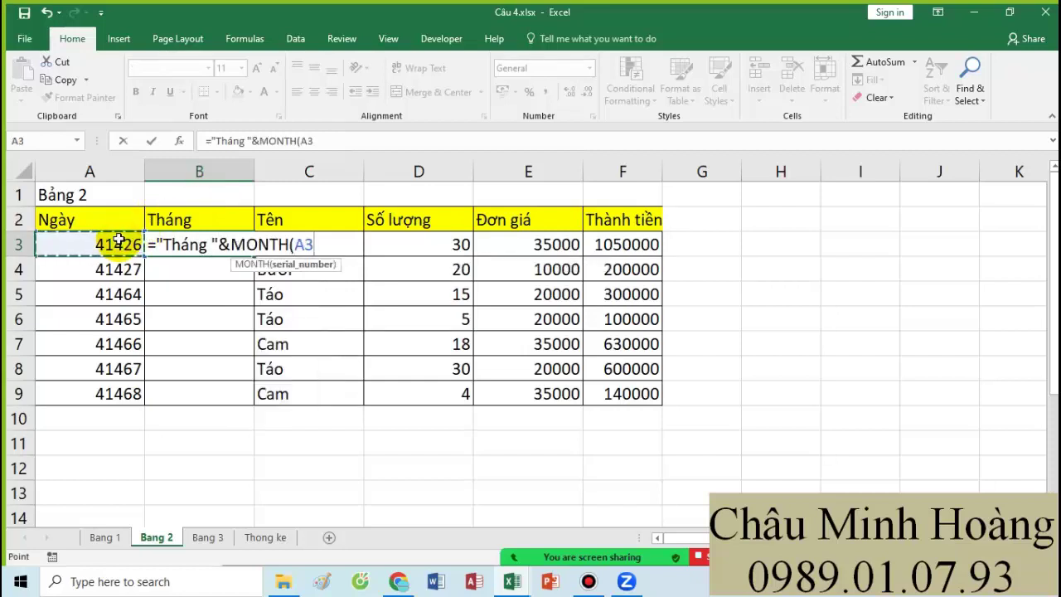
key(Return)
click(237, 244)
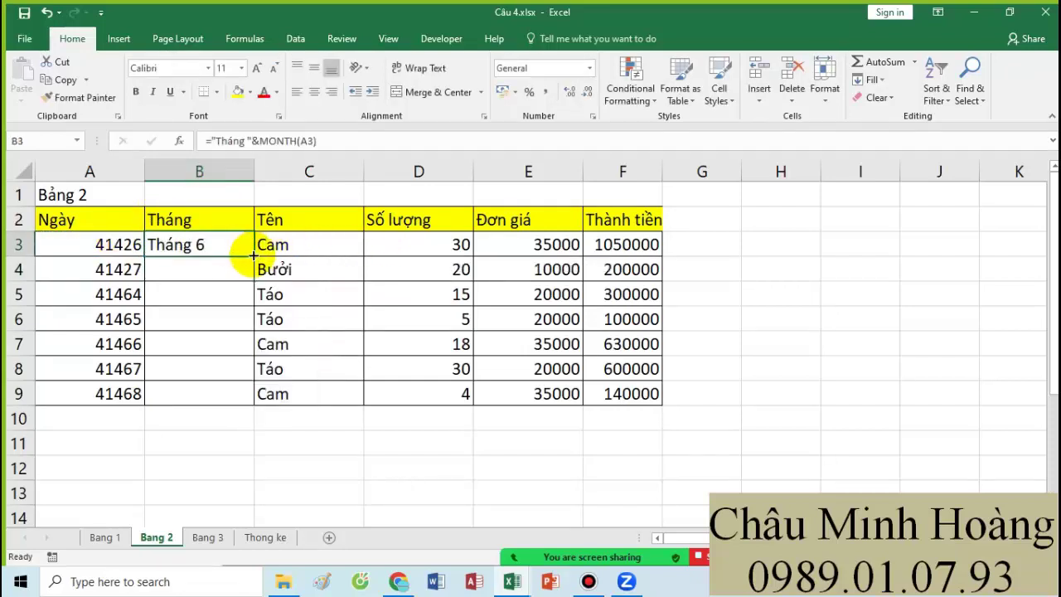
- Fill the month formula from B3 down to B9 on the Bang 2 sheet
drag(253, 255, 229, 399)
- Insert blank cells at B2:B9 on the Bang 3 sheet, shifting cells right, and head the new column "Tháng"
click(207, 537)
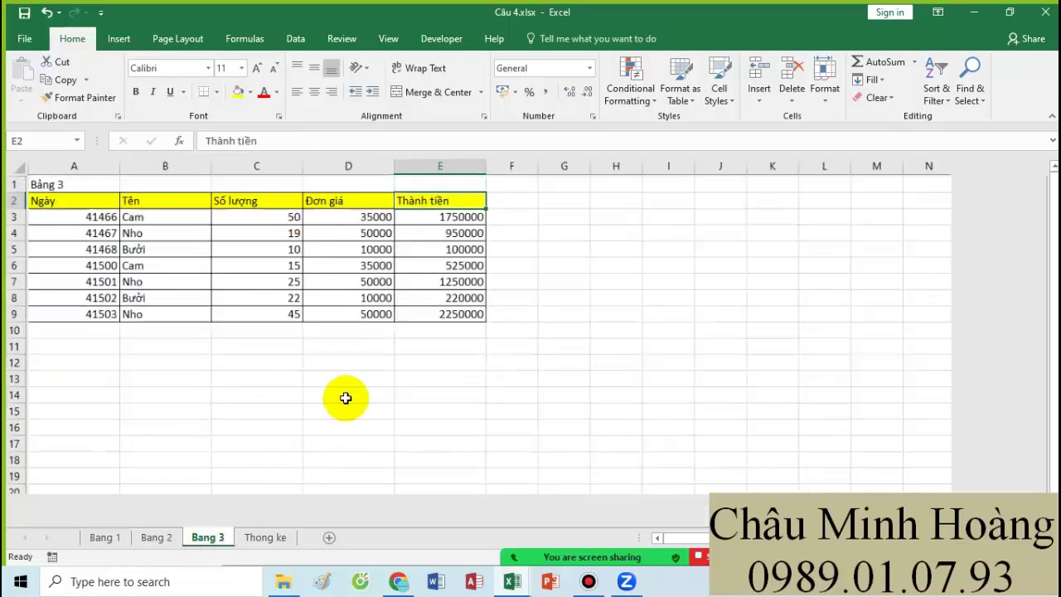
ctrl+scroll(346, 398, up, 3)
drag(256, 213, 246, 393)
right_click(247, 393)
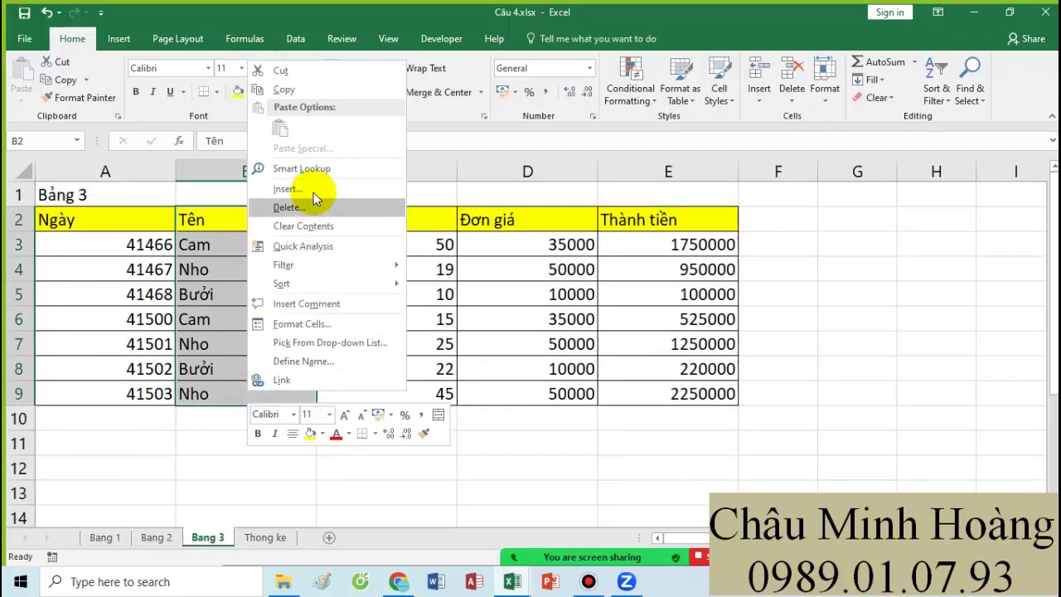
click(308, 189)
click(278, 226)
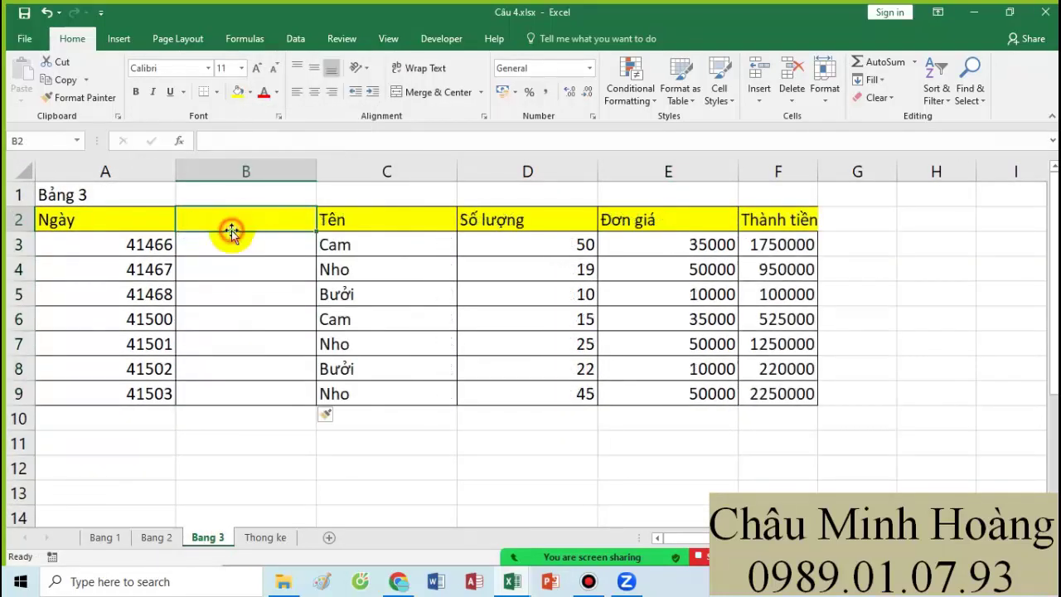
text(Tha)
text(ng)
key(Return)
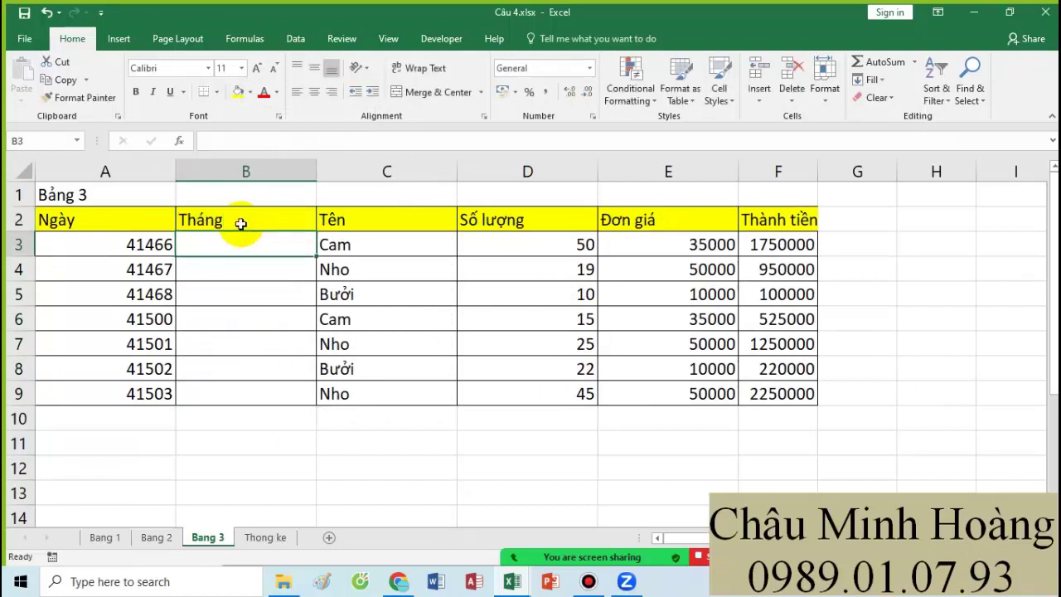
- Enter the formula ="Tháng "&MONTH(A3) in B3 of the Bang 3 sheet and fill it down to B9
text(="Tháng )
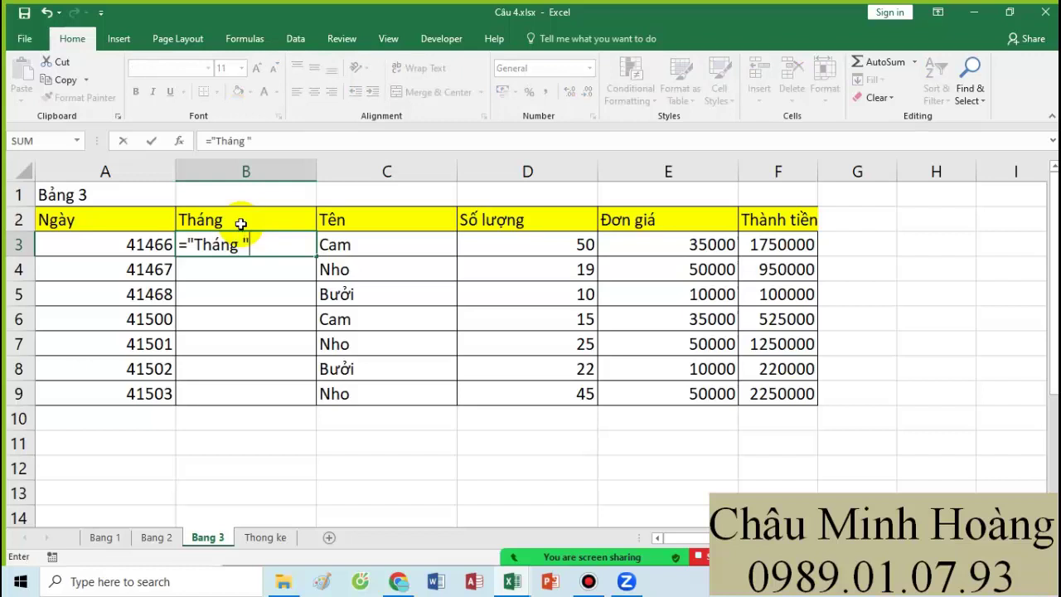
text("&month)
key(Tab)
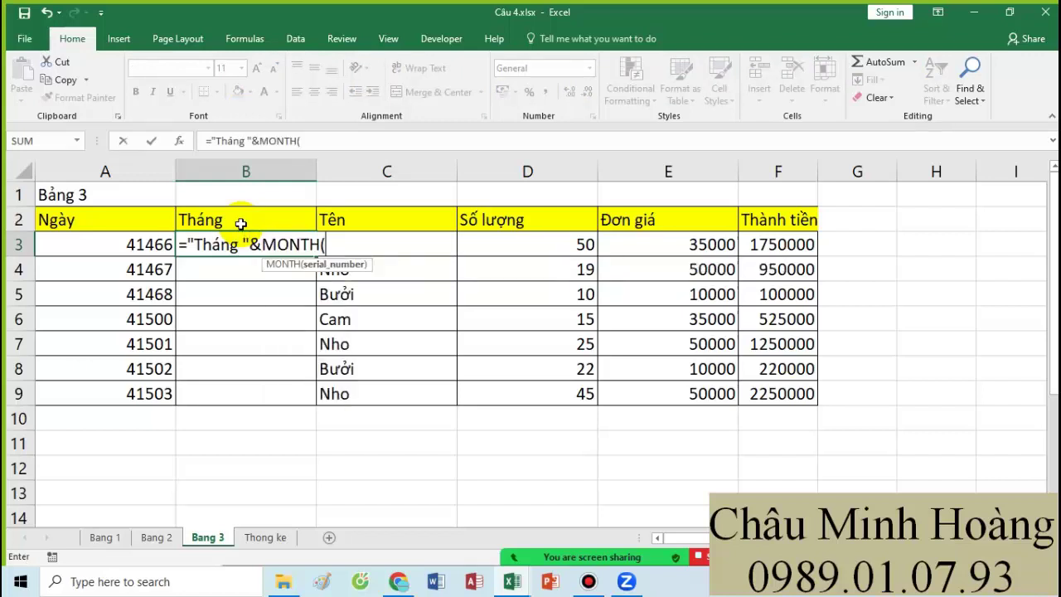
click(166, 249)
key(Return)
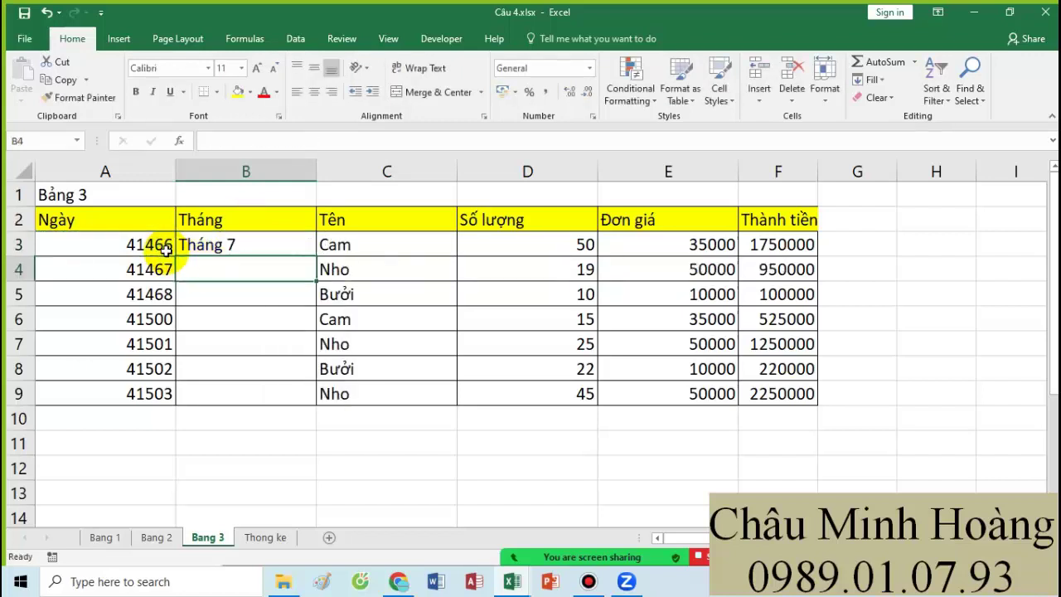
click(273, 247)
drag(315, 259, 296, 406)
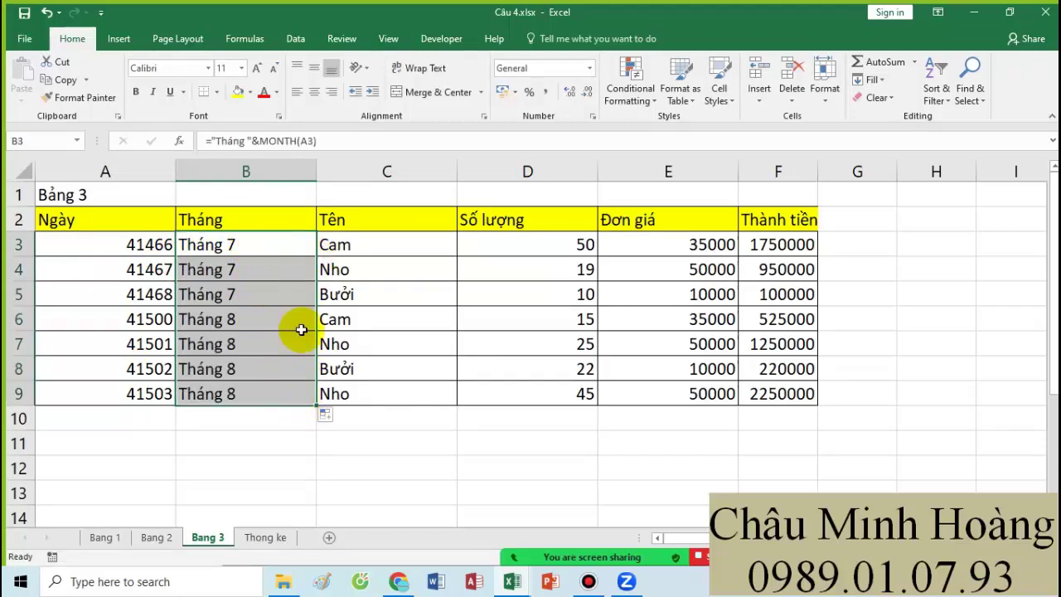
- Copy the Tháng and Số lượng headers from the Bang 3 sheet to C21:D21 of the Thong ke sheet
click(278, 540)
click(220, 541)
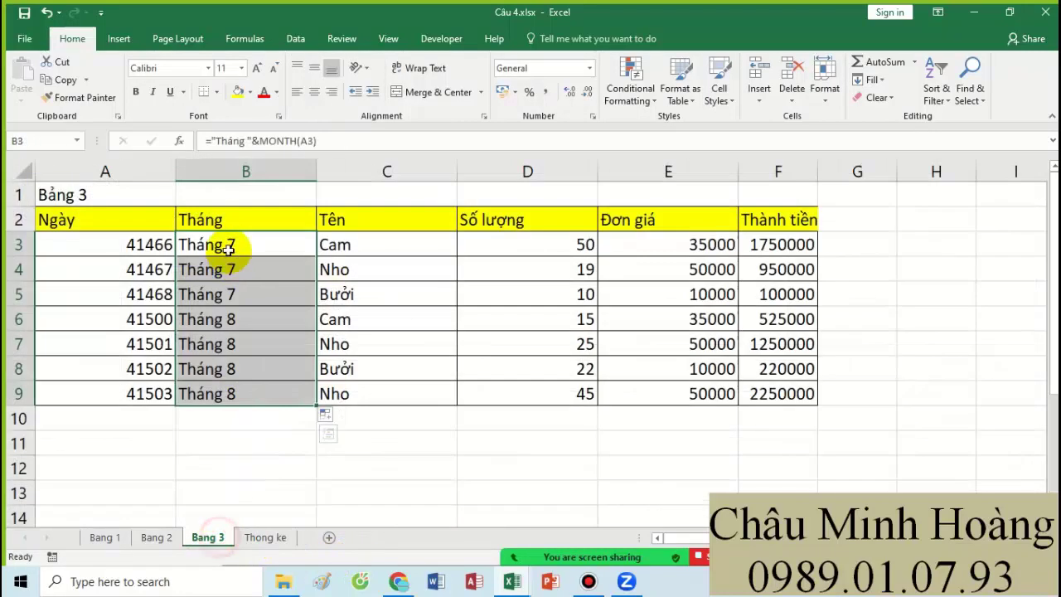
click(279, 218)
ctrl+click(520, 216)
key(ctrl+c)
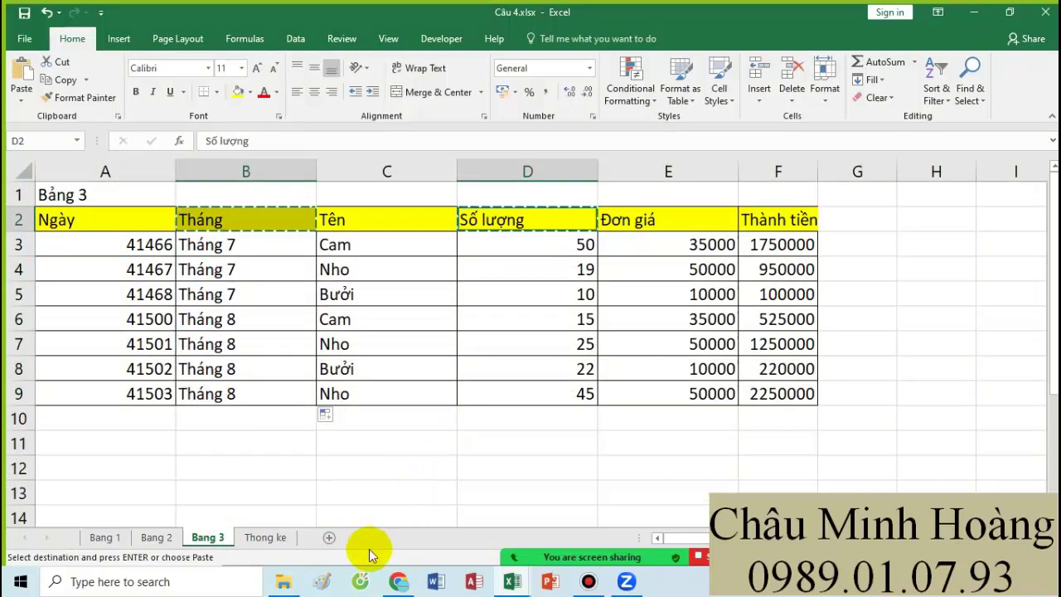
click(281, 540)
scroll(173, 420, down, 2)
click(149, 396)
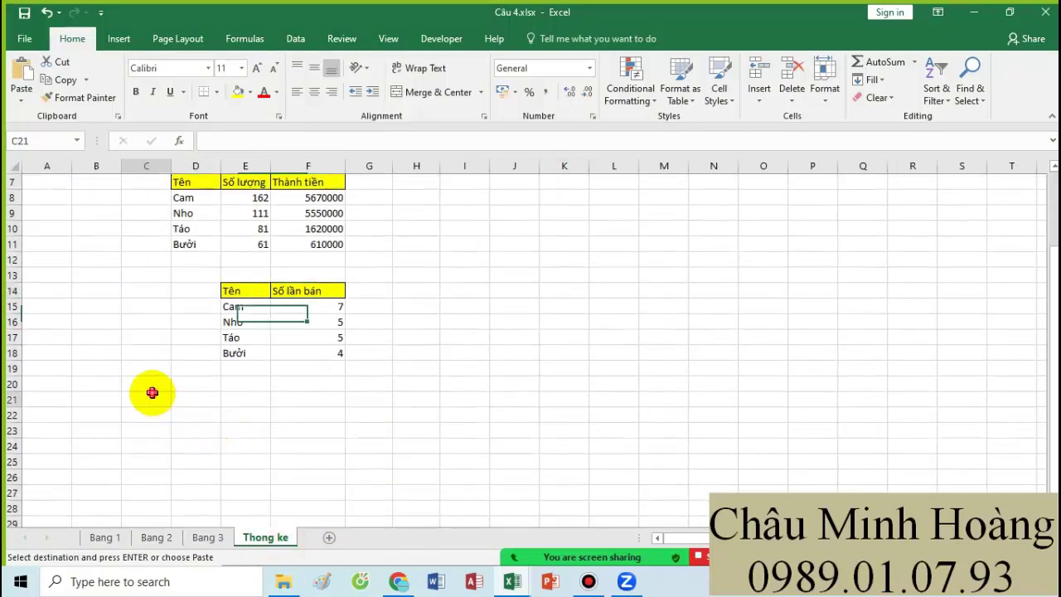
key(ctrl+v)
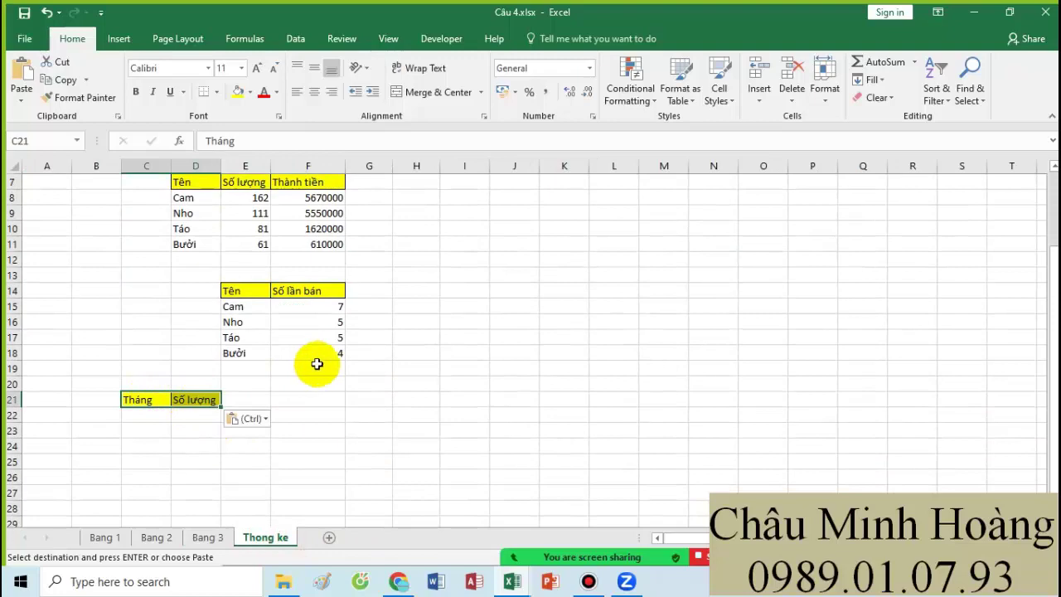
ctrl+scroll(407, 431, up, 3)
drag(675, 258, 721, 388)
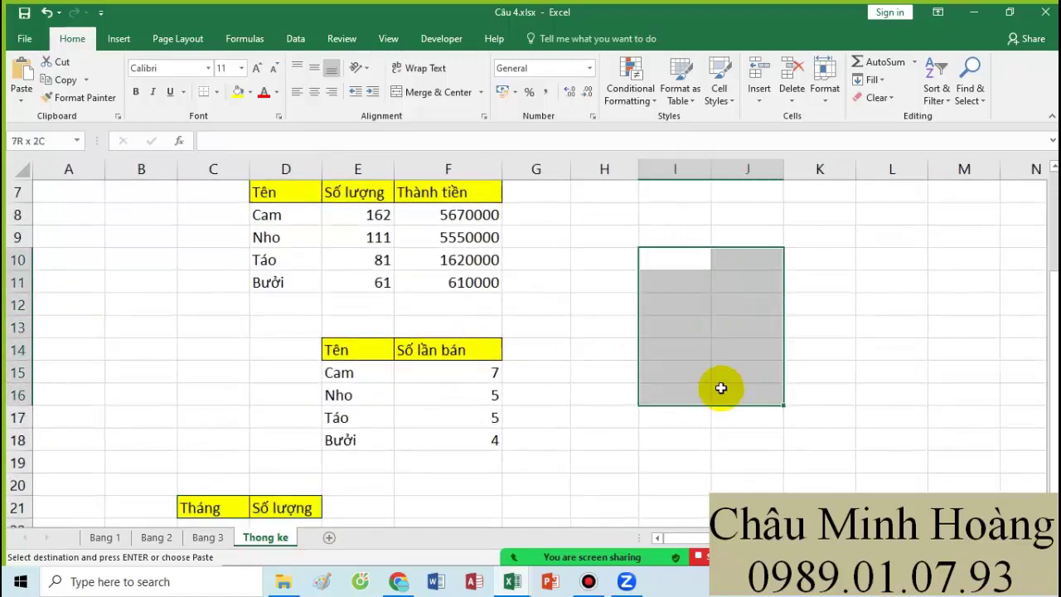
scroll(137, 379, down, 2)
drag(112, 346, 357, 399)
drag(644, 196, 746, 307)
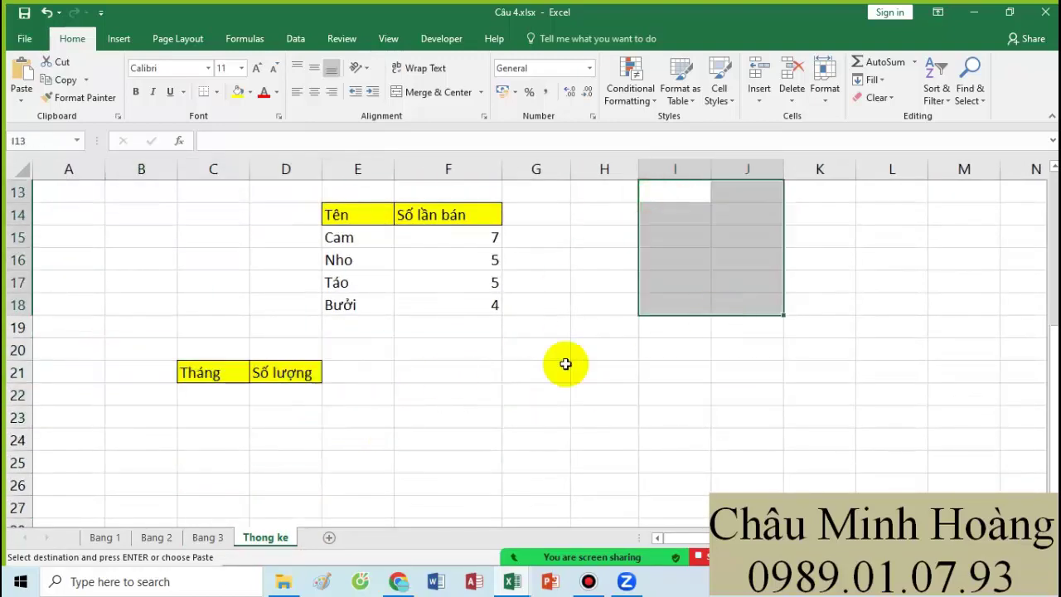
- Start Consolidate for C21:D21 on the Thong ke sheet, delete the three old source references, and set the function to Sum
drag(213, 373, 286, 372)
click(296, 39)
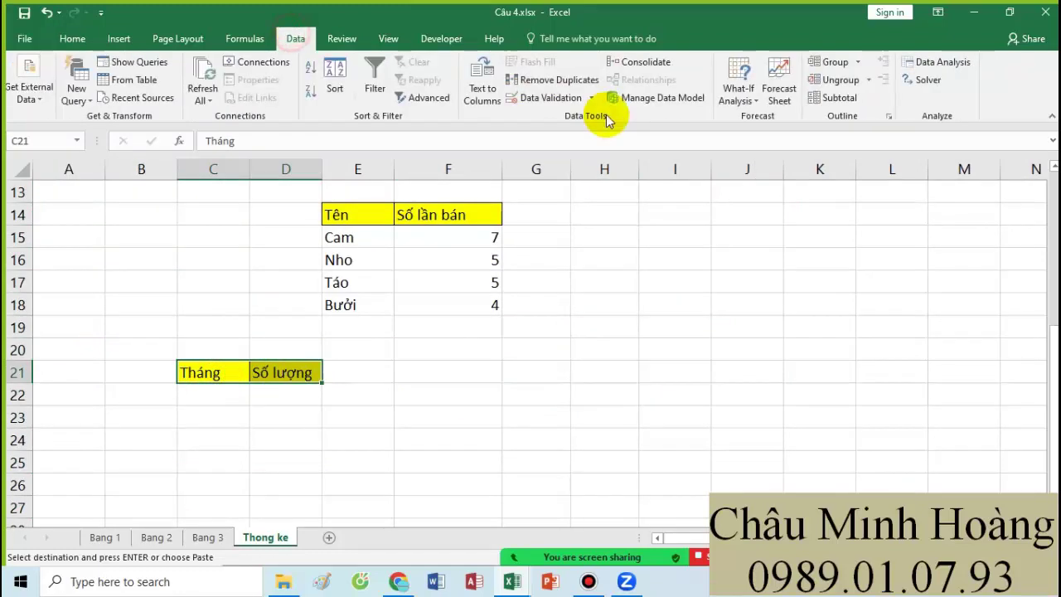
click(637, 62)
click(722, 329)
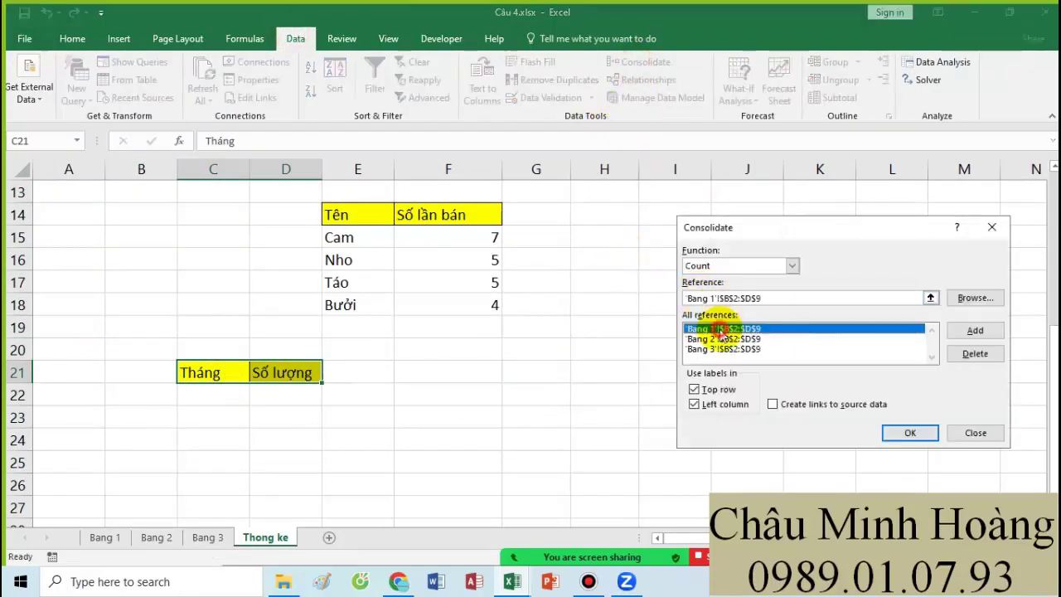
click(975, 353)
click(764, 338)
click(975, 353)
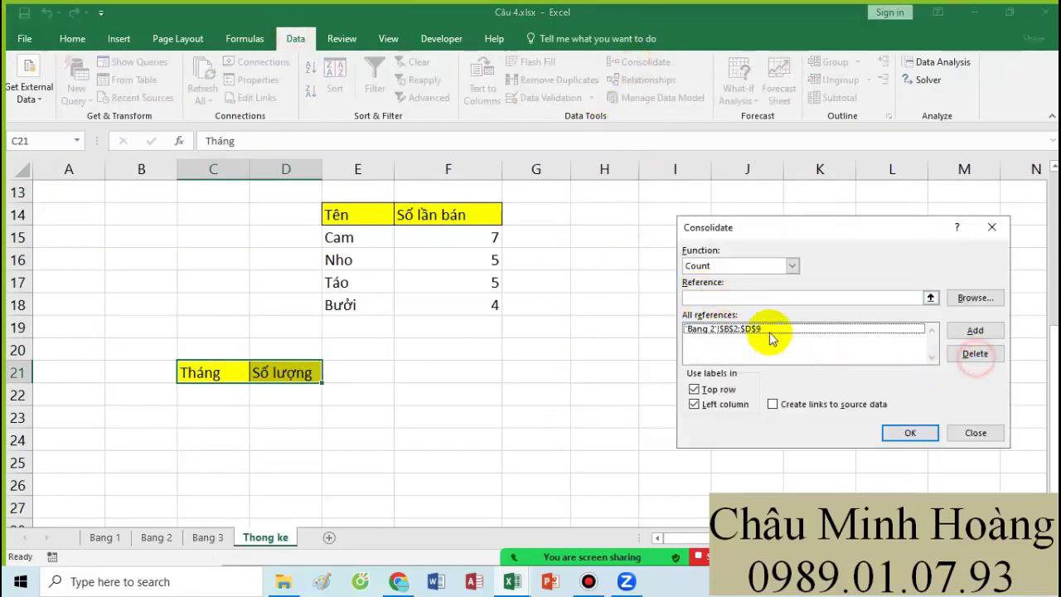
click(771, 338)
click(975, 353)
click(734, 265)
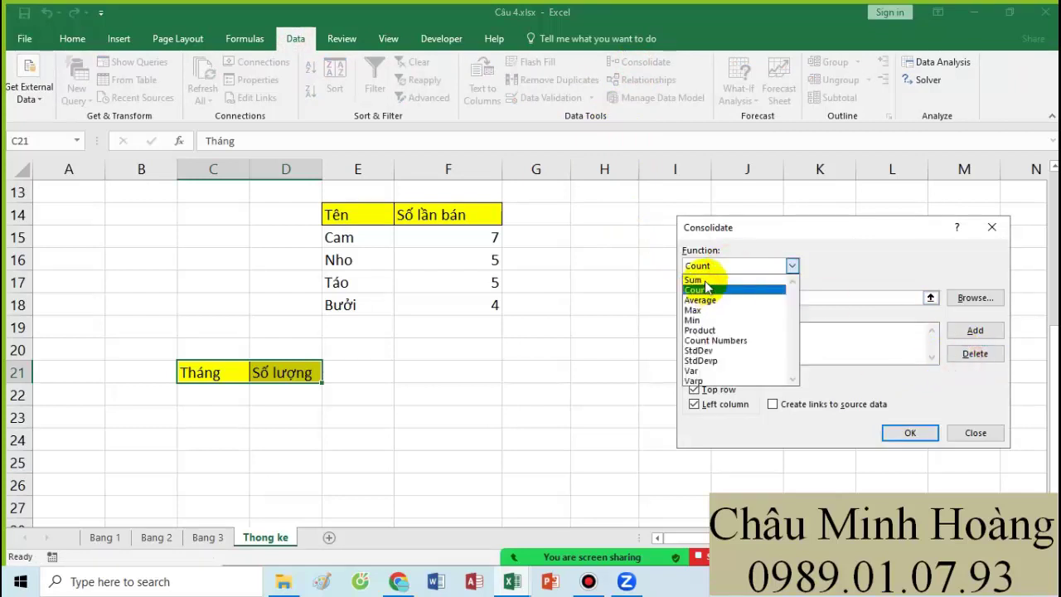
click(704, 279)
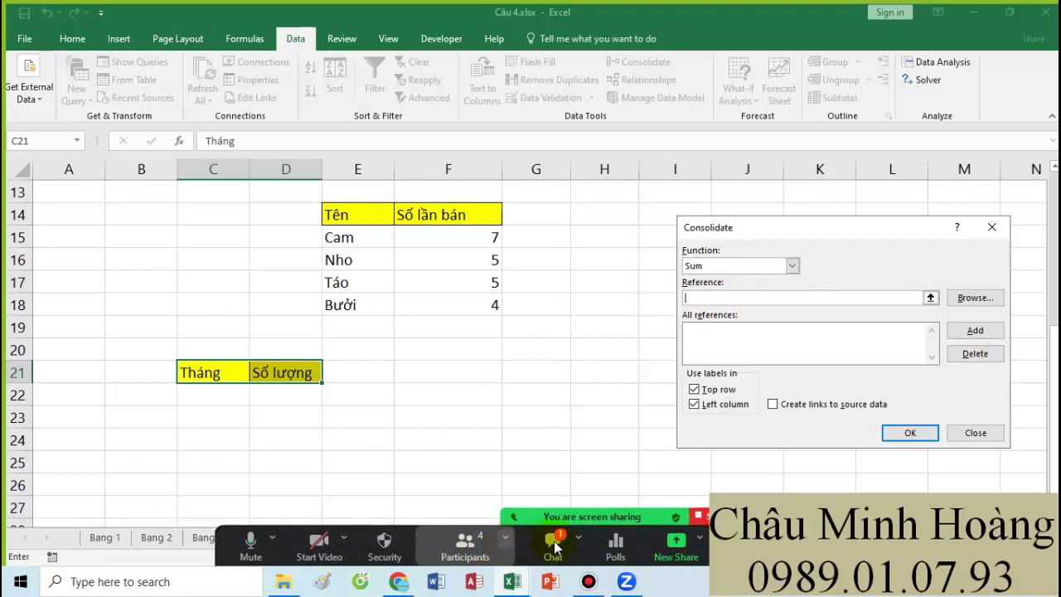
- Read the new message in the meeting chat and close the Consolidate dialog
click(553, 543)
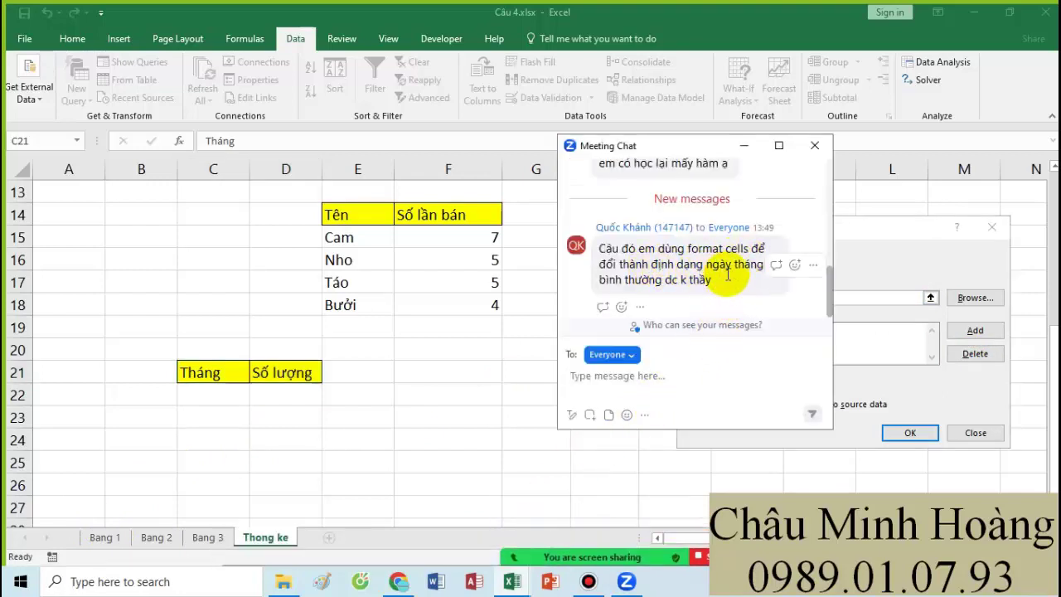
click(814, 146)
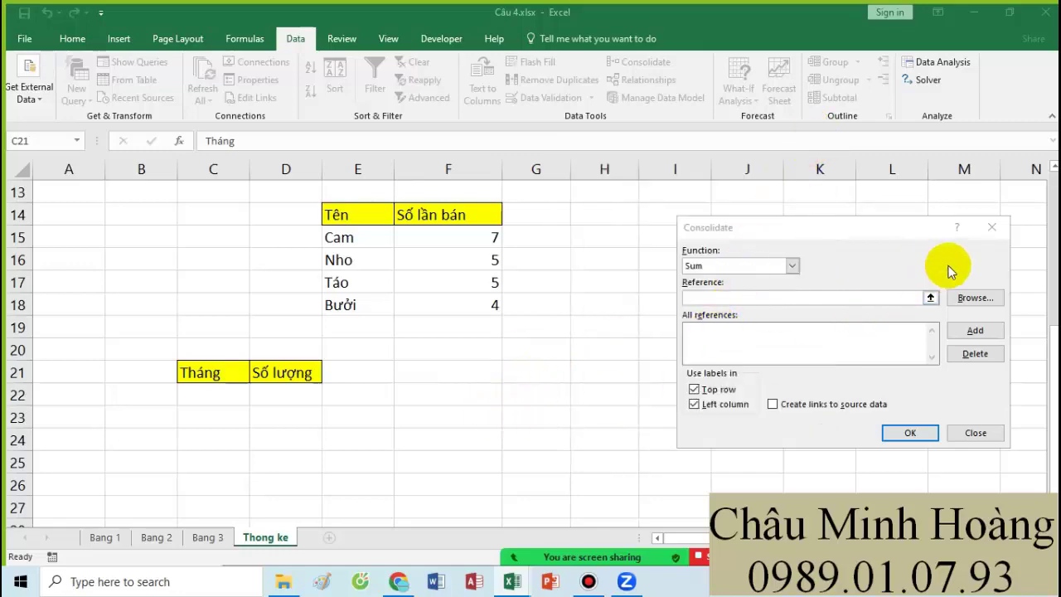
click(991, 227)
- Format the Ngày values in A3:A9 of the Bang 1 sheet as Short Date and compare them with the Tháng column
click(114, 537)
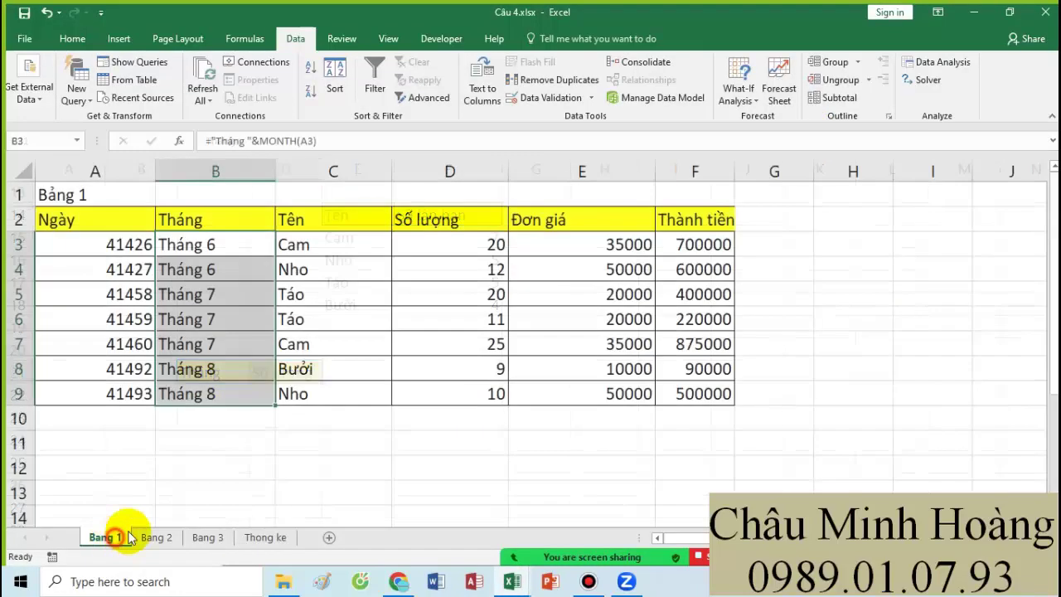
drag(116, 242, 110, 388)
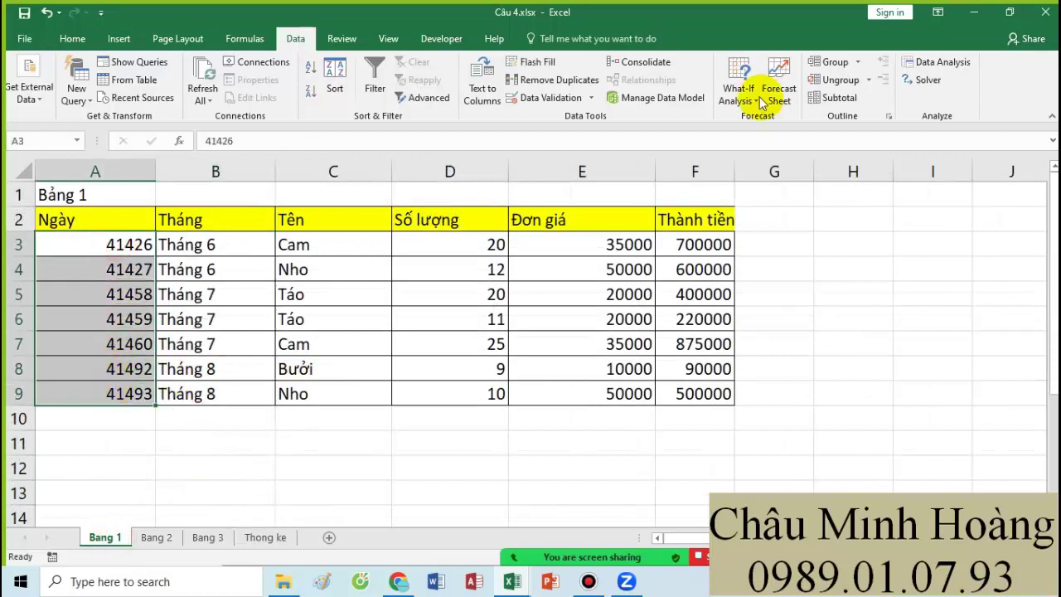
click(72, 38)
click(592, 70)
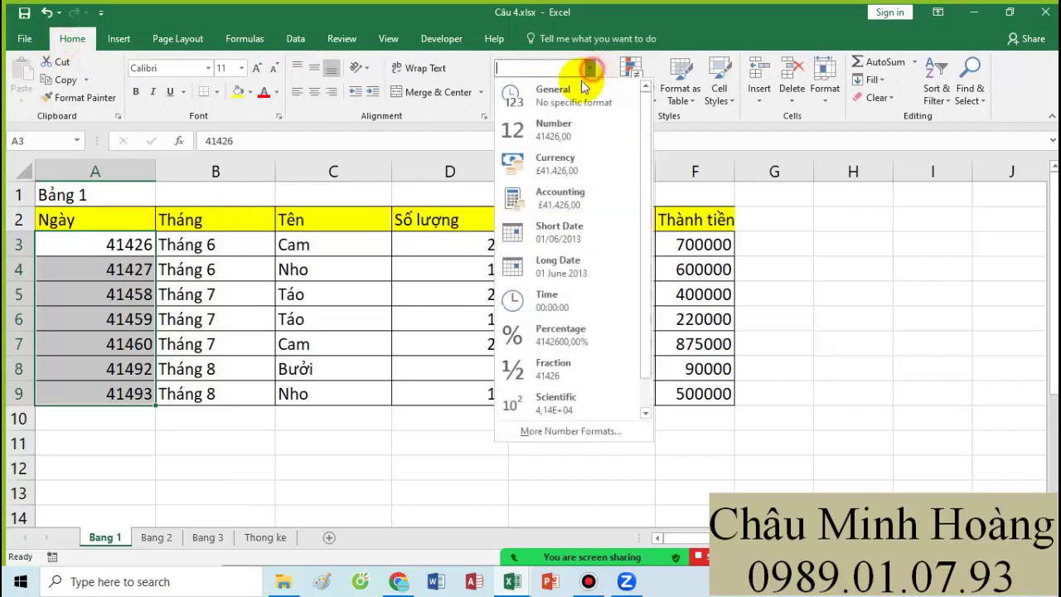
click(552, 241)
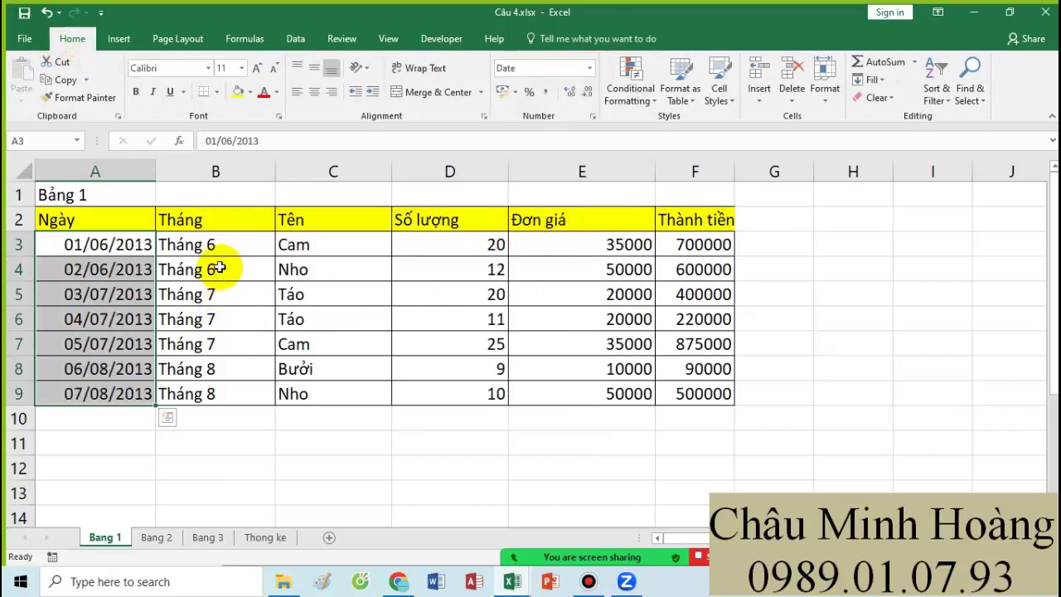
drag(220, 245, 215, 369)
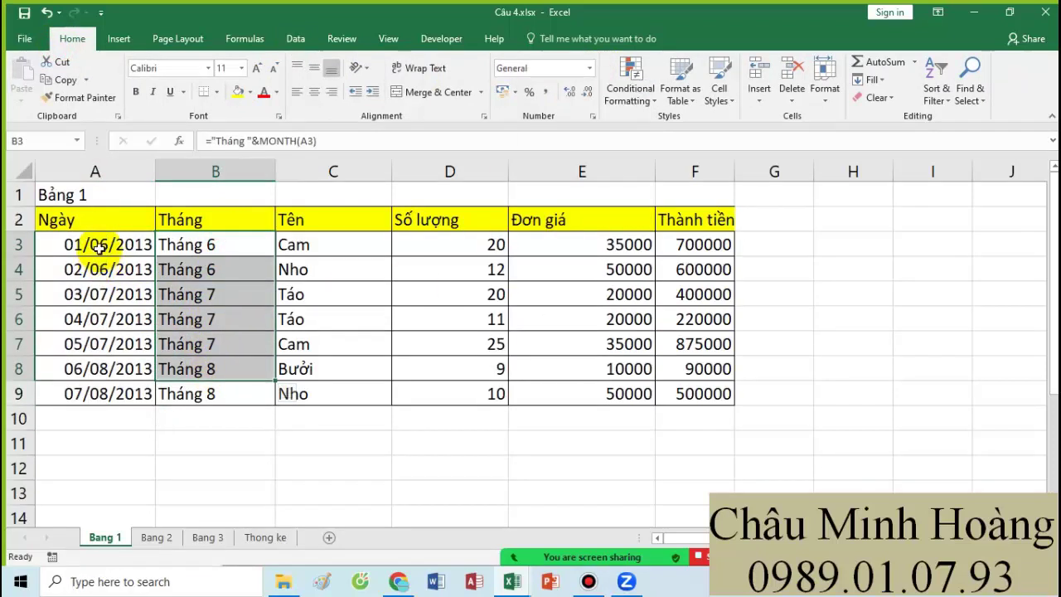
drag(106, 245, 101, 383)
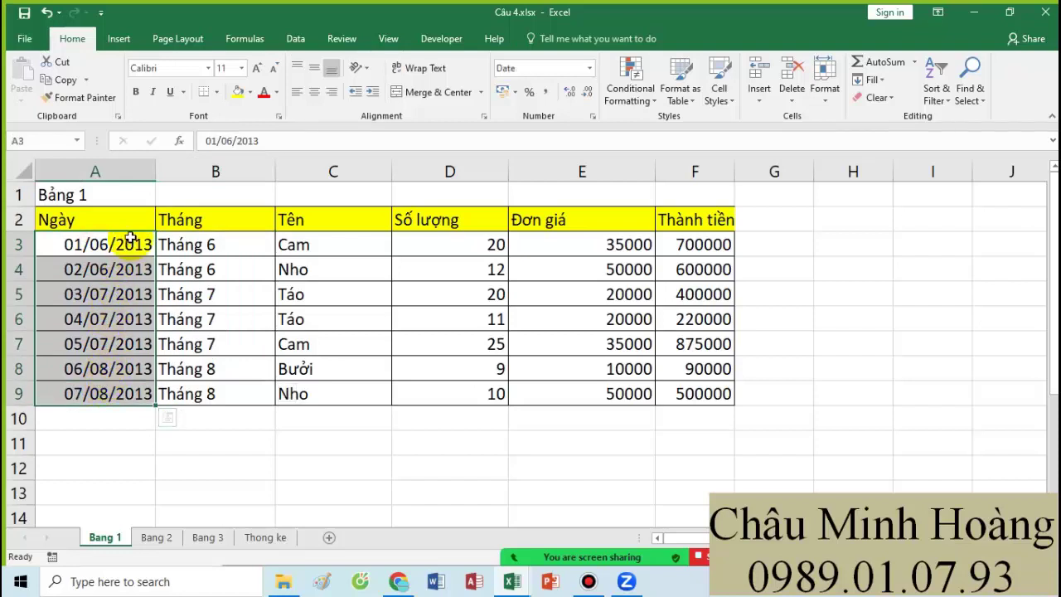
- Color the ending "heo tháng" of the task text in B3 of the Thong ke sheet red
click(266, 537)
scroll(393, 367, up, 4)
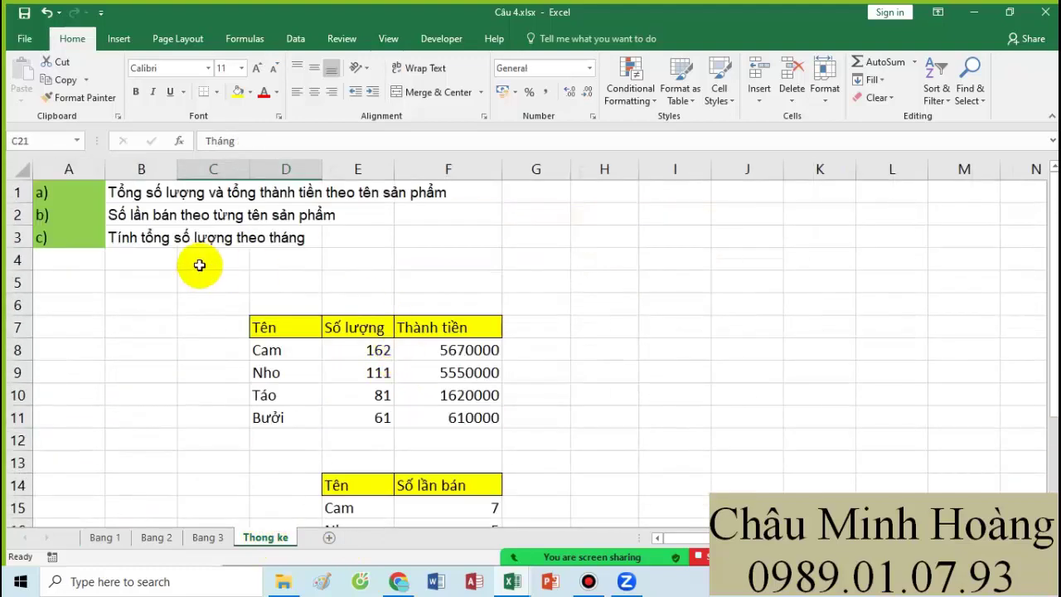
double_click(133, 238)
drag(239, 238, 305, 239)
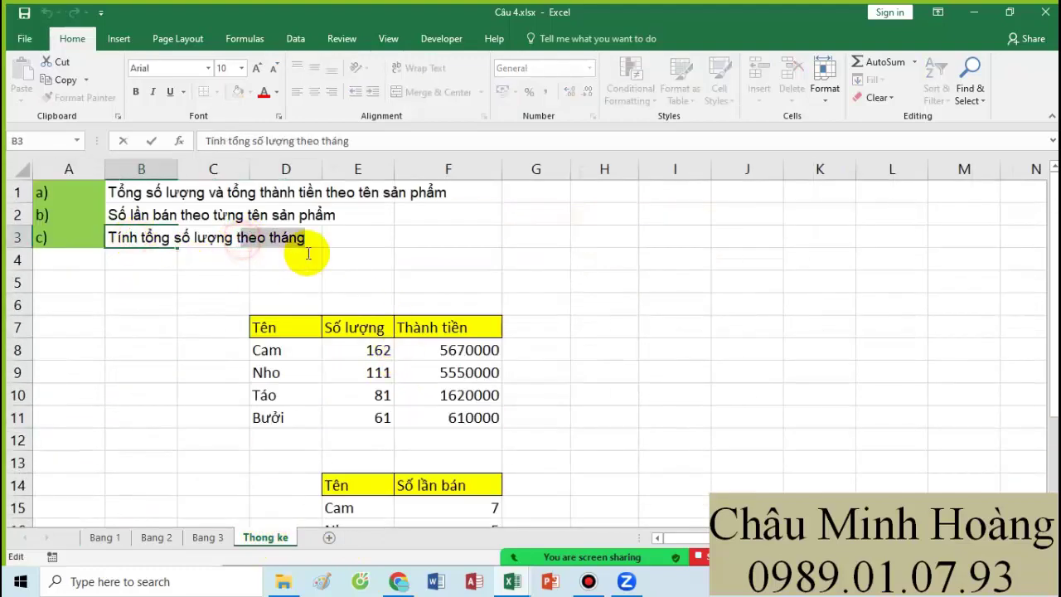
click(263, 93)
click(358, 256)
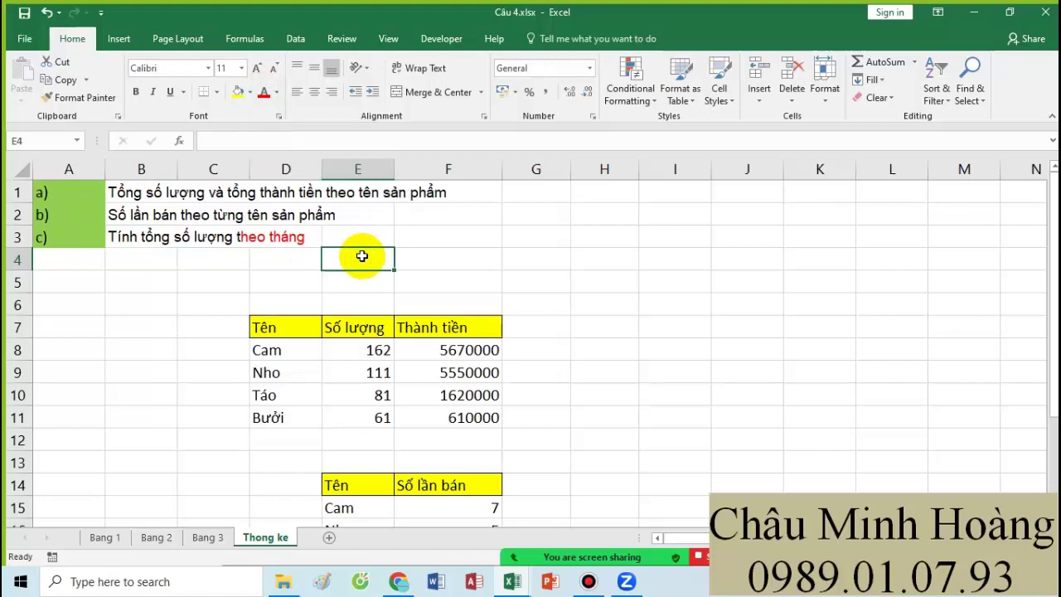
- Compare the dates and months on the Bang 1 sheet and set A3:A9 back to the General number format
click(106, 537)
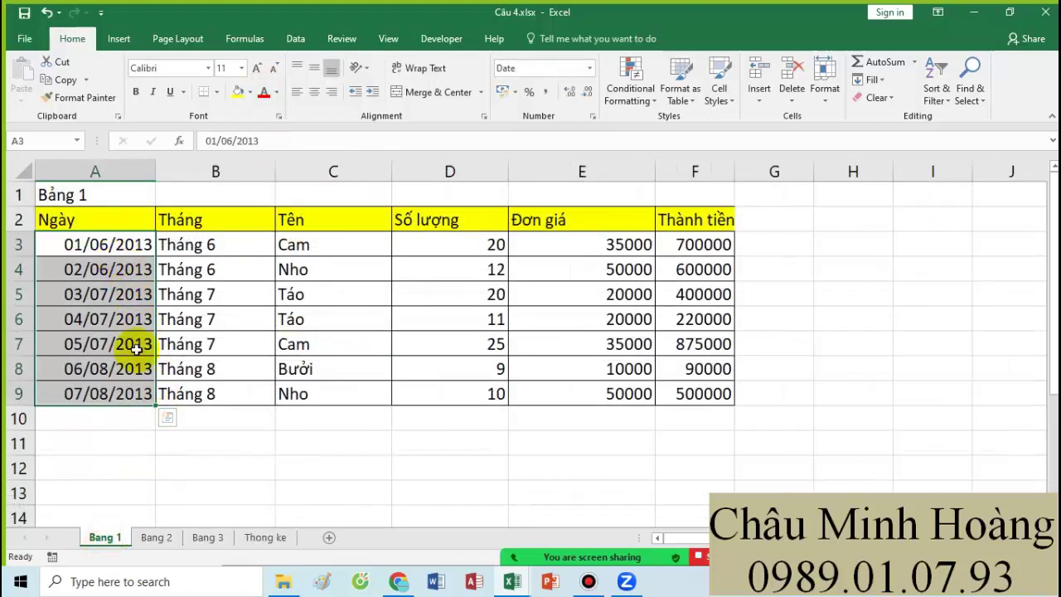
drag(217, 249, 220, 389)
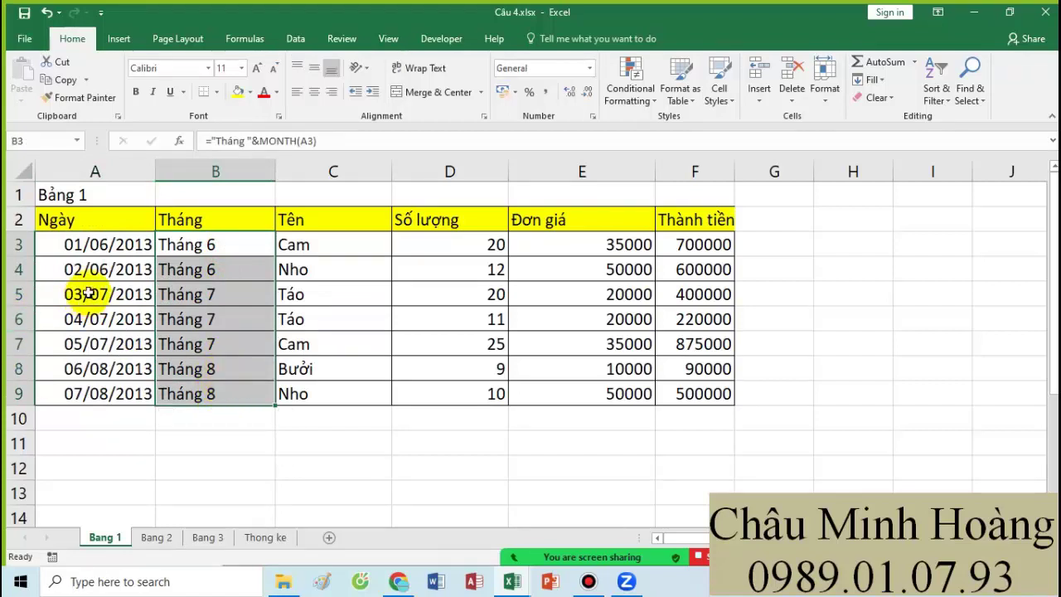
drag(98, 269, 111, 373)
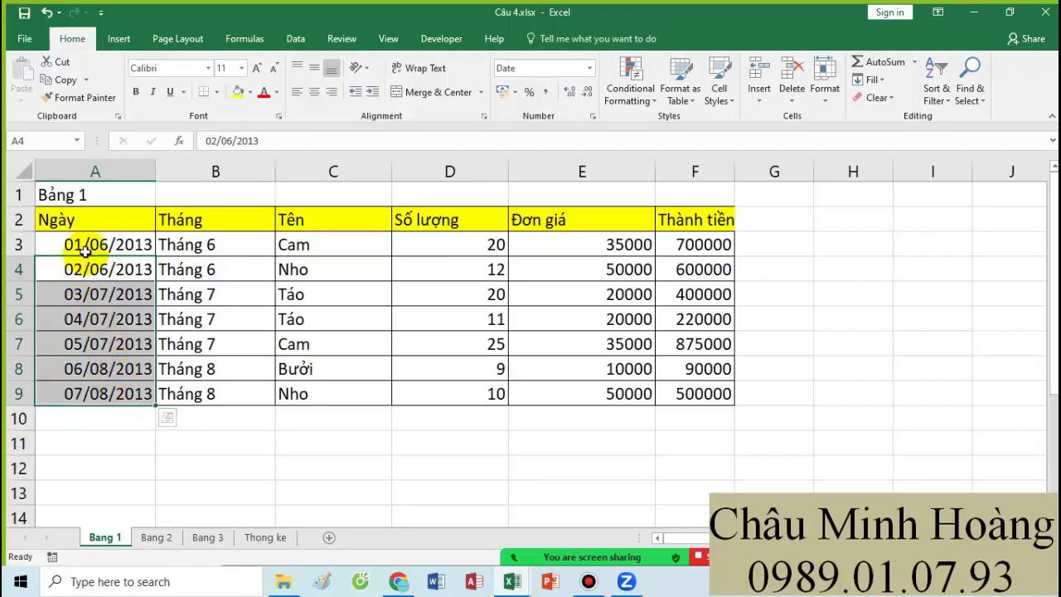
drag(85, 247, 83, 393)
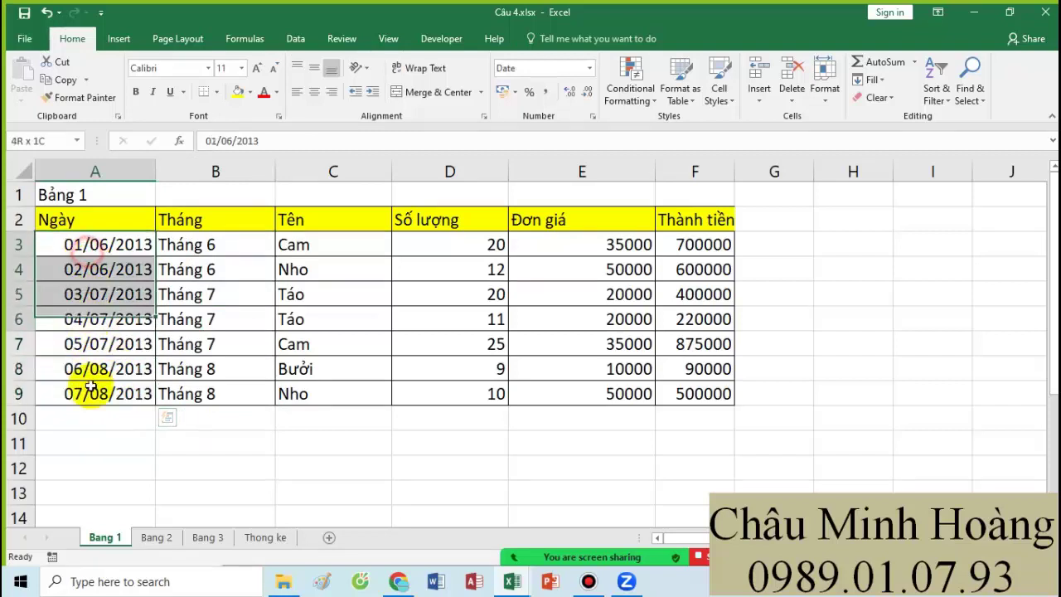
click(589, 68)
click(572, 85)
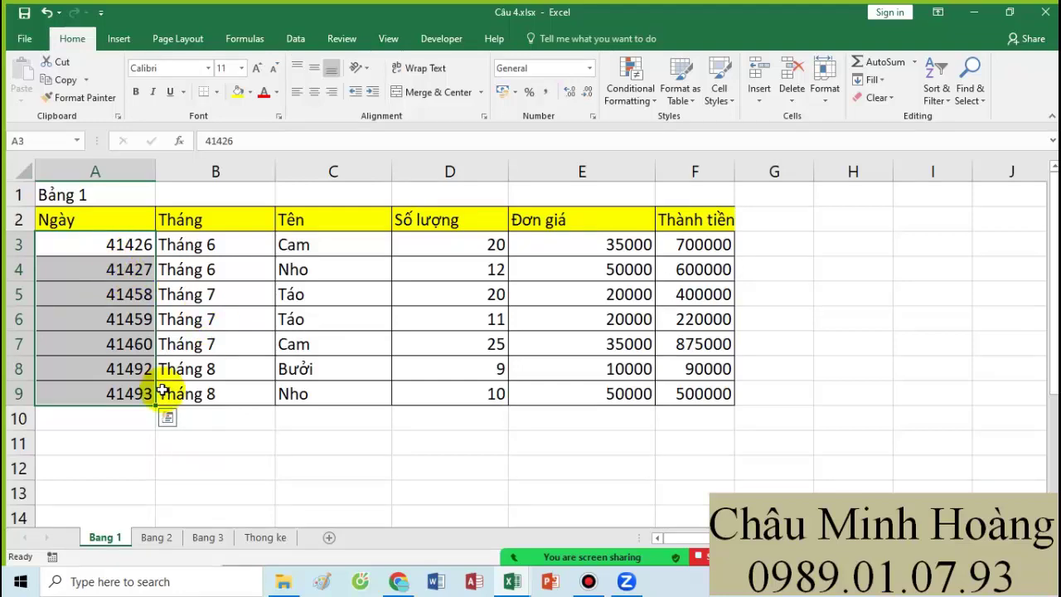
- Start a Sum consolidation for the headers C21:D21 of the Thong ke sheet and add 'Bang 1'!$B$2:$D$9 as a reference
click(247, 540)
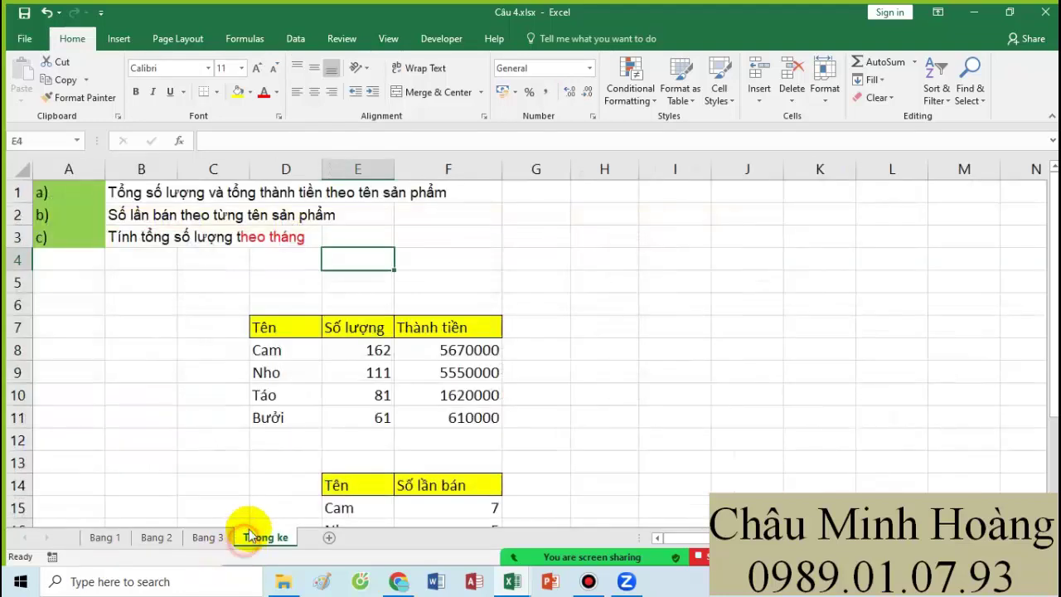
scroll(364, 465, down, 4)
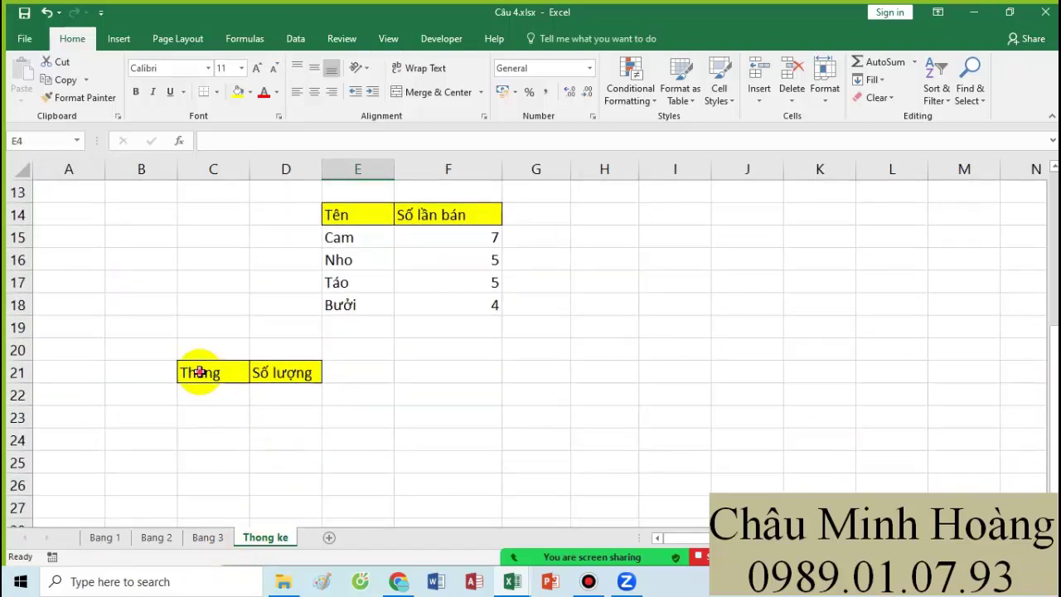
drag(196, 374, 286, 372)
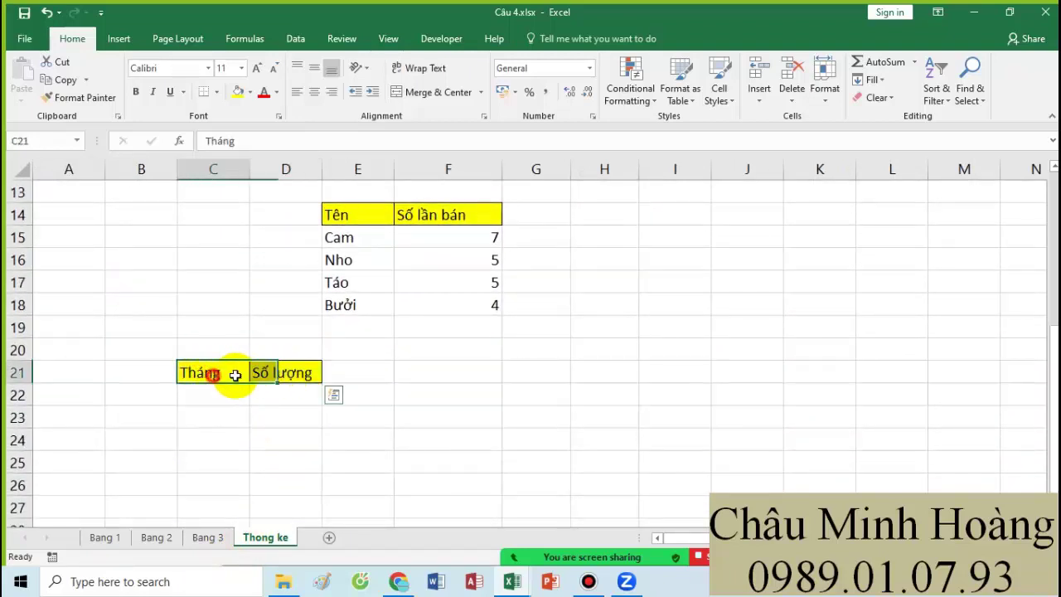
click(293, 39)
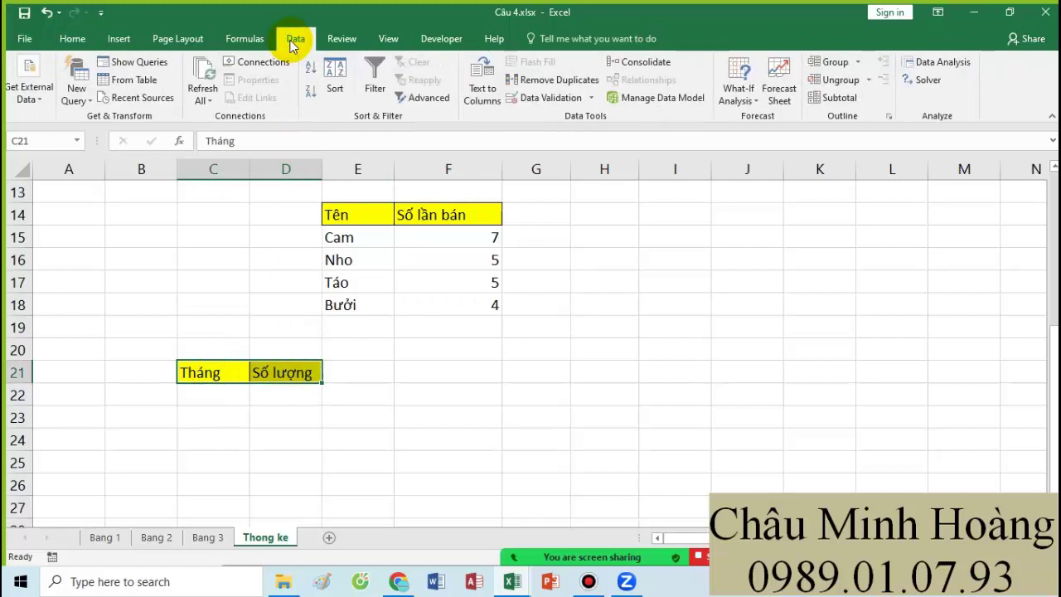
click(671, 61)
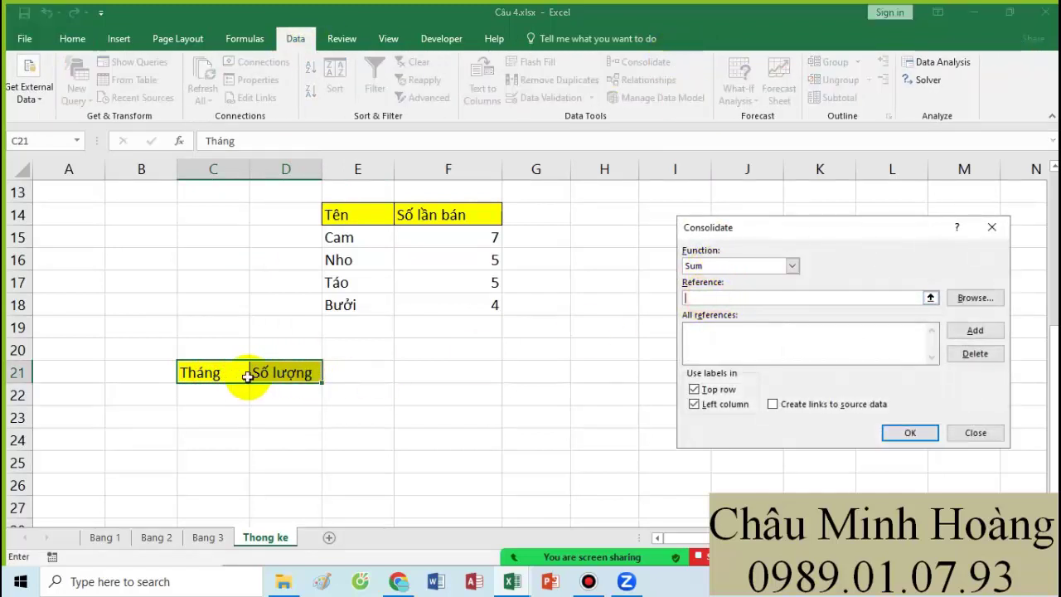
click(105, 537)
drag(736, 300, 688, 298)
key(BackSpace)
drag(249, 214, 473, 389)
click(955, 330)
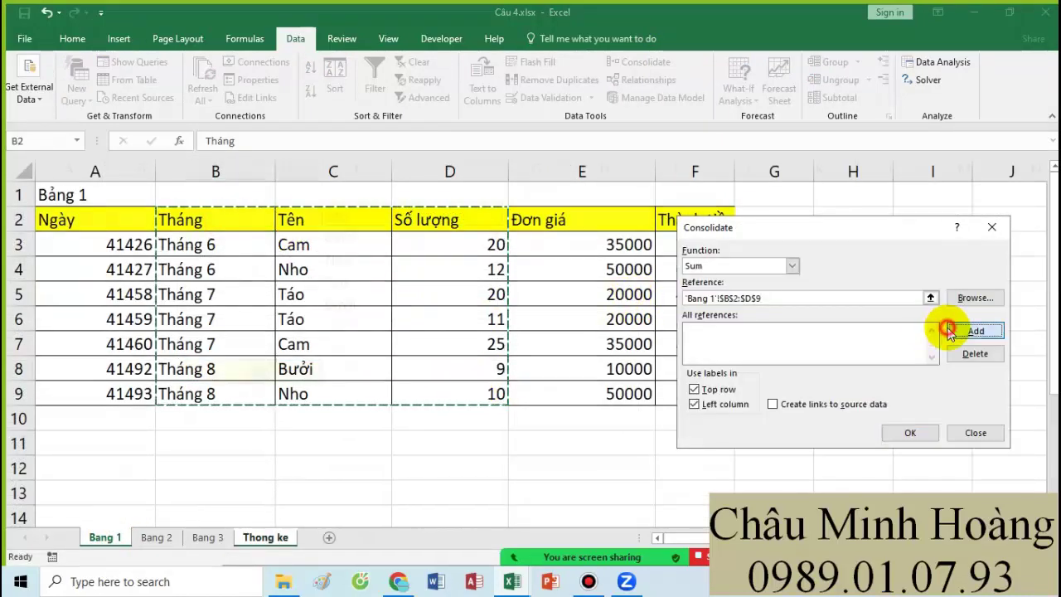
- Add the range 'Bang 2'!$B$2:$D$9 to the consolidation references
click(157, 537)
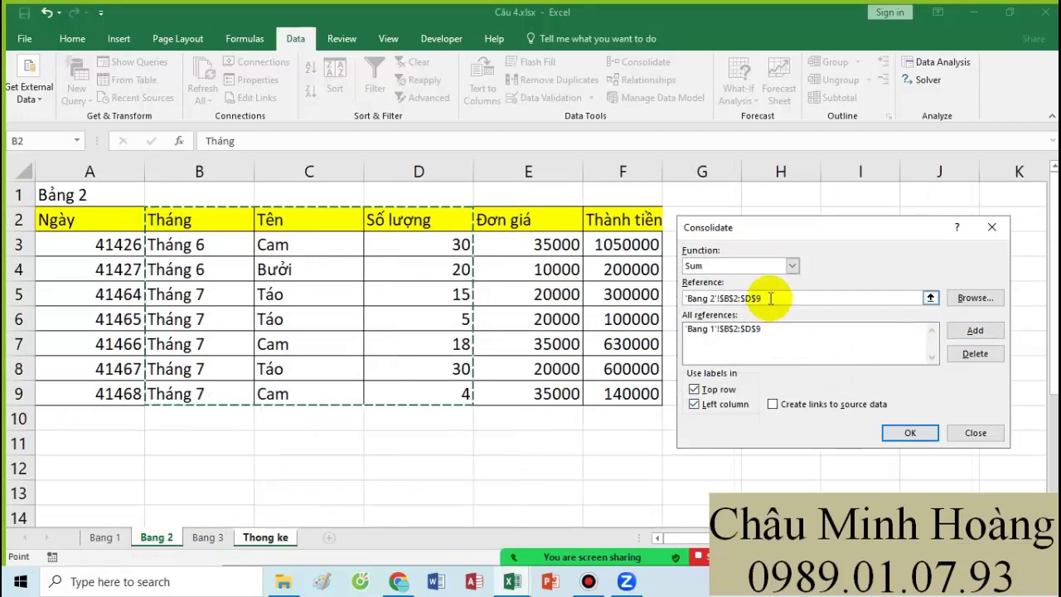
drag(770, 298, 598, 286)
key(BackSpace)
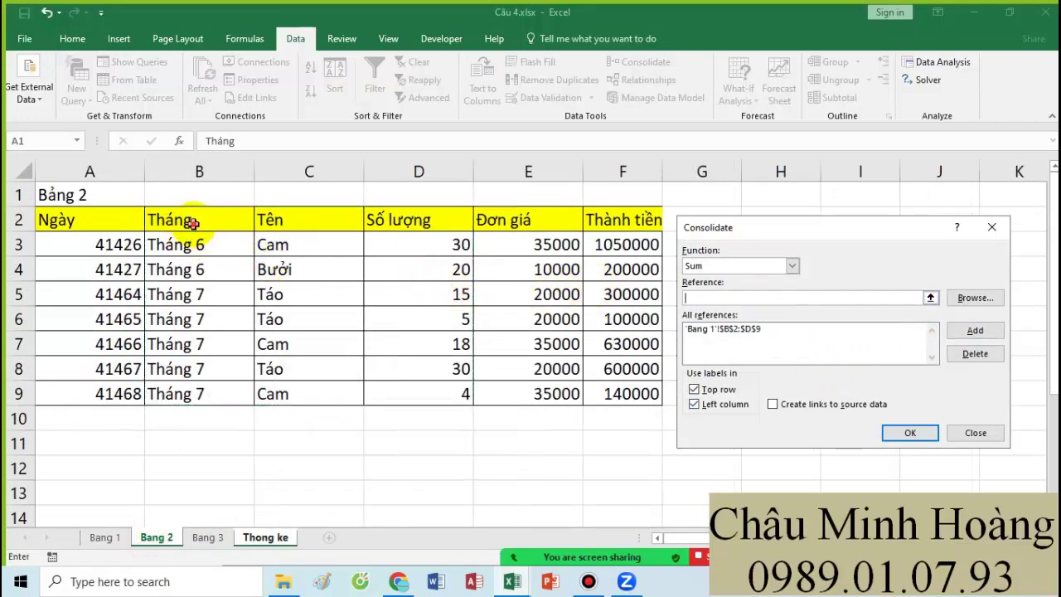
drag(193, 222, 460, 394)
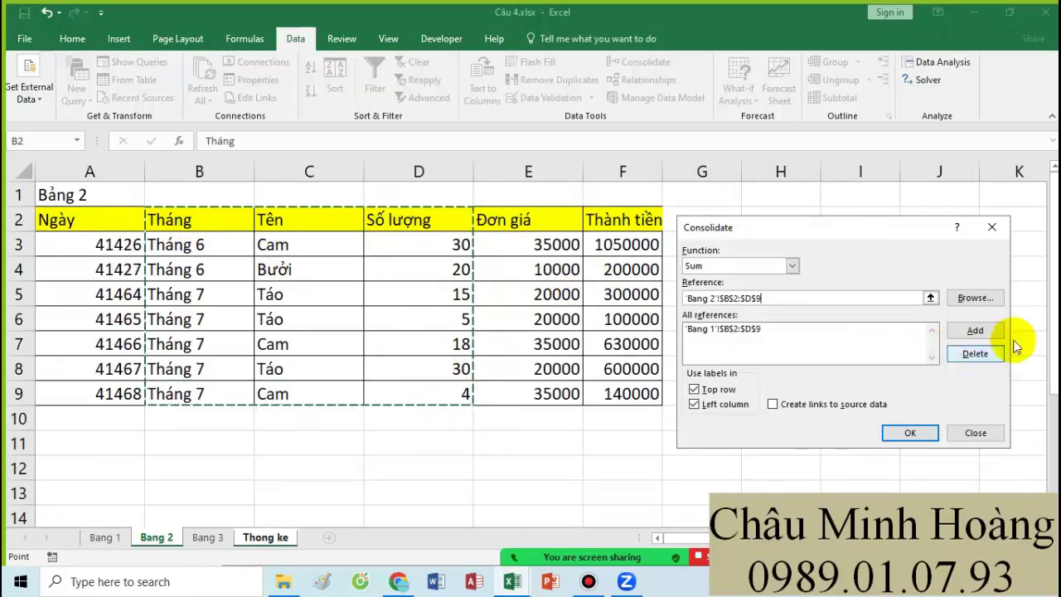
click(991, 331)
- Add 'Bang 3'!$B$2:$D$9 to the references and run the consolidation with top row and left column labels
click(217, 539)
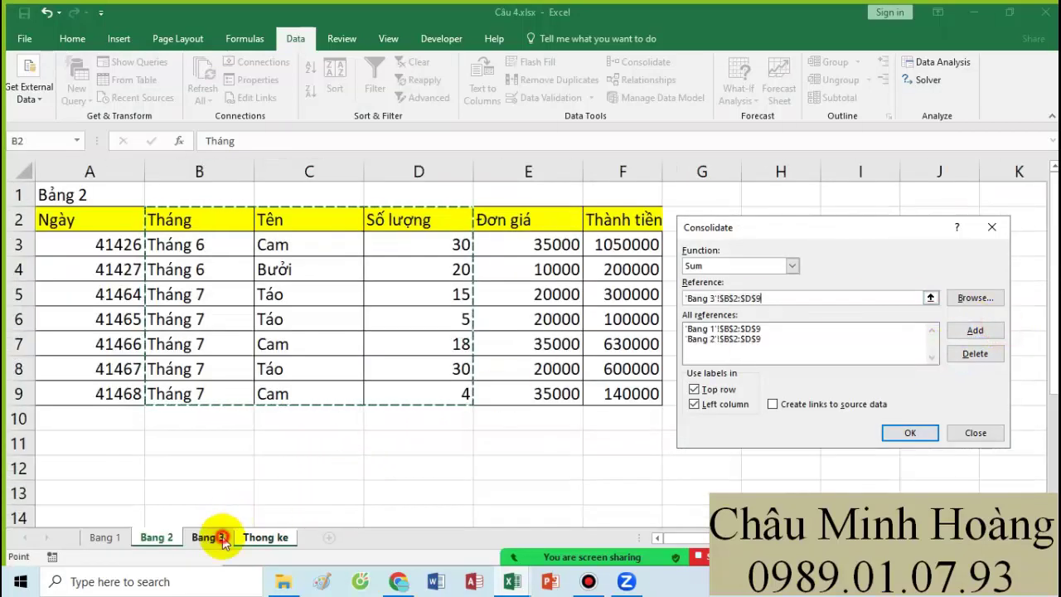
drag(775, 298, 614, 298)
key(BackSpace)
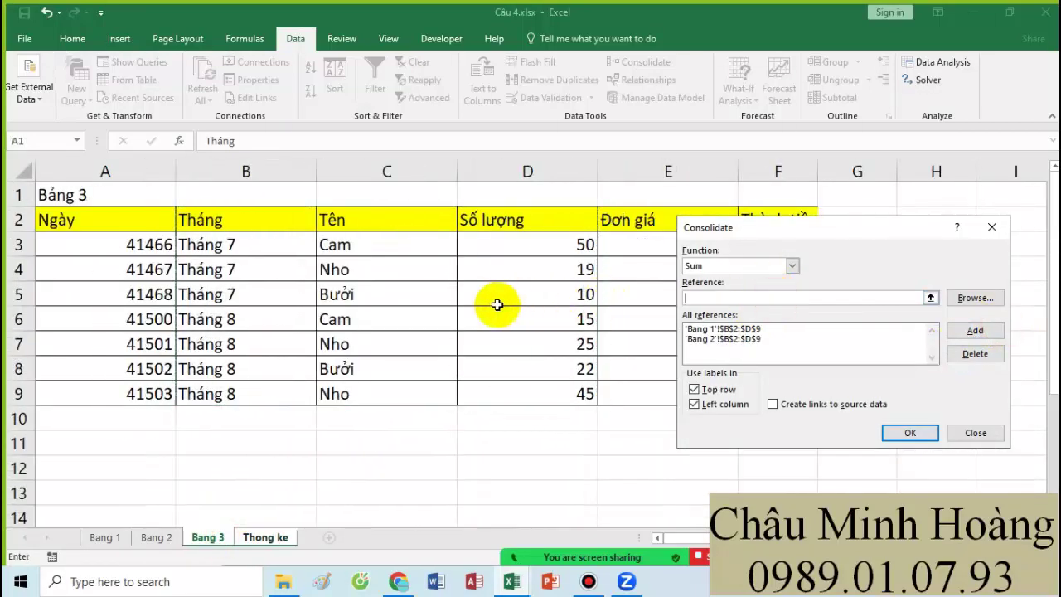
drag(238, 219, 543, 388)
click(998, 332)
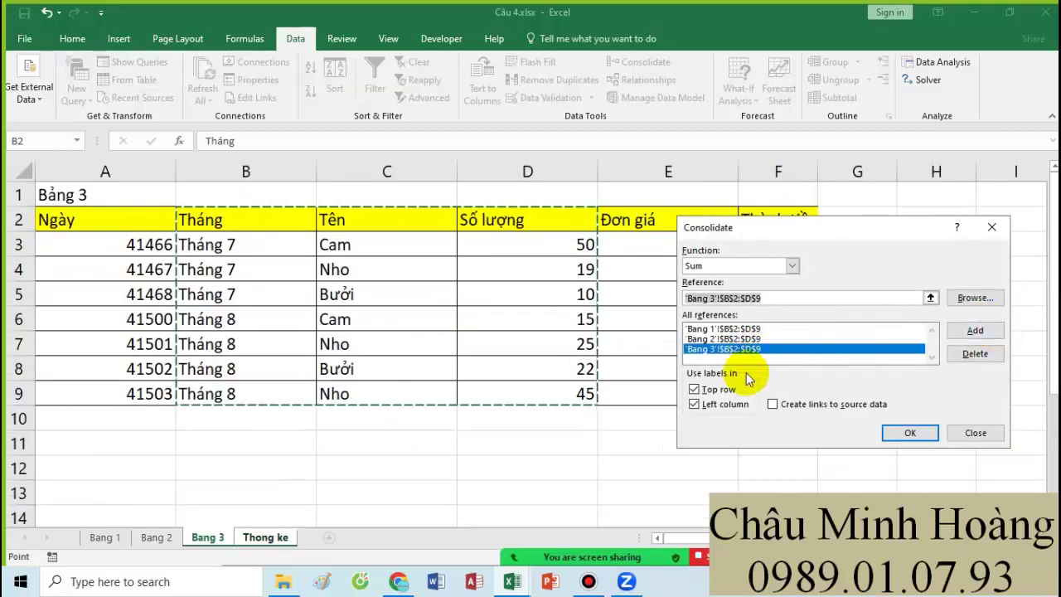
click(904, 433)
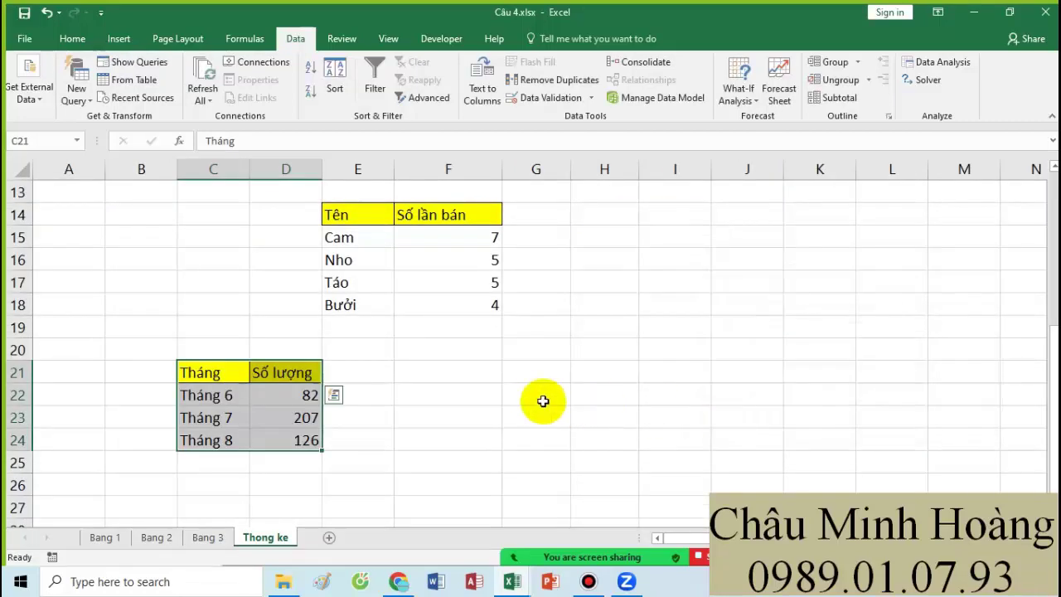
- Compare the task text in B3 of the Thong ke sheet with the monthly quantity table starting at C21
scroll(539, 396, up, 5)
click(141, 238)
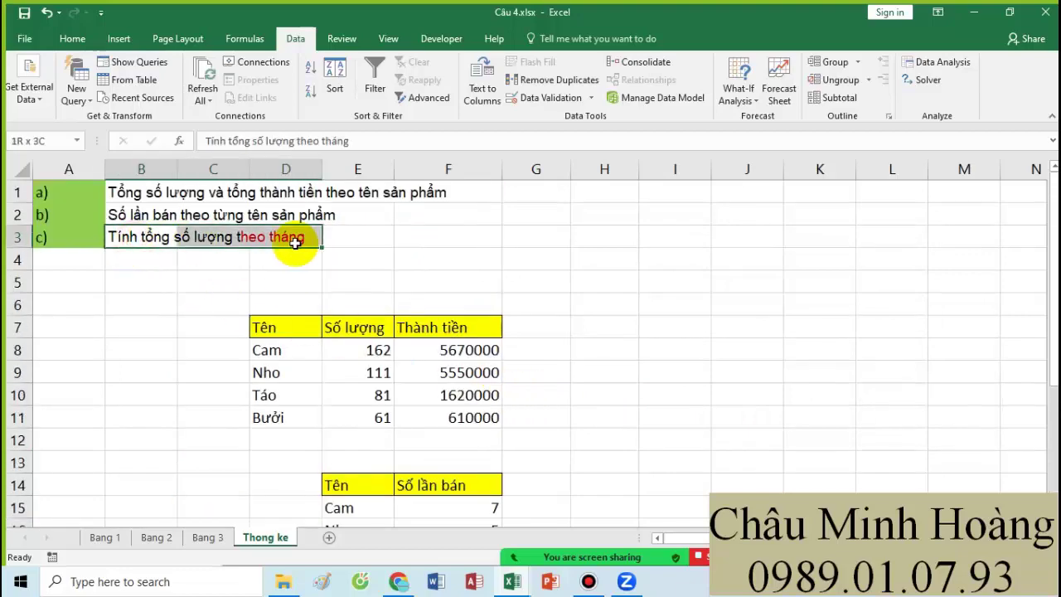
scroll(473, 273, down, 2)
scroll(477, 273, down, 2)
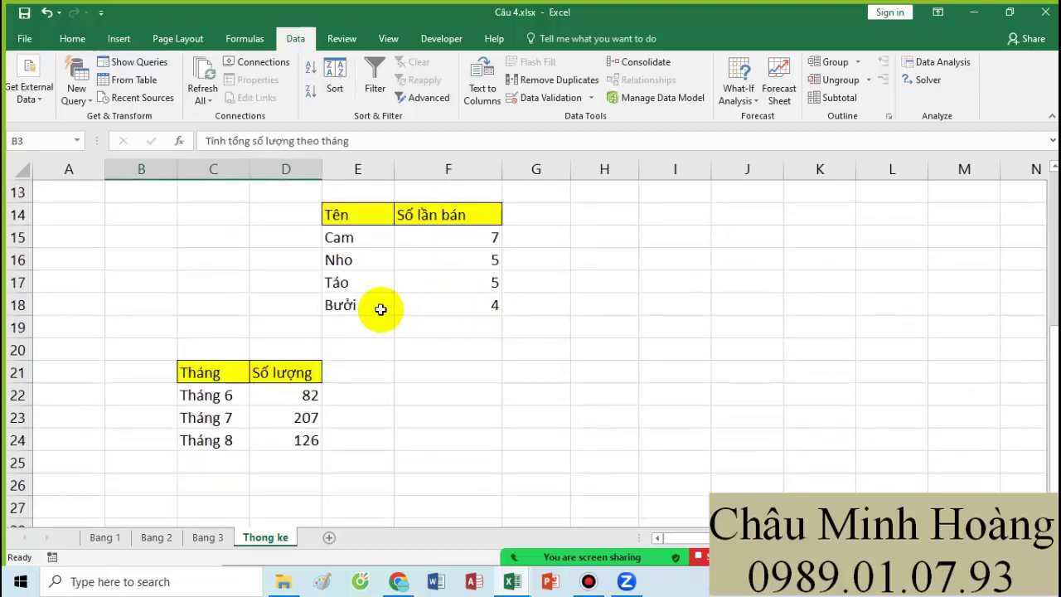
drag(141, 258, 623, 462)
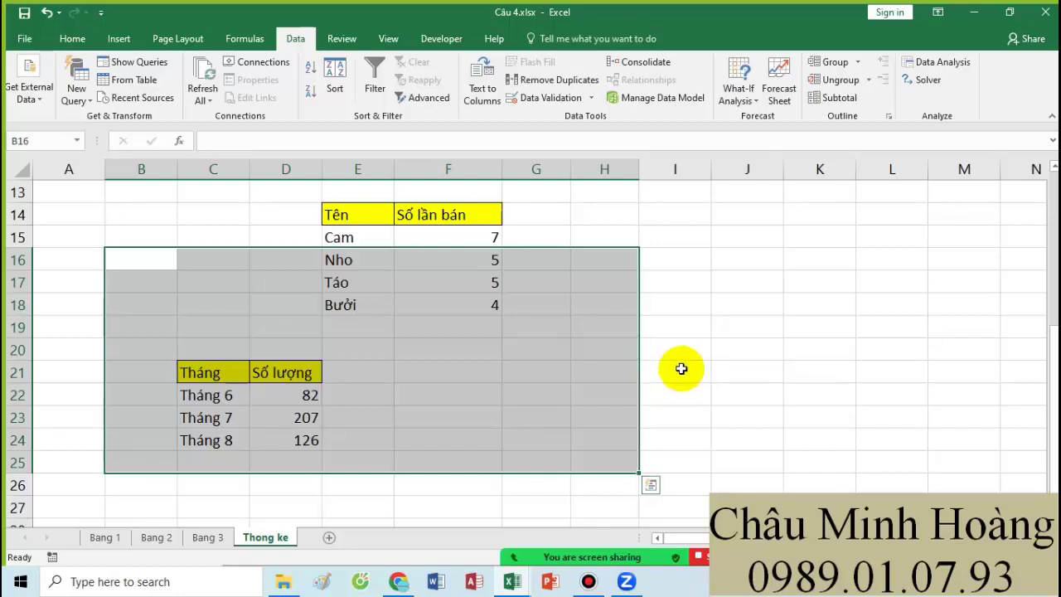
mouse_move(598, 549)
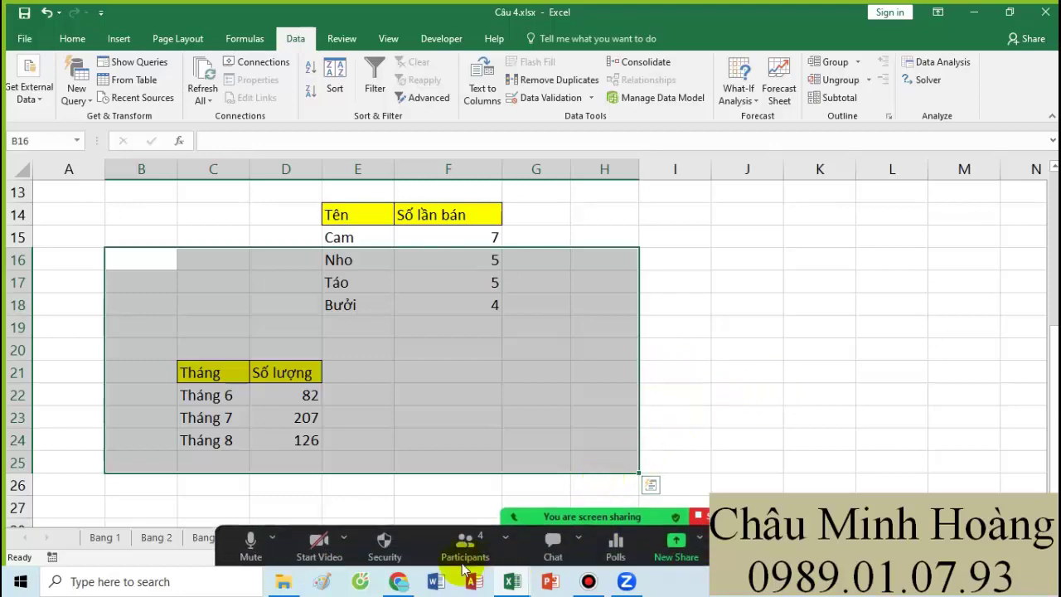
click(589, 581)
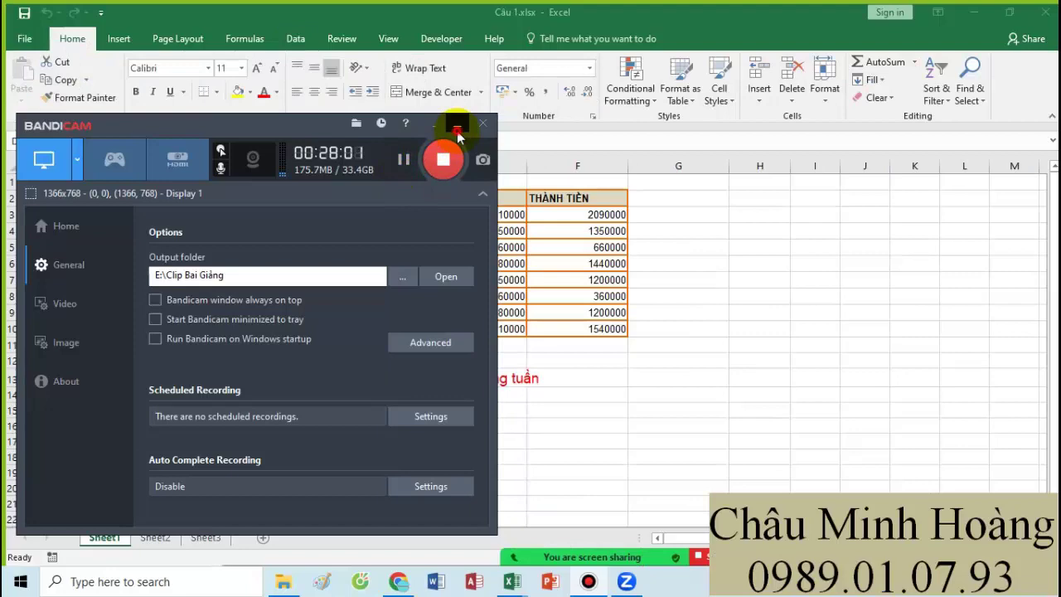
click(457, 131)
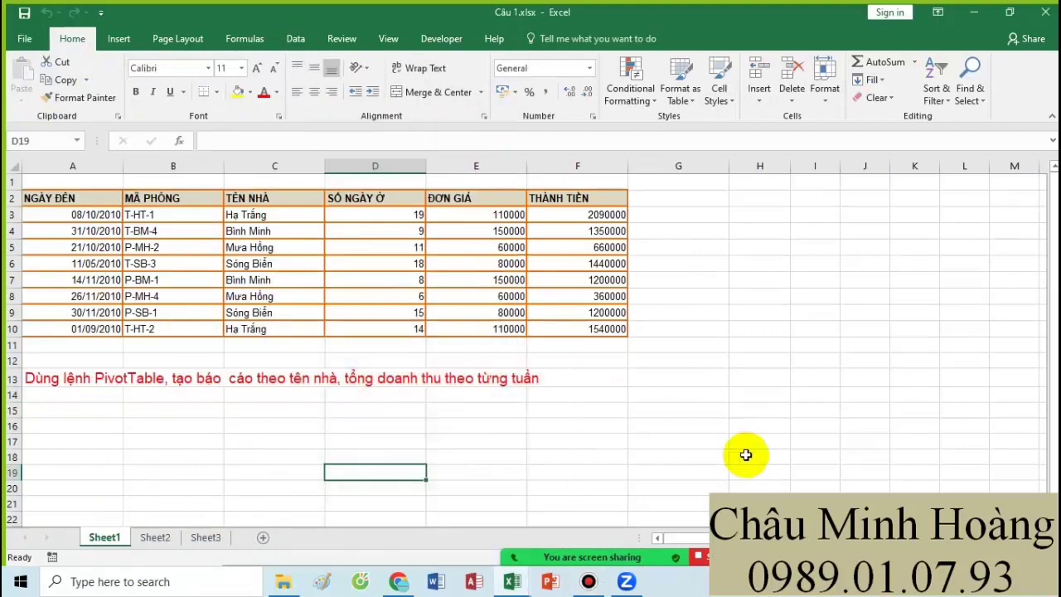
click(706, 440)
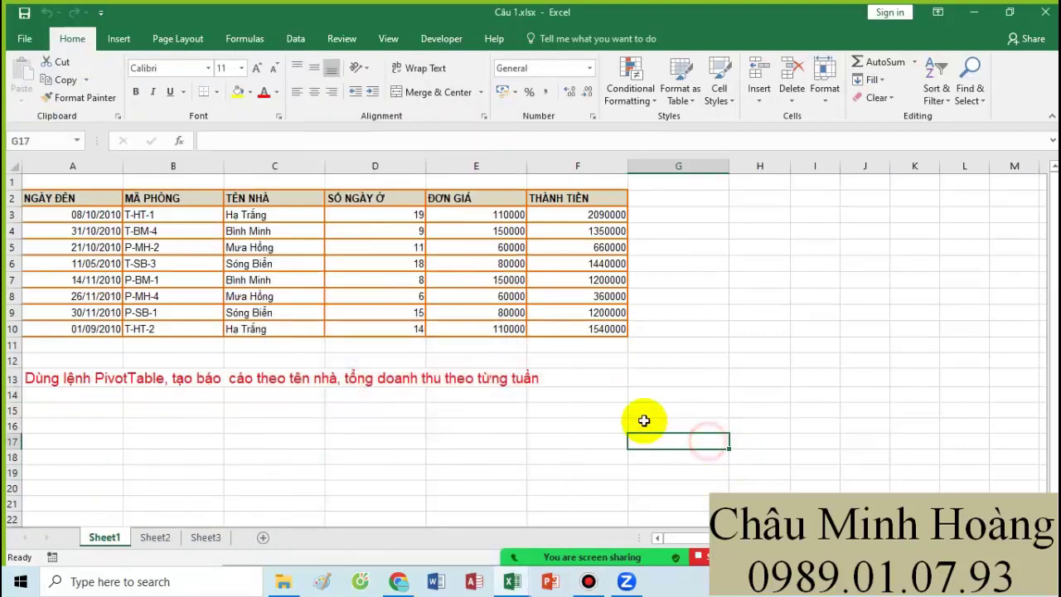
- View the 05-Pivot Table folder in File Explorer and return to the Câu 1.xlsx workbook in Excel
click(282, 581)
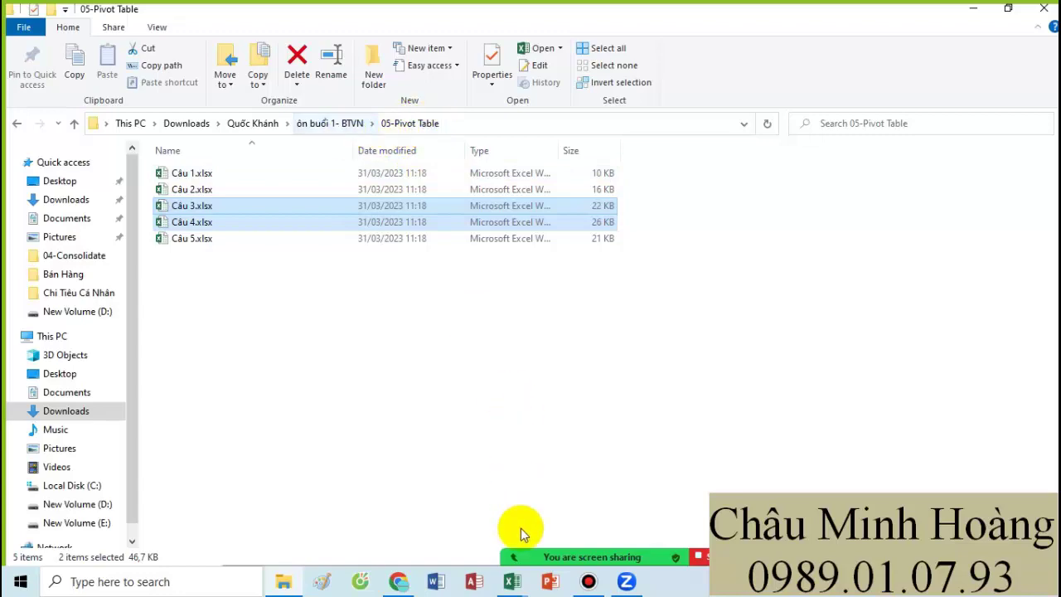
click(514, 581)
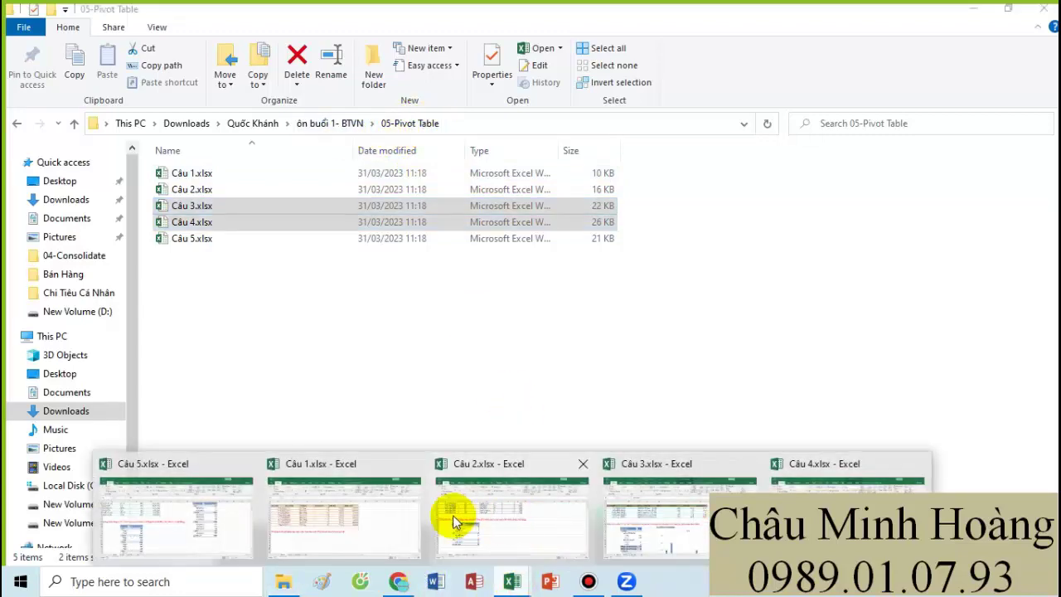
click(328, 499)
click(454, 407)
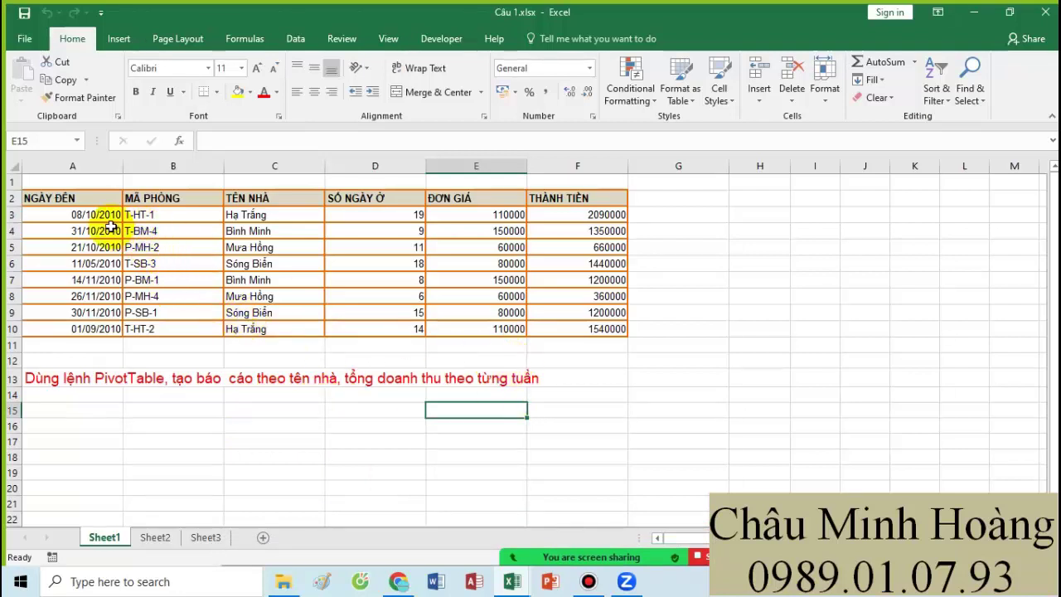
- Insert cells at B2:B10 of Sheet1, shifting the existing cells right, and enter the header Tuần in B2
drag(149, 201, 164, 323)
right_click(164, 321)
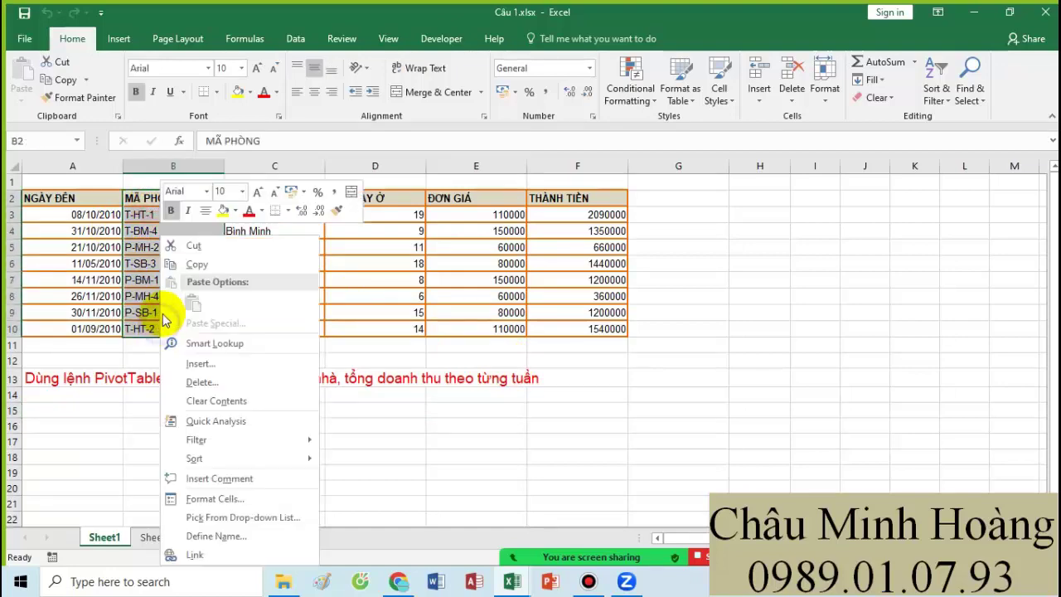
click(201, 363)
click(177, 403)
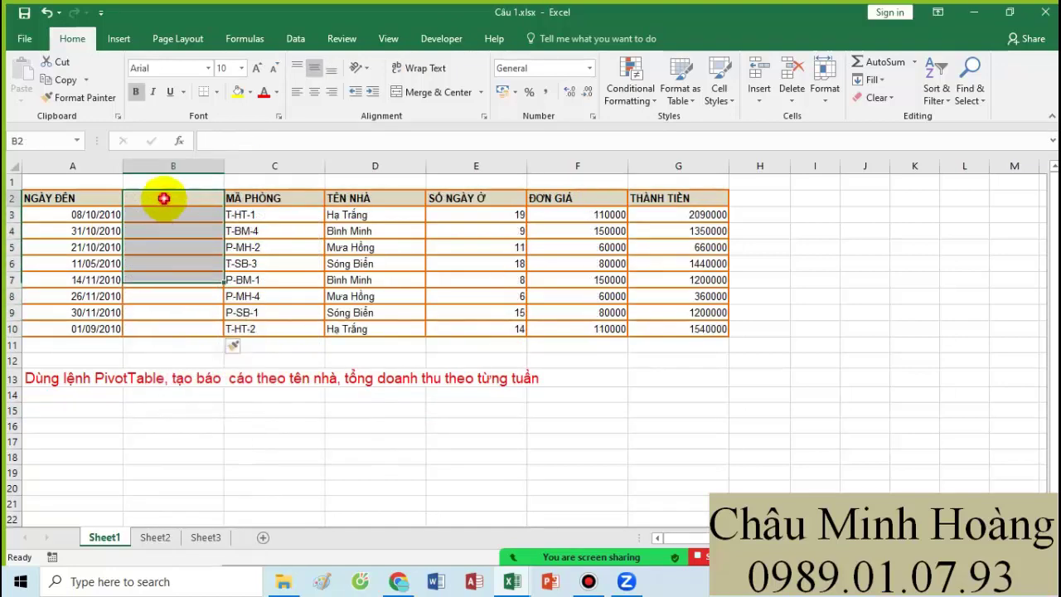
text(Tuần)
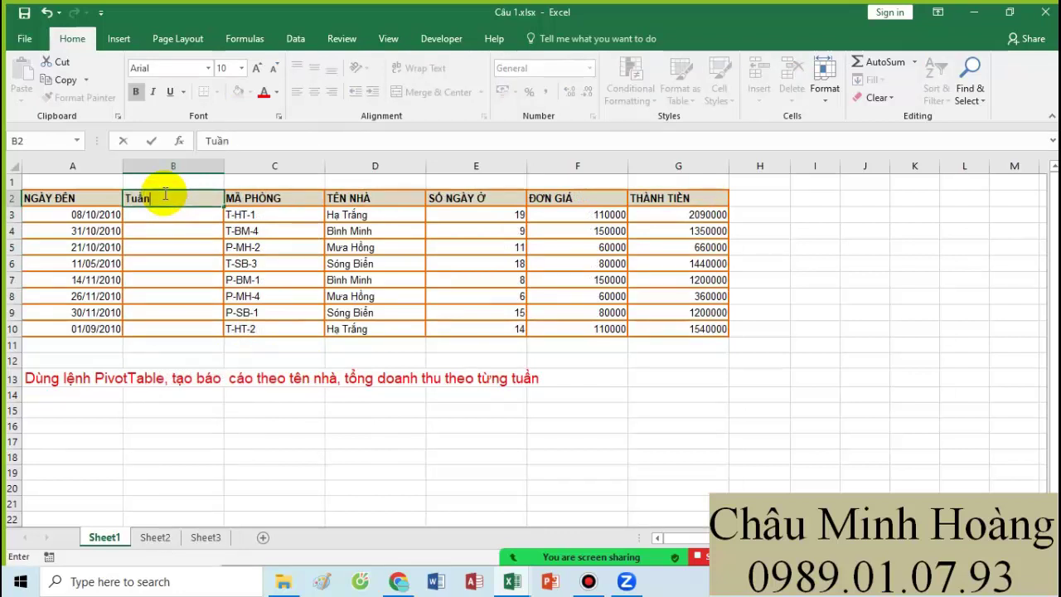
key(Return)
- Enter ="Tuần "&INT((DAY(A3)-1)/7)+1 in B3 and fill it down to B10
text(="Tuần "&int((day()
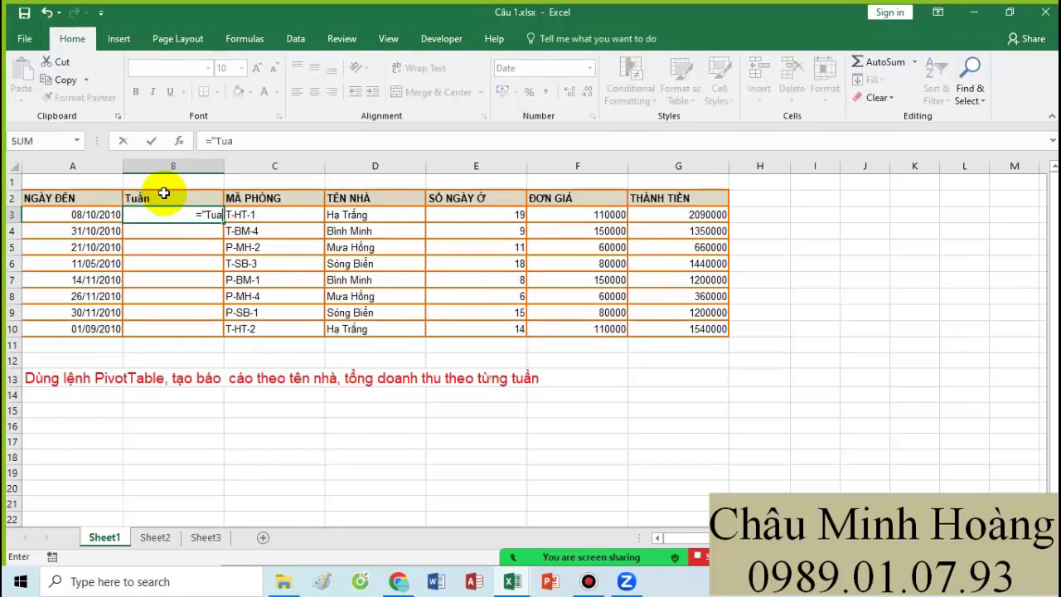
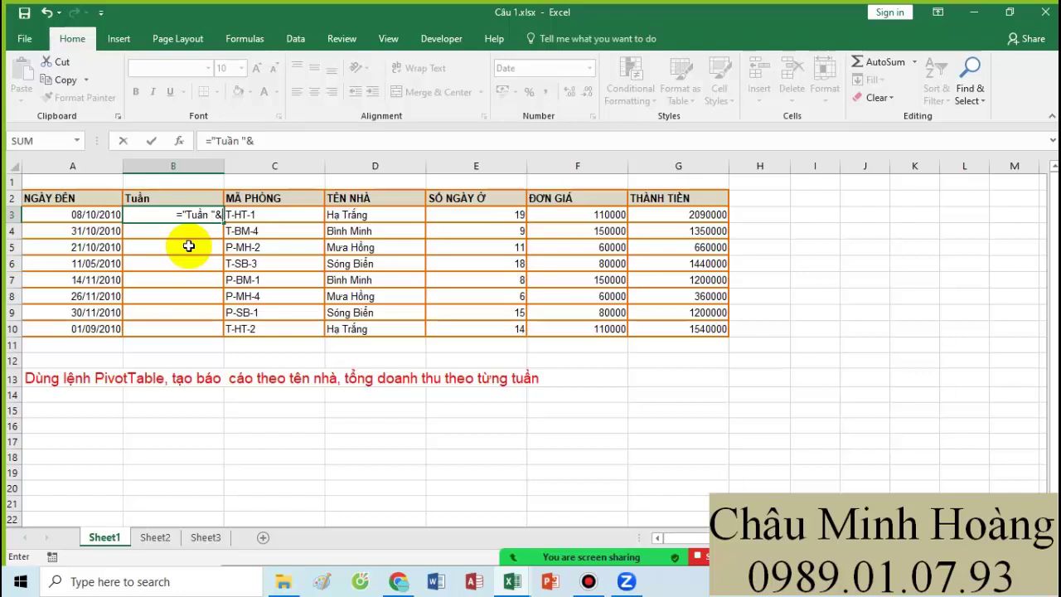
text(int(()
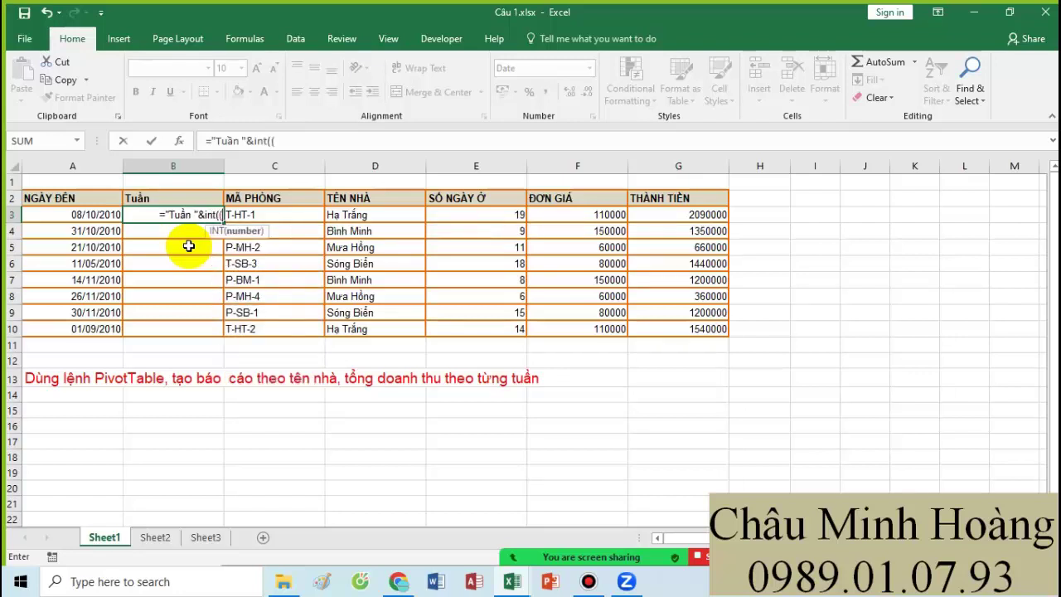
text(day()
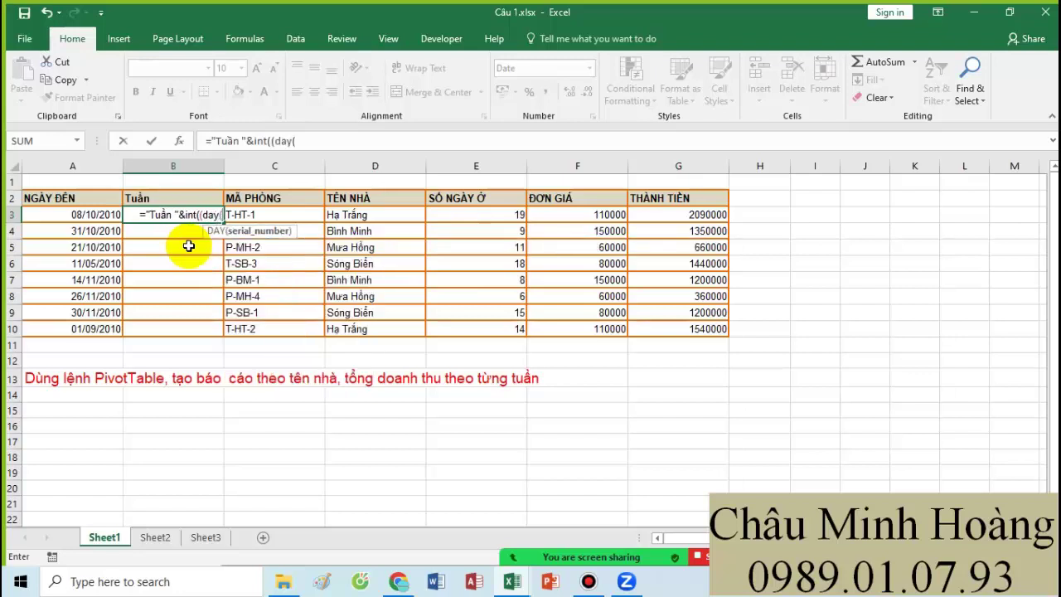
click(73, 213)
text()-1)/7)+1)
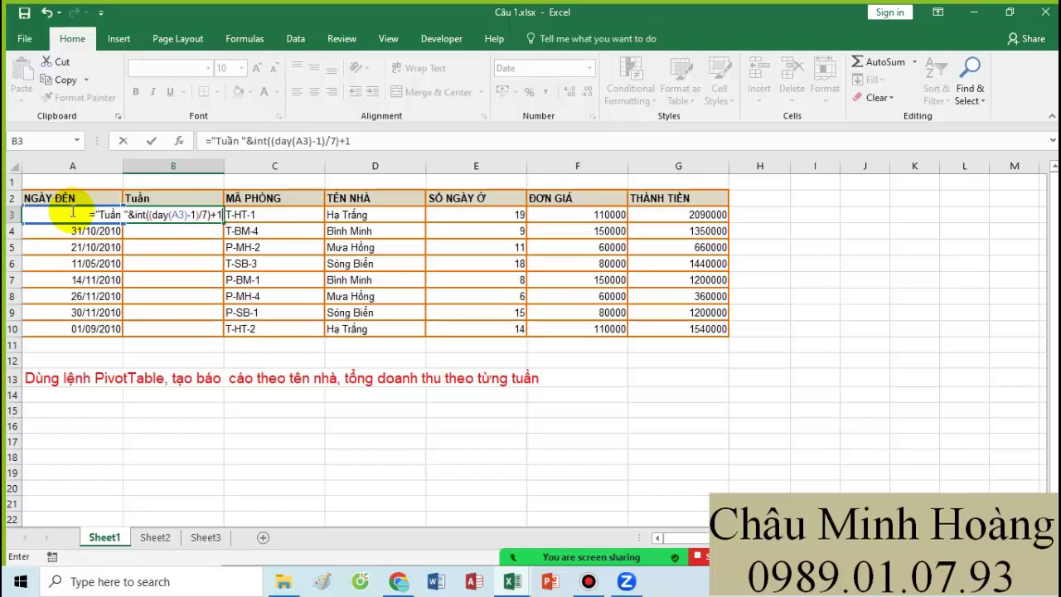
key(Return)
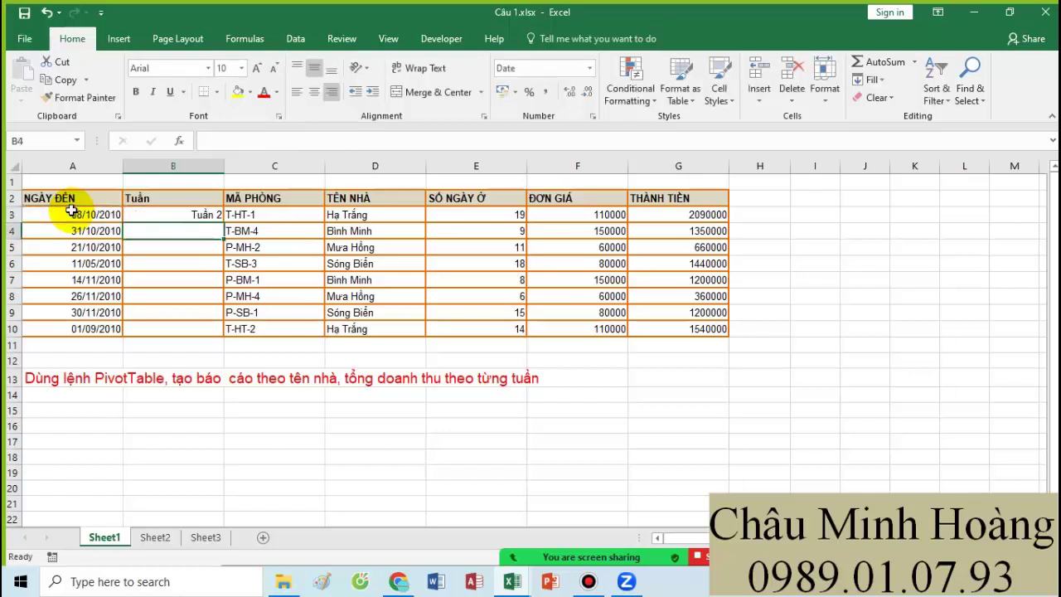
click(219, 216)
drag(222, 222, 201, 336)
- Copy the text of the B3 formula without its equals sign and paste it into B15 as a note
click(190, 217)
double_click(191, 217)
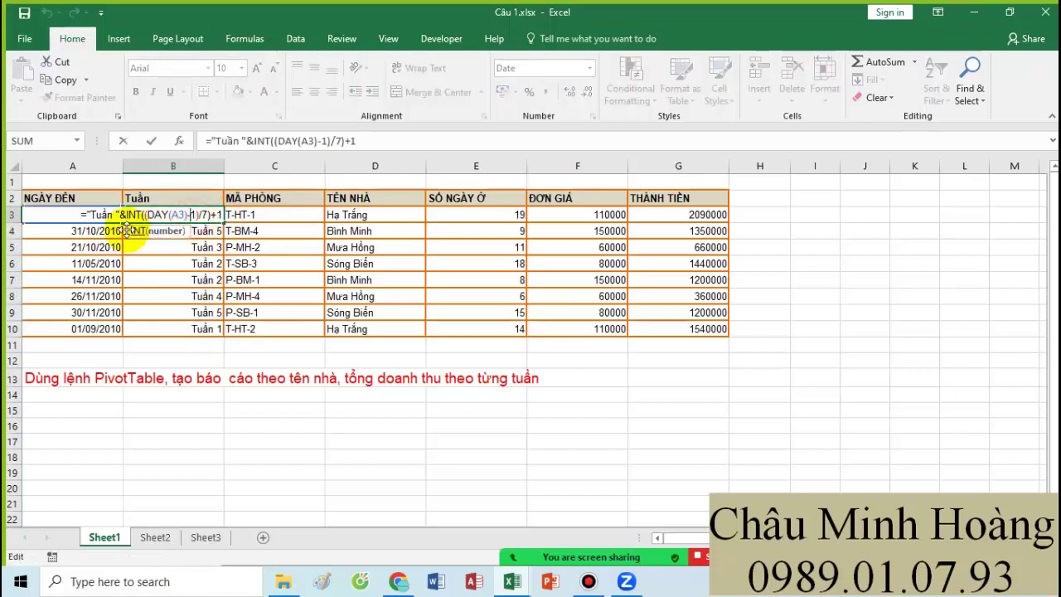
drag(374, 140, 212, 142)
key(ctrl+c)
key(Escape)
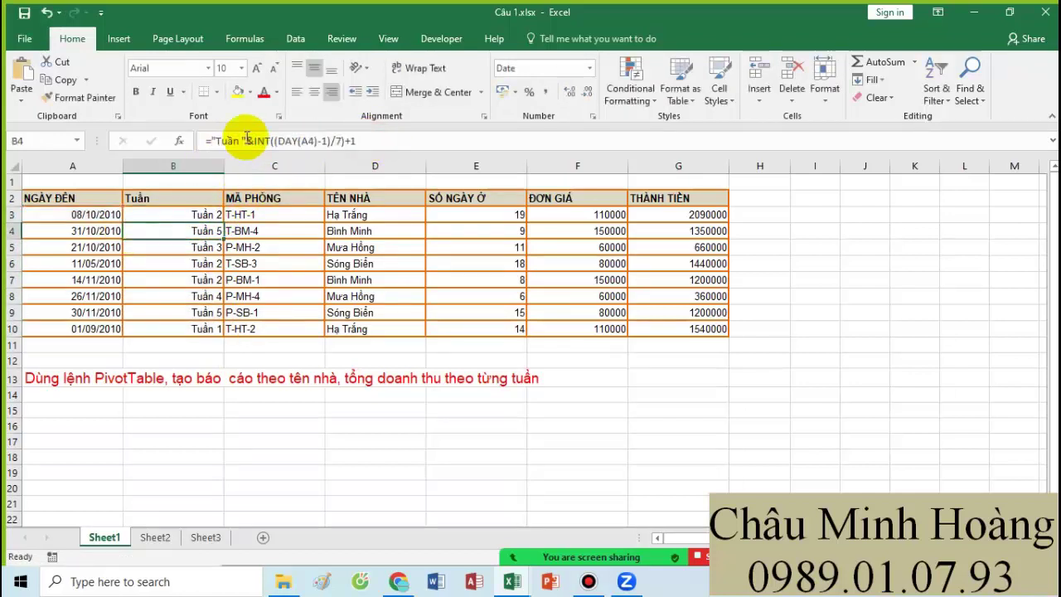
click(135, 408)
key(ctrl+v)
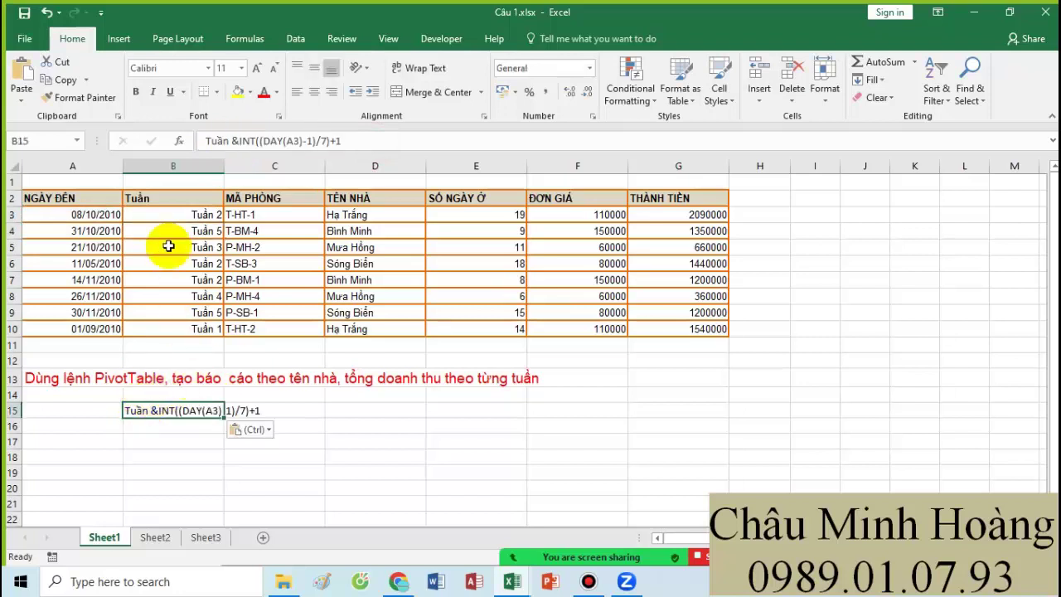
- Enlarge the formula note in B15 to font size 22
click(258, 69)
click(258, 69)
click(257, 69)
click(258, 70)
click(258, 69)
click(258, 69)
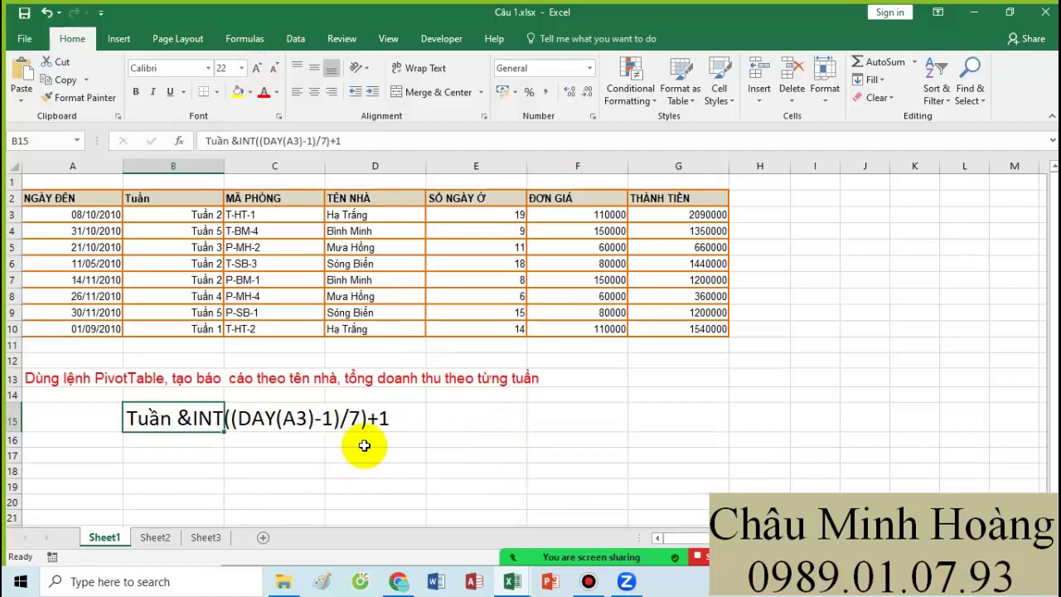
- Create a PivotTable from Sheet1 range A2:G10, placed on the existing worksheet at B19
drag(102, 199, 694, 326)
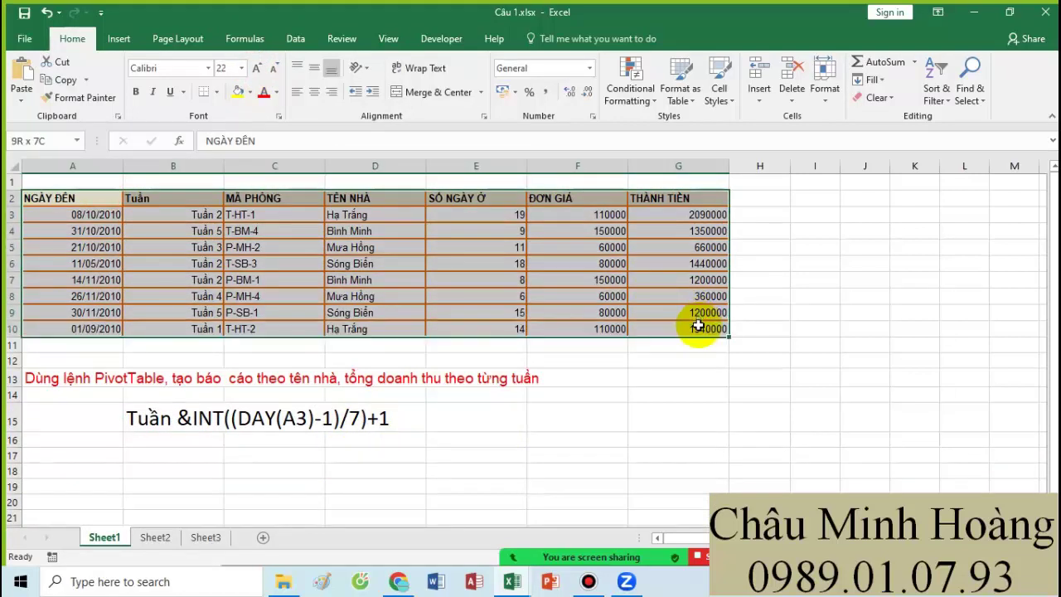
click(113, 39)
click(29, 83)
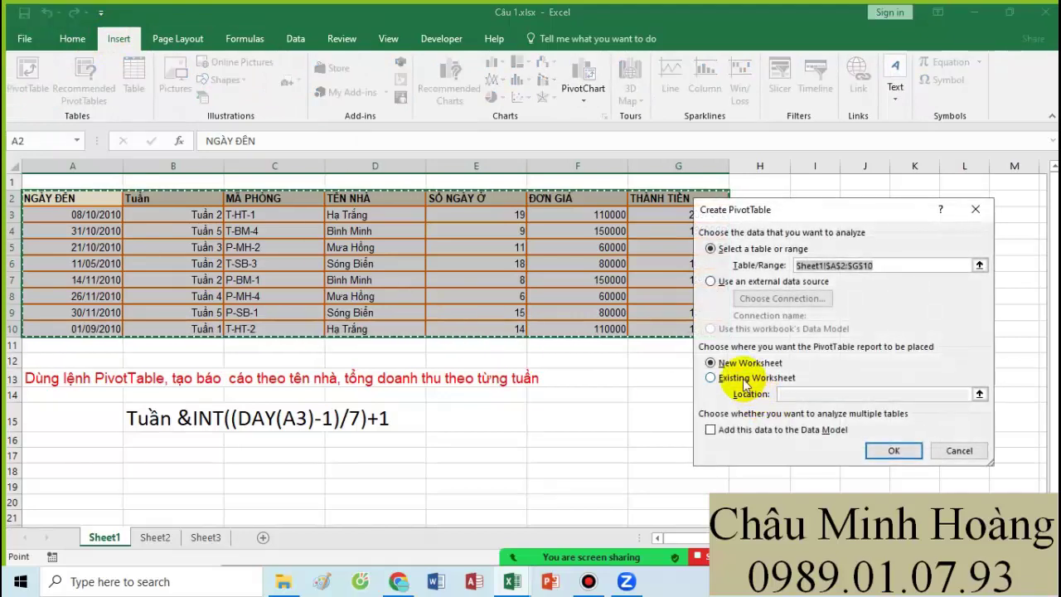
click(743, 378)
click(799, 394)
scroll(296, 378, down, 2)
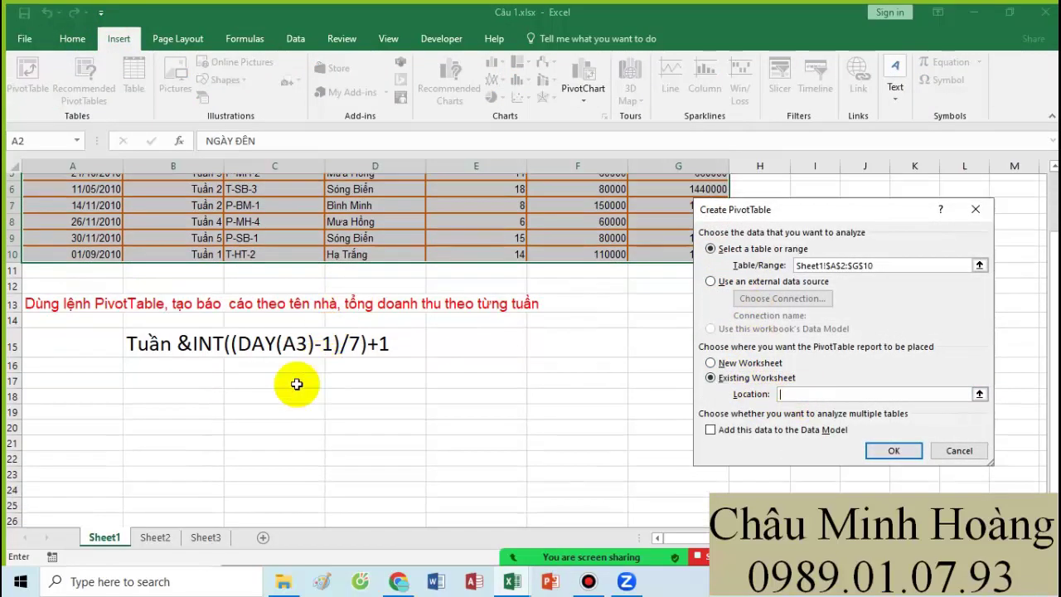
click(153, 387)
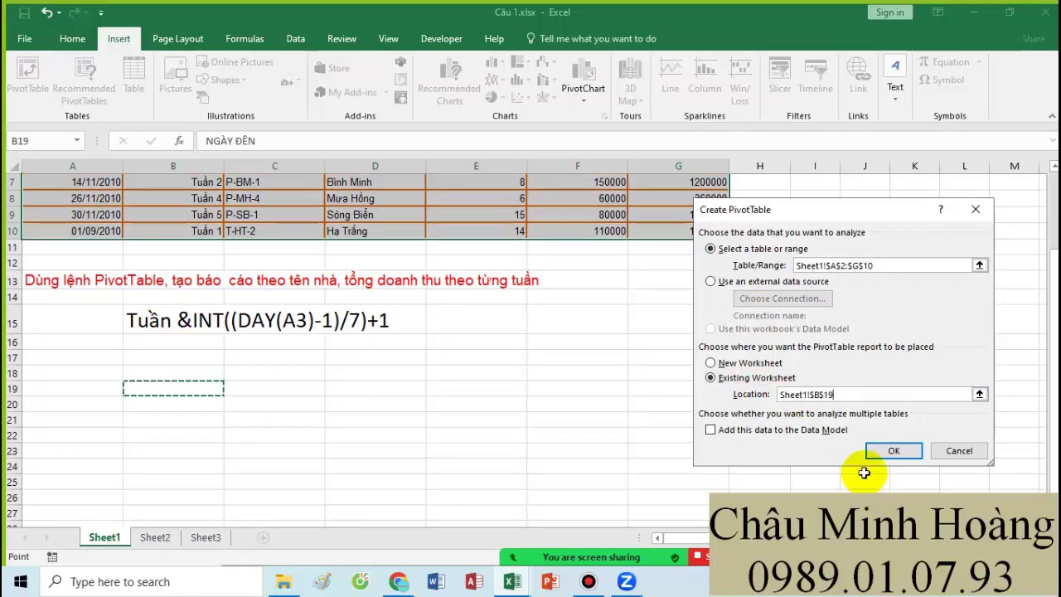
click(895, 450)
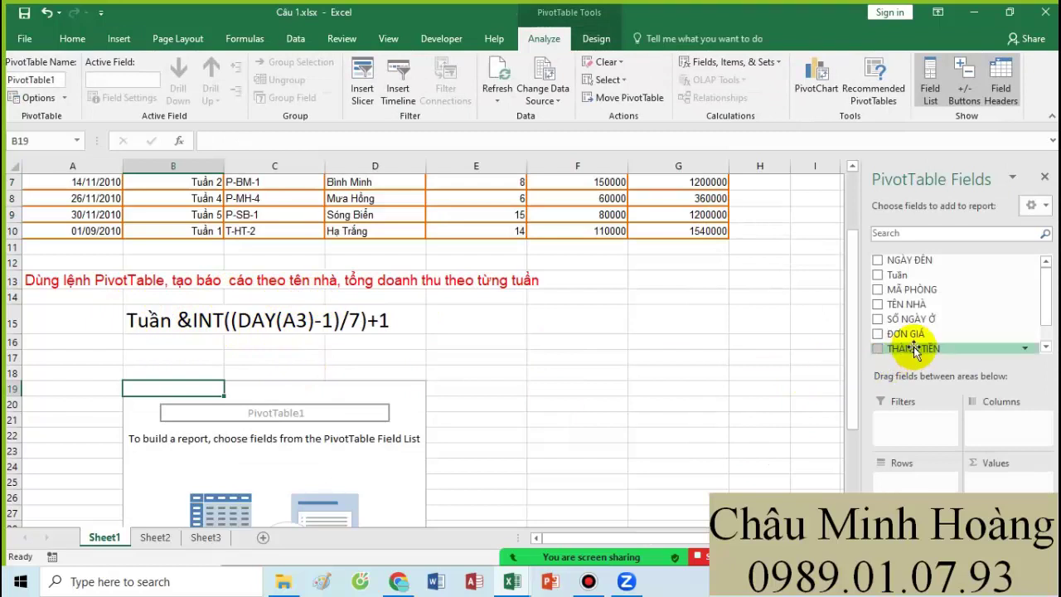
- Lay out the PivotTable with TÊN NHÀ and then Tuần as row fields and the sum of THÀNH TIỀN as values
drag(915, 306, 896, 485)
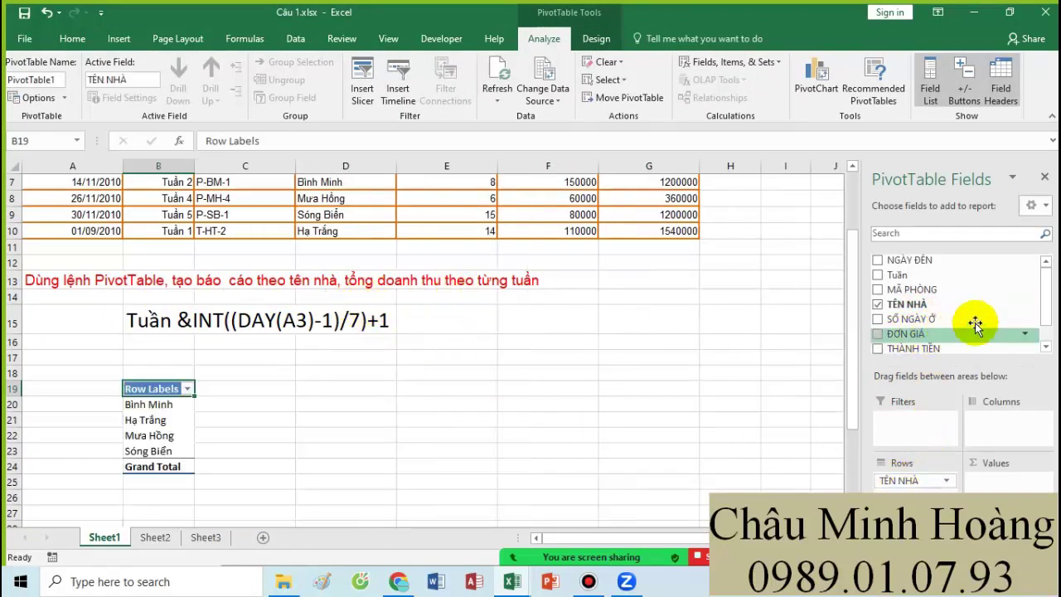
scroll(939, 332, down, 1)
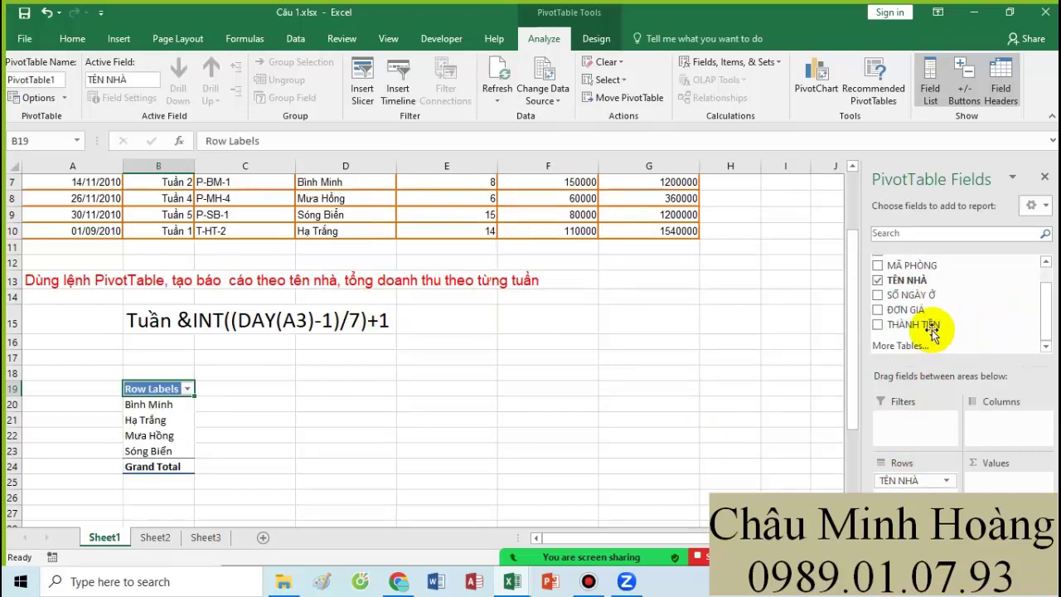
drag(920, 325, 995, 481)
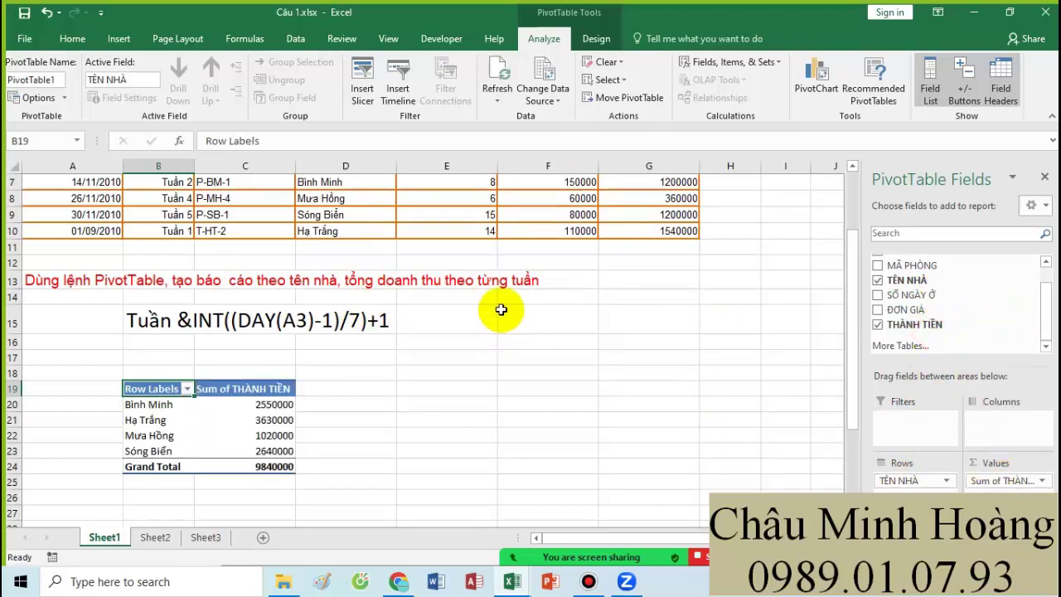
scroll(908, 332, up, 3)
drag(912, 282, 900, 489)
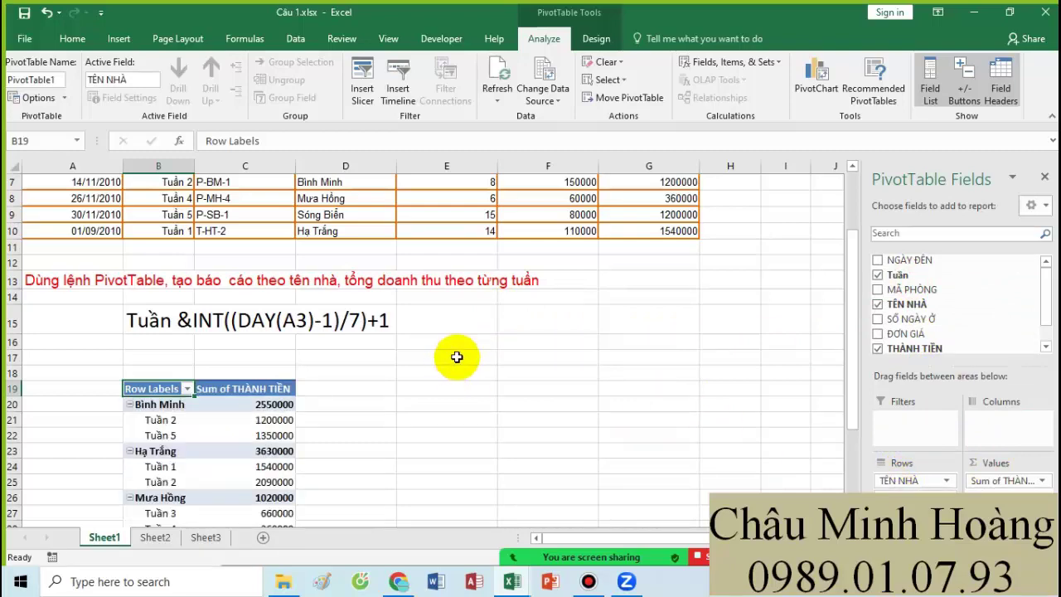
scroll(457, 356, down, 1)
scroll(460, 355, down, 1)
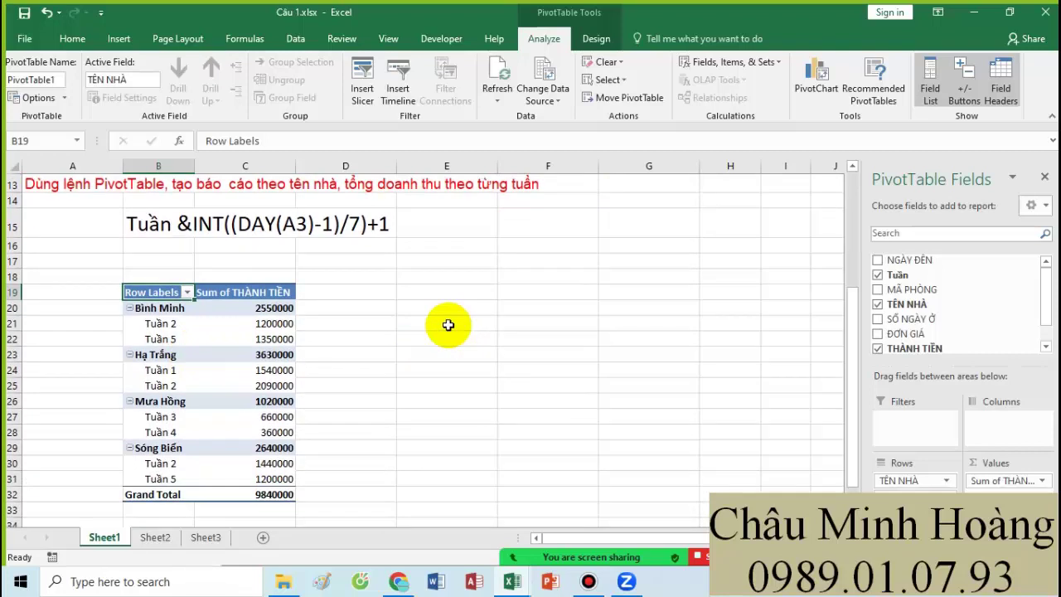
scroll(390, 291, up, 1)
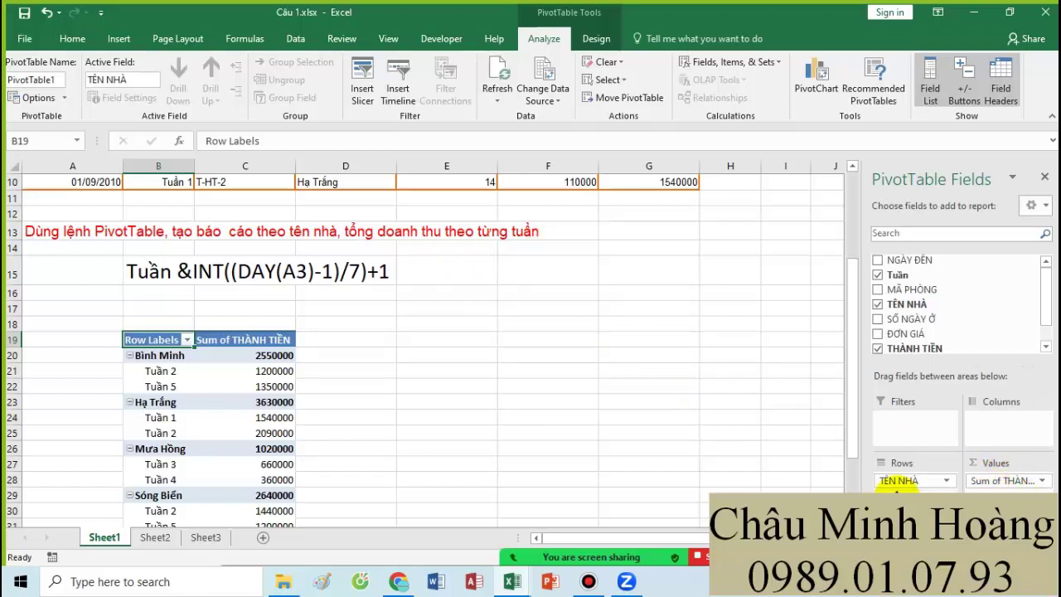
- Copy the formula note from B15 of Câu 1.xlsx into C10 on Sheet1 of Câu 2.xlsx
click(159, 264)
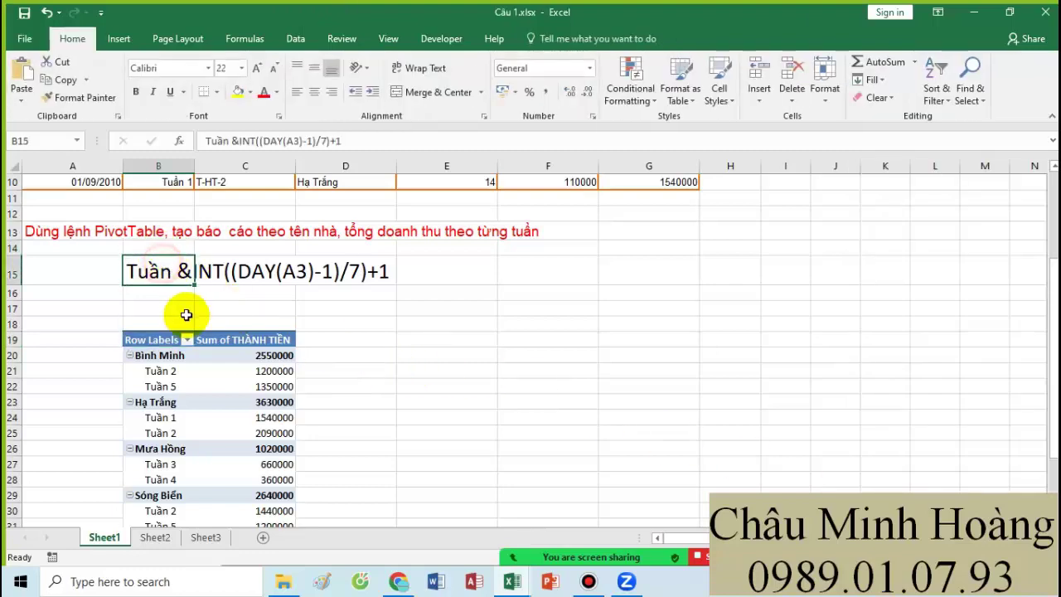
key(ctrl+c)
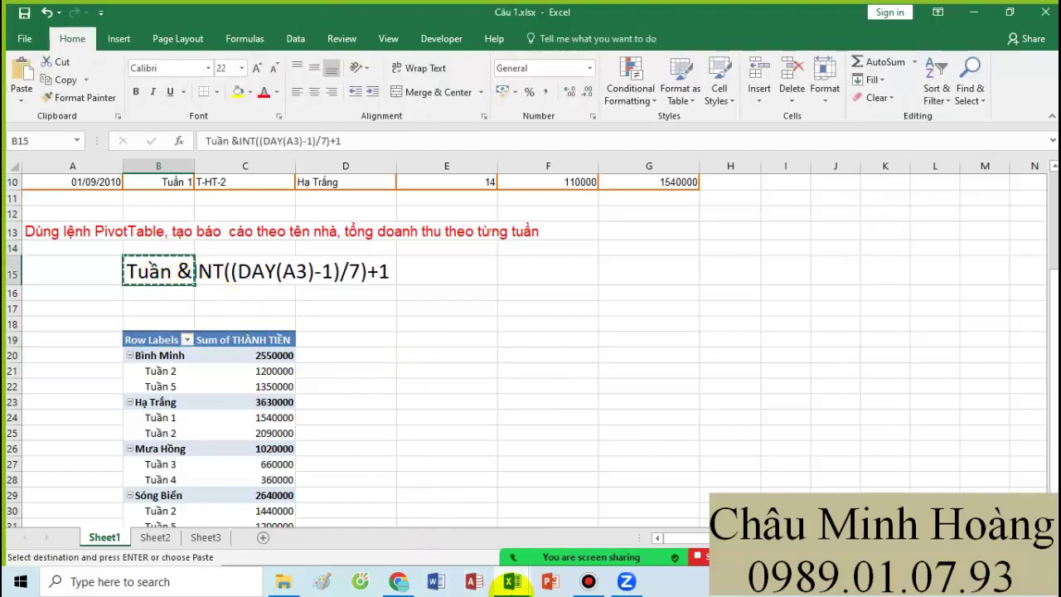
click(512, 583)
click(488, 526)
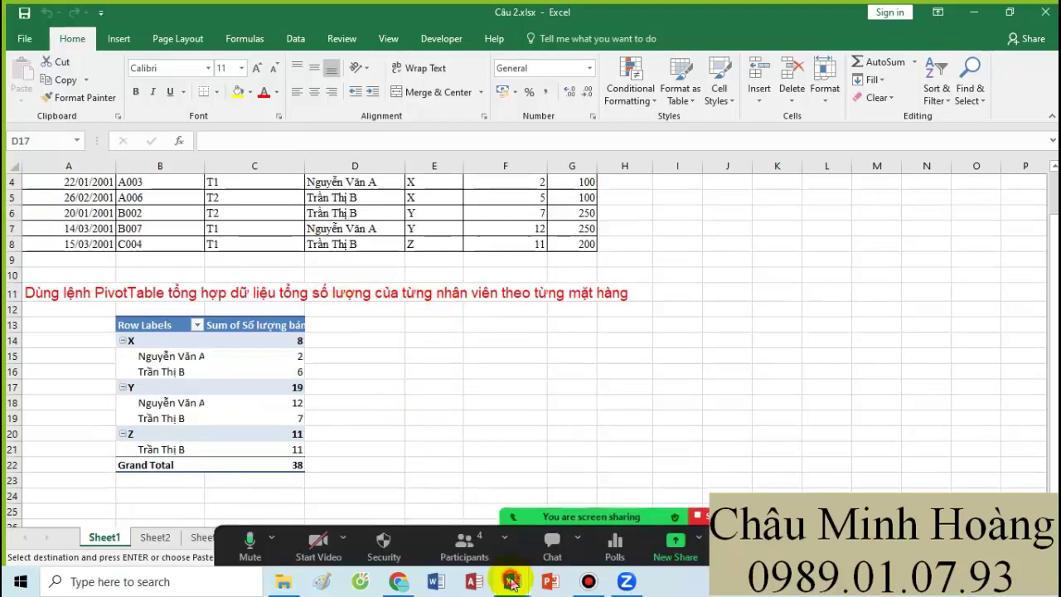
mouse_move(512, 583)
scroll(426, 384, down, 1)
scroll(426, 384, up, 4)
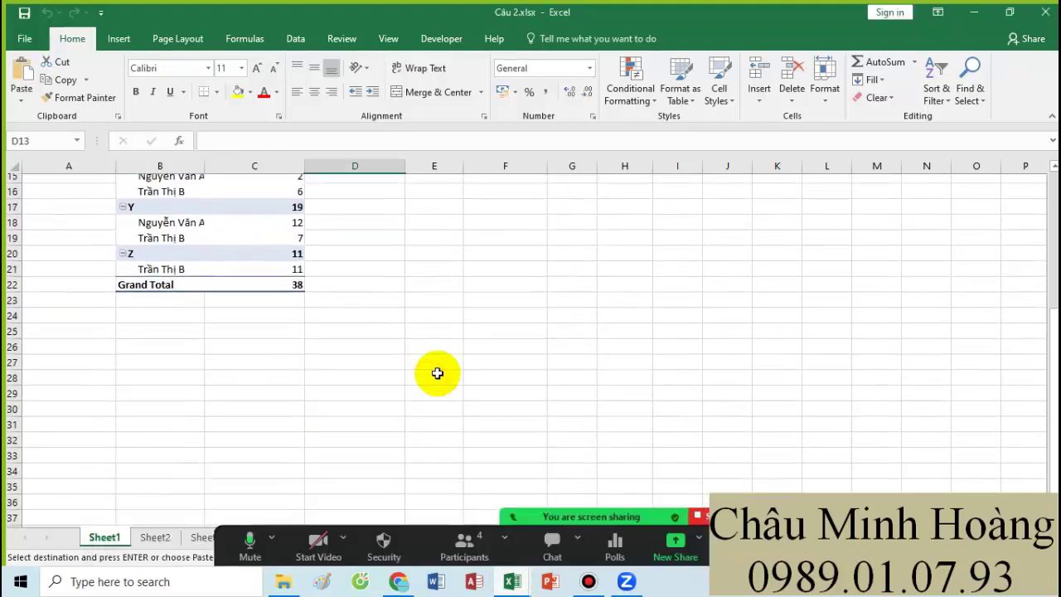
scroll(281, 236, up, 1)
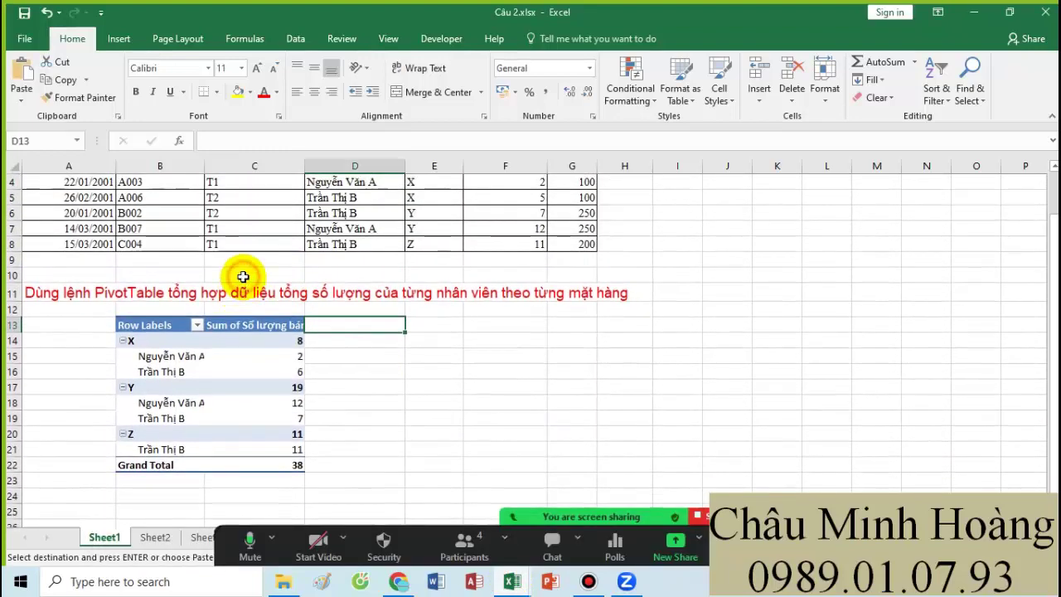
scroll(243, 272, up, 1)
click(244, 320)
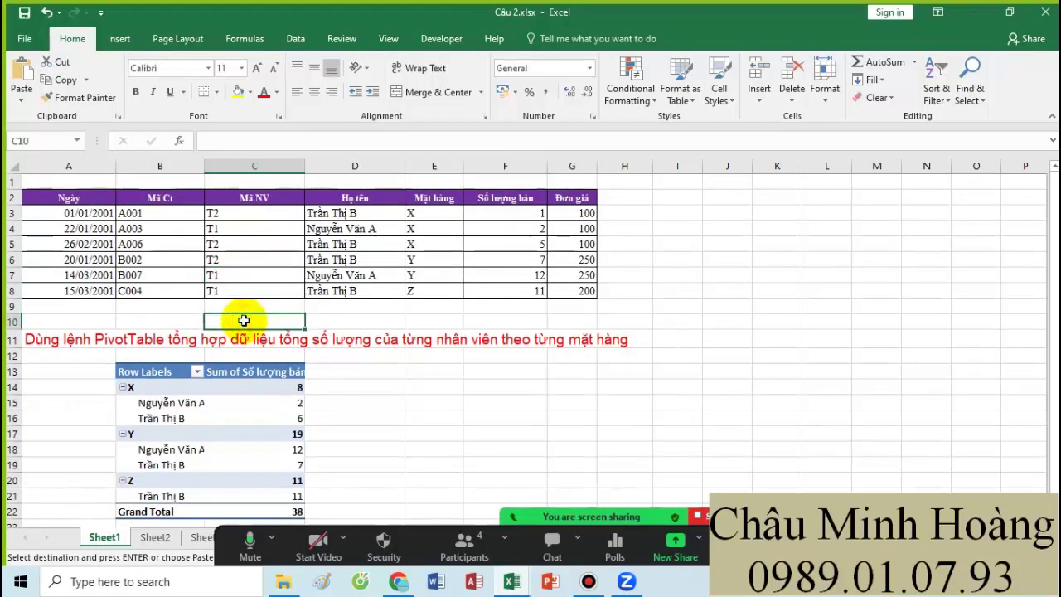
key(ctrl+v)
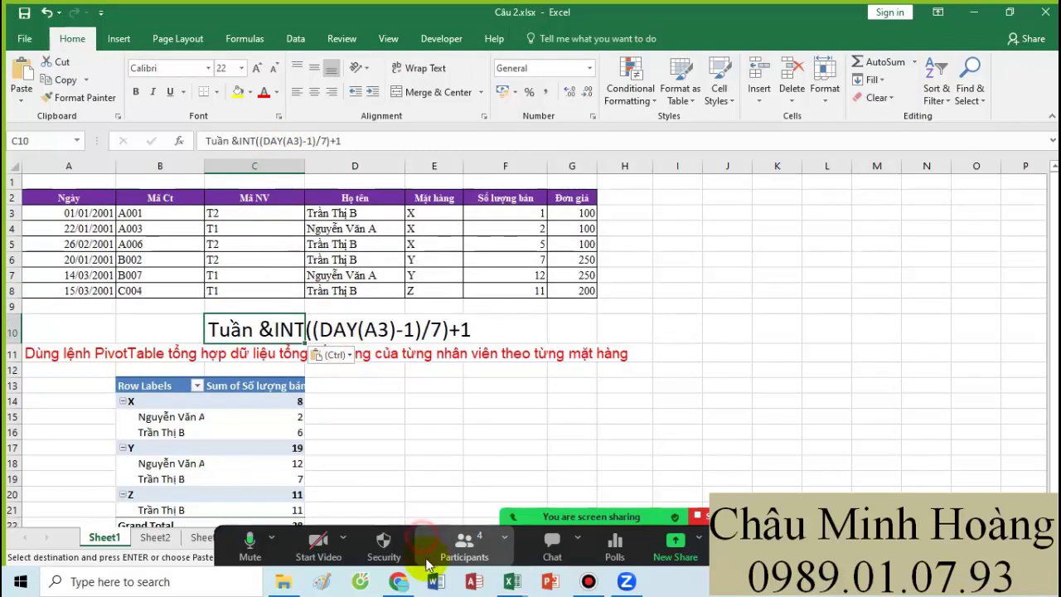
scroll(421, 553, down, 1)
scroll(421, 554, down, 1)
click(405, 413)
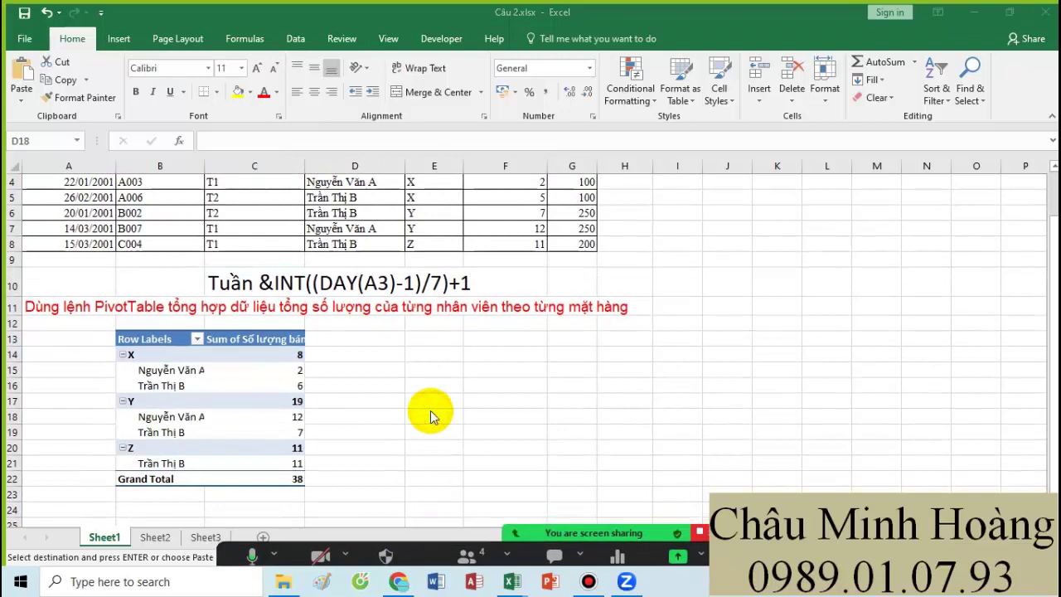
click(511, 581)
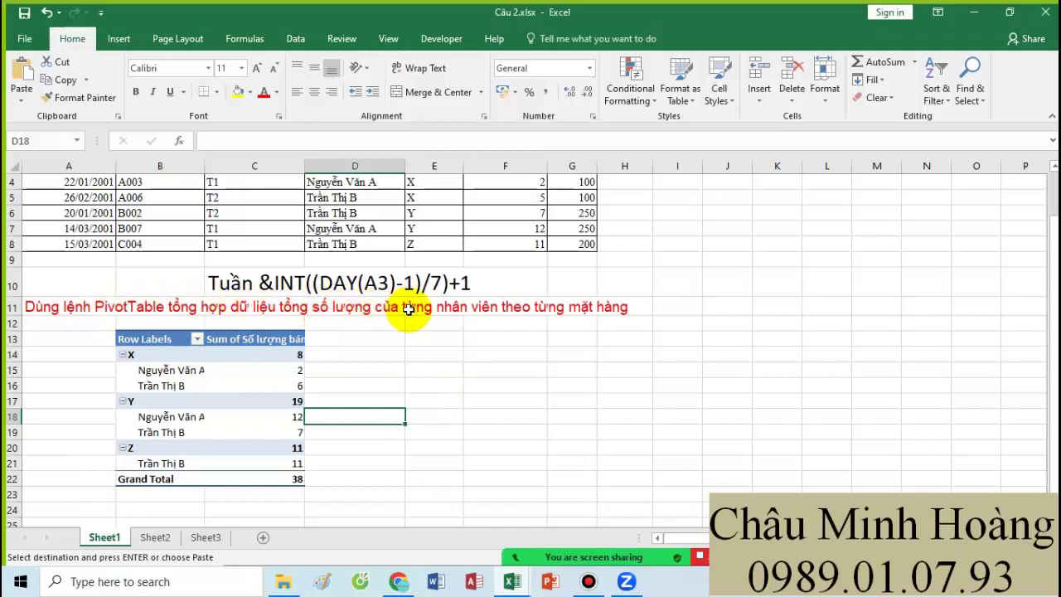
click(467, 351)
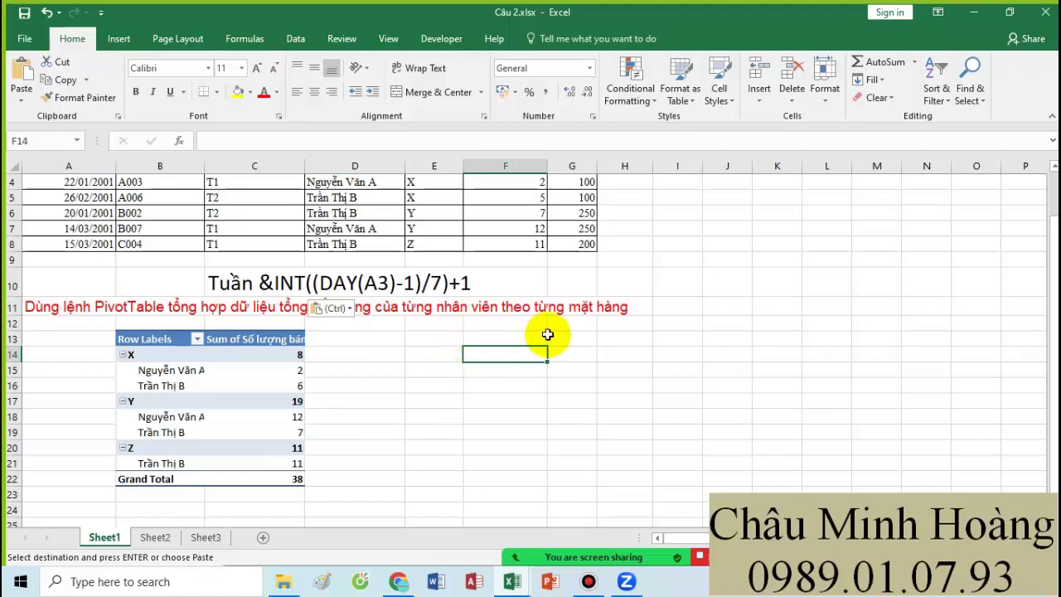
scroll(320, 282, up, 1)
click(365, 290)
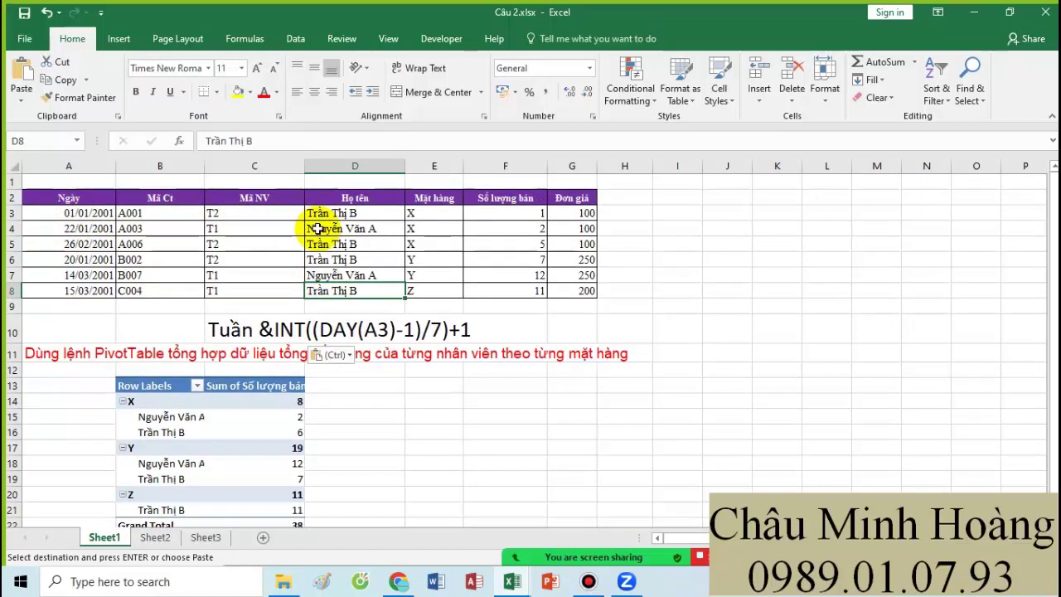
drag(317, 228, 74, 207)
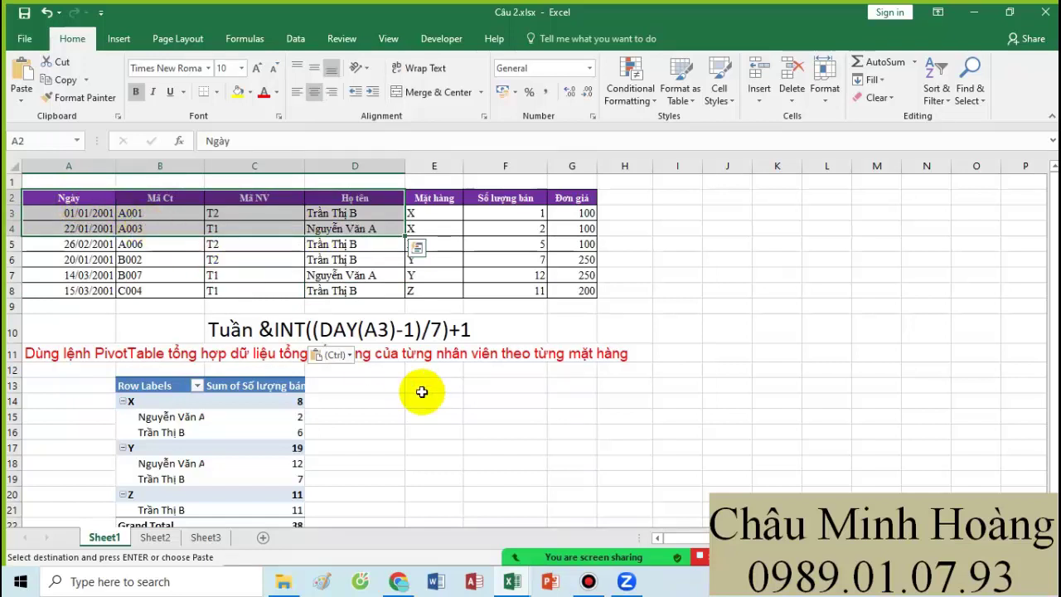
- Switch to the Chrome window showing Gmail, close it and return to Câu 2.xlsx in Excel
click(397, 581)
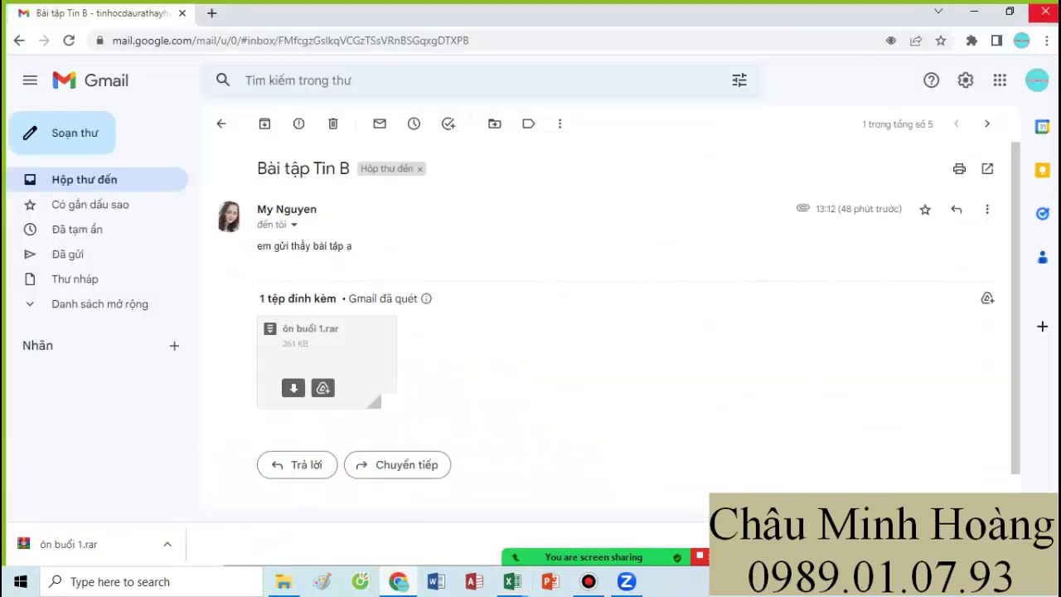
key(alt+Tab)
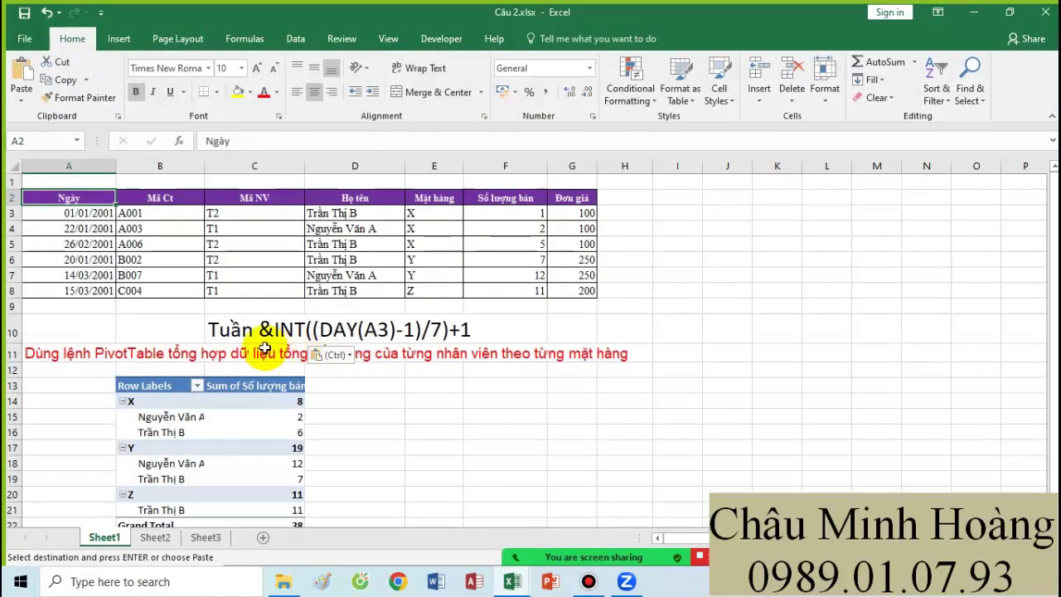
- Create a second PivotTable from Sheet1 range A2:G8, placed on the existing worksheet at E16
drag(71, 200, 574, 295)
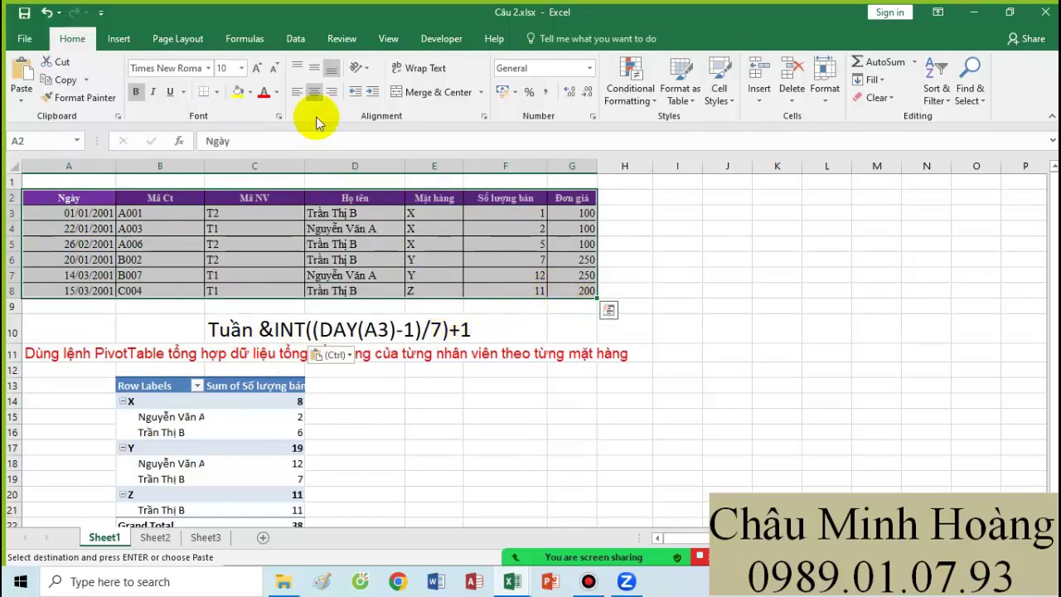
click(120, 42)
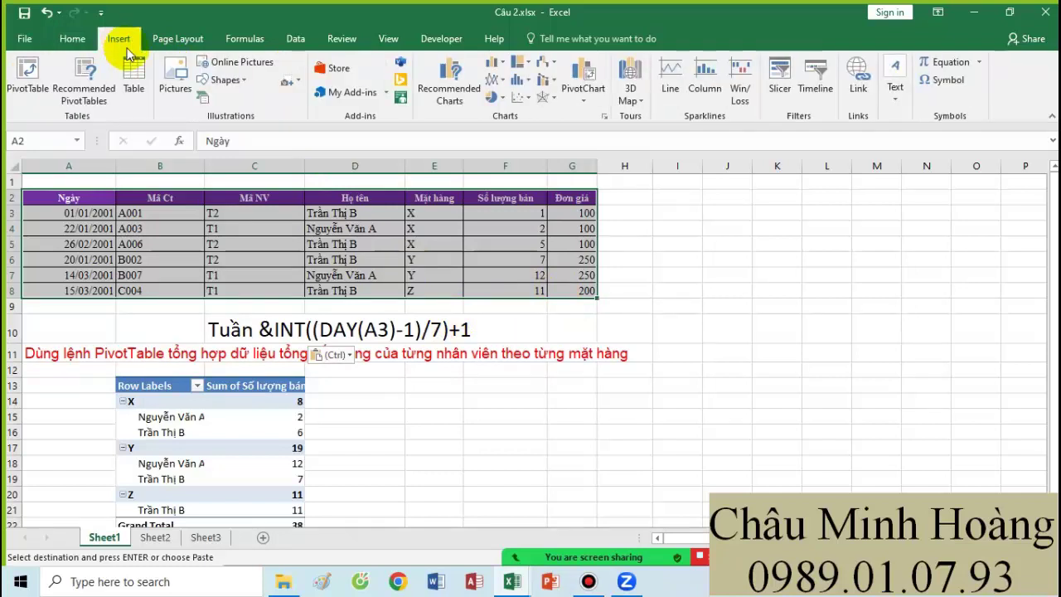
click(34, 93)
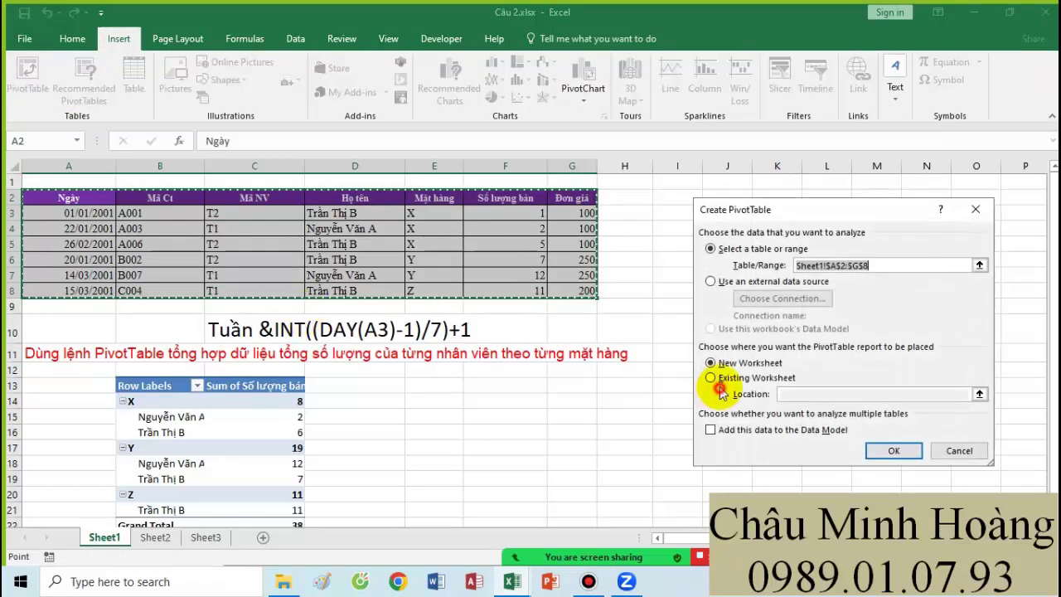
click(711, 377)
scroll(503, 401, down, 2)
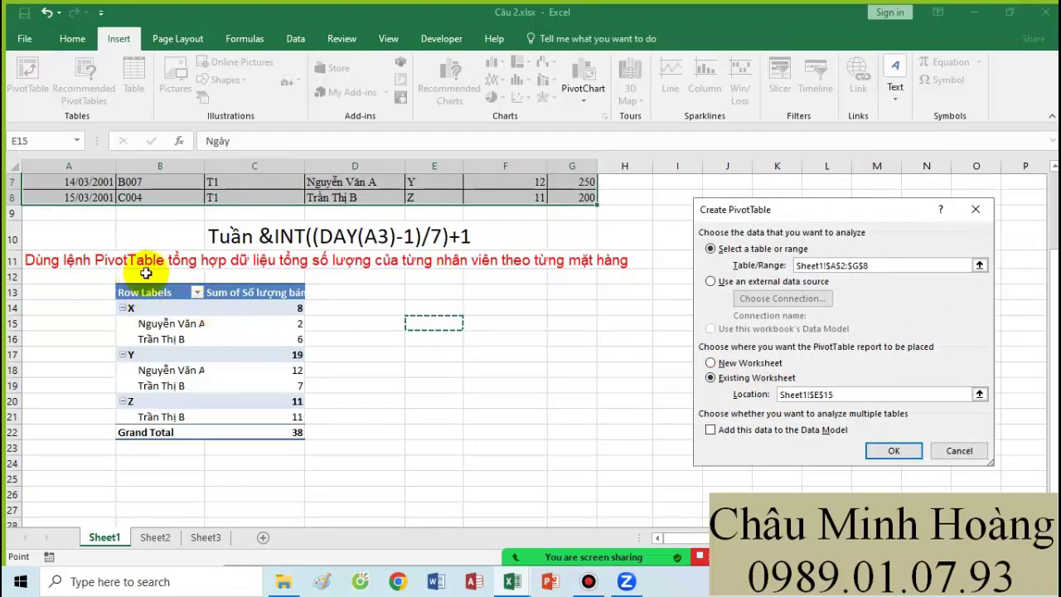
click(433, 337)
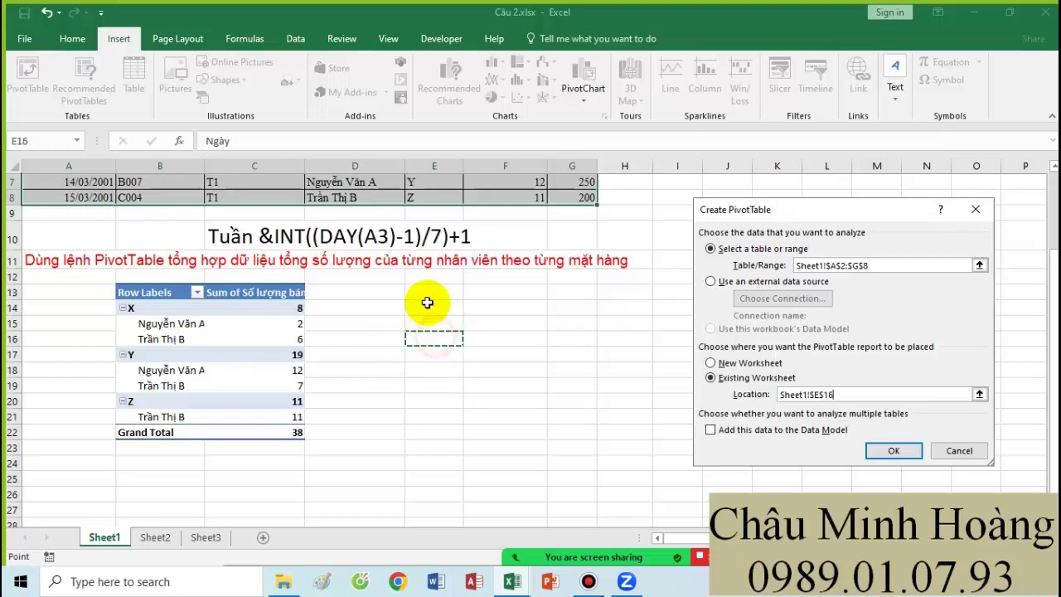
click(887, 450)
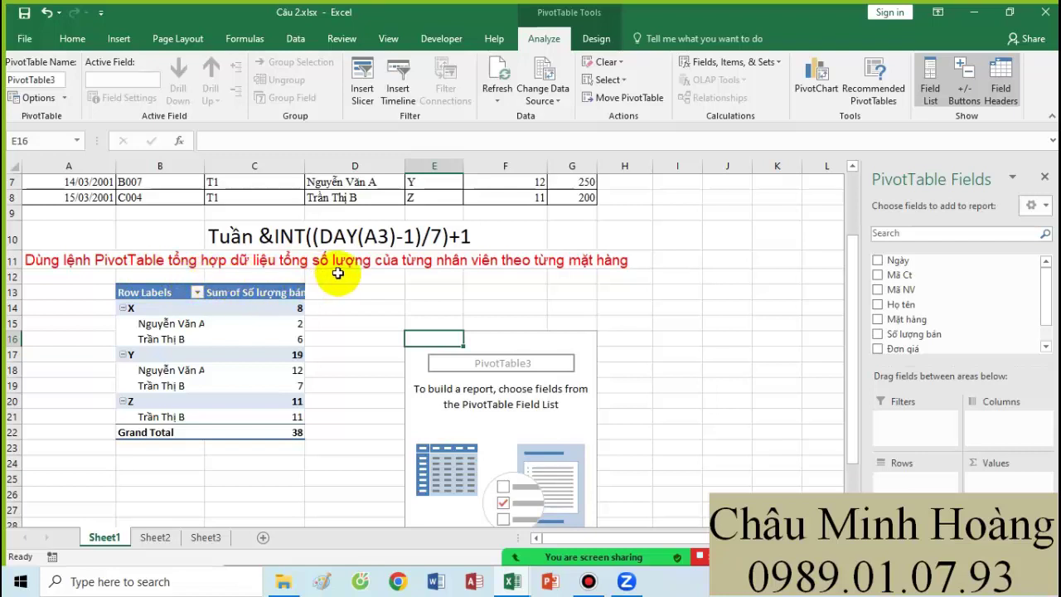
- Lay out the PivotTable at E16 with Họ tên and then Mặt hàng as row fields and the sum of Số lượng bán as values
drag(911, 334, 998, 481)
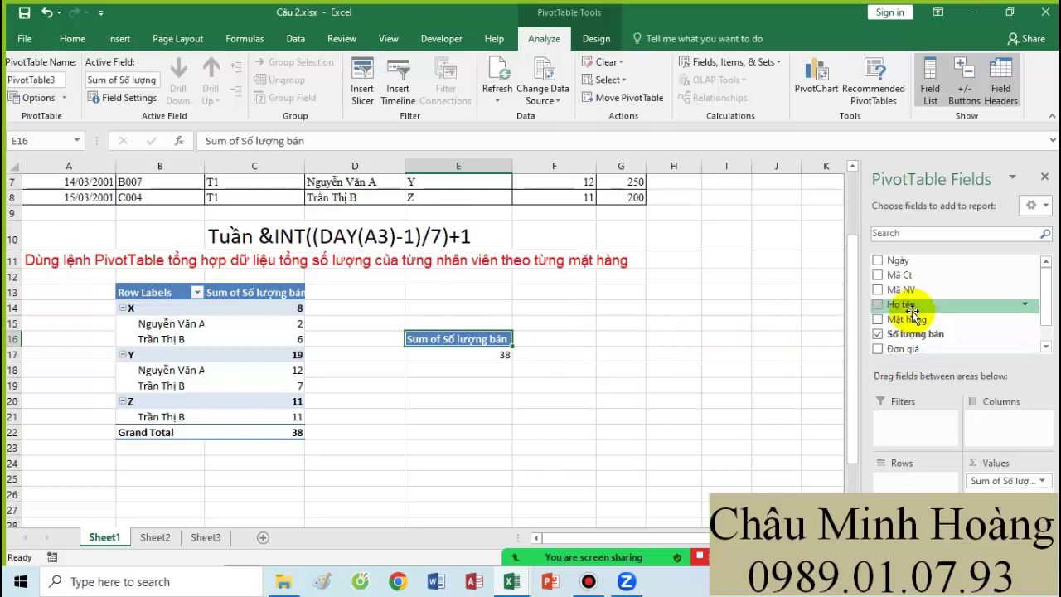
drag(907, 306, 919, 487)
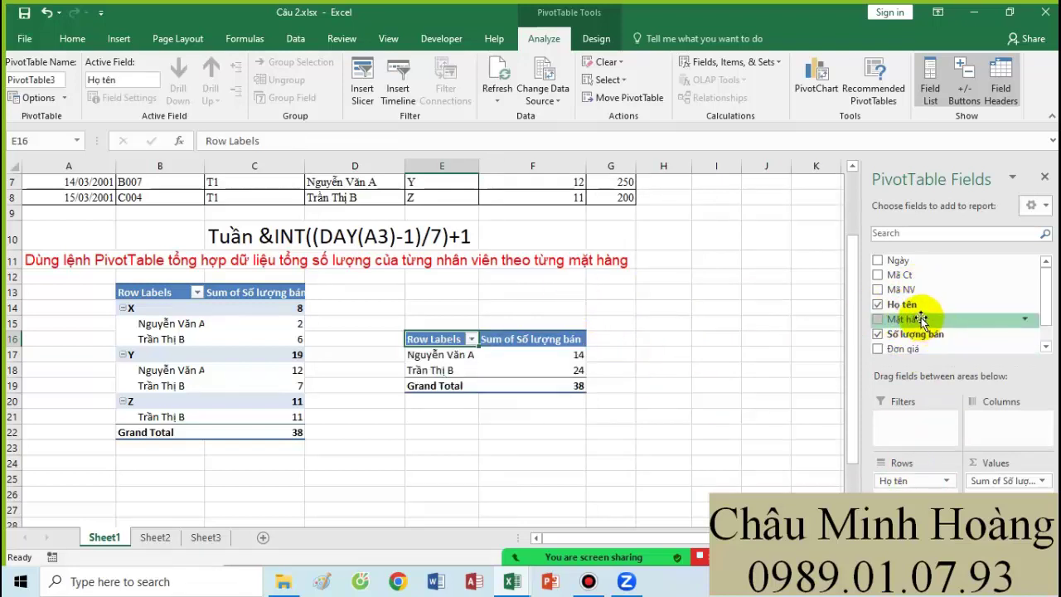
drag(922, 321, 895, 494)
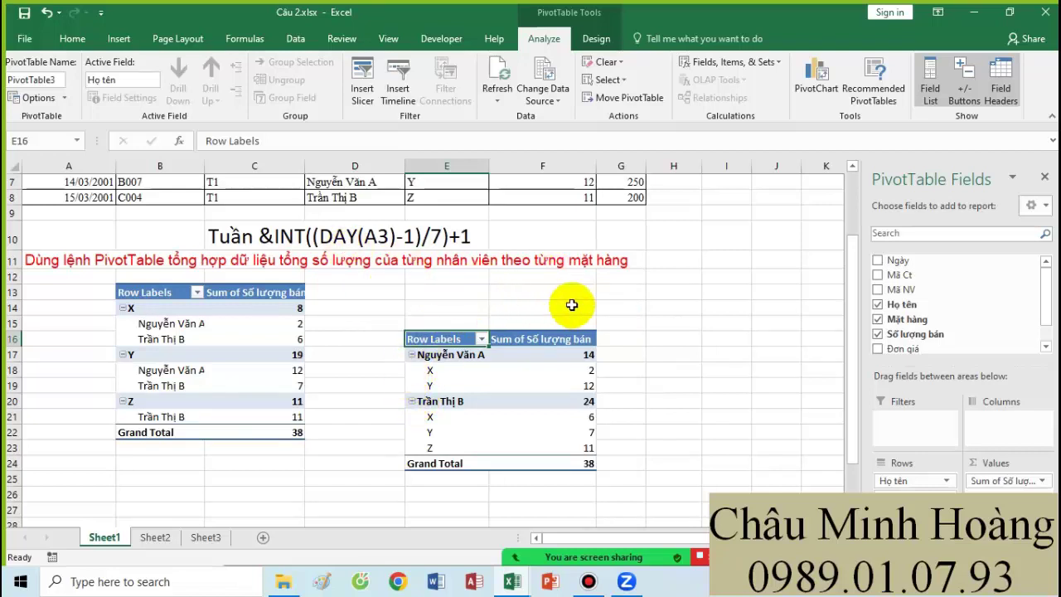
- Copy the formula note from C10 into B9 on Sheet1 of Câu 3.xlsx and move the existing chart down to about row 14
click(235, 219)
click(243, 235)
key(ctrl+c)
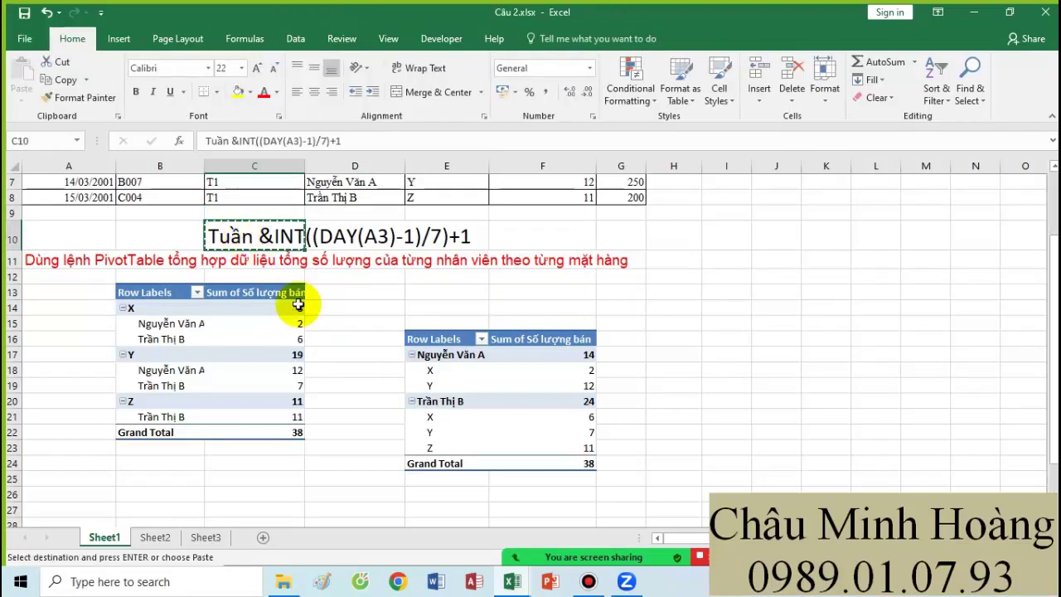
mouse_move(512, 579)
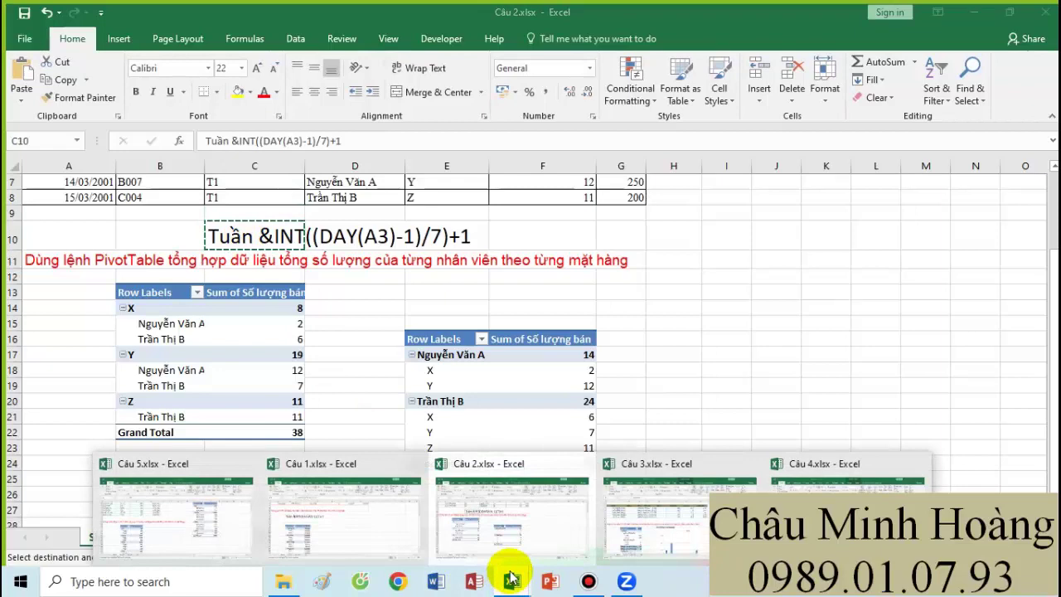
click(683, 516)
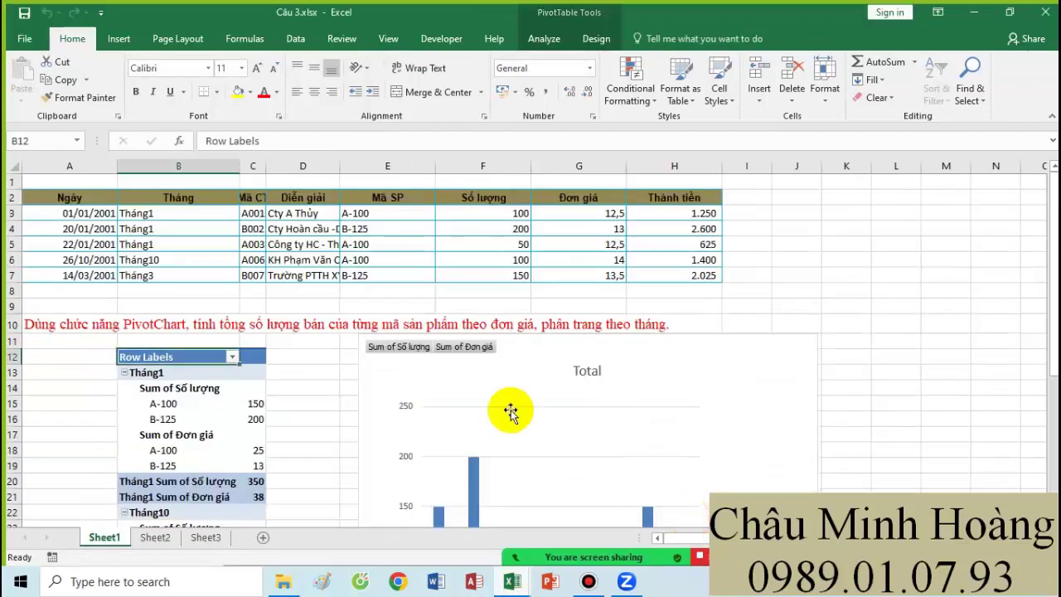
click(226, 302)
key(ctrl+v)
click(424, 324)
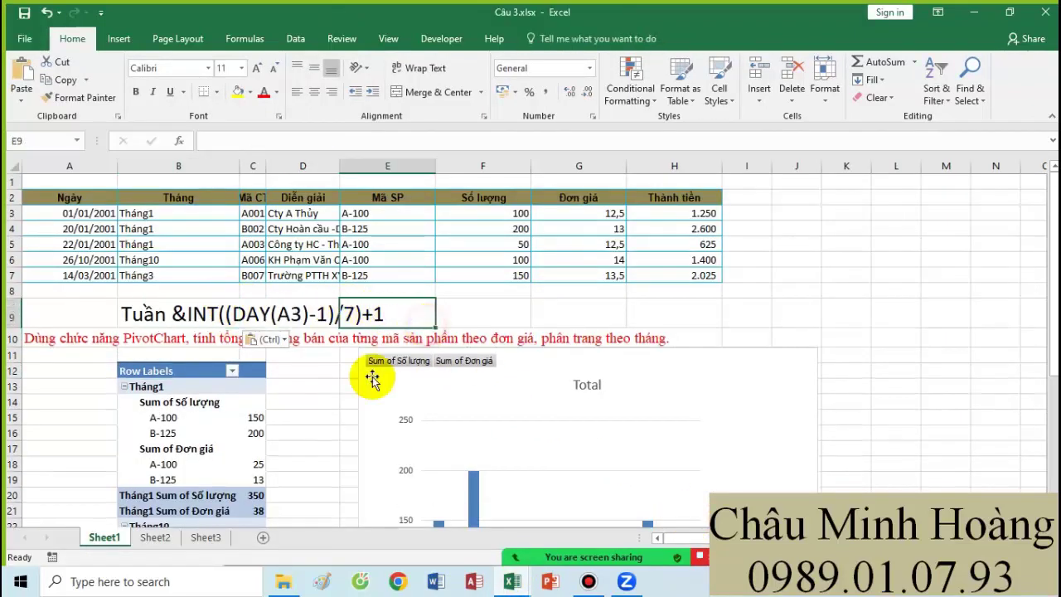
drag(454, 388, 446, 444)
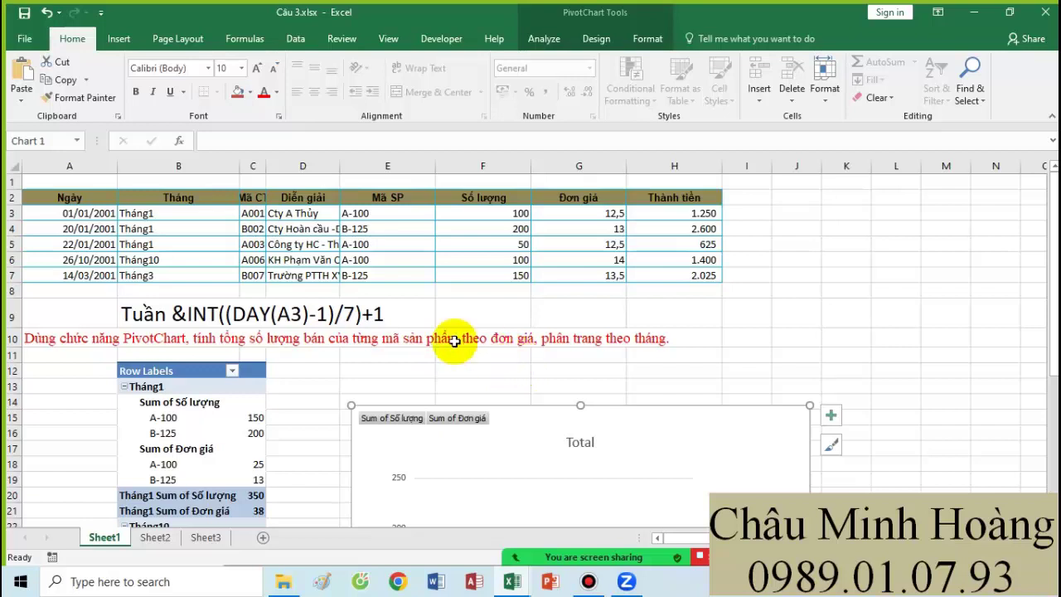
- Add a space after Tháng in B3's formula, making it ="Tháng " & MONTH(A3), and fill it down to B7
click(181, 216)
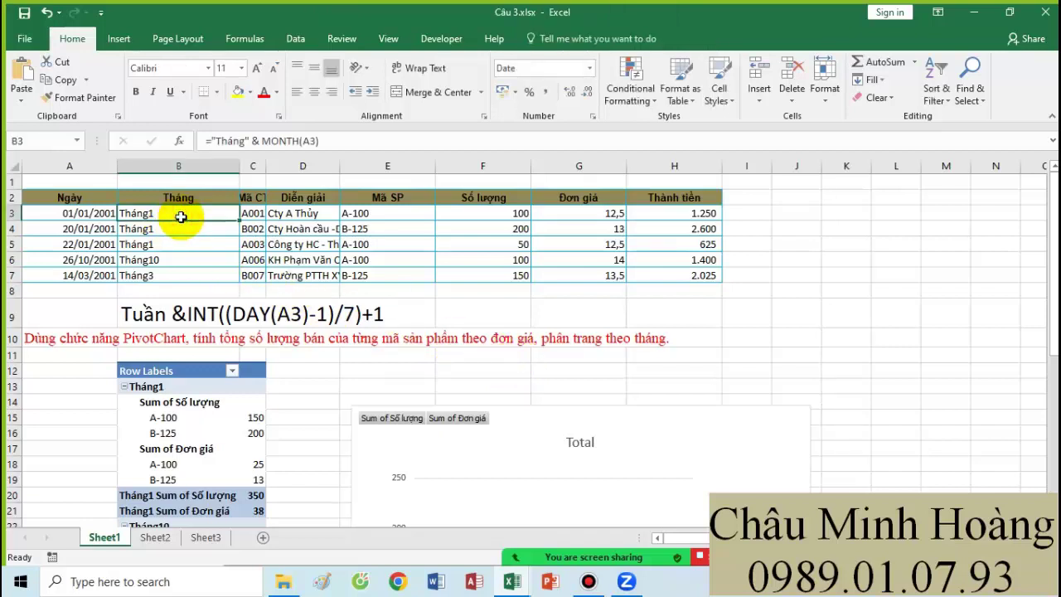
click(248, 140)
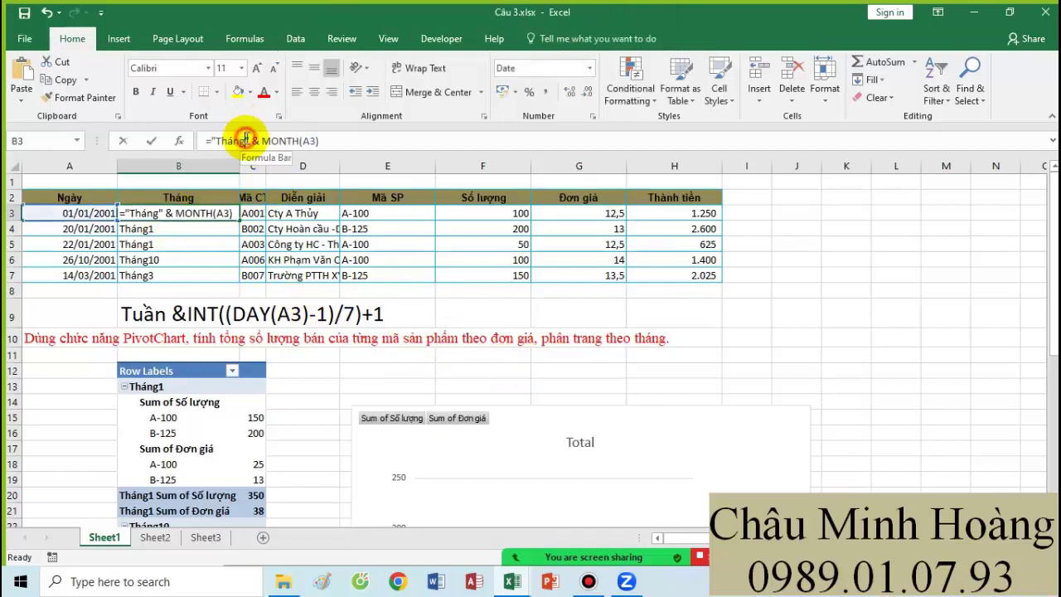
key(Return)
click(222, 213)
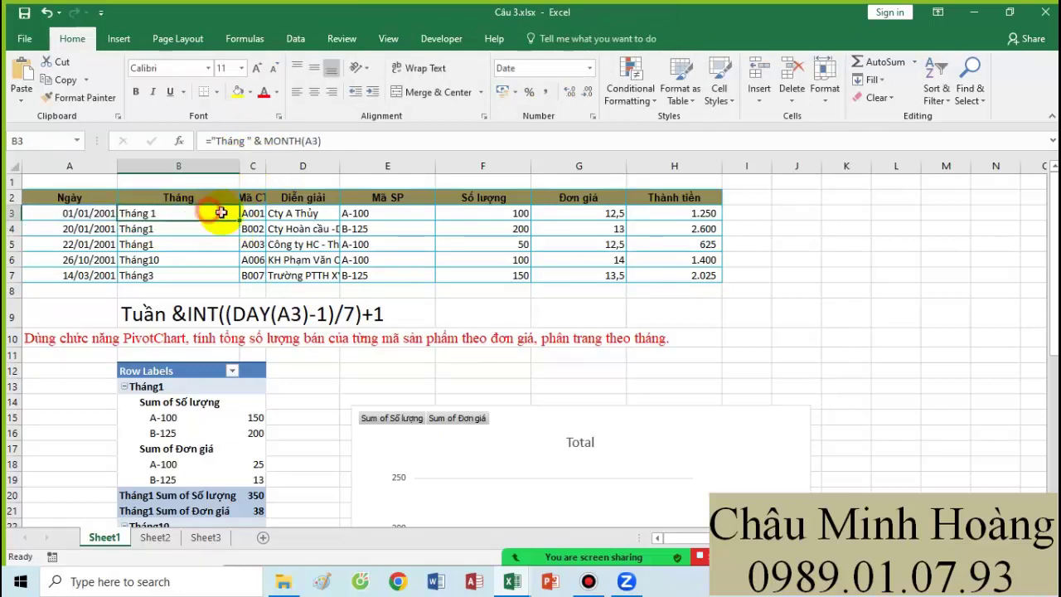
drag(238, 222, 229, 277)
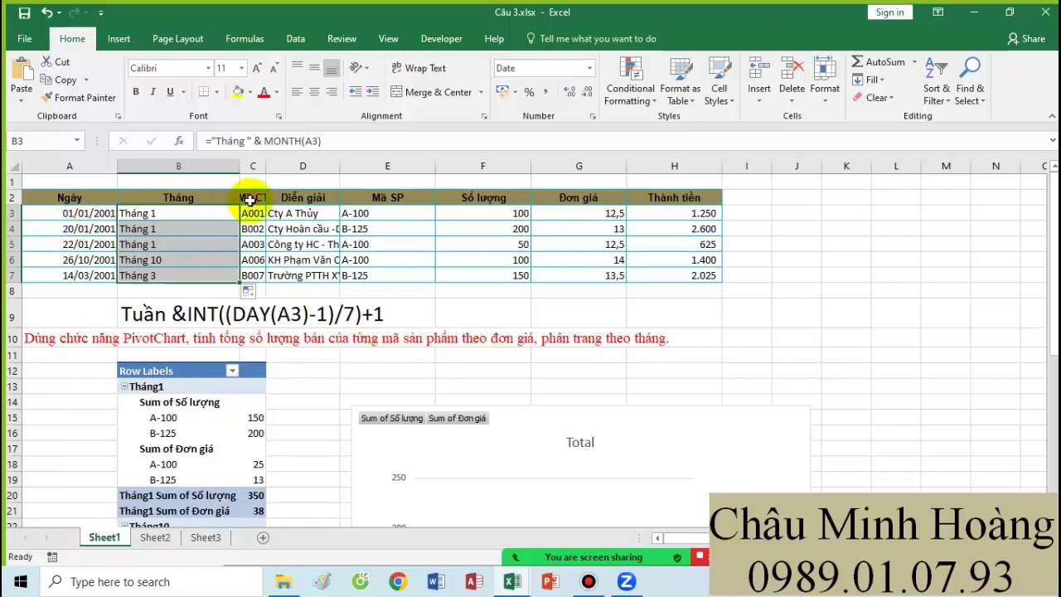
- Create a PivotChart with PivotTable from Sheet1 range A2:H7, placed on the existing worksheet at B45
click(386, 200)
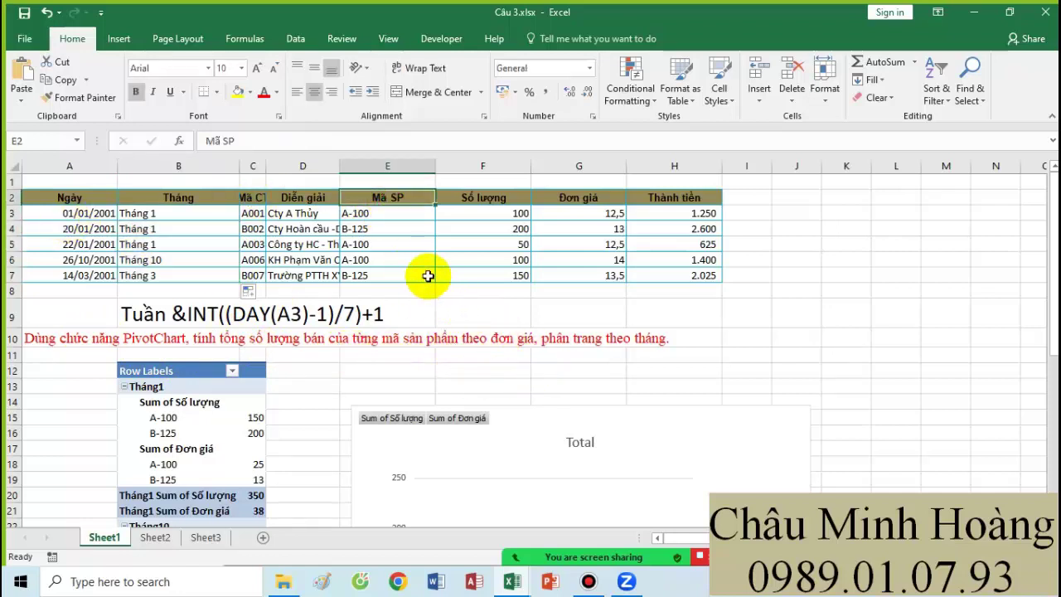
click(575, 199)
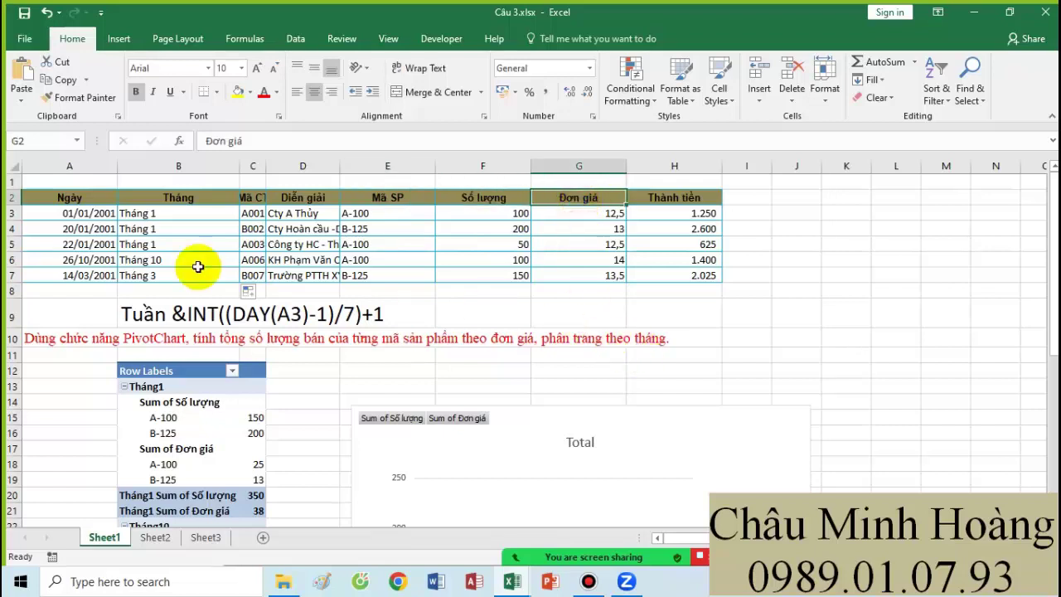
drag(100, 198, 698, 276)
click(120, 39)
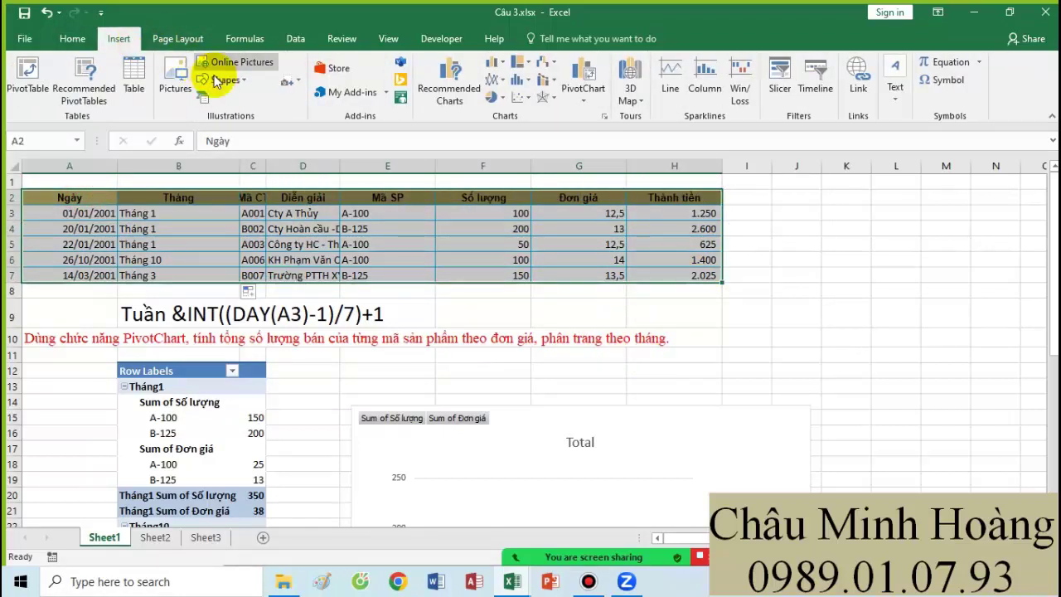
click(590, 107)
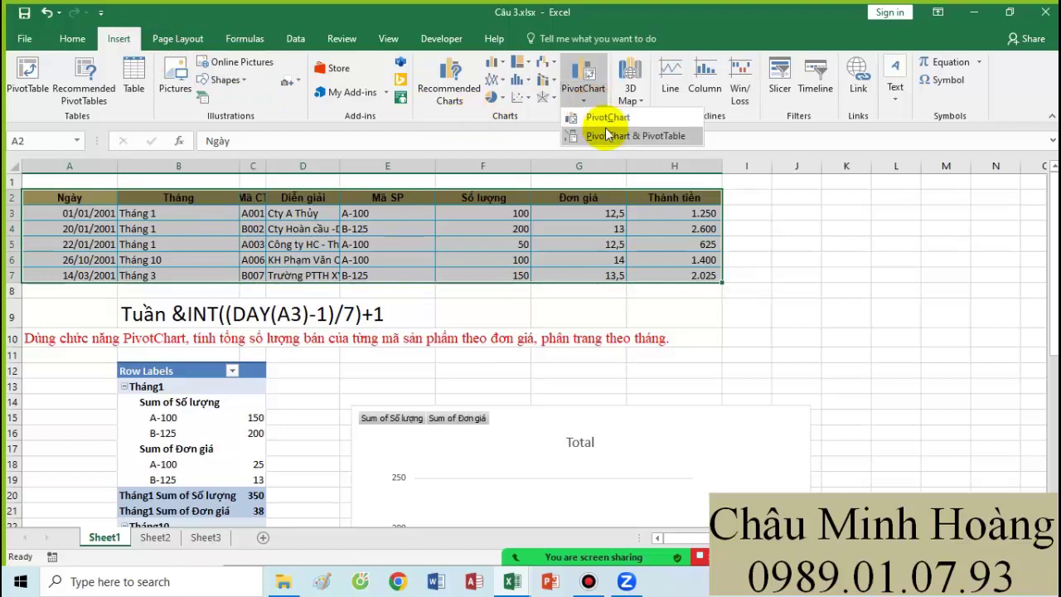
click(607, 131)
click(711, 377)
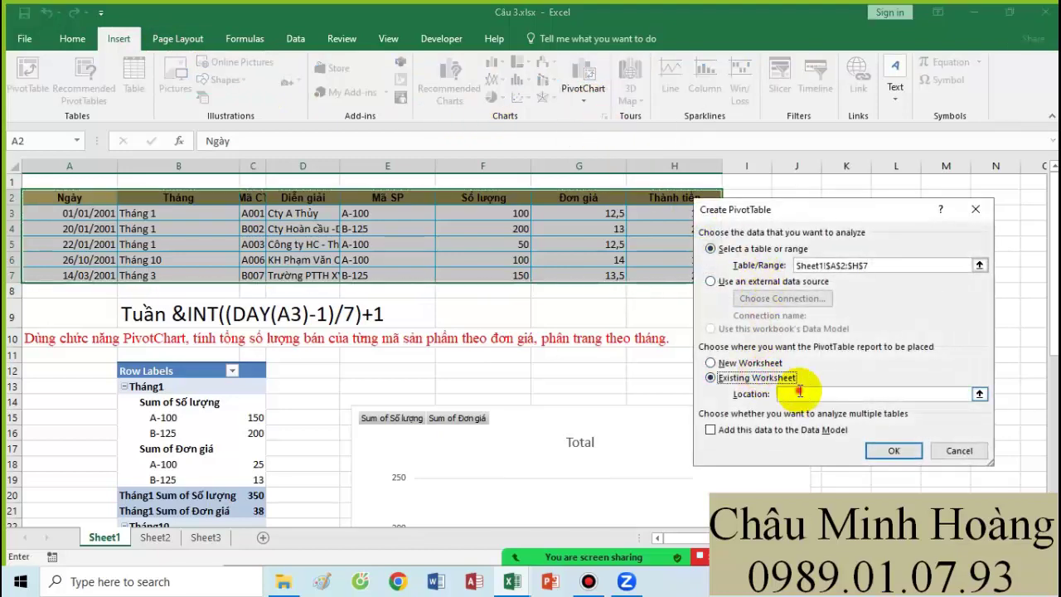
scroll(356, 383, down, 9)
scroll(352, 381, down, 1)
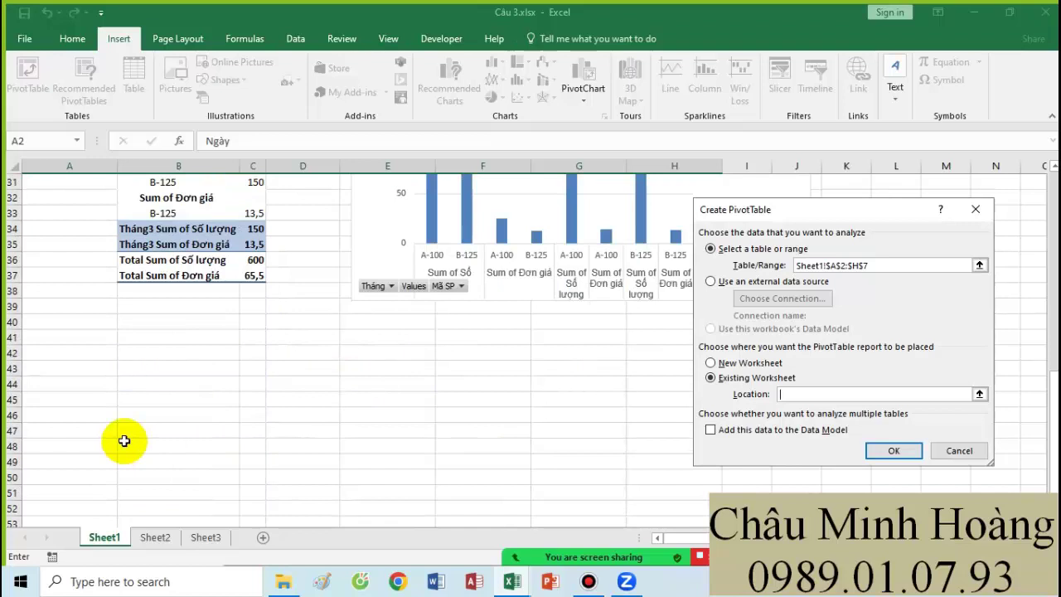
click(151, 405)
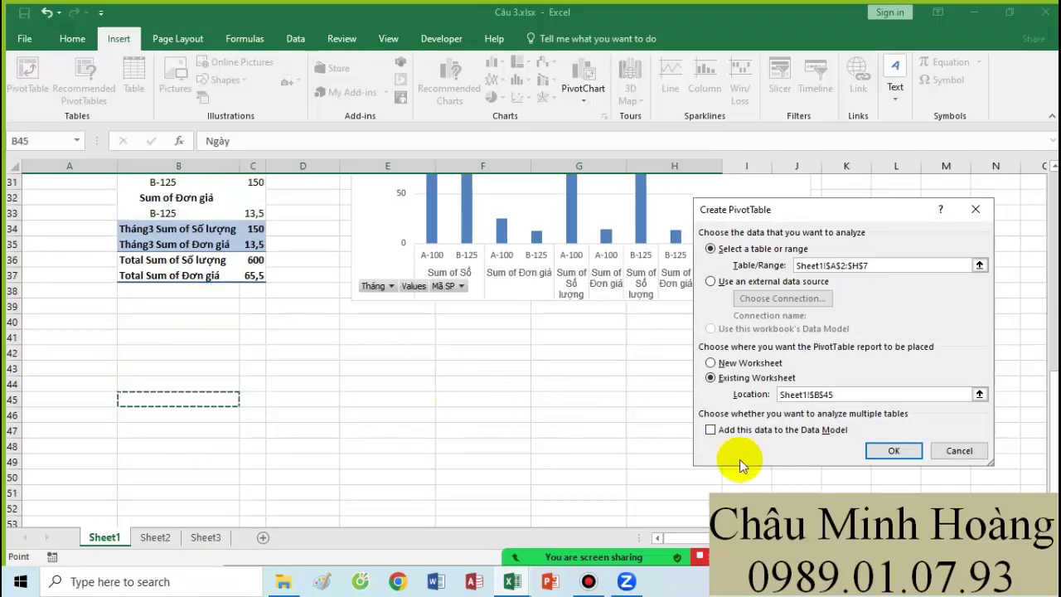
click(880, 450)
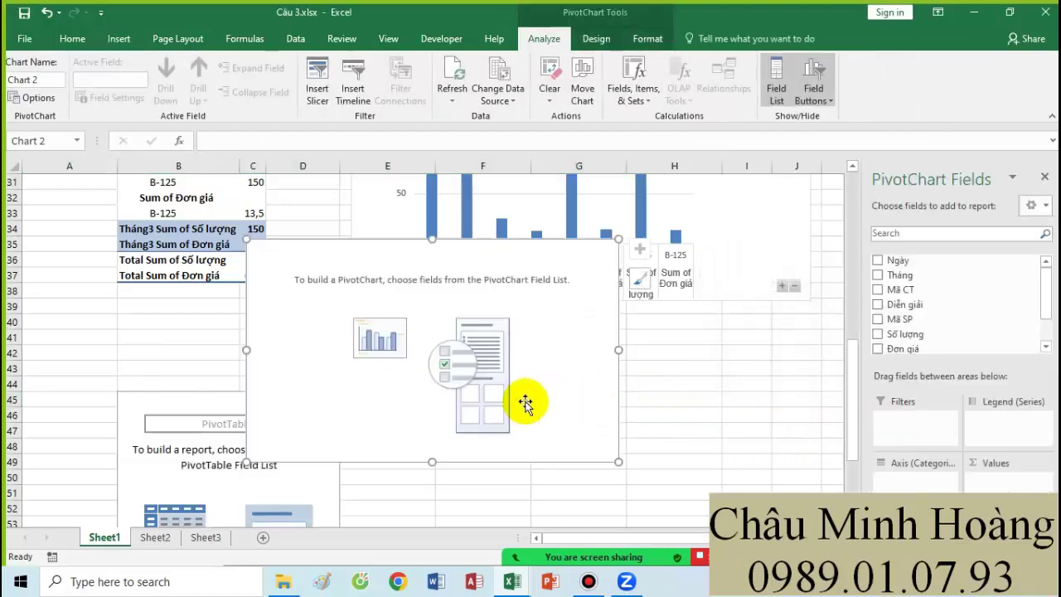
- Lay out the new PivotChart with the sum of Số lượng as values, Mã SP and then Đơn giá as axis fields, and Tháng as legend
scroll(457, 355, up, 8)
scroll(420, 384, up, 2)
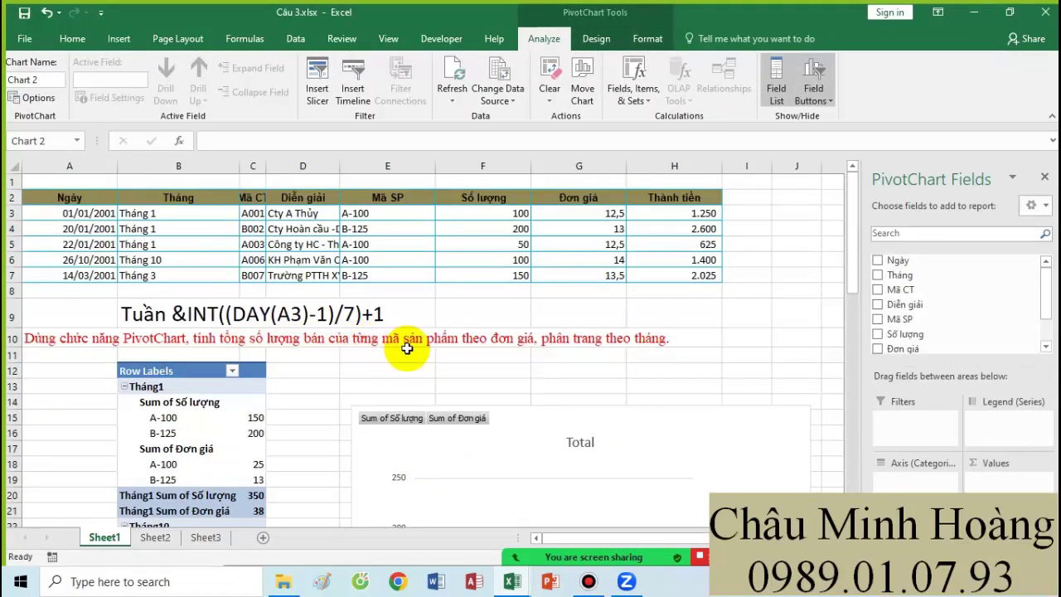
drag(906, 334, 991, 485)
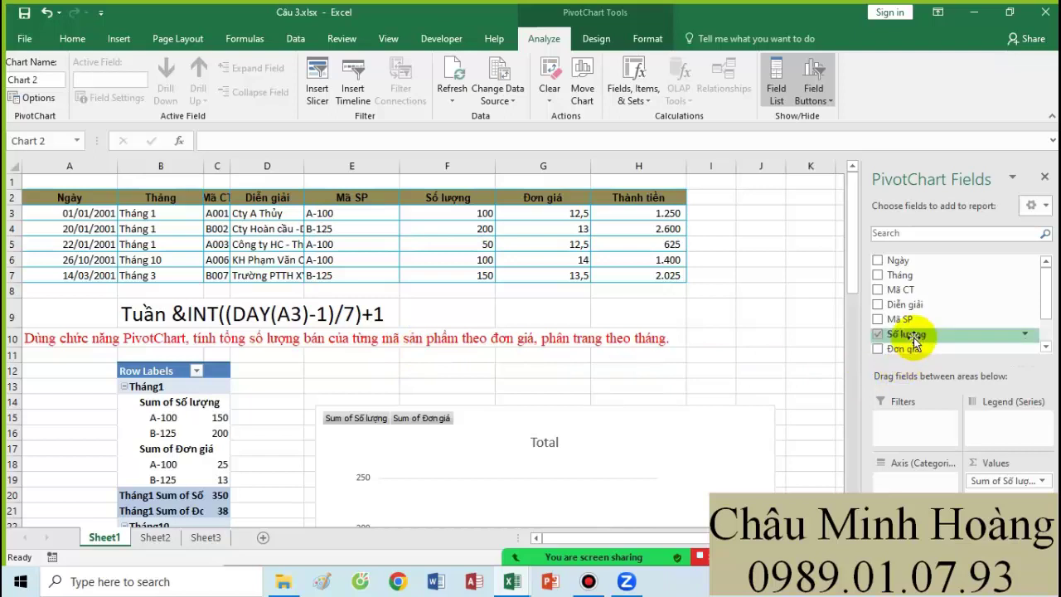
drag(901, 319, 903, 487)
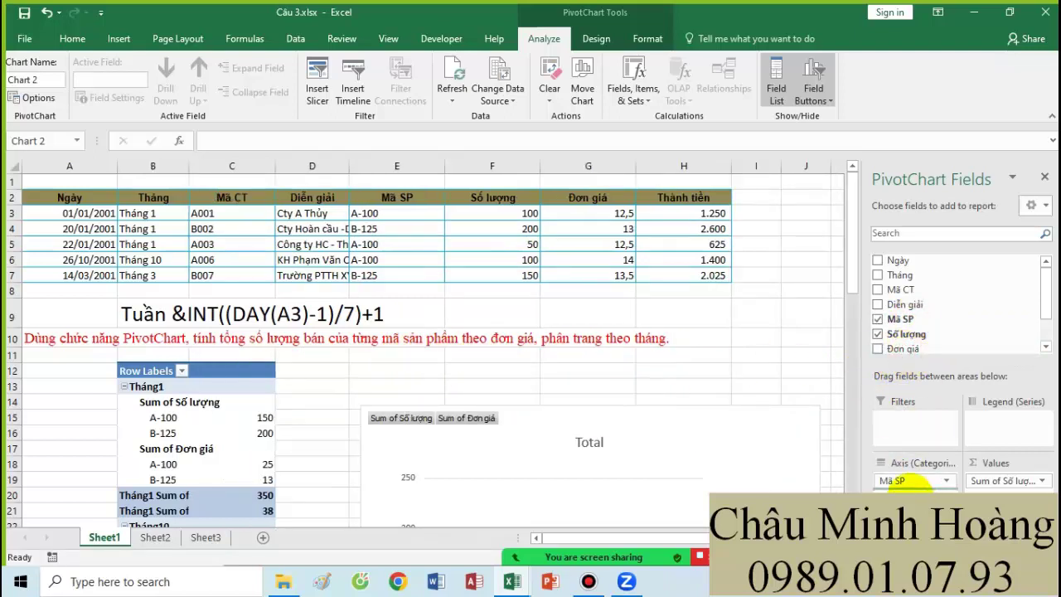
drag(902, 274, 994, 427)
- Move the new PivotChart beside its PivotTable at B45 so it no longer covers the table's first columns
scroll(419, 398, down, 12)
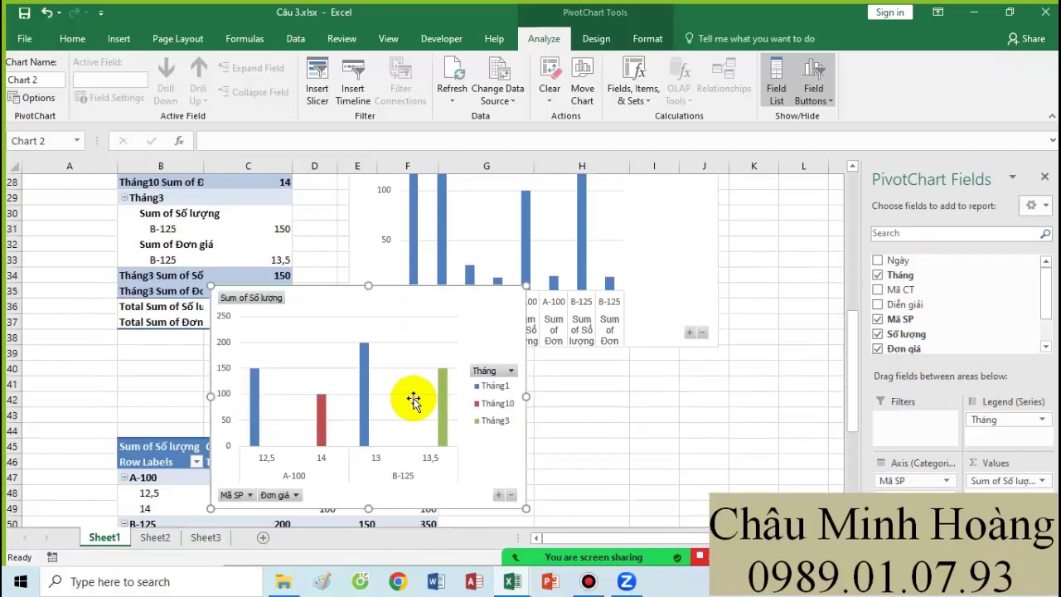
scroll(411, 399, up, 2)
drag(331, 279, 542, 309)
- Compare the field layouts of the PivotTables at B12 and B45 with the exercise request in row 10
scroll(217, 348, up, 5)
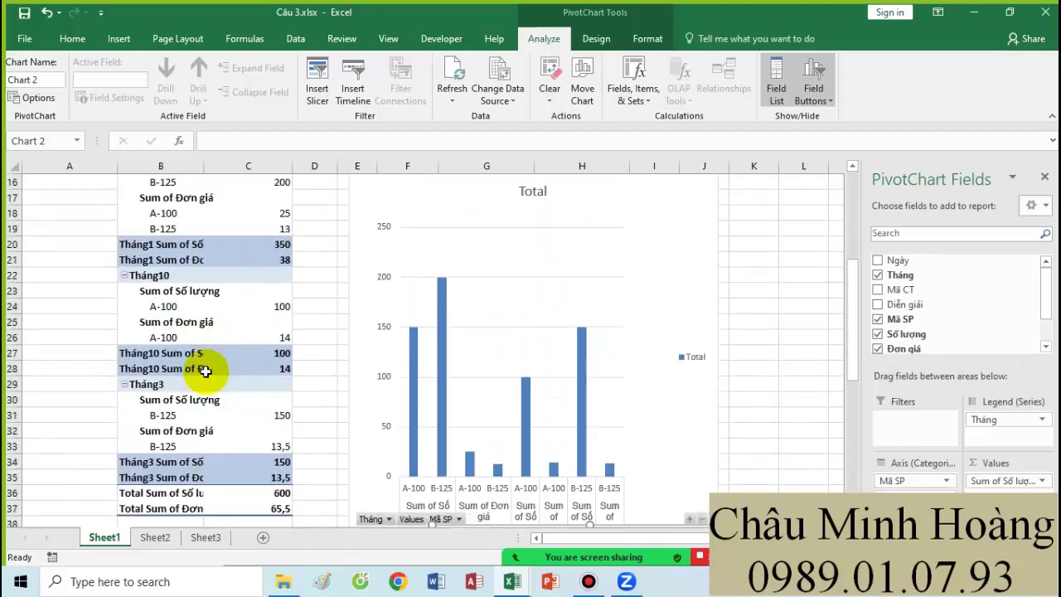
scroll(205, 371, up, 4)
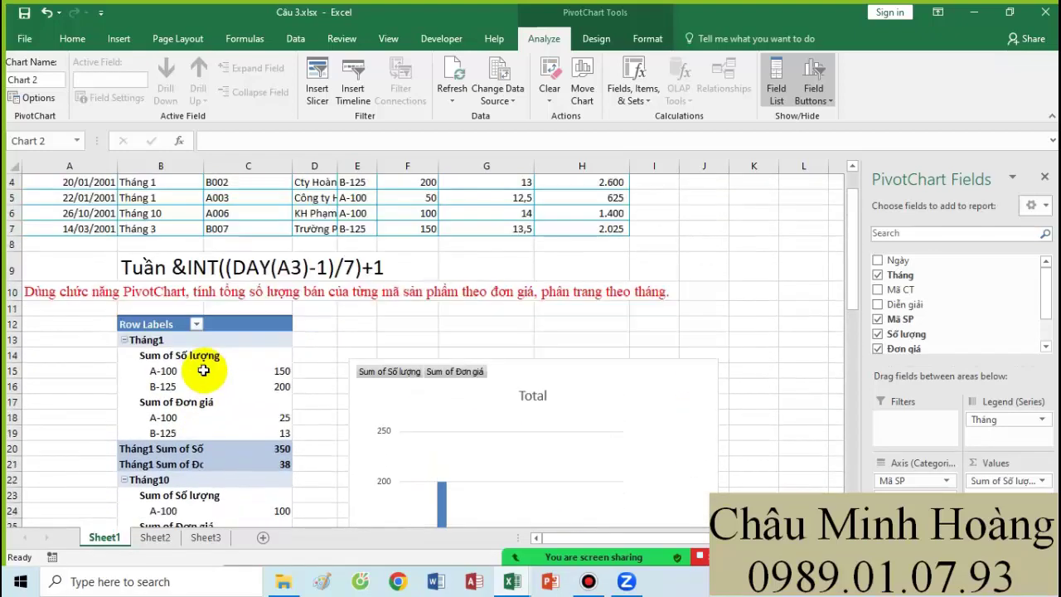
click(201, 357)
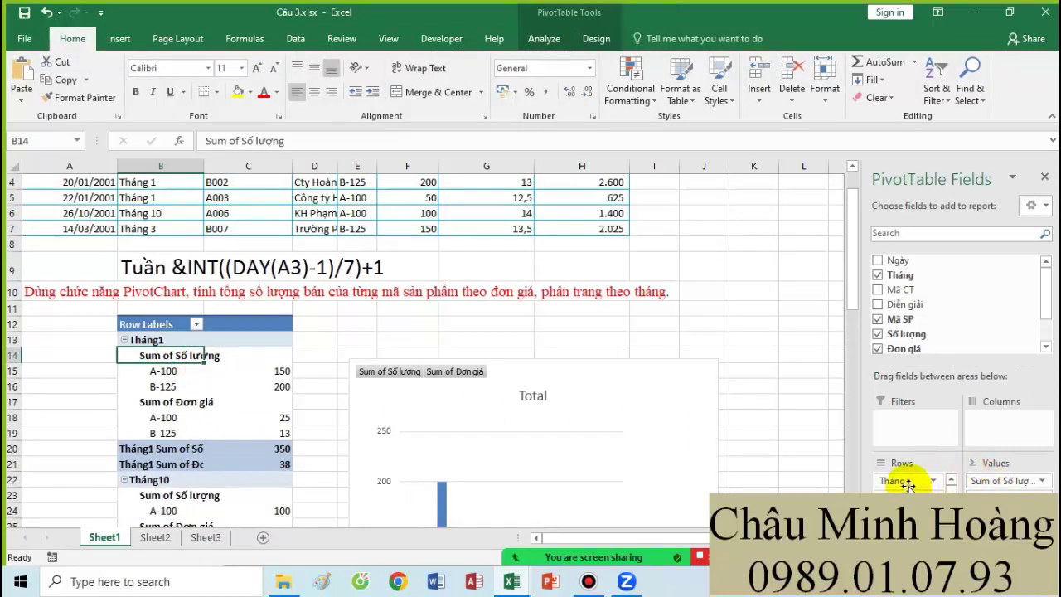
scroll(605, 349, down, 9)
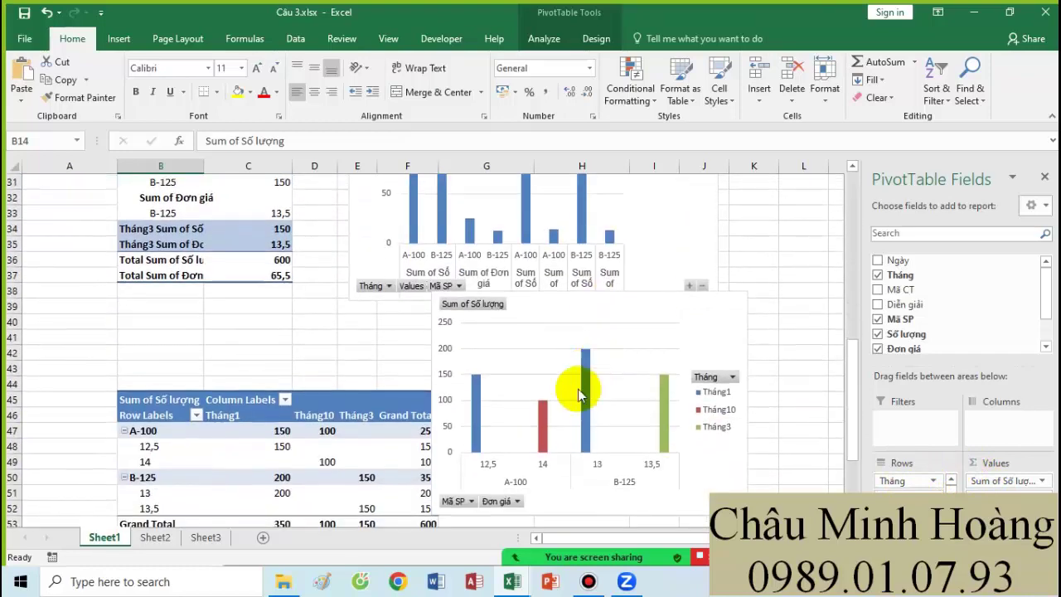
click(315, 430)
scroll(313, 439, down, 2)
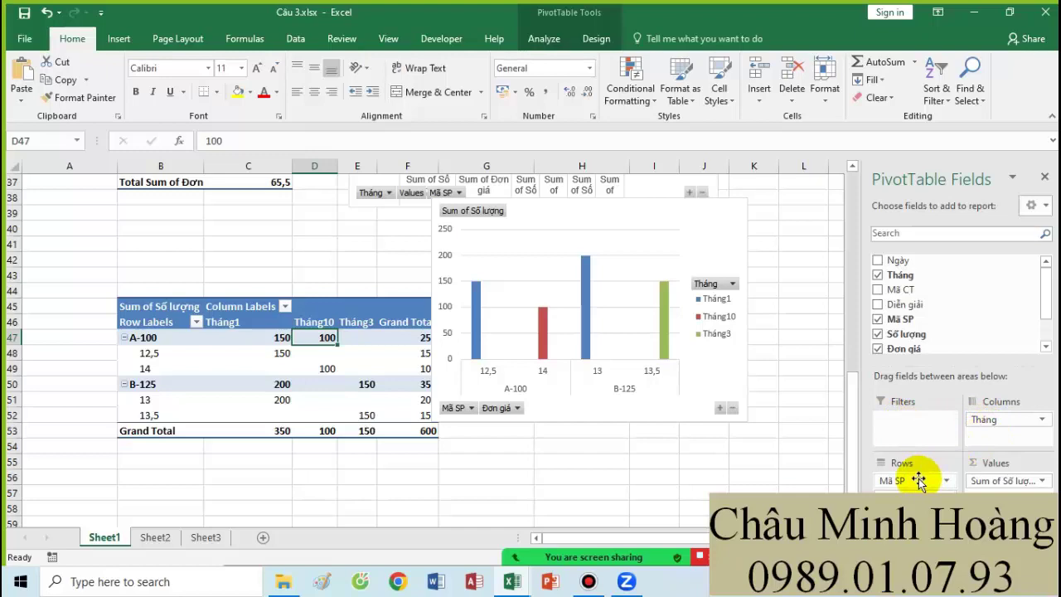
drag(1007, 485, 526, 339)
scroll(426, 307, up, 5)
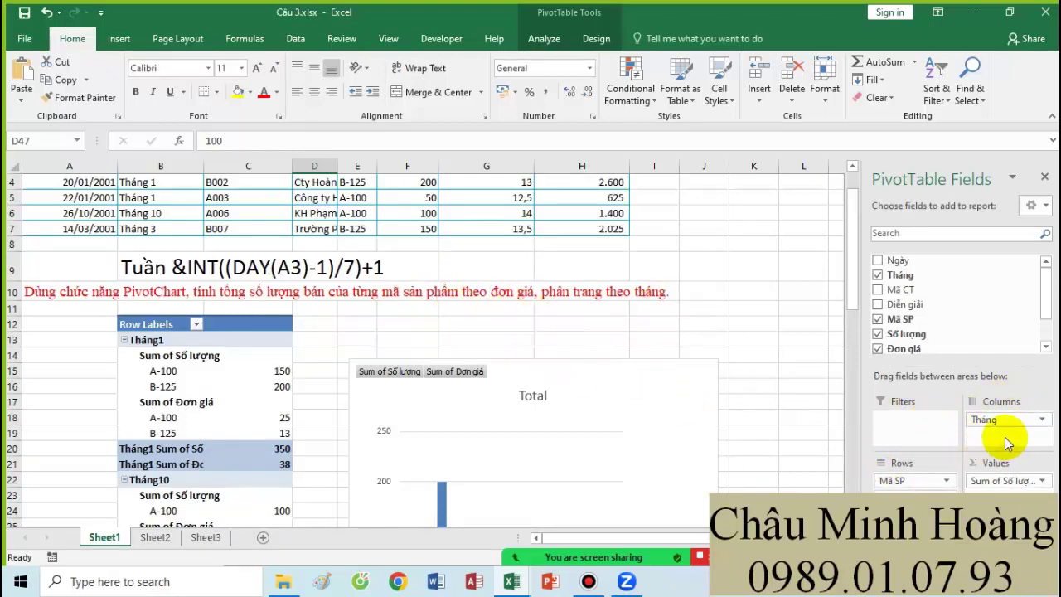
scroll(451, 411, down, 11)
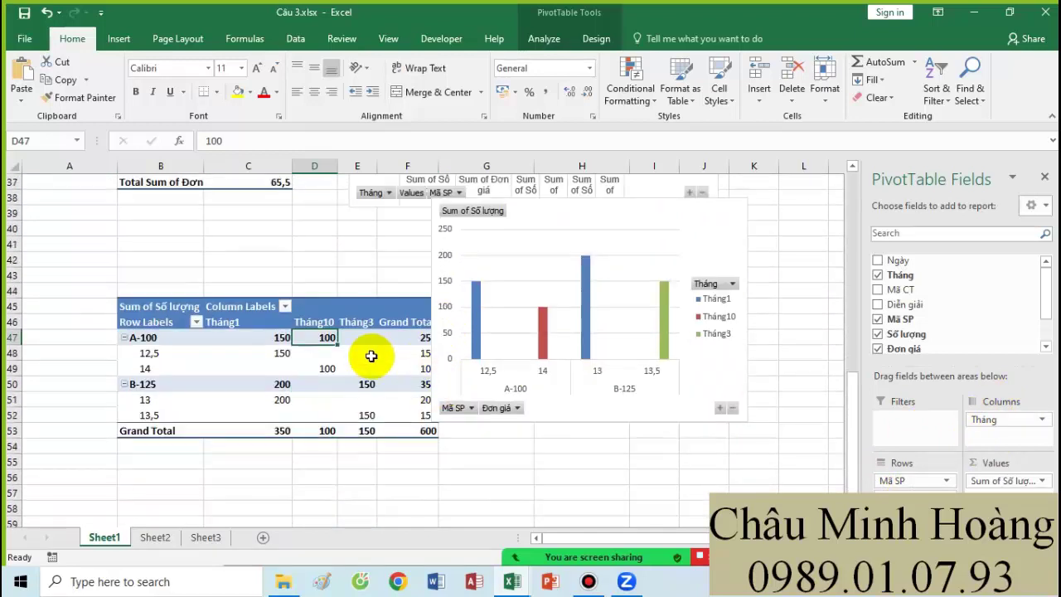
click(332, 383)
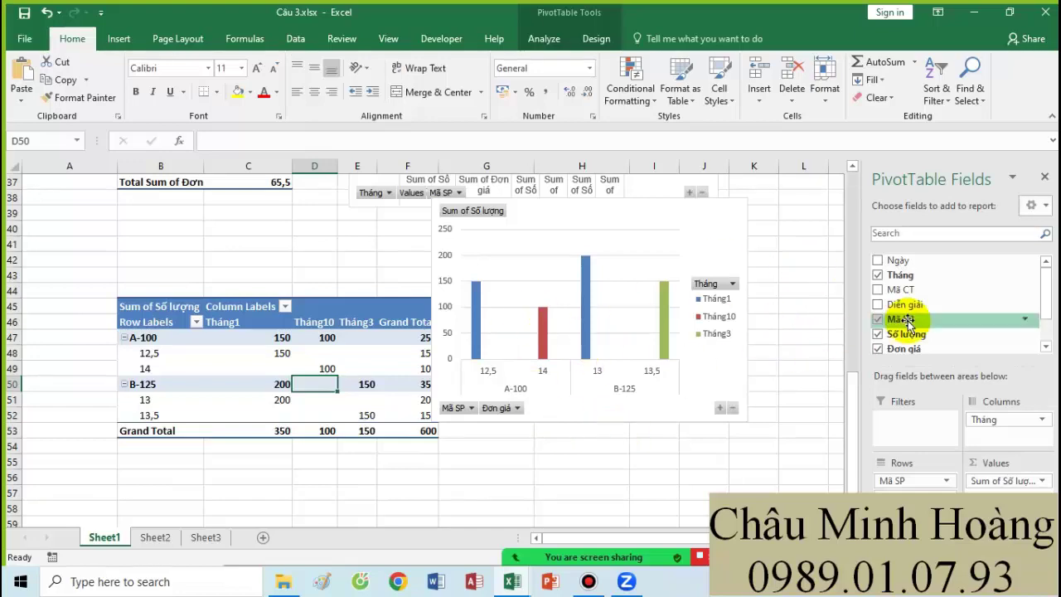
scroll(417, 407, up, 8)
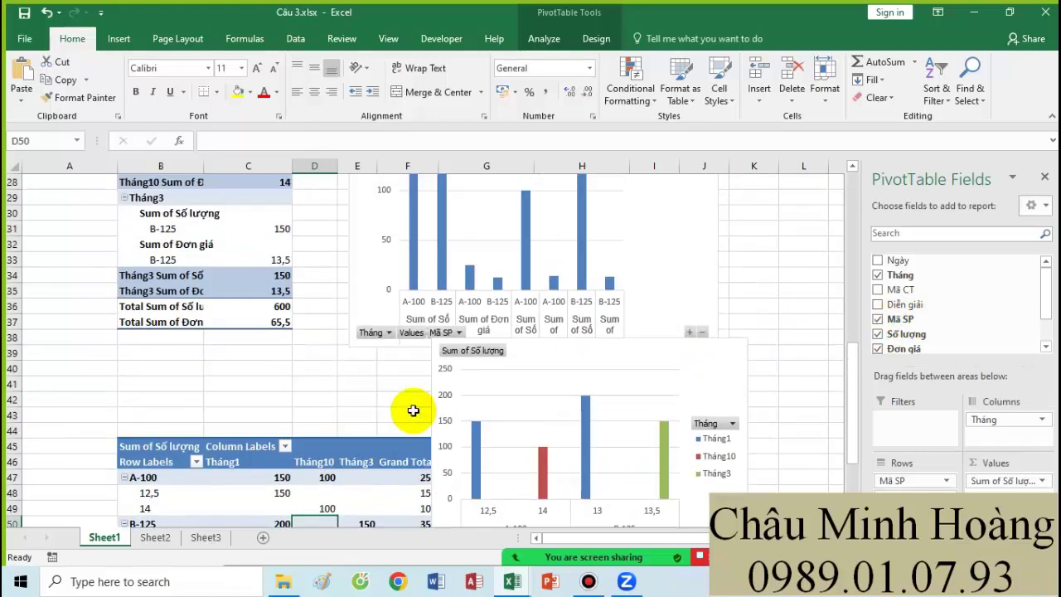
scroll(375, 382, up, 3)
- Copy the formula note from B9 of Câu 3.xlsx into B39 on Sheet1 of Câu 4.xlsx
click(147, 270)
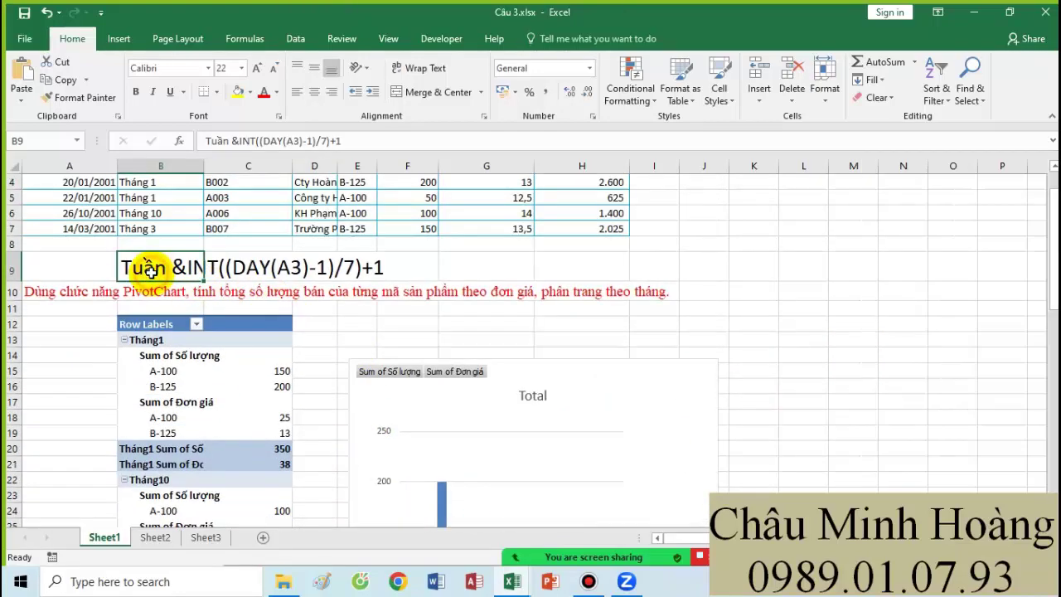
key(ctrl+c)
mouse_move(503, 587)
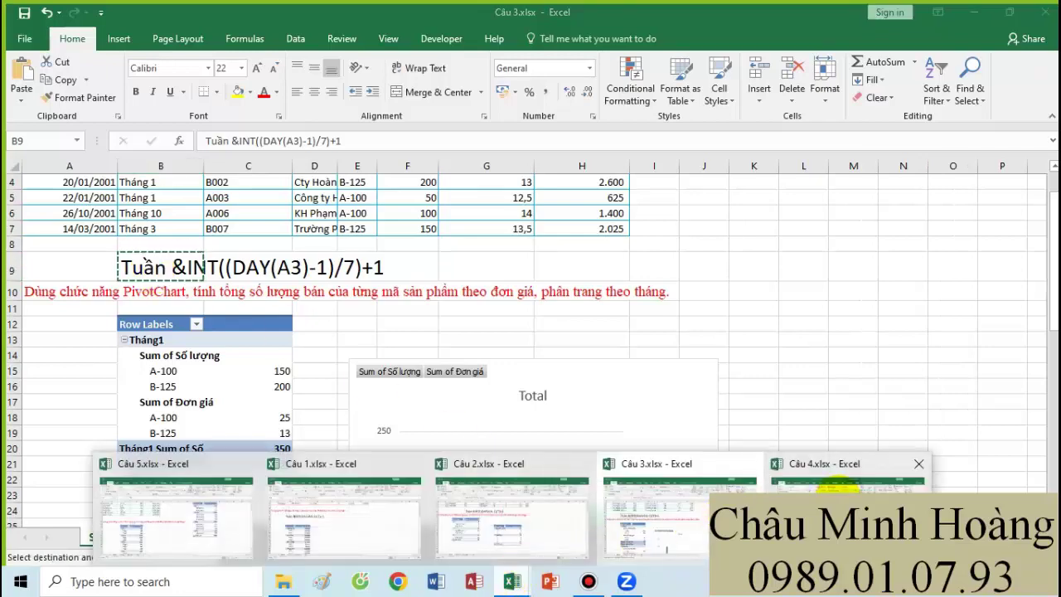
click(839, 487)
scroll(580, 373, up, 2)
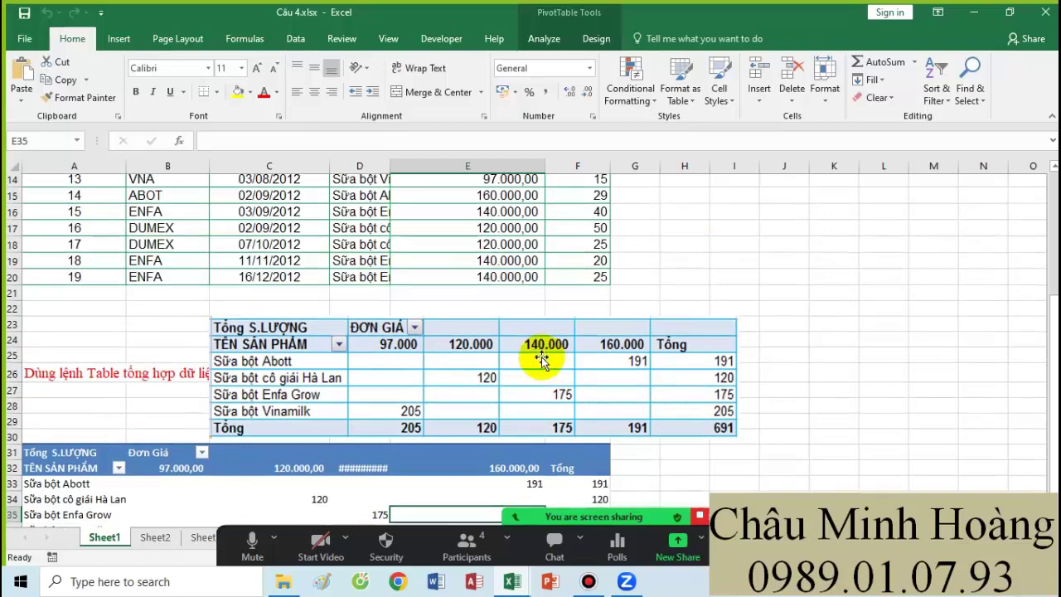
scroll(544, 350, down, 3)
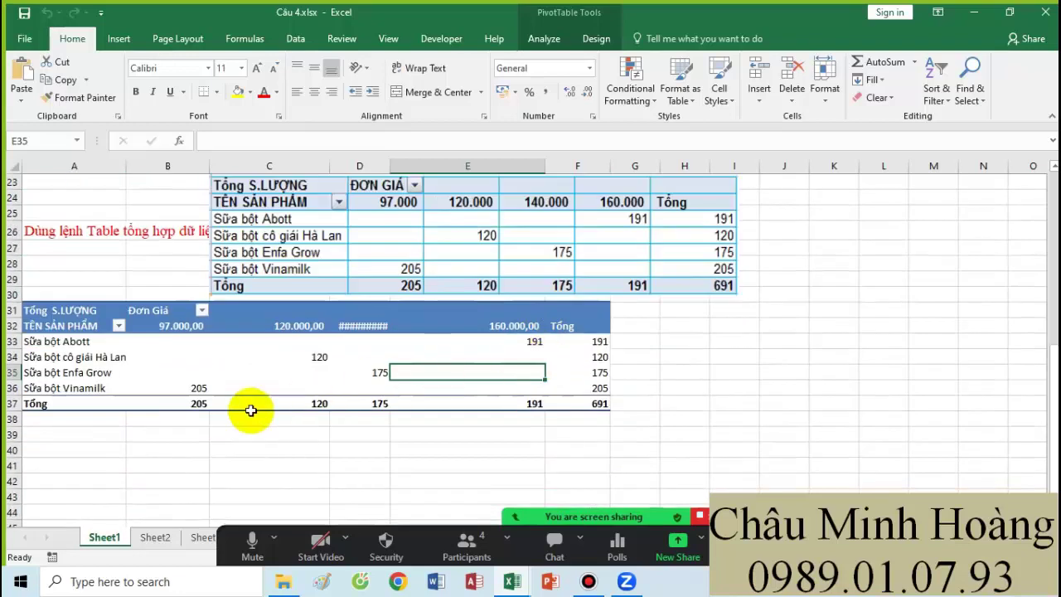
click(166, 437)
key(ctrl+v)
click(420, 432)
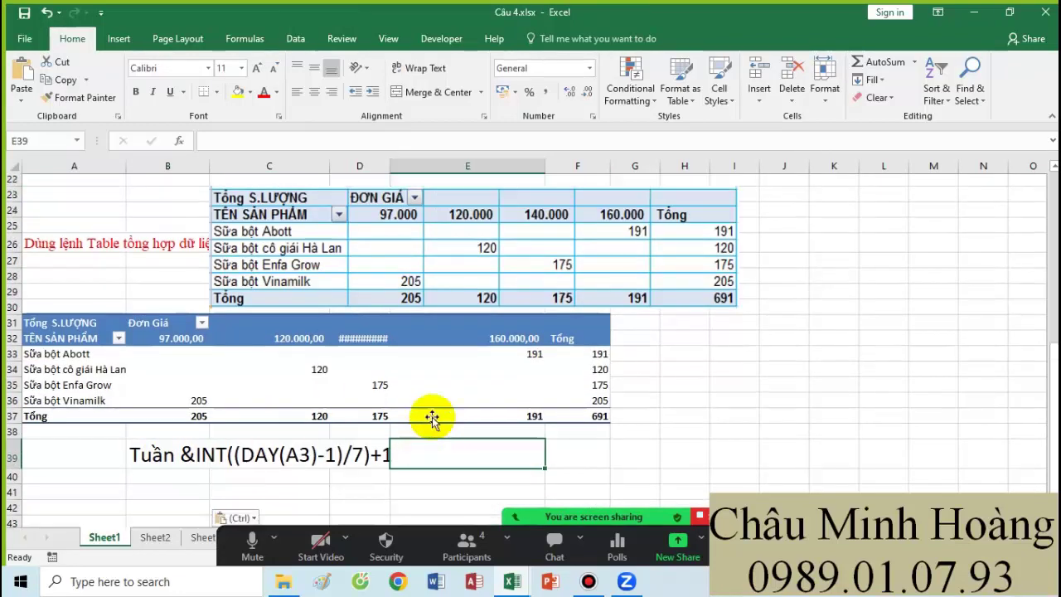
- Compare the sample summary table at row 23 with the existing PivotTable at A31 and the source data
scroll(431, 423, up, 3)
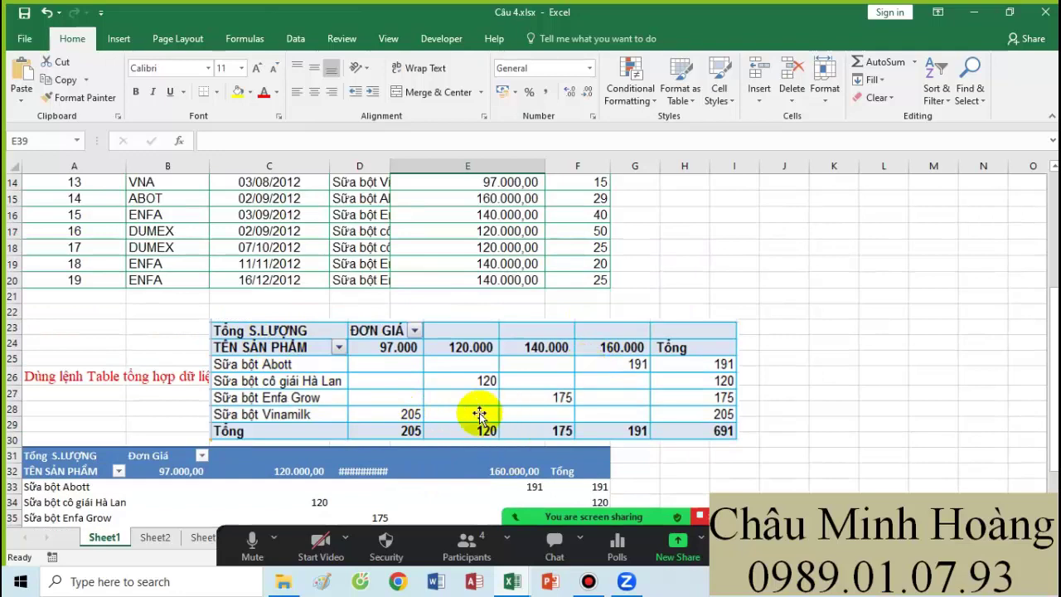
scroll(613, 361, down, 2)
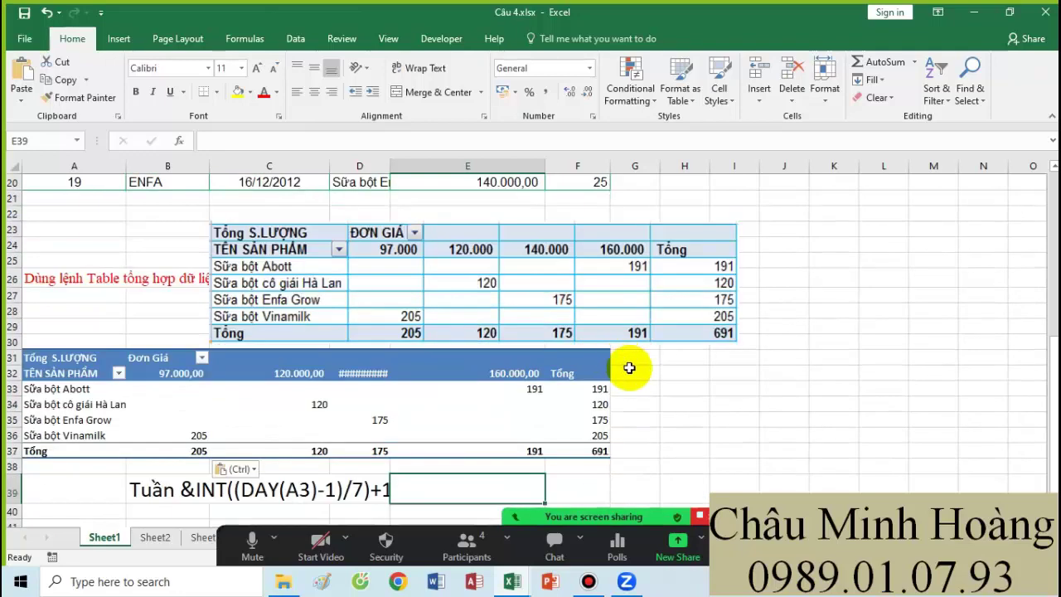
scroll(630, 367, down, 1)
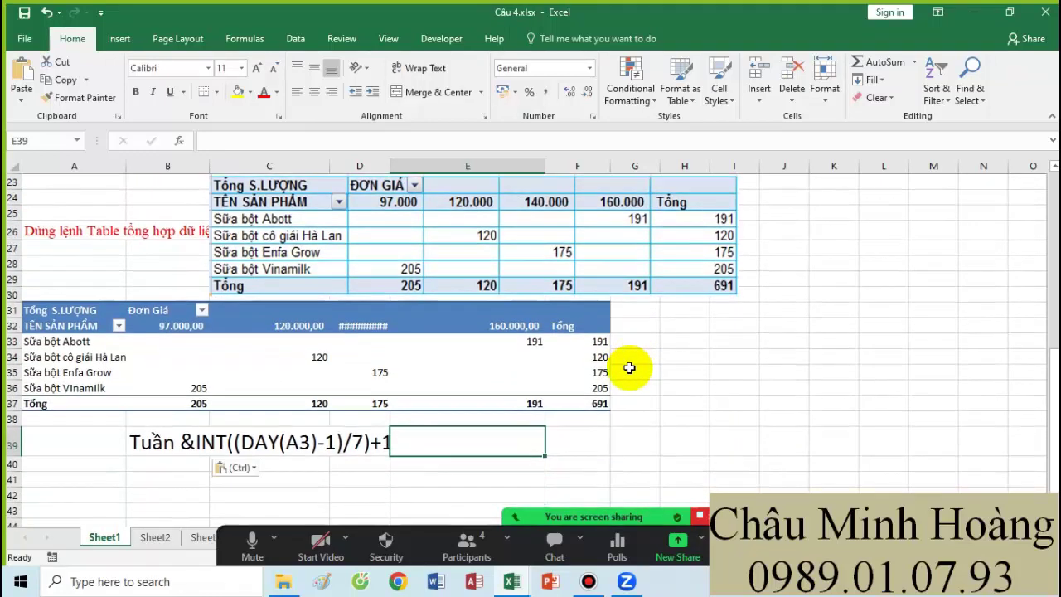
click(664, 382)
drag(72, 310, 177, 328)
scroll(530, 310, up, 4)
scroll(530, 309, up, 4)
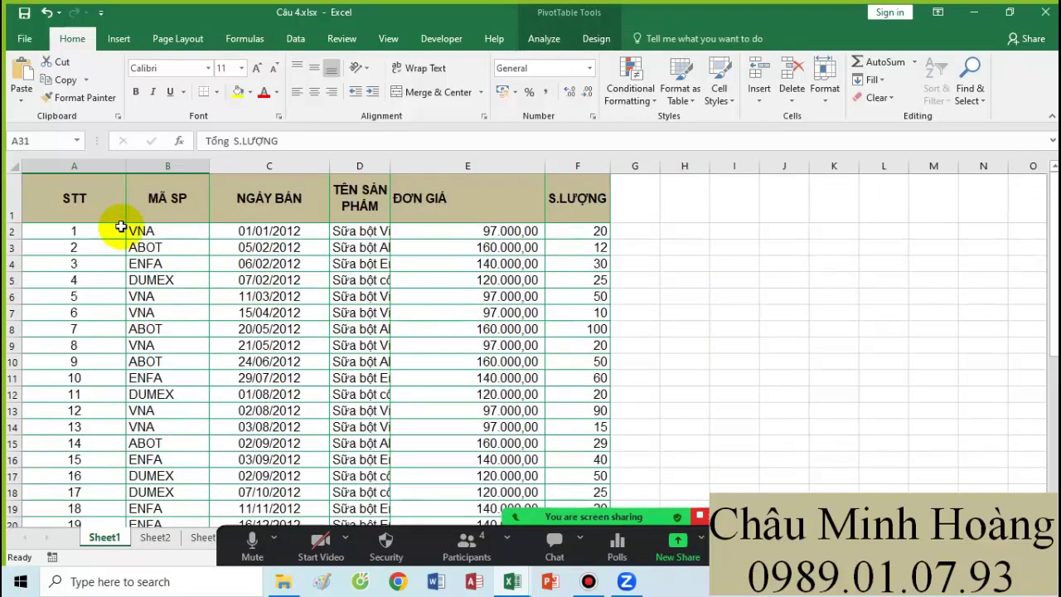
- Create a PivotTable from the source data A1:F20, placed on the existing worksheet at Sheet1!B43
drag(76, 203, 586, 478)
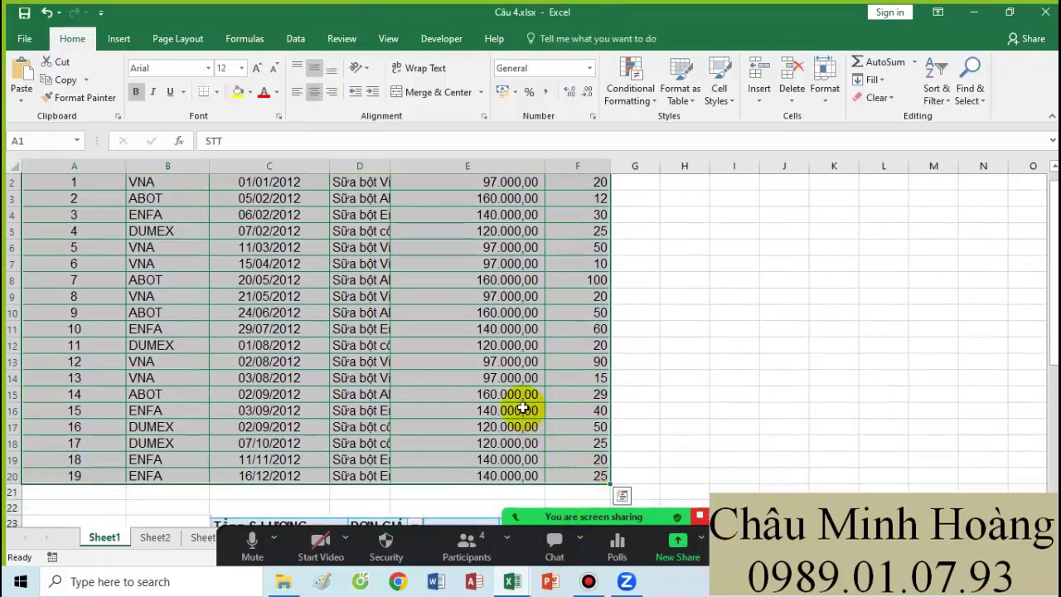
click(129, 39)
click(27, 76)
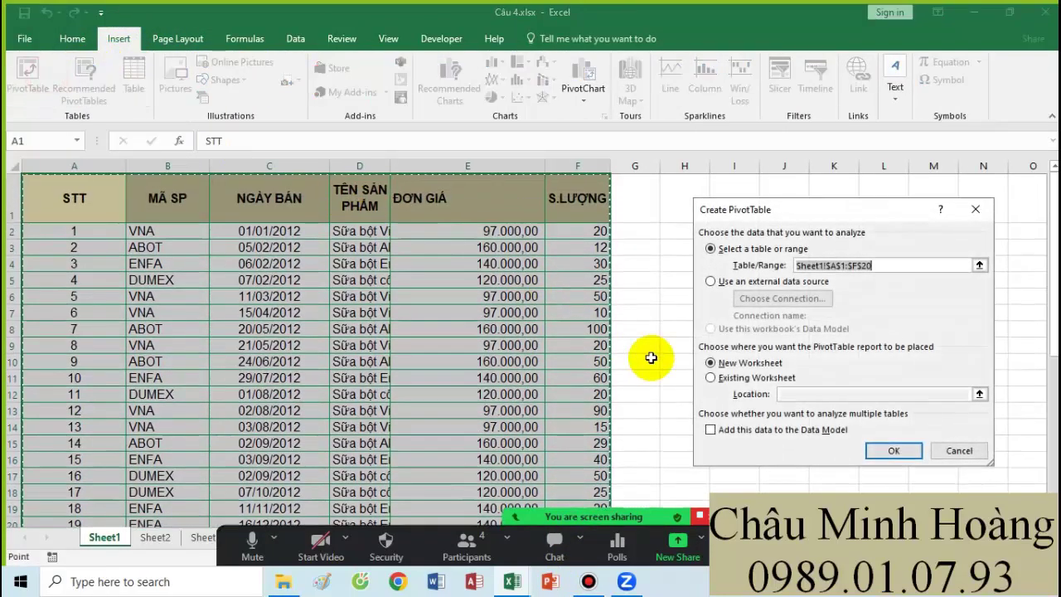
click(750, 381)
click(800, 394)
scroll(542, 429, down, 9)
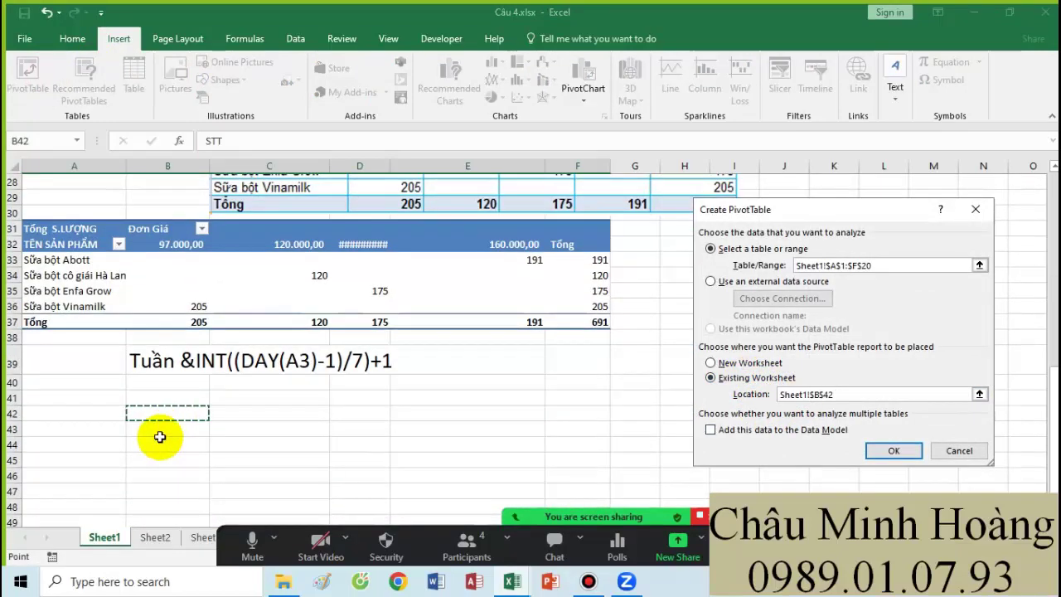
click(163, 426)
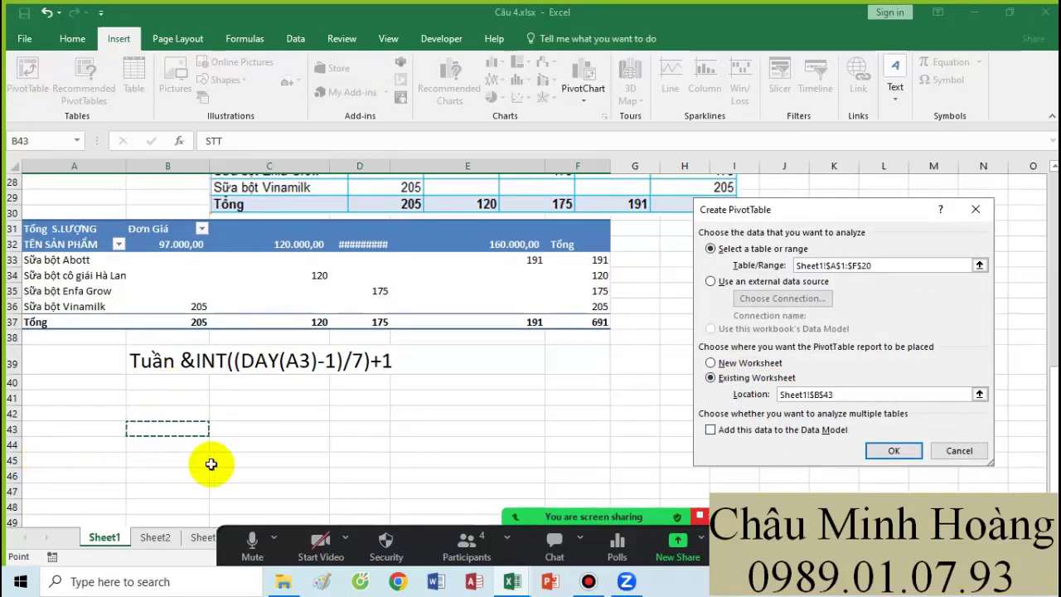
click(892, 450)
- Lay out the new PivotTable with TÊN SẢN PHẨM as rows, ĐƠN GIÁ as columns, and the sum of S.LƯỢNG as values
scroll(487, 403, up, 3)
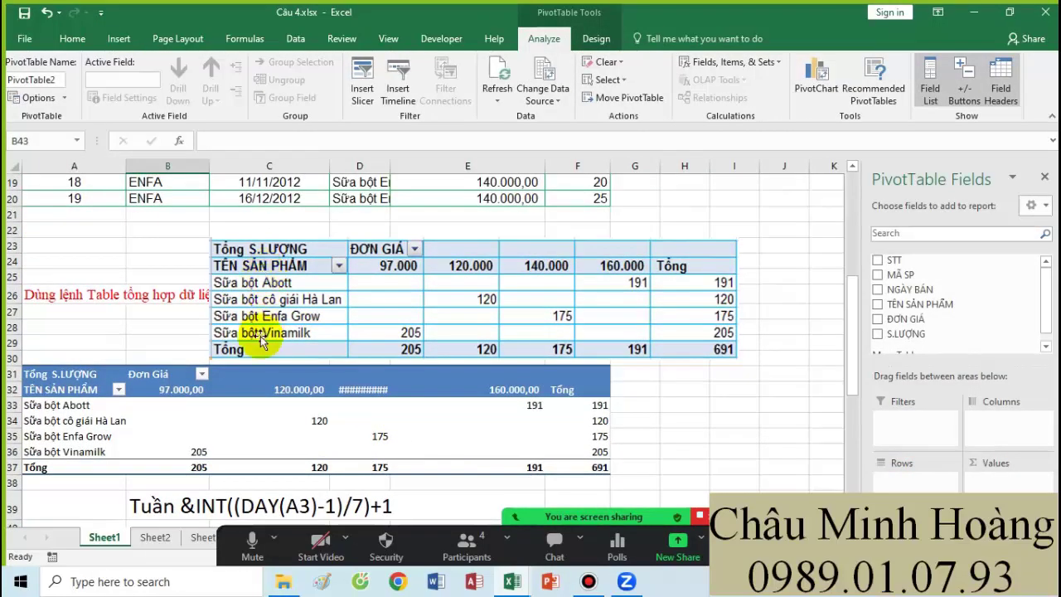
scroll(939, 339, down, 1)
drag(920, 296, 918, 487)
scroll(190, 442, down, 5)
scroll(224, 422, up, 6)
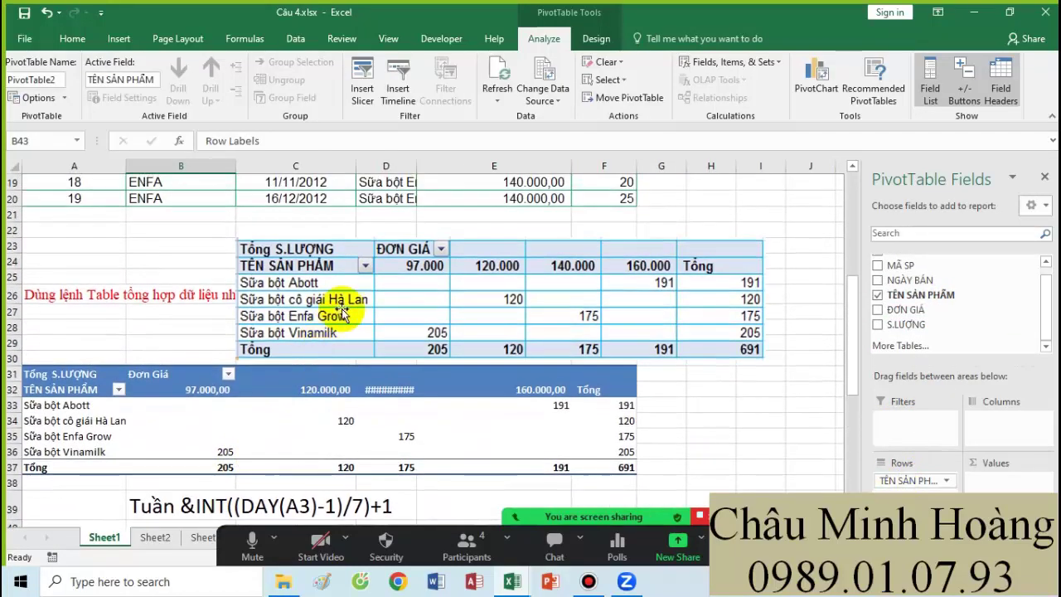
drag(905, 310, 982, 420)
scroll(439, 311, up, 2)
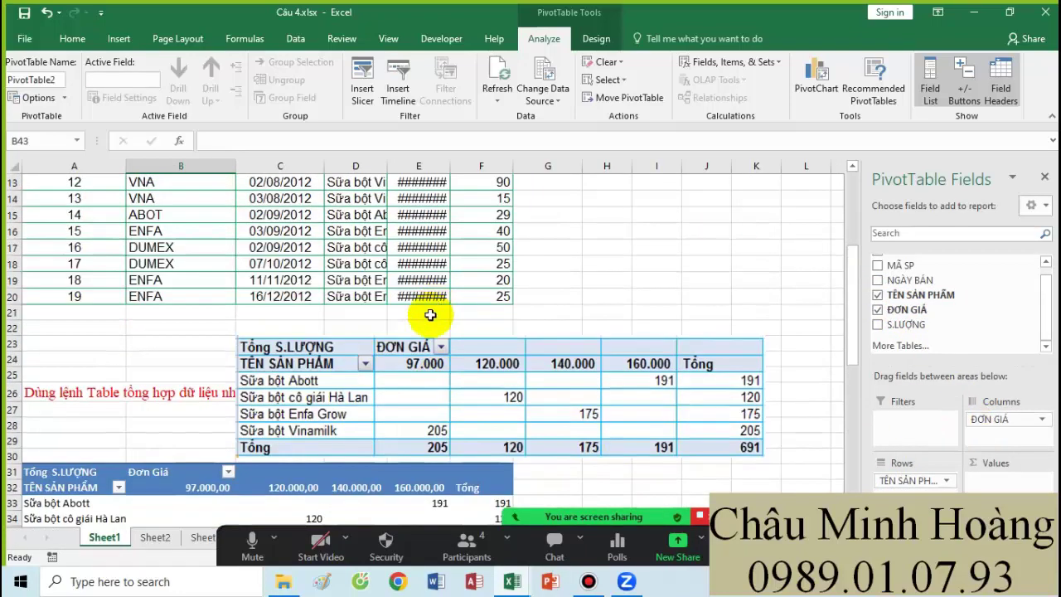
drag(905, 324, 987, 483)
scroll(480, 394, down, 6)
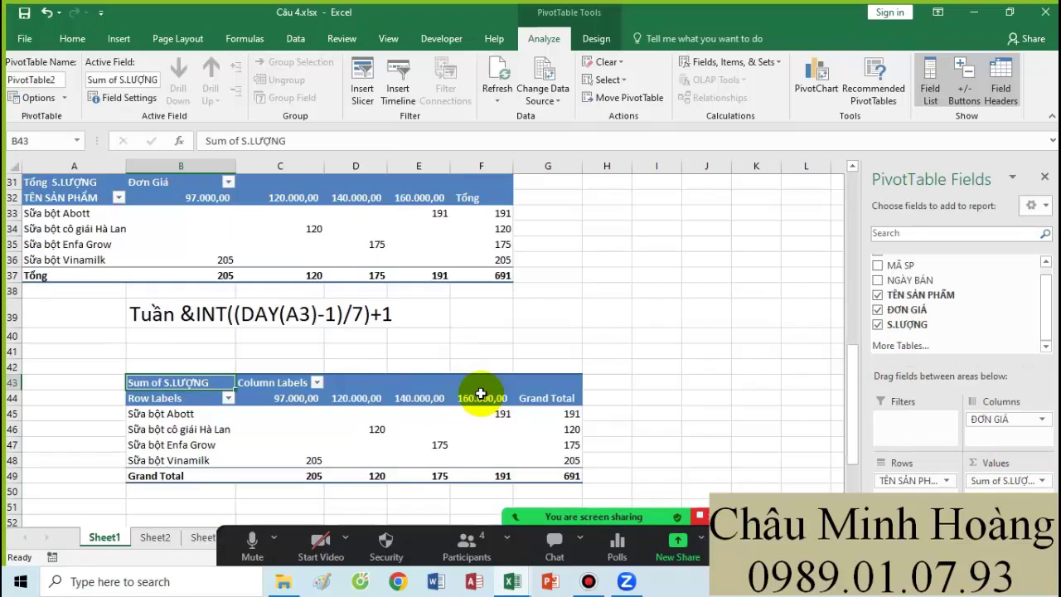
- Apply all borders to the whole new PivotTable, B43:G49
scroll(481, 394, down, 1)
drag(165, 336, 559, 426)
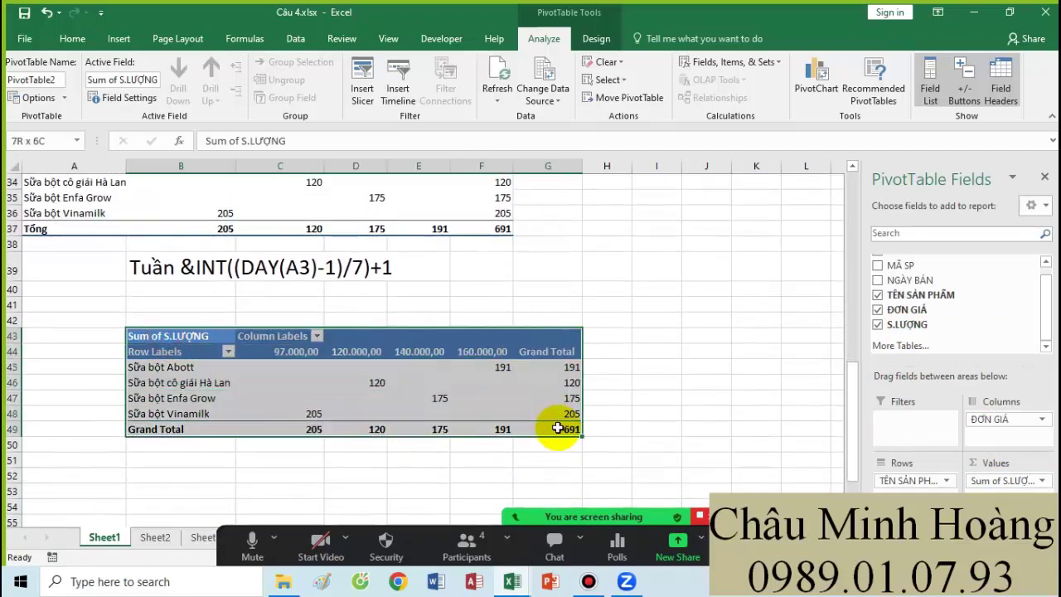
click(73, 38)
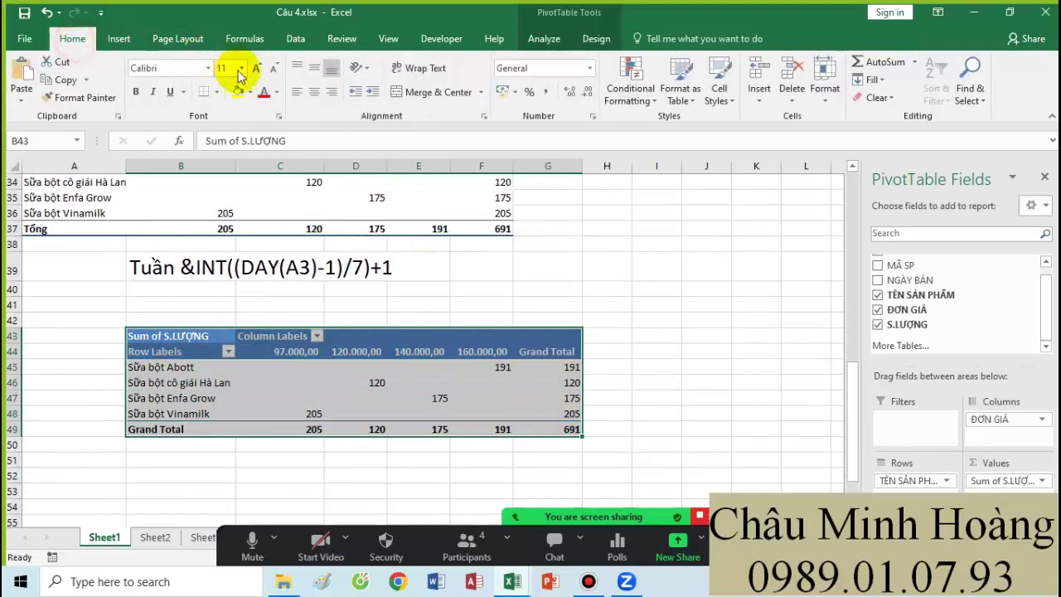
click(218, 93)
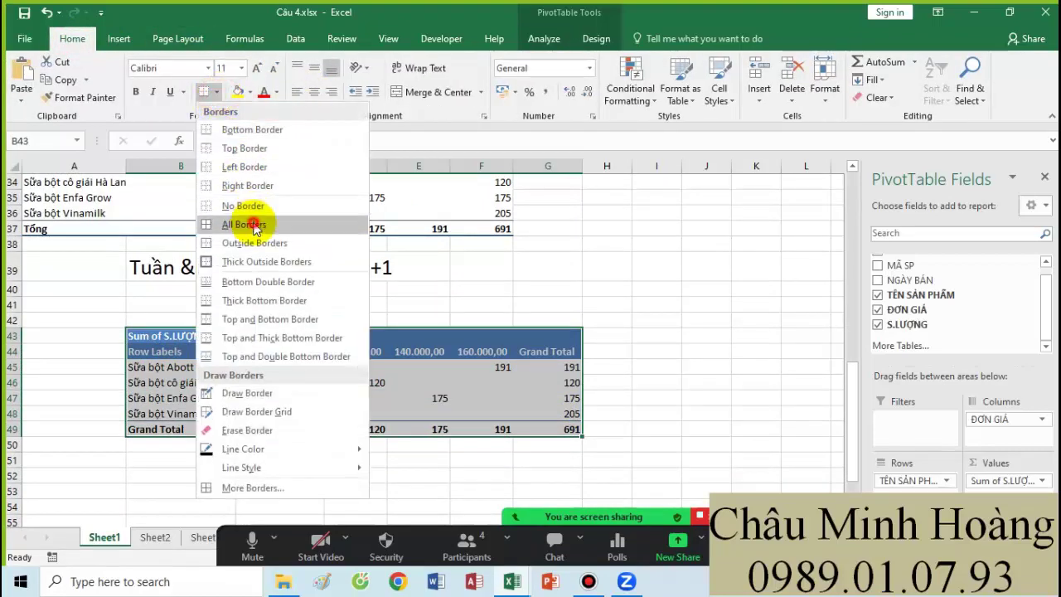
click(254, 224)
- Rename the value field header in B43 to "Tổng S. LƯỢNG", following the sample table
scroll(441, 318, up, 4)
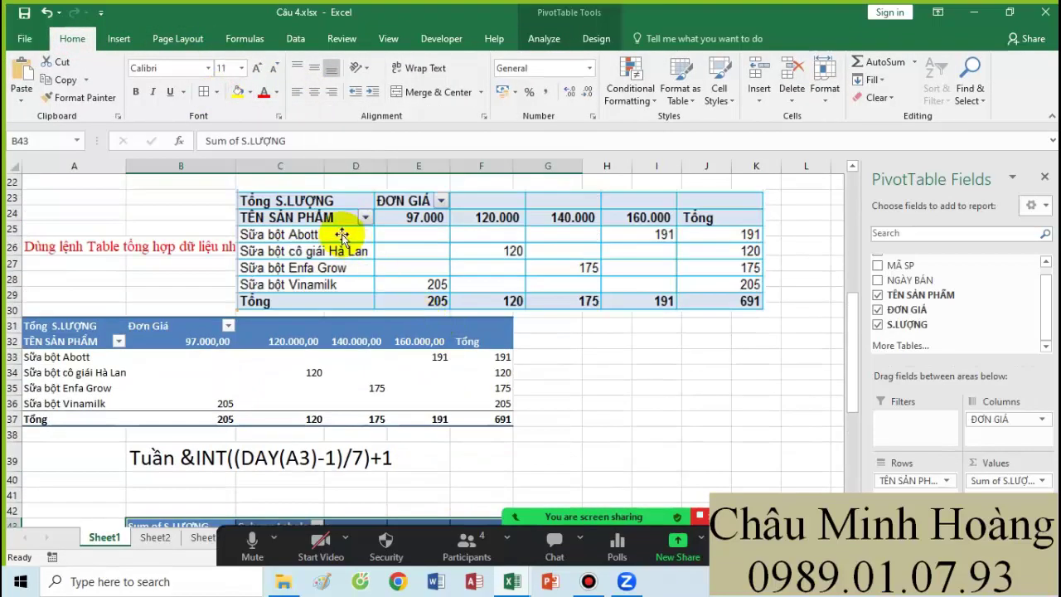
scroll(298, 215, down, 3)
click(195, 384)
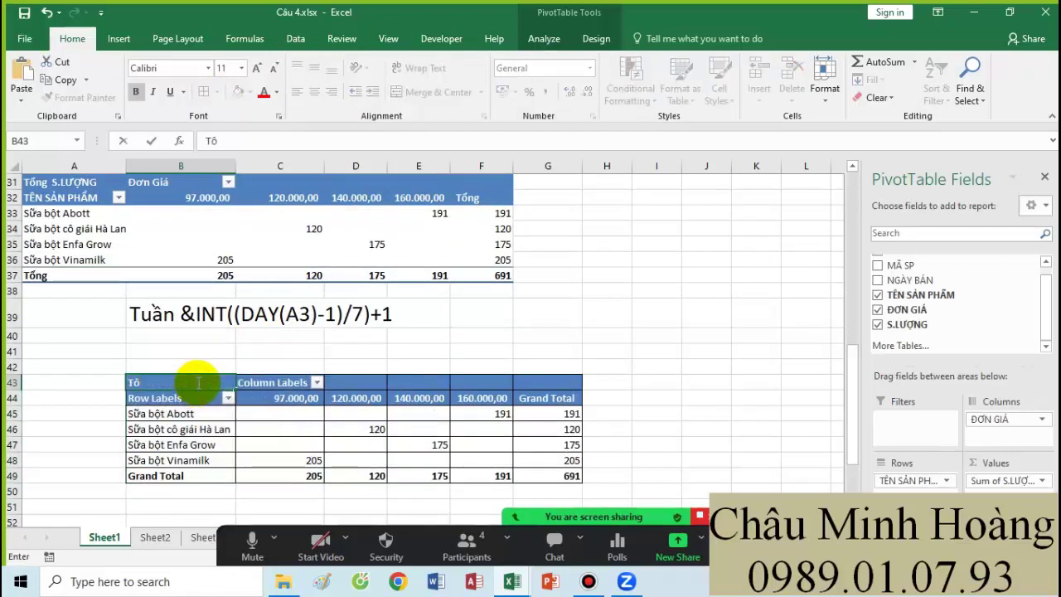
scroll(199, 383, up, 1)
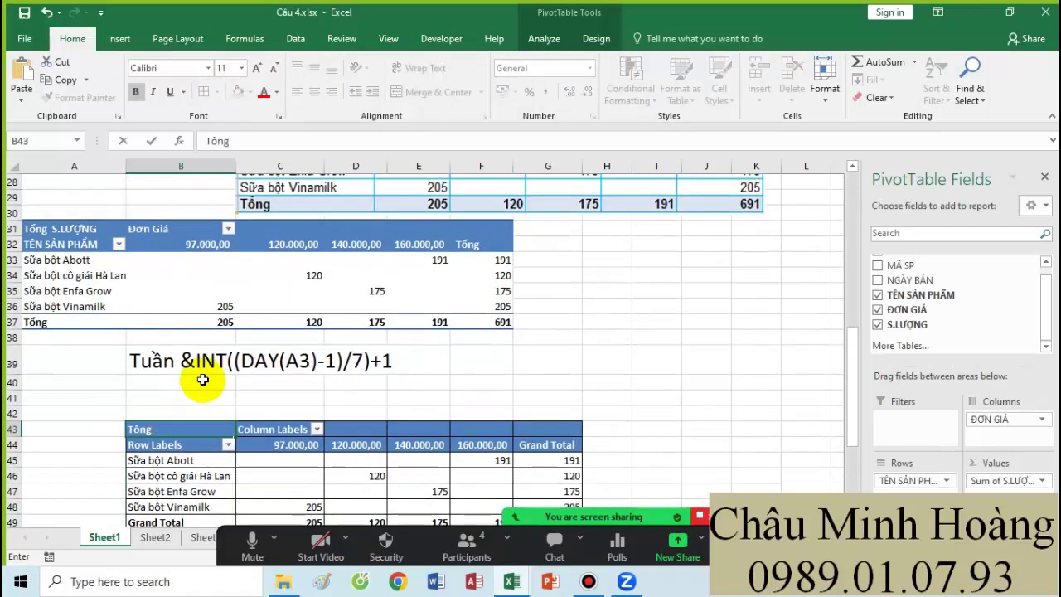
scroll(203, 378, down, 2)
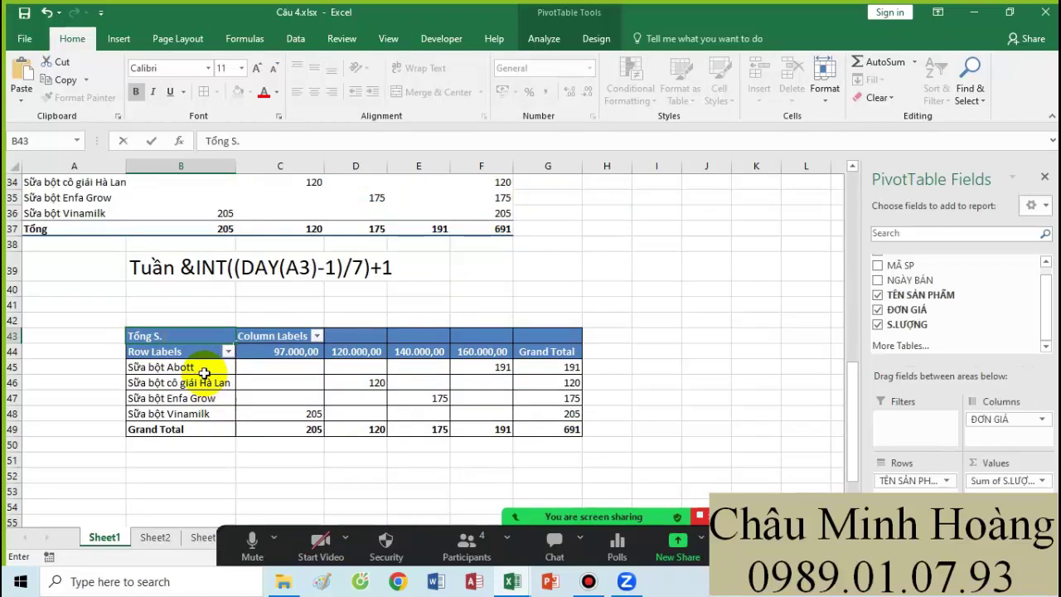
scroll(199, 371, up, 3)
scroll(198, 362, down, 4)
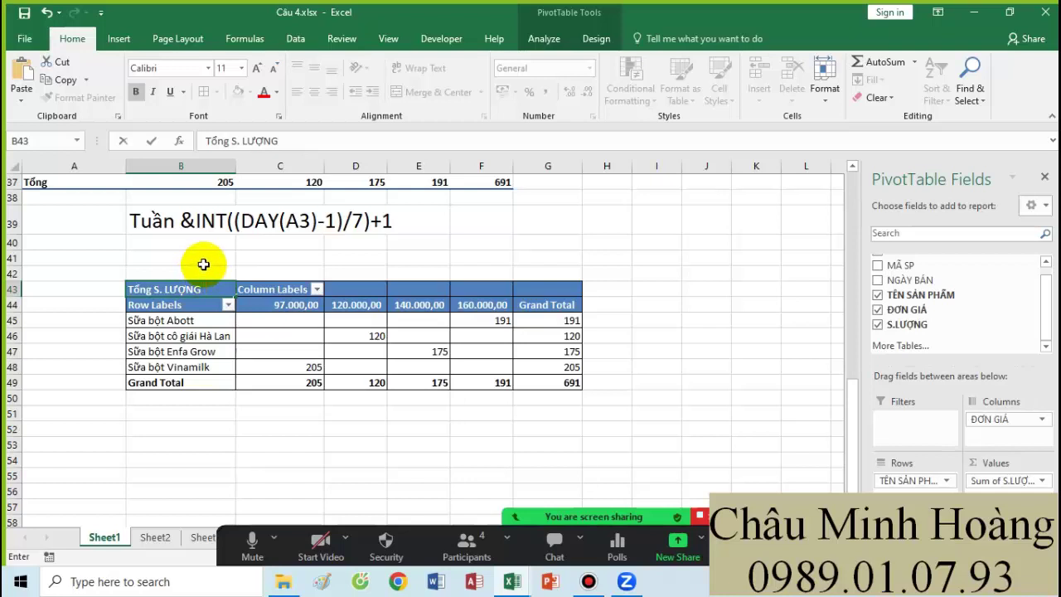
click(319, 539)
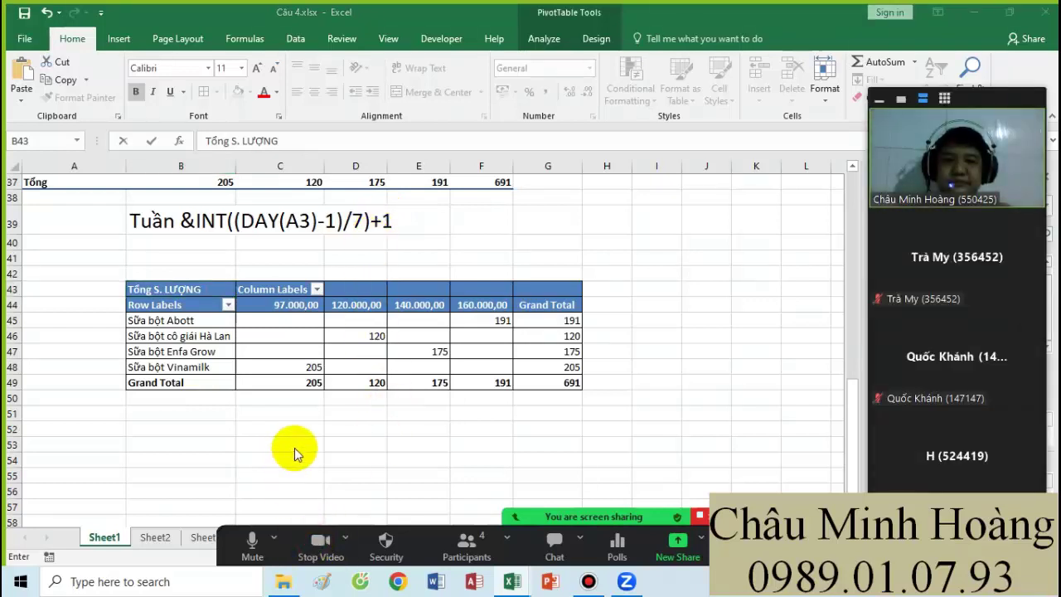
click(313, 537)
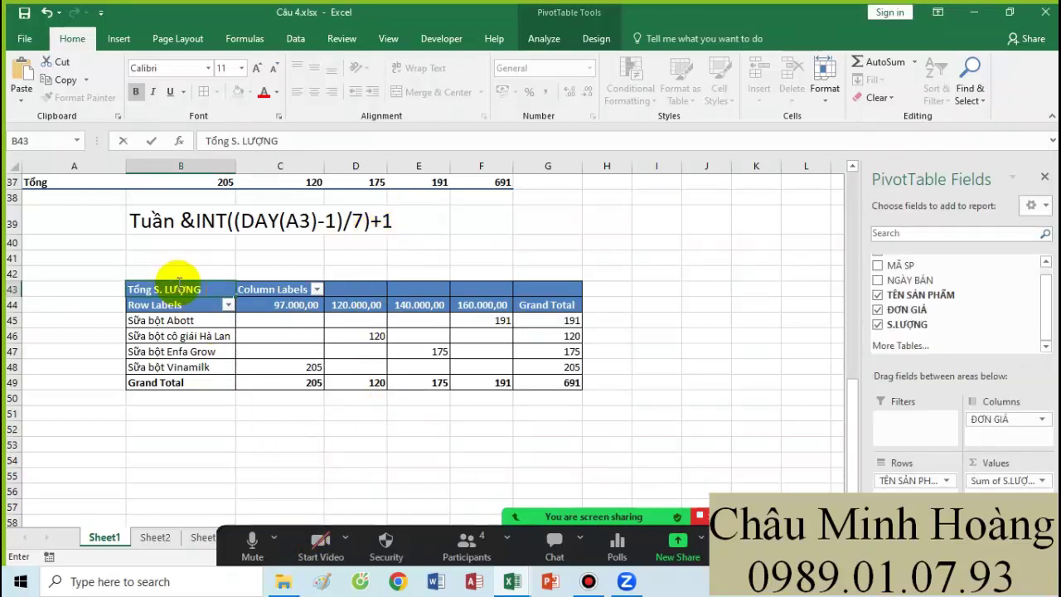
- Rename the Column Labels header in C43 to "ĐƠN GIÁ"
click(257, 285)
scroll(267, 290, up, 4)
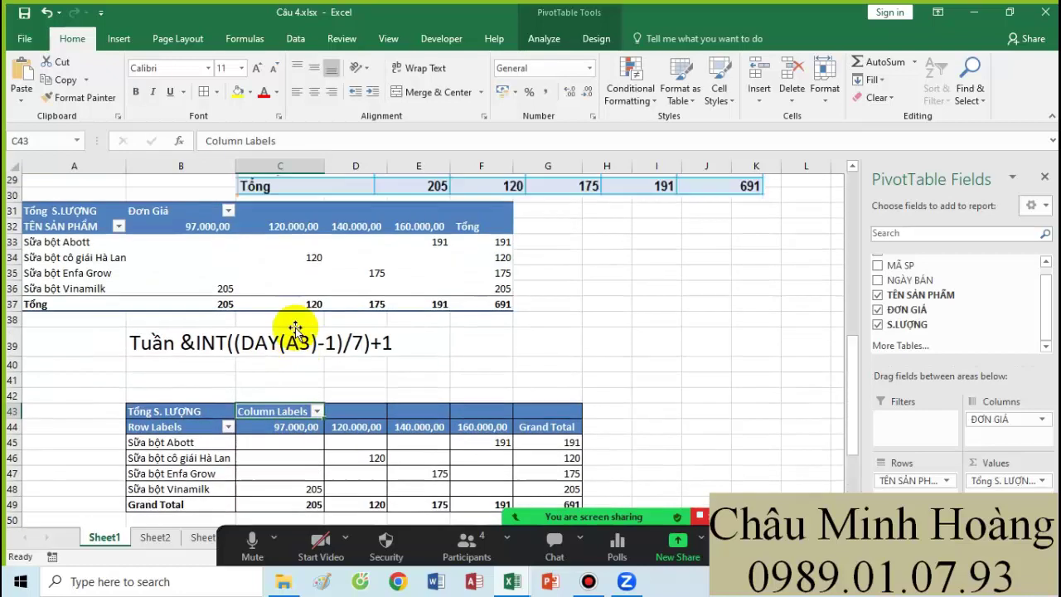
scroll(331, 299, up, 3)
scroll(385, 296, down, 4)
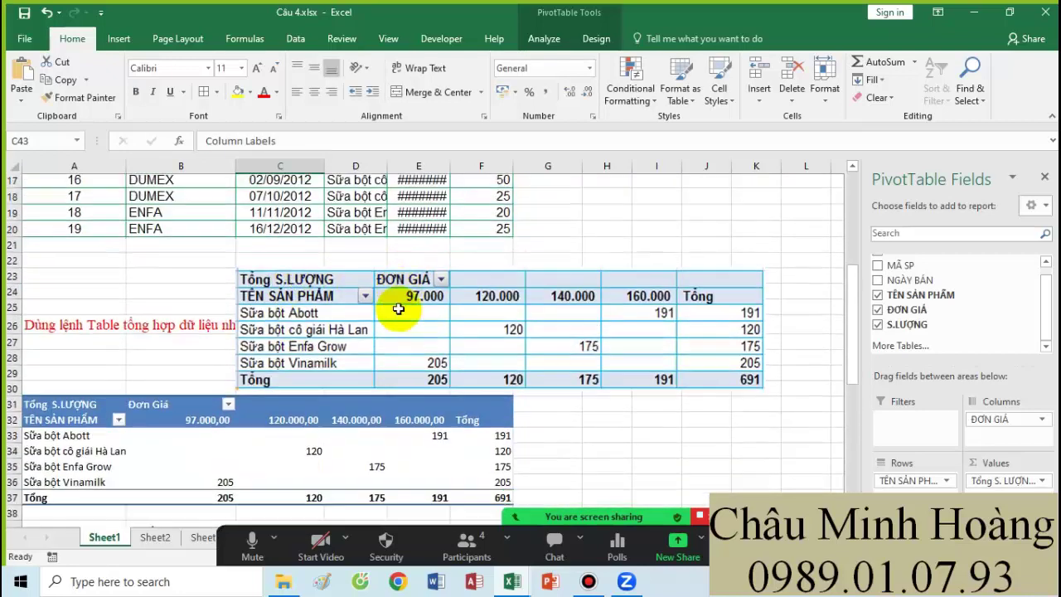
text(ĐO)
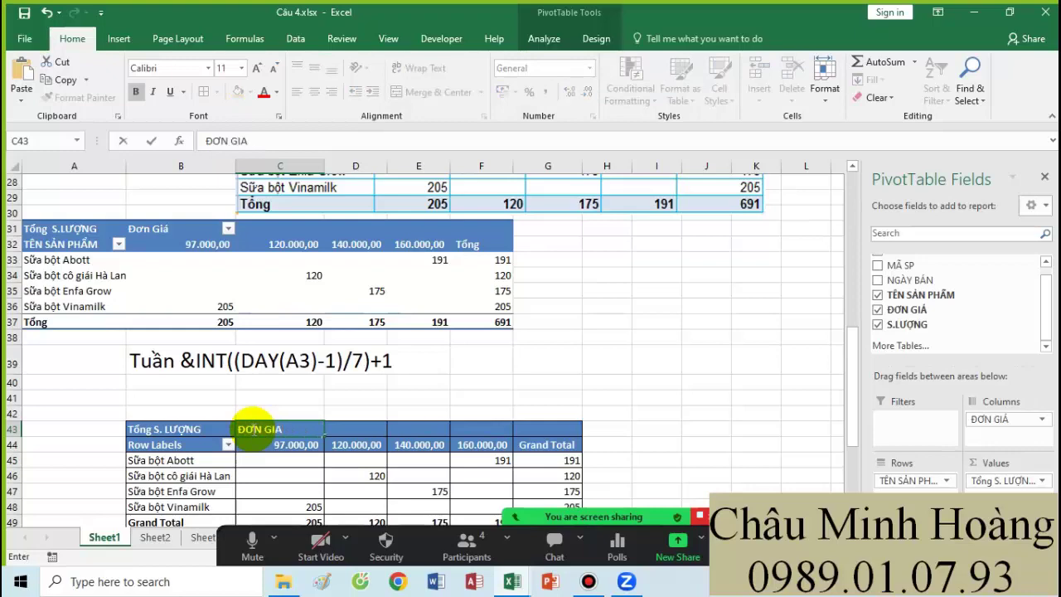
text(N GIÁ)
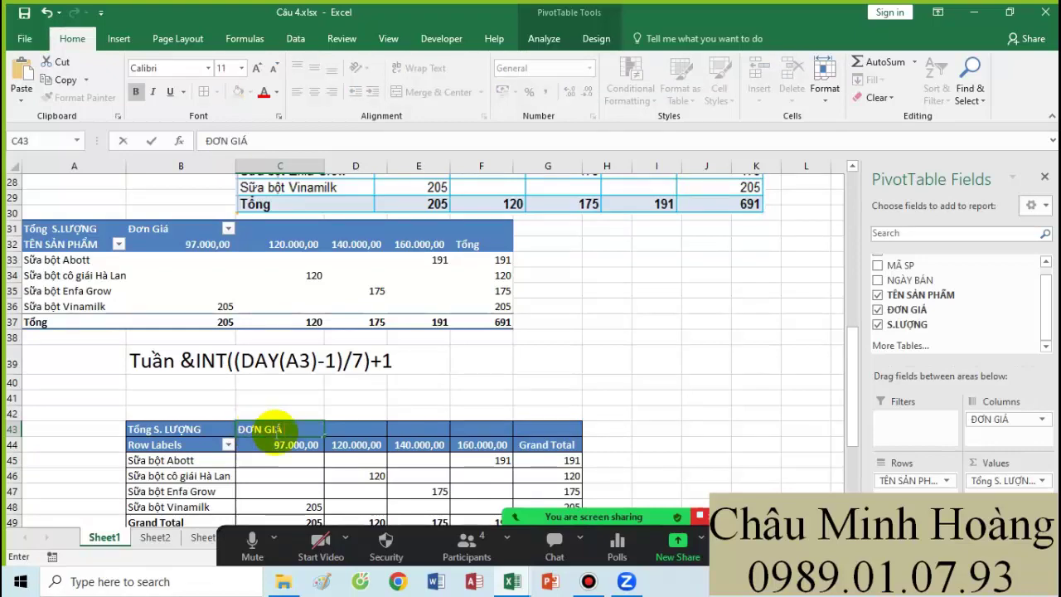
scroll(390, 403, up, 2)
click(593, 421)
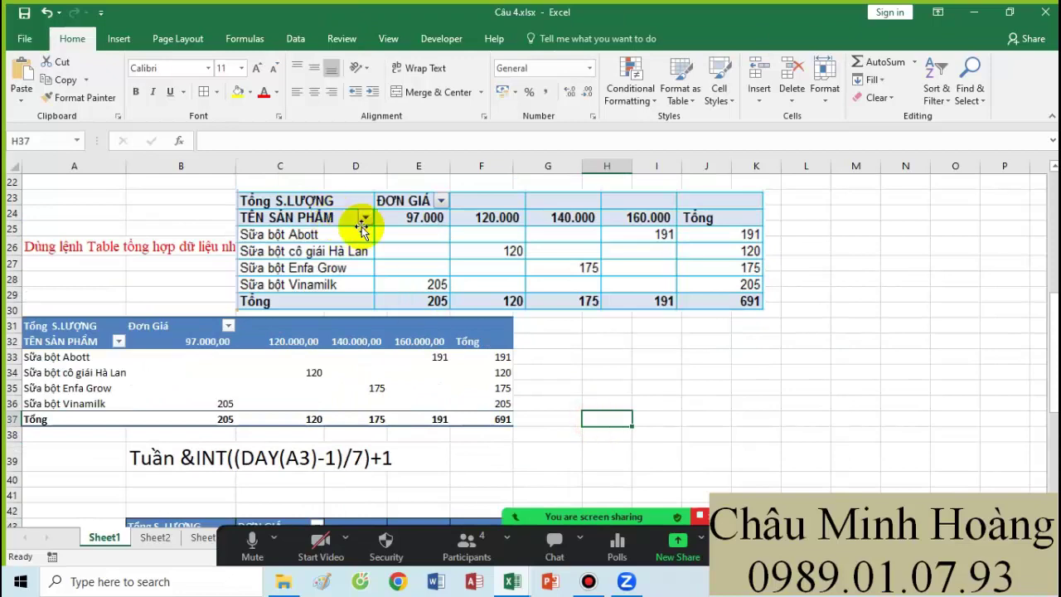
- Rename the Row Labels header in B44 to "TÊN SẢN PHẨM"
scroll(368, 225, down, 4)
scroll(304, 252, up, 1)
scroll(305, 253, up, 5)
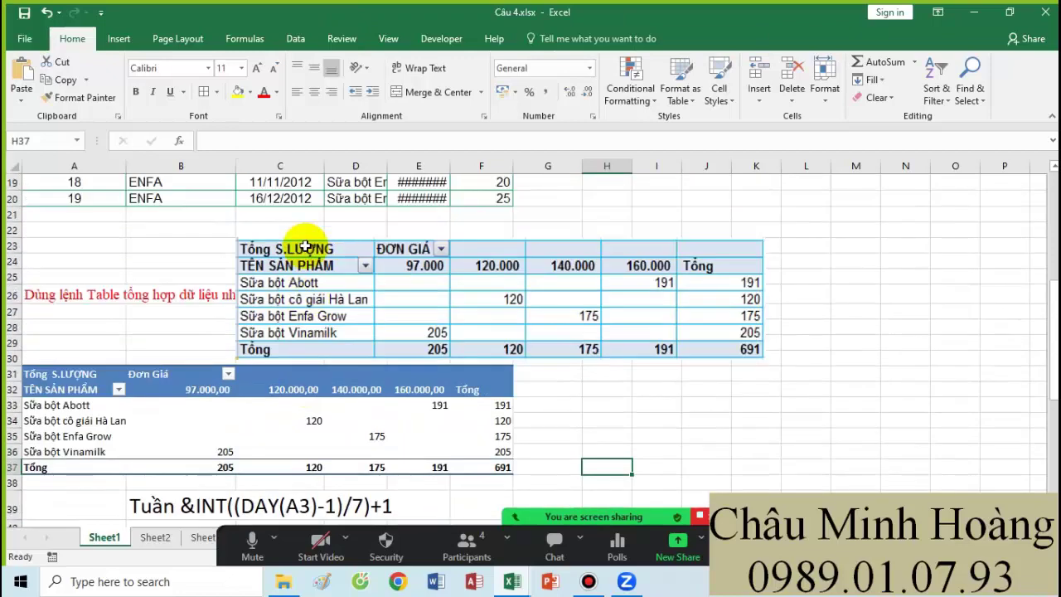
scroll(274, 272, down, 7)
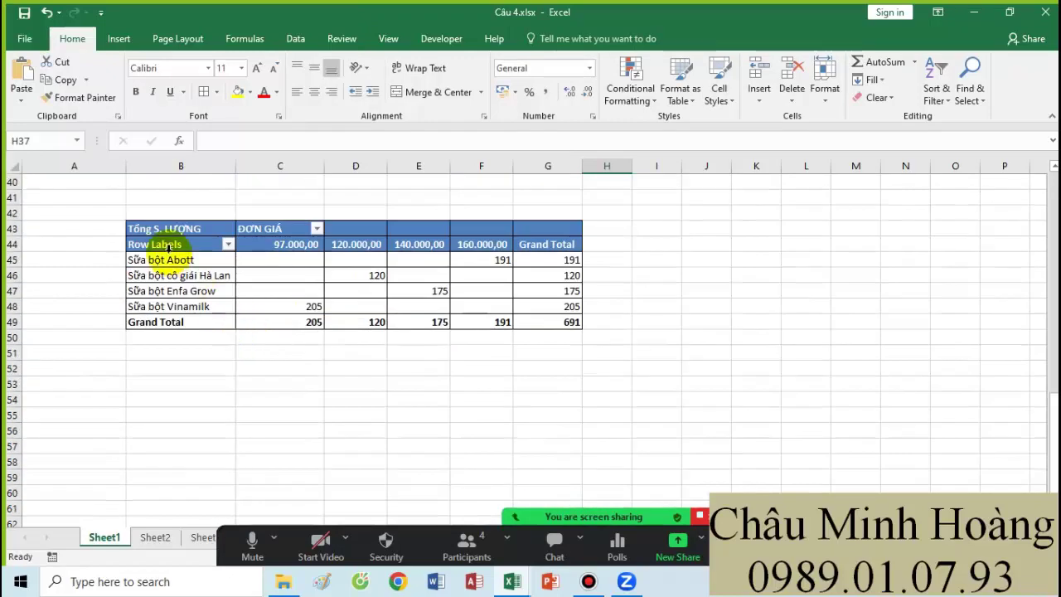
click(168, 245)
text(TE)
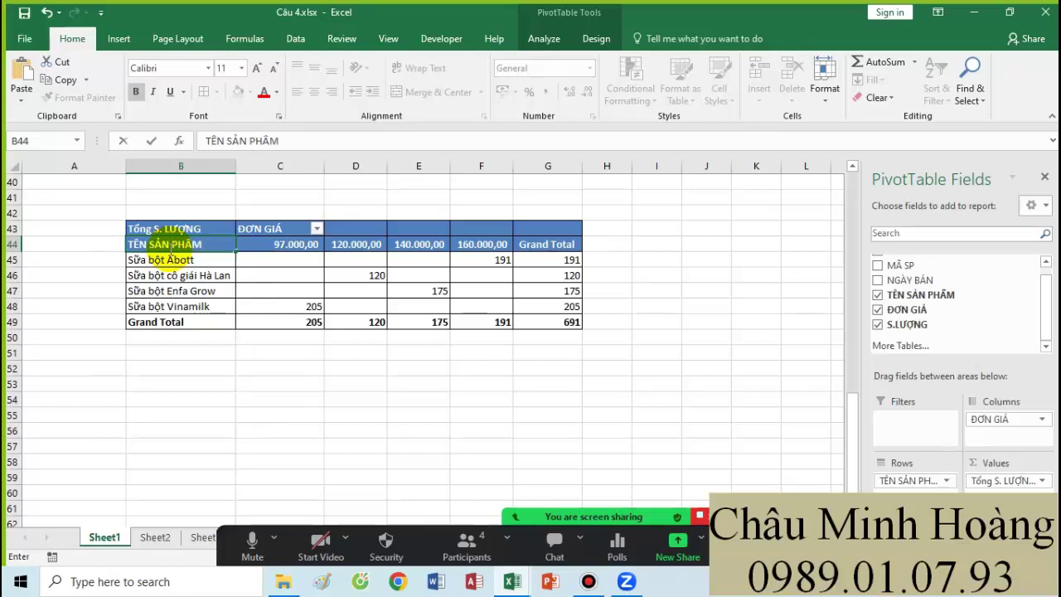
click(167, 257)
- Fill the Grand Total row of the new PivotTable, B49:G49, with the standard light blue colour
scroll(469, 433, up, 5)
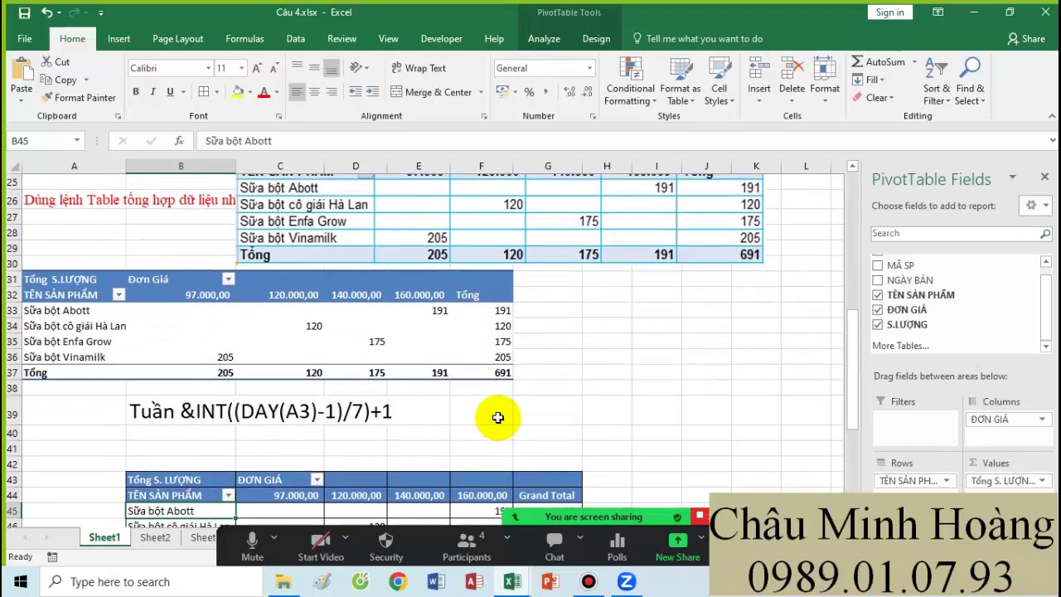
scroll(439, 422, up, 3)
scroll(562, 361, down, 6)
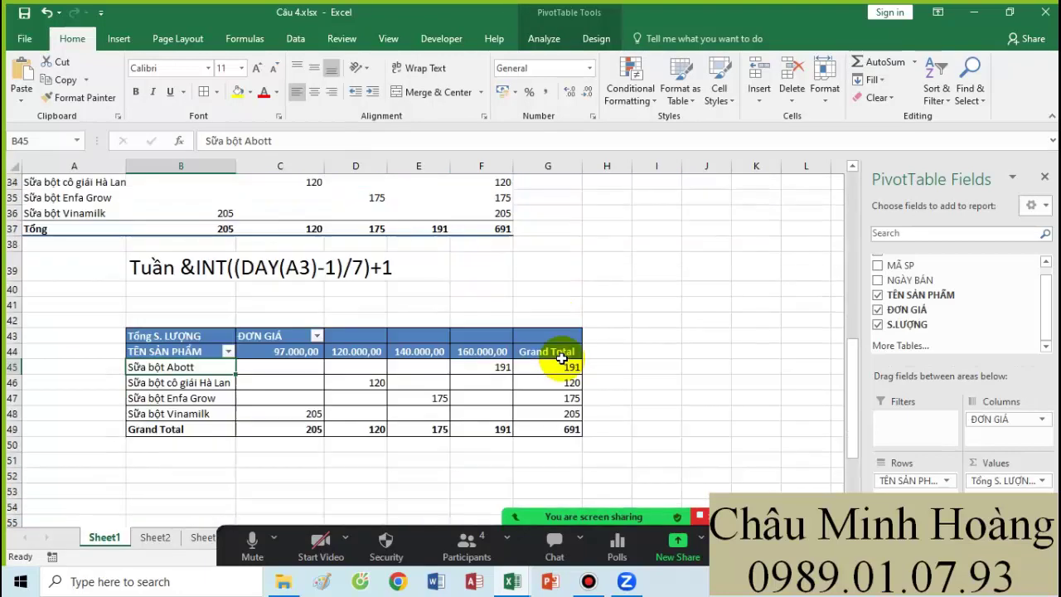
scroll(202, 397, down, 1)
drag(199, 377, 544, 390)
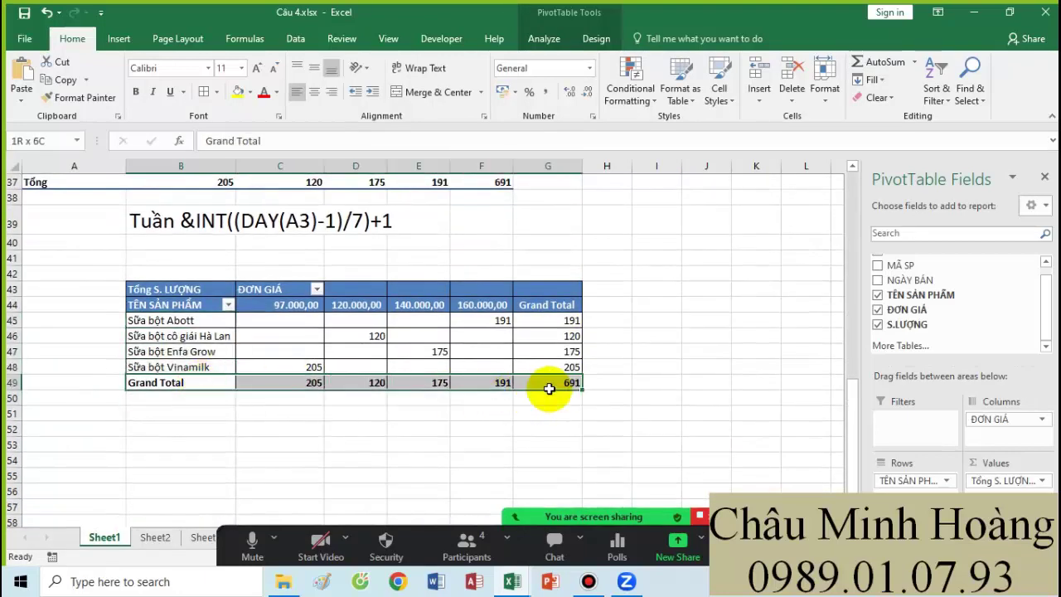
click(247, 93)
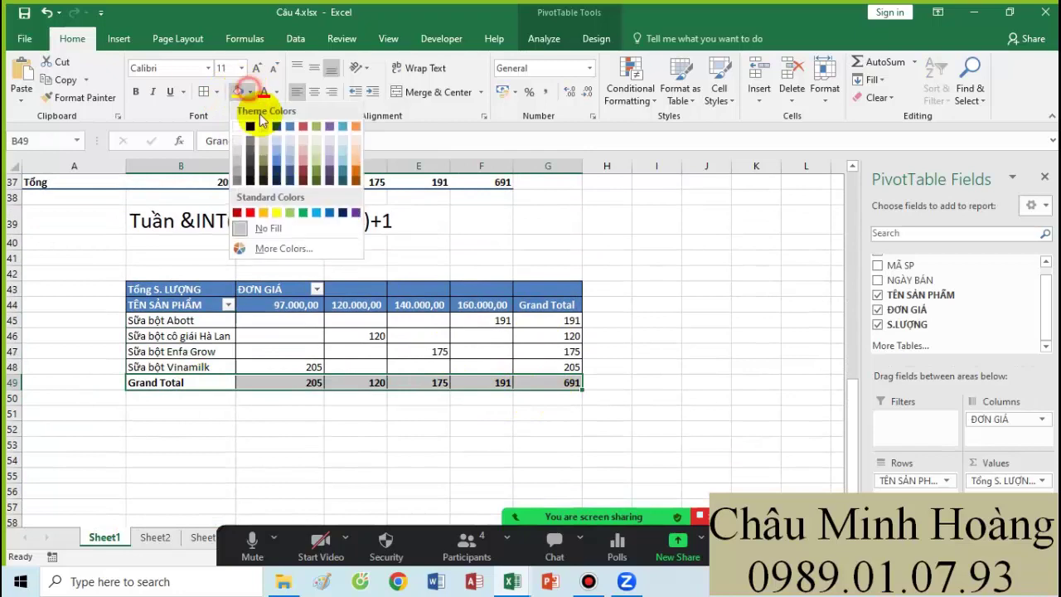
click(318, 210)
scroll(504, 326, up, 4)
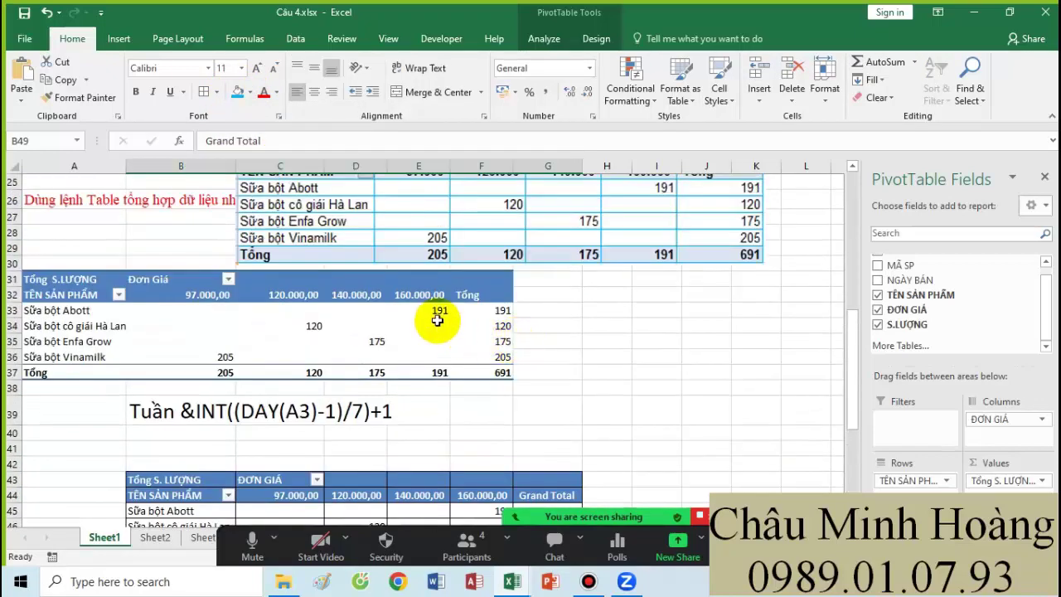
- Rename the Grand Total label in B49 to "Tổng", following the sample table
scroll(412, 312, down, 2)
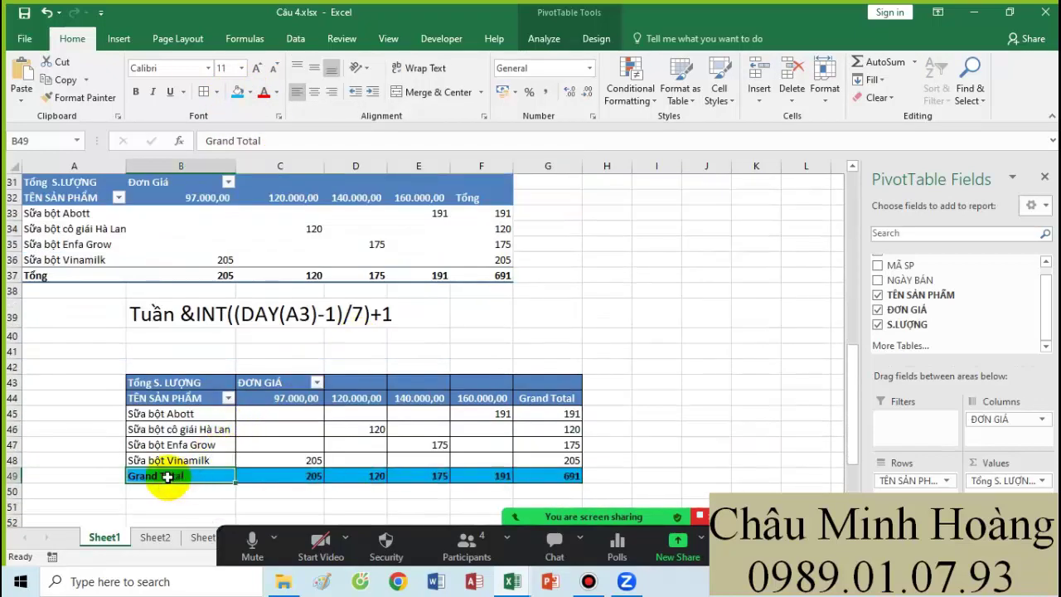
text(Tio)
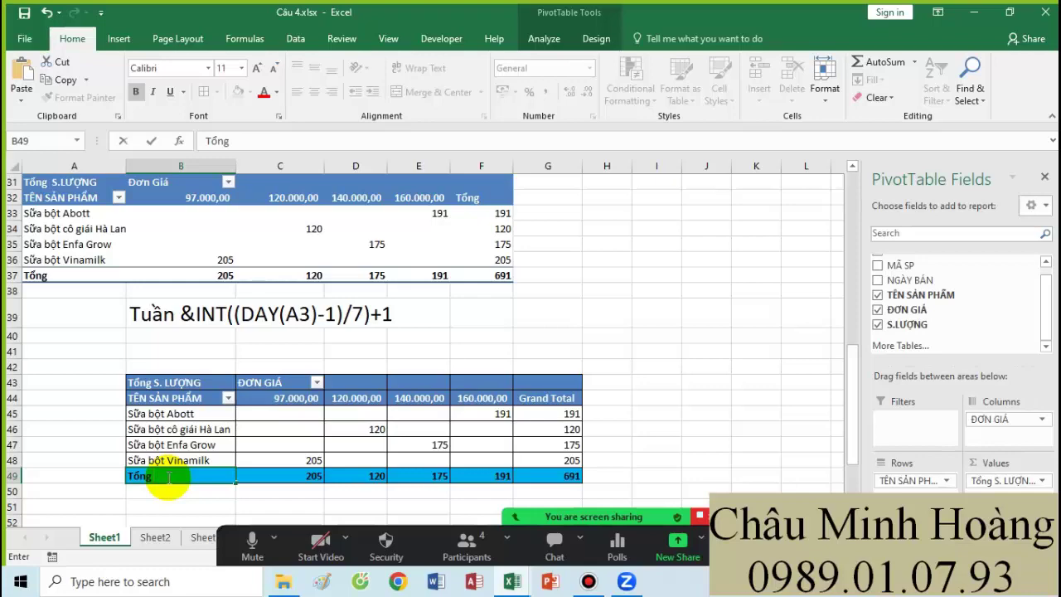
text(ng)
key(Return)
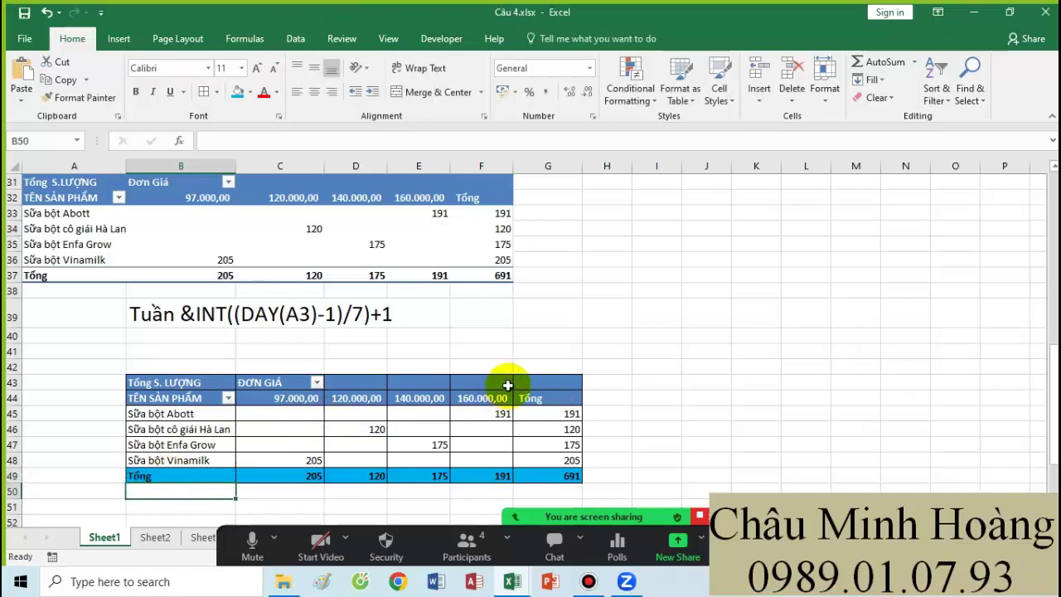
- Open the number format settings for the unit price headers in C44:F44 of the new PivotTable
scroll(509, 385, up, 2)
scroll(517, 376, up, 1)
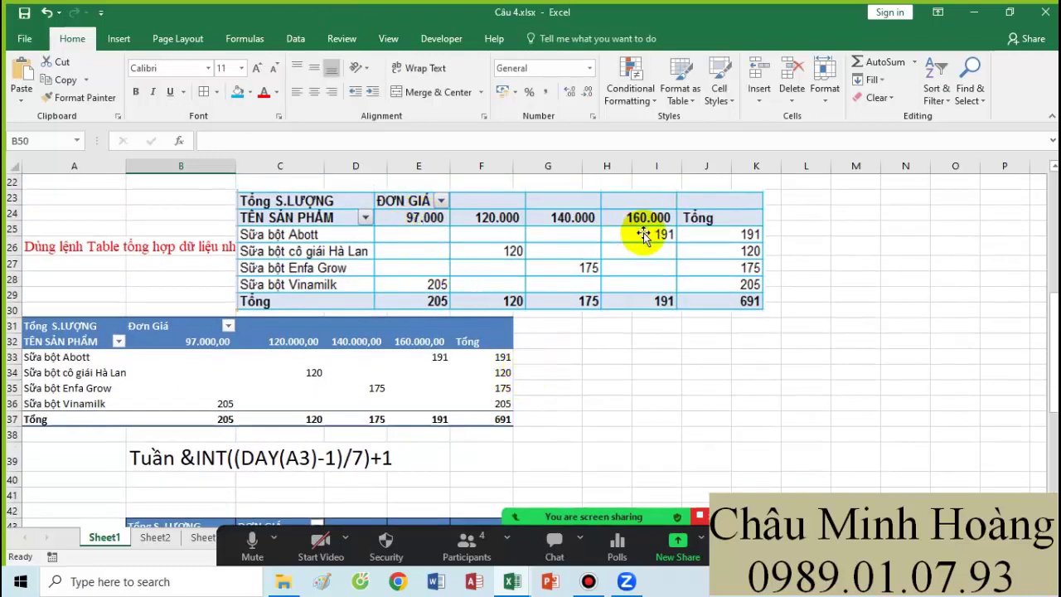
scroll(618, 263, down, 3)
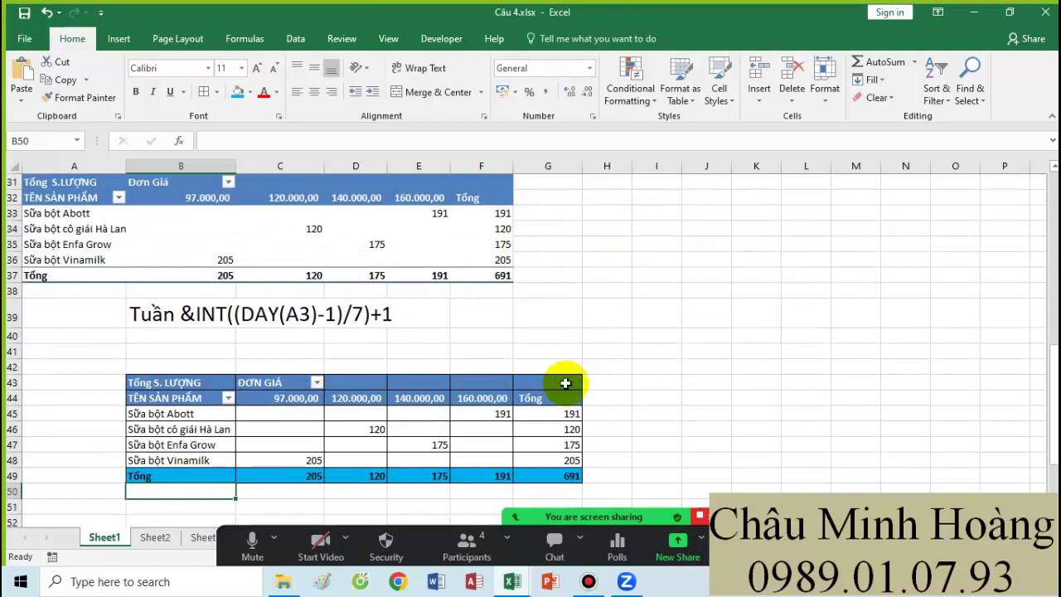
click(295, 398)
drag(328, 398, 485, 398)
right_click(487, 398)
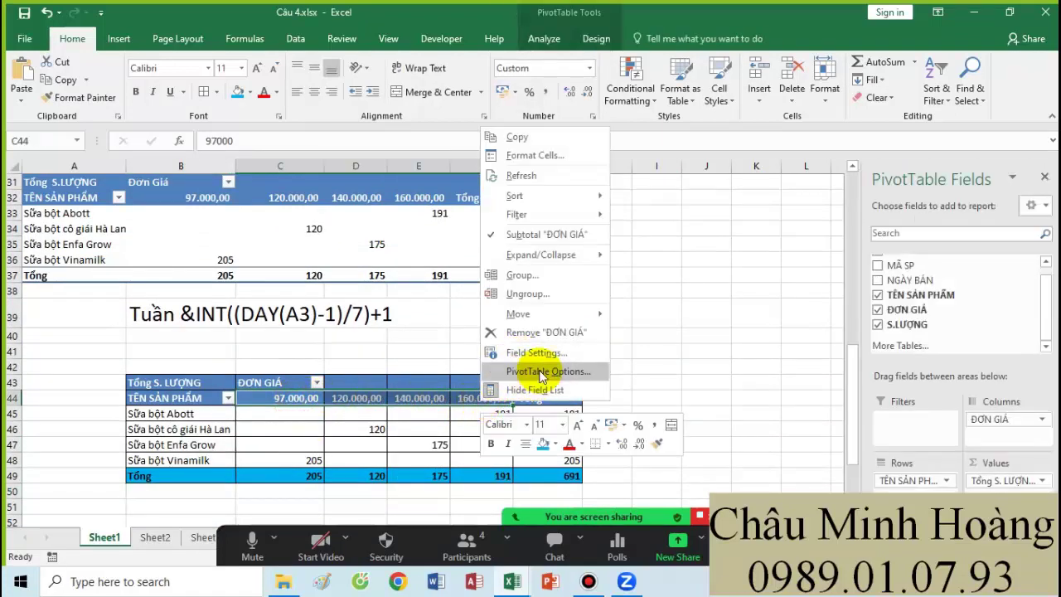
click(531, 156)
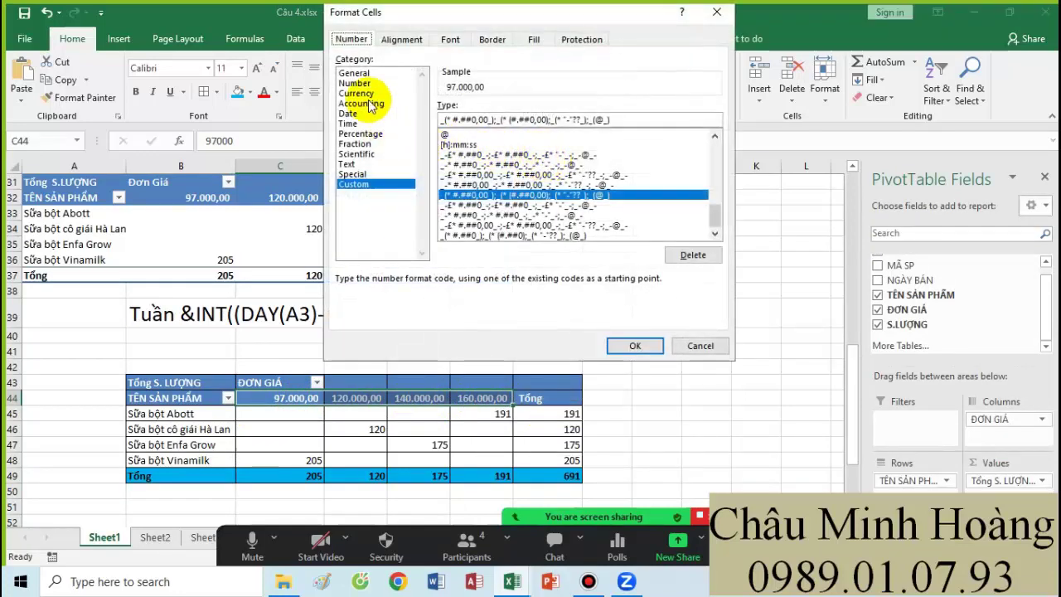
- Format the unit price headings C44:F44 of the lower pivot table as Number with 0 decimal places and thousands separators
click(354, 83)
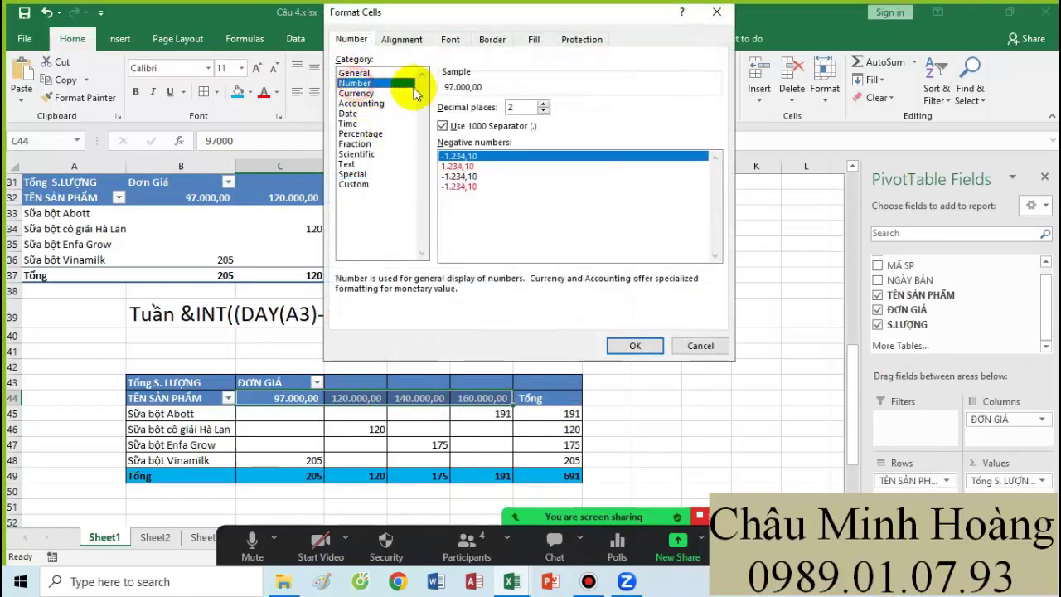
click(516, 107)
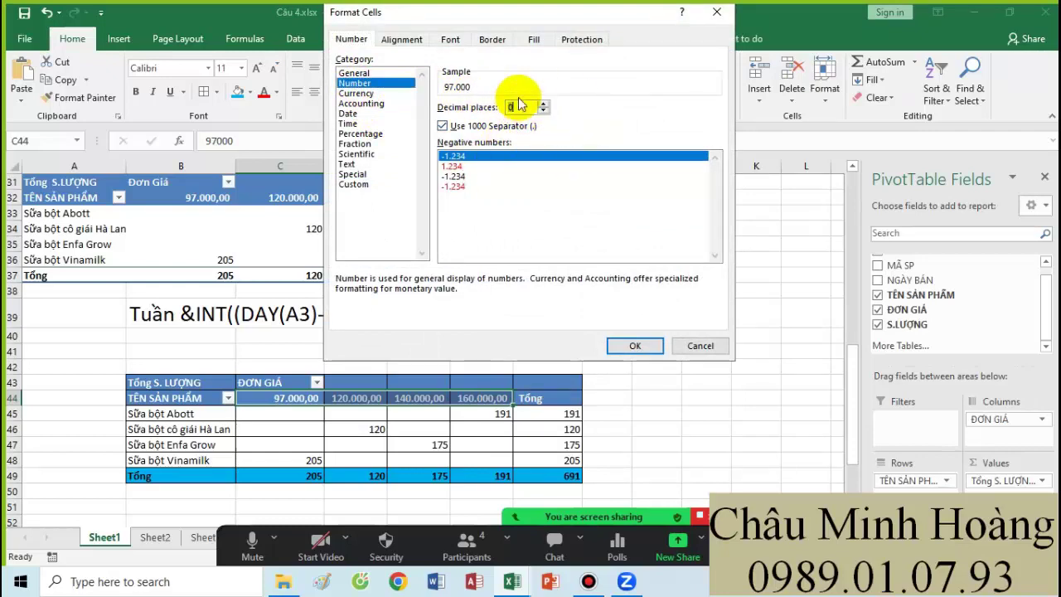
click(630, 349)
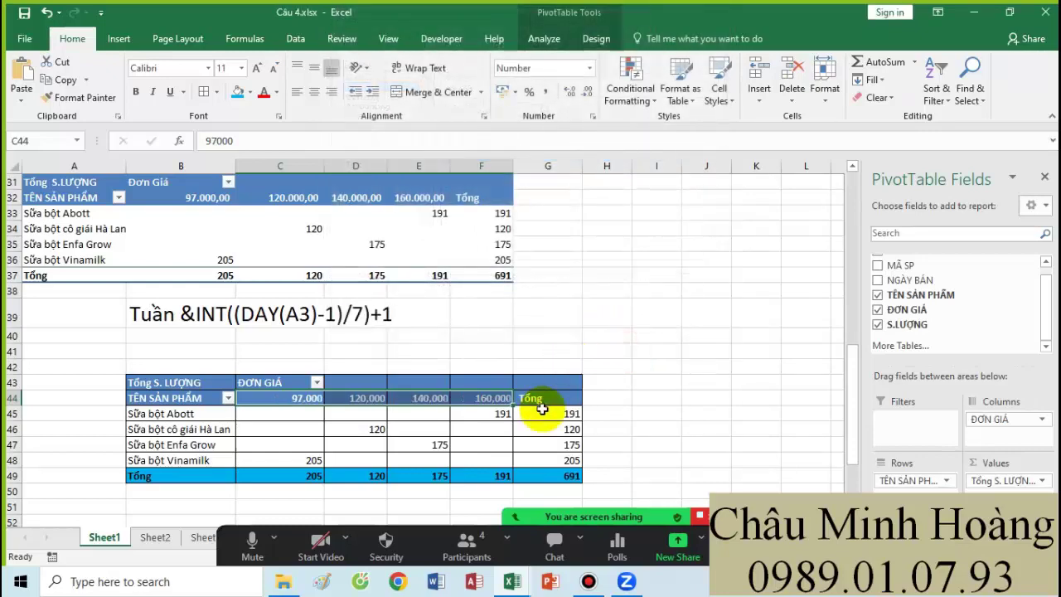
scroll(543, 398, up, 3)
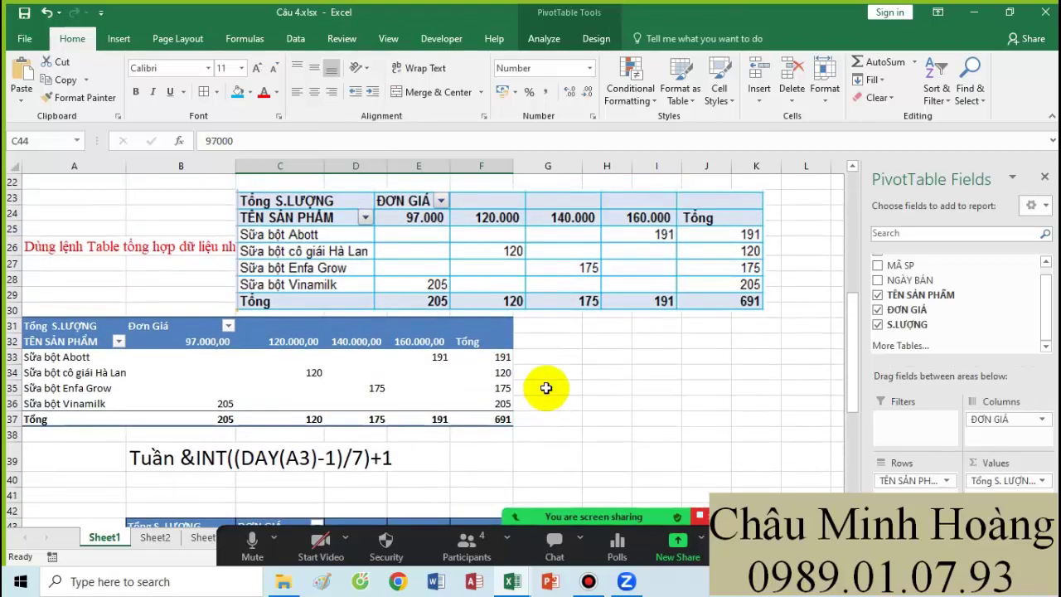
scroll(547, 388, down, 3)
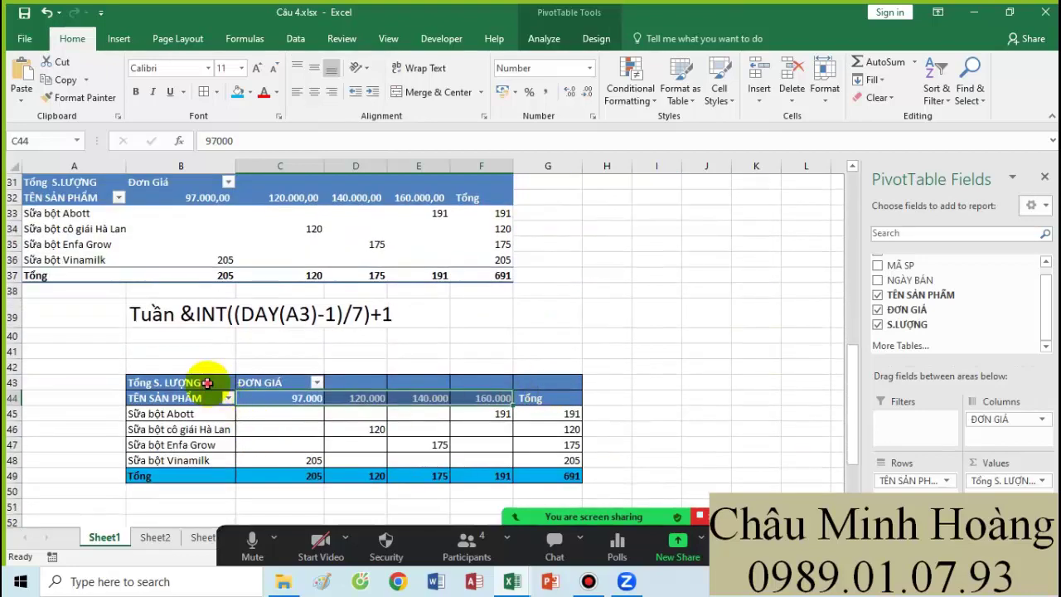
- Try to recolour the borders of the lower pivot table, B43:G49, with a blue line colour
drag(201, 381, 546, 475)
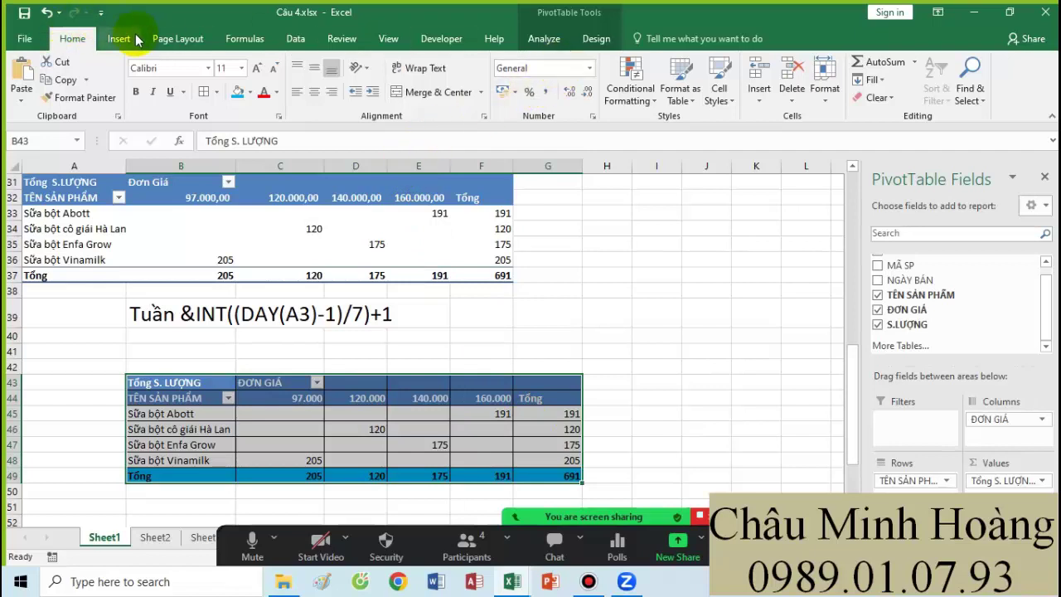
click(216, 93)
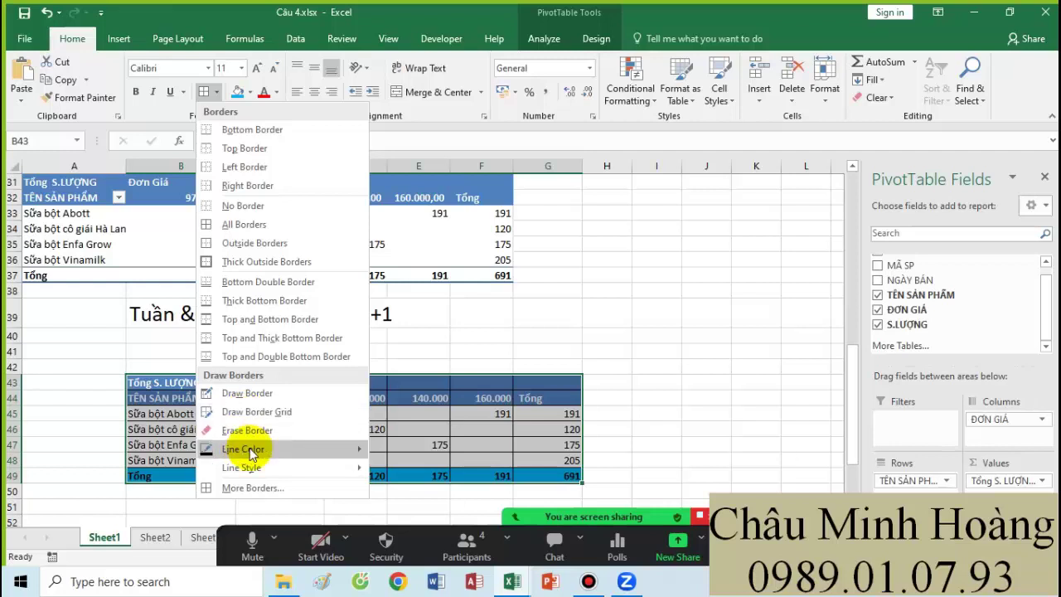
mouse_move(262, 454)
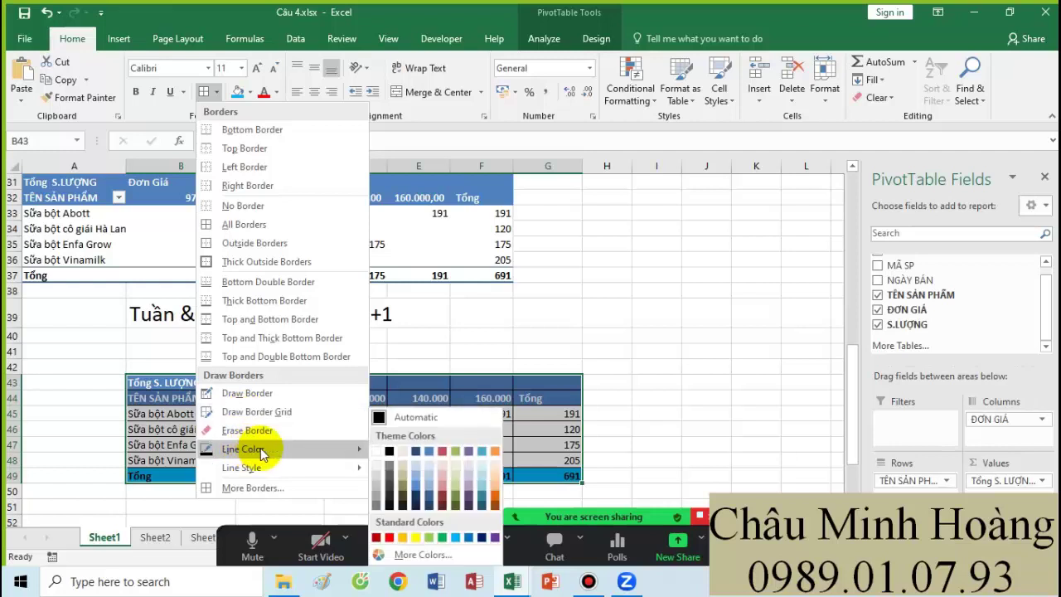
click(470, 539)
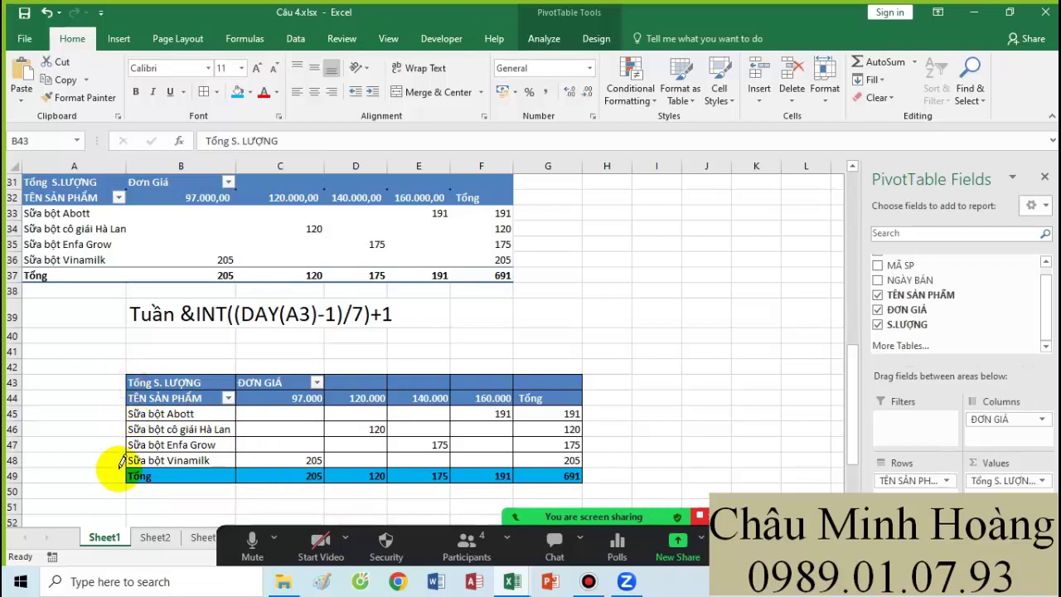
click(249, 461)
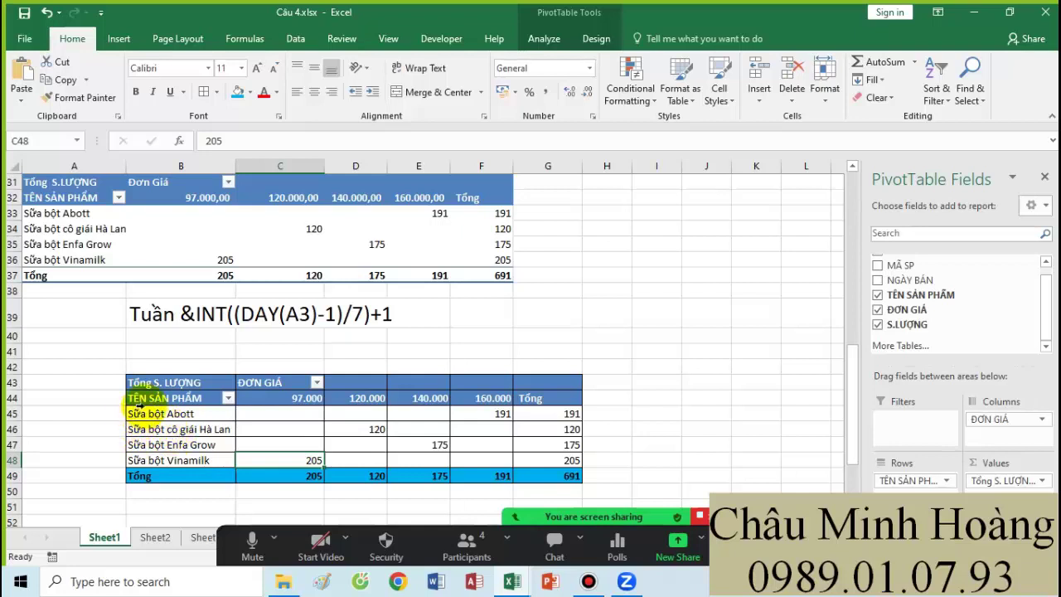
drag(161, 384, 573, 475)
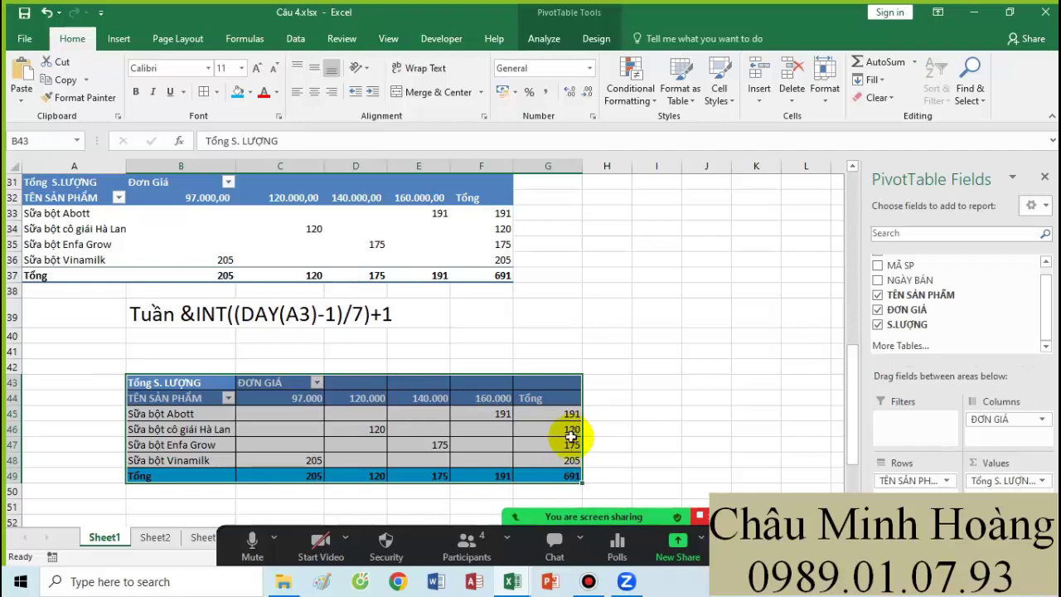
scroll(552, 434, up, 2)
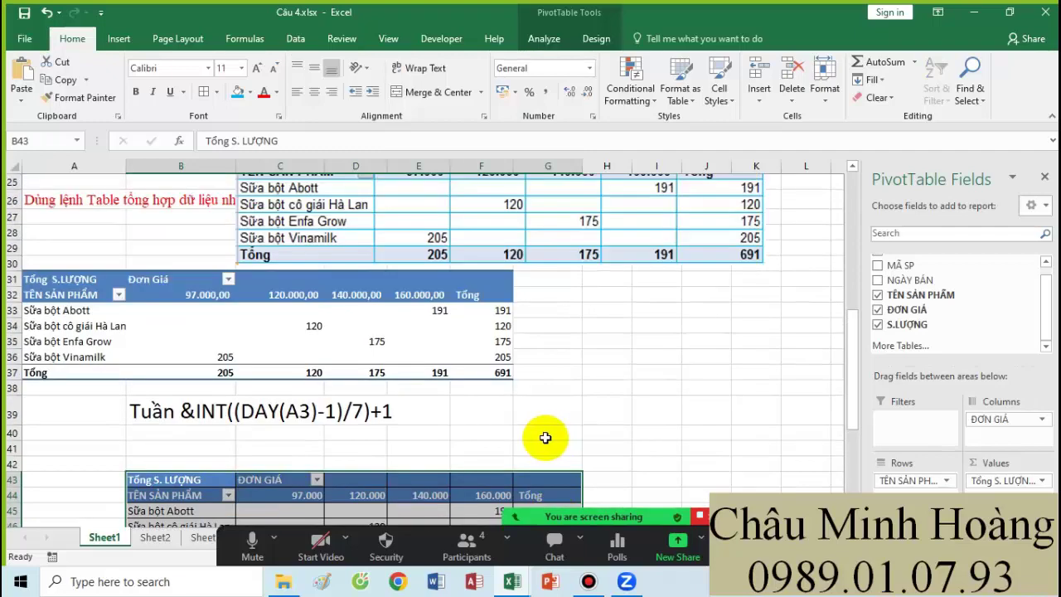
scroll(550, 433, up, 2)
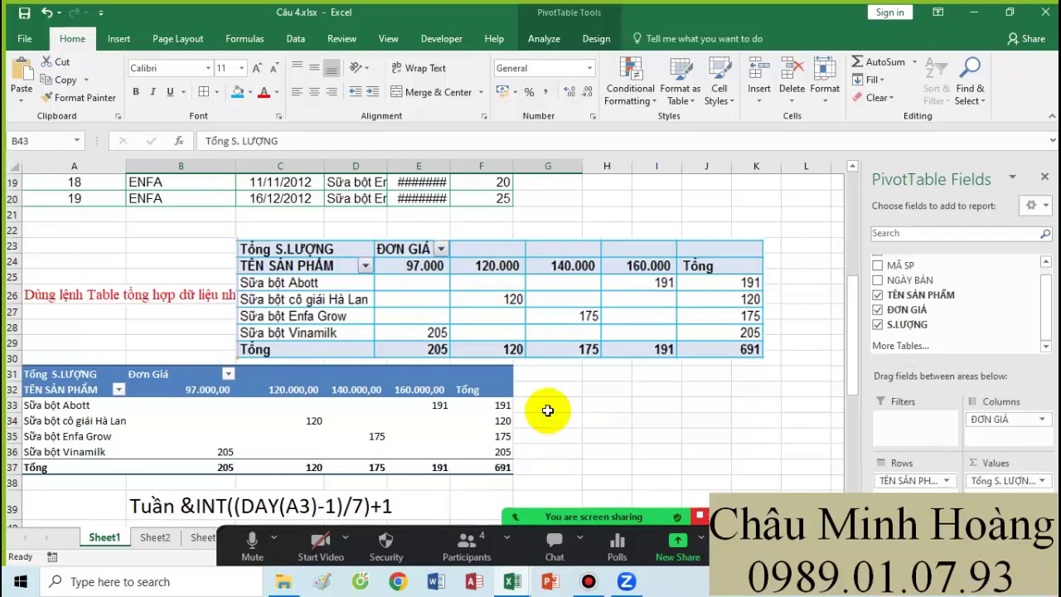
scroll(548, 410, down, 2)
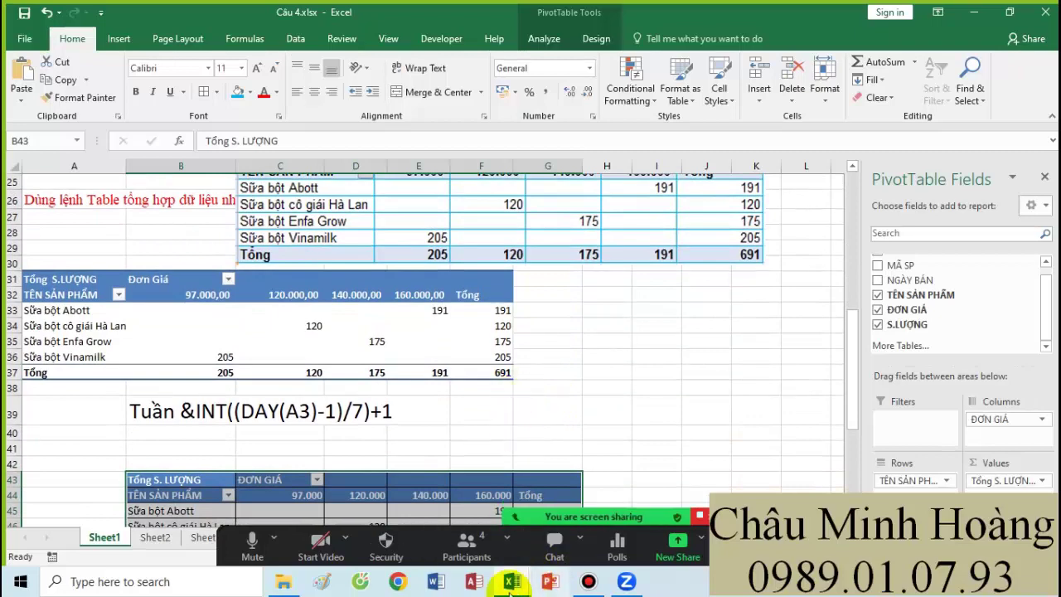
- Switch to the Câu 5.xlsx workbook and review its sample pivot table and the existing one below the source data
mouse_move(512, 583)
click(242, 484)
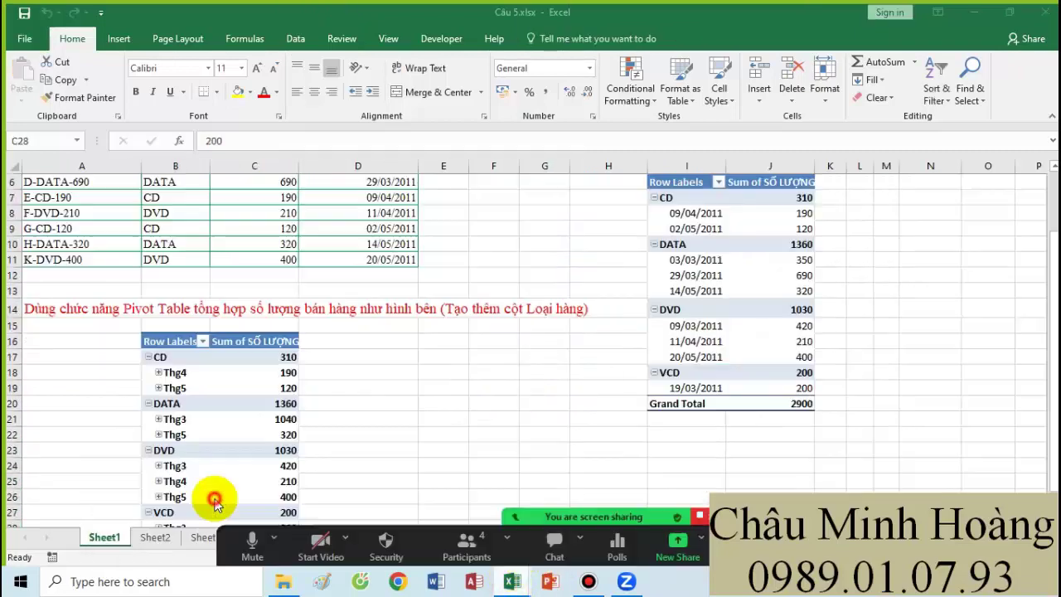
click(462, 422)
scroll(493, 379, down, 2)
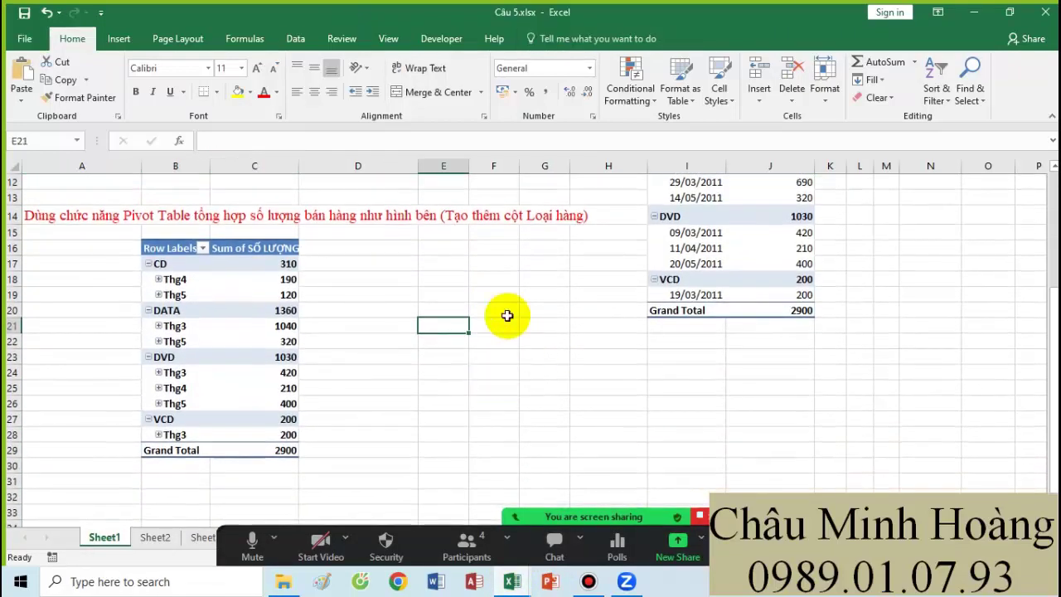
scroll(592, 315, up, 2)
click(749, 355)
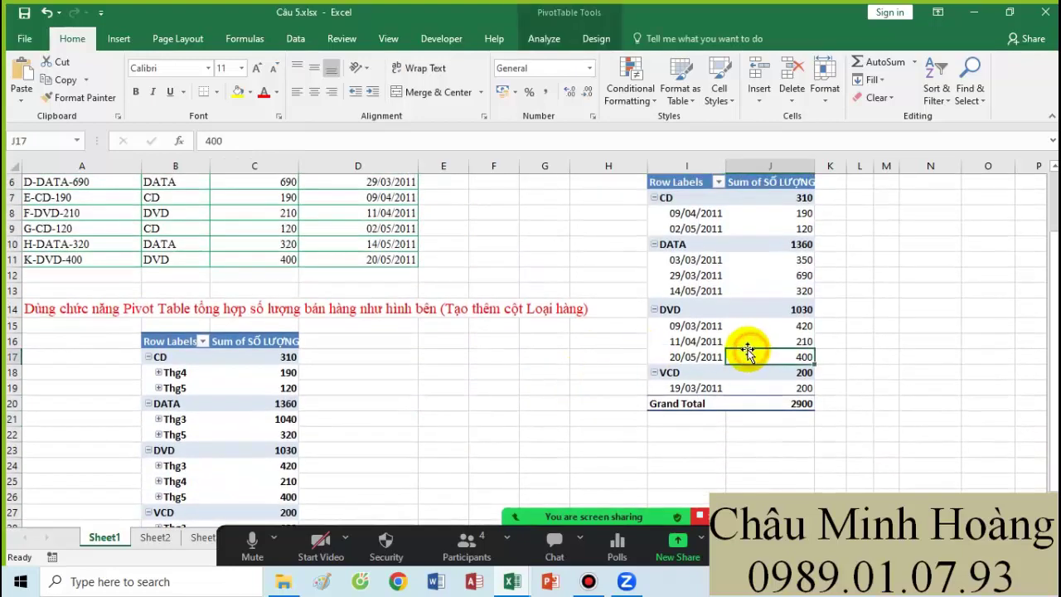
click(710, 325)
click(470, 368)
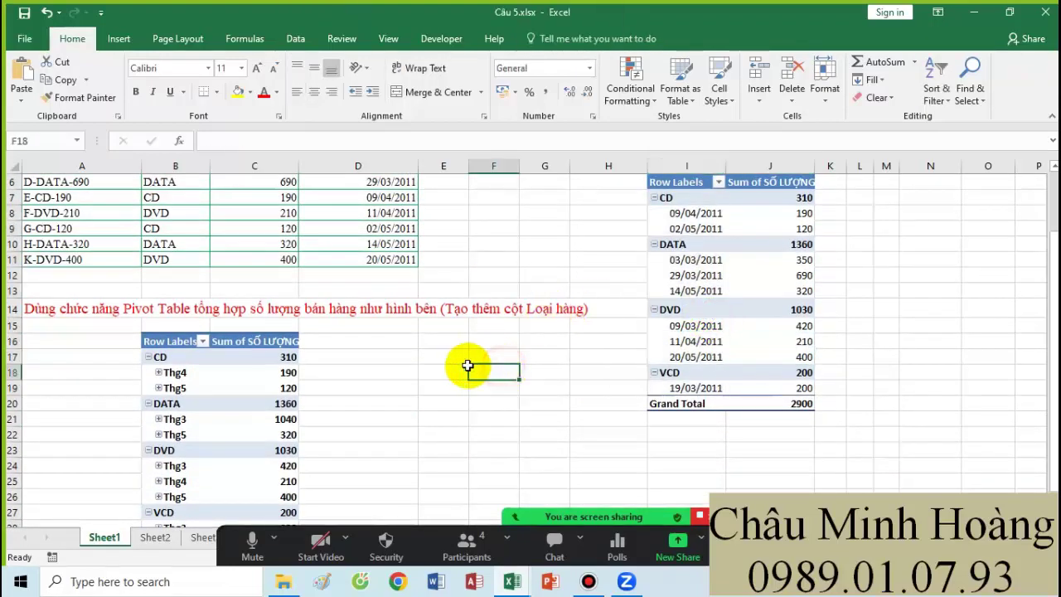
scroll(468, 365, up, 2)
- Examine the source table A2:D11 and the formula that extracts the item type in the LOẠI HÀNG column
drag(178, 243, 5, 238)
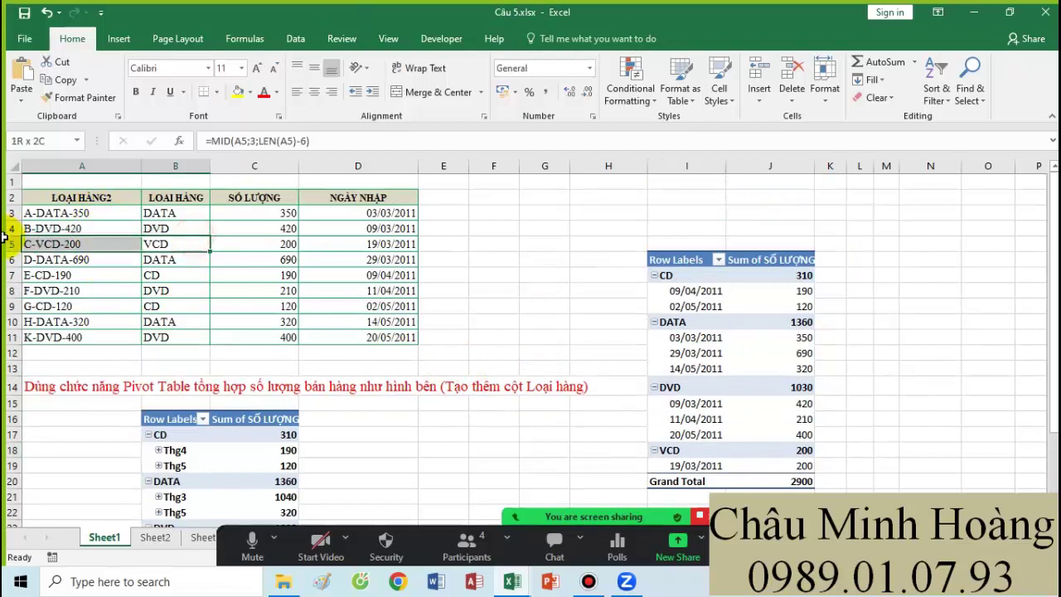
drag(111, 197, 367, 335)
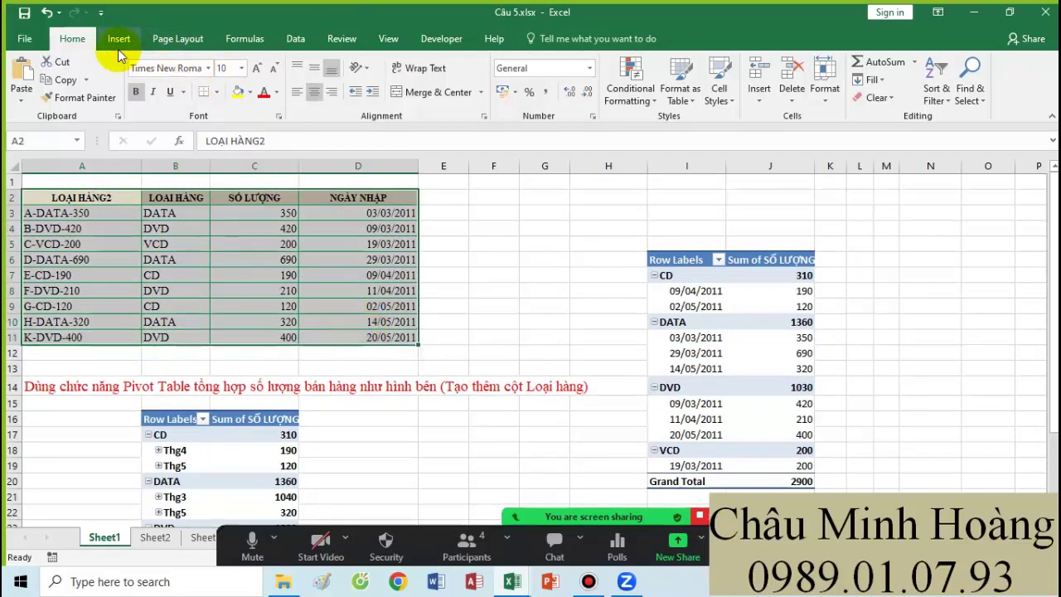
click(178, 213)
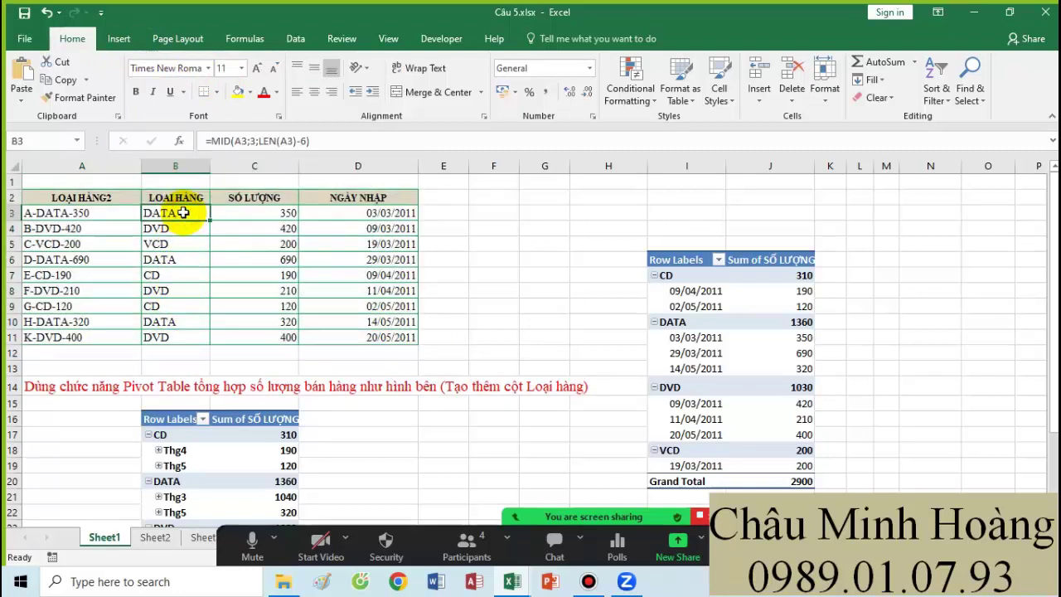
click(66, 199)
click(171, 199)
click(178, 213)
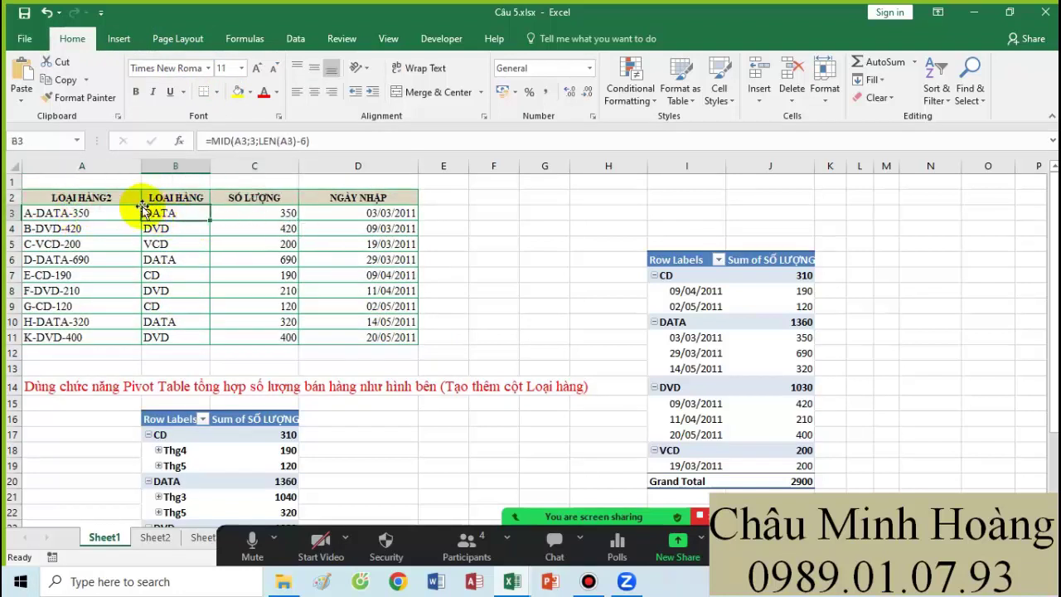
- Create a PivotTable from range A2:D11, placed in the existing worksheet at cell N6 of Sheet1
drag(108, 199, 410, 333)
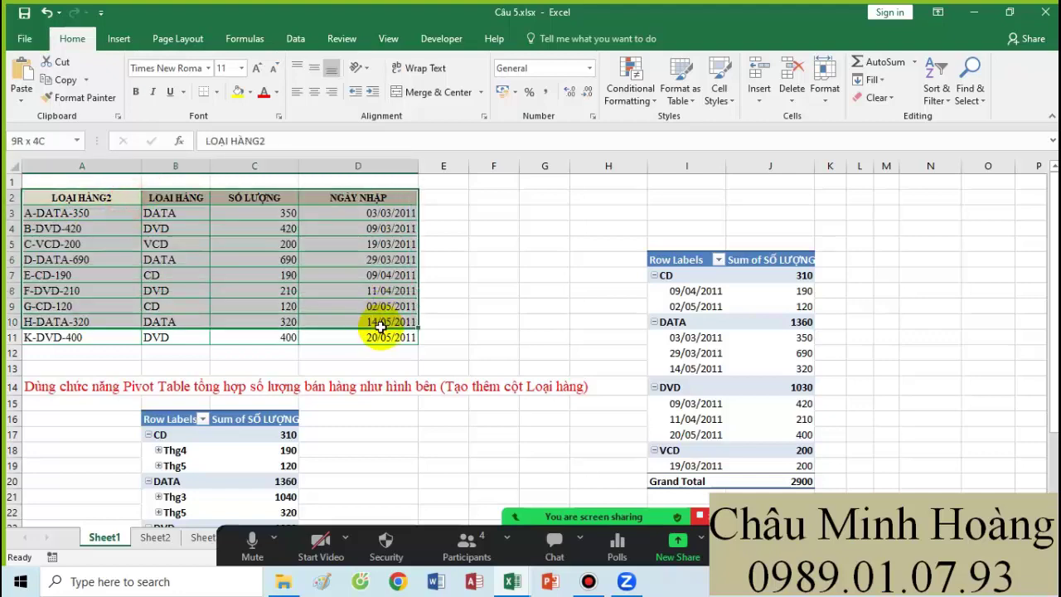
click(116, 43)
click(28, 79)
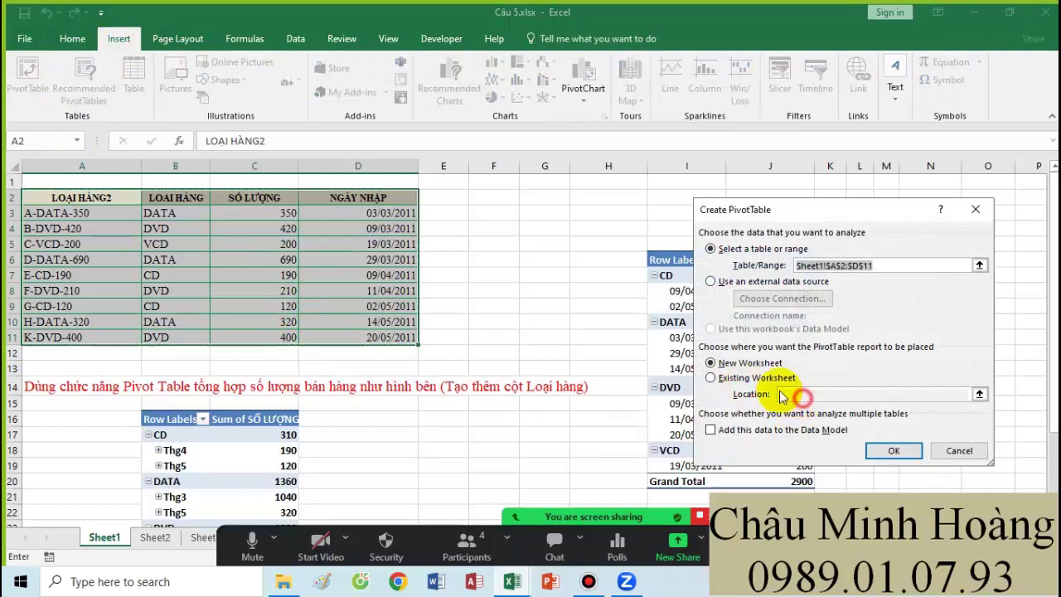
click(781, 395)
drag(543, 448, 688, 465)
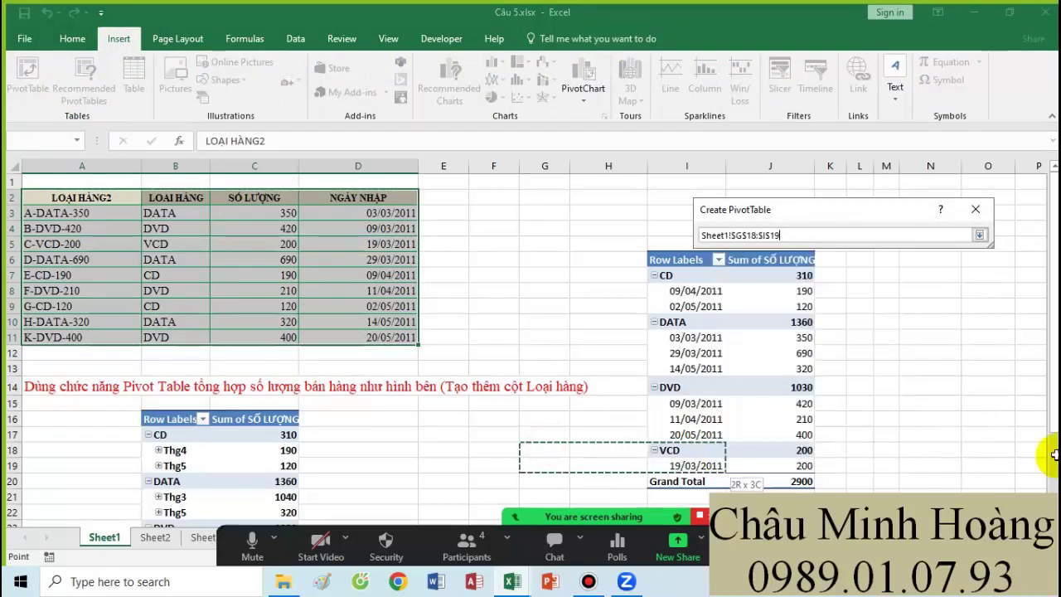
click(1006, 491)
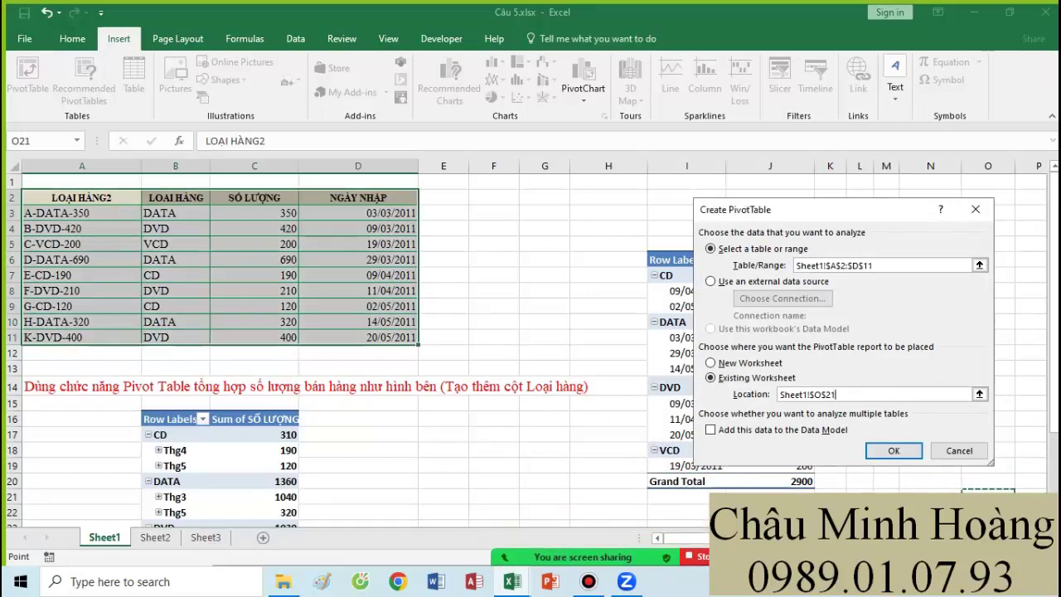
scroll(552, 378, right, 4)
click(534, 264)
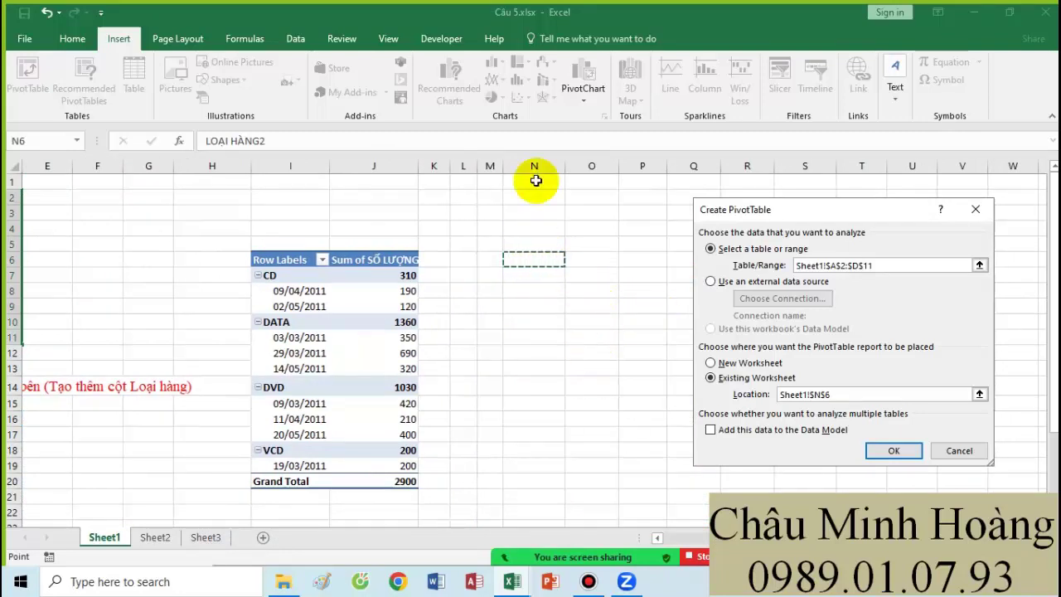
click(894, 451)
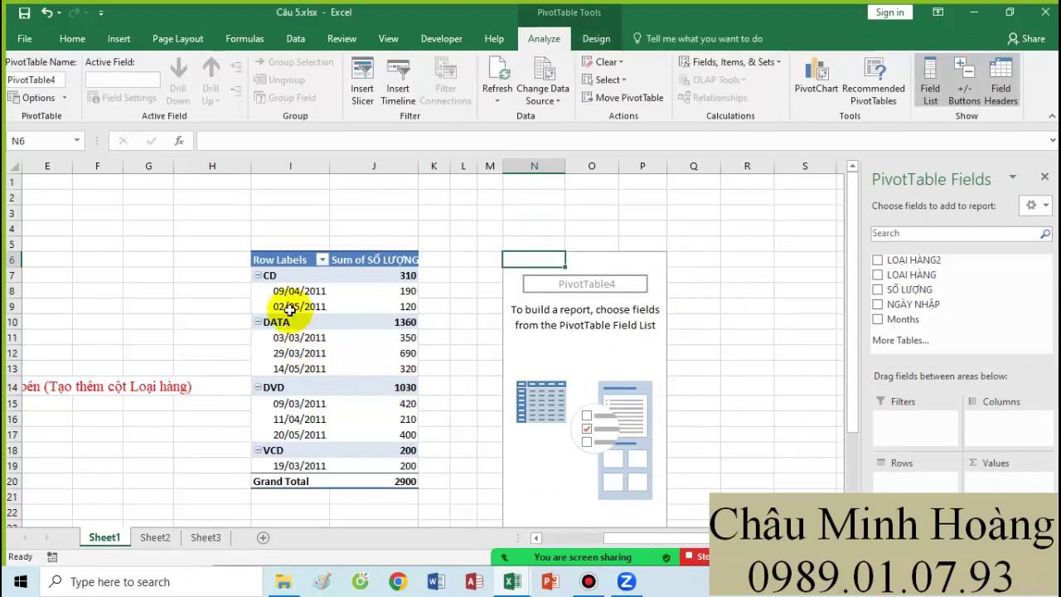
- Put LOẠI HÀNG and NGÀY NHẬP in the pivot rows and SỐ LƯỢNG in the values, and remove the Months field
drag(912, 274, 903, 484)
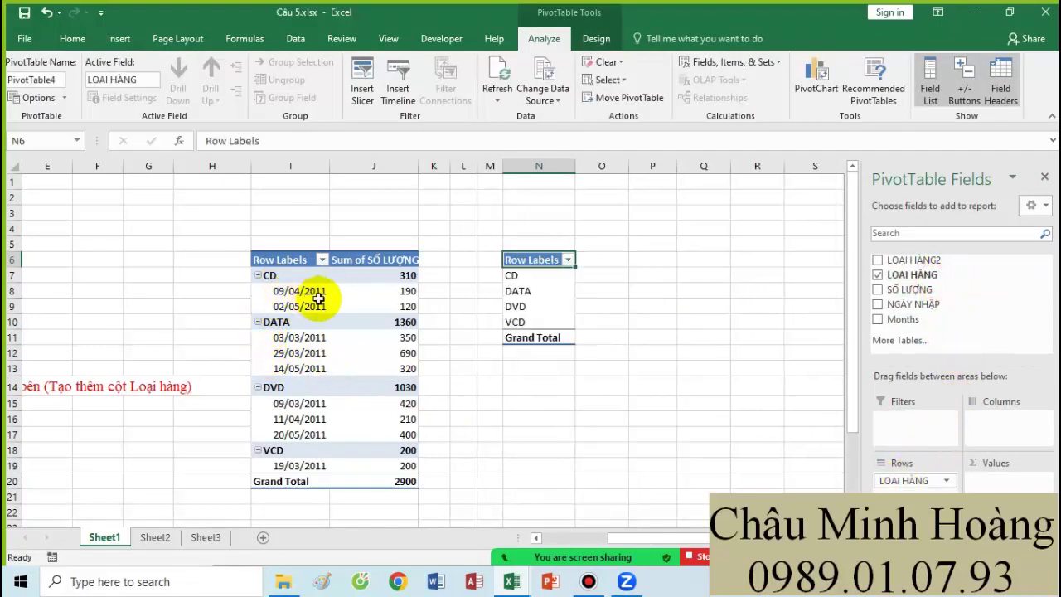
drag(916, 304, 903, 483)
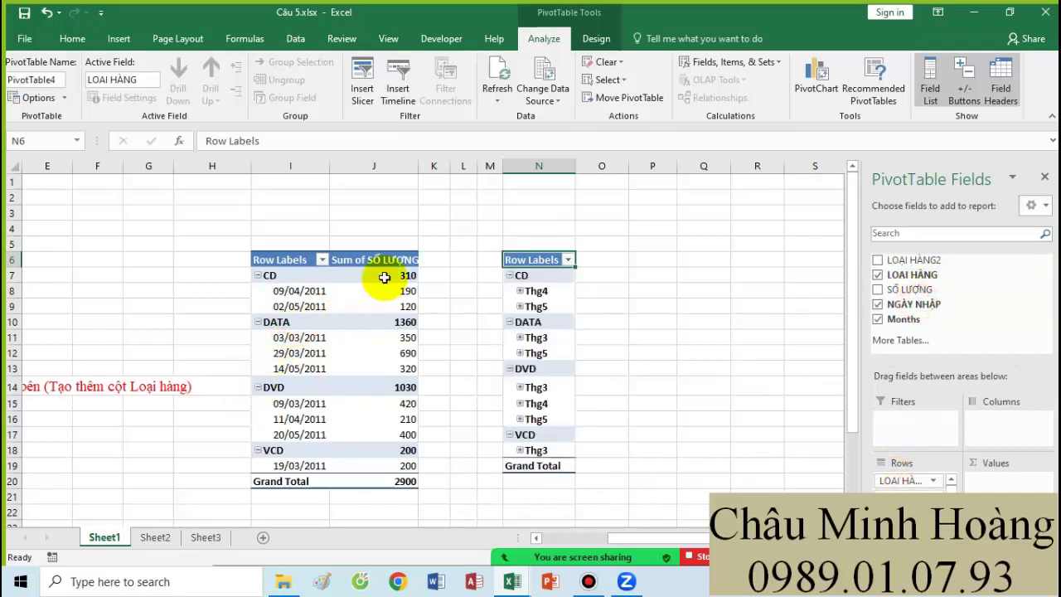
drag(909, 289, 995, 481)
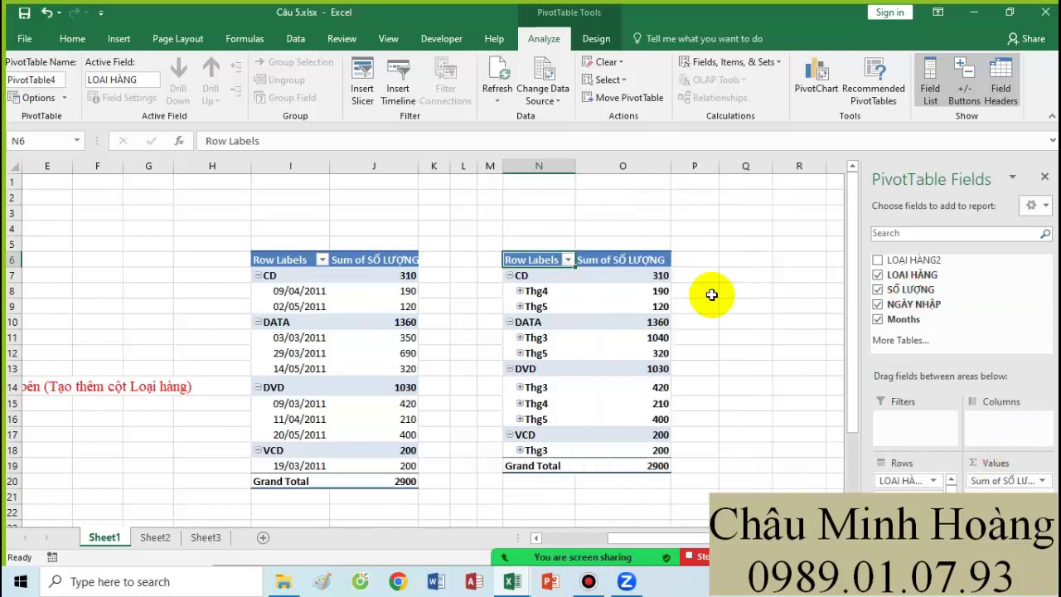
click(877, 320)
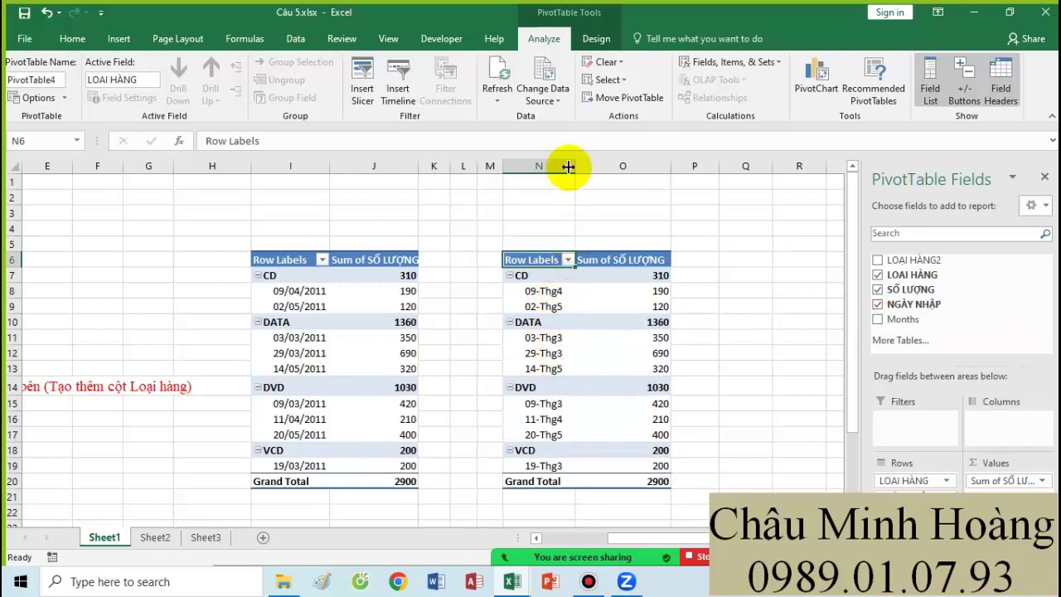
- Widen column N, which holds the row labels of the new pivot table, to about twice its width
drag(575, 166, 662, 170)
scroll(384, 372, down, 5)
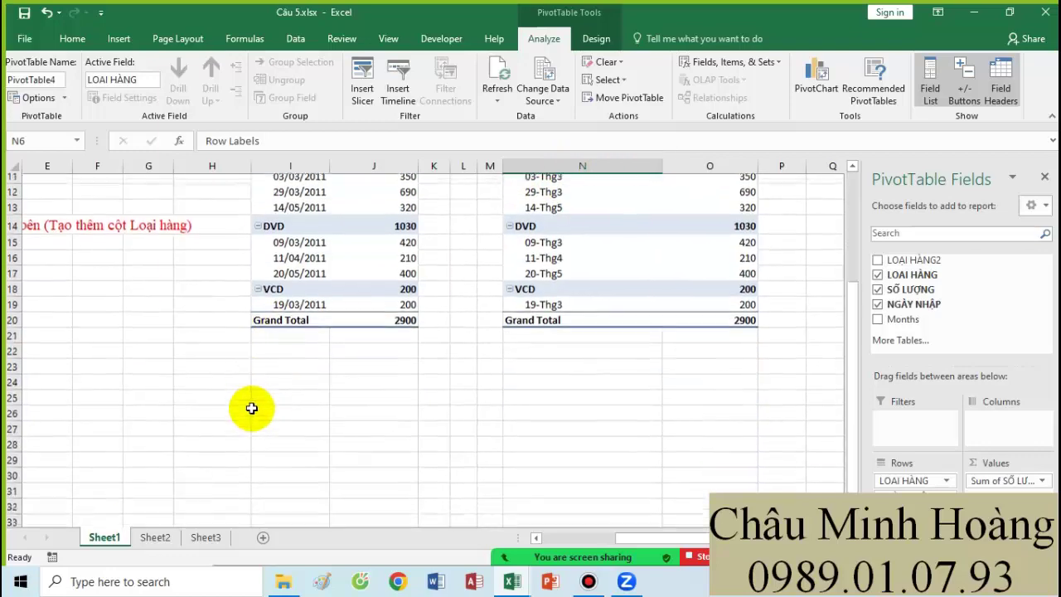
drag(625, 539, 668, 539)
scroll(647, 479, up, 2)
scroll(648, 479, up, 1)
scroll(545, 450, up, 2)
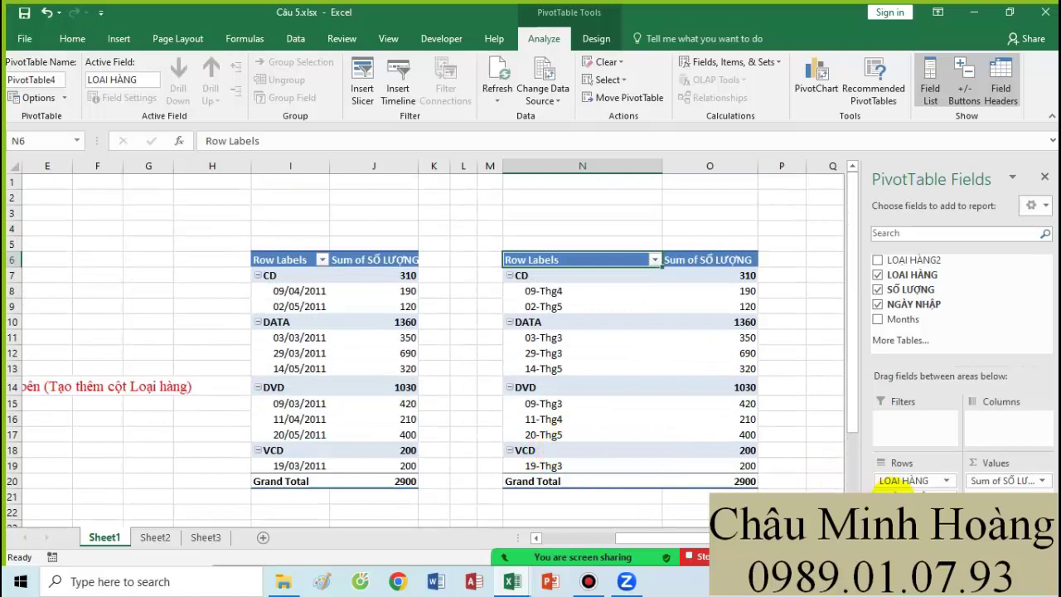
- Open the field settings of the NGÀY NHẬP row field and select None for its subtotals
click(899, 481)
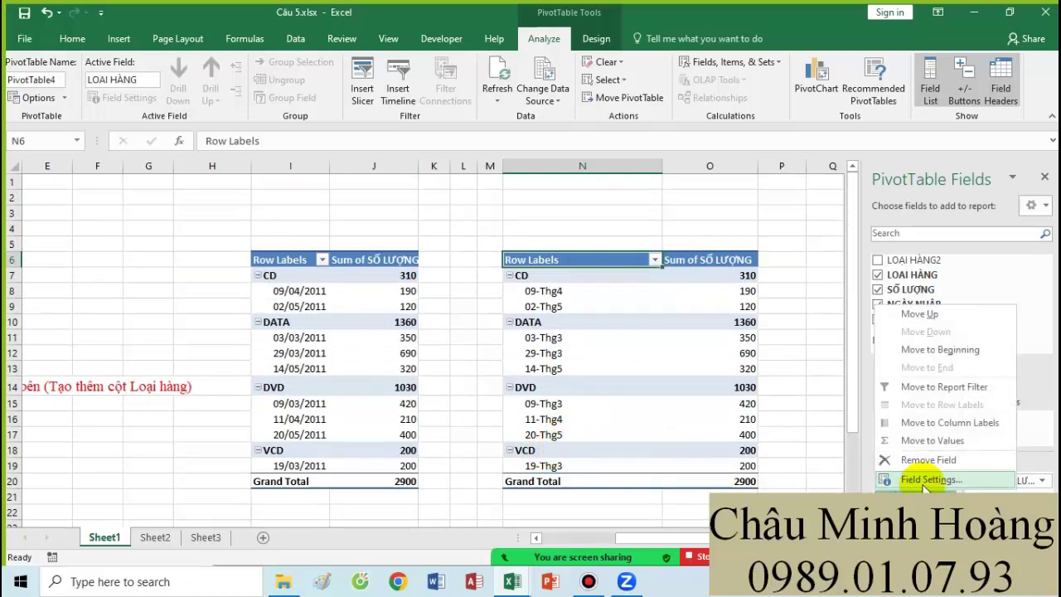
click(927, 480)
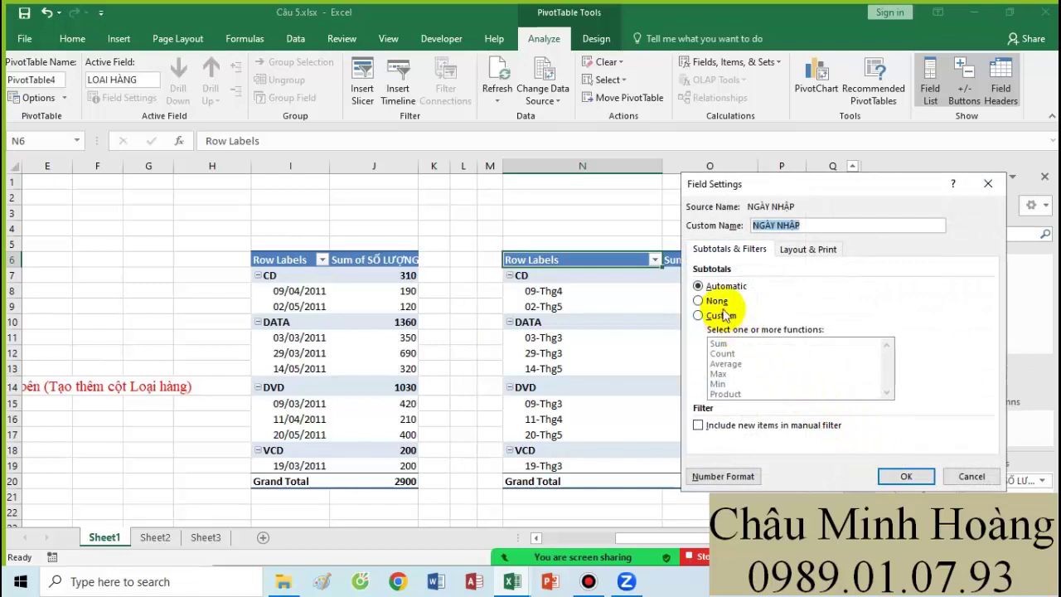
click(797, 249)
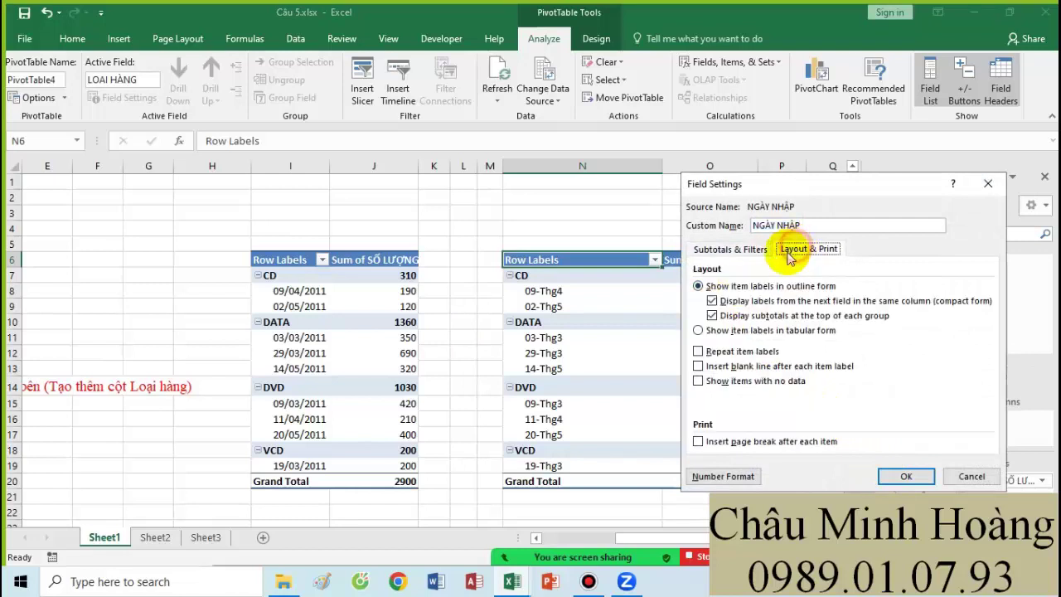
click(732, 255)
click(711, 320)
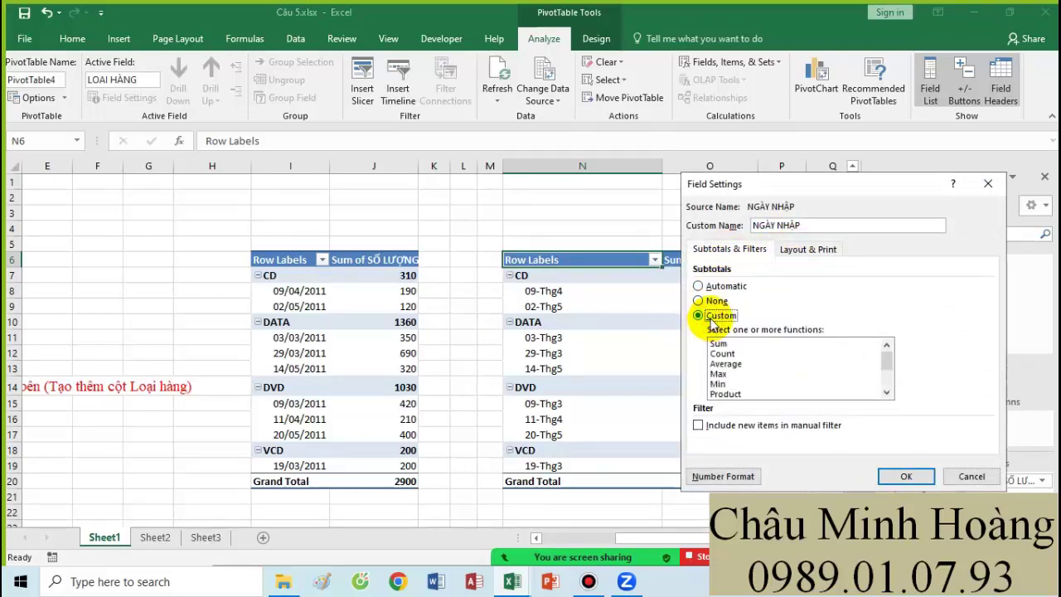
click(713, 302)
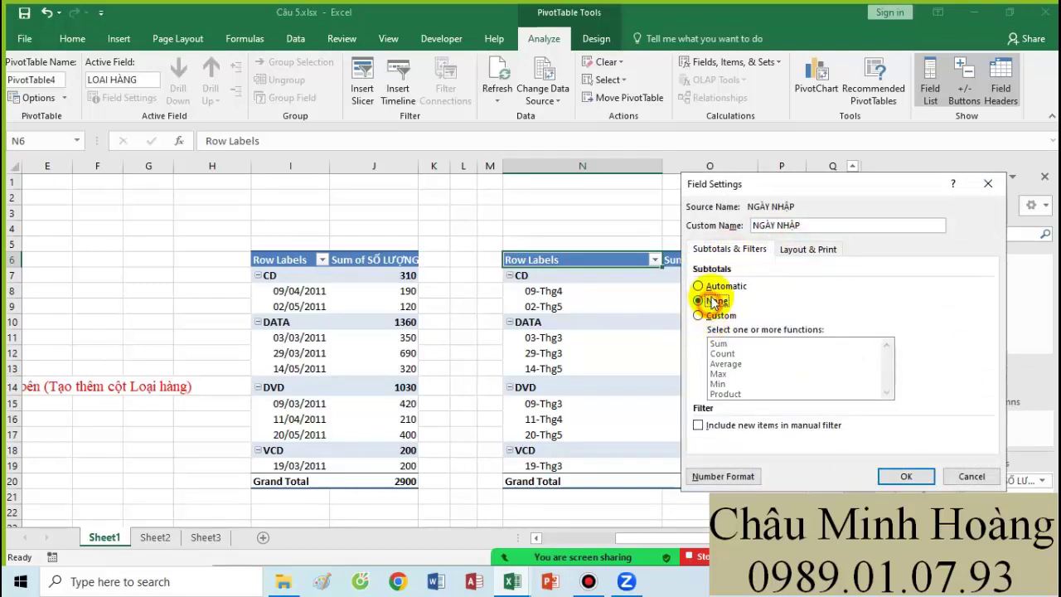
- Set the NGÀY NHẬP number format to date type 14/3/2012 with the Vietnamese locale, and widen column N to almost twice its width
click(723, 477)
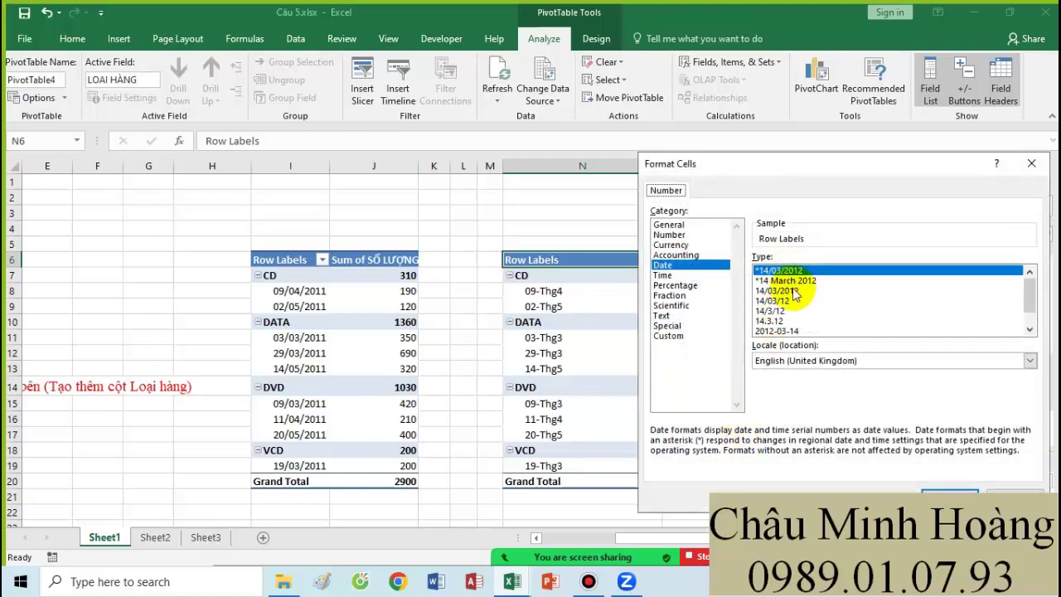
click(784, 291)
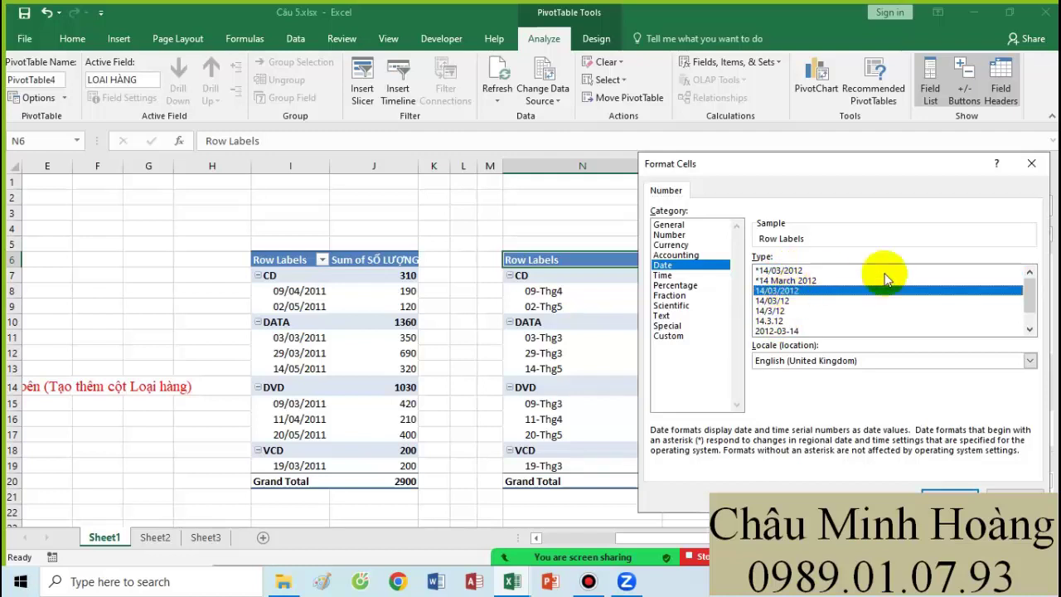
click(810, 369)
scroll(821, 414, down, 6)
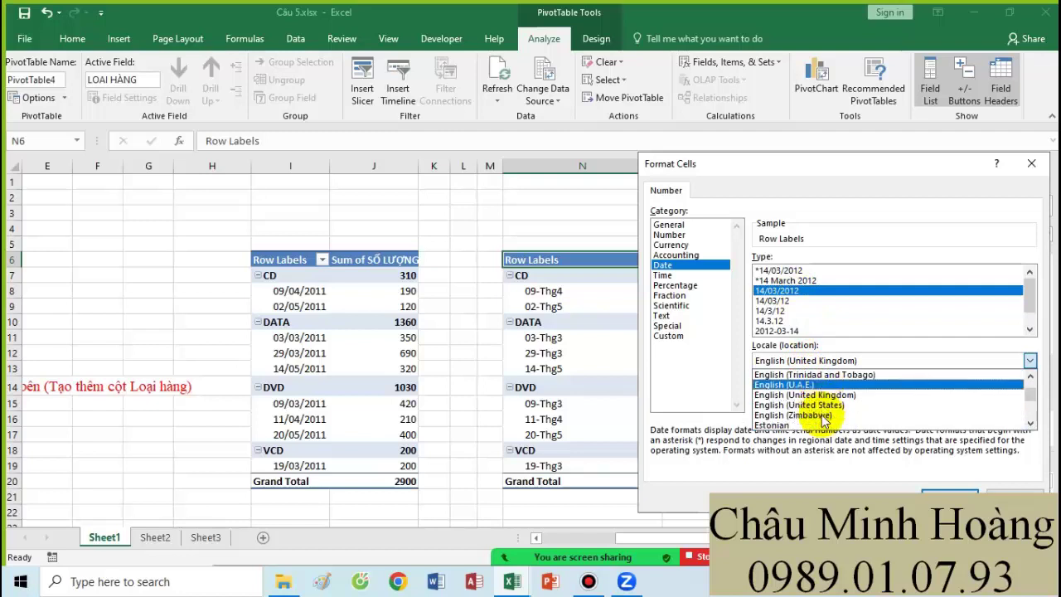
scroll(823, 428, down, 3)
drag(1028, 396, 968, 423)
scroll(968, 422, up, 1)
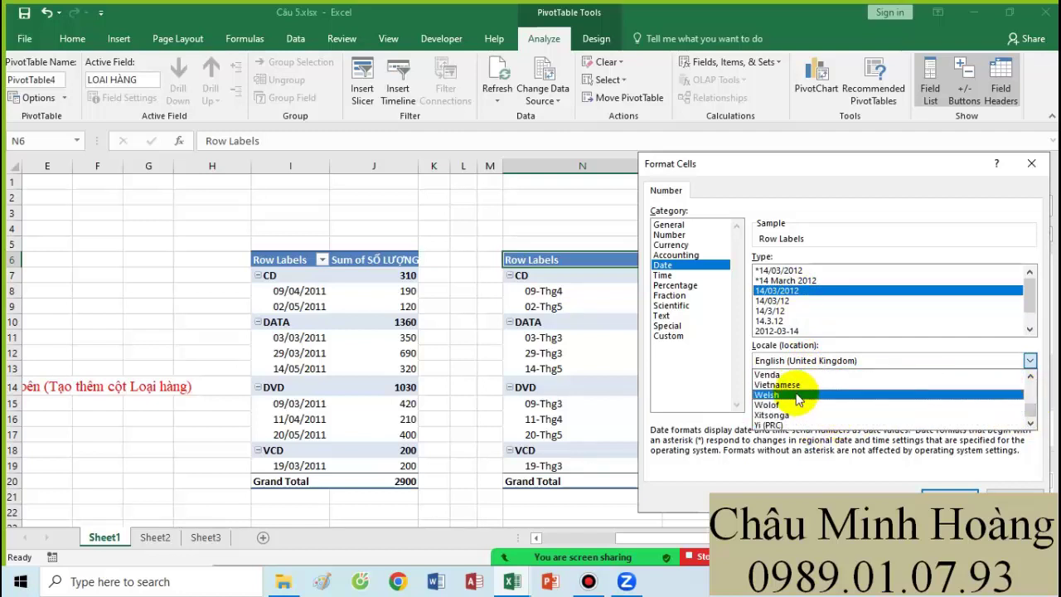
click(789, 388)
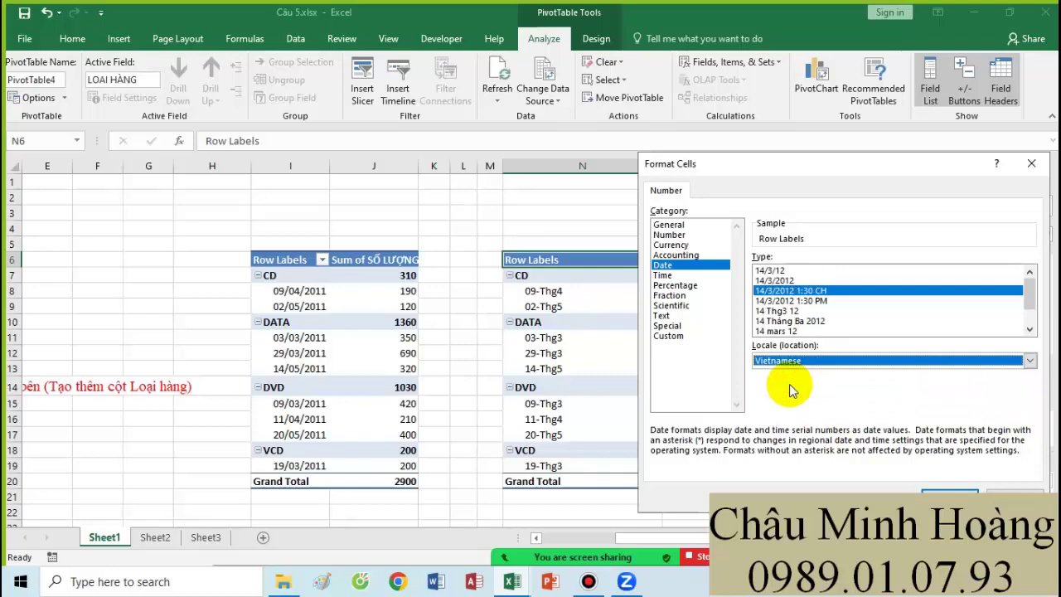
click(775, 281)
click(949, 494)
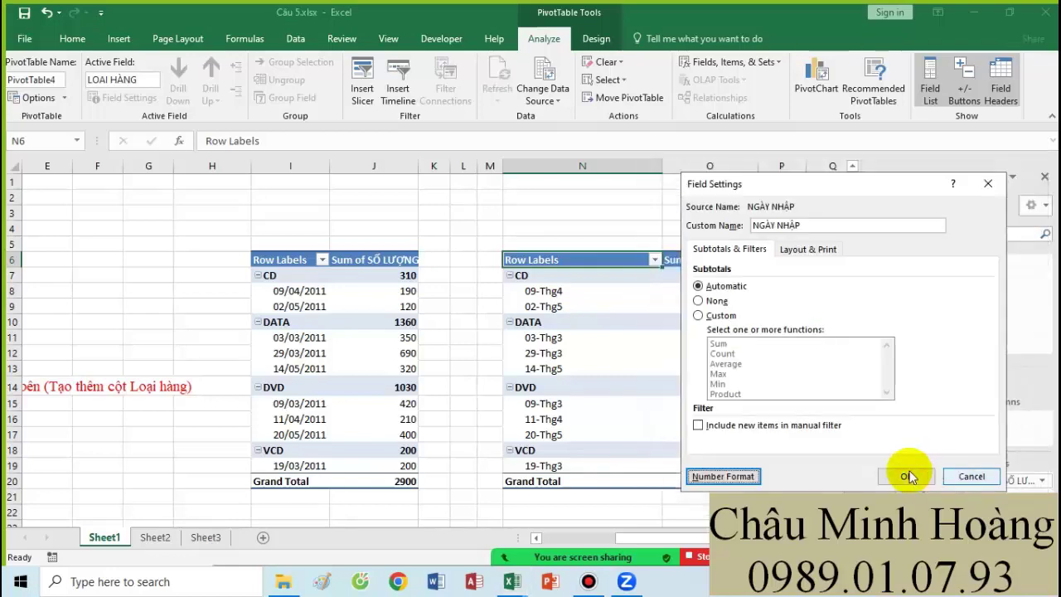
click(920, 475)
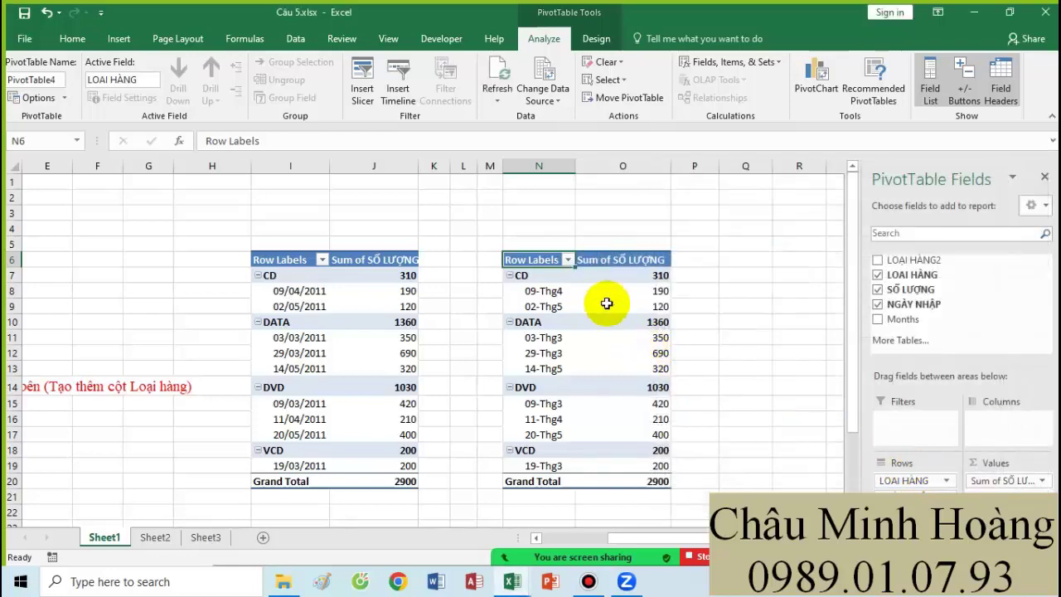
drag(572, 169, 637, 183)
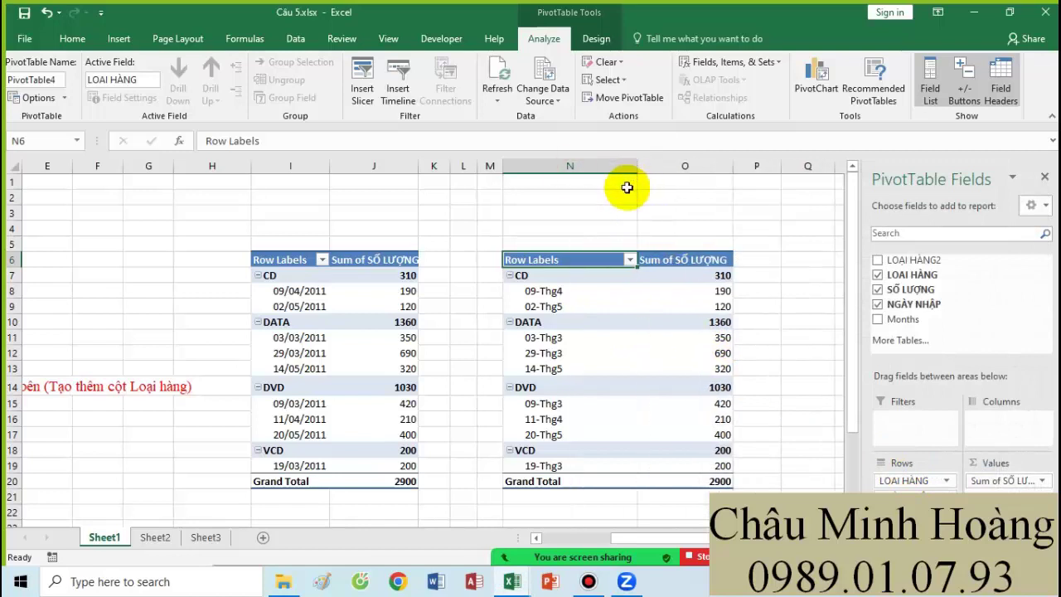
click(555, 292)
double_click(555, 292)
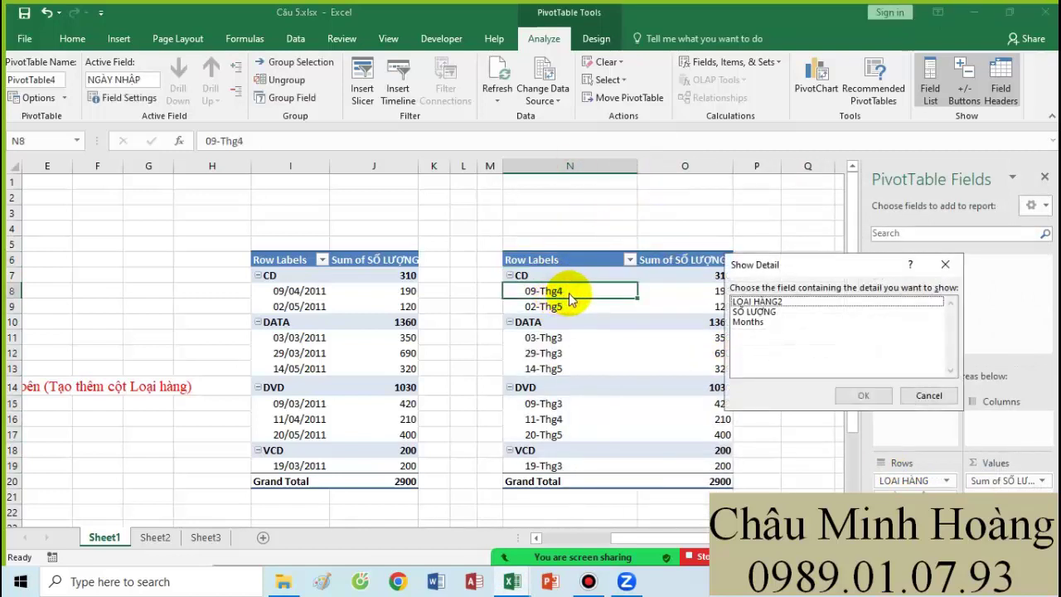
click(758, 324)
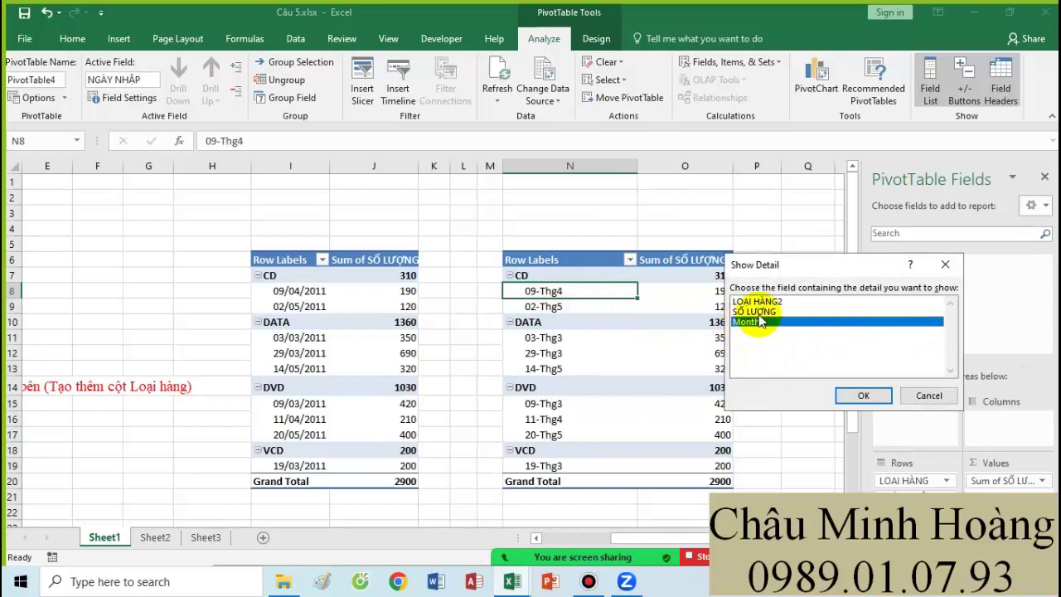
click(760, 303)
click(793, 322)
click(929, 395)
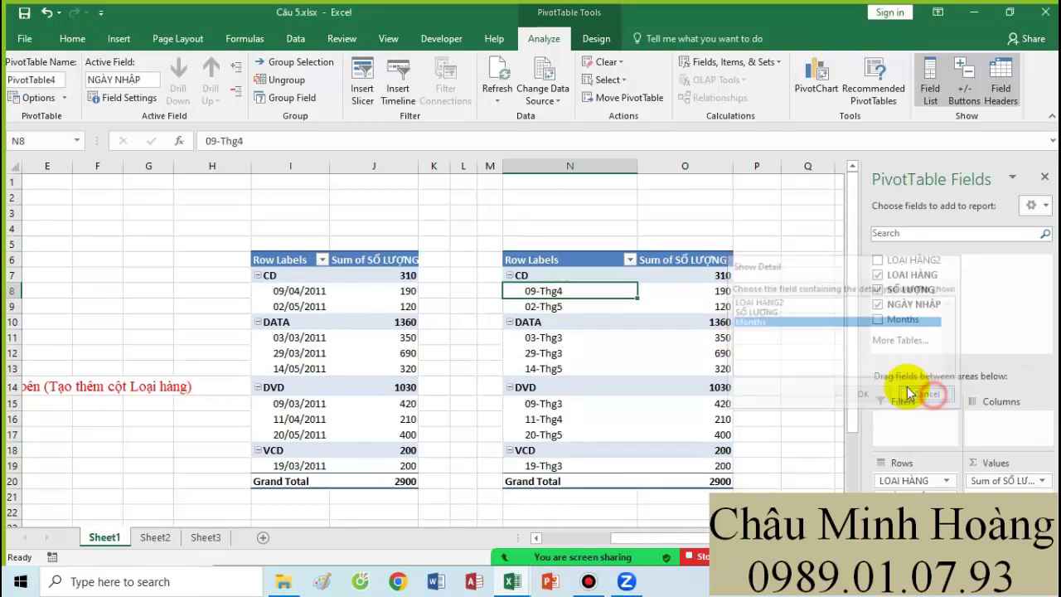
click(809, 346)
drag(568, 289, 570, 480)
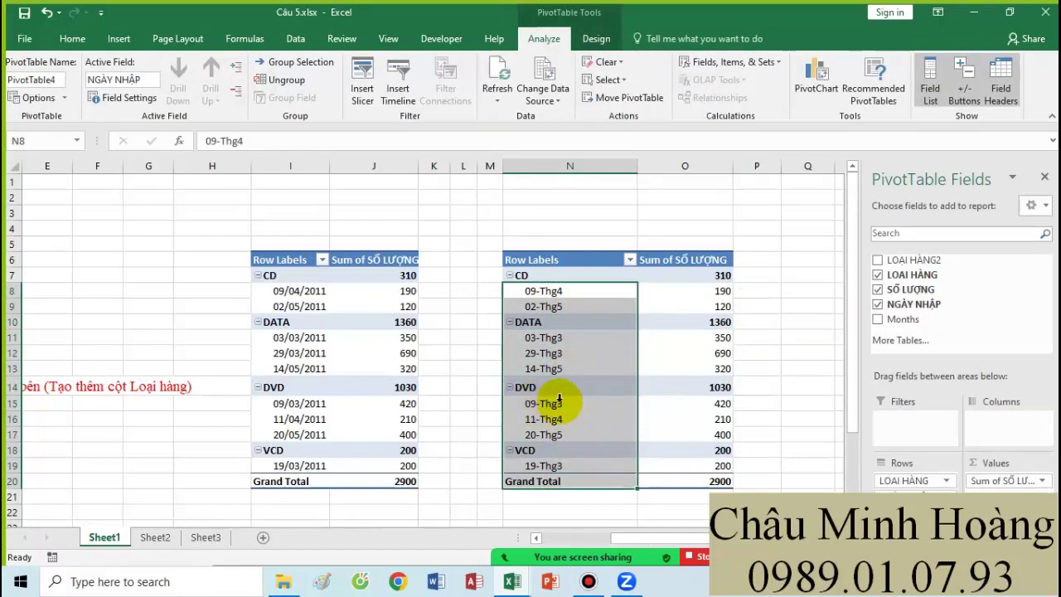
click(770, 341)
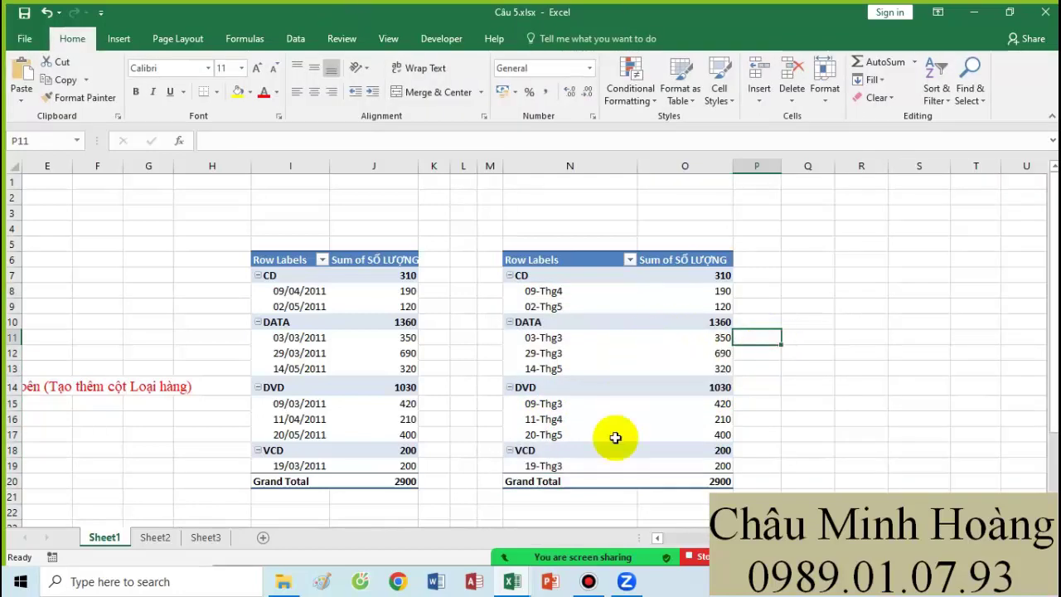
click(588, 581)
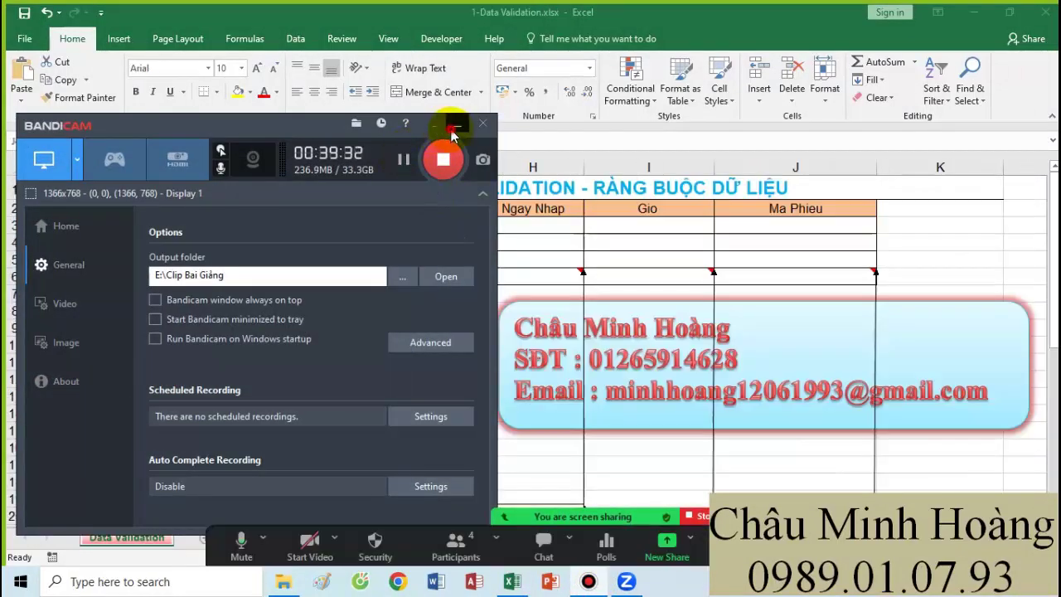
click(454, 128)
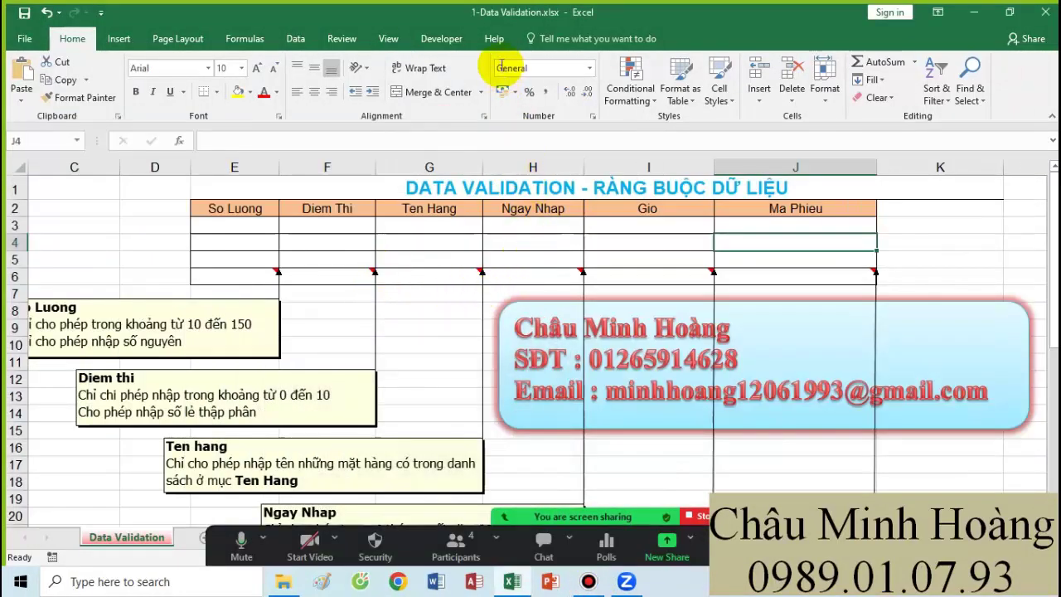
- Open Data Validation for the So Luong cells E3:E6 and look through its input message and error alert settings
click(419, 376)
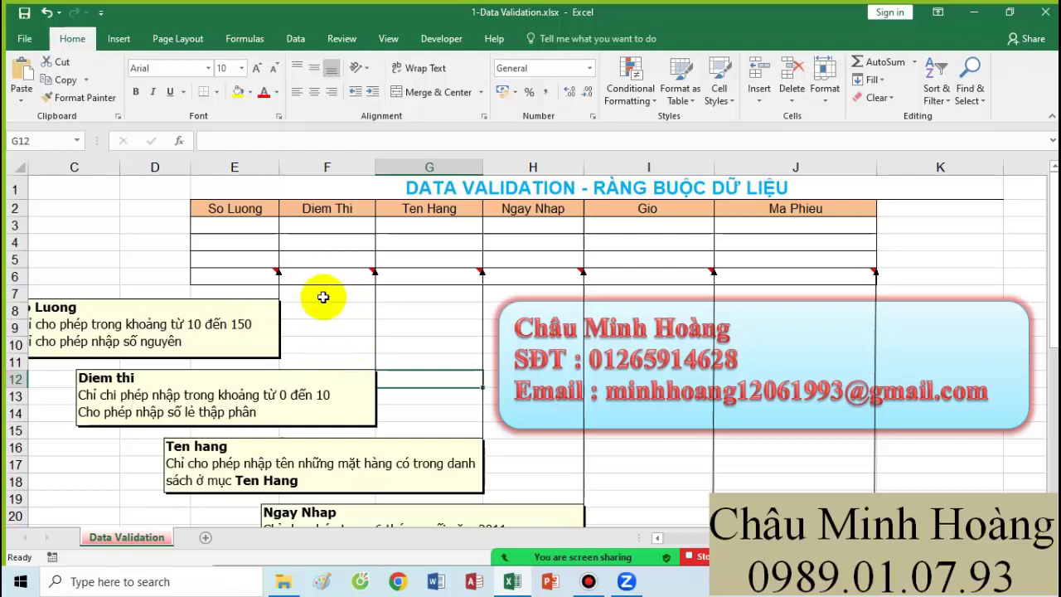
drag(246, 229, 249, 273)
ctrl+scroll(348, 314, up, 1)
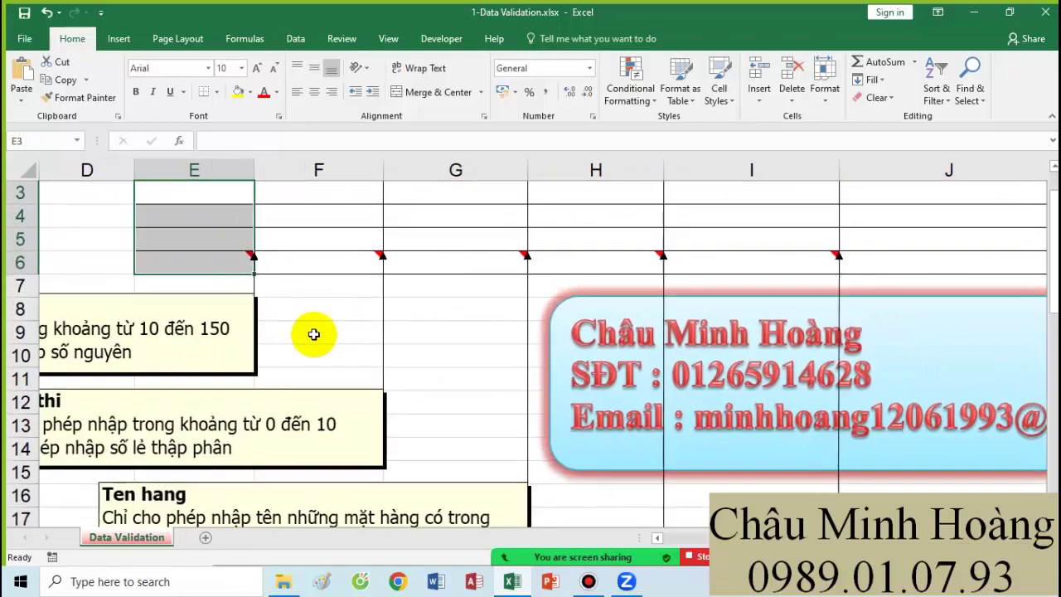
scroll(312, 334, up, 1)
drag(205, 249, 210, 314)
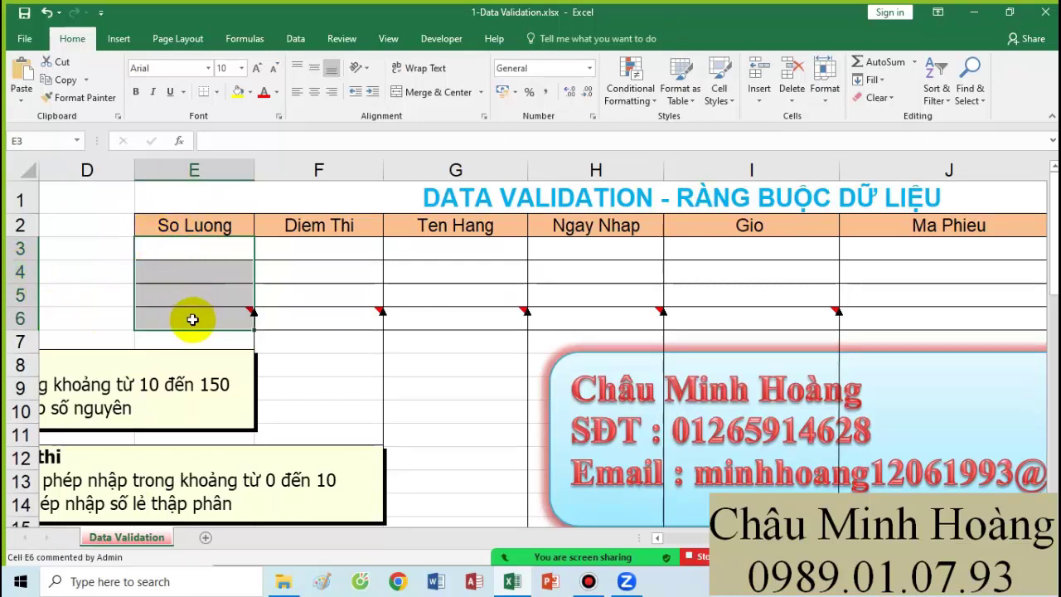
click(296, 38)
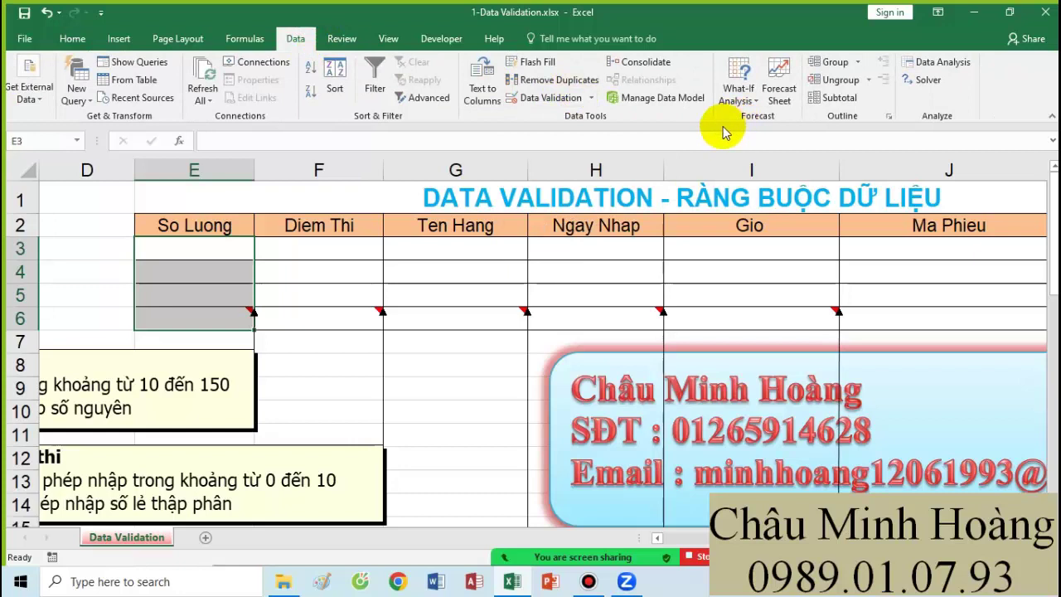
click(540, 109)
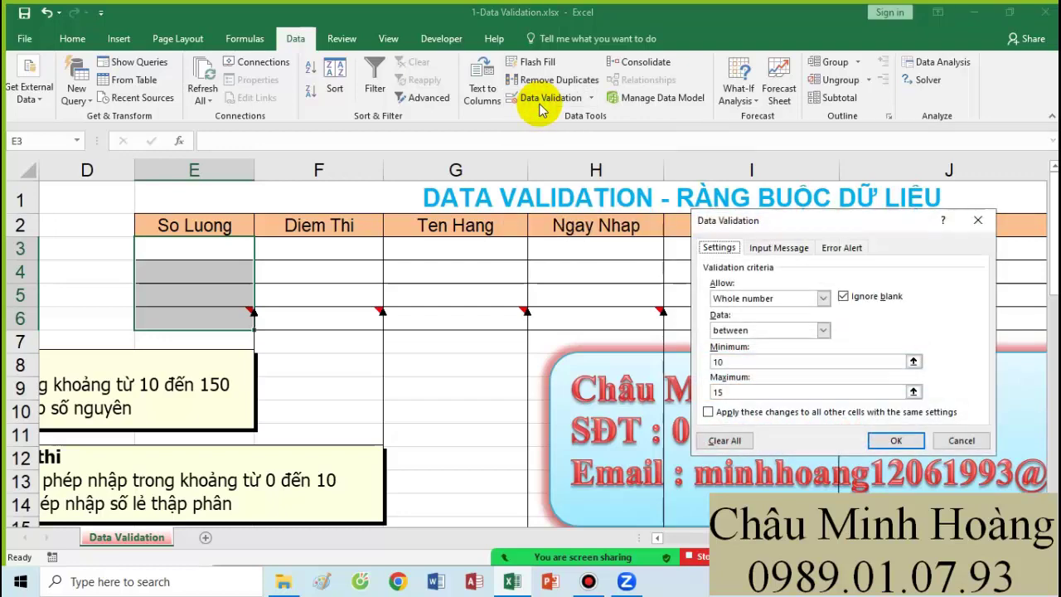
drag(763, 217, 509, 135)
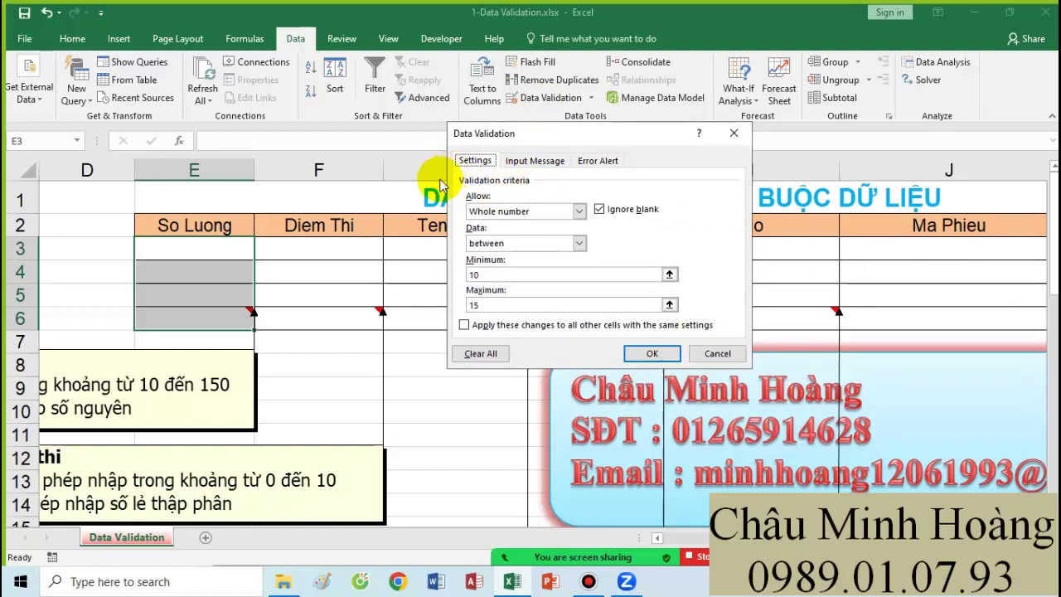
click(519, 162)
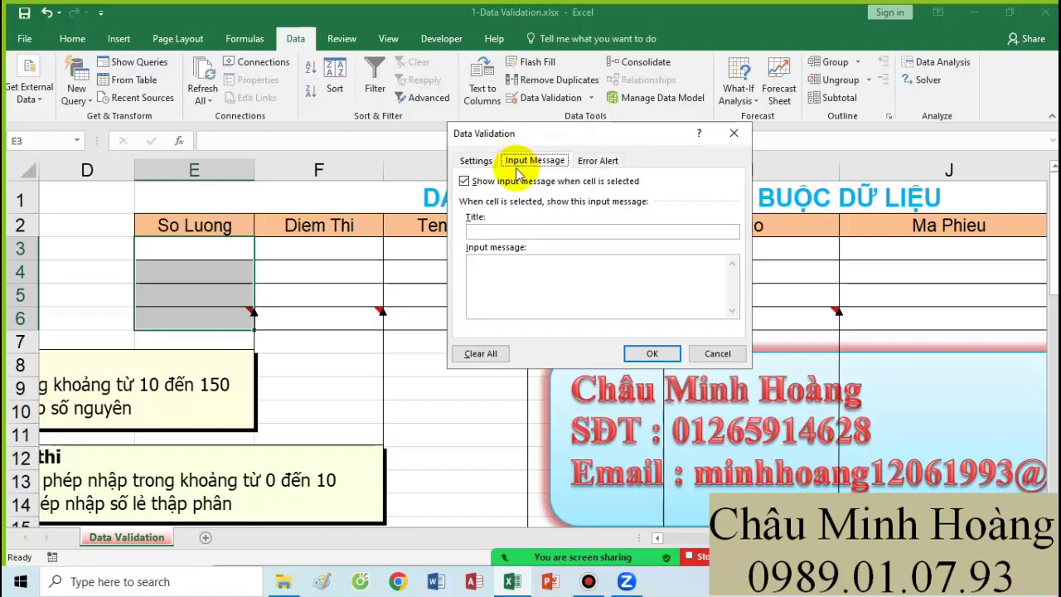
click(593, 162)
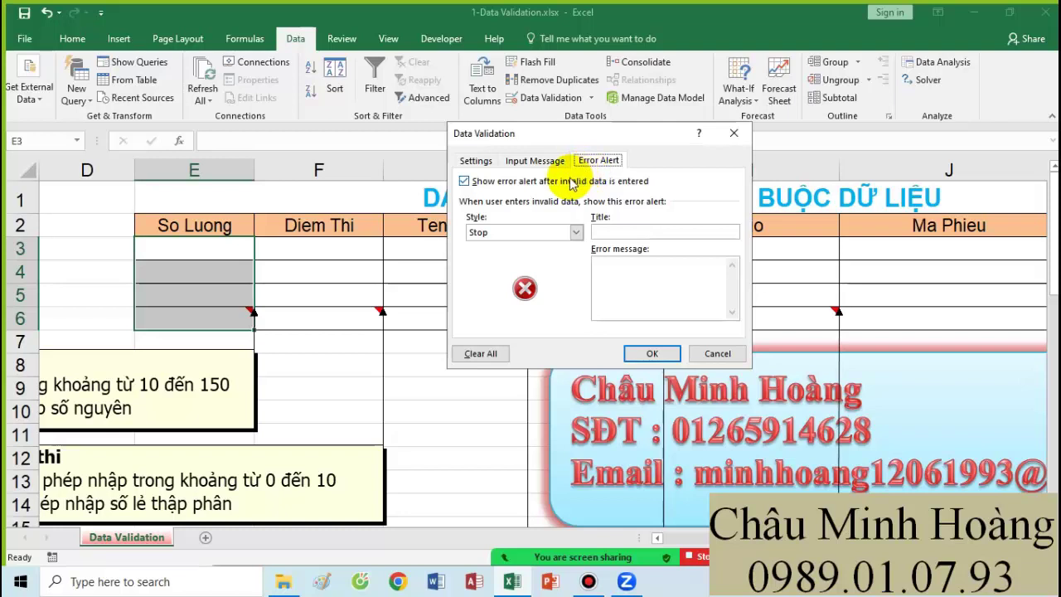
click(476, 161)
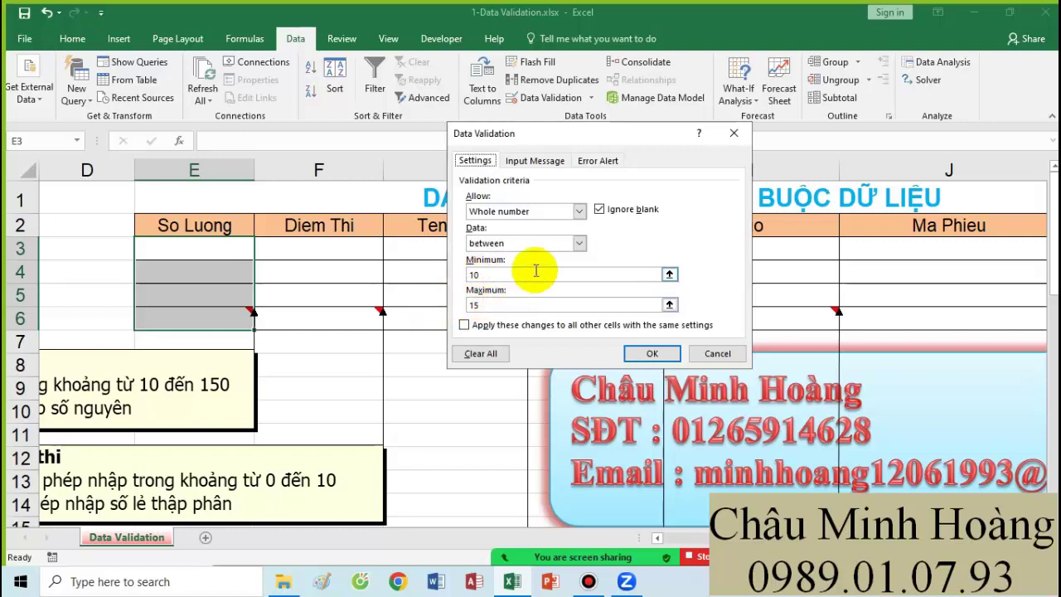
- Set the So Luong validation criteria to allow whole numbers between a minimum of 0 and a maximum of 10
click(548, 211)
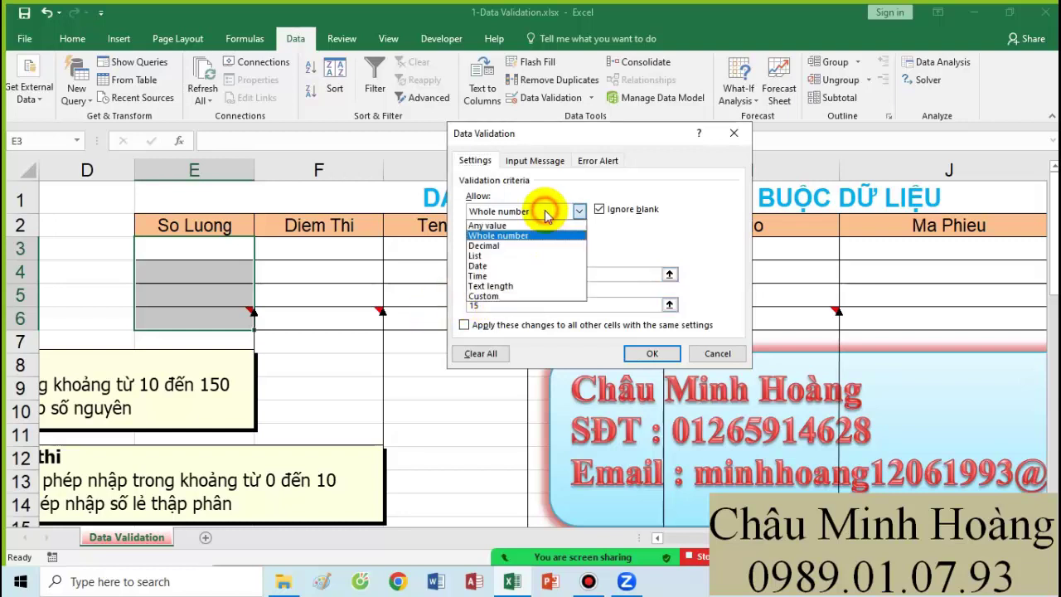
click(512, 238)
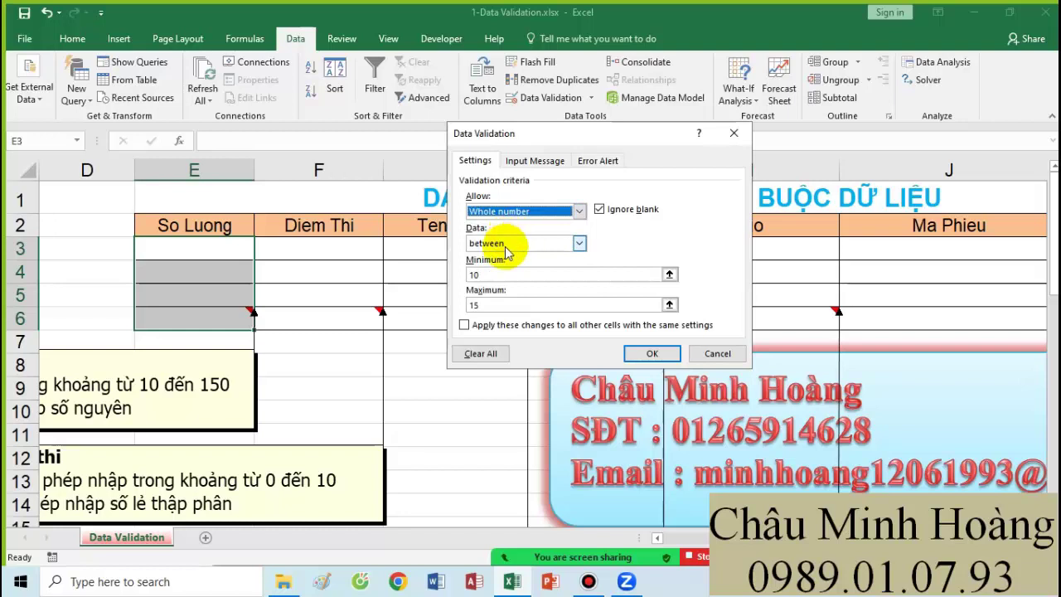
click(506, 244)
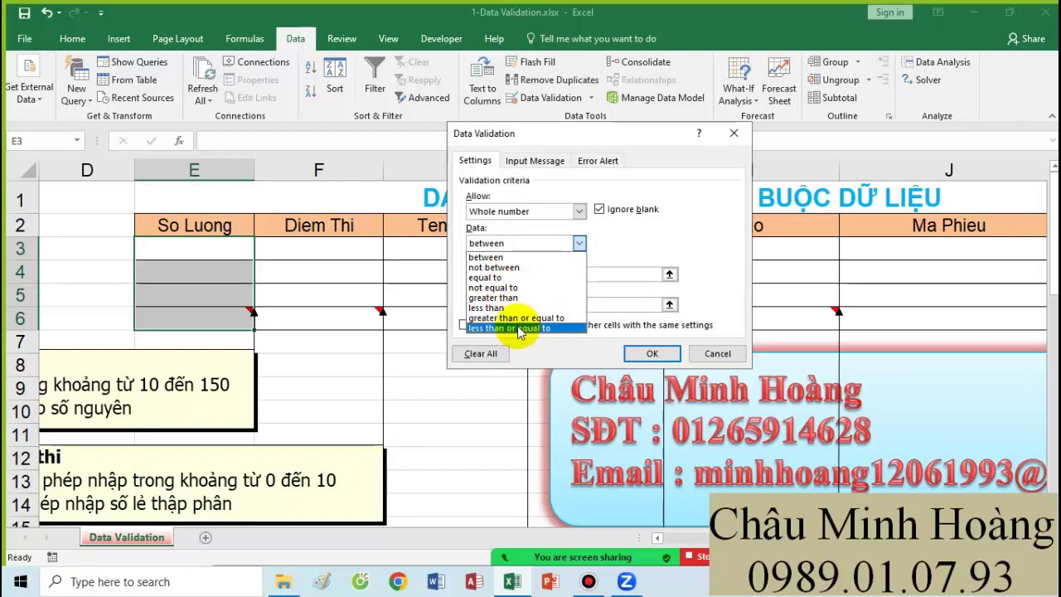
click(494, 258)
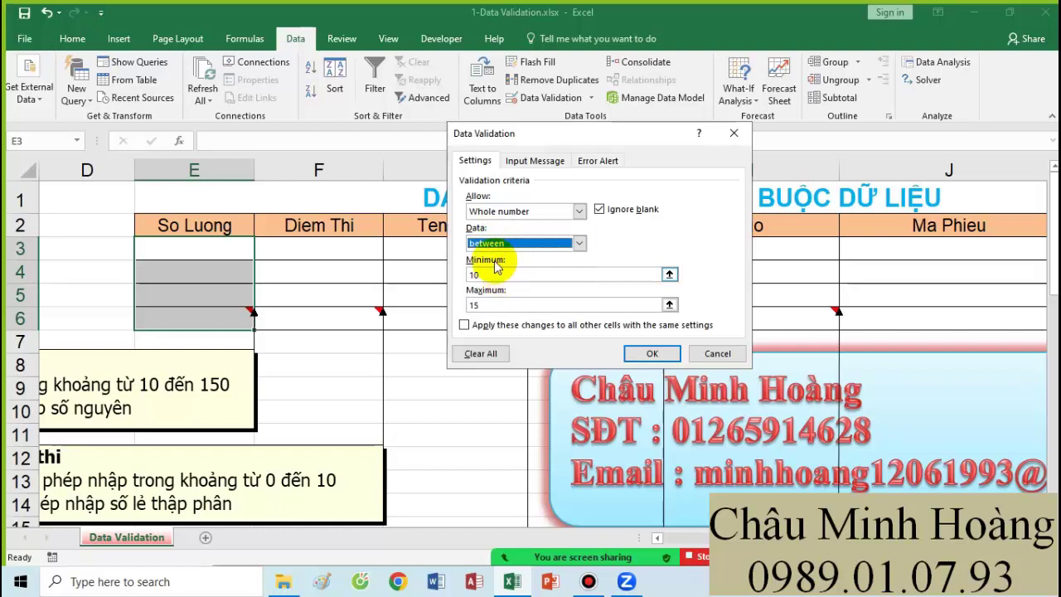
key(Tab)
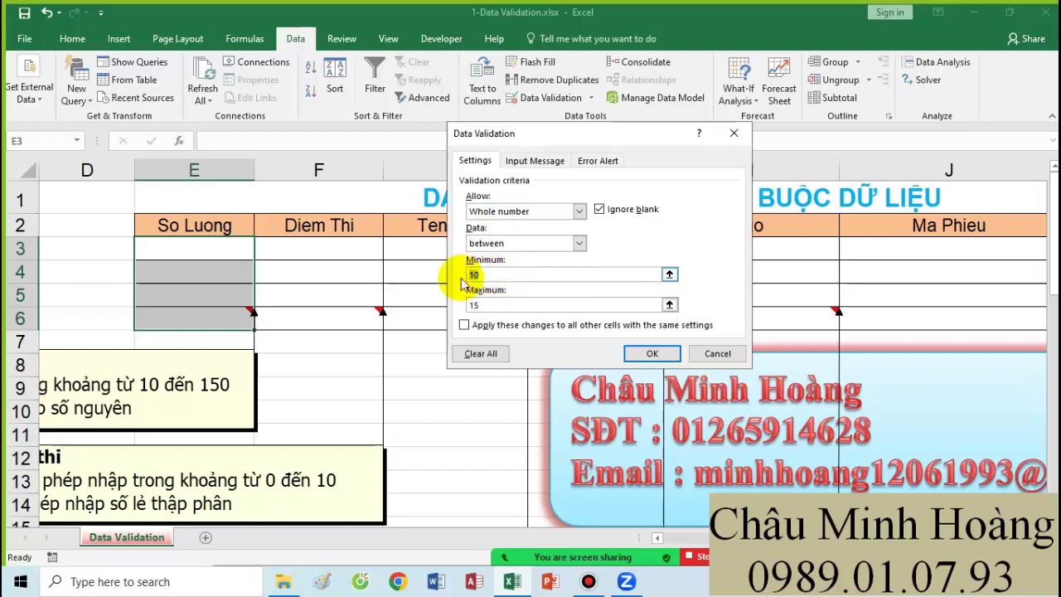
text(0)
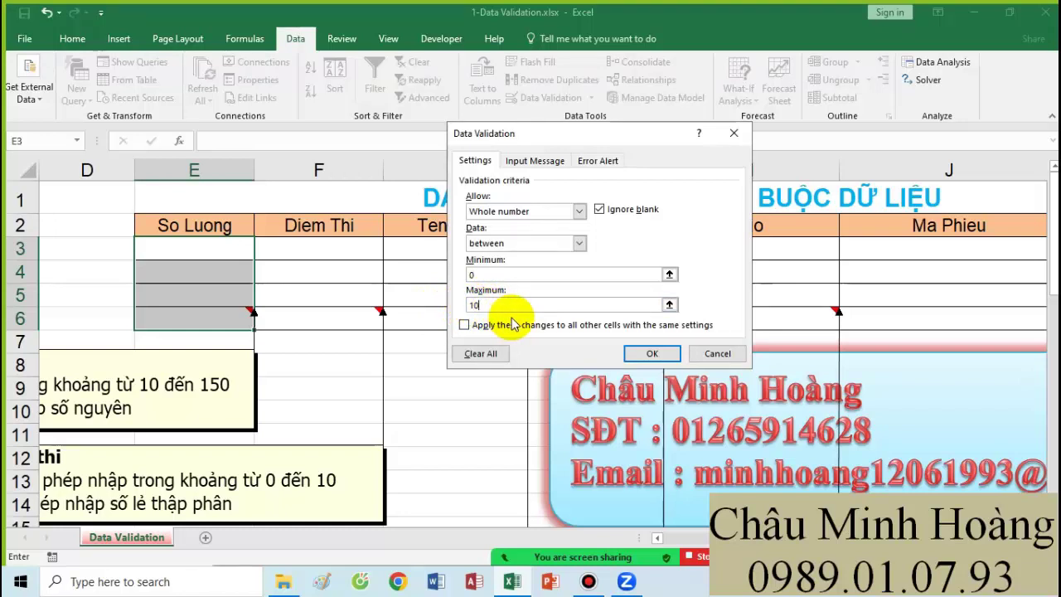
- Add an input message titled "thông báo" with the text "nhập từ 0 đến 10" to the validation rule
click(520, 160)
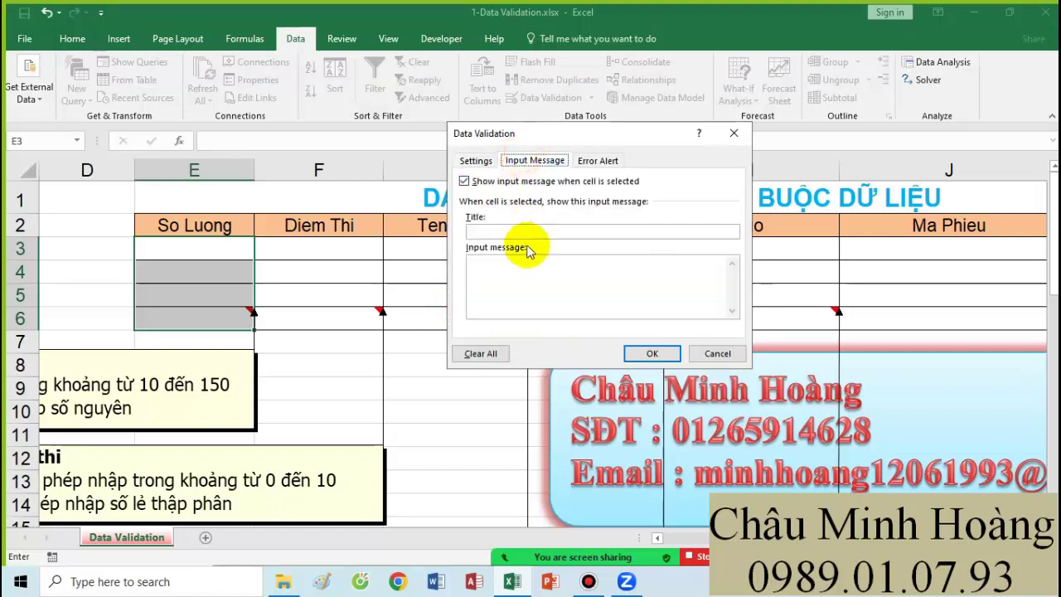
click(504, 231)
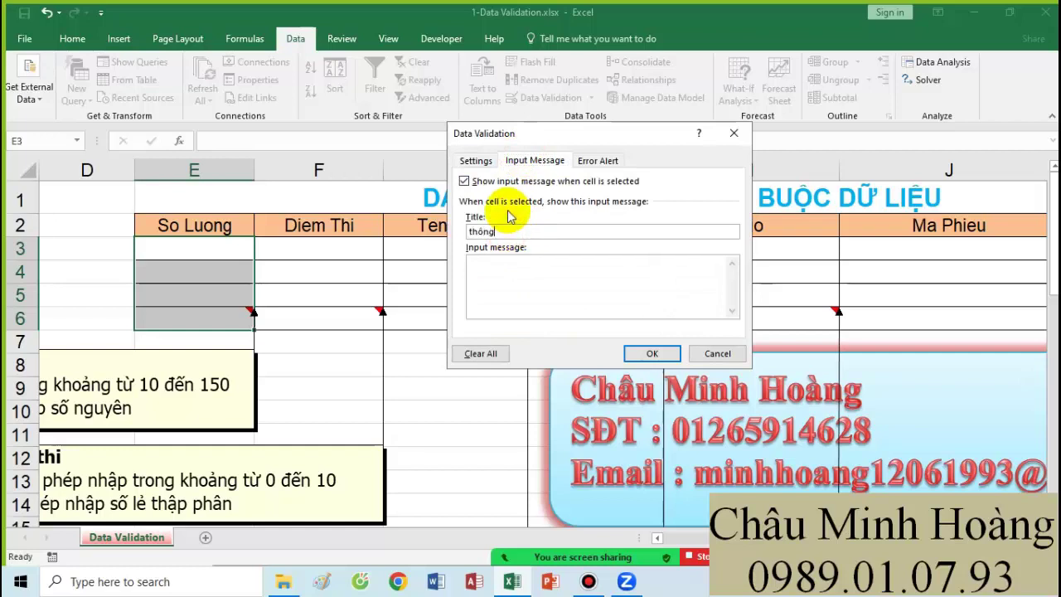
text(thông baos)
click(541, 280)
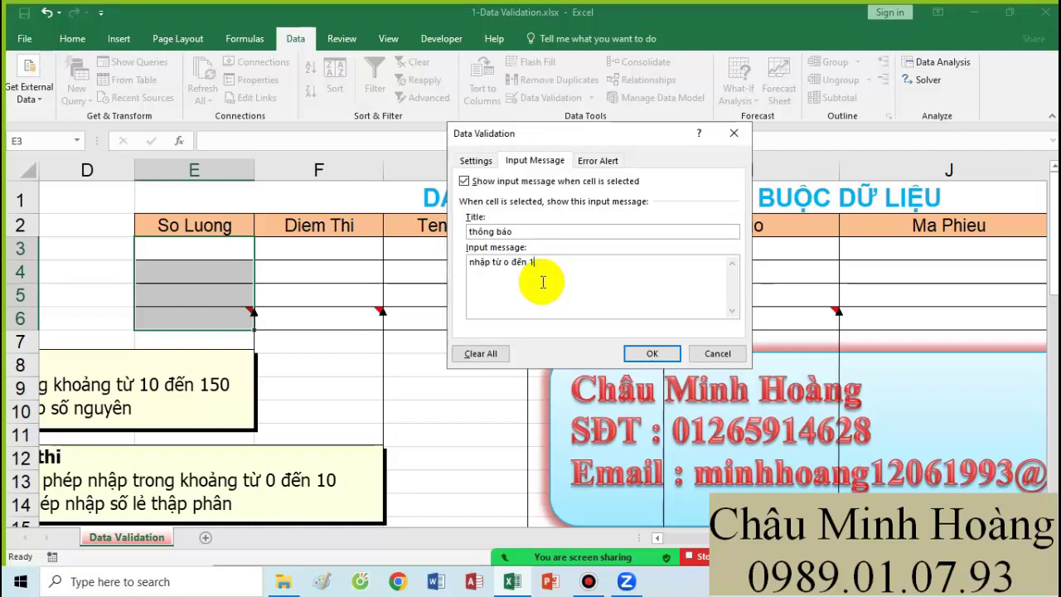
click(507, 266)
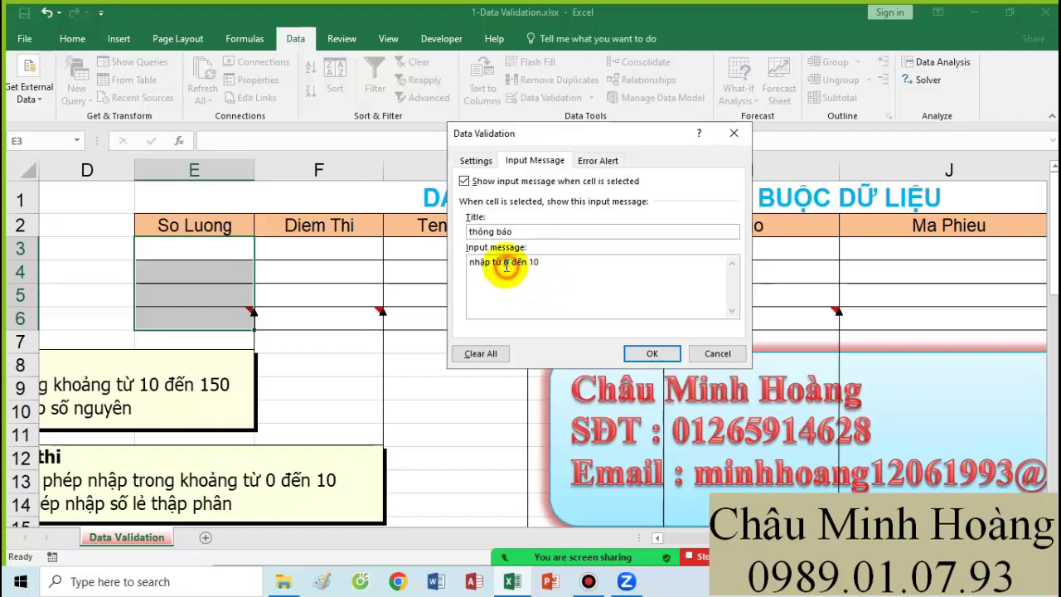
- Add a Stop error alert titled "lỗi" with the message "nhập đúng yêu cầu" and apply the rule
click(598, 160)
click(636, 229)
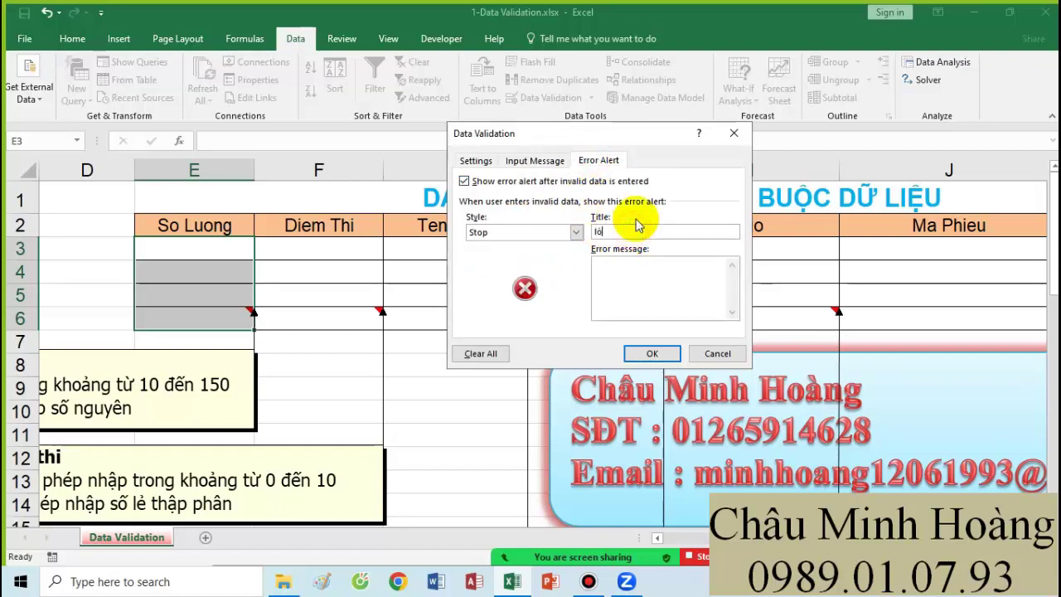
click(620, 275)
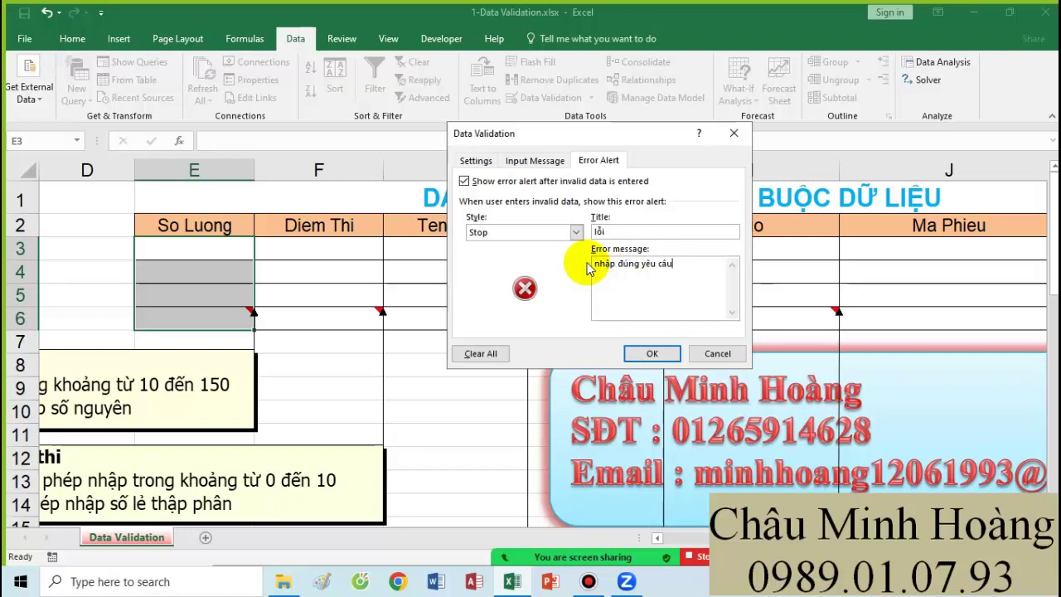
click(653, 353)
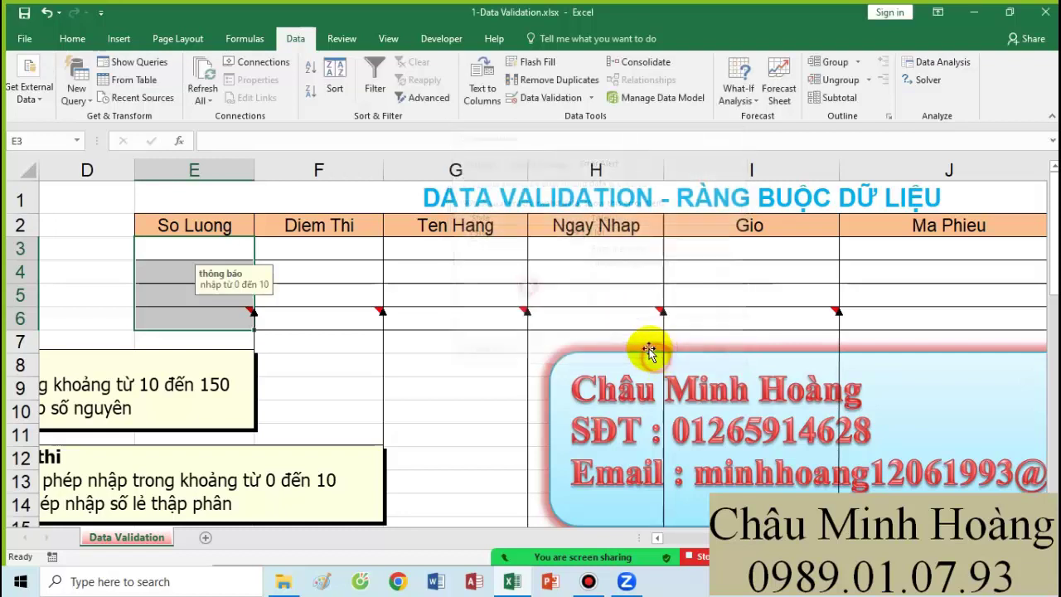
- Enter 2, 3 and 7 in the So Luong cells E3, E4 and E5
click(189, 254)
text(2)
key(Return)
text(3)
key(Return)
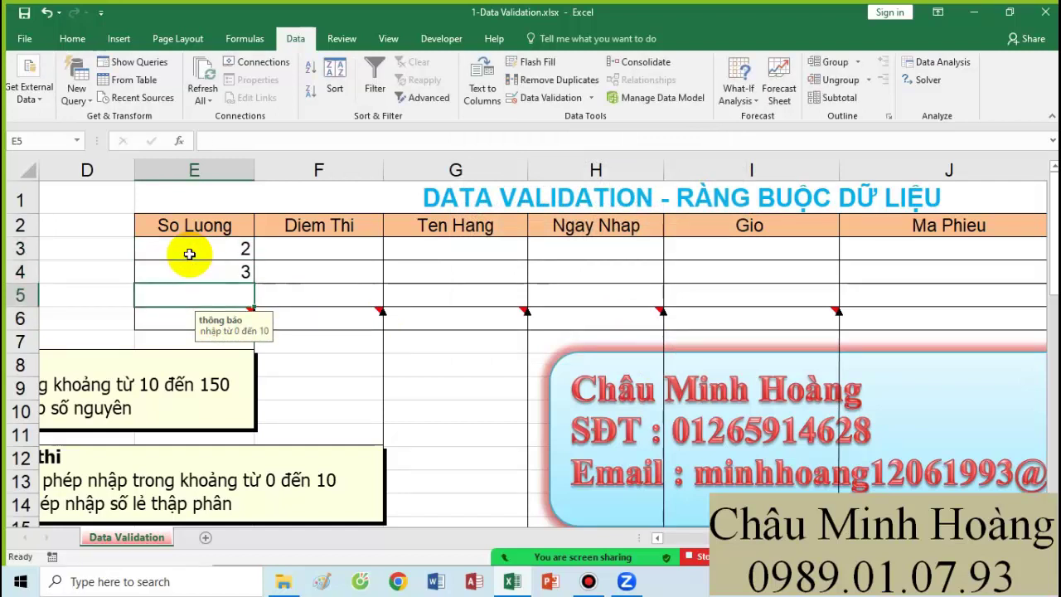
text(7)
key(Return)
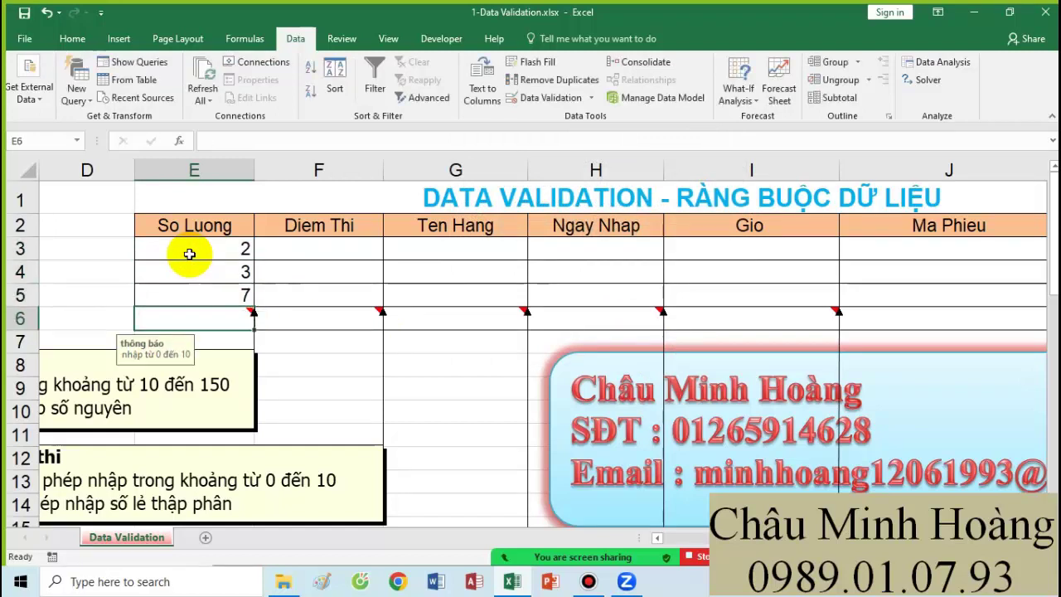
- Try the out-of-range value 12 in So Luong cell E6 and cancel the entry
text(12)
key(Return)
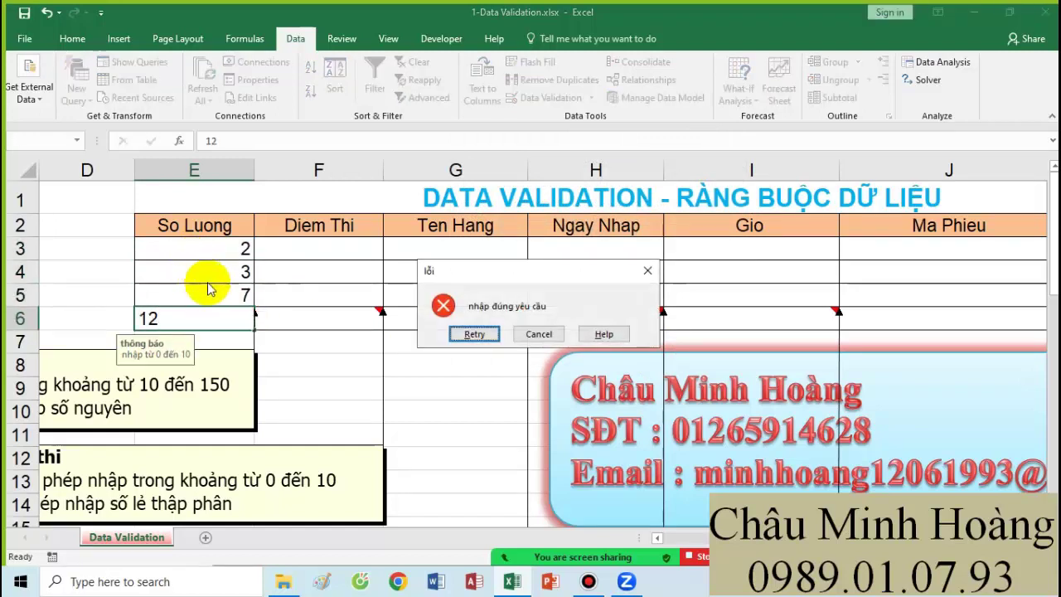
click(540, 334)
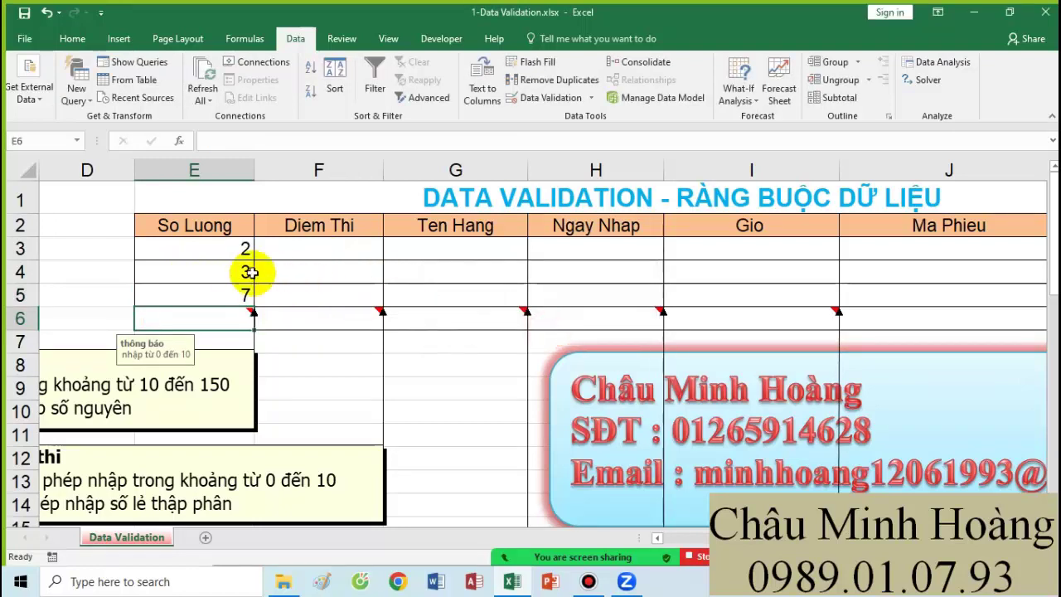
key(ctrl+z)
click(231, 278)
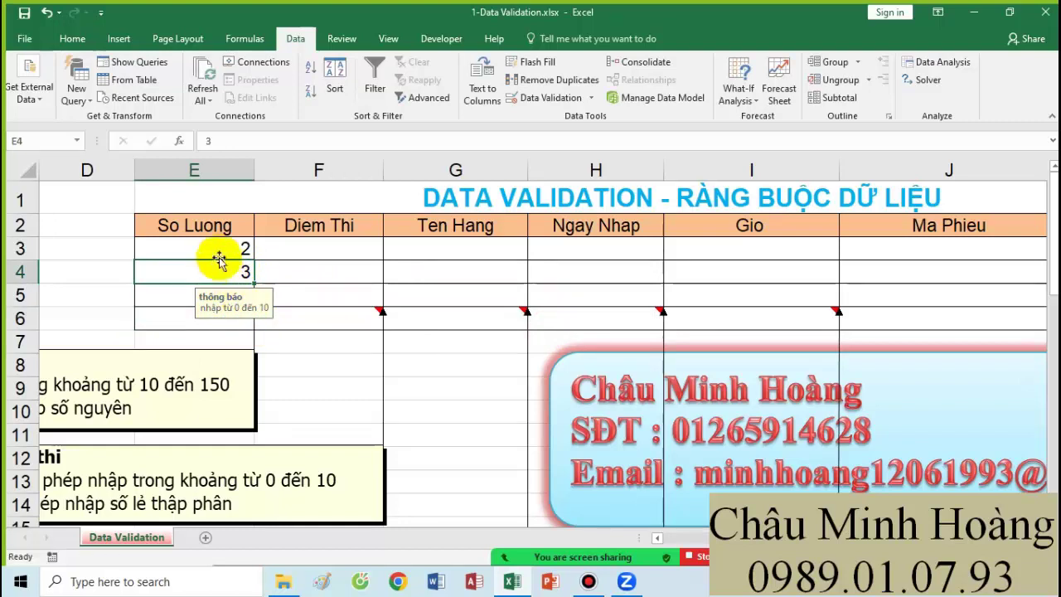
- Reopen Data Validation for E3:E6, try the Decimal type, and change the allowed type to List
drag(219, 254, 149, 312)
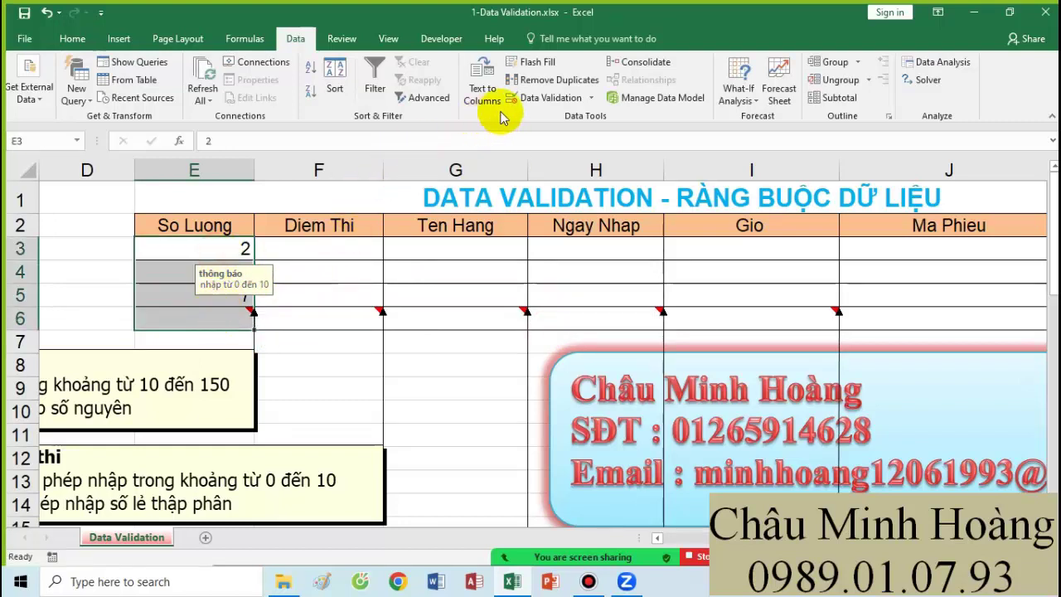
click(531, 97)
click(475, 161)
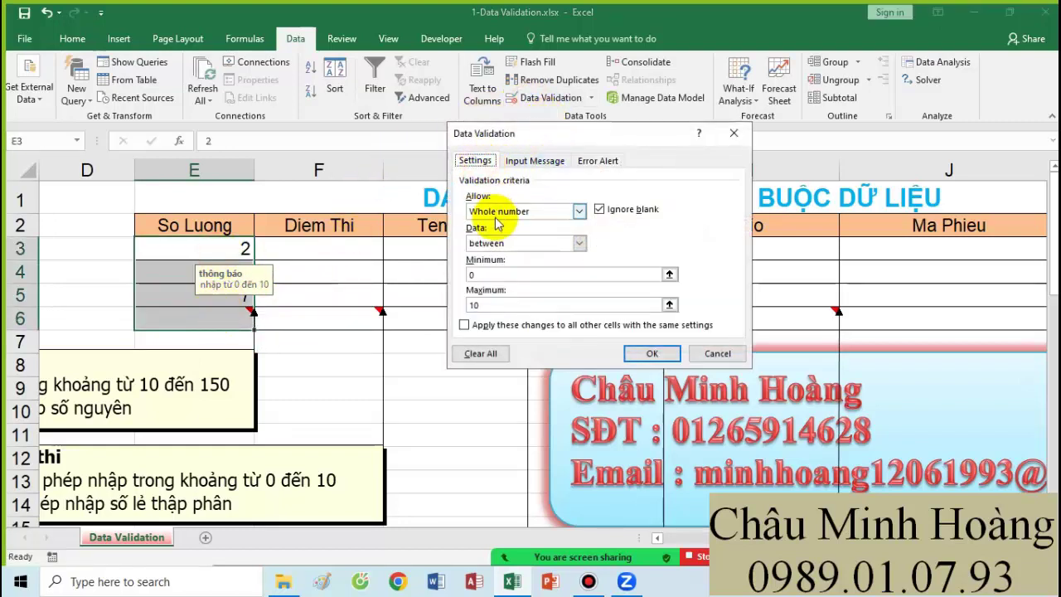
click(497, 213)
click(497, 246)
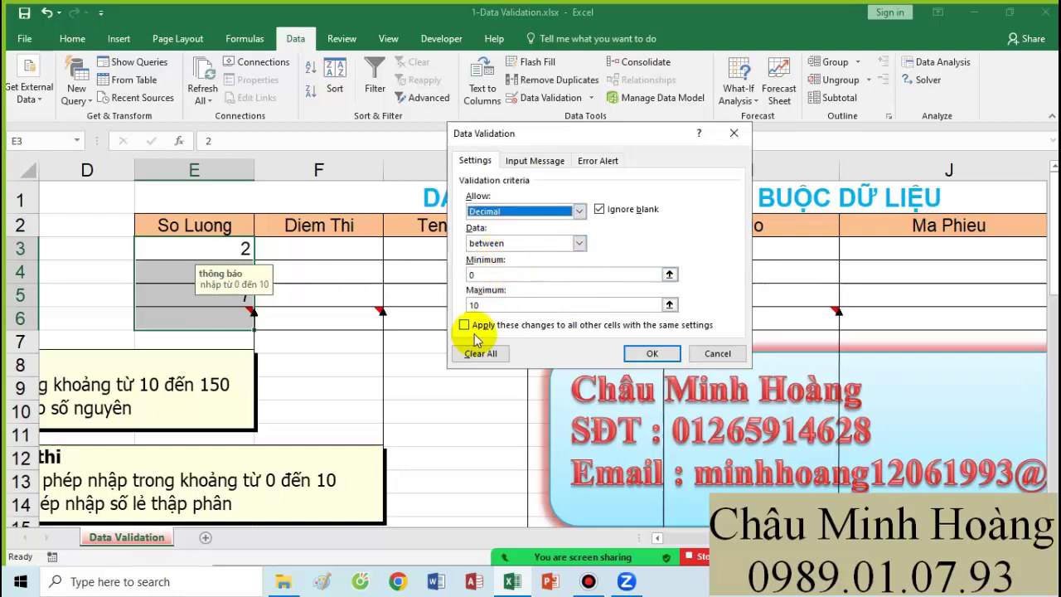
click(578, 211)
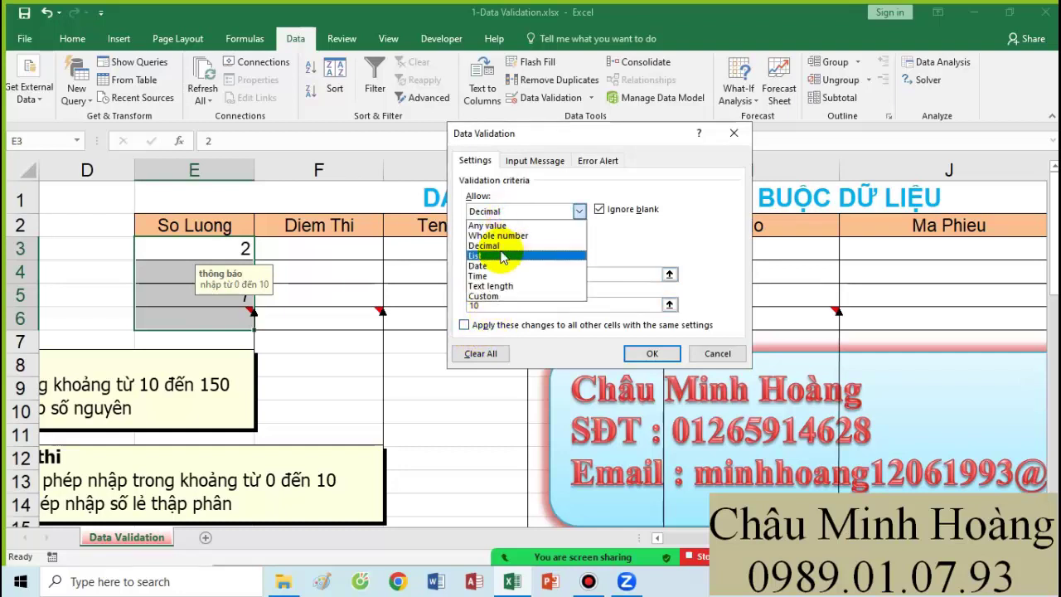
click(501, 257)
click(491, 276)
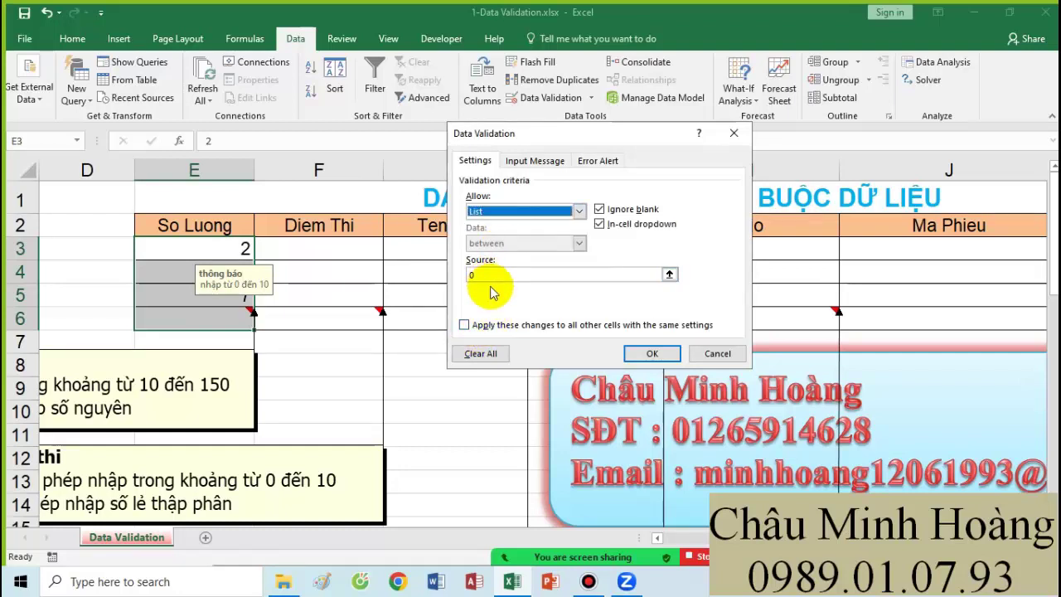
- Set the list source to the Ten Hang product names in C26:C30 and apply the rule
scroll(240, 311, down, 7)
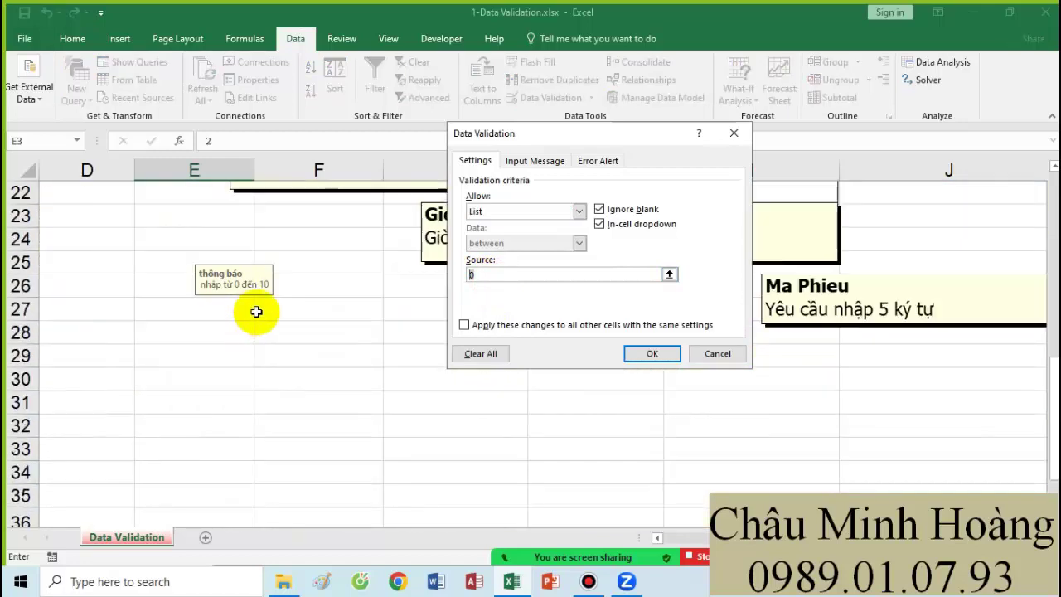
scroll(254, 310, up, 3)
scroll(294, 352, up, 3)
scroll(292, 365, down, 5)
drag(265, 398, 765, 393)
scroll(765, 393, up, 3)
scroll(280, 382, down, 8)
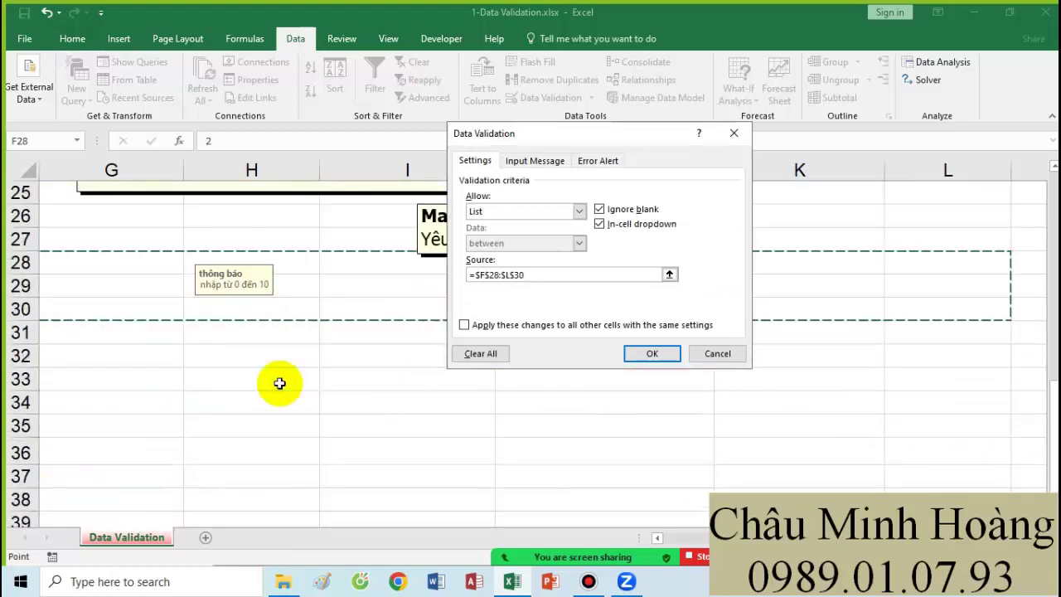
click(518, 420)
drag(426, 400, 138, 324)
scroll(348, 336, up, 4)
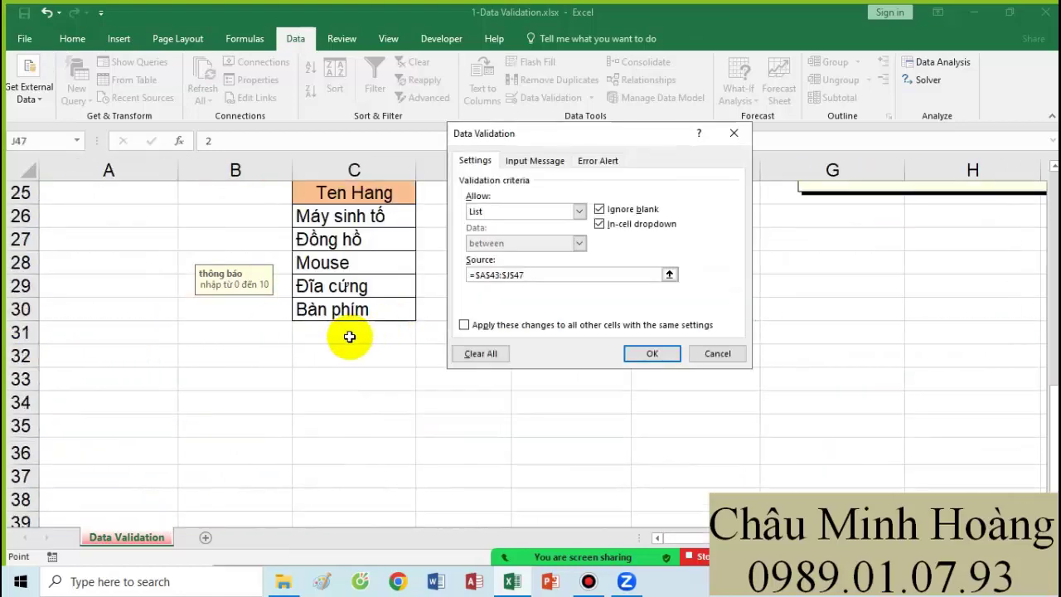
drag(360, 213, 367, 310)
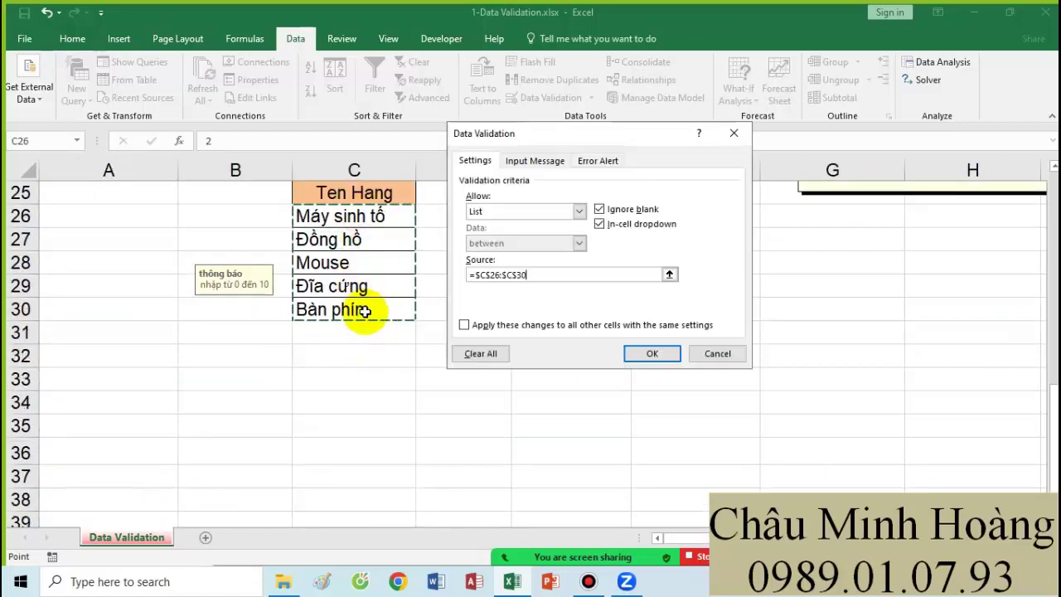
scroll(369, 309, up, 2)
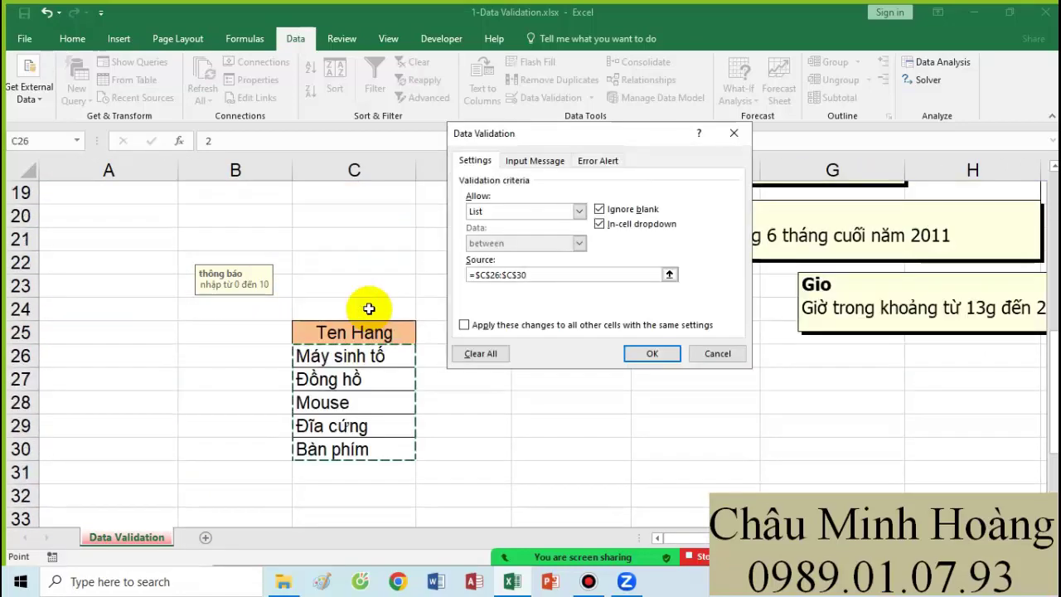
click(642, 355)
- Choose Mouse from the dropdown list of So Luong cell E3
scroll(584, 341, up, 6)
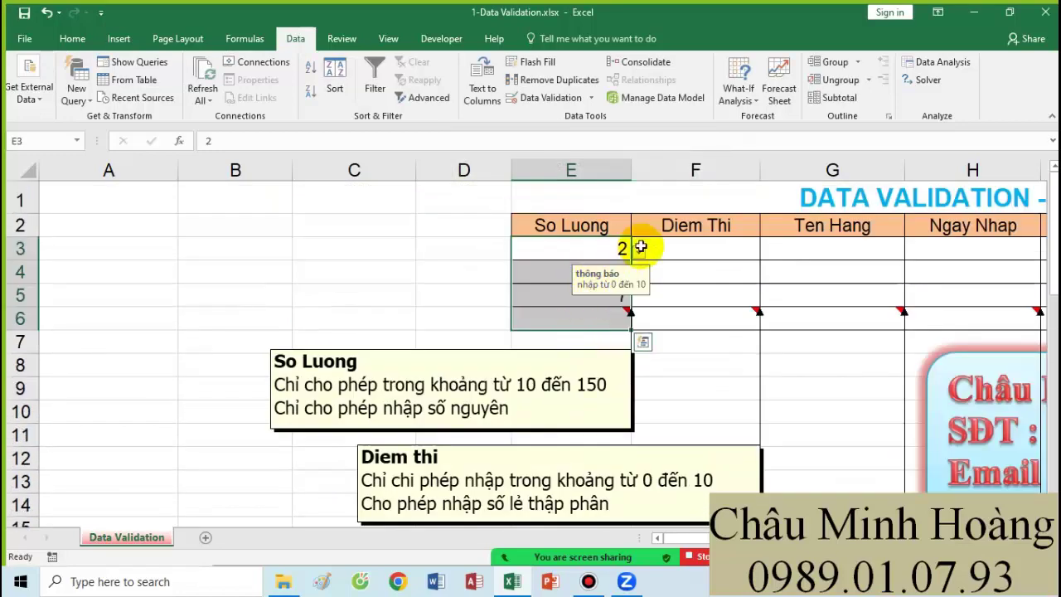
click(638, 251)
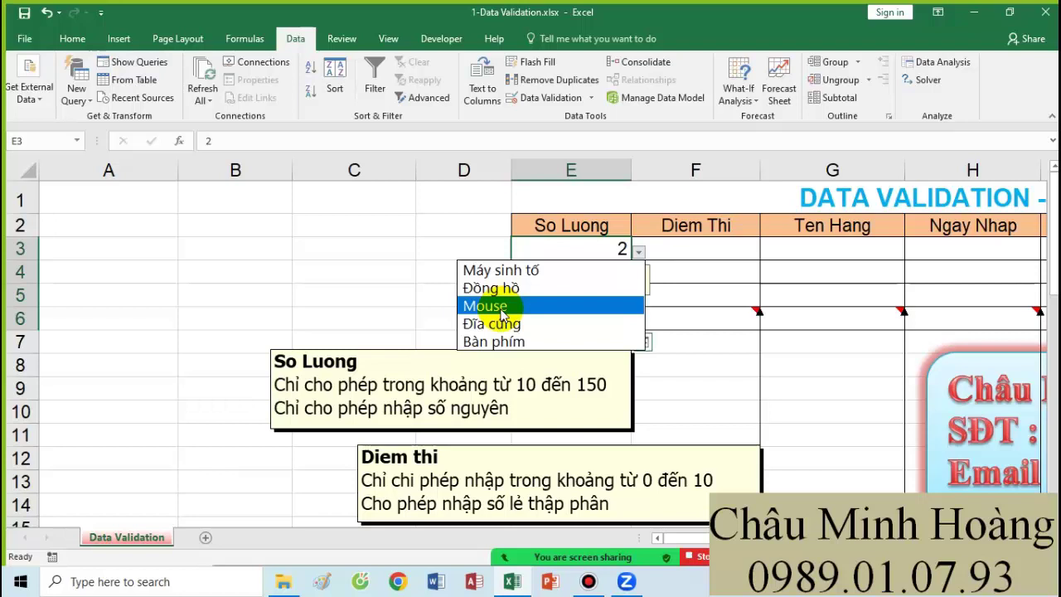
click(545, 303)
- Reopen Data Validation for So Luong cells E3:E6 and change the allowed type to Date
drag(561, 255, 550, 315)
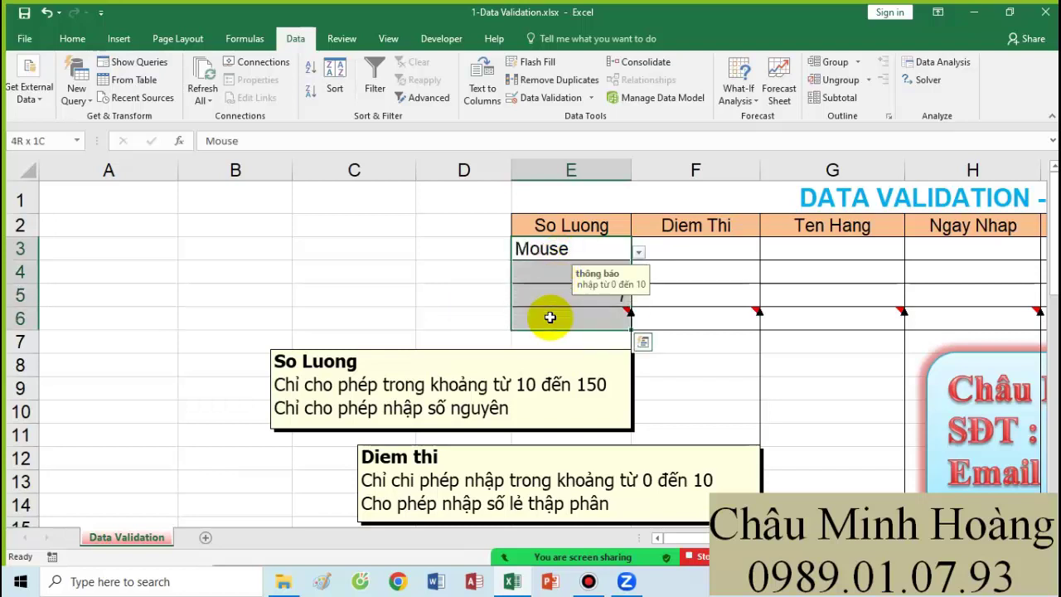
click(533, 97)
click(509, 212)
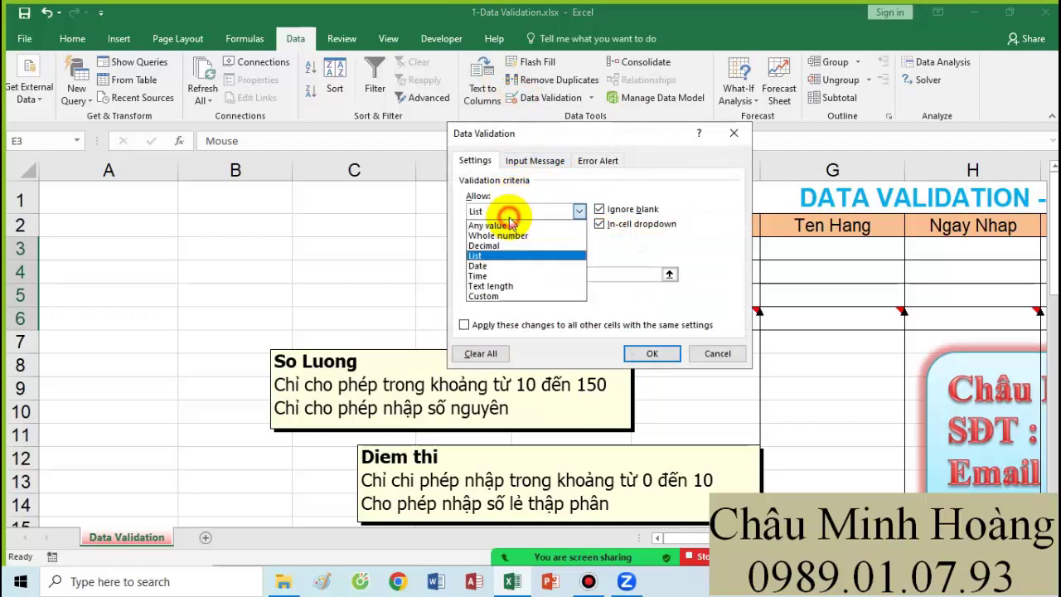
click(497, 267)
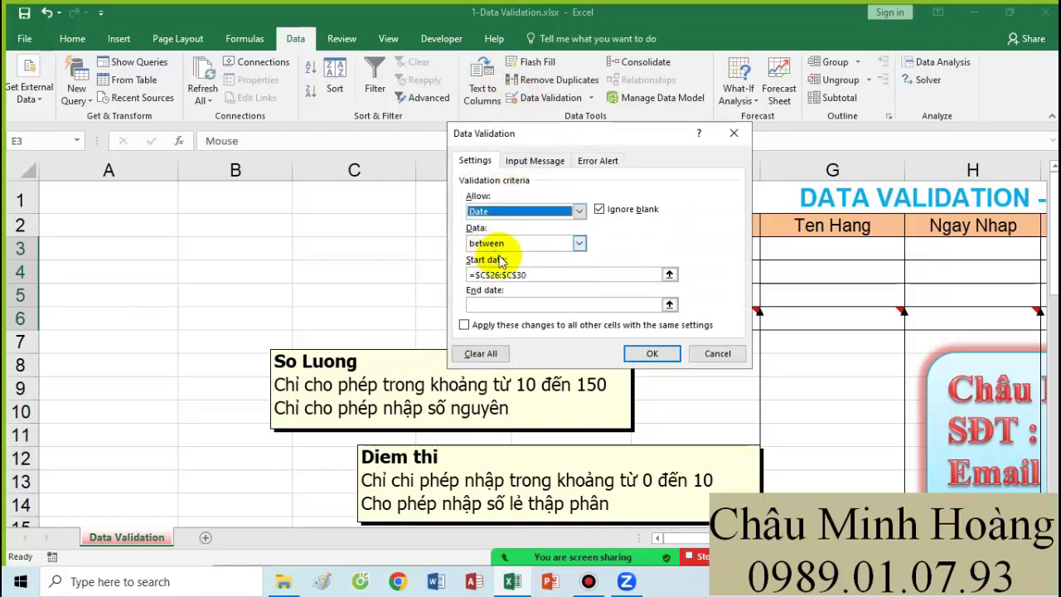
- Set the date range from 2023/03/2 to 2023/03/30 and apply the rule
click(540, 274)
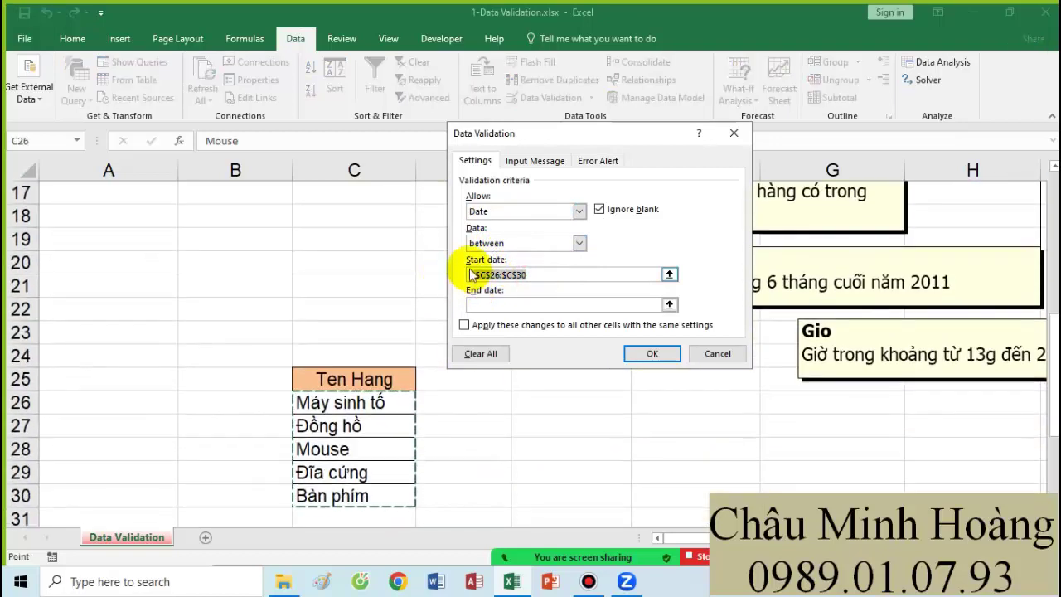
key(BackSpace)
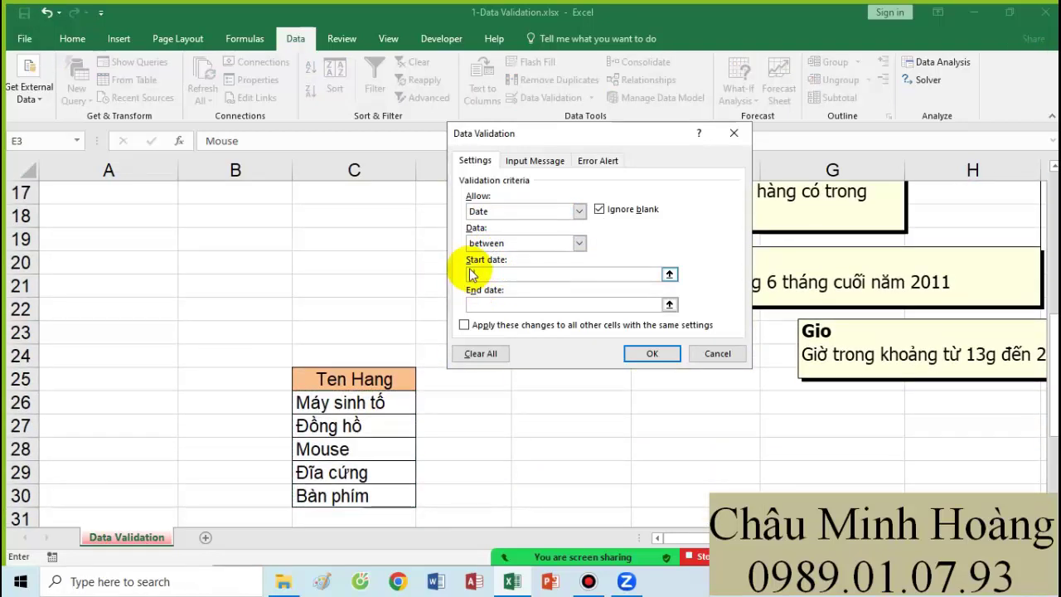
text(2023/03/2)
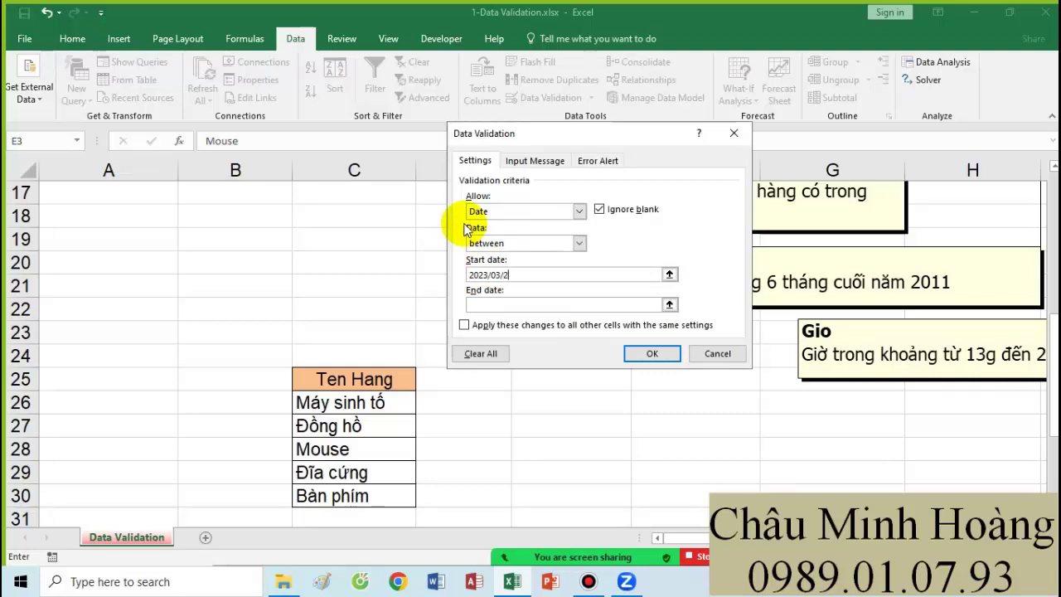
click(490, 305)
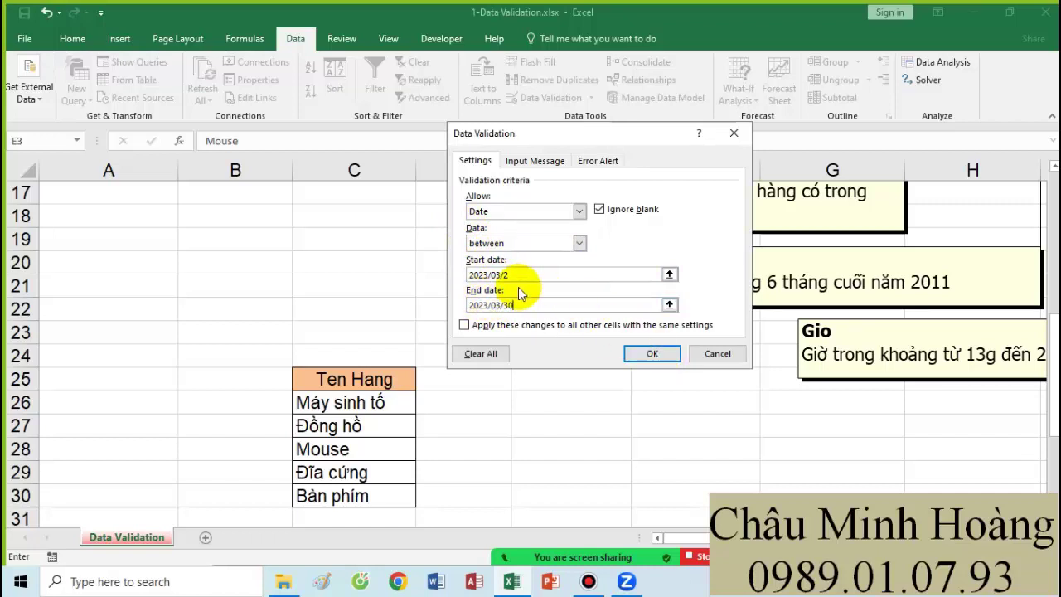
click(640, 353)
- Enter the date 2023/03/23 in So Luong cell E3
scroll(621, 332, up, 6)
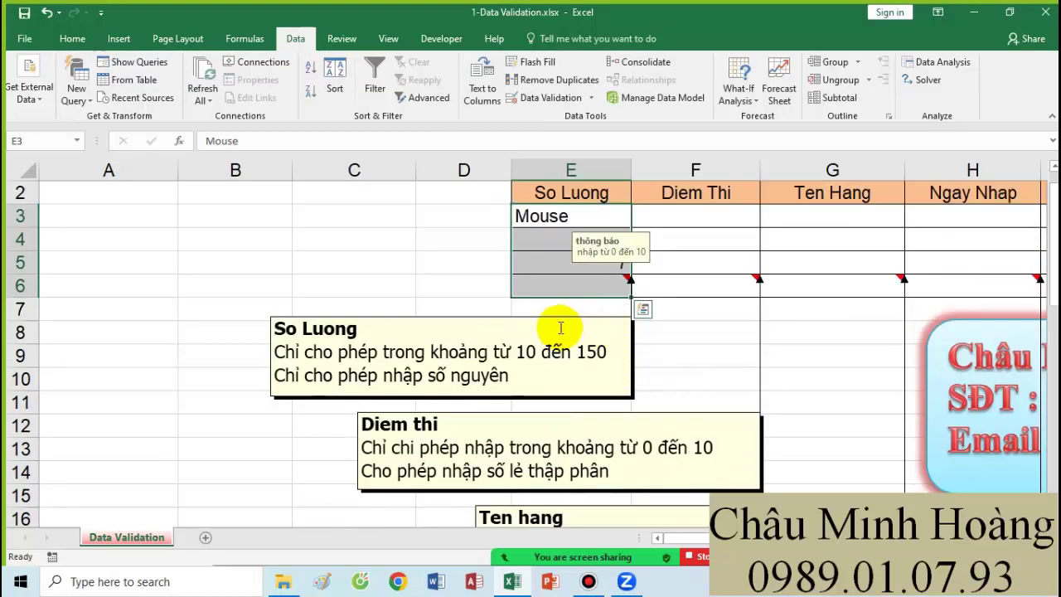
text(2023/03/23)
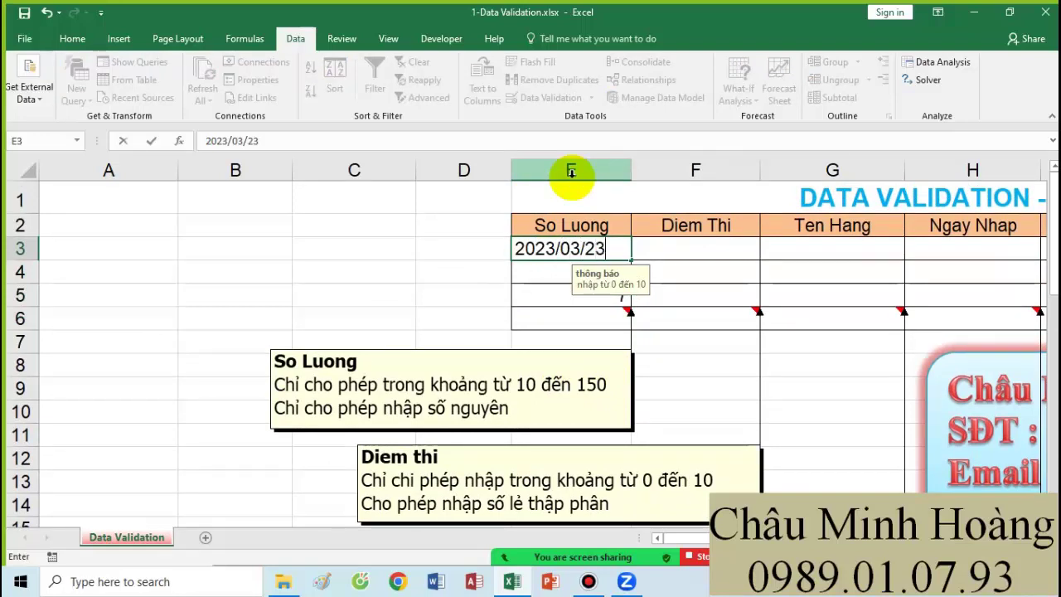
key(Return)
- Try the out-of-range date 2023/4/23 in So Luong cell E4 and cancel the entry
text(2)
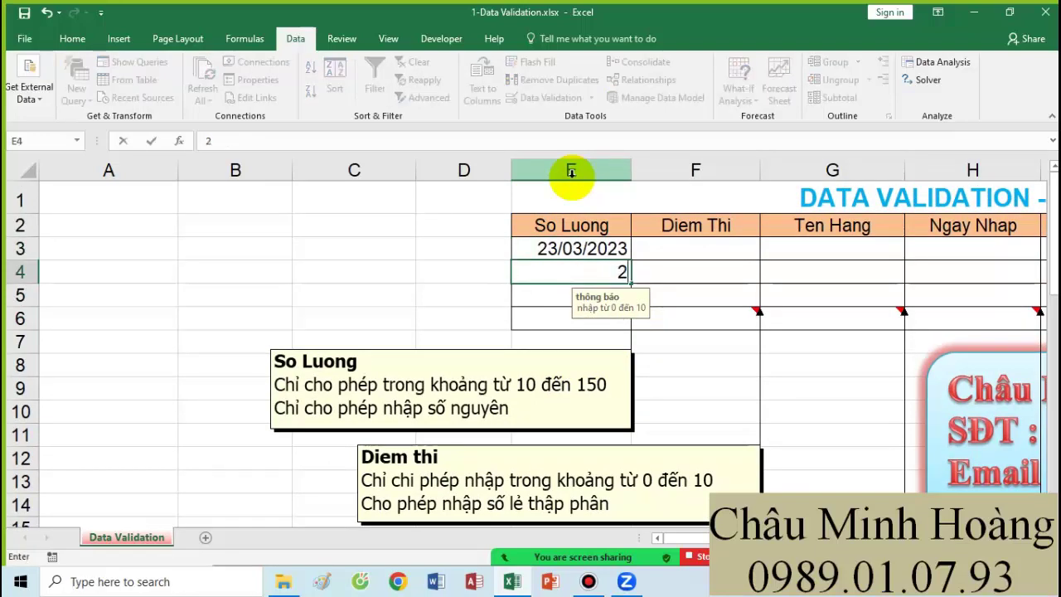
text(023/4)
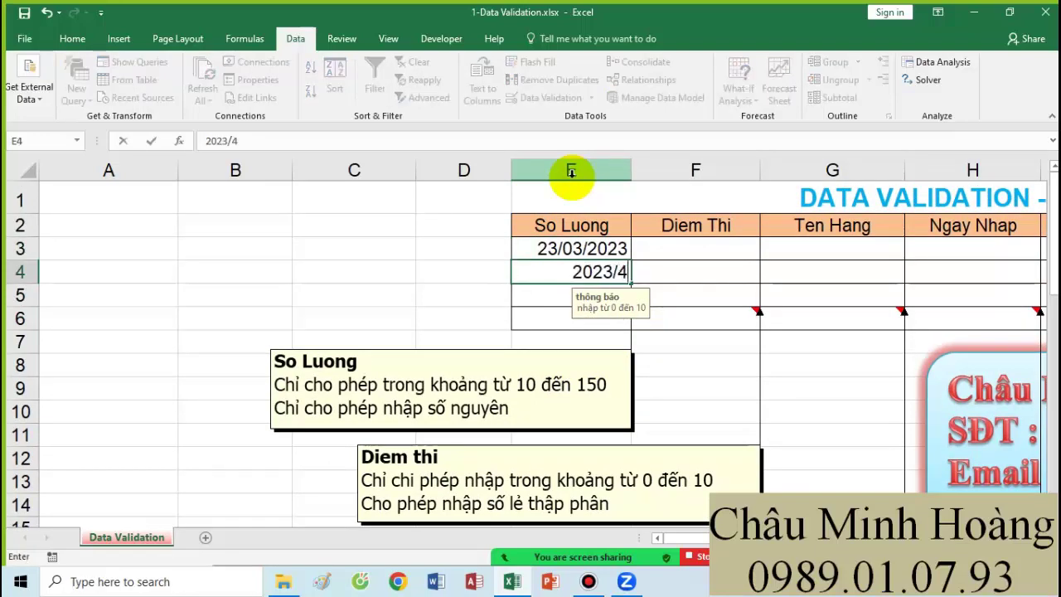
text(/23)
key(Return)
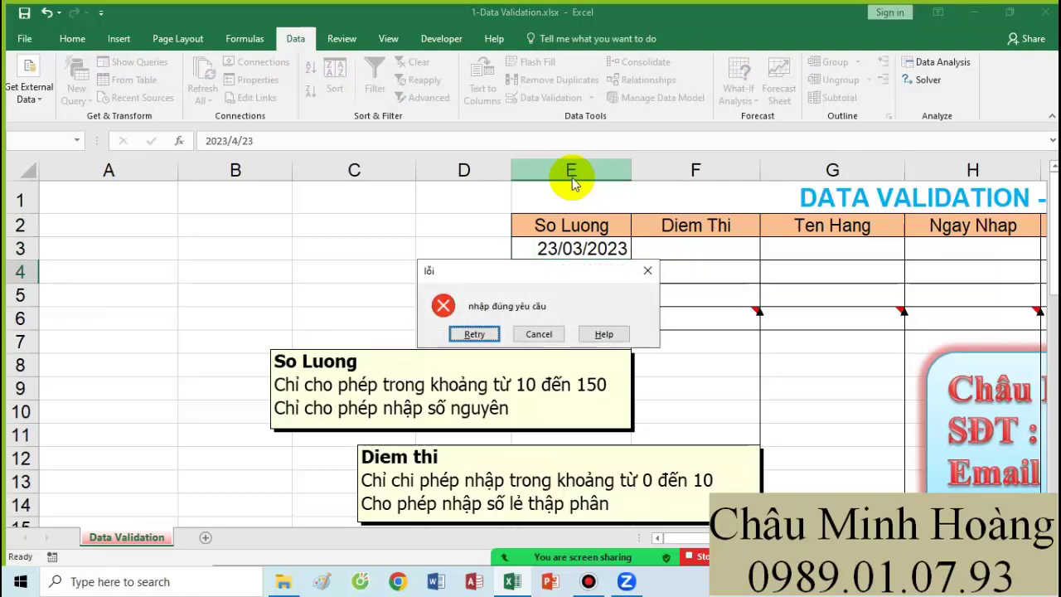
click(539, 334)
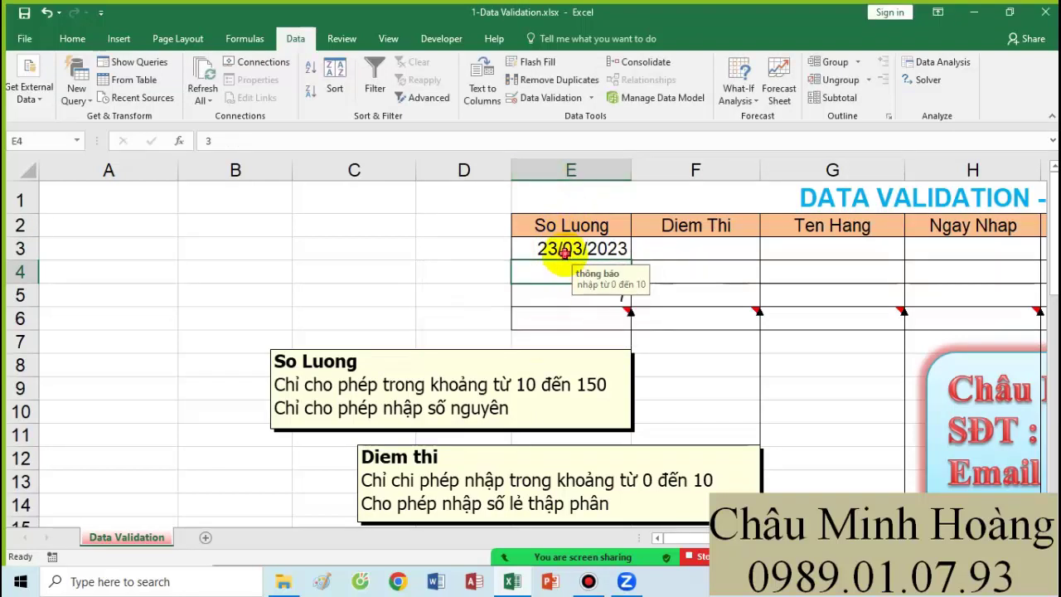
- Reopen Data Validation for E3:E6 and try the Time type with its start time setting
drag(564, 253, 569, 310)
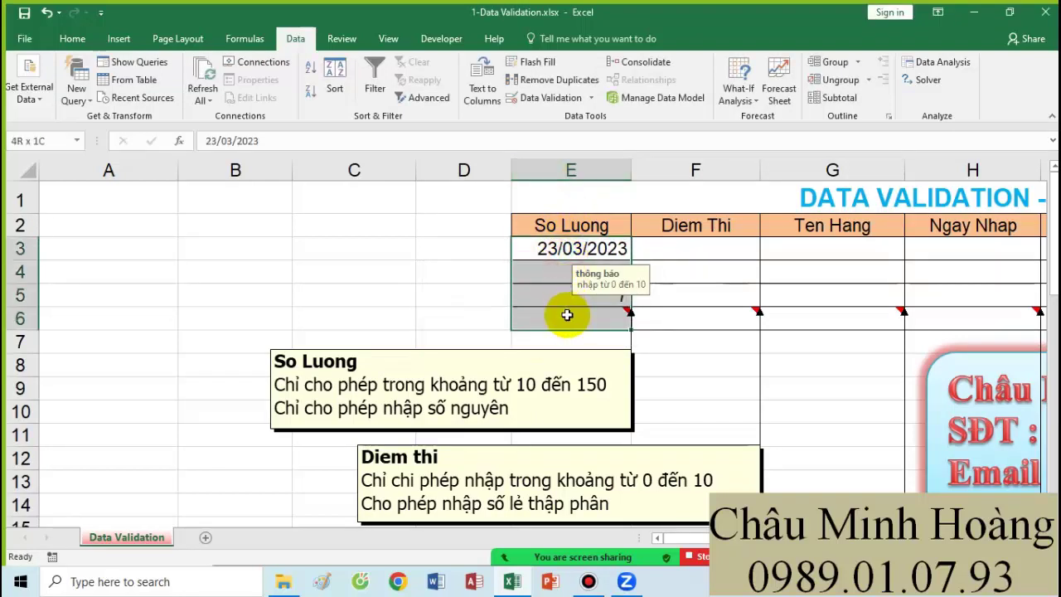
click(535, 97)
click(497, 211)
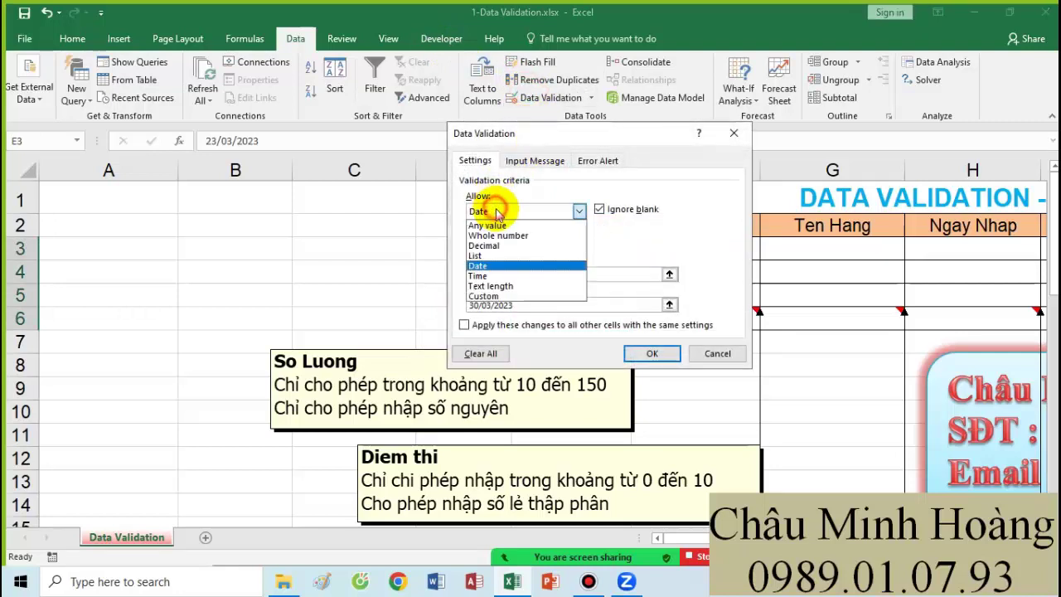
click(486, 276)
click(514, 275)
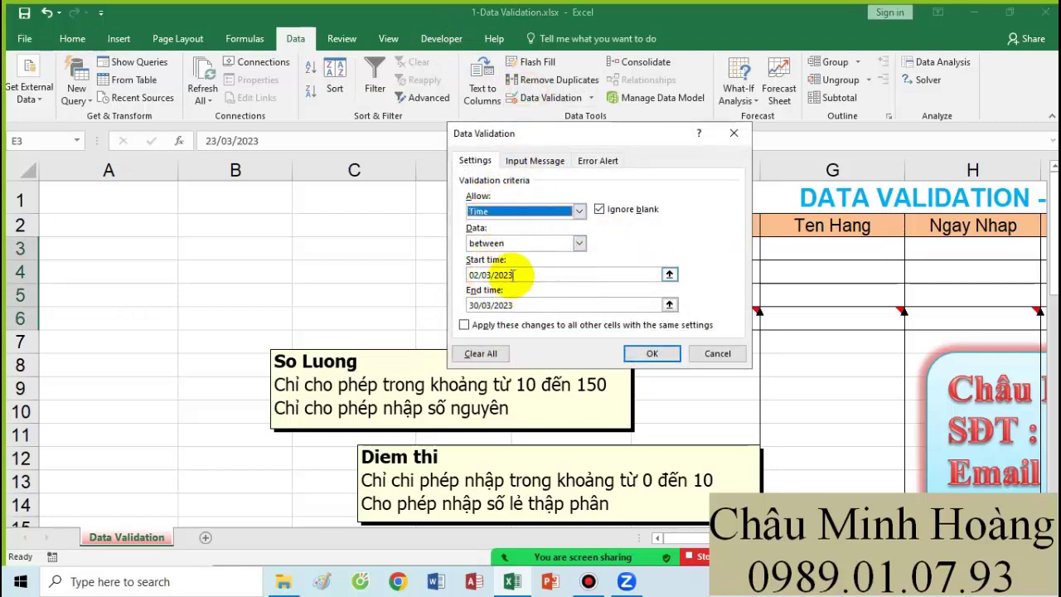
- Try the Text length type with the condition equal to and a length of 5
click(512, 211)
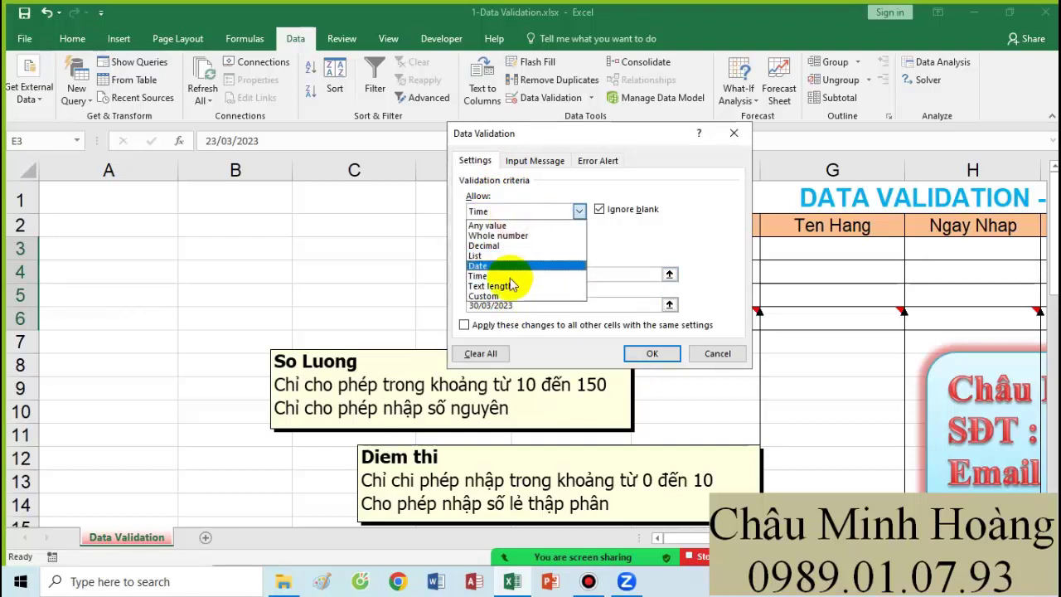
click(507, 286)
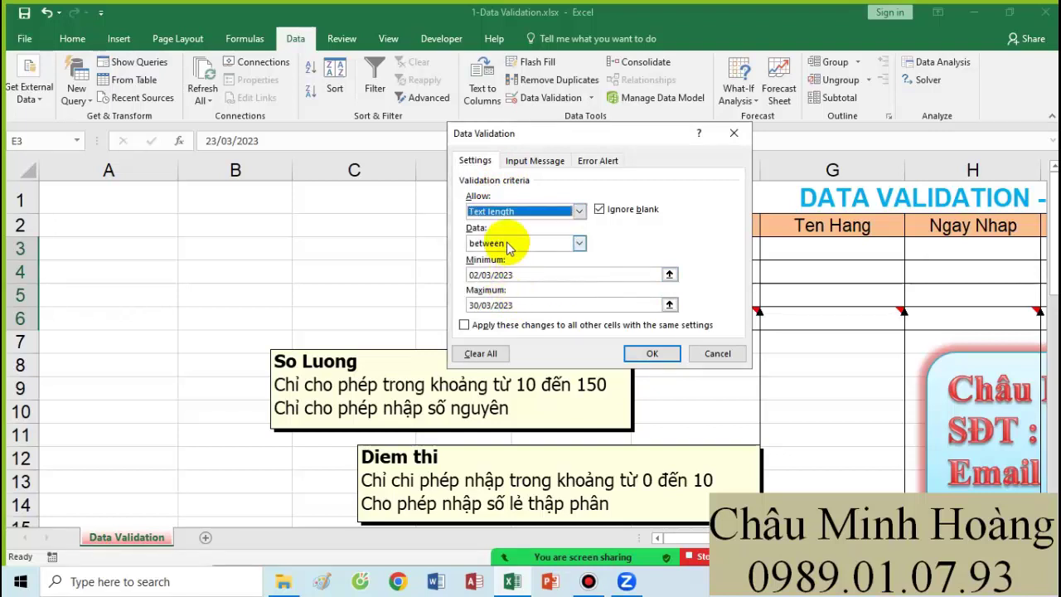
click(508, 247)
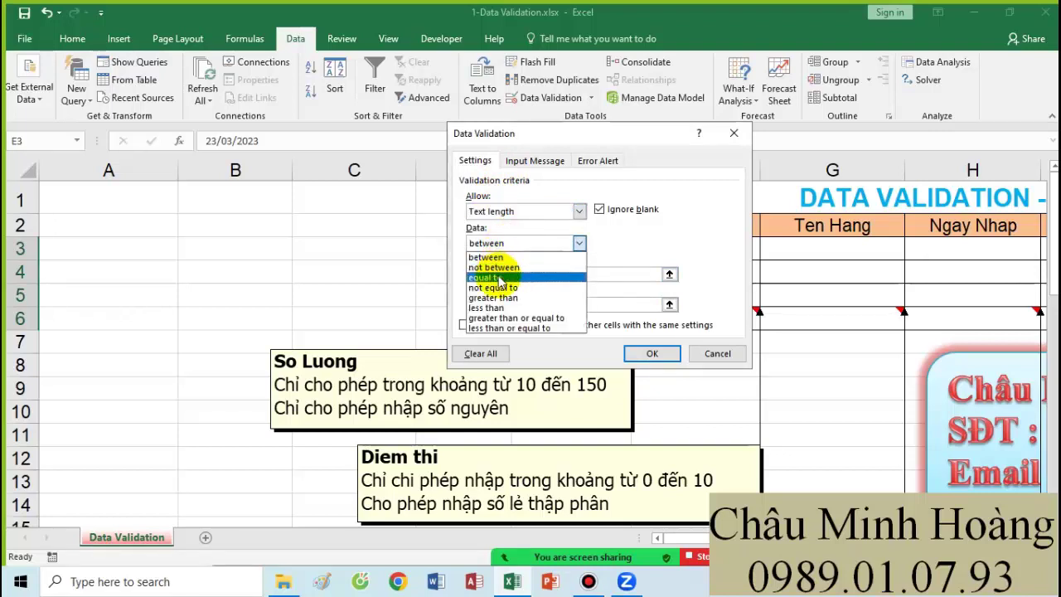
click(498, 276)
double_click(508, 275)
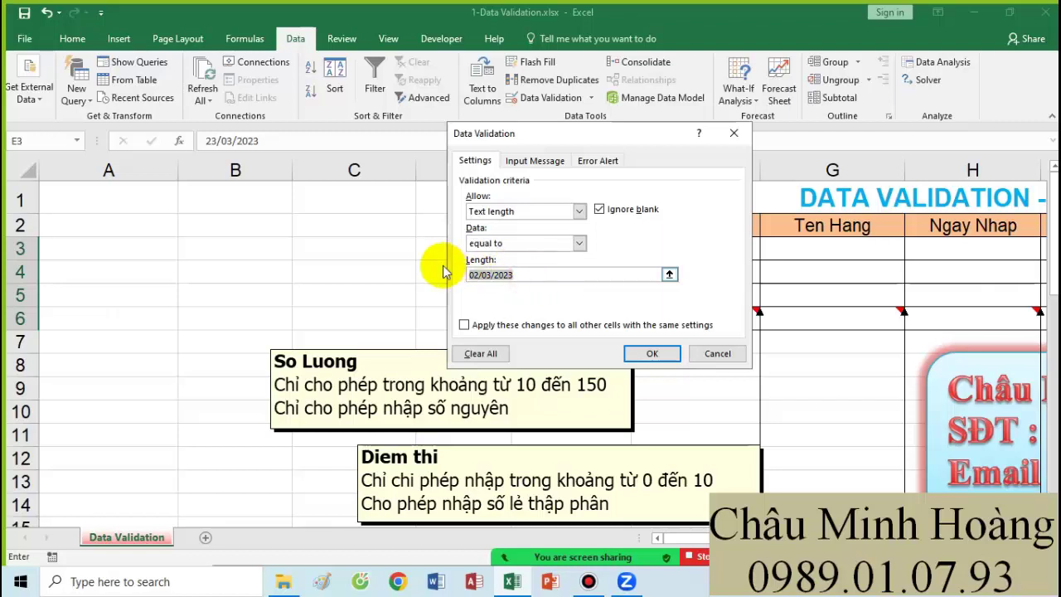
text(5)
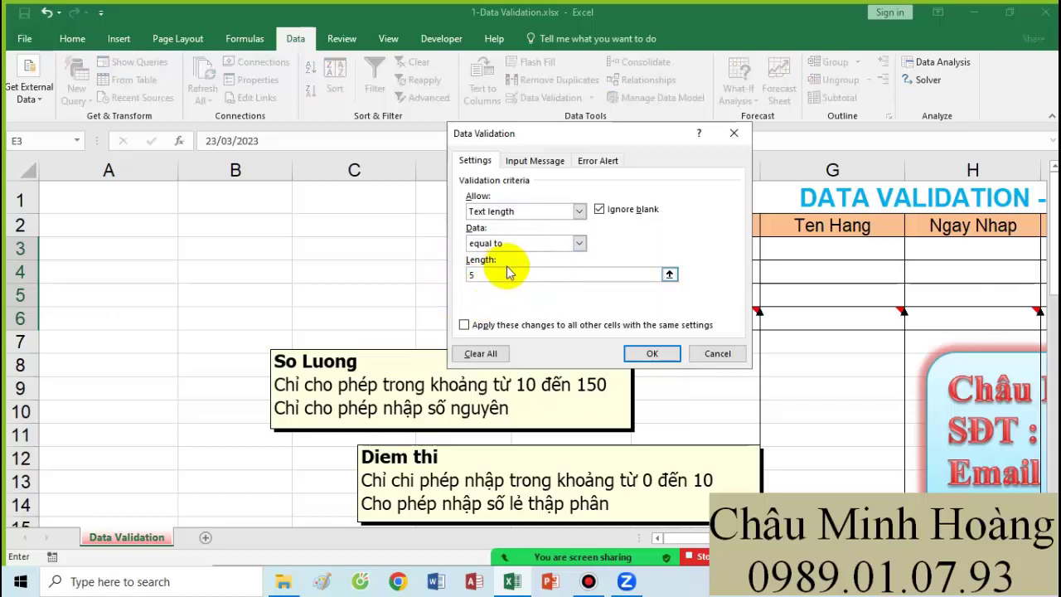
- Try the Custom type, which takes a formula, and cancel the validation changes
click(540, 210)
click(515, 296)
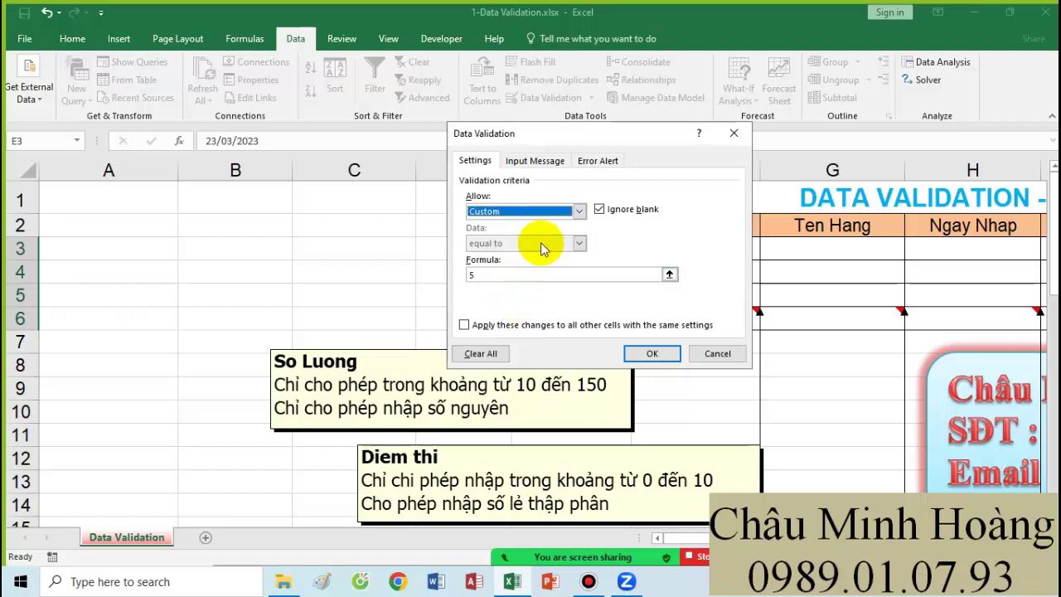
click(708, 357)
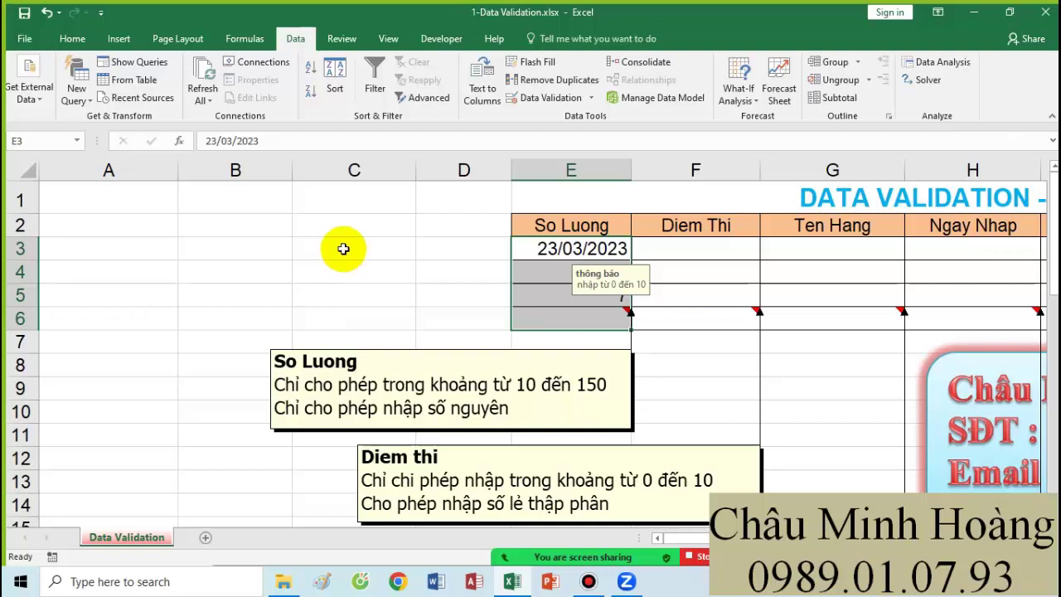
click(166, 230)
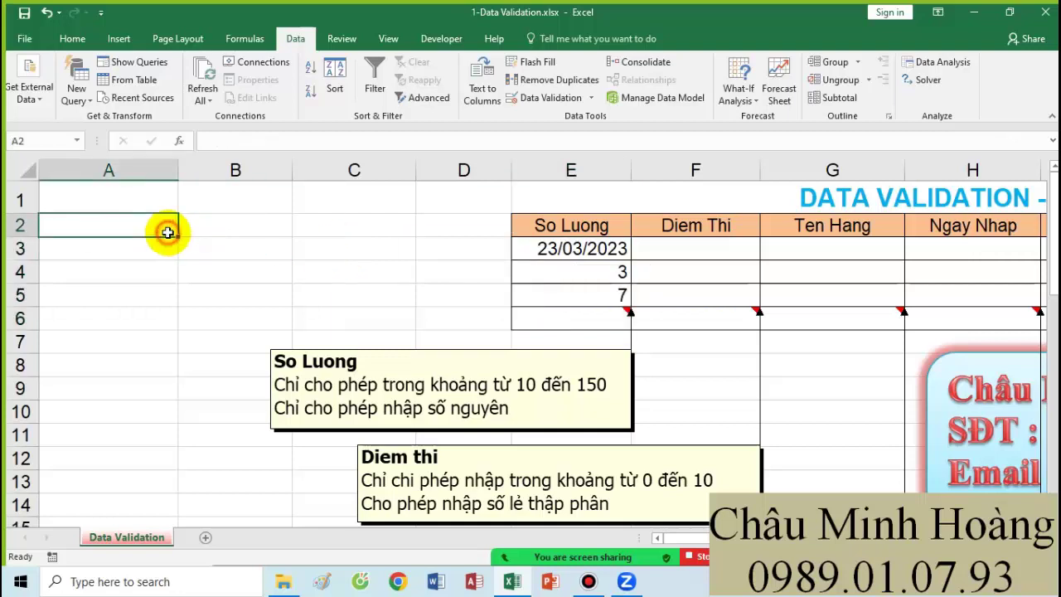
click(211, 221)
drag(549, 252, 558, 322)
click(138, 241)
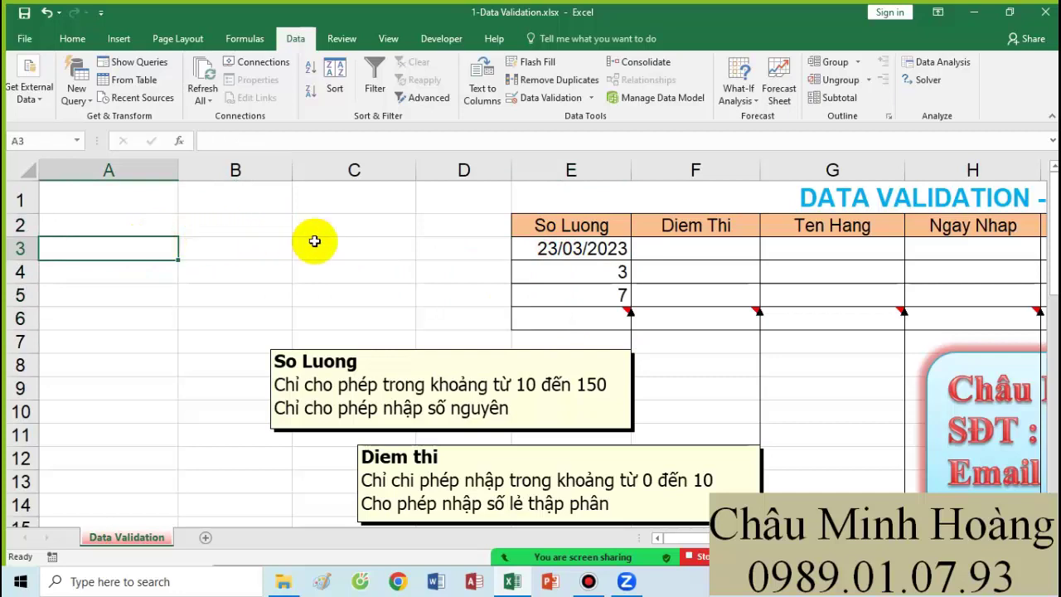
- Format the empty range A32:G39 below the Ten Hang list in Times New Roman, size 20
scroll(549, 259, down, 2)
scroll(550, 264, down, 8)
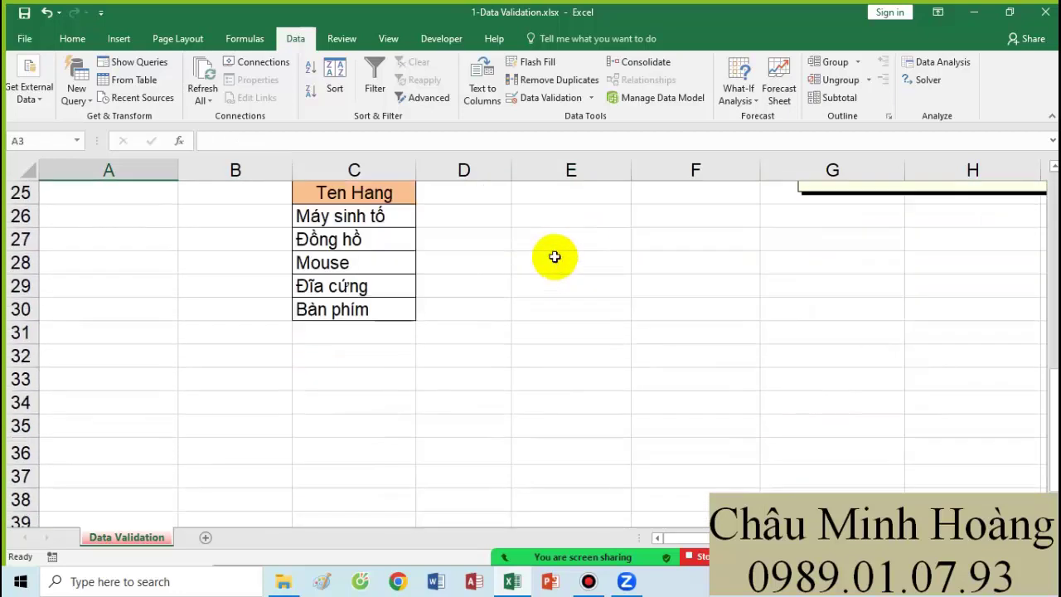
scroll(165, 311, up, 1)
drag(104, 290, 833, 453)
click(70, 39)
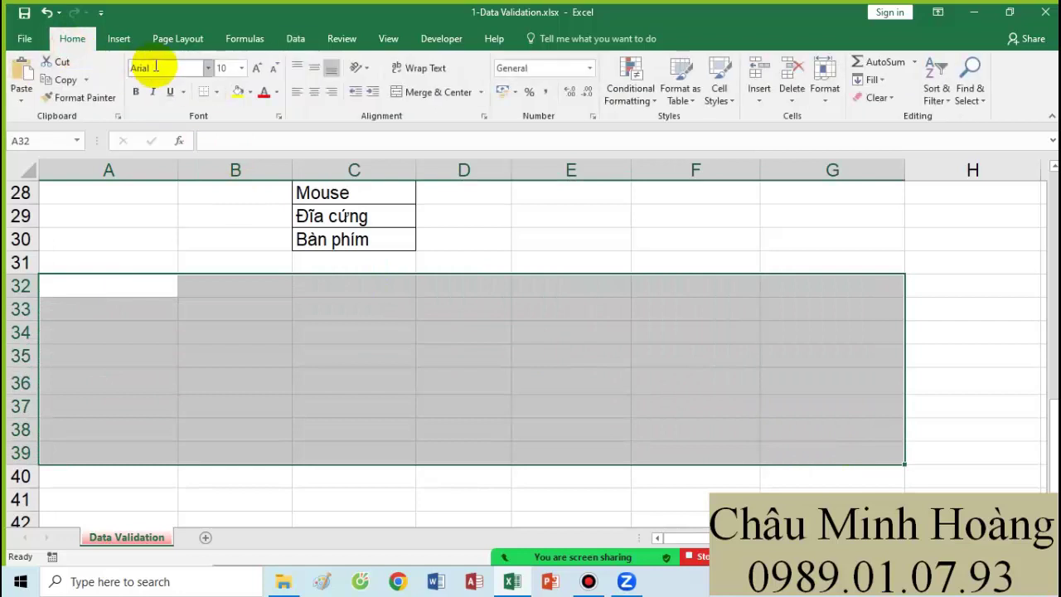
click(146, 68)
text(Times New Roman)
key(Return)
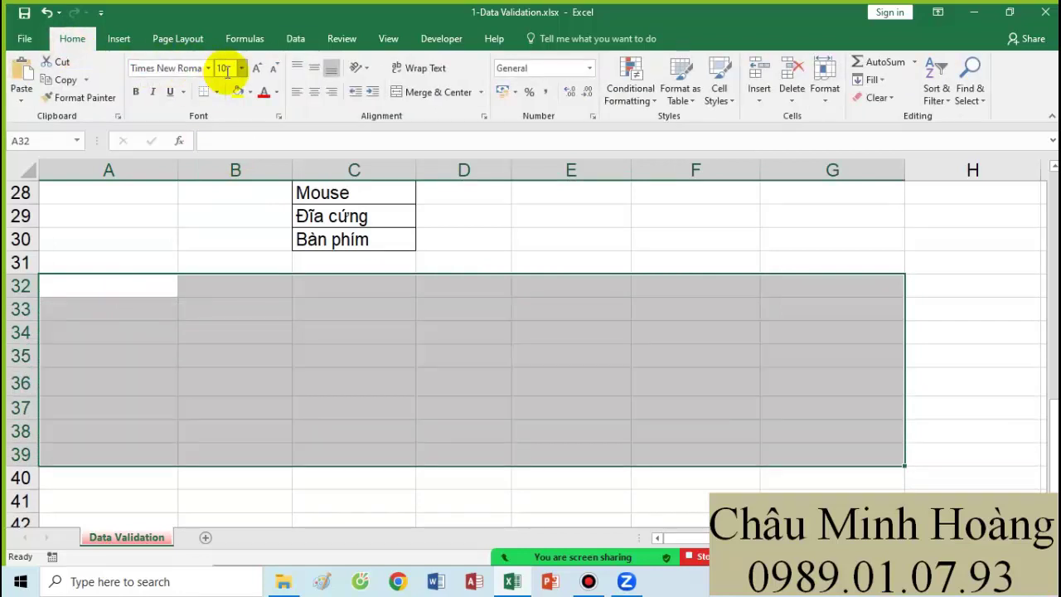
click(225, 68)
text(20)
key(Return)
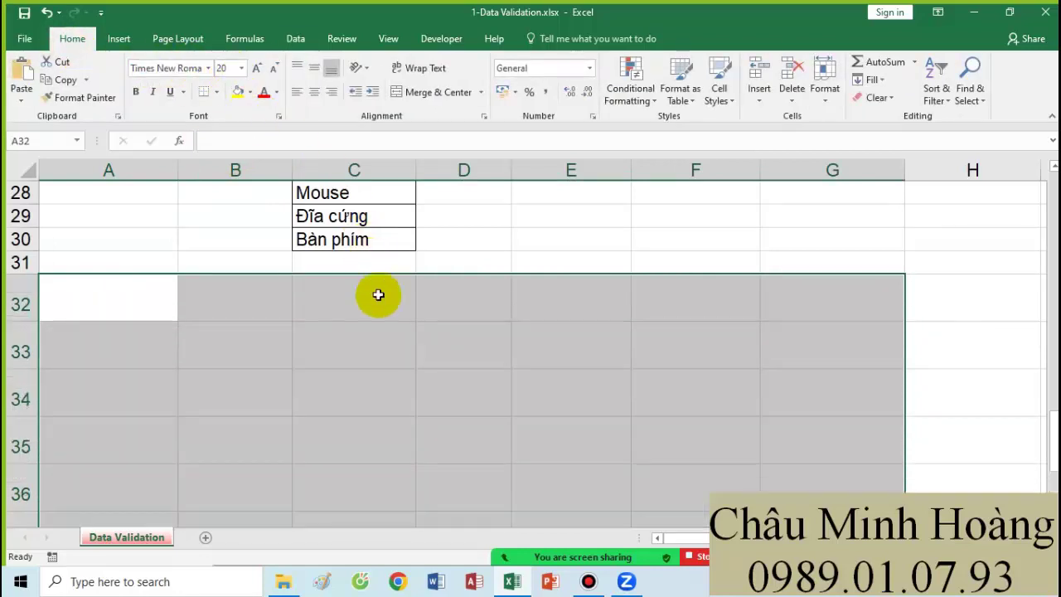
click(379, 326)
- Check the address of So Luong cell E3 and enter the note "E3 : vị trí tương đối" in A32
scroll(379, 315, up, 9)
click(549, 250)
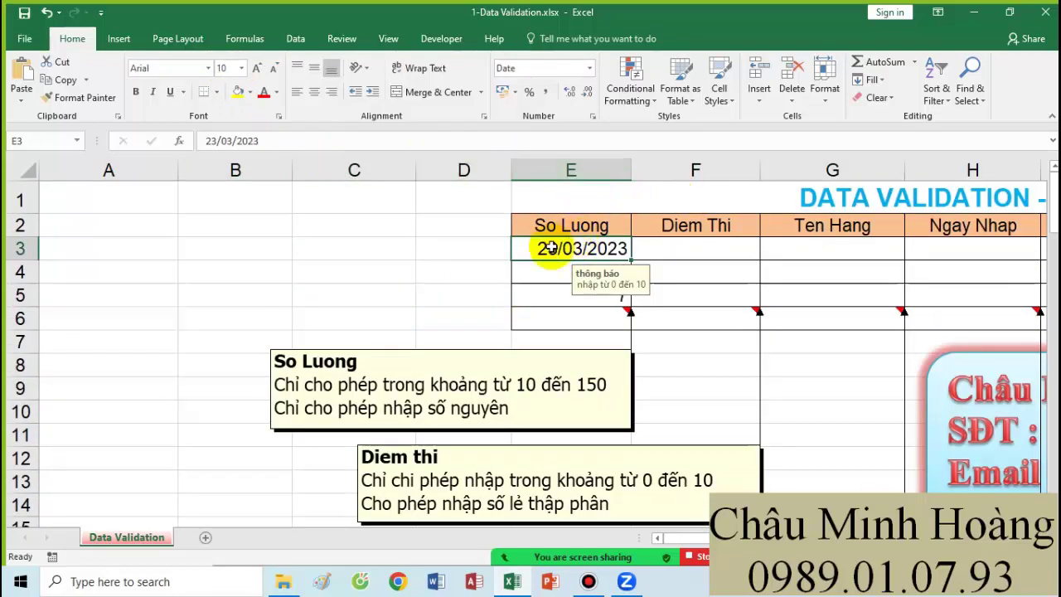
scroll(346, 367, down, 5)
scroll(133, 406, down, 4)
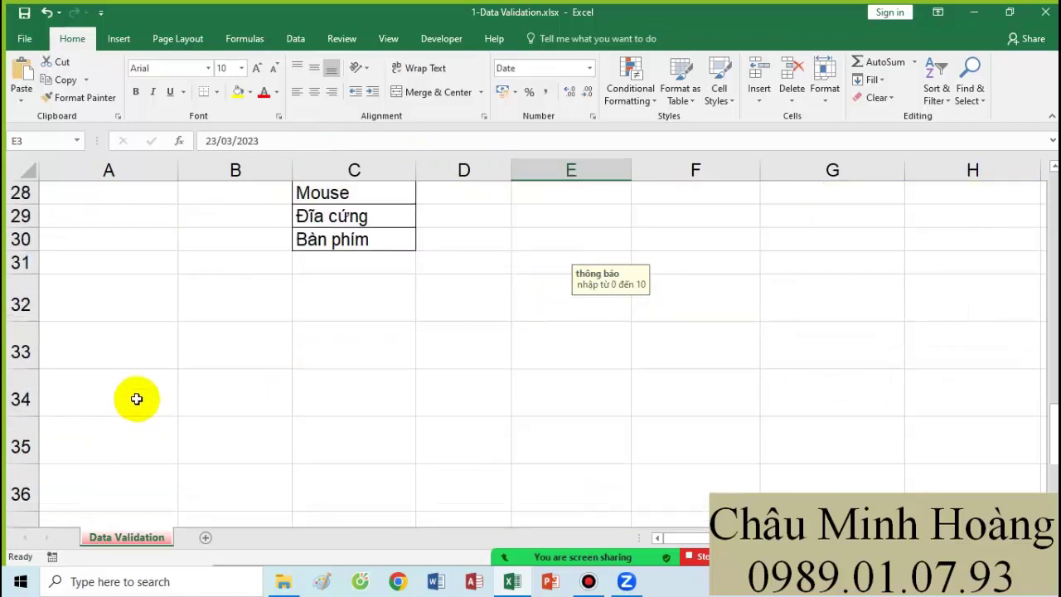
click(107, 308)
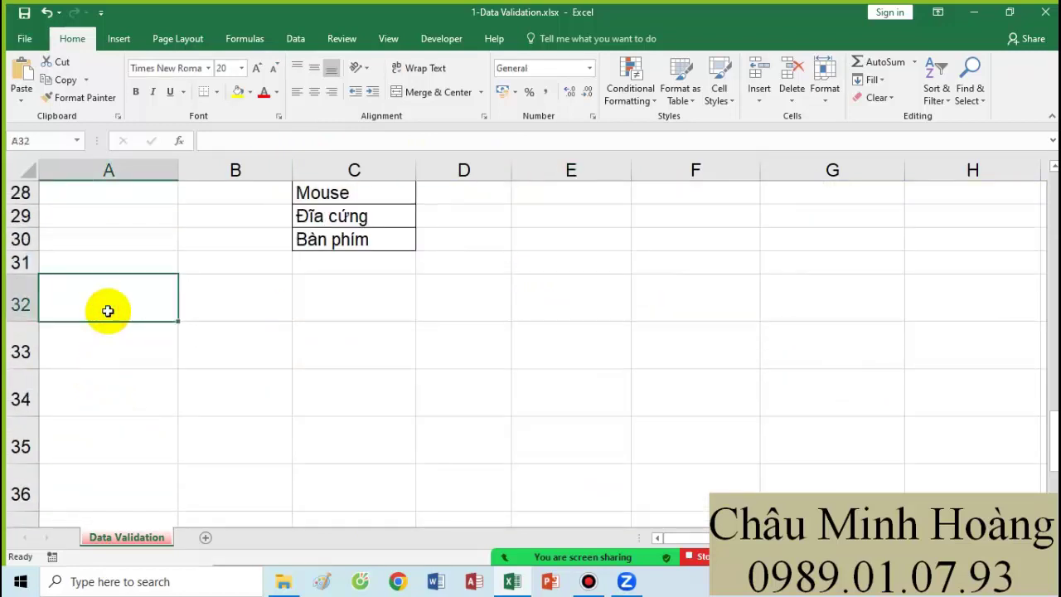
text(E3 : v)
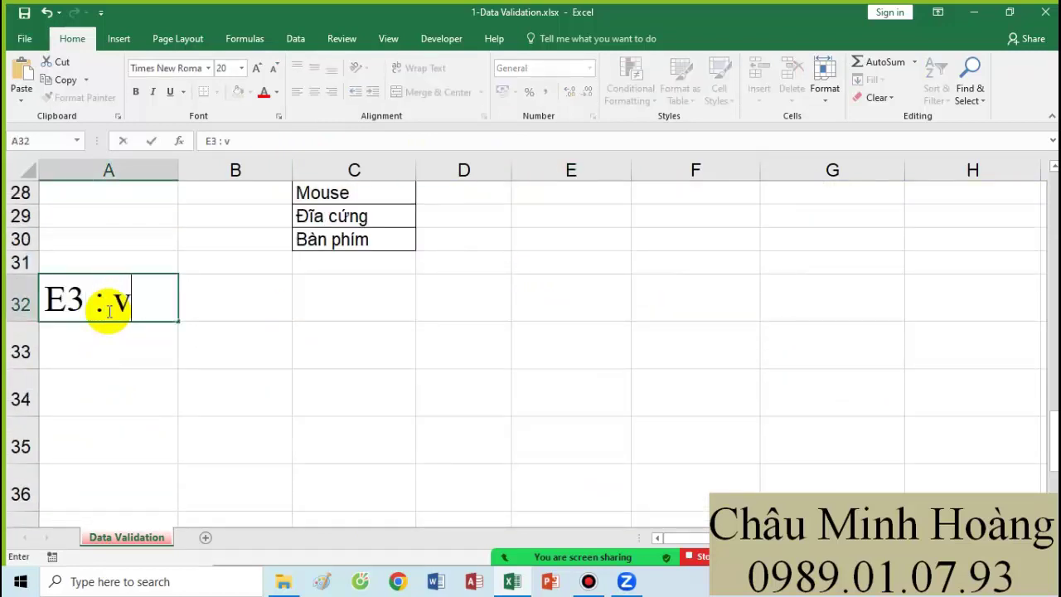
text(ị trí tương đối)
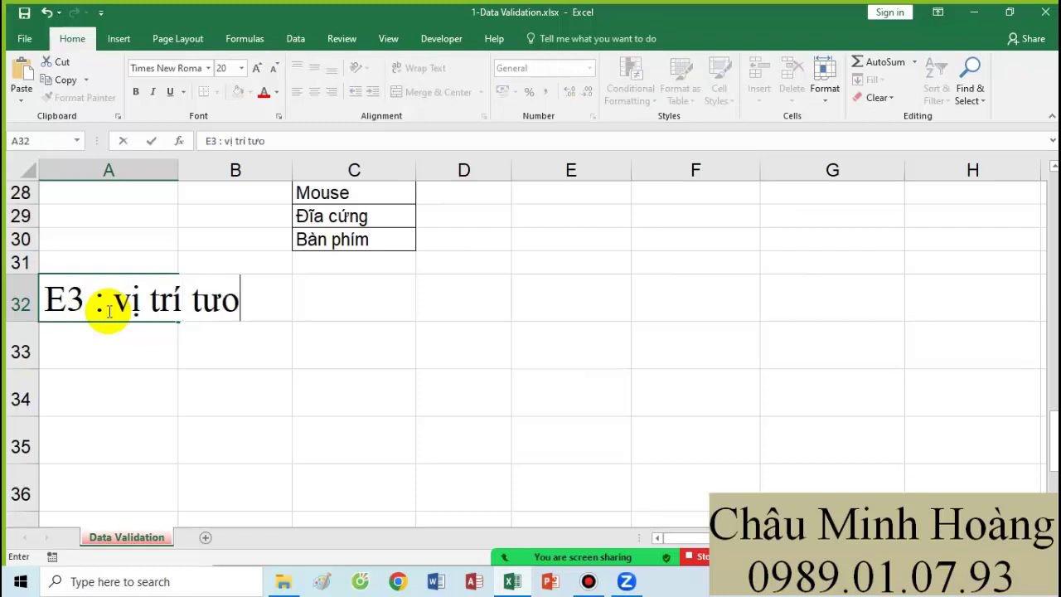
- Enter the note "$E3 : vị trí hỗn hợp ( khóa cột)" in A33, below the relative reference note
click(64, 349)
text(E3 : vị trí tương đối)
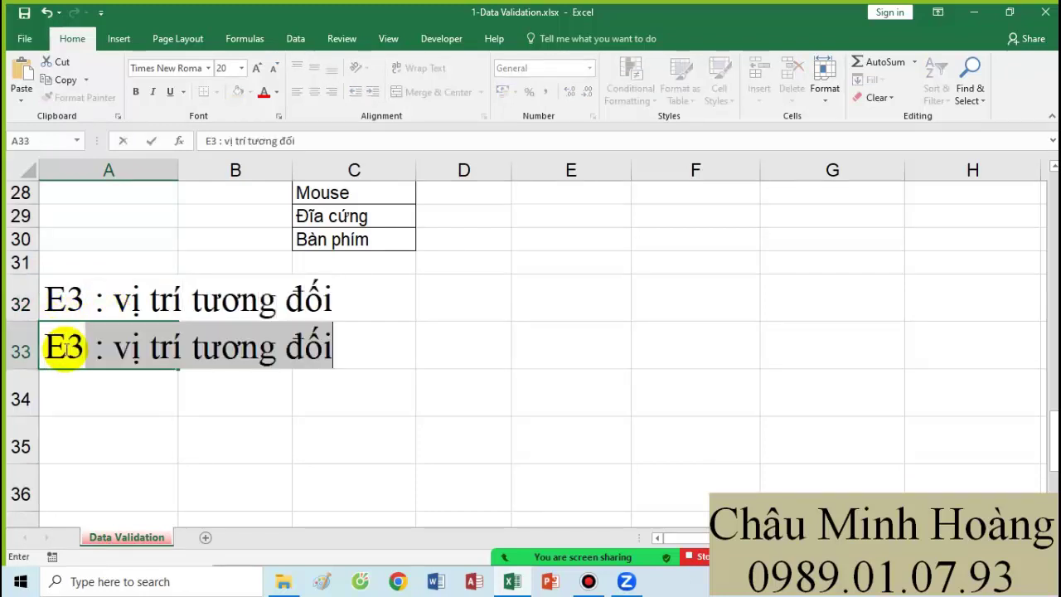
click(46, 346)
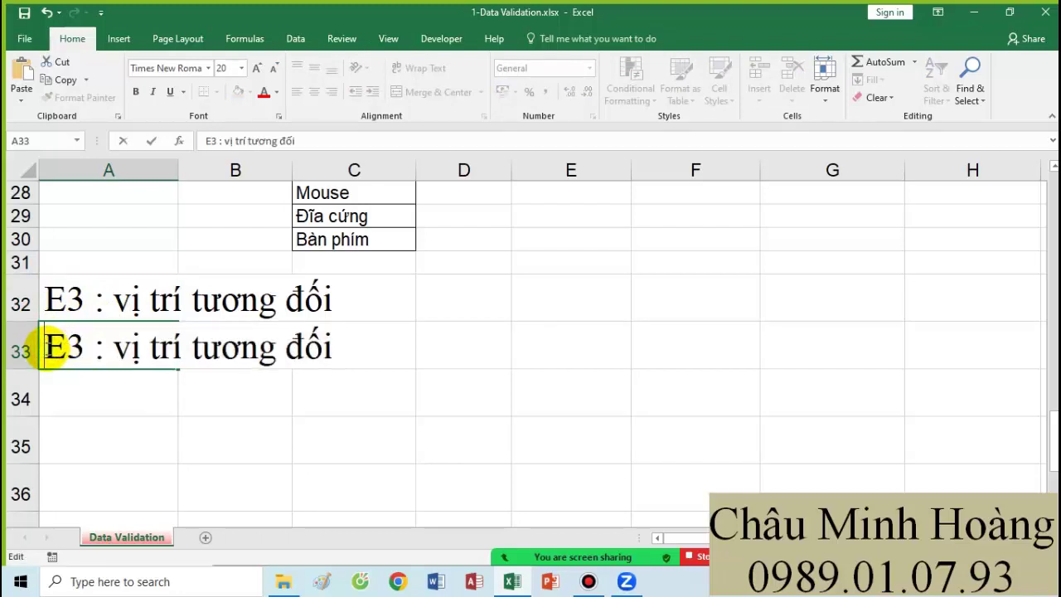
text($)
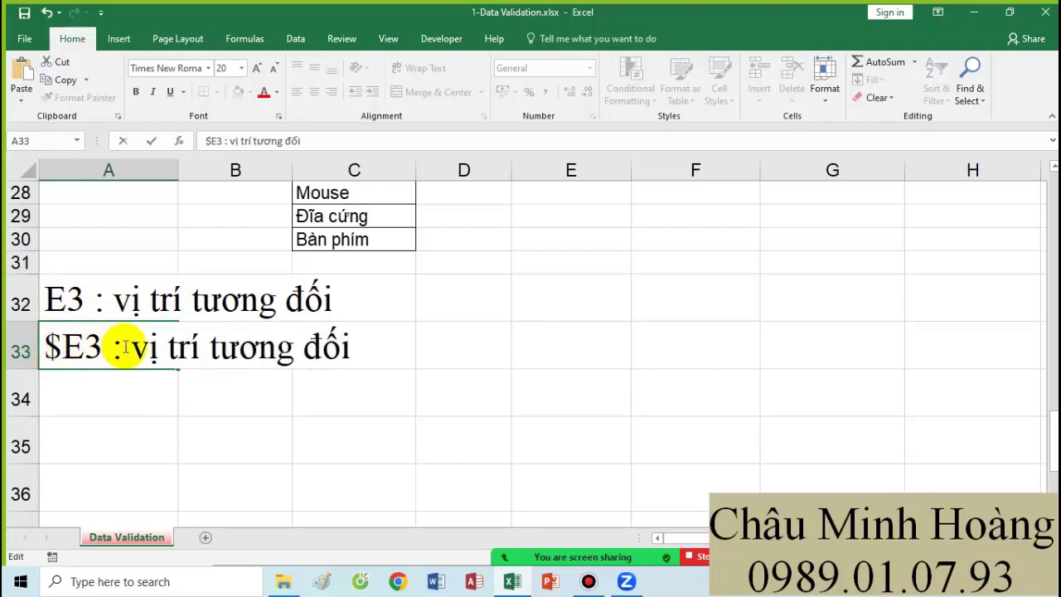
drag(210, 352, 354, 348)
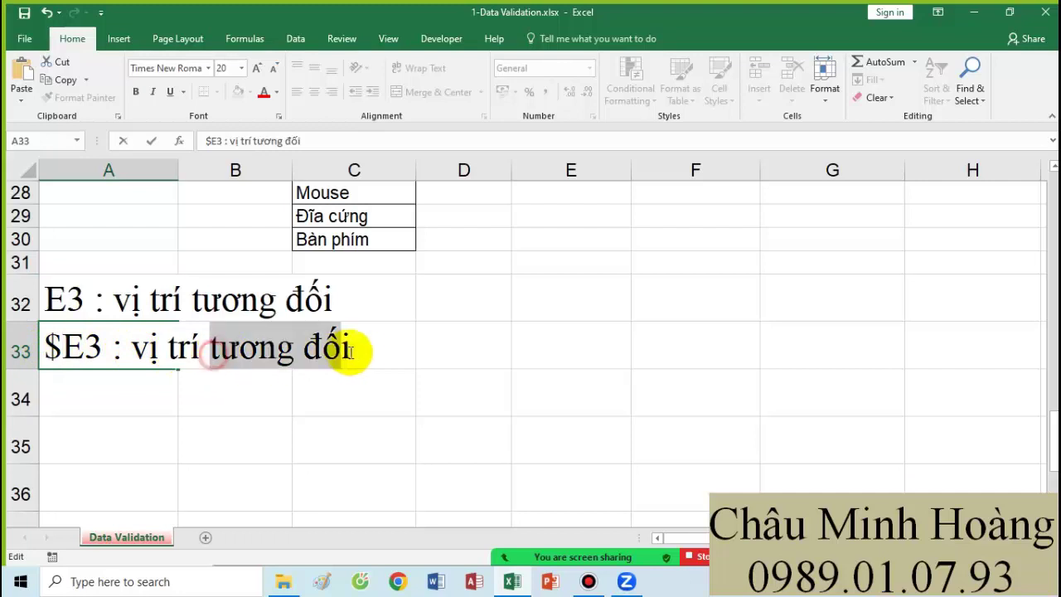
text(hốn)
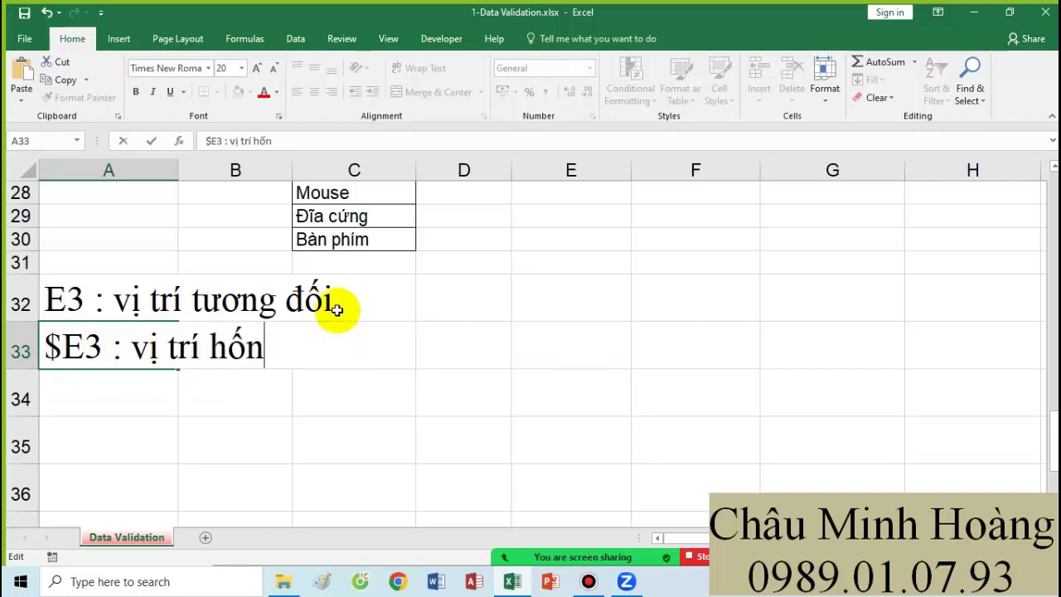
key(BackSpace)
key(BackSpace)
text(ỗn hợp)
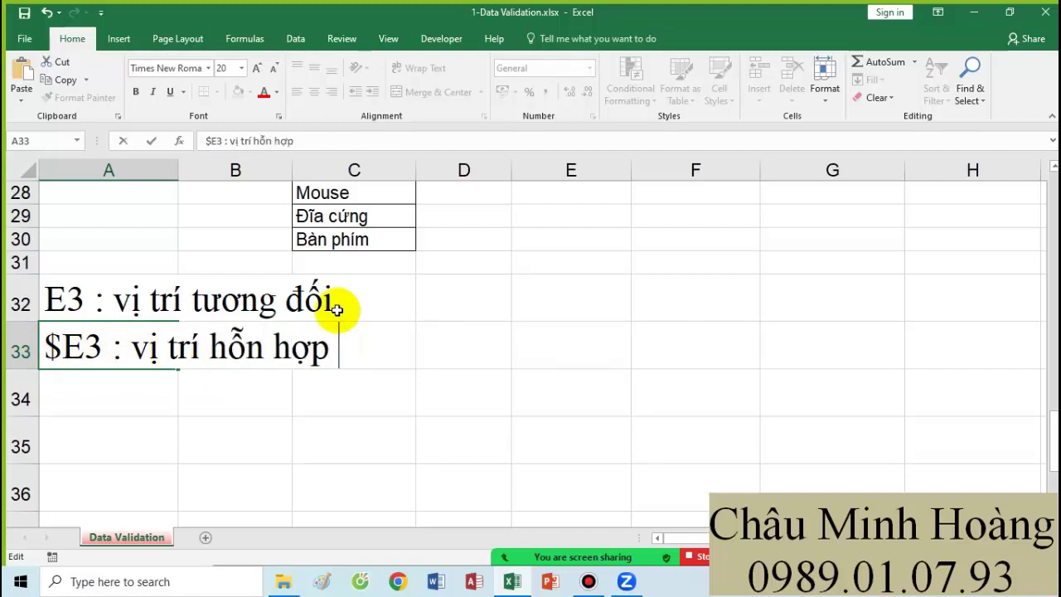
text( ( khóa )
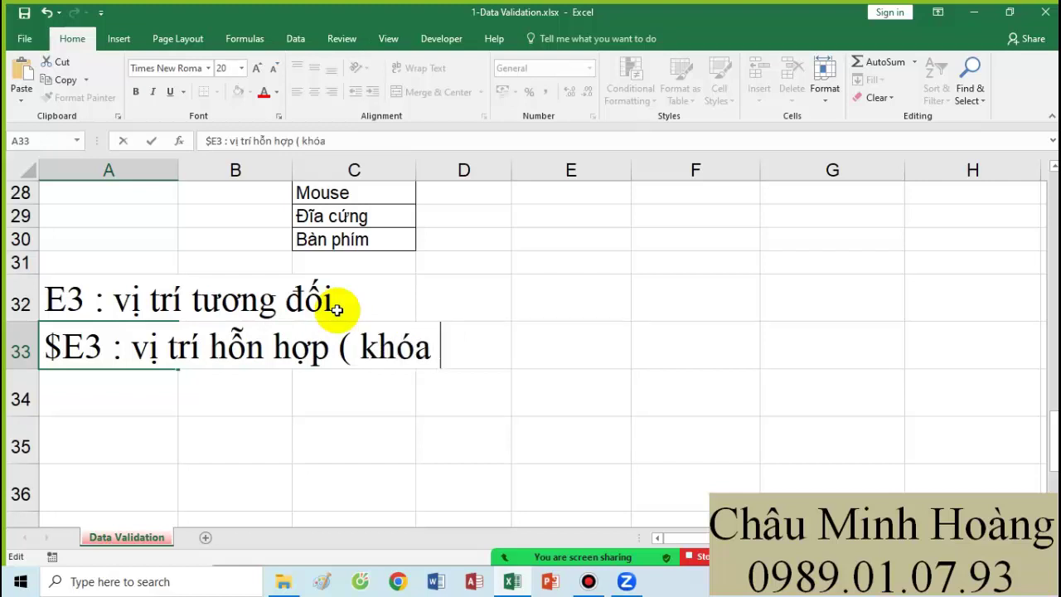
text(côtj))
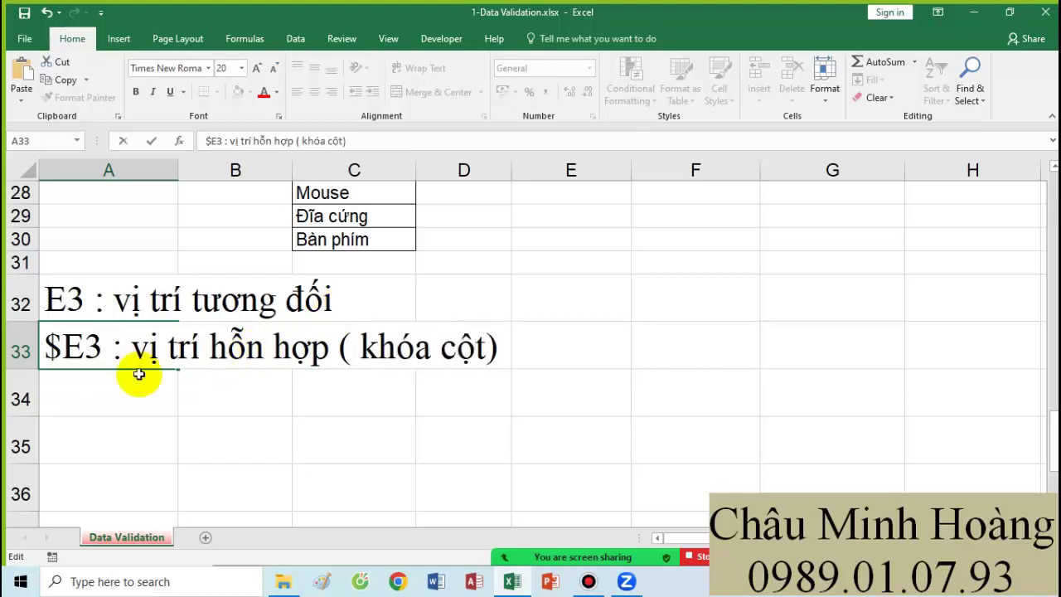
- Enter the note "E$3 : vị trí hỗn hợp ( khóa dòng)" in A34
click(90, 388)
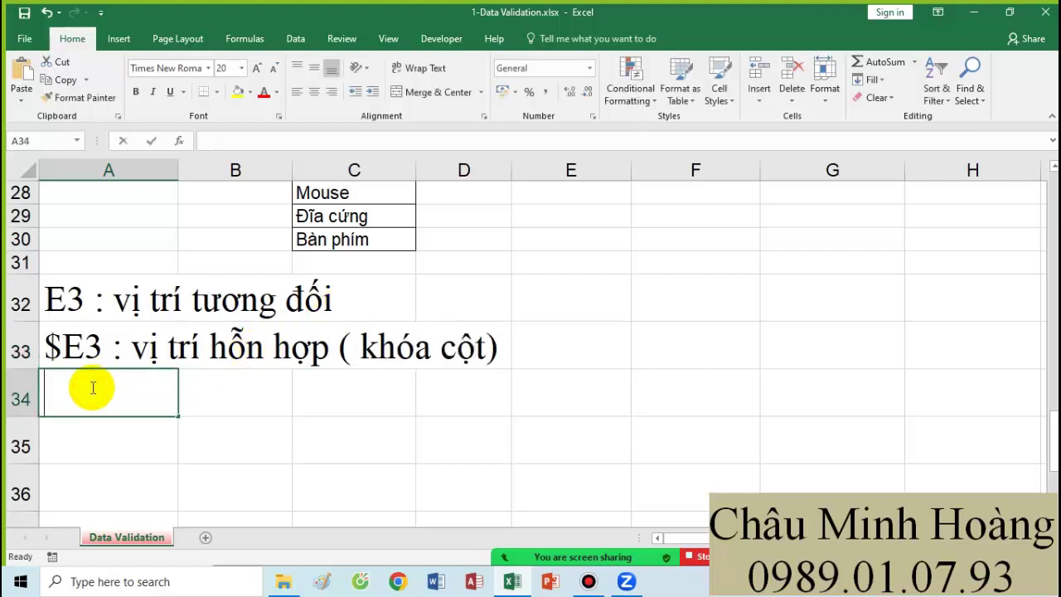
text(E)
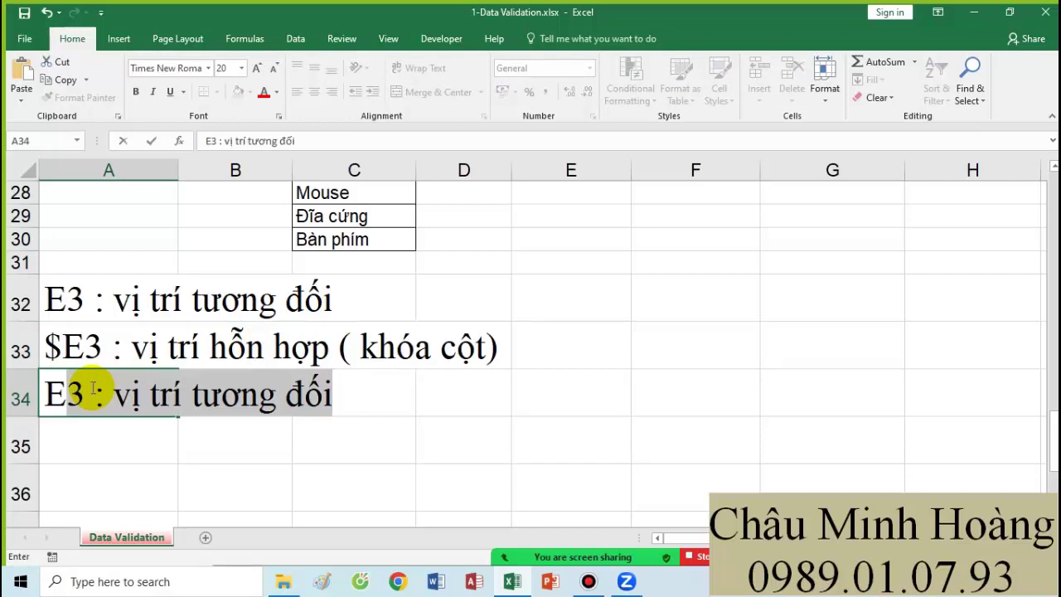
text($)
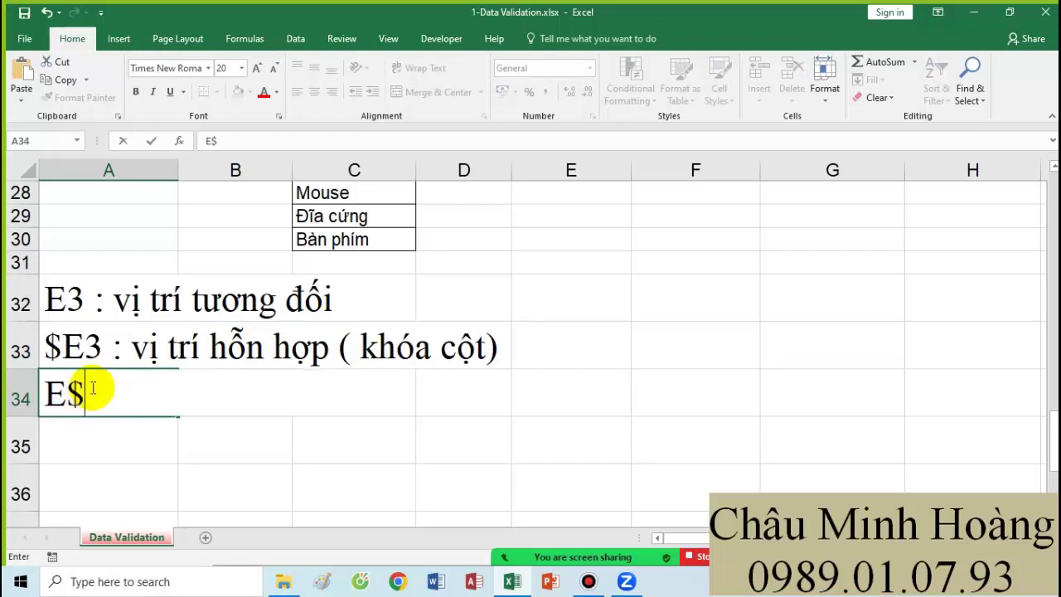
text(3 : v)
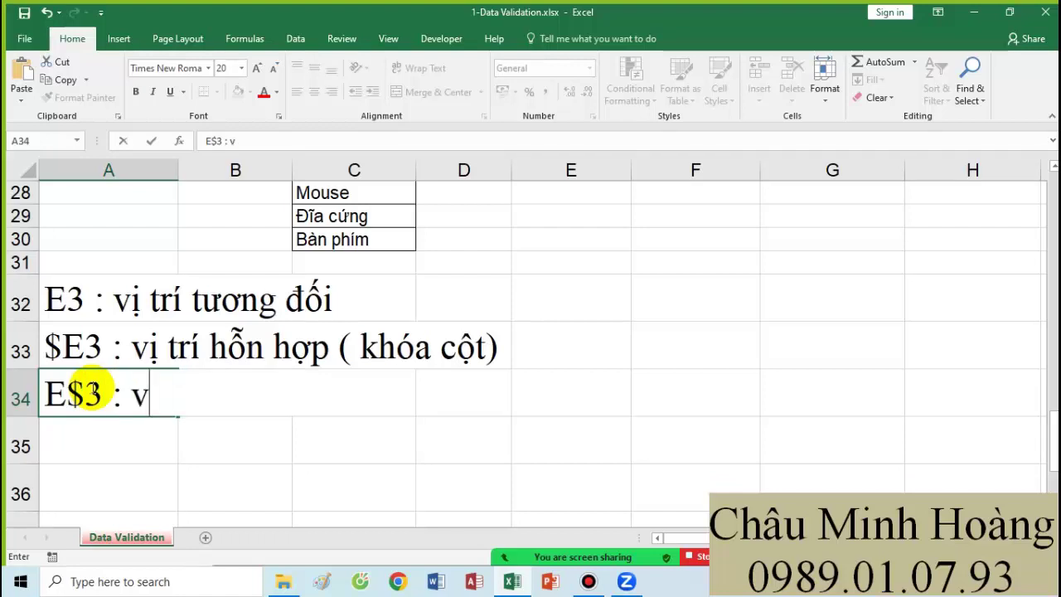
text(u=i tri)
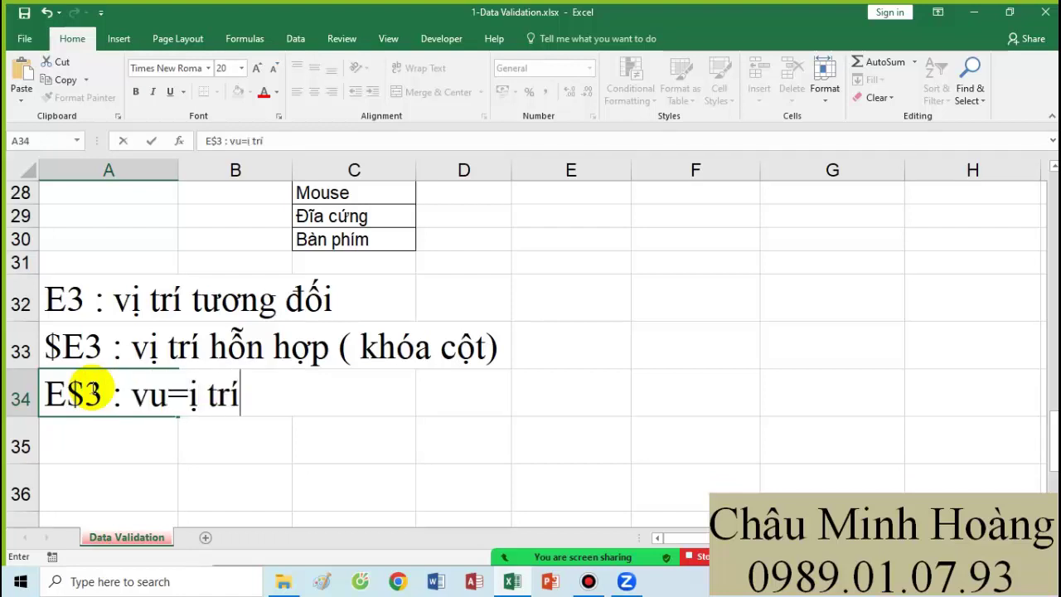
key(BackSpace)
key(BackSpace)
key(BackSpace)
key(BackSpace)
key(BackSpace)
key(BackSpace)
key(BackSpace)
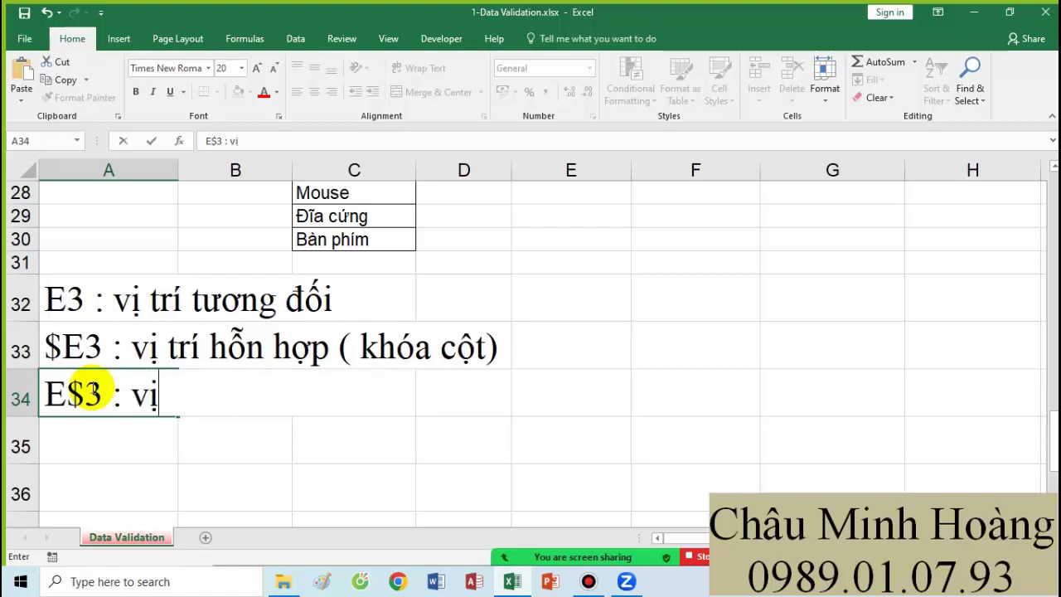
text(ị trí hỗn )
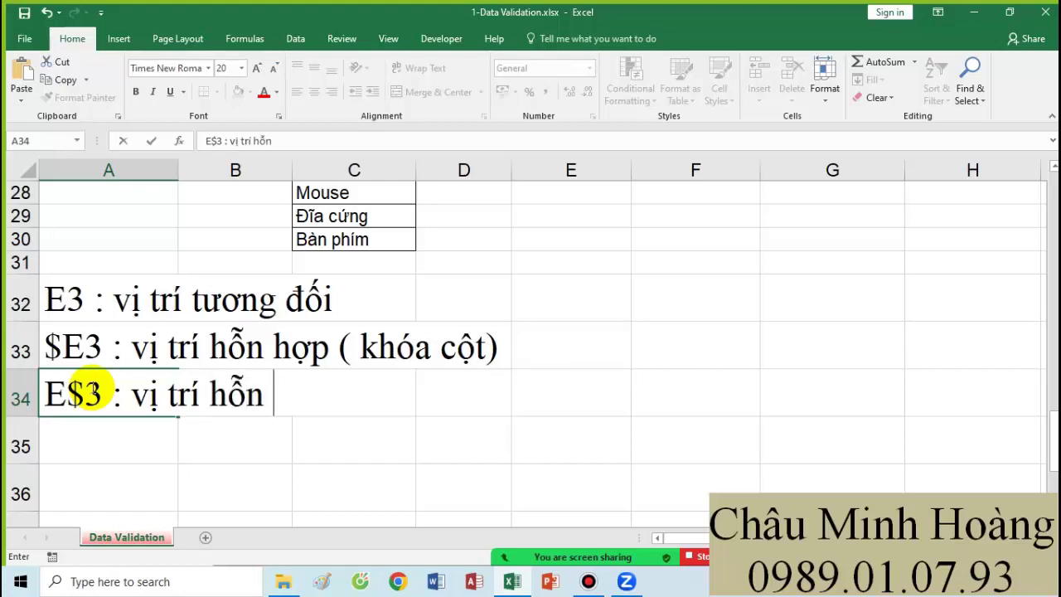
text(hoợp )
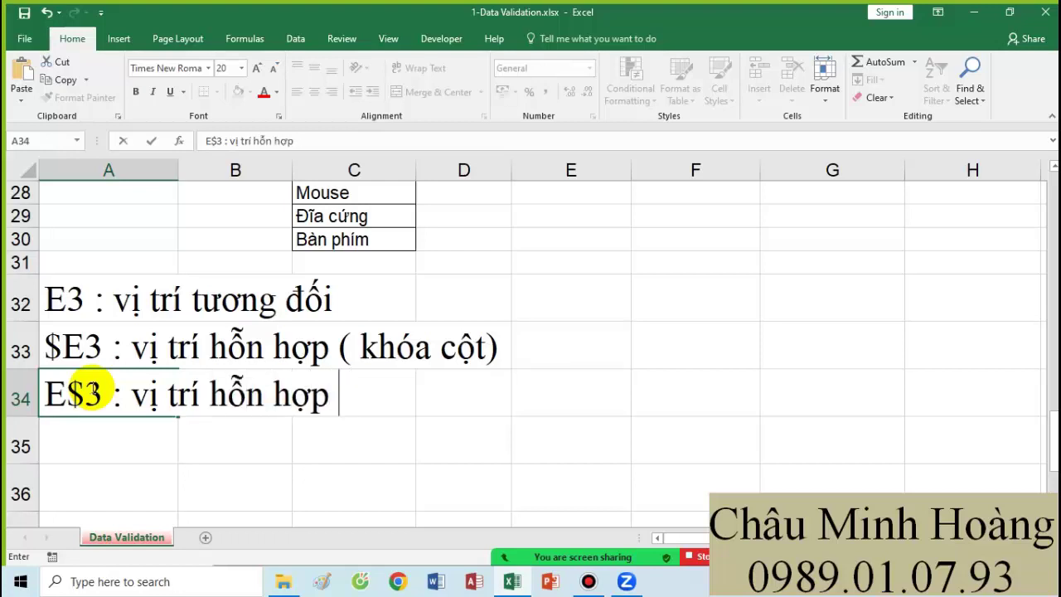
text(( khaos d)
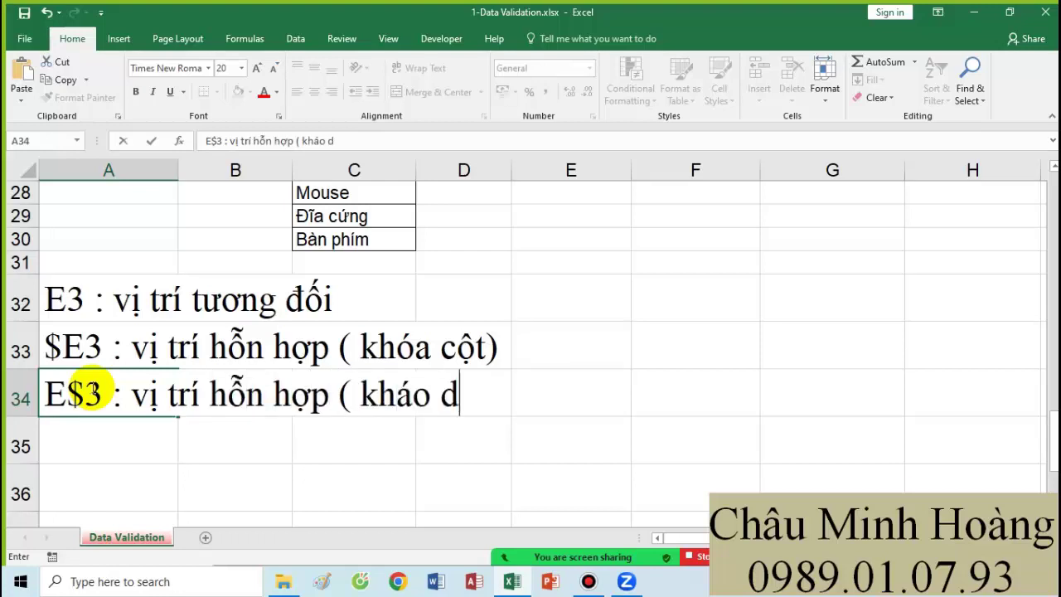
key(BackSpace)
key(BackSpace)
key(BackSpace)
key(BackSpace)
text(oa)
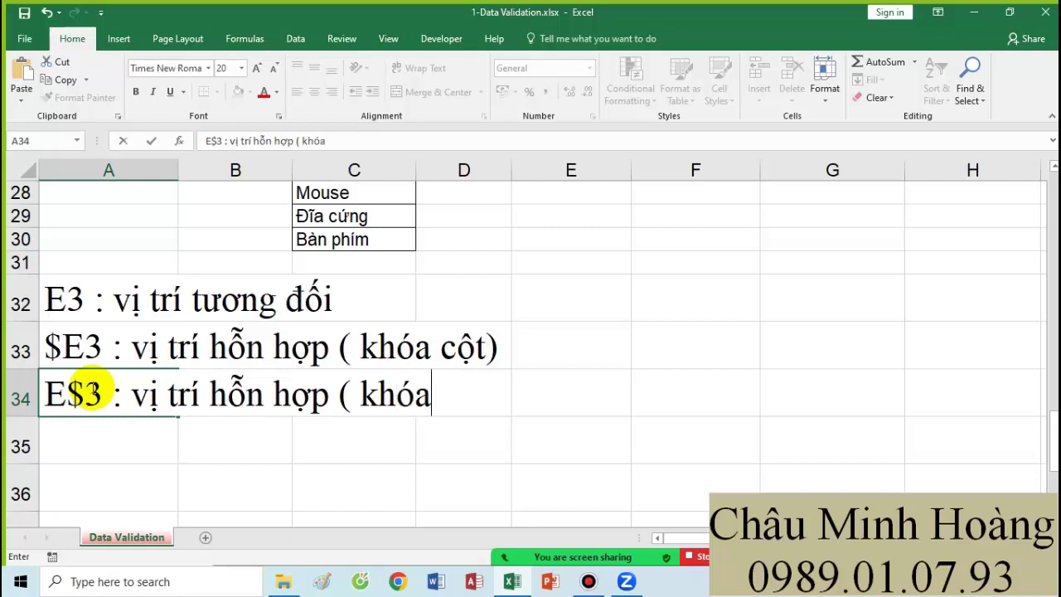
text(s dongf)
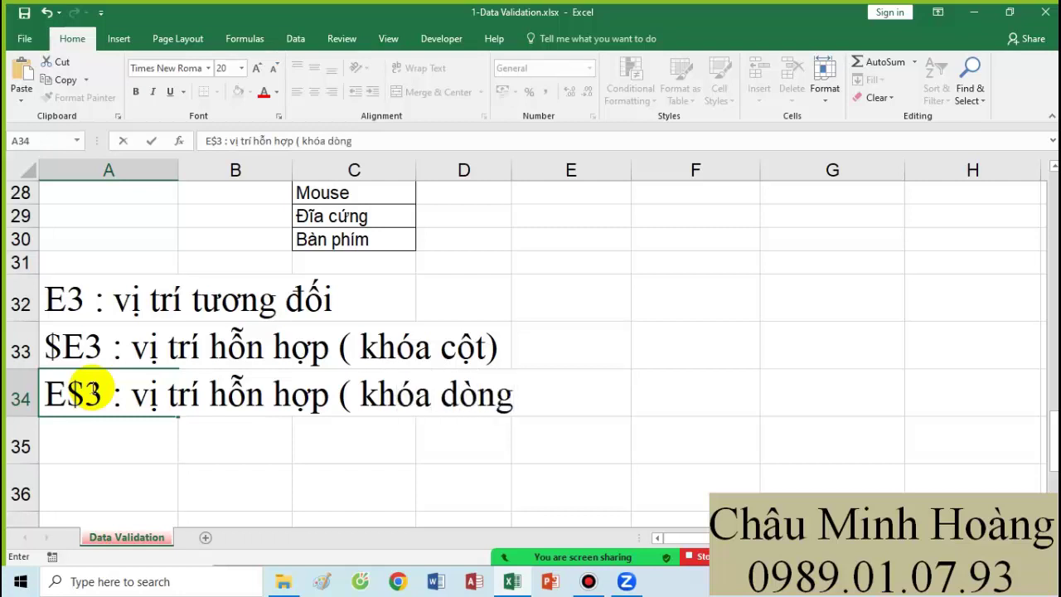
text())
- Extend the $E3 note in A33 with " - công thức chạy xuống" after "khóa cột", inside the parentheses
click(497, 348)
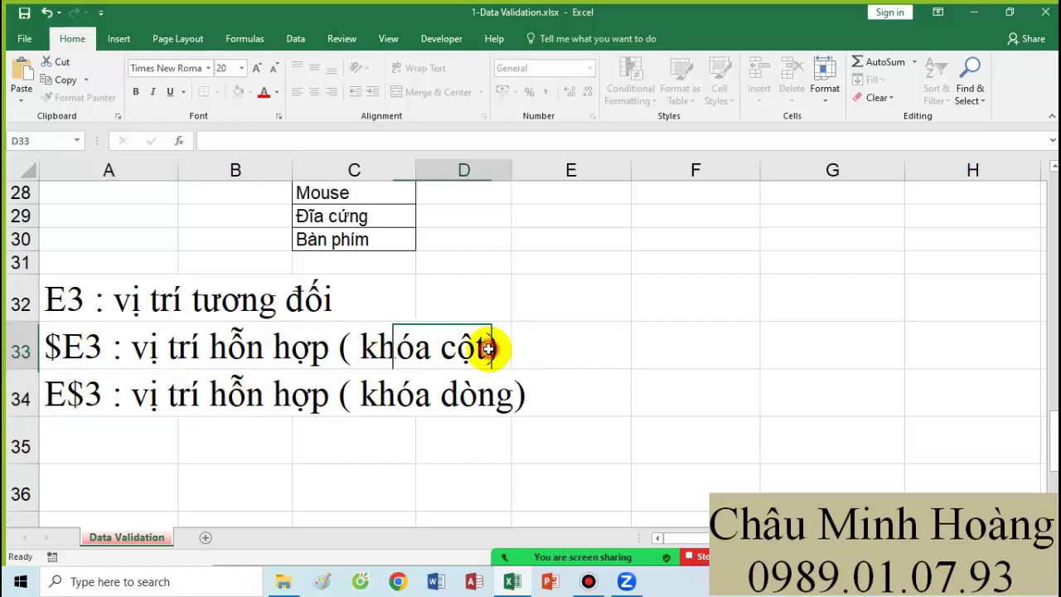
click(89, 347)
double_click(455, 347)
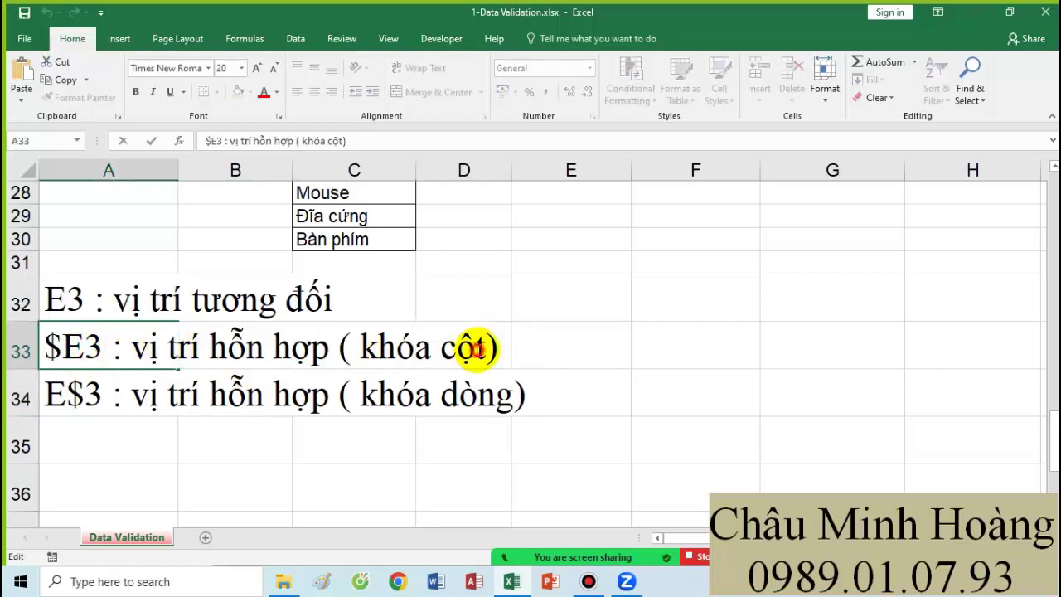
text(- coong)
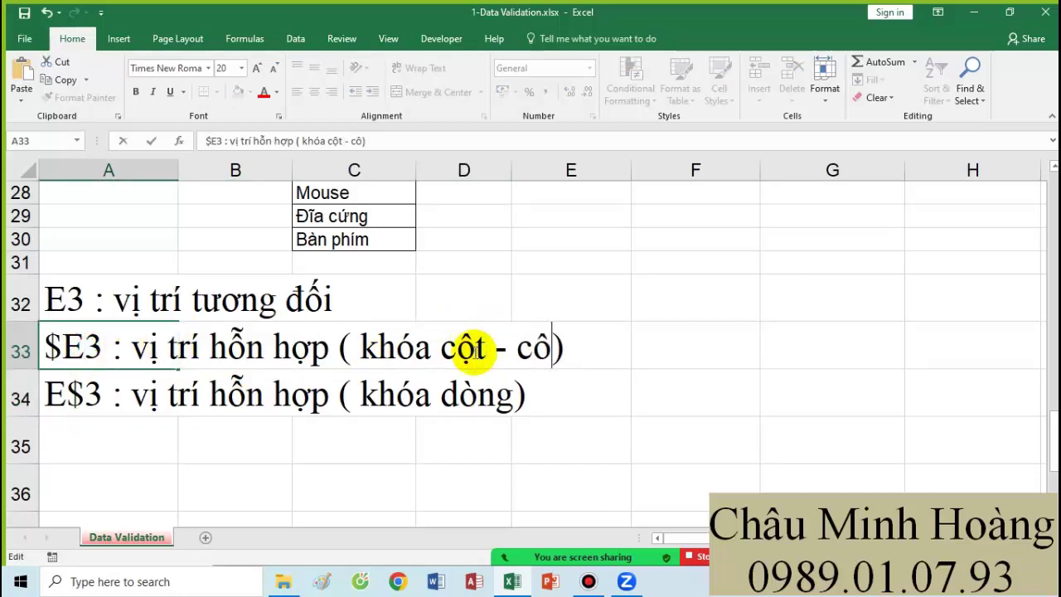
text( thuwcs chay)
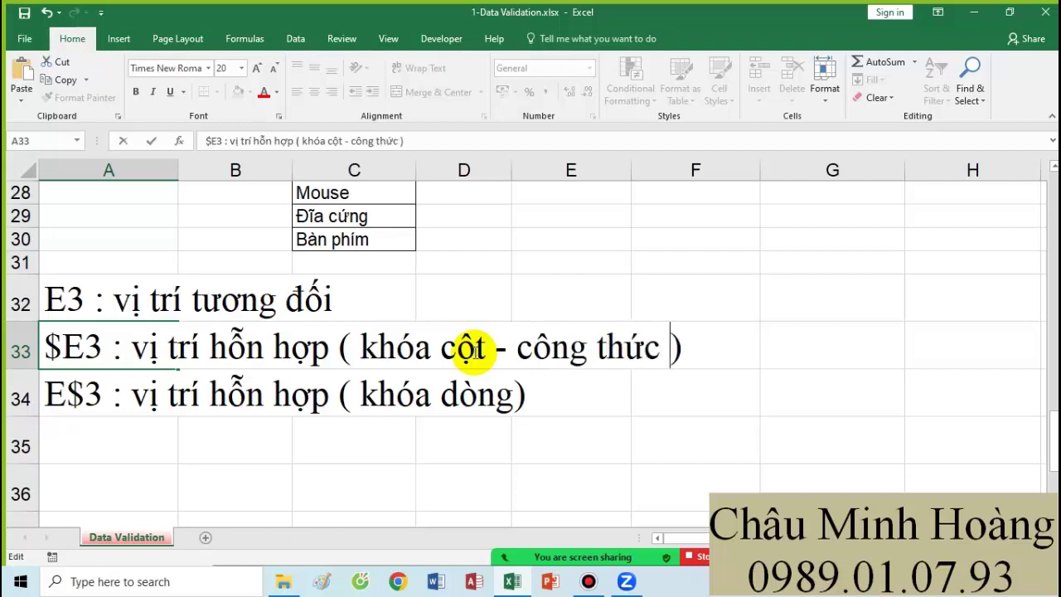
text(j xuoongs)
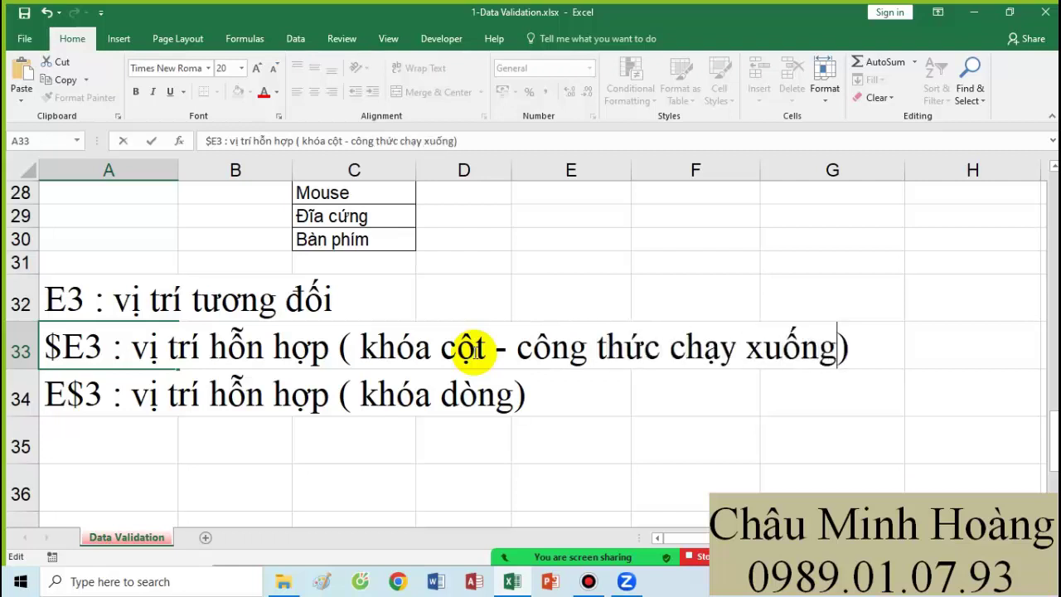
- Extend the E$3 note in A34 with " - công thức chạy ngang" after "khóa dòng", inside the parentheses
double_click(107, 403)
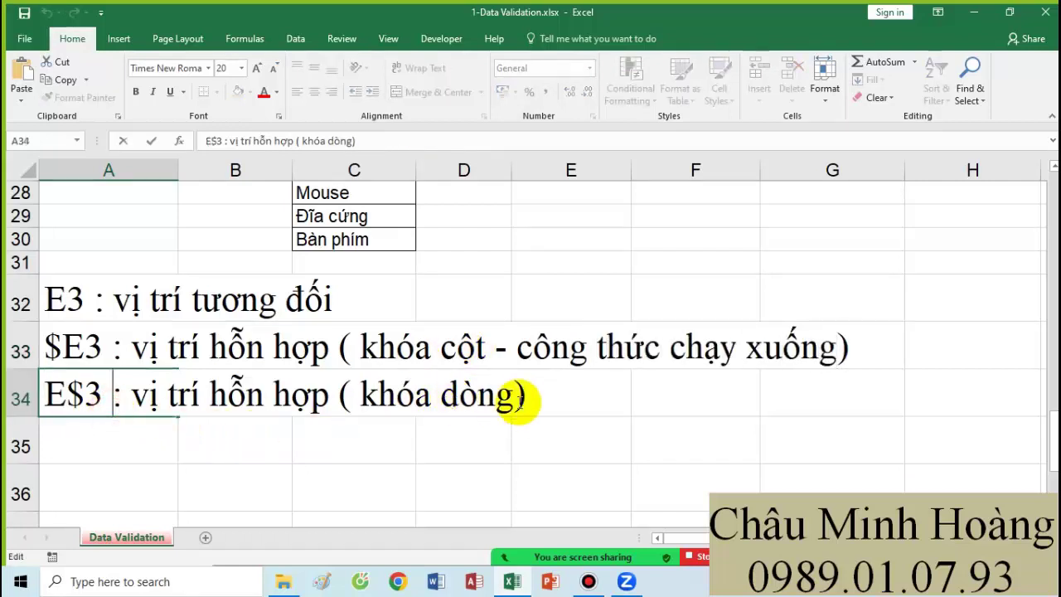
text(- công t)
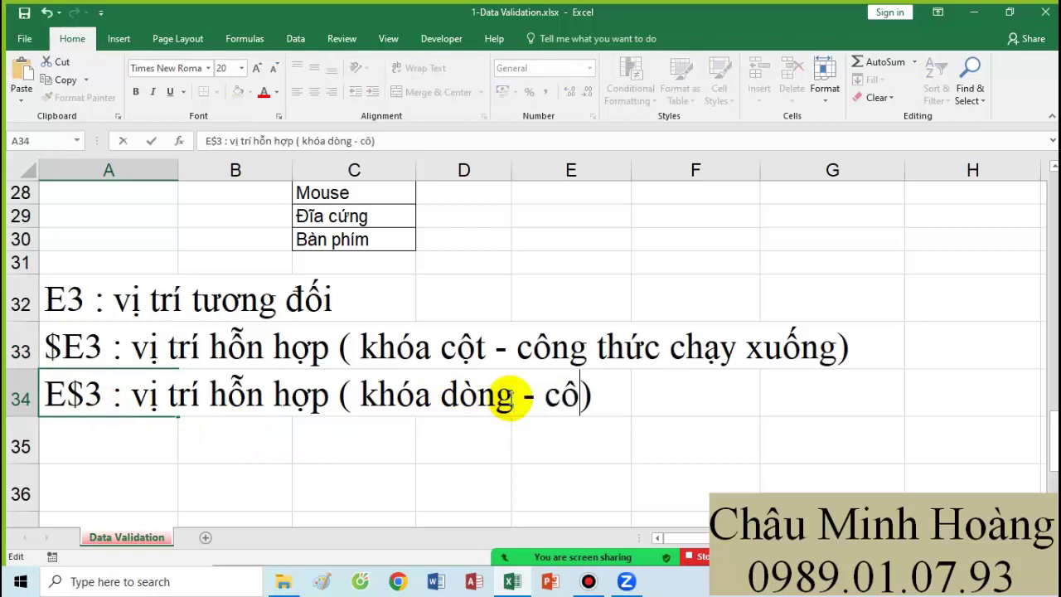
text(hức )
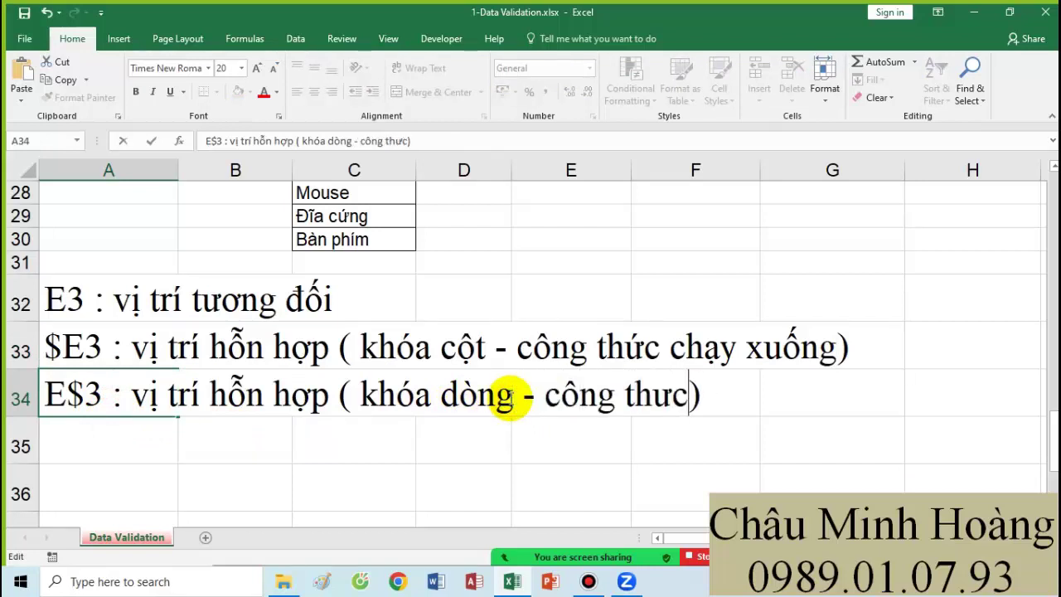
text(chạy ngang)
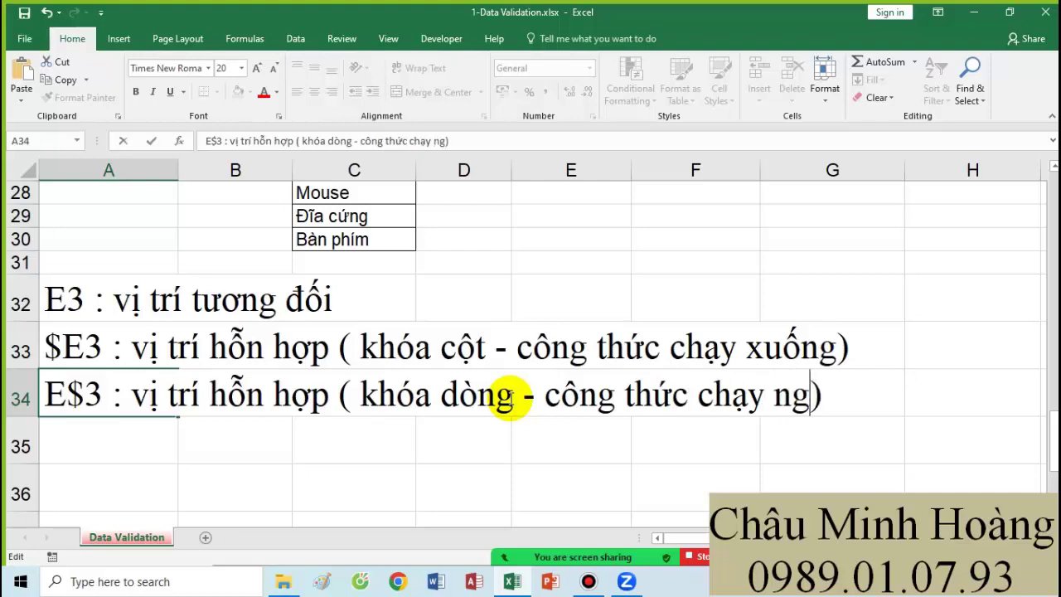
click(408, 431)
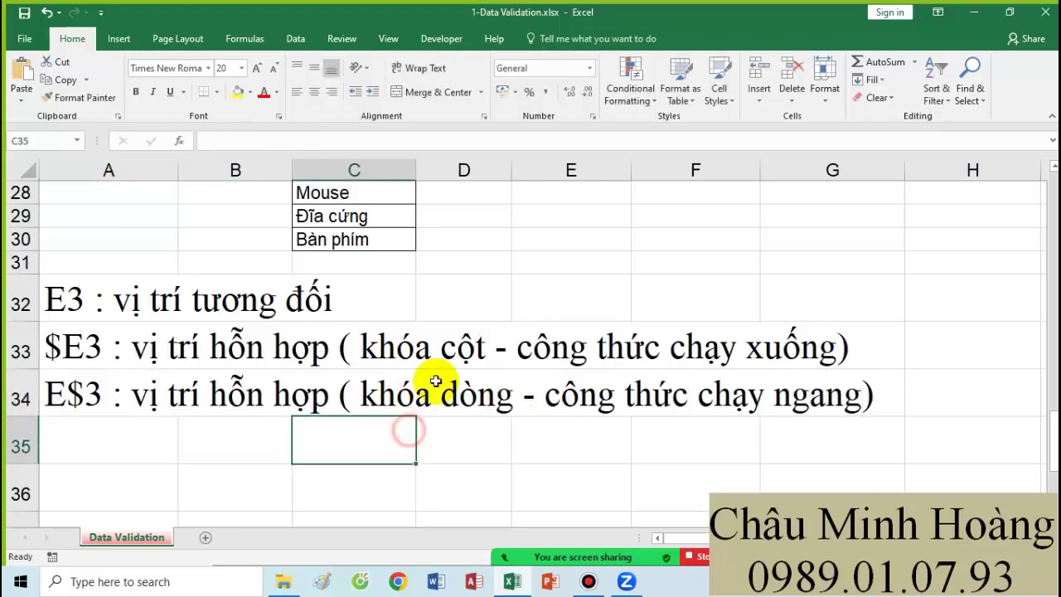
- Select the first data row from So Luong cell E3 across to H3 to examine the horizontal formula direction
scroll(431, 351, up, 9)
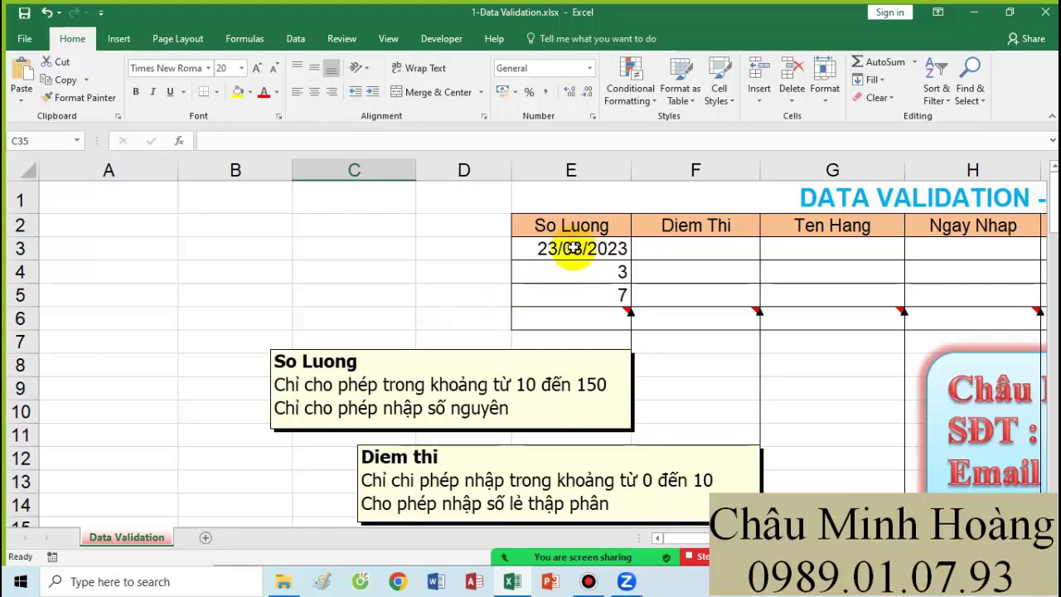
drag(575, 249, 795, 247)
drag(598, 245, 973, 246)
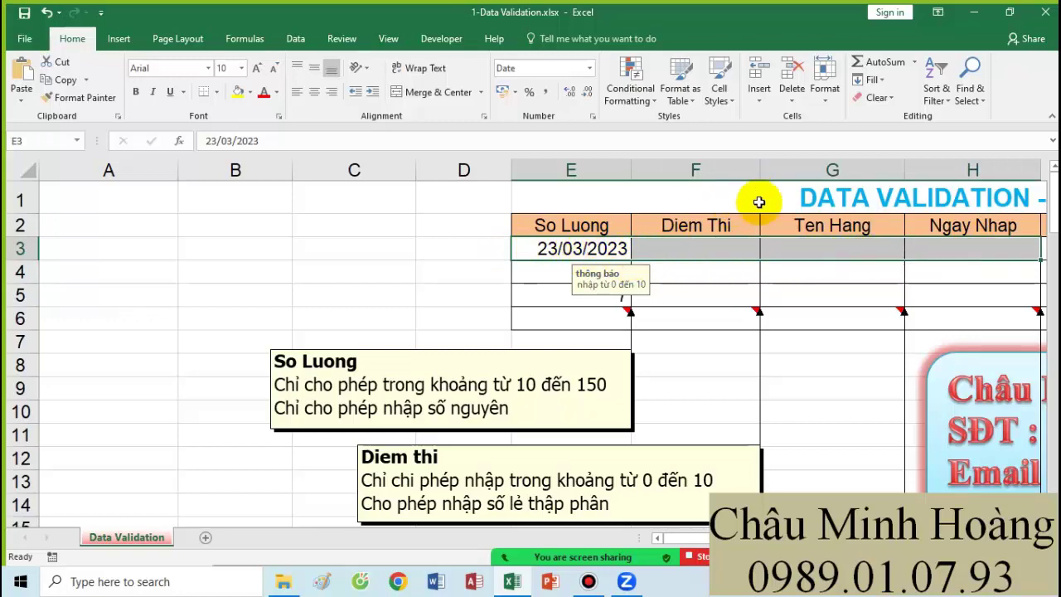
- Enter the note "$E$3 : vị trí tuyệt đối (khóa ô)" in A35
scroll(705, 273, down, 10)
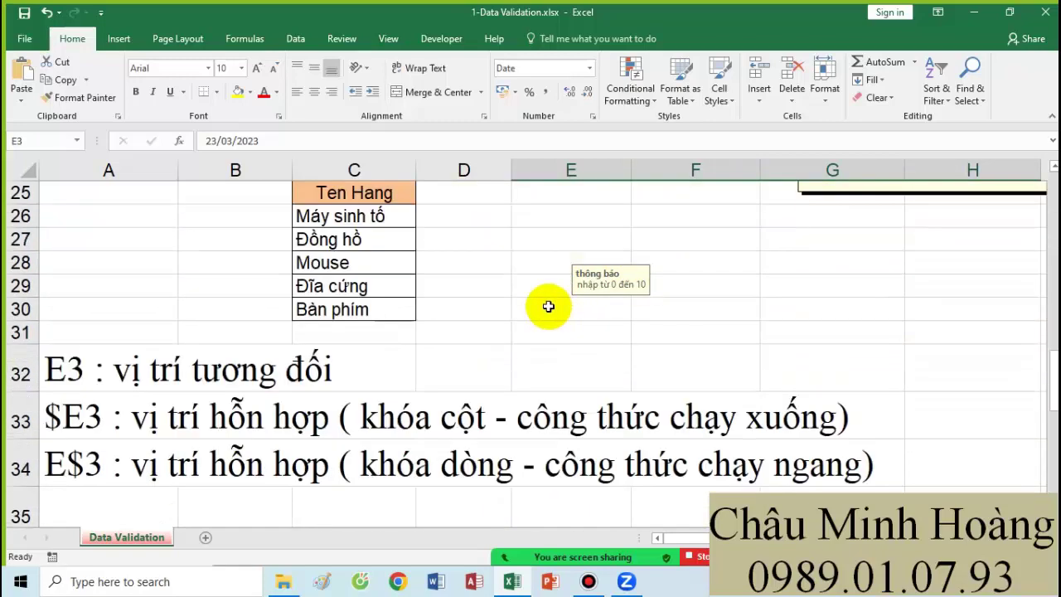
click(126, 379)
scroll(116, 391, up, 1)
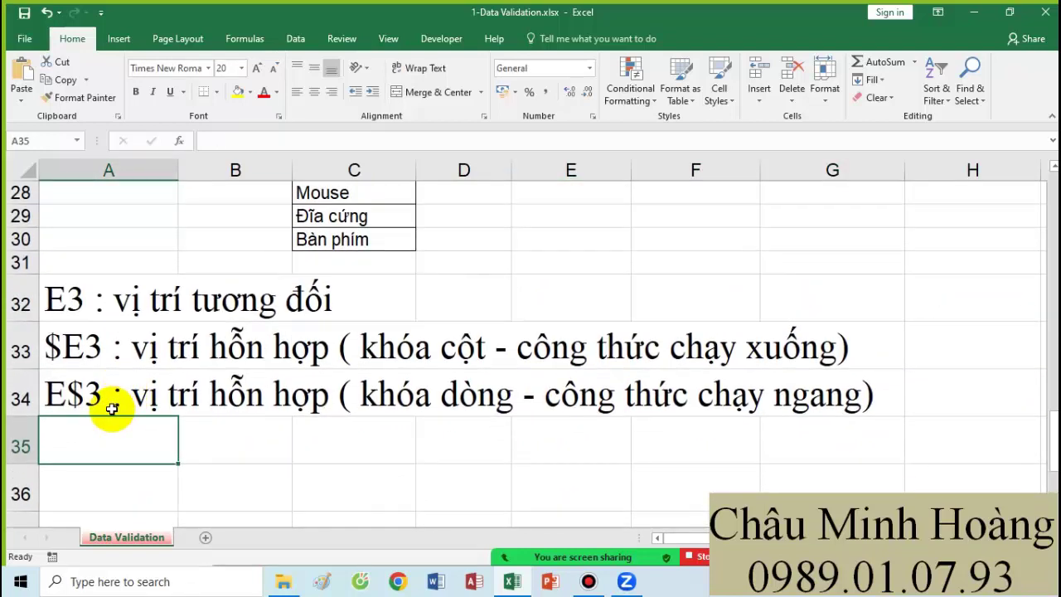
text($)
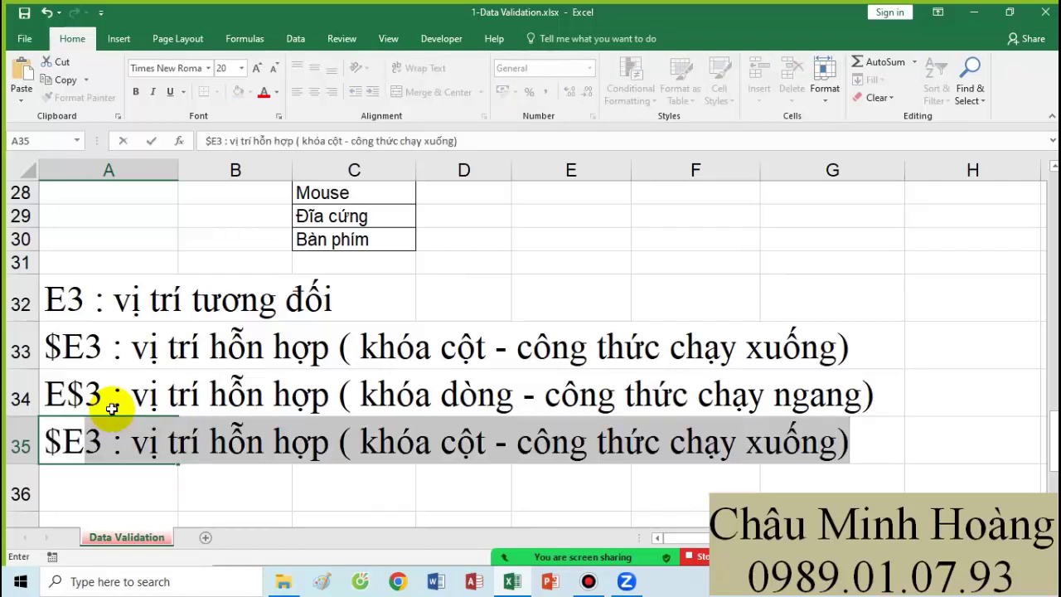
text(E$)
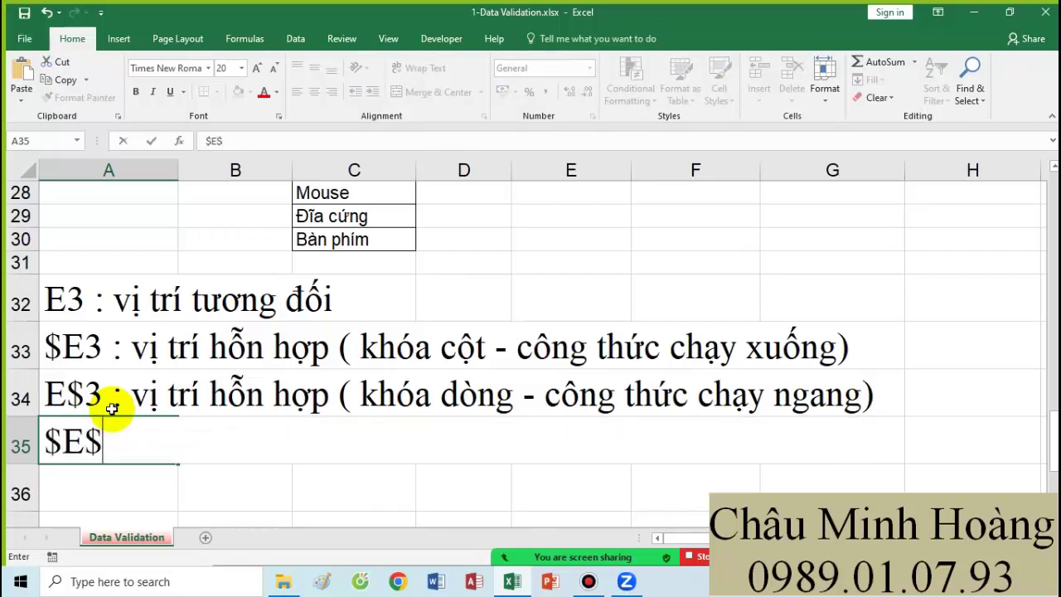
text(3 : vị)
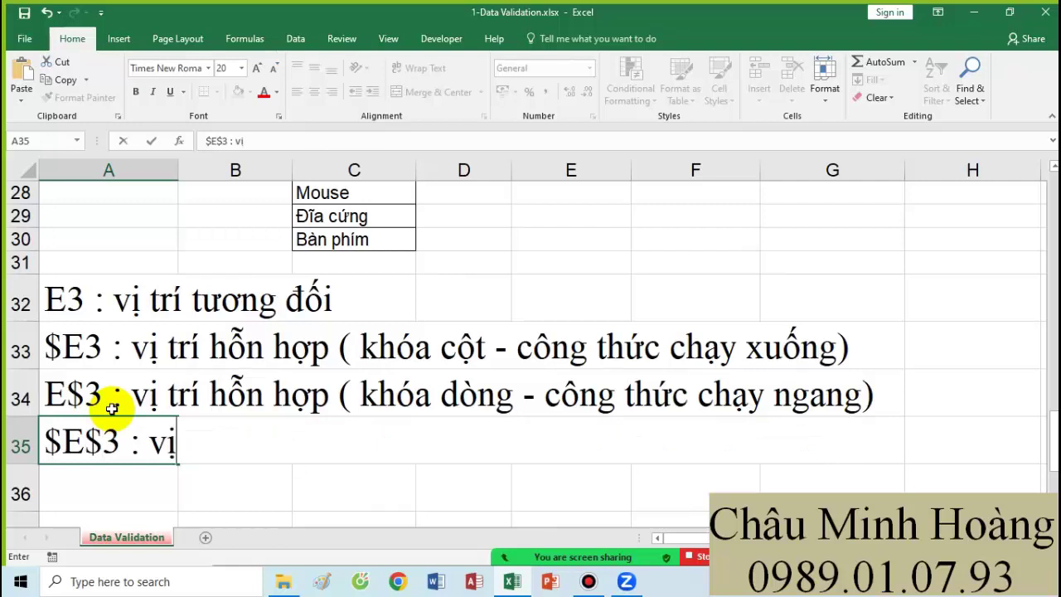
text( trí tuyêt)
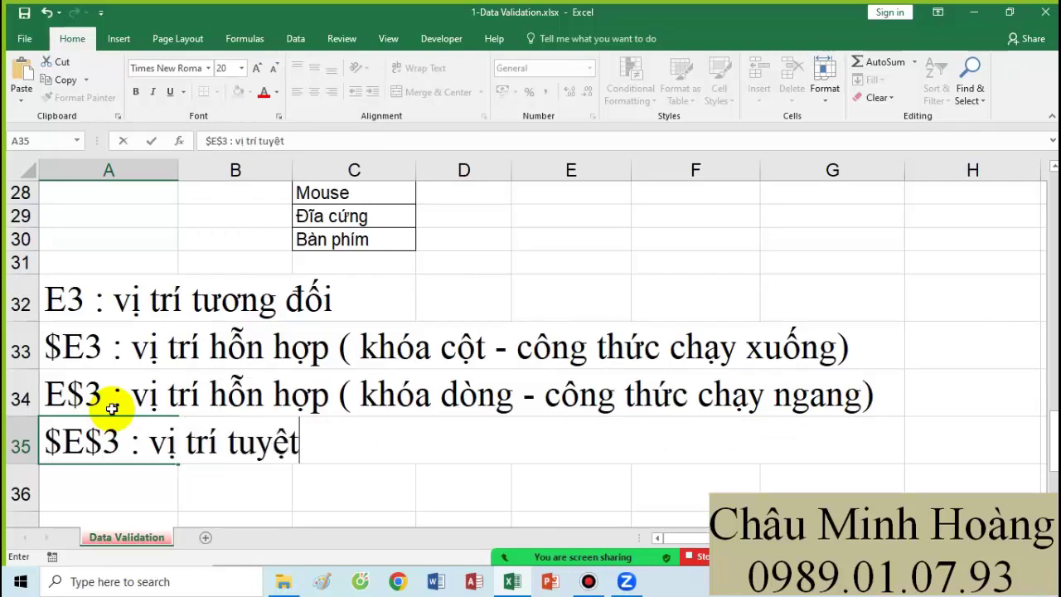
text( đo)
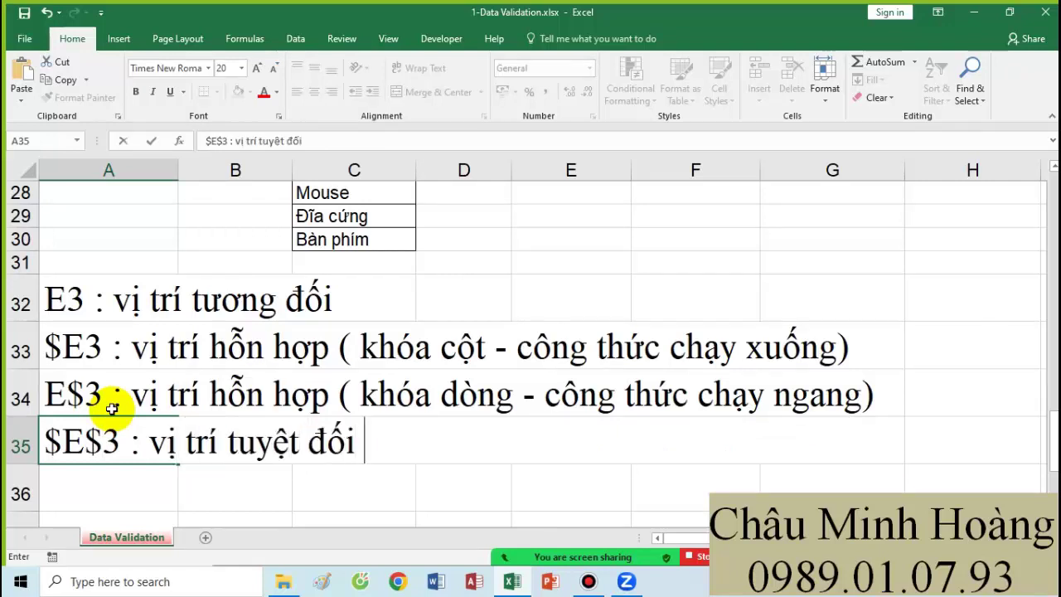
text((khóa o)
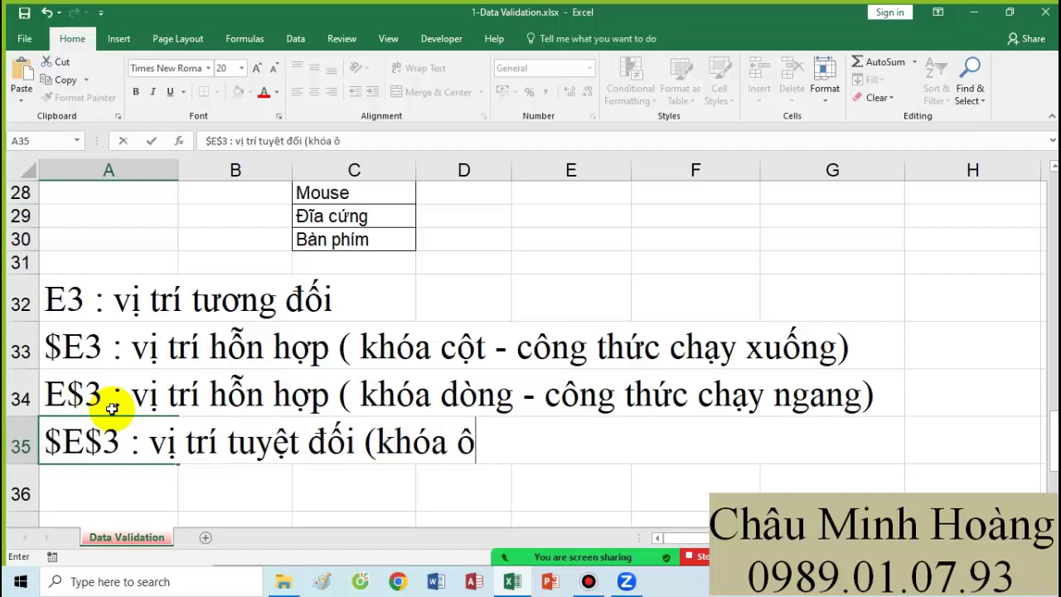
key(Return)
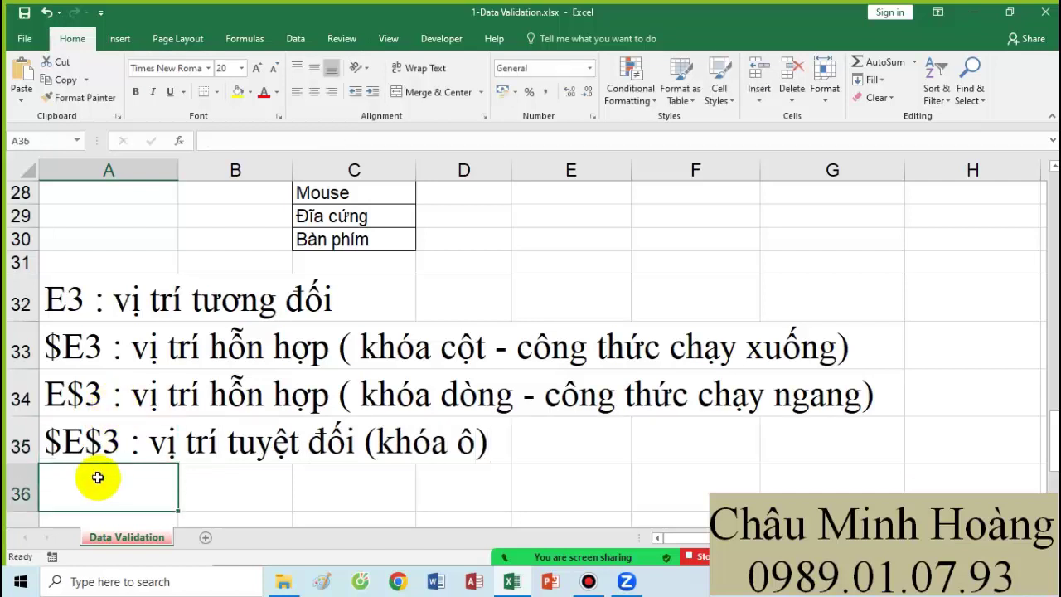
- Enter the note "F4 hoặc tổ hợp phím Fn + F4" in A36
text(F)
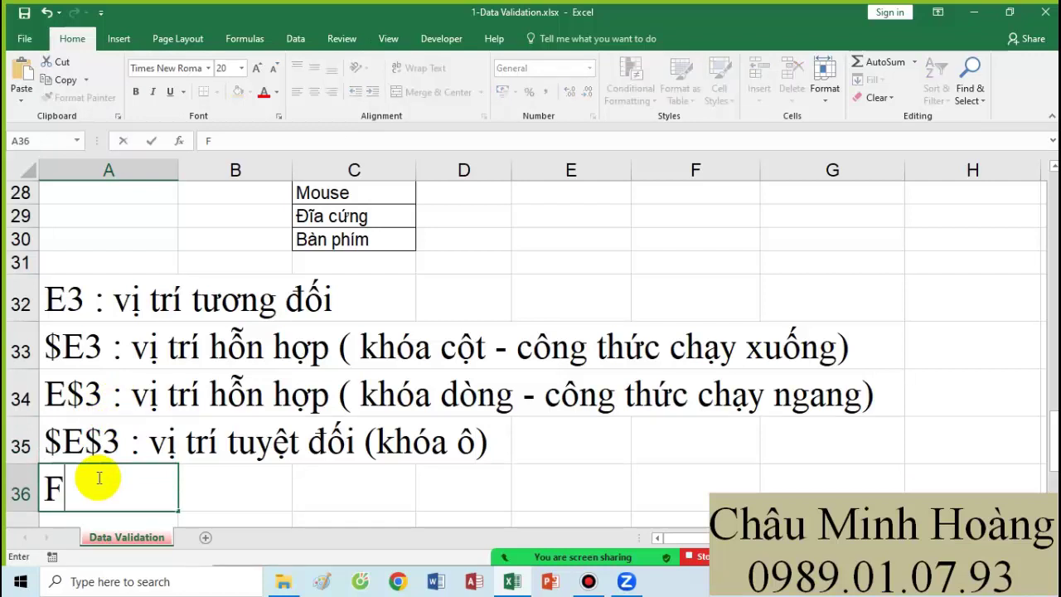
text(4 hoă)
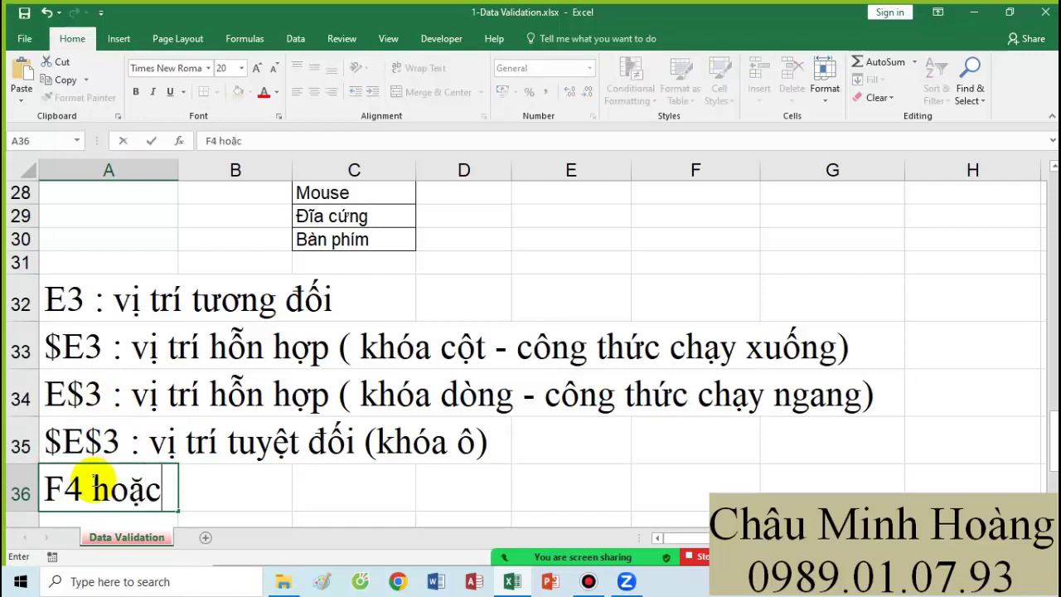
text(c tổ hợp)
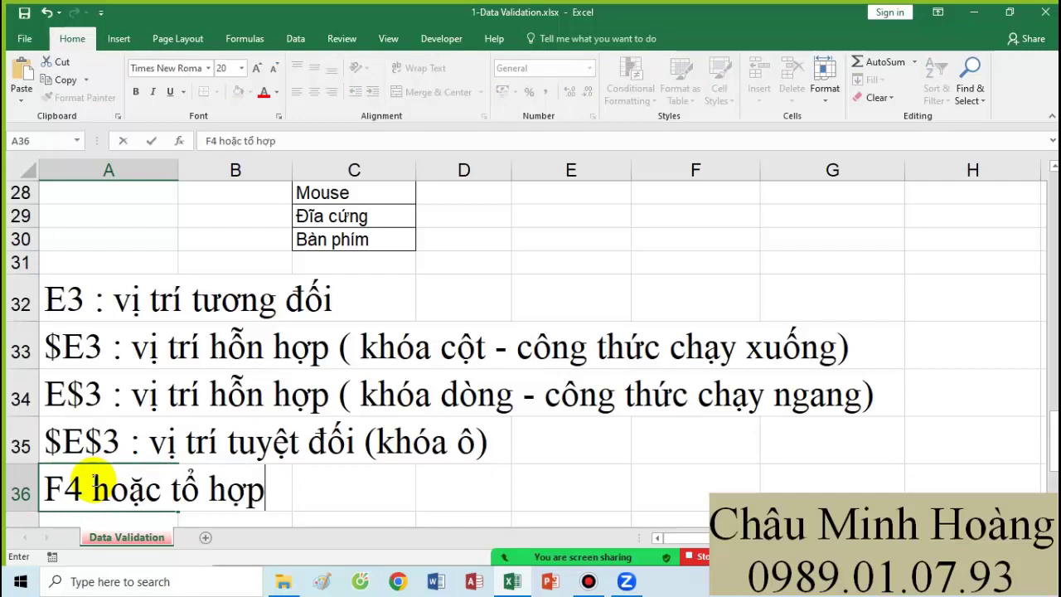
text( phím)
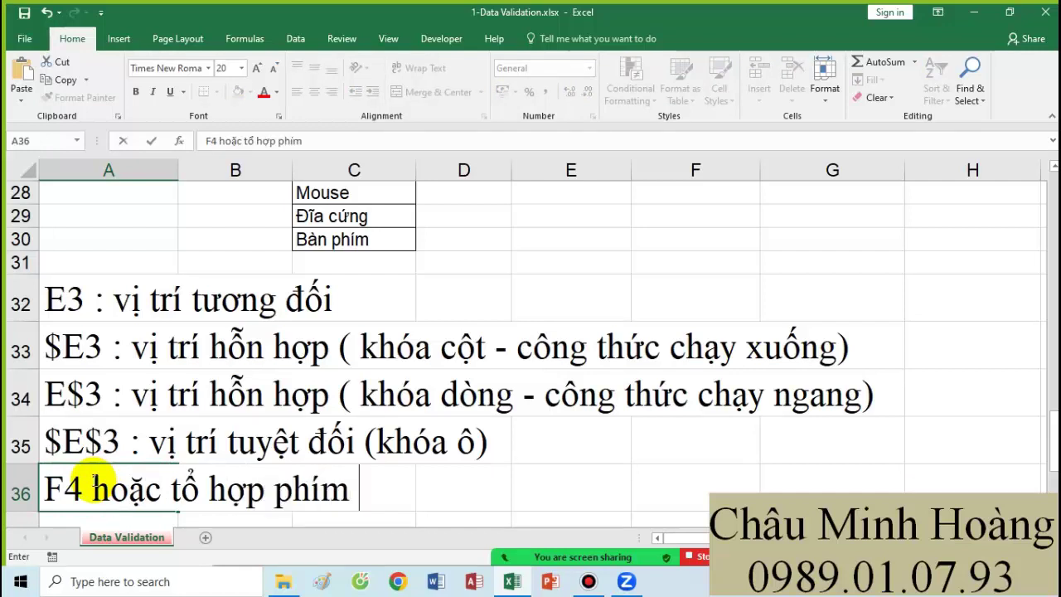
text( Fn + F4)
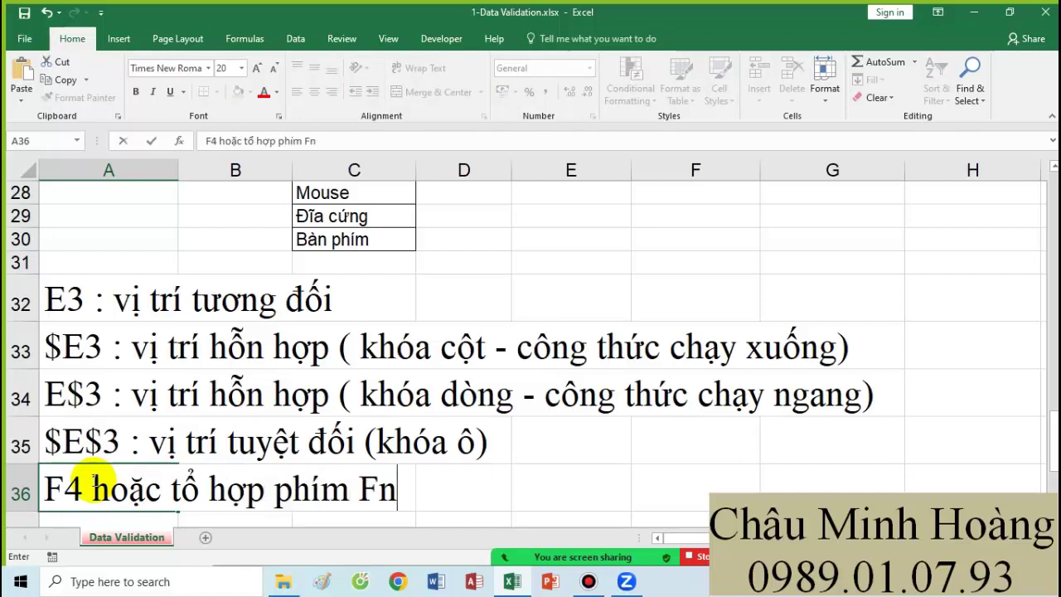
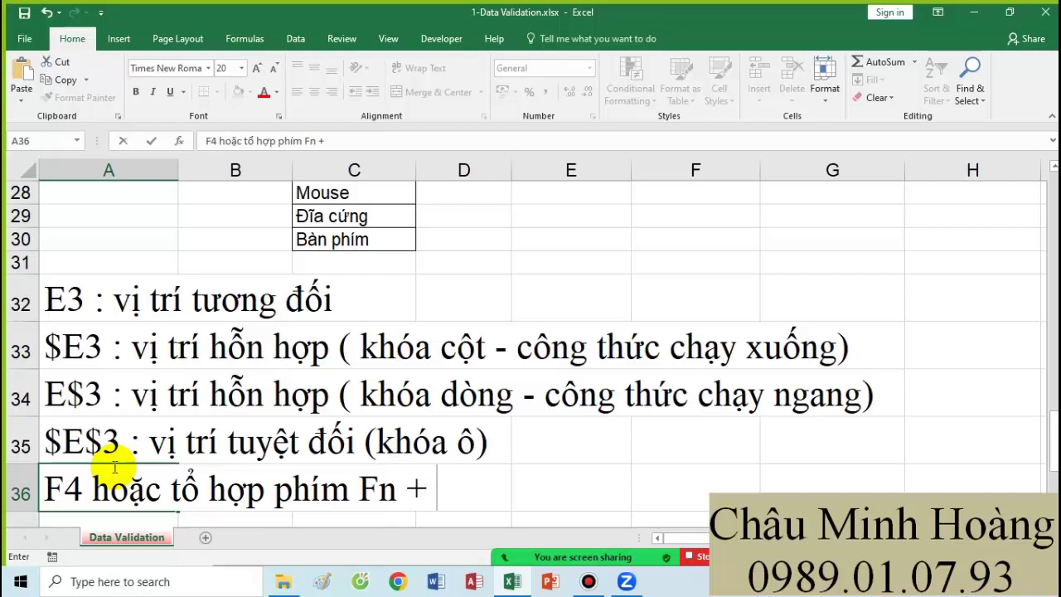
text(4)
text(4)
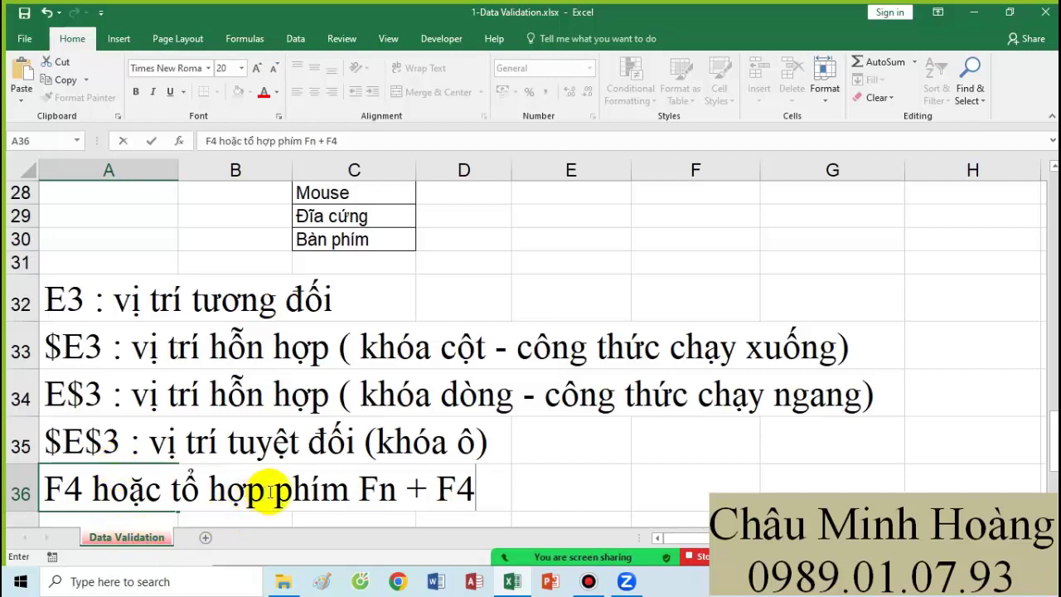
- Color the words "phím Fn" in the A36 note red
drag(274, 489, 397, 489)
click(264, 91)
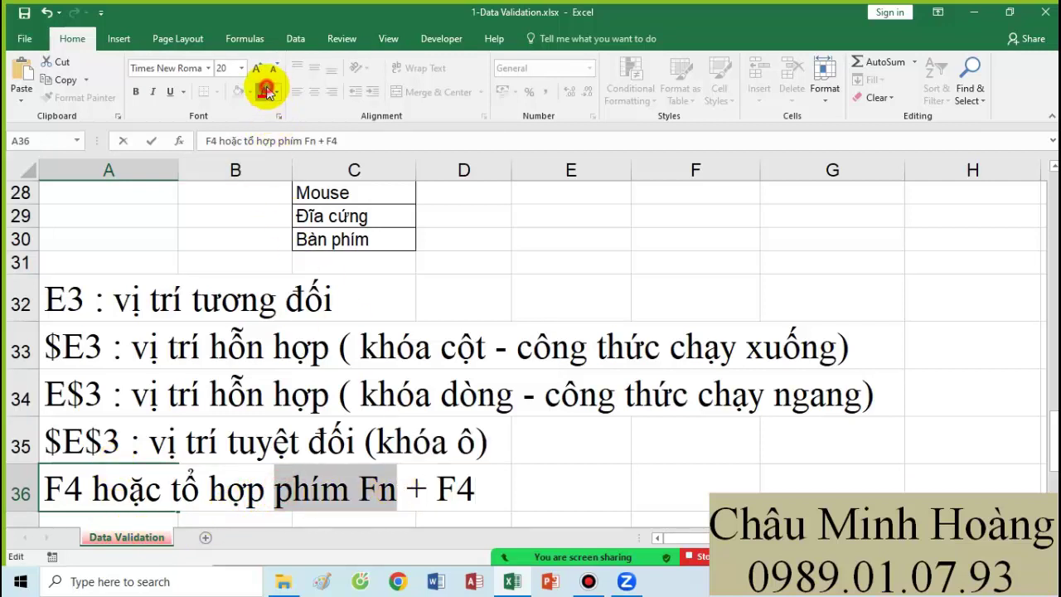
click(481, 521)
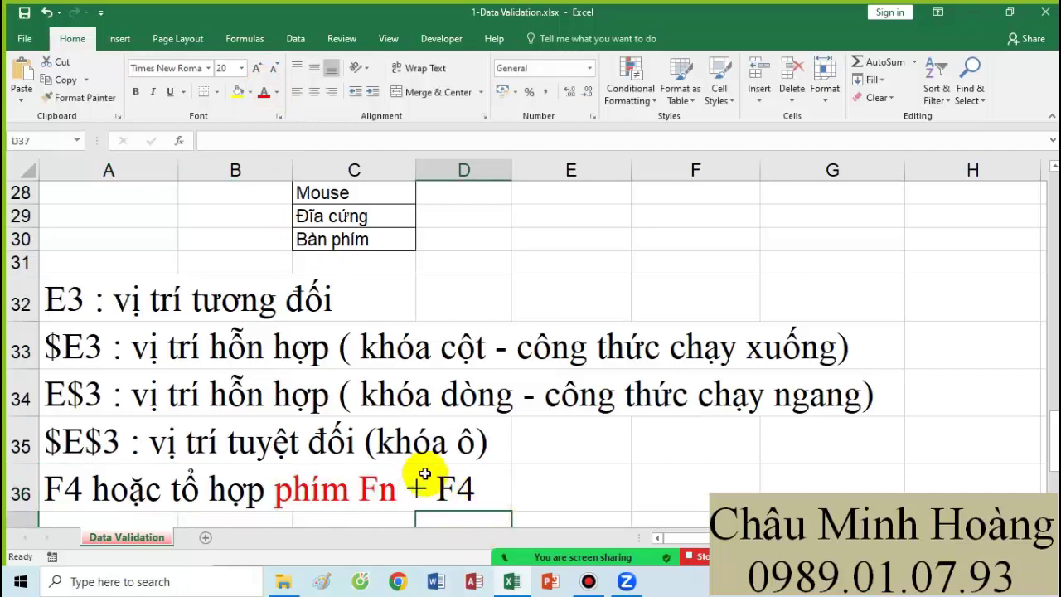
- Select the cell reference notes in A32:G36 to review them together
scroll(398, 460, down, 1)
scroll(394, 451, up, 1)
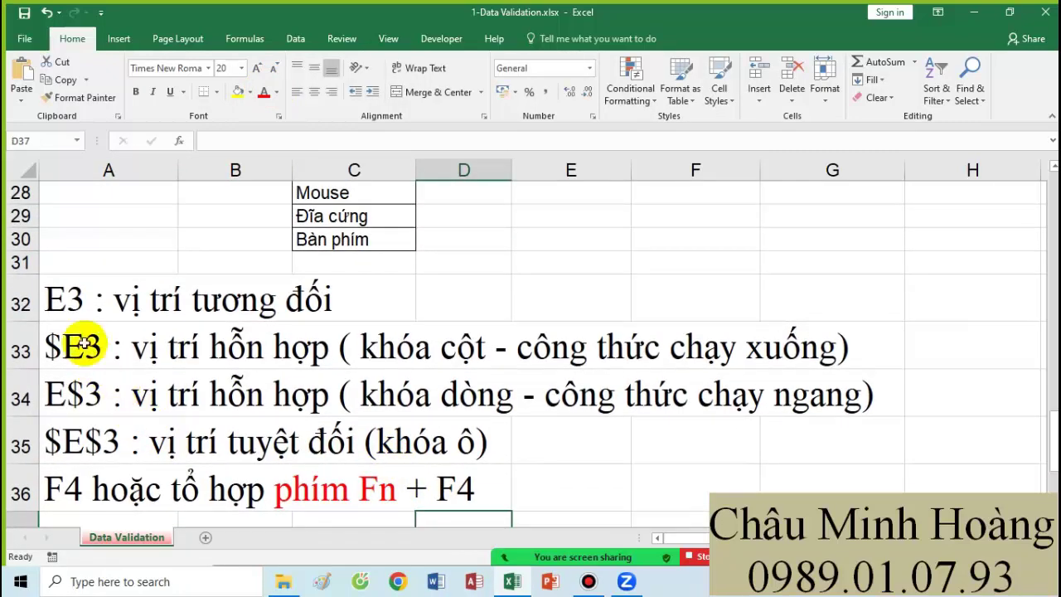
click(100, 305)
drag(100, 305, 796, 472)
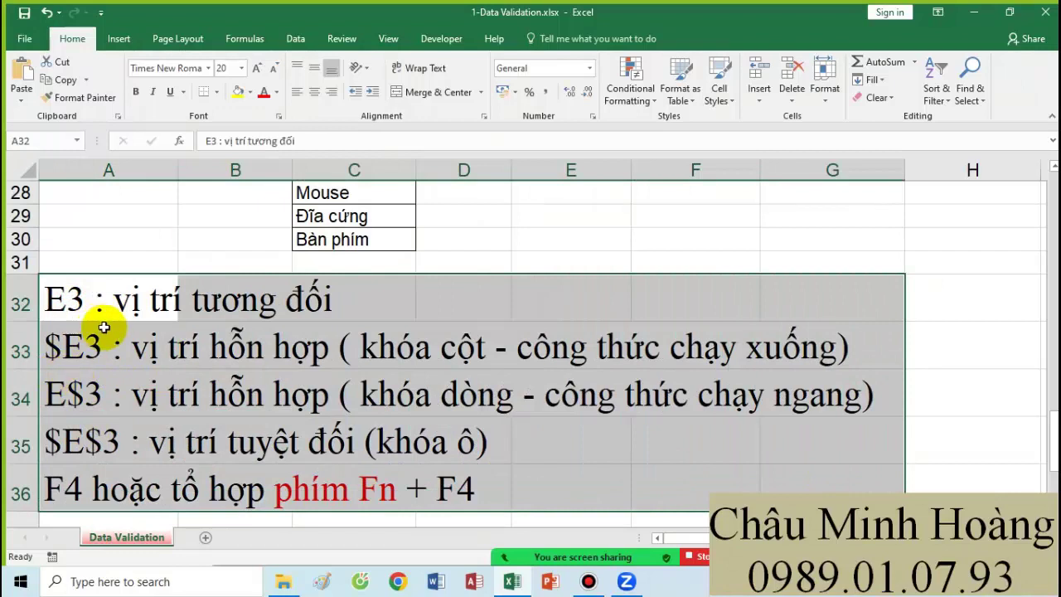
- Write the range example E4:F5 in A37 below the notes
scroll(104, 339, down, 1)
click(110, 472)
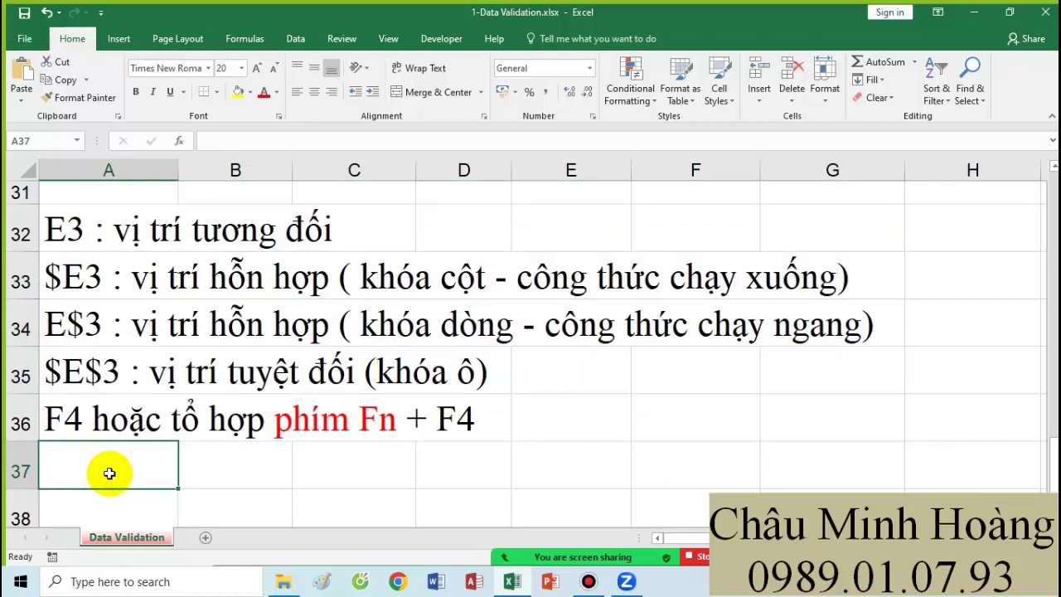
text(E4:F5)
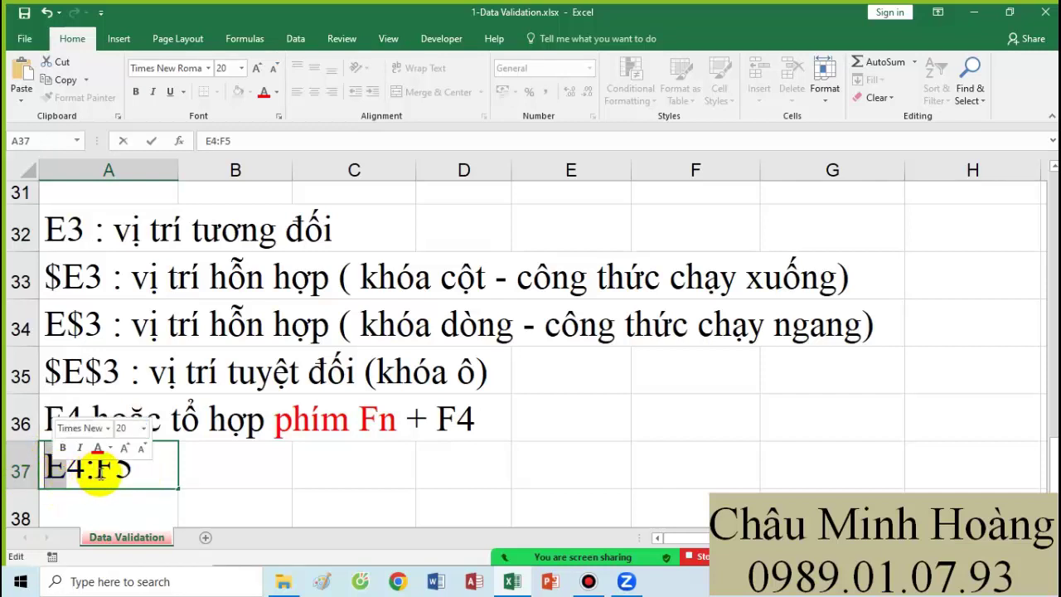
- Highlight the column letters E and F and the colon in A37's range to examine how its start and end are written
click(98, 471)
mouse_move(98, 471)
mouse_down()
mouse_move(121, 471)
mouse_move(58, 469)
mouse_move(106, 468)
mouse_up()
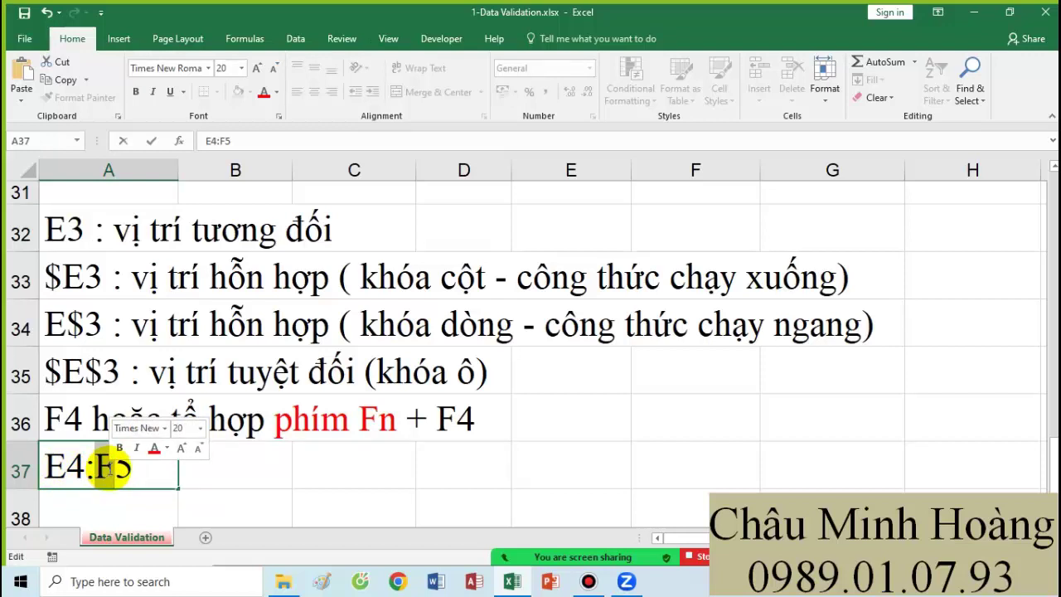
click(60, 468)
drag(58, 466, 87, 467)
click(106, 466)
click(47, 467)
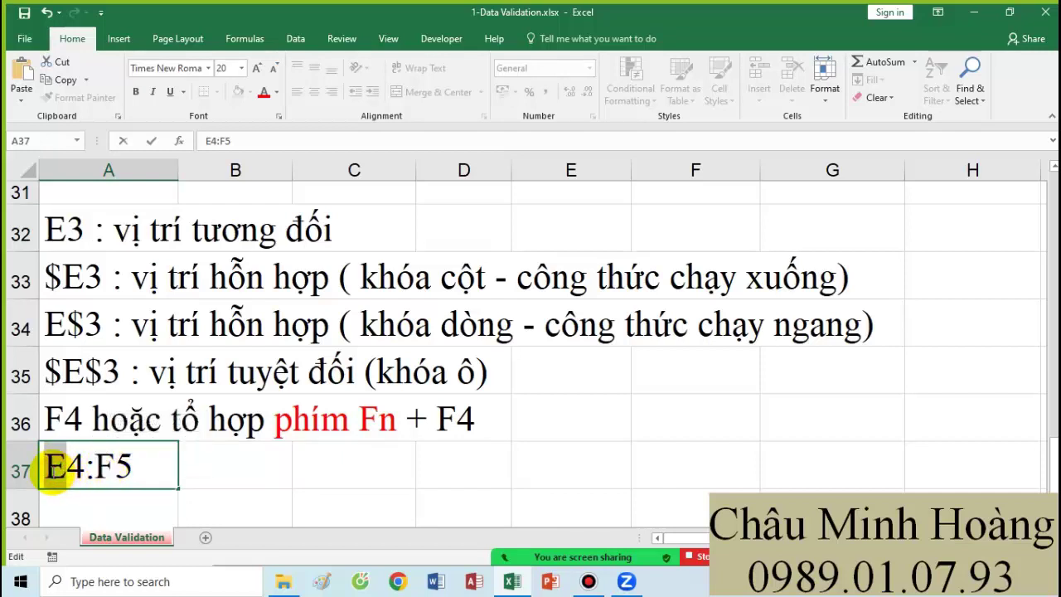
double_click(52, 471)
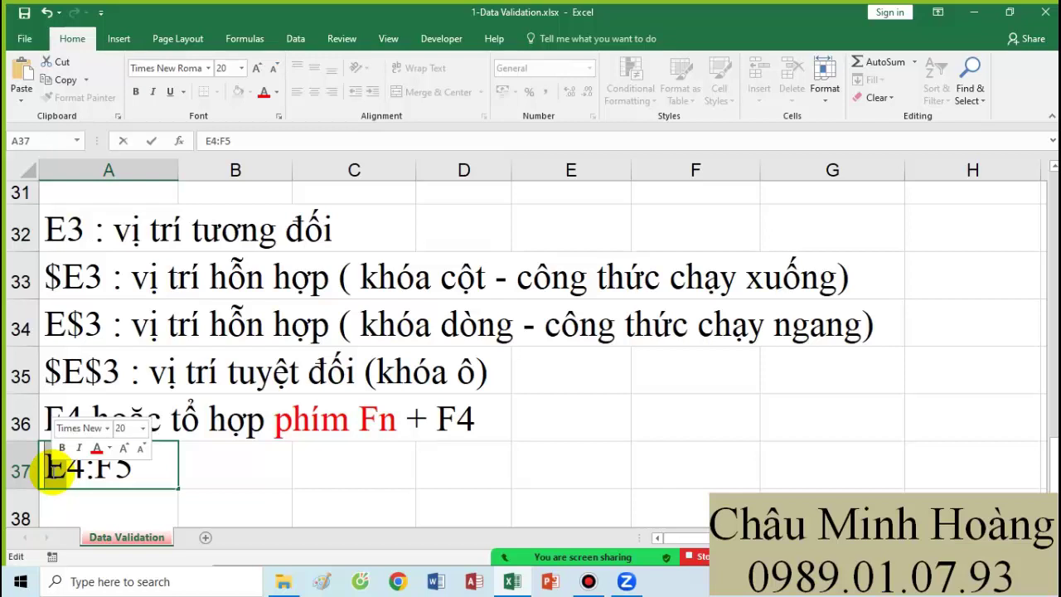
drag(113, 466, 104, 474)
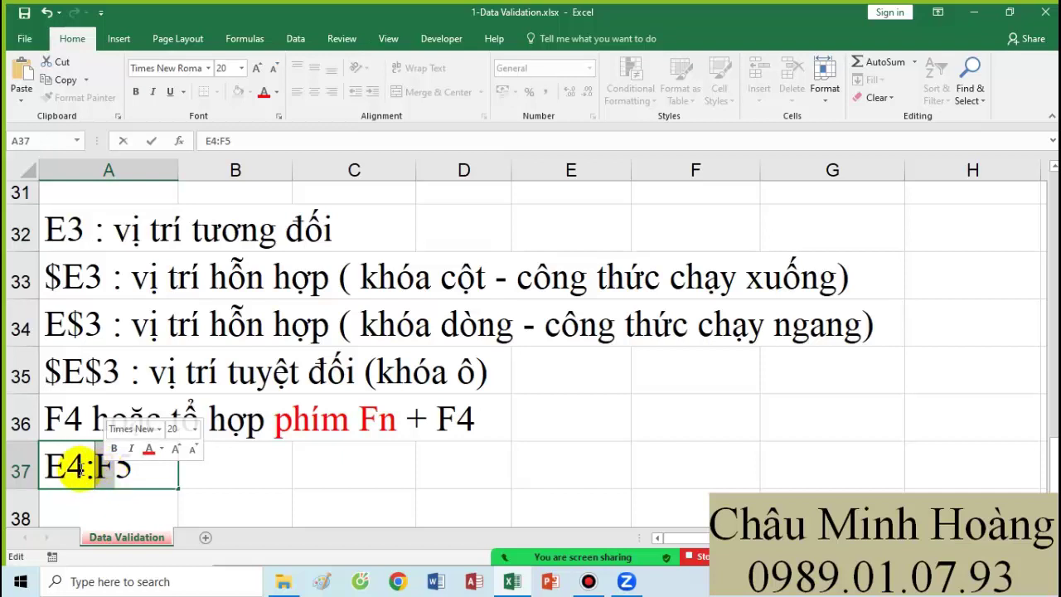
drag(66, 469, 112, 467)
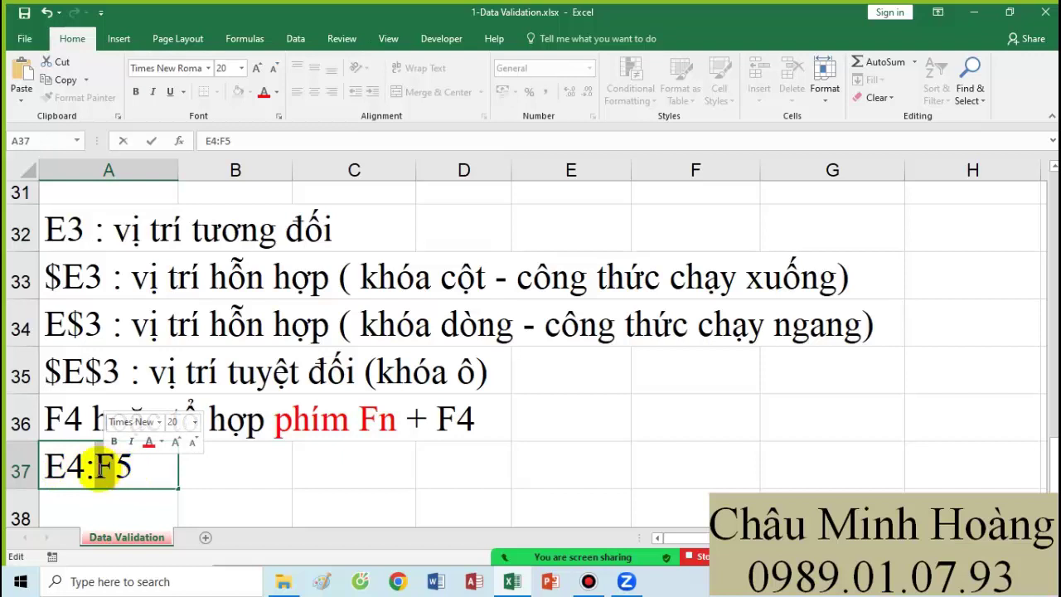
drag(64, 467, 46, 467)
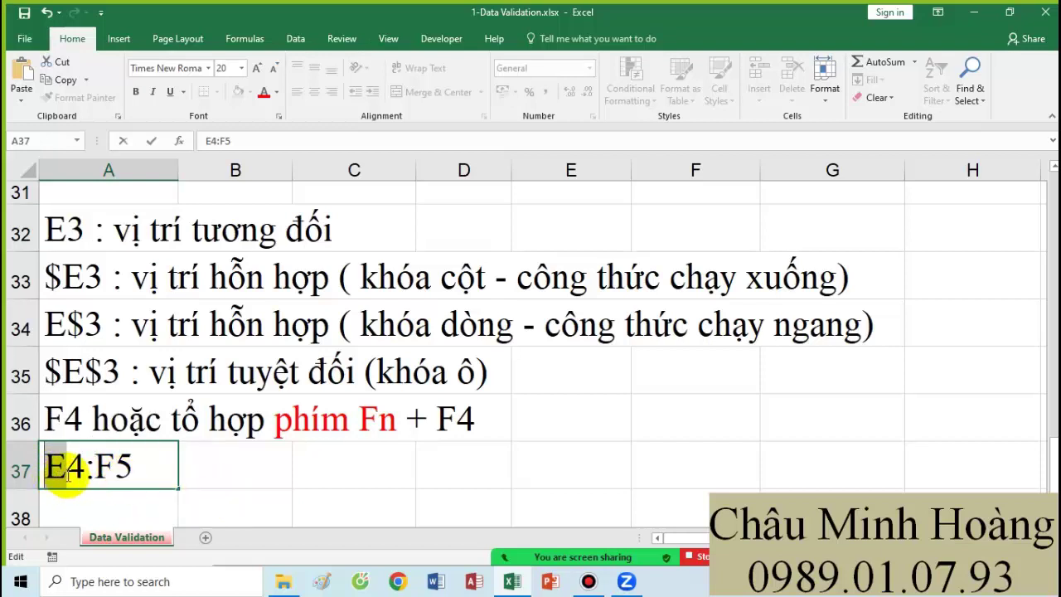
click(92, 468)
double_click(83, 470)
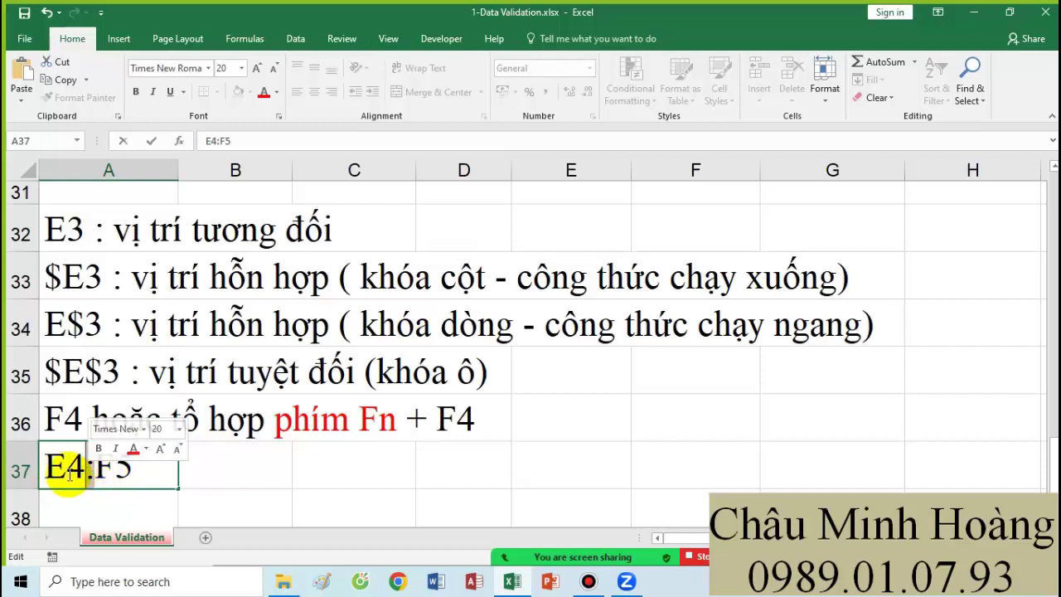
- Try column A instead of F as the range end in A37, and restore F5
click(99, 469)
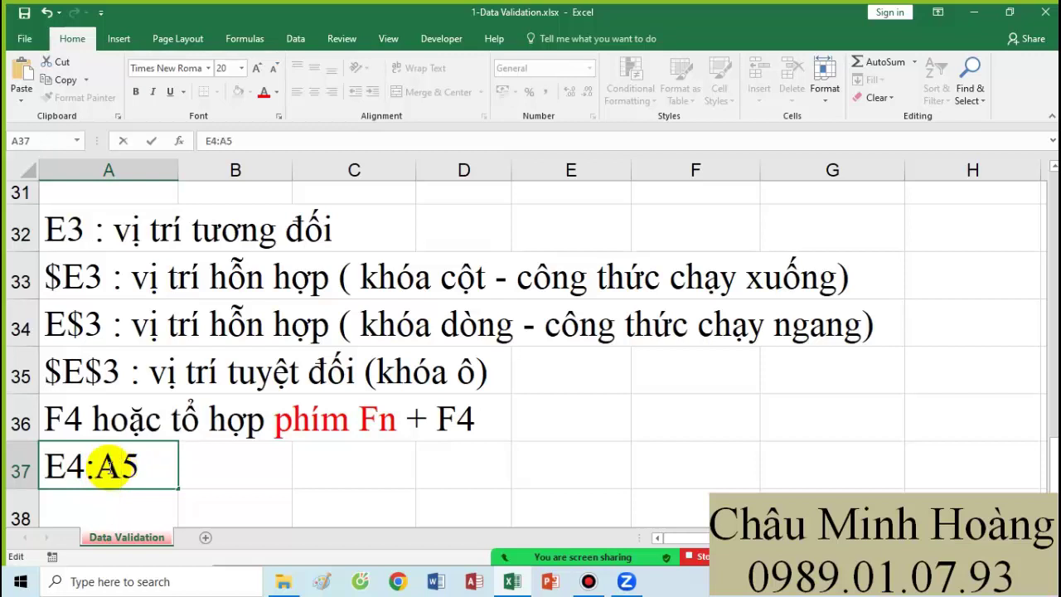
drag(97, 468, 117, 469)
text(F)
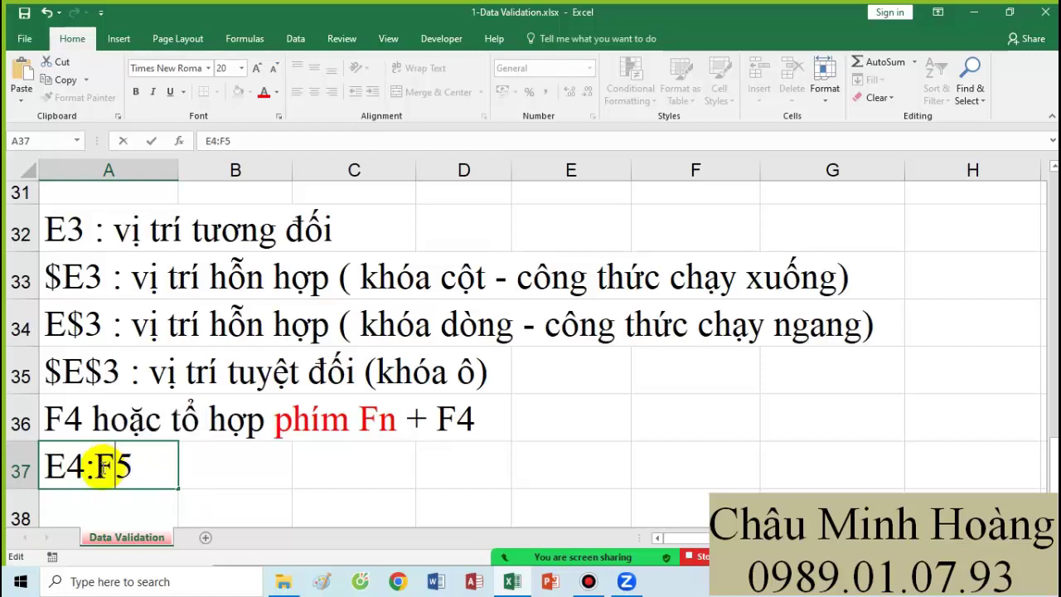
- Highlight the row numbers 4 and 5 in A37's range to examine their order
double_click(87, 466)
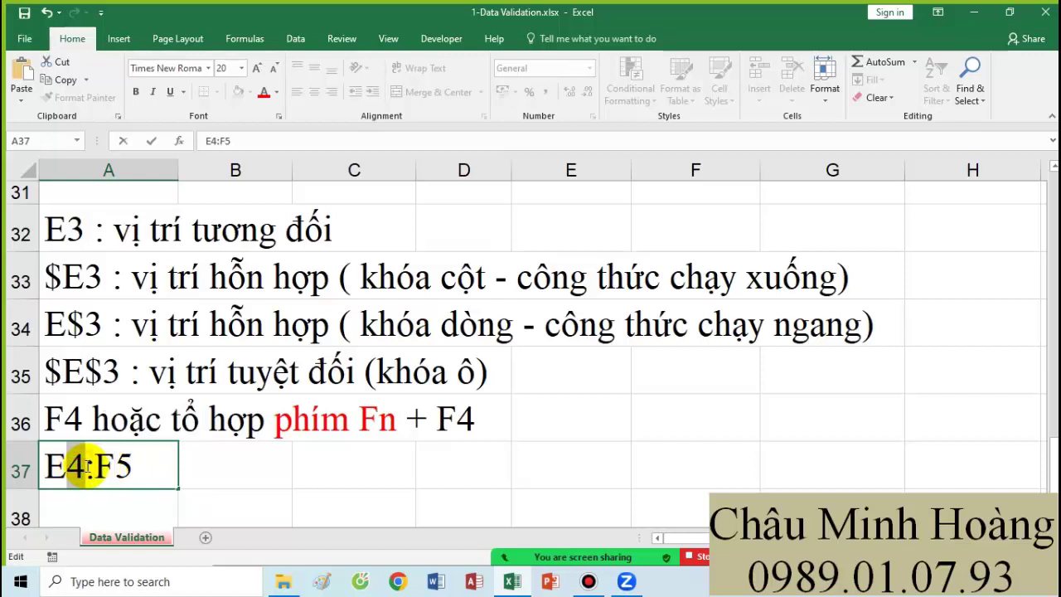
drag(113, 467, 136, 470)
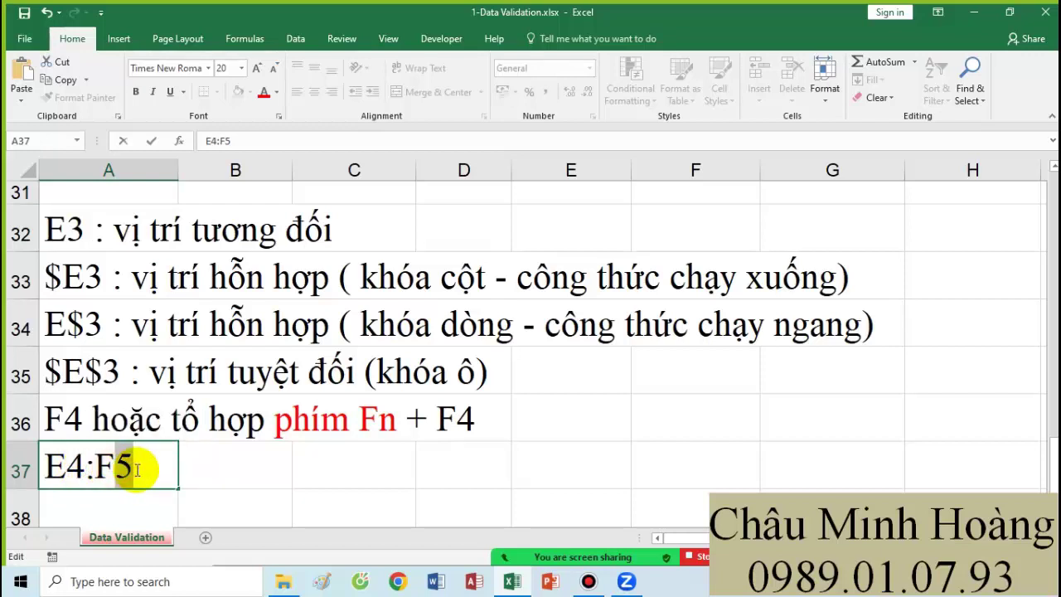
double_click(73, 469)
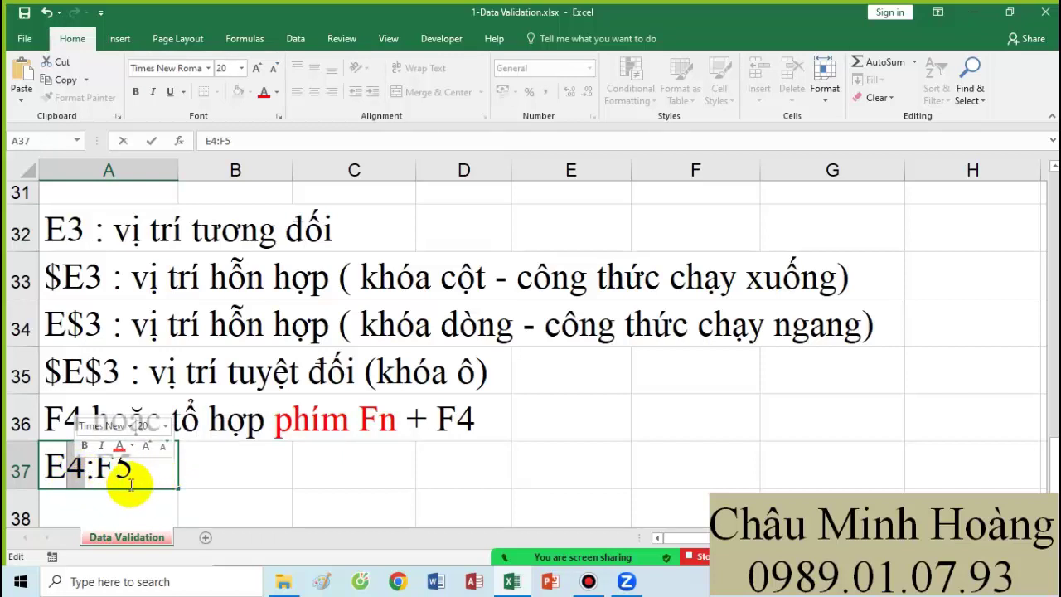
drag(133, 471, 75, 473)
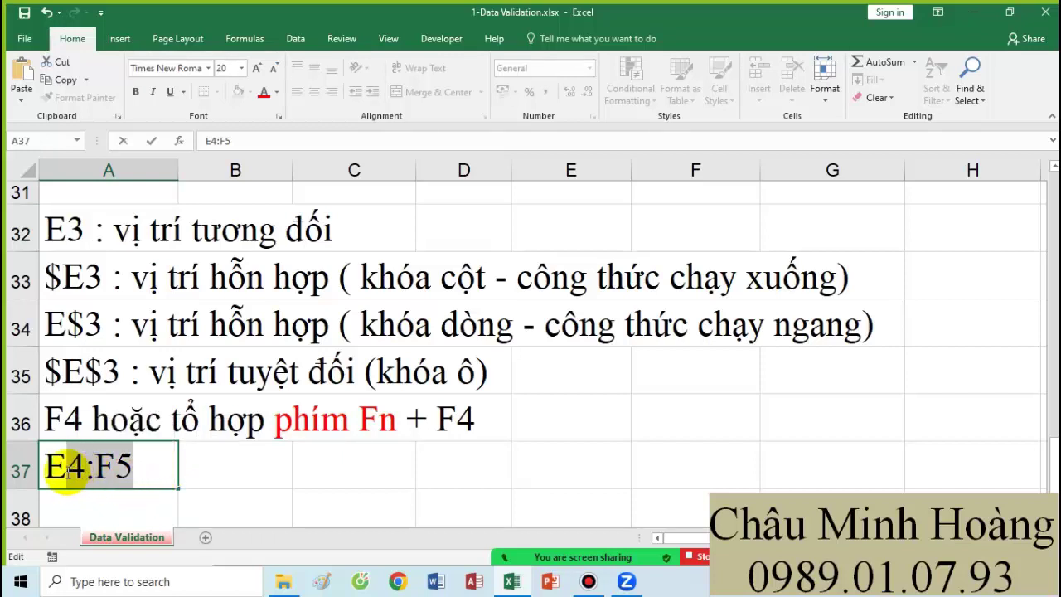
- Finish editing A37, and look over the notes from A32 and the So Luong cells E3:E6
click(183, 472)
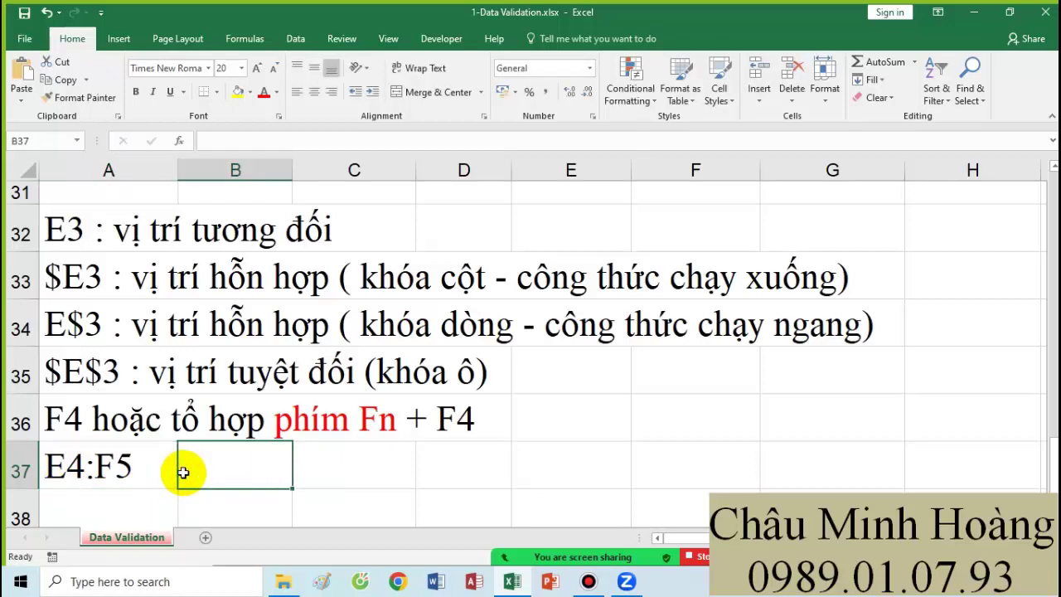
drag(74, 240, 621, 489)
scroll(450, 403, up, 10)
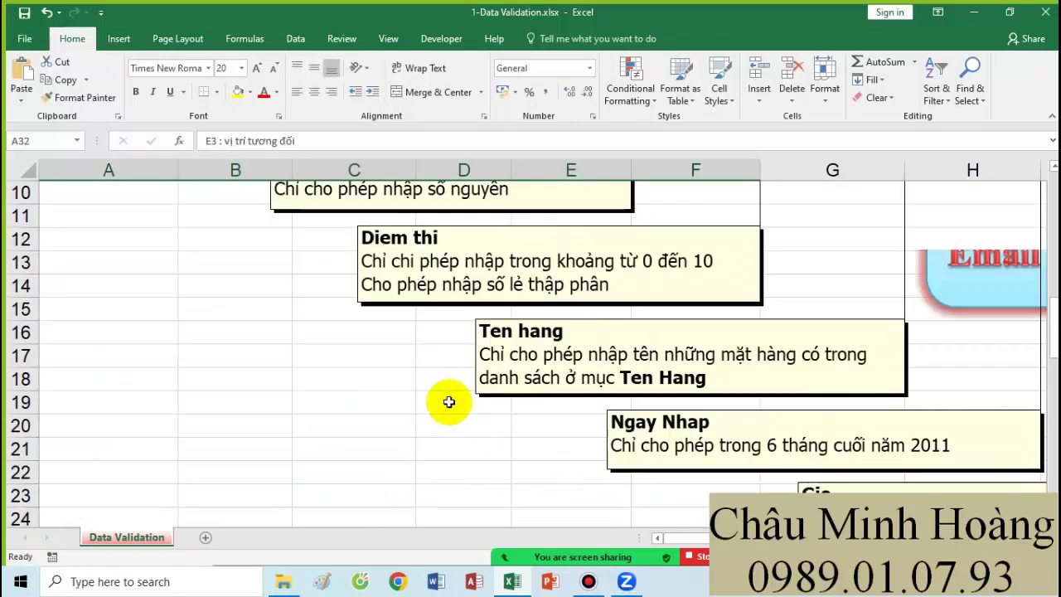
drag(617, 250, 599, 322)
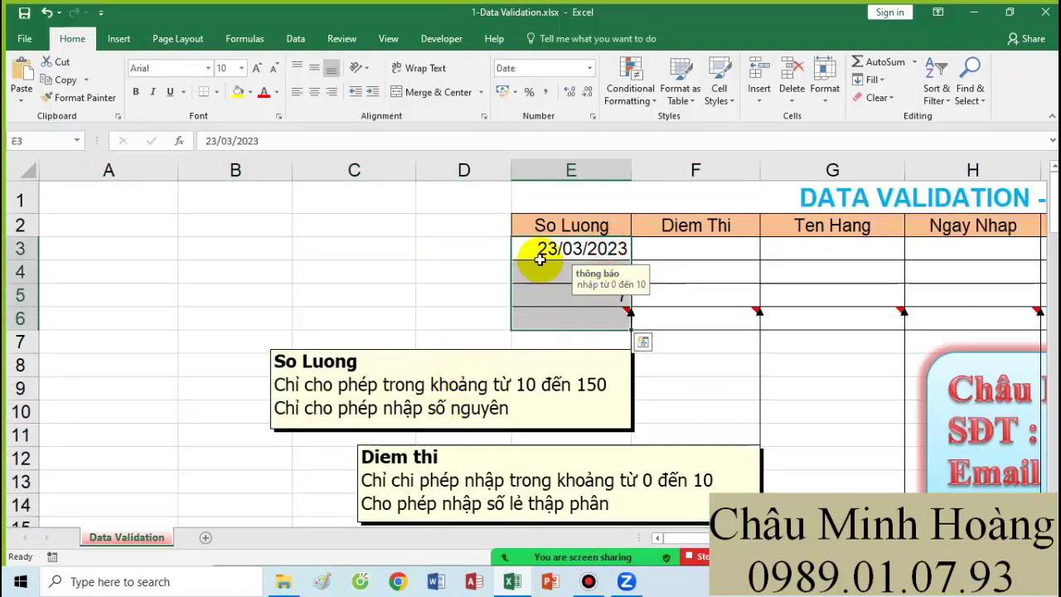
scroll(349, 250, down, 5)
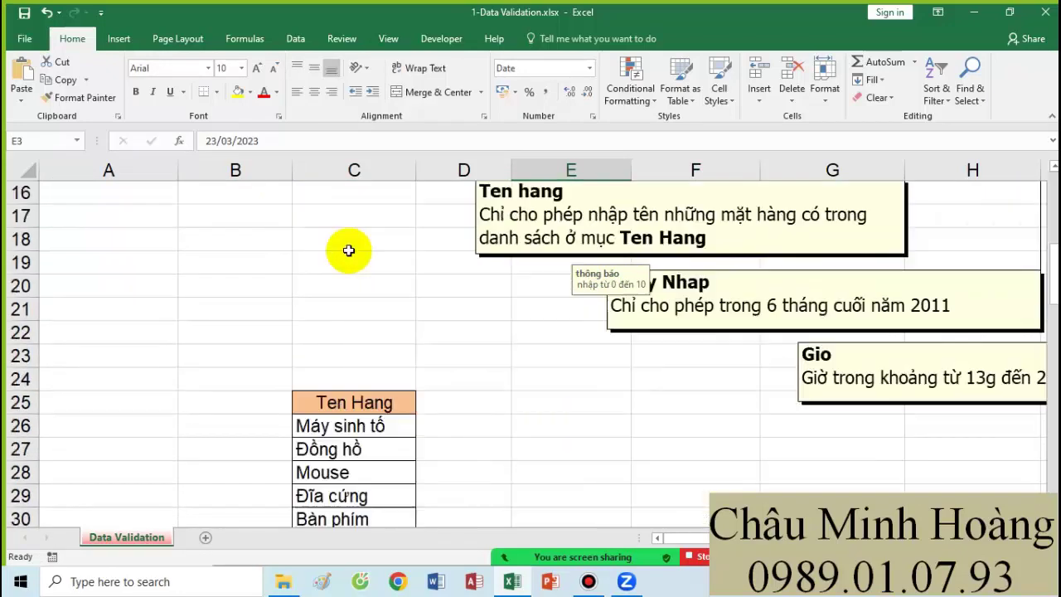
scroll(332, 266, down, 5)
- Reduce the font size of the notes block from row 32 through row 38 to 18
click(104, 514)
scroll(162, 448, down, 1)
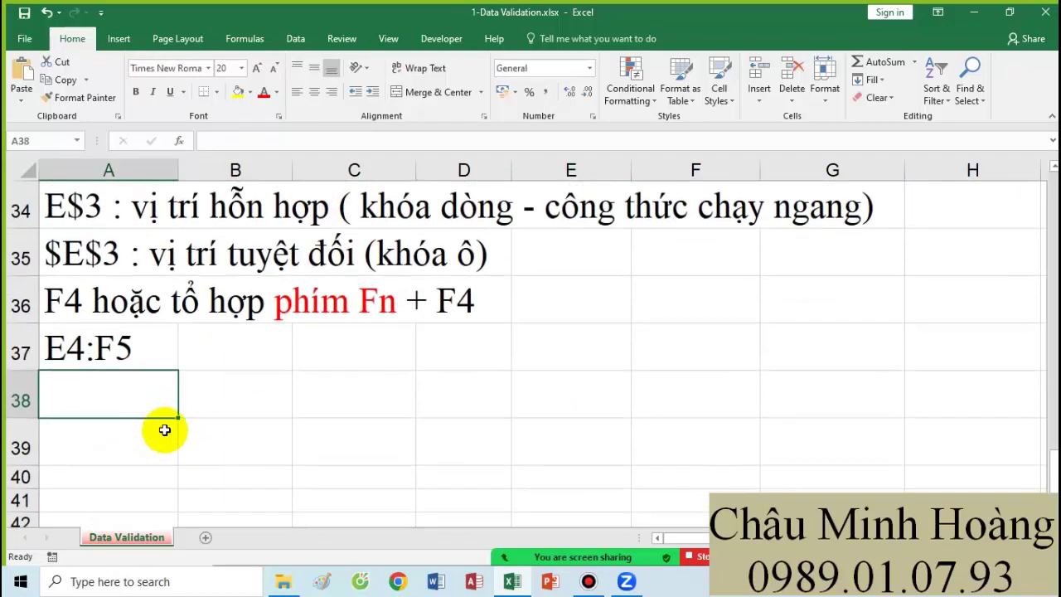
scroll(164, 430, up, 1)
drag(87, 232, 846, 484)
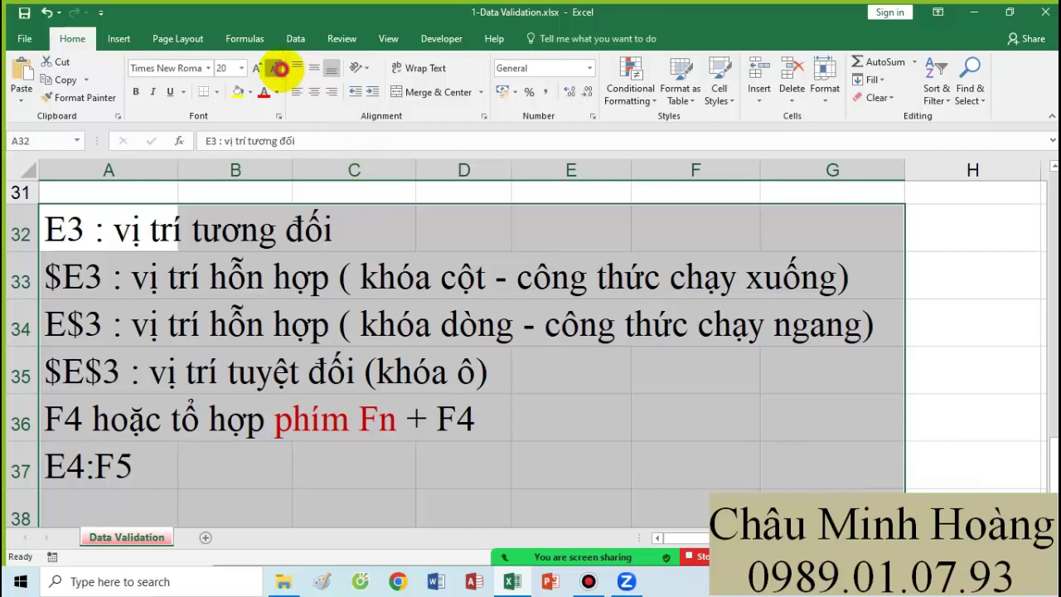
click(280, 69)
- Write the note "chỉ cho phép nhập : dùng công thức" in A38
click(95, 479)
text(chi )
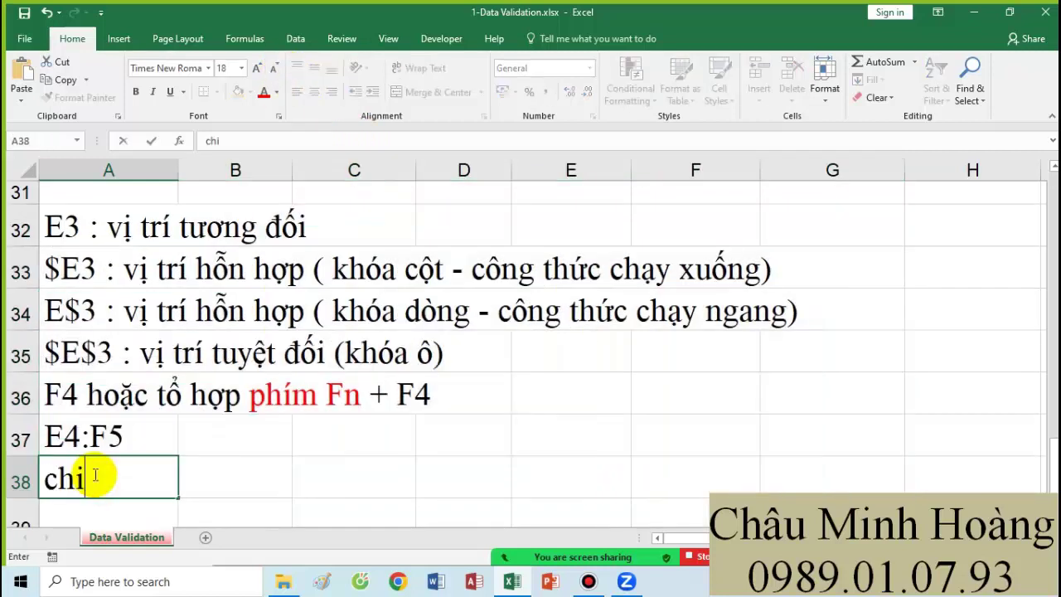
text(cho)
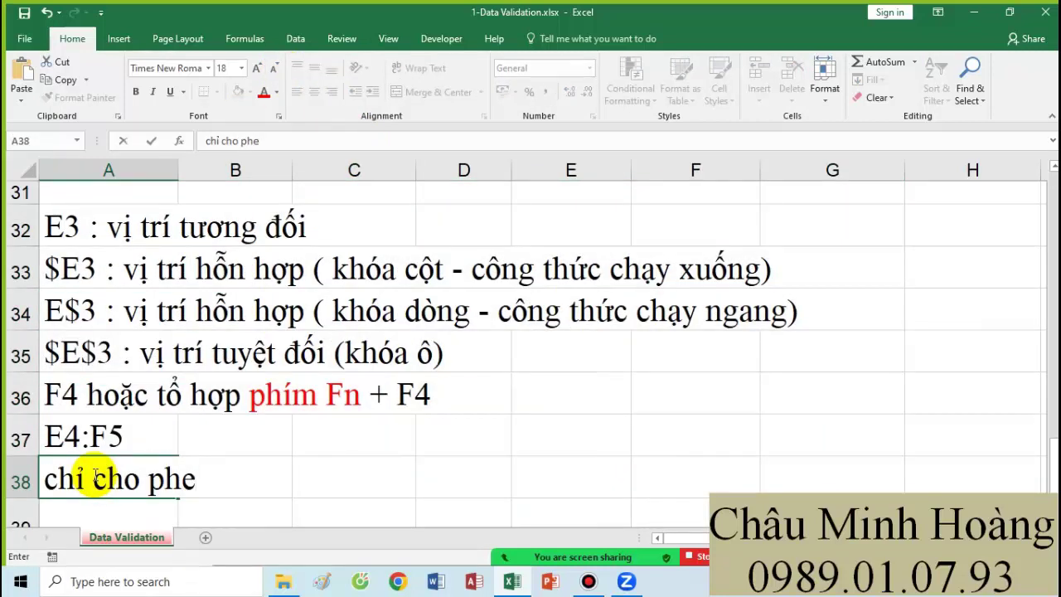
text( phép nhâ)
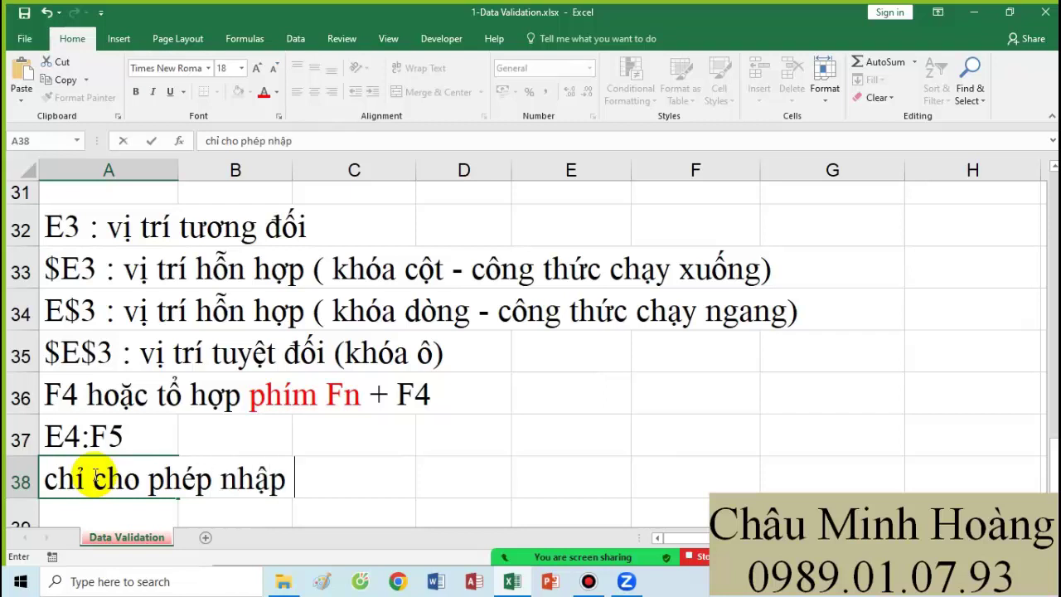
text(p : dùng côn)
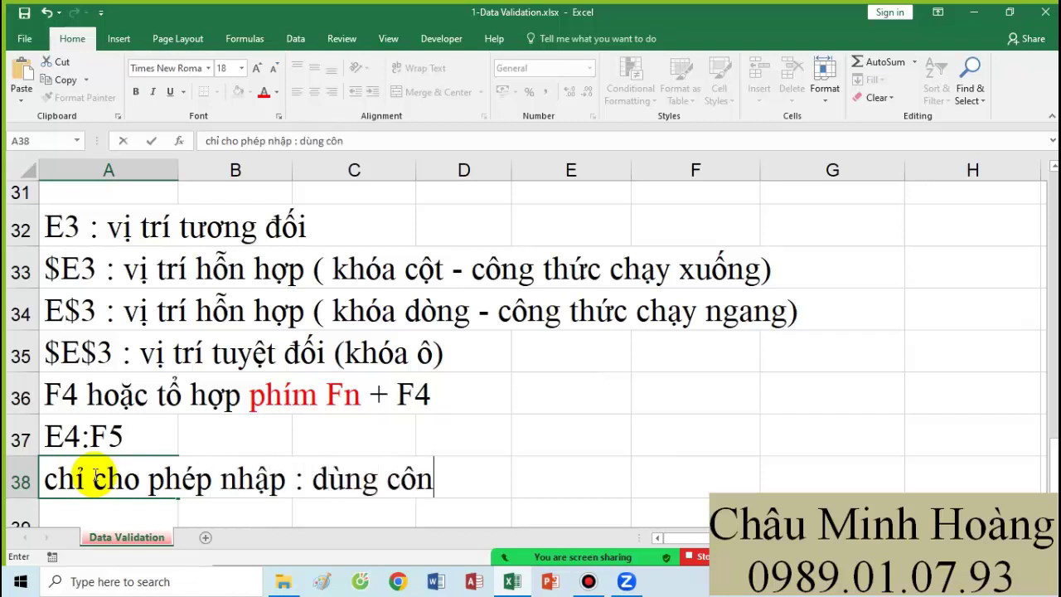
text(g thữ)
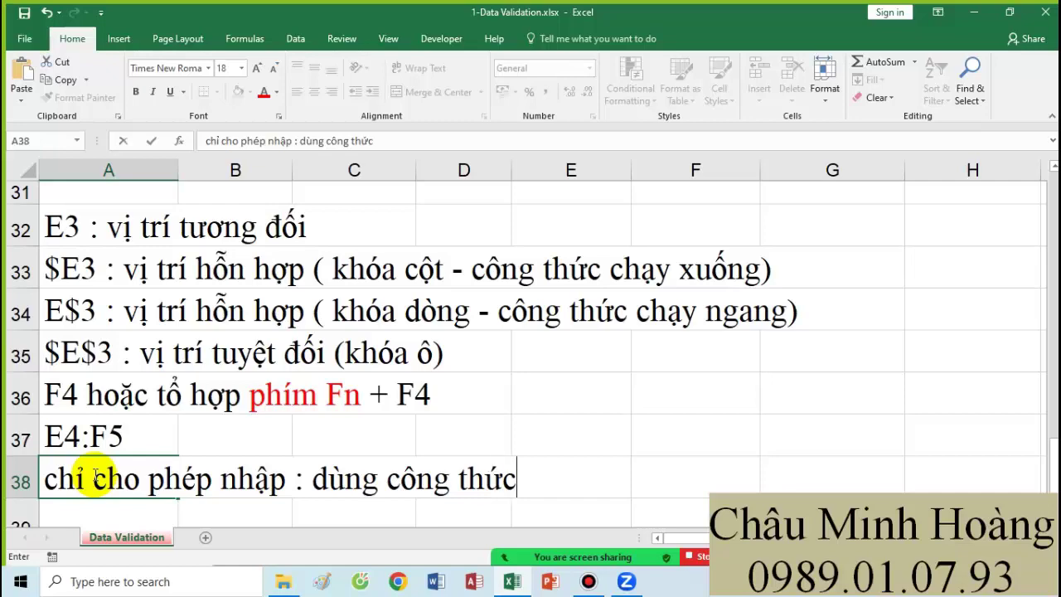
key(Return)
- Write the note "chỉ cho phép chọn : dùng list" in A39
text(ch)
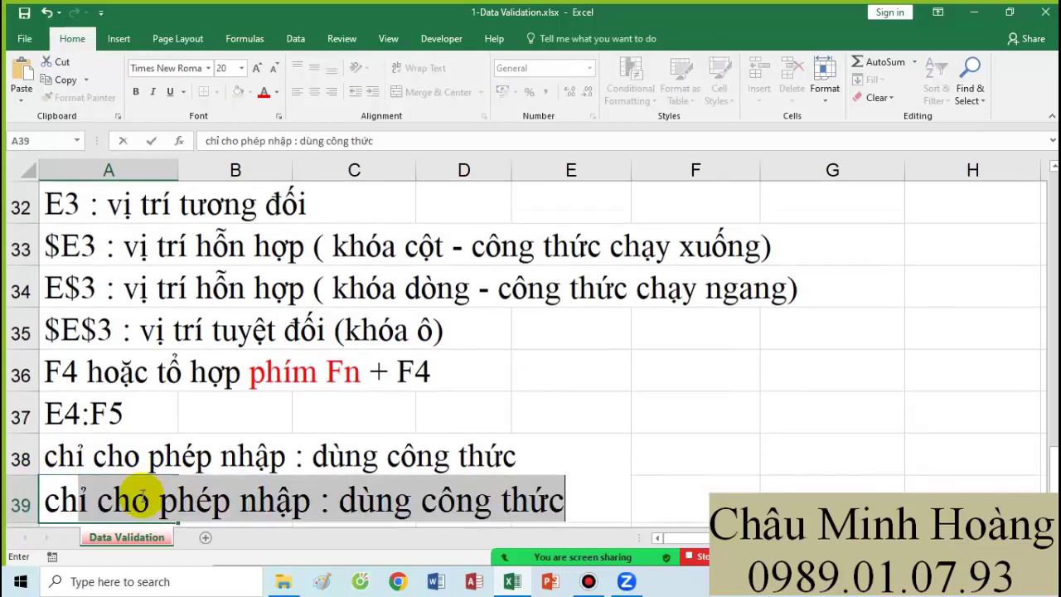
text(ỉ chỏ)
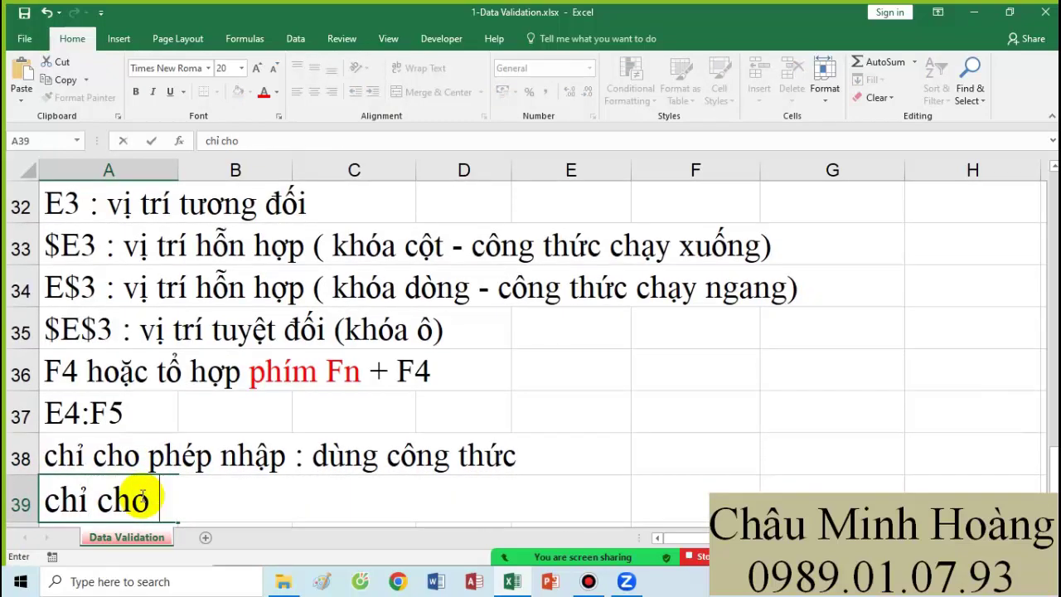
text( phép chịn)
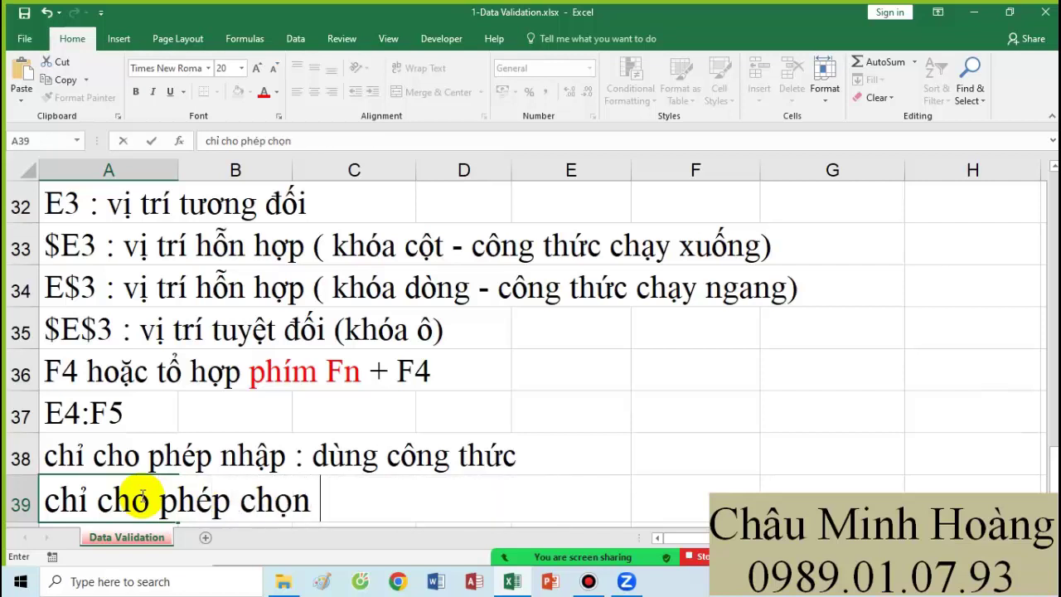
text( : dùng list)
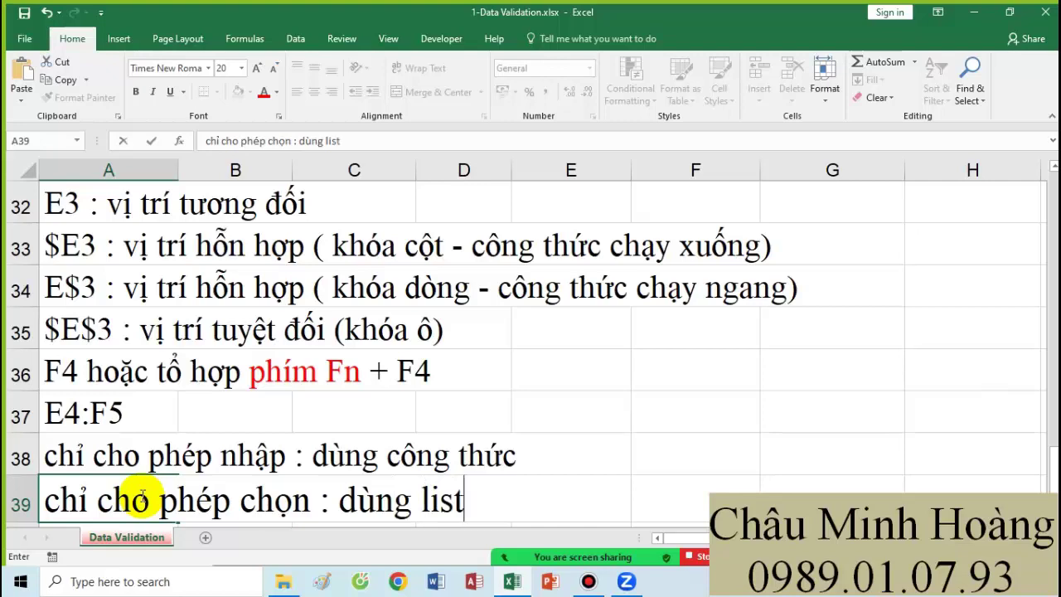
key(Return)
scroll(220, 450, up, 3)
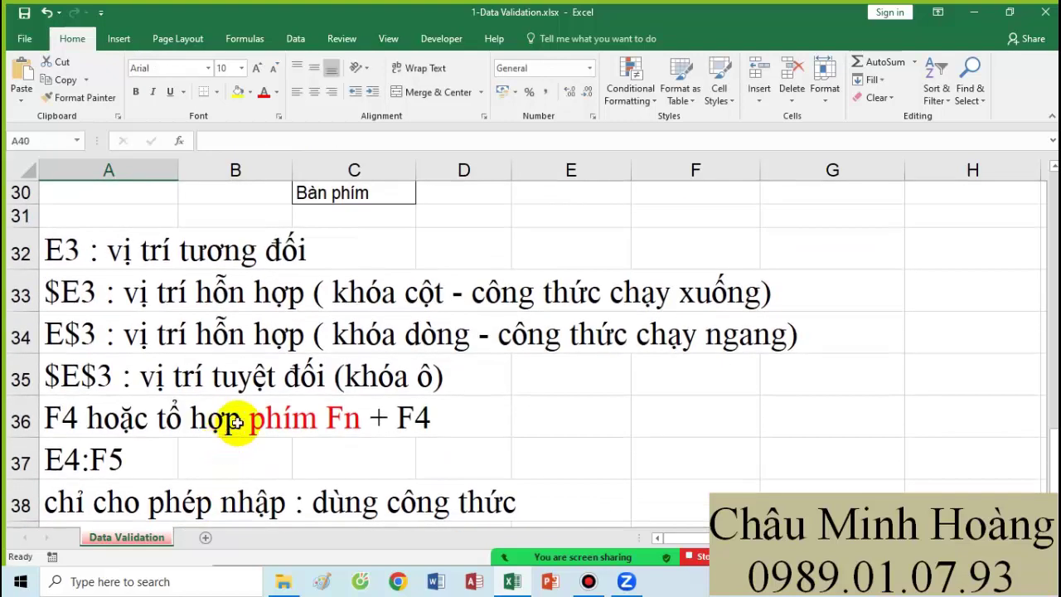
scroll(604, 428, down, 2)
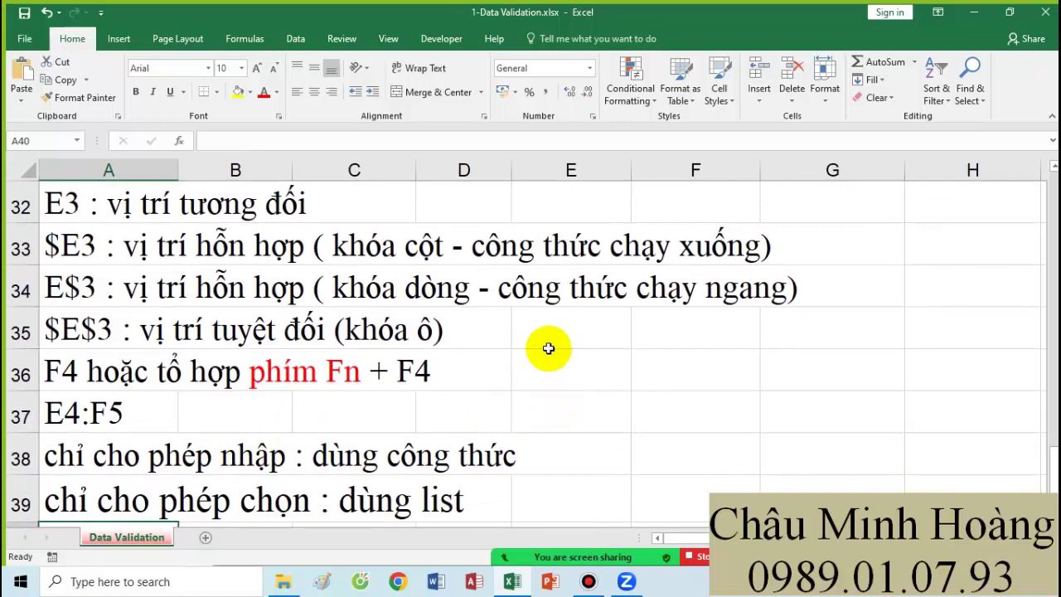
- Set the font size of the empty cell A2, beside the table header, to 26
scroll(553, 334, up, 10)
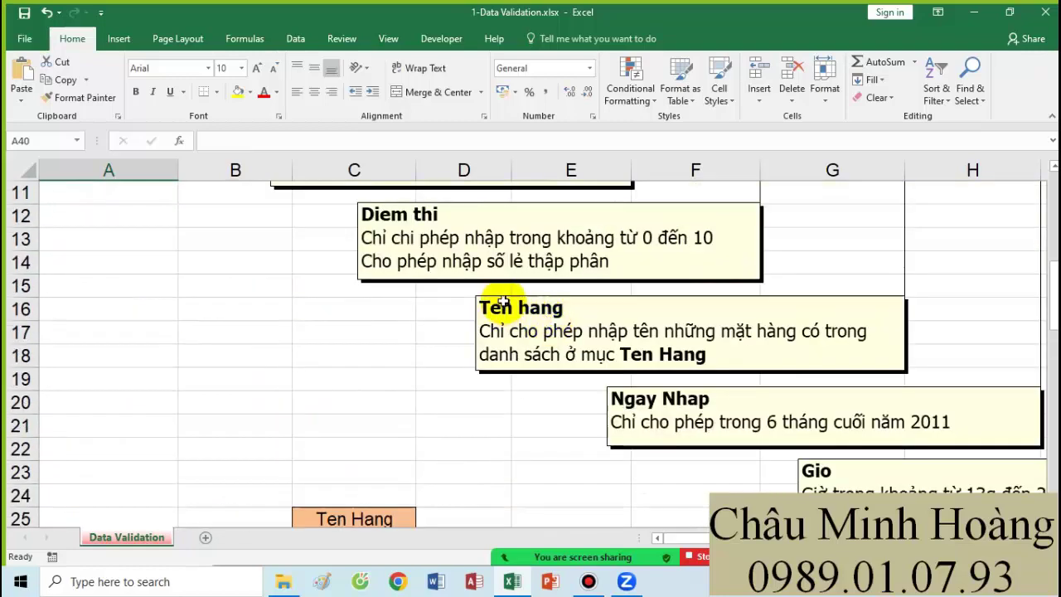
drag(562, 249, 554, 318)
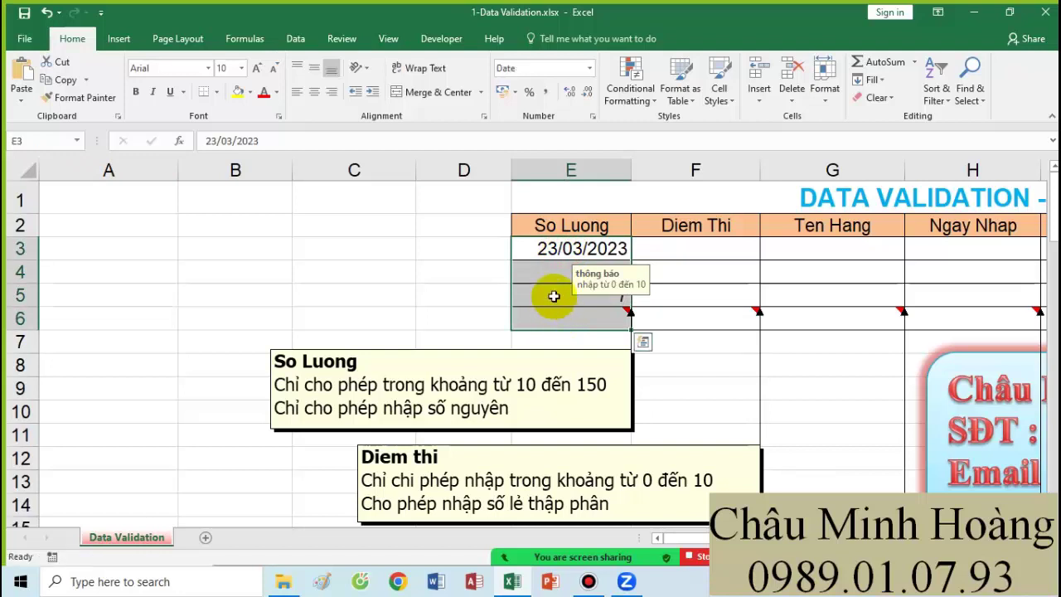
click(158, 224)
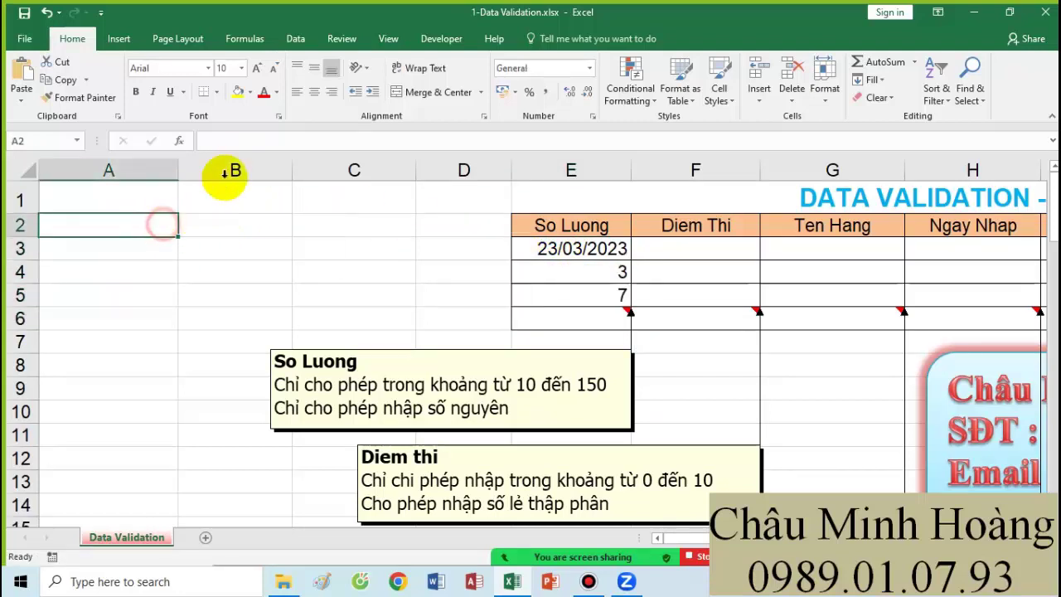
click(242, 68)
click(224, 248)
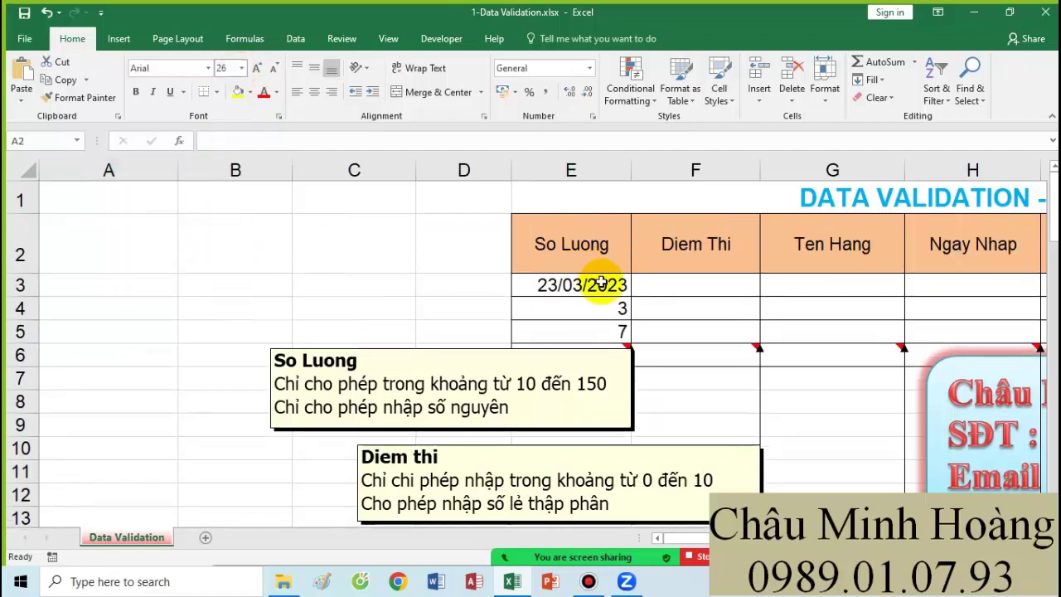
- Delete the So Luong comment attached to cell E6
click(572, 354)
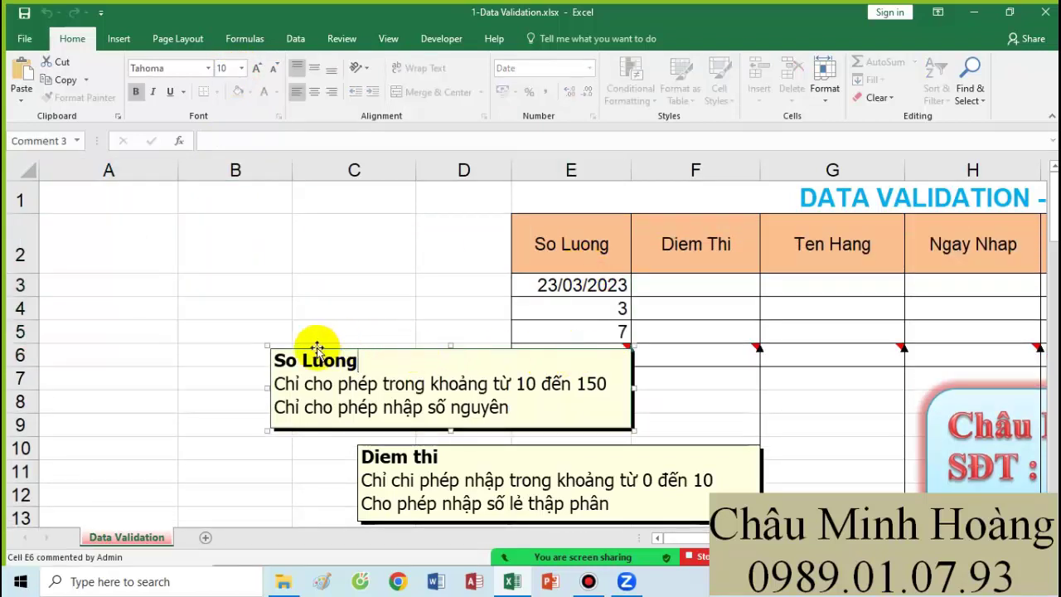
click(263, 344)
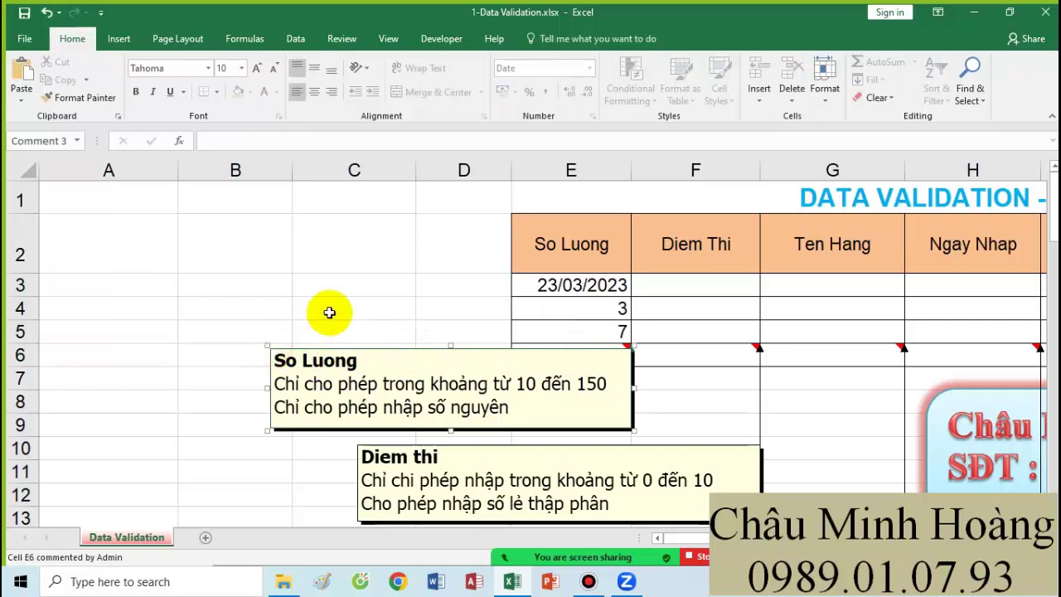
key(Escape)
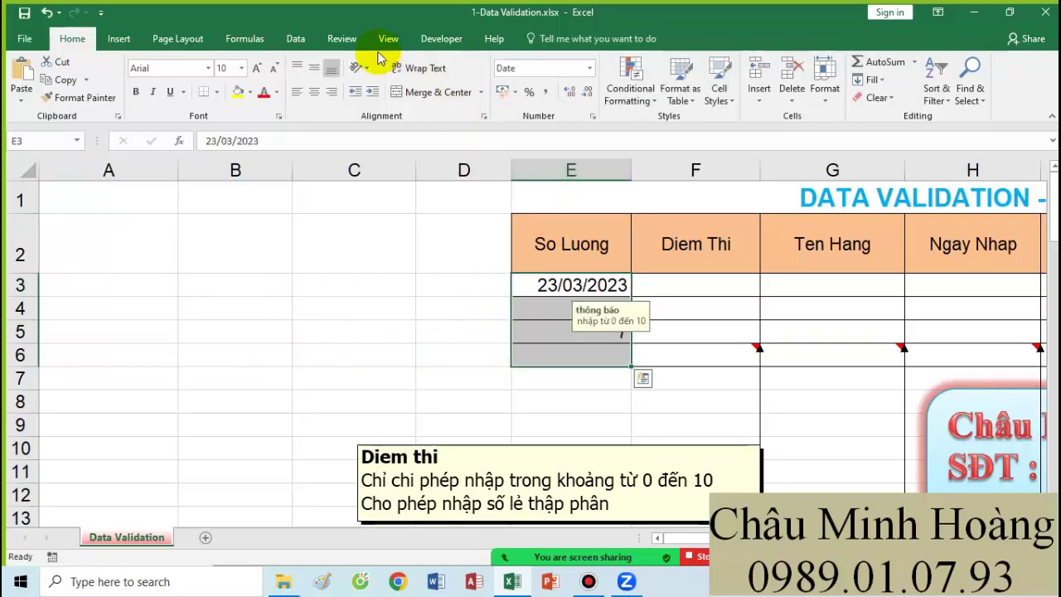
click(293, 39)
click(554, 98)
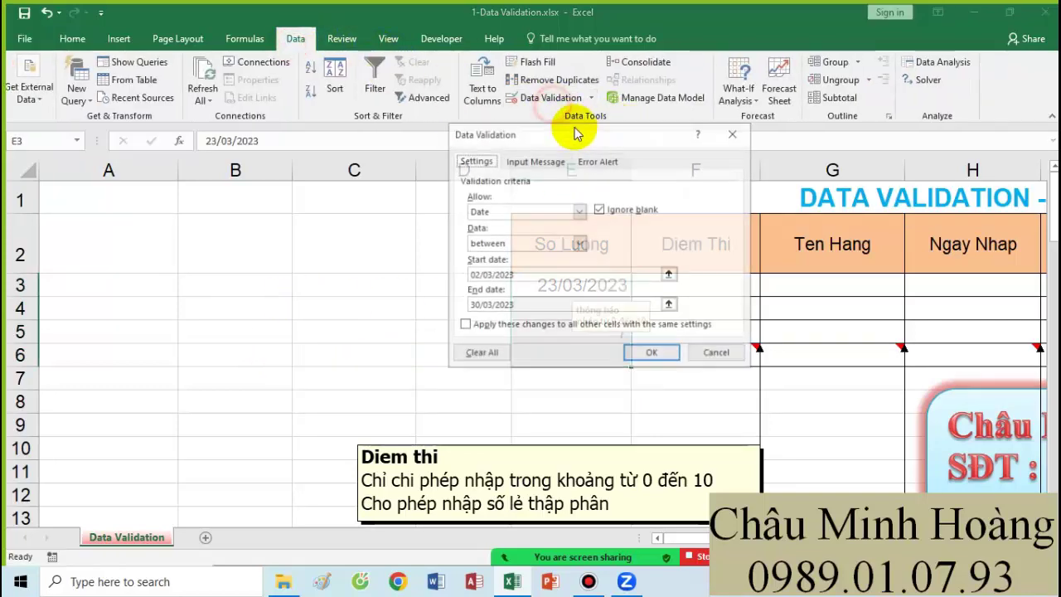
click(540, 211)
click(483, 296)
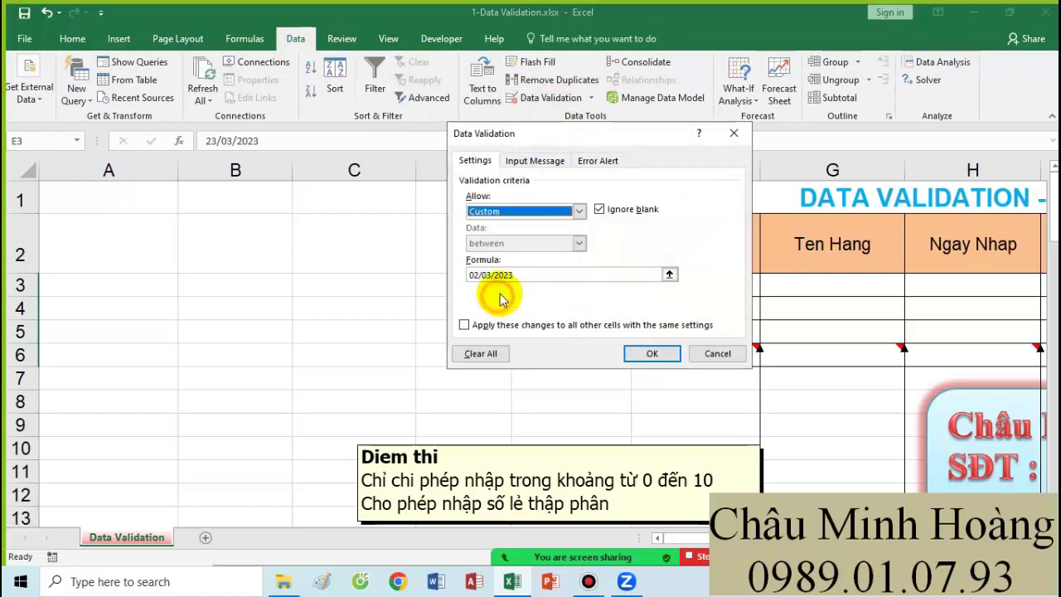
click(538, 275)
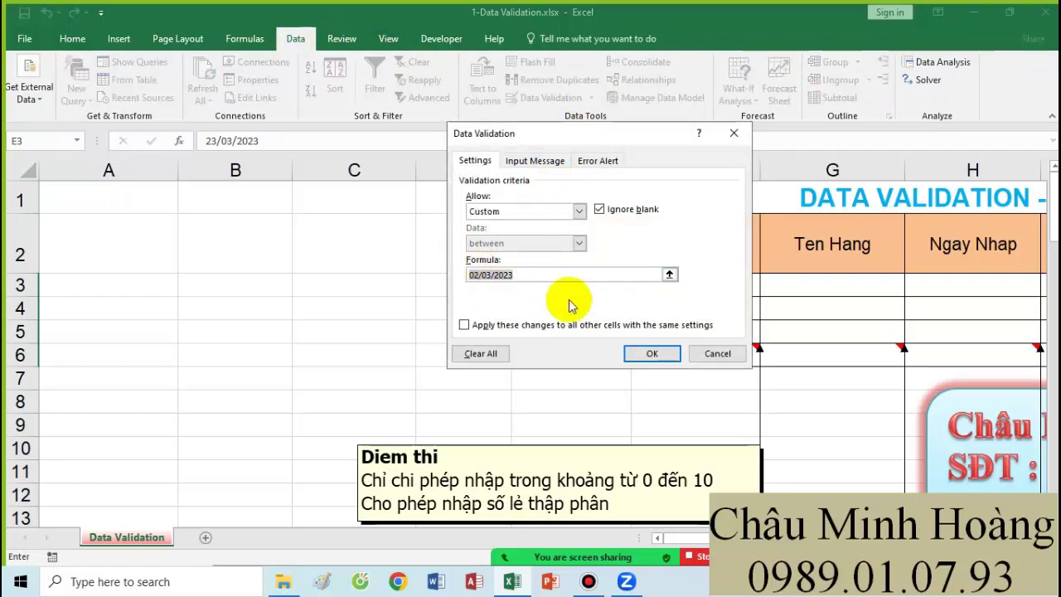
click(691, 351)
- Start an OR formula in A2 whose first condition is $E3="Nông Lâm", with the column locked
click(104, 241)
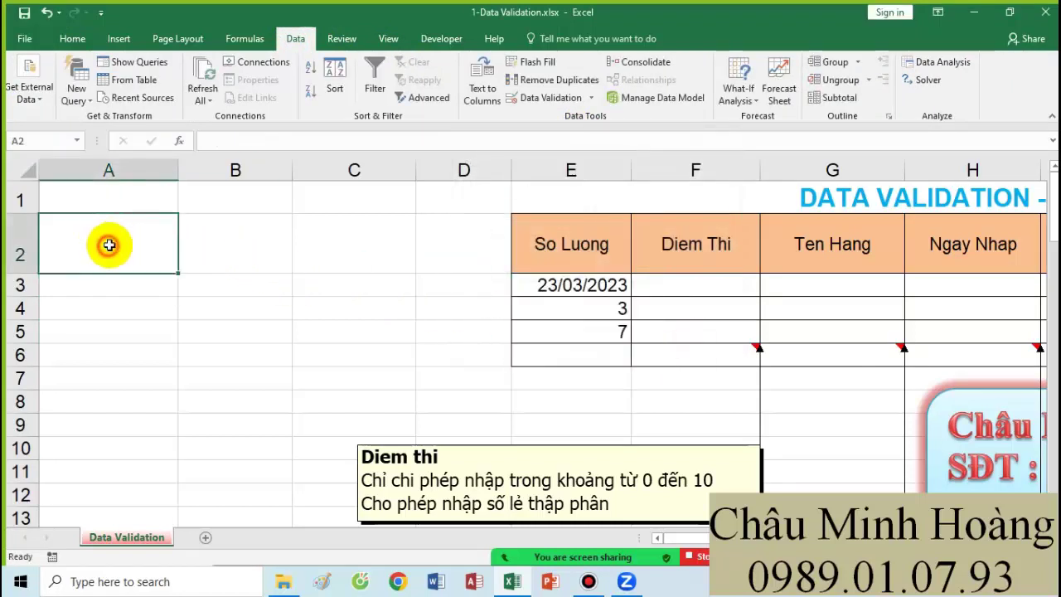
text(=or()
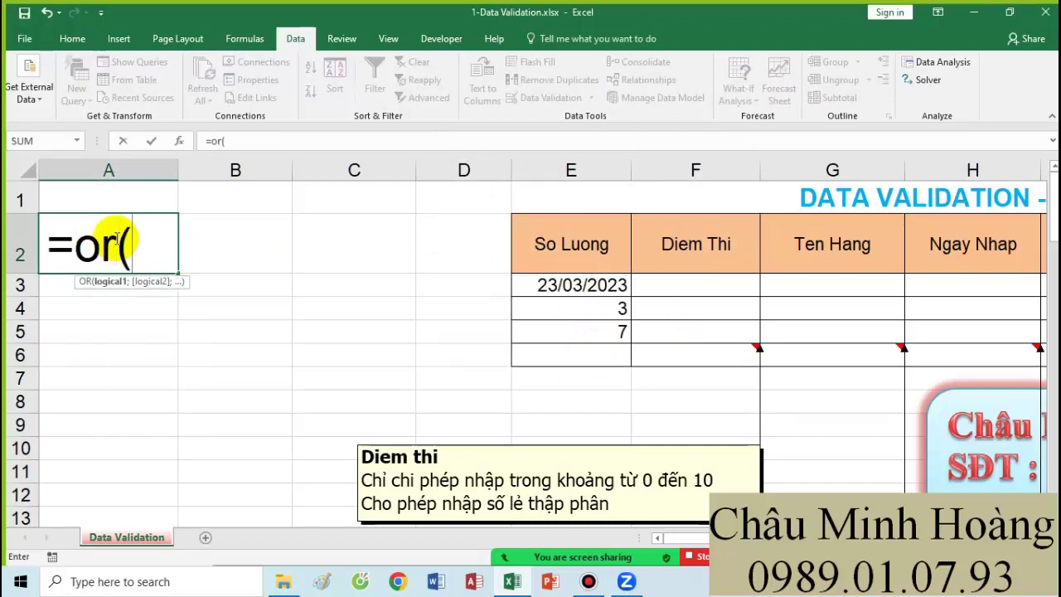
click(562, 283)
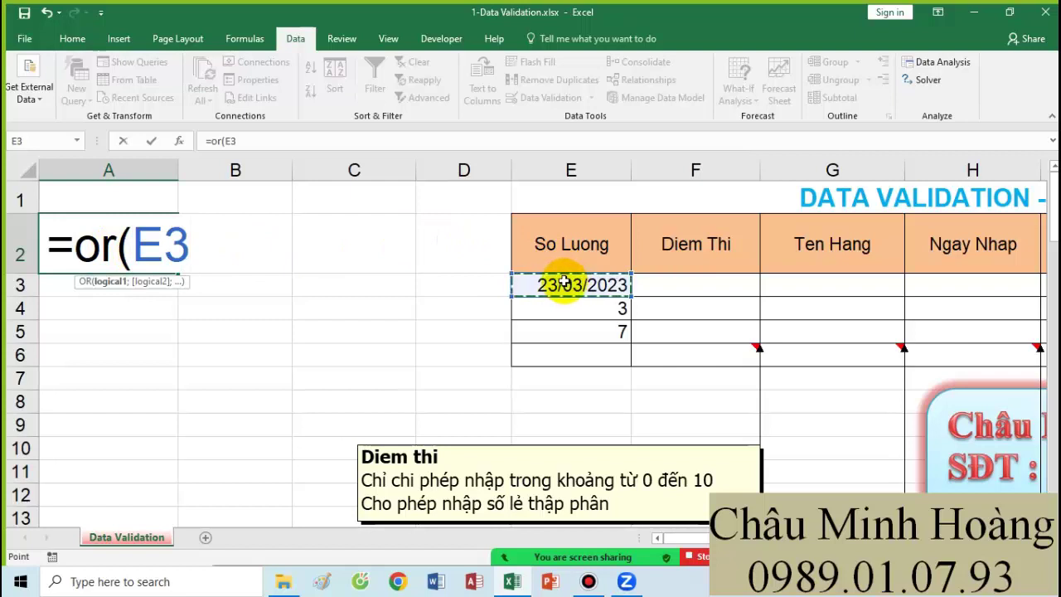
key(F4)
key(F4)
key(F4)
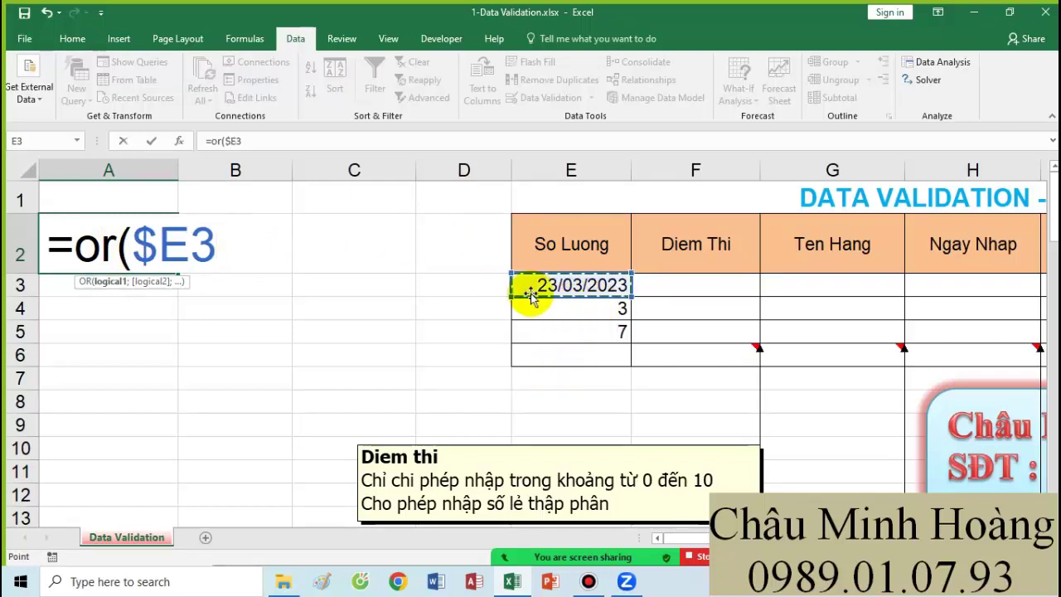
text(="Nông)
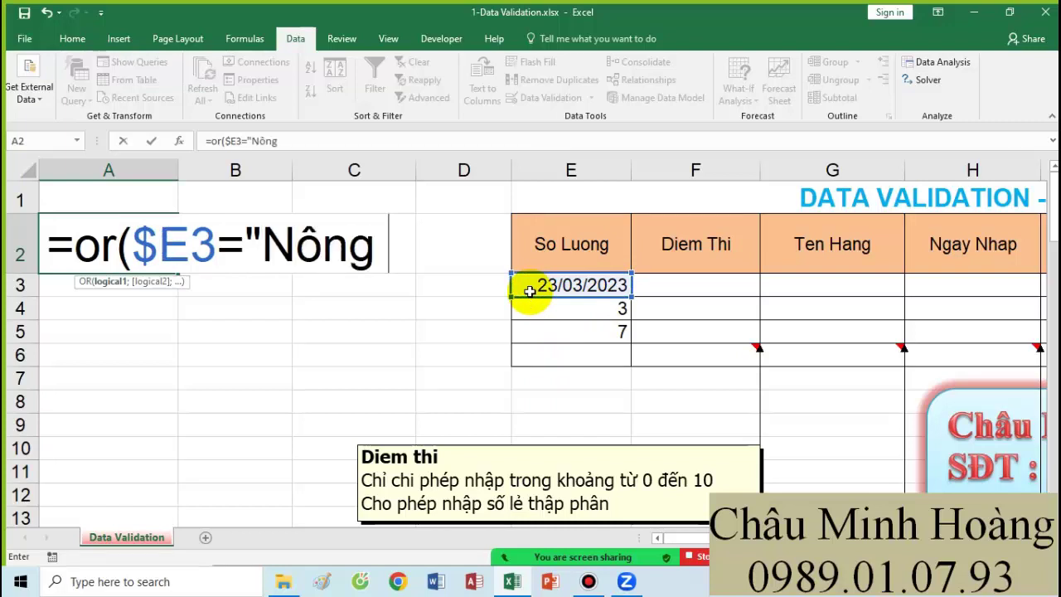
text( Lâm";)
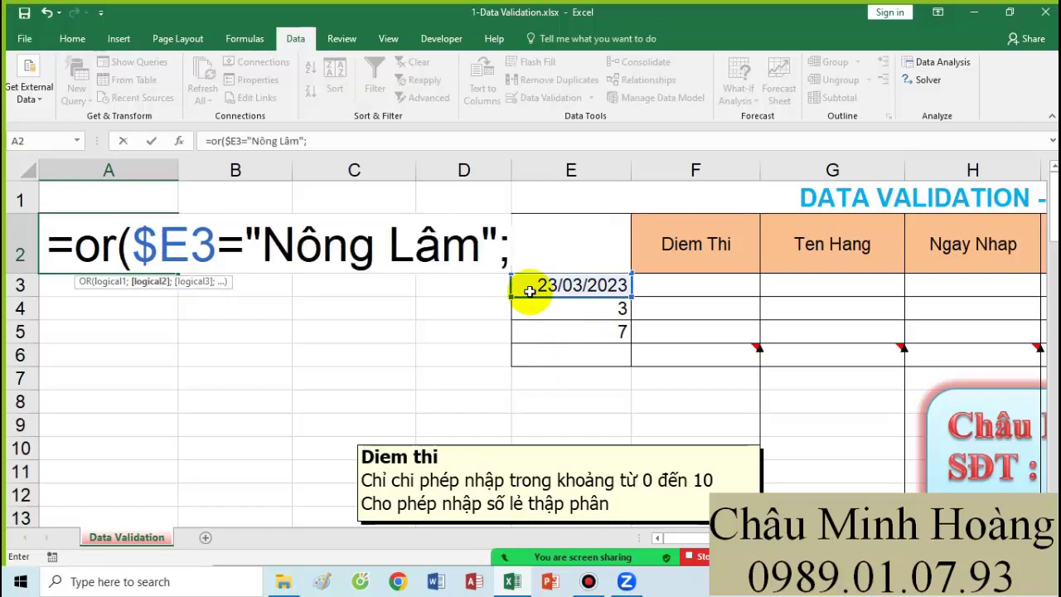
- Complete the OR formula in A2 with the second condition $E3="Kinh Tế", locking the column
click(529, 291)
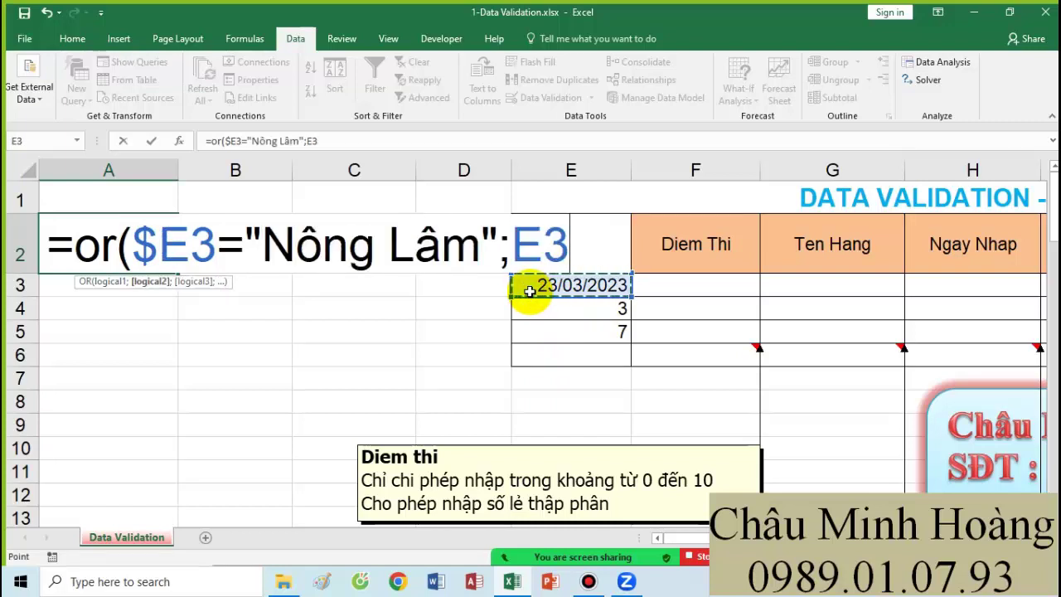
key(F4)
key(F4)
key(F4)
text(=)
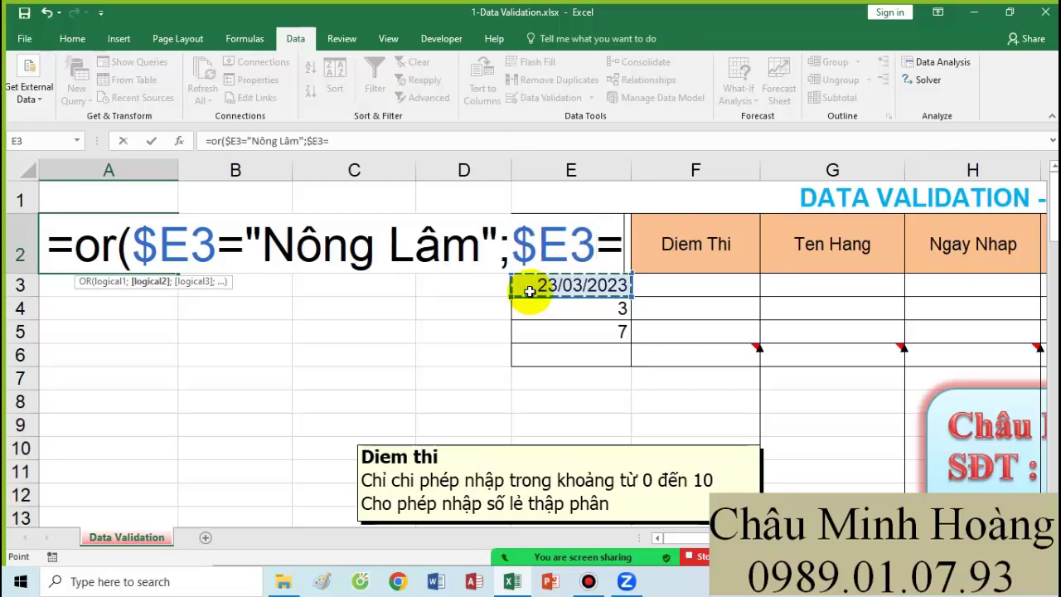
text(")
text(Kin)
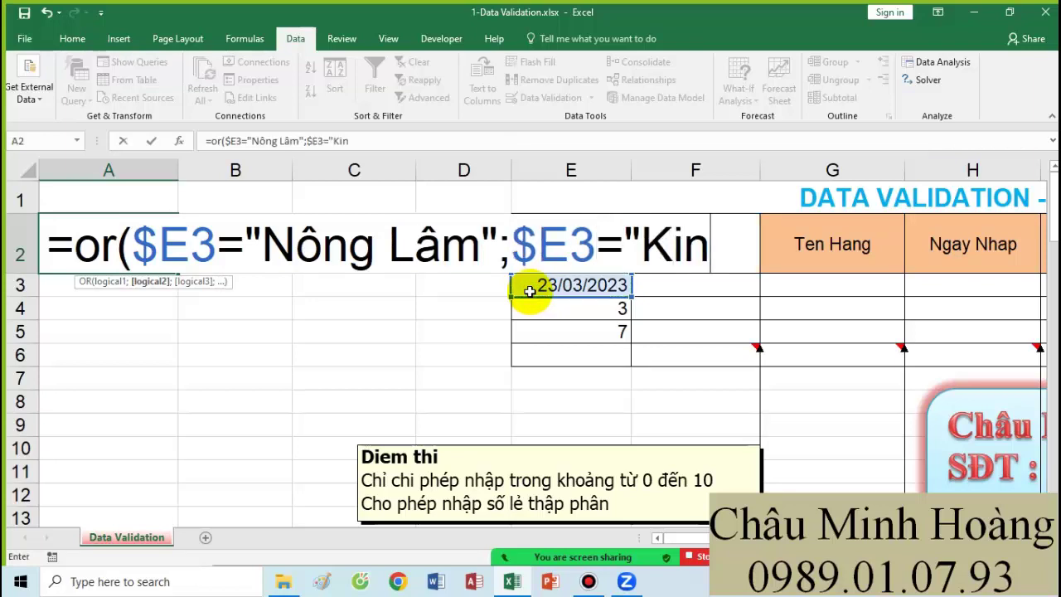
text(h Tê")
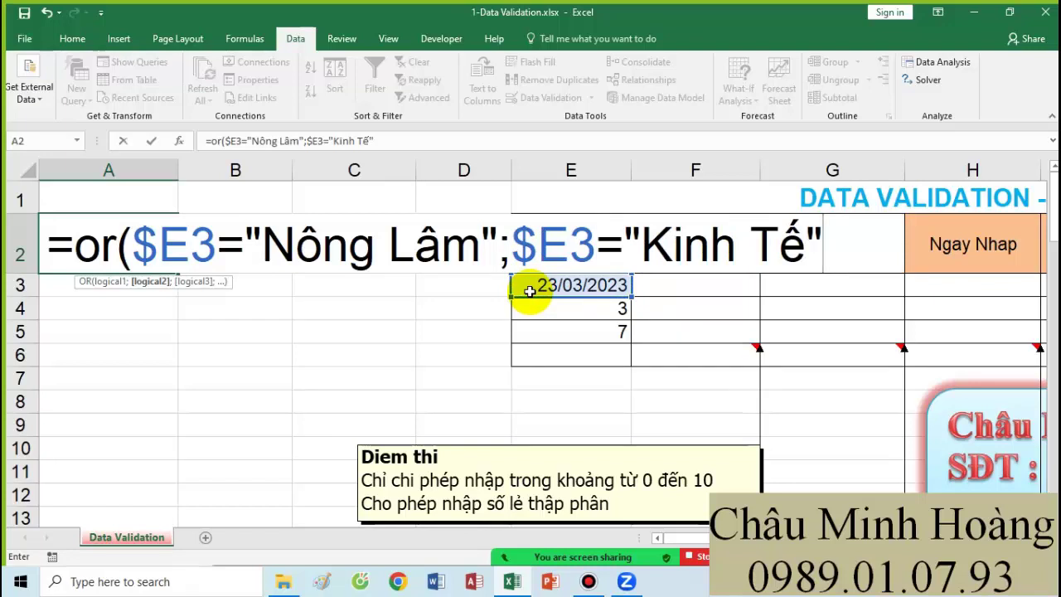
text())
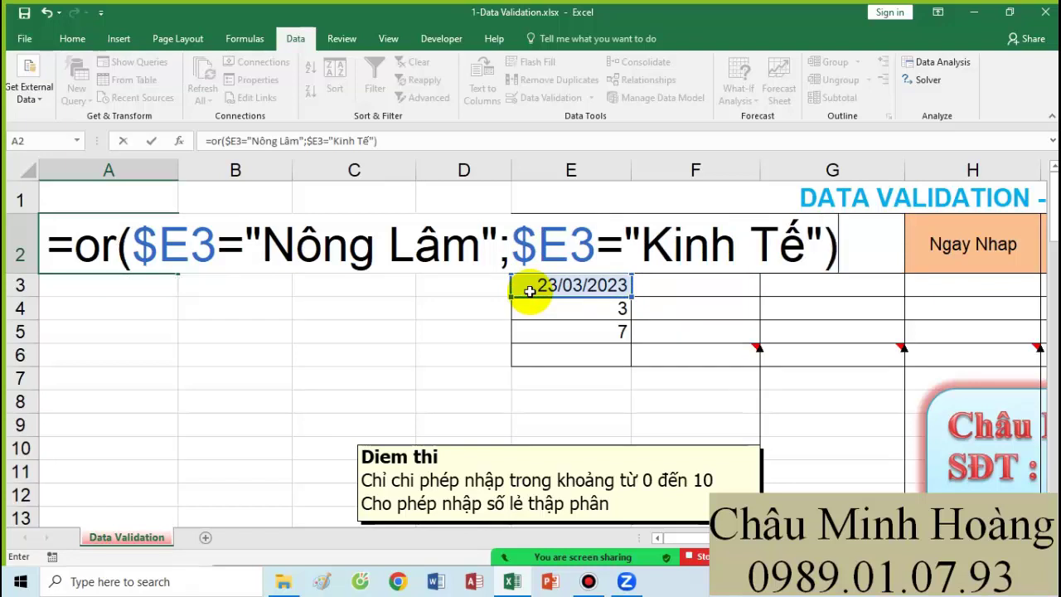
key(Return)
- Copy the text of the A2 formula without its equals sign into C37 beside the notes
double_click(83, 238)
key(shift+Home)
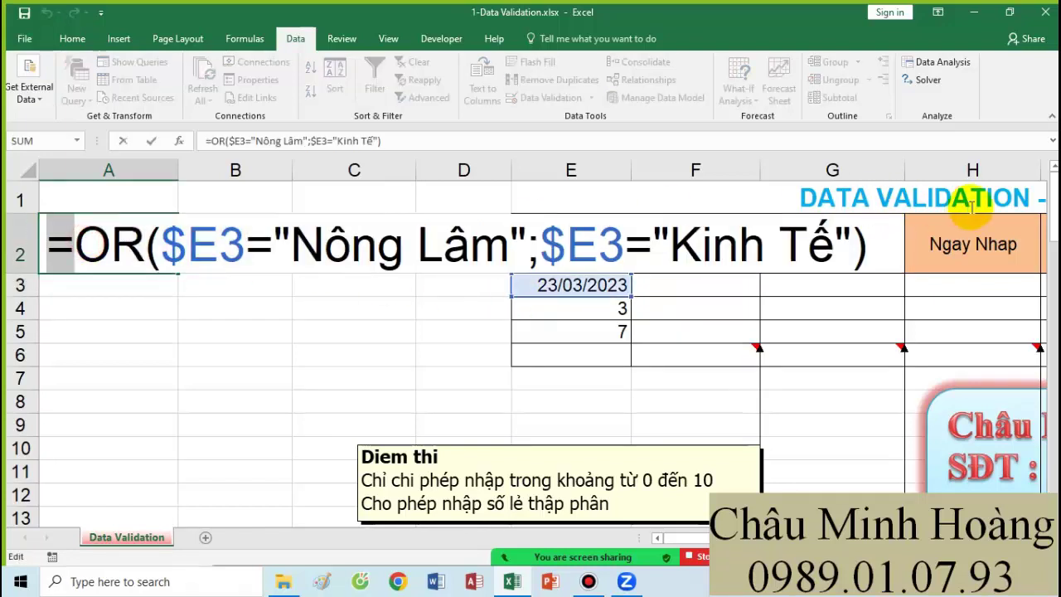
key(shift+End)
key(ctrl+c)
key(Return)
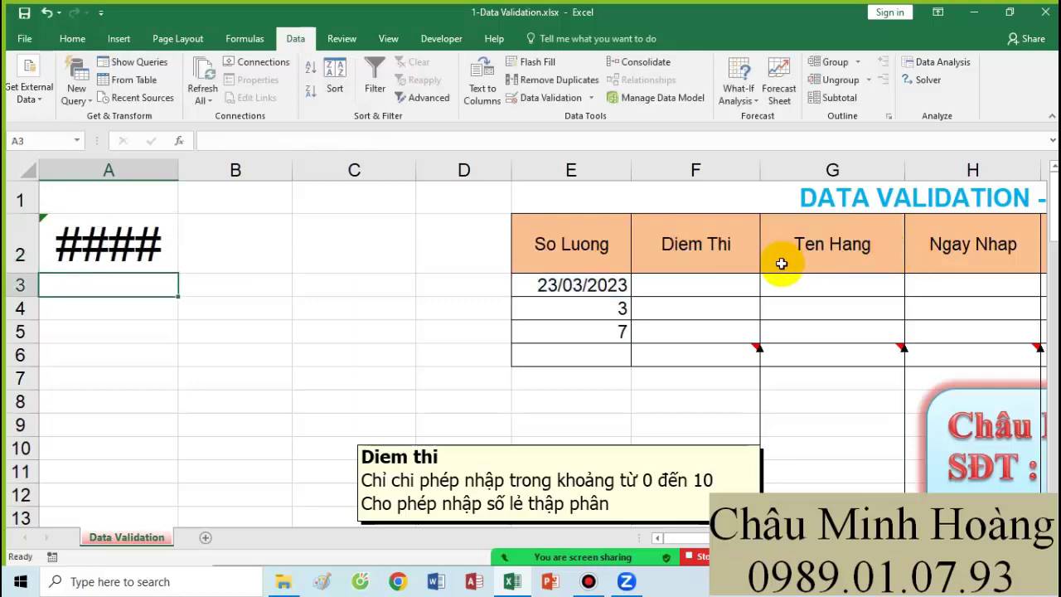
scroll(479, 326, down, 8)
scroll(479, 325, down, 1)
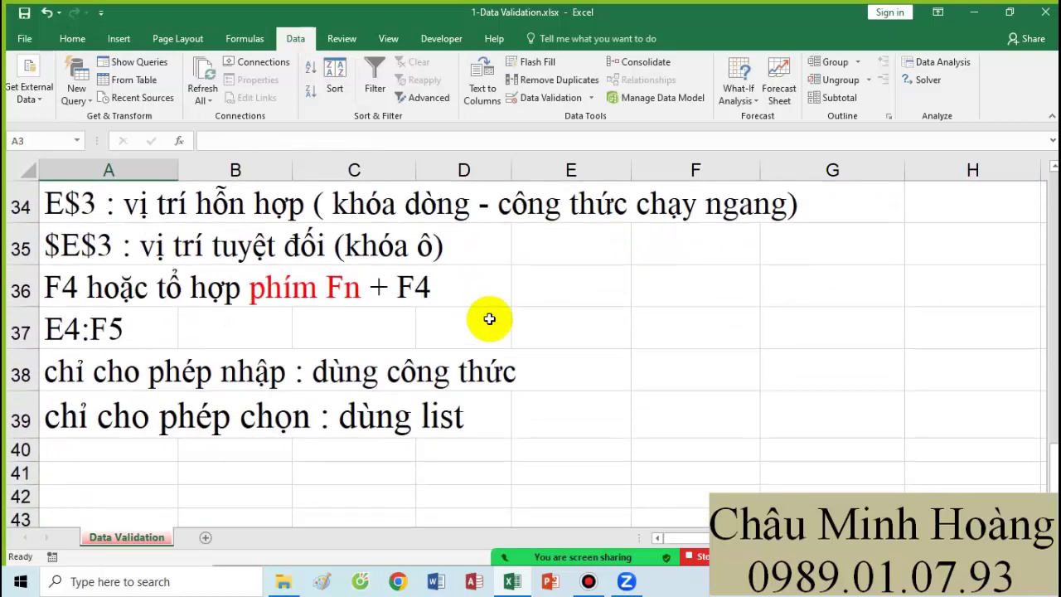
click(392, 334)
key(ctrl+v)
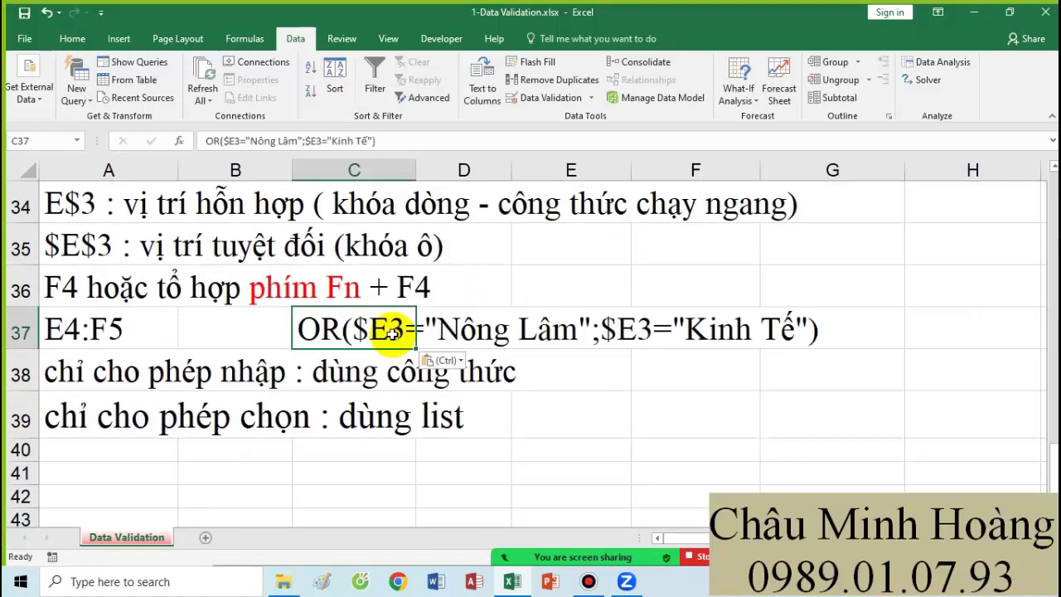
- Fill C37:G37, which holds the copied OR formula text, with yellow
drag(315, 334, 793, 334)
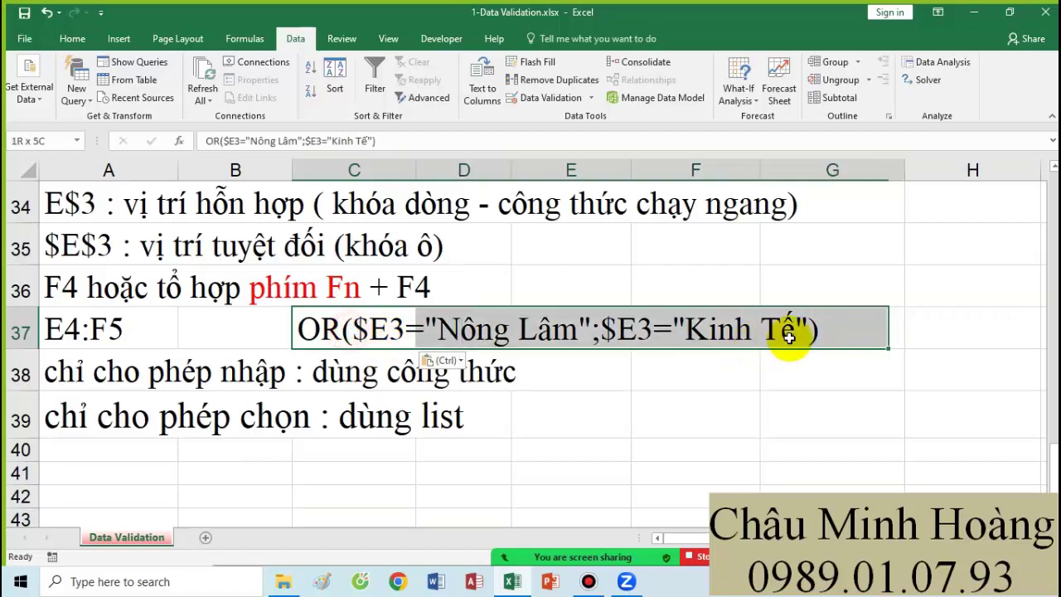
click(72, 38)
click(238, 91)
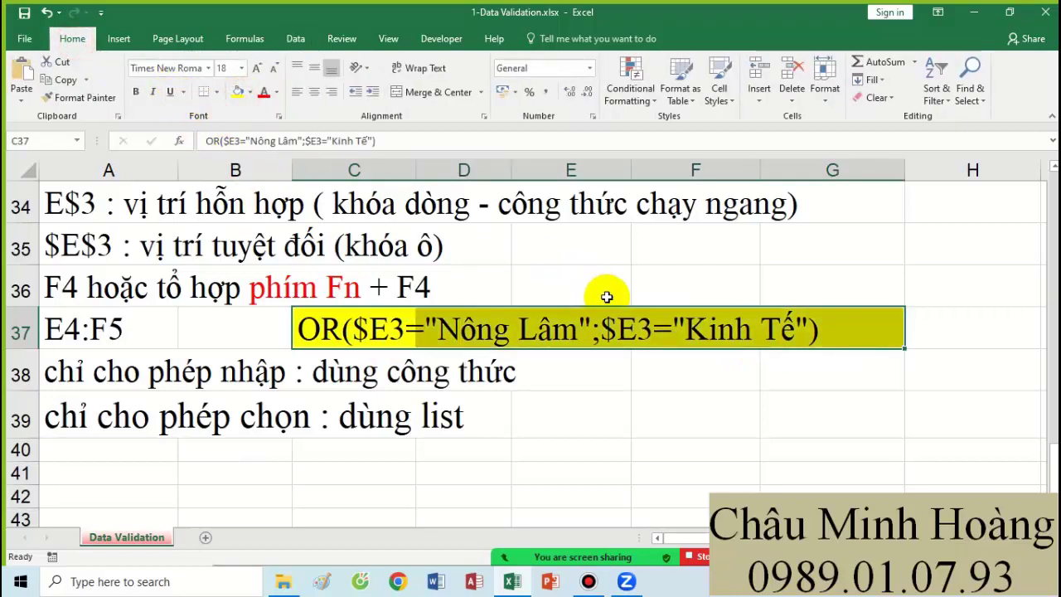
- Set the validation of E3:E6 to Custom with the formula =OR($E3="Nông Lâm";$E3="Kinh Tế")
scroll(564, 280, up, 11)
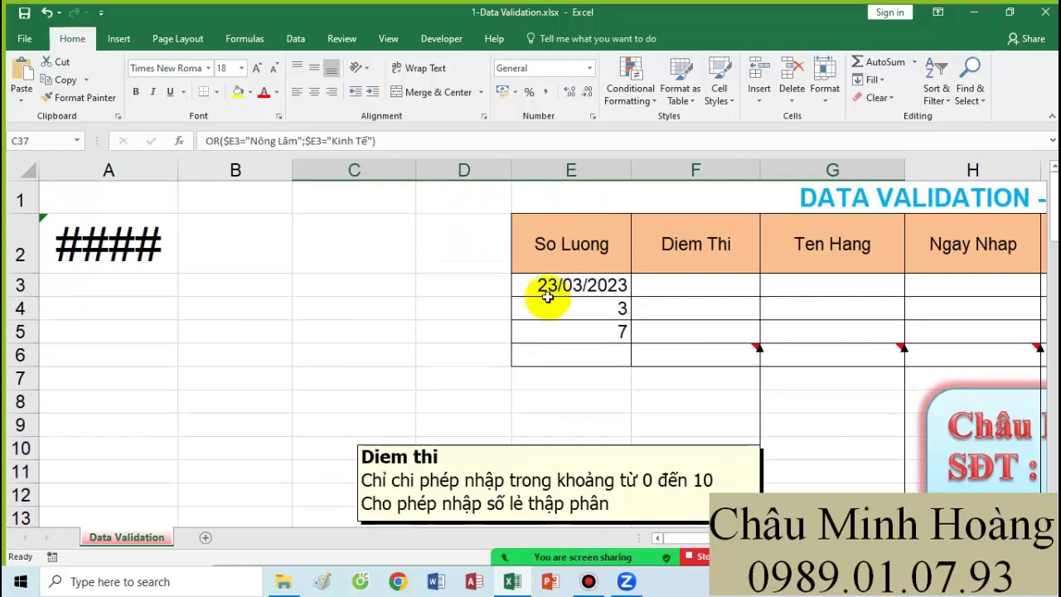
drag(547, 291, 556, 347)
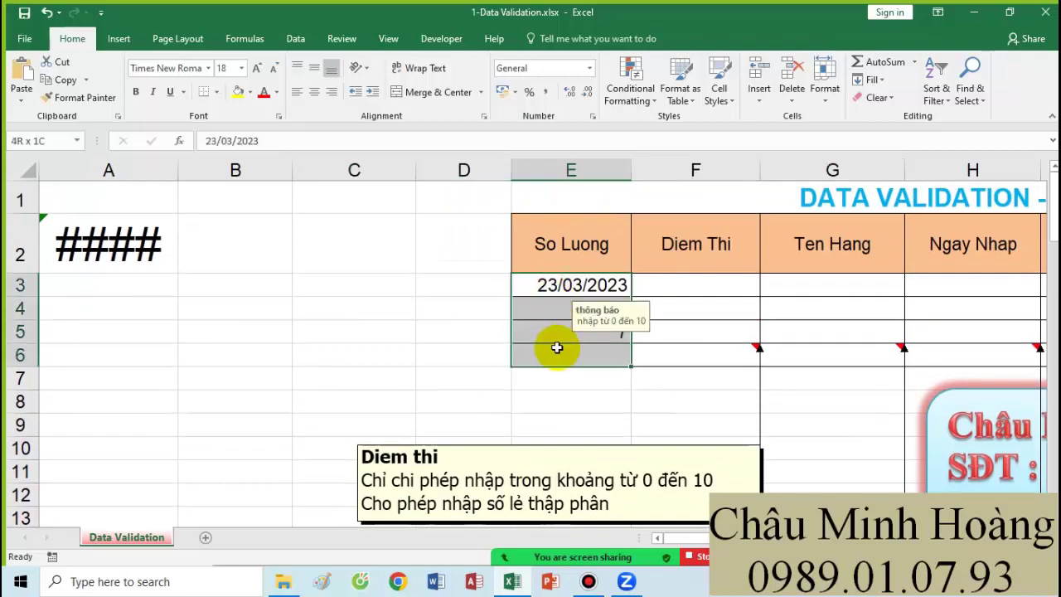
click(296, 39)
click(548, 102)
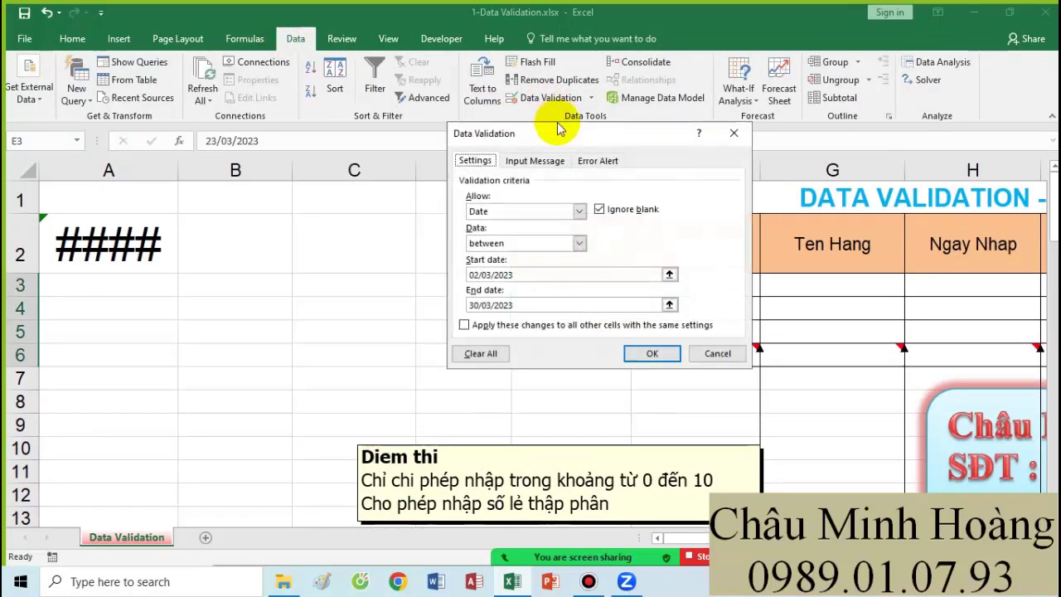
click(577, 211)
click(489, 296)
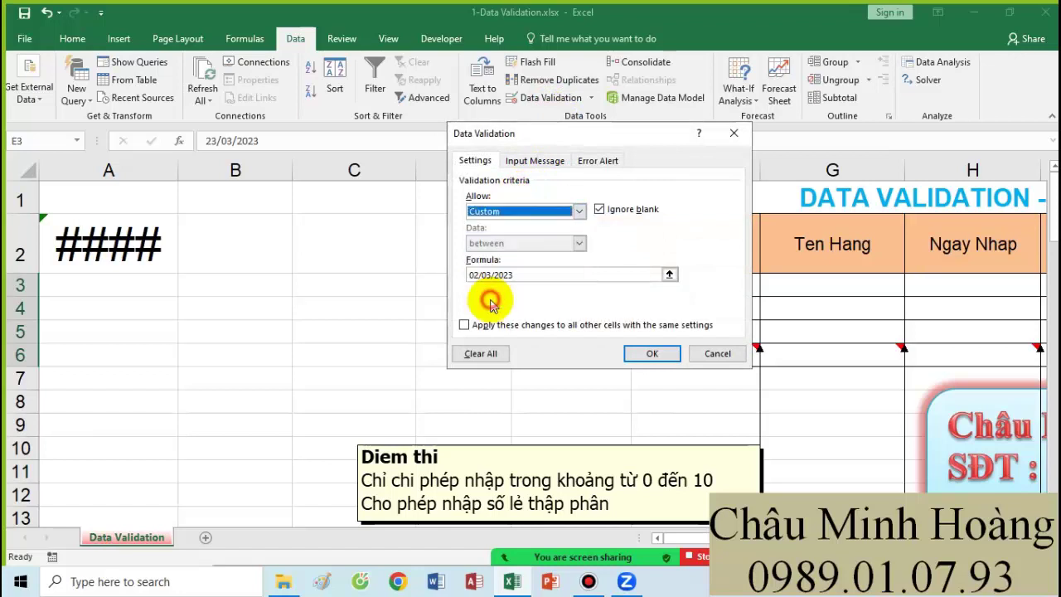
double_click(540, 276)
key(ctrl+v)
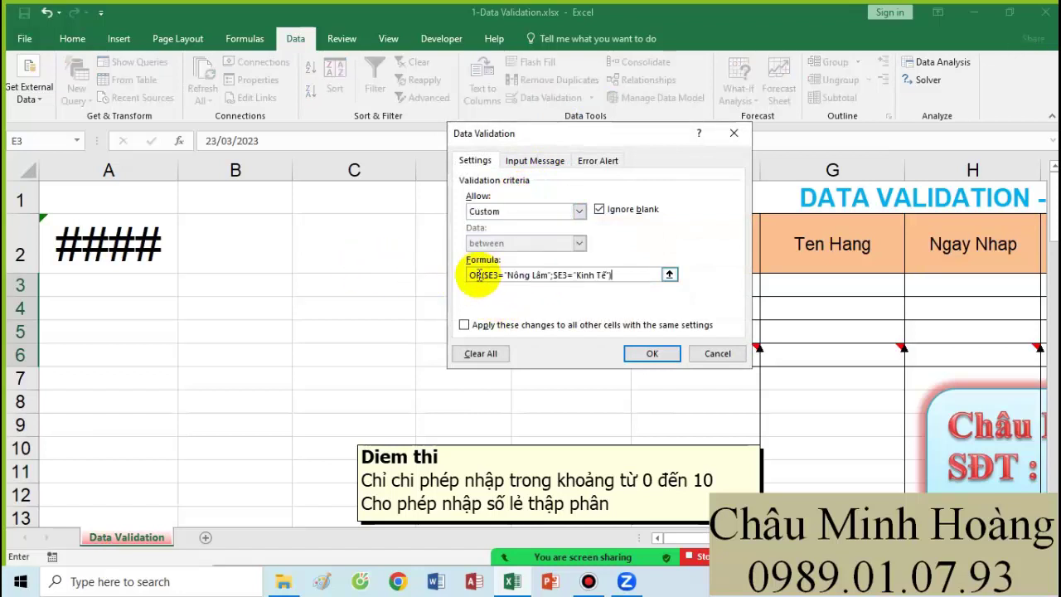
click(469, 274)
text(=)
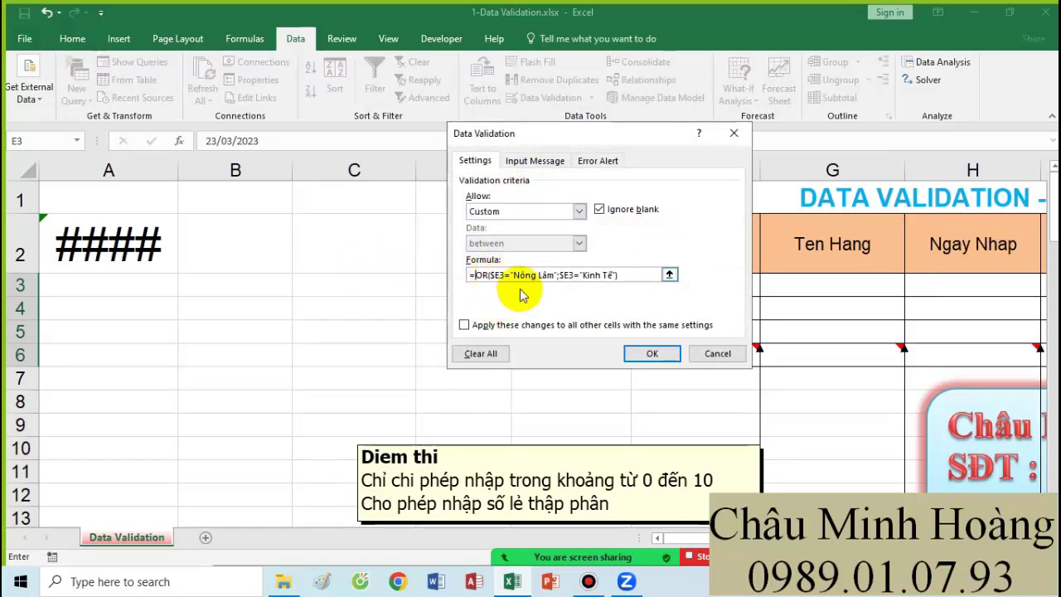
click(652, 353)
- Enter "Nông Lâm" in E3 and "Kinh Tế" in E4 of the So Luong column
click(552, 285)
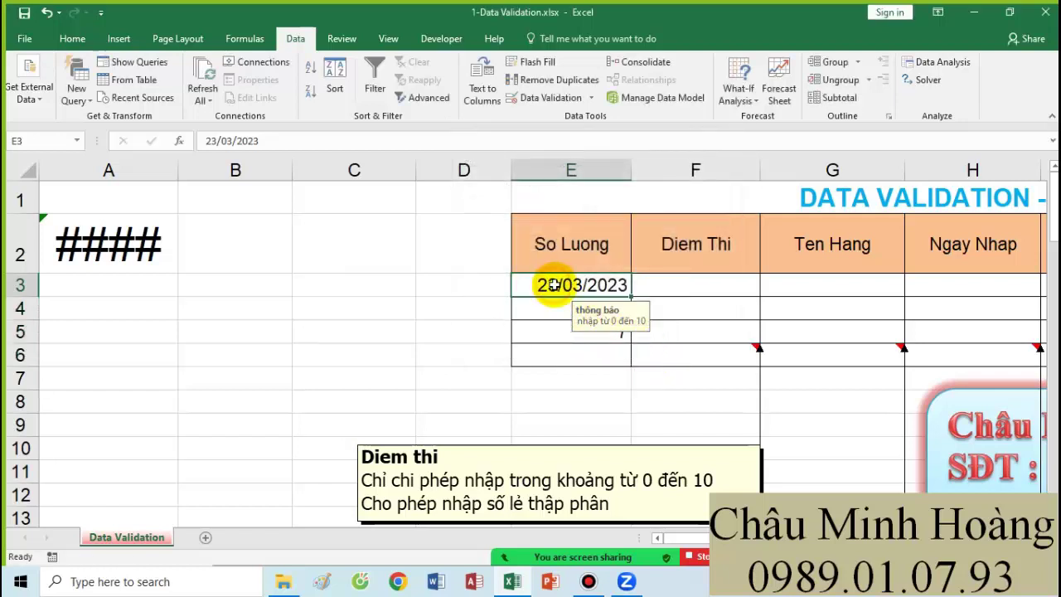
text(Nông Lâm)
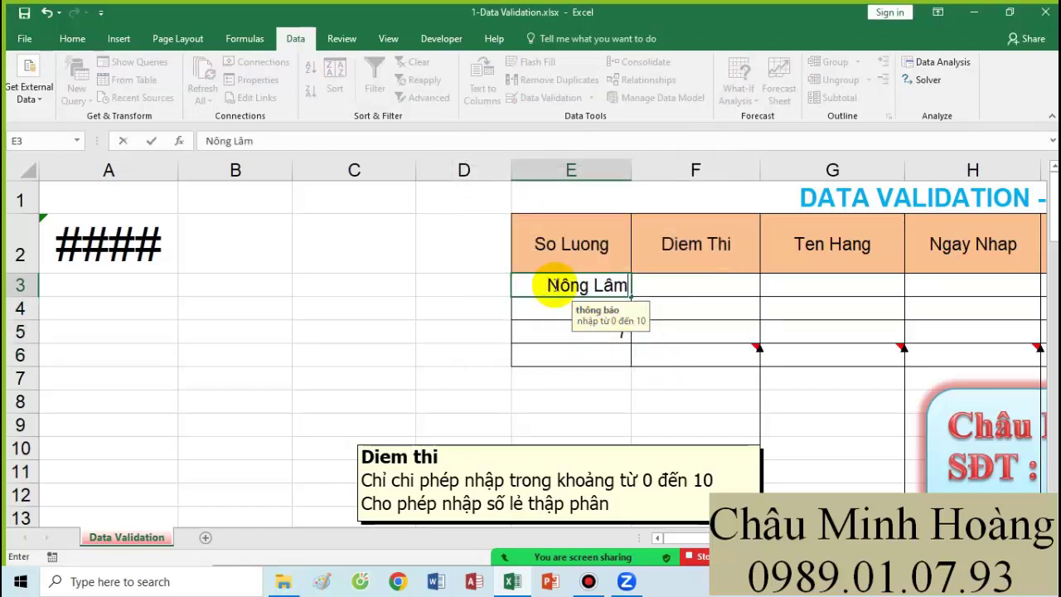
key(Return)
text(Kinh)
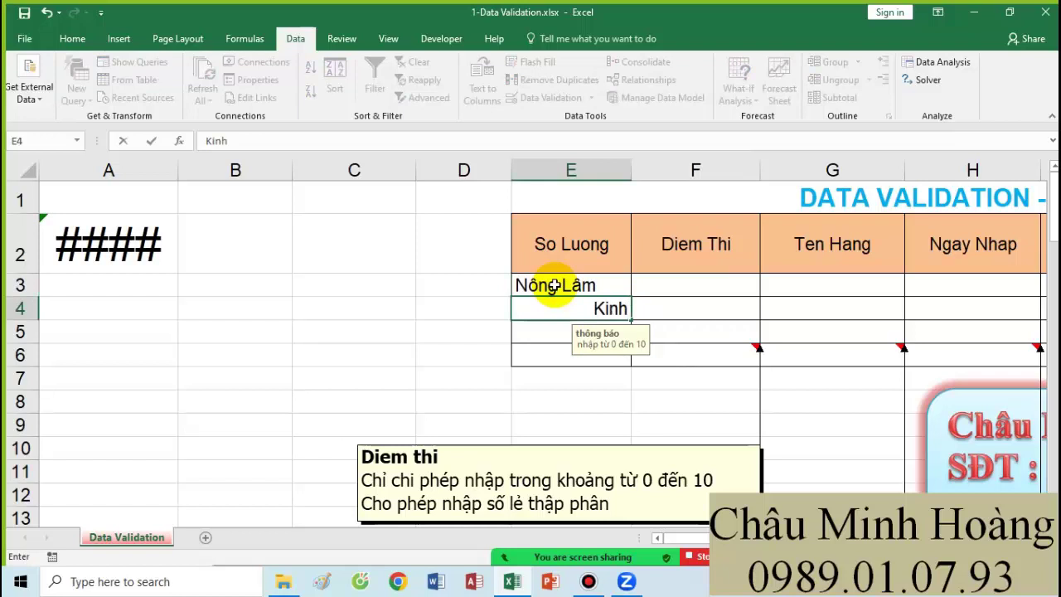
text( Tế)
key(Return)
- Try to enter "Bách Khoa" in E5 to test the custom validation rule
text(Bac)
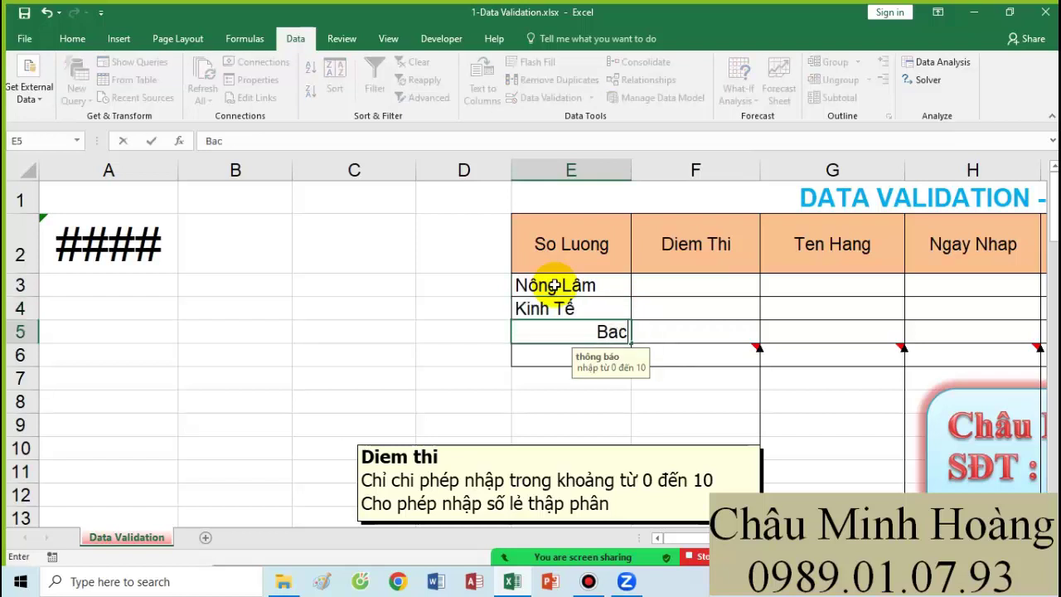
text(h Khoa)
key(Return)
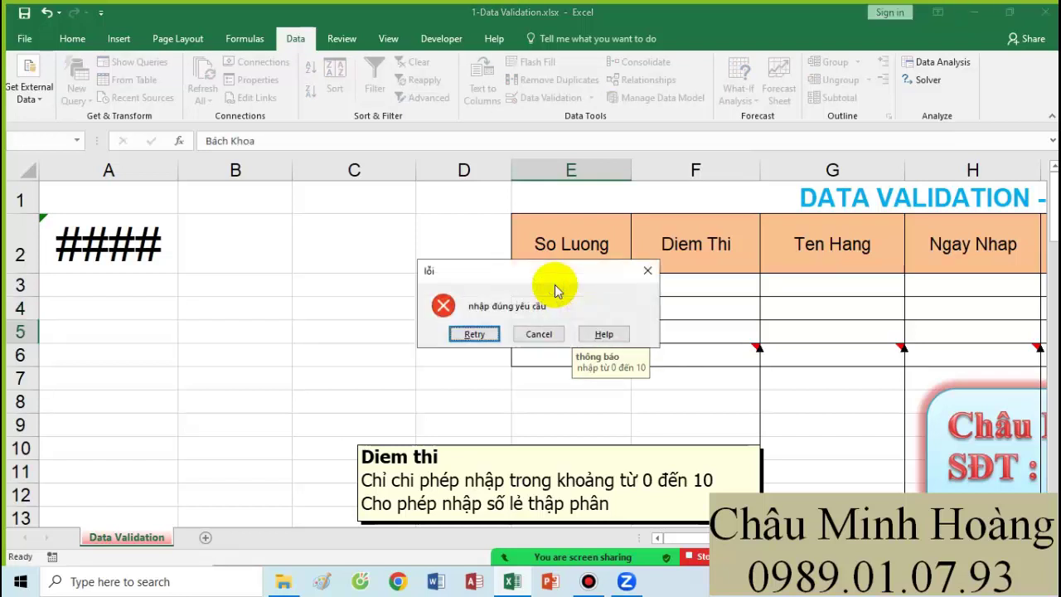
key(Escape)
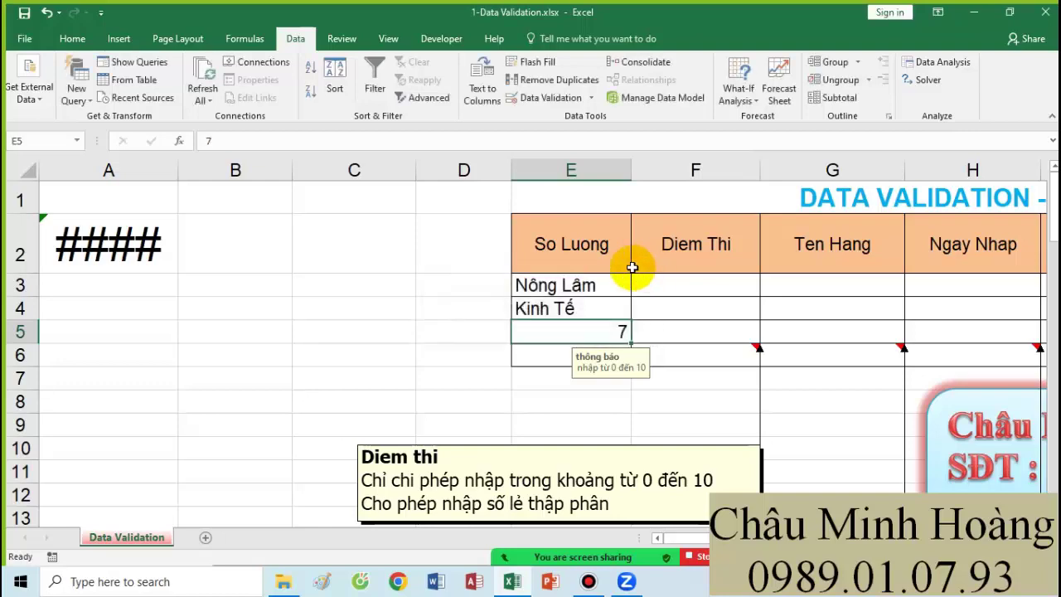
- Review the notes on cell references and validation rules from row 32 to row 39
scroll(493, 278, down, 10)
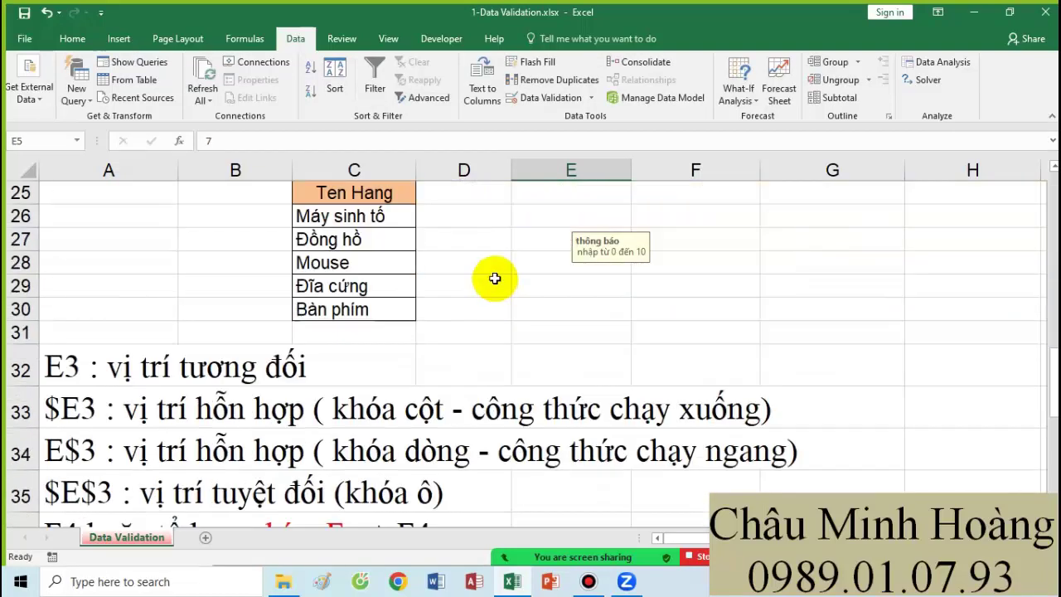
scroll(493, 278, down, 1)
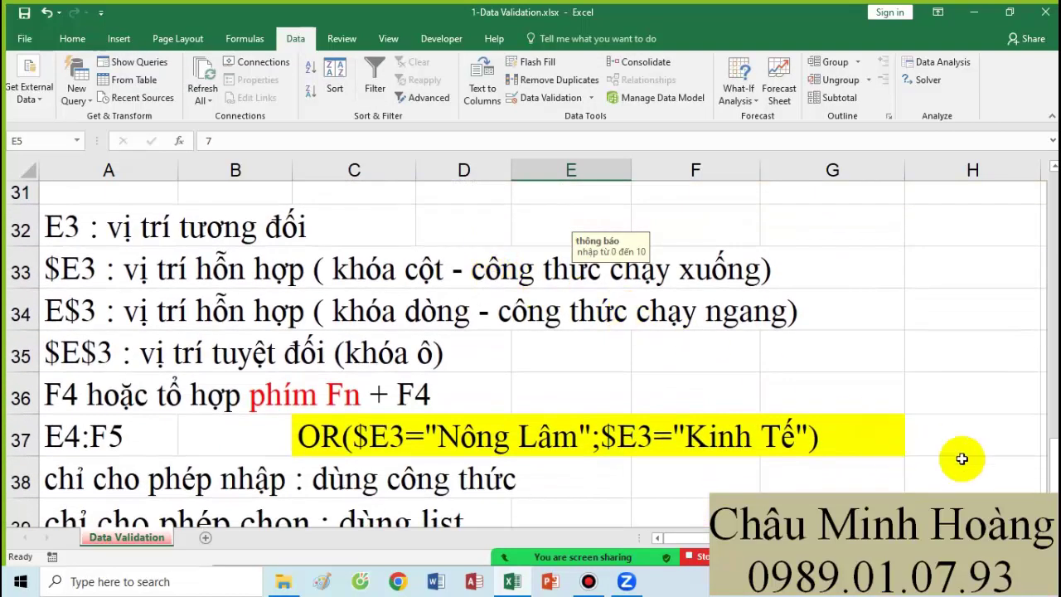
scroll(319, 381, down, 1)
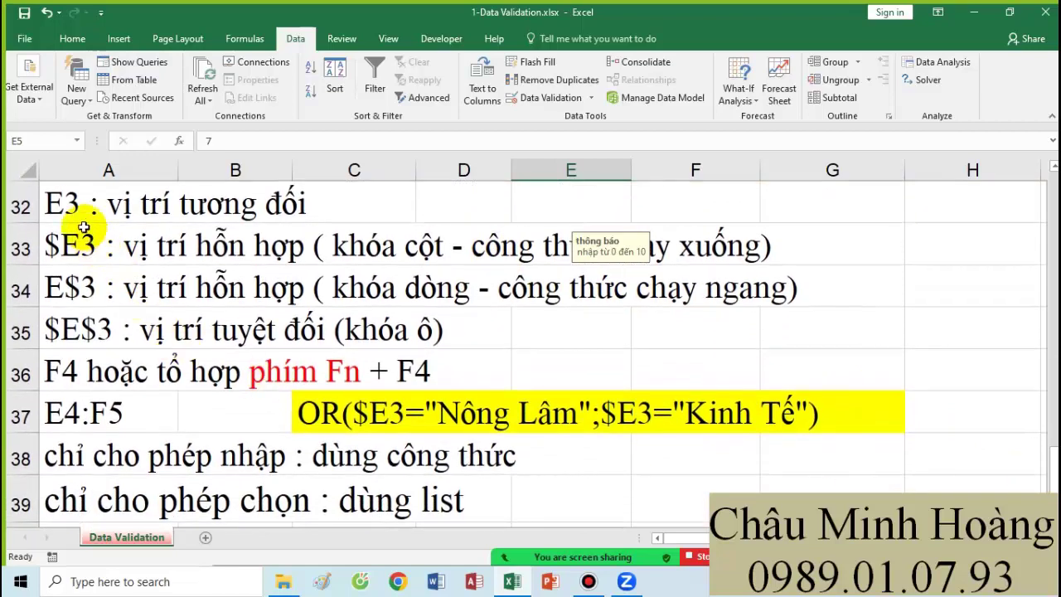
drag(91, 201, 1051, 166)
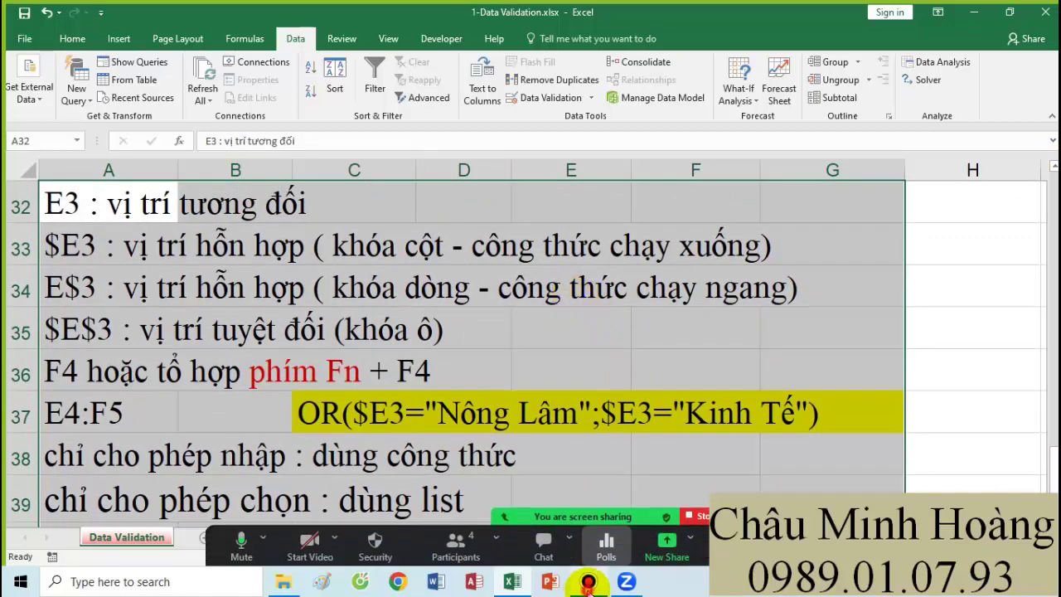
click(587, 583)
click(404, 159)
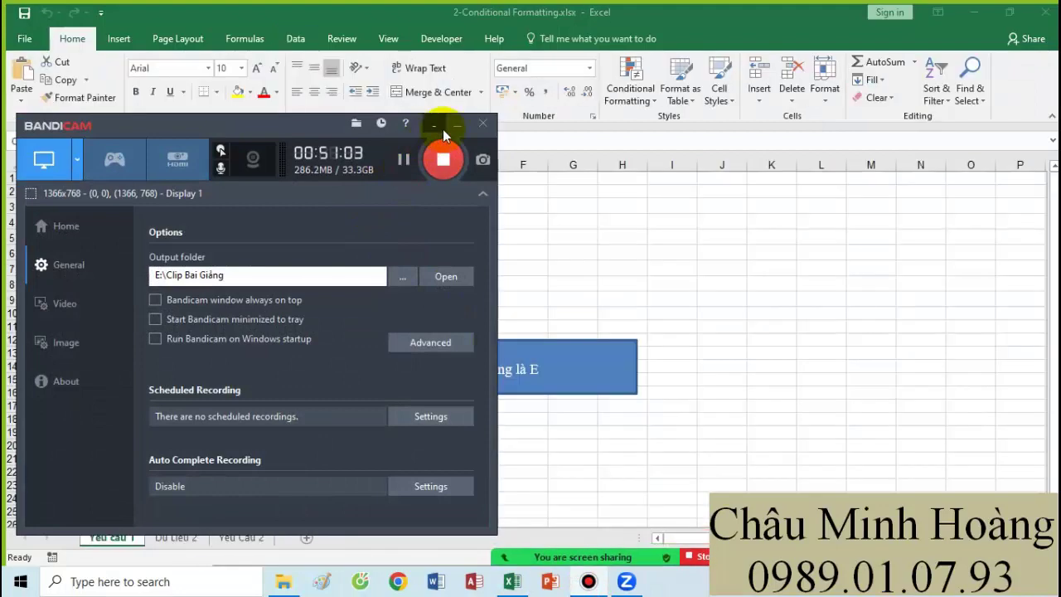
click(454, 129)
- In 2-Conditional Formatting.xlsx, set the empty block from A19 across to column I on Yeu cau 1 to Times New Roman, size 20
click(635, 312)
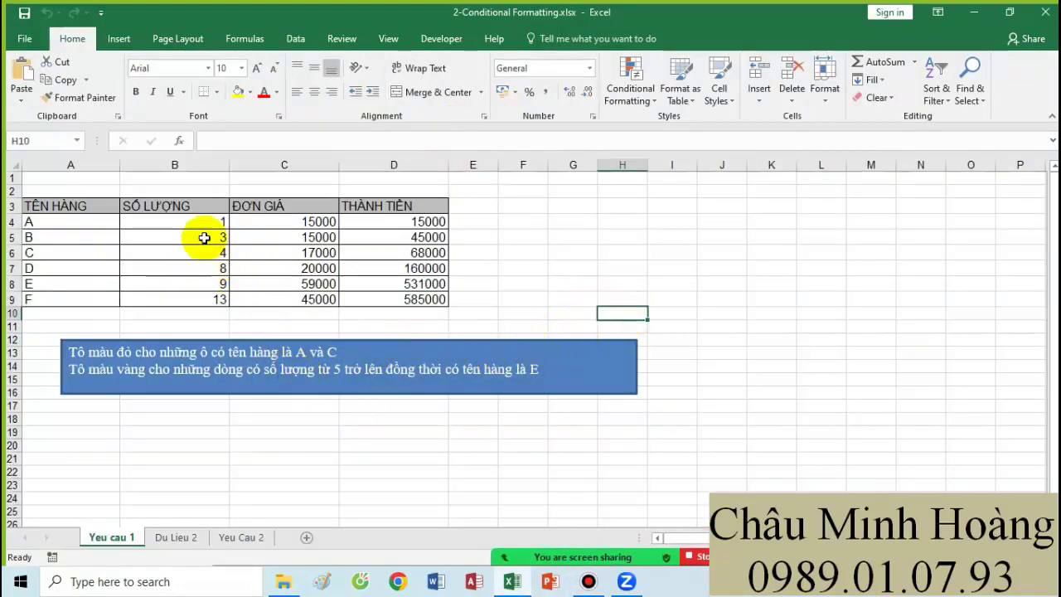
scroll(102, 387, down, 1)
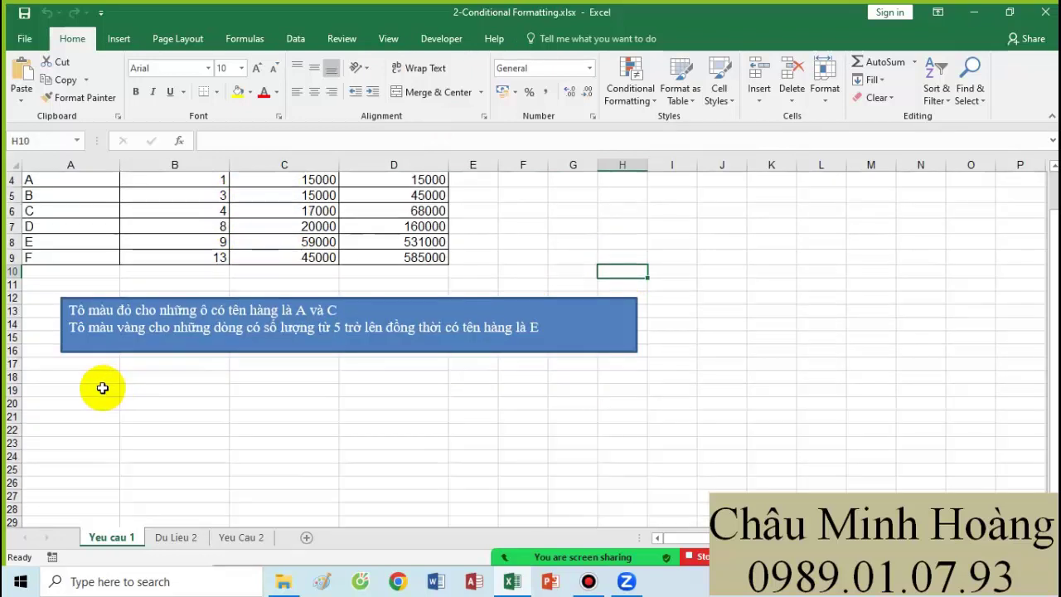
drag(102, 388, 654, 521)
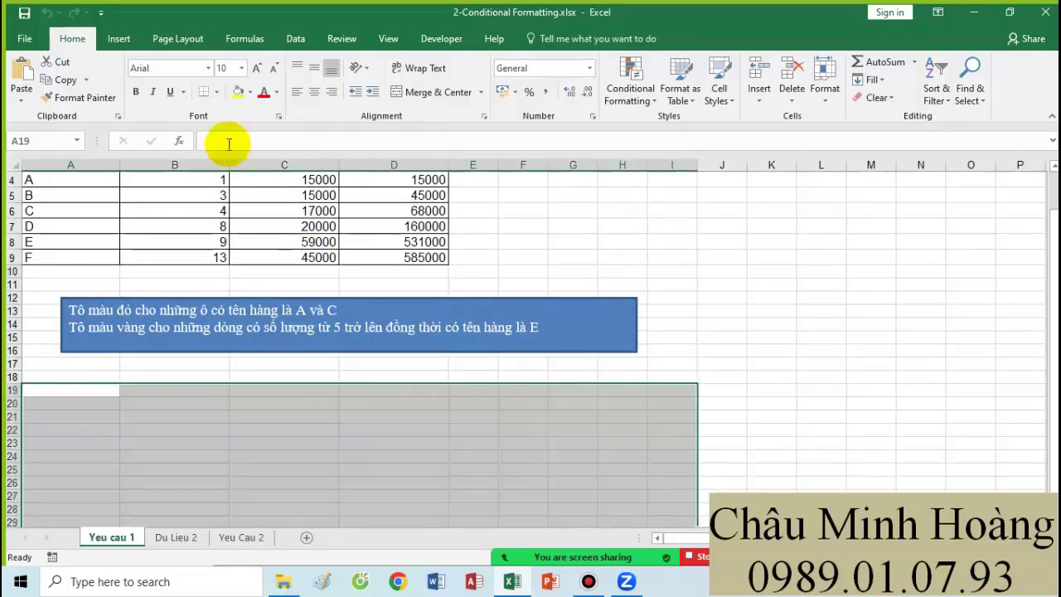
click(168, 68)
text(Times New Roman)
key(Return)
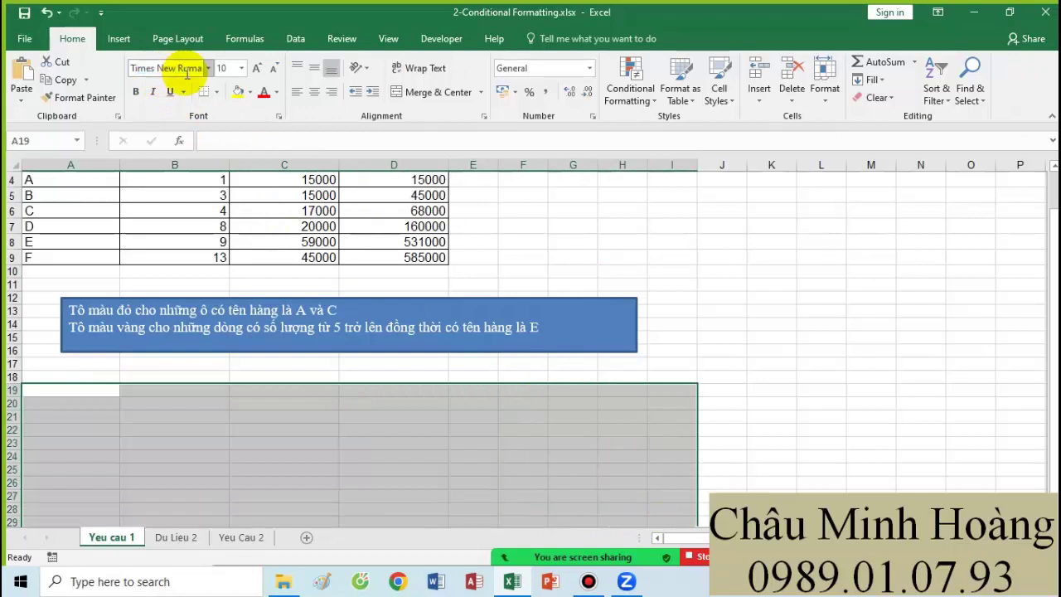
click(225, 68)
text(20)
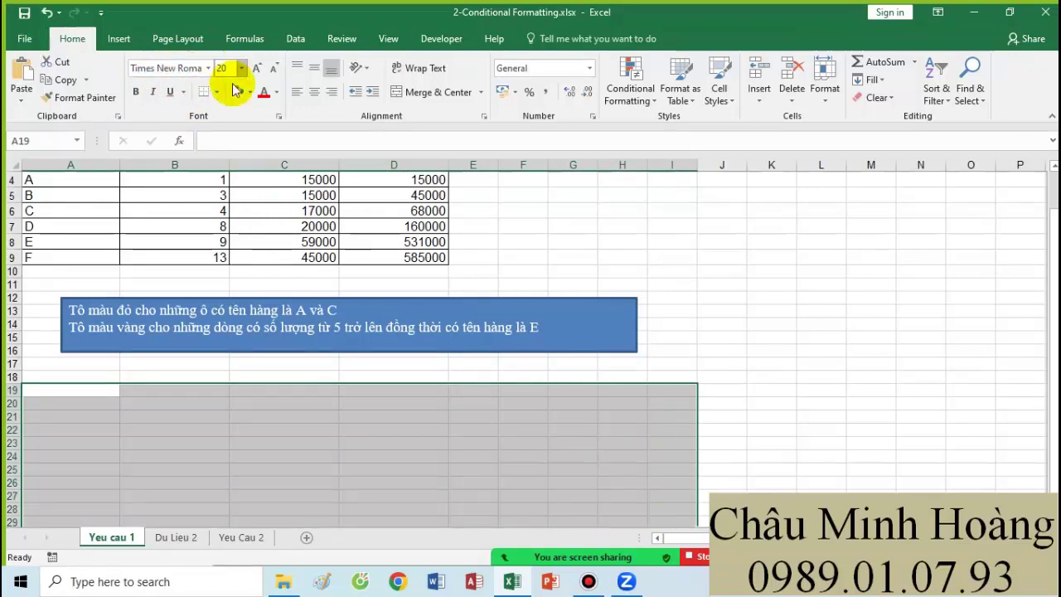
key(Return)
- Enter the note "tô màu cho ô : quét cột ( k quét tiêu đề)" in A19
scroll(204, 331, down, 2)
click(80, 303)
text(to)
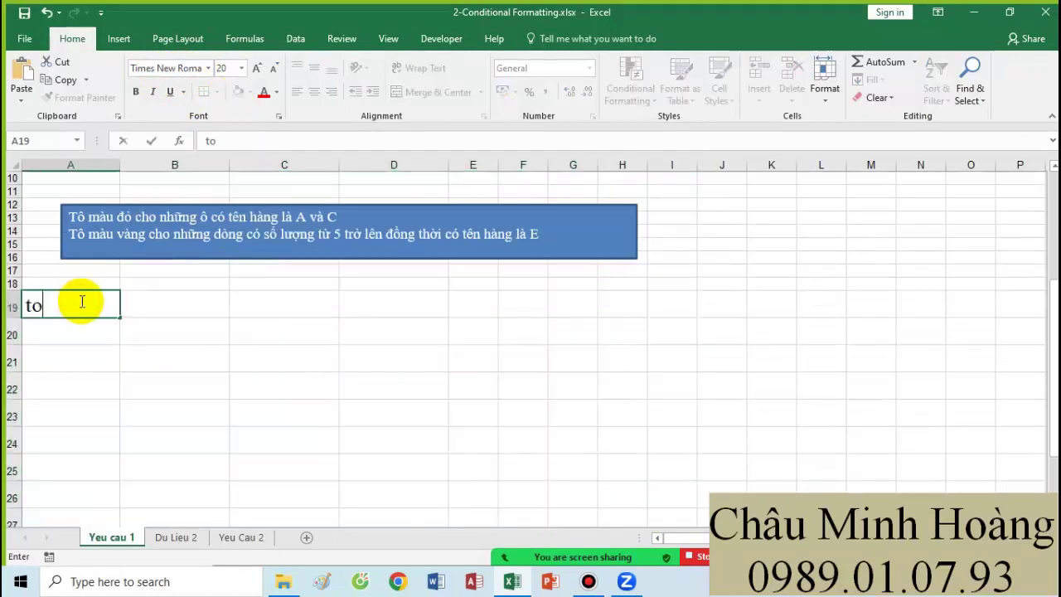
text( mauf c)
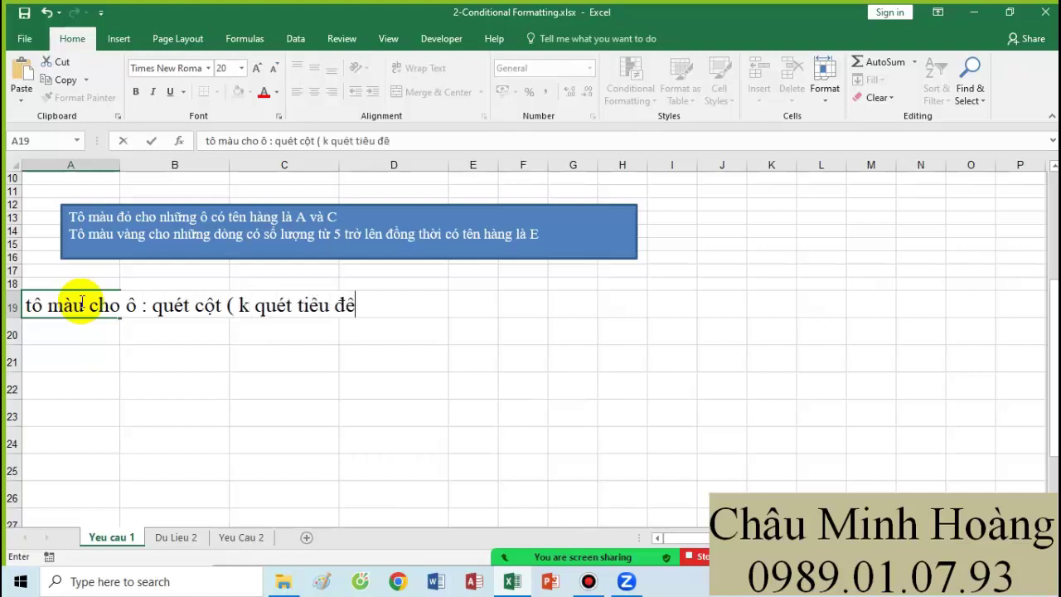
- Enter the note "tô màu cho dòng : quét hết bảng - không quét tiêu đề" in A20
click(118, 340)
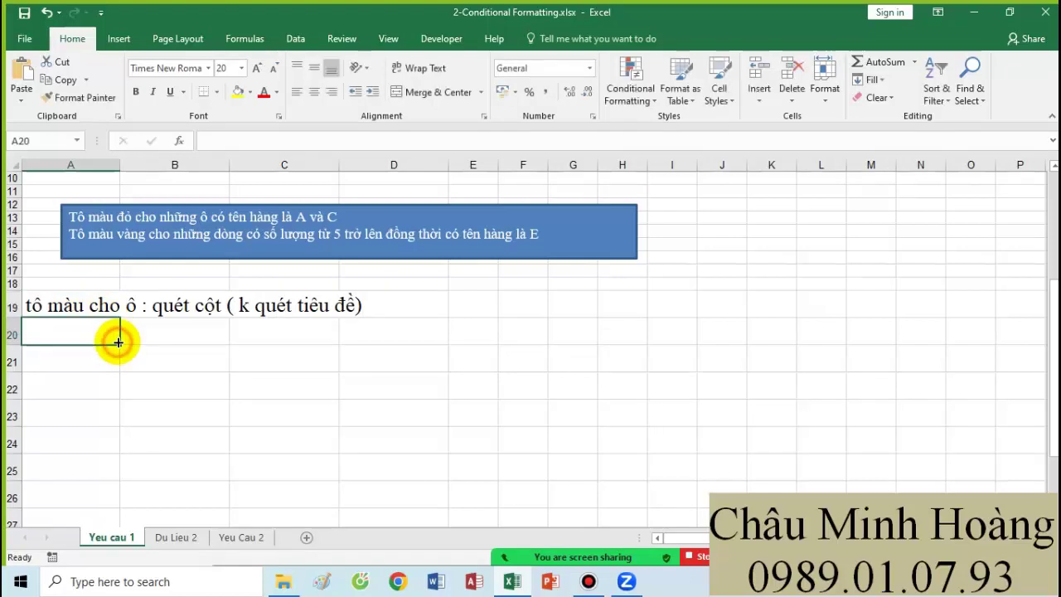
text(tô mà)
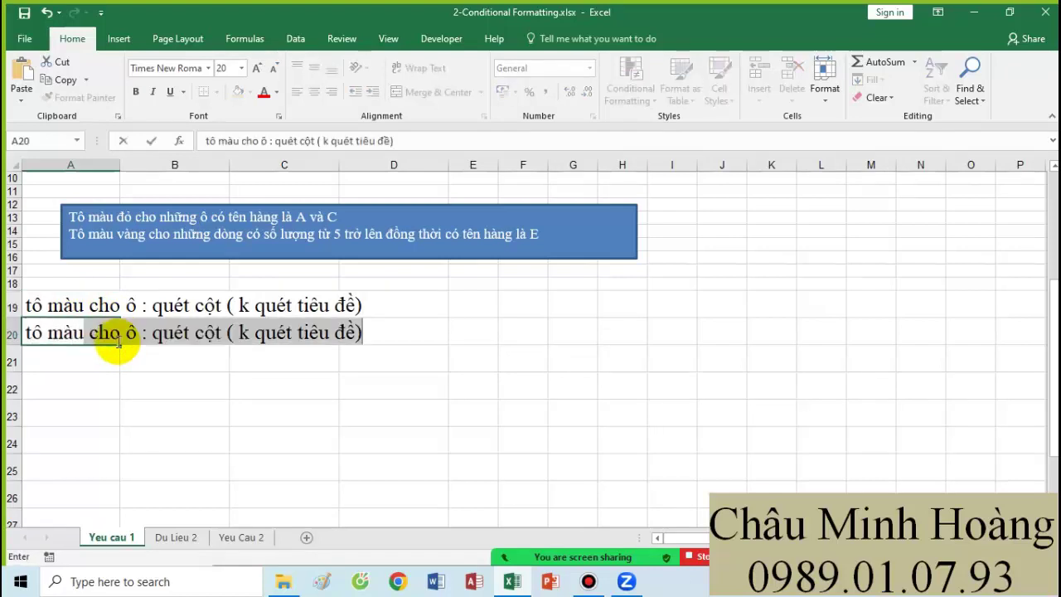
text(u cho dòng)
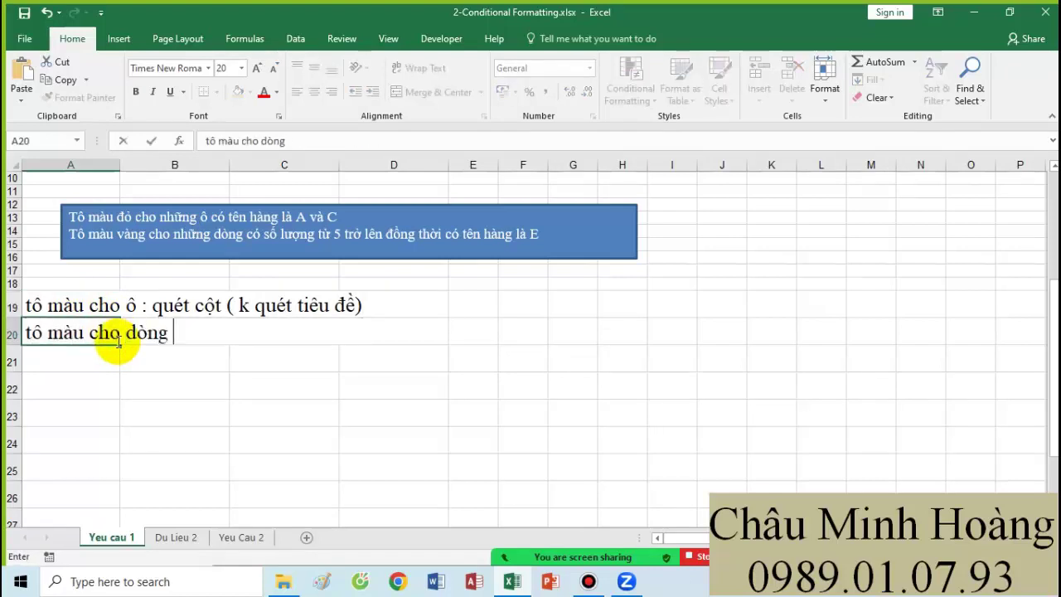
text( : quet)
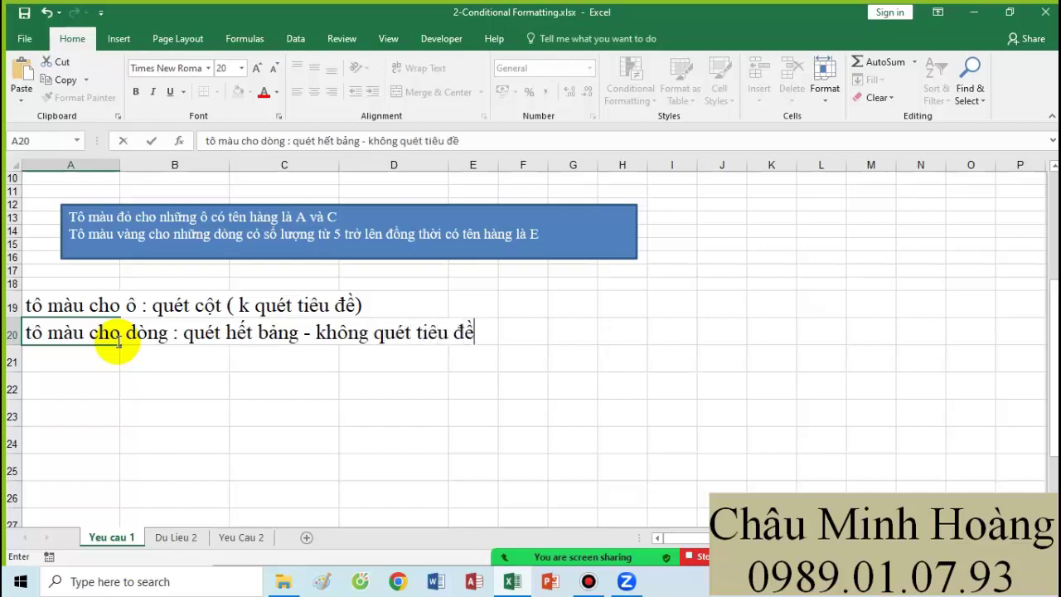
- Enter the note "tô màu cho vùng : quét vùng cần tô - không quét tiêu đề" in A21
click(108, 349)
text(t)
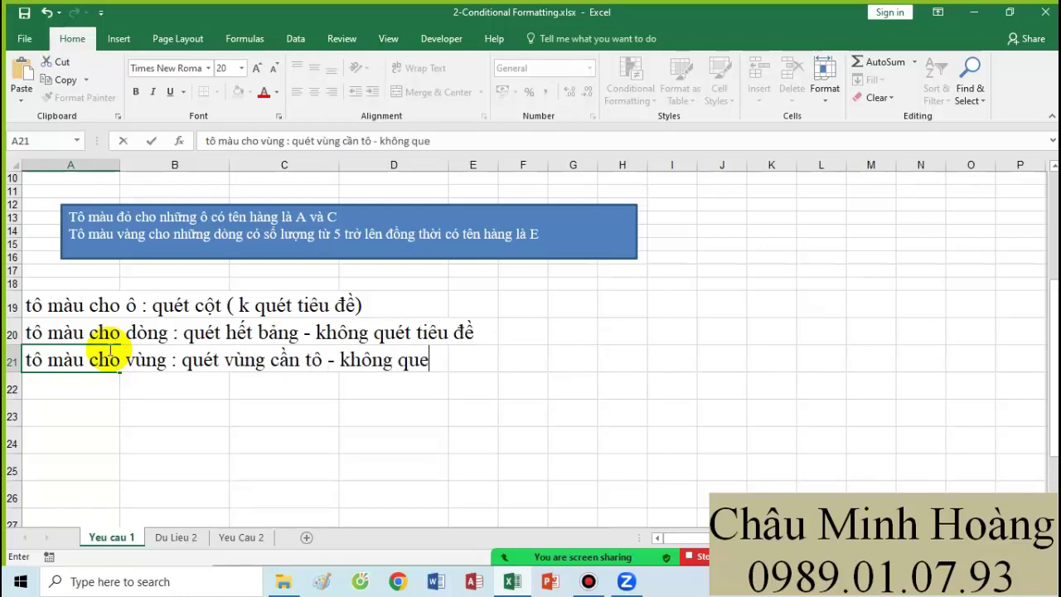
text(t tiêu đ)
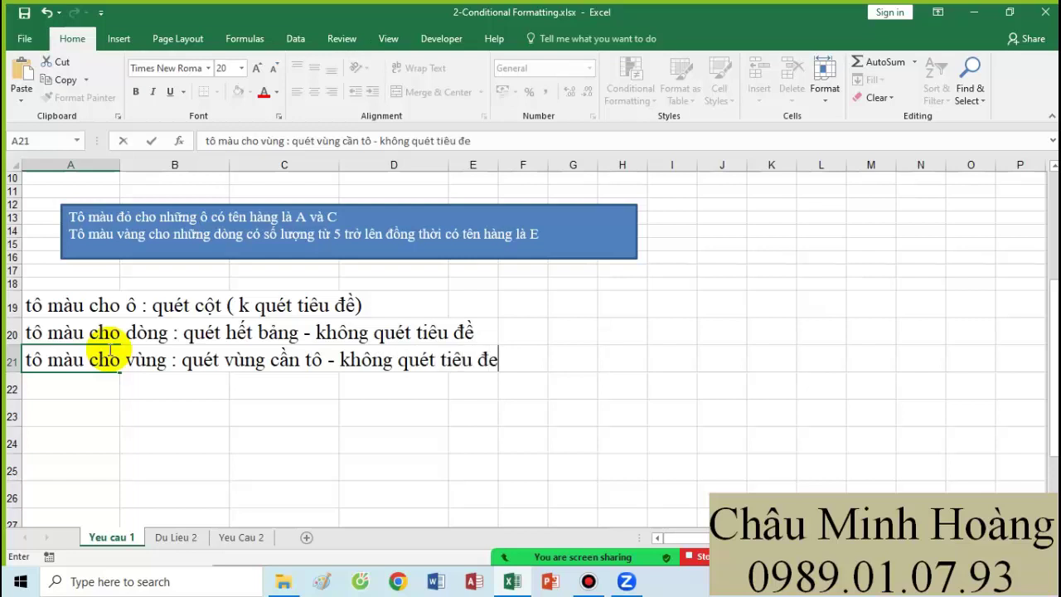
text(ề)
click(186, 445)
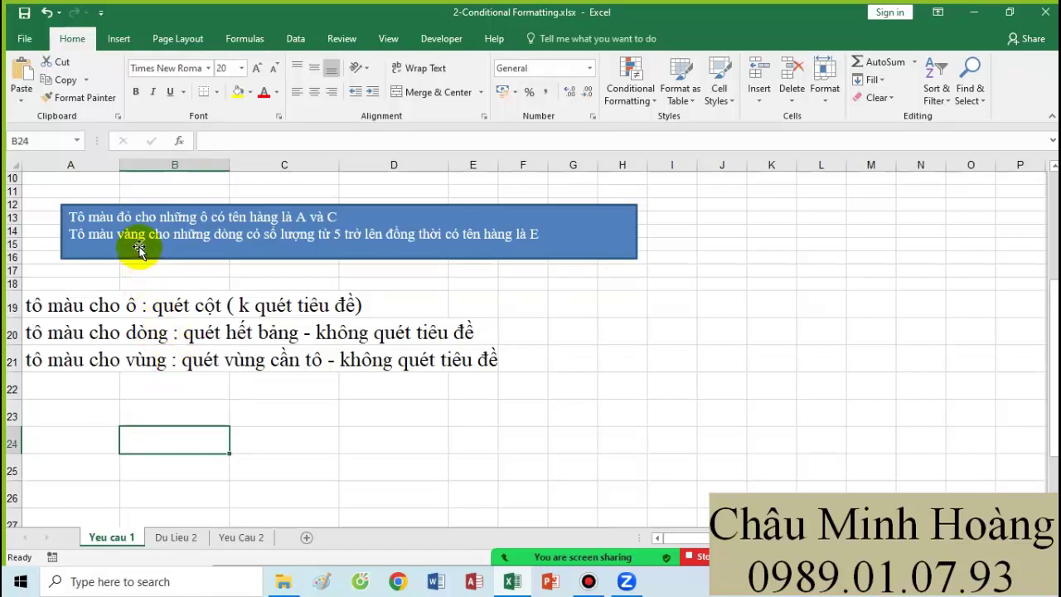
- Insert "- đánh dấu" after "dòng" in the A20 note
double_click(68, 332)
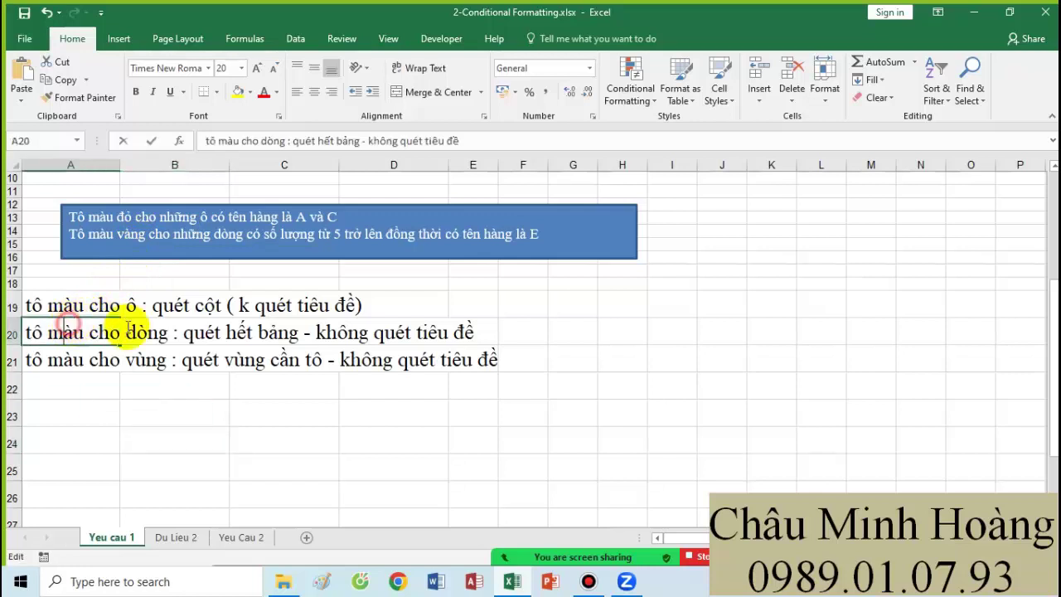
click(173, 332)
text(- đánh da)
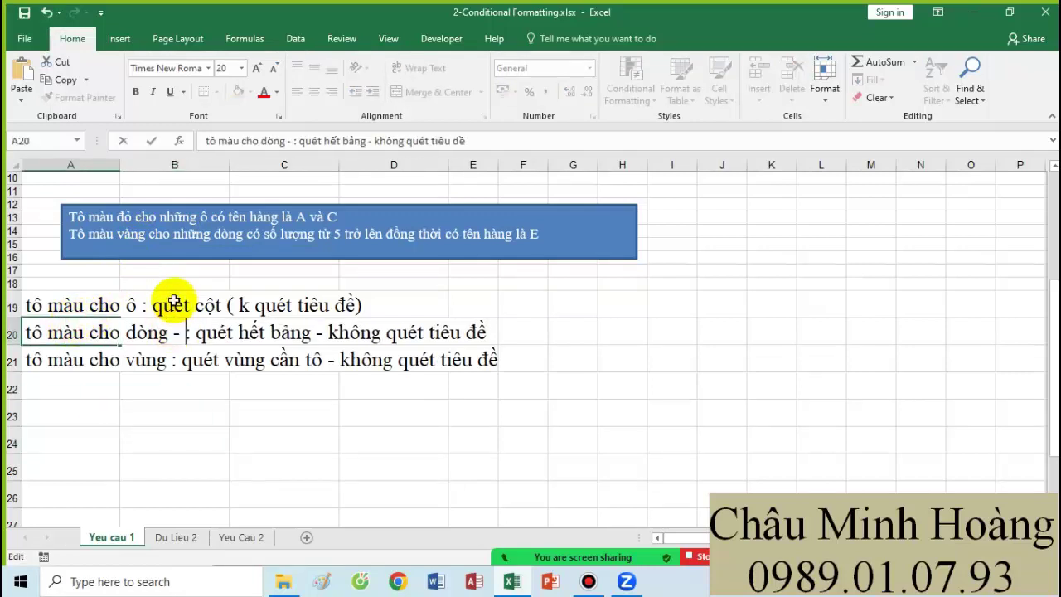
text(ấu)
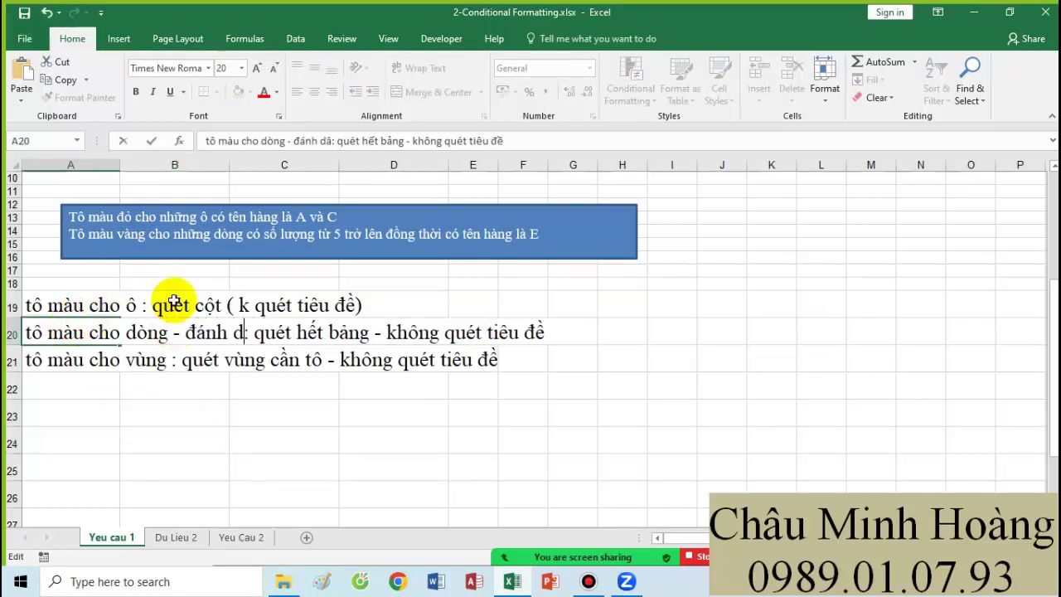
click(108, 393)
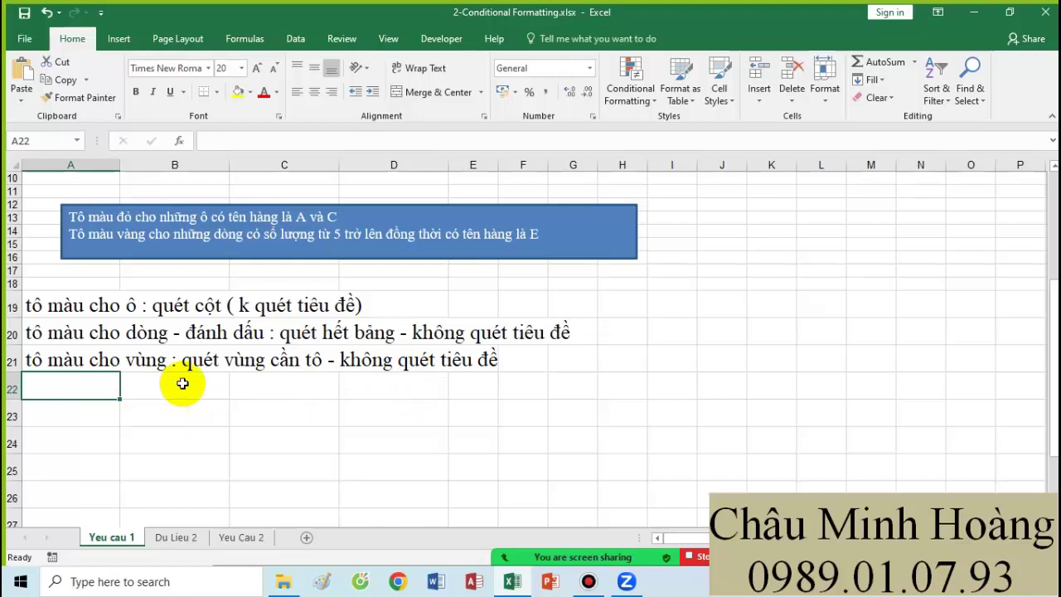
- Select the SỐ LƯỢNG values in B4:B9, without the header
click(500, 410)
scroll(398, 404, up, 3)
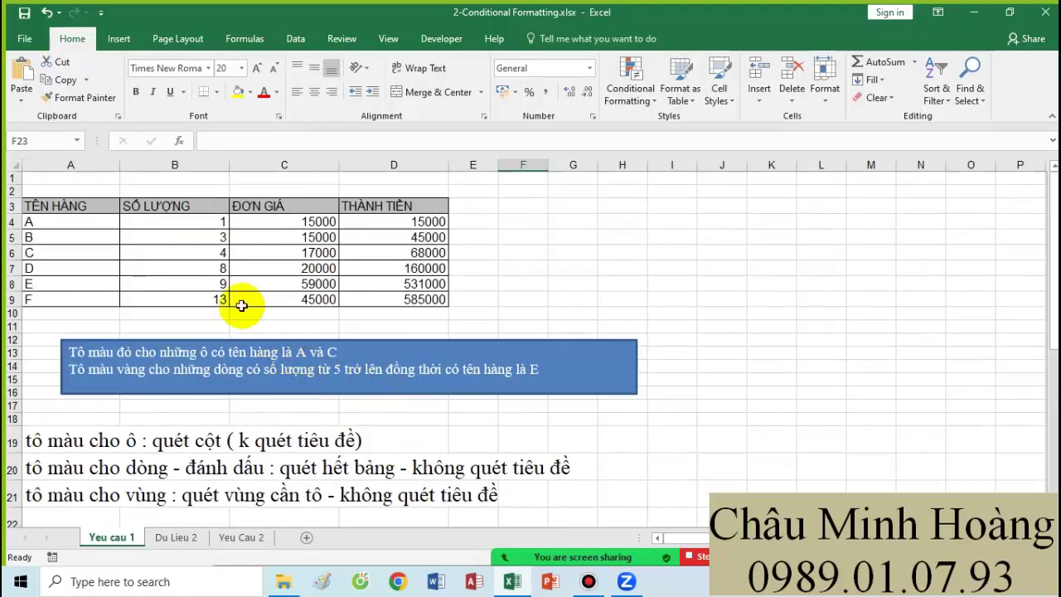
drag(207, 221, 207, 300)
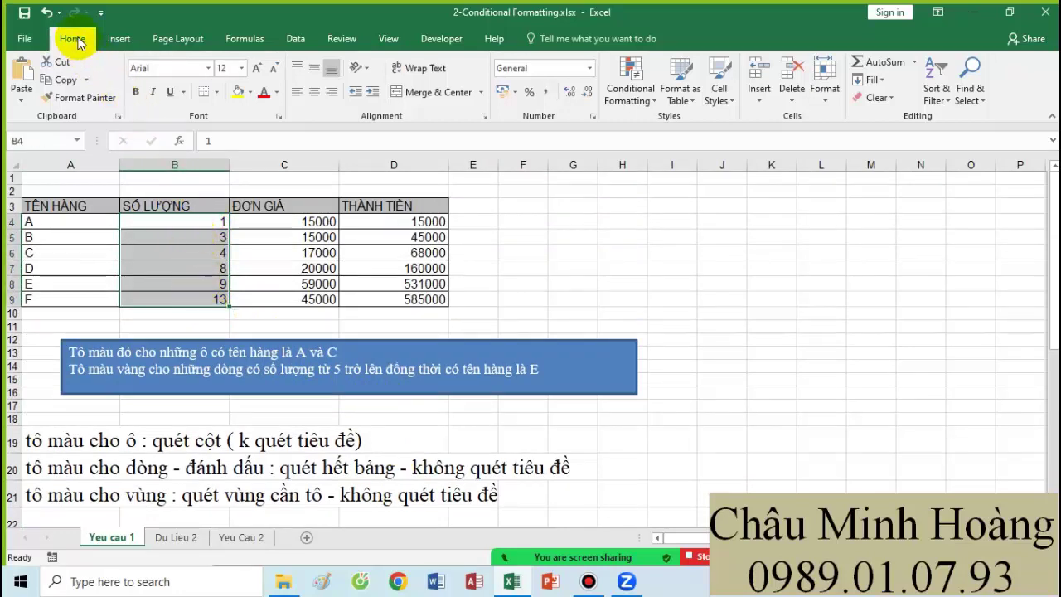
click(649, 98)
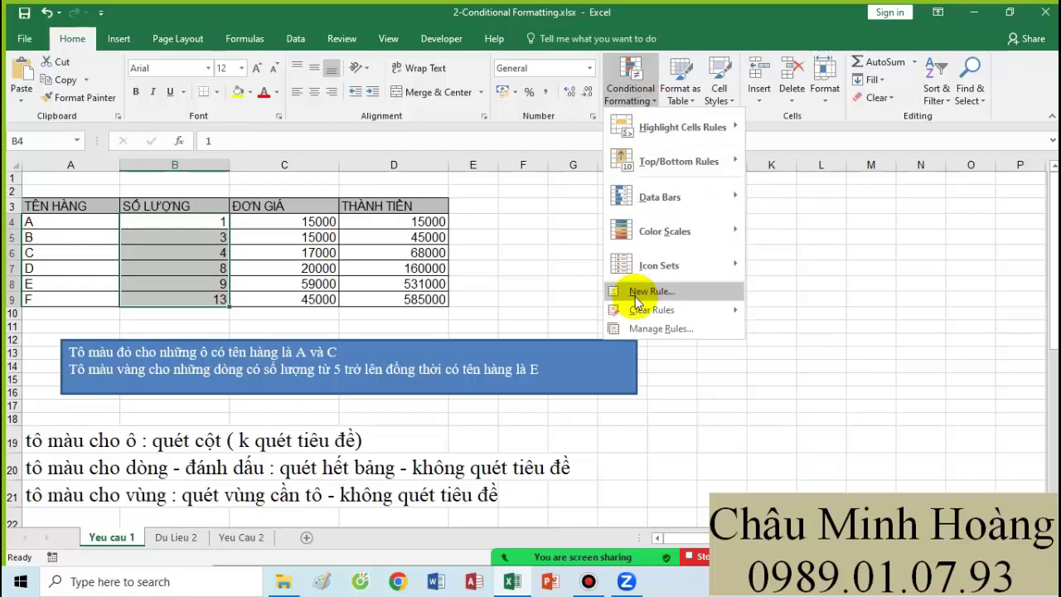
click(636, 297)
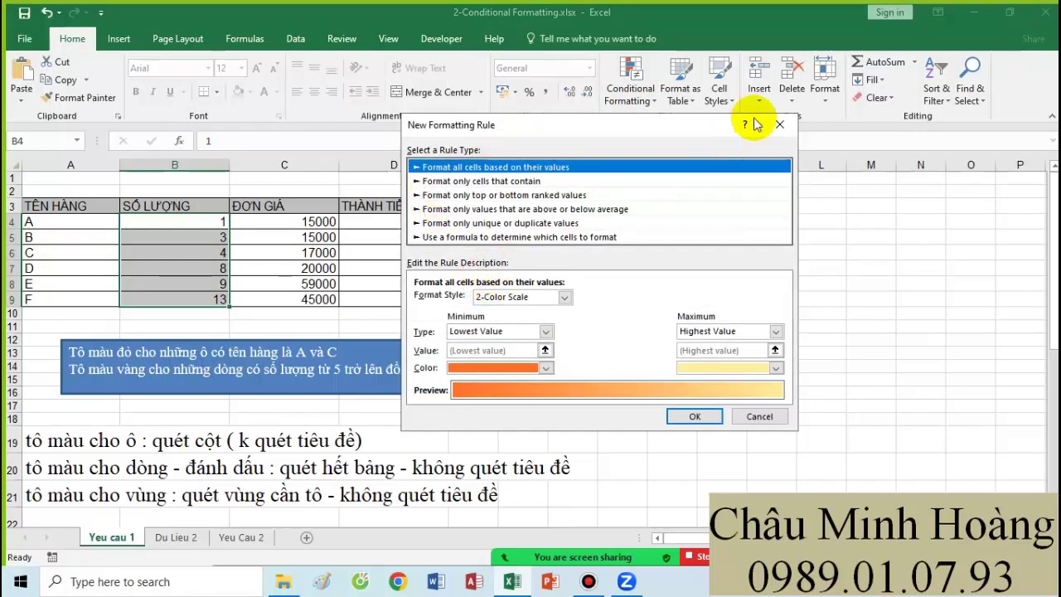
click(780, 124)
- Start a new formatting rule for B4:B9 from the Conditional Formatting Rules Manager
click(630, 93)
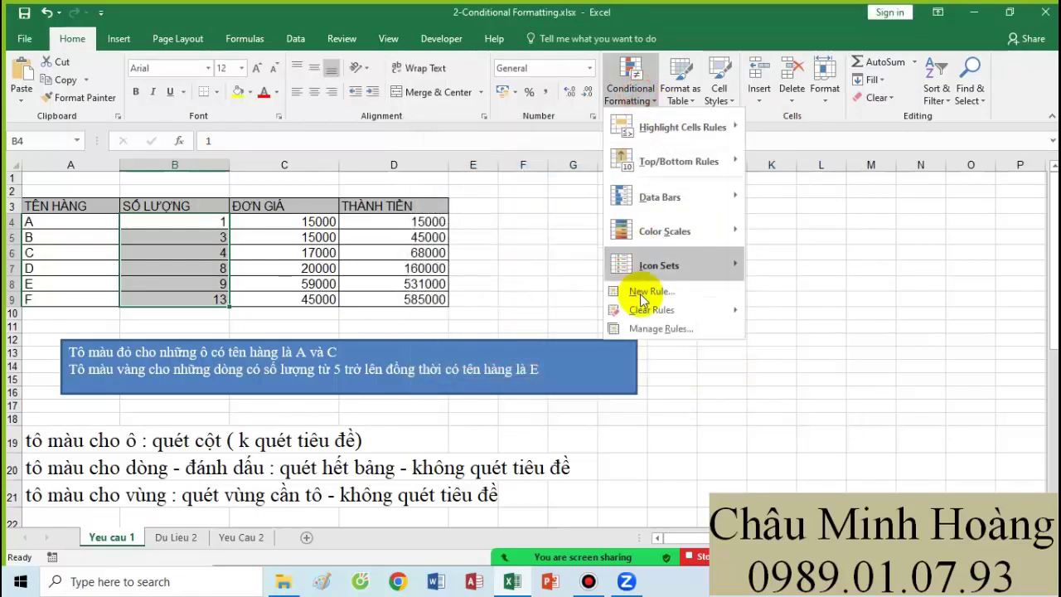
click(661, 330)
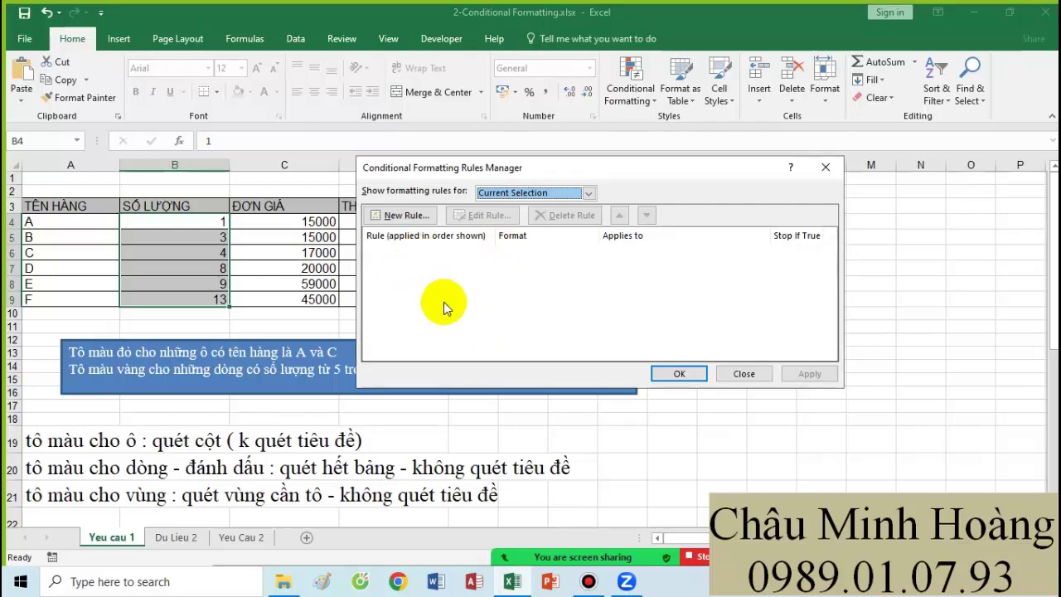
click(408, 217)
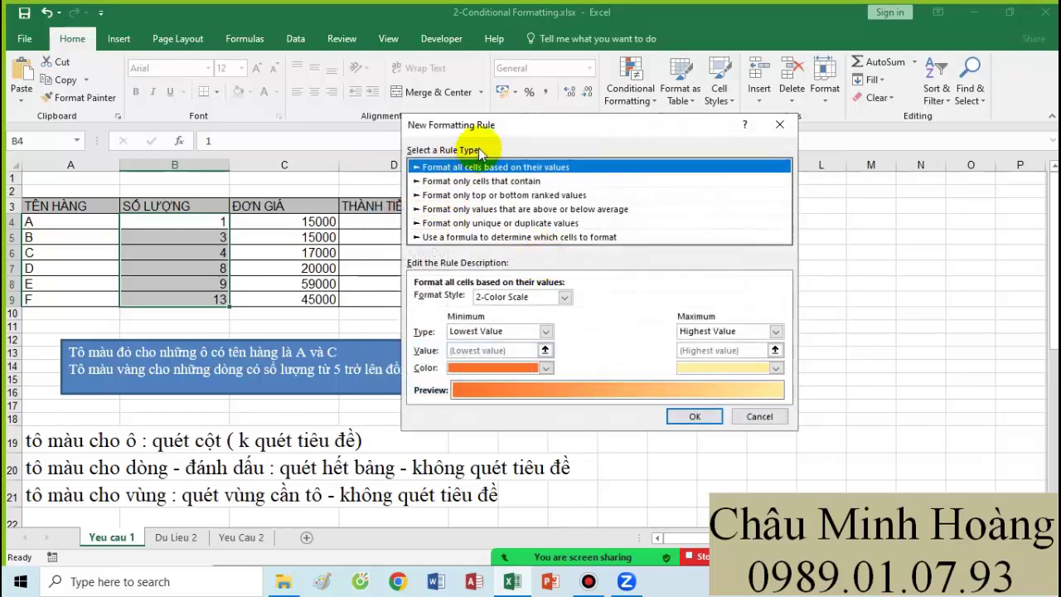
drag(523, 131, 559, 136)
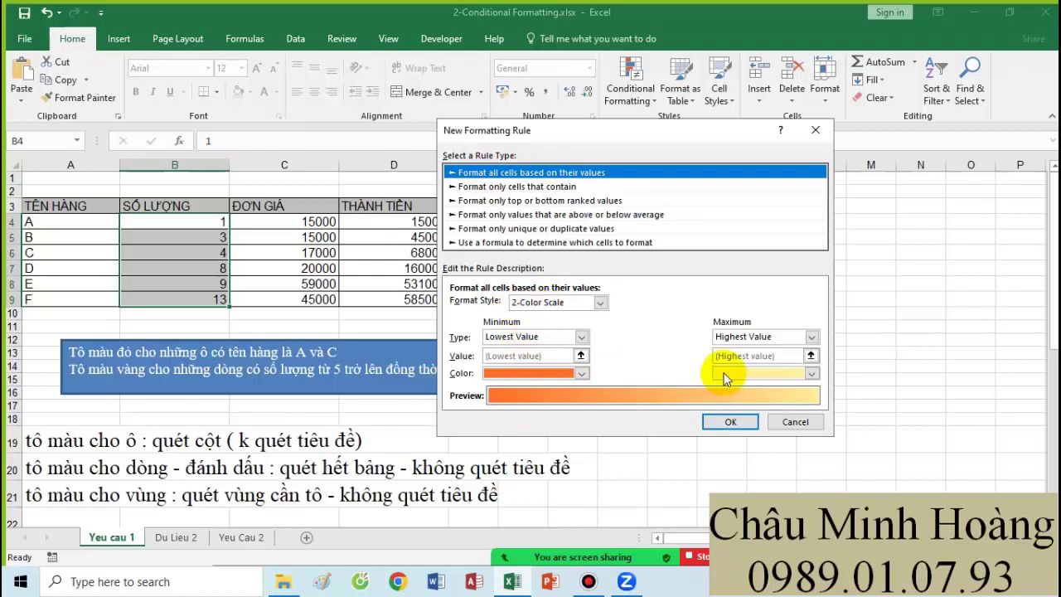
- Try the 3-Color Scale, Data Bar and Icon Sets format styles for the new rule, and return to 2-Color Scale
click(591, 305)
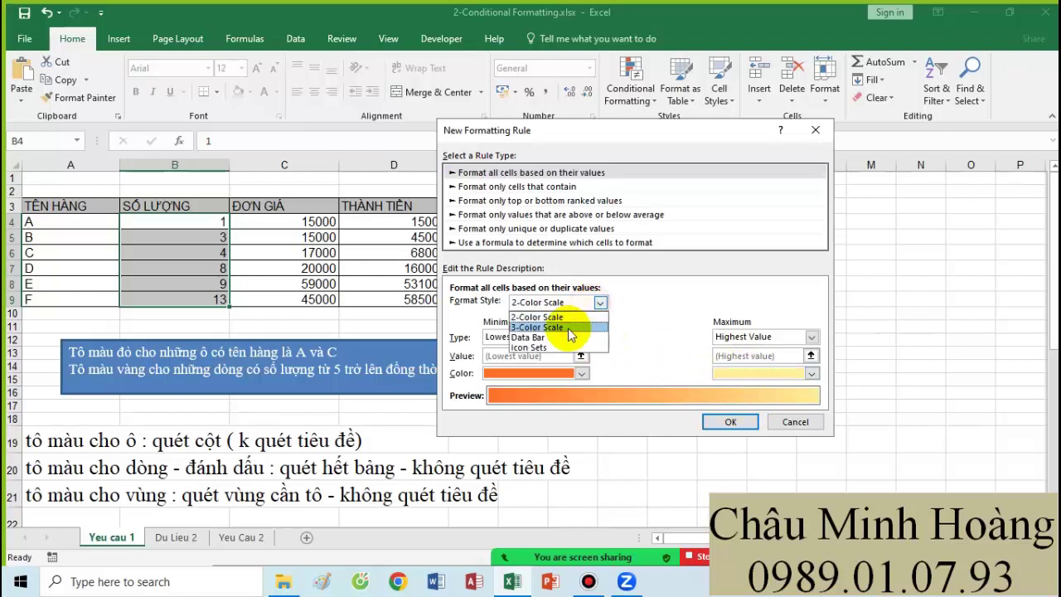
click(568, 328)
click(573, 302)
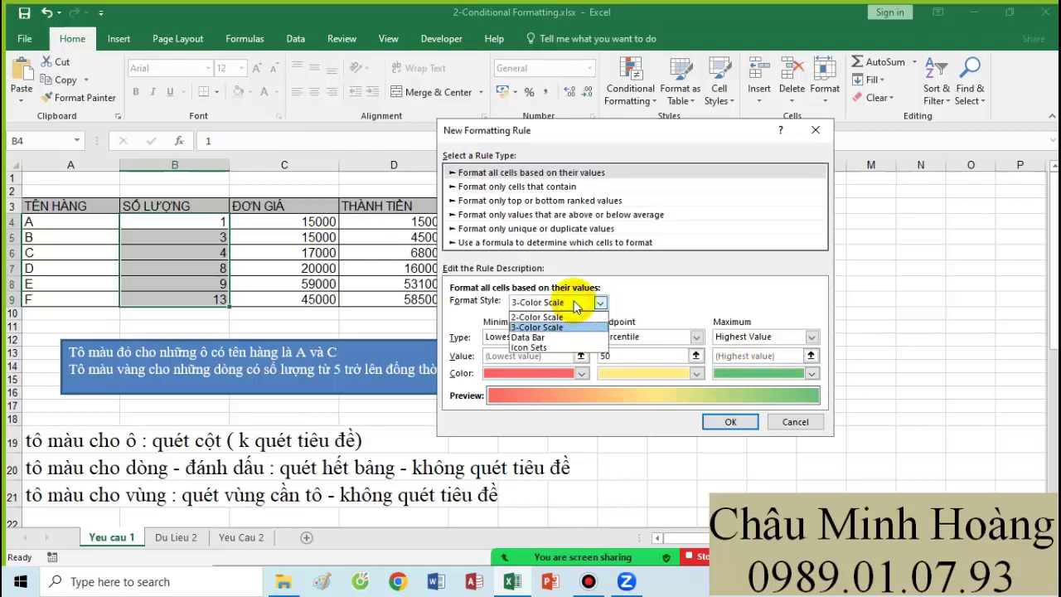
click(567, 334)
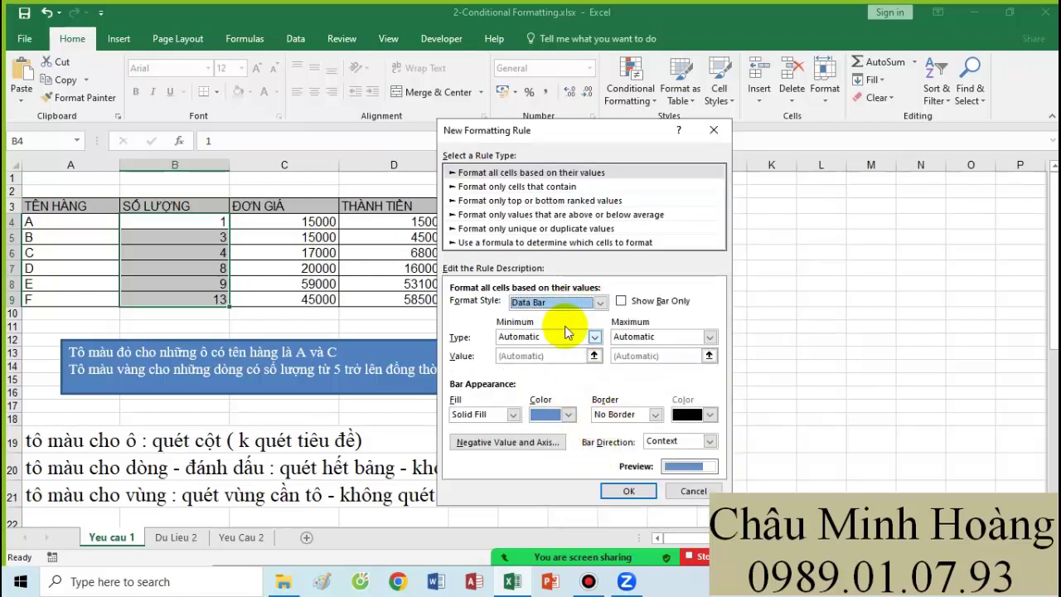
click(557, 305)
click(554, 354)
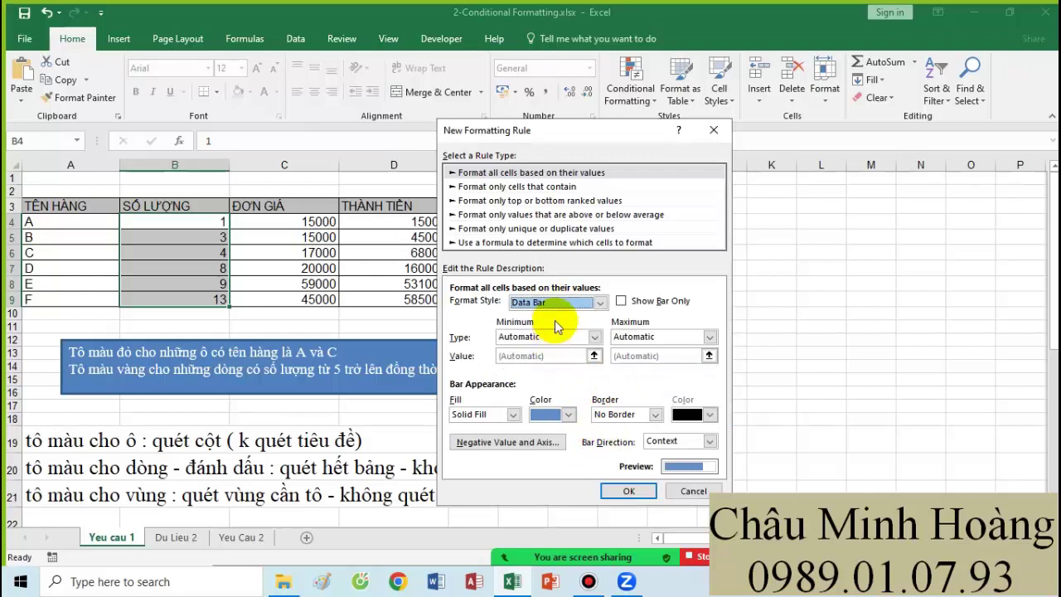
click(554, 303)
click(551, 348)
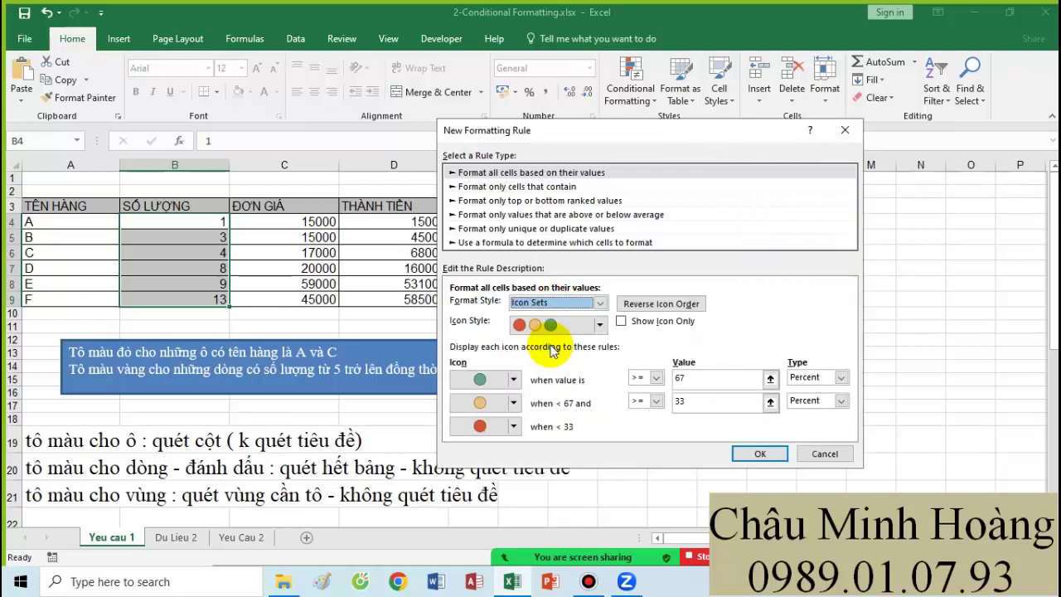
click(572, 303)
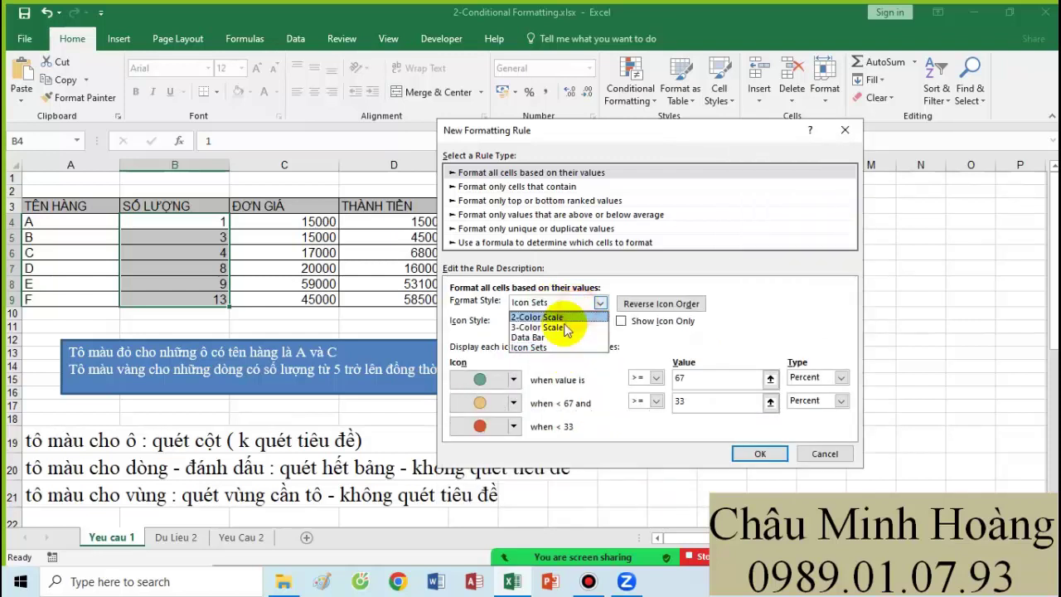
click(554, 317)
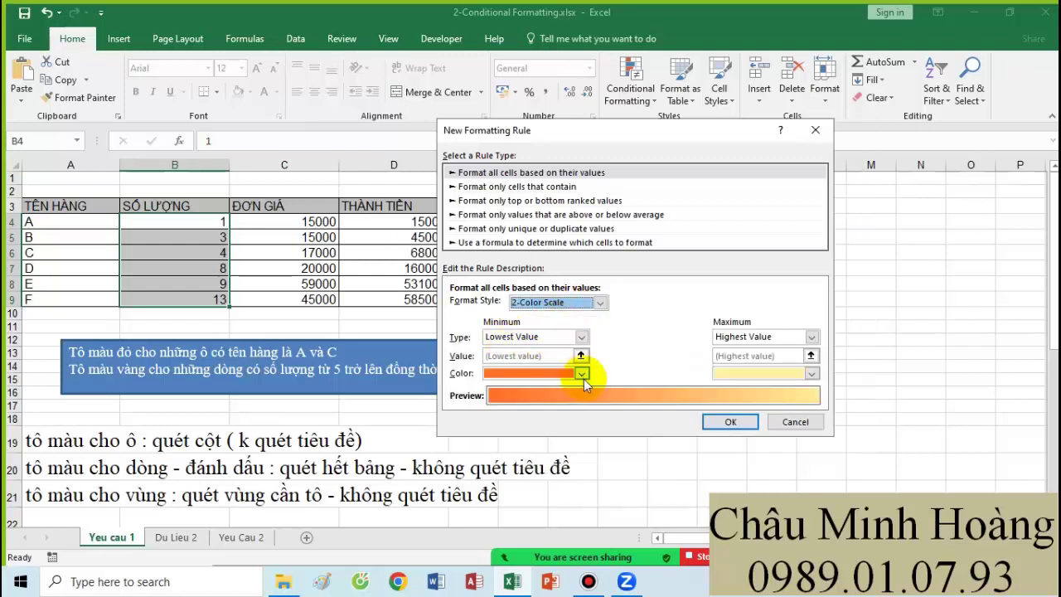
- Set the 2-Color Scale to light green for the lowest value and red for the highest, and apply the rule to B4:B9
click(583, 374)
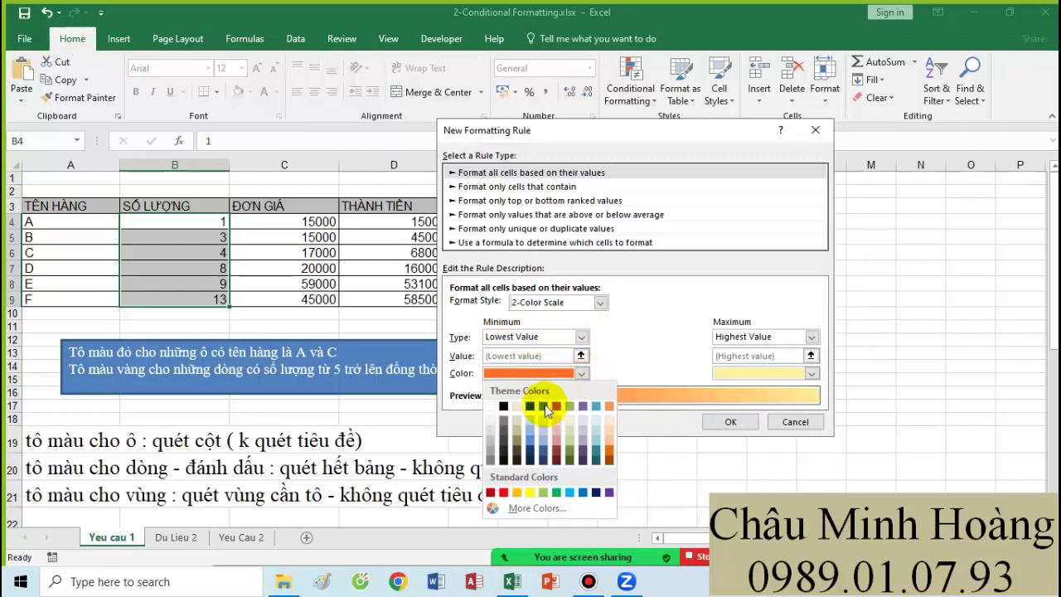
click(544, 492)
click(808, 373)
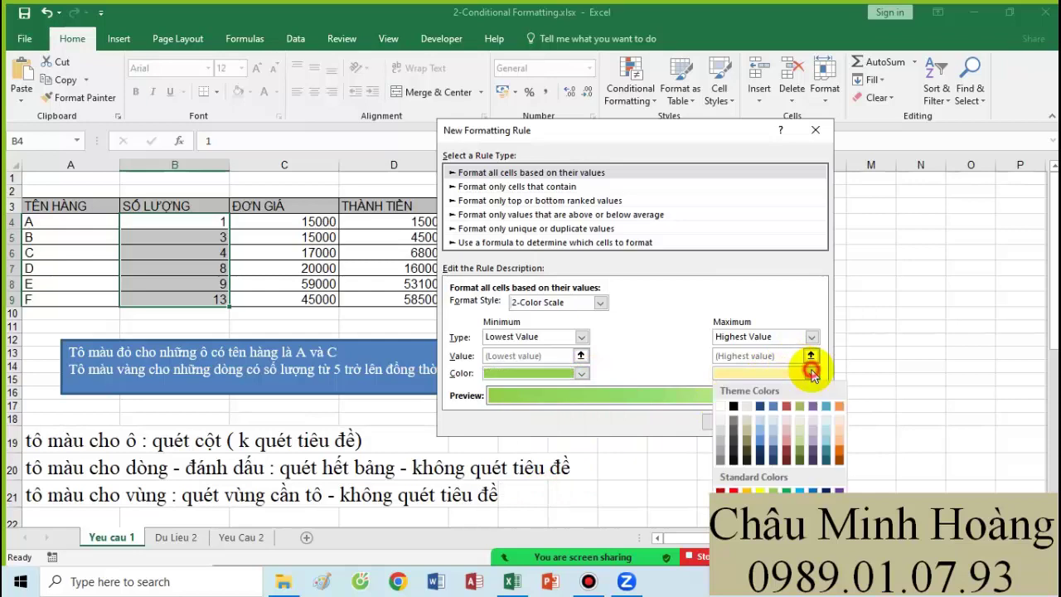
click(731, 489)
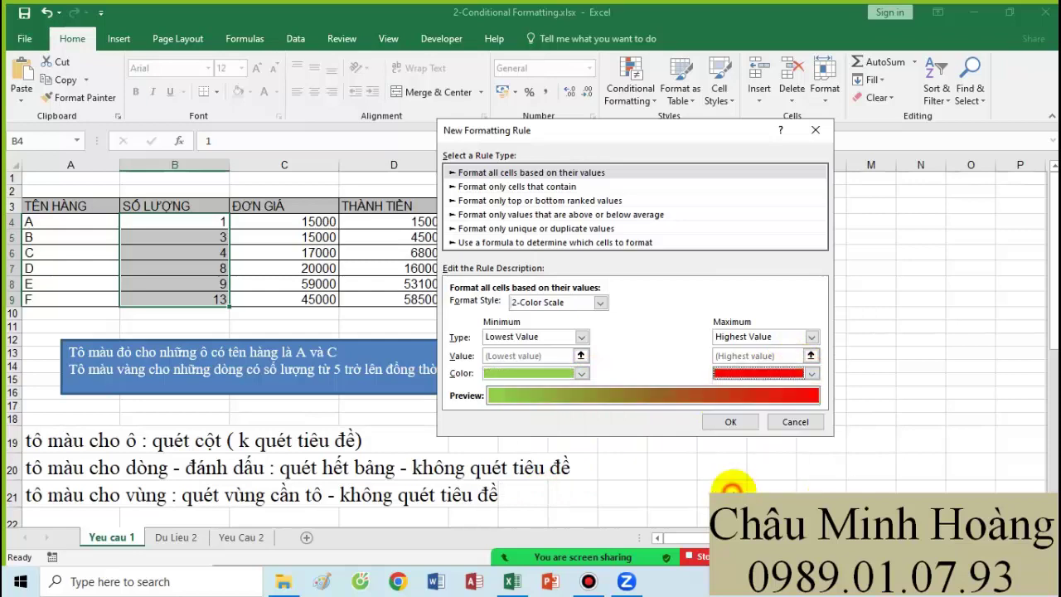
click(730, 425)
click(809, 374)
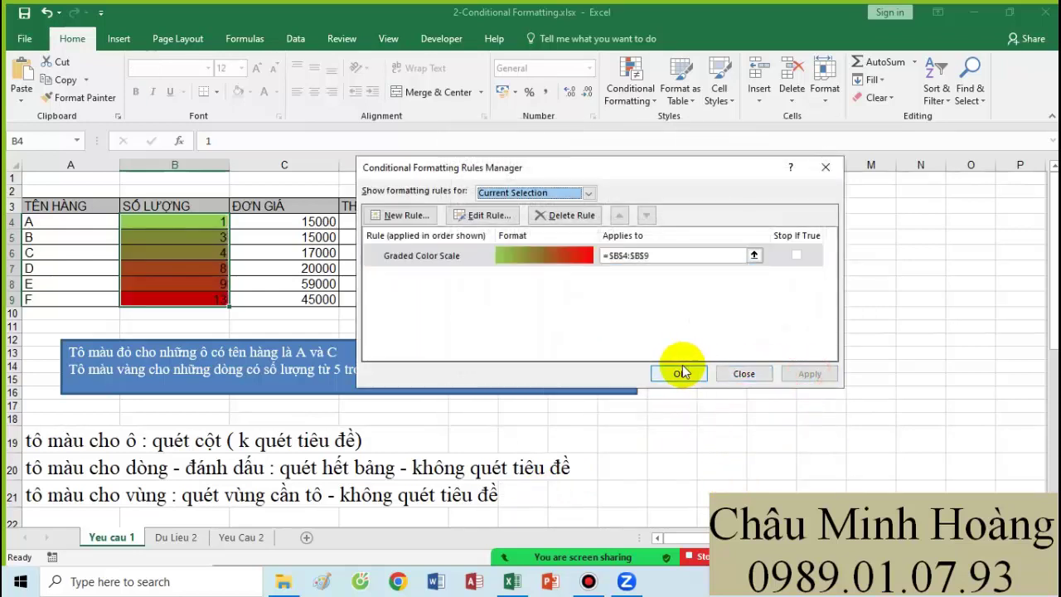
click(678, 373)
- Reselect B4:B9 and start a new formatting rule of the type Format only cells that contain
click(200, 220)
drag(200, 221, 204, 313)
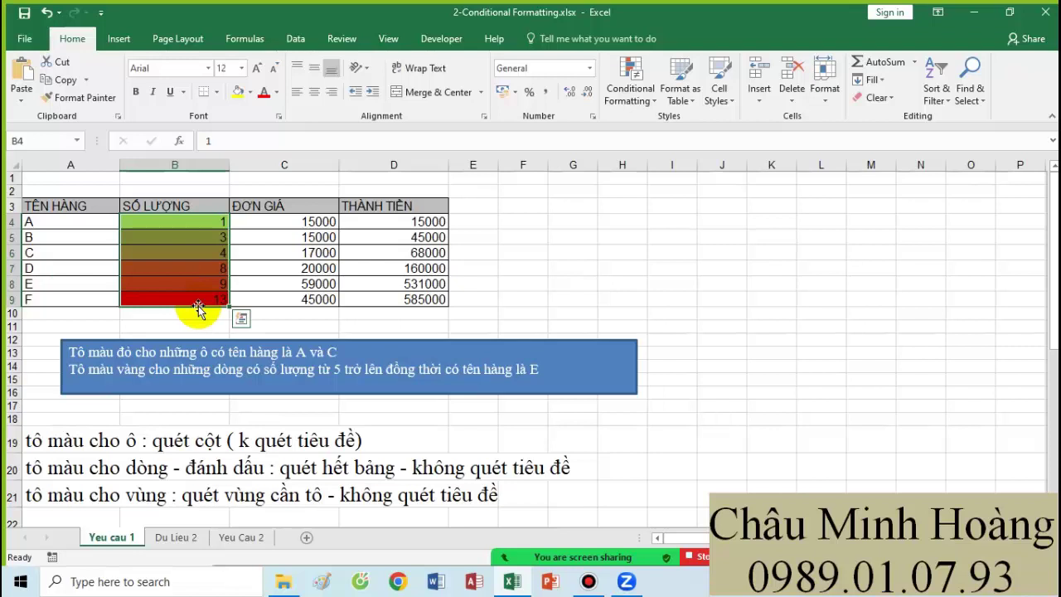
click(635, 83)
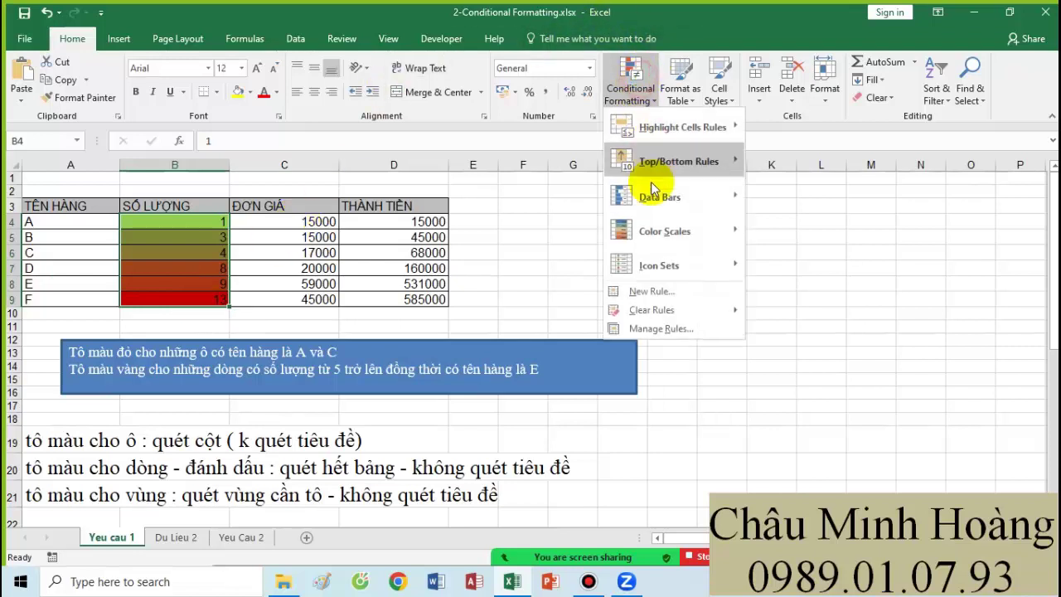
click(642, 328)
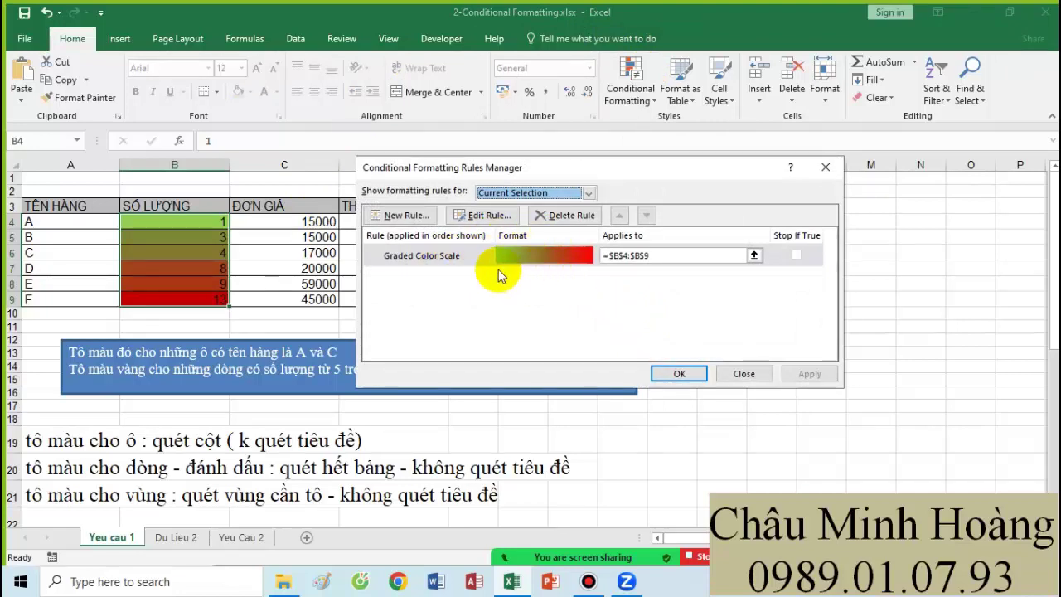
click(398, 215)
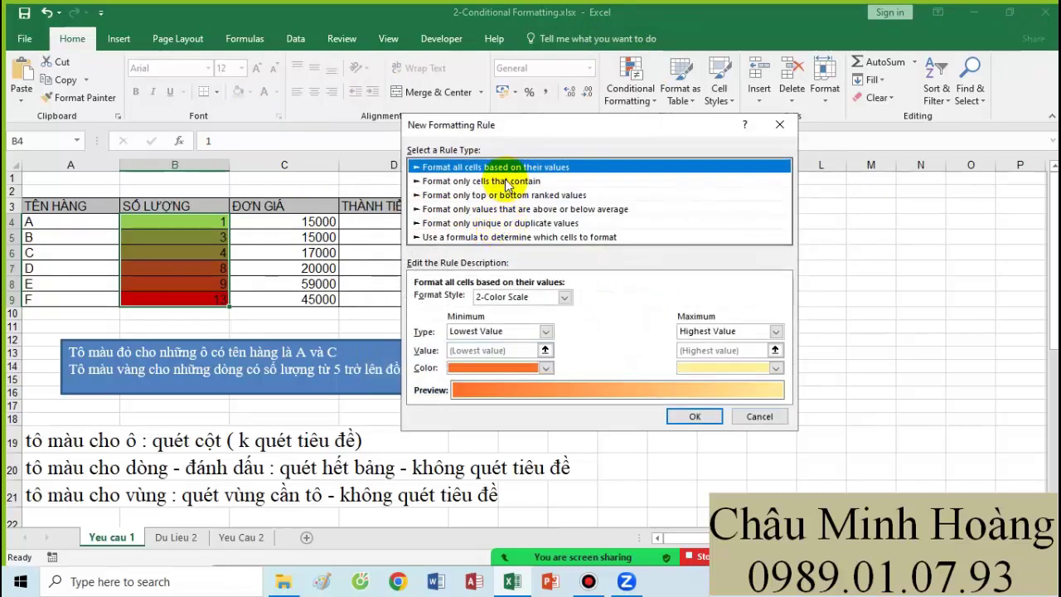
click(507, 183)
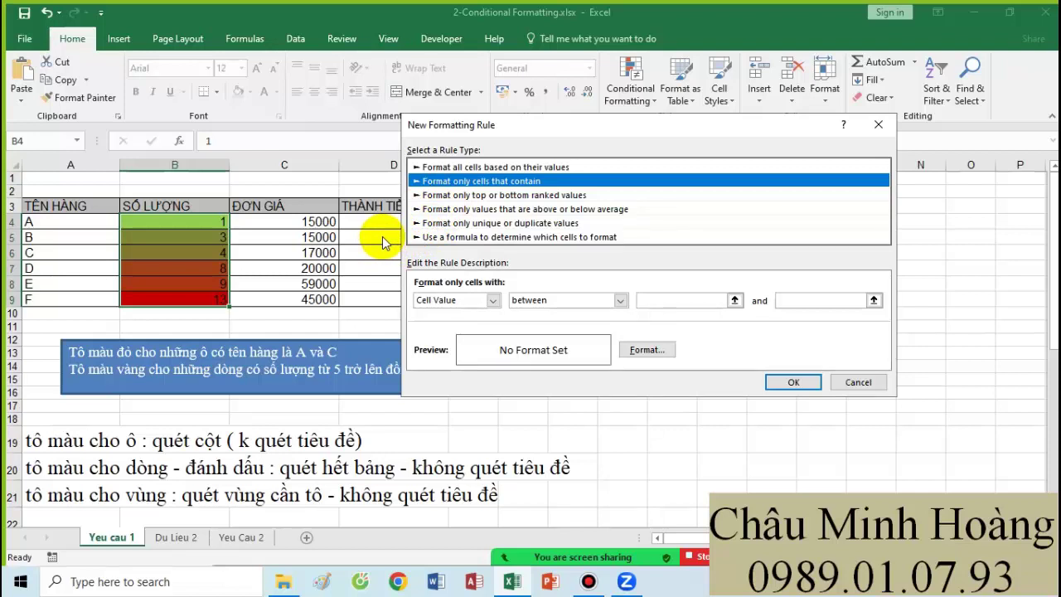
- Explore the condition choices for cells that contain, including the options for Specific Text and Dates Occurring
click(490, 301)
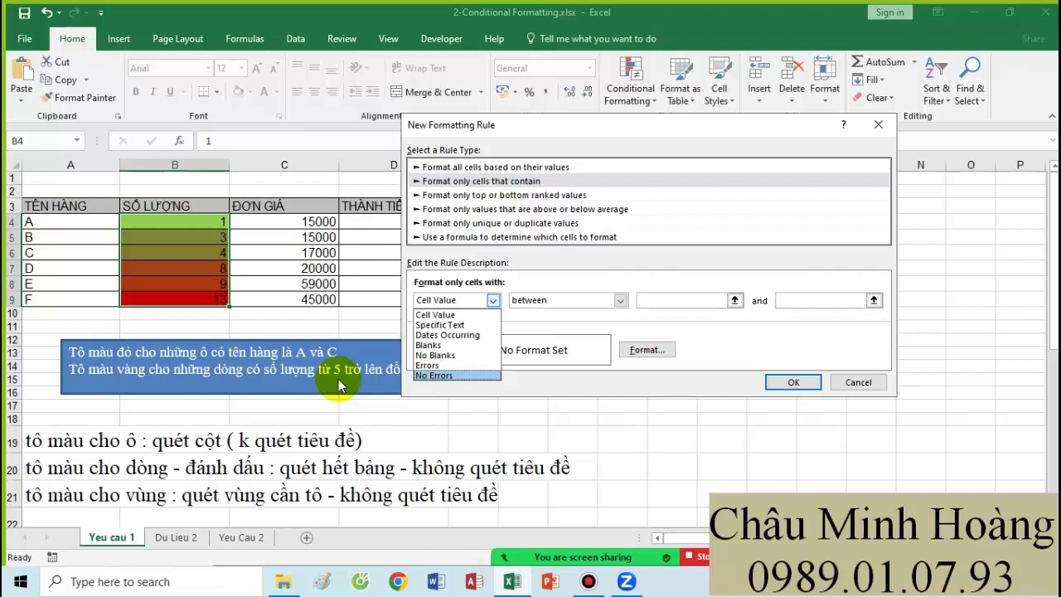
click(455, 325)
click(562, 300)
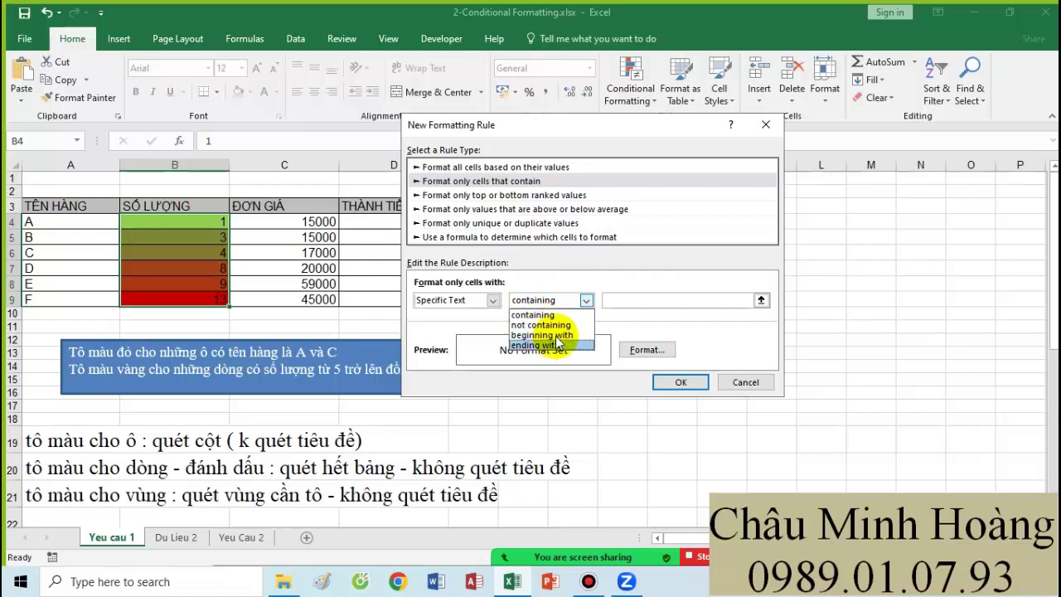
click(493, 300)
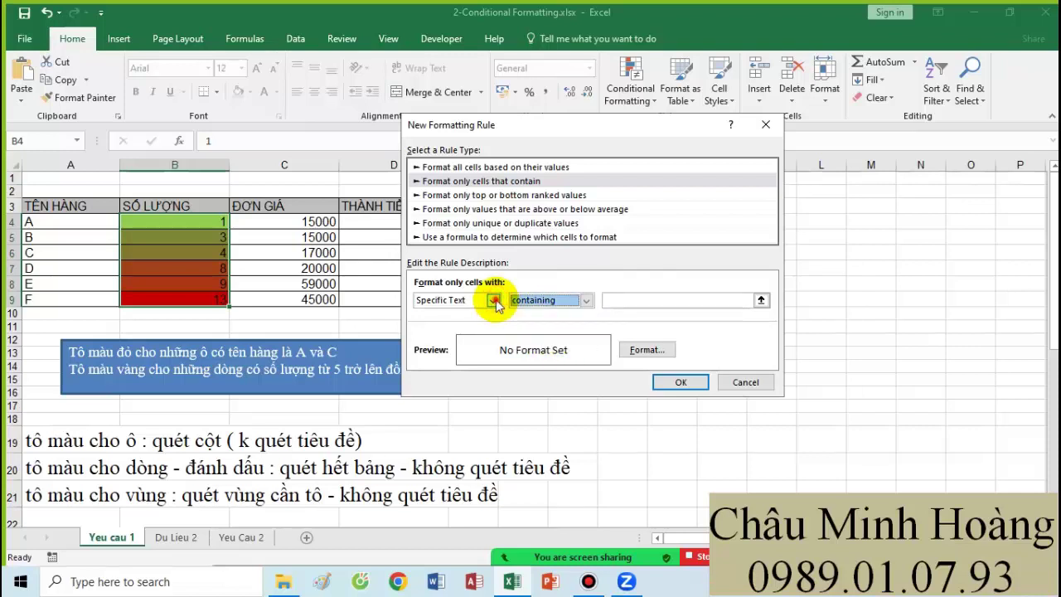
click(493, 300)
click(505, 335)
click(538, 307)
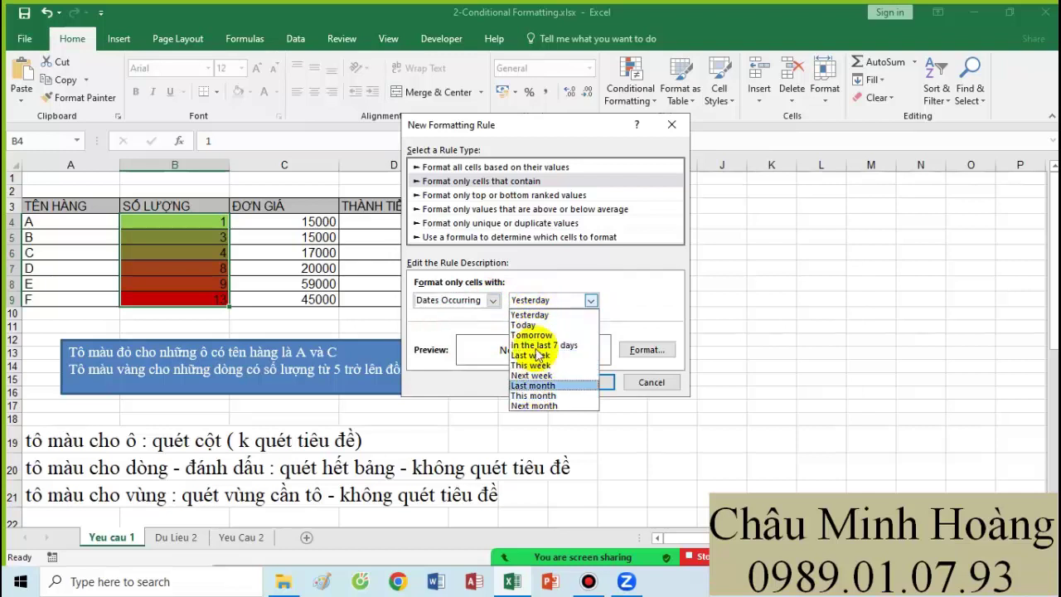
click(474, 302)
click(476, 302)
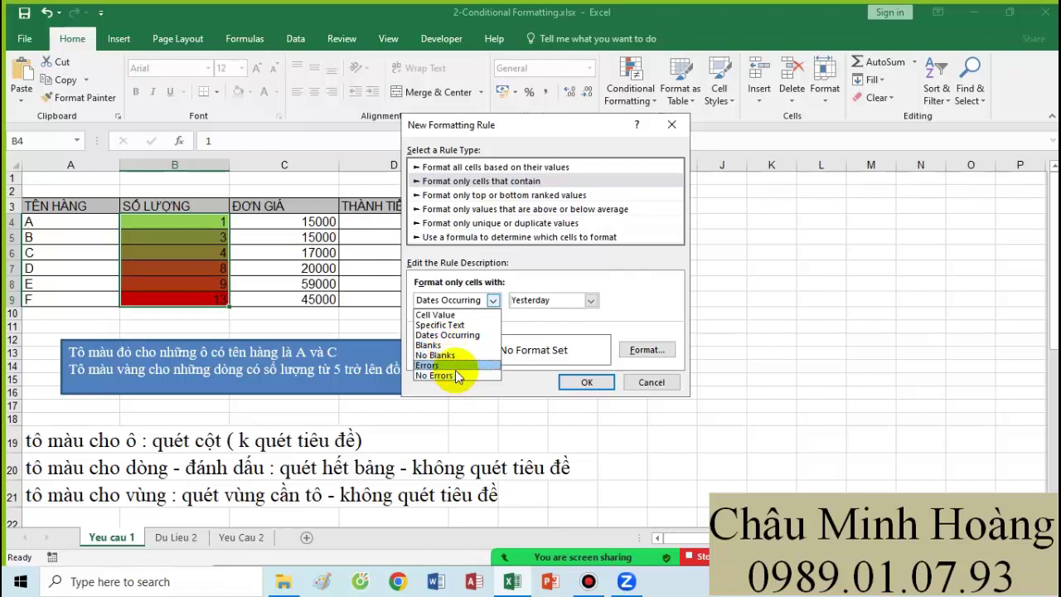
click(514, 298)
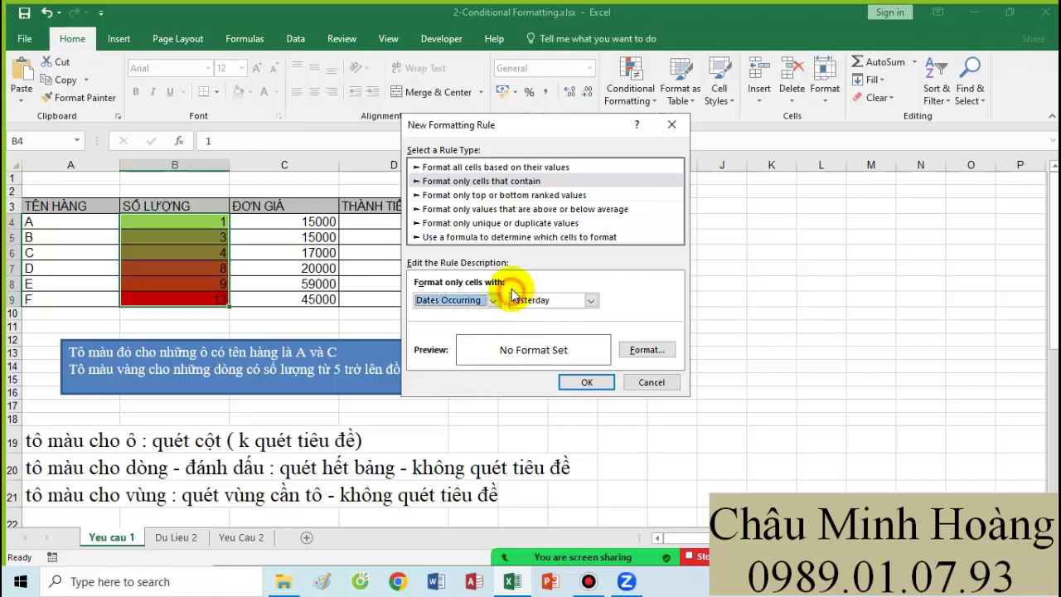
click(456, 312)
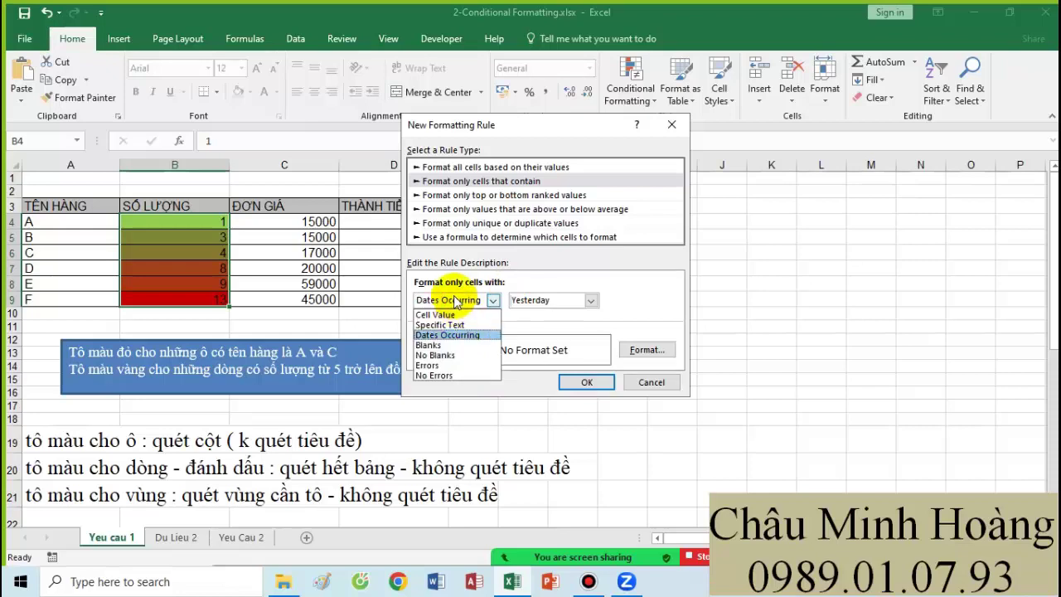
click(455, 302)
- Look through the font colour and fill options of the rule's format, and leave without choosing one
click(646, 349)
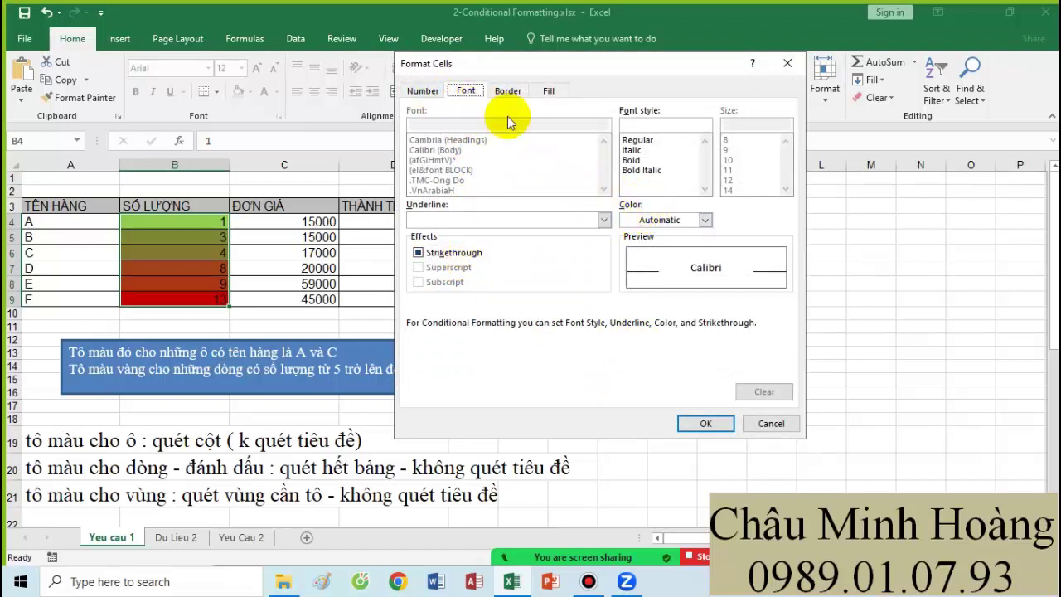
click(670, 219)
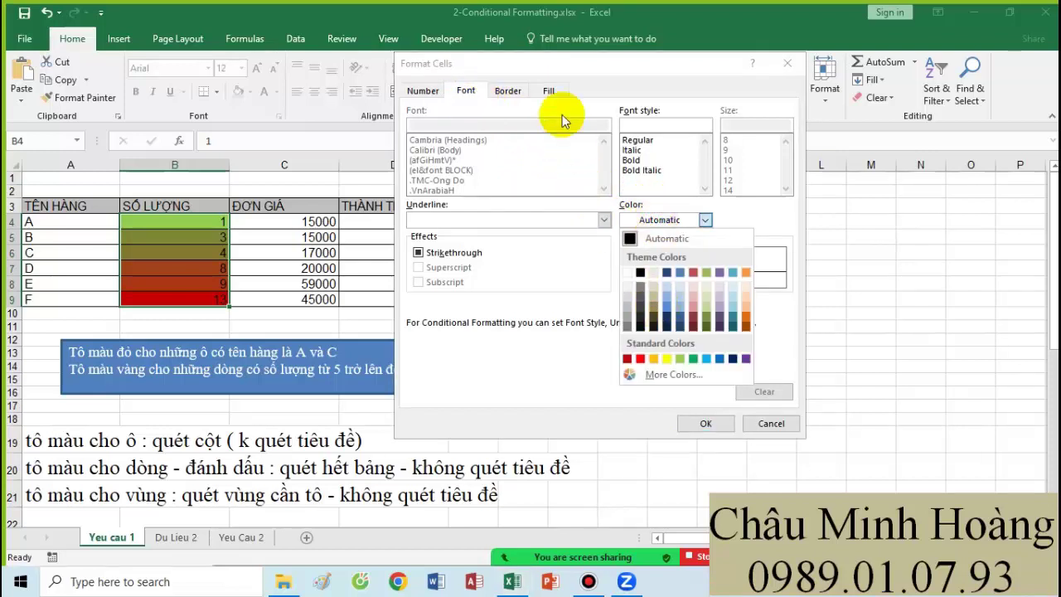
click(554, 94)
click(552, 92)
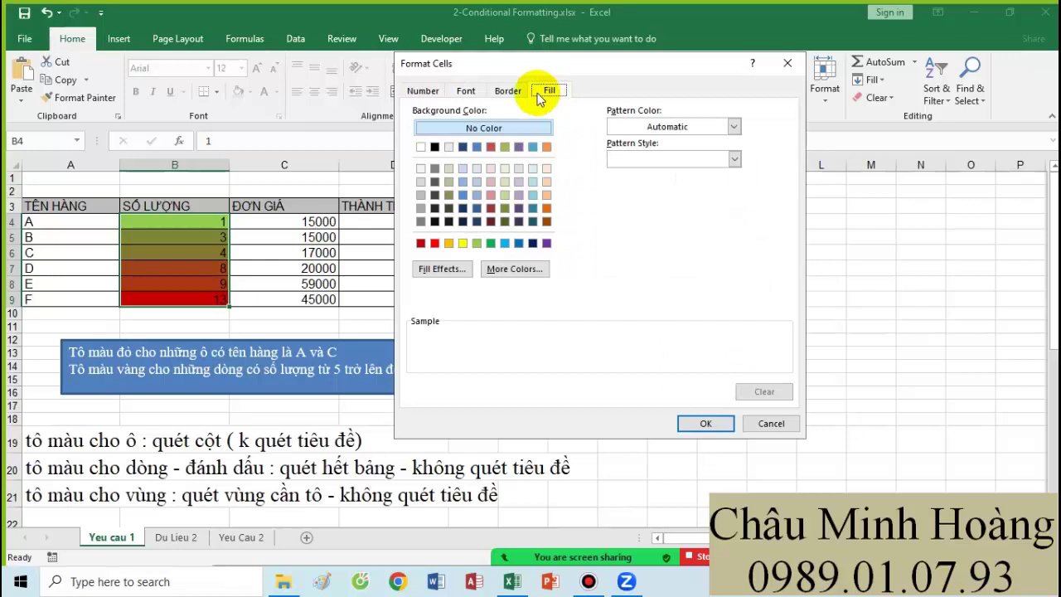
click(787, 64)
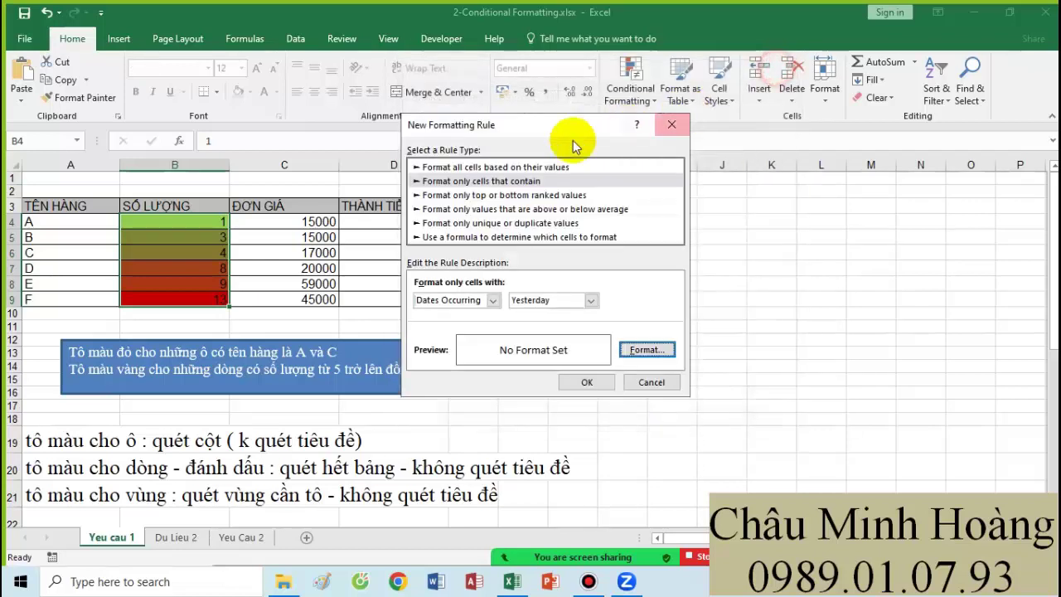
- Review the top or bottom, average, unique or duplicate and formula rule types, and close the Rules Manager without adding a rule
click(473, 194)
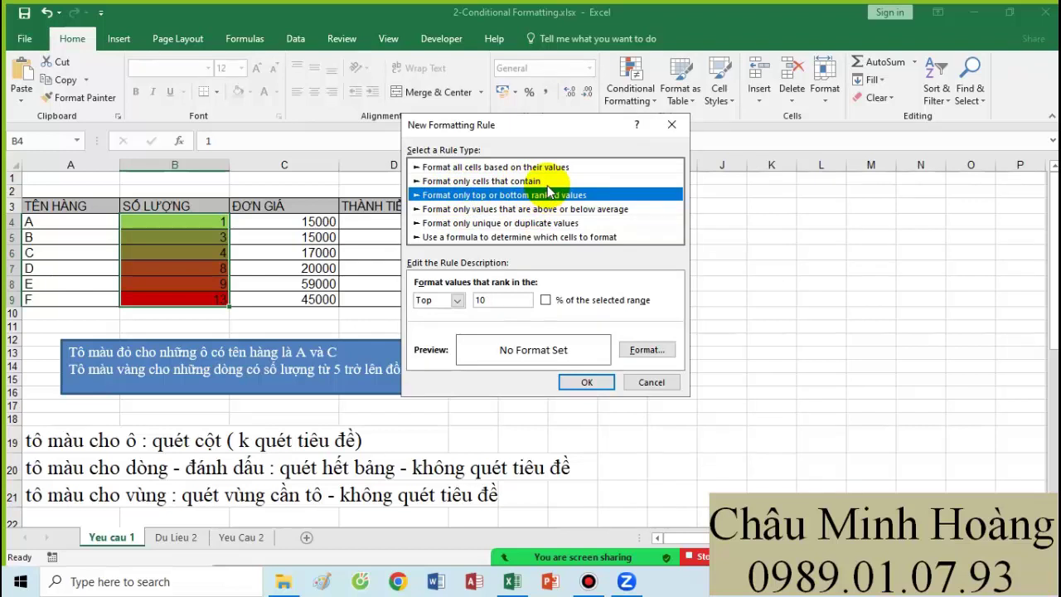
click(476, 210)
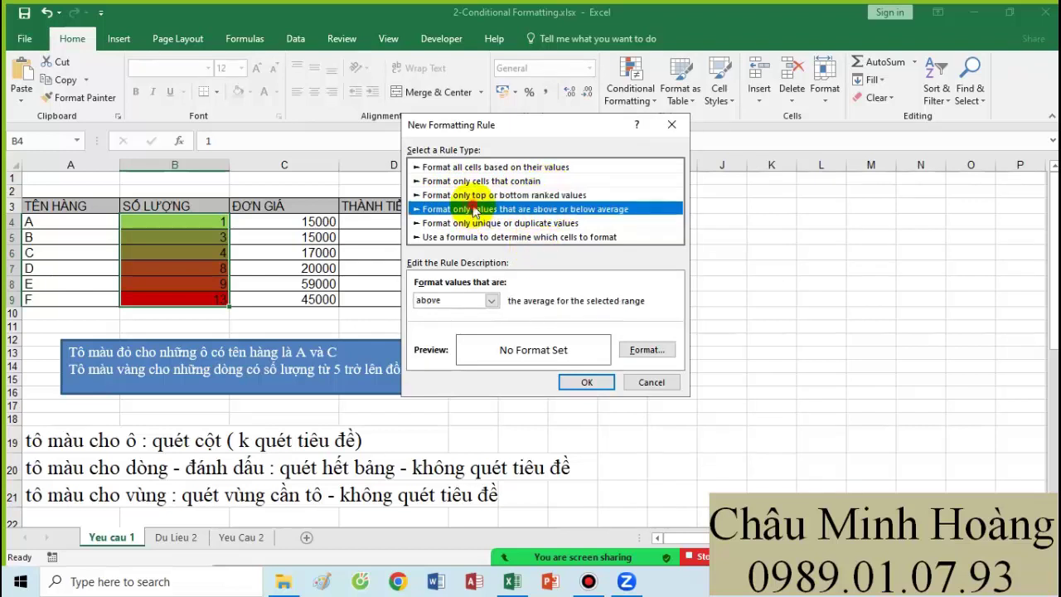
click(563, 222)
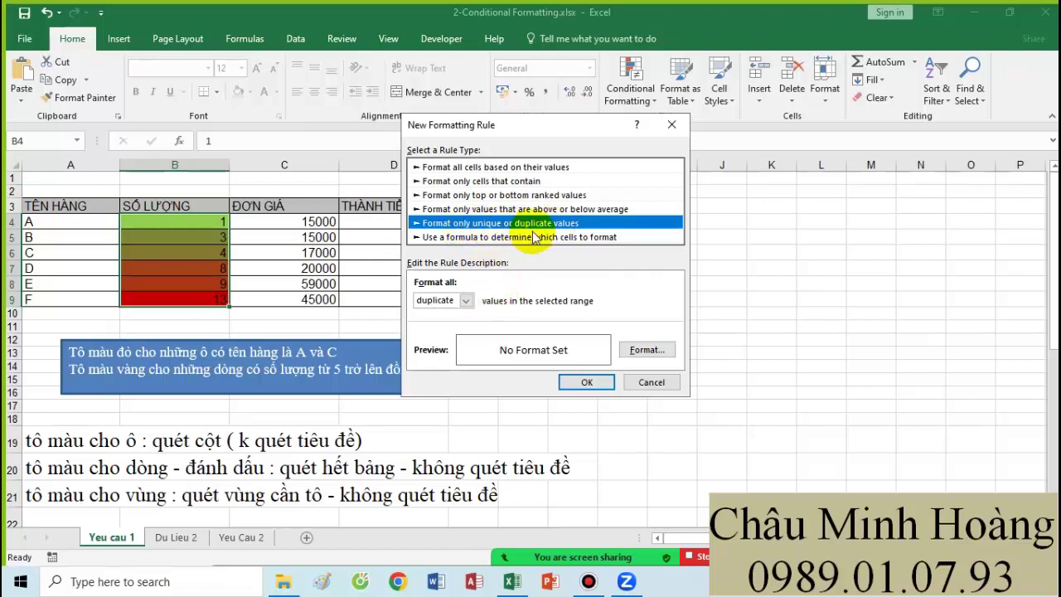
click(522, 238)
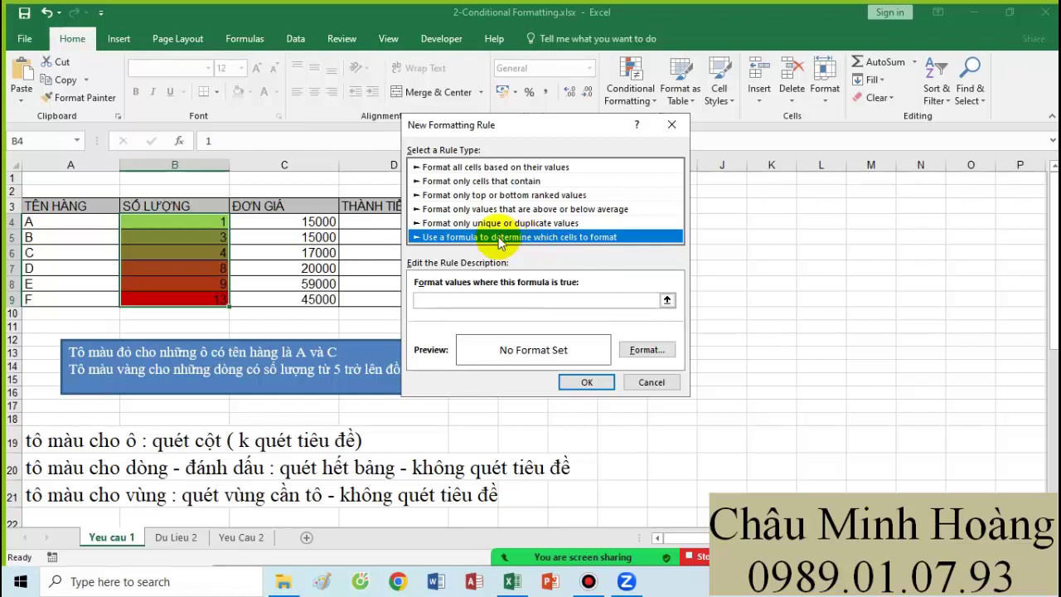
click(470, 167)
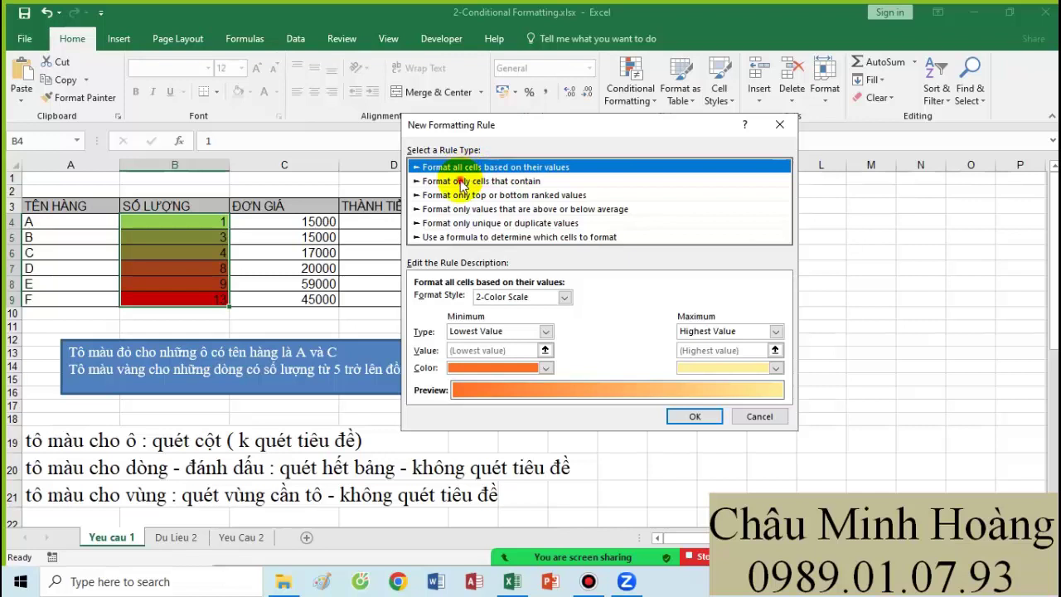
click(464, 181)
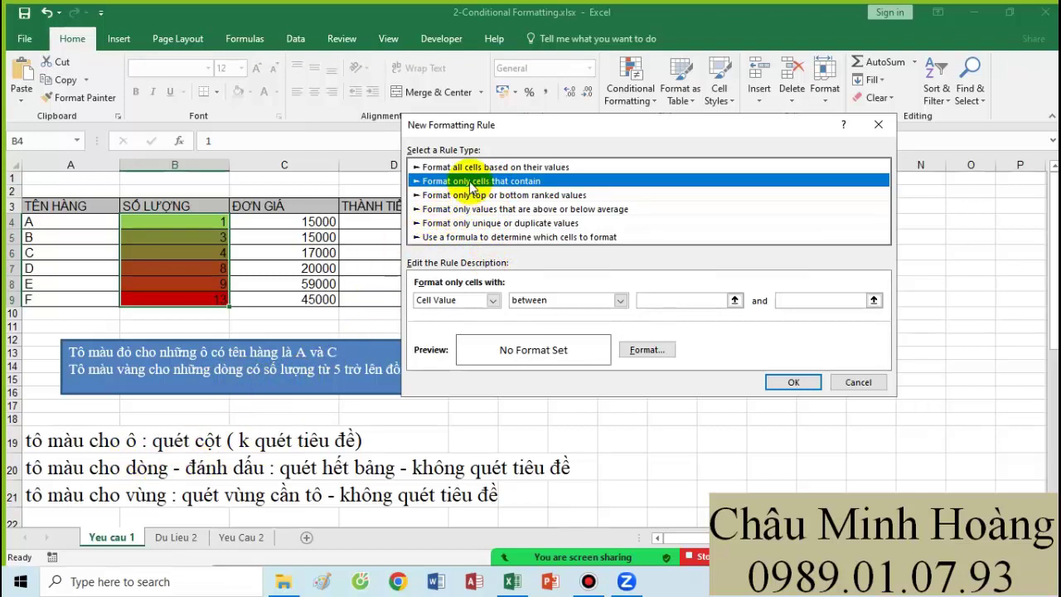
click(467, 238)
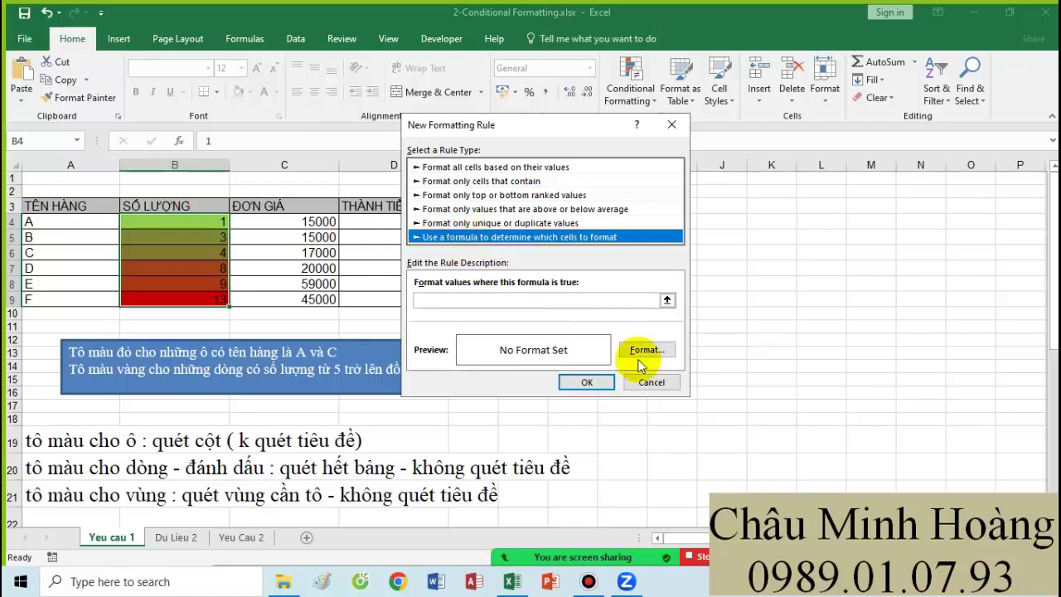
click(653, 382)
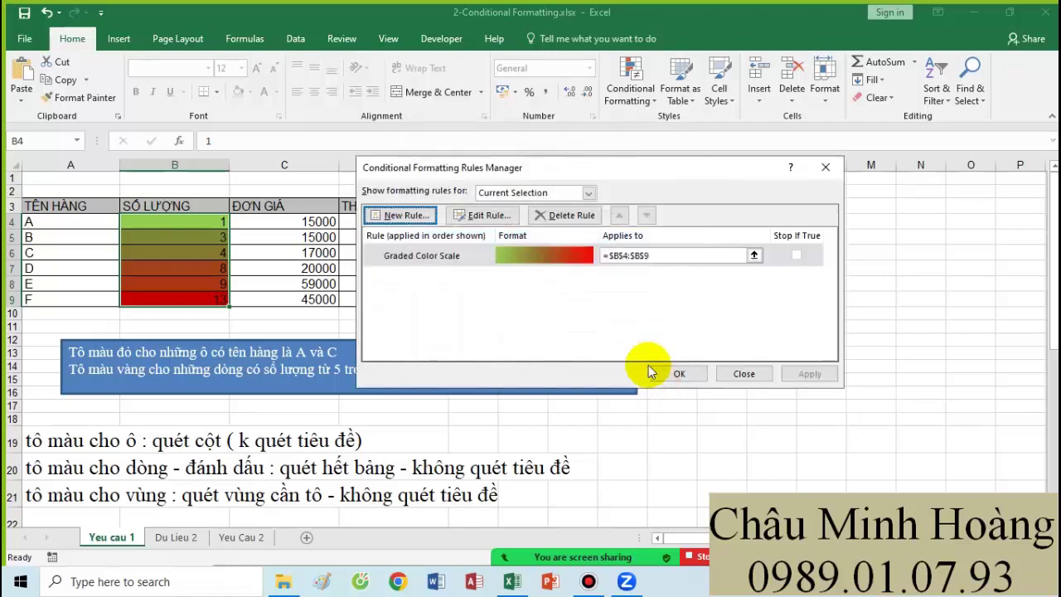
click(741, 371)
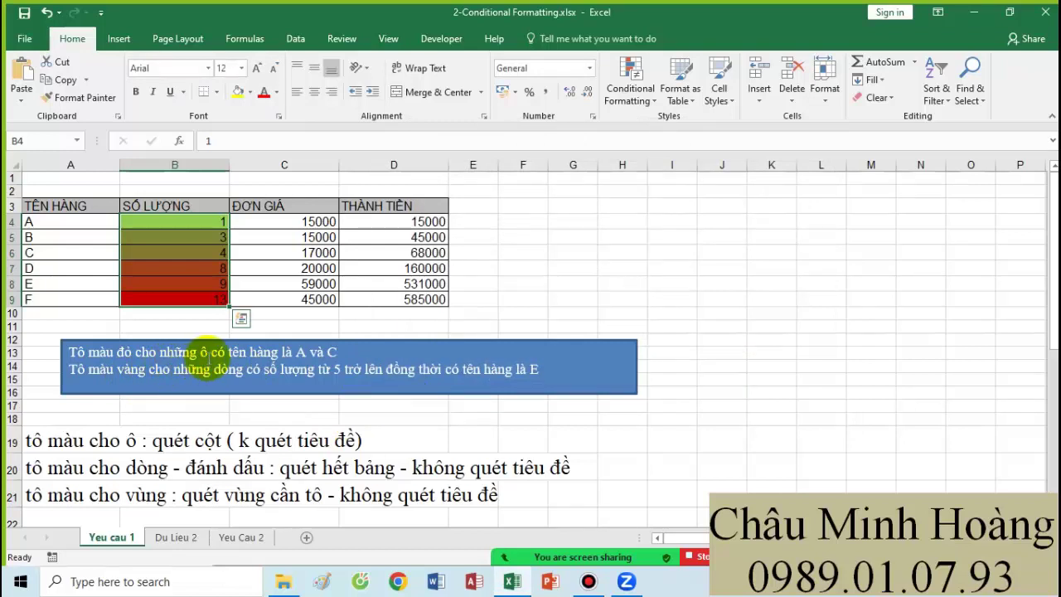
- Select the TÊN HÀNG values in A4:A9, and set the font size of the empty cell F4 to 24
drag(83, 224, 82, 289)
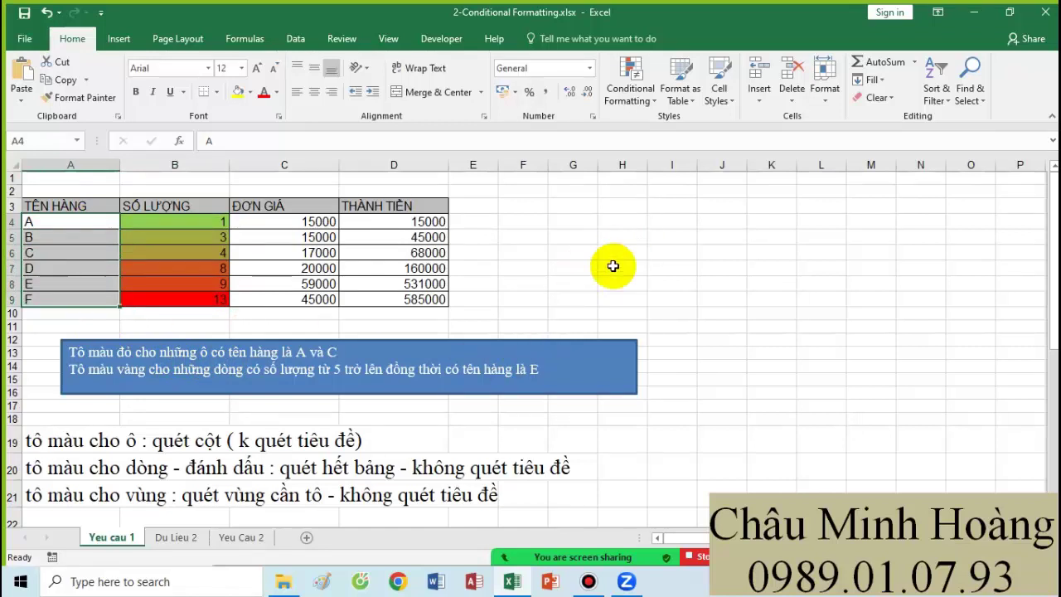
click(517, 222)
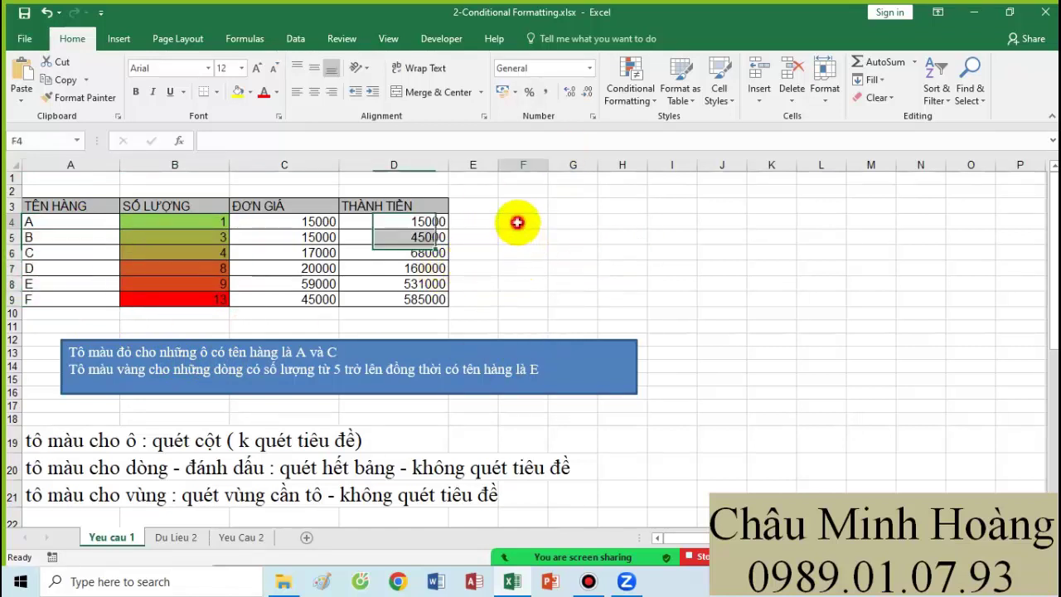
click(241, 68)
click(223, 233)
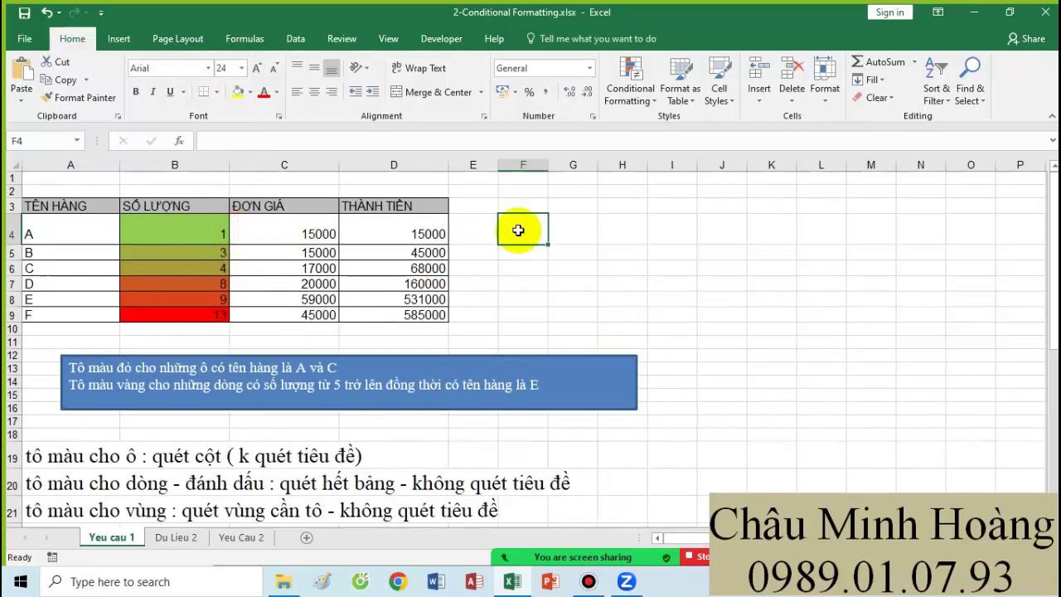
- Write the formula =or($A4="A";$A4="C") in cell F4, with the column reference fixed
text(=or()
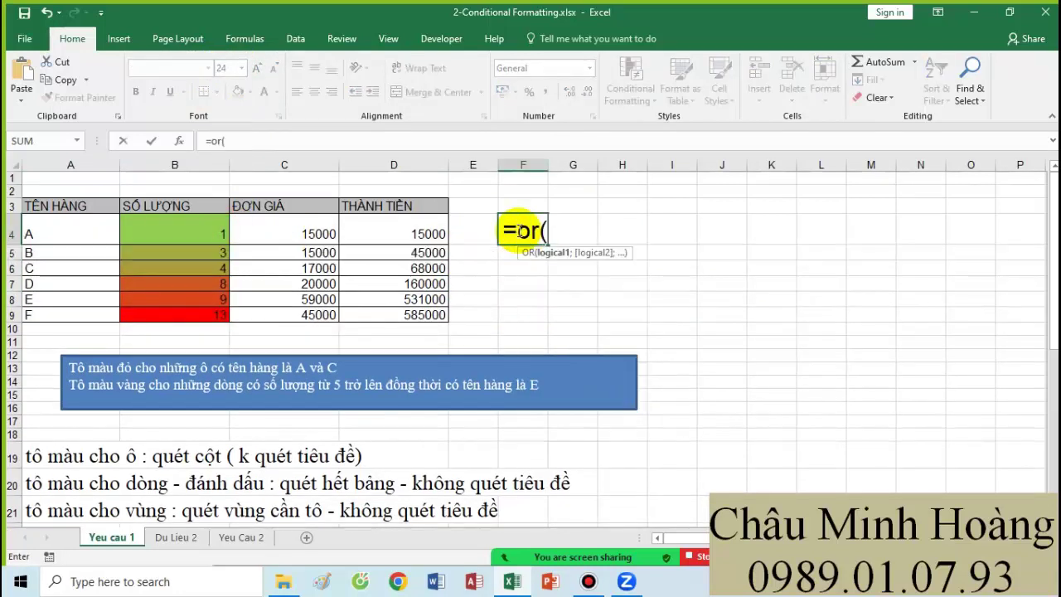
click(29, 234)
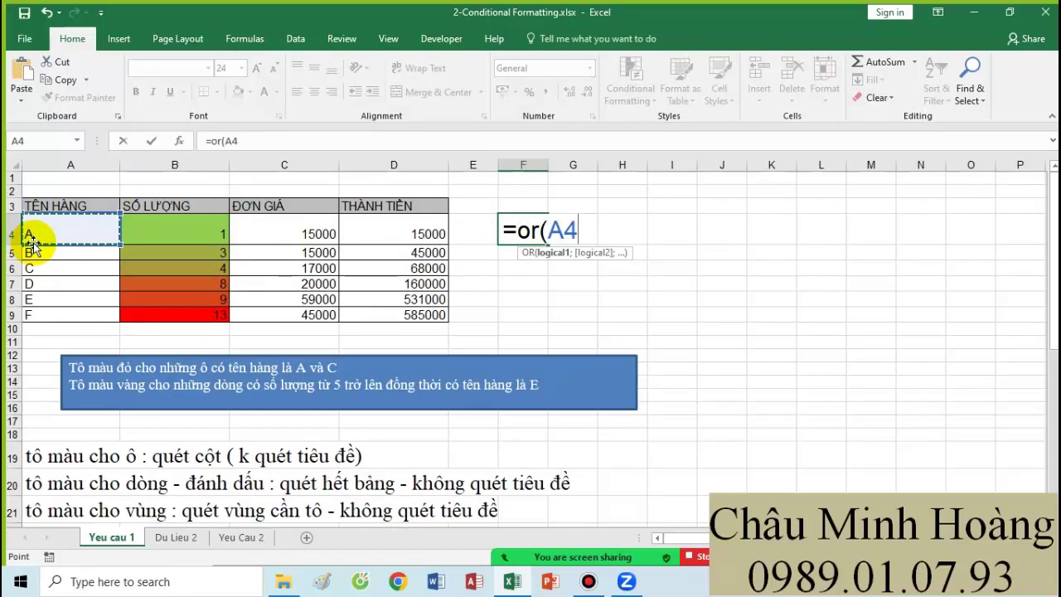
key(F4)
key(F4)
key(F4)
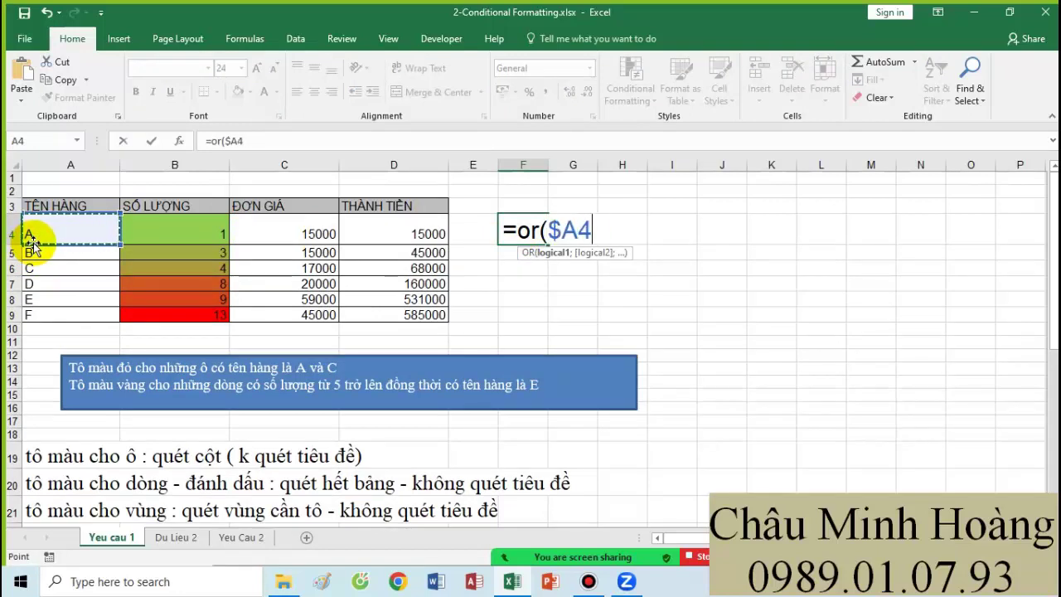
text(="A")
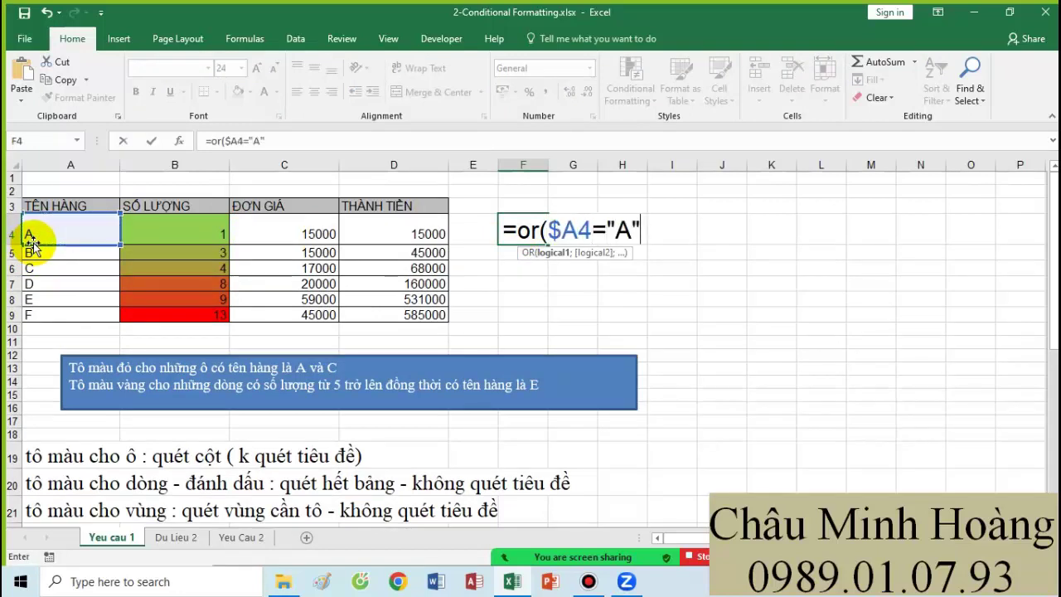
text(;)
click(36, 237)
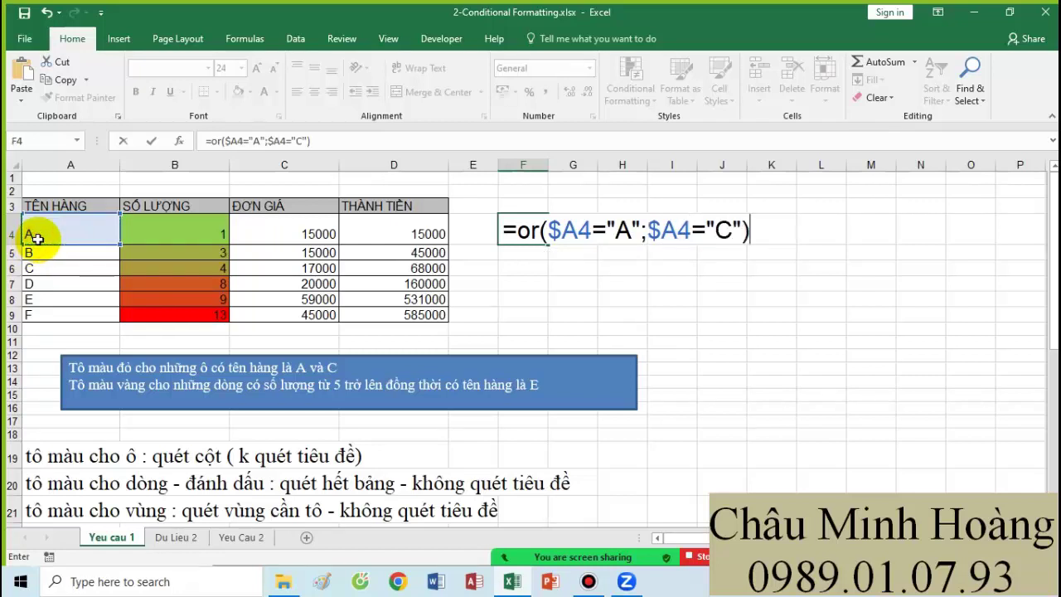
- Take the complete OR formula text from F4 to the clipboard and leave the cell empty
click(505, 230)
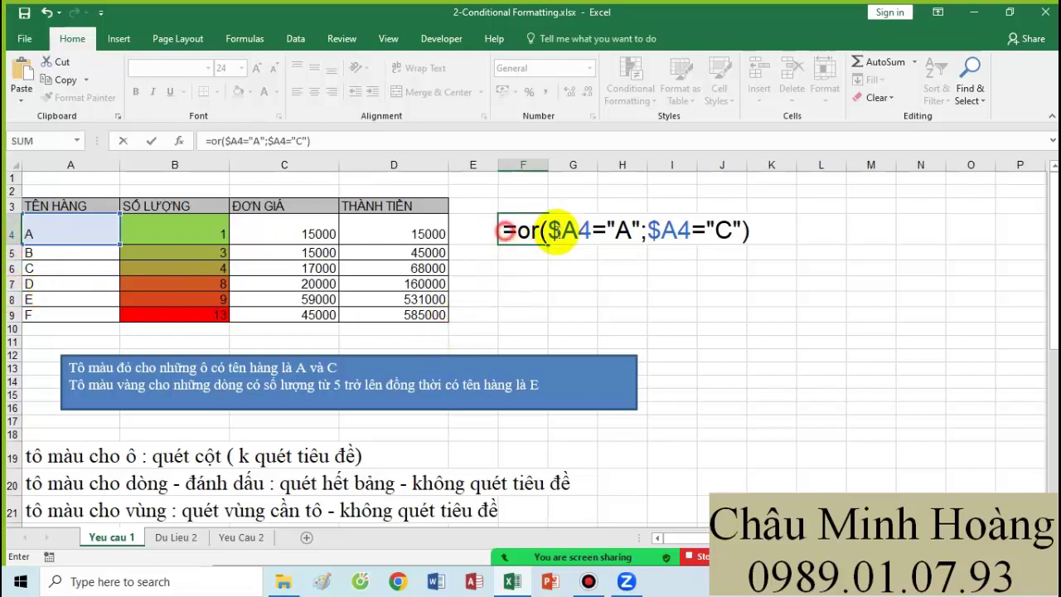
drag(549, 231, 764, 232)
key(Escape)
click(635, 299)
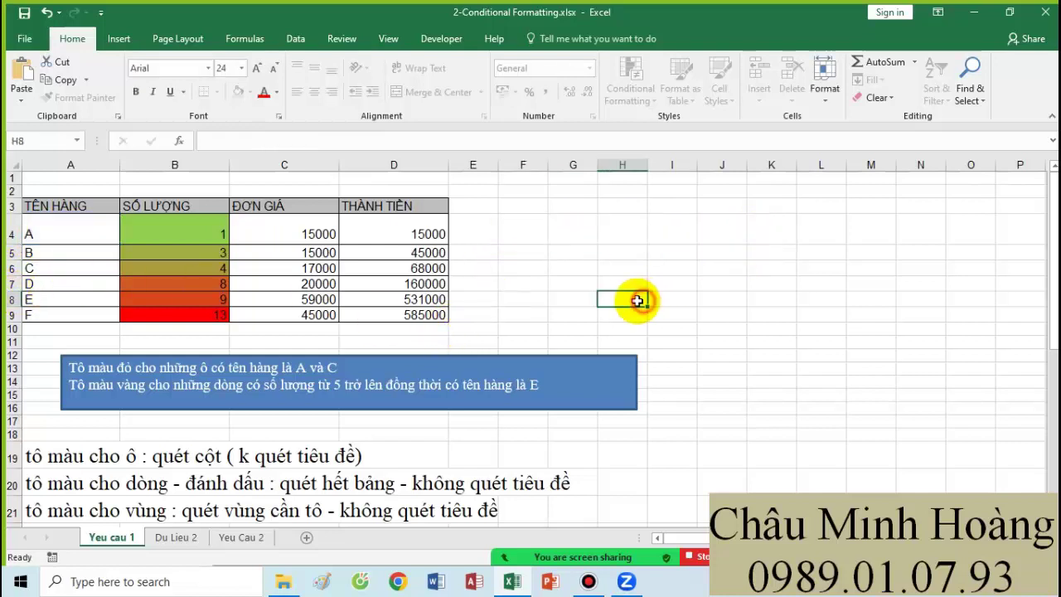
- Create a formula-based conditional formatting rule for A4:A9 using =or($A4="A";$A4="C")
drag(82, 217, 71, 315)
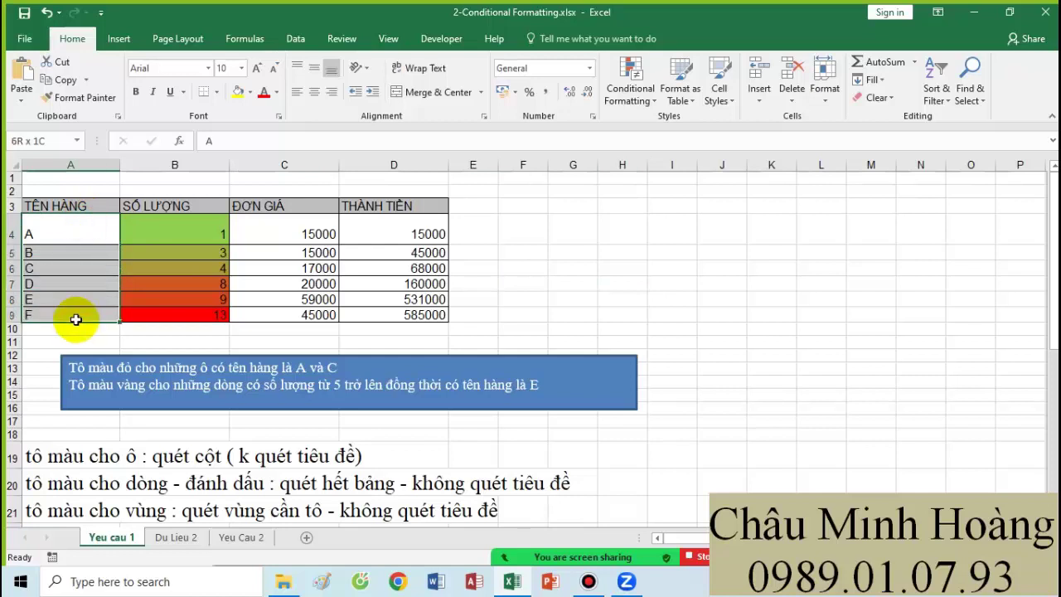
drag(78, 229, 71, 315)
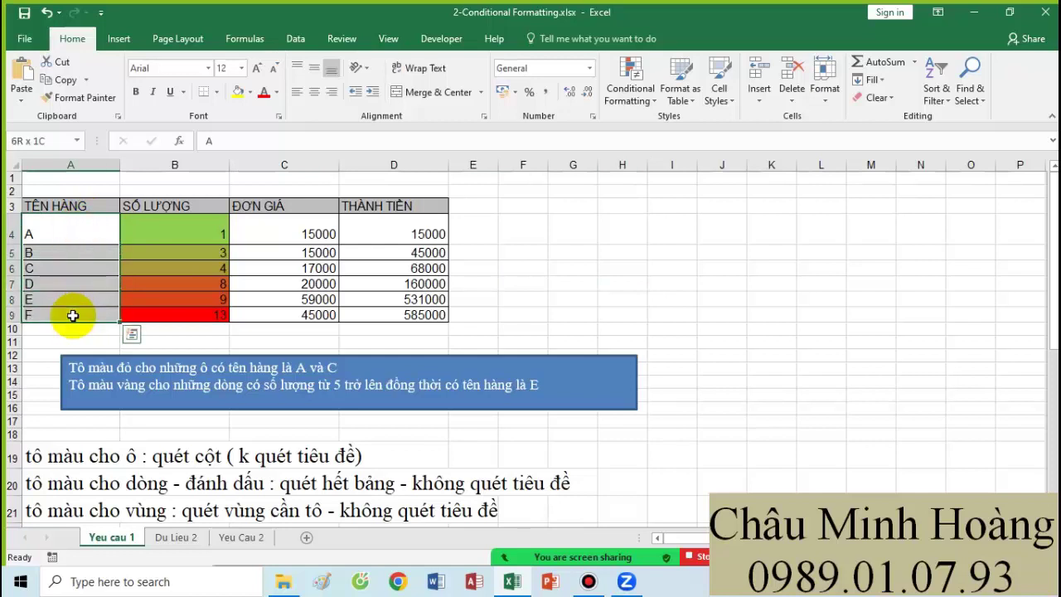
drag(73, 226, 62, 307)
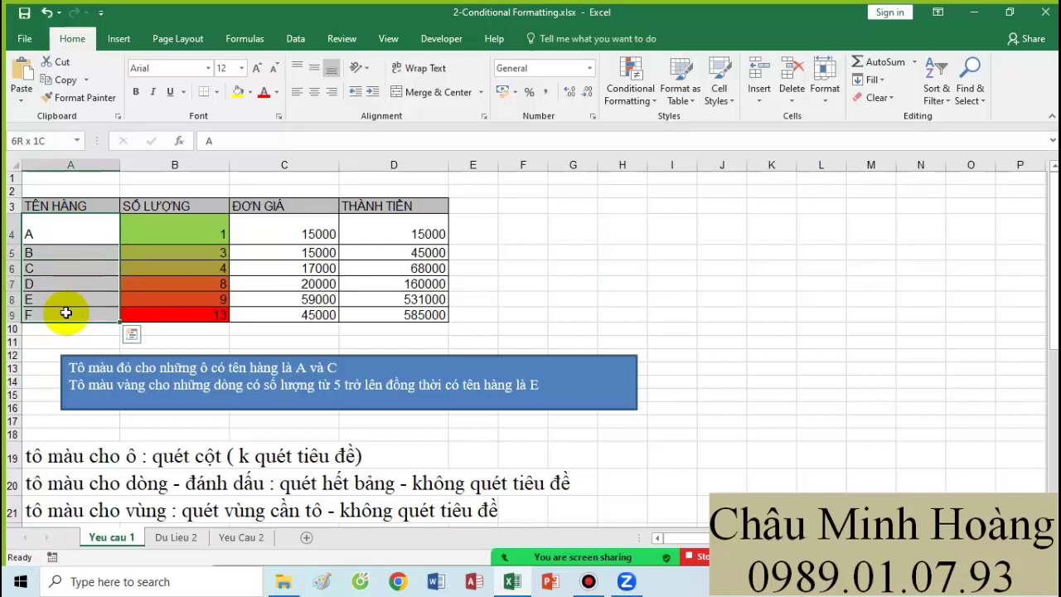
click(630, 83)
click(652, 328)
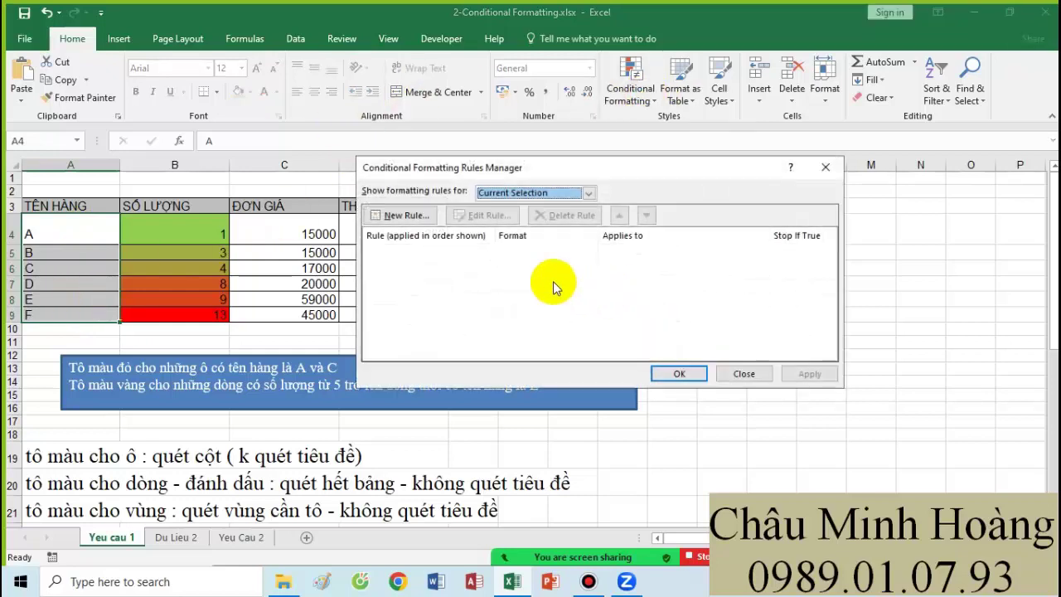
click(395, 217)
click(517, 238)
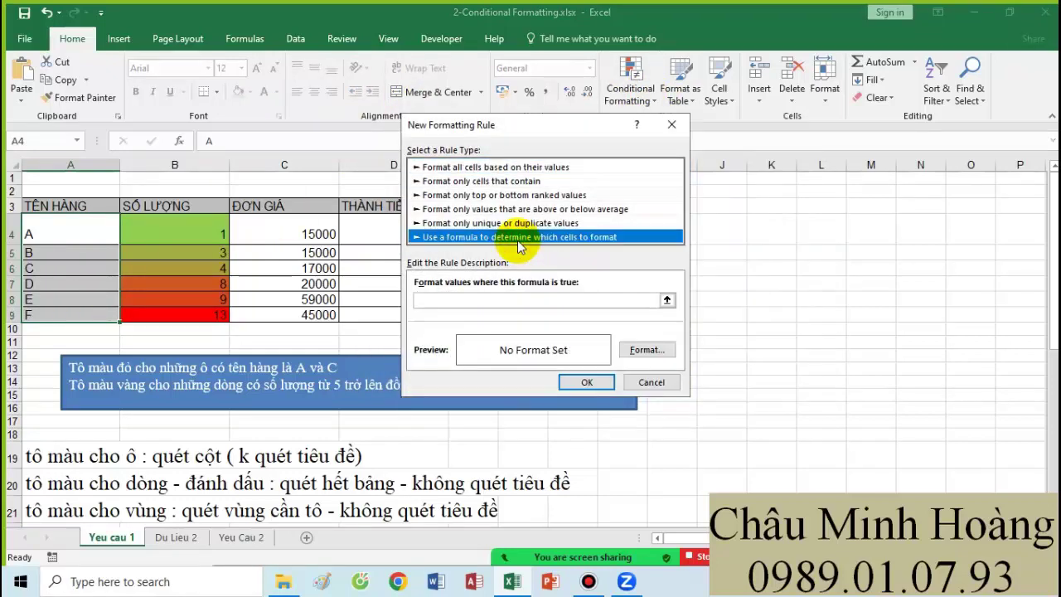
click(484, 300)
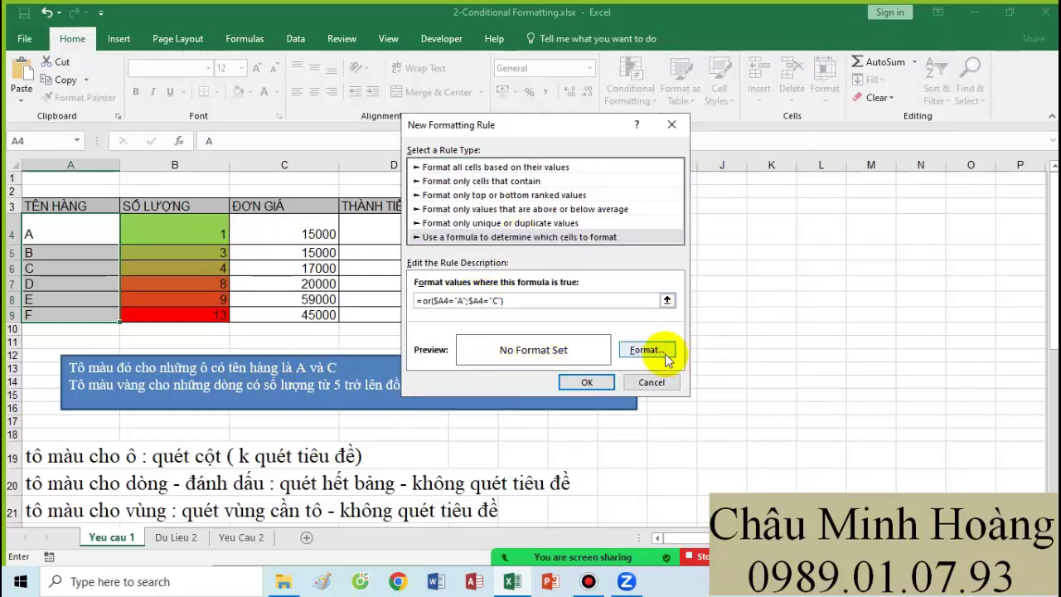
- Give the OR rule a solid red fill and apply it to the item name cells
click(646, 349)
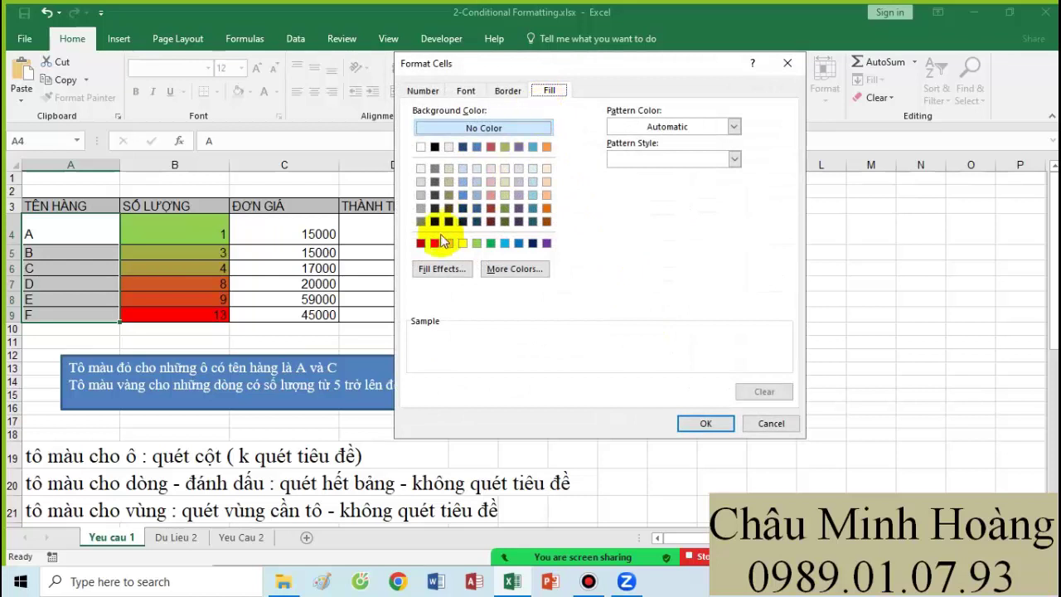
click(434, 243)
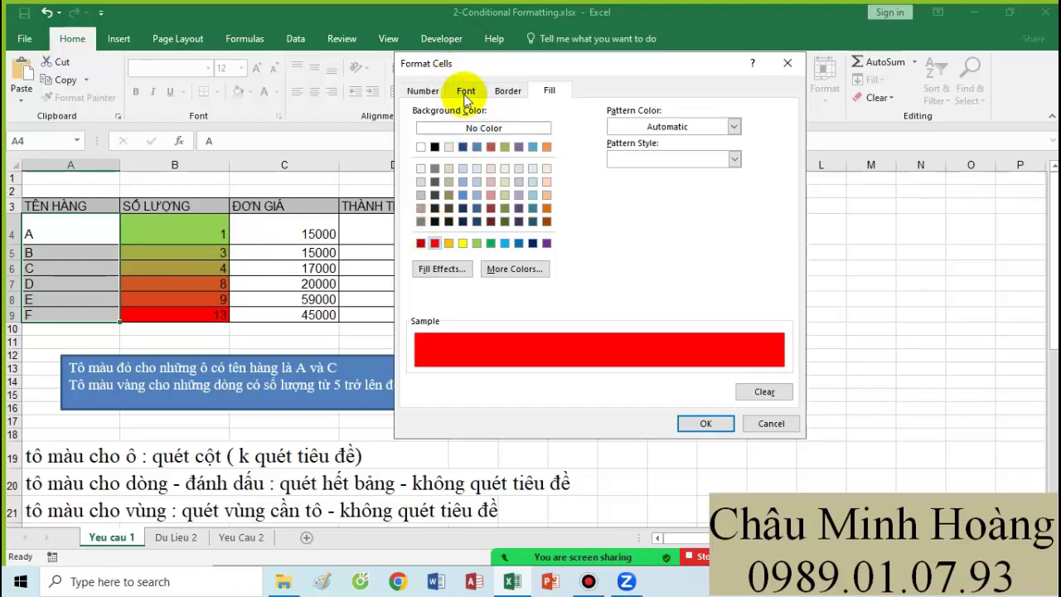
click(706, 423)
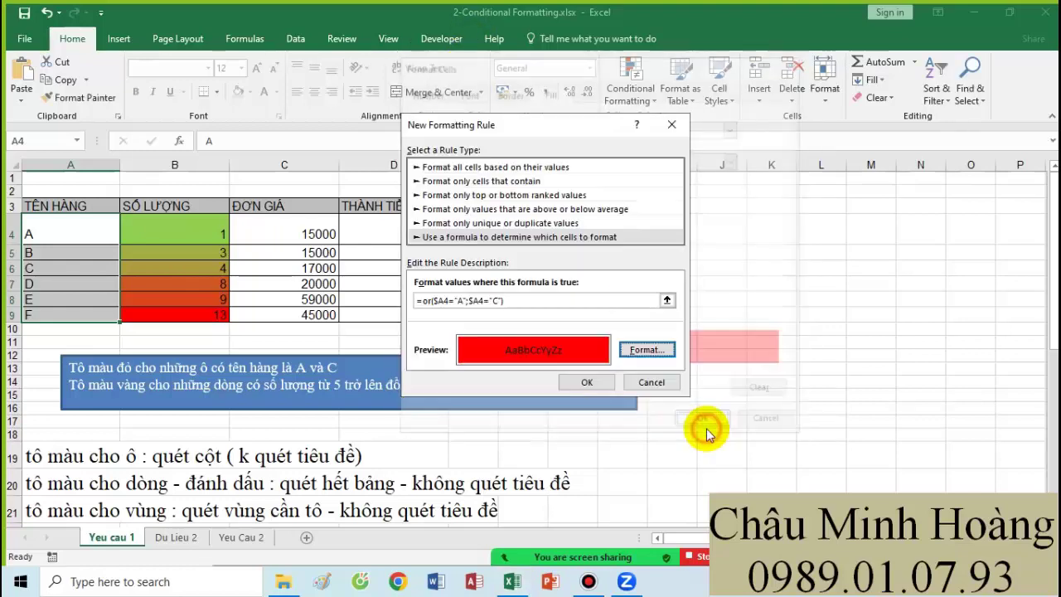
click(588, 384)
click(821, 377)
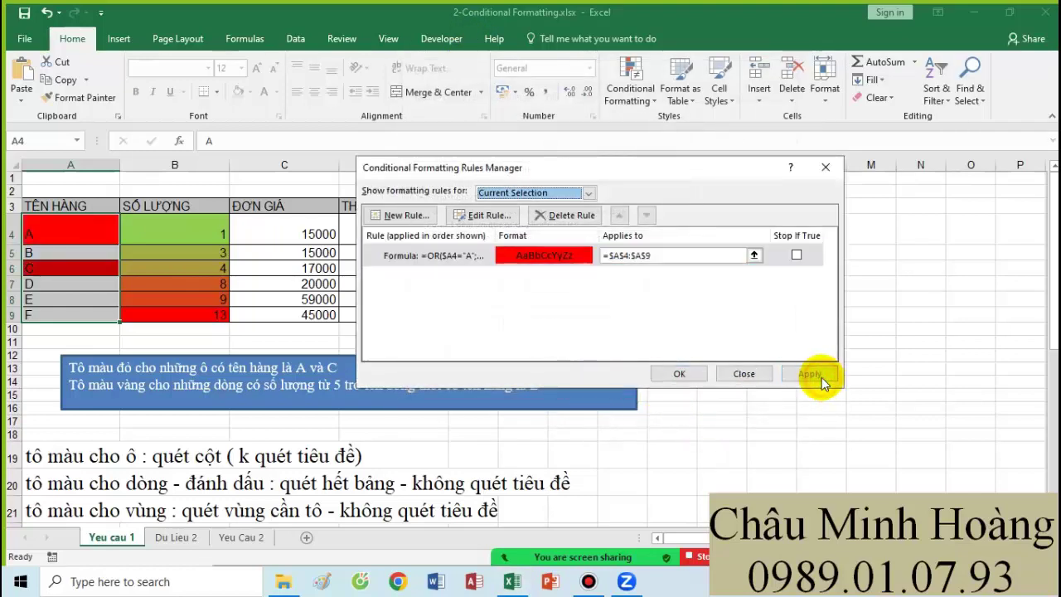
click(678, 374)
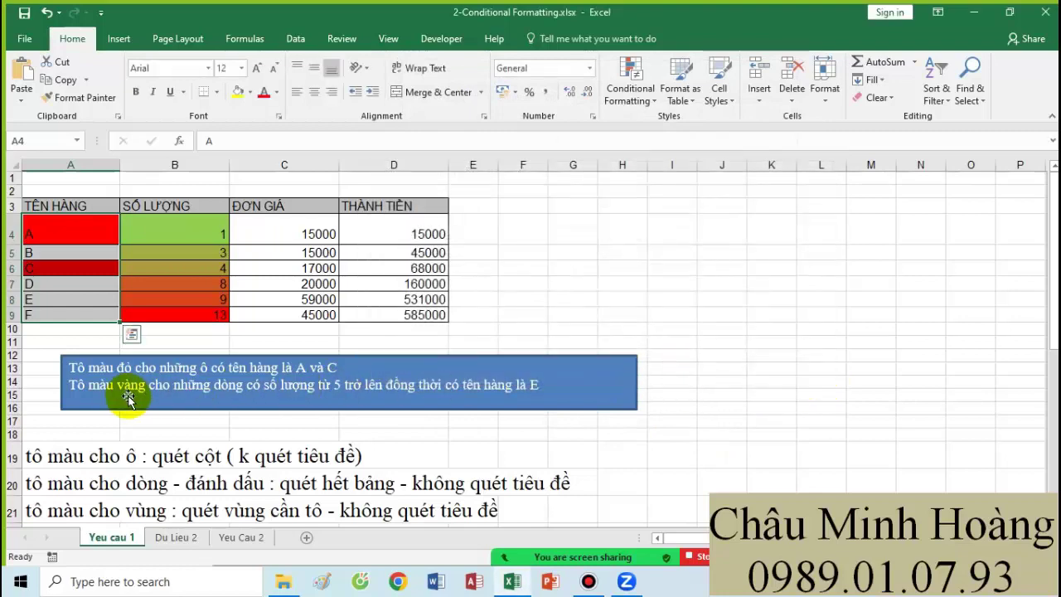
- Paste the OR formula into A22 and remove its equals sign to keep it as a text note
scroll(280, 395, down, 3)
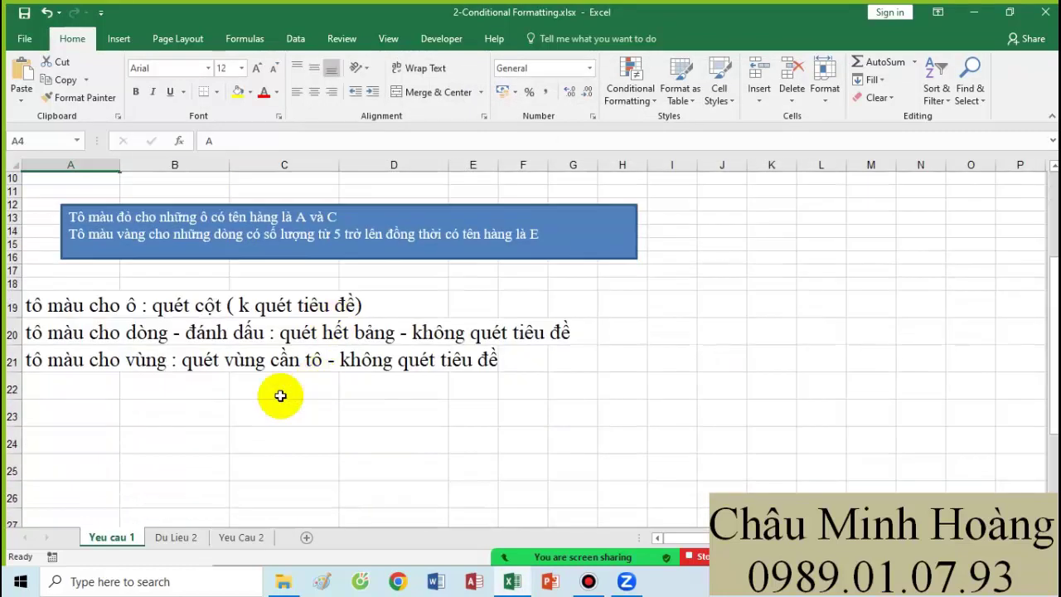
click(83, 386)
text(=OR($A4="A";$A4="C"))
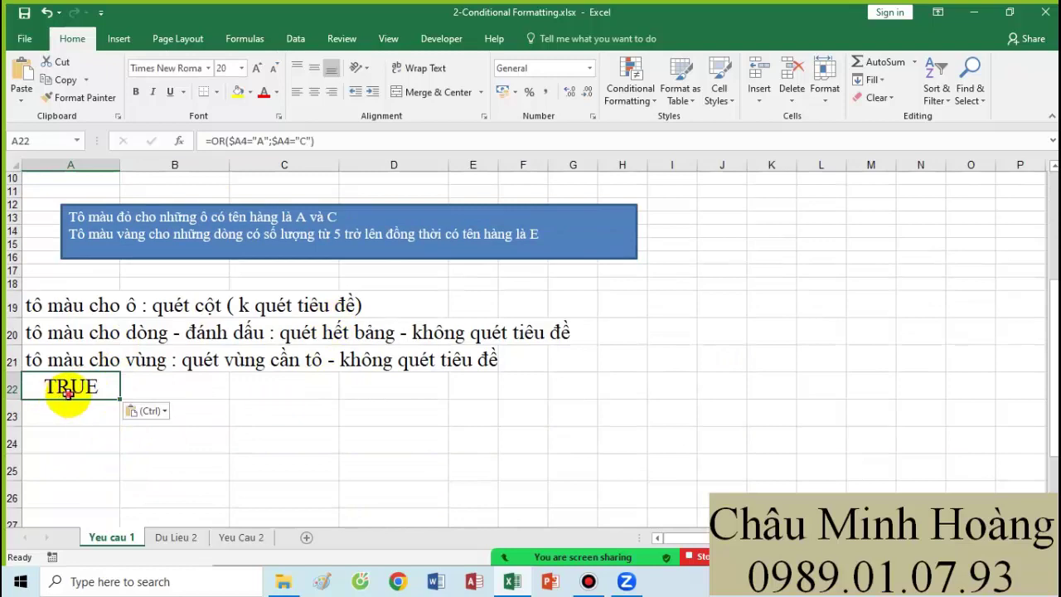
double_click(68, 393)
click(35, 387)
key(BackSpace)
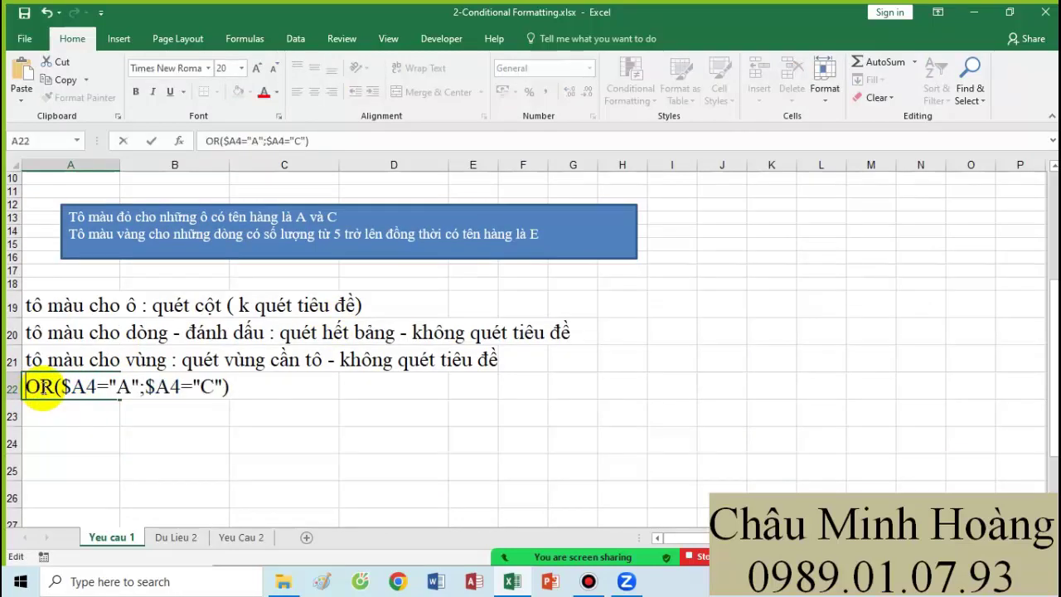
click(232, 415)
- Write the formula =and($B4>=5;$A4="E") in cell F4, with both column references fixed
scroll(277, 338, up, 3)
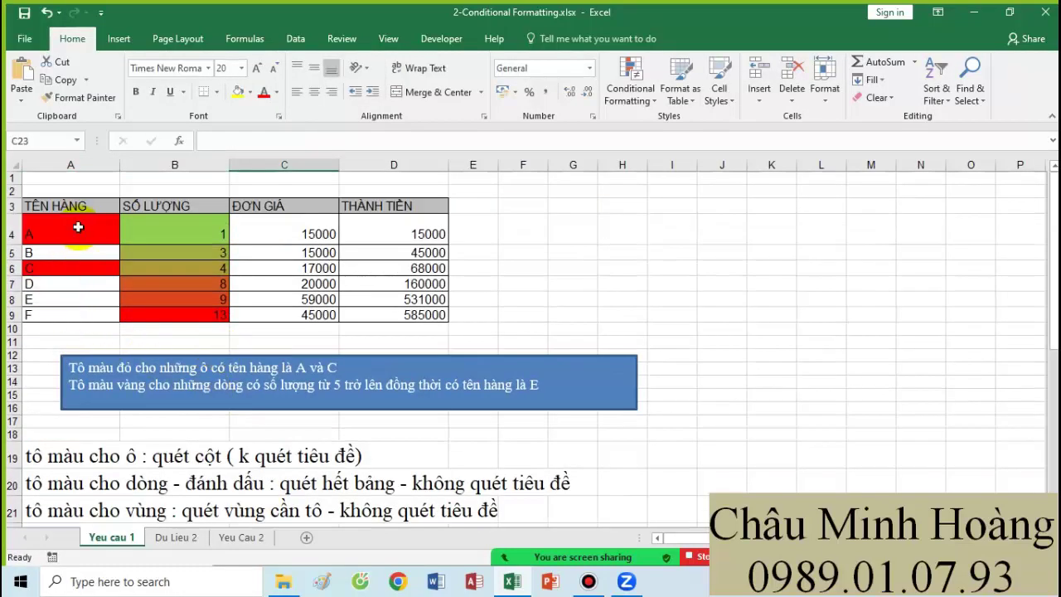
drag(78, 227, 364, 231)
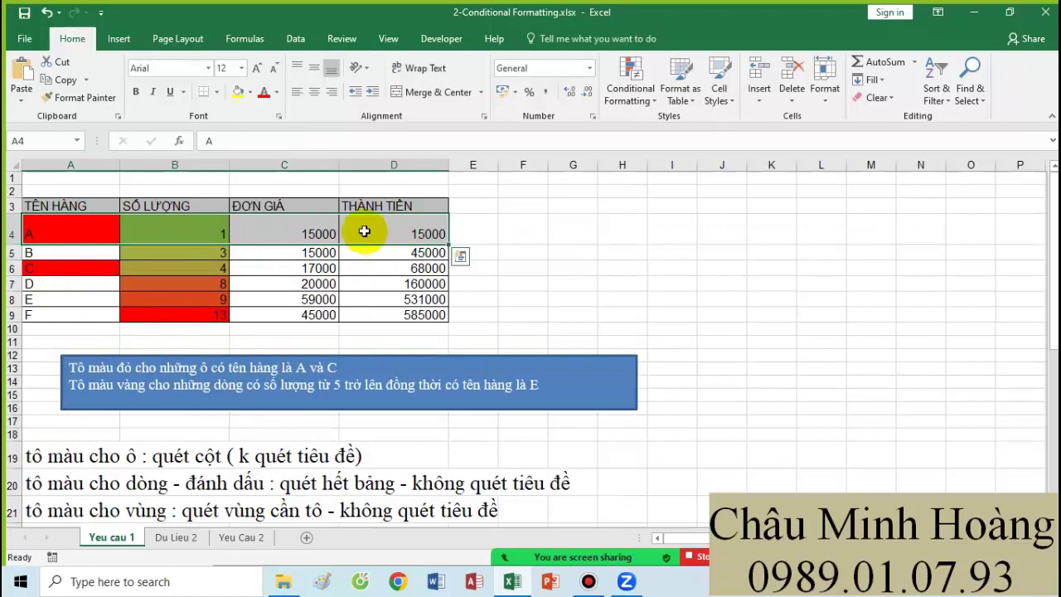
click(524, 225)
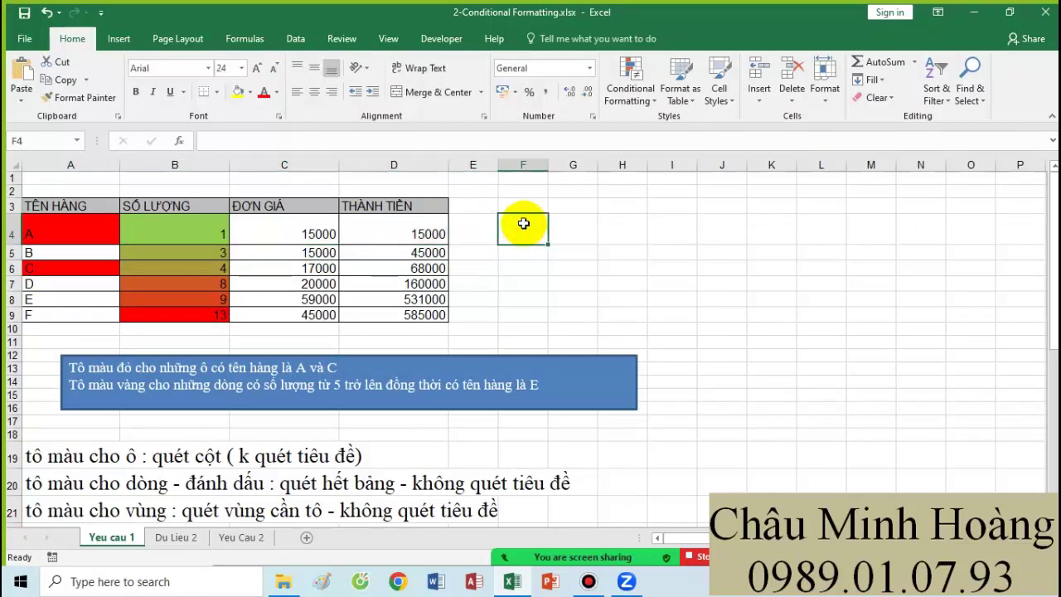
text(=)
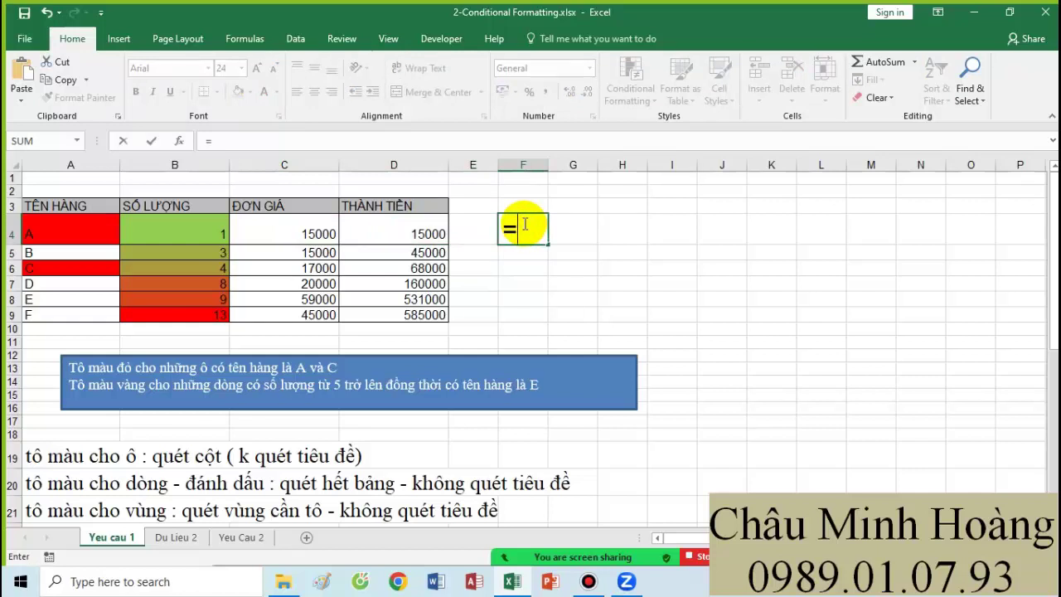
text(and()
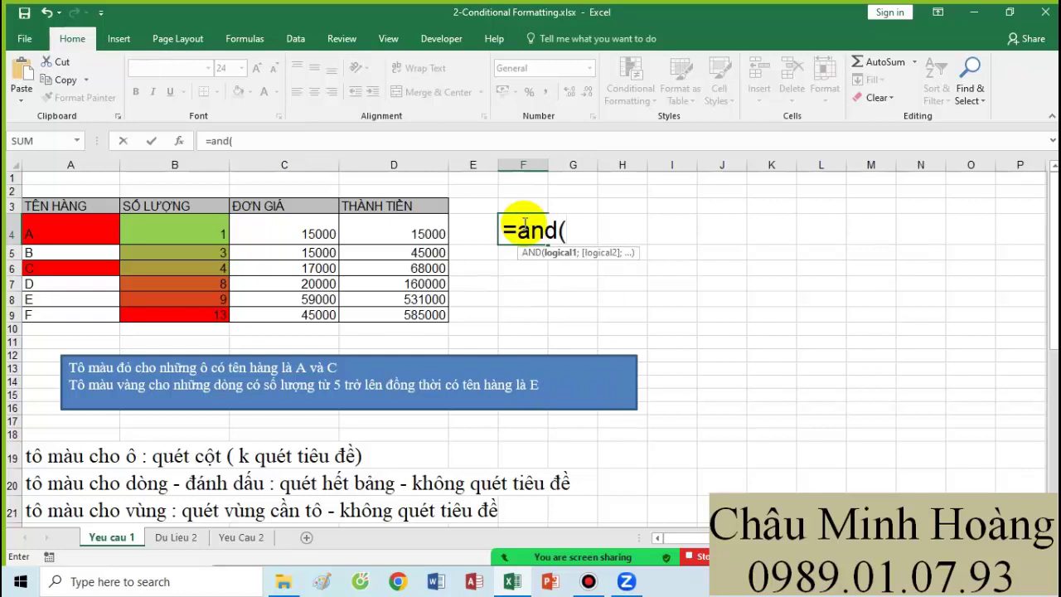
click(198, 234)
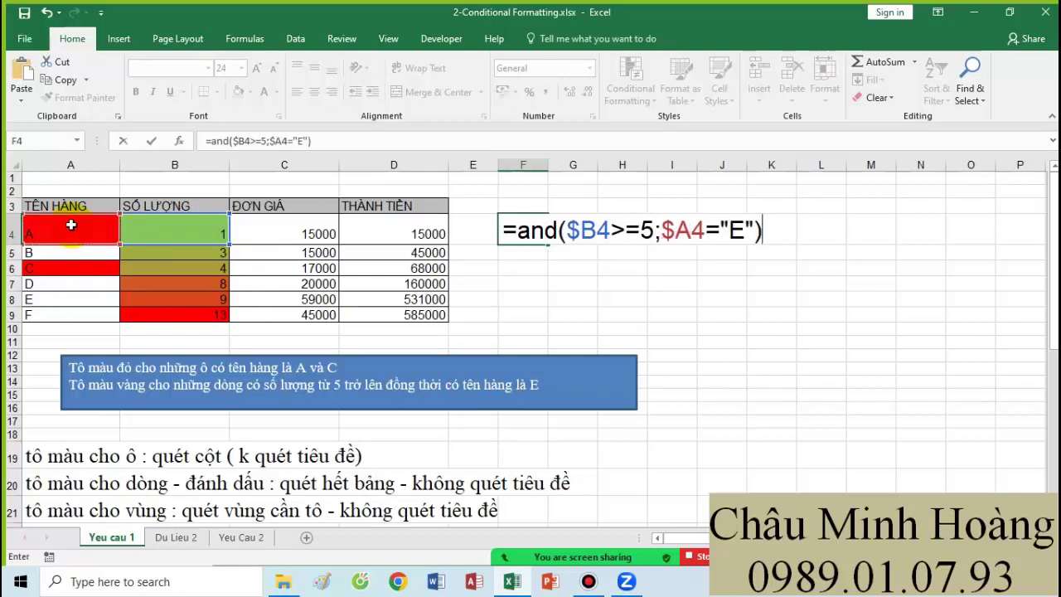
- Cut the entire AND formula text out of F4, leaving the cell empty
drag(506, 230, 791, 238)
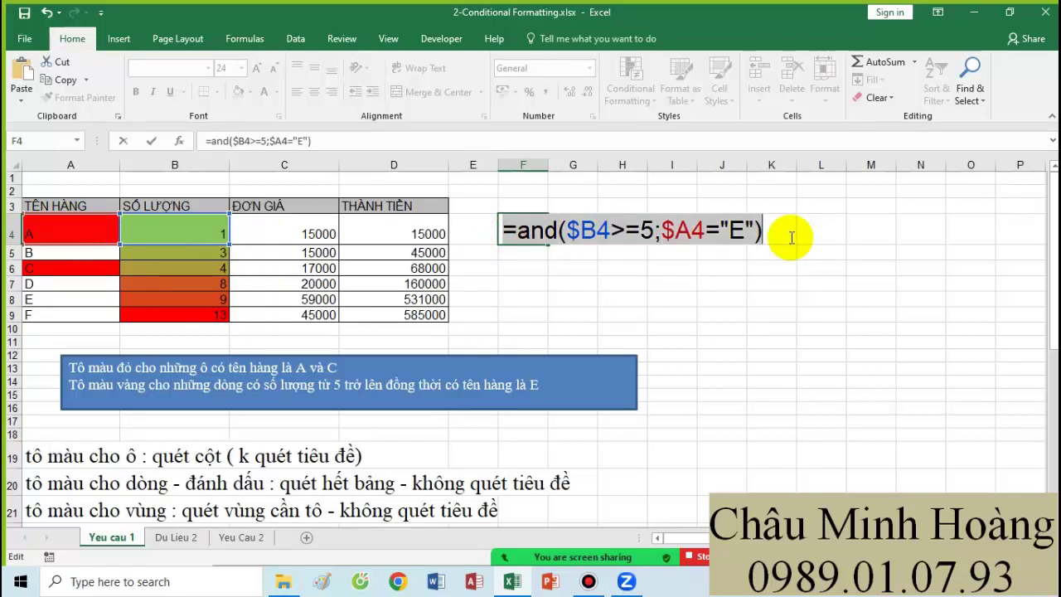
key(ctrl+x)
key(Return)
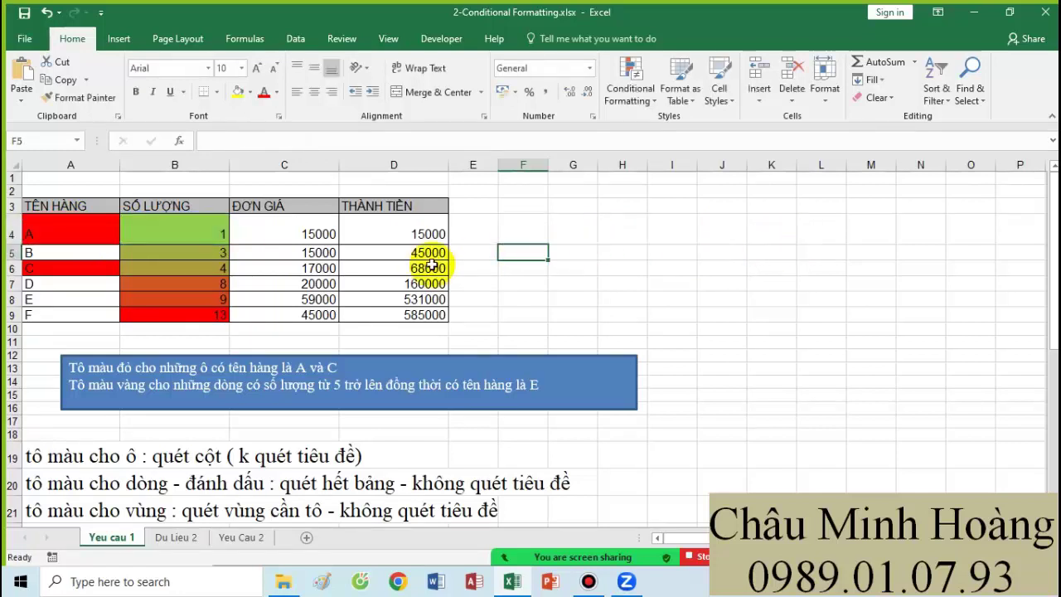
- Create a formula-based conditional formatting rule for A4:D9 using =and($B4>=5;$A4="E")
drag(88, 237, 423, 315)
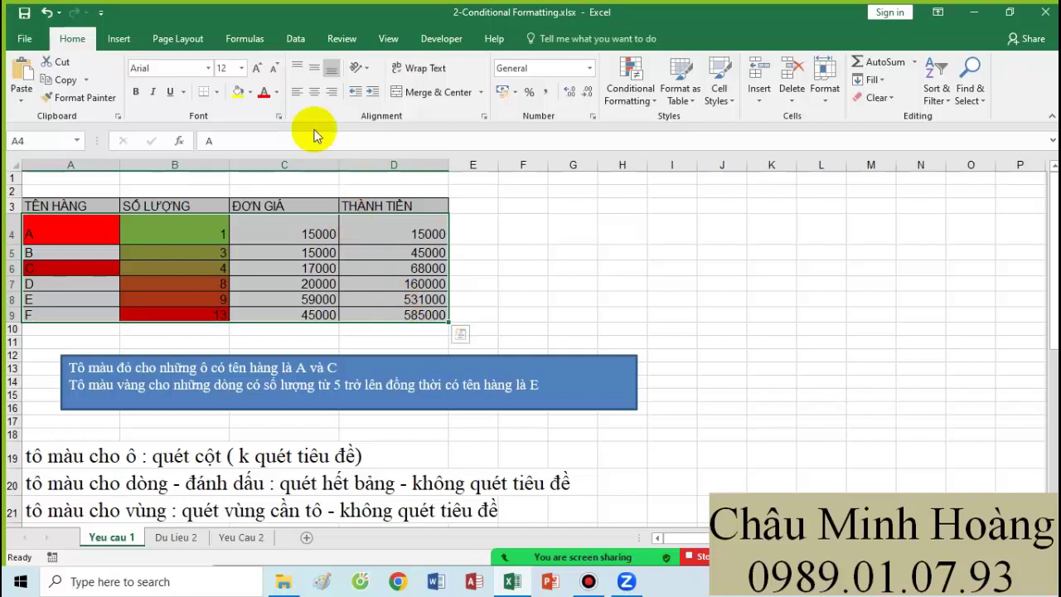
click(626, 89)
click(663, 329)
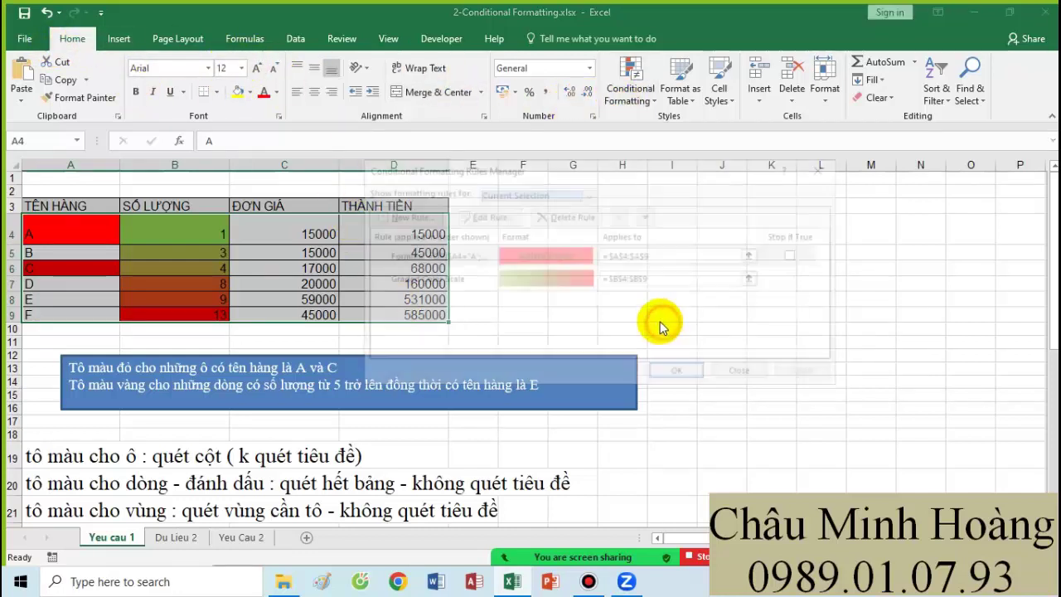
click(404, 216)
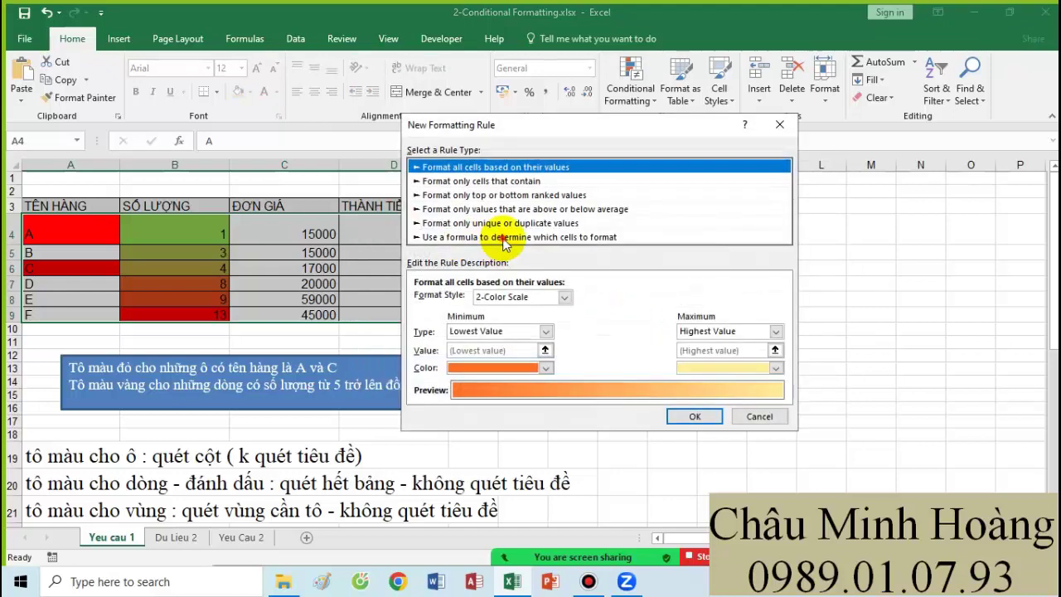
click(498, 237)
click(480, 300)
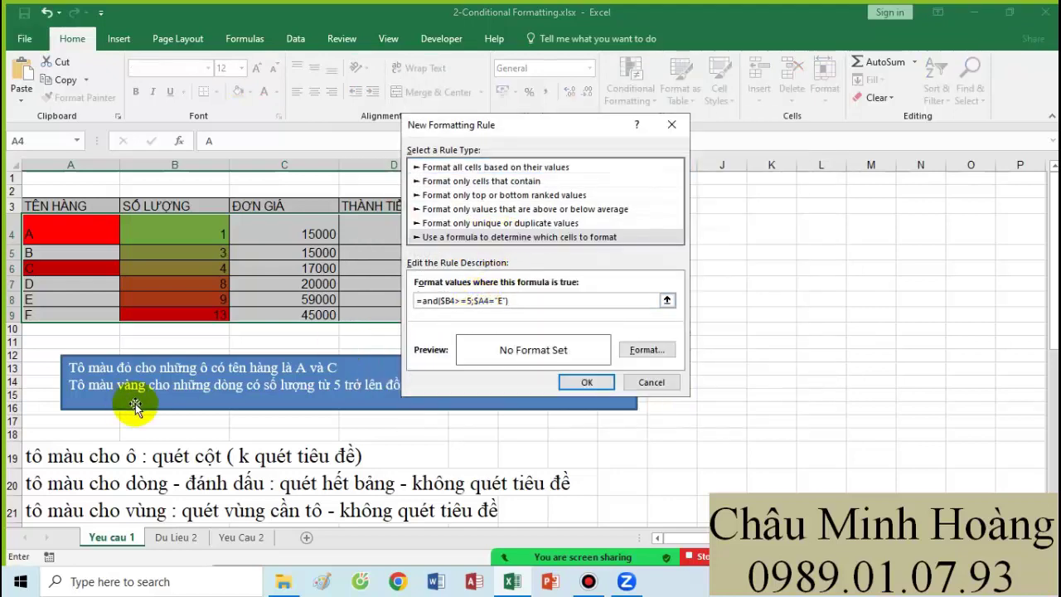
- Give the AND formula rule for A4:D9 a yellow fill and apply it to the table
click(639, 351)
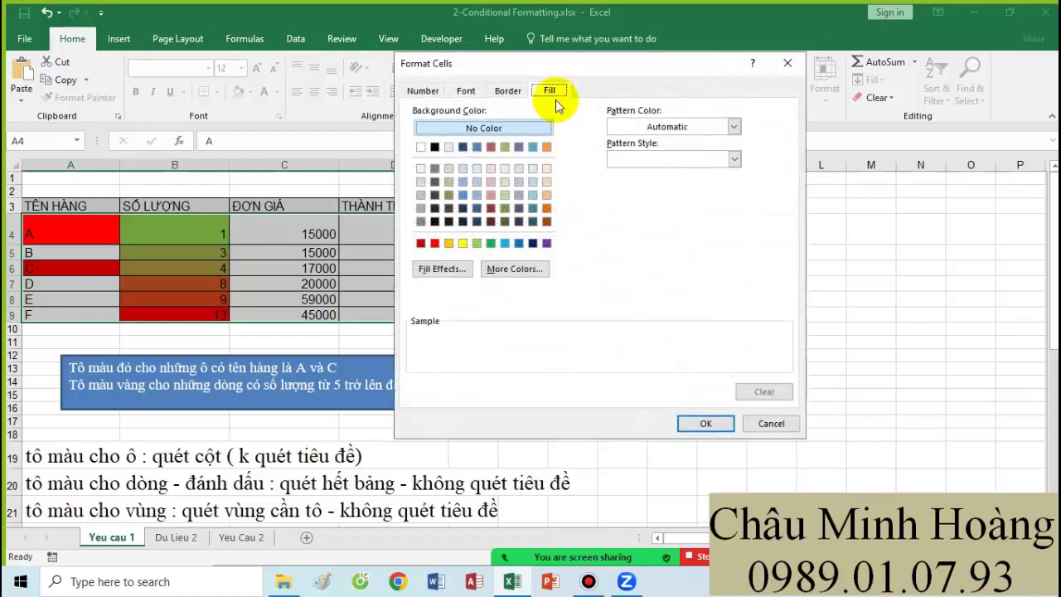
click(462, 241)
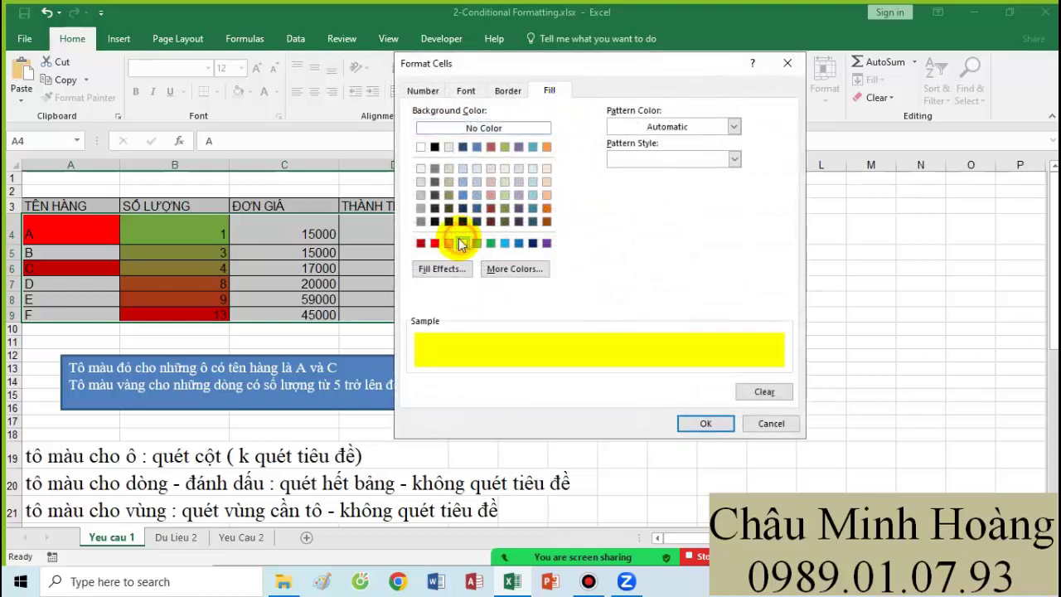
click(700, 425)
click(584, 383)
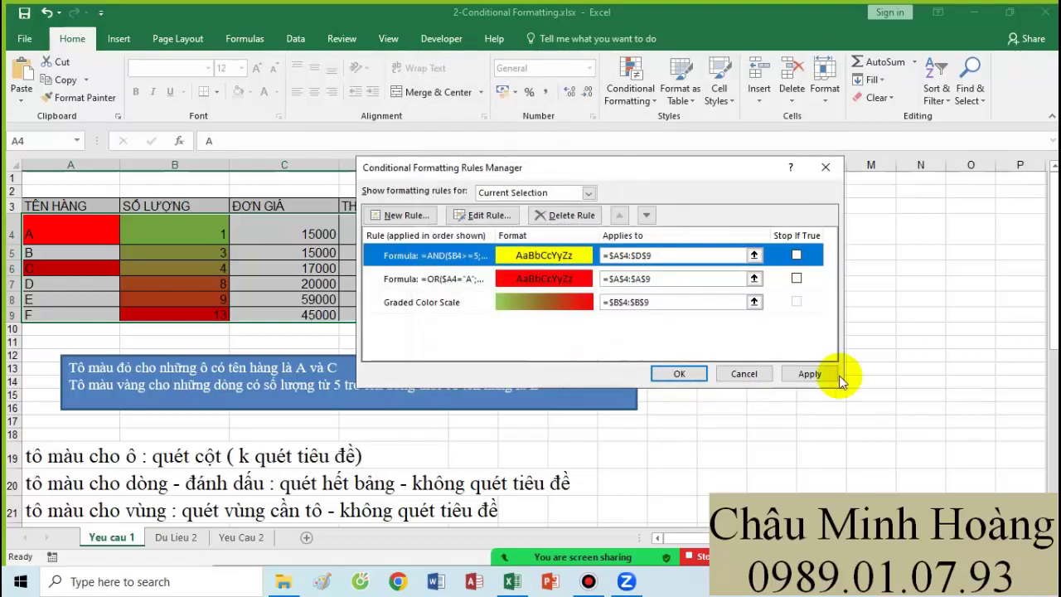
click(809, 374)
click(680, 374)
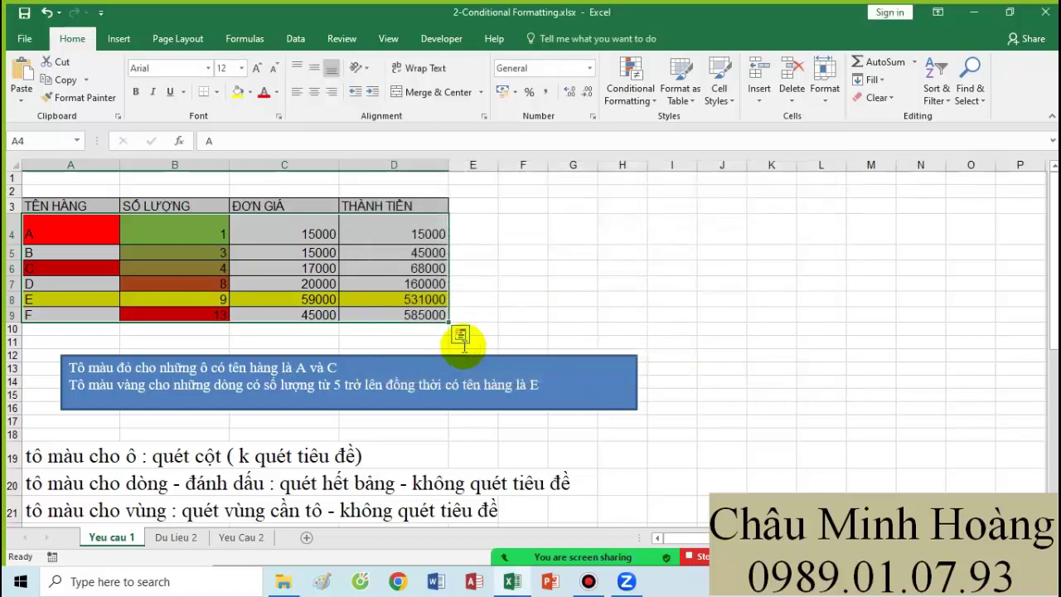
- Paste the AND formula into A23 and remove its equals sign to keep it as a text note
scroll(462, 339, down, 5)
click(72, 338)
key(ctrl+v)
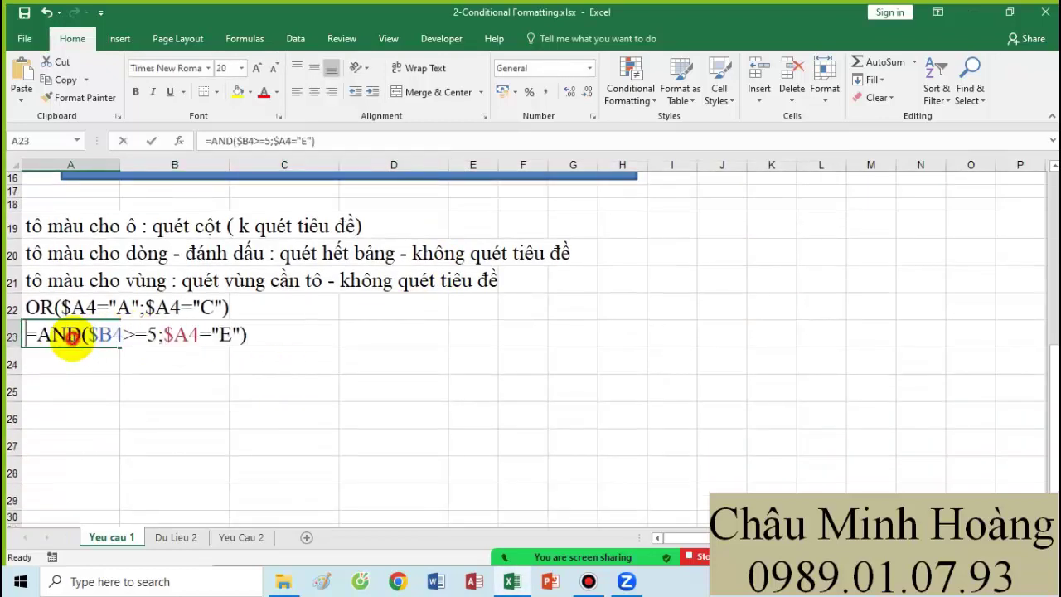
key(Delete)
key(Return)
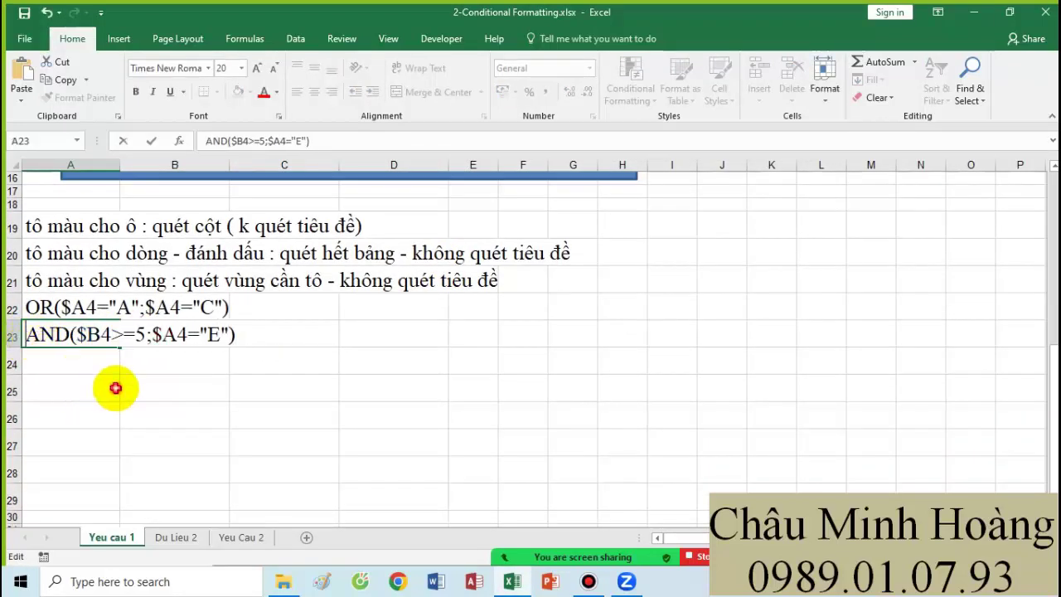
drag(42, 308, 328, 344)
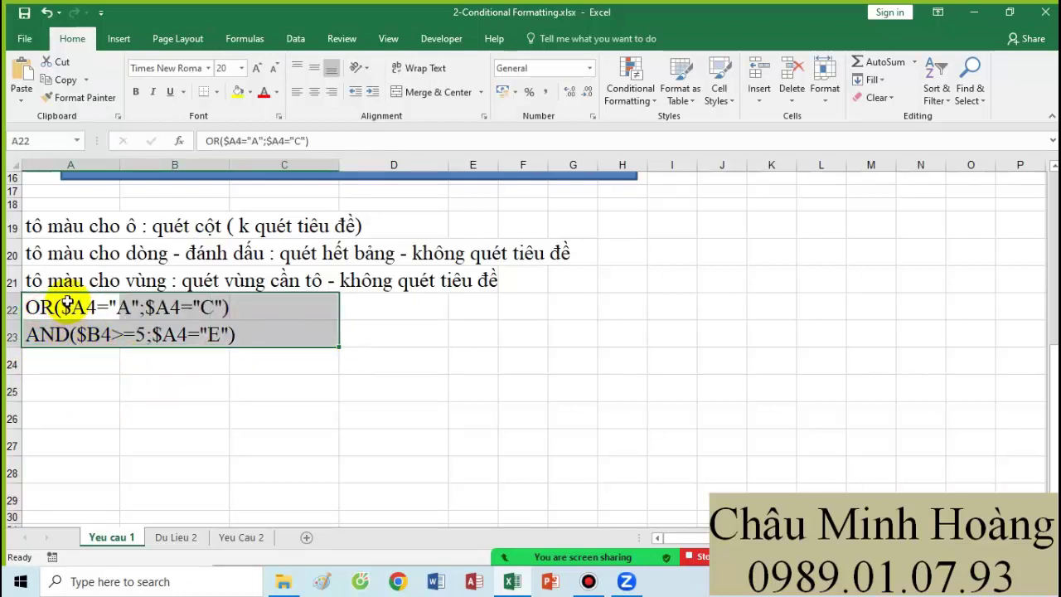
scroll(282, 423, up, 1)
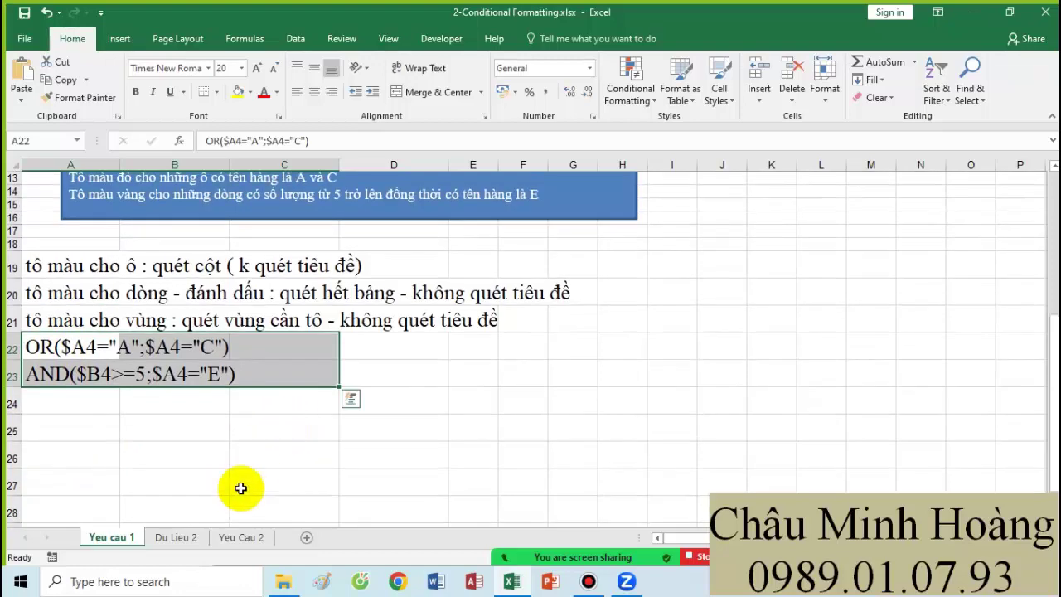
- Examine the formatted sales tables and their colouring requirements on the Yeu Cau 2 sheet
click(254, 537)
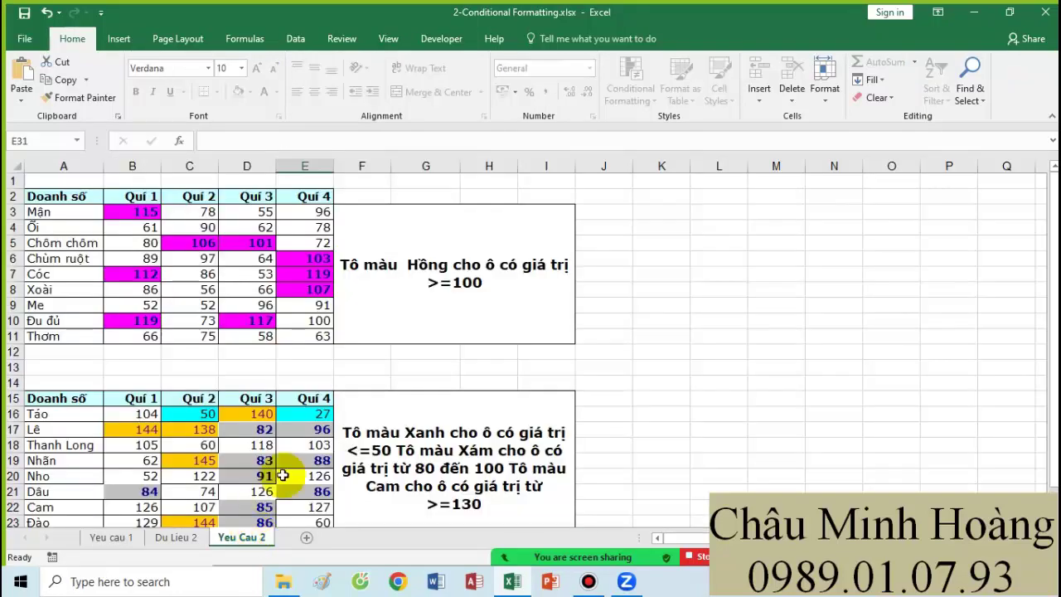
scroll(367, 412, down, 2)
scroll(426, 421, up, 1)
scroll(425, 420, up, 2)
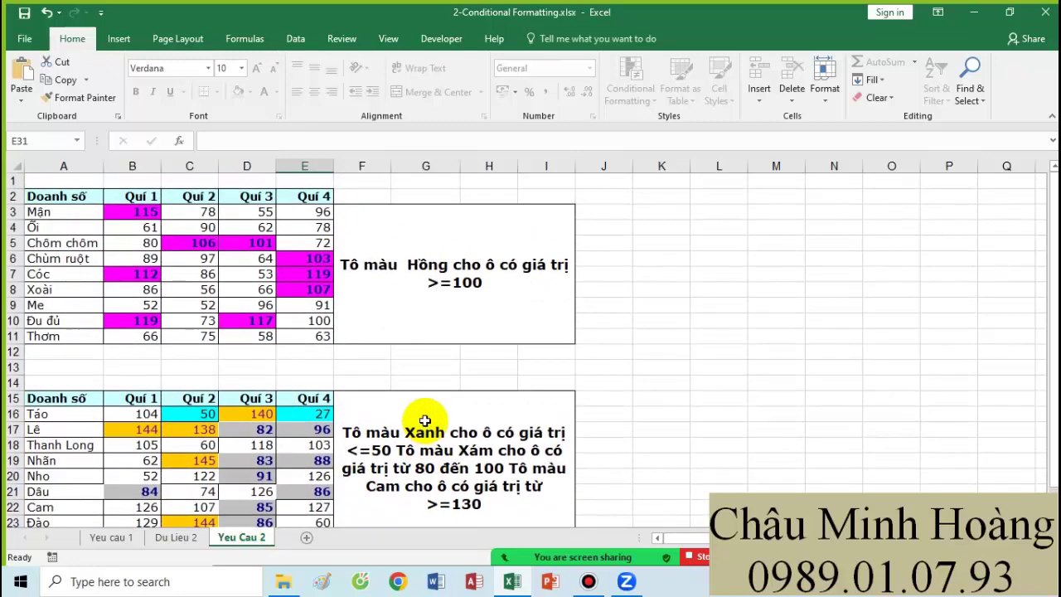
- On the Du Lieu 2 sheet, define a new rule for B3:E11 covering cell values greater than or equal to 100
click(177, 537)
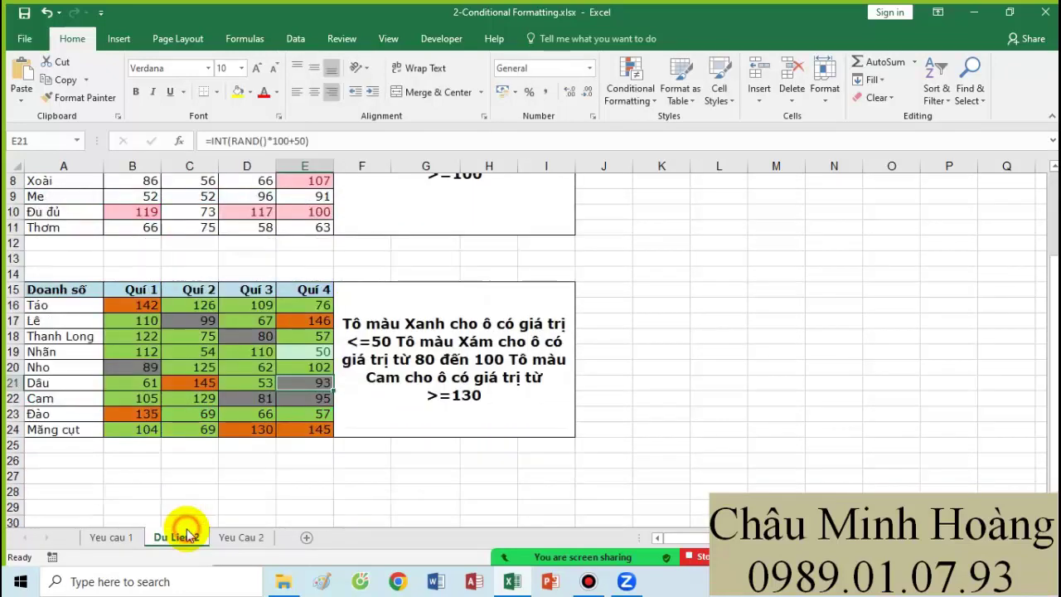
scroll(269, 378, up, 2)
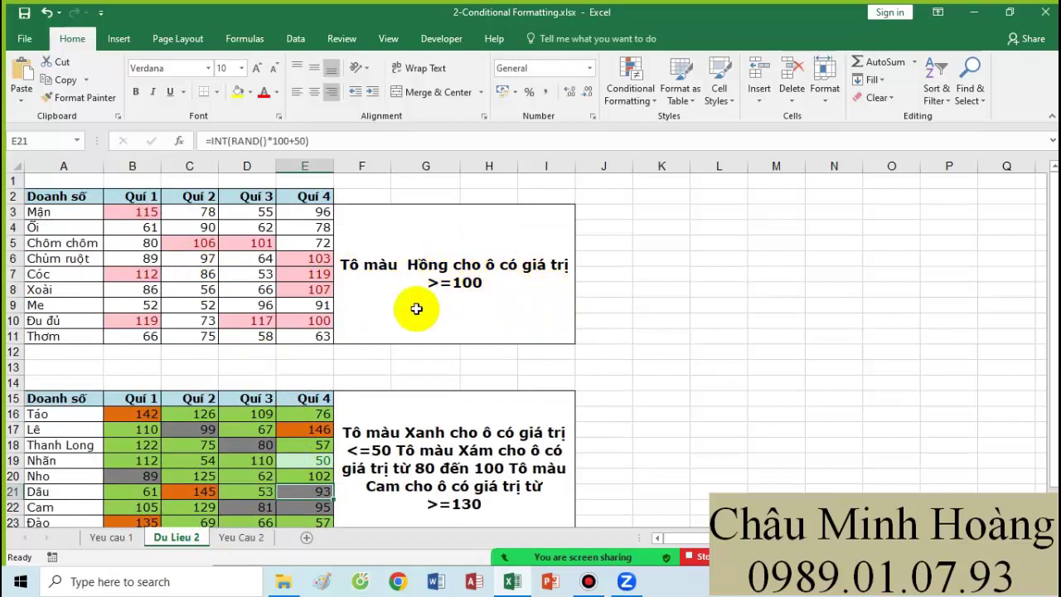
drag(133, 212, 306, 336)
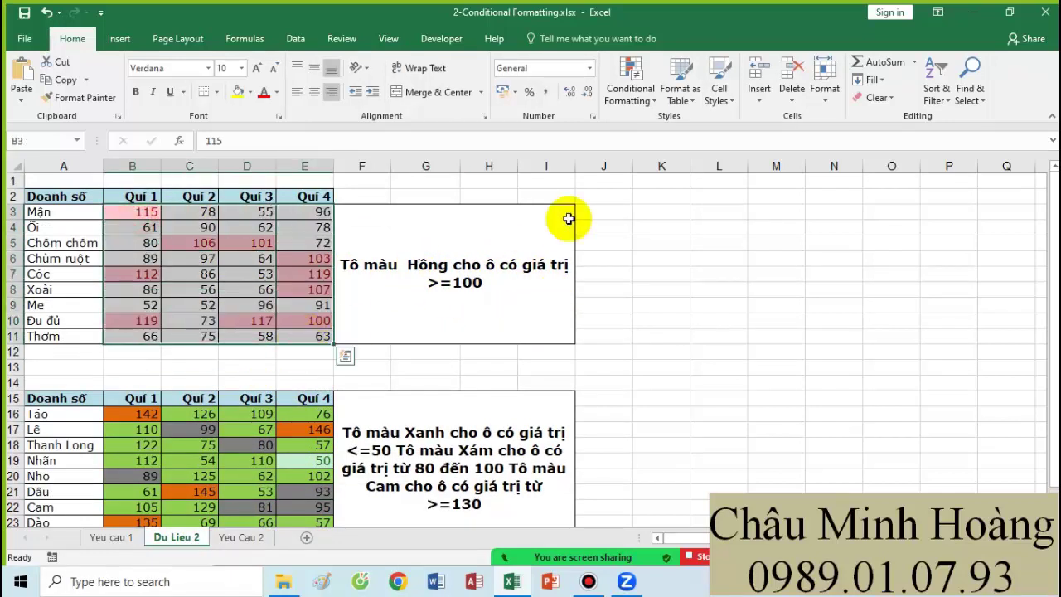
click(628, 93)
click(659, 330)
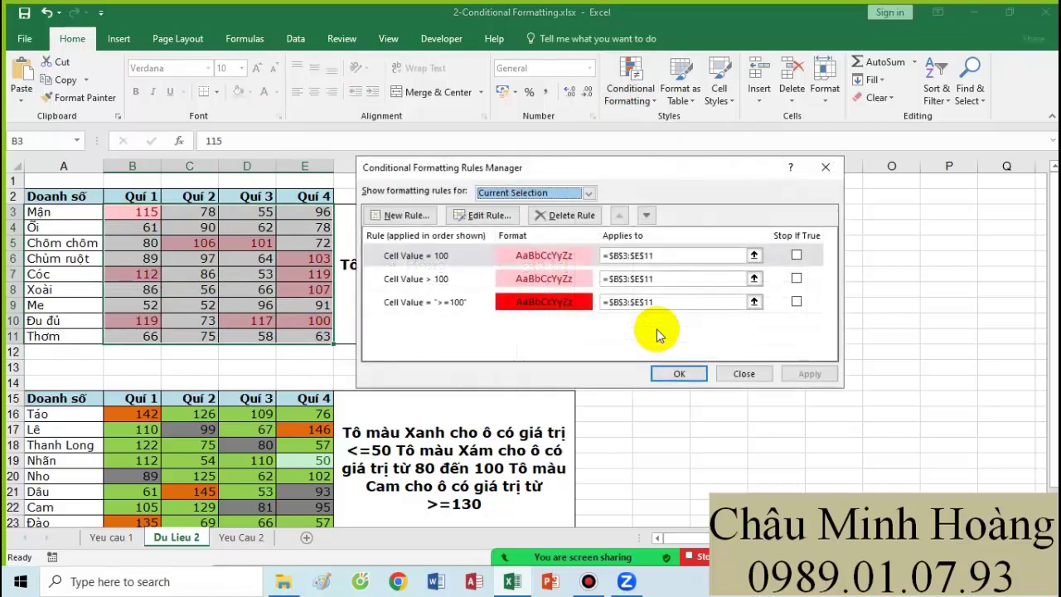
click(396, 215)
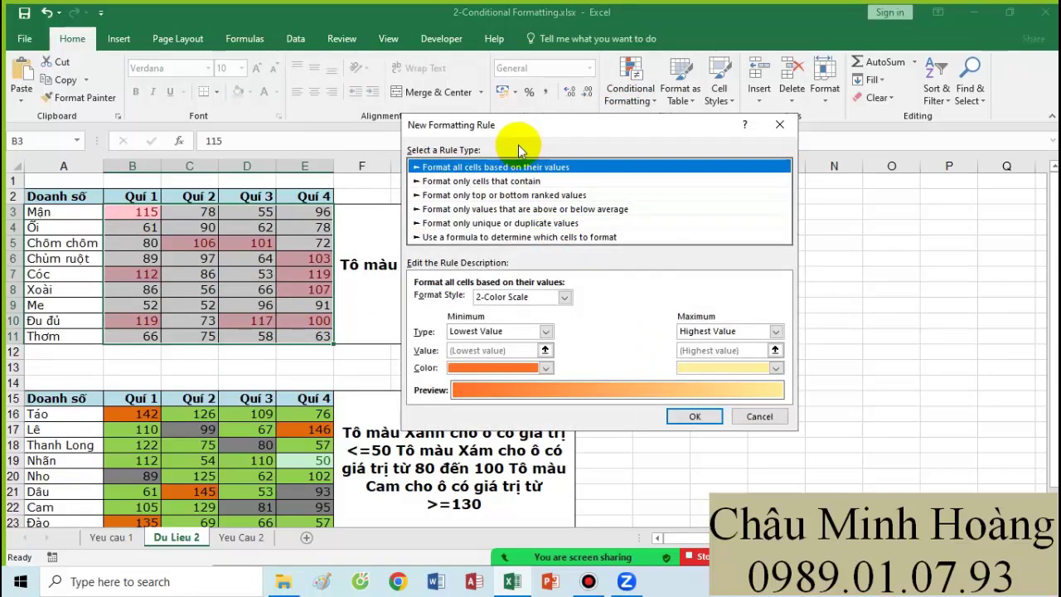
drag(518, 133, 681, 146)
click(642, 197)
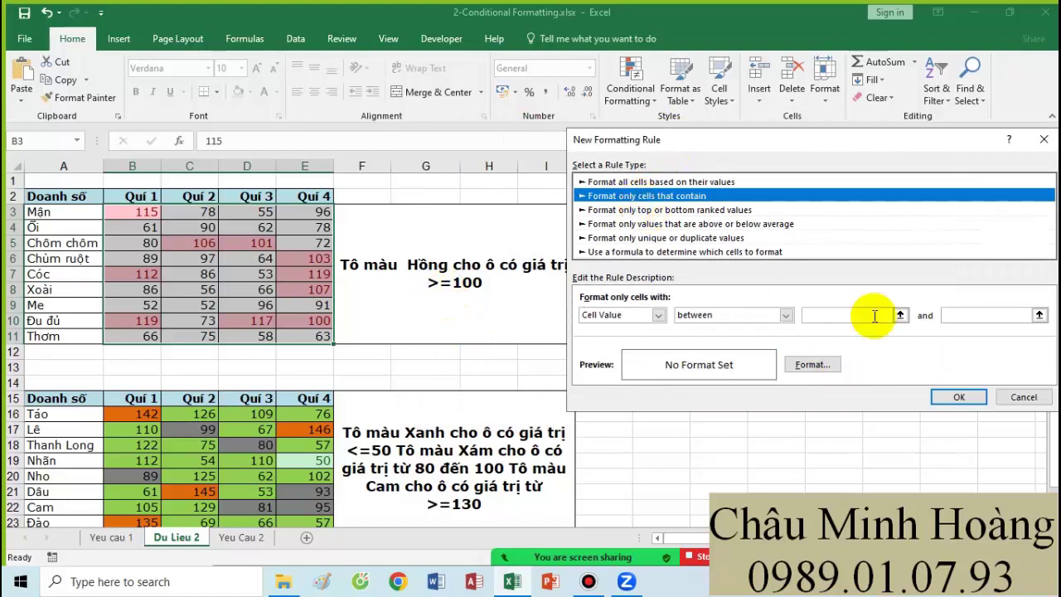
click(785, 315)
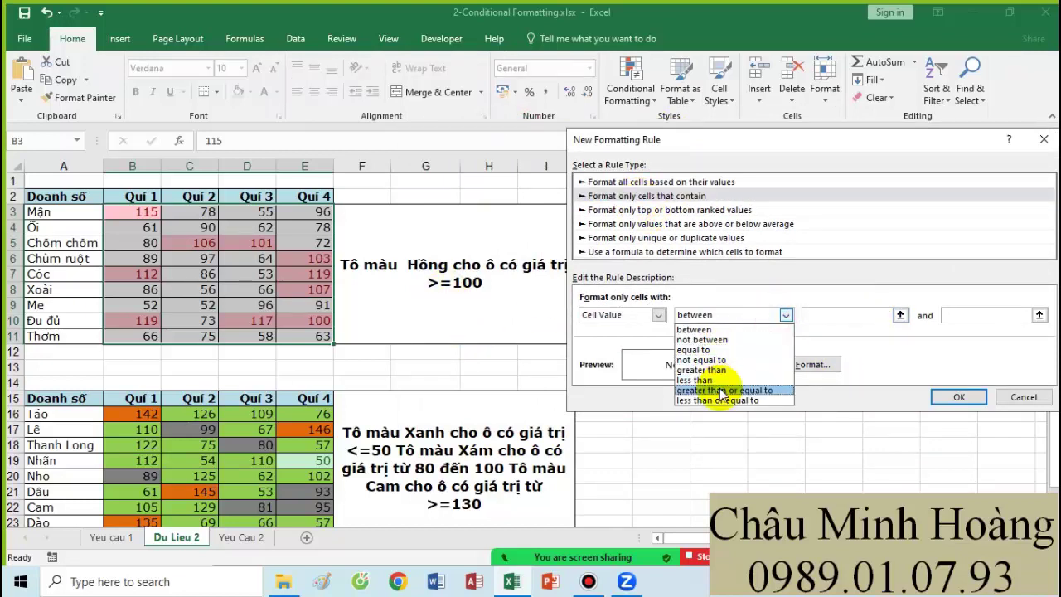
click(721, 389)
click(869, 314)
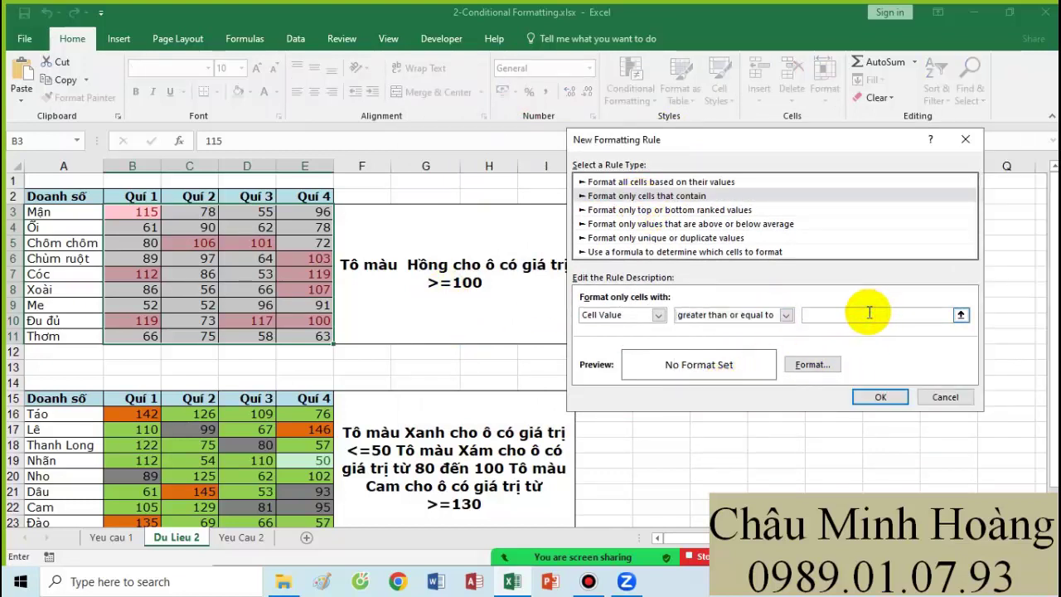
text(100)
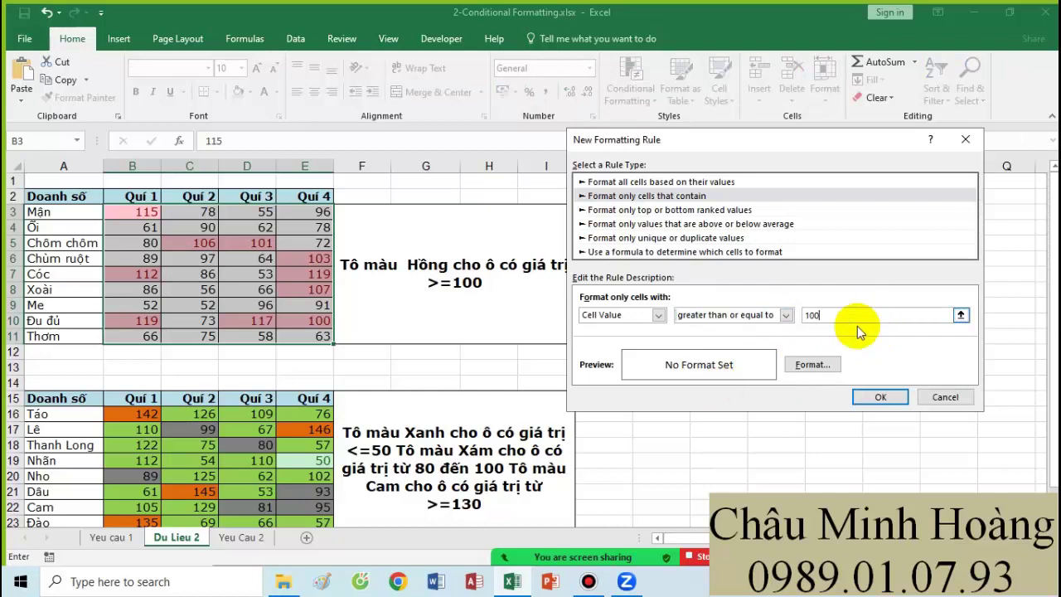
- Give the greater-than-or-equal-to-100 rule a red fill and apply it to B3:E11
click(809, 367)
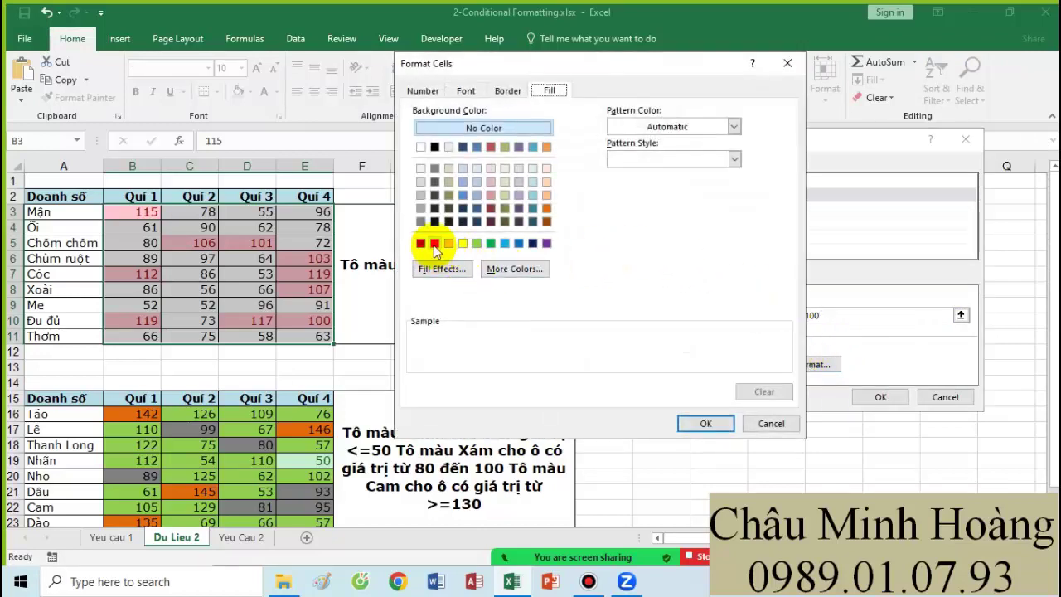
click(434, 245)
click(719, 425)
click(877, 396)
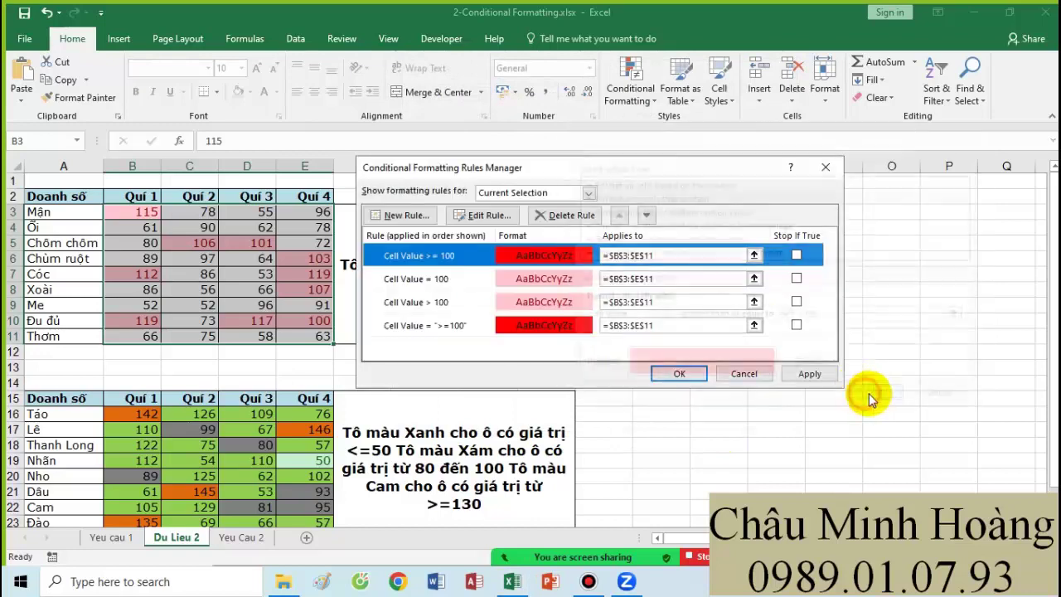
click(810, 373)
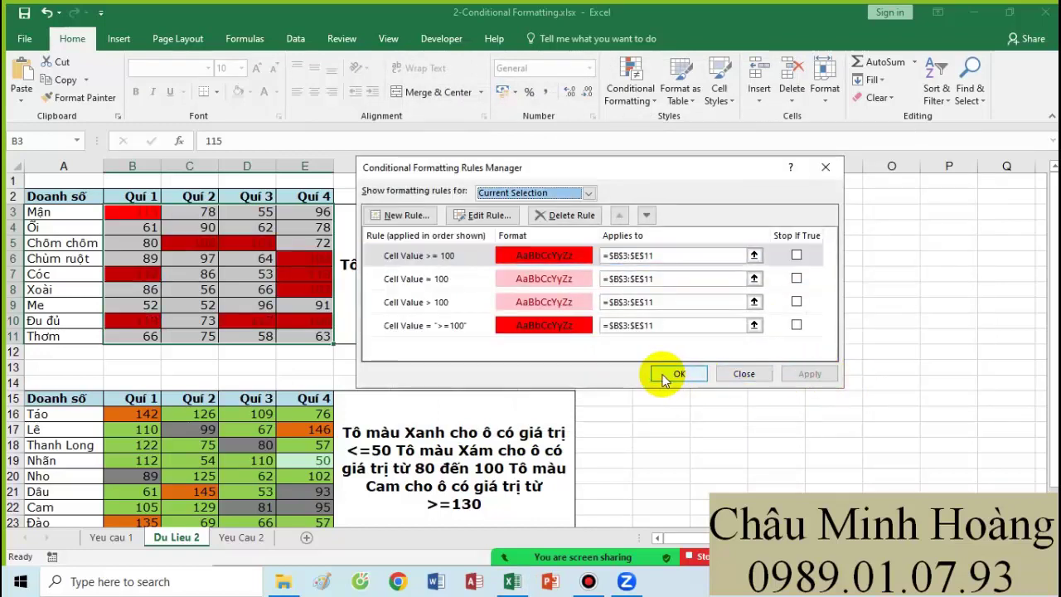
click(677, 374)
- Start a new formula-based conditional formatting rule for the second sales table's values in B16:E24
scroll(367, 367, down, 3)
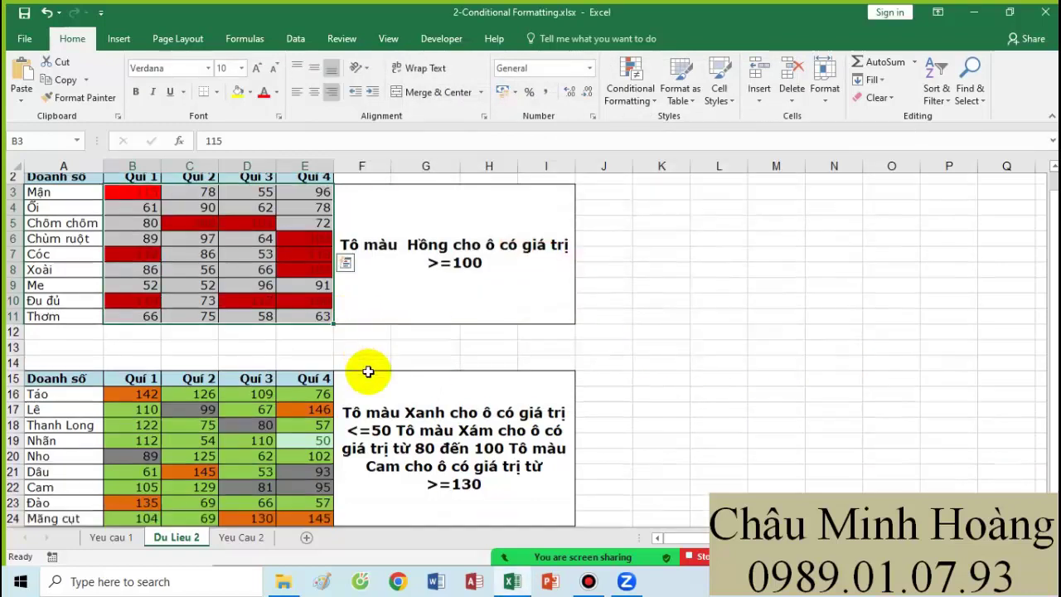
drag(128, 274, 299, 401)
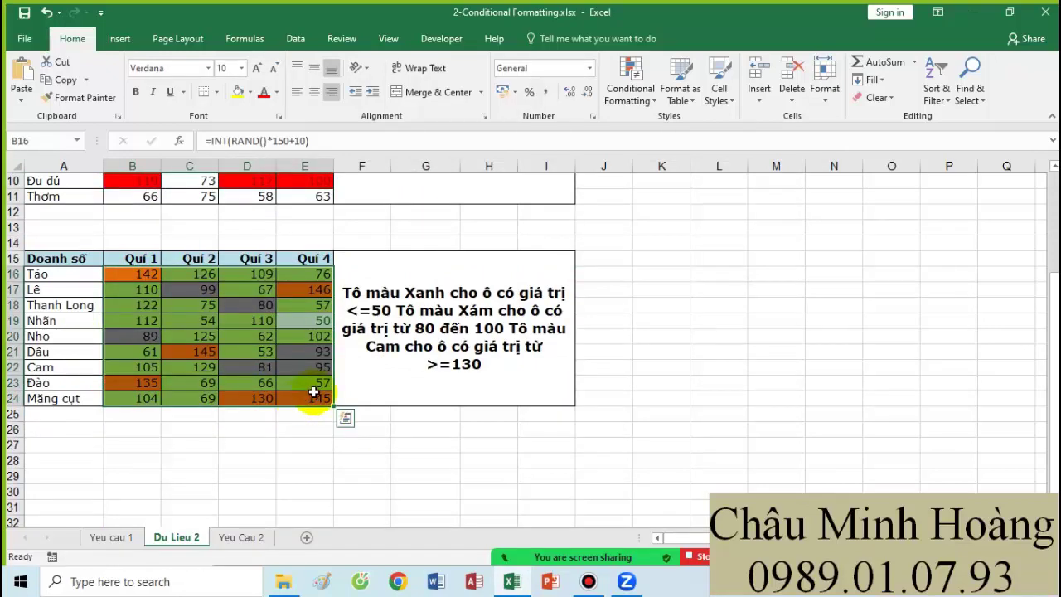
click(630, 83)
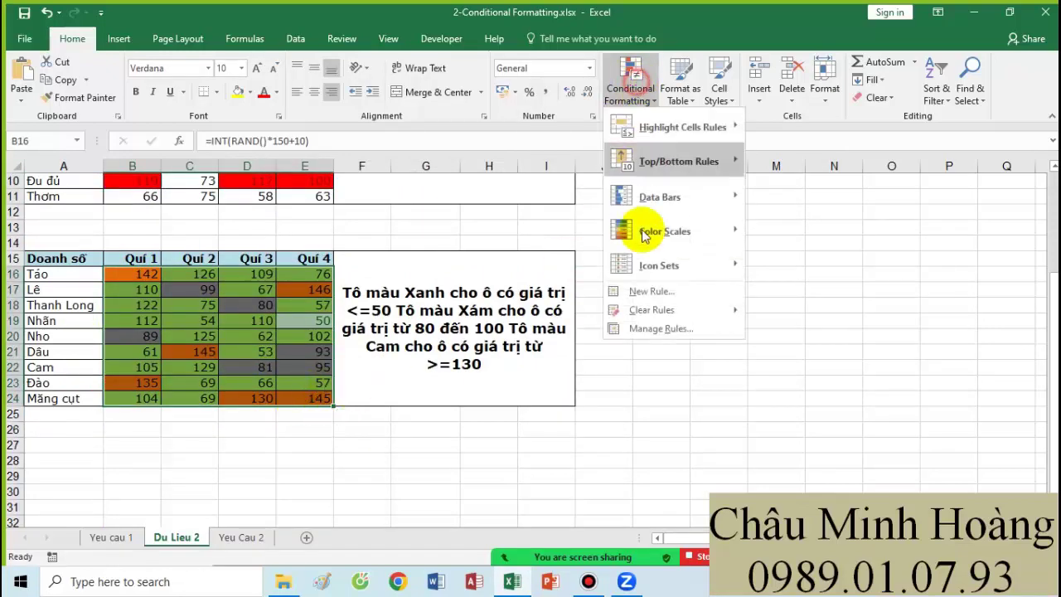
click(651, 328)
click(389, 212)
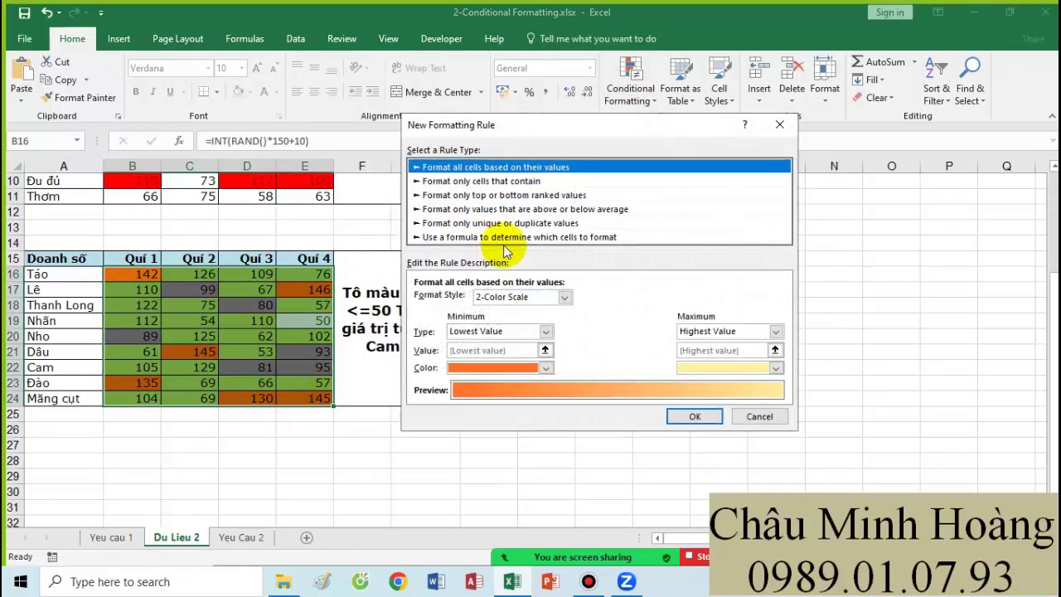
click(479, 181)
click(486, 236)
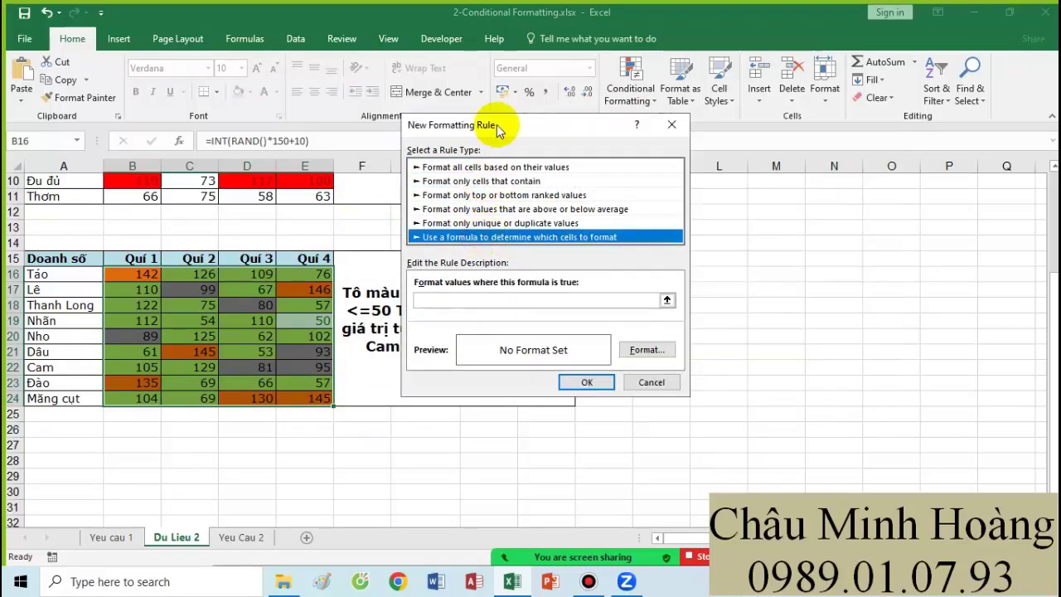
drag(497, 128, 720, 153)
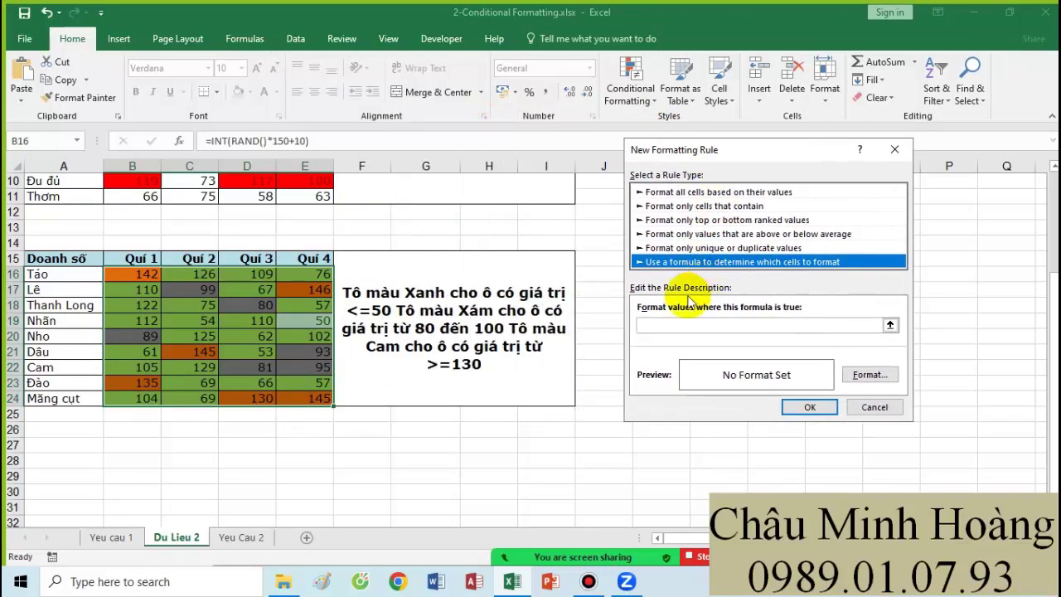
- Enter the rule formula =B16<=50, making the B16 reference fully relative
click(652, 324)
text(=)
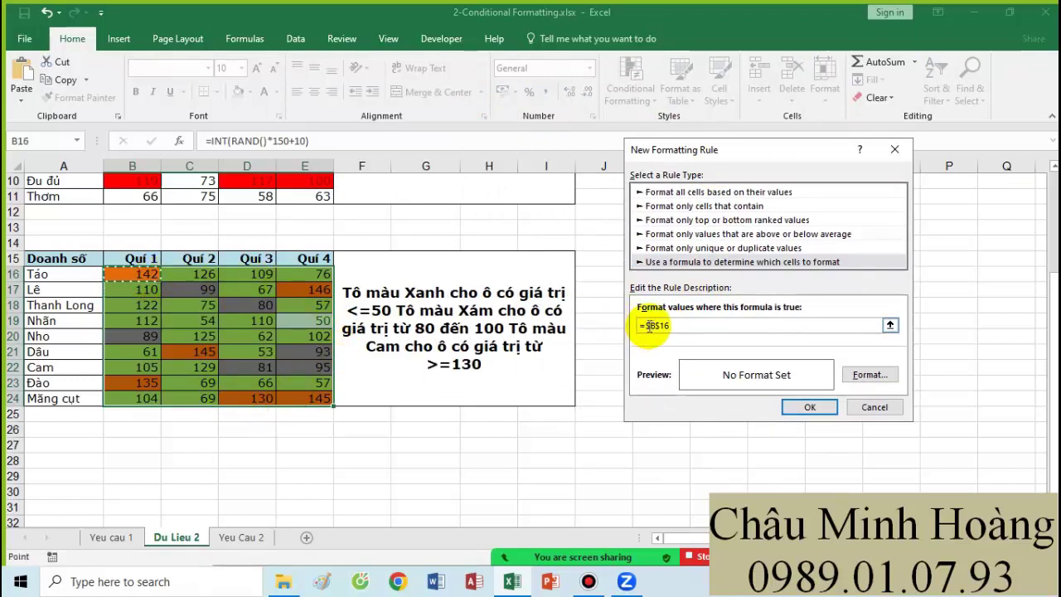
key(F4)
key(F4)
key(F4)
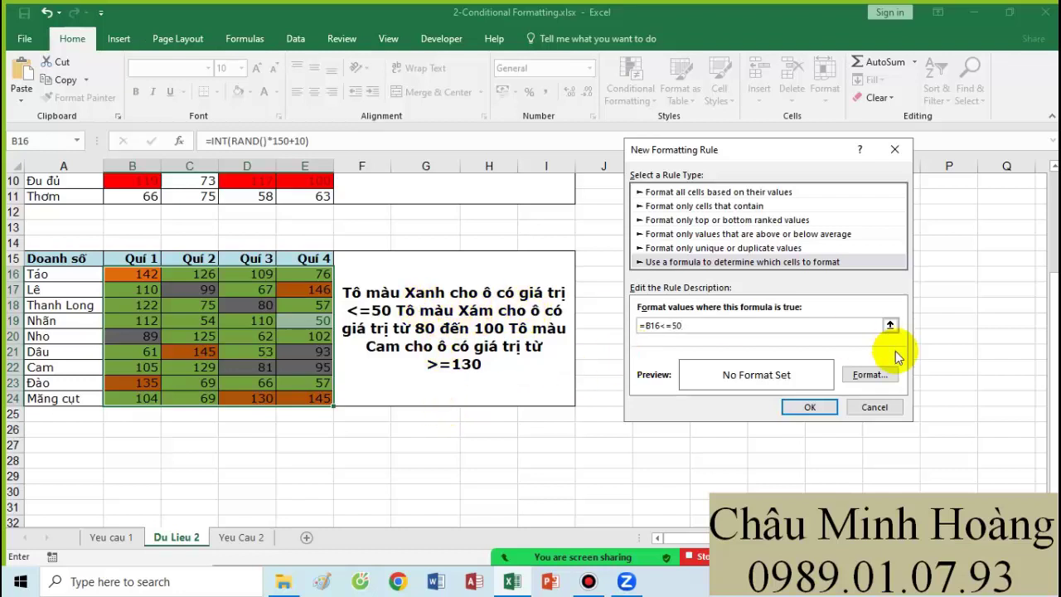
- Give the =B16<=50 rule a red fill and apply it to B16:E24
click(870, 375)
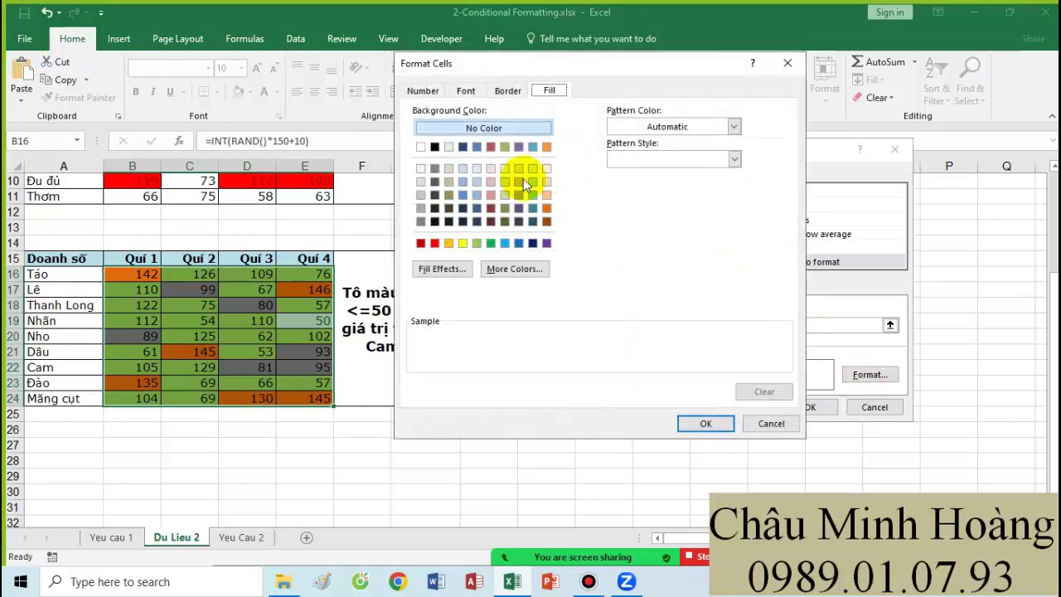
click(433, 245)
click(705, 424)
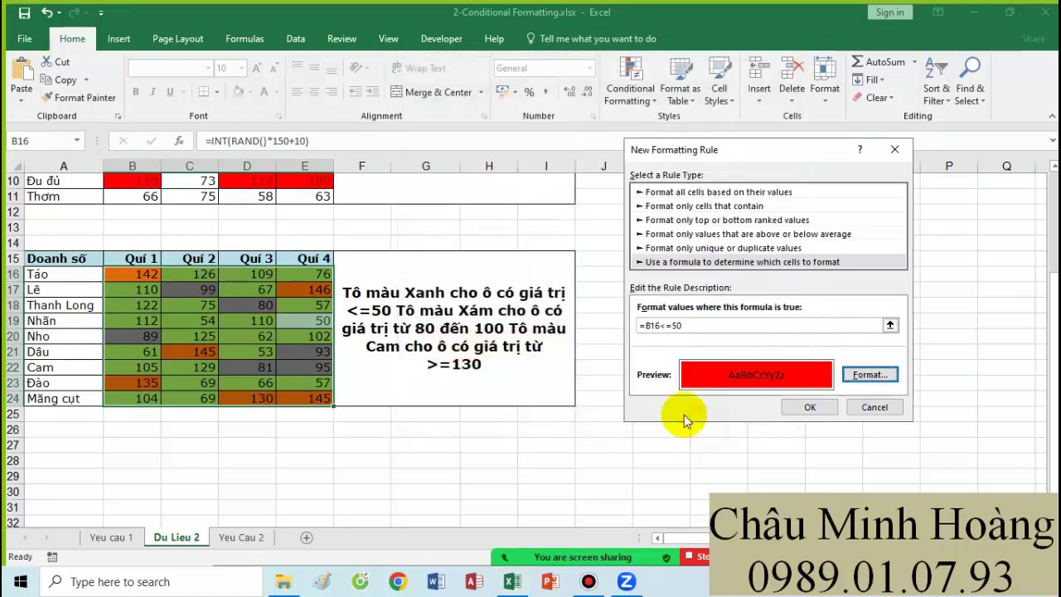
click(810, 407)
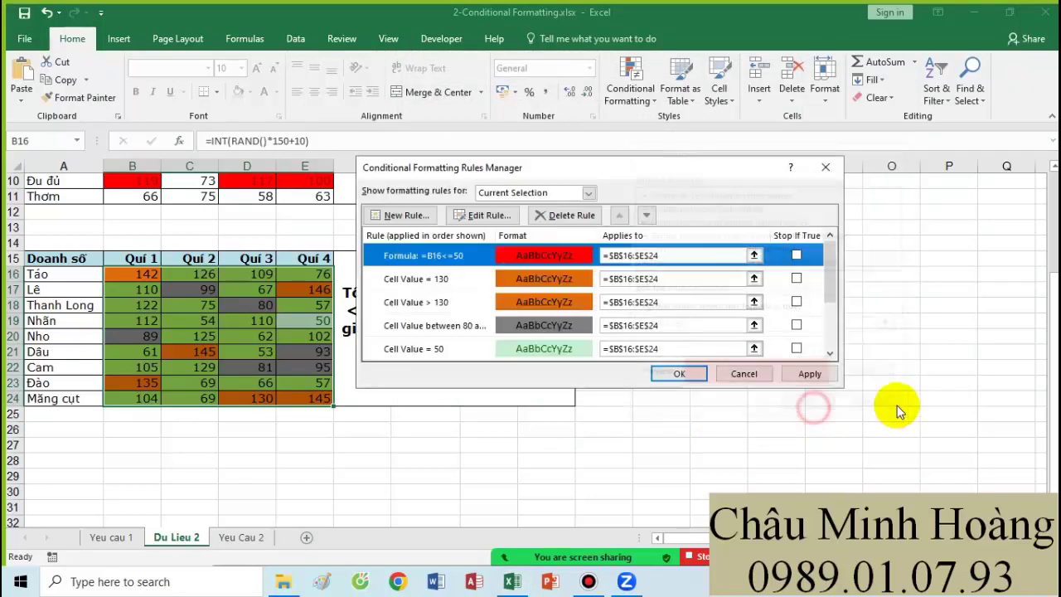
click(809, 375)
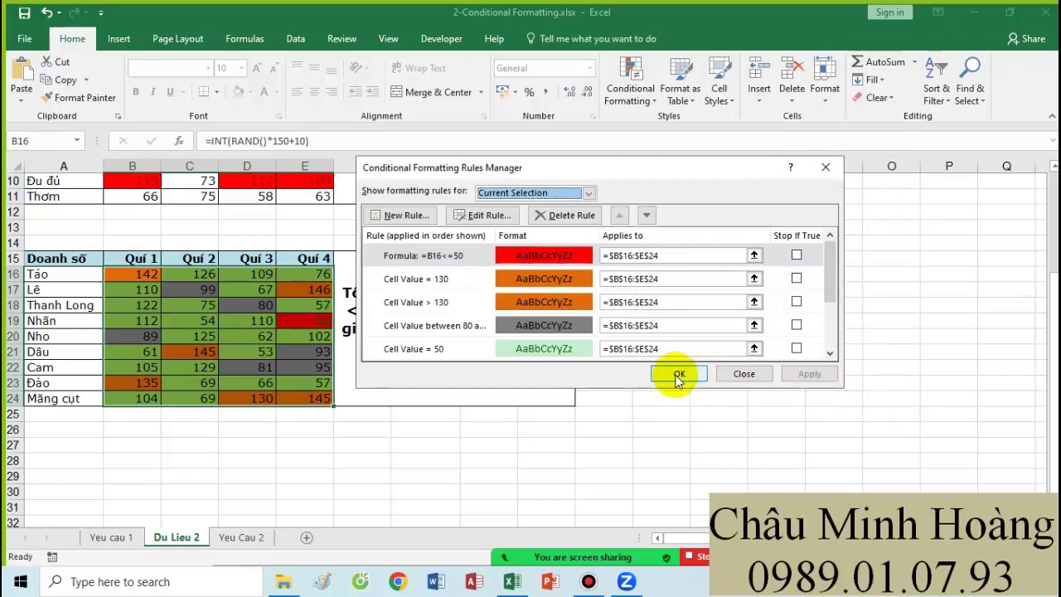
click(678, 375)
- Examine the "Format only cells that contain" settings as an alternative type for the =B16<=50 rule
double_click(498, 257)
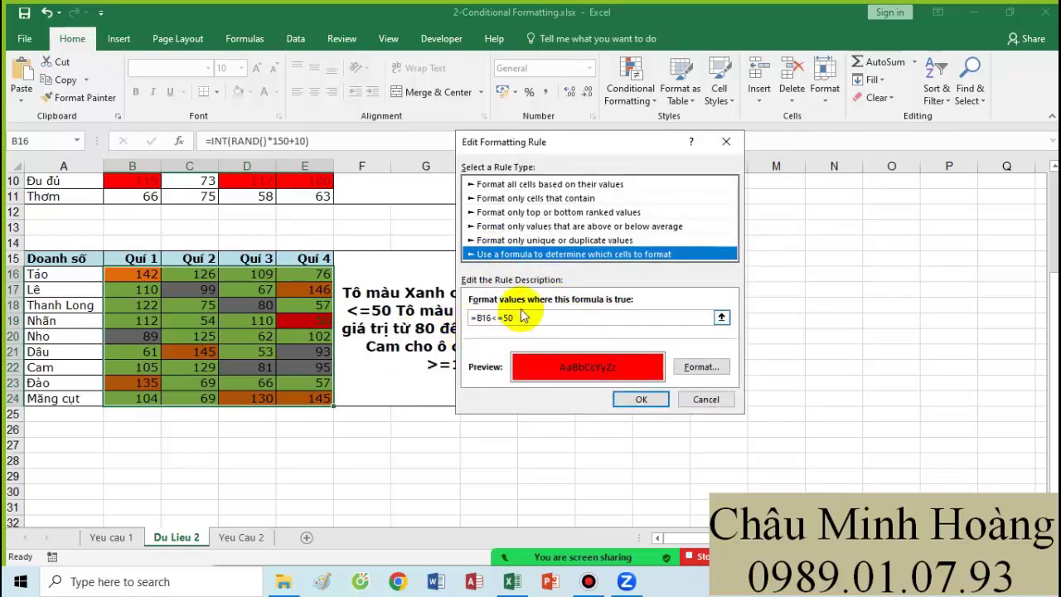
click(519, 211)
click(522, 199)
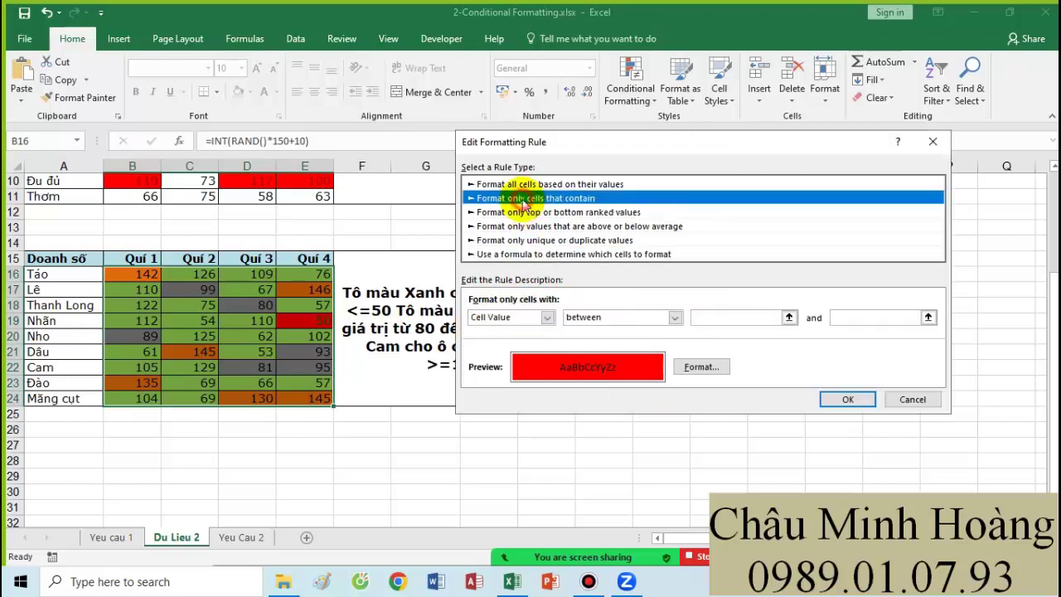
click(913, 399)
click(750, 374)
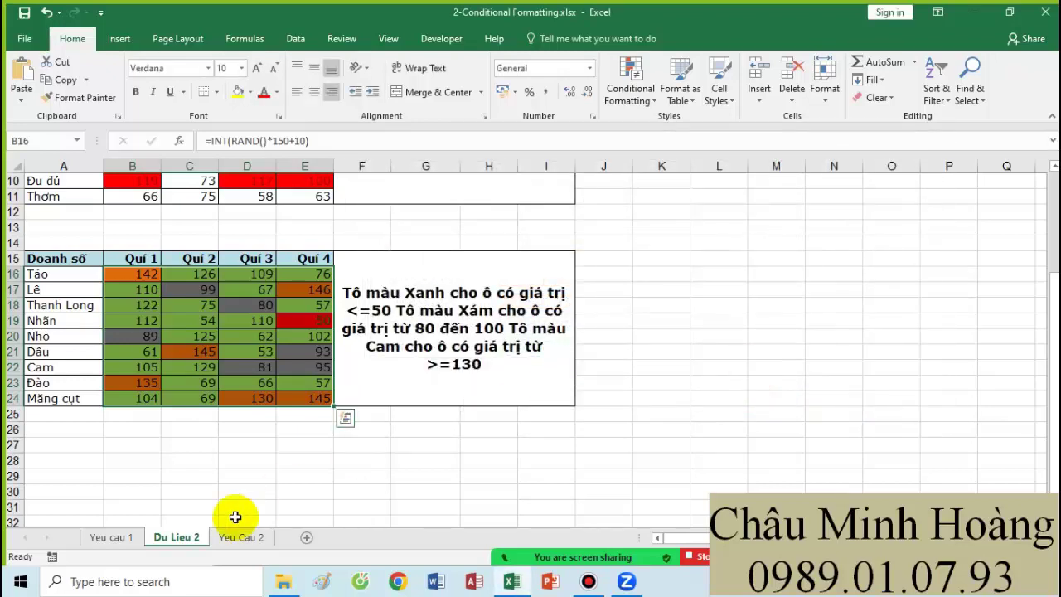
- Review the notes in A19:G23 on Yeu cau 1 and switch to the 3-Conditional Formatting.xlsx workbook
click(111, 537)
drag(69, 276, 551, 382)
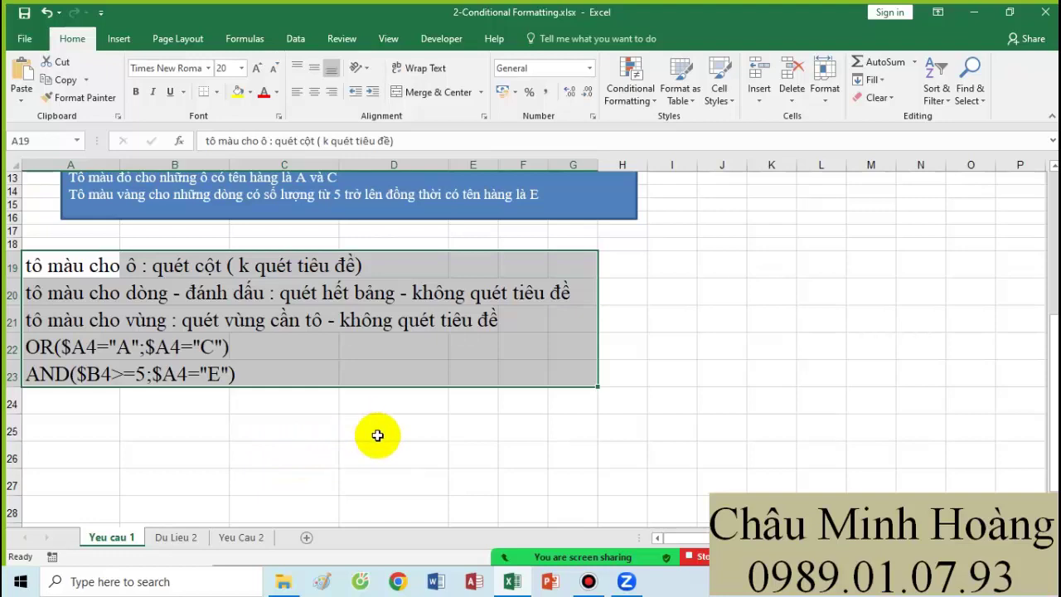
click(590, 583)
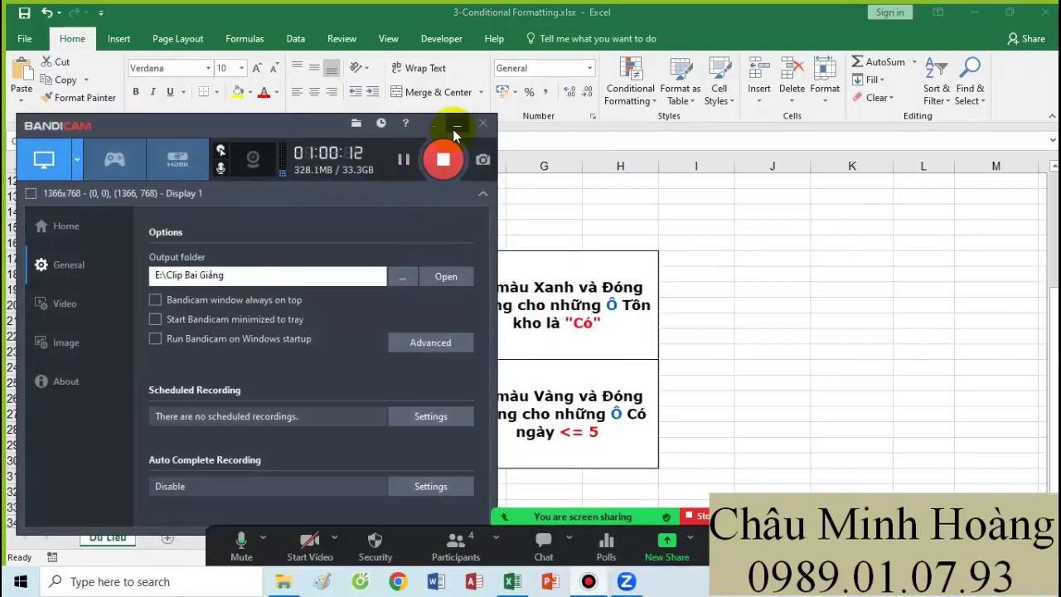
click(456, 124)
click(386, 401)
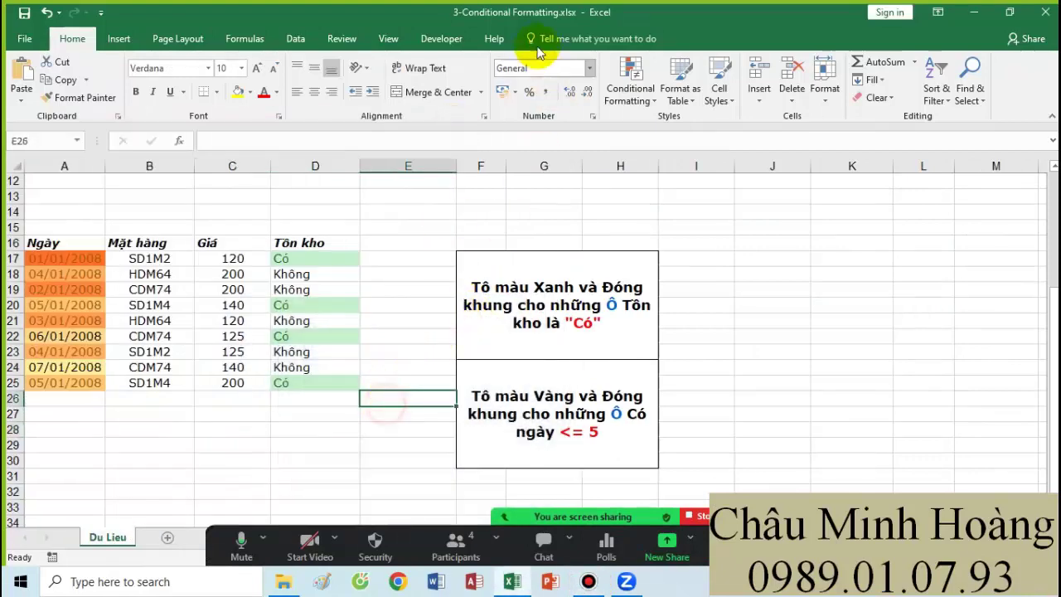
click(421, 559)
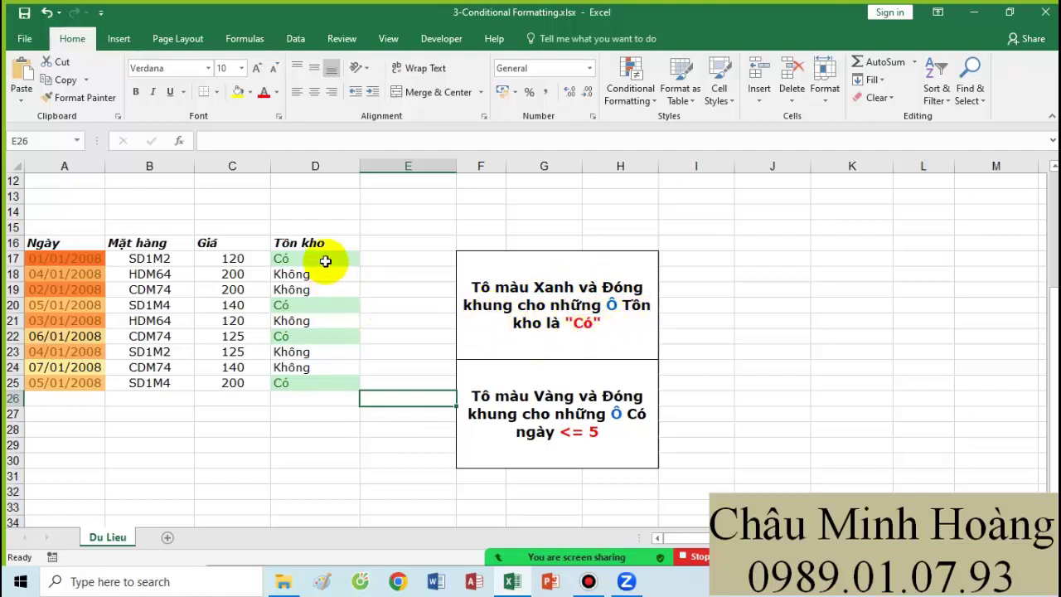
- Examine the existing conditional formatting rule on the Tồn kho values in D17:D25
drag(325, 260, 326, 383)
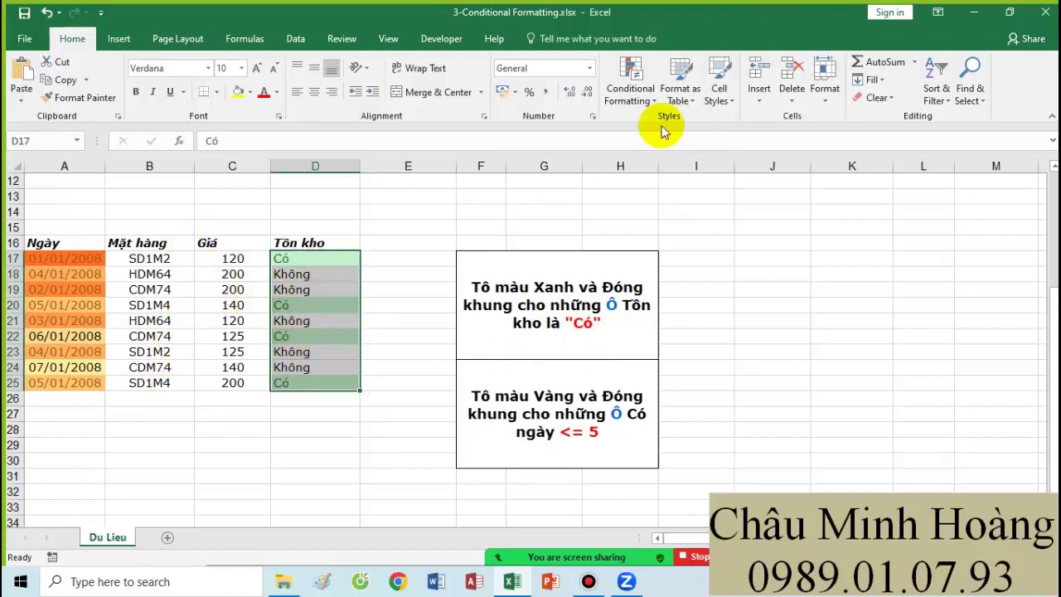
drag(289, 256, 298, 387)
click(630, 92)
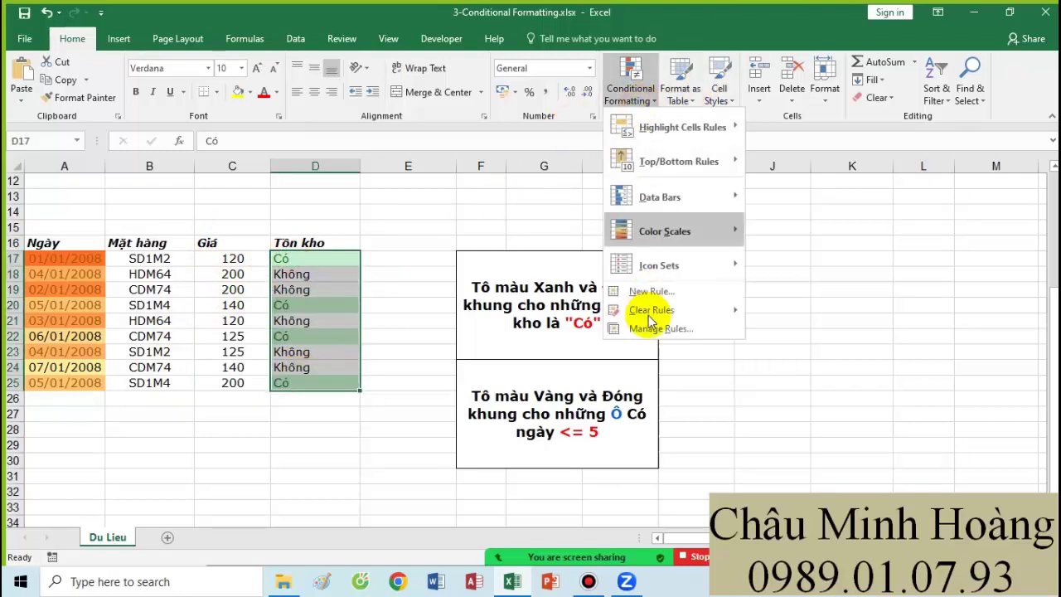
click(649, 325)
double_click(464, 262)
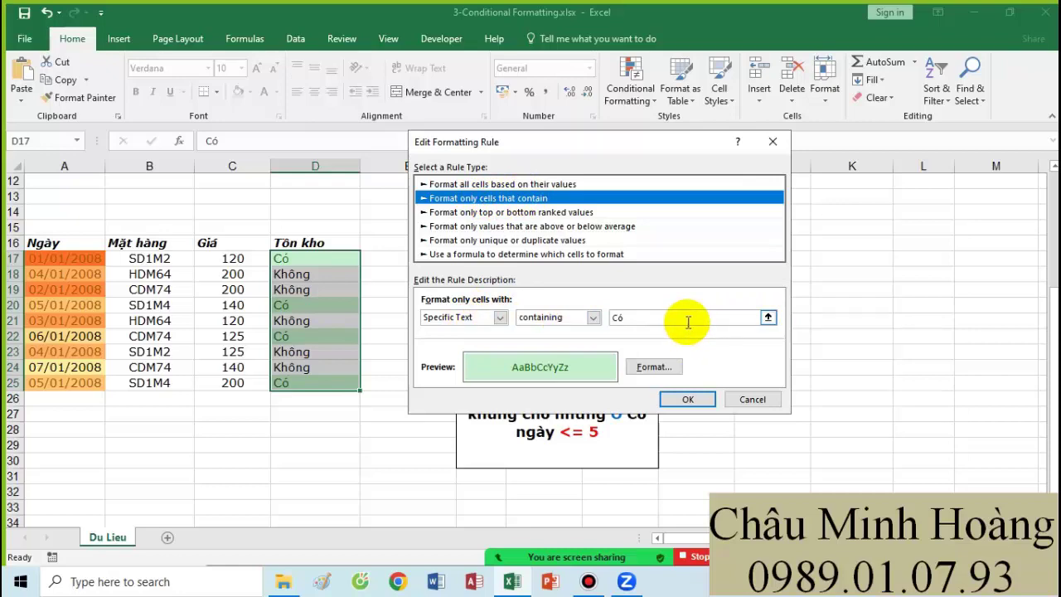
click(687, 398)
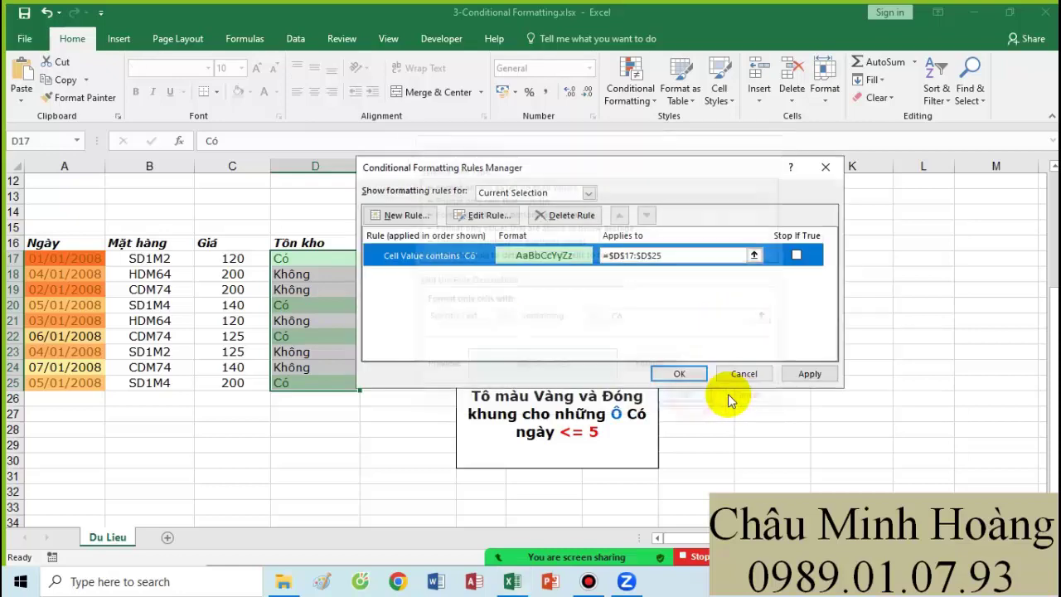
click(746, 374)
- Enter the note "cách 1 : dùng dòng số 2" in cell A32 below the table
scroll(390, 384, down, 3)
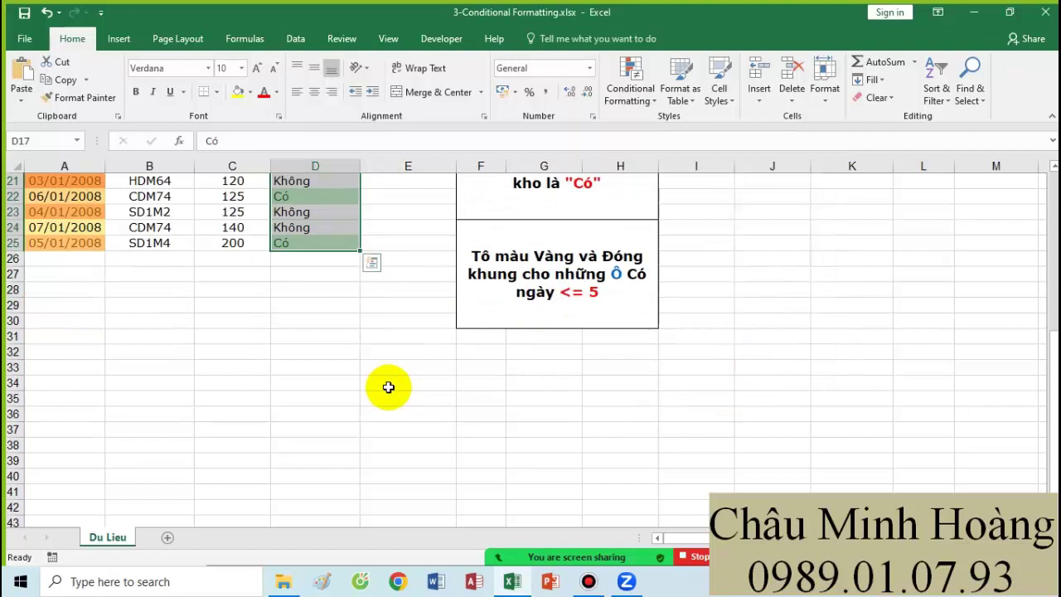
click(79, 352)
scroll(142, 383, up, 2)
text(ca)
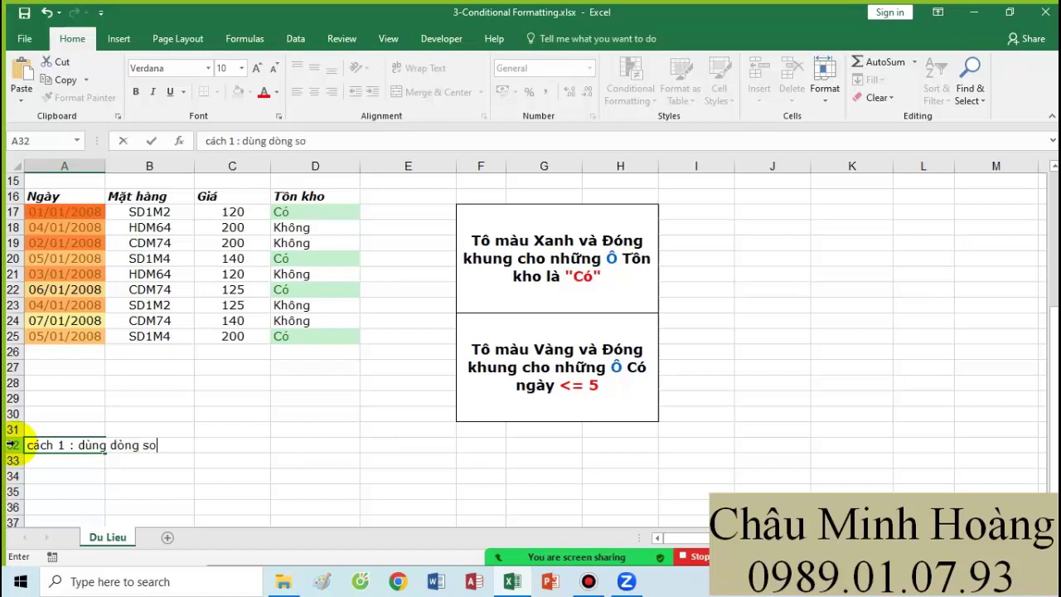
text(ch 1 : dùng dòng số 2)
key(Return)
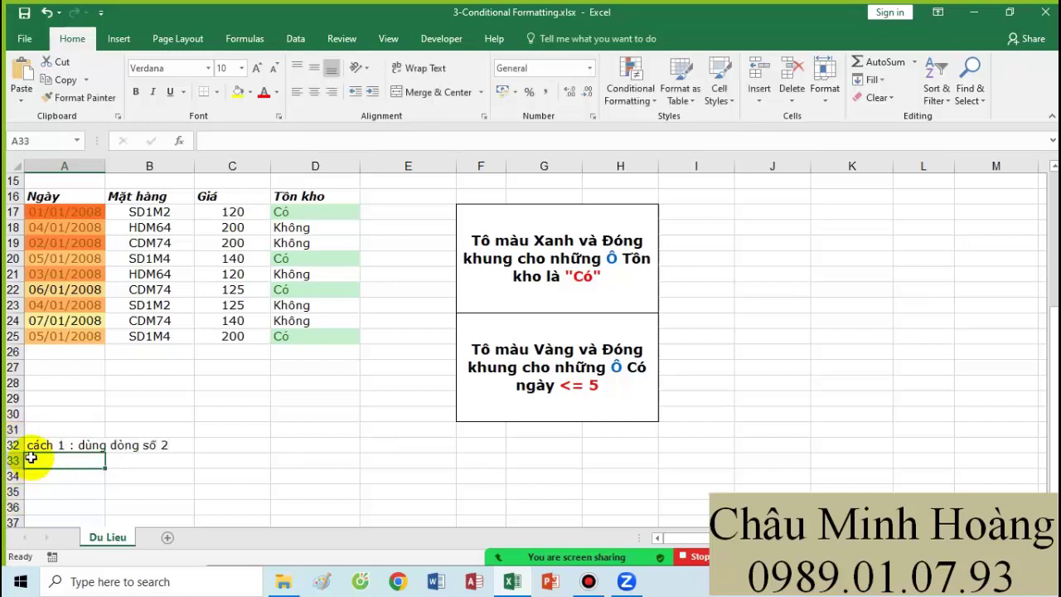
- Set the font size to 20 for the notes area starting at A32 and extending to column H
drag(52, 444, 639, 518)
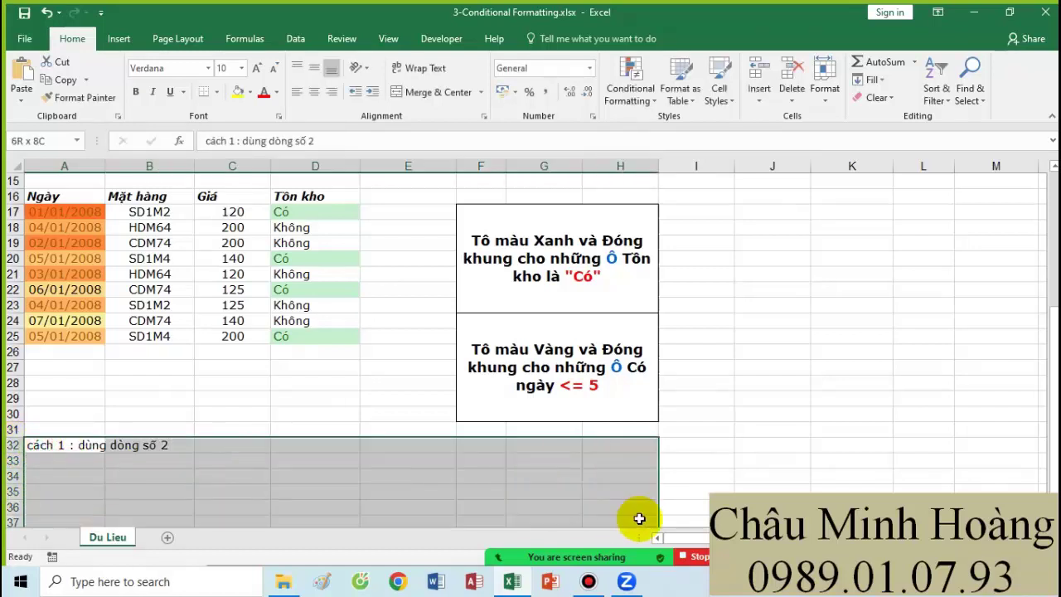
click(241, 68)
click(233, 225)
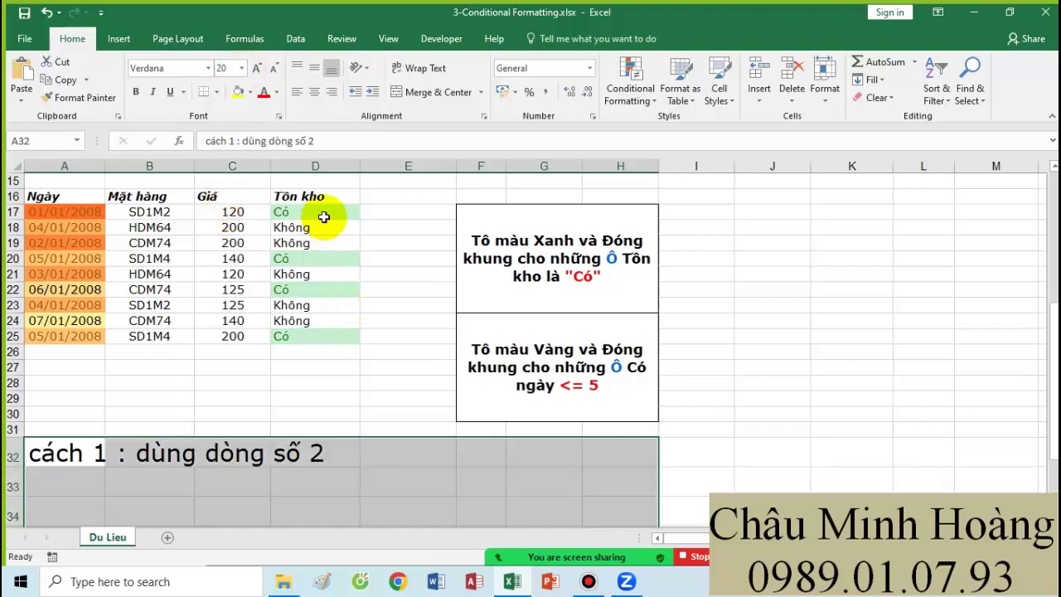
- Enter the test formula =$D17="Có" in cell E17 and copy its text for reuse
click(393, 209)
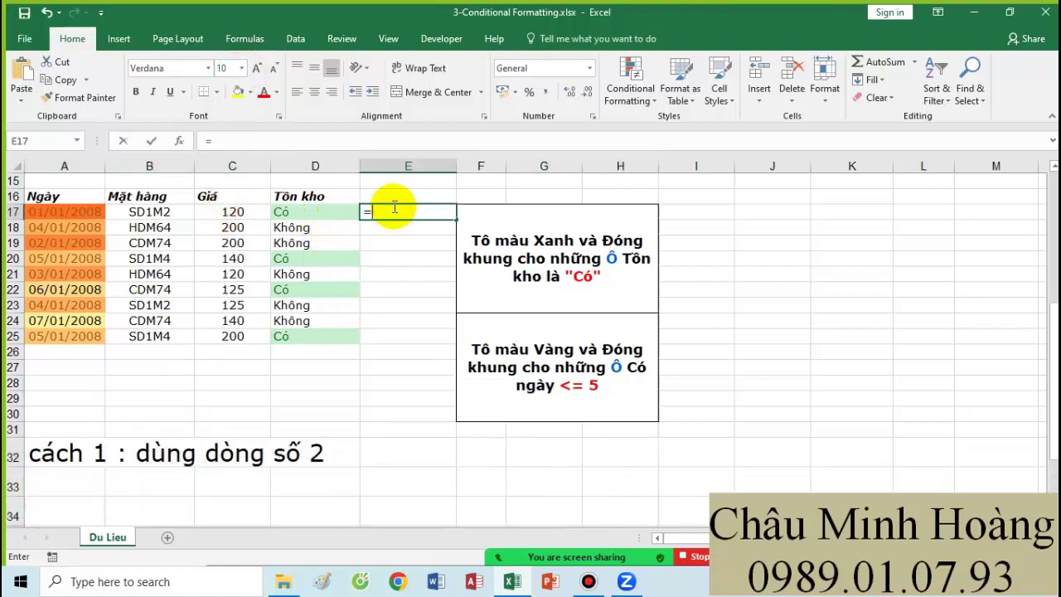
text(=)
click(343, 214)
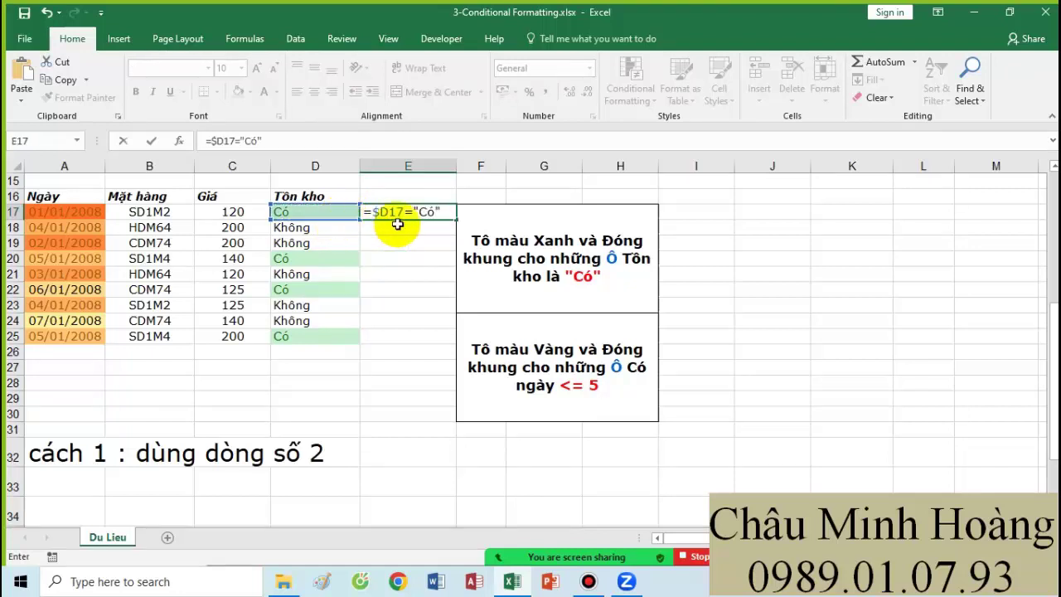
click(446, 215)
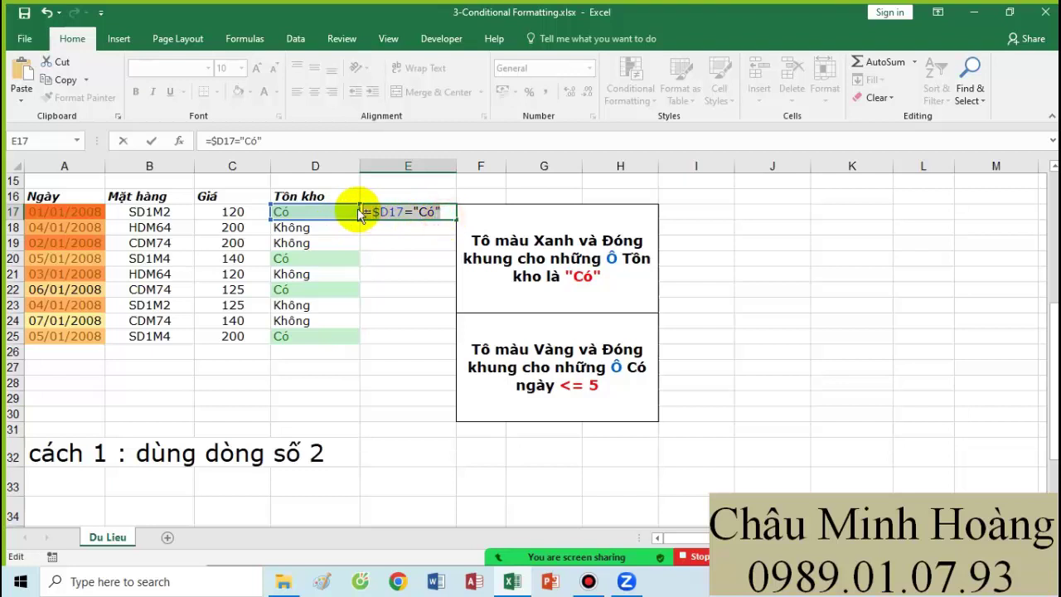
key(Return)
- Create a formula-based conditional formatting rule for D17:D25 with the formula =$D17="Có"
drag(316, 212, 316, 243)
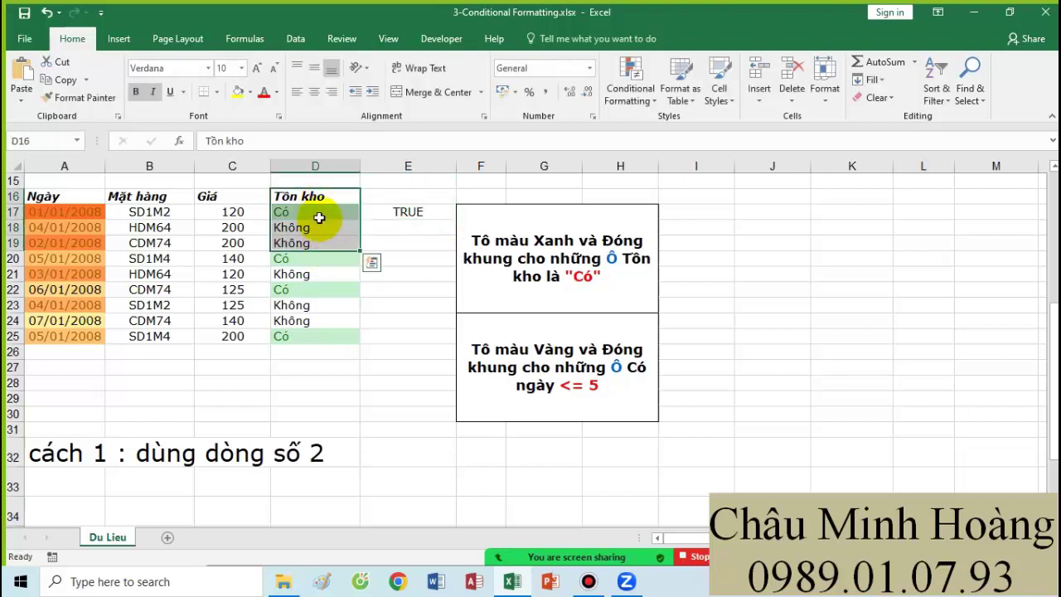
drag(319, 282, 316, 337)
click(630, 90)
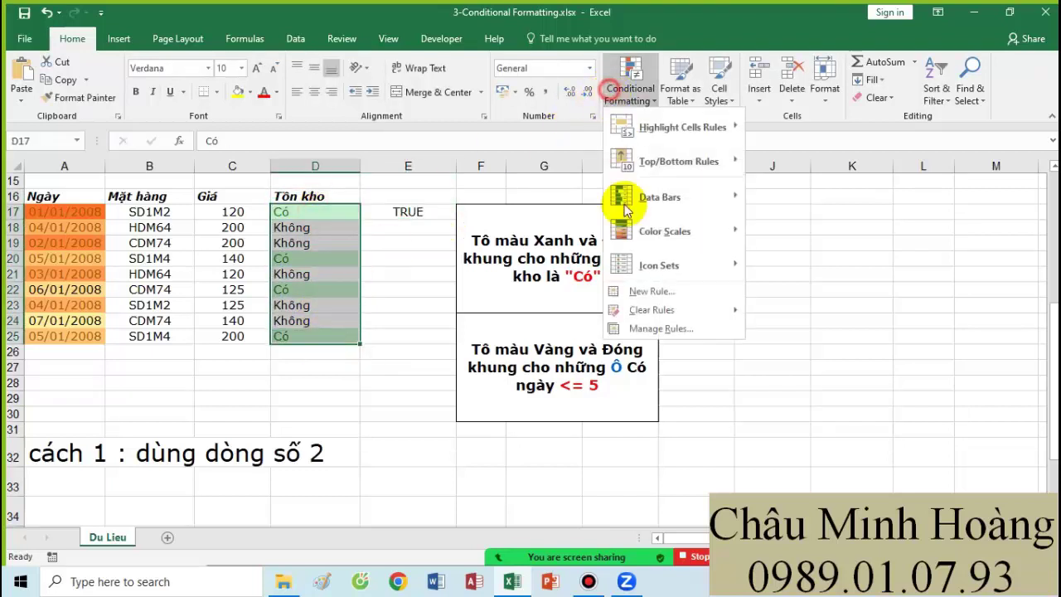
click(658, 329)
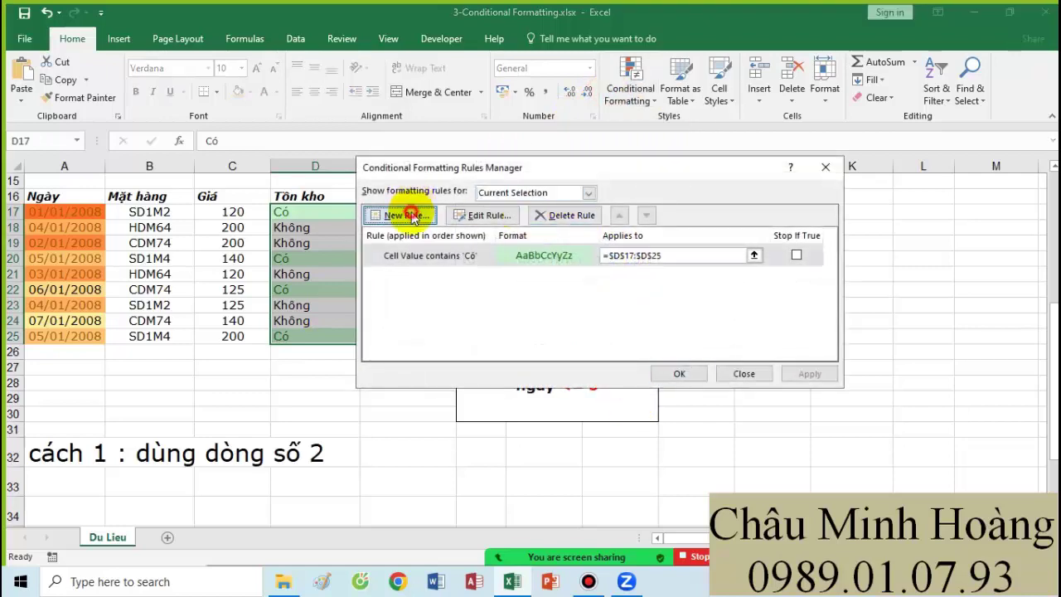
click(407, 213)
click(517, 238)
click(493, 300)
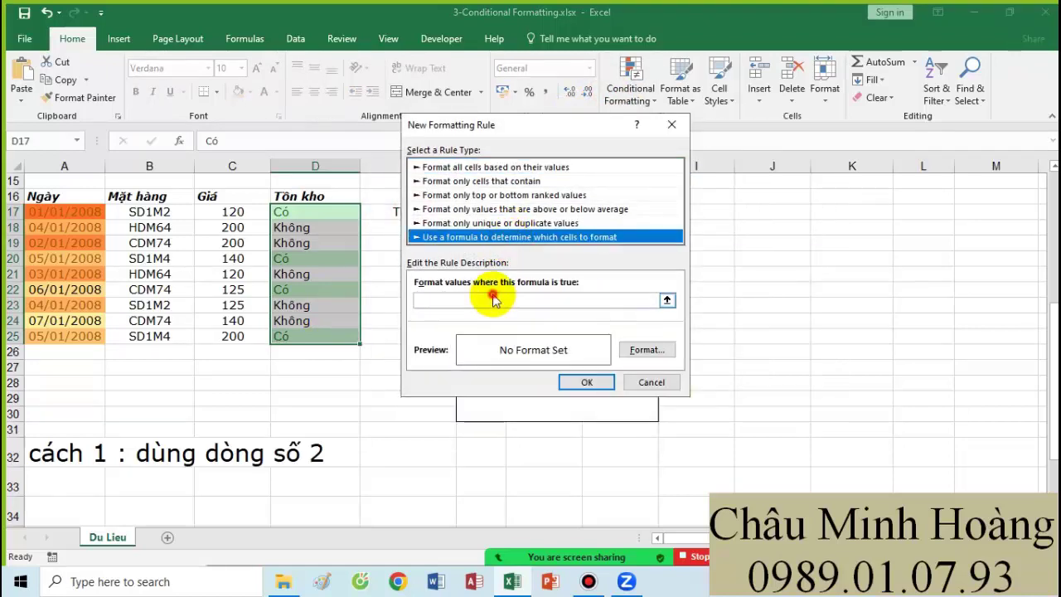
text(=$D17="Có")
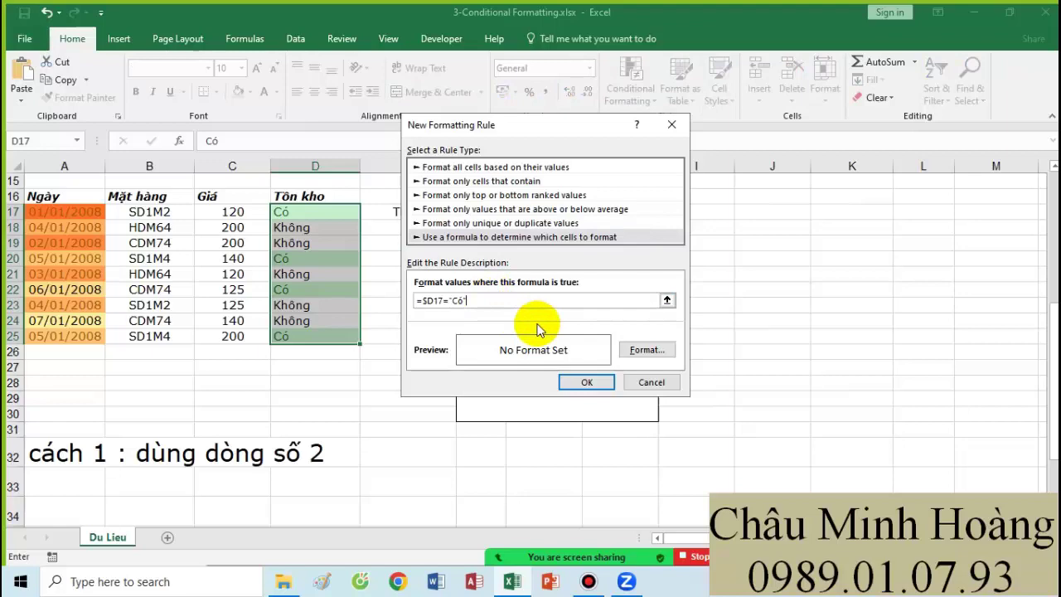
- Give the =$D17="Có" rule a red fill and apply it to D17:D25
click(629, 353)
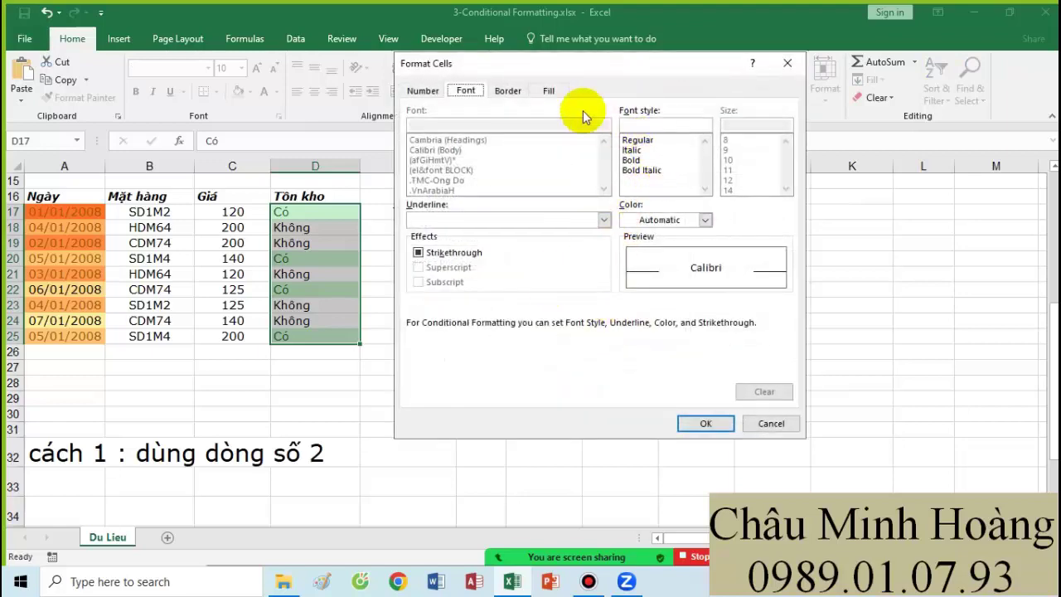
click(546, 90)
click(433, 243)
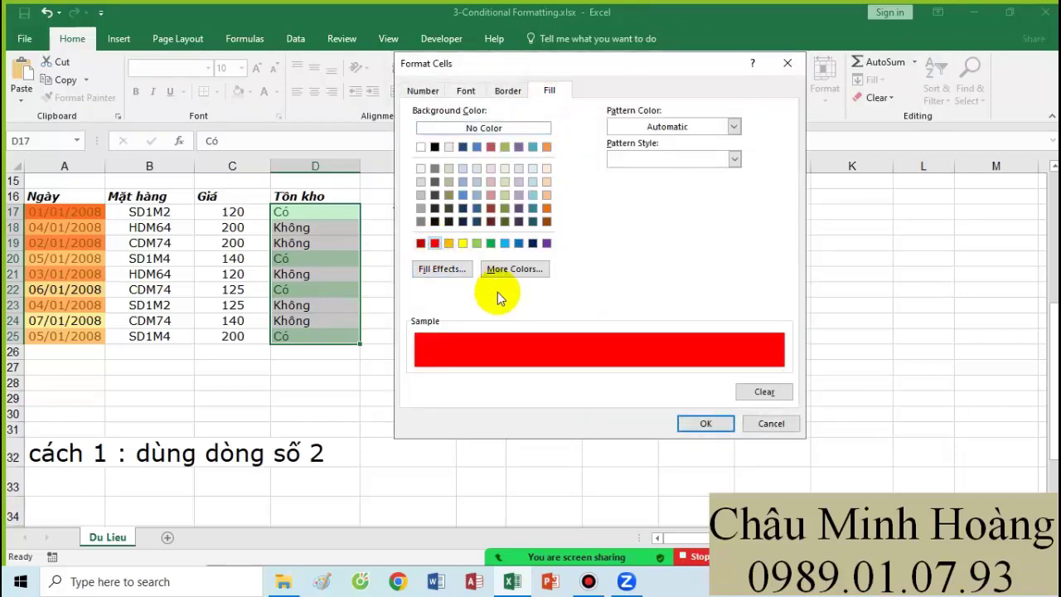
click(711, 422)
click(604, 386)
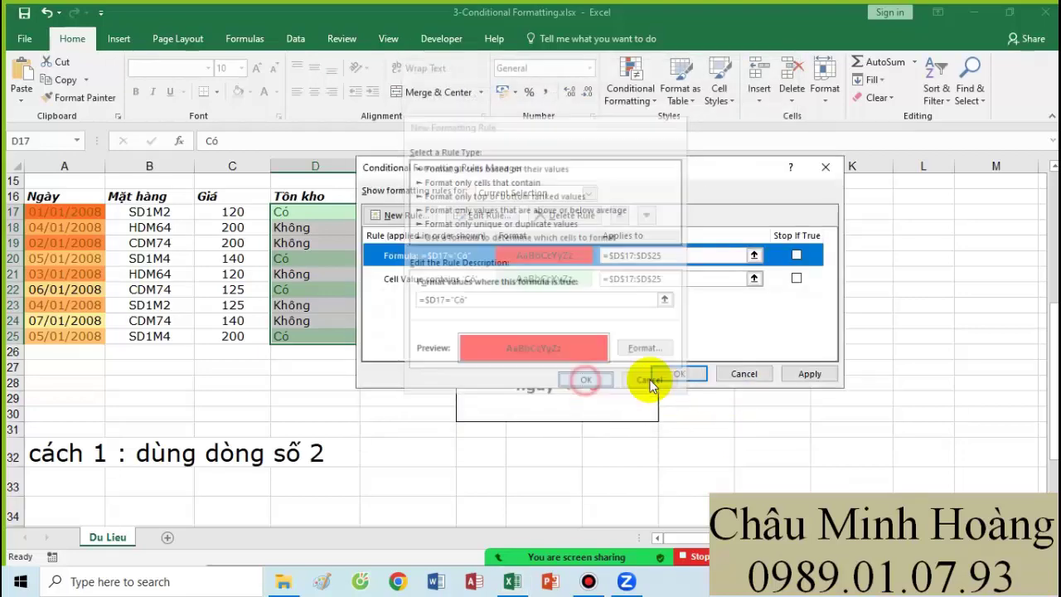
click(806, 379)
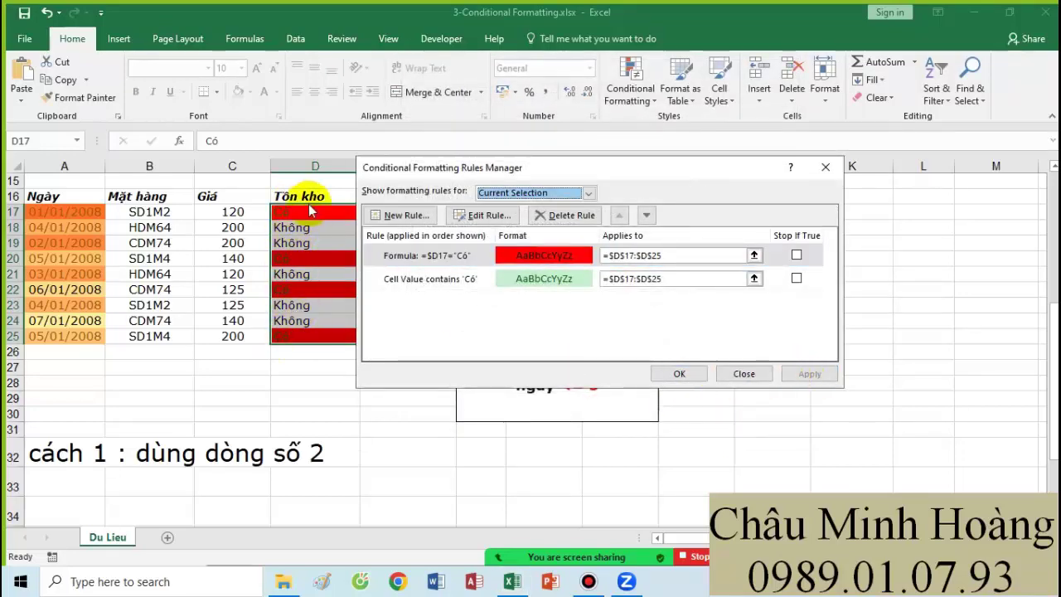
click(679, 375)
- Write the note "cách 2 : dùng công thức : =$D17="Có"" in cell A33
scroll(142, 402, down, 2)
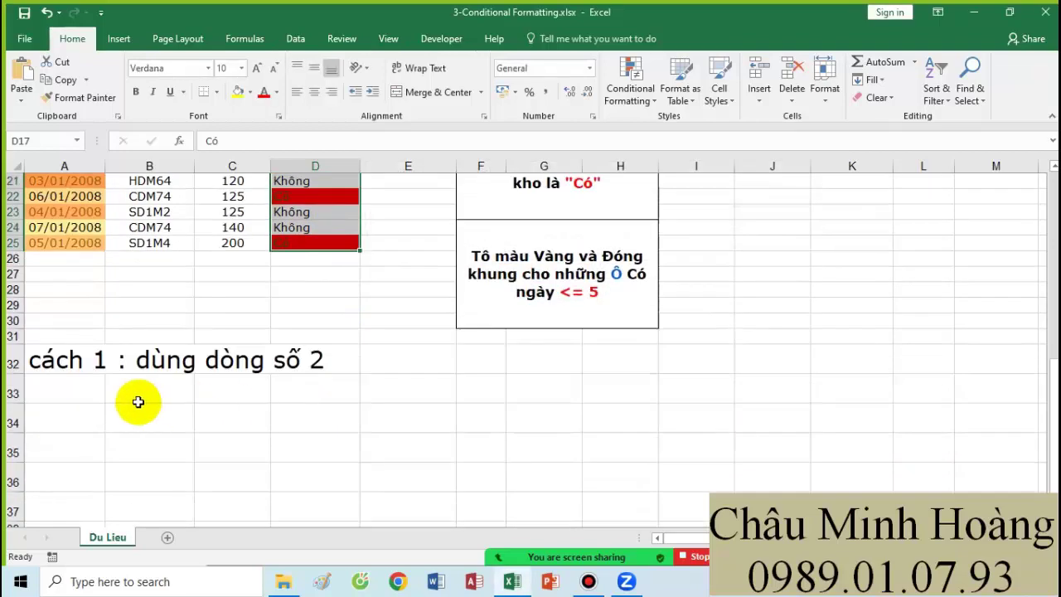
click(67, 388)
text(vcac)
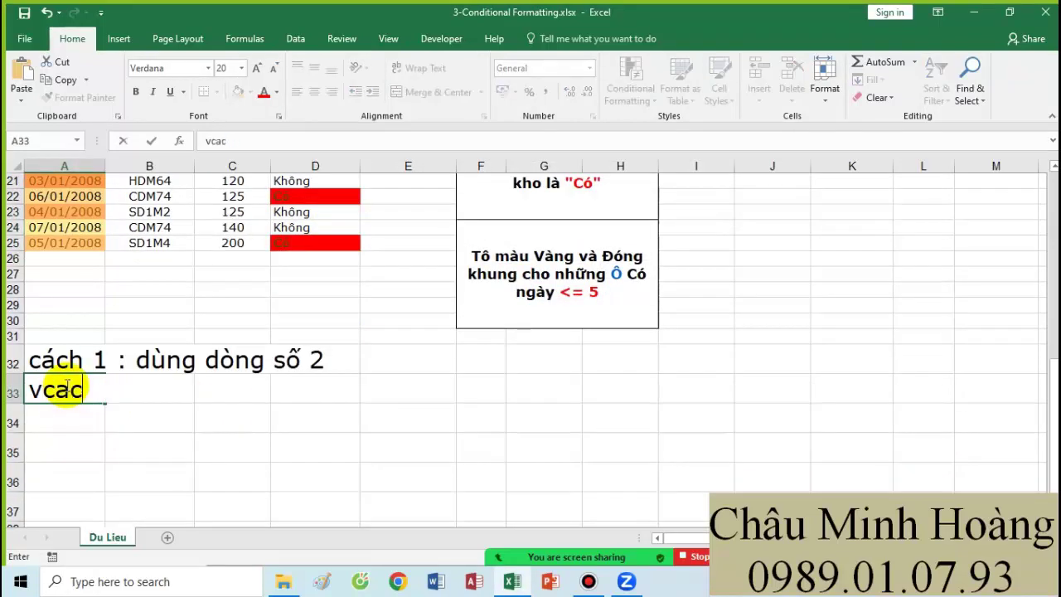
text(sch)
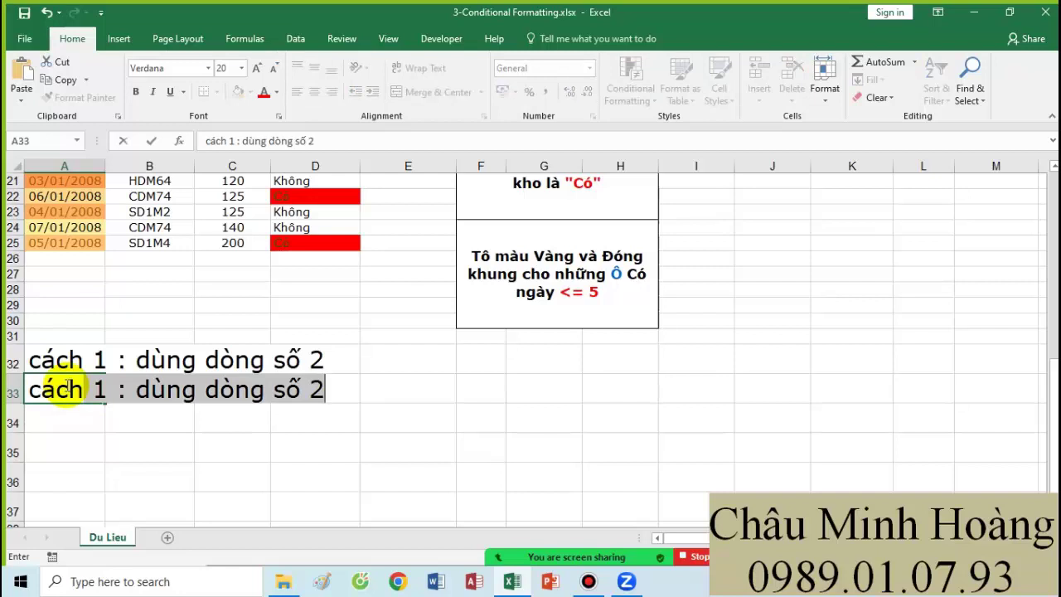
text( 2)
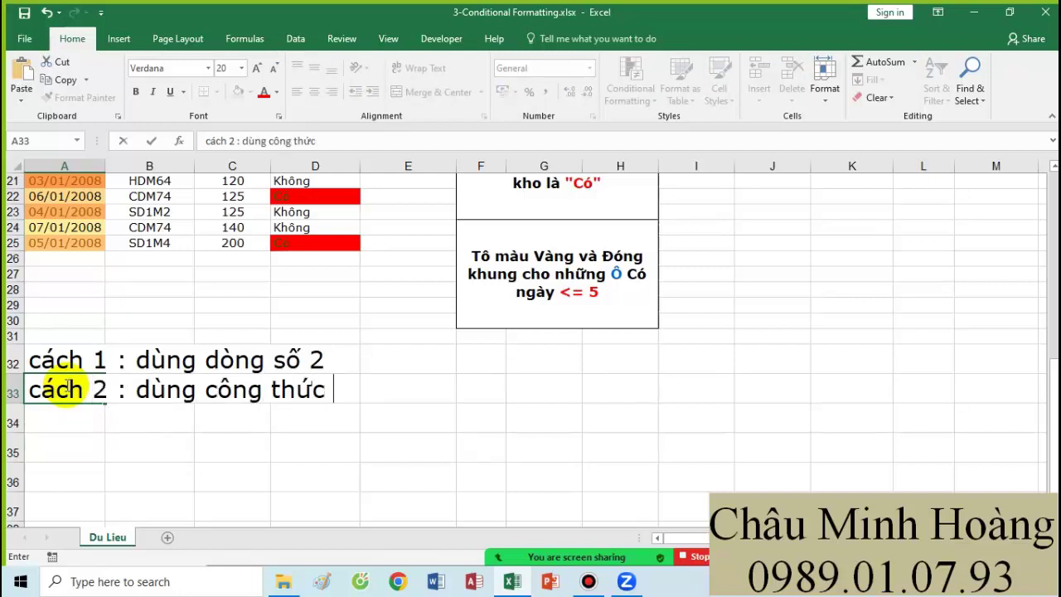
text( : dùng công thức :)
text(=$D17="Có")
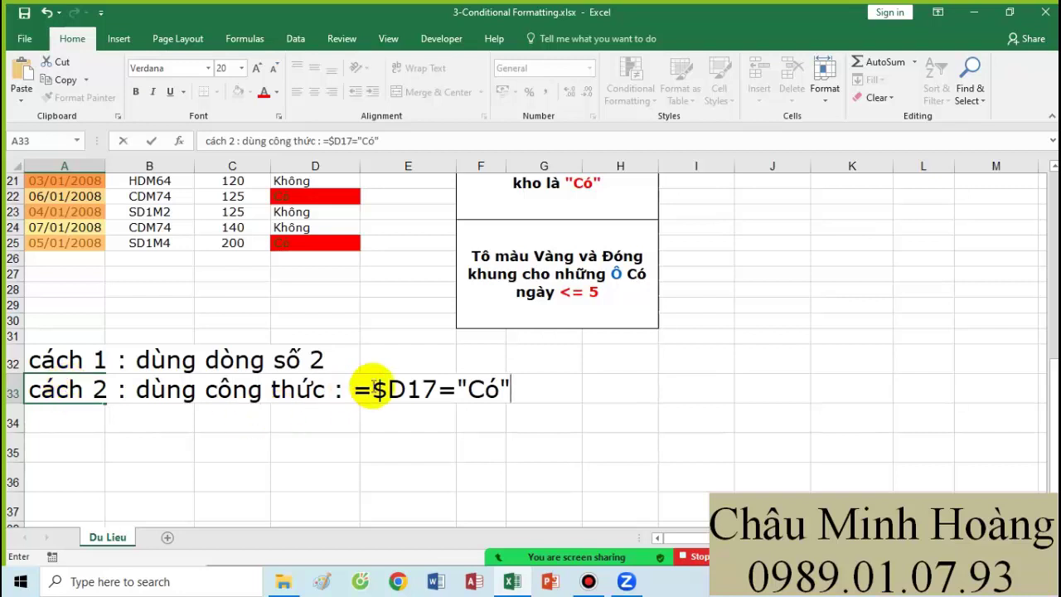
- Colour the =$D17="Có" part of the A33 note red
drag(356, 391, 511, 389)
click(265, 98)
click(372, 431)
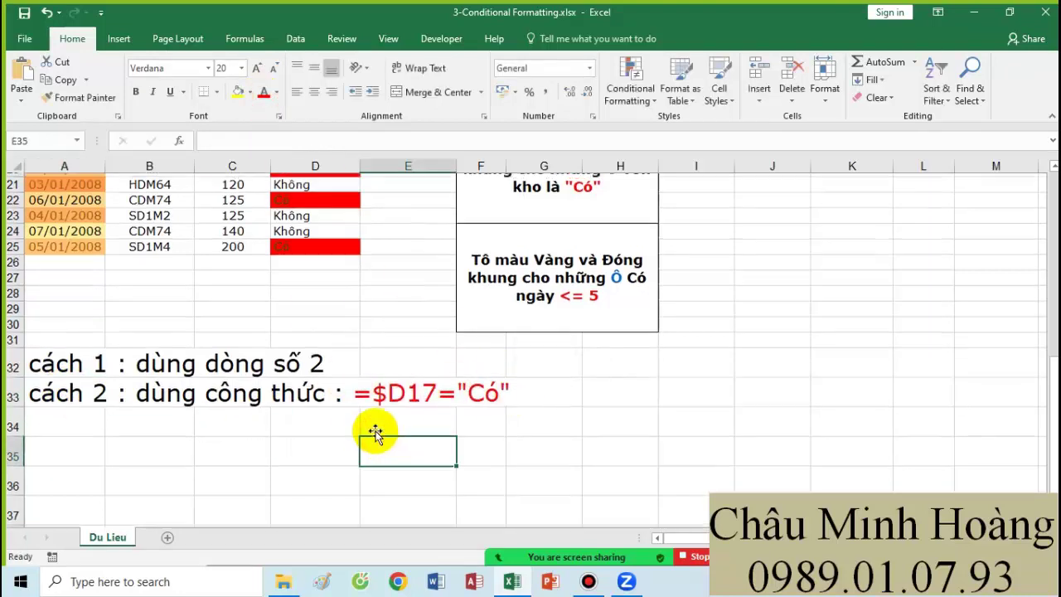
scroll(372, 432, up, 1)
scroll(412, 420, up, 1)
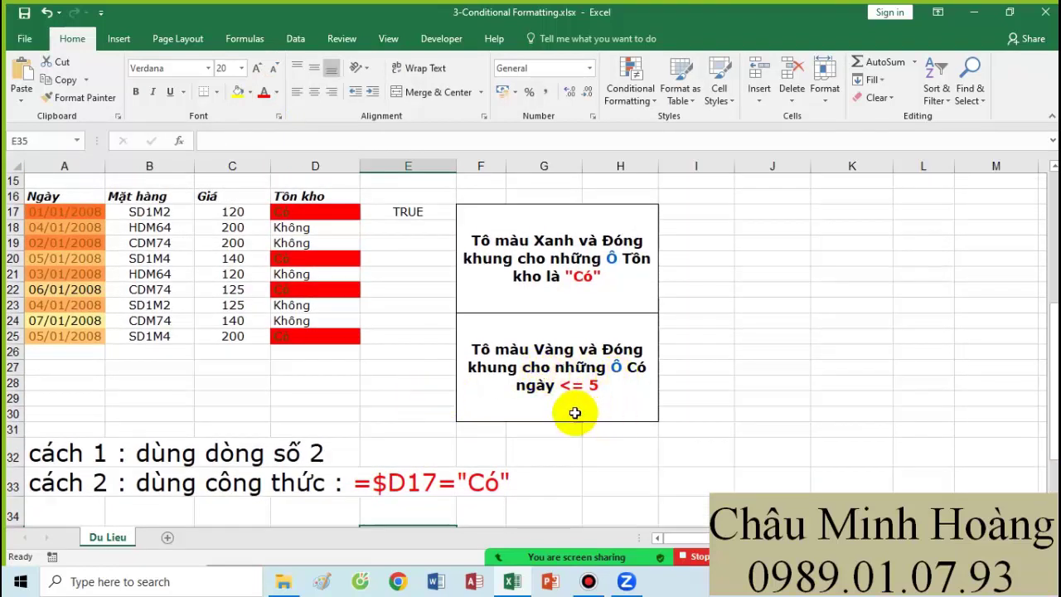
- Examine the conditional formatting rules on the Ngày cells A17:A25, including the graded colour scale and the first cell-value rule
drag(71, 212, 53, 337)
click(631, 92)
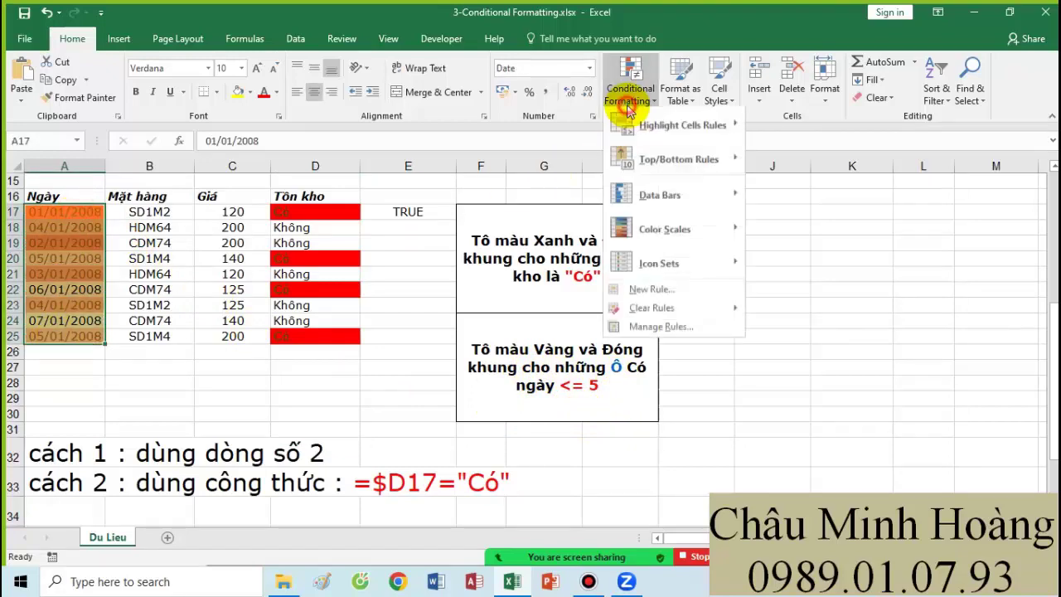
click(661, 327)
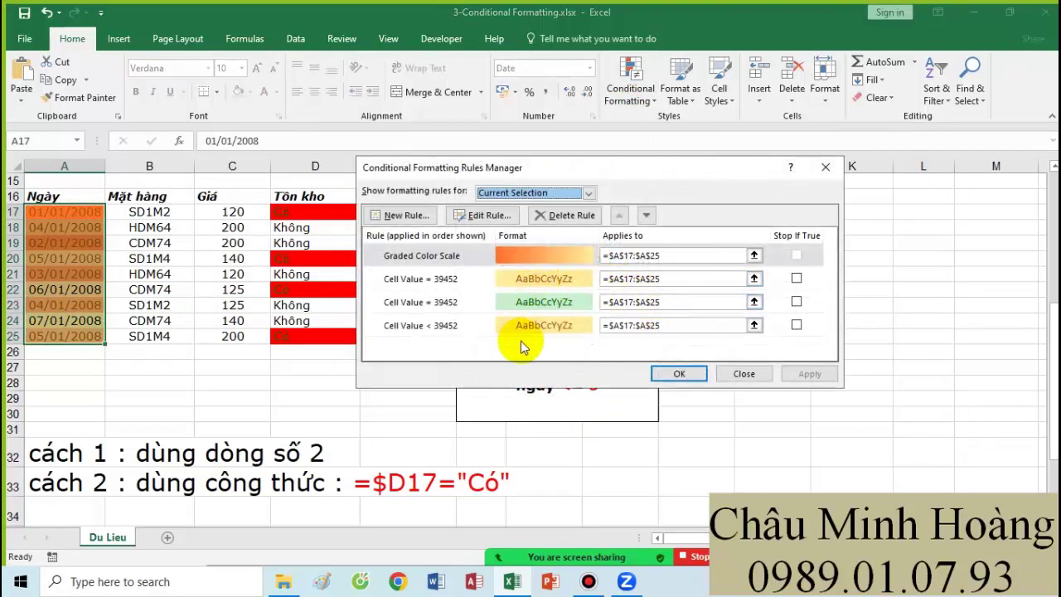
double_click(483, 258)
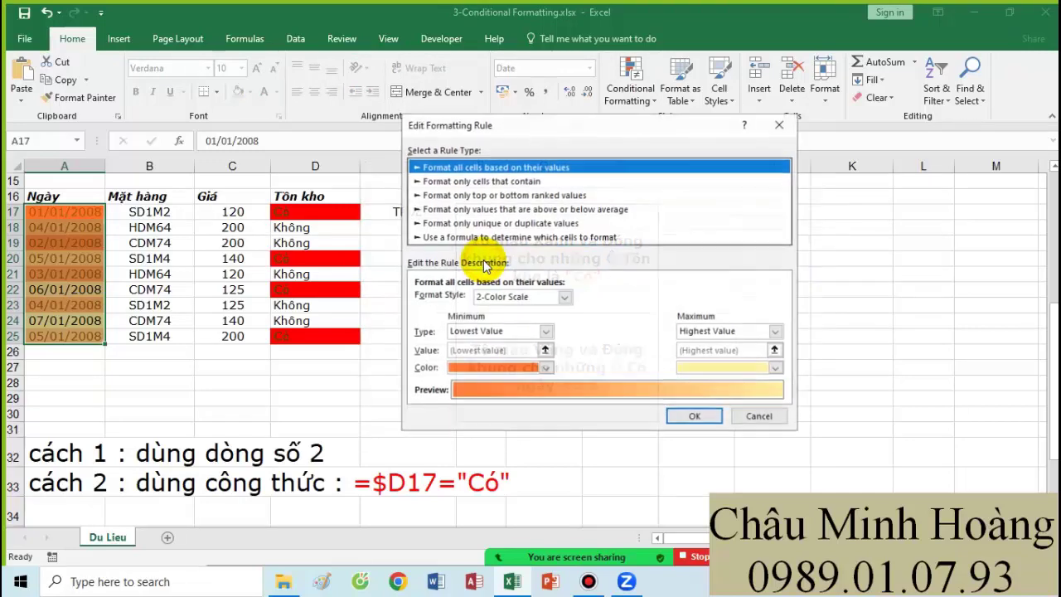
click(757, 416)
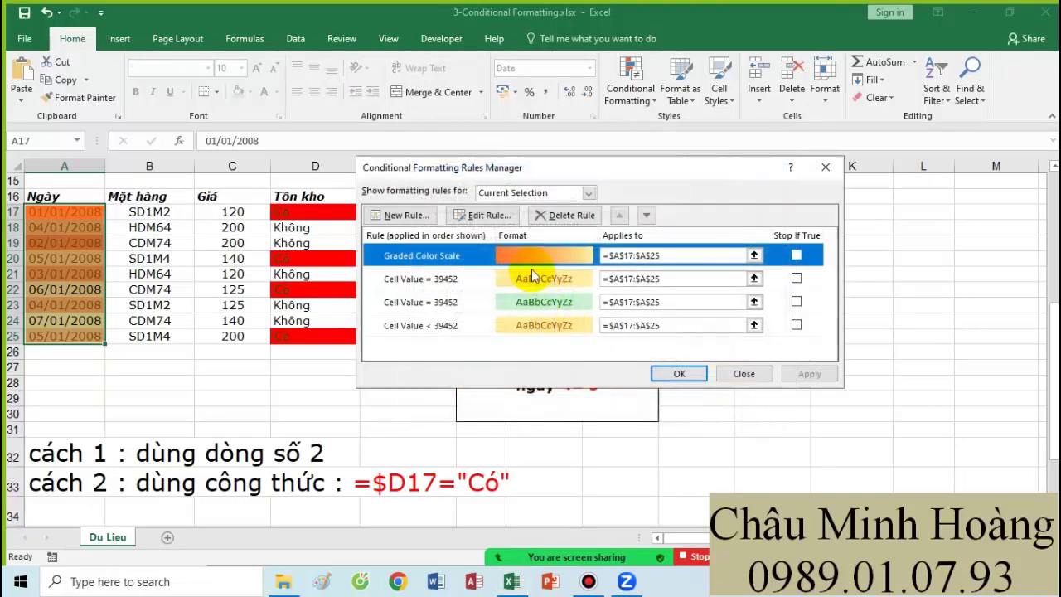
double_click(471, 282)
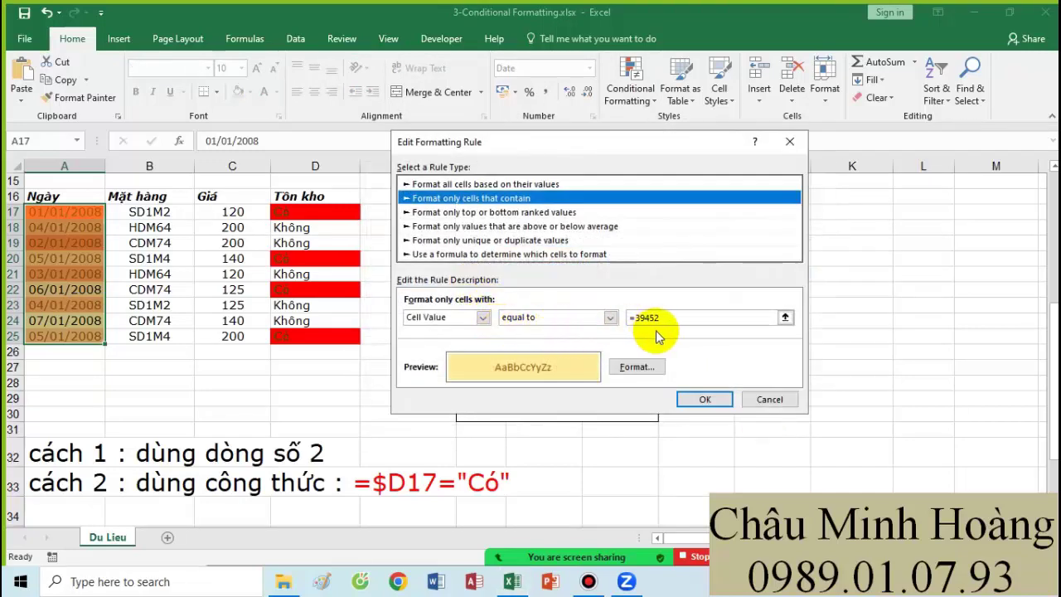
click(750, 399)
click(731, 375)
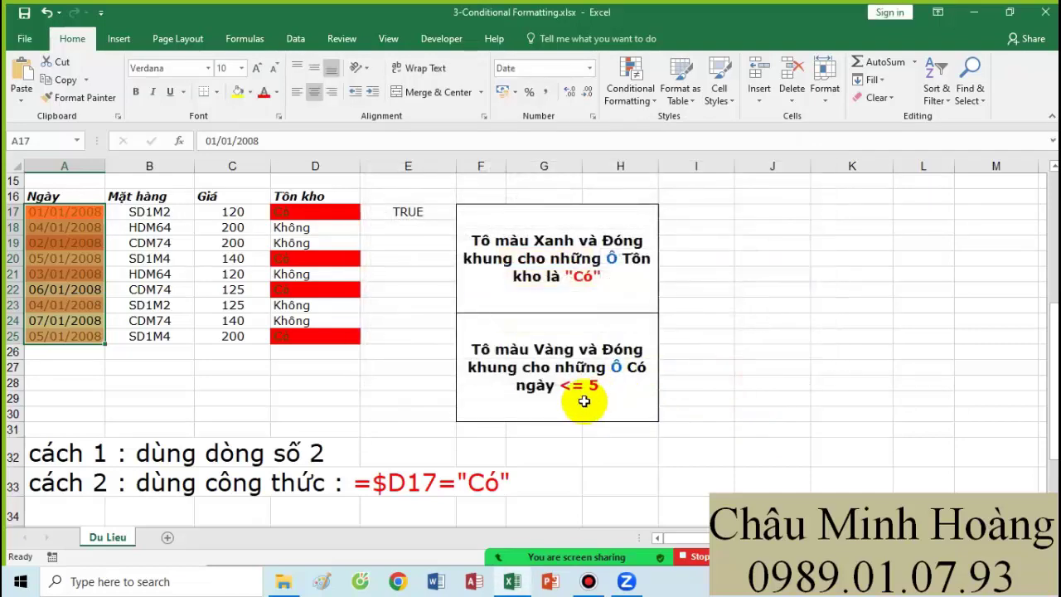
- Draft the formula =day($A17)<=5 in E17 and cut its text out, leaving the cell empty
click(407, 211)
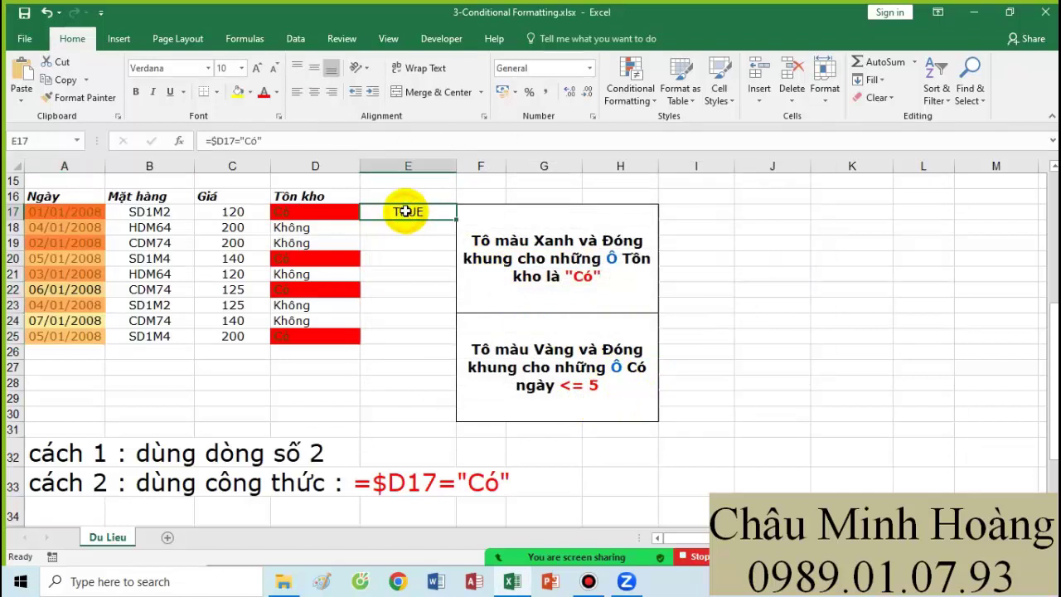
text(=d)
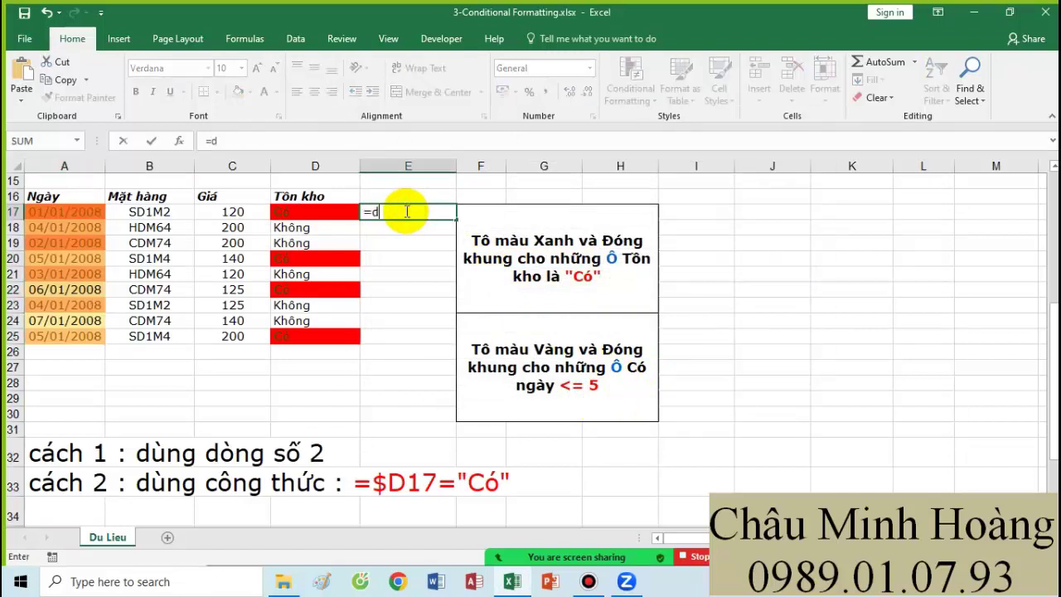
text(ay()
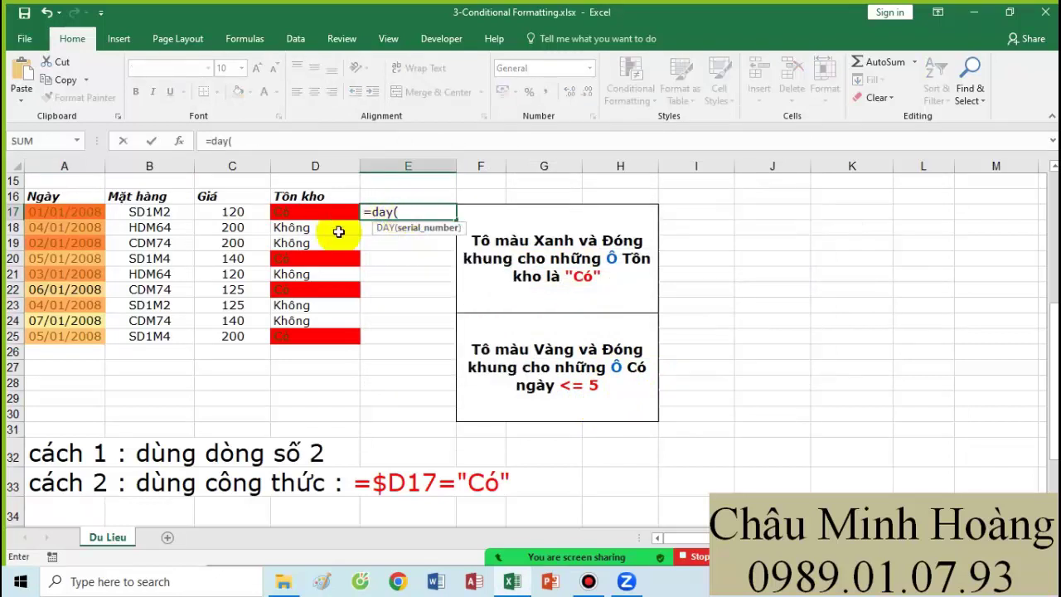
click(90, 217)
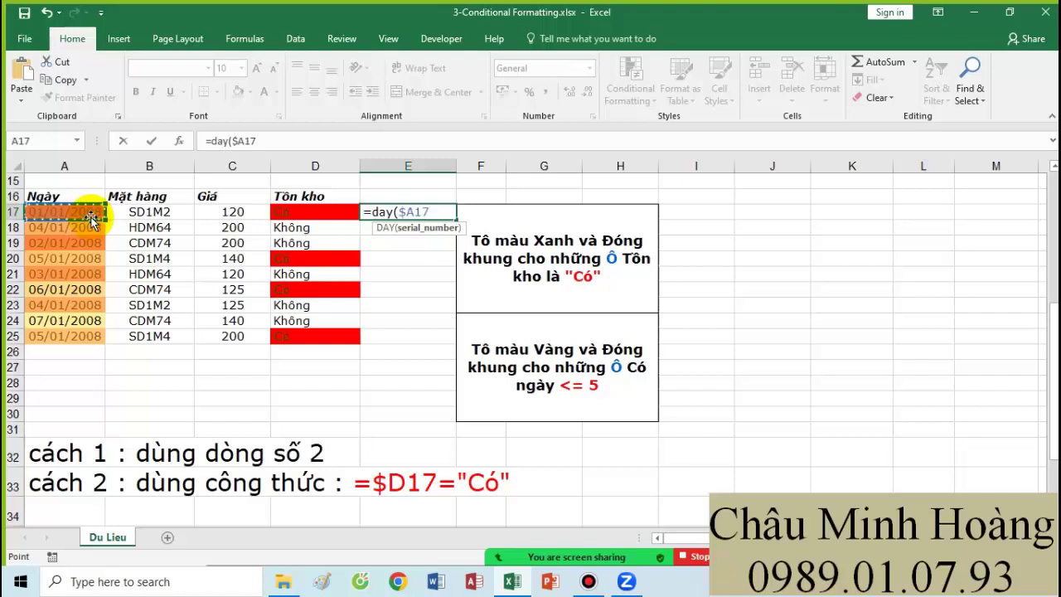
text()<=5)
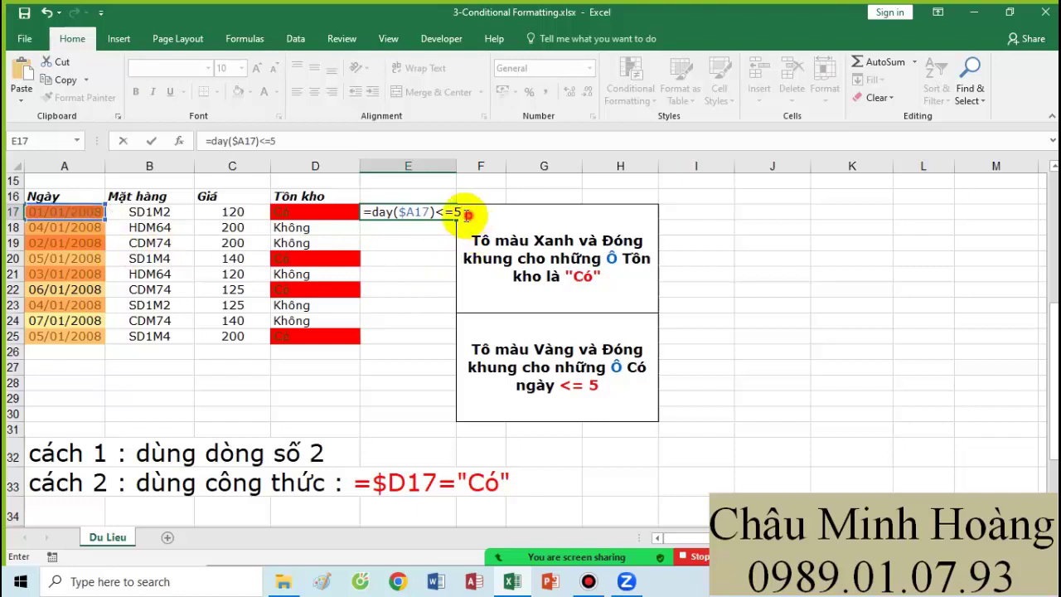
drag(467, 215, 349, 210)
key(ctrl+x)
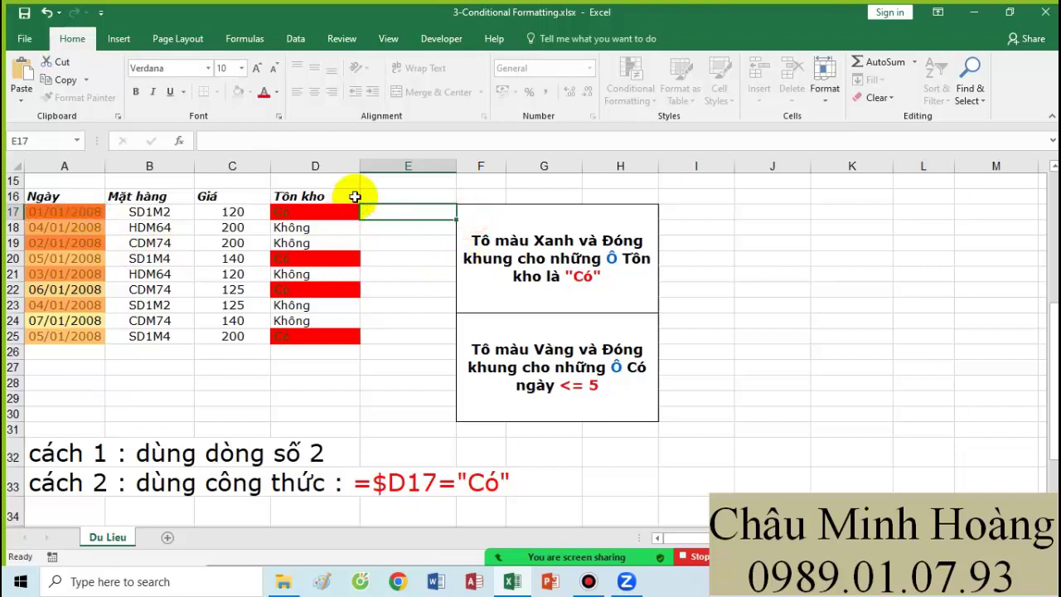
key(Return)
- Delete all existing conditional formatting rules from the Ngày cells A17:A25
drag(61, 210, 59, 335)
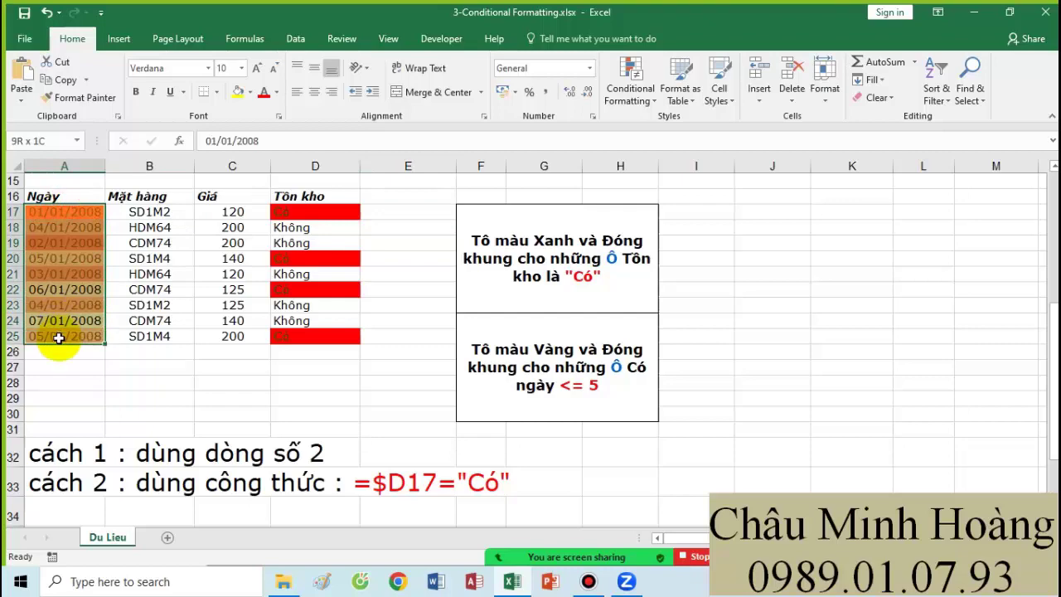
click(640, 100)
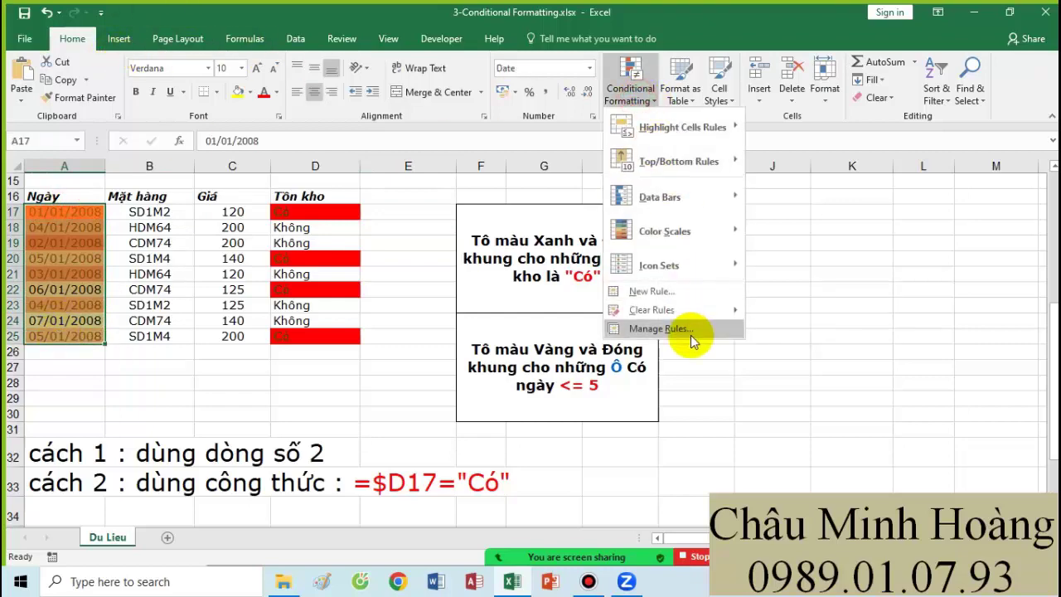
click(691, 335)
click(505, 278)
click(564, 215)
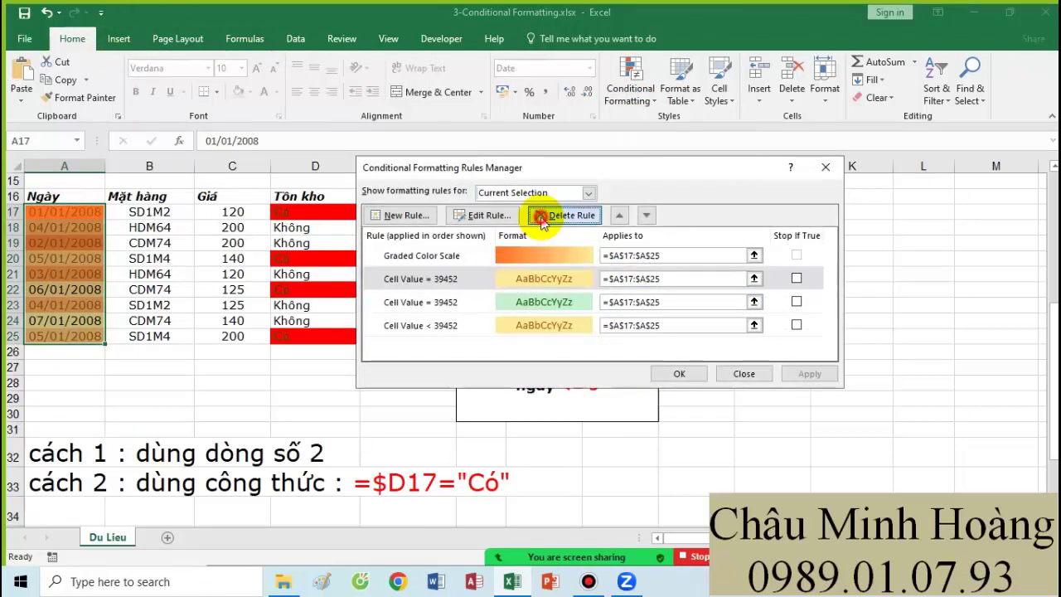
click(554, 217)
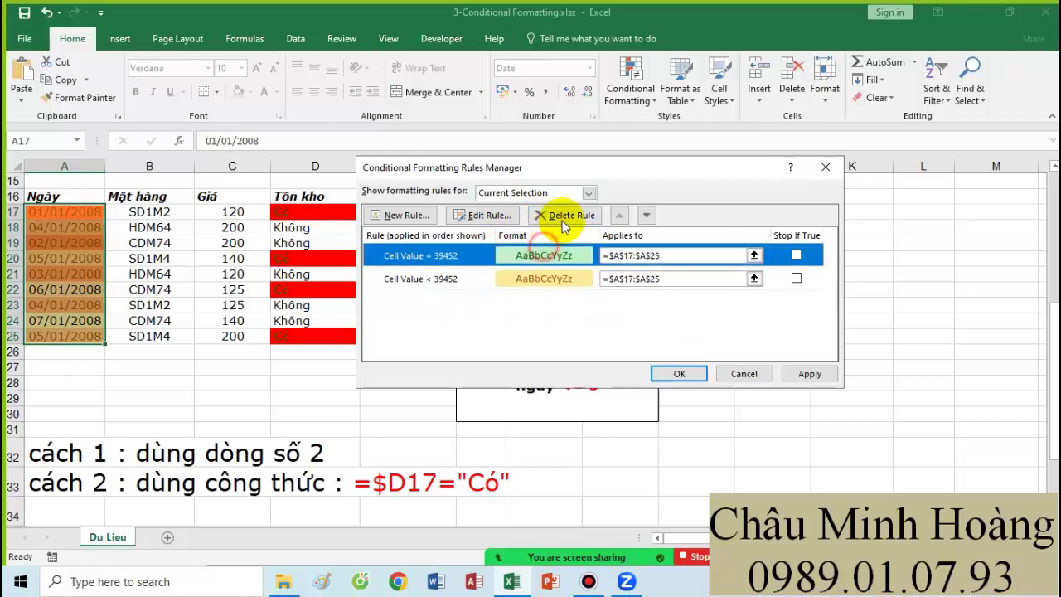
click(554, 220)
click(565, 217)
click(810, 374)
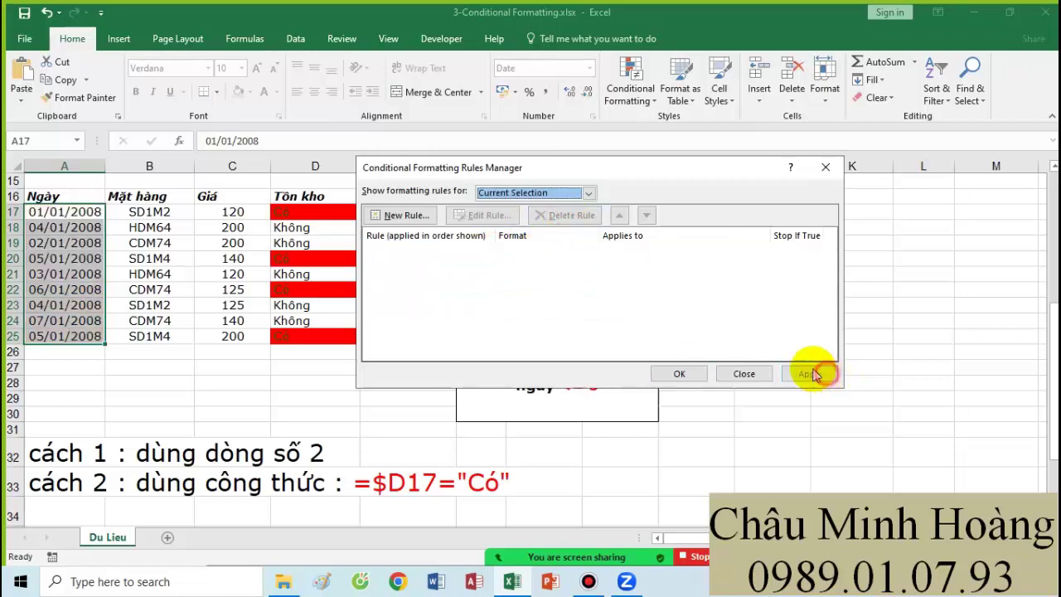
- Create a formula-based conditional formatting rule for A17:A25 with the formula =day($A17)<=5
click(402, 217)
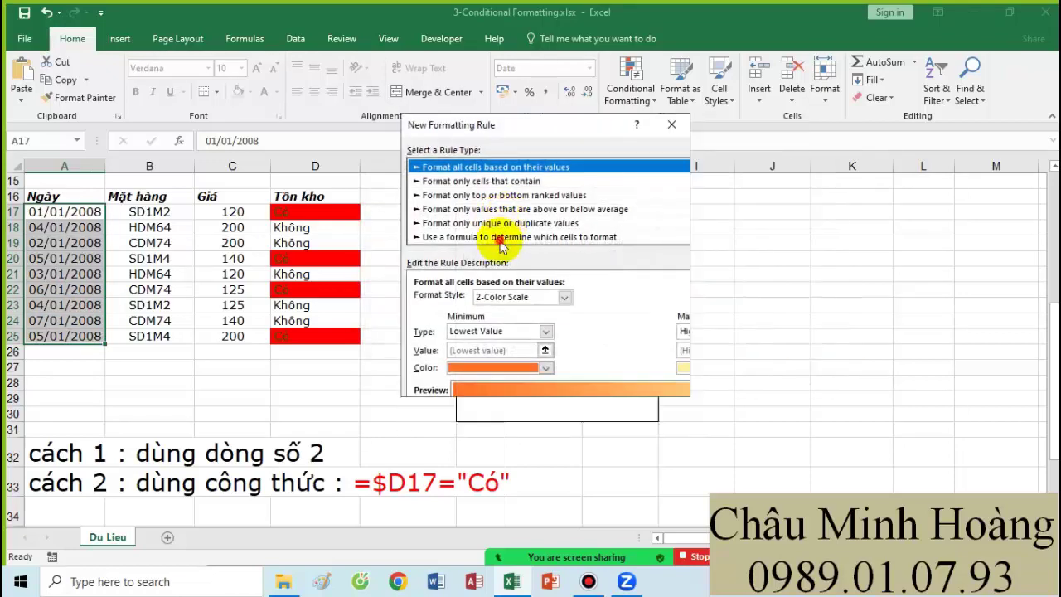
click(485, 237)
click(473, 300)
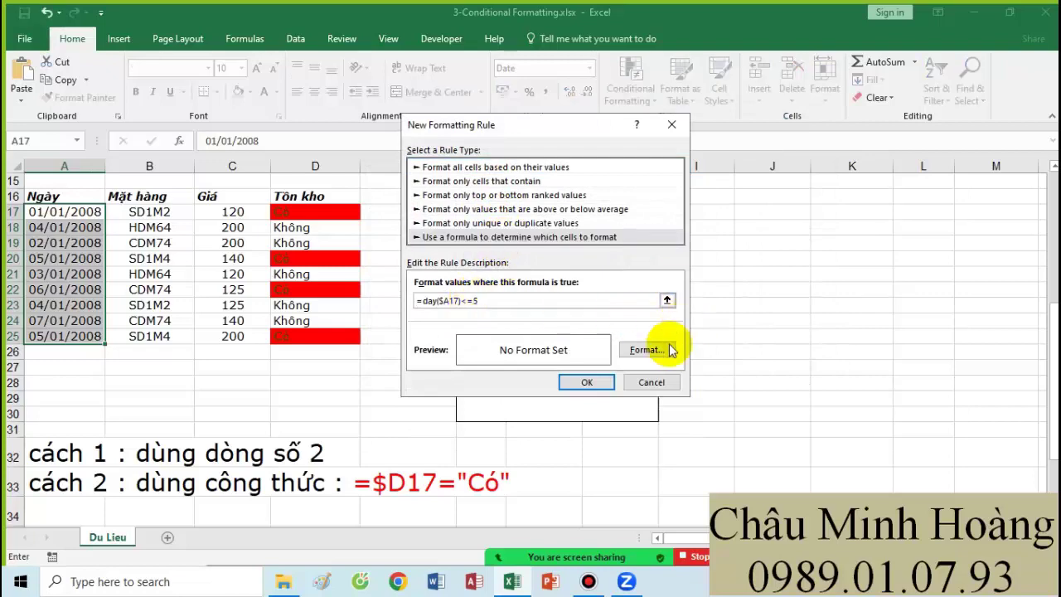
- Give the =day($A17)<=5 rule a yellow fill and apply it to A17:A25
click(644, 350)
click(463, 243)
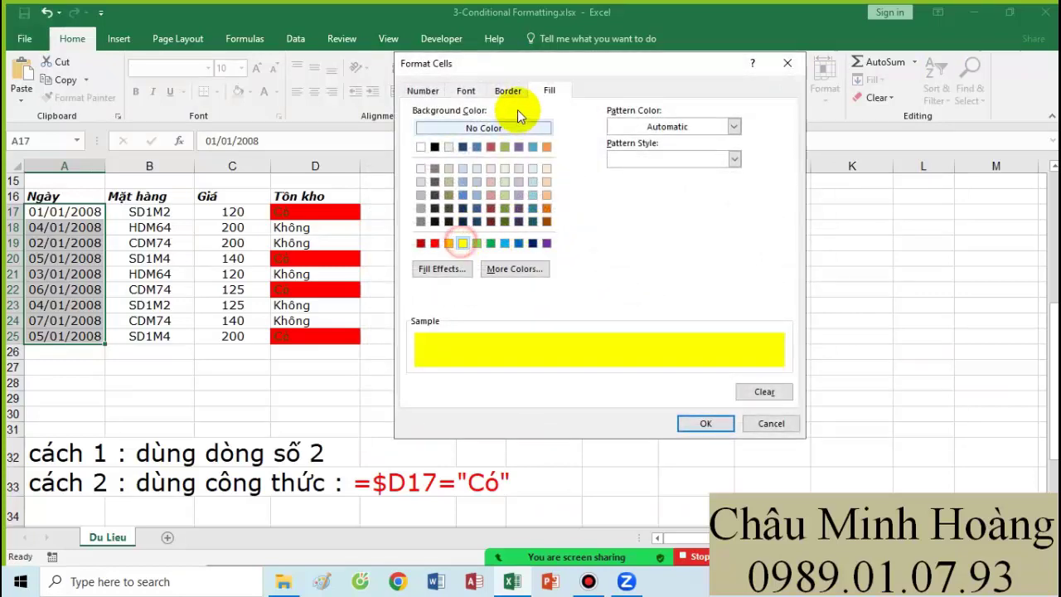
drag(526, 65, 743, 93)
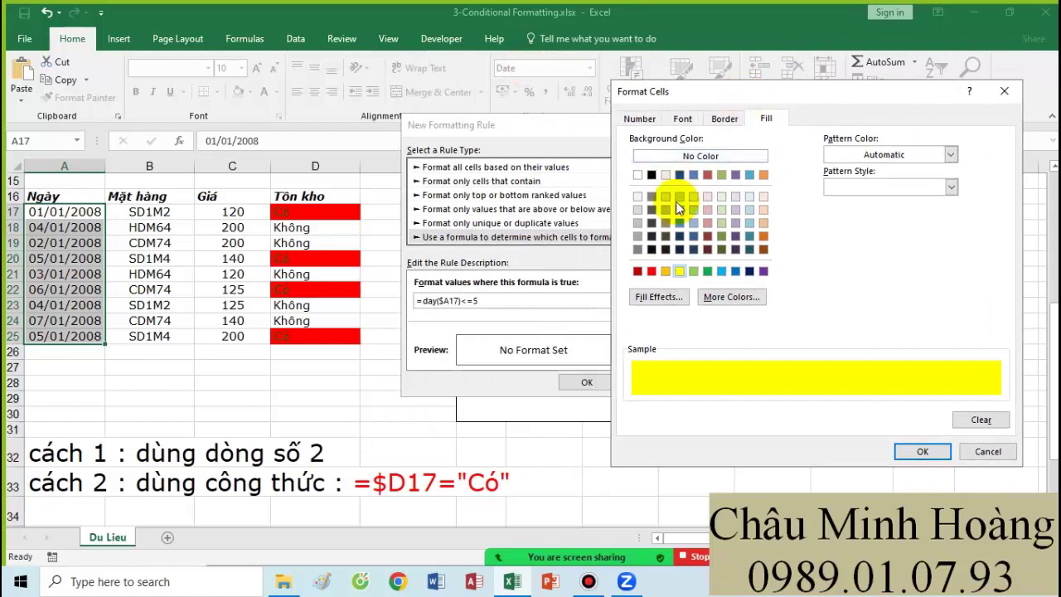
click(725, 118)
click(763, 120)
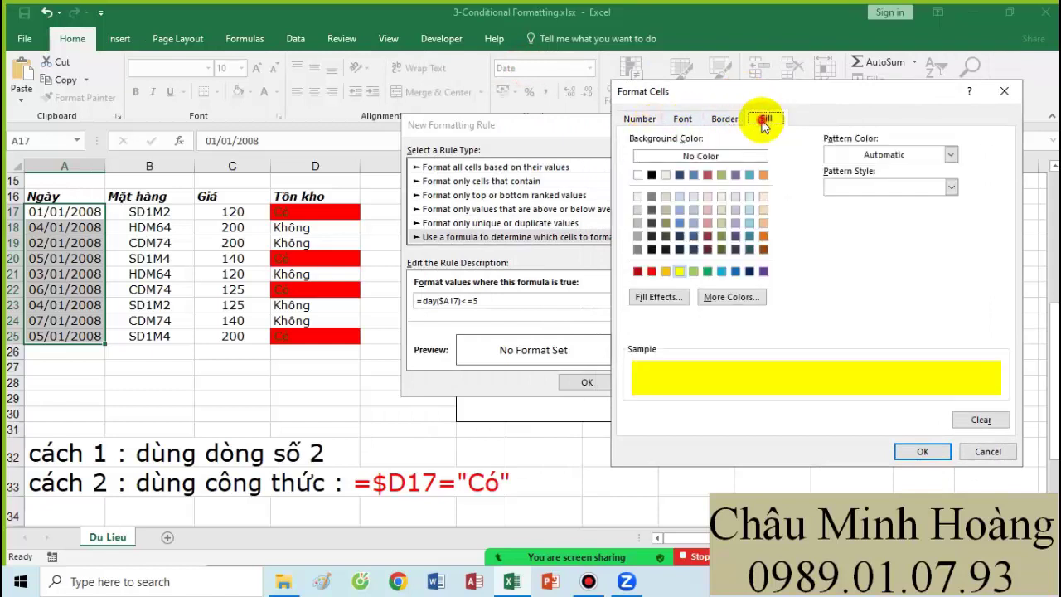
click(682, 119)
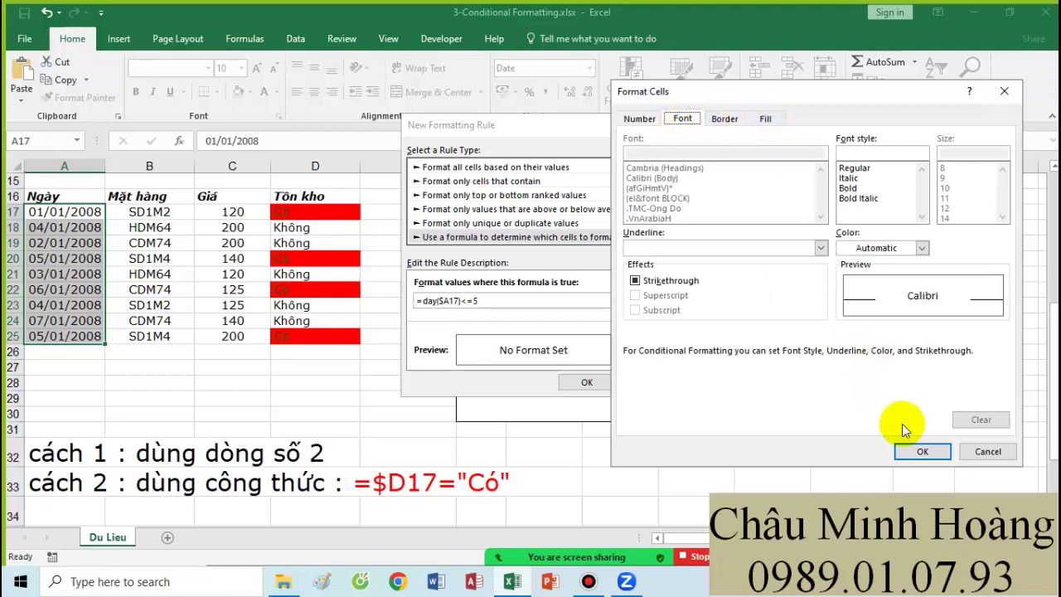
click(918, 450)
click(587, 381)
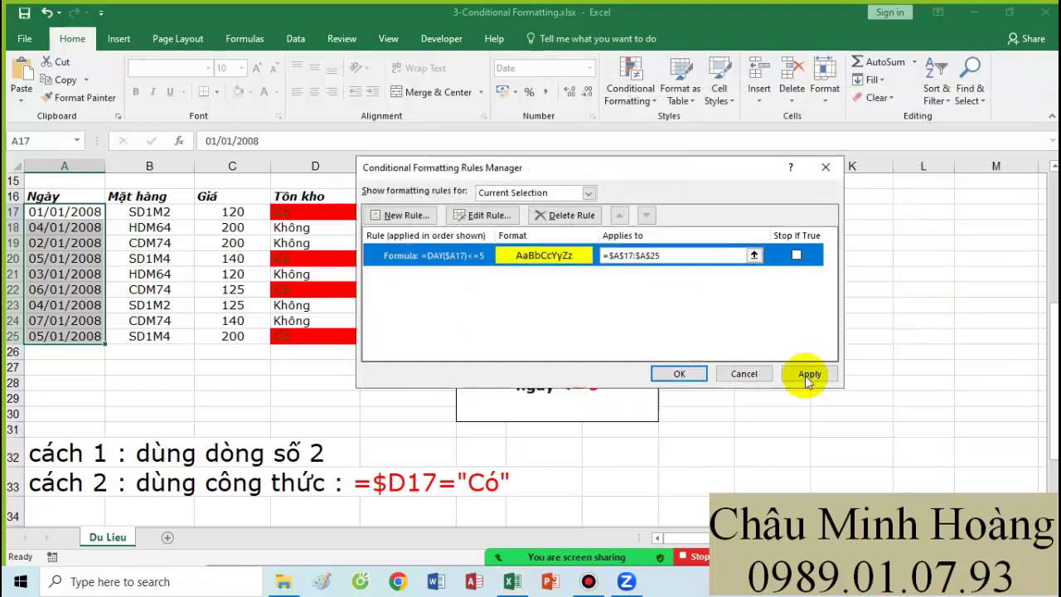
click(807, 374)
click(681, 374)
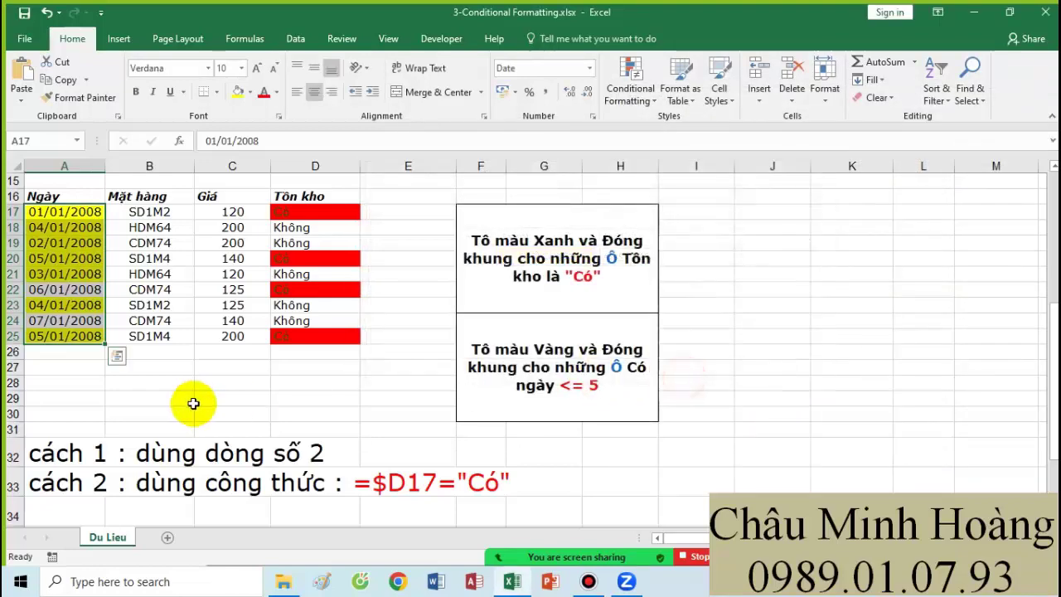
- Paste the date formula into A34 as the plain-text note DAY($A17)<=5 and fill A34:E34 yellow
scroll(73, 484, down, 1)
click(78, 466)
key(ctrl+v)
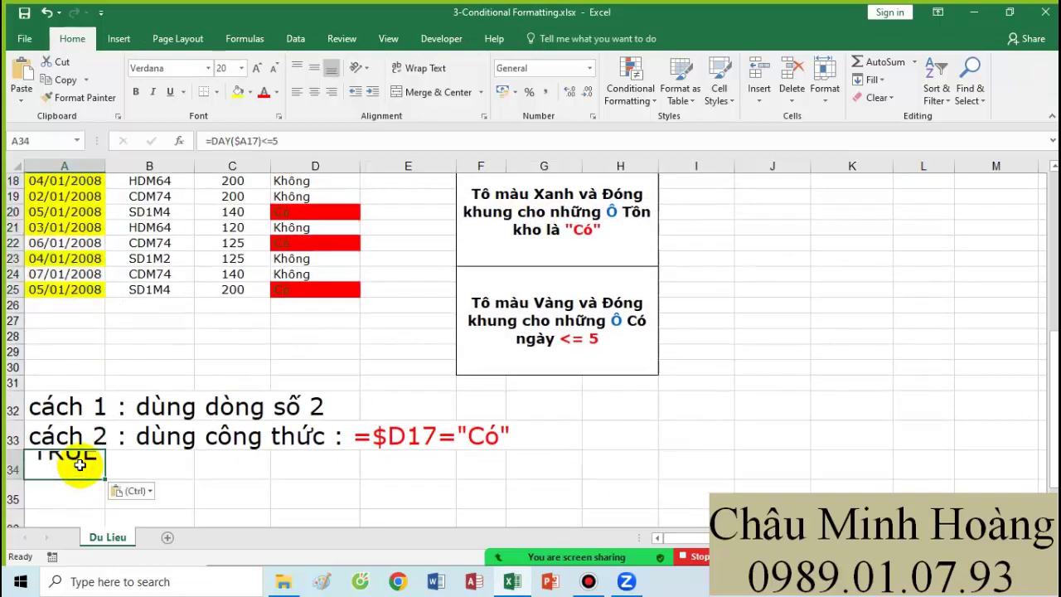
double_click(76, 464)
drag(31, 465, 410, 473)
key(Delete)
click(139, 491)
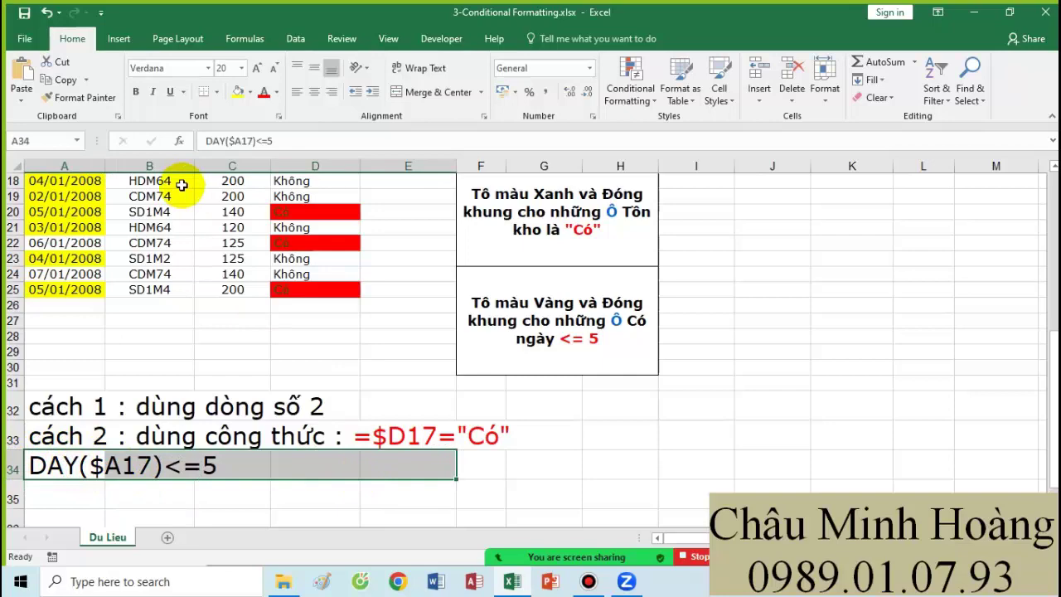
click(238, 92)
- Switch to the 1-CountIF(S) & SumIF(S).xlsx workbook
scroll(485, 320, up, 1)
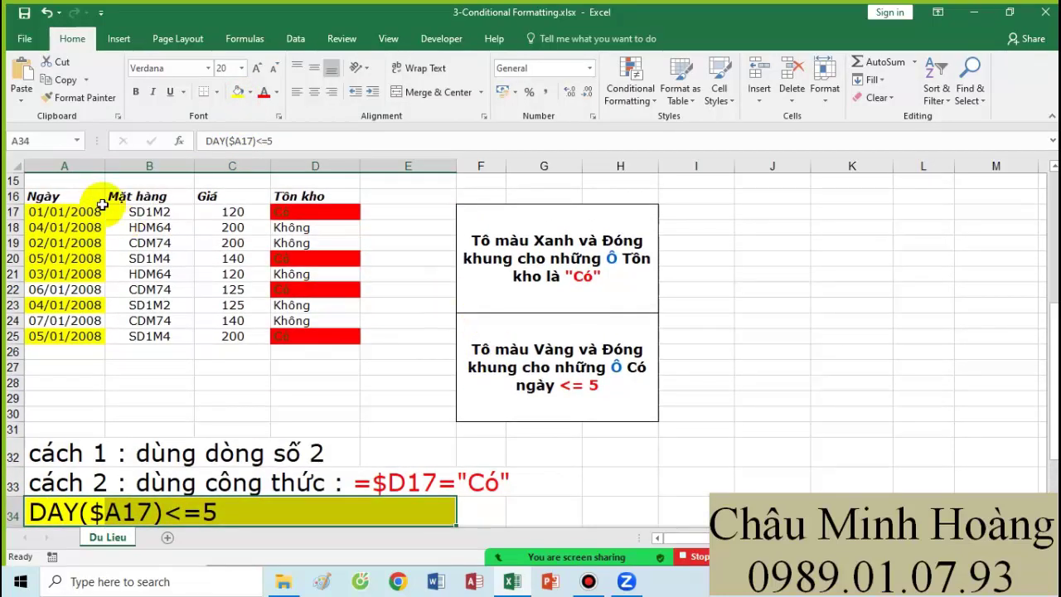
drag(199, 218, 618, 494)
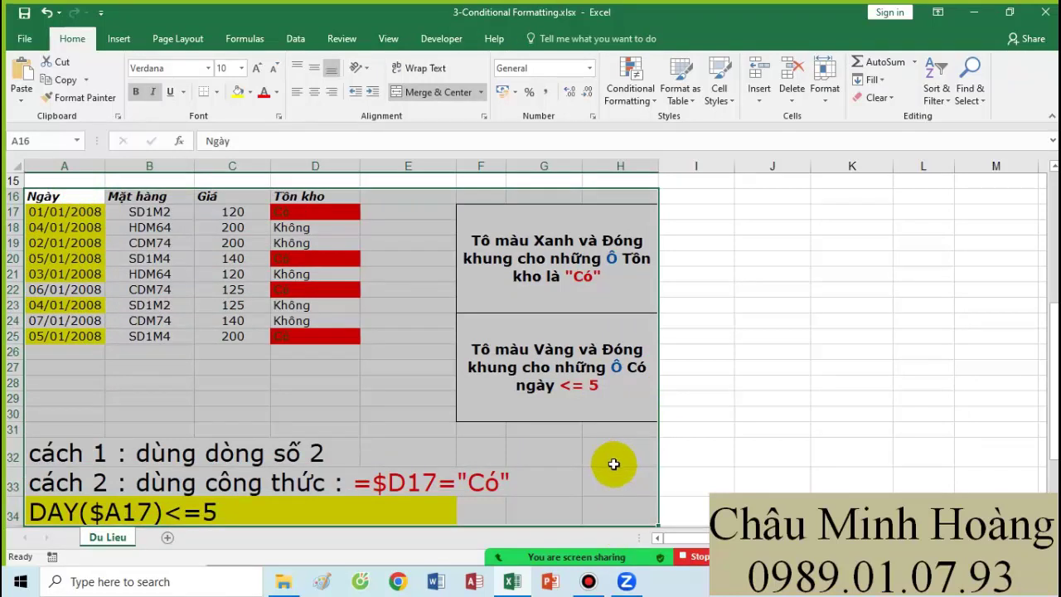
click(589, 581)
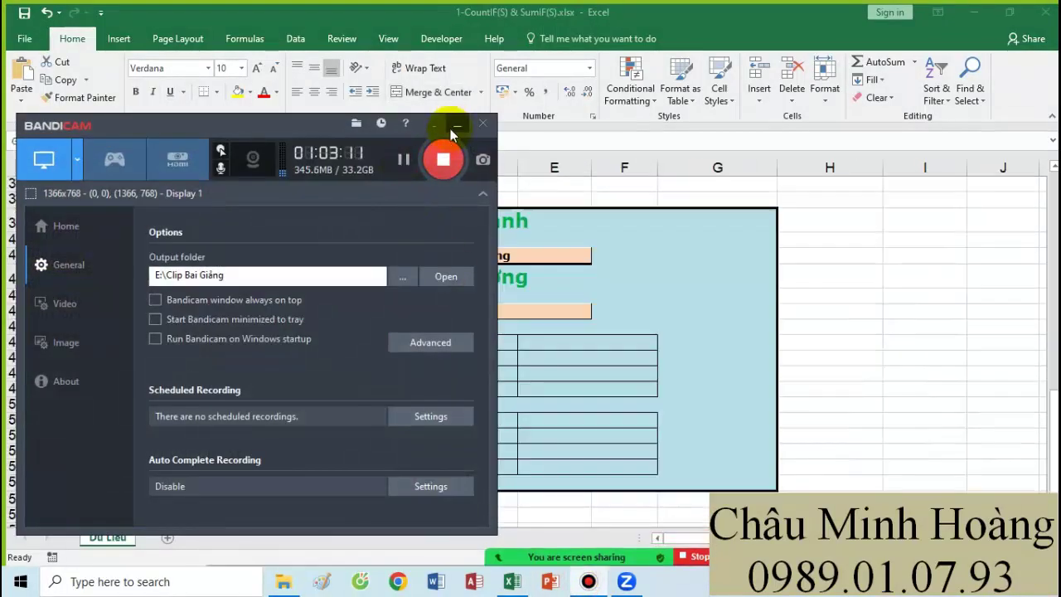
click(479, 122)
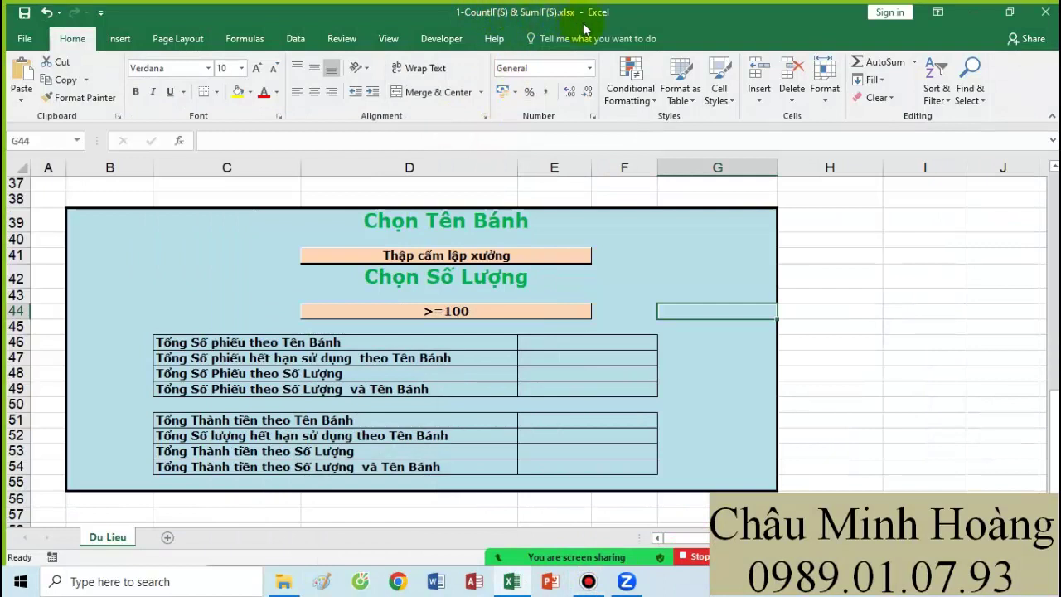
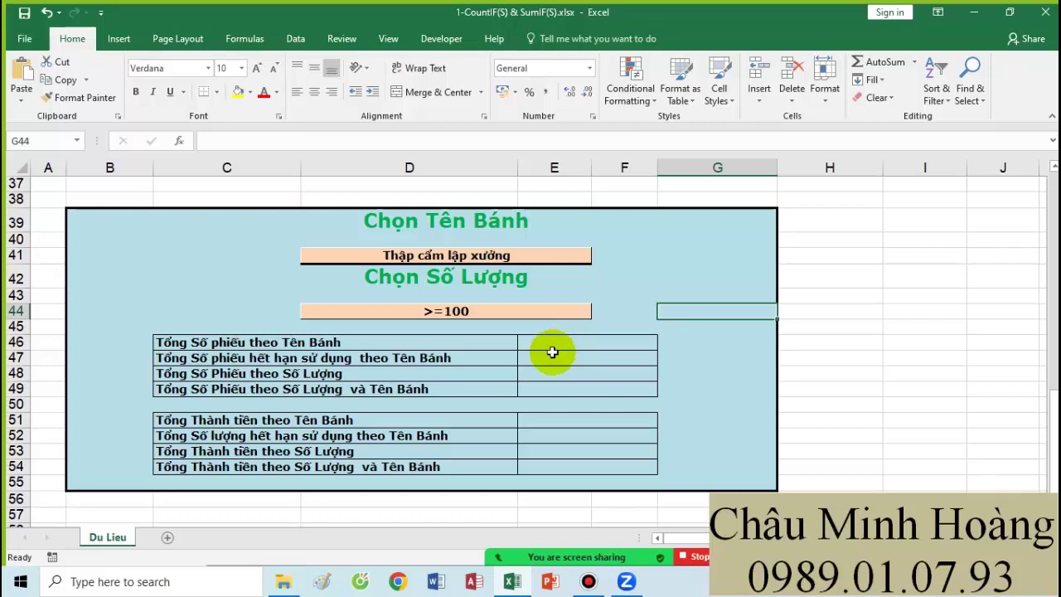
- Increase the font size of the merged result cells beside the Tổng labels to 14
drag(562, 372, 572, 485)
click(257, 69)
click(611, 391)
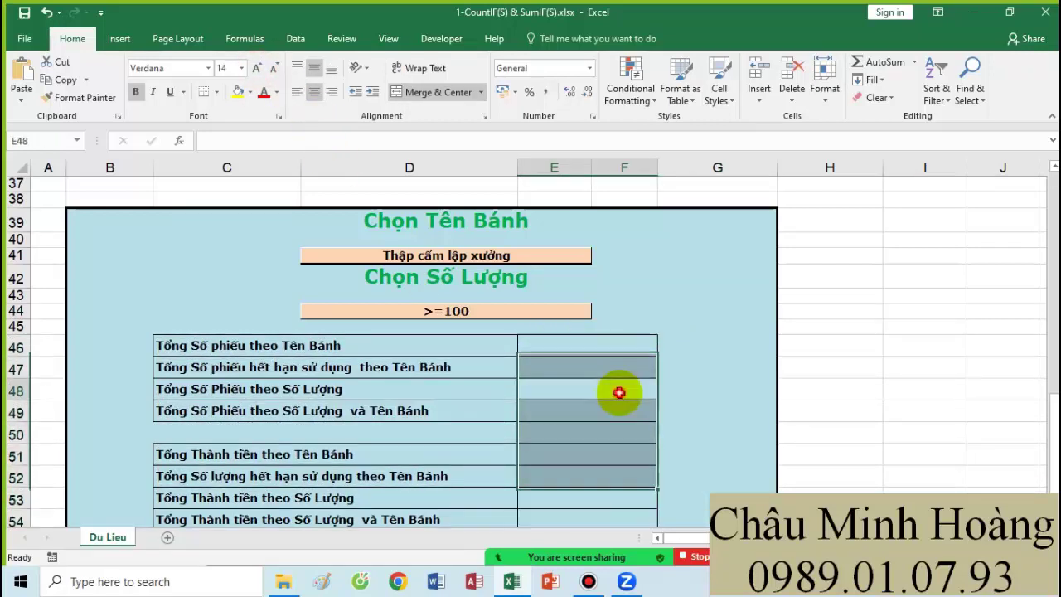
- Review the BẢNG THEO DÕI BÁNH TRUNG THU data and the BẢNG ĐƠN GIÁ price table
scroll(584, 381, up, 3)
scroll(584, 381, up, 9)
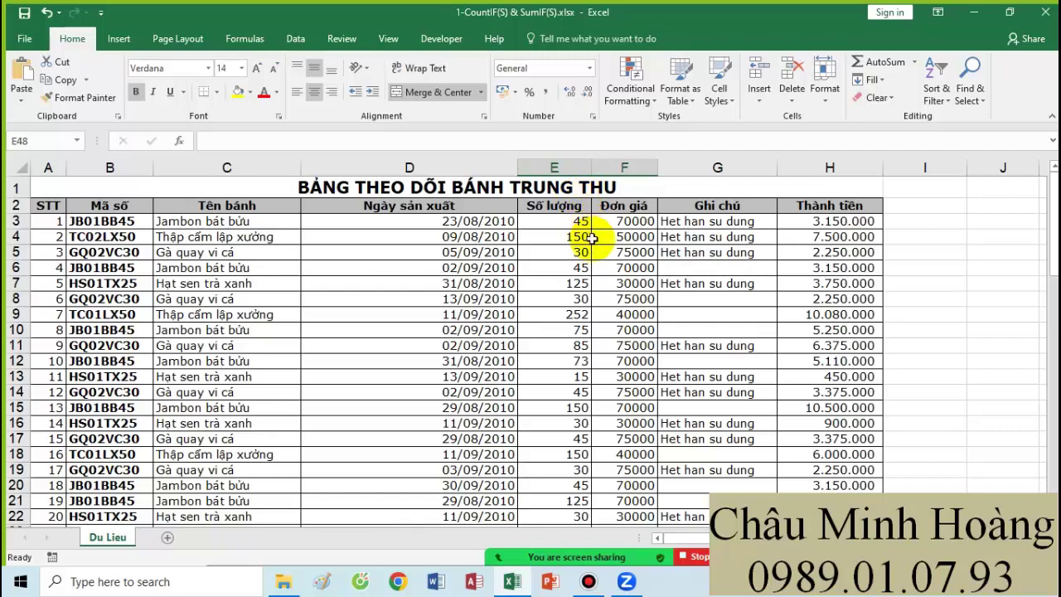
scroll(687, 334, down, 6)
scroll(688, 337, down, 2)
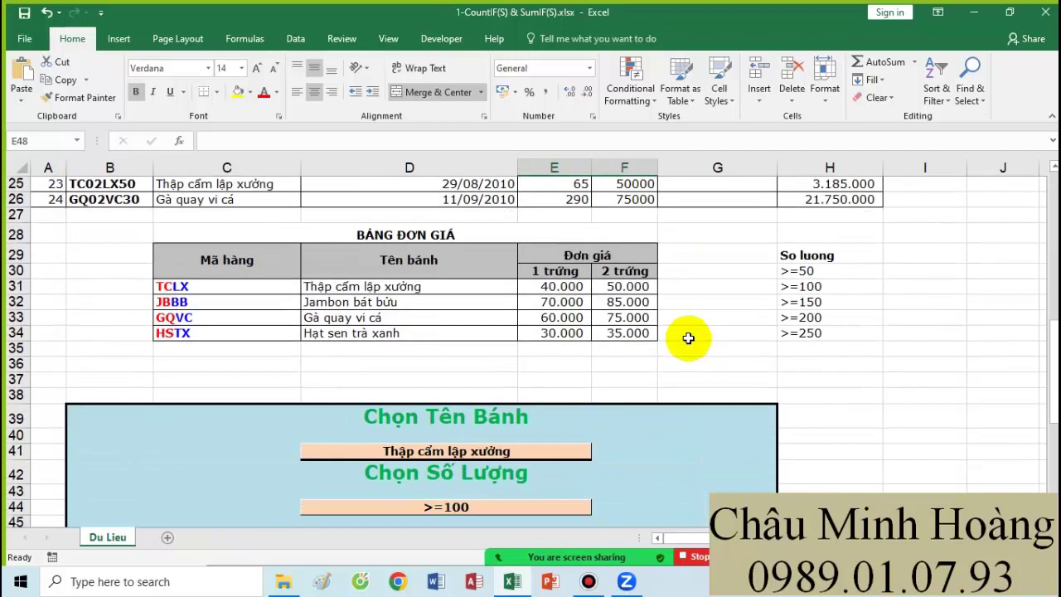
- Examine the Chọn Tên Bánh and Chọn Số Lượng selection cells and the cake and So luong lists that can feed them
scroll(688, 337, down, 3)
click(489, 304)
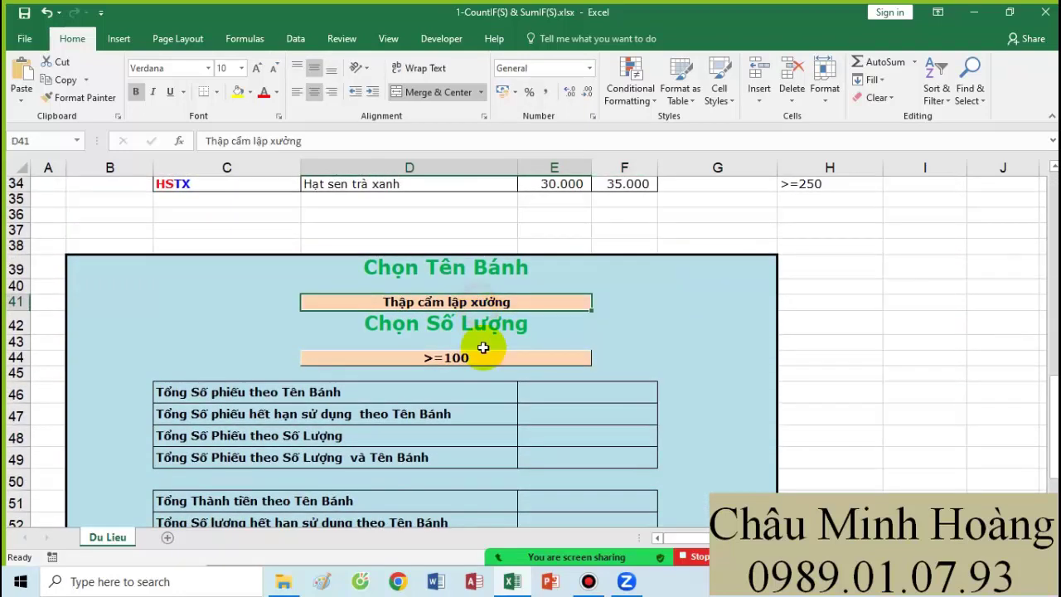
click(484, 356)
click(499, 302)
click(478, 357)
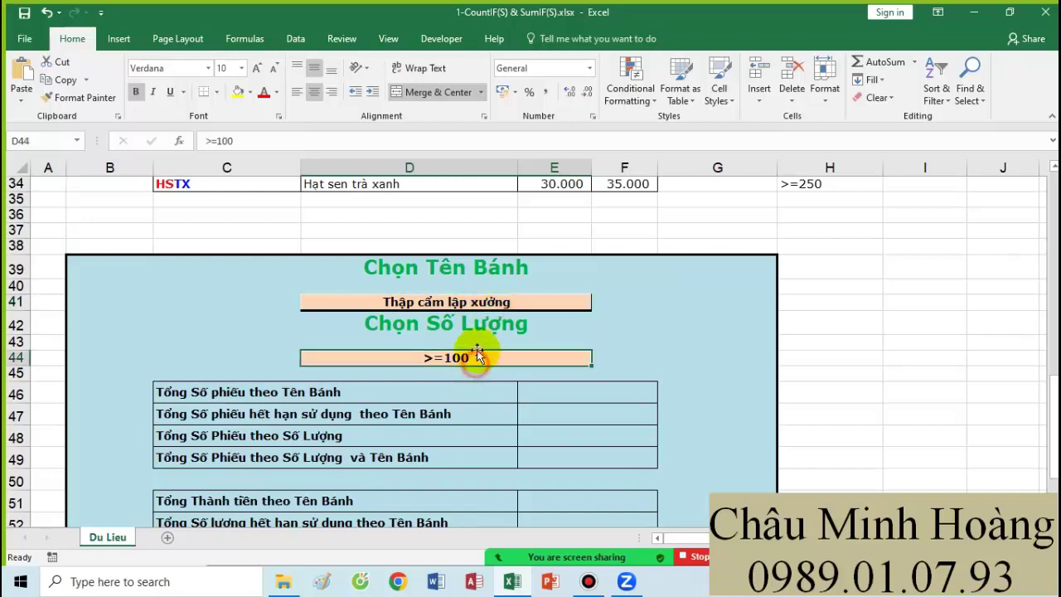
click(492, 304)
scroll(473, 304, up, 3)
drag(274, 302, 272, 319)
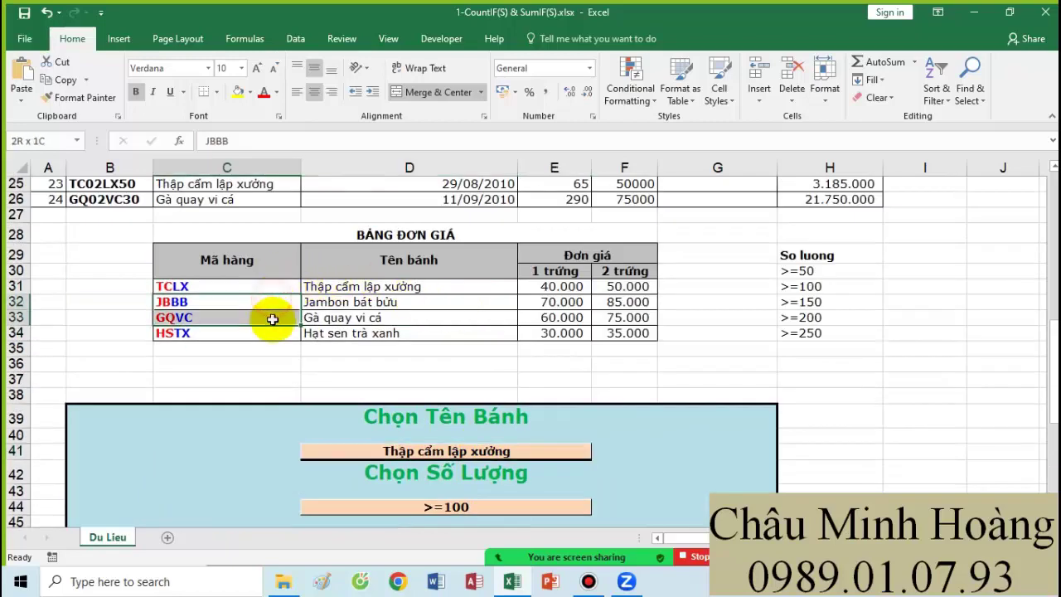
drag(793, 273, 802, 335)
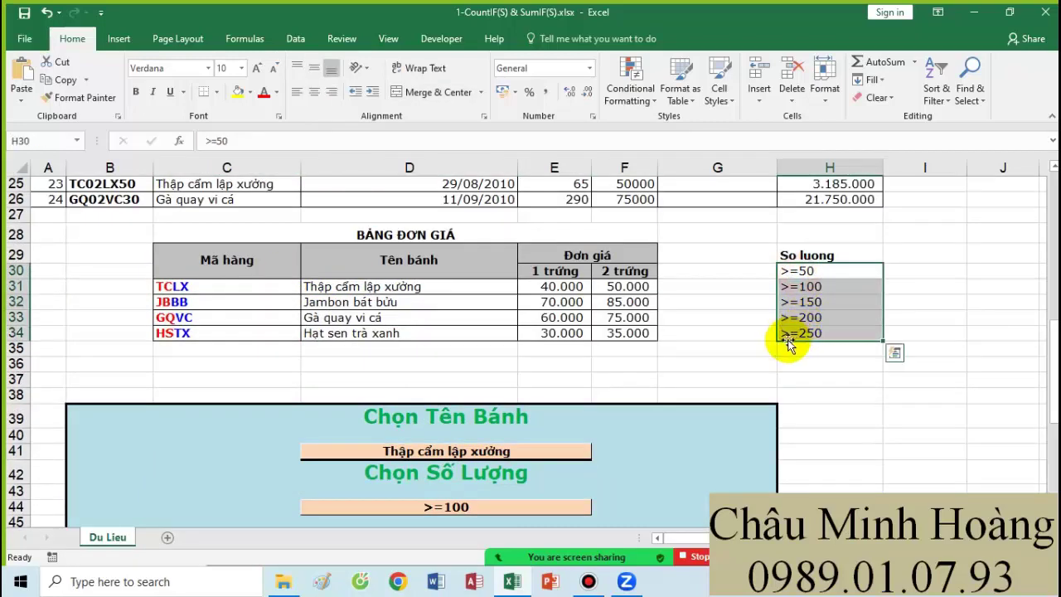
scroll(492, 403, down, 1)
- Add a list data validation to D41 with source =$D$31:$D$34 and check its dropdown, keeping Thập cẩm lập xưởng
click(488, 403)
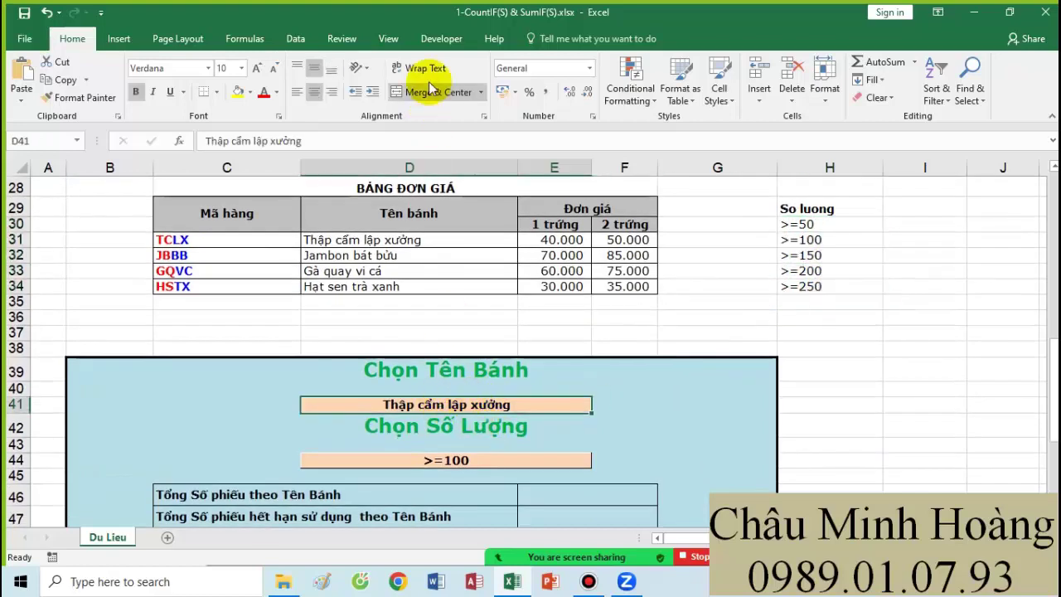
click(294, 39)
click(546, 102)
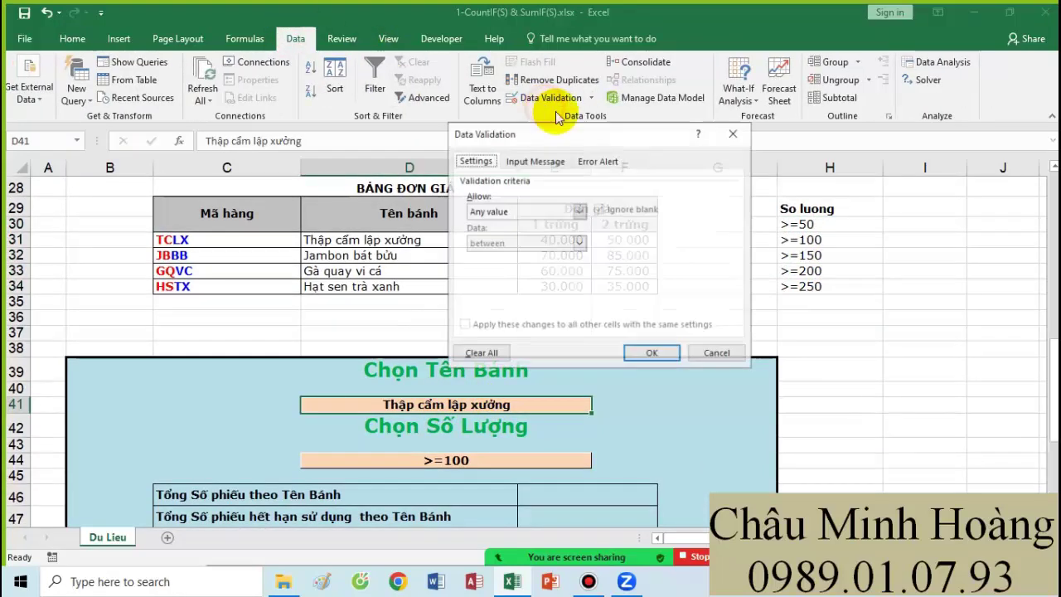
click(578, 212)
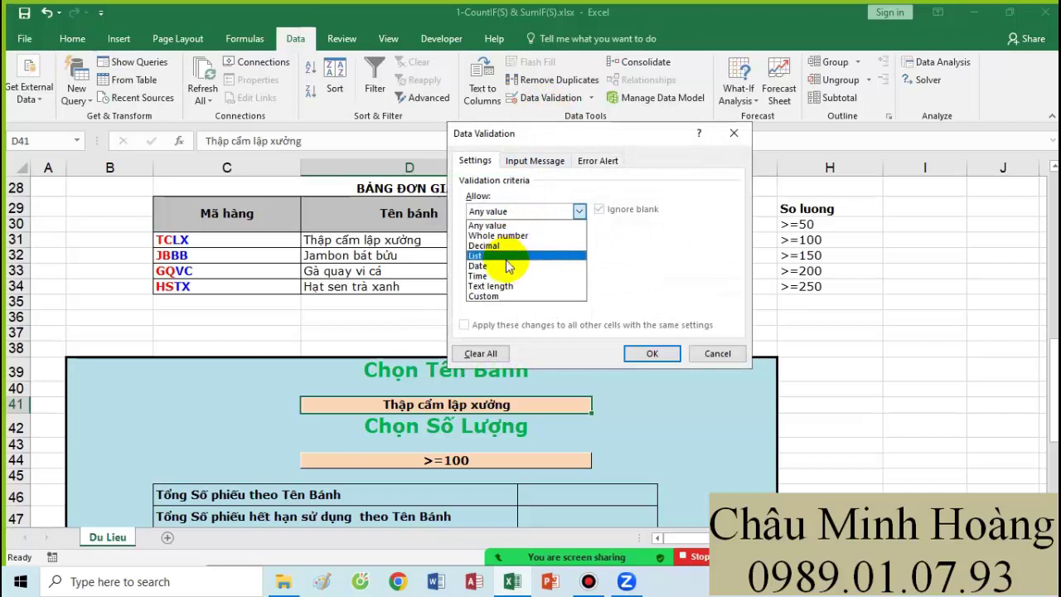
key(Up)
key(Return)
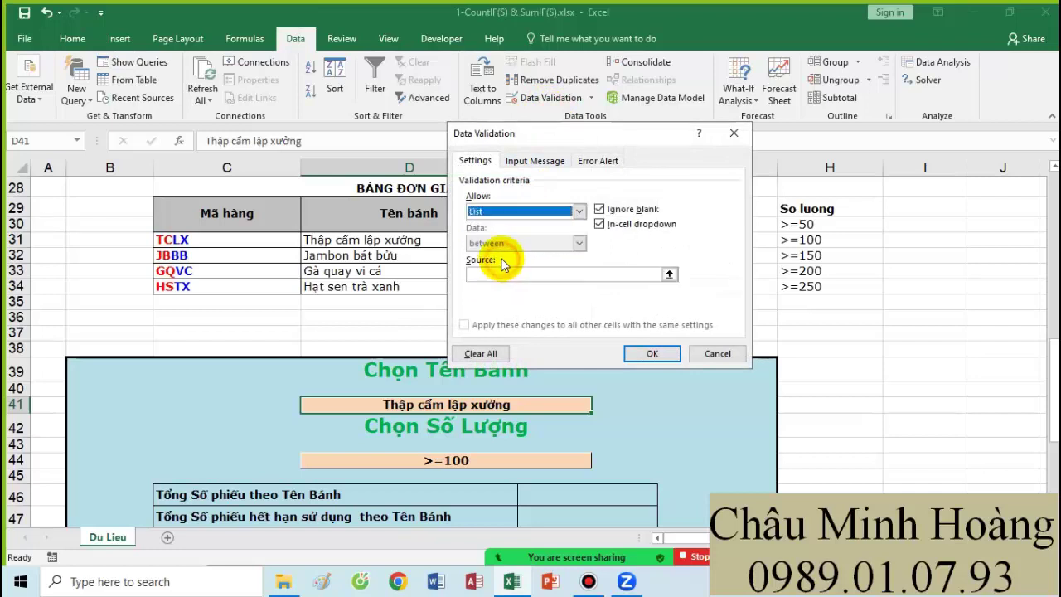
click(506, 274)
drag(367, 240, 397, 284)
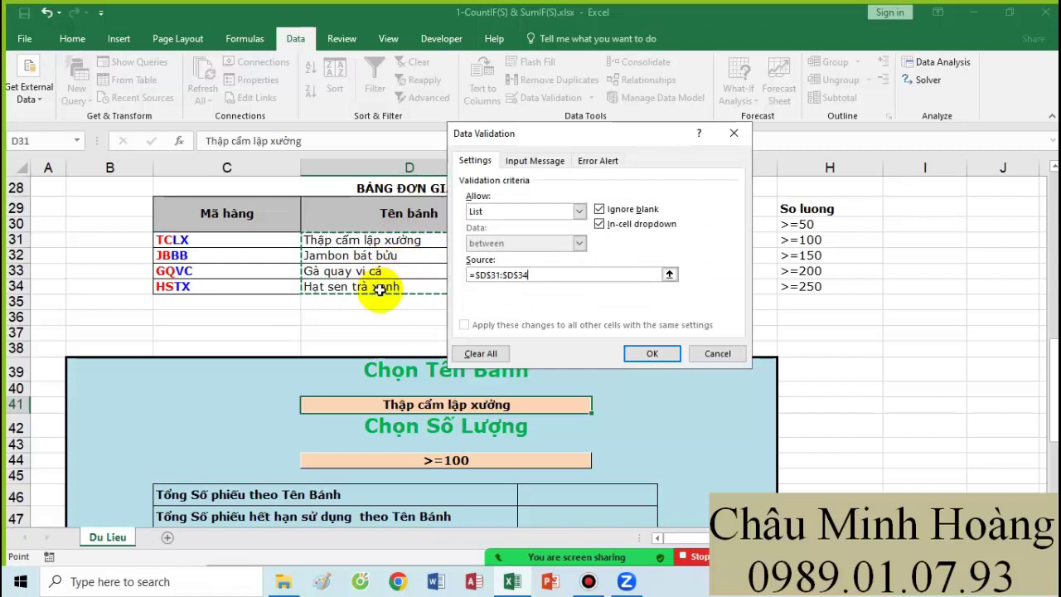
click(650, 353)
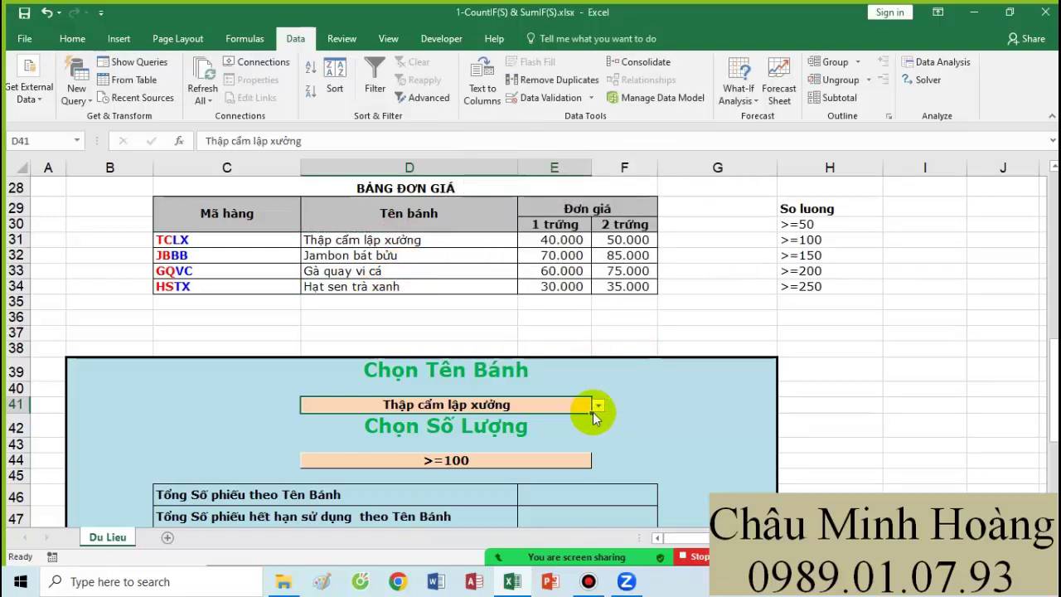
click(597, 406)
click(406, 416)
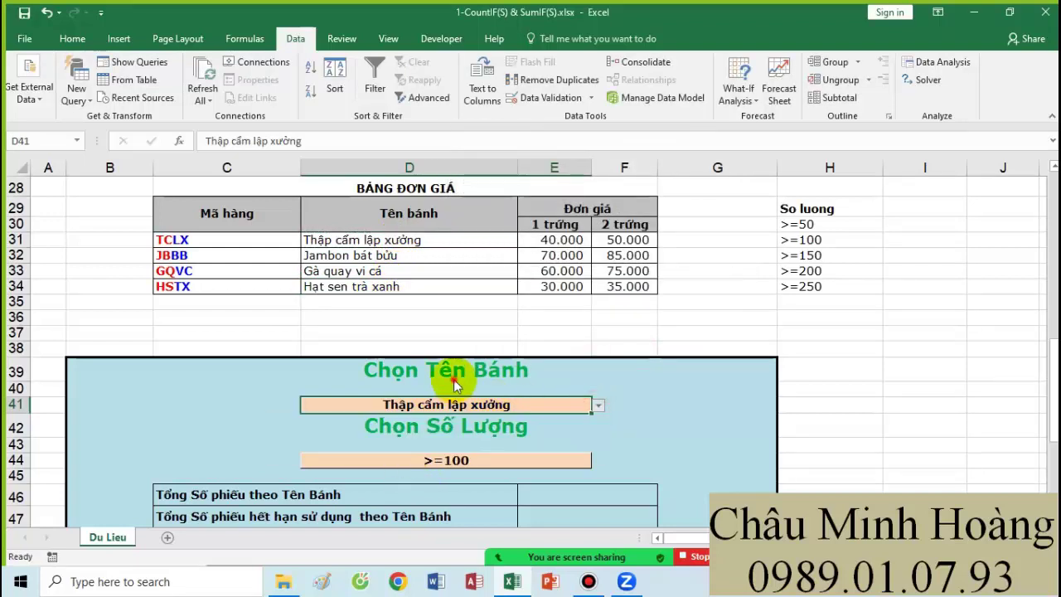
- Add a list data validation to D44 with source =$H$30:$H$34 and check its dropdown, keeping >=100
click(443, 460)
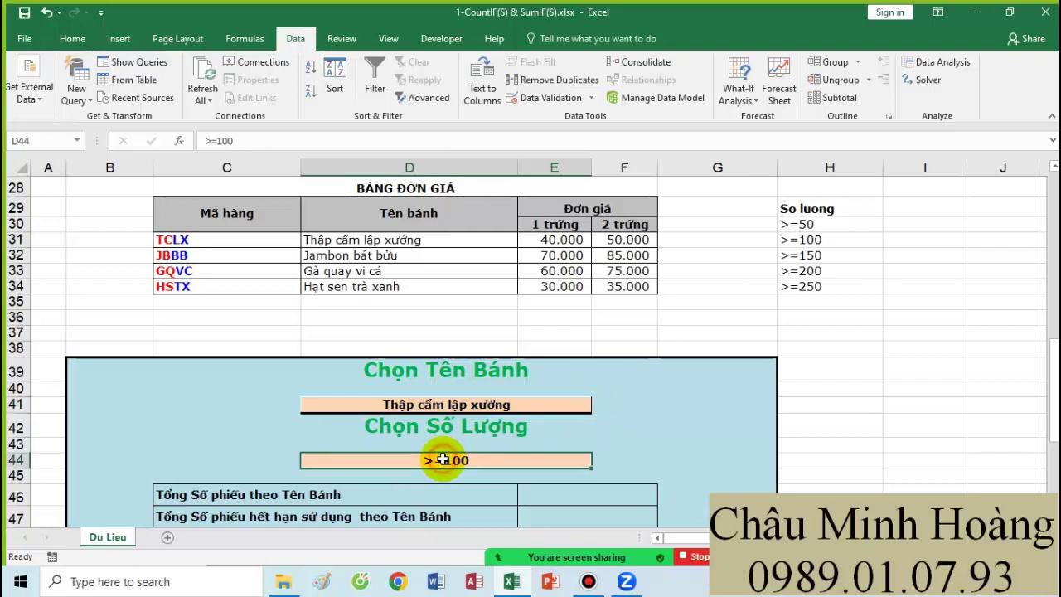
click(546, 104)
click(520, 211)
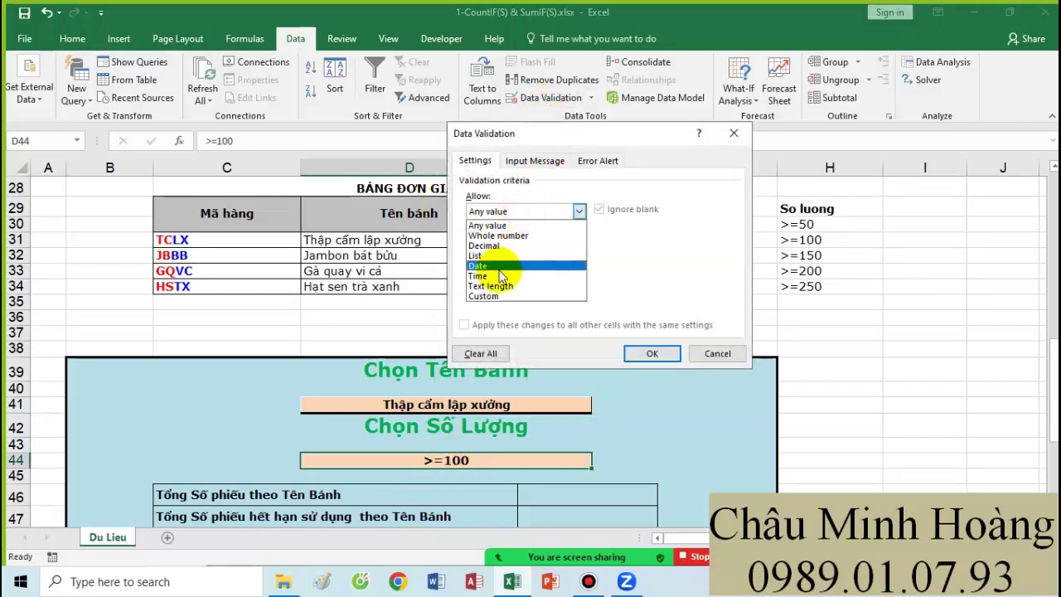
click(476, 256)
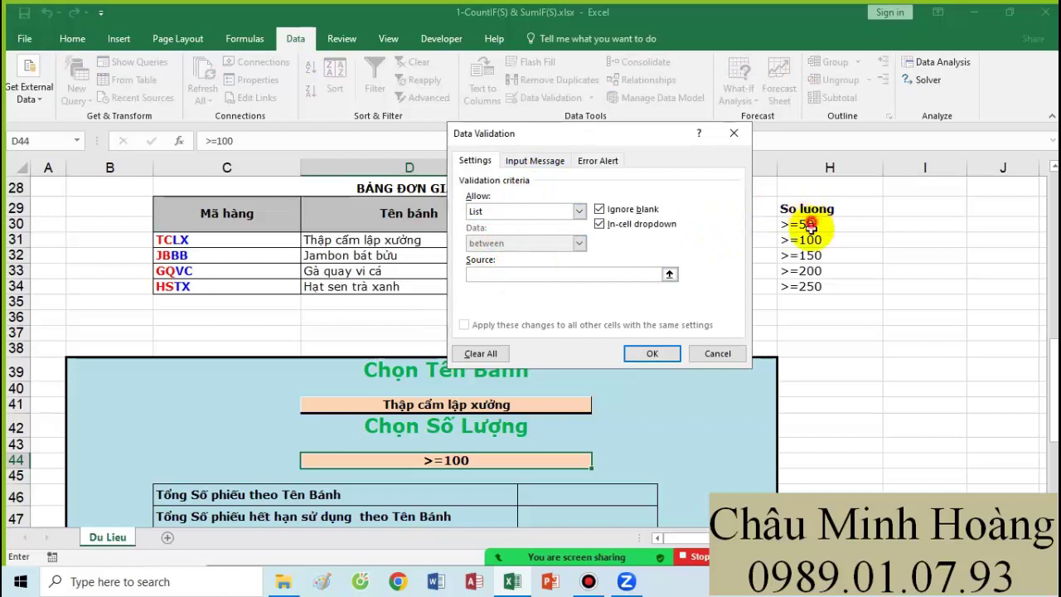
drag(810, 224, 879, 286)
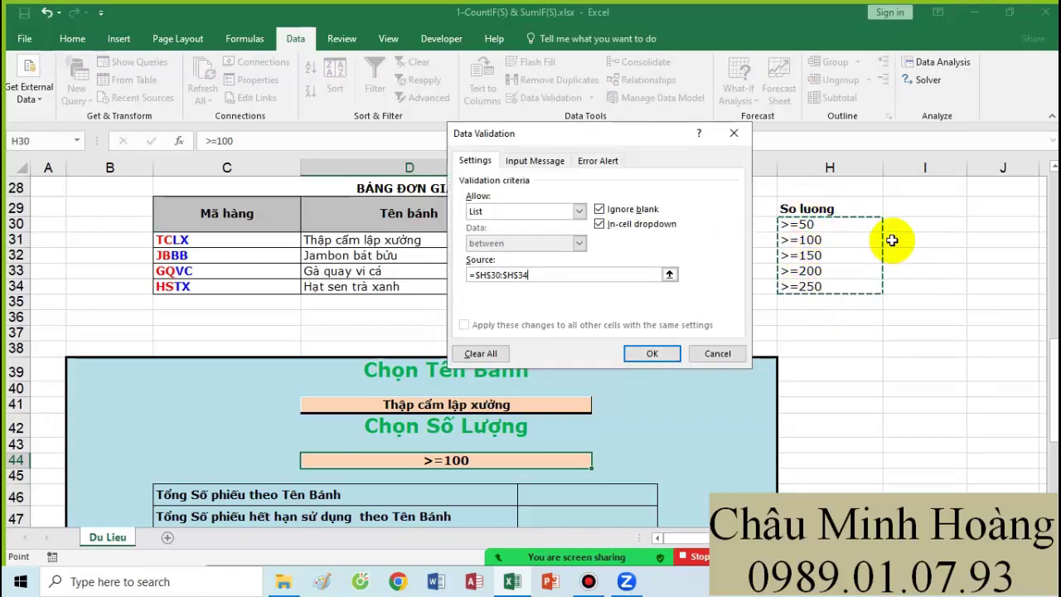
click(652, 354)
click(597, 461)
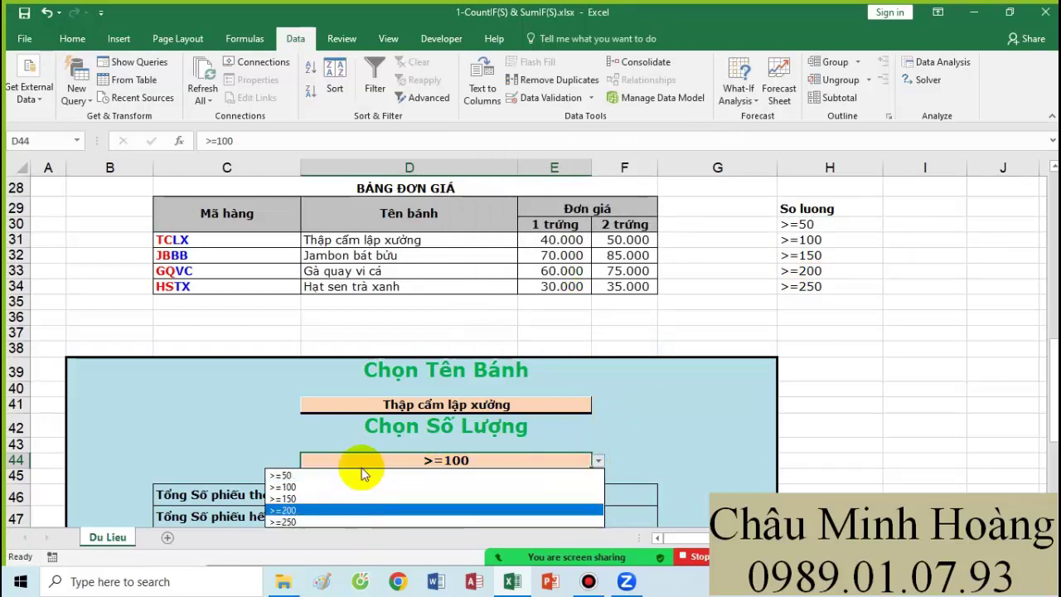
click(299, 404)
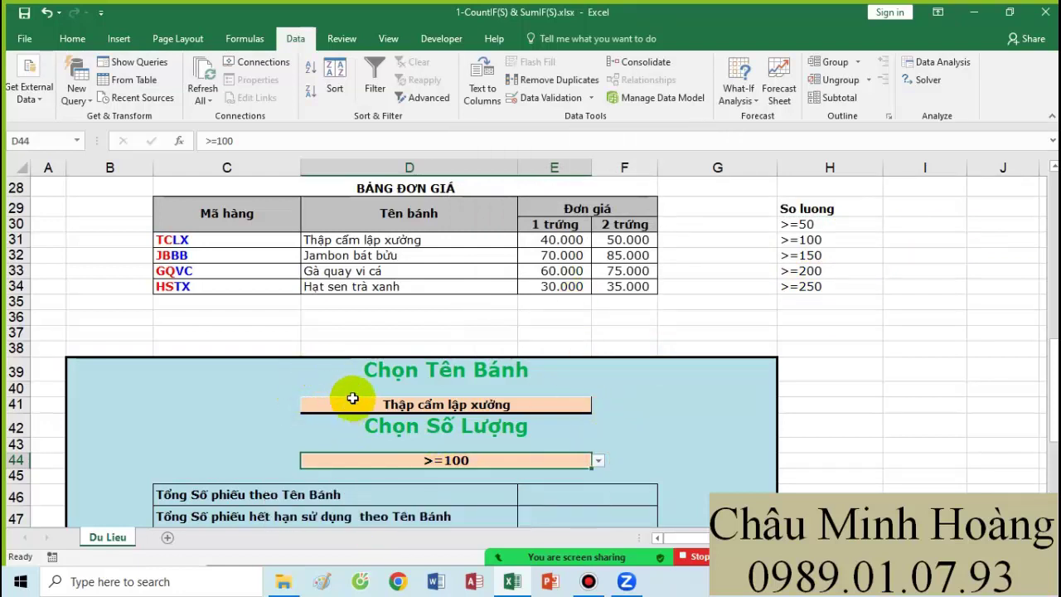
- Set the merged result cells from E46 down to row 54 to Times New Roman, size 20
scroll(310, 409, down, 2)
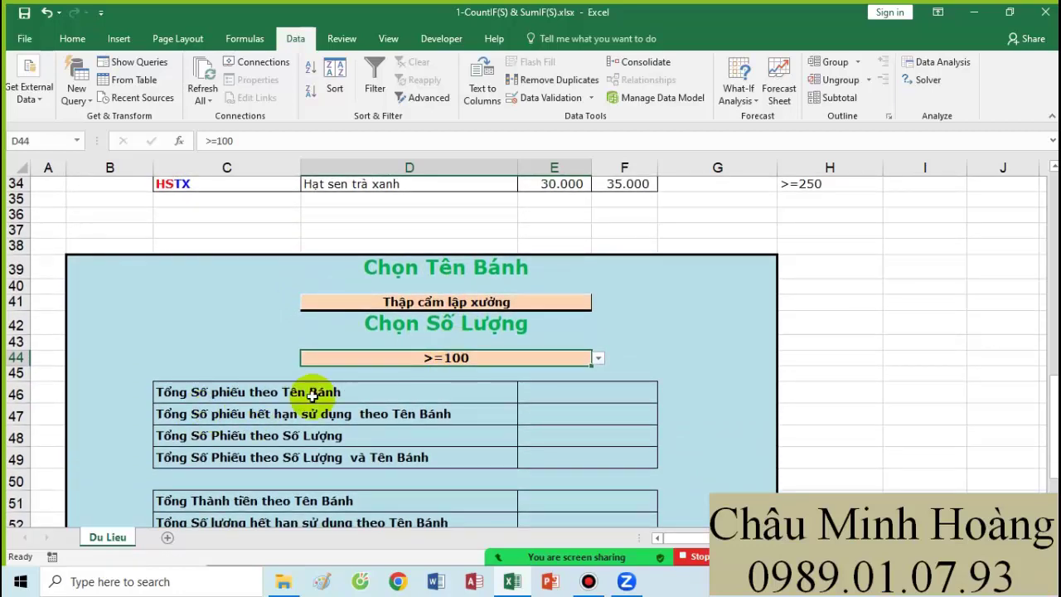
click(573, 402)
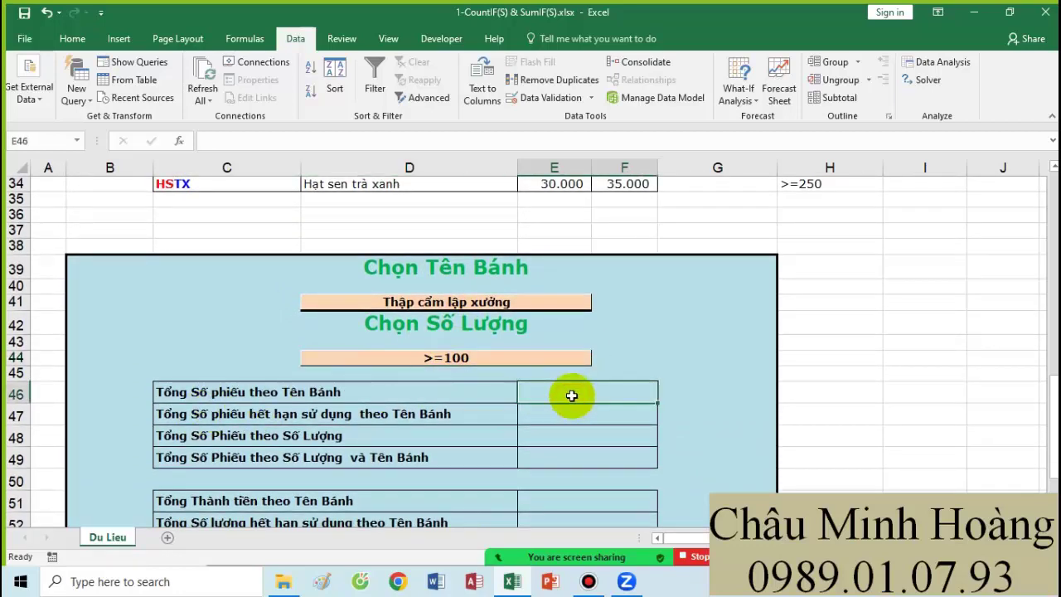
click(72, 39)
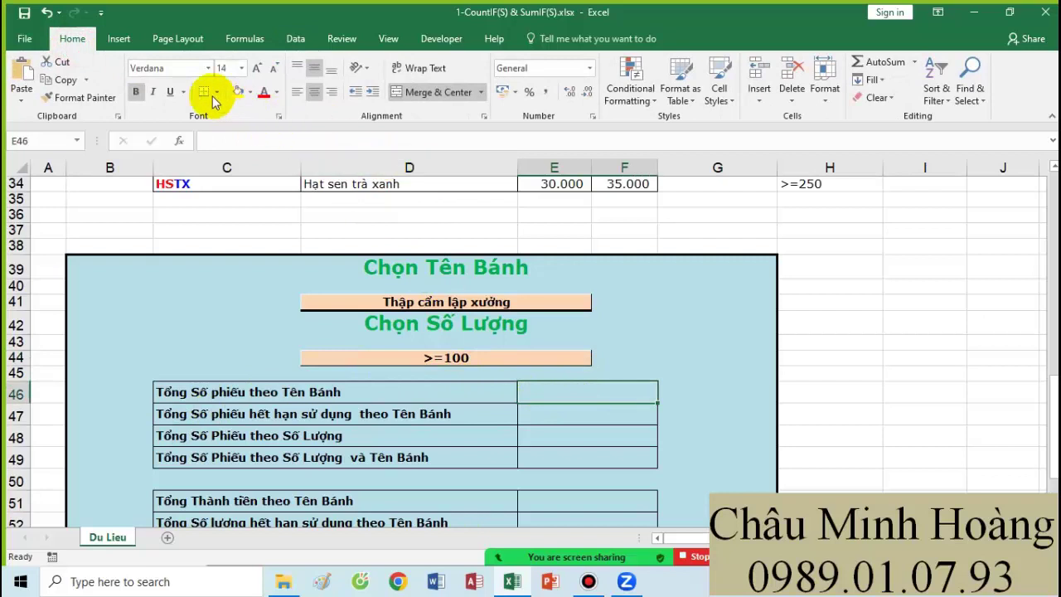
drag(564, 390, 543, 452)
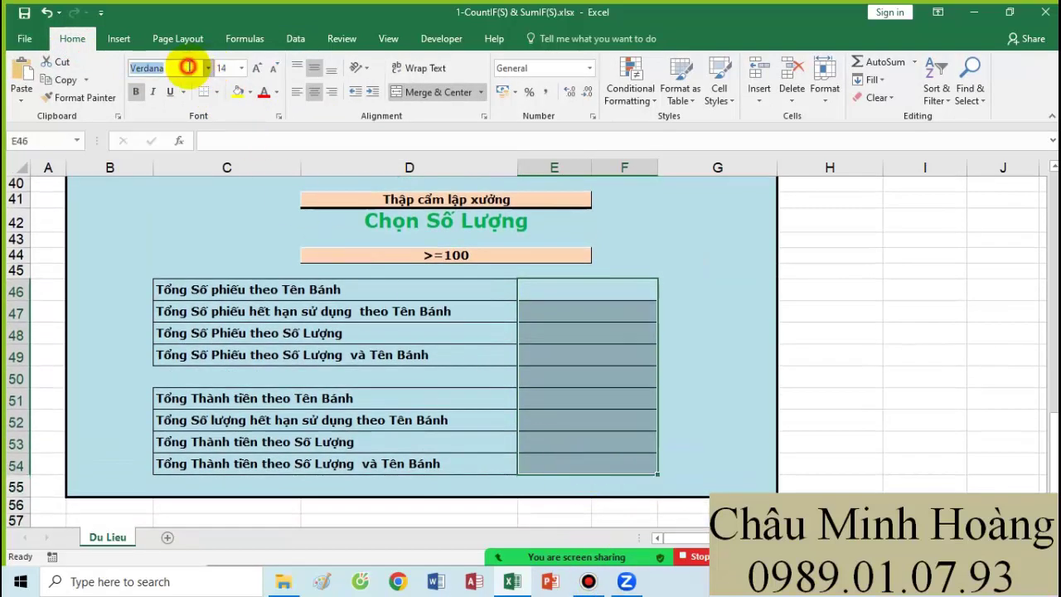
key(Return)
click(240, 73)
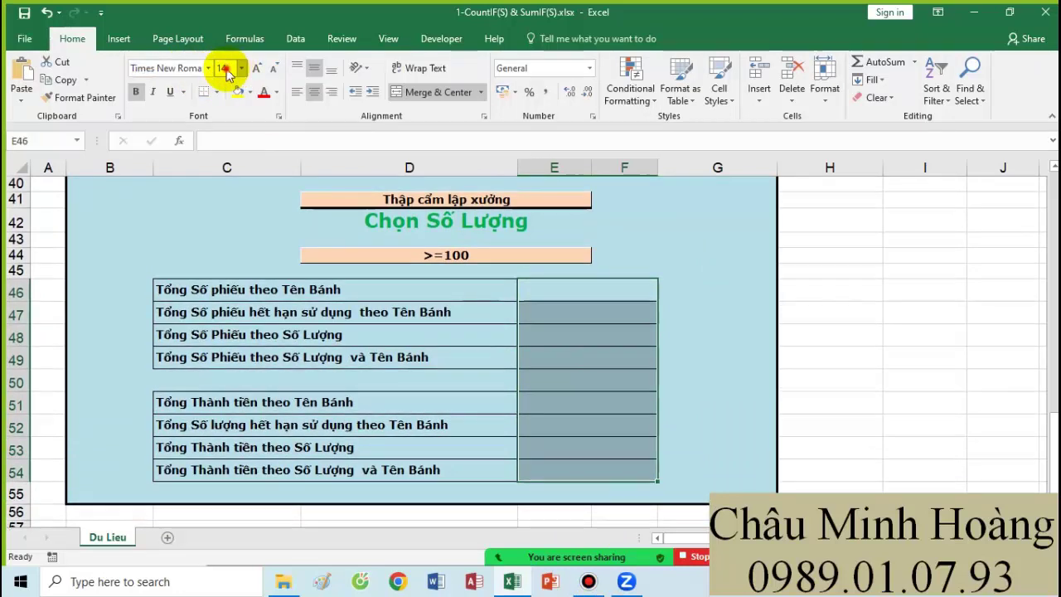
text(20)
key(Return)
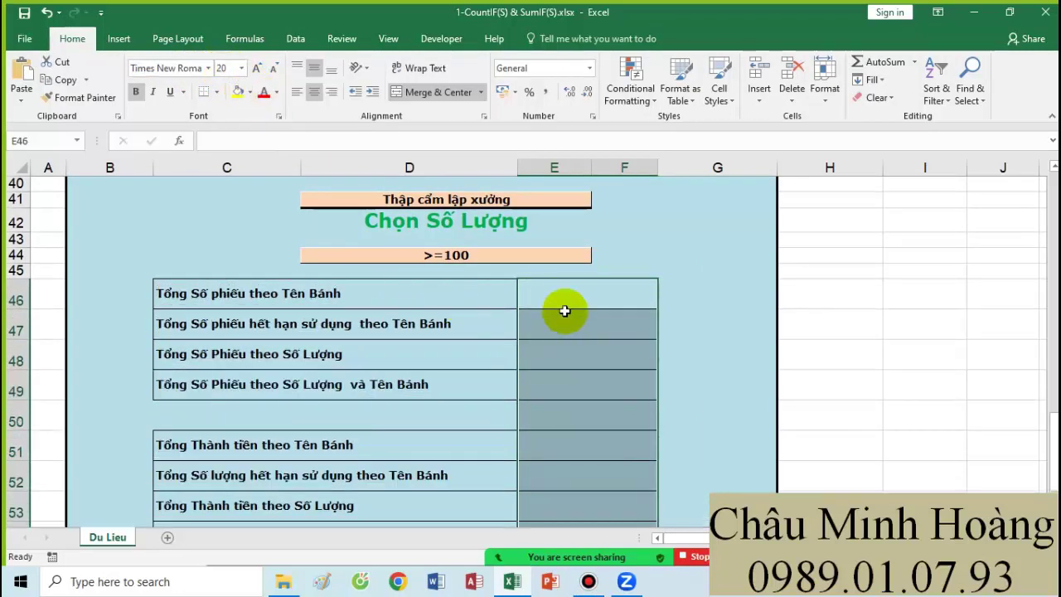
- Start a COUNTIF formula in E46 with the cake name column as the absolute range $C$3:$C$26
click(563, 293)
text(=)
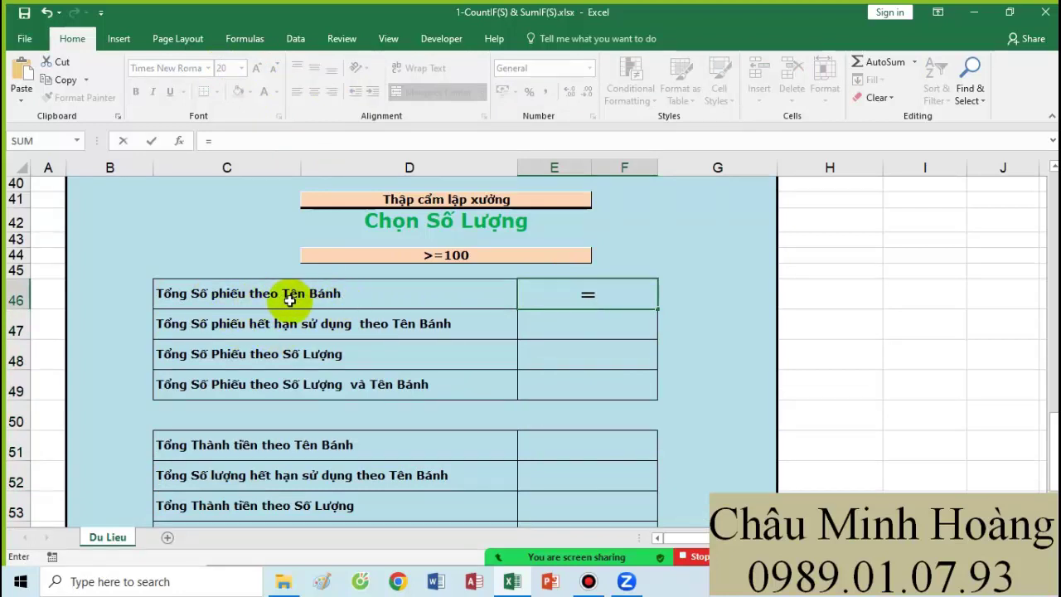
text(count)
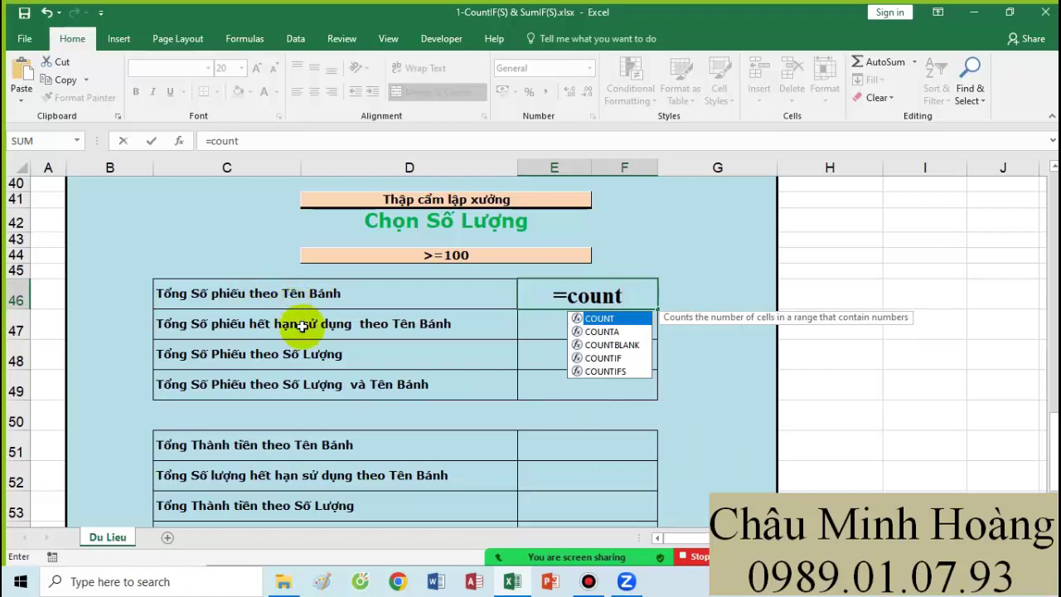
double_click(603, 362)
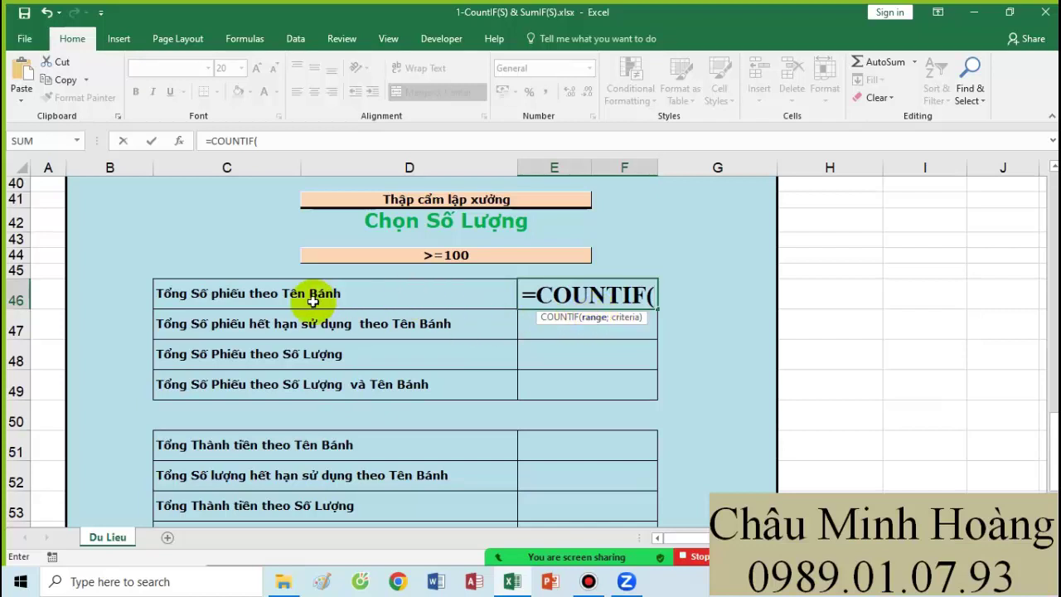
scroll(398, 249, up, 1)
click(426, 254)
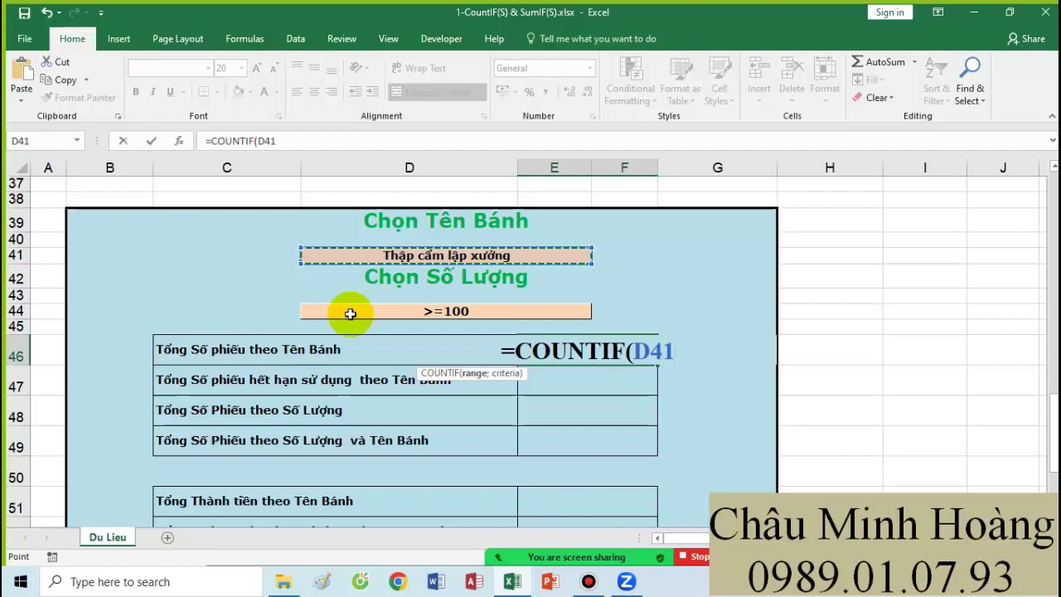
scroll(343, 261, up, 12)
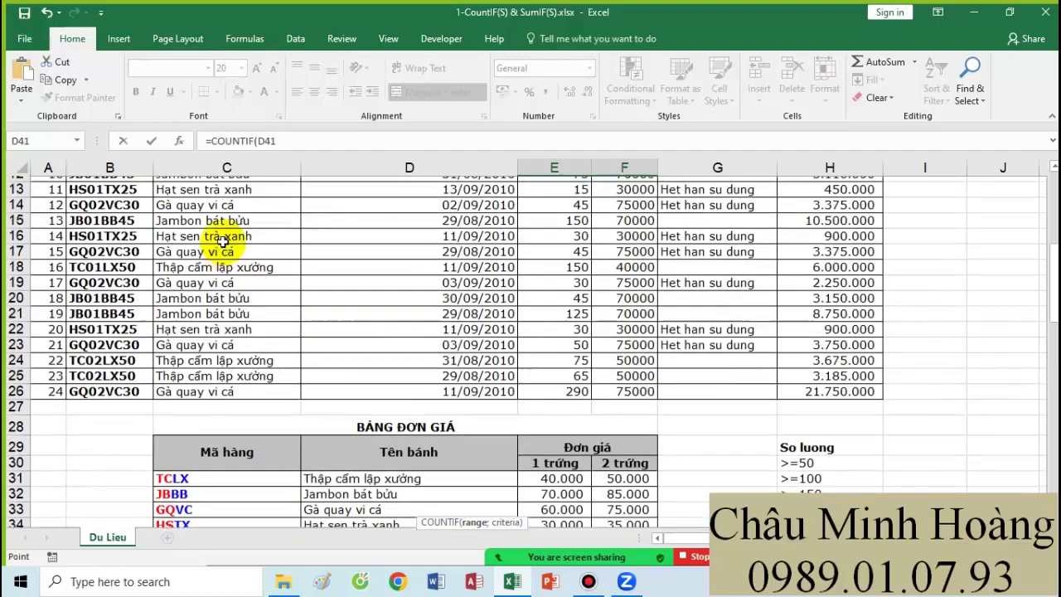
click(222, 224)
scroll(223, 248, down, 5)
drag(222, 231, 261, 329)
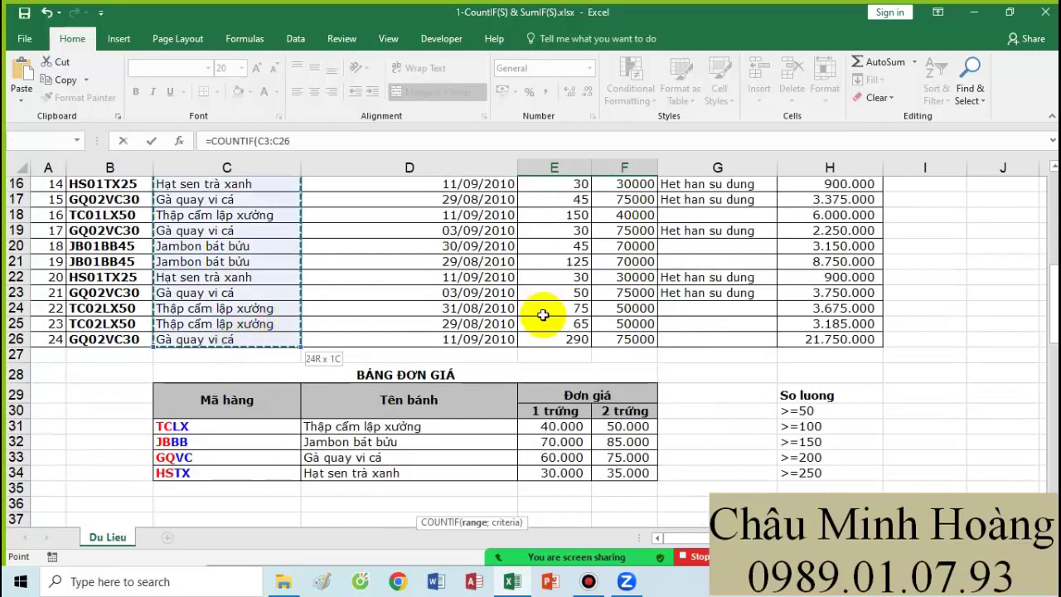
scroll(547, 310, down, 5)
drag(695, 446, 695, 446)
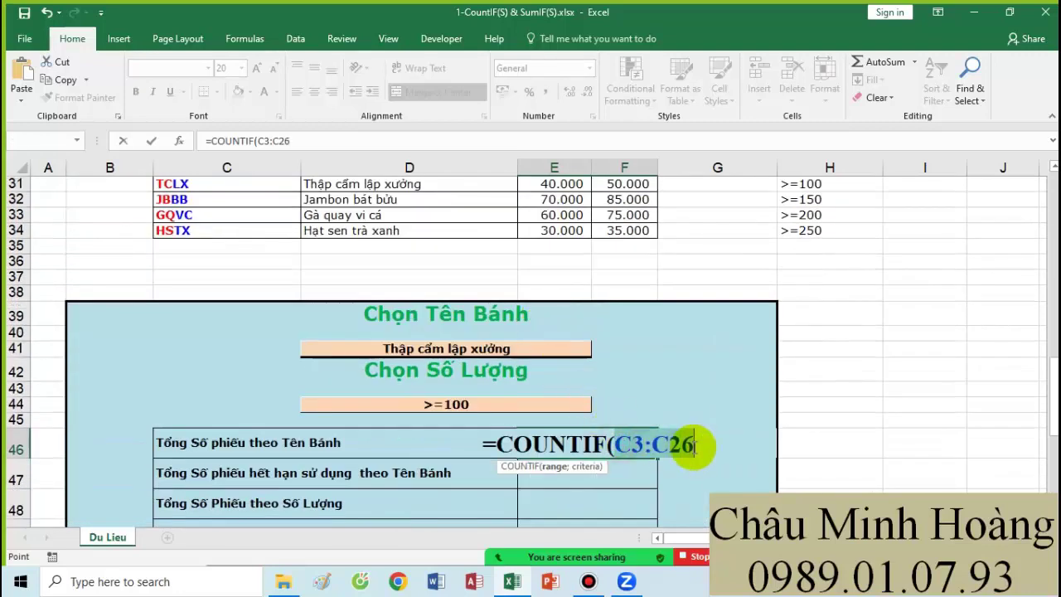
key(F4)
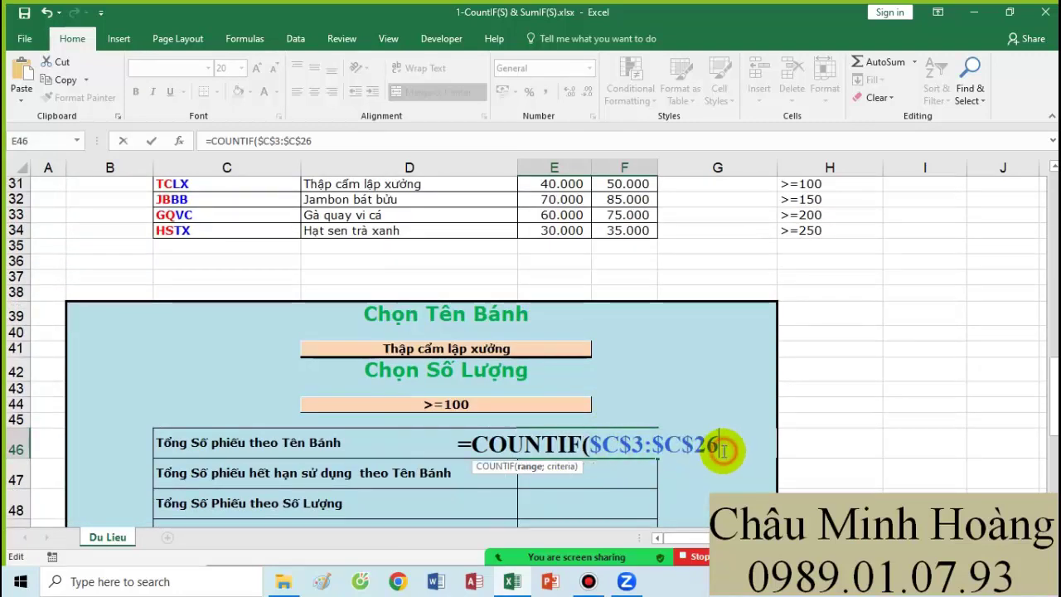
- Complete the COUNTIF formula in E46 with D41 as the criteria: =COUNTIF($C$3:$C$26;D41)
text(;)
click(426, 349)
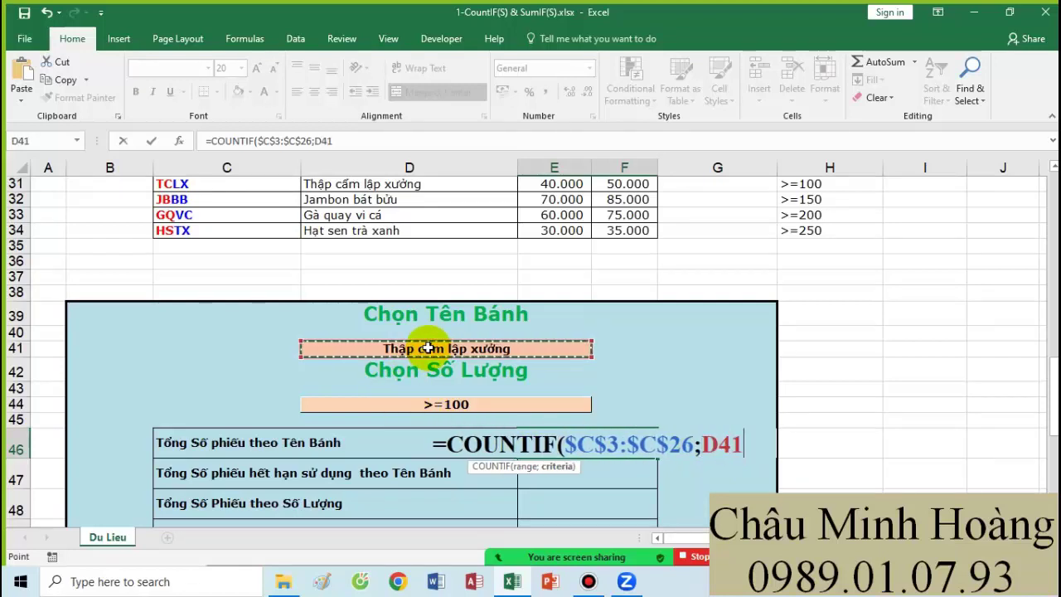
text())
key(Return)
scroll(561, 440, down, 2)
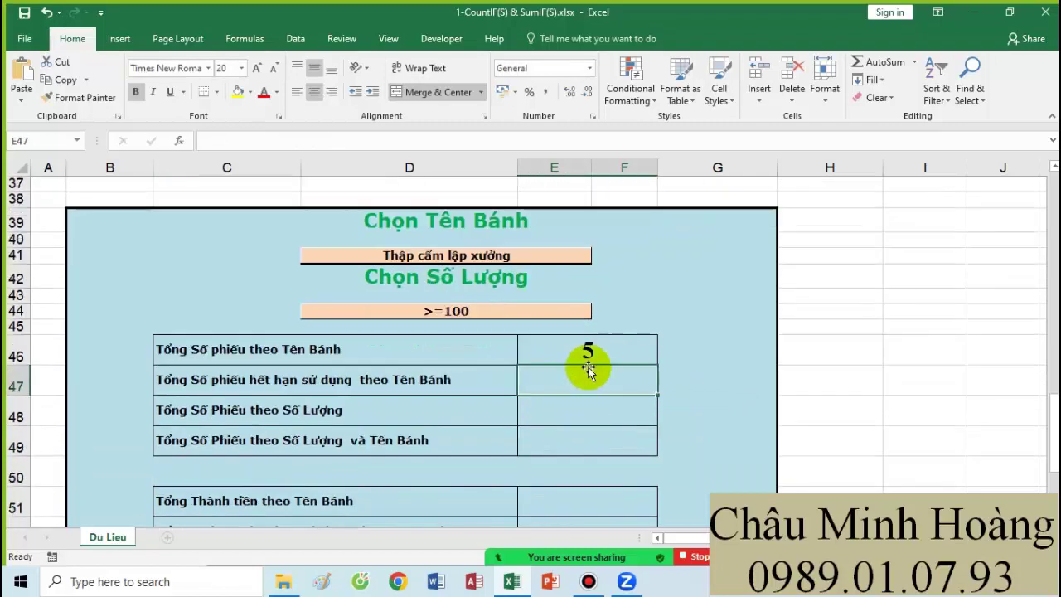
- Copy the E46 formula without its equals sign into G46 as the text COUNTIF($C$3:$C$26;D41)
double_click(591, 350)
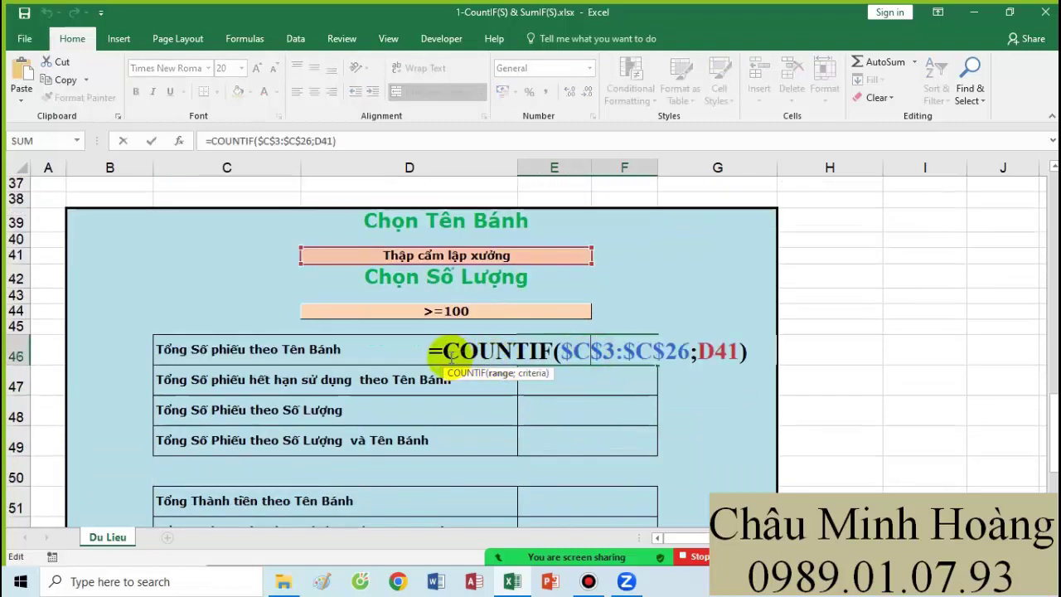
drag(446, 353, 768, 352)
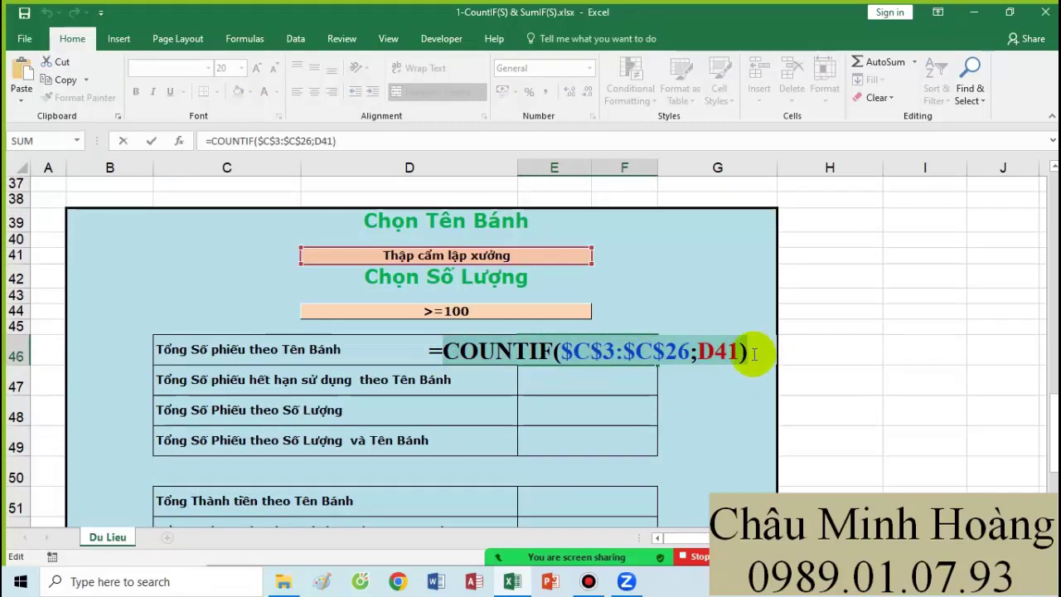
key(Return)
click(672, 356)
key(ctrl+v)
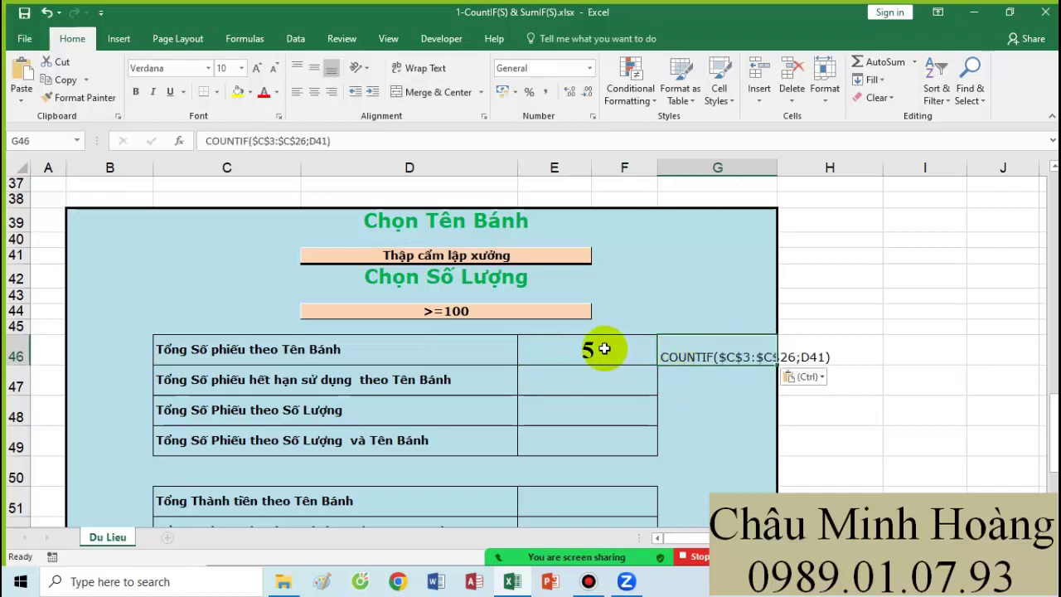
- Format cells E46:G54 in Times New Roman, size 20, without bold
drag(590, 350, 706, 451)
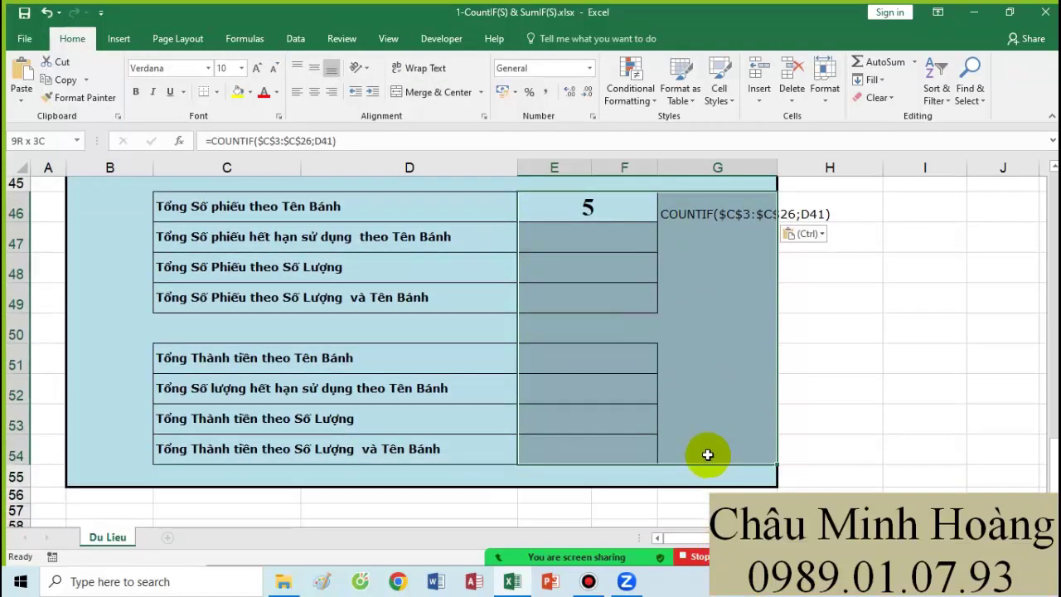
click(182, 68)
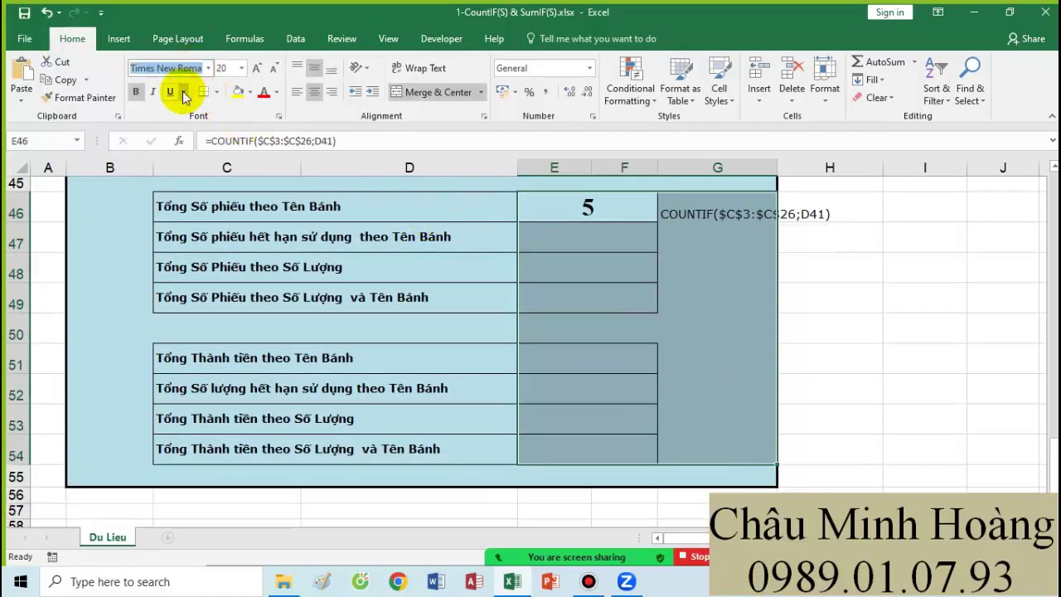
click(236, 69)
key(Return)
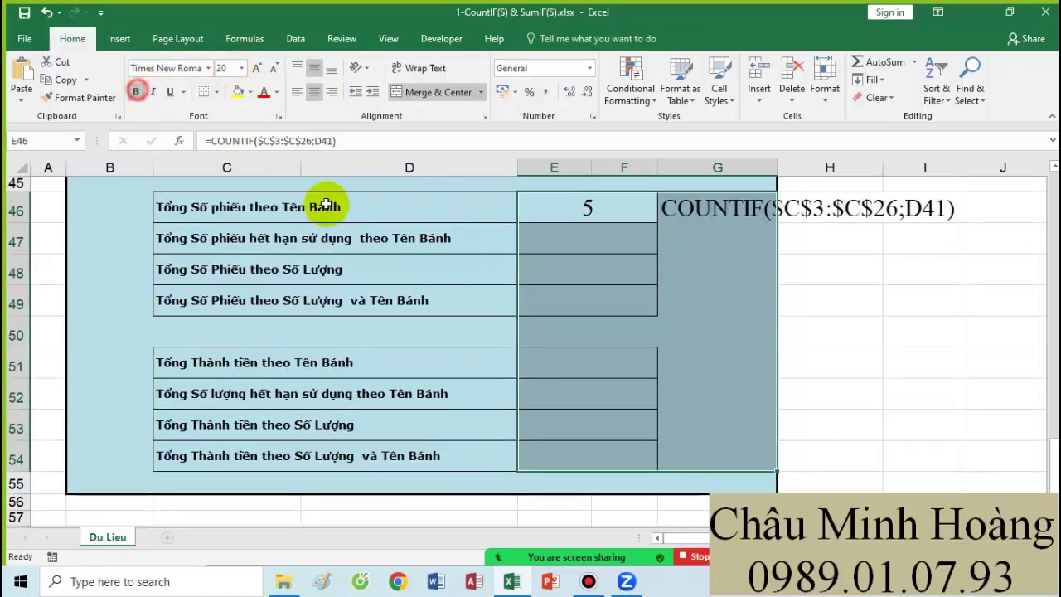
click(663, 300)
- Start a COUNTIFS formula in E47 with the absolute notes column range $G$3:$G$26 and the criterion "Het han su dung"
click(580, 235)
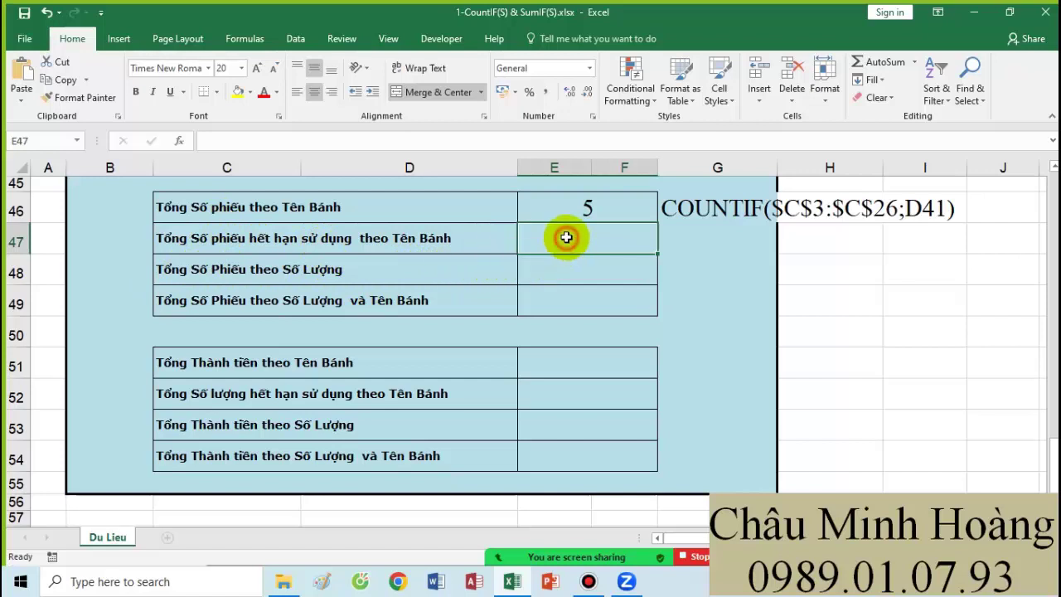
text(=count)
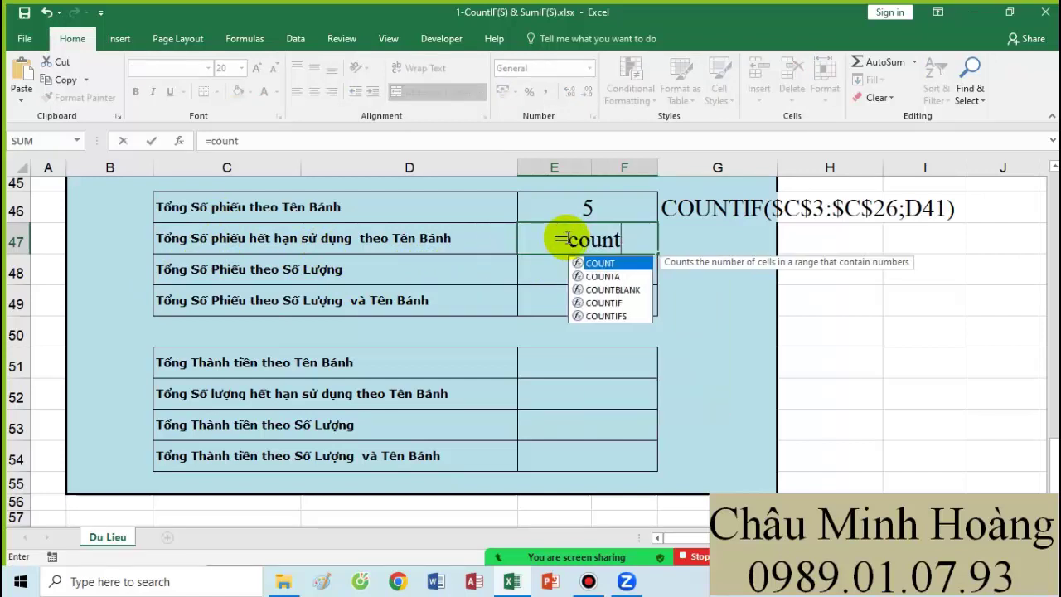
double_click(603, 316)
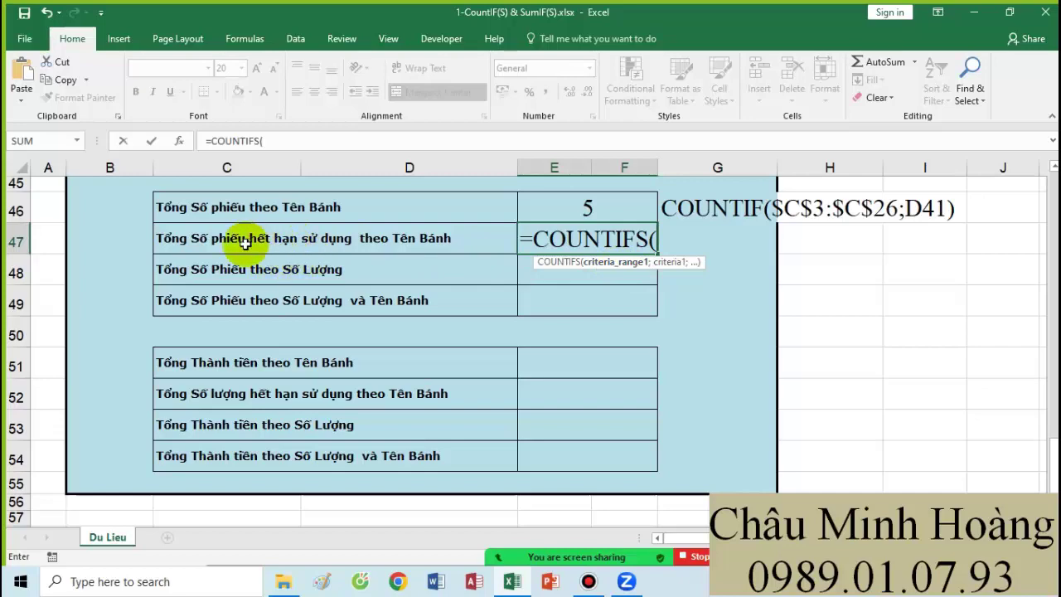
scroll(466, 331, up, 15)
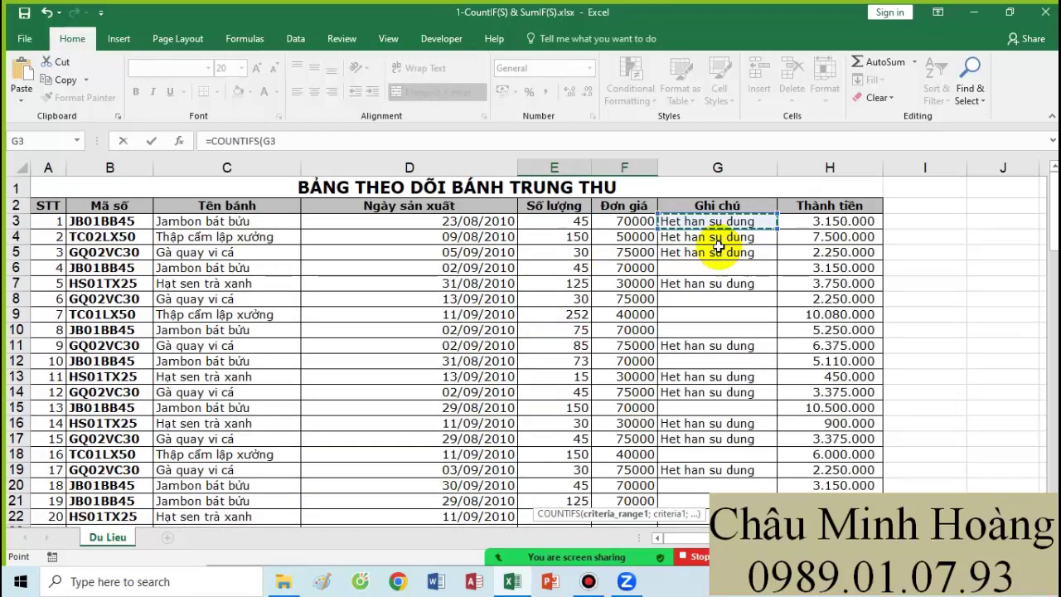
scroll(718, 241, down, 5)
drag(718, 241, 690, 334)
key(F4)
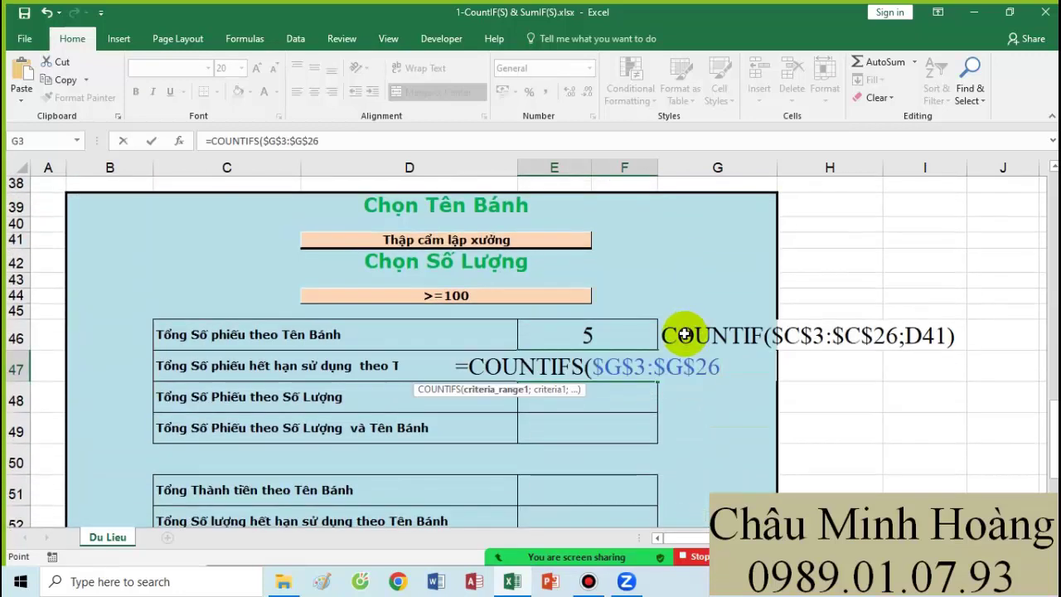
text(;"He)
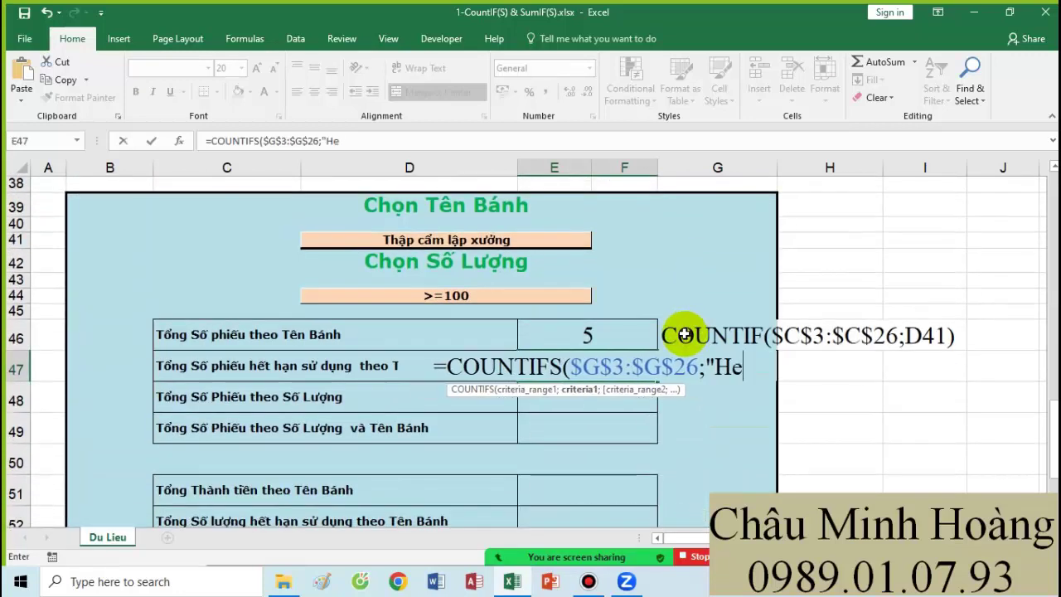
text(t han su dung";)
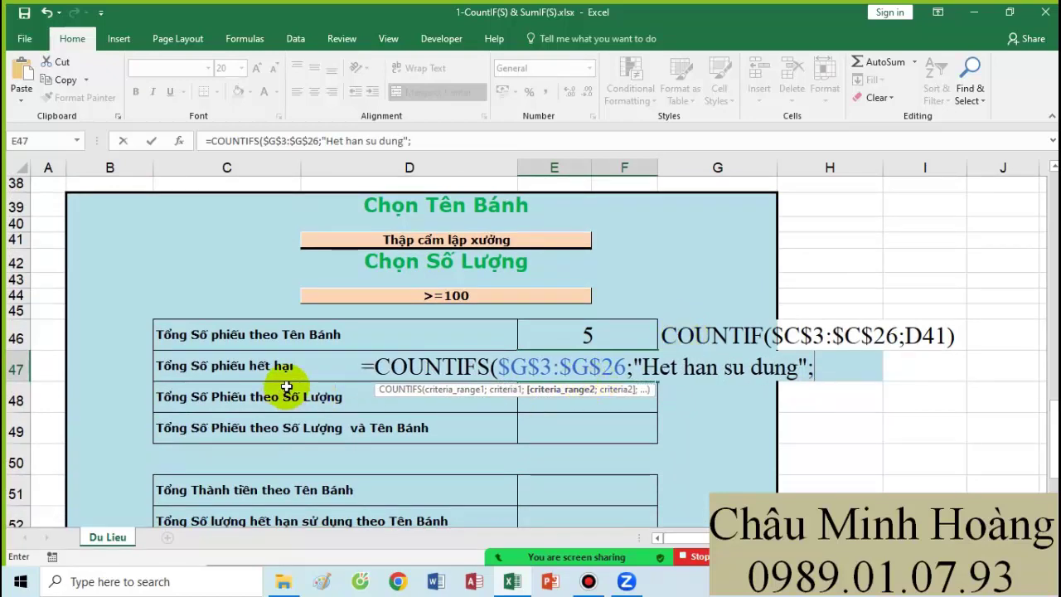
- Complete the E47 COUNTIFS formula with the cake name range $C$3:$C$26 and D41 as its second criteria pair
scroll(286, 386, up, 12)
click(233, 224)
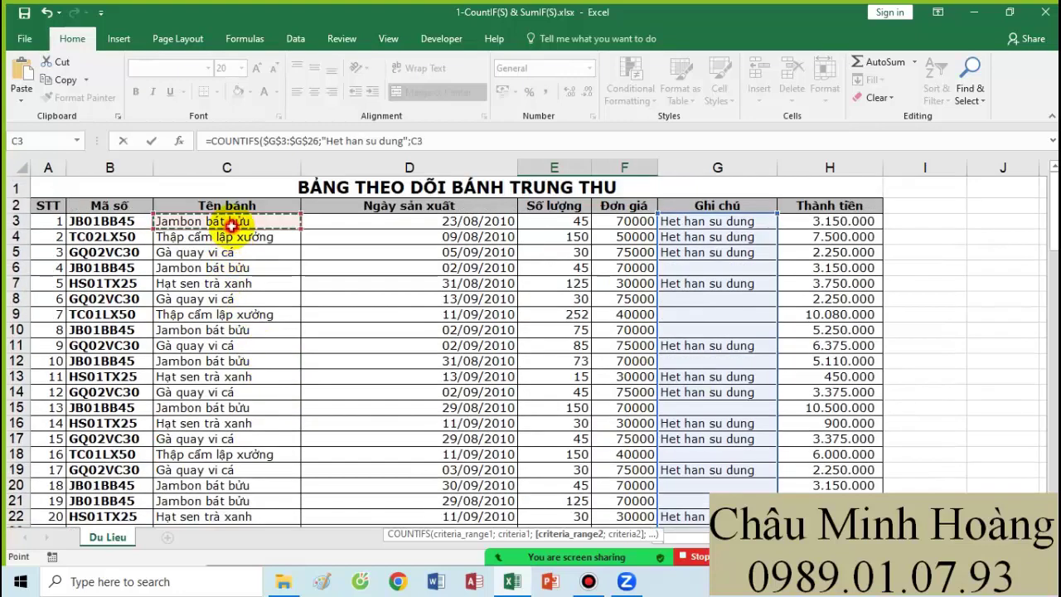
scroll(230, 315, down, 4)
shift+click(227, 387)
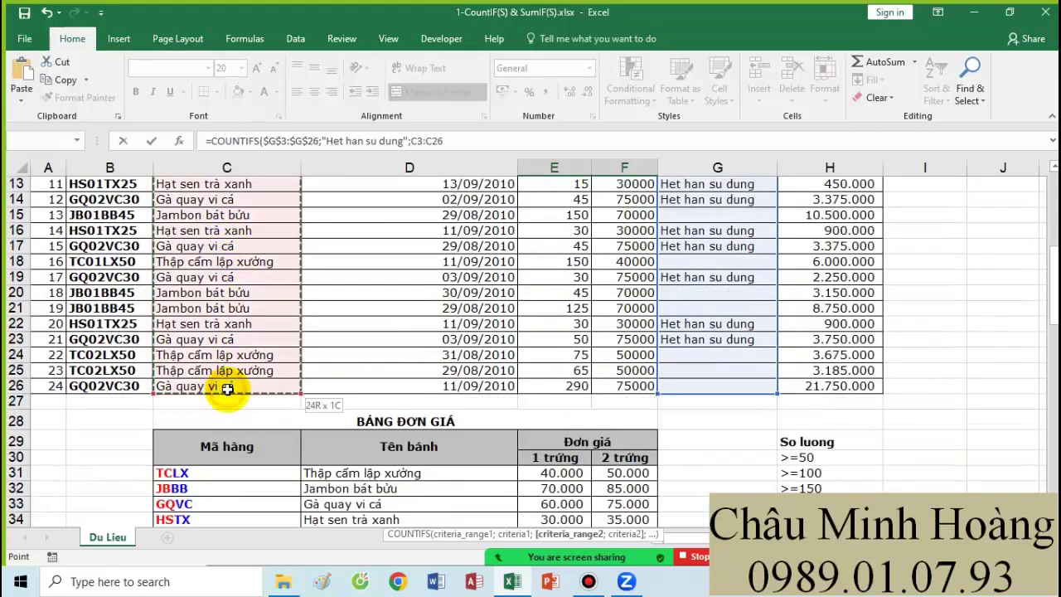
scroll(236, 385, down, 8)
key(F4)
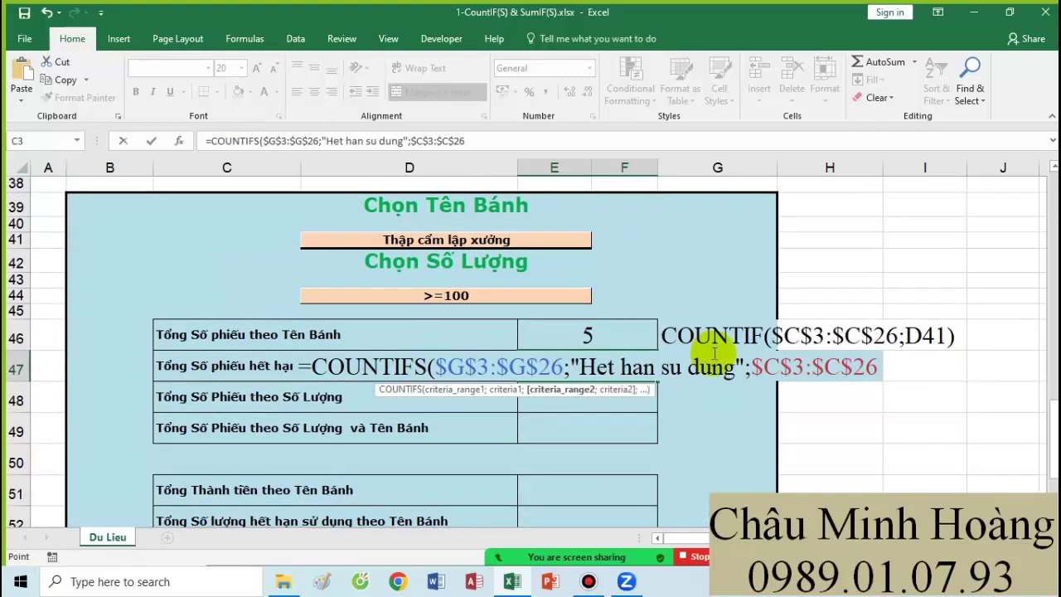
text(;)
click(546, 240)
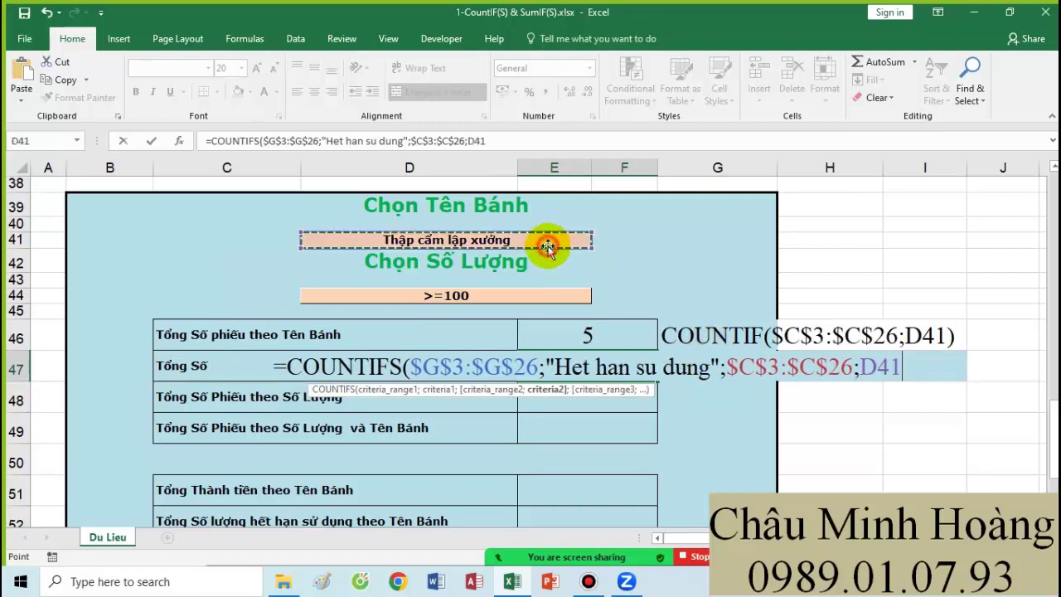
text())
key(Return)
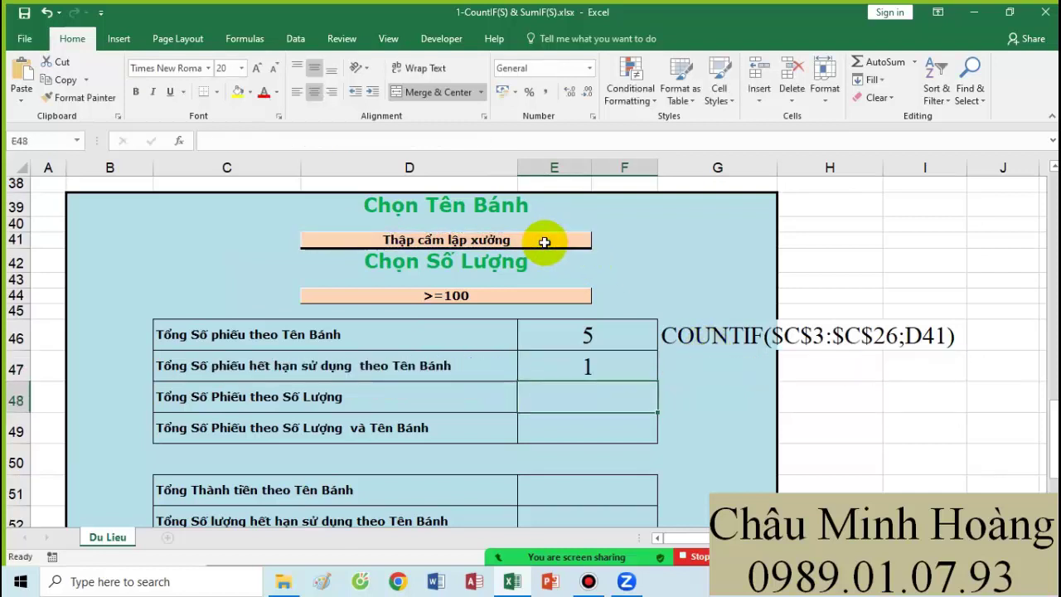
- Copy the E47 formula without its equals sign into G47 as the text COUNTIFS($G$3:$G$26;"Het han su dung";$C$3:$C$26;D41)
click(611, 370)
double_click(607, 370)
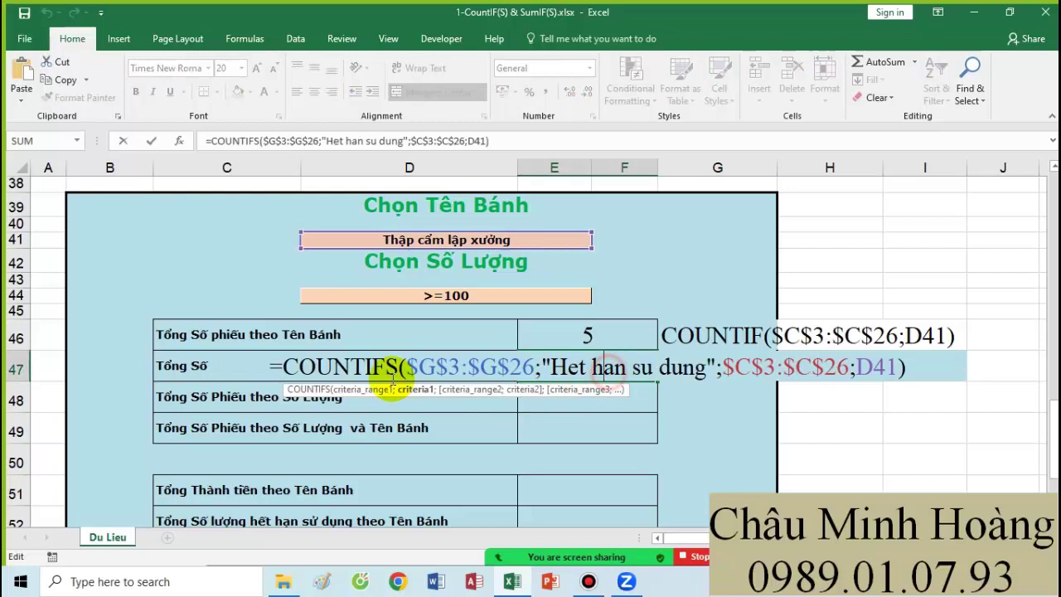
click(286, 366)
drag(342, 370, 955, 374)
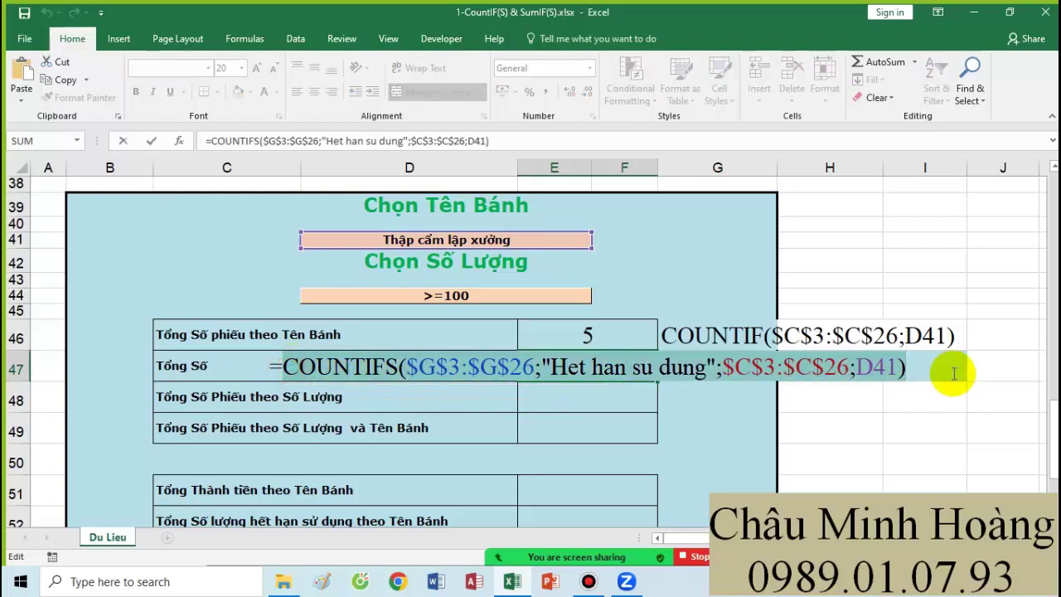
key(ctrl+c)
key(Escape)
click(681, 374)
key(ctrl+v)
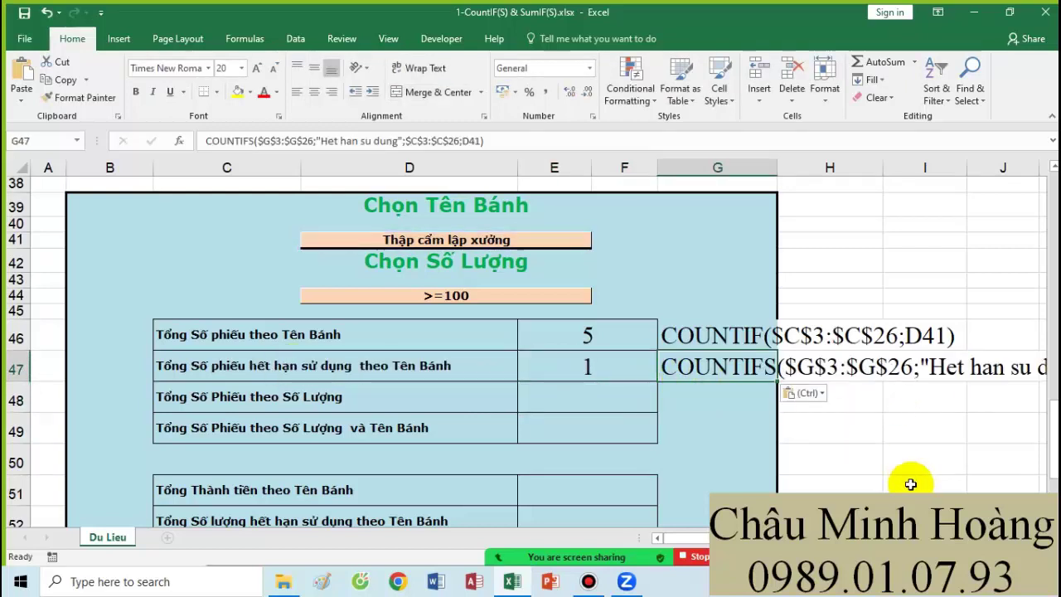
scroll(604, 522, right, 3)
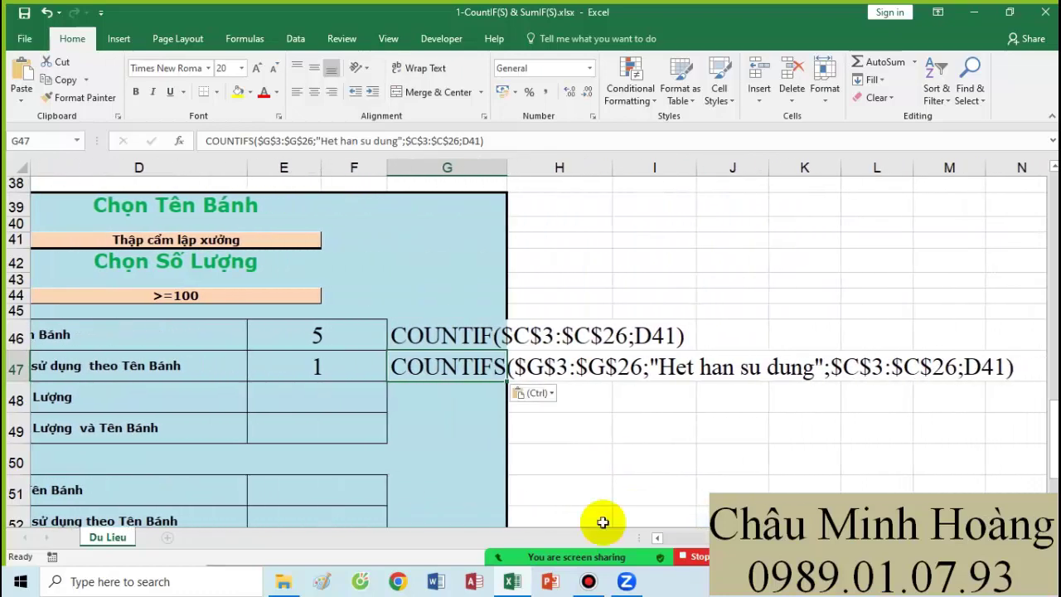
- Start a COUNTIF formula in E48 with the quantity column as the absolute range $E$3:$E$26
click(268, 410)
key(shift+Home)
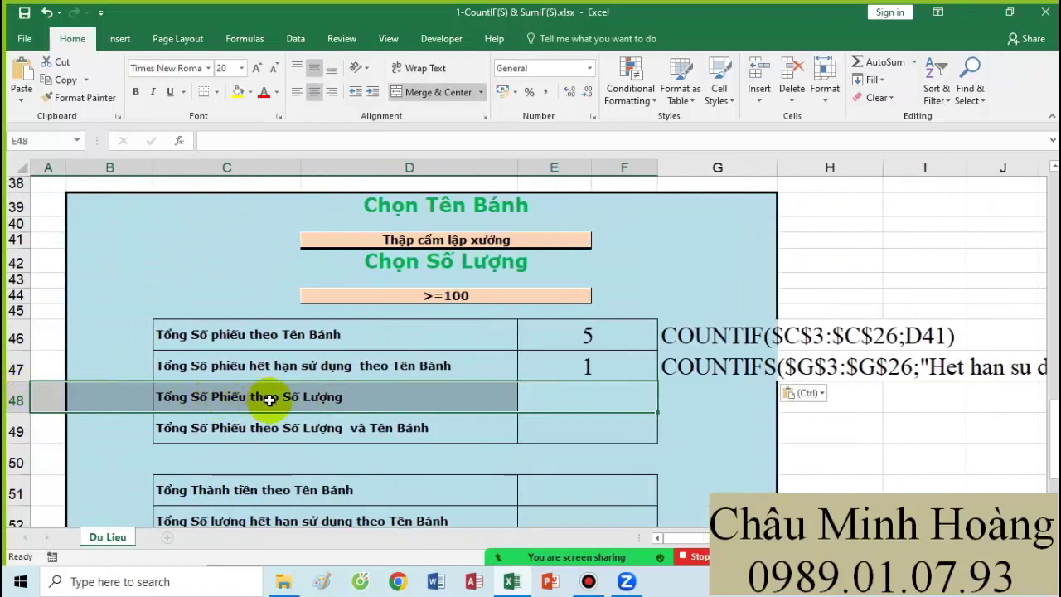
click(611, 402)
text(=)
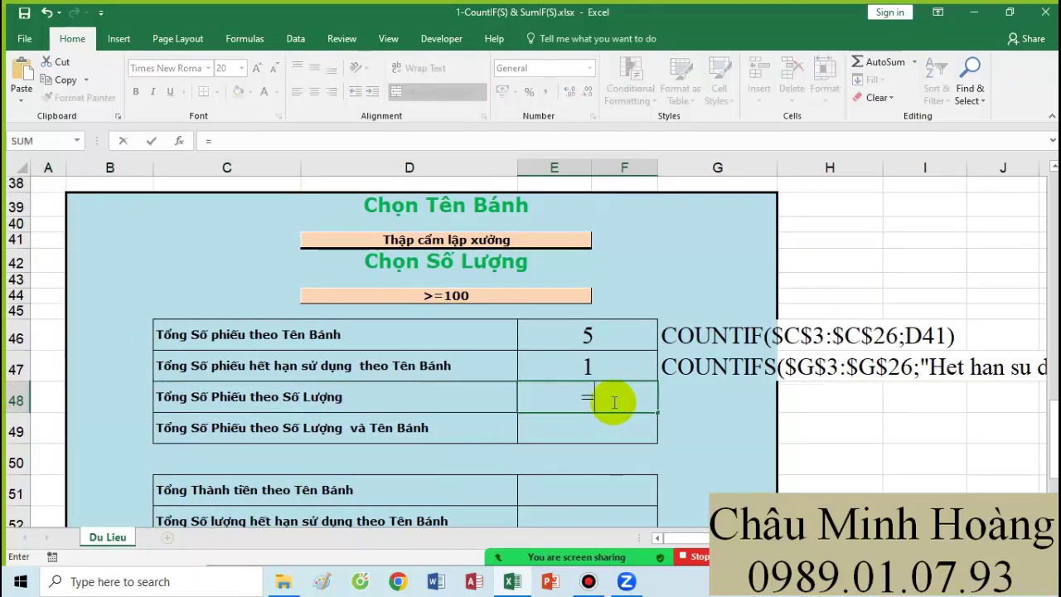
text(count)
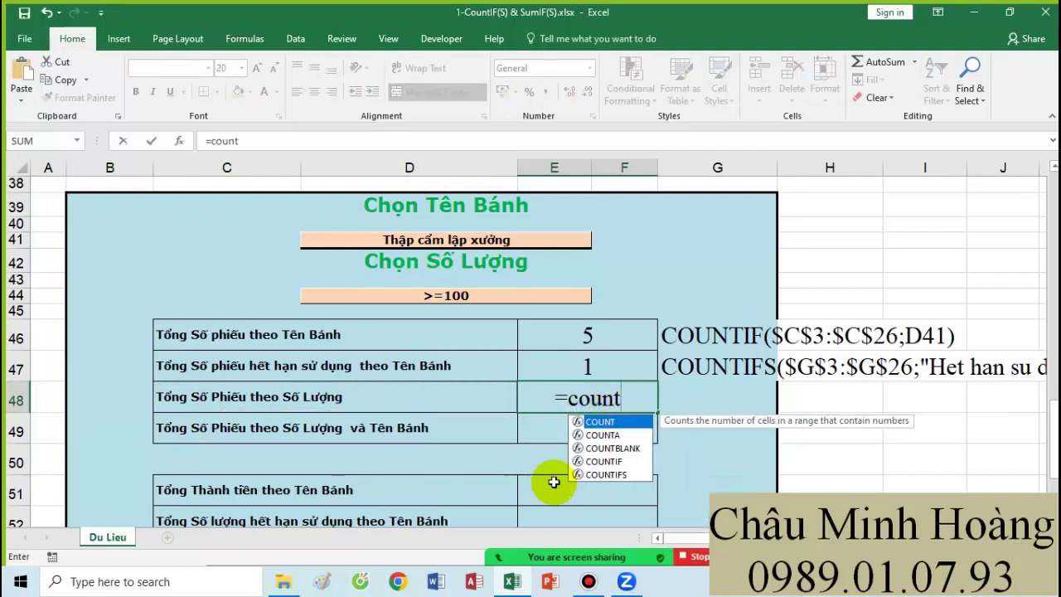
double_click(604, 461)
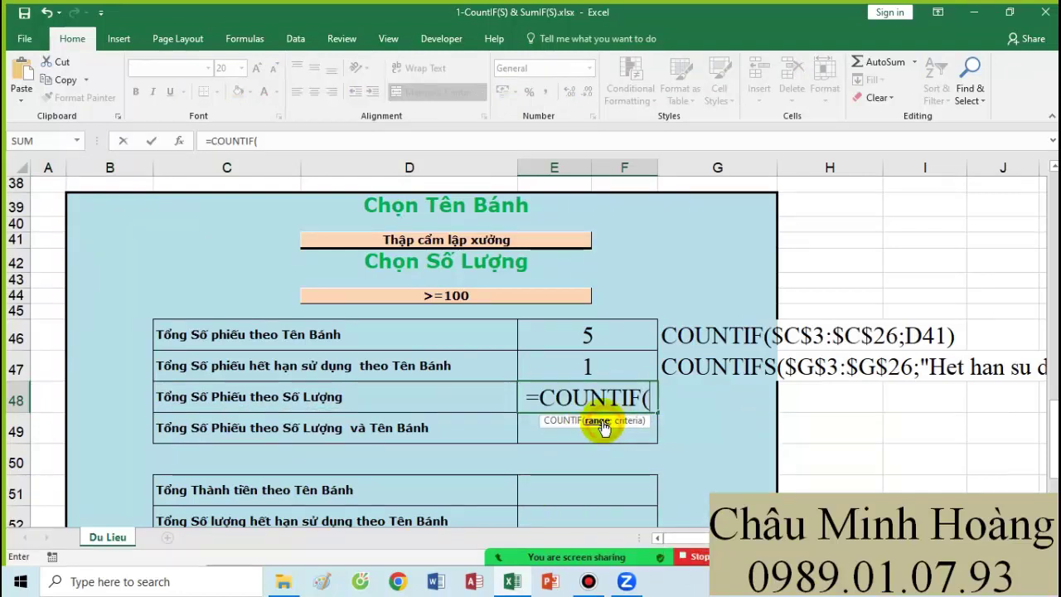
click(484, 299)
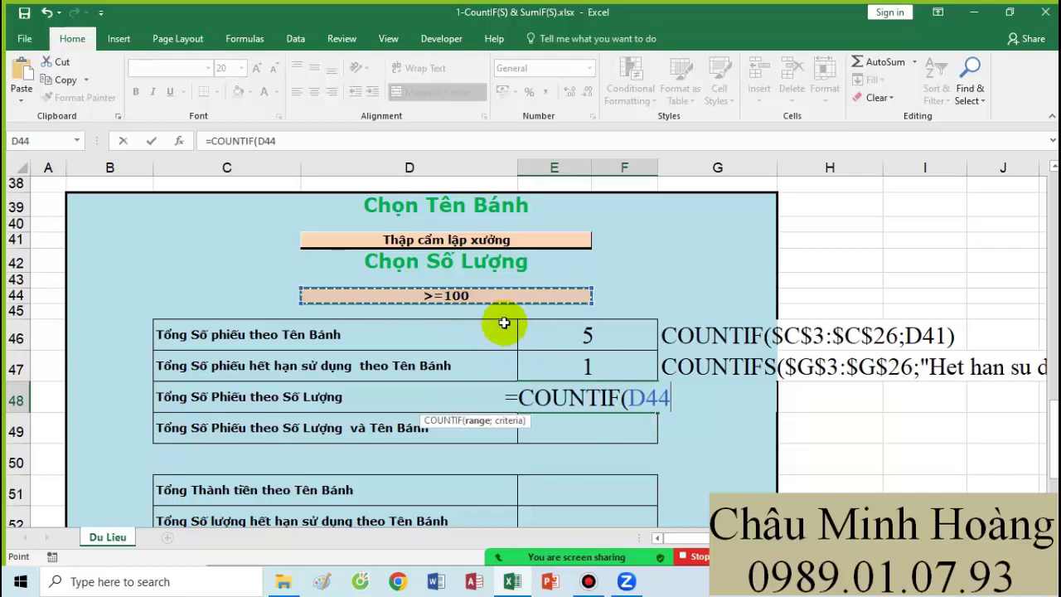
scroll(547, 390, up, 1)
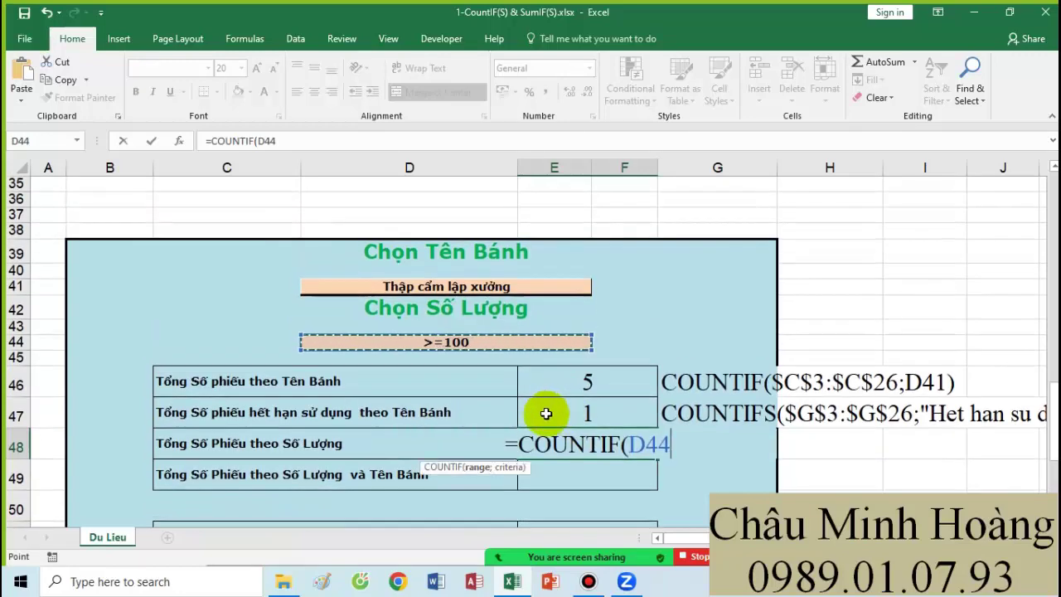
scroll(546, 412, up, 11)
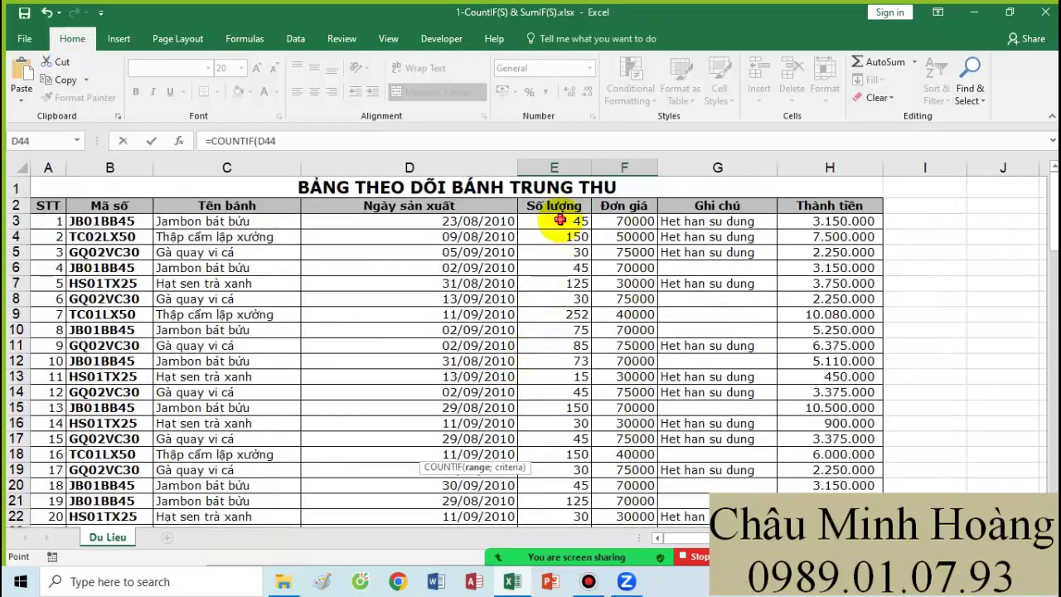
drag(561, 220, 561, 294)
scroll(561, 294, down, 6)
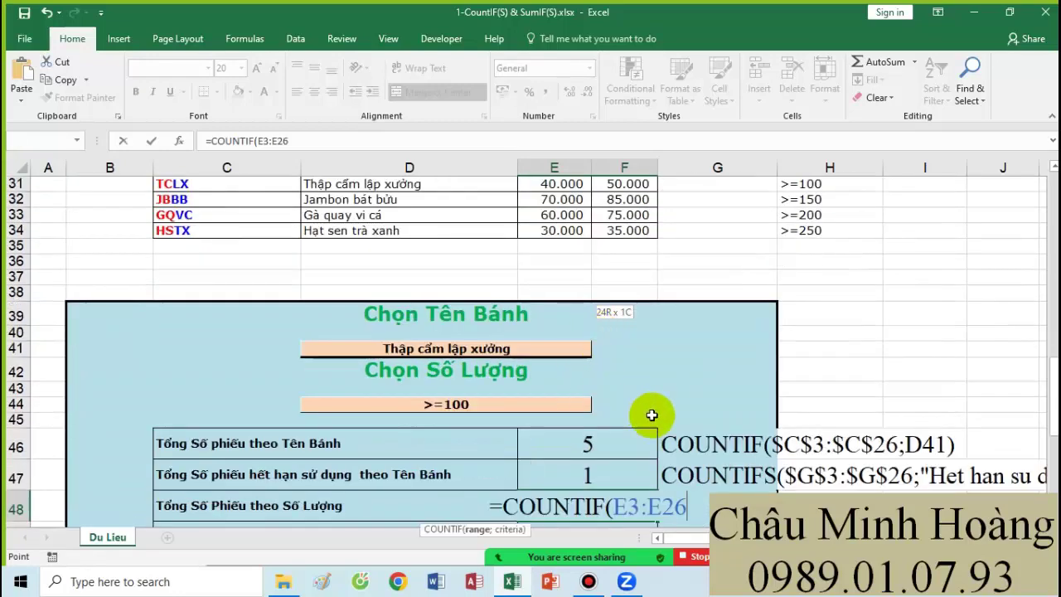
key(F4)
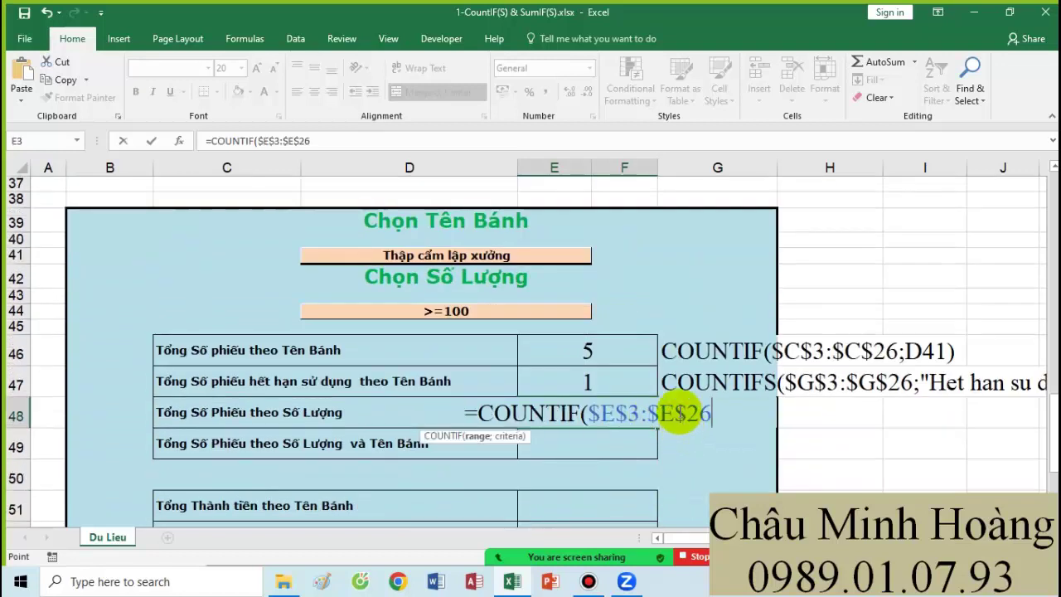
- Complete the COUNTIF formula in E48 with D44 as the criteria: =COUNTIF($E$3:$E$26;D44)
text(;)
click(511, 311)
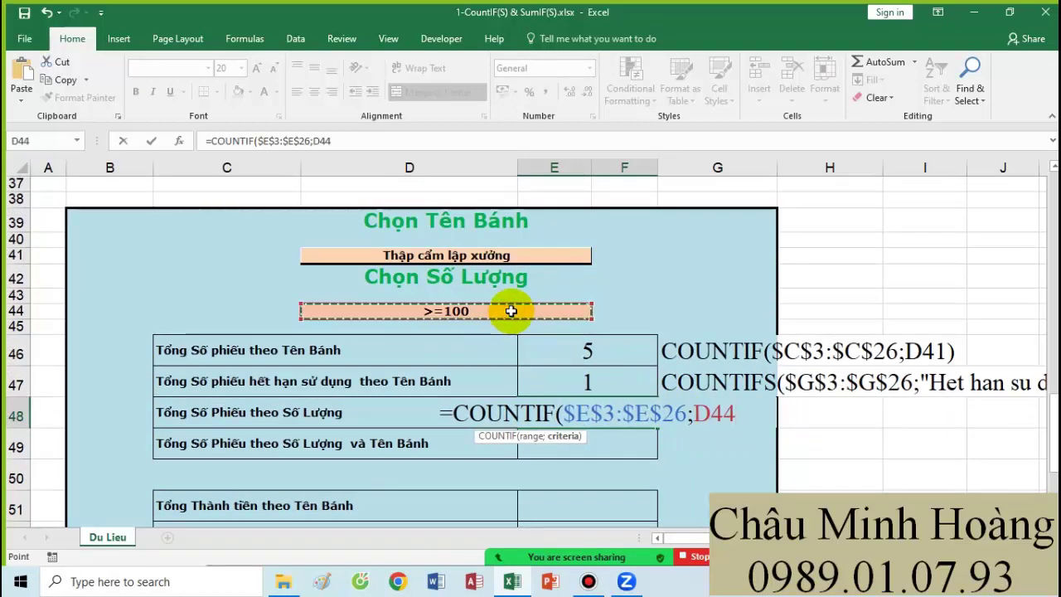
text())
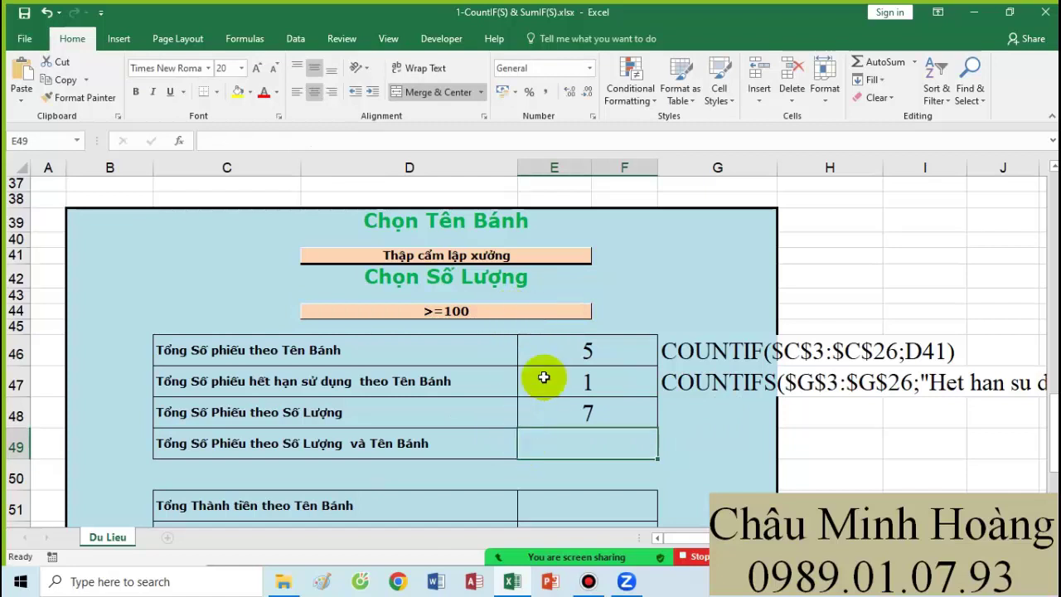
- Choose >=150 as the quantity condition in D44
click(556, 310)
click(600, 312)
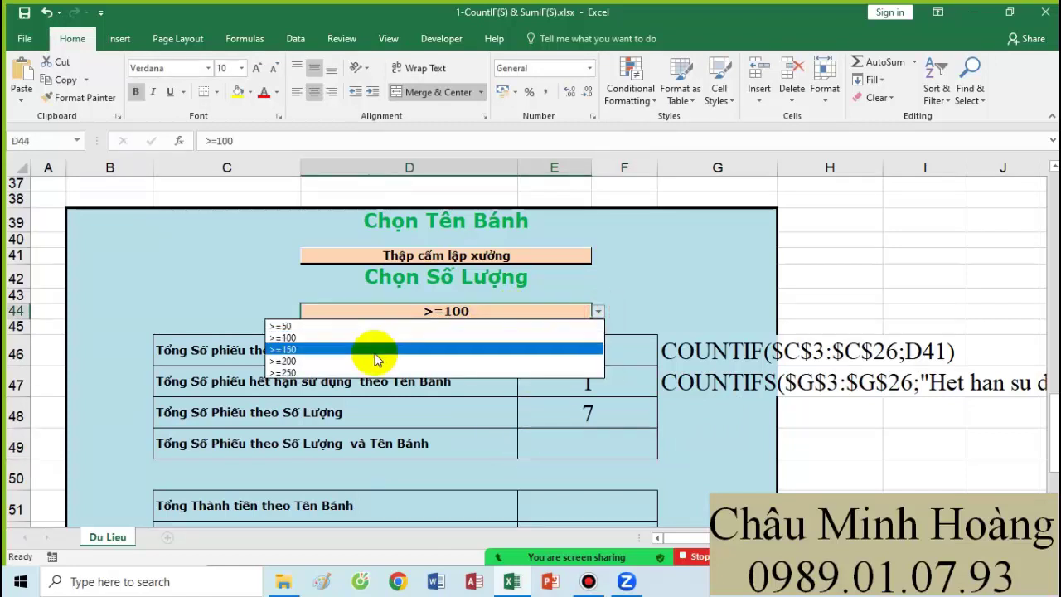
click(376, 353)
- Copy the E48 formula without its equals sign into G48 as the text COUNTIF($E$3:$E$26;D44)
click(605, 417)
double_click(605, 417)
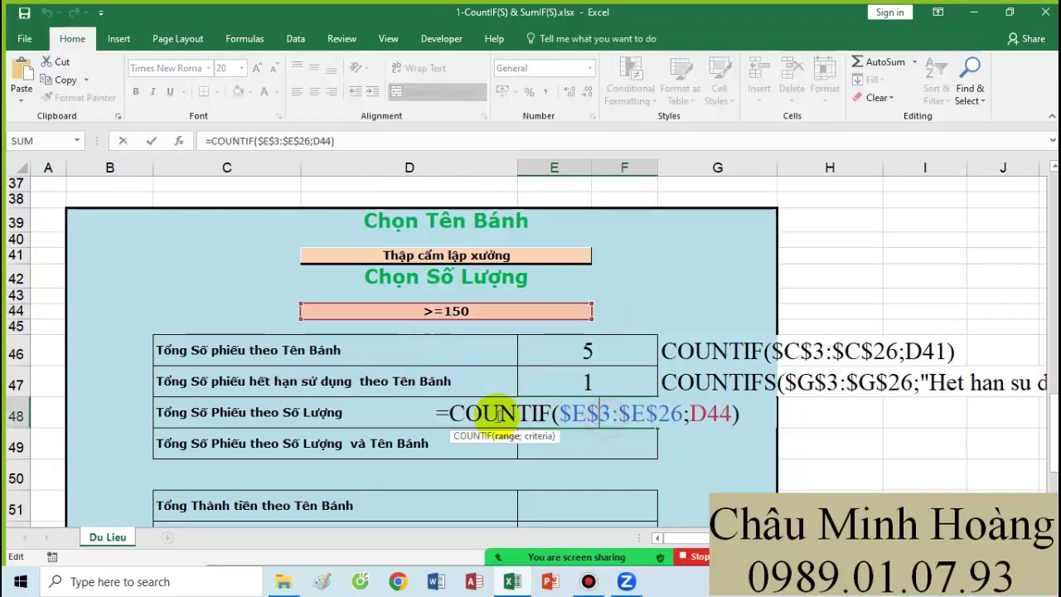
drag(449, 415, 740, 419)
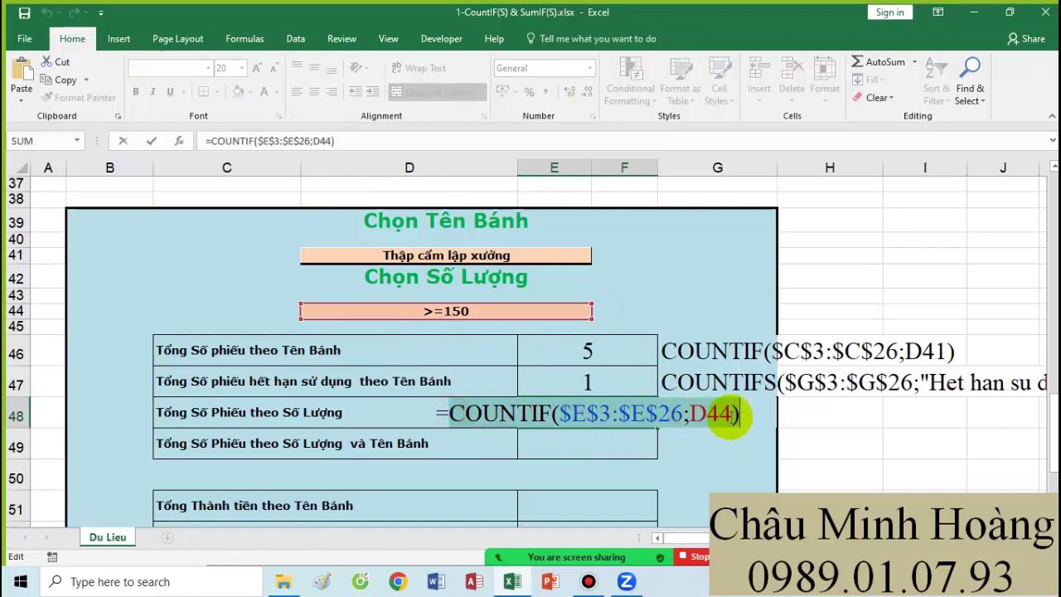
key(ctrl+c)
key(Escape)
click(685, 414)
key(ctrl+v)
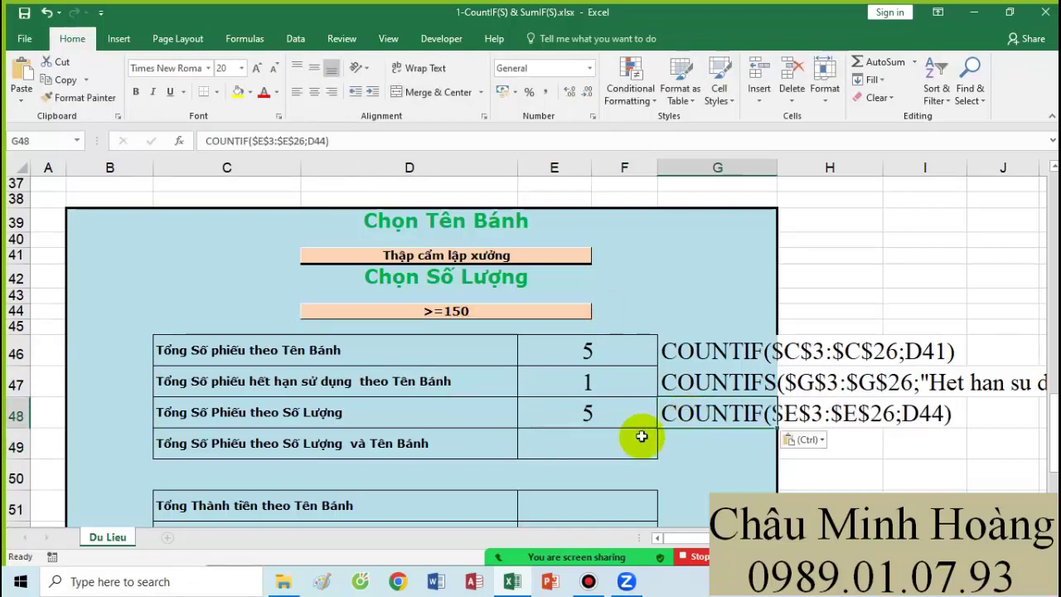
- Start a COUNTIFS formula in E49 with the quantity column as the absolute first criteria range $E$3:$E$26
click(574, 456)
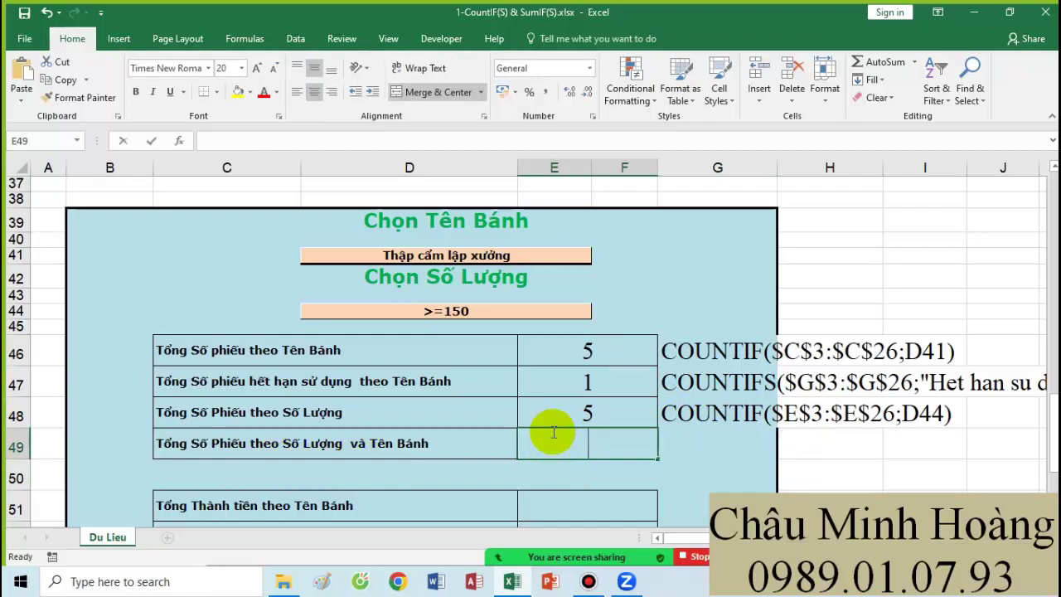
text(=coun)
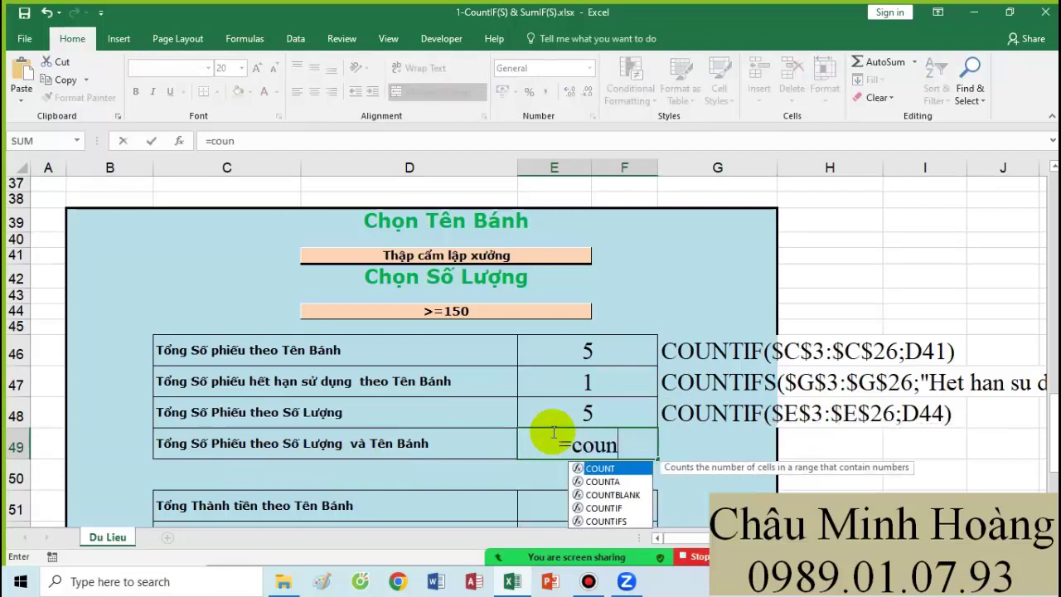
text(t)
double_click(606, 521)
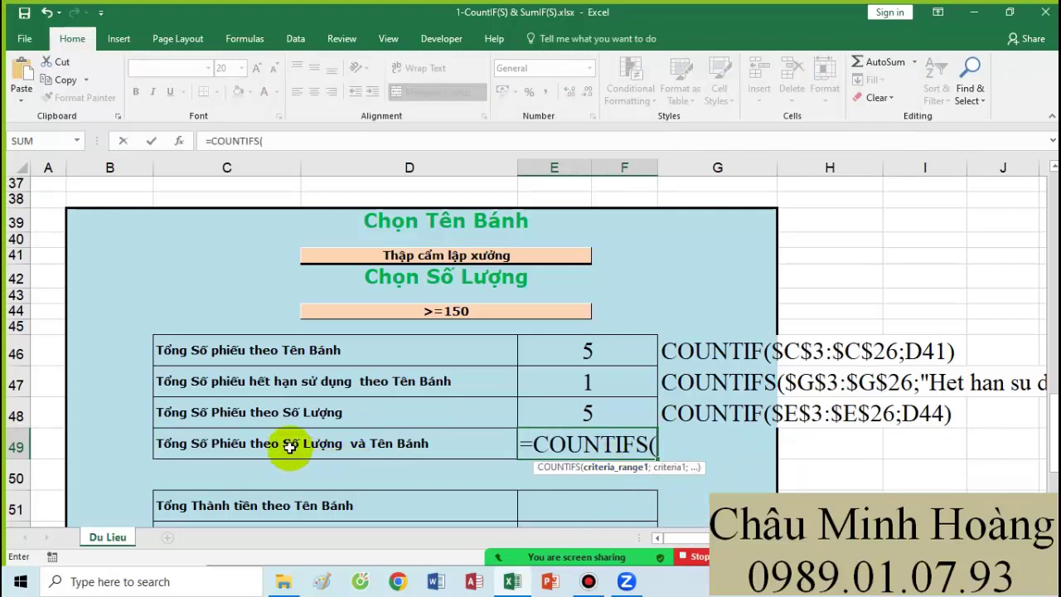
scroll(507, 481, up, 8)
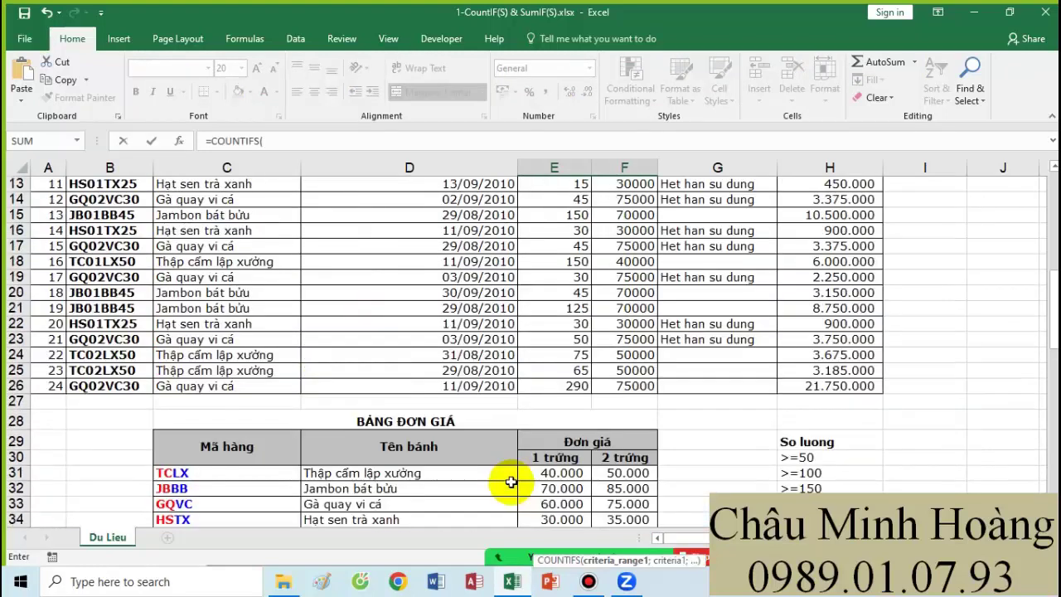
scroll(511, 482, up, 4)
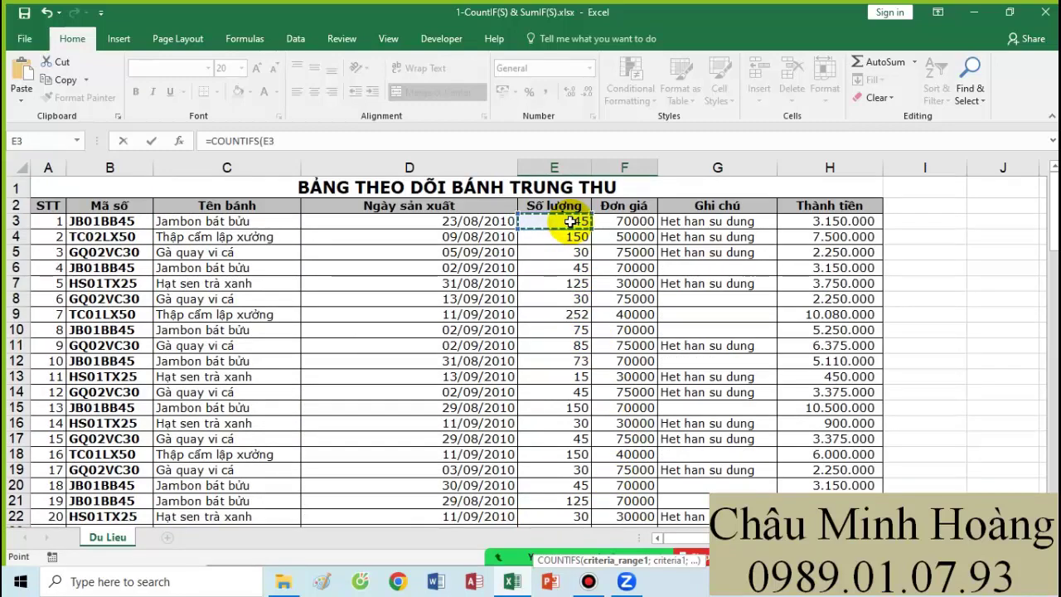
scroll(564, 323, down, 4)
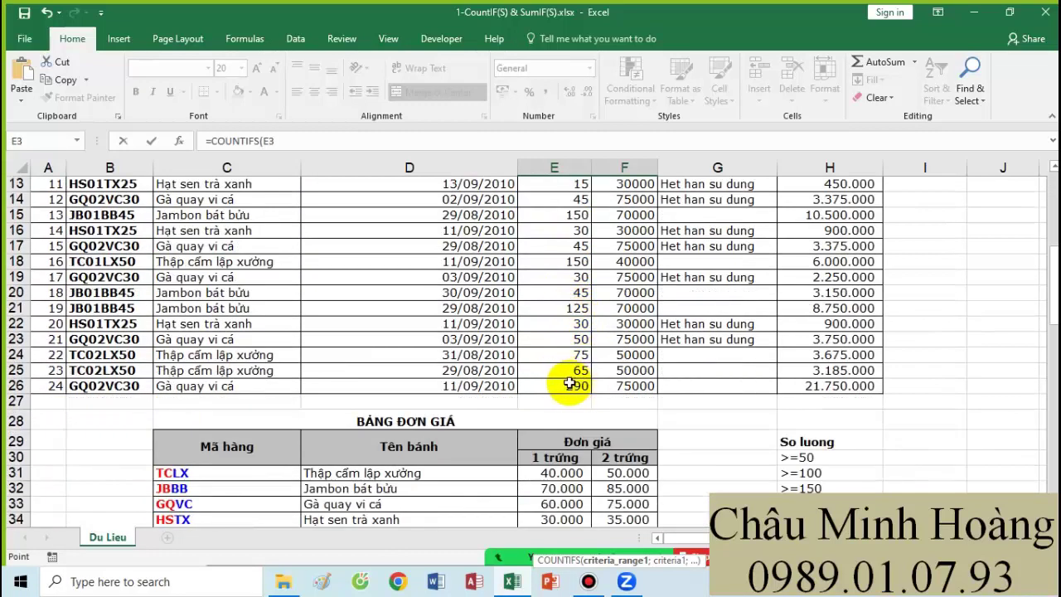
drag(569, 383, 569, 383)
key(F4)
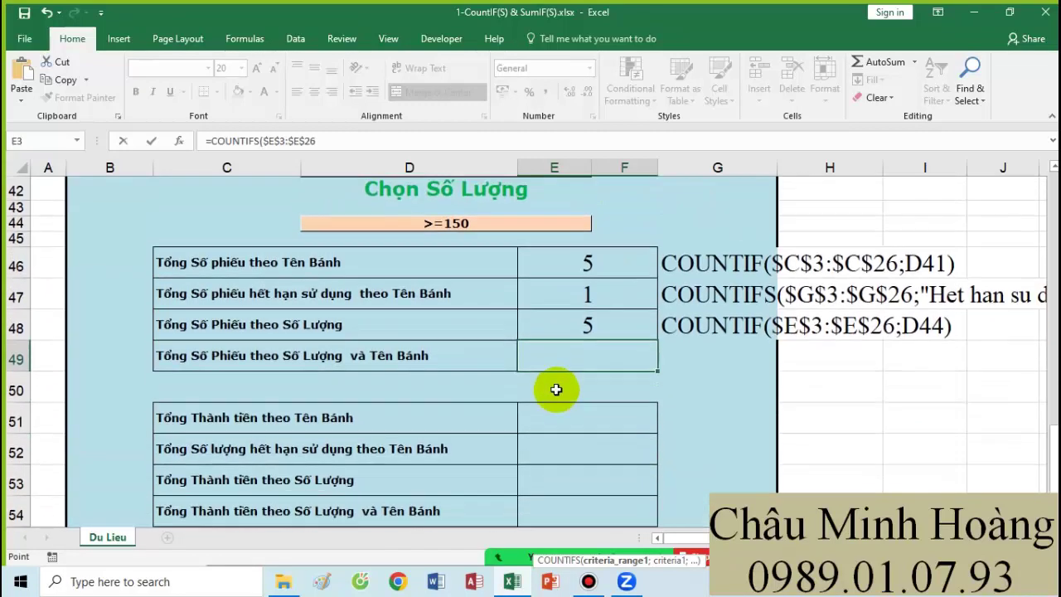
- Add the quantity condition cell D44 as the first criteria of the COUNTIFS formula in E49
text(;)
scroll(478, 326, up, 2)
click(478, 326)
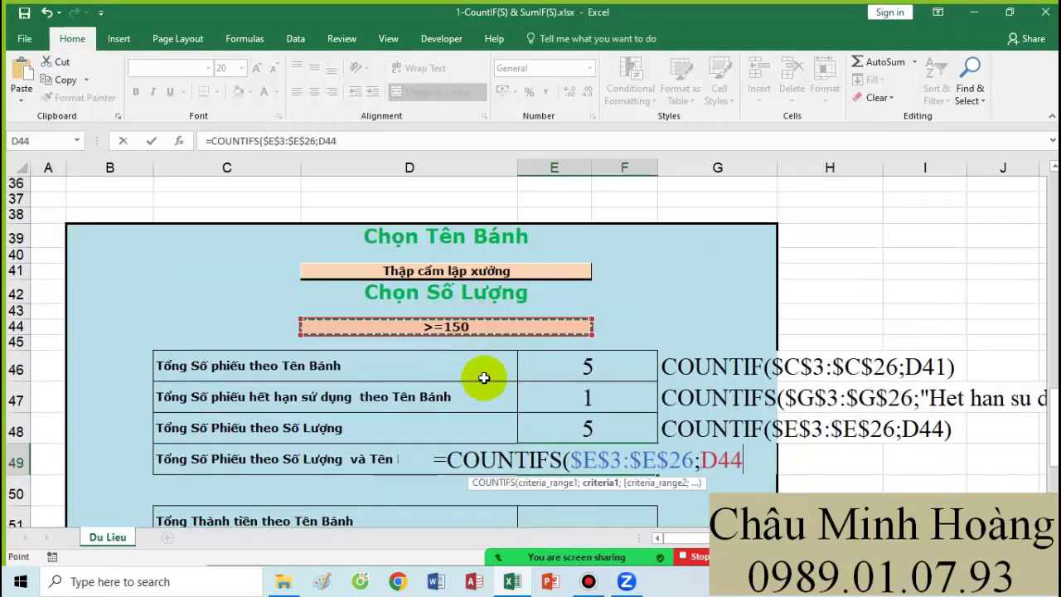
text(;)
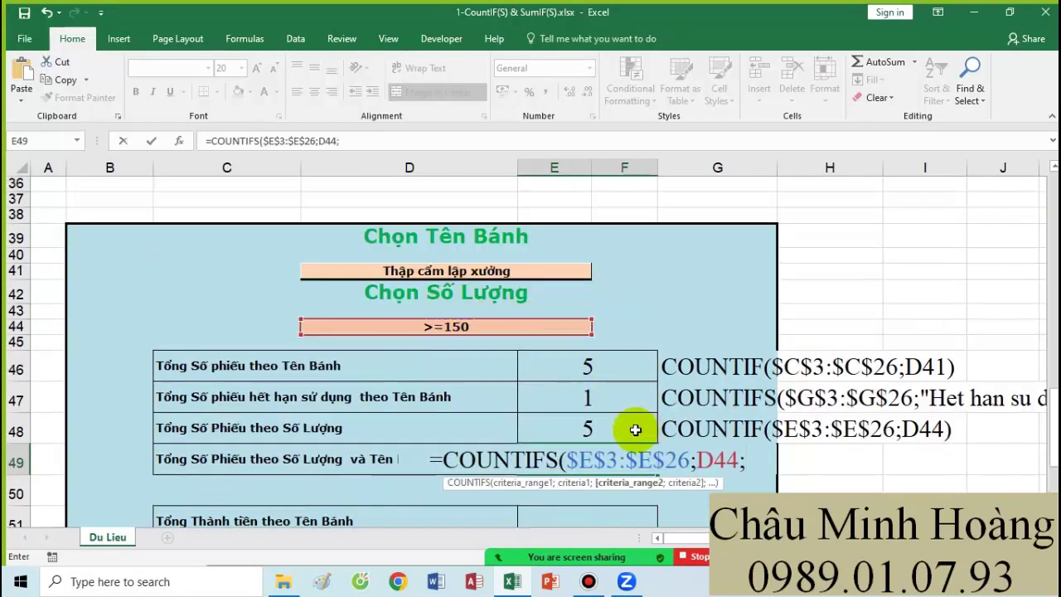
- Add the cake name column as the absolute second criteria range $C$3:$C$26 in the E49 formula
scroll(414, 386, up, 10)
scroll(282, 249, up, 2)
click(260, 217)
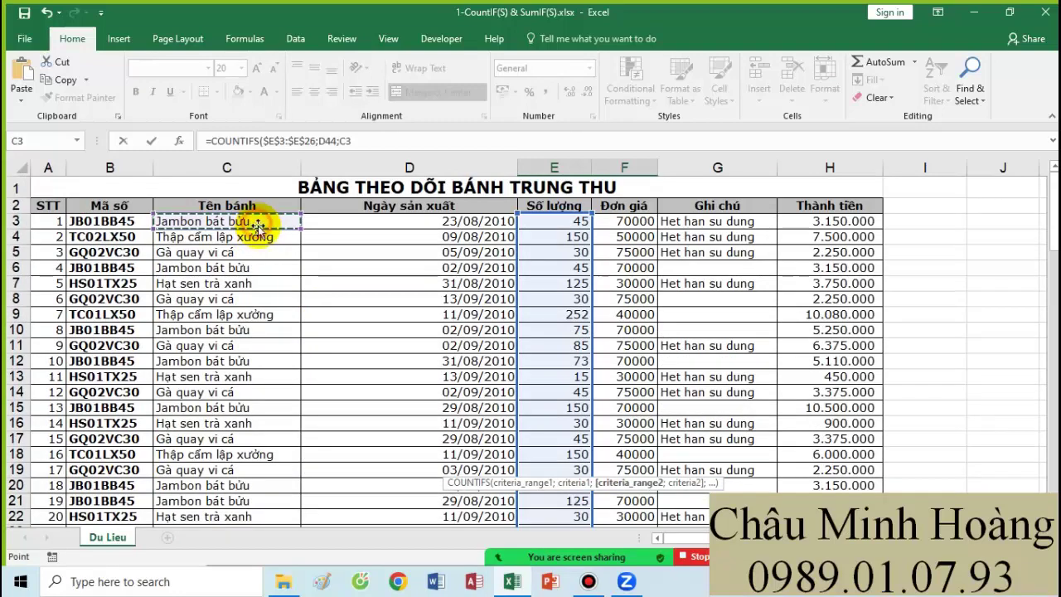
scroll(262, 370, down, 4)
drag(255, 380, 255, 382)
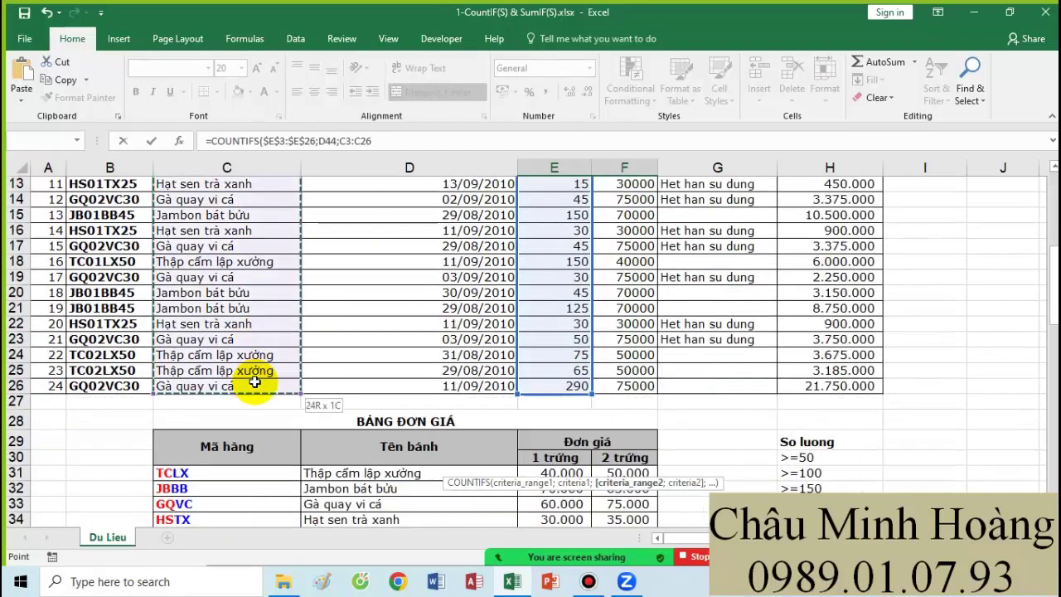
scroll(254, 382, down, 10)
key(F4)
text(;)
- Complete the E49 formula with the cake name cell D41 as second criteria: =COUNTIFS($E$3:$E$26;D44;$C$3:$C$26;D41)
scroll(588, 362, up, 2)
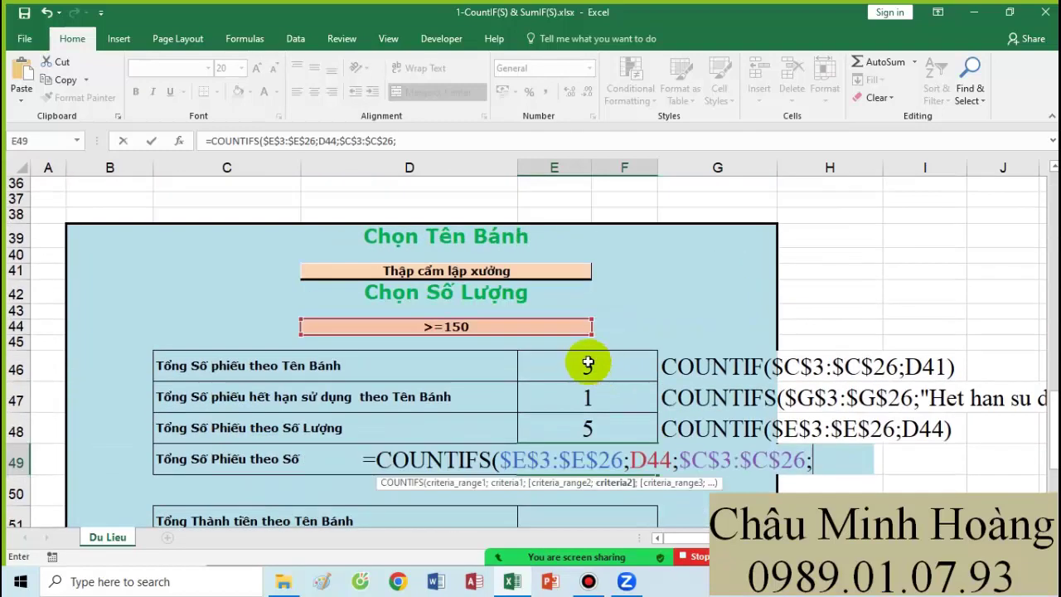
click(448, 272)
scroll(646, 379, down, 2)
text())
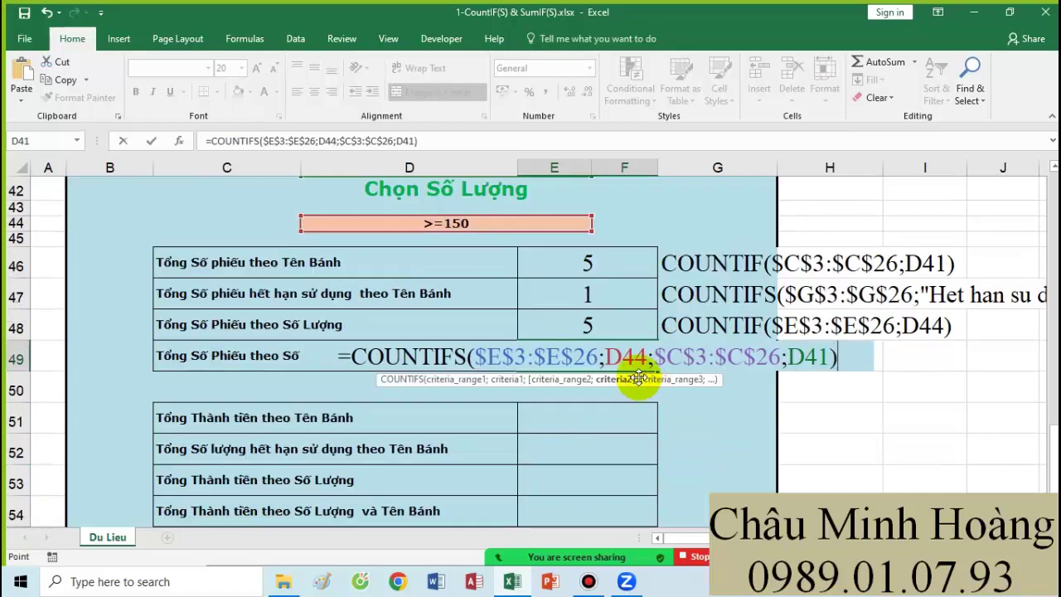
key(Return)
- Copy the E49 formula without its equals sign into G49 as the text COUNTIFS($E$3:$E$26;D44;$C$3:$C$26;D41)
double_click(623, 356)
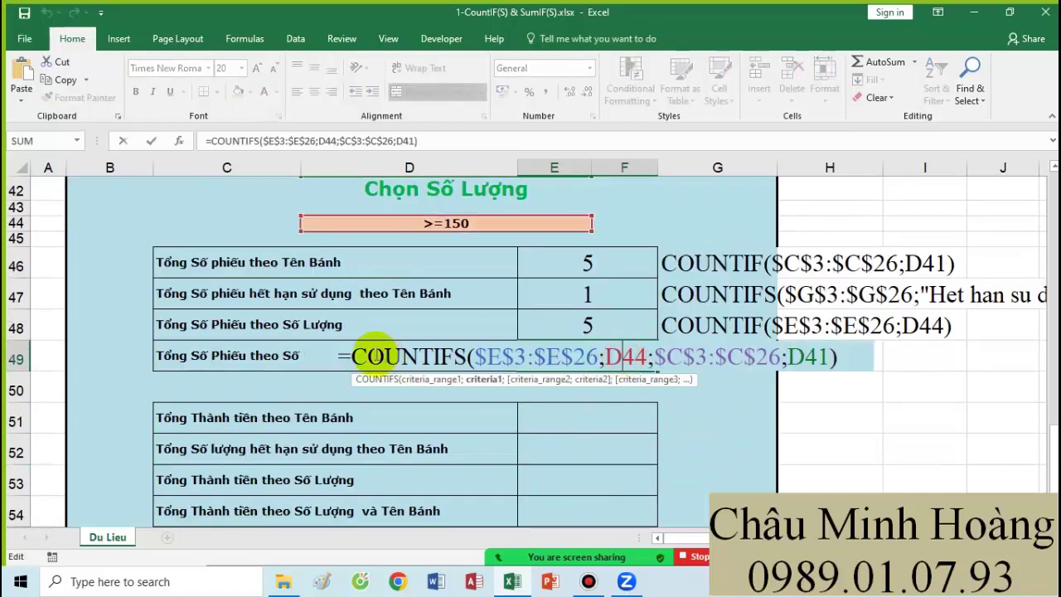
drag(351, 356, 890, 368)
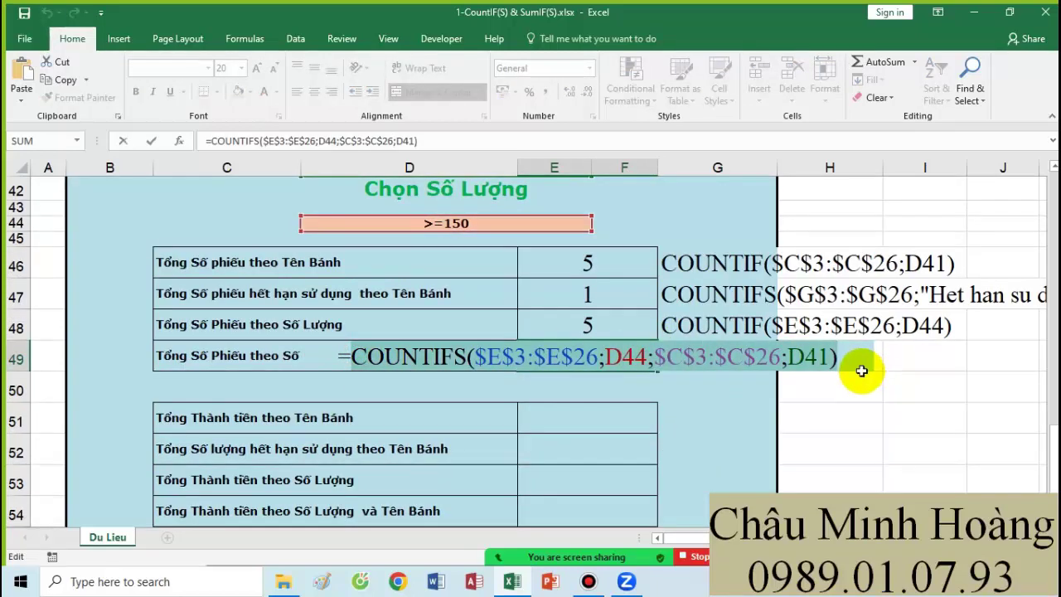
key(ctrl+c)
key(Escape)
click(703, 363)
key(ctrl+v)
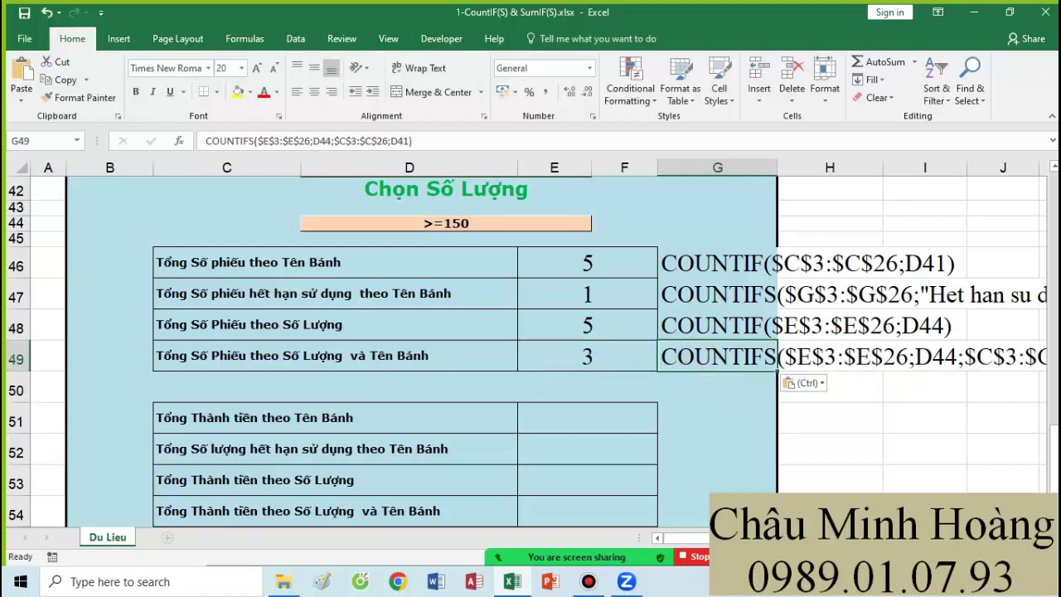
- Start a SUMIF formula in E51 with the cake name column as the absolute range $C$3:$C$26
scroll(623, 414, right, 3)
scroll(367, 385, down, 1)
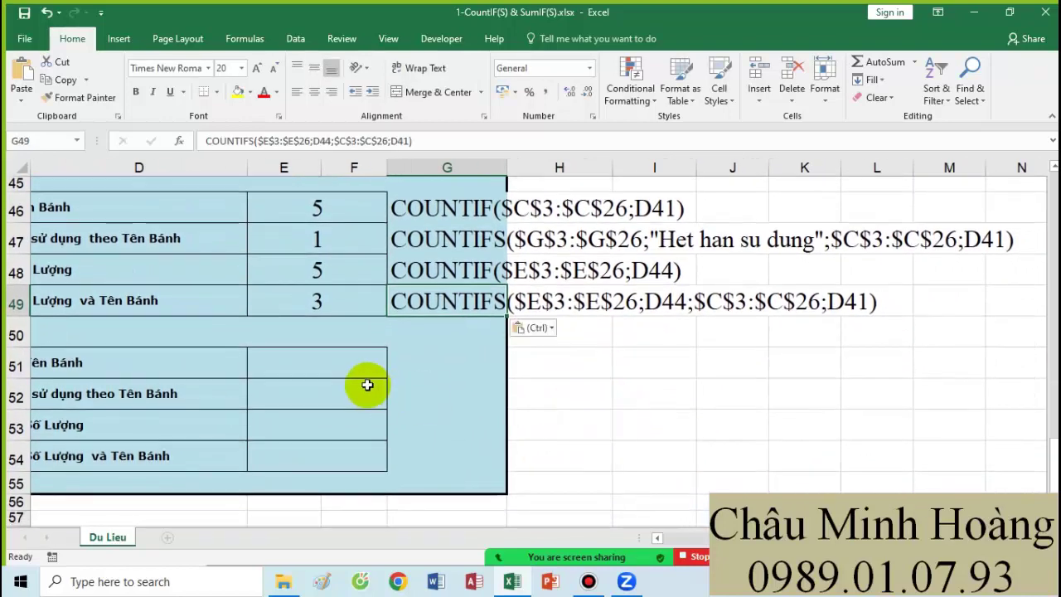
drag(338, 362, 177, 360)
click(604, 362)
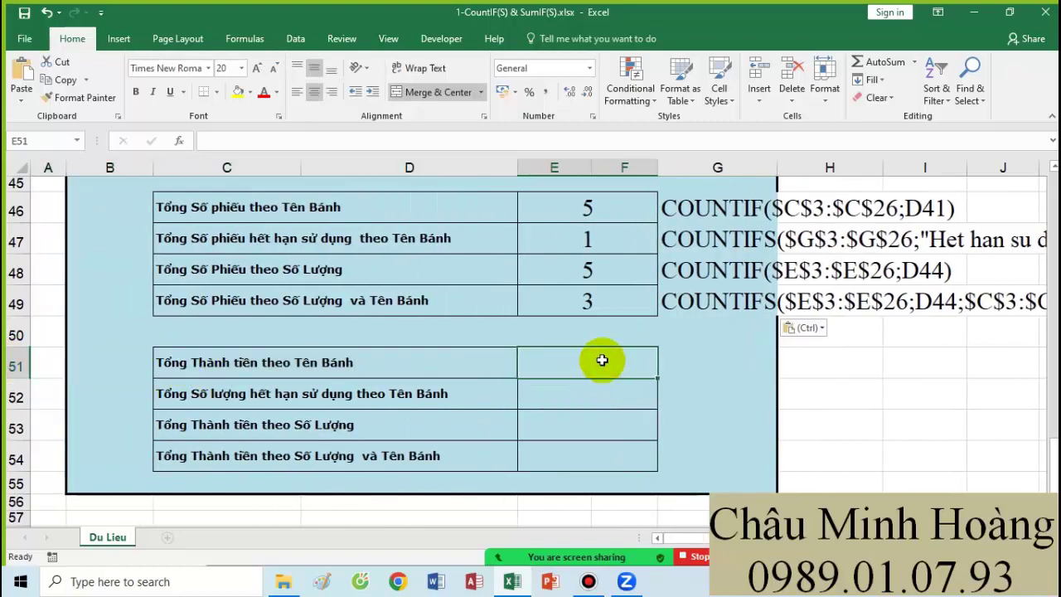
text(=sumif)
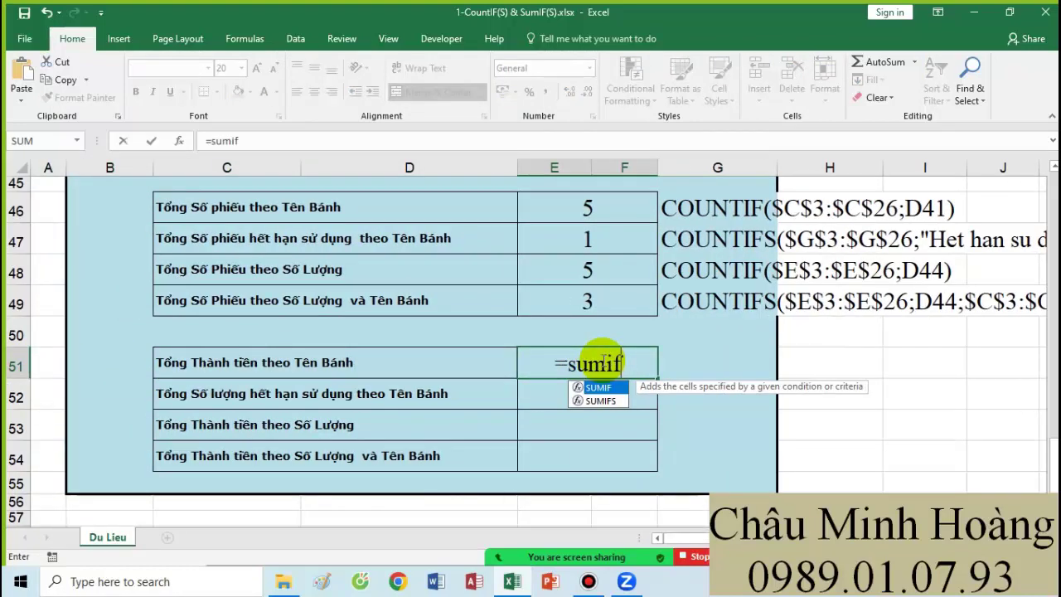
key(Tab)
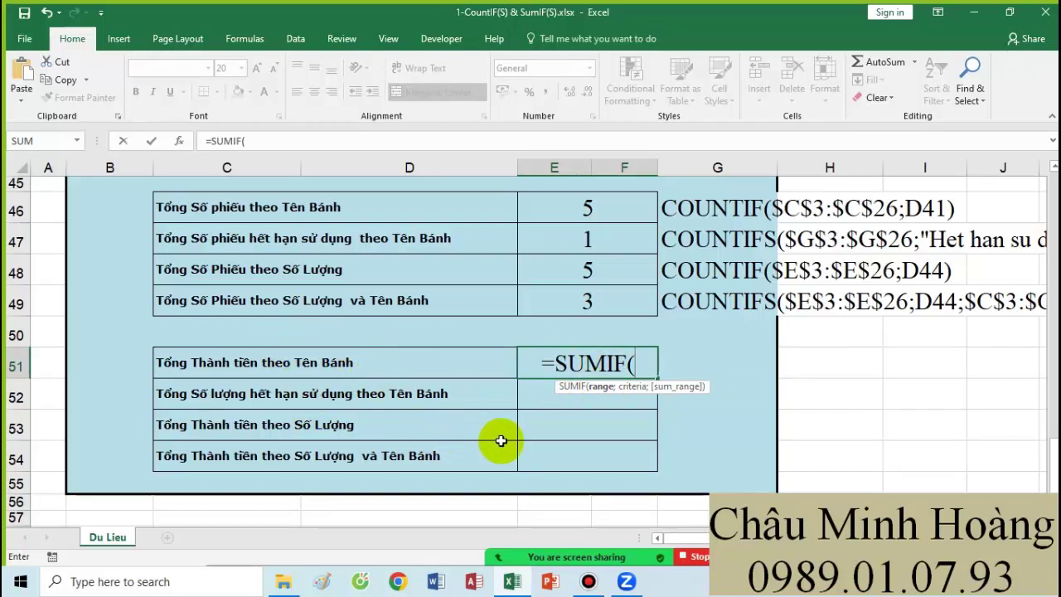
scroll(414, 410, up, 14)
scroll(288, 372, up, 1)
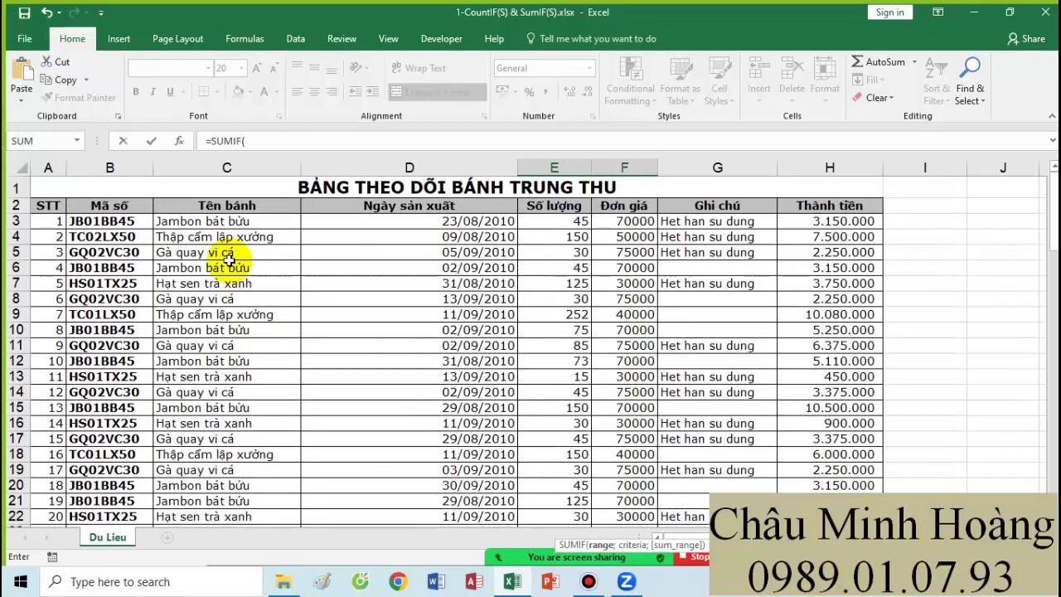
drag(228, 222, 190, 509)
key(F4)
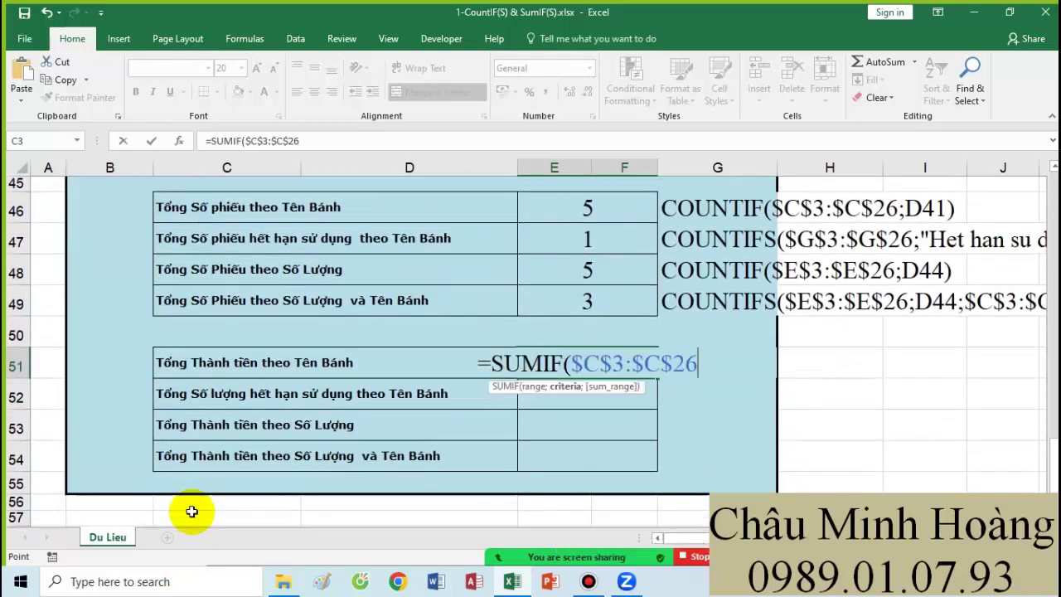
- Add the selected cake name cell D41 as the criteria of the SUMIF formula in E51
text(;)
scroll(654, 396, up, 3)
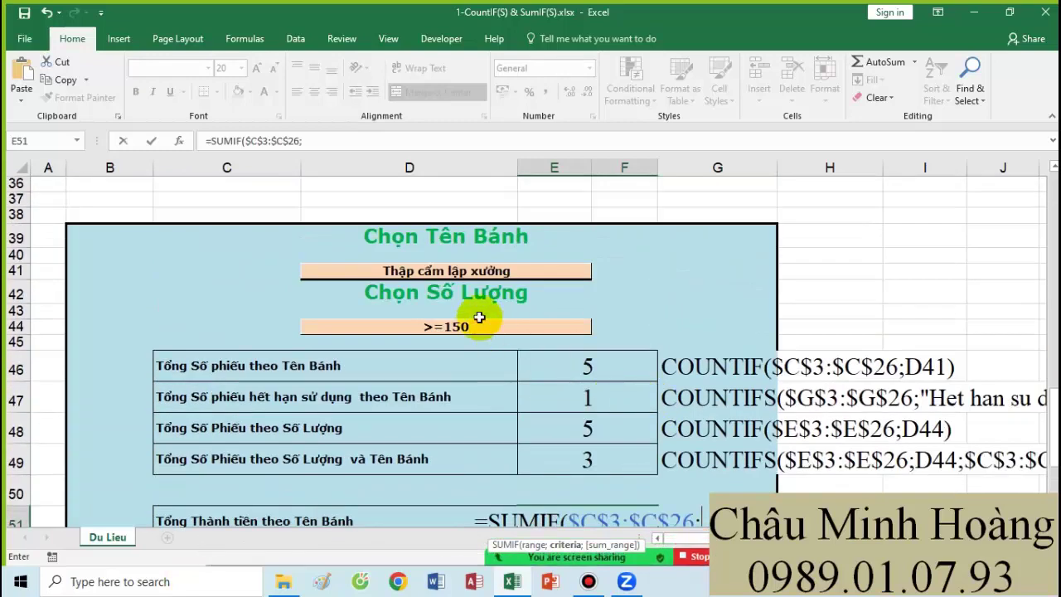
click(471, 275)
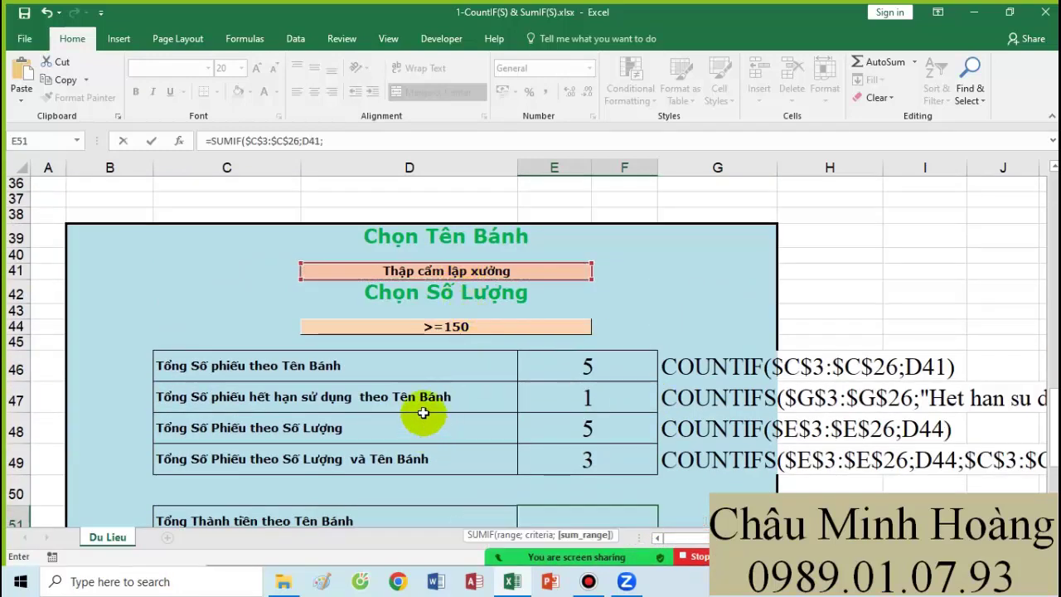
text(;)
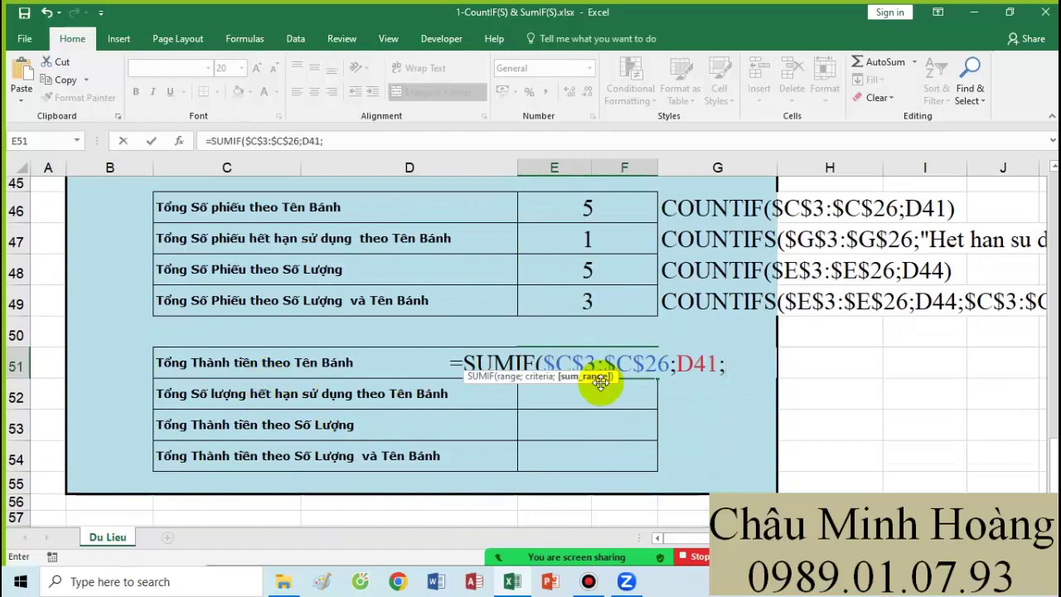
- Complete the E51 formula with the Thành tiền column as the absolute sum range: =SUMIF($C$3:$C$26;D41;$H$3:$H$26)
scroll(655, 390, up, 14)
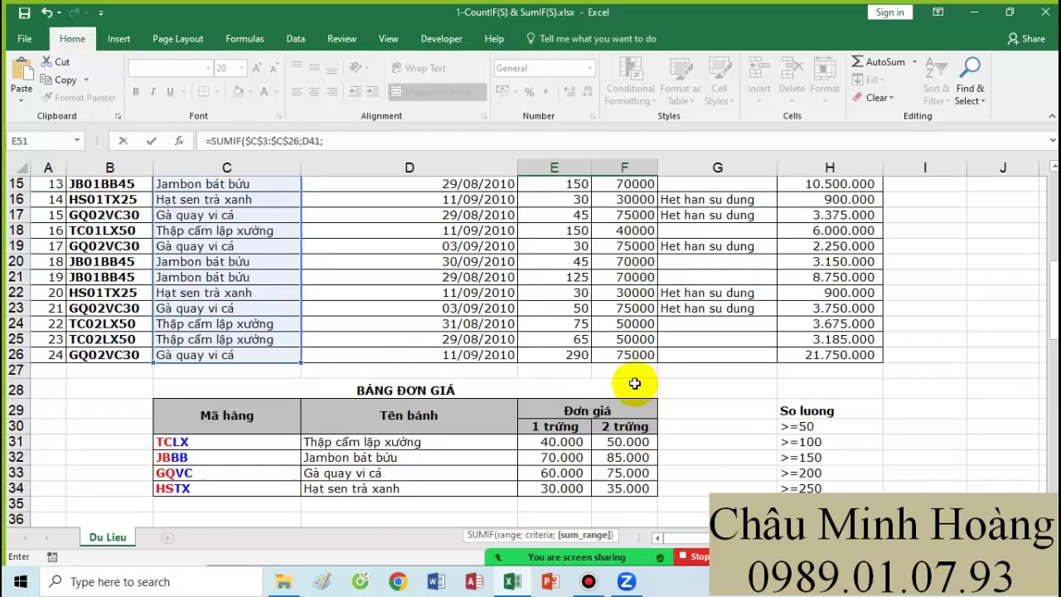
scroll(699, 362, up, 1)
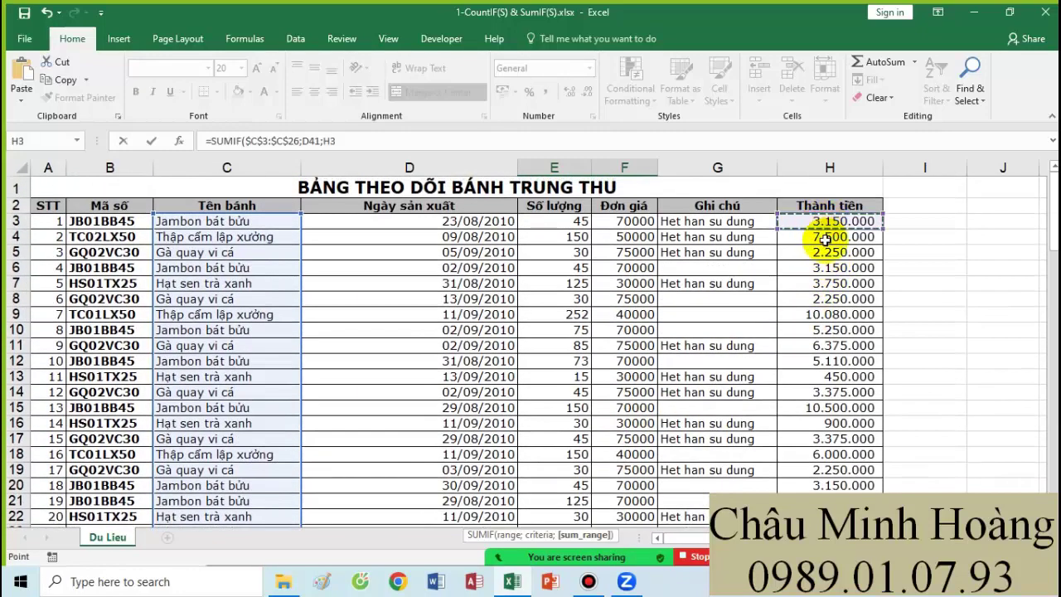
scroll(826, 248, down, 3)
shift+click(829, 386)
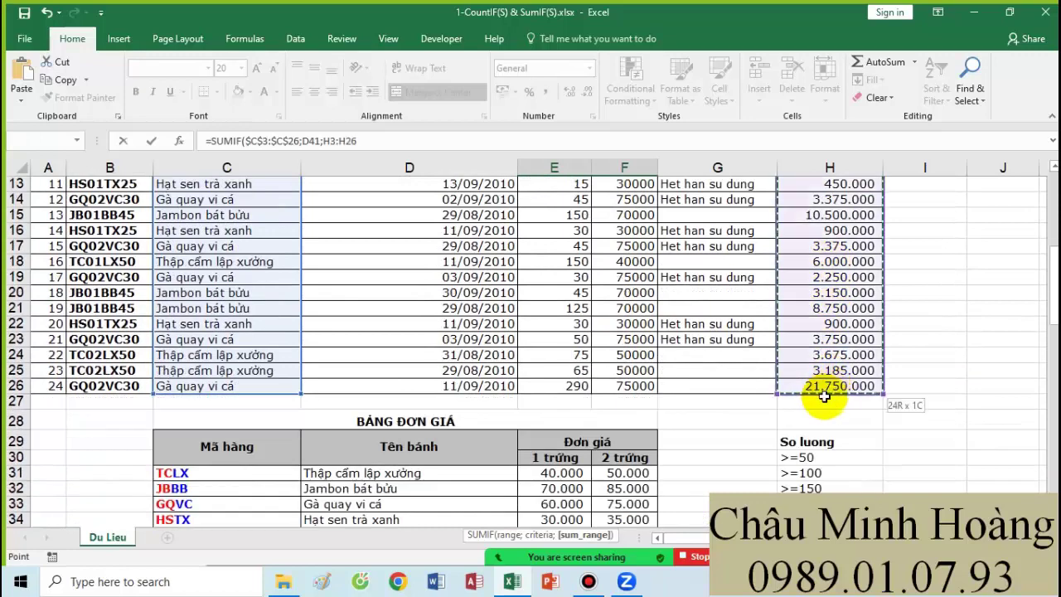
key(F4)
text())
key(Return)
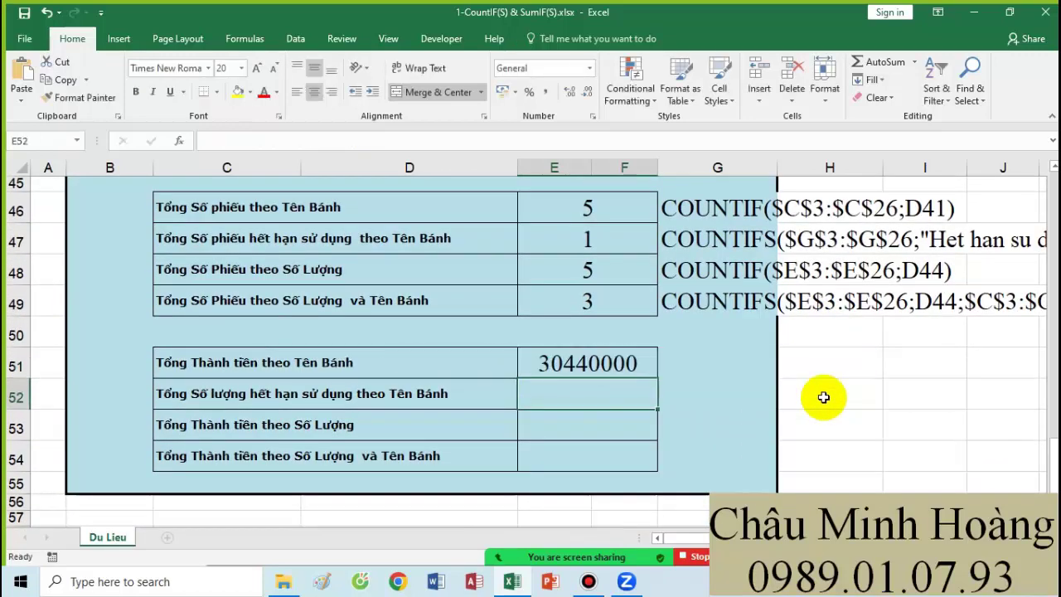
- Copy the E51 formula without its equals sign into G51 as the text SUMIF($C$3:$C$26;D41;$H$3:$H$26)
double_click(587, 365)
click(399, 369)
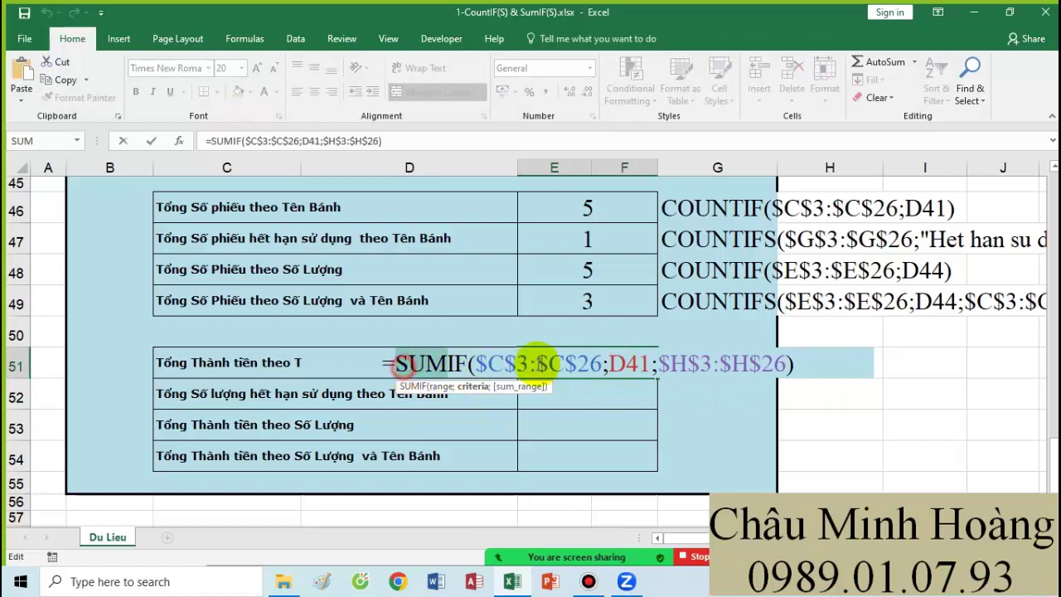
drag(535, 363, 785, 377)
key(ctrl+c)
key(Return)
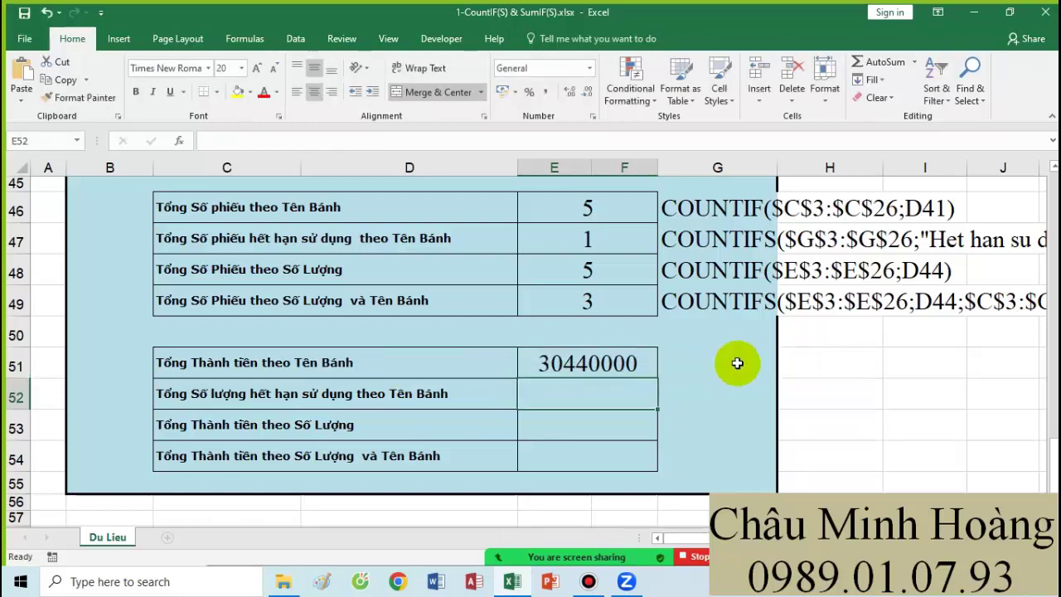
click(713, 363)
key(ctrl+v)
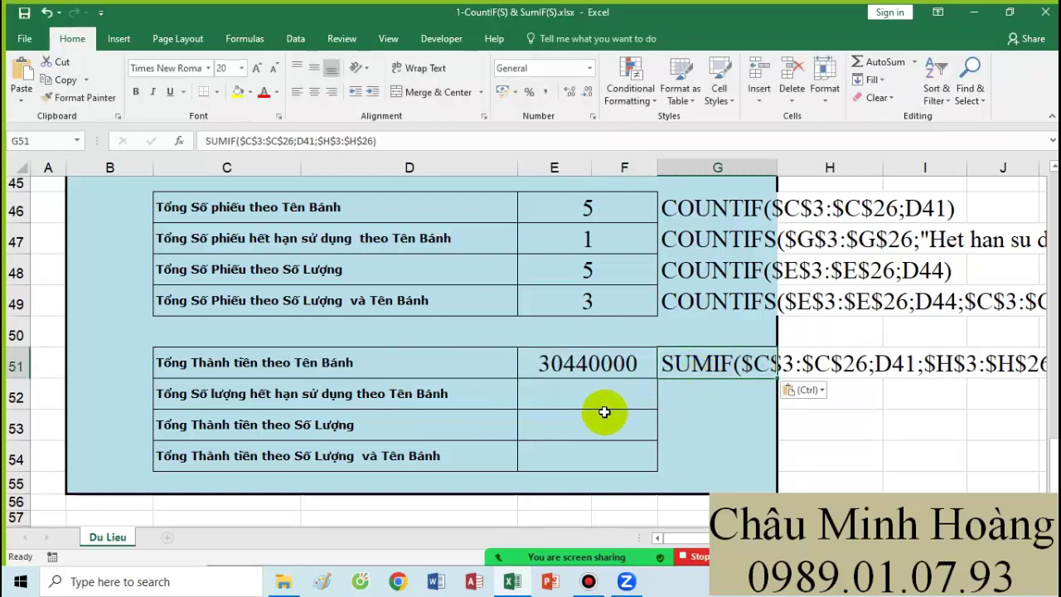
- Start a SUMIFS formula in E52 with the Số lượng column as the absolute sum range $E$3:$E$26
click(580, 402)
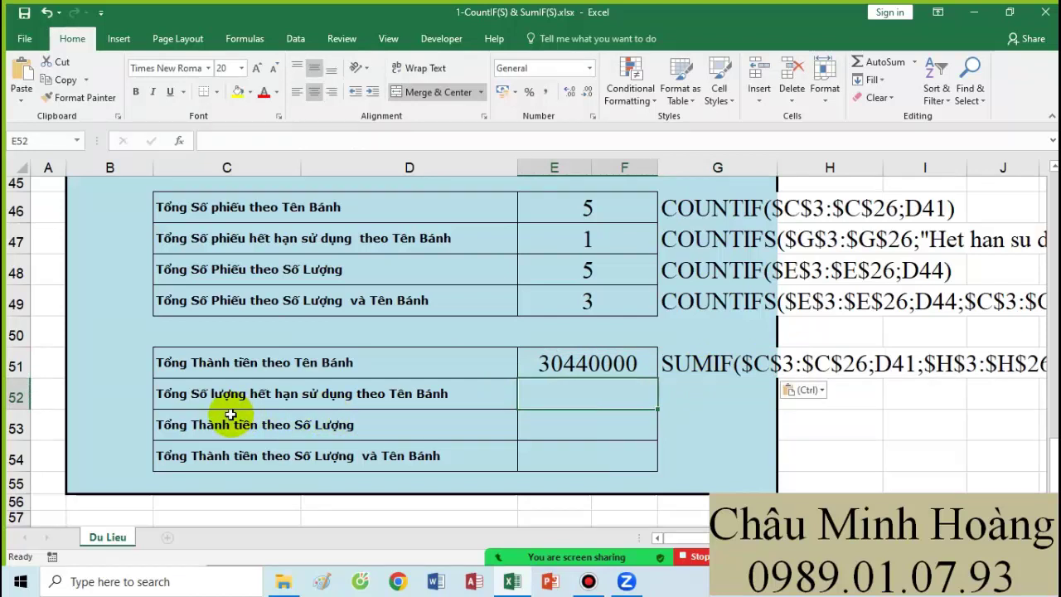
text(=sumifs)
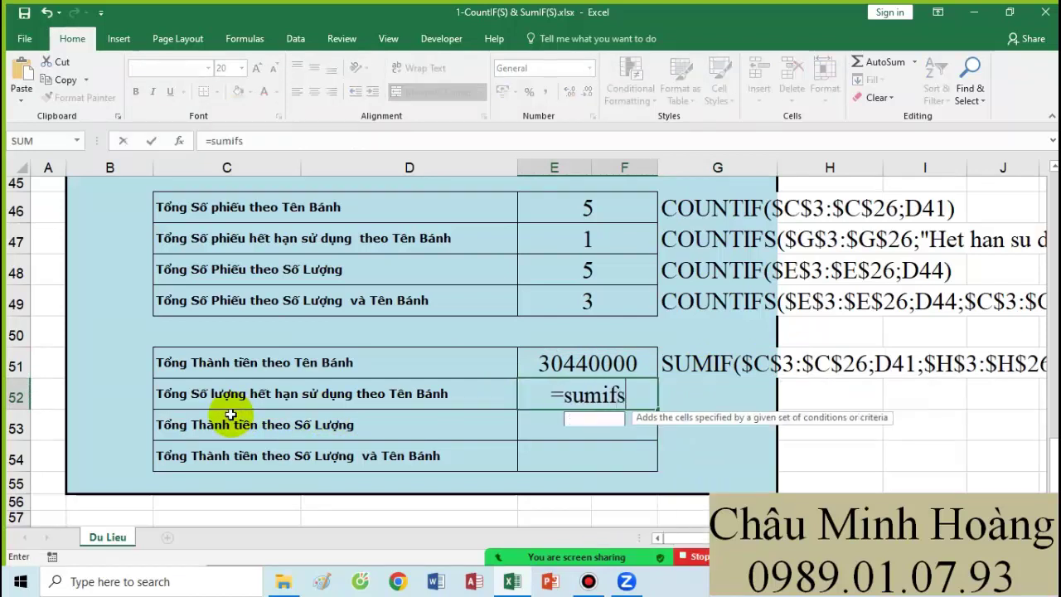
key(Tab)
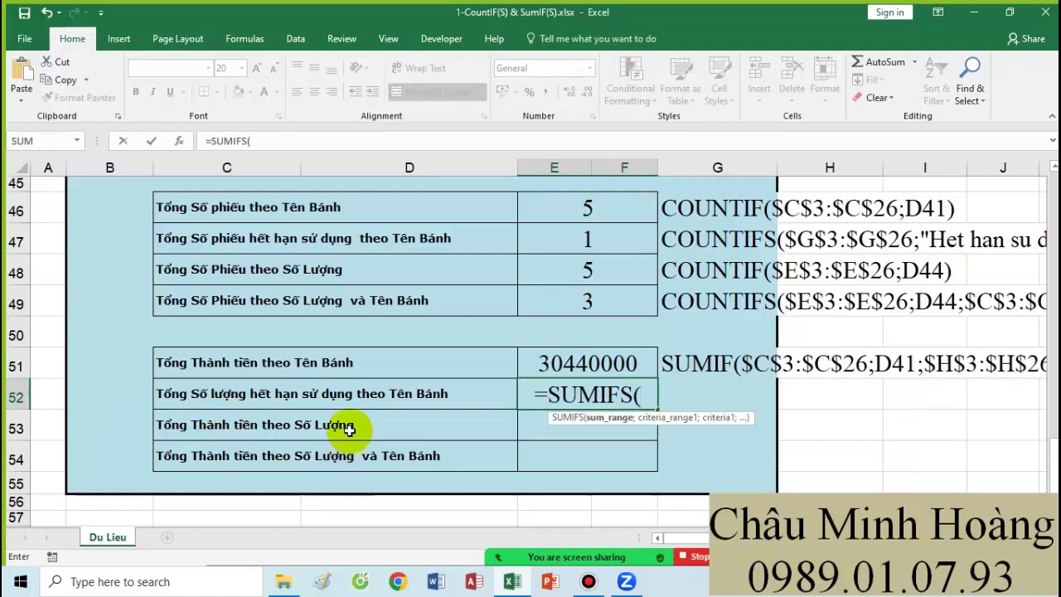
scroll(454, 434, up, 4)
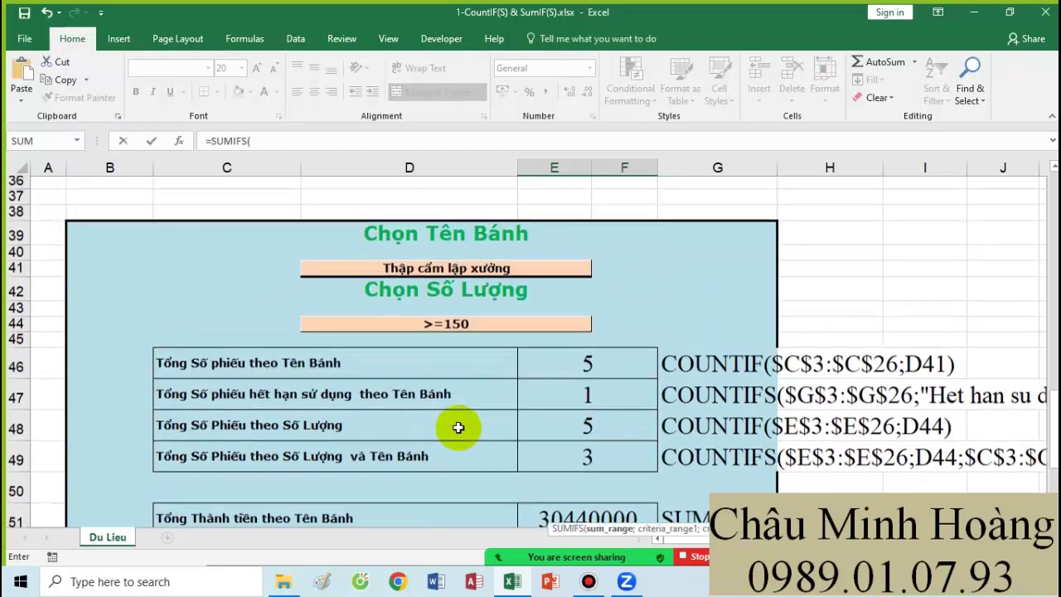
scroll(714, 282, up, 4)
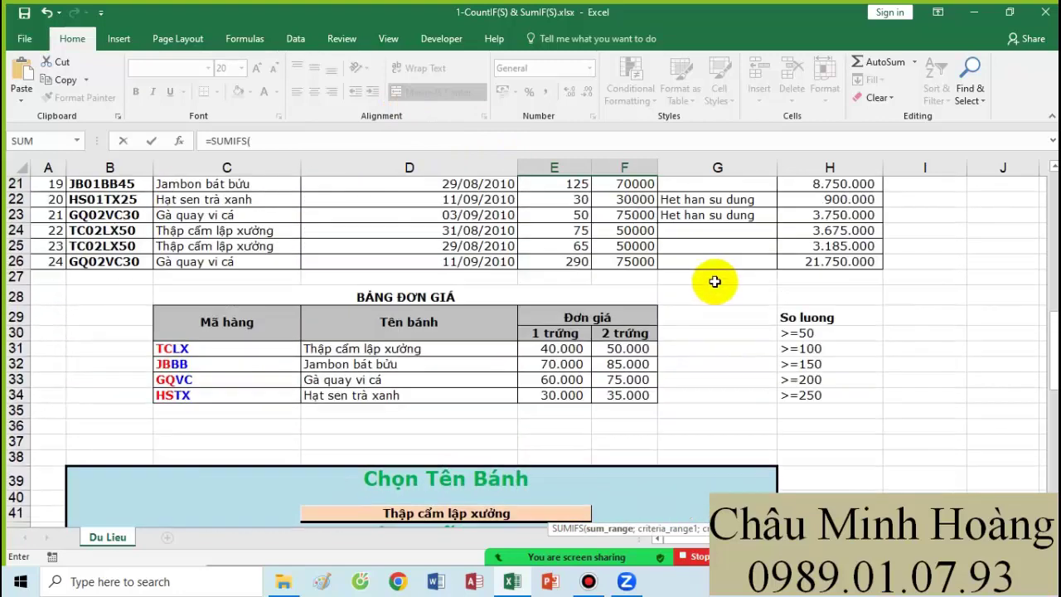
scroll(447, 378, down, 6)
scroll(244, 430, down, 1)
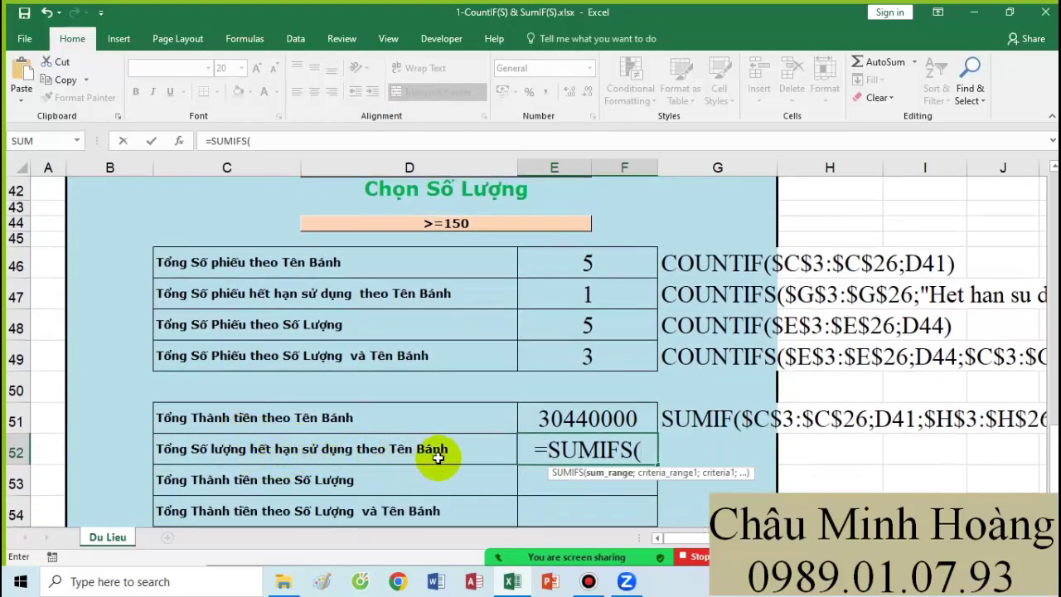
scroll(437, 458, up, 14)
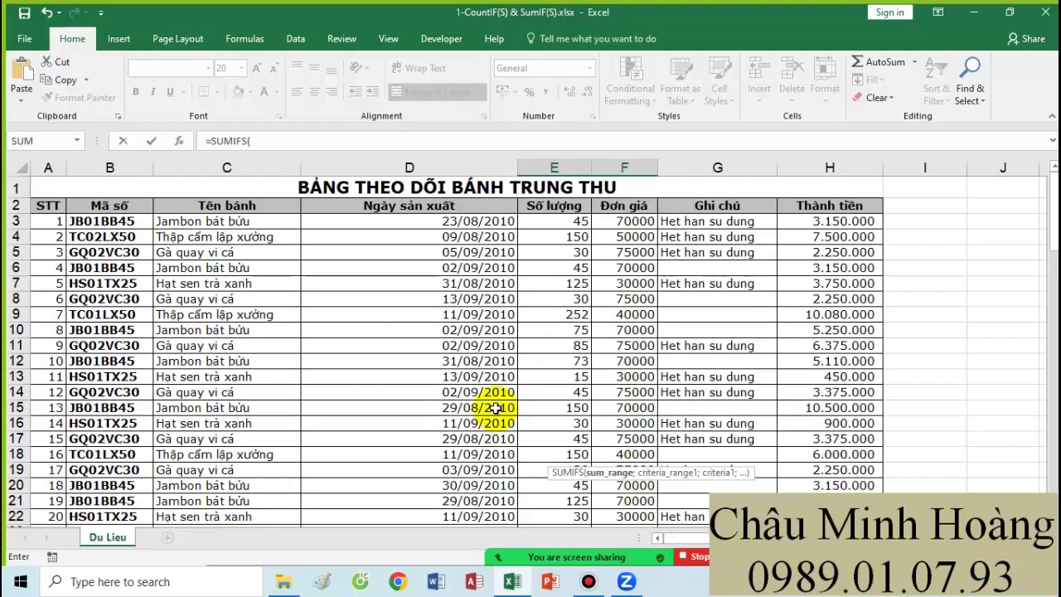
drag(535, 222, 552, 470)
key(F4)
text(;)
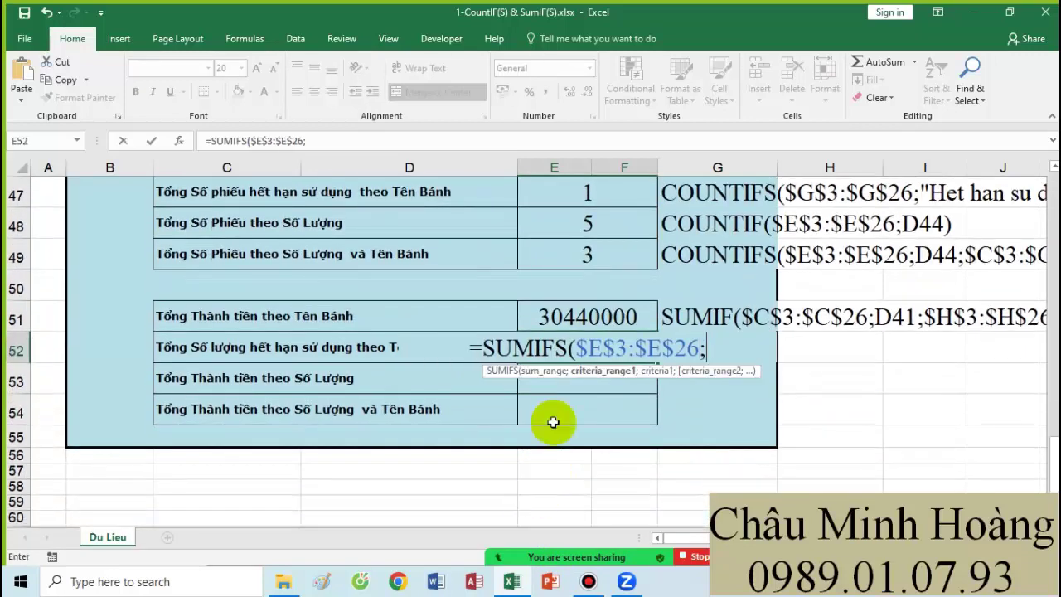
click(547, 373)
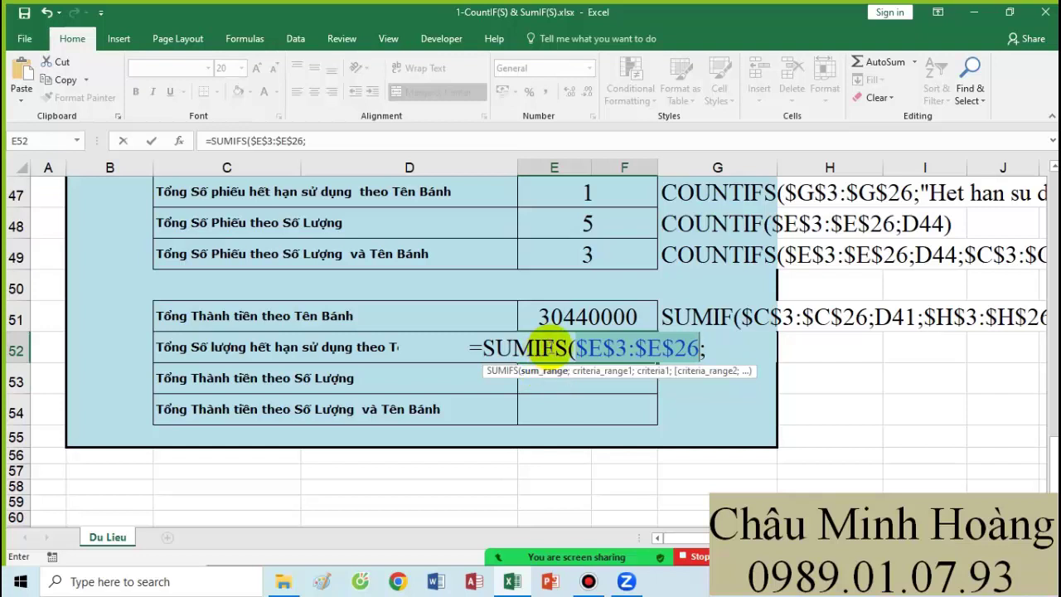
click(719, 356)
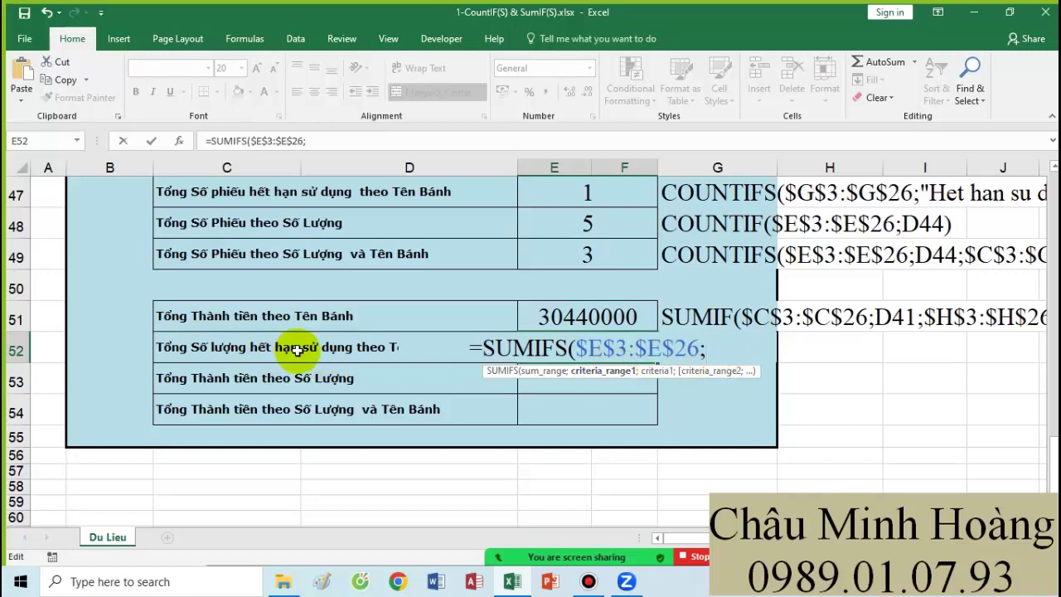
- Add the Ghi chú column $G$3:$G$26 with the criterion "Het han su dung" to the SUMIFS formula in E52
scroll(668, 368, up, 15)
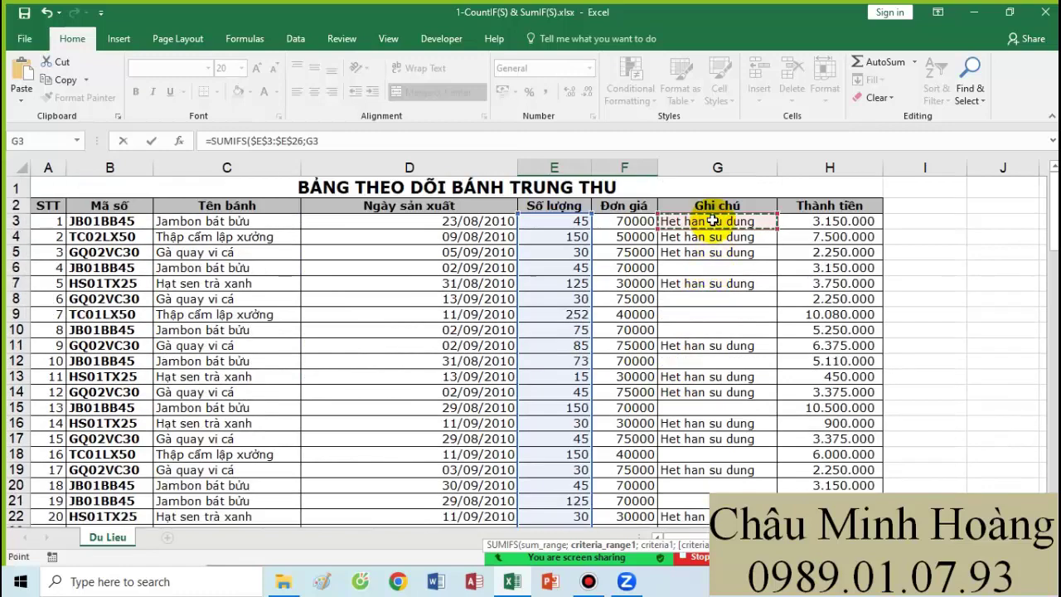
scroll(716, 266, down, 6)
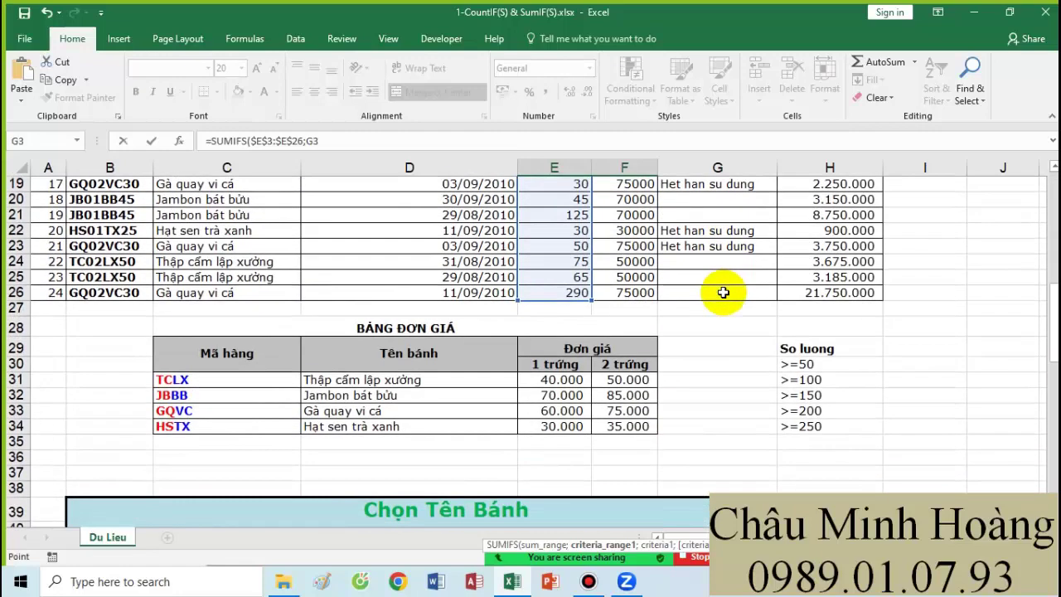
shift+click(723, 292)
key(F4)
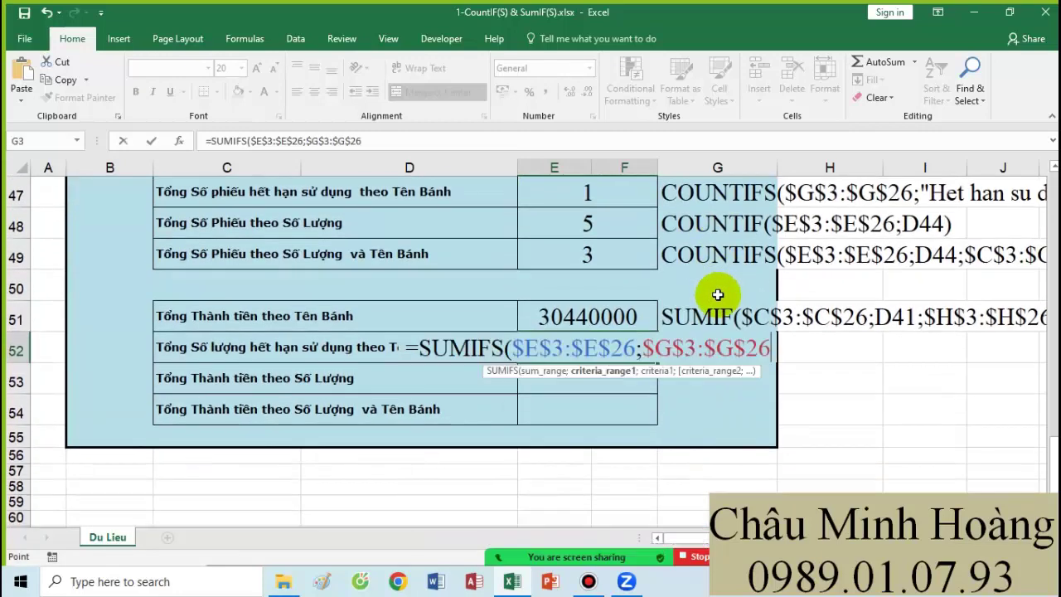
text(;"H)
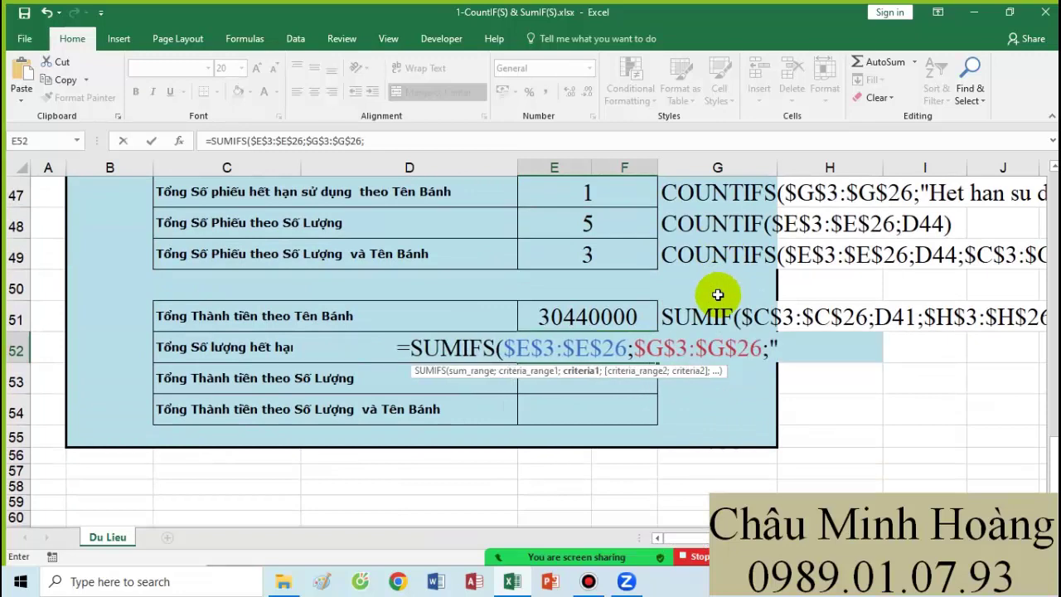
text(et )
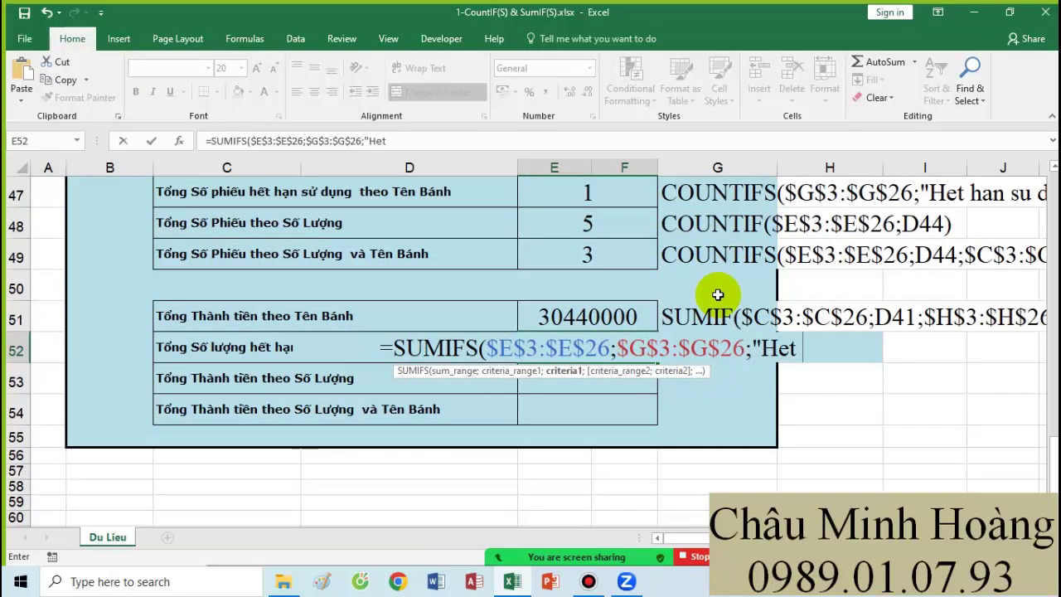
text(han su)
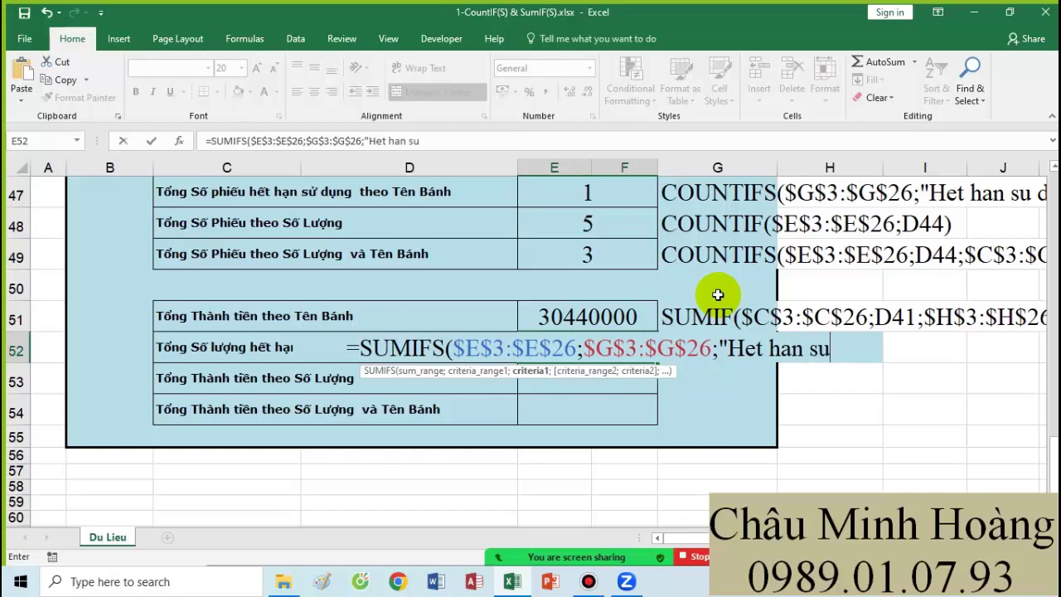
text( dung")
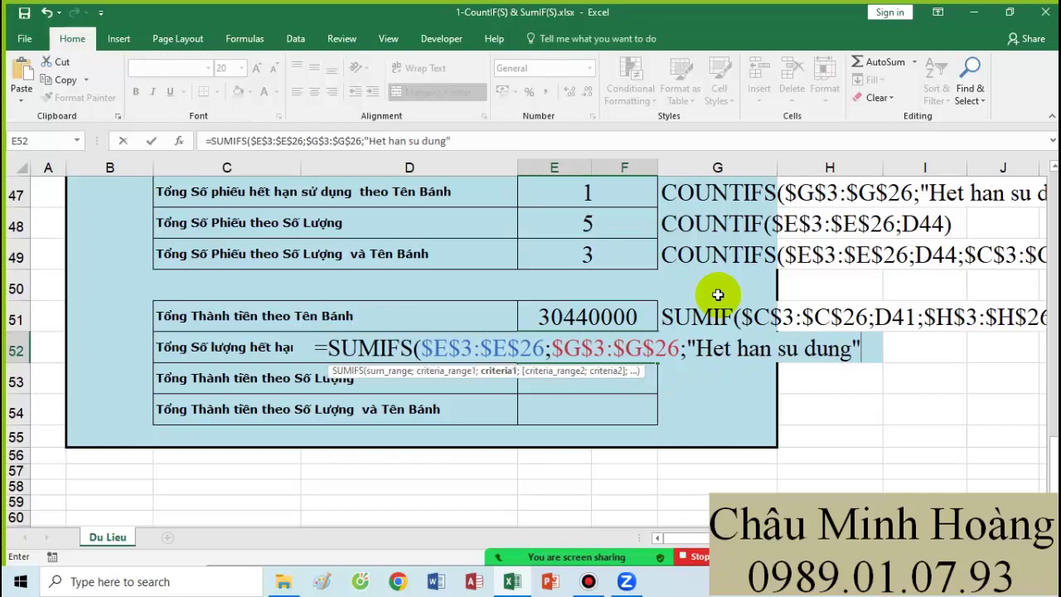
text(;)
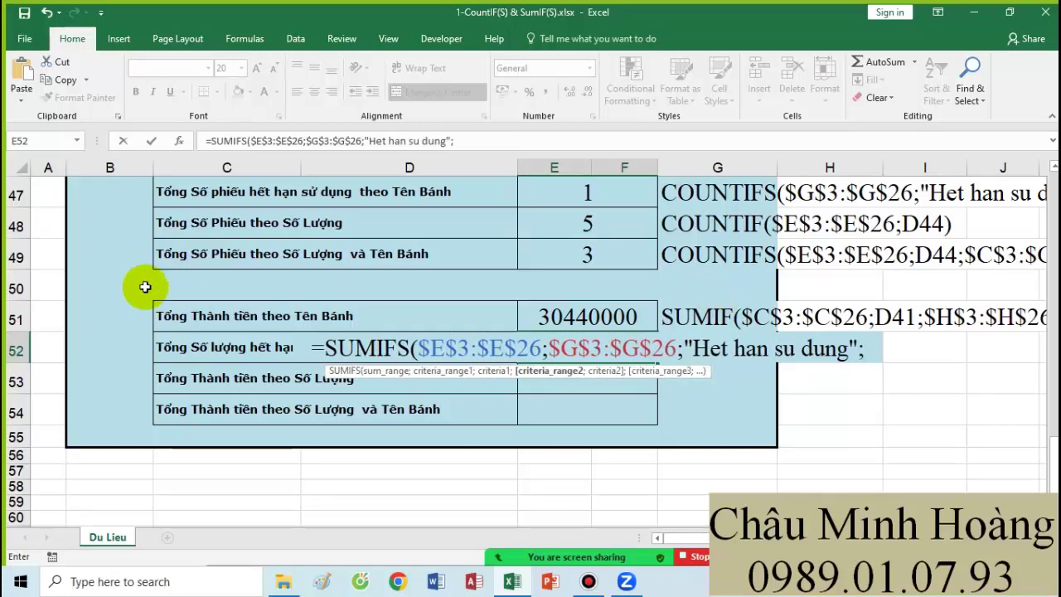
- Add the Tên bánh column as the second absolute criteria range $C$3:$C$26 in the E52 formula
scroll(137, 276, up, 10)
scroll(122, 278, up, 5)
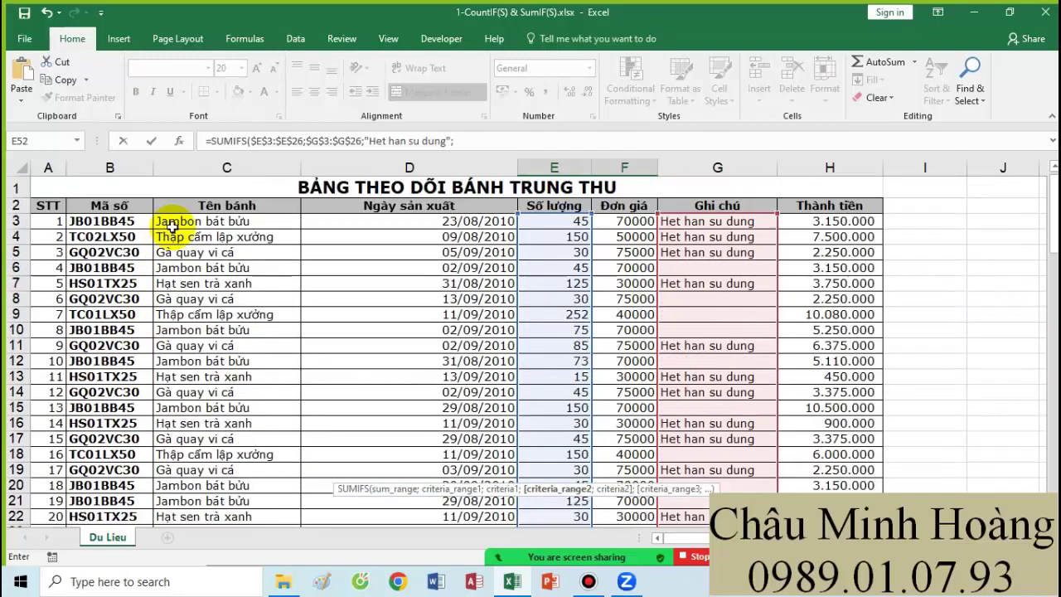
drag(199, 225, 213, 434)
scroll(196, 240, down, 3)
key(F4)
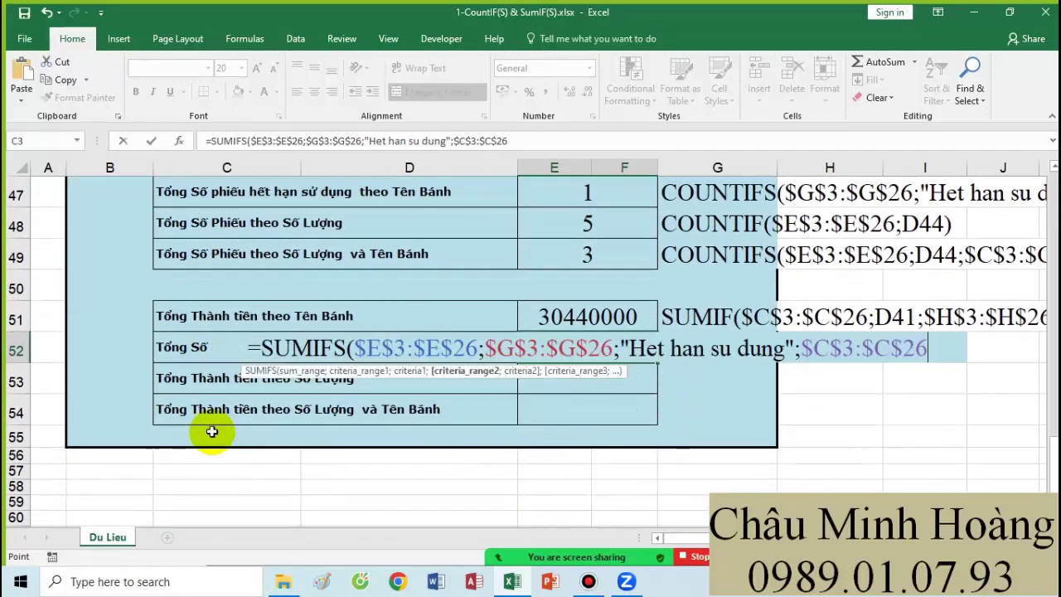
text(;)
- Complete the E52 SUMIFS formula with the selected cake name cell D41 as the second criterion
scroll(220, 417, up, 3)
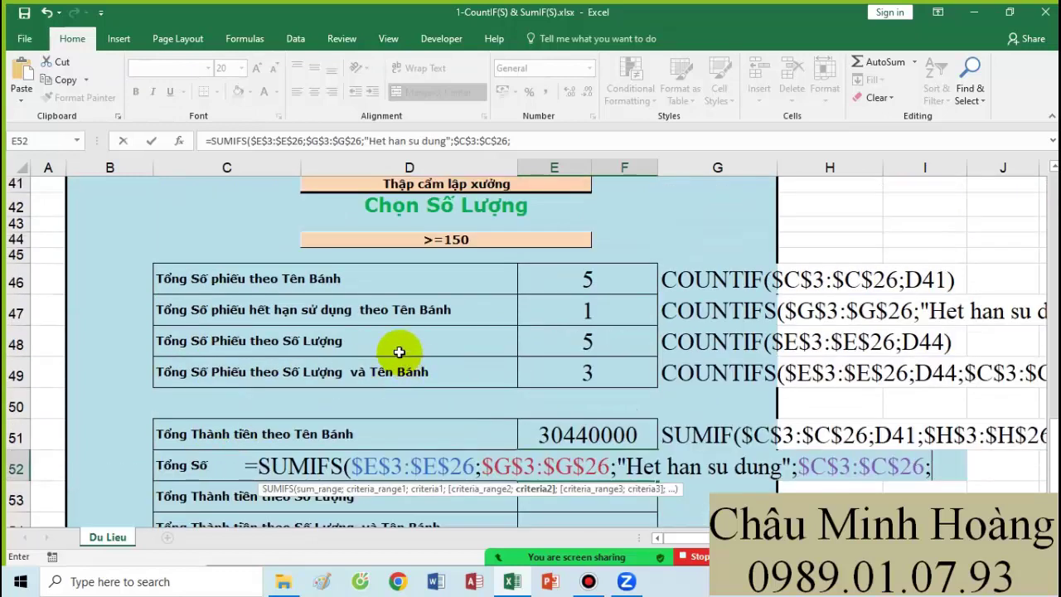
click(432, 239)
scroll(504, 255, down, 4)
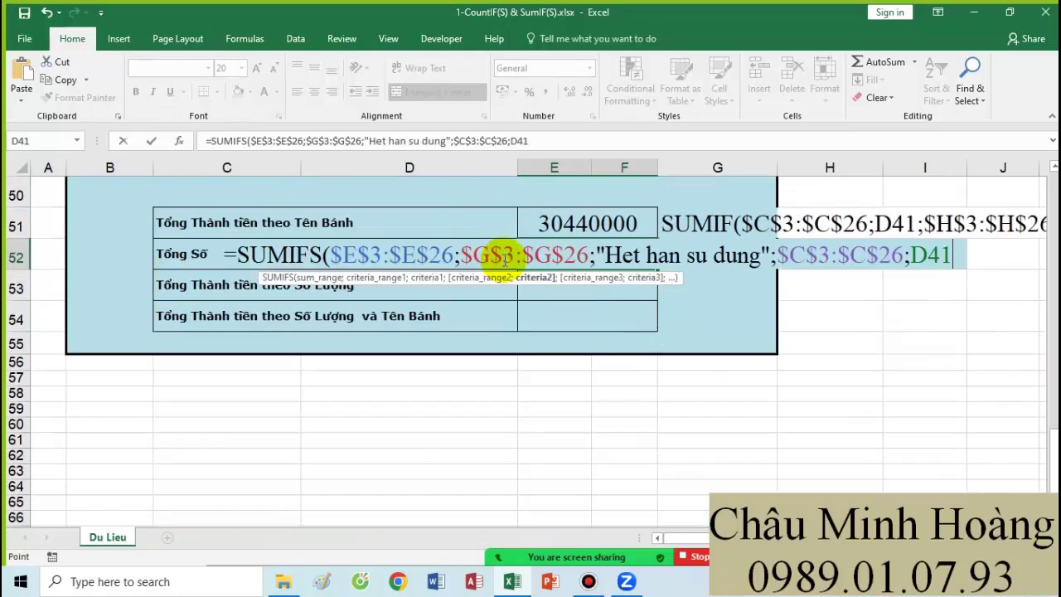
text())
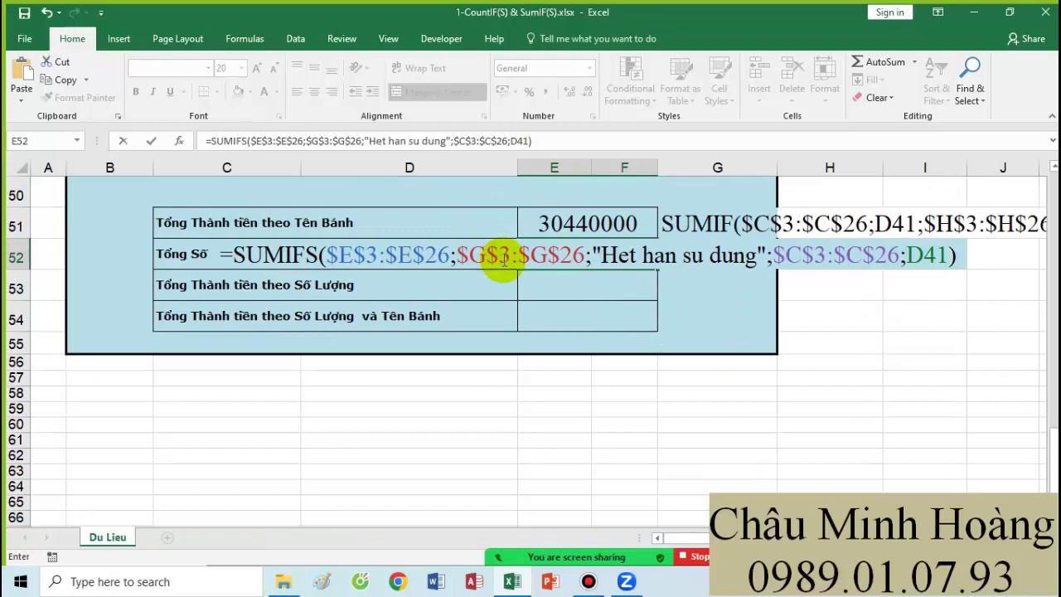
key(Return)
- Copy the E52 formula without its equals sign into G52 as text
double_click(611, 265)
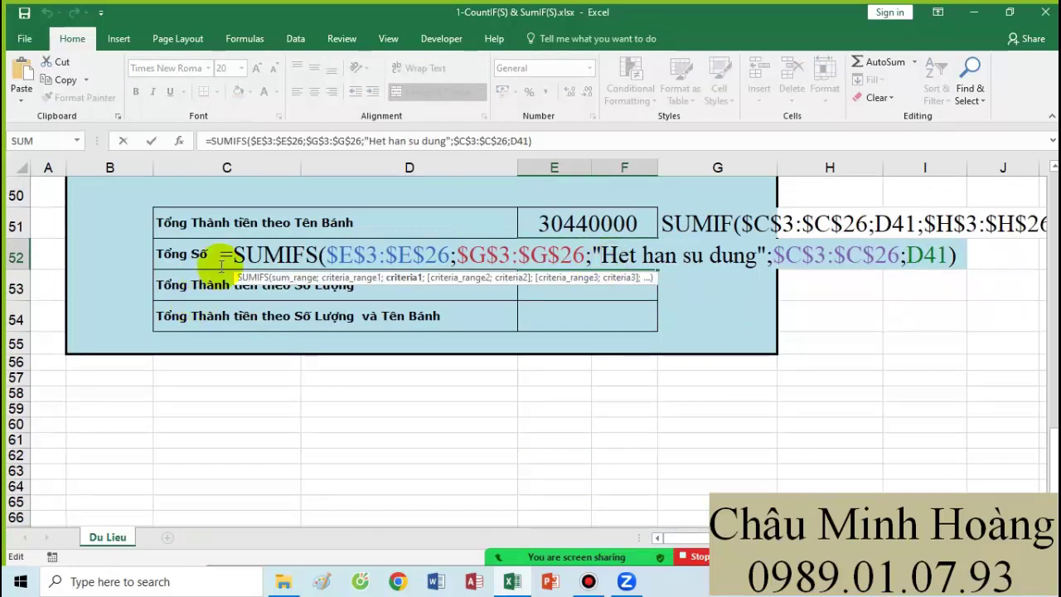
drag(226, 257, 934, 255)
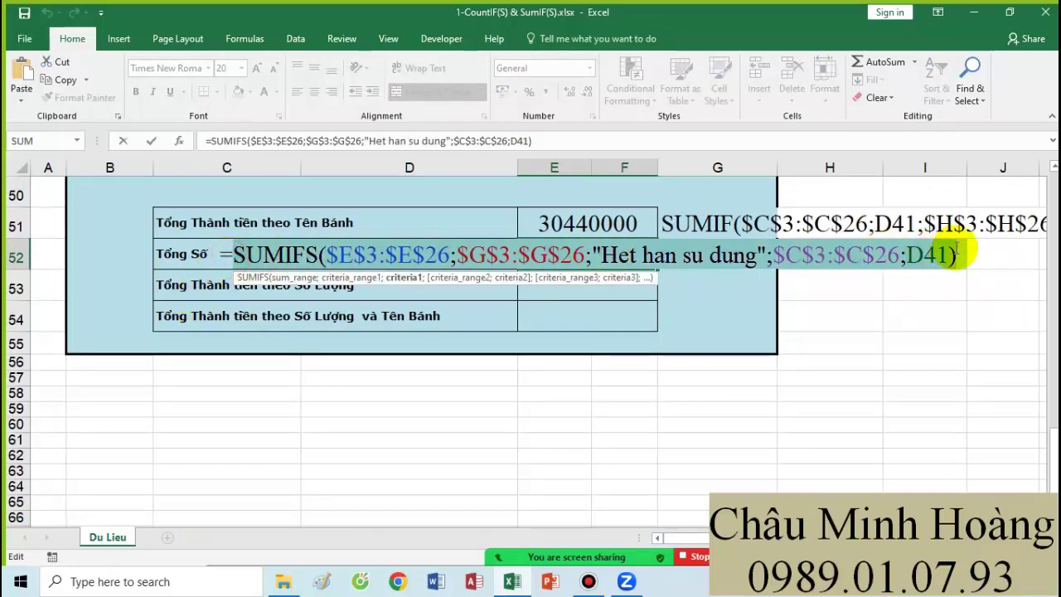
key(Escape)
click(695, 263)
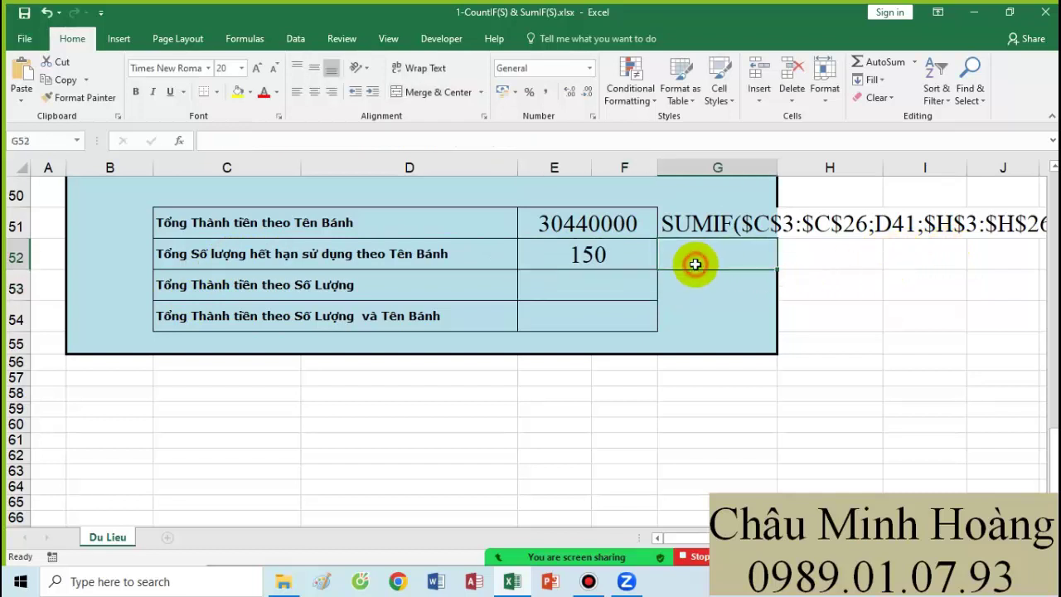
key(ctrl+v)
- Start a SUMIF formula in E53 with the Số lượng column as the absolute range $E$3:$E$26
click(563, 285)
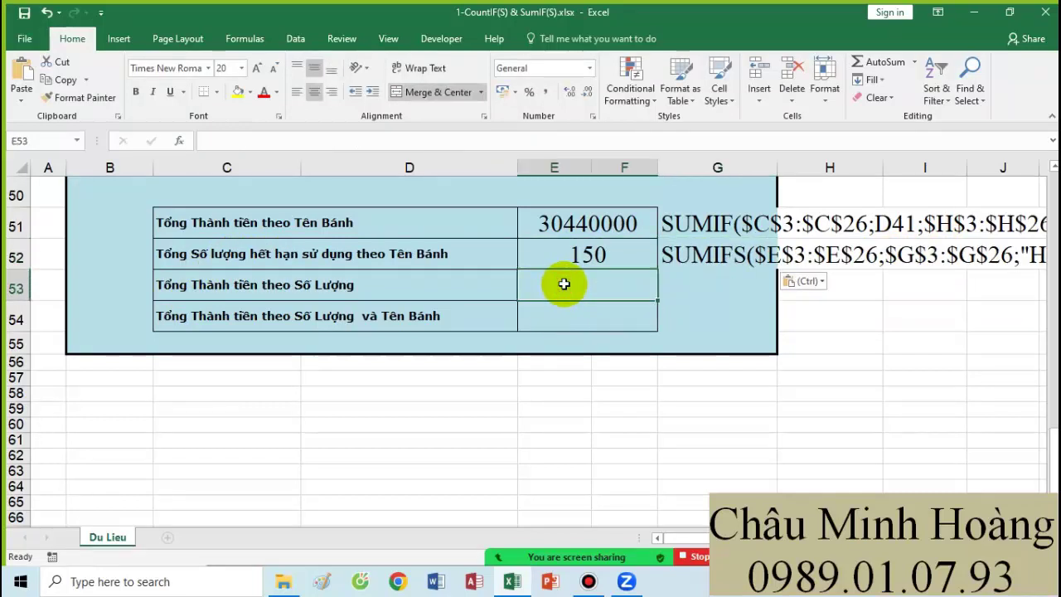
text(=sumif)
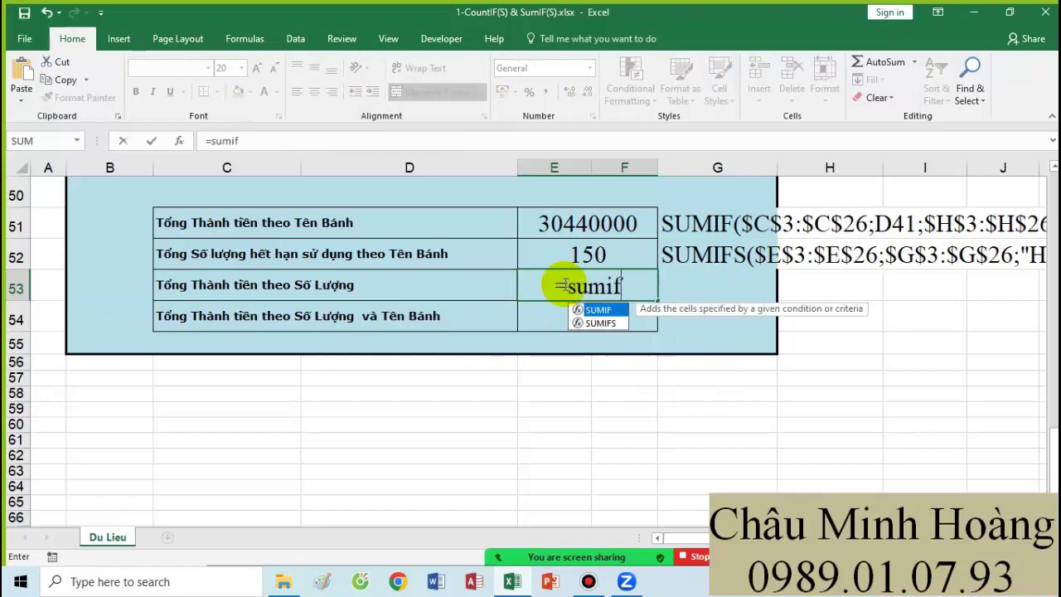
key(Tab)
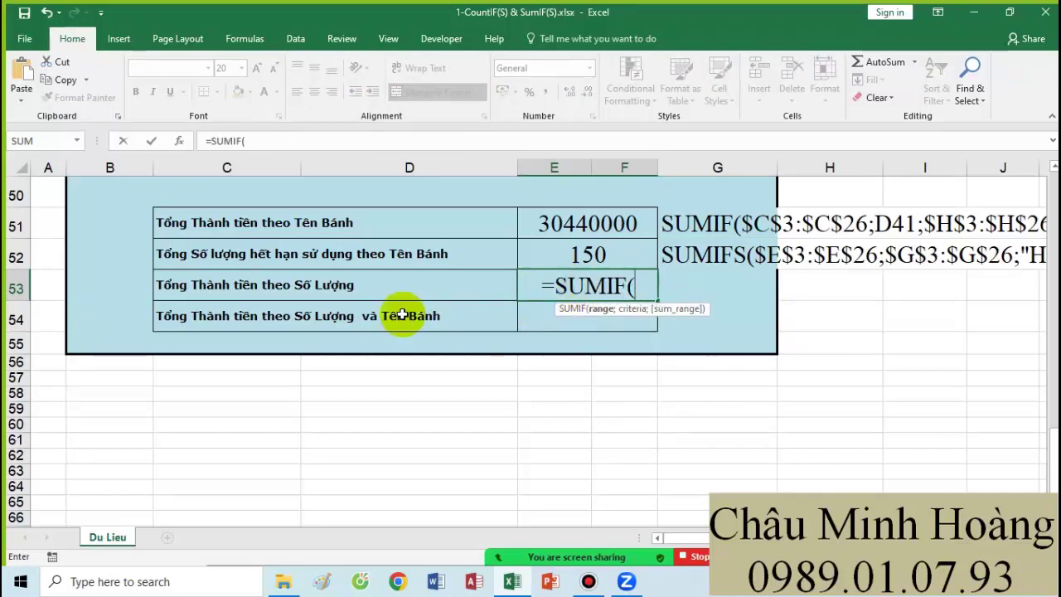
scroll(494, 313, up, 1)
scroll(497, 310, up, 15)
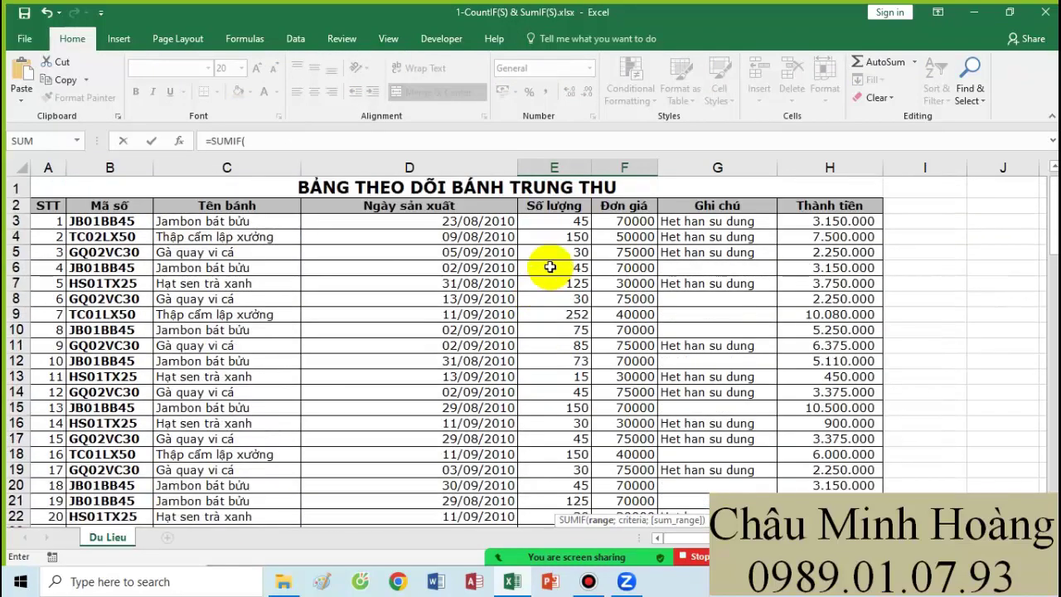
drag(563, 233, 559, 383)
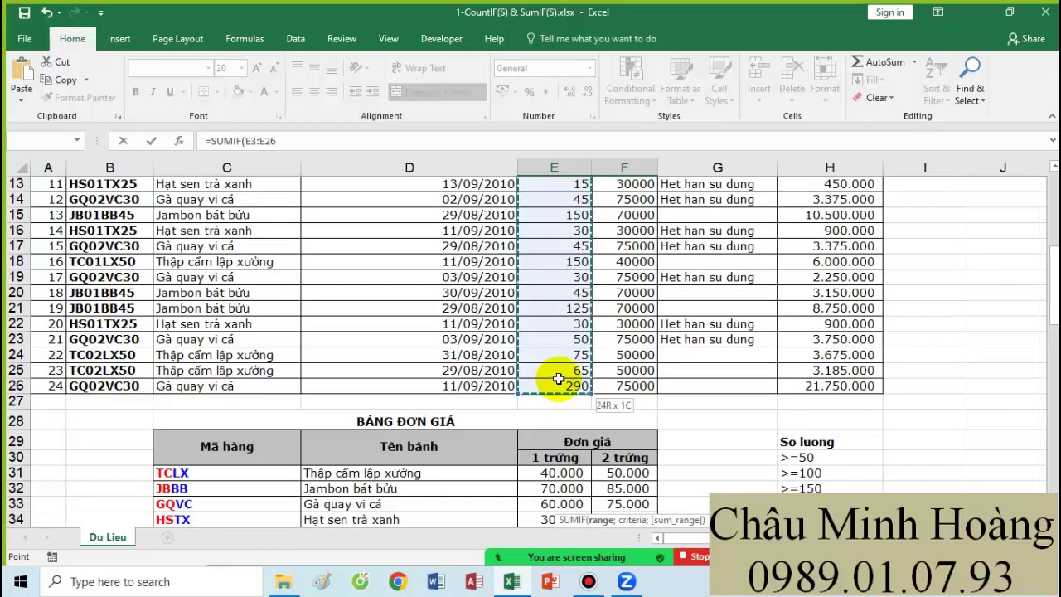
click(588, 581)
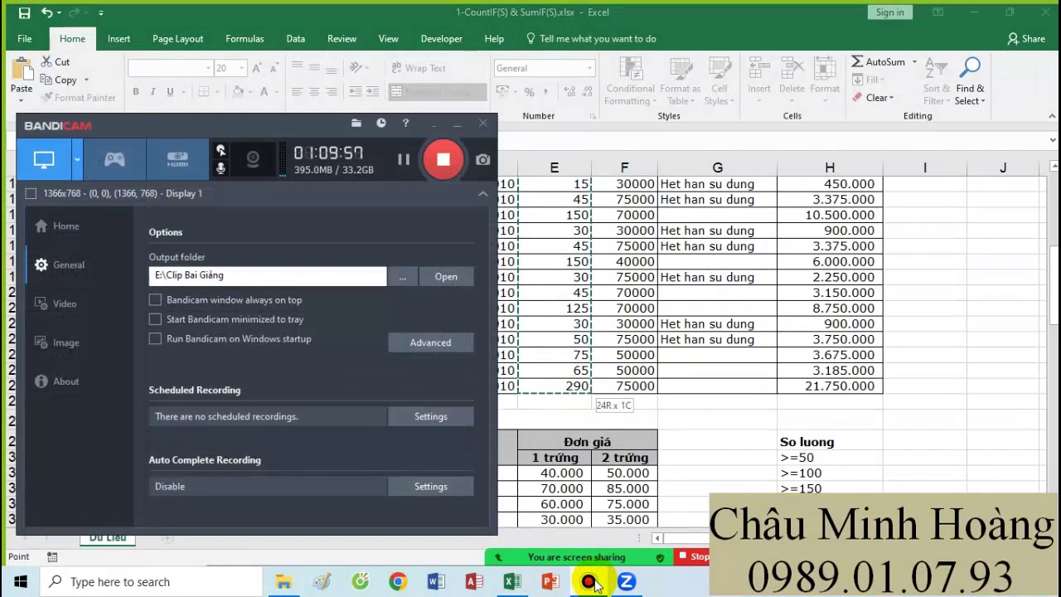
click(588, 581)
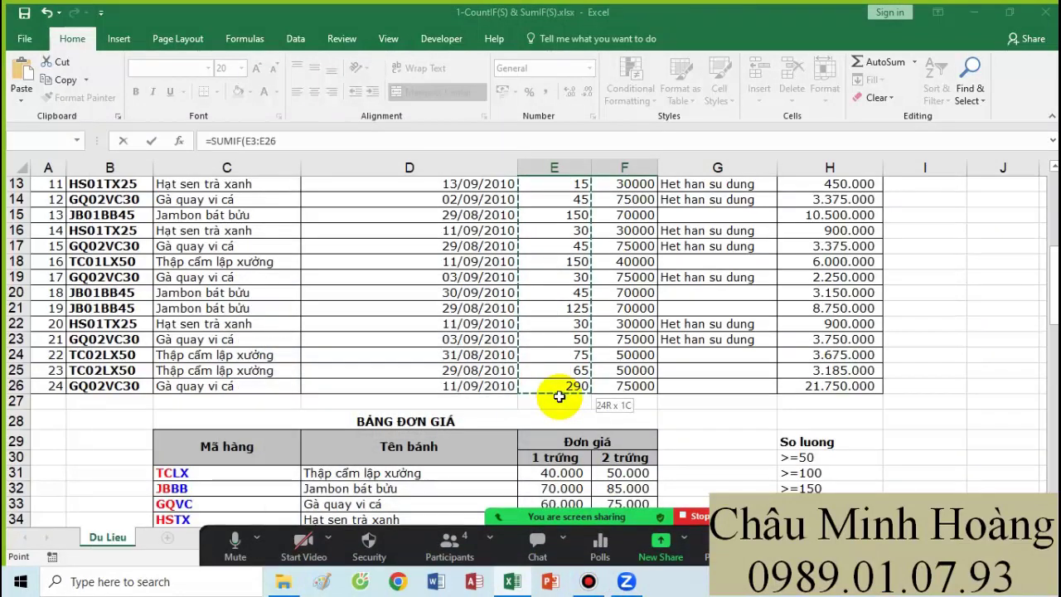
key(F4)
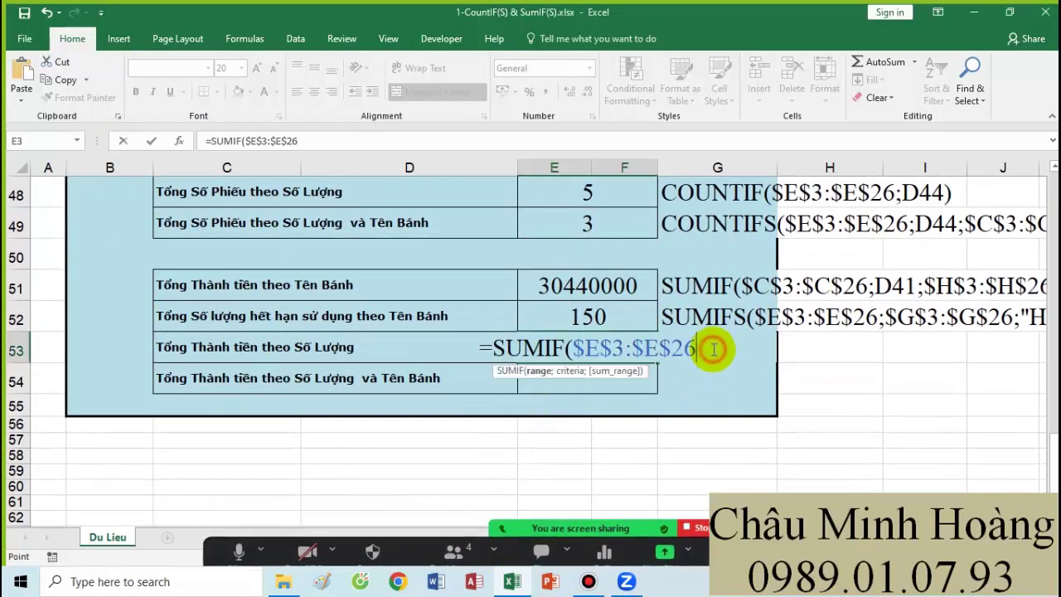
text(;)
scroll(389, 348, up, 4)
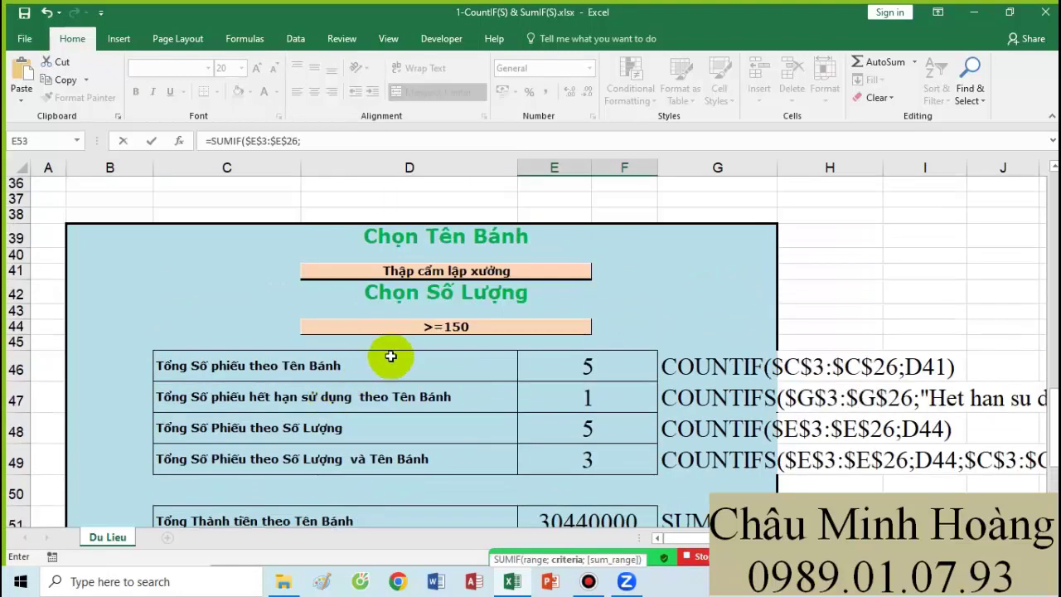
- Add the selected quantity cell D44 as the criterion in the E53 SUMIF formula
click(389, 332)
scroll(430, 326, down, 5)
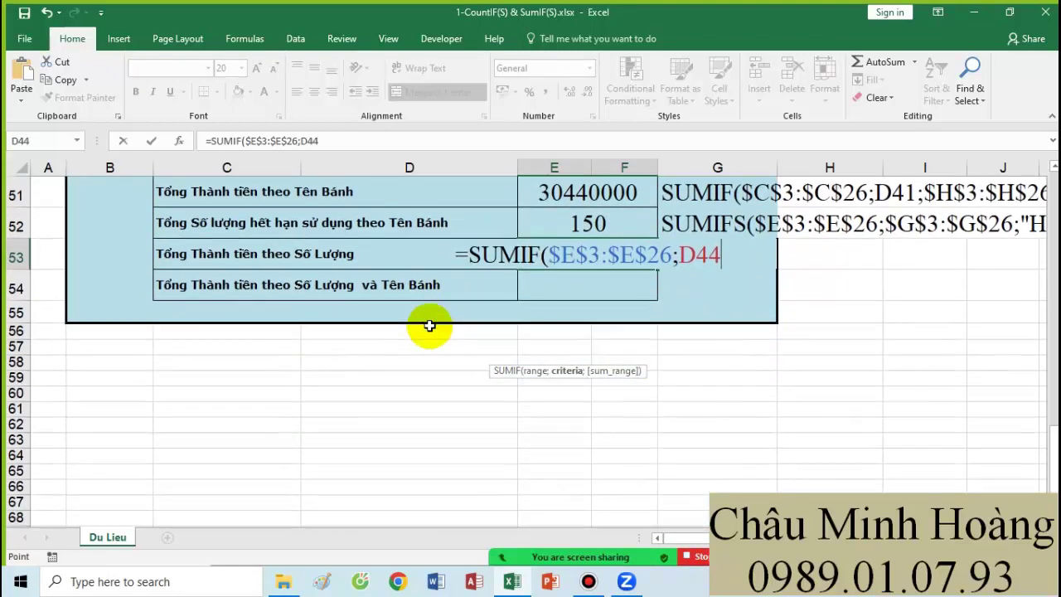
text(;)
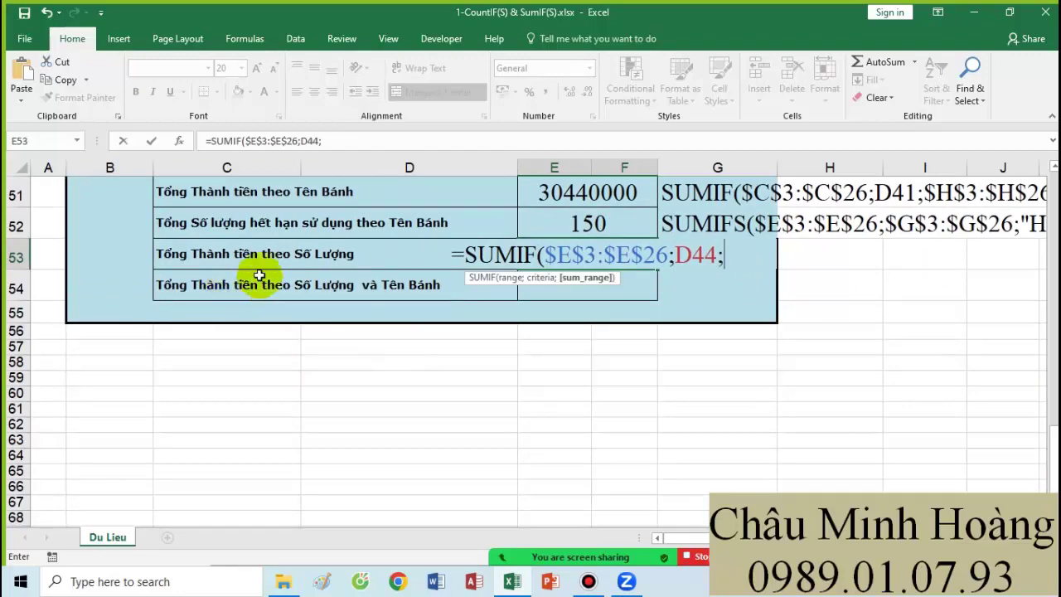
- Complete the E53 SUMIF formula with the Thành tiền column as the absolute sum range $H$3:$H$26
scroll(747, 320, up, 5)
scroll(750, 315, up, 12)
click(846, 216)
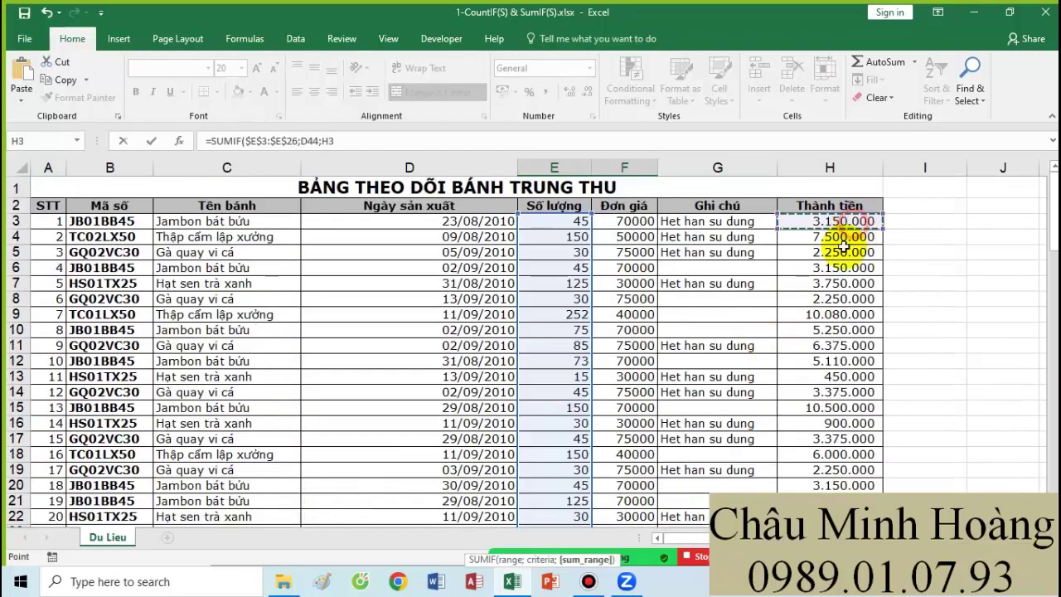
scroll(838, 355, down, 3)
drag(838, 354, 826, 427)
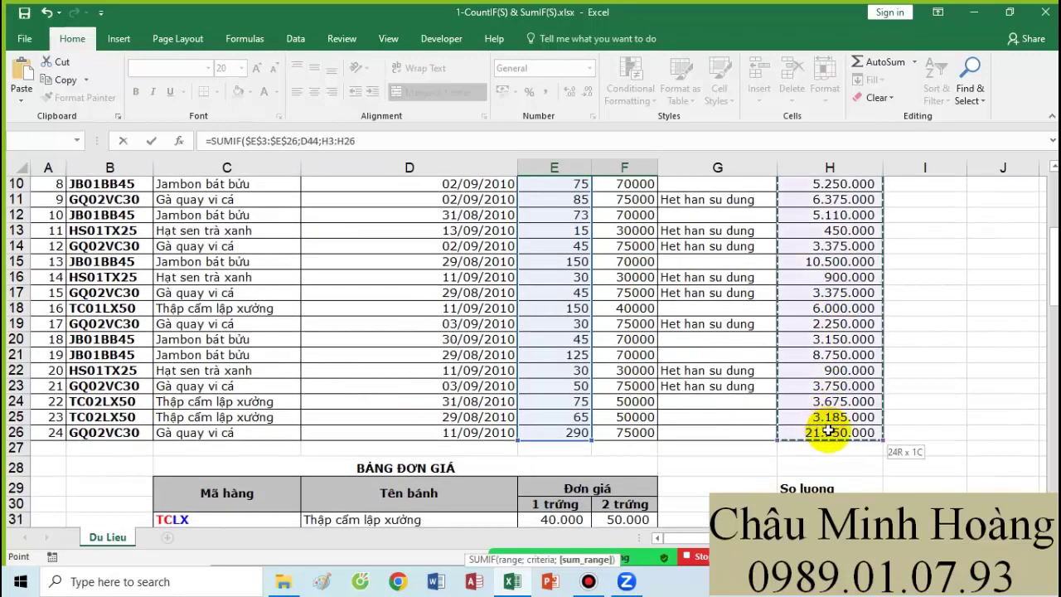
key(F4)
text(;)
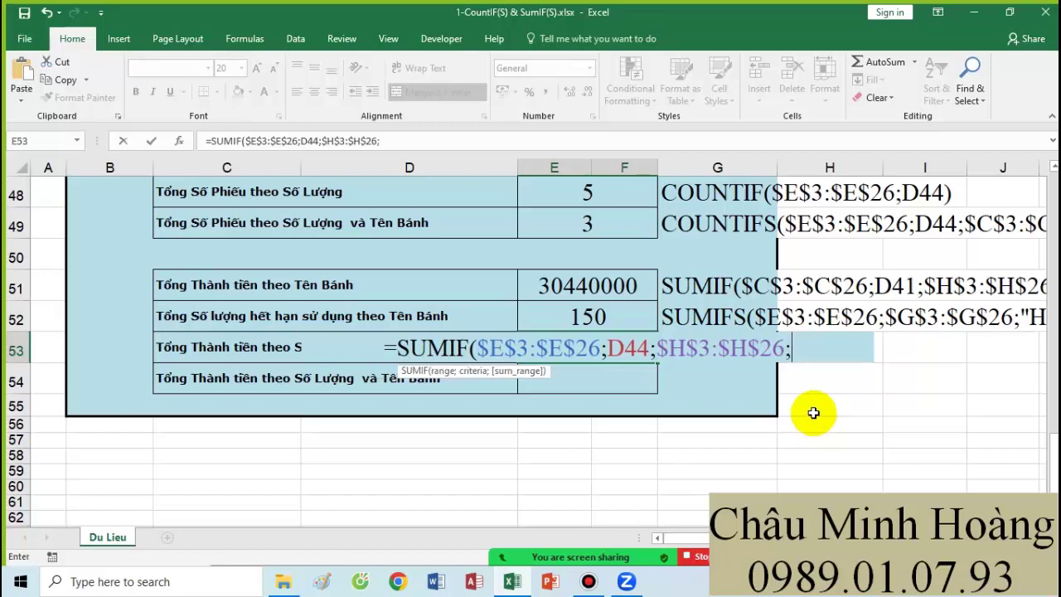
key(BackSpace)
text())
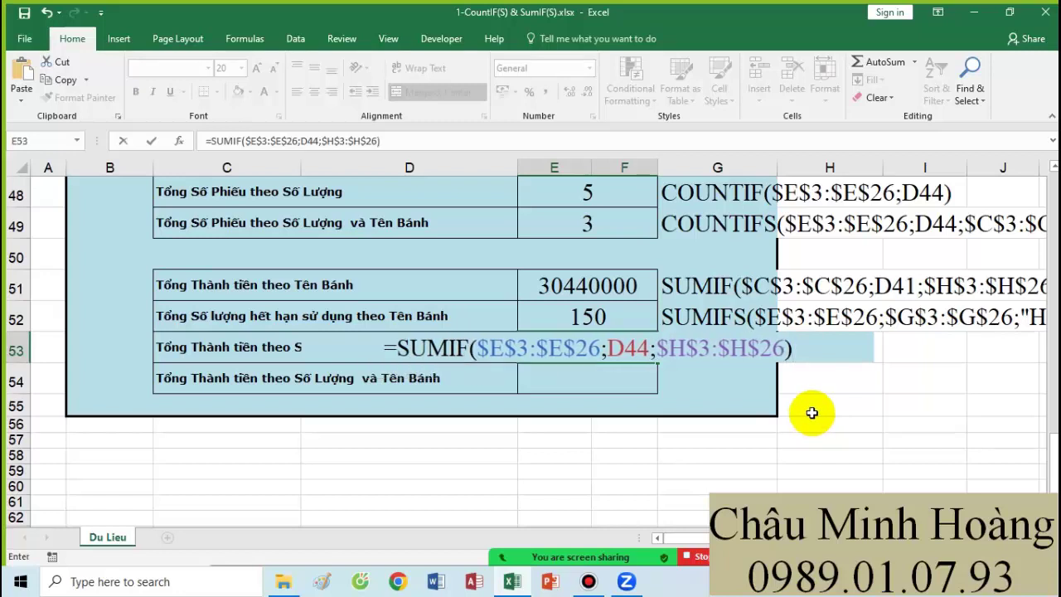
key(Return)
- Copy the E53 formula without its equals sign into G53 as text
click(564, 351)
double_click(564, 350)
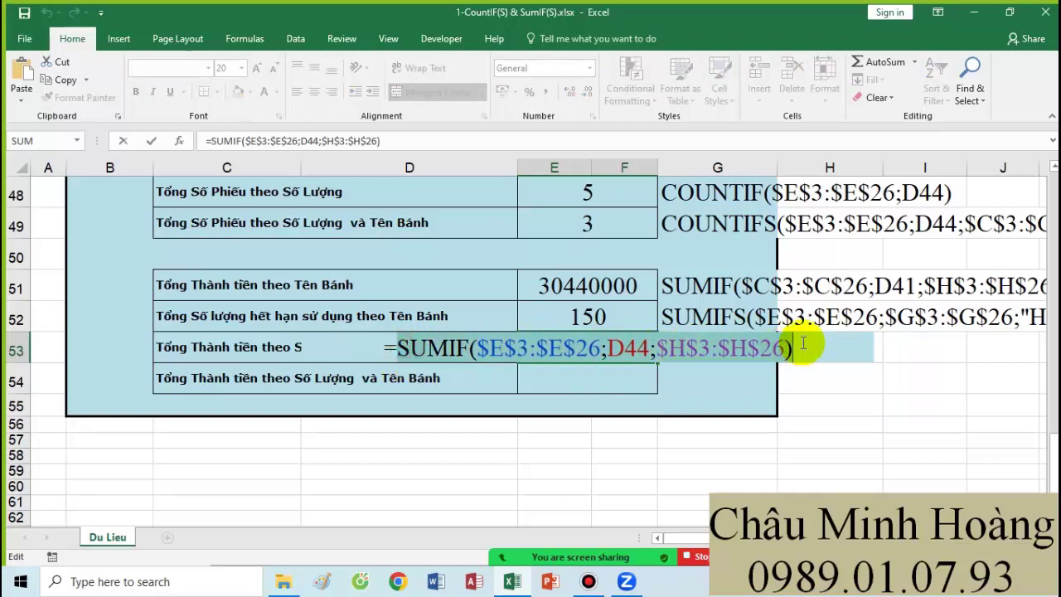
key(ctrl+Return)
click(722, 339)
text(SUMIF($E$3:$E$26;D44;$H$3:$H$26))
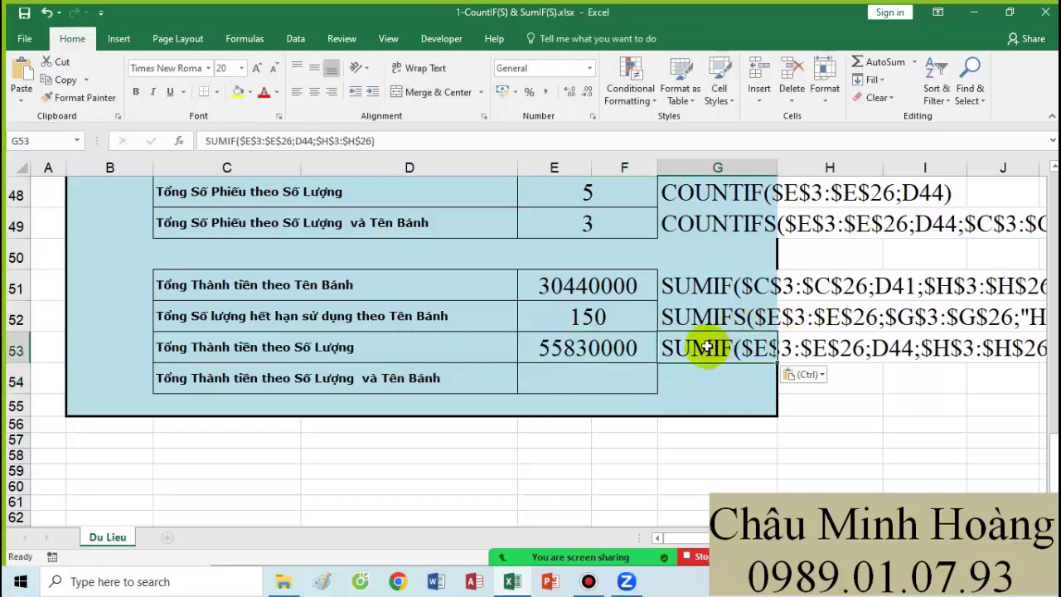
- Start a SUMIFS formula in E54 with the Thành tiền column as the absolute sum range $H$3:$H$26
click(598, 370)
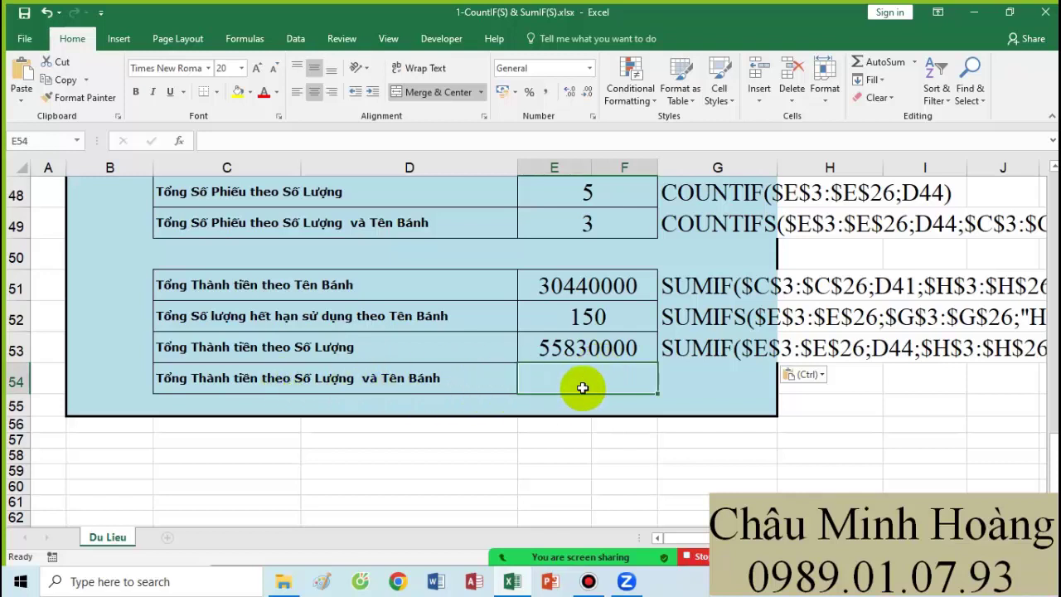
text(=sumif)
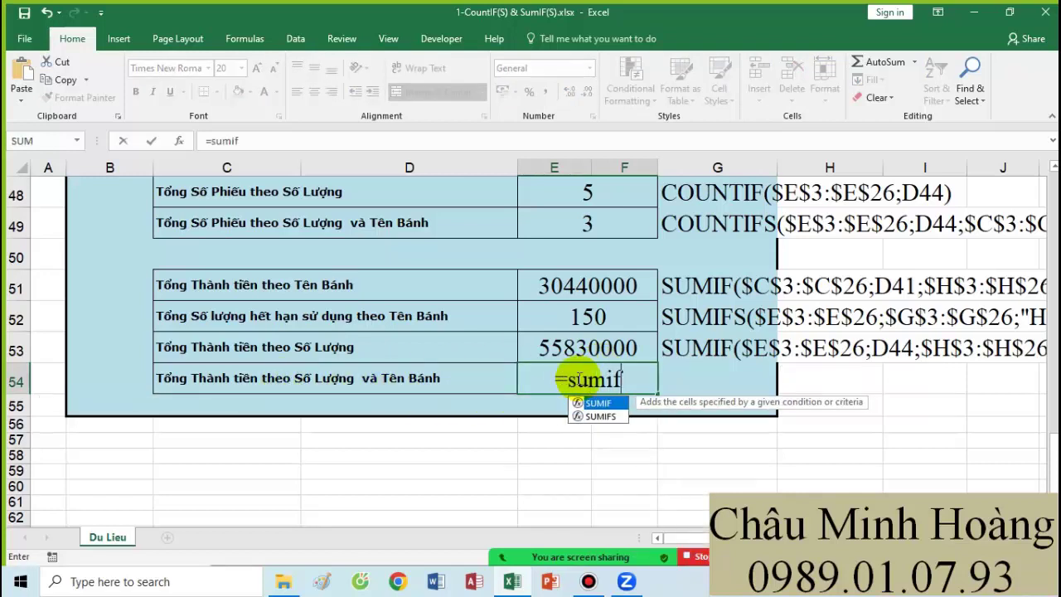
text(s)
key(Tab)
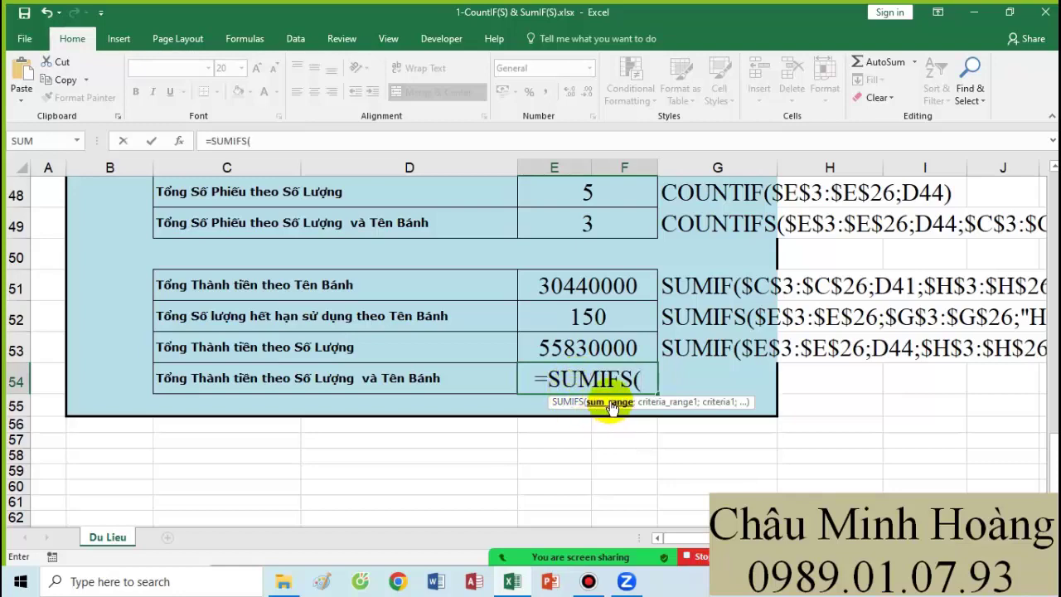
scroll(572, 353, up, 13)
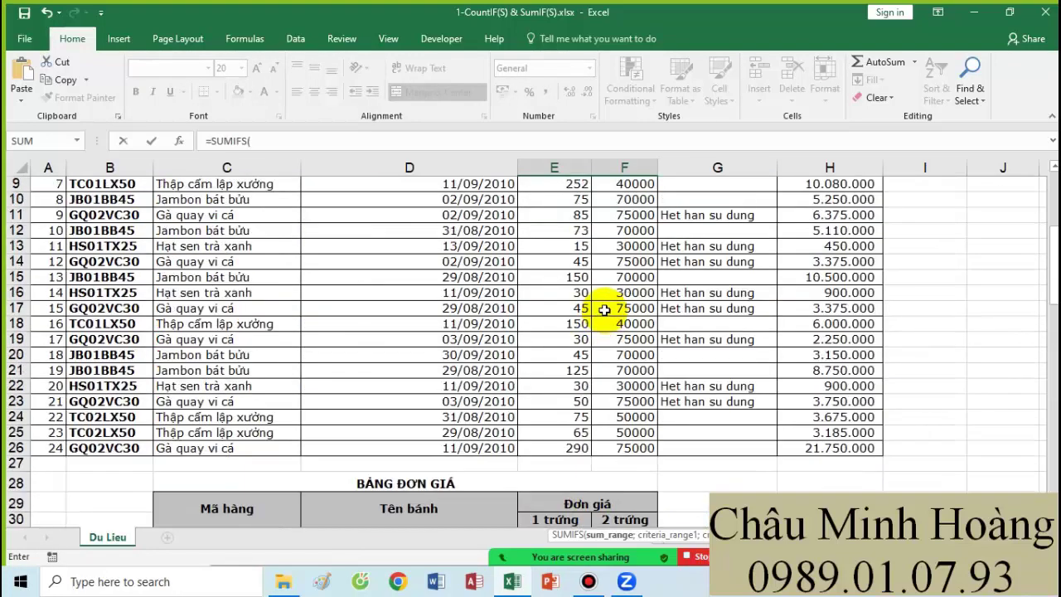
scroll(710, 284, up, 1)
scroll(516, 350, down, 12)
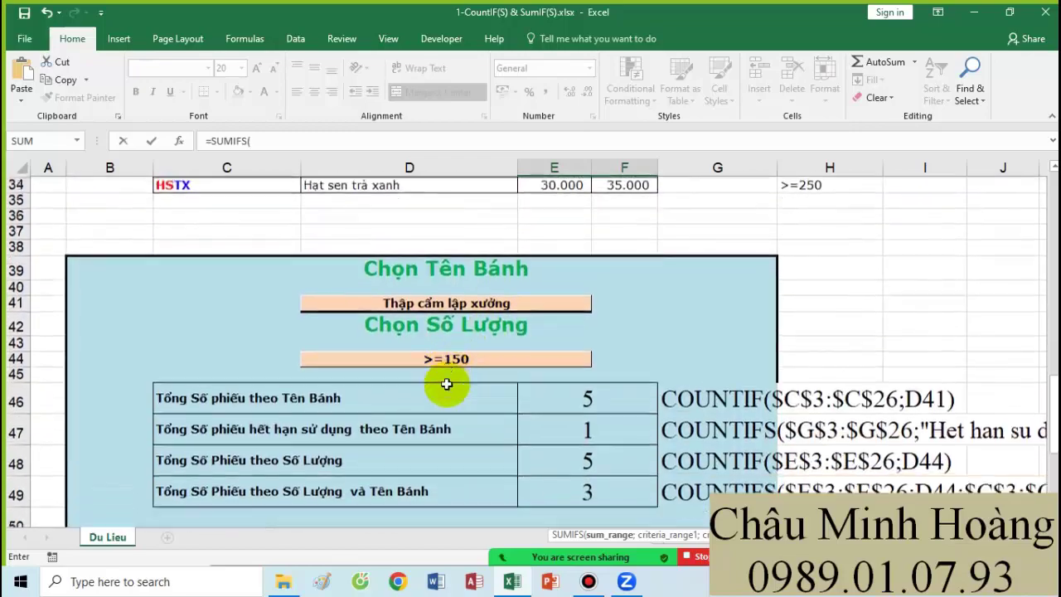
scroll(836, 234, up, 14)
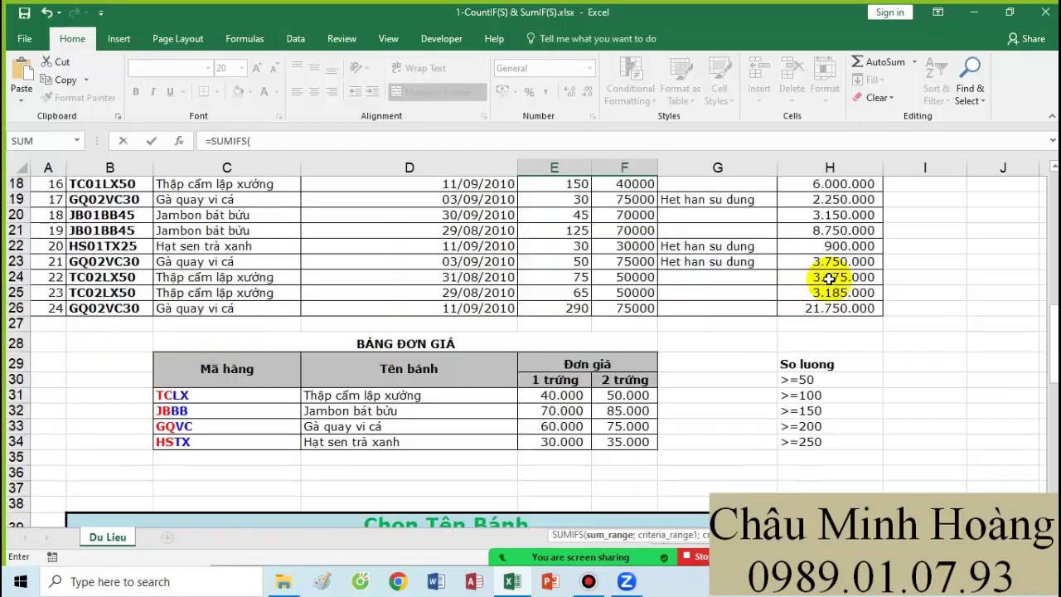
drag(833, 221, 839, 291)
key(F4)
text(;)
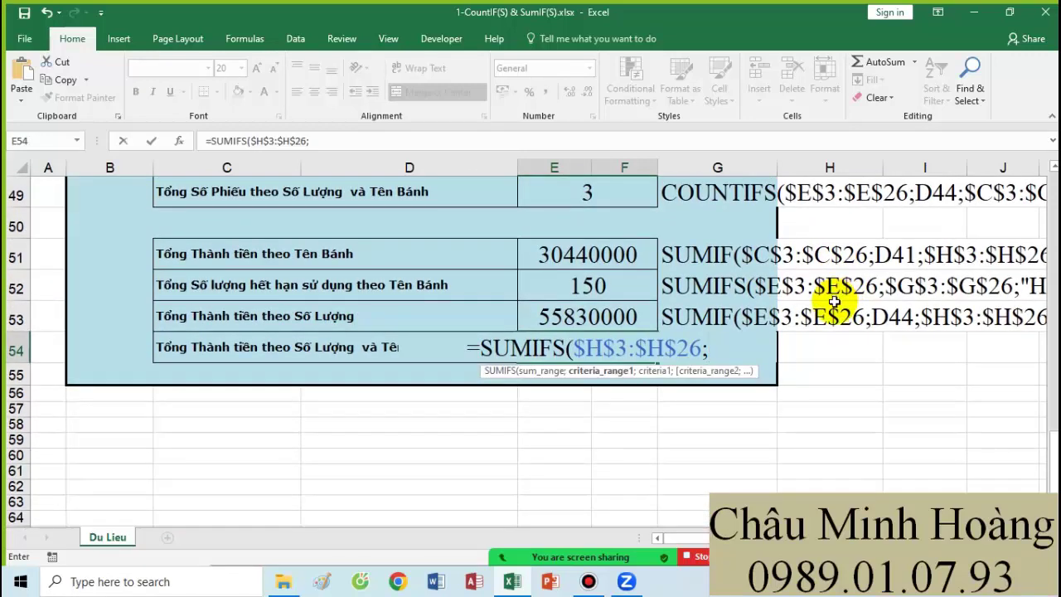
- Add the Số lượng column $E$3:$E$26 as the first criteria range in E54, with quantity cell D44 as its criterion
scroll(563, 351, up, 10)
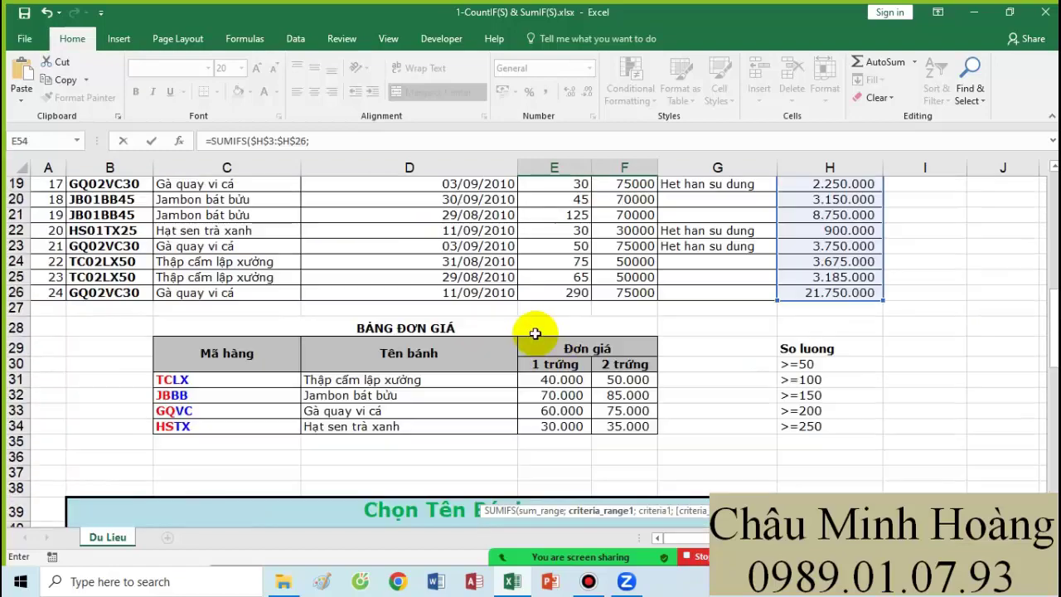
scroll(535, 333, up, 6)
drag(533, 220, 550, 497)
key(F4)
scroll(550, 497, down, 14)
text(;)
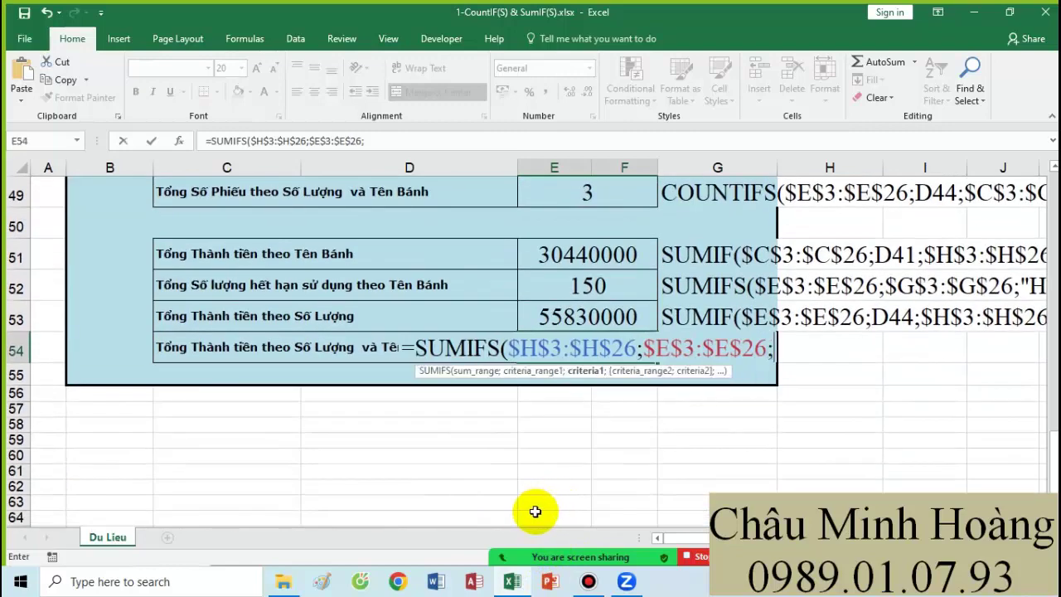
scroll(511, 378, up, 3)
click(456, 259)
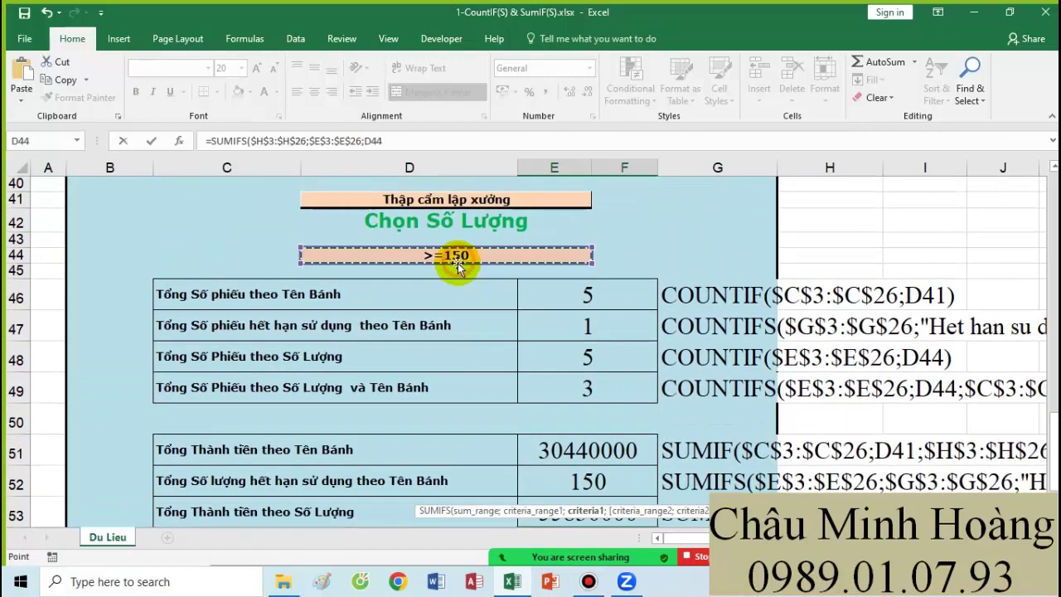
text(;)
- Add the Tên bánh column as the second absolute criteria range $C$3:$C$26 in the E54 formula
scroll(330, 302, up, 5)
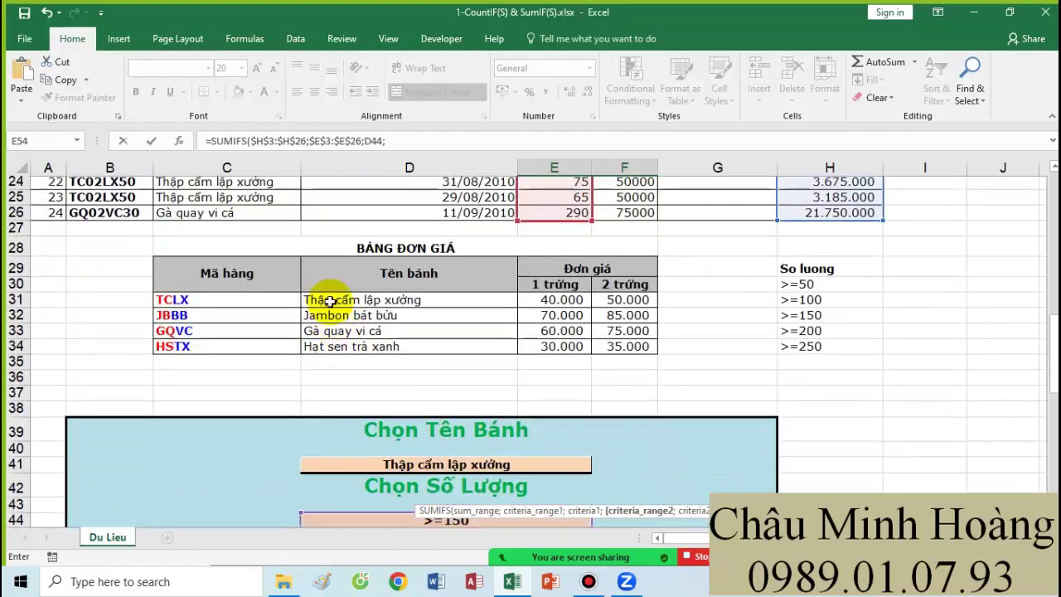
scroll(330, 302, up, 8)
click(255, 220)
scroll(260, 347, down, 4)
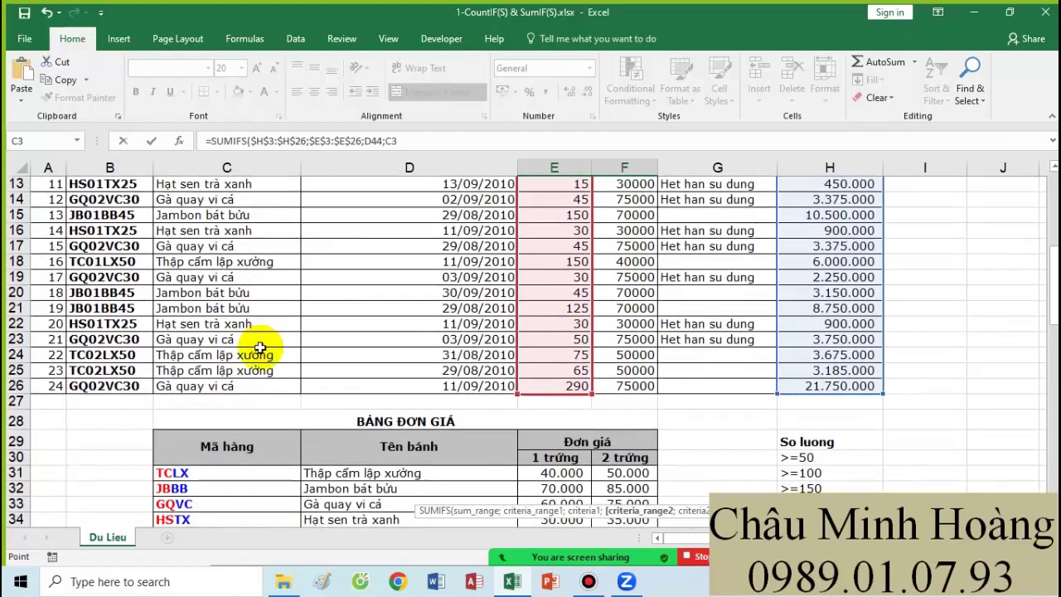
drag(260, 347, 235, 379)
scroll(237, 396, down, 12)
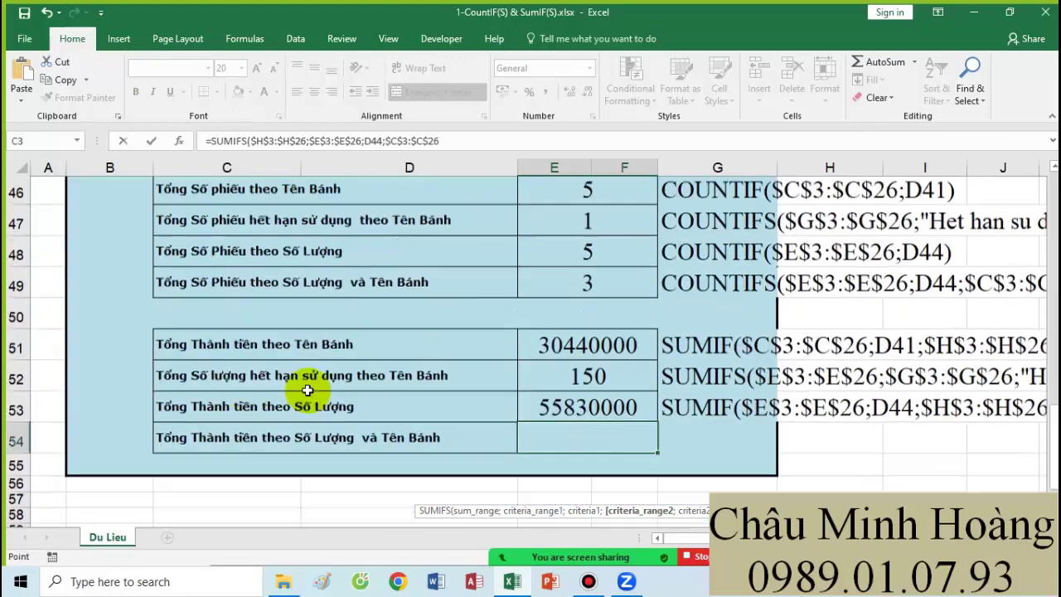
key(F4)
- Check the arguments of the E54 SUMIFS formula and complete it with the selected cake name cell D41 as the second criterion
click(365, 371)
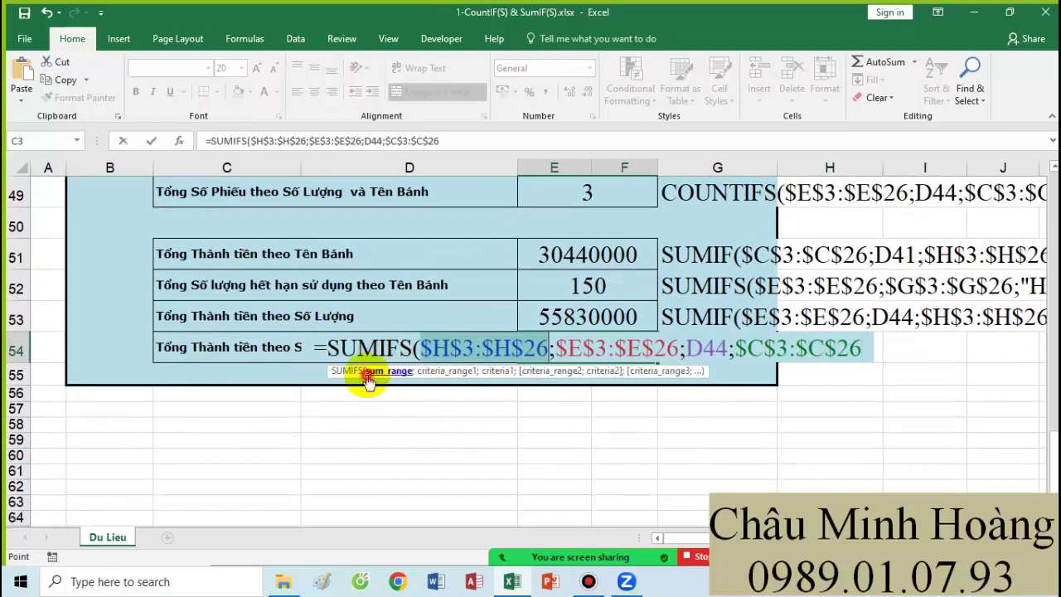
click(439, 371)
click(502, 370)
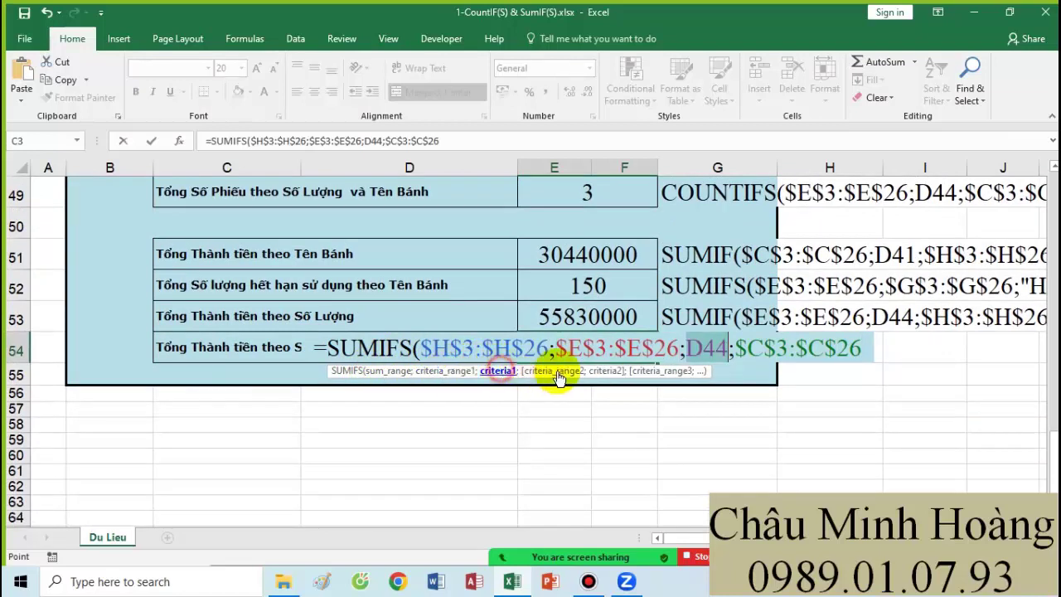
click(554, 371)
key(End)
text(;)
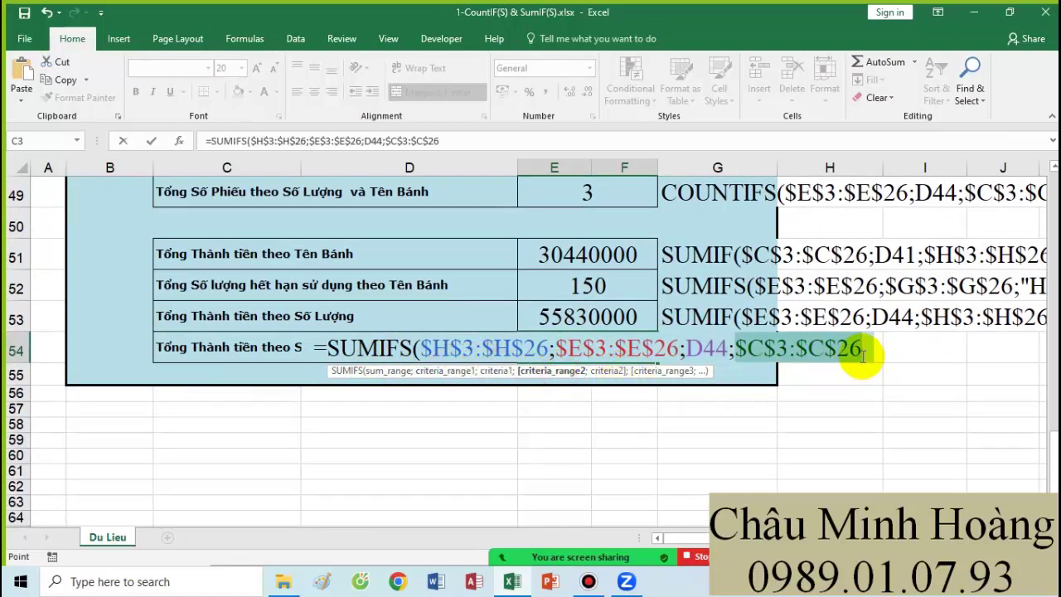
scroll(483, 277, up, 4)
click(488, 256)
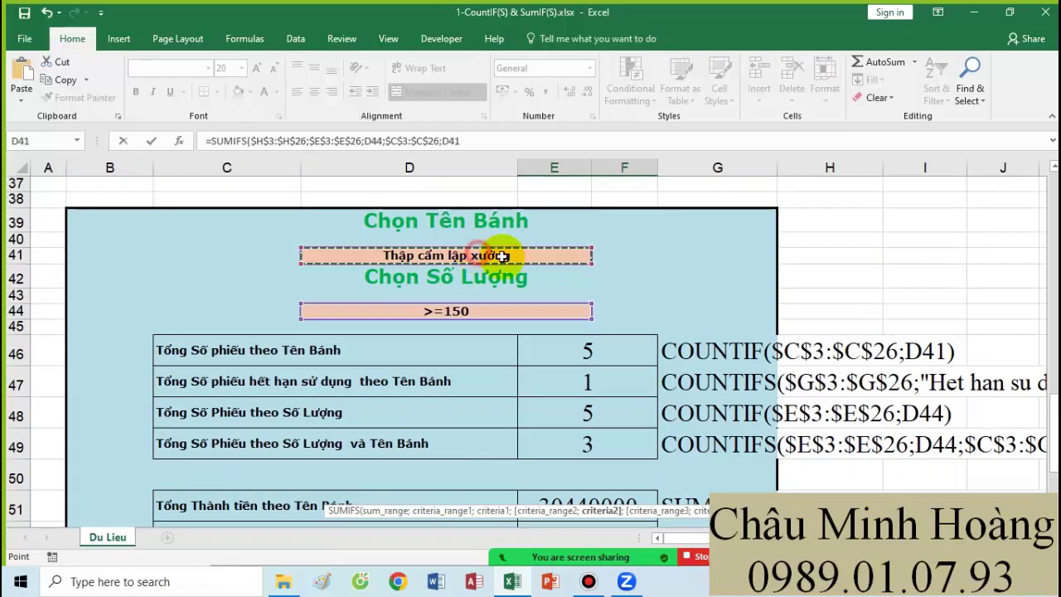
scroll(750, 319, down, 4)
text())
key(Return)
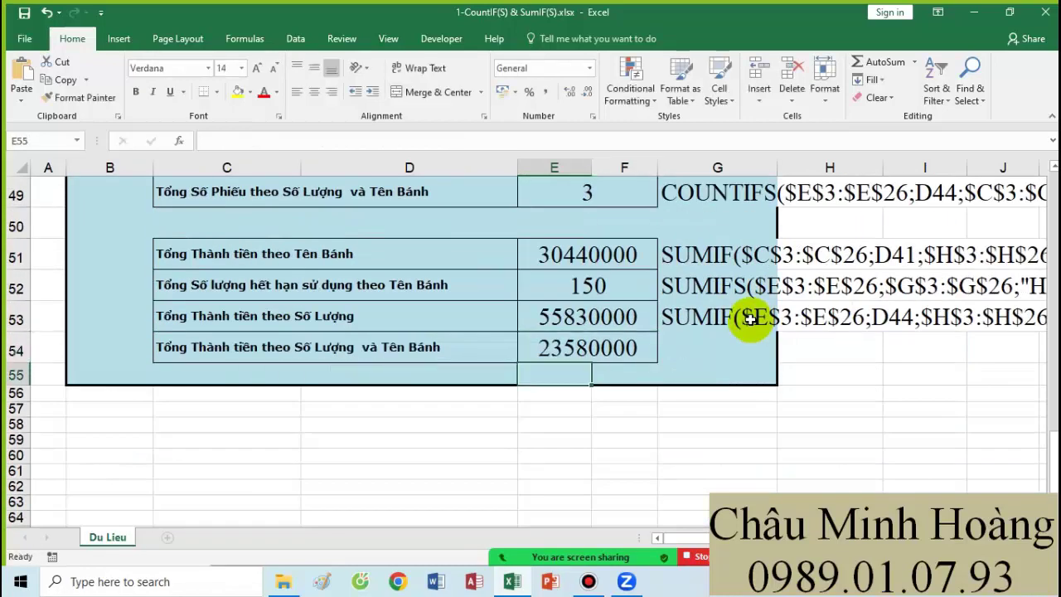
- Copy the E54 formula without its equals sign into G54 as text
double_click(621, 351)
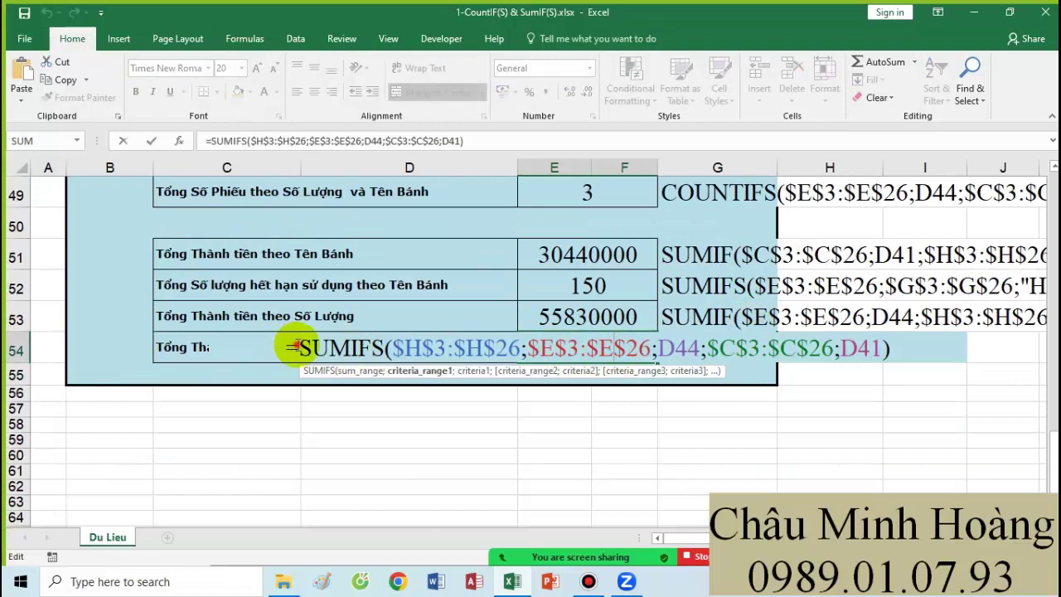
drag(291, 347, 900, 350)
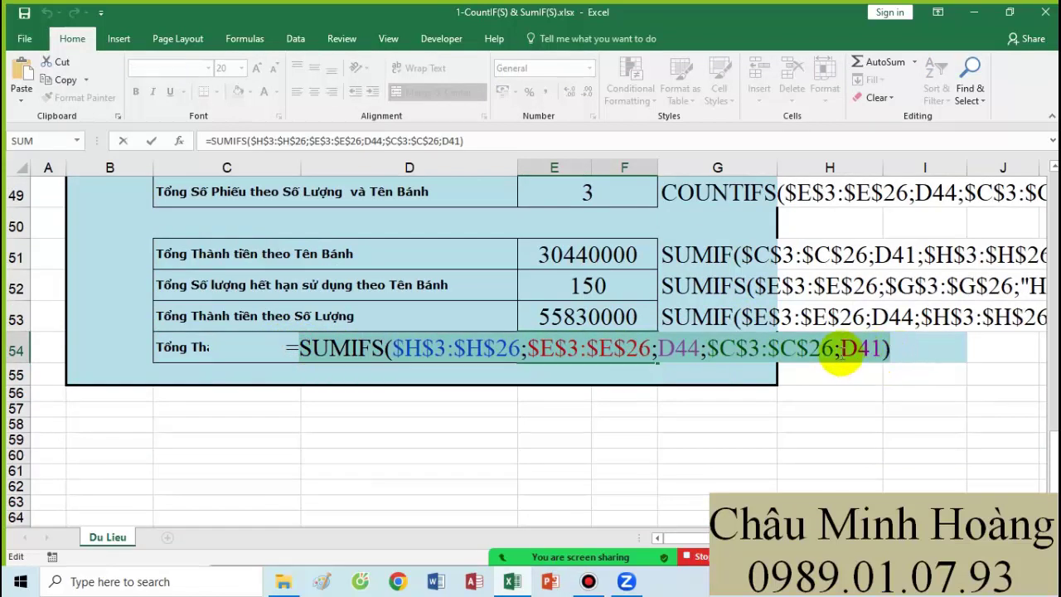
key(ctrl+c)
key(Escape)
click(711, 343)
key(ctrl+v)
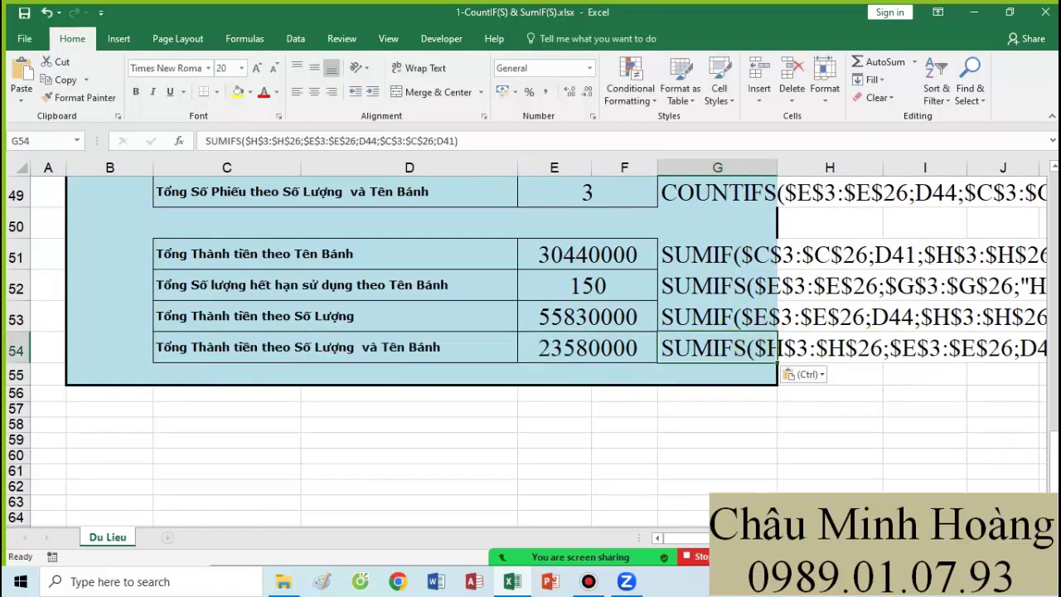
- Enter the COUNTIF argument syntax note "vùng đk ; đk" in G45 above the COUNTIF formula texts
scroll(879, 478, right, 5)
scroll(880, 478, up, 2)
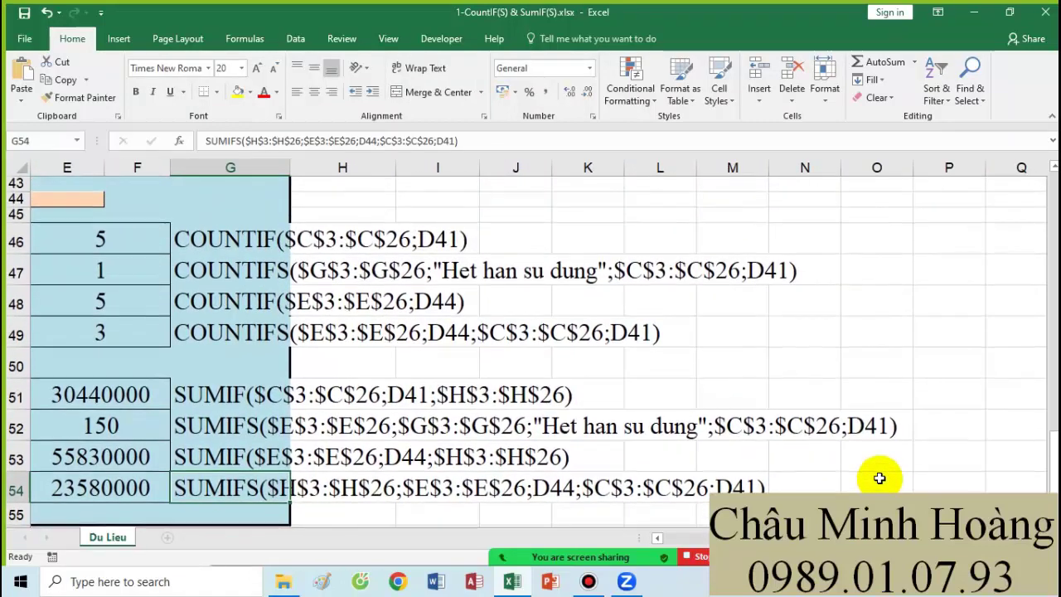
drag(207, 239, 860, 483)
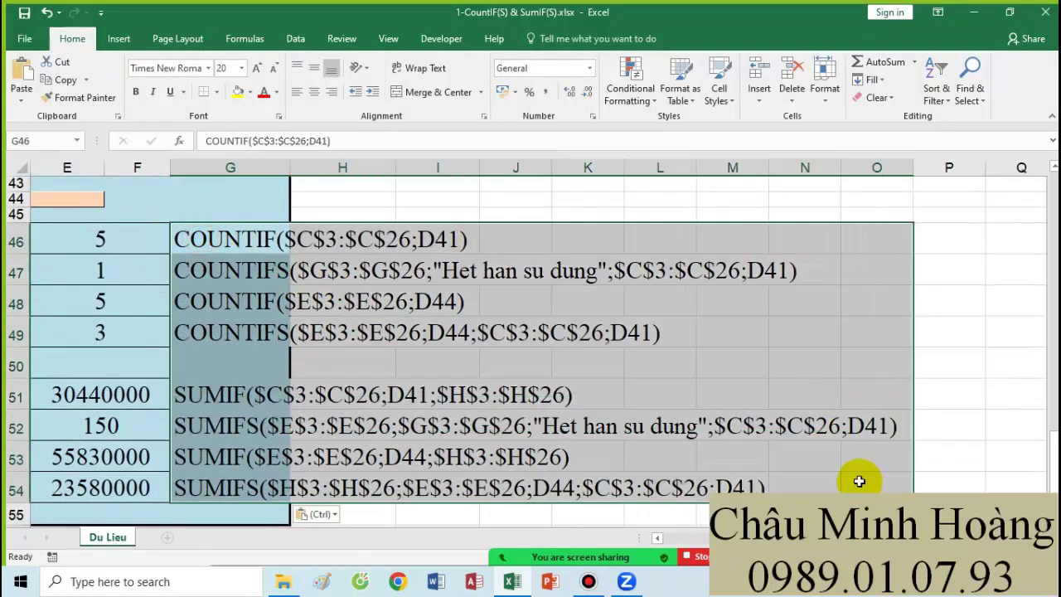
click(235, 210)
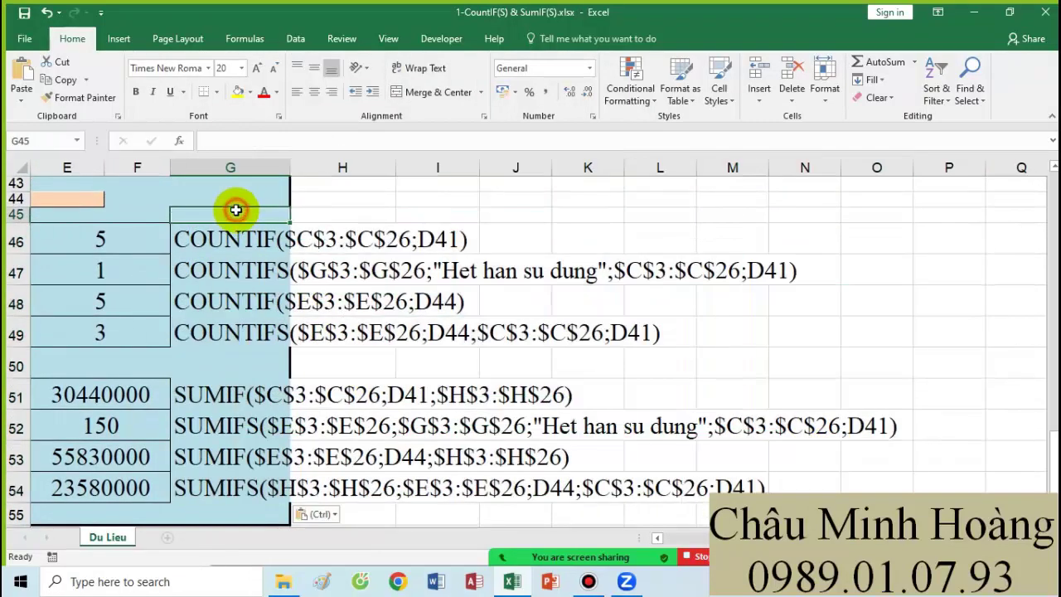
text(c)
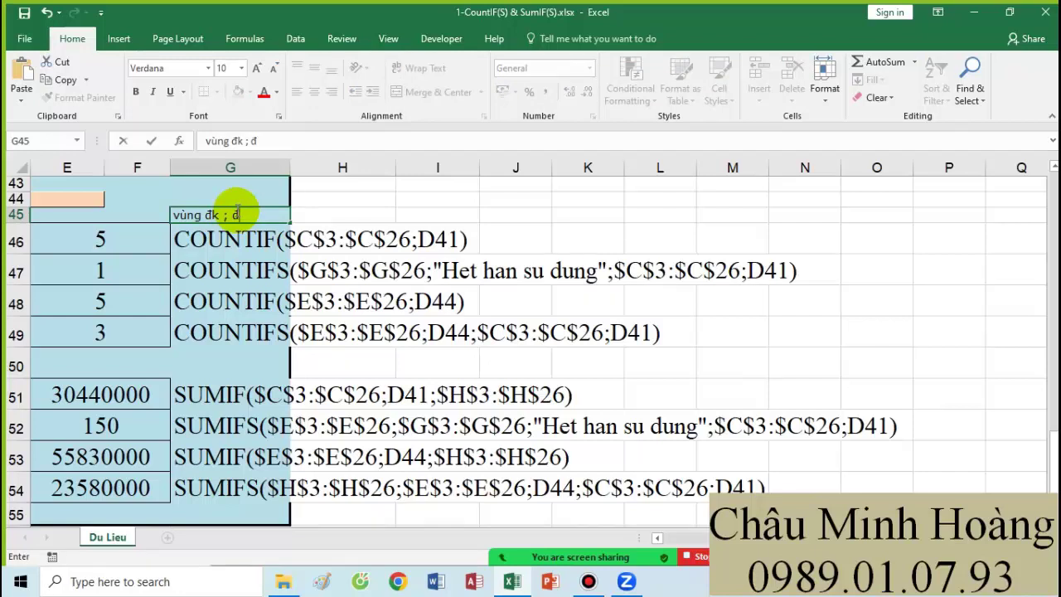
- Enter the SUMIF argument syntax note "vùng đk ; đk ;' vùng tính tổng" in G50
click(232, 365)
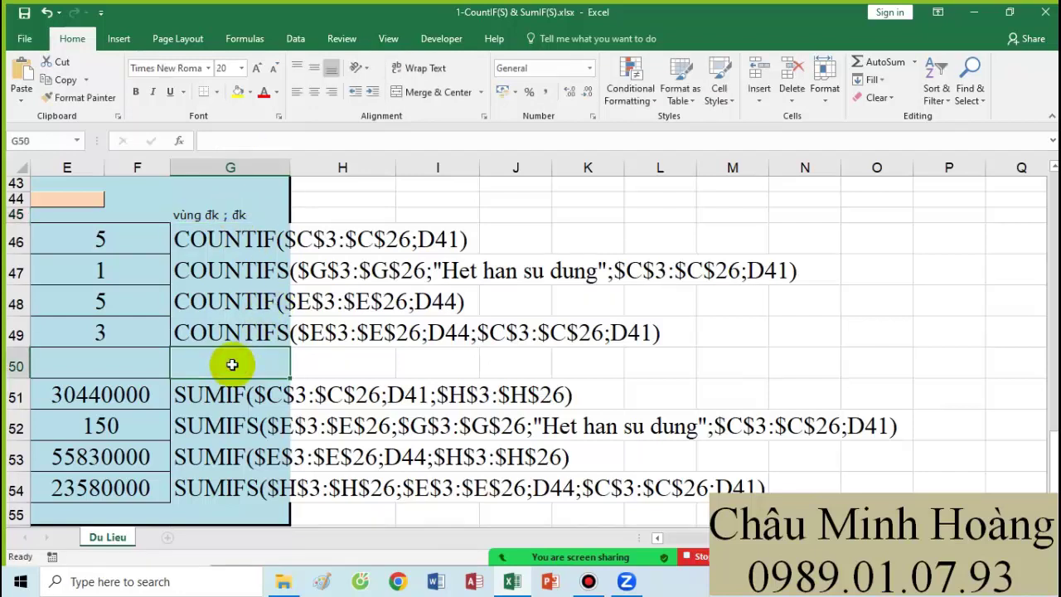
text(vùng đk ; đk)
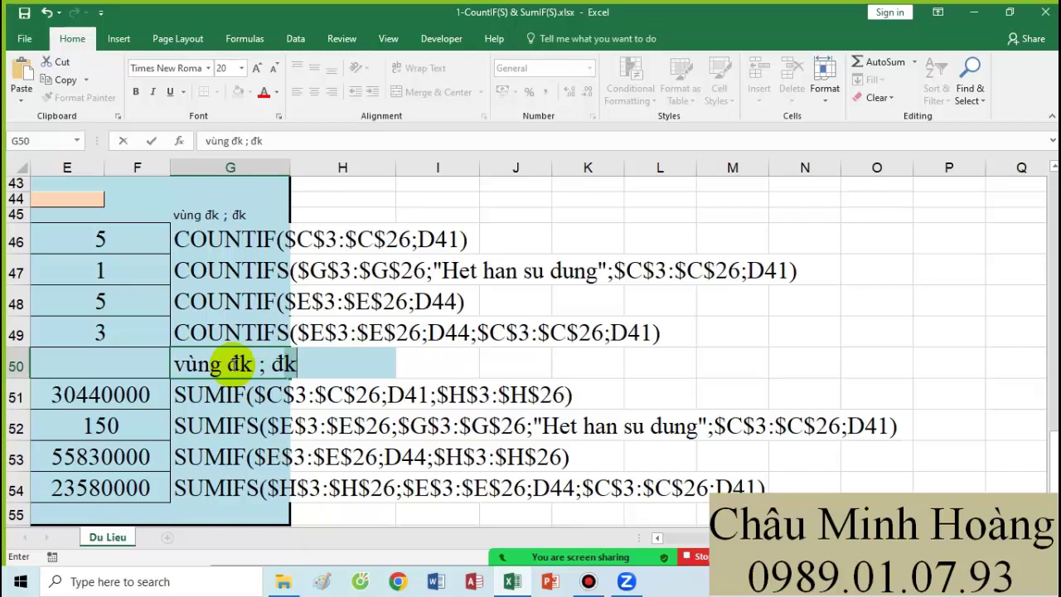
text( ;' vùng tính tổng)
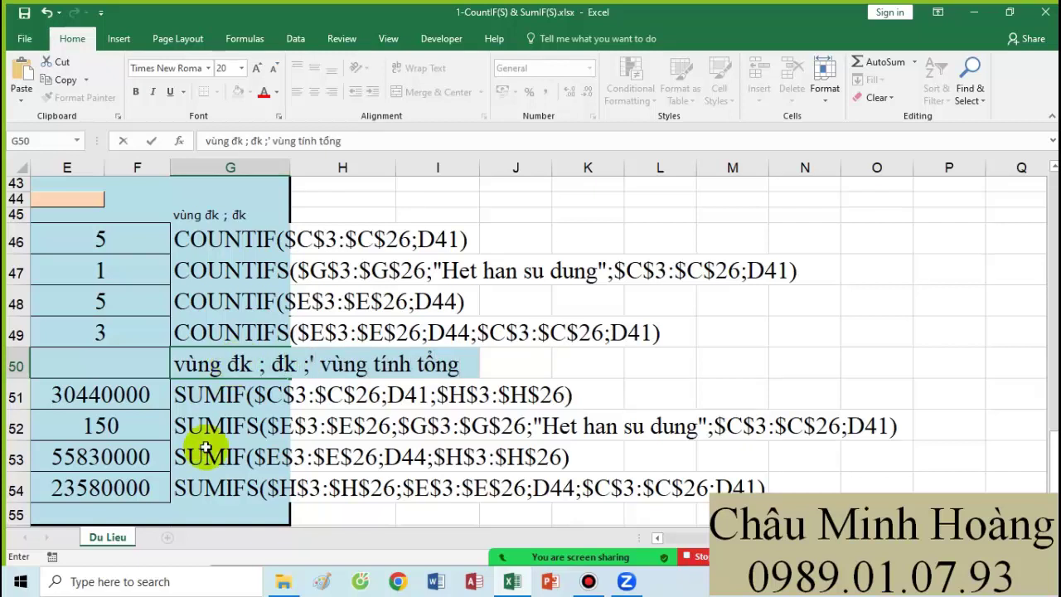
- Enter the SUMIFS syntax note "vùng tính tổng; vùng đk 1; đk 1; vùng đk 2; đk 2..." in G55, without a closing parenthesis
click(236, 513)
text(vu)
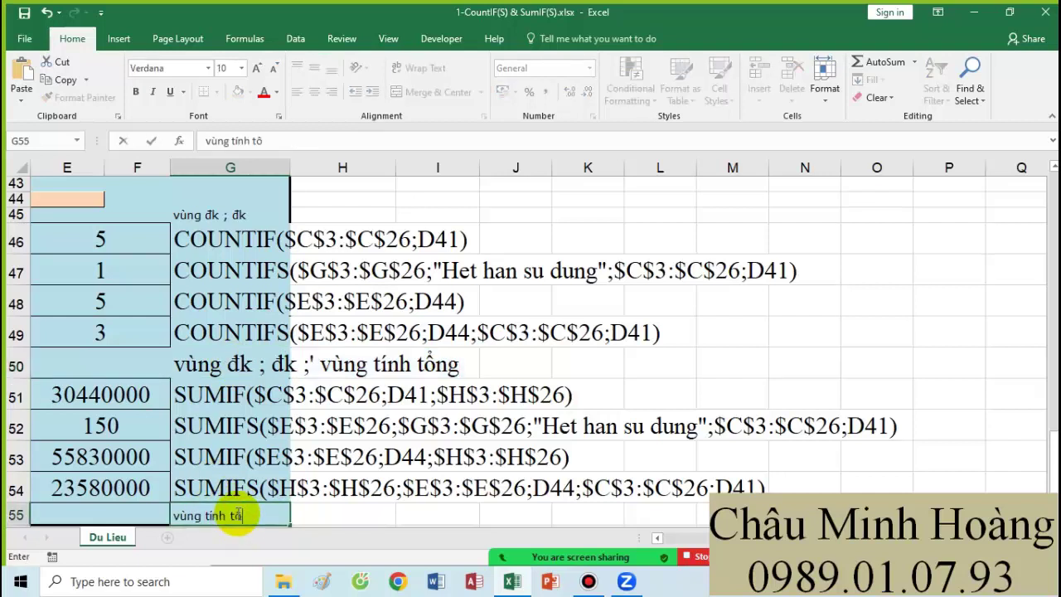
text(ng; vùng đk 1; đk)
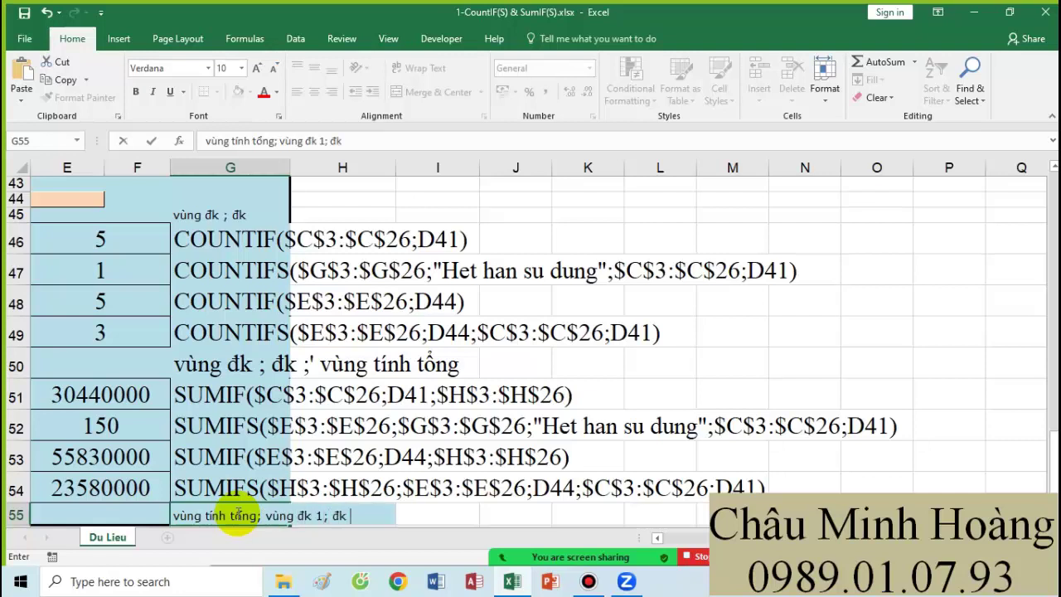
text(g d)
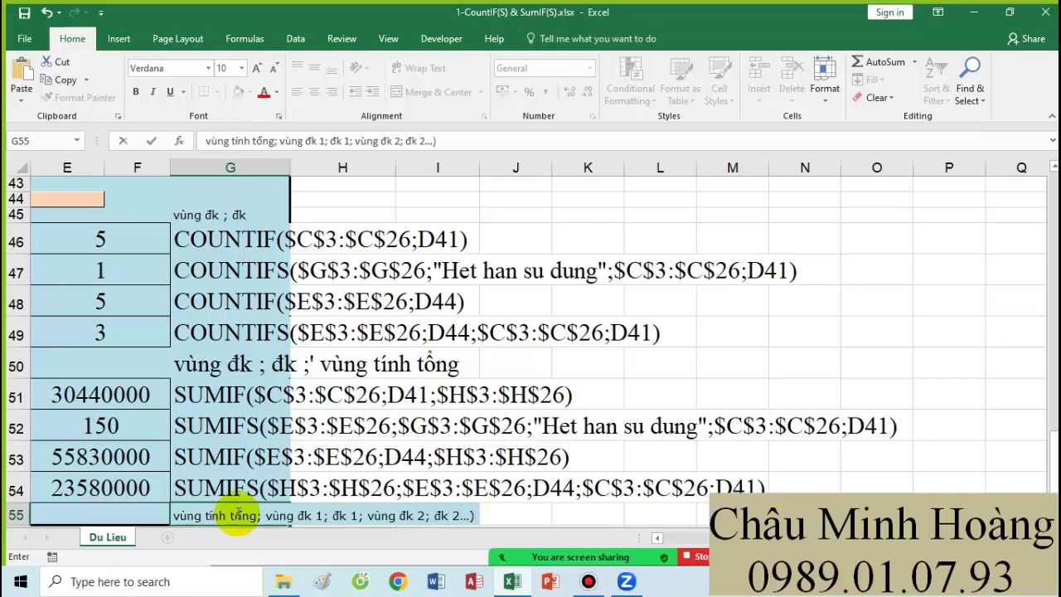
key(BackSpace)
key(Return)
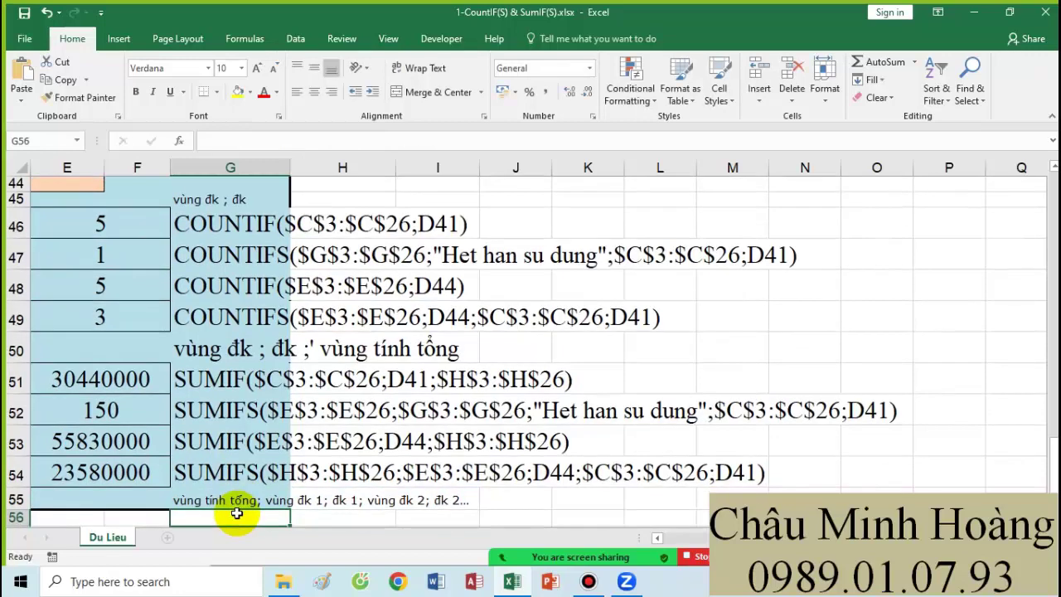
- Enlarge the SUMIFS syntax note in G55 to font size 14
click(217, 352)
click(213, 502)
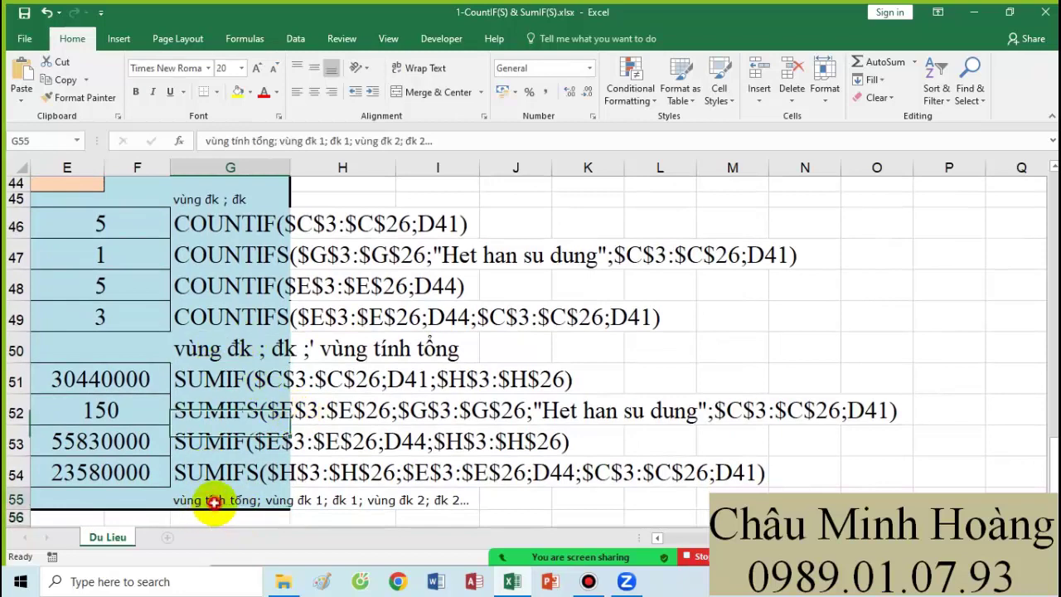
click(259, 73)
click(259, 73)
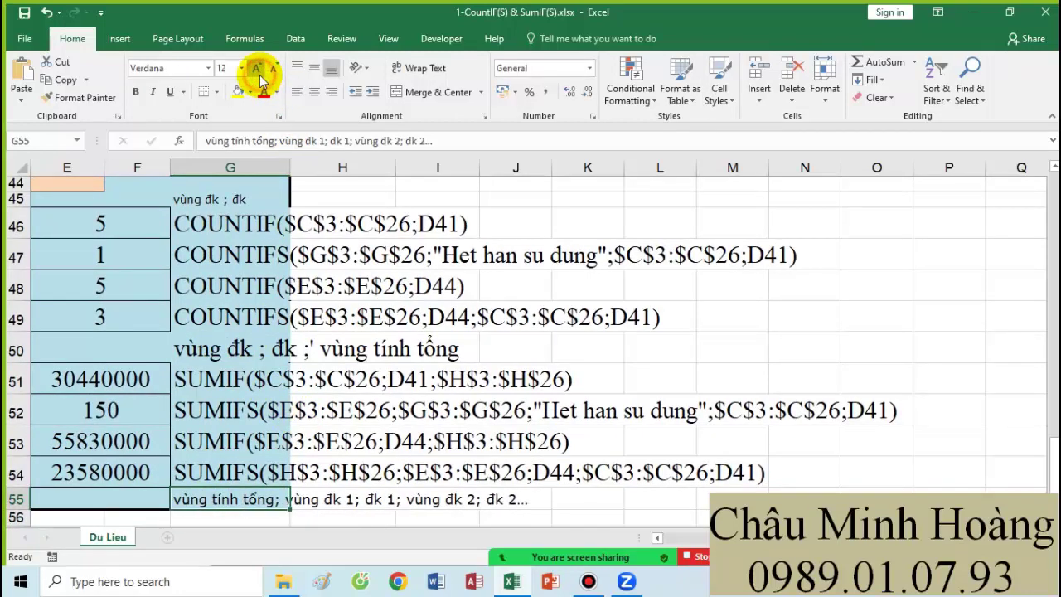
click(259, 73)
- Enlarge the COUNTIF syntax note in G45 to font size 14
click(235, 224)
drag(234, 224, 832, 320)
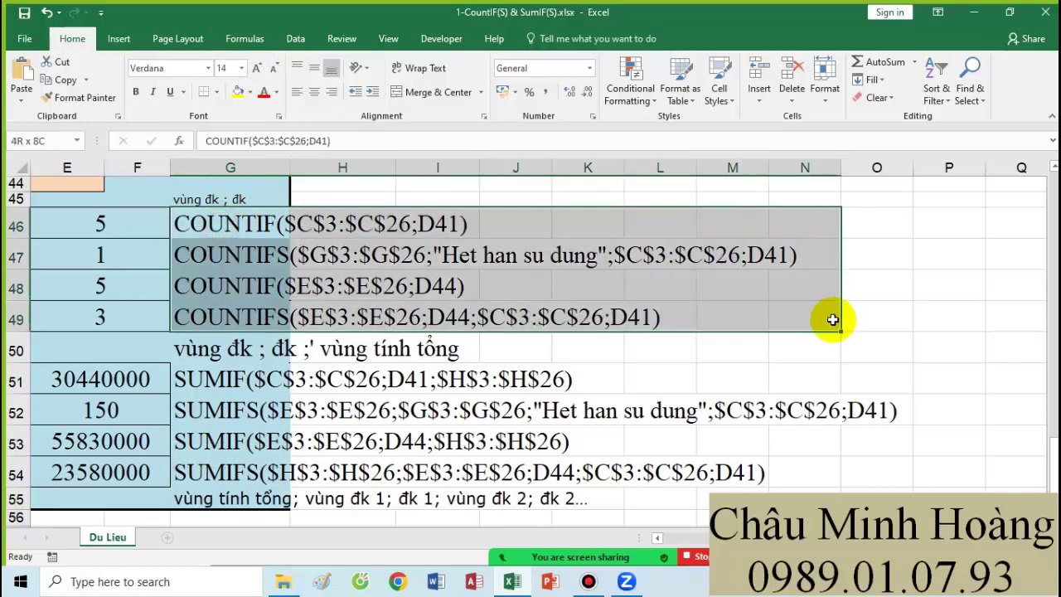
click(233, 201)
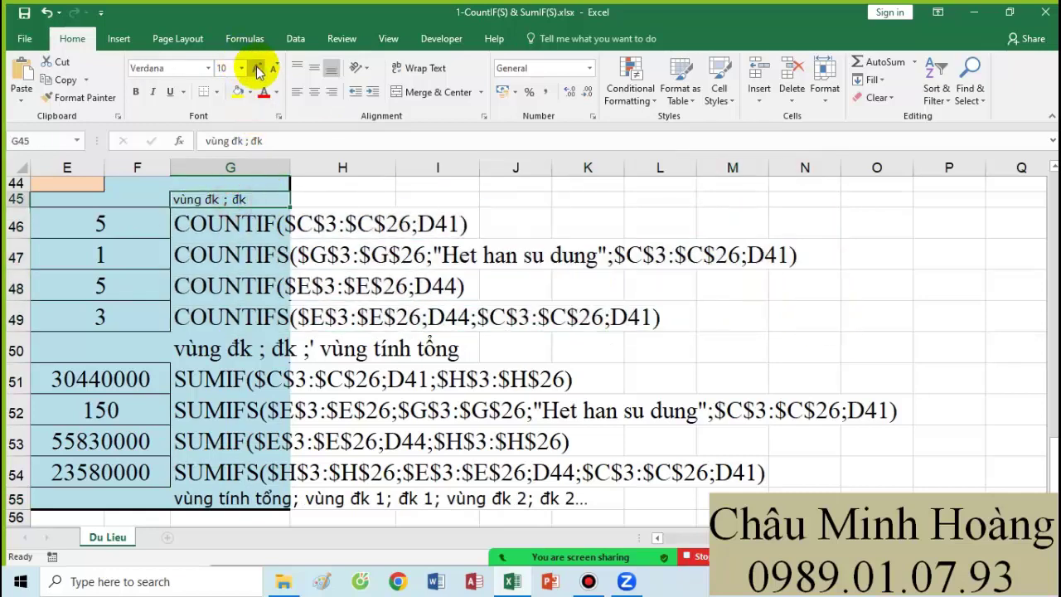
click(259, 72)
click(259, 73)
click(259, 73)
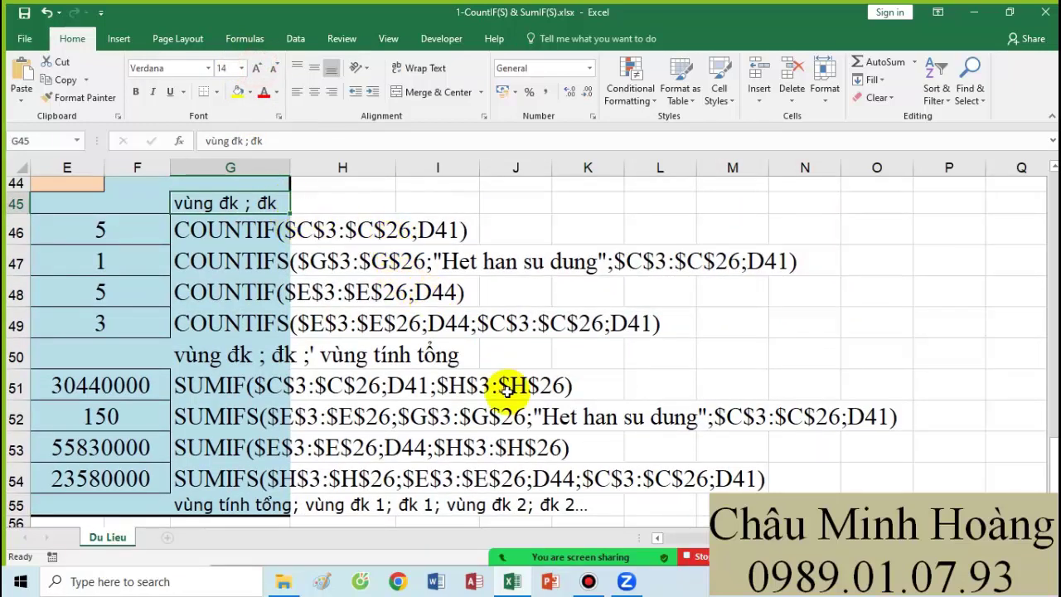
click(588, 581)
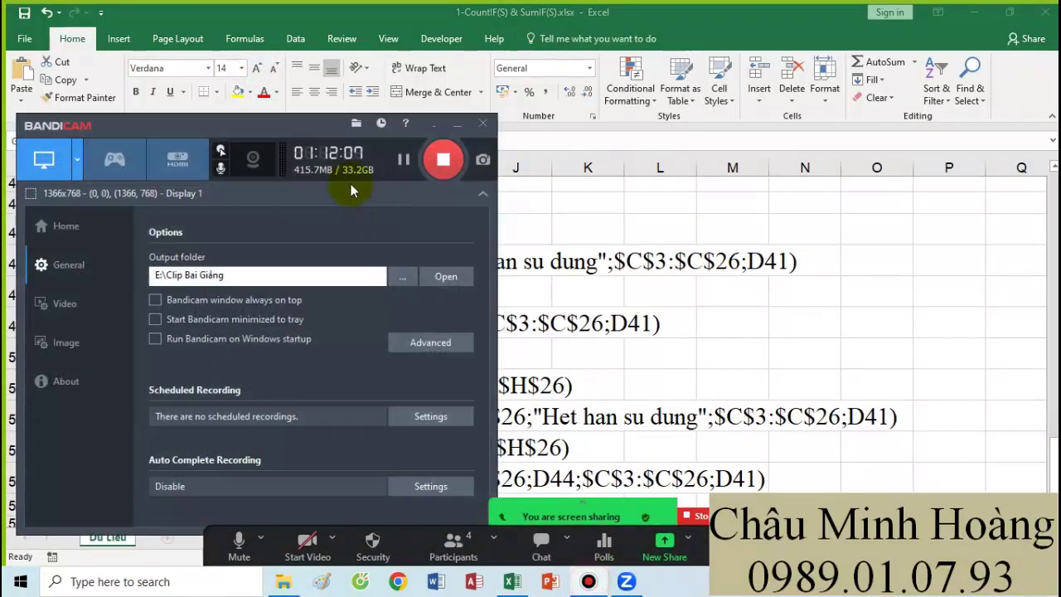